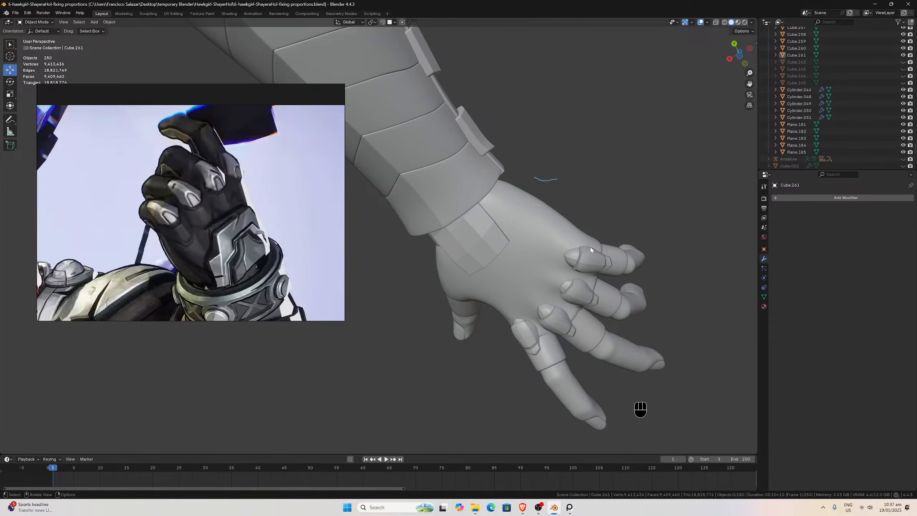
Move the reference image window aside to clear the view of the armoured hand.
{"action": "scroll", "coordinate": [589, 246], "scroll_direction": "down", "scroll_amount": 2}
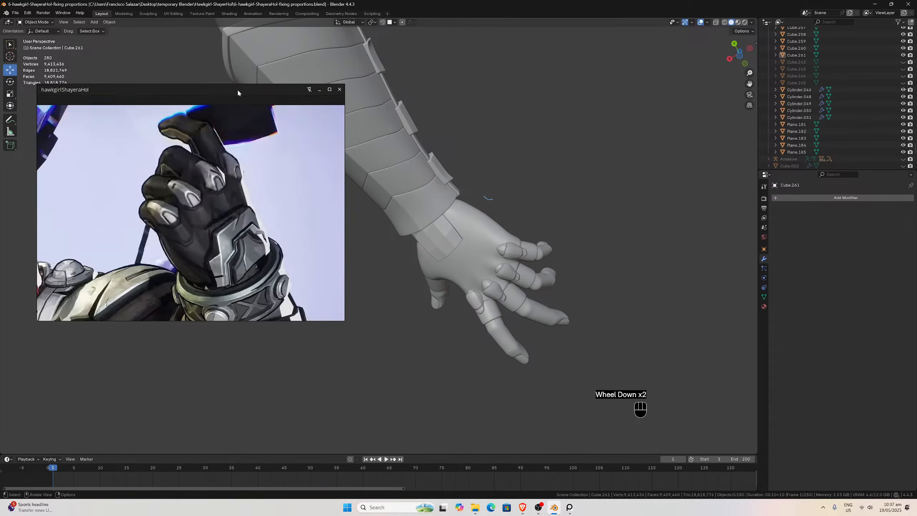
{"action": "left_click_drag", "start_coordinate": [238, 89], "coordinate": [217, 96]}
{"action": "scroll", "coordinate": [462, 139], "scroll_direction": "down", "scroll_amount": 2}
{"action": "middle_click_drag", "start_coordinate": [462, 140], "coordinate": [361, 224]}
{"action": "left_click_drag", "start_coordinate": [221, 101], "coordinate": [27, 187]}
Examine the knuckle plates, the plate on the back of the hand and the bracer's wrist edge from several angles.
{"action": "middle_click_drag", "start_coordinate": [349, 171], "coordinate": [417, 148]}
{"action": "scroll", "coordinate": [299, 161], "scroll_direction": "up", "scroll_amount": 4}
{"action": "scroll", "coordinate": [461, 169], "scroll_direction": "down", "scroll_amount": 1}
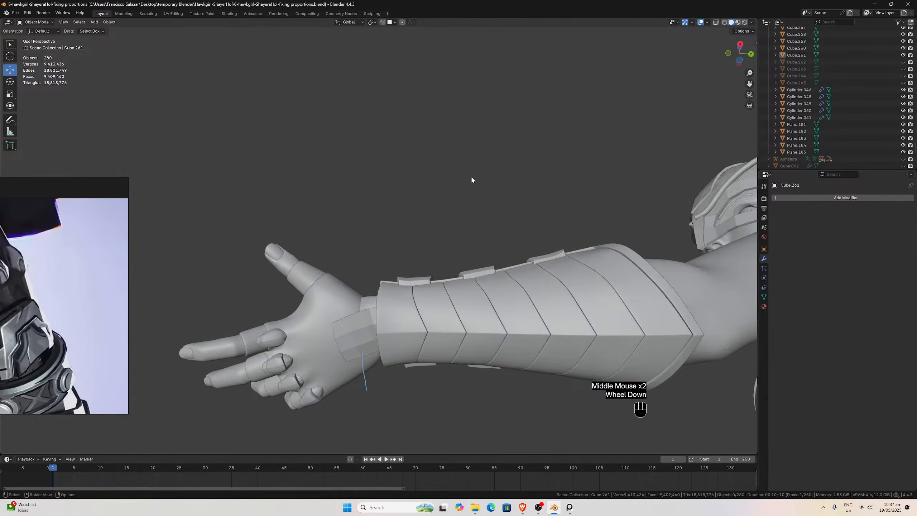
{"action": "middle_click_drag", "start_coordinate": [470, 178], "coordinate": [528, 178]}
{"action": "scroll", "coordinate": [528, 178], "scroll_direction": "up", "scroll_amount": 3}
{"action": "scroll", "coordinate": [494, 187], "scroll_direction": "down", "scroll_amount": 2}
{"action": "scroll", "coordinate": [492, 189], "scroll_direction": "up", "scroll_amount": 1}
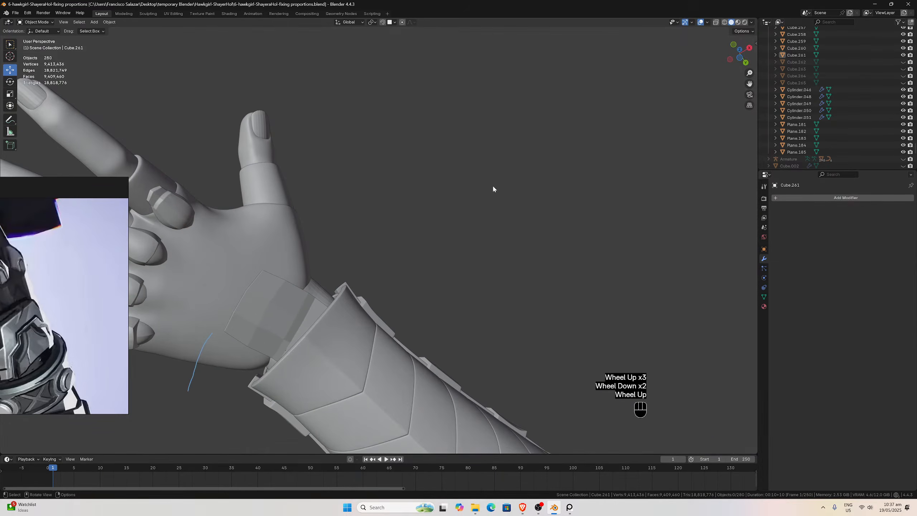
{"action": "left_click_drag", "start_coordinate": [748, 83], "coordinate": [916, 53]}
{"action": "scroll", "coordinate": [640, 135], "scroll_direction": "up", "scroll_amount": 3}
{"action": "scroll", "coordinate": [635, 121], "scroll_direction": "down", "scroll_amount": 2}
{"action": "middle_click_drag", "start_coordinate": [633, 122], "coordinate": [574, 169]}
{"action": "scroll", "coordinate": [574, 166], "scroll_direction": "up", "scroll_amount": 1}
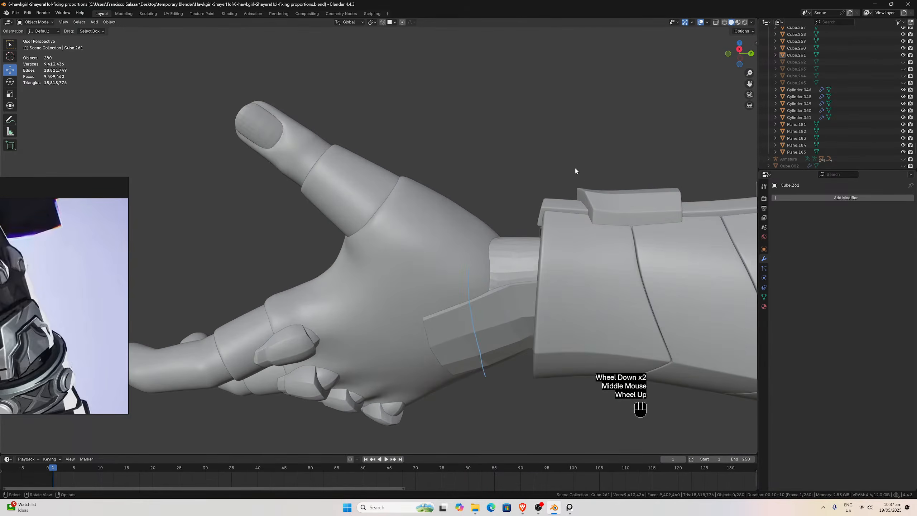
{"action": "left_click_drag", "start_coordinate": [750, 84], "coordinate": [786, 1]}
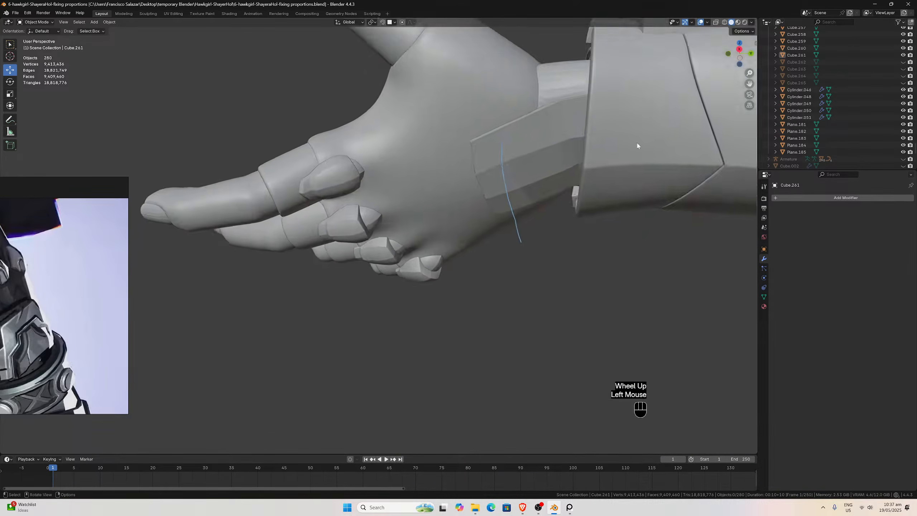
{"action": "scroll", "coordinate": [610, 157], "scroll_direction": "up", "scroll_amount": 2}
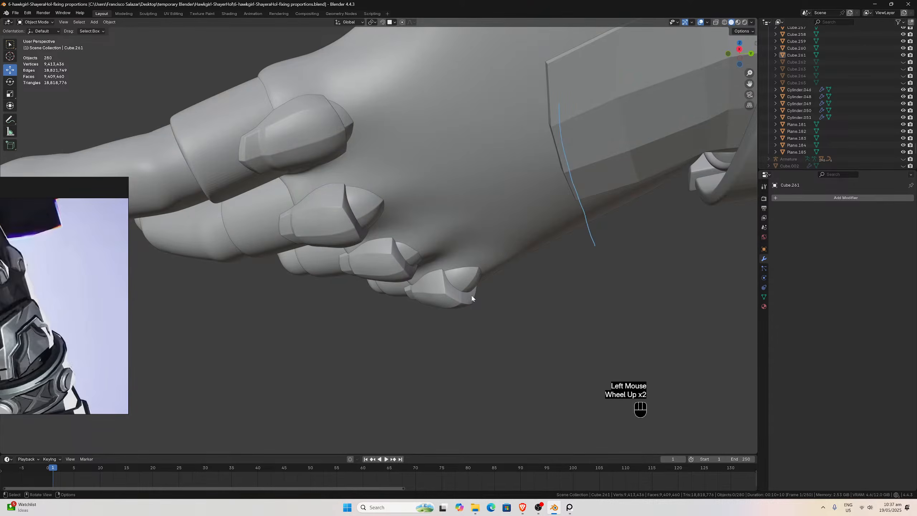
{"action": "middle_click_drag", "start_coordinate": [471, 298], "coordinate": [512, 331]}
Examine the outstretched arm's hand and bracer in relation to the whole figure from the side, below and above.
{"action": "scroll", "coordinate": [500, 297], "scroll_direction": "down", "scroll_amount": 4}
{"action": "scroll", "coordinate": [538, 345], "scroll_direction": "down", "scroll_amount": 2}
{"action": "scroll", "coordinate": [539, 346], "scroll_direction": "down", "scroll_amount": 2}
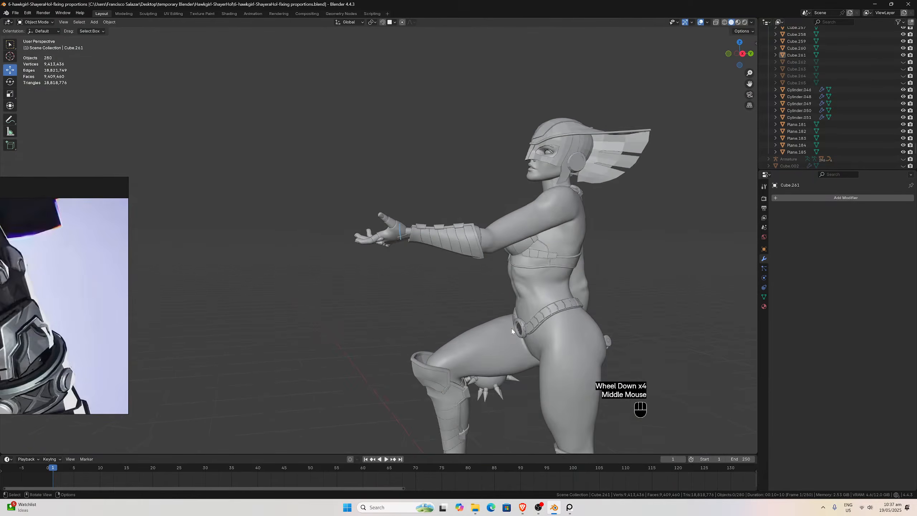
{"action": "scroll", "coordinate": [512, 331], "scroll_direction": "up", "scroll_amount": 2}
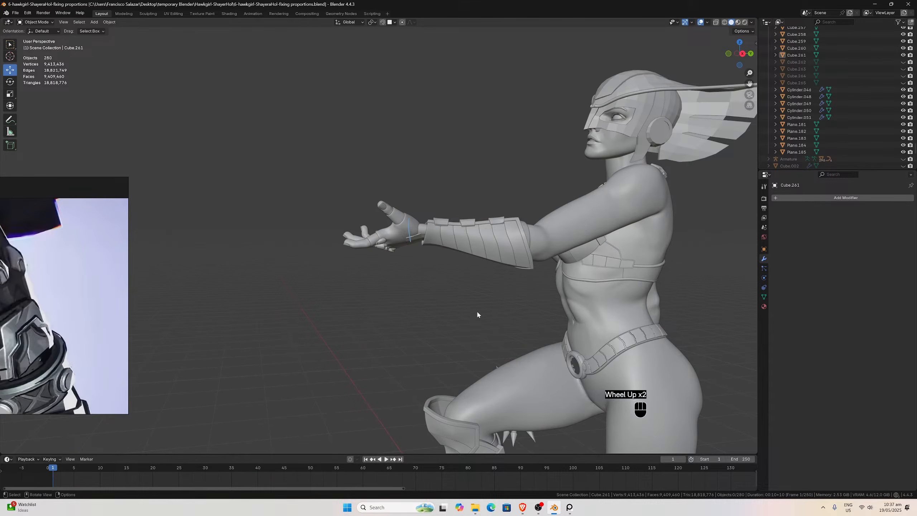
{"action": "scroll", "coordinate": [478, 313], "scroll_direction": "up", "scroll_amount": 2}
{"action": "mouse_move", "coordinate": [476, 315]}
{"action": "middle_mouse_down"}
{"action": "mouse_move", "coordinate": [468, 305]}
{"action": "mouse_move", "coordinate": [482, 262]}
{"action": "mouse_move", "coordinate": [468, 315]}
{"action": "middle_mouse_up"}
{"action": "scroll", "coordinate": [469, 316], "scroll_direction": "up", "scroll_amount": 3}
{"action": "scroll", "coordinate": [487, 242], "scroll_direction": "down", "scroll_amount": 4}
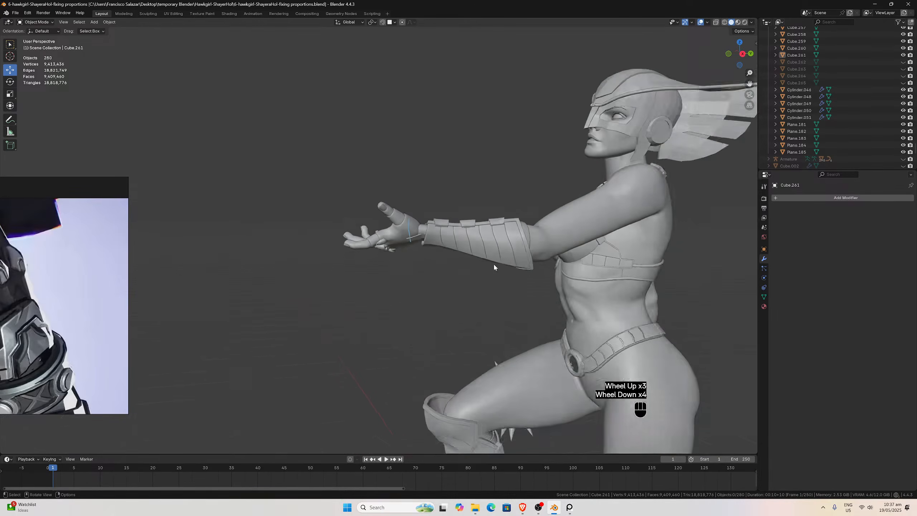
{"action": "middle_click_drag", "start_coordinate": [494, 266], "coordinate": [455, 200]}
{"action": "scroll", "coordinate": [454, 201], "scroll_direction": "down", "scroll_amount": 5}
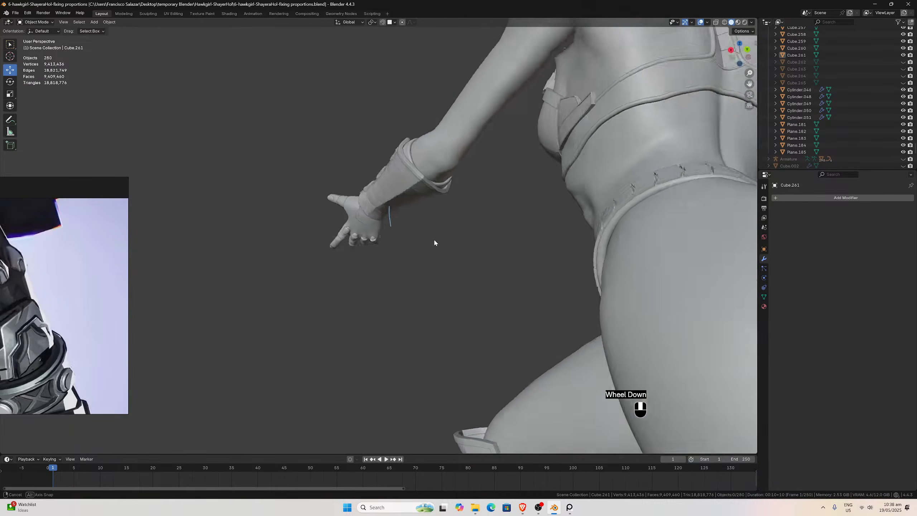
{"action": "scroll", "coordinate": [460, 304], "scroll_direction": "up", "scroll_amount": 1}
{"action": "middle_click_drag", "start_coordinate": [434, 243], "coordinate": [456, 311]}
{"action": "scroll", "coordinate": [456, 311], "scroll_direction": "up", "scroll_amount": 1}
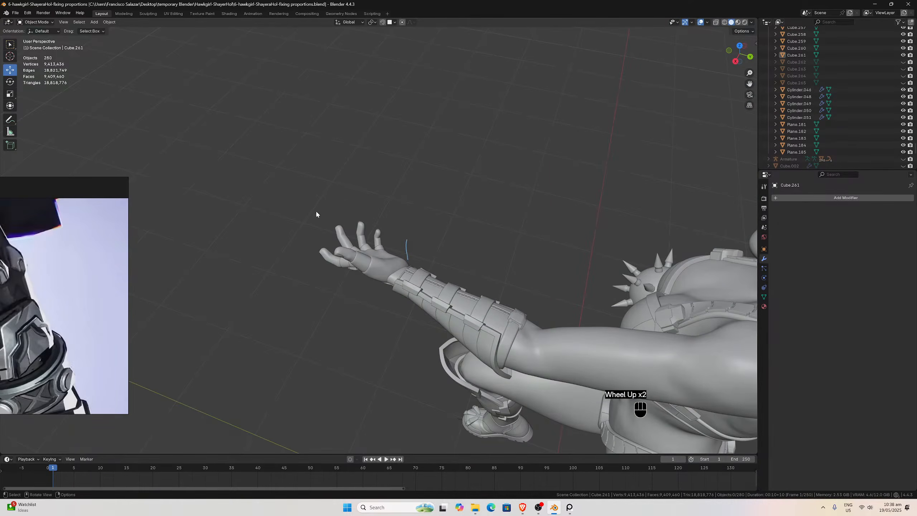
{"action": "middle_click_drag", "start_coordinate": [306, 276], "coordinate": [364, 181]}
Bring the reference image of the armoured glove back beside the hand and view the model's knuckle side.
{"action": "right_click_drag", "start_coordinate": [129, 281], "coordinate": [245, 263]}
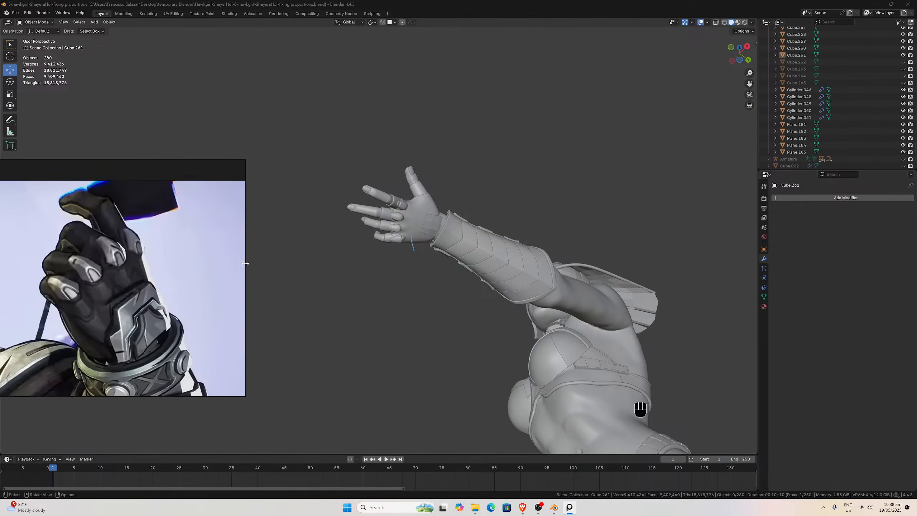
{"action": "scroll", "coordinate": [382, 234], "scroll_direction": "up", "scroll_amount": 5}
{"action": "middle_click_drag", "start_coordinate": [384, 232], "coordinate": [414, 175]}
{"action": "scroll", "coordinate": [414, 174], "scroll_direction": "up", "scroll_amount": 1}
{"action": "scroll", "coordinate": [414, 174], "scroll_direction": "down", "scroll_amount": 1}
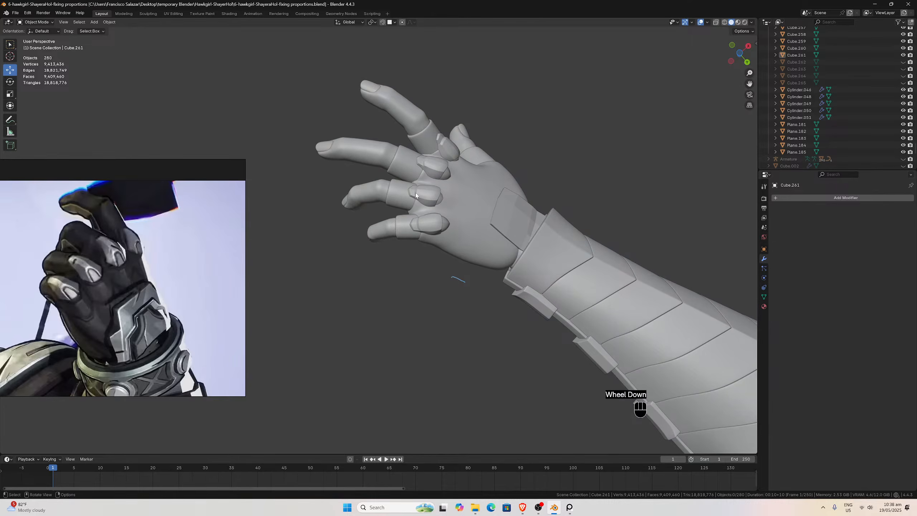
Browse the hero images on the reference board for glove and gauntlet designs.
{"action": "scroll", "coordinate": [205, 291], "scroll_direction": "down", "scroll_amount": 10}
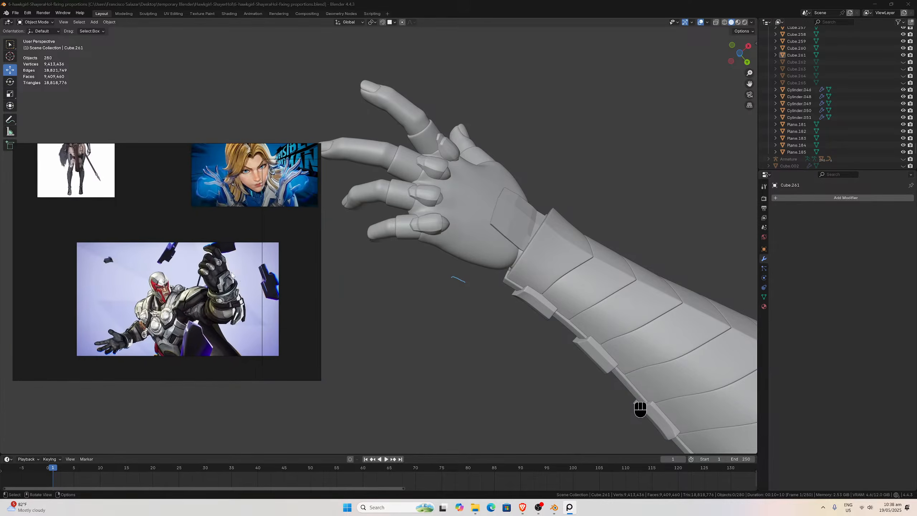
{"action": "scroll", "coordinate": [202, 320], "scroll_direction": "down", "scroll_amount": 3}
{"action": "scroll", "coordinate": [198, 303], "scroll_direction": "up", "scroll_amount": 8}
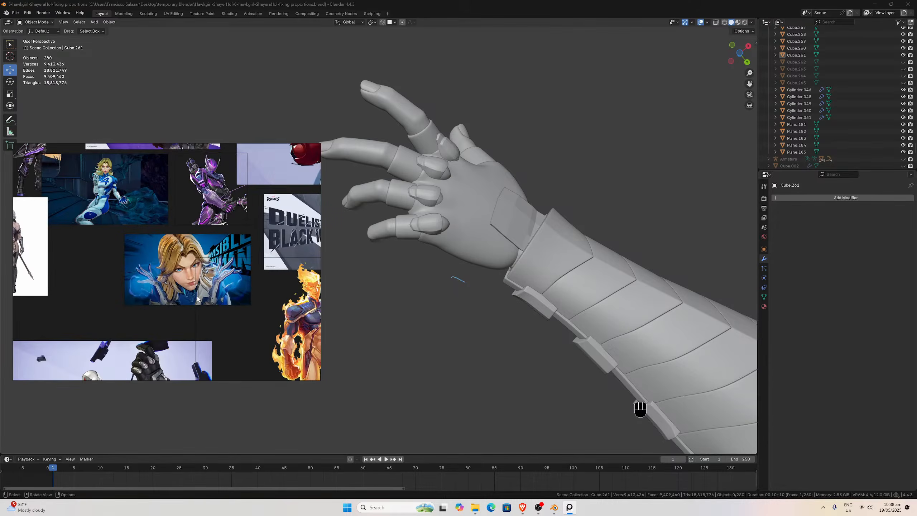
{"action": "scroll", "coordinate": [218, 297], "scroll_direction": "down", "scroll_amount": 2}
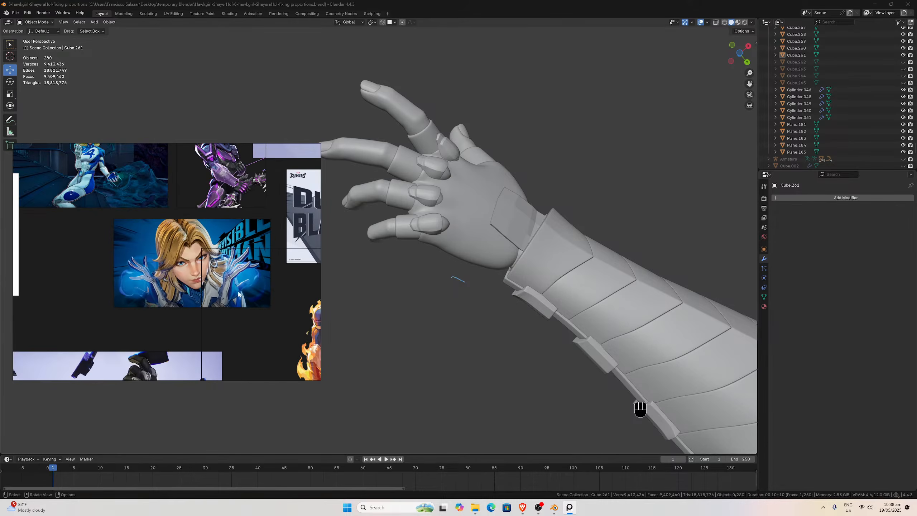
{"action": "scroll", "coordinate": [249, 280], "scroll_direction": "down", "scroll_amount": 1}
{"action": "scroll", "coordinate": [219, 317], "scroll_direction": "down", "scroll_amount": 2}
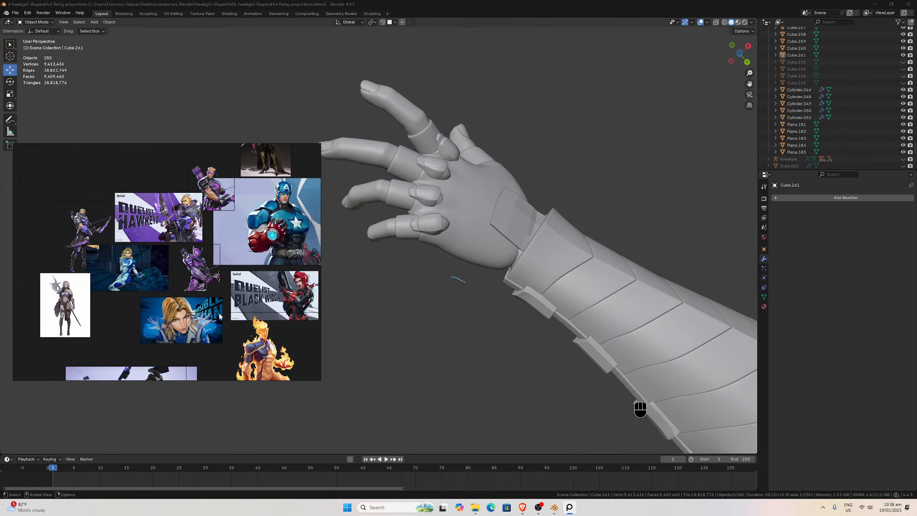
{"action": "middle_click_drag", "start_coordinate": [283, 326], "coordinate": [226, 251]}
{"action": "scroll", "coordinate": [225, 251], "scroll_direction": "up", "scroll_amount": 3}
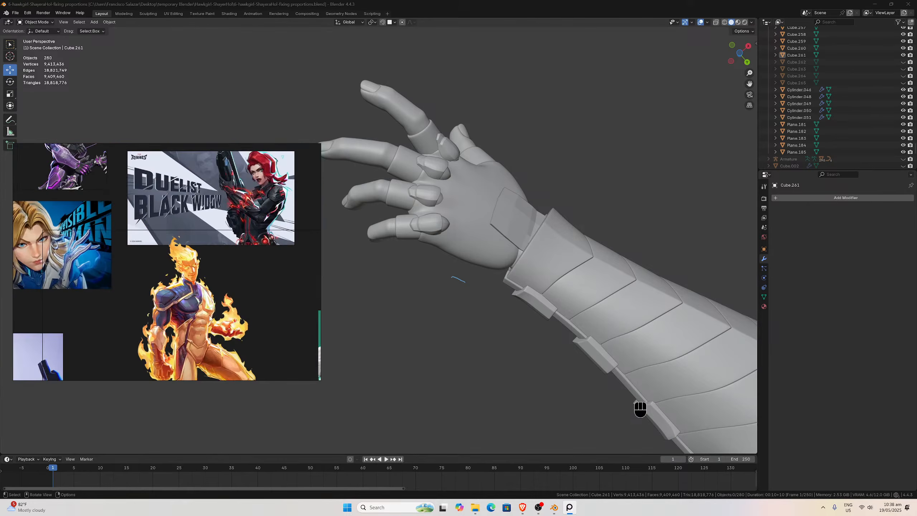
{"action": "middle_click_drag", "start_coordinate": [211, 322], "coordinate": [211, 229]}
{"action": "scroll", "coordinate": [248, 265], "scroll_direction": "up", "scroll_amount": 2}
{"action": "scroll", "coordinate": [249, 266], "scroll_direction": "down", "scroll_amount": 4}
{"action": "scroll", "coordinate": [249, 266], "scroll_direction": "down", "scroll_amount": 3}
{"action": "scroll", "coordinate": [211, 230], "scroll_direction": "up", "scroll_amount": 3}
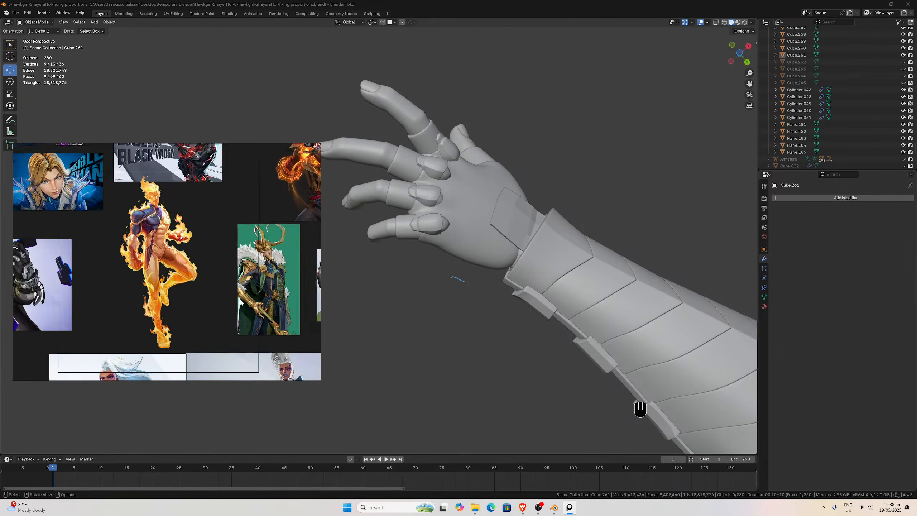
{"action": "middle_click_drag", "start_coordinate": [240, 302], "coordinate": [231, 249]}
{"action": "scroll", "coordinate": [231, 249], "scroll_direction": "down", "scroll_amount": 3}
Examine the spiked gauntlet and glove of the white-haired character on the reference board.
{"action": "scroll", "coordinate": [219, 287], "scroll_direction": "up", "scroll_amount": 6}
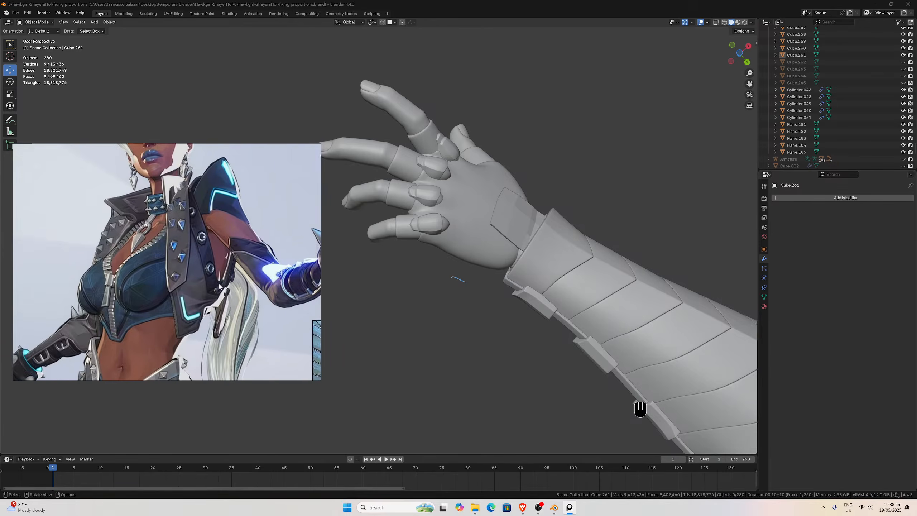
{"action": "scroll", "coordinate": [220, 286], "scroll_direction": "down", "scroll_amount": 3}
{"action": "scroll", "coordinate": [176, 282], "scroll_direction": "up", "scroll_amount": 4}
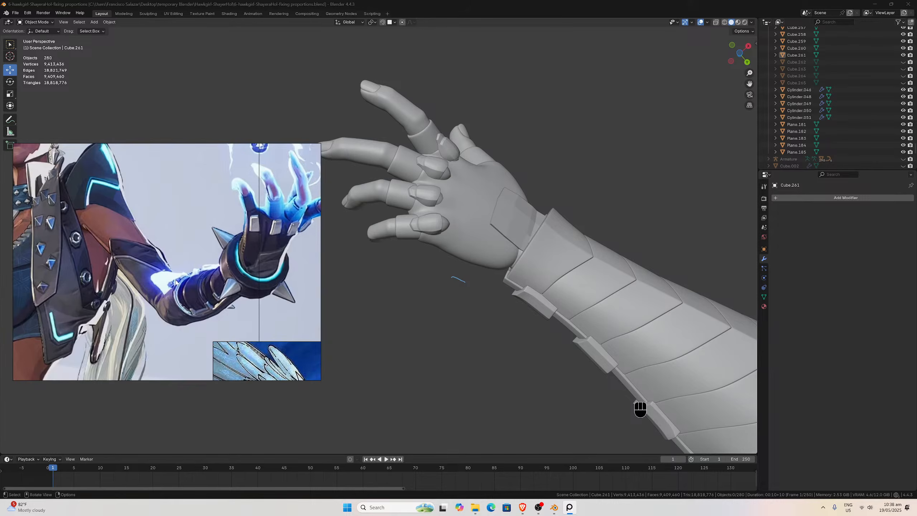
{"action": "scroll", "coordinate": [176, 282], "scroll_direction": "down", "scroll_amount": 5}
{"action": "middle_click_drag", "start_coordinate": [176, 282], "coordinate": [205, 303]}
Examine the soldier's dark glove and forearm guard, and return to the overview of the reference board.
{"action": "scroll", "coordinate": [197, 303], "scroll_direction": "up", "scroll_amount": 5}
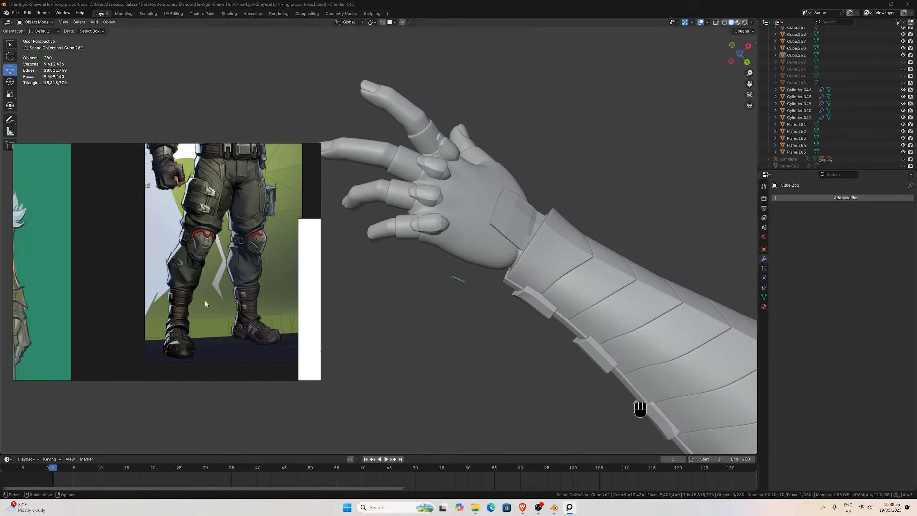
{"action": "scroll", "coordinate": [205, 303], "scroll_direction": "down", "scroll_amount": 3}
{"action": "scroll", "coordinate": [217, 311], "scroll_direction": "up", "scroll_amount": 6}
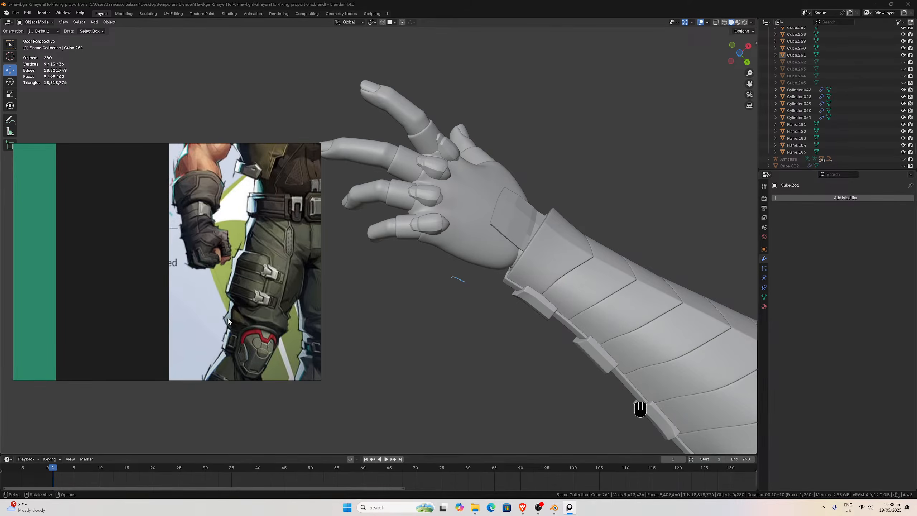
{"action": "scroll", "coordinate": [216, 301], "scroll_direction": "down", "scroll_amount": 6}
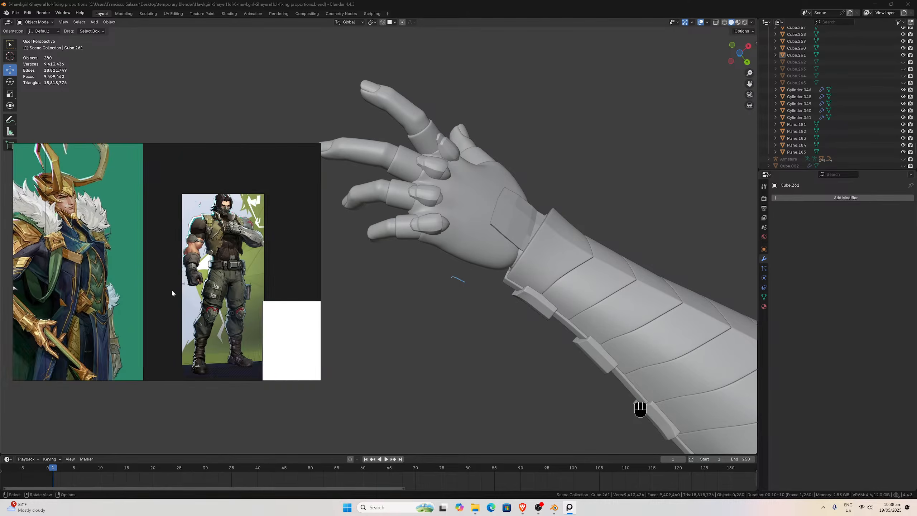
{"action": "middle_click_drag", "start_coordinate": [172, 293], "coordinate": [254, 326]}
{"action": "scroll", "coordinate": [198, 328], "scroll_direction": "down", "scroll_amount": 4}
{"action": "scroll", "coordinate": [197, 329], "scroll_direction": "down", "scroll_amount": 3}
{"action": "middle_click_drag", "start_coordinate": [197, 329], "coordinate": [232, 265]}
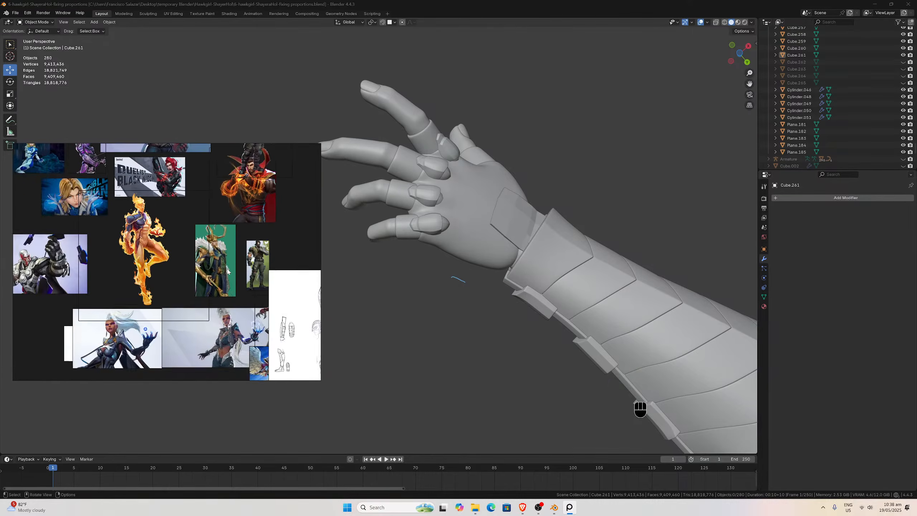
{"action": "scroll", "coordinate": [232, 264], "scroll_direction": "up", "scroll_amount": 2}
{"action": "scroll", "coordinate": [531, 307], "scroll_direction": "down", "scroll_amount": 3}
{"action": "scroll", "coordinate": [531, 307], "scroll_direction": "down", "scroll_amount": 1}
View the whole figure from the side and examine the flaming character's gloves on the reference board.
{"action": "middle_click_drag", "start_coordinate": [531, 306], "coordinate": [534, 374]}
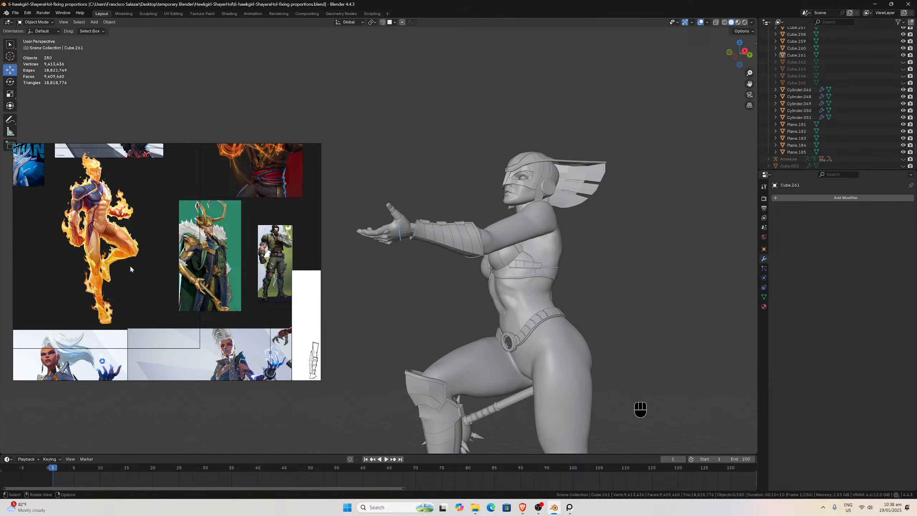
{"action": "scroll", "coordinate": [129, 265], "scroll_direction": "up", "scroll_amount": 5}
{"action": "scroll", "coordinate": [177, 291], "scroll_direction": "down", "scroll_amount": 2}
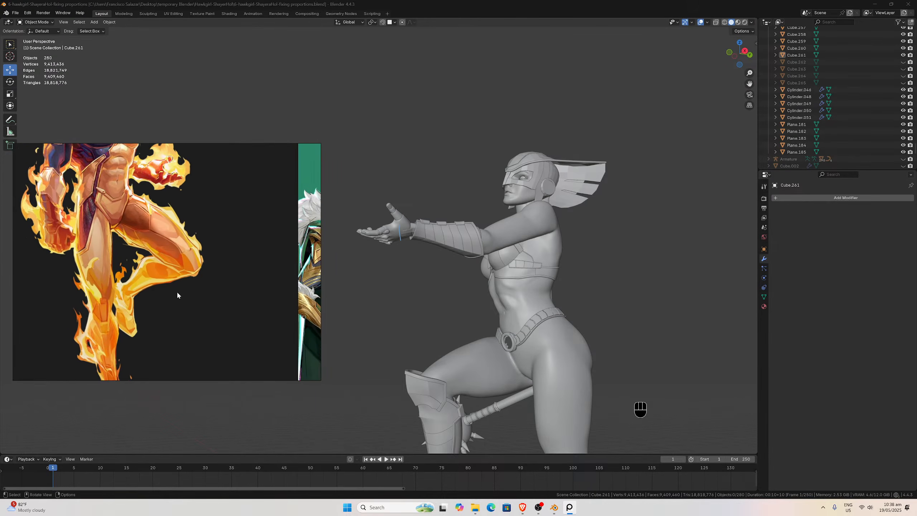
{"action": "scroll", "coordinate": [152, 282], "scroll_direction": "down", "scroll_amount": 3}
{"action": "middle_click_drag", "start_coordinate": [131, 280], "coordinate": [267, 282]}
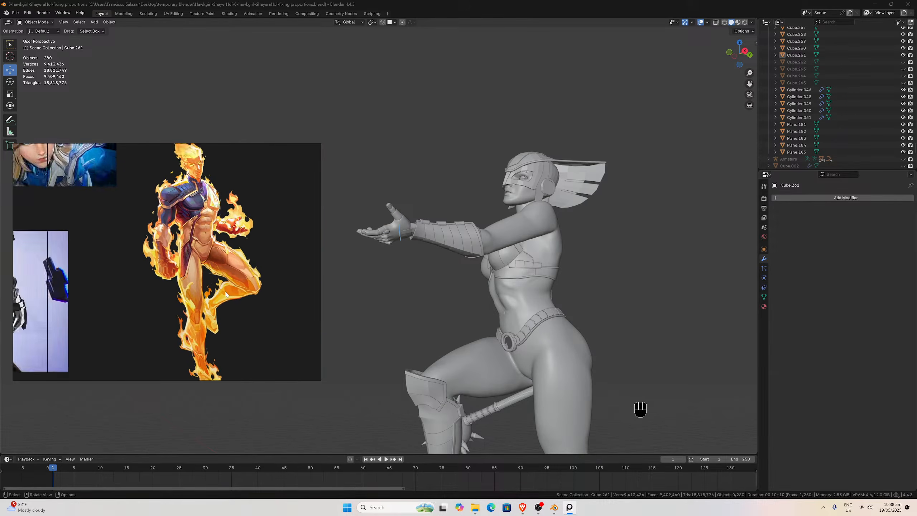
{"action": "scroll", "coordinate": [276, 274], "scroll_direction": "up", "scroll_amount": 5}
{"action": "middle_click_drag", "start_coordinate": [112, 264], "coordinate": [263, 317]}
{"action": "scroll", "coordinate": [263, 317], "scroll_direction": "down", "scroll_amount": 10}
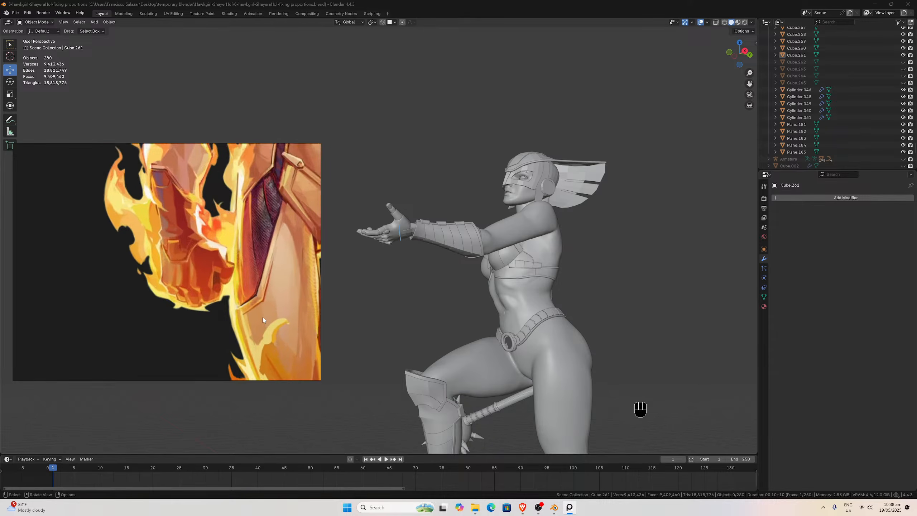
Examine the purple-armoured archer's glove and forearm guard on the reference board and compare them with the model's hand.
{"action": "scroll", "coordinate": [231, 329], "scroll_direction": "up", "scroll_amount": 6}
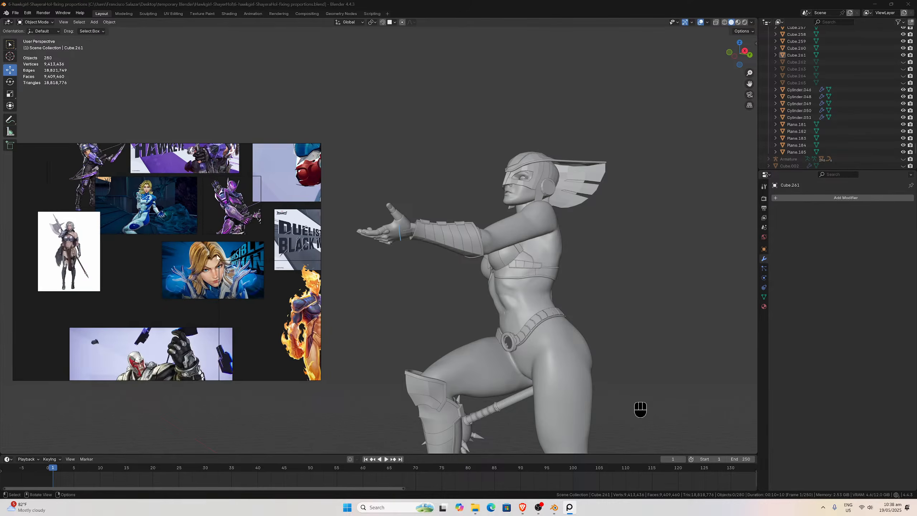
{"action": "scroll", "coordinate": [235, 325], "scroll_direction": "up", "scroll_amount": 6}
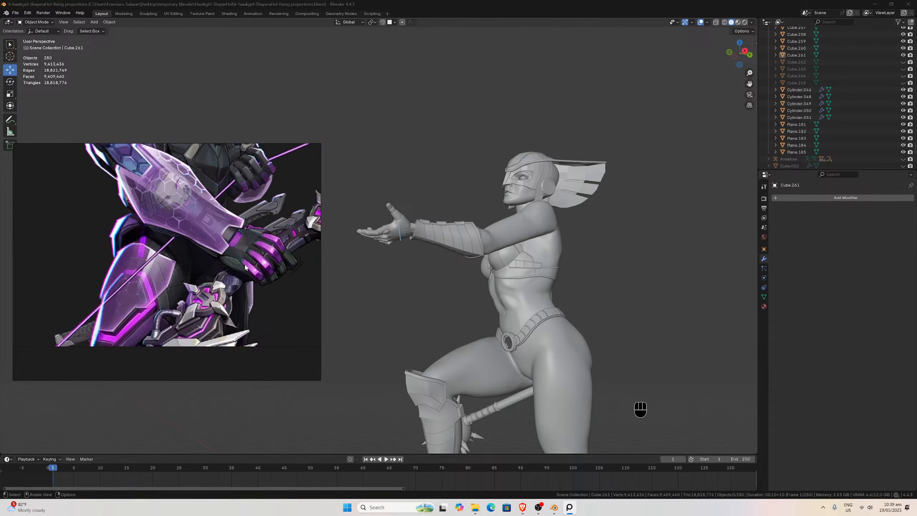
{"action": "scroll", "coordinate": [411, 253], "scroll_direction": "up", "scroll_amount": 2}
{"action": "middle_click_drag", "start_coordinate": [411, 253], "coordinate": [390, 223]}
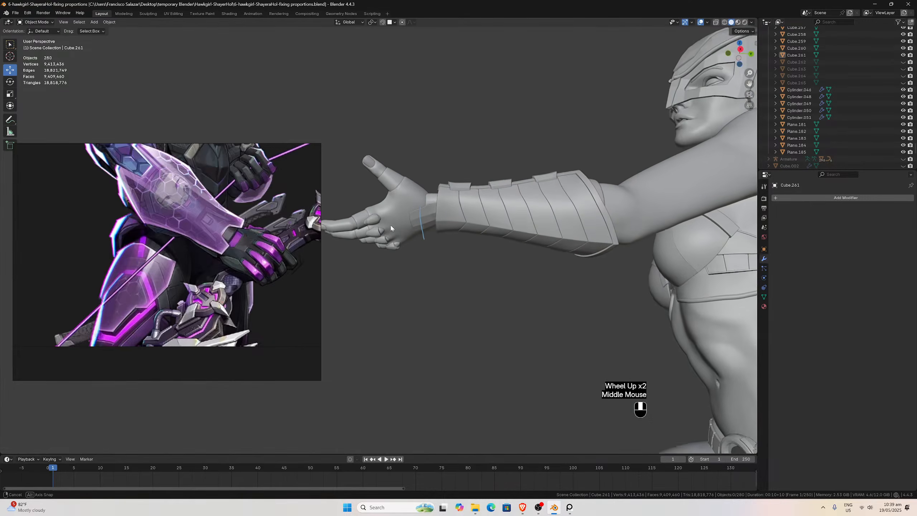
{"action": "scroll", "coordinate": [390, 223], "scroll_direction": "up", "scroll_amount": 3}
{"action": "scroll", "coordinate": [246, 251], "scroll_direction": "down", "scroll_amount": 4}
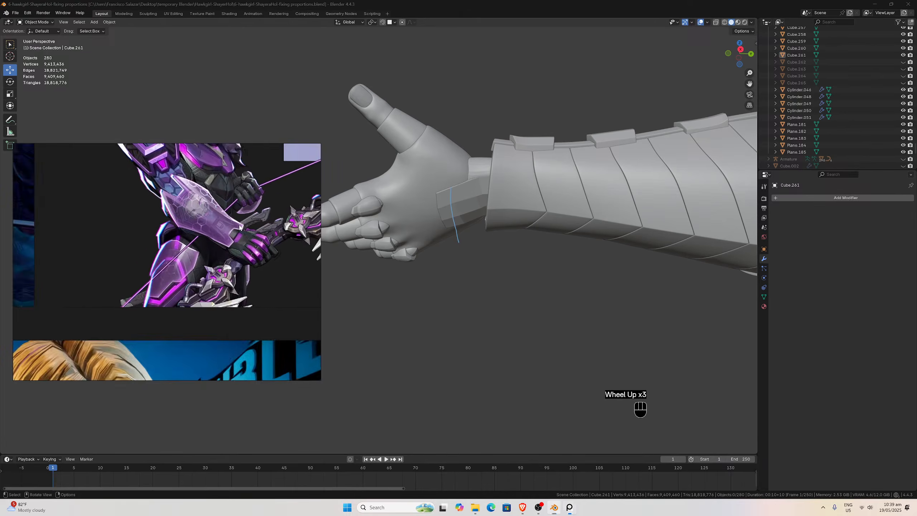
{"action": "middle_click_drag", "start_coordinate": [248, 242], "coordinate": [220, 289]}
{"action": "scroll", "coordinate": [221, 276], "scroll_direction": "up", "scroll_amount": 4}
Select the inner forearm piece that emerges from beneath the bracer at the wrist.
{"action": "middle_click_drag", "start_coordinate": [394, 190], "coordinate": [401, 157]}
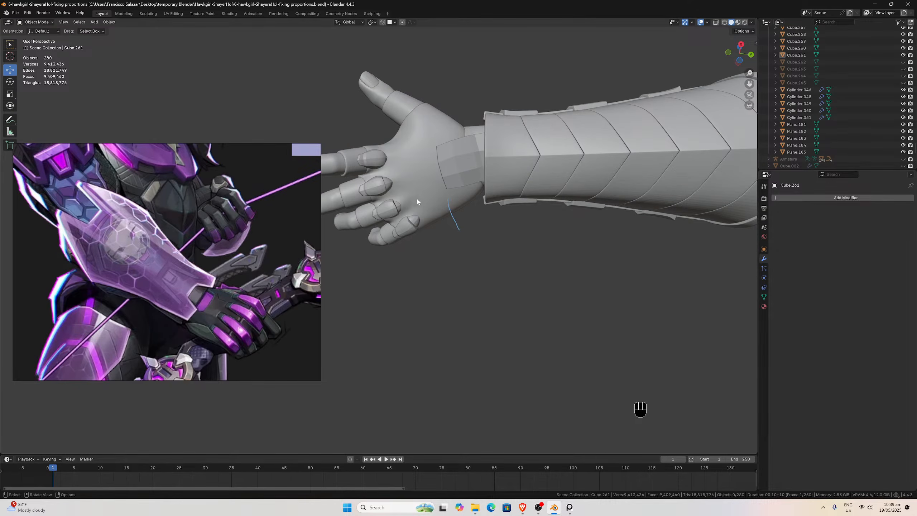
{"action": "mouse_move", "coordinate": [448, 211]}
{"action": "middle_mouse_down"}
{"action": "mouse_move", "coordinate": [468, 151]}
{"action": "mouse_move", "coordinate": [447, 180]}
{"action": "mouse_move", "coordinate": [465, 188]}
{"action": "mouse_move", "coordinate": [445, 215]}
{"action": "middle_mouse_up"}
{"action": "middle_click_drag", "start_coordinate": [484, 216], "coordinate": [515, 136]}
{"action": "scroll", "coordinate": [484, 268], "scroll_direction": "up", "scroll_amount": 3}
{"action": "left_click", "coordinate": [475, 309]}
{"action": "left_click", "coordinate": [476, 309]}
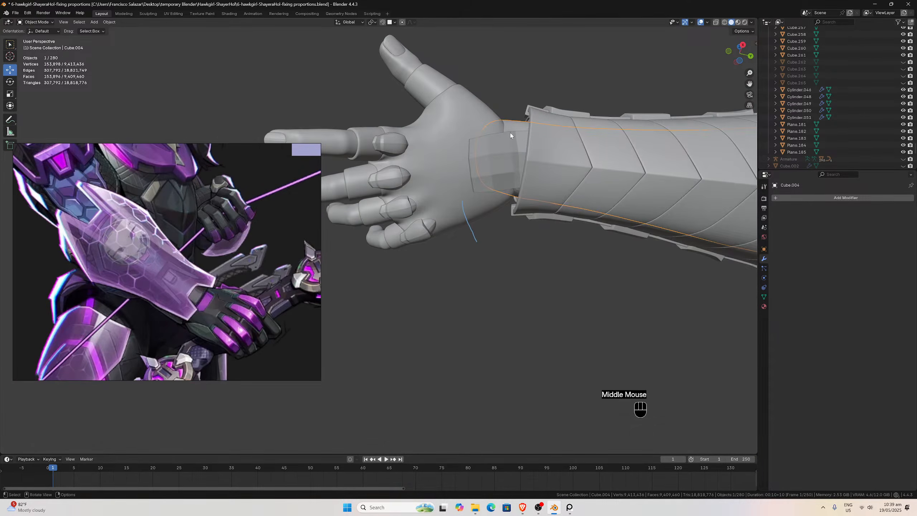
Select the main hand mesh that covers the palm and the back of the hand.
{"action": "scroll", "coordinate": [506, 139], "scroll_direction": "up", "scroll_amount": 2}
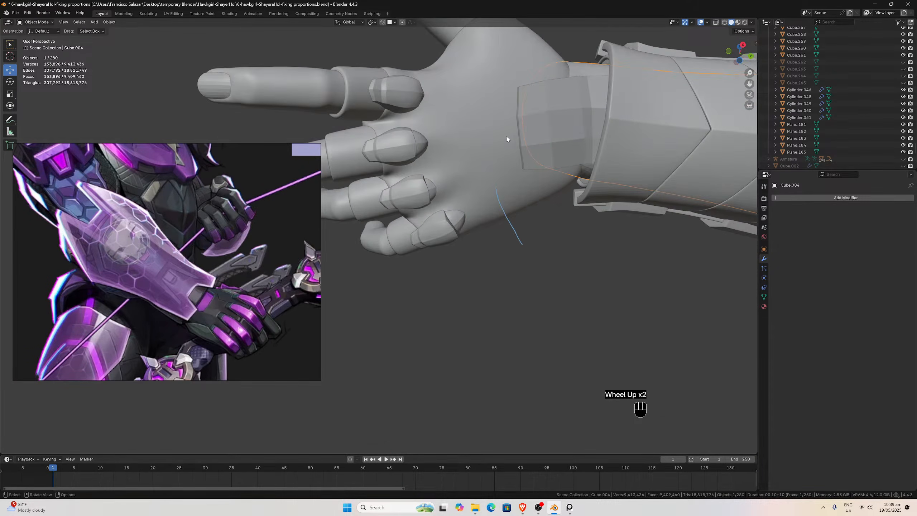
{"action": "middle_click_drag", "start_coordinate": [506, 139], "coordinate": [484, 219]}
{"action": "scroll", "coordinate": [535, 229], "scroll_direction": "down", "scroll_amount": 1}
{"action": "scroll", "coordinate": [560, 177], "scroll_direction": "up", "scroll_amount": 1}
{"action": "scroll", "coordinate": [556, 186], "scroll_direction": "down", "scroll_amount": 2}
{"action": "scroll", "coordinate": [527, 256], "scroll_direction": "up", "scroll_amount": 1}
{"action": "scroll", "coordinate": [527, 255], "scroll_direction": "down", "scroll_amount": 1}
{"action": "scroll", "coordinate": [506, 293], "scroll_direction": "up", "scroll_amount": 1}
{"action": "scroll", "coordinate": [506, 293], "scroll_direction": "down", "scroll_amount": 1}
{"action": "left_click", "coordinate": [495, 200]}
{"action": "scroll", "coordinate": [494, 190], "scroll_direction": "down", "scroll_amount": 1}
{"action": "scroll", "coordinate": [485, 219], "scroll_direction": "up", "scroll_amount": 2}
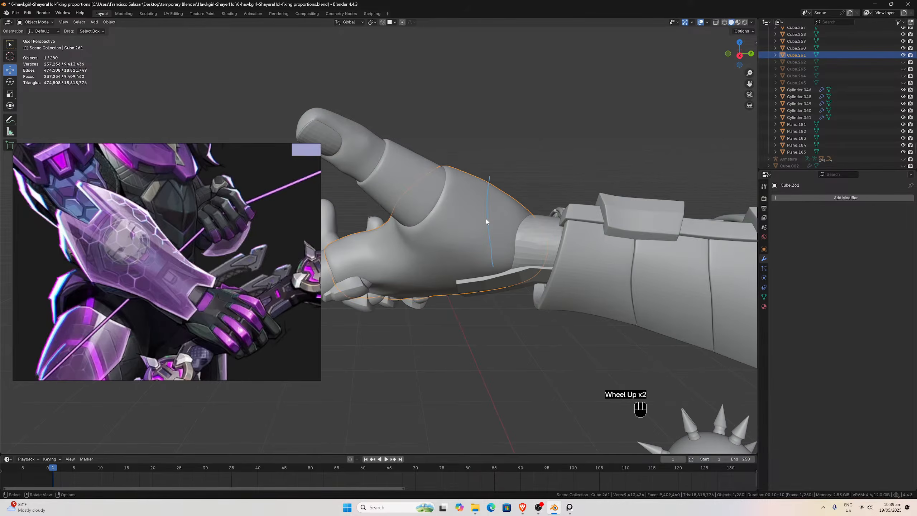
Shift the reference board clear of the hand in side view and put the hand mesh into Sculpt Mode.
{"action": "key", "text": "KP_3"}
{"action": "scroll", "coordinate": [553, 154], "scroll_direction": "up", "scroll_amount": 3}
{"action": "scroll", "coordinate": [553, 157], "scroll_direction": "down", "scroll_amount": 1}
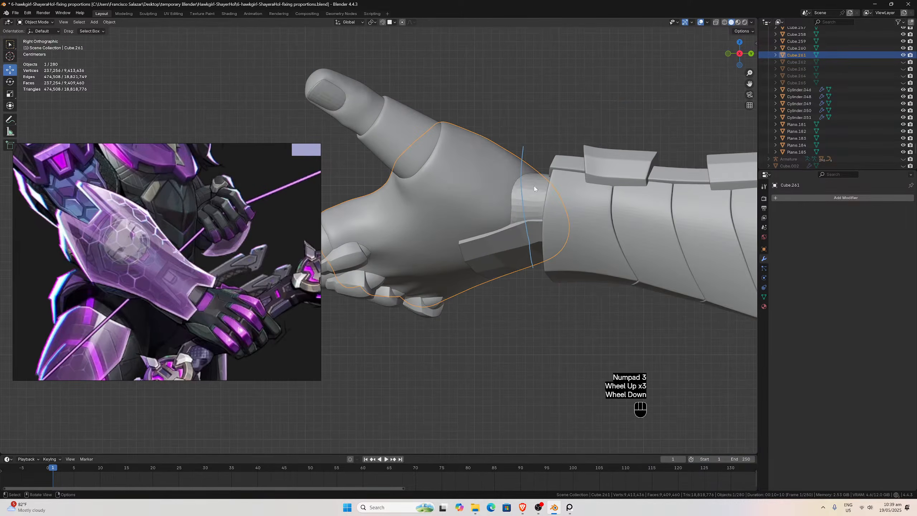
{"action": "right_click_drag", "start_coordinate": [289, 205], "coordinate": [206, 221]}
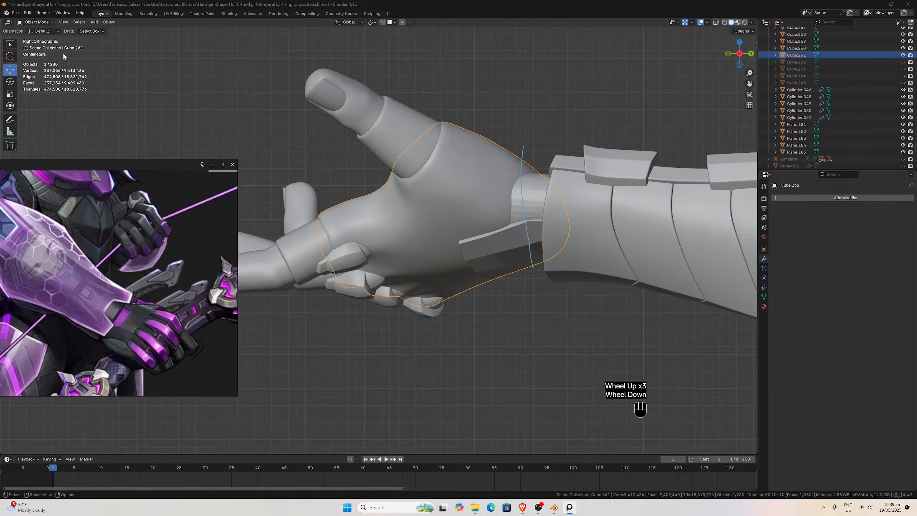
{"action": "left_click", "coordinate": [38, 23]}
{"action": "left_click", "coordinate": [38, 48]}
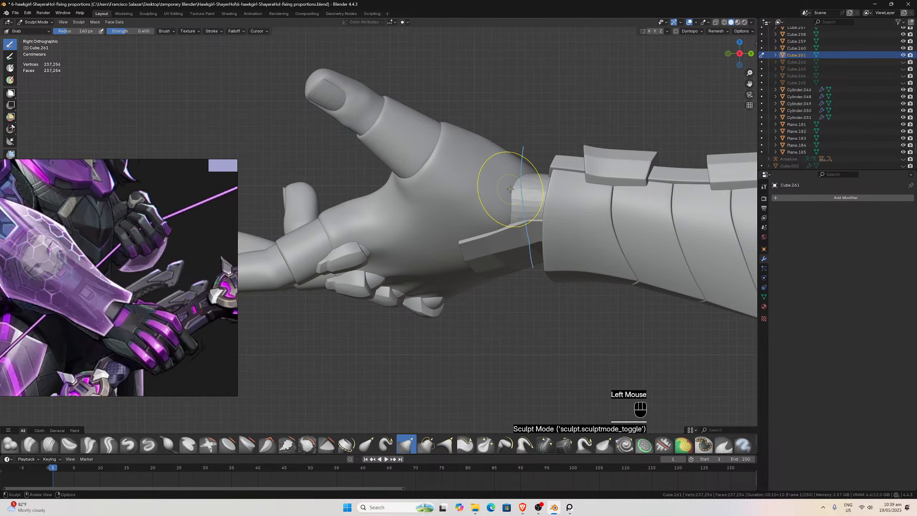
Nudge the hand's thumb-side edge at the wrist in side view with the Grab brush.
{"action": "scroll", "coordinate": [505, 182], "scroll_direction": "down", "scroll_amount": 1}
{"action": "left_click_drag", "start_coordinate": [493, 193], "coordinate": [493, 193]}
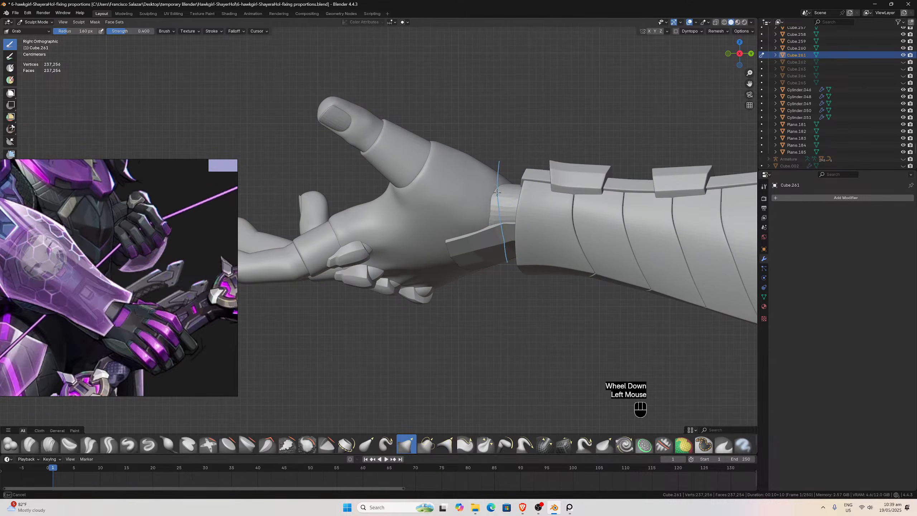
{"action": "left_click", "coordinate": [490, 196]}
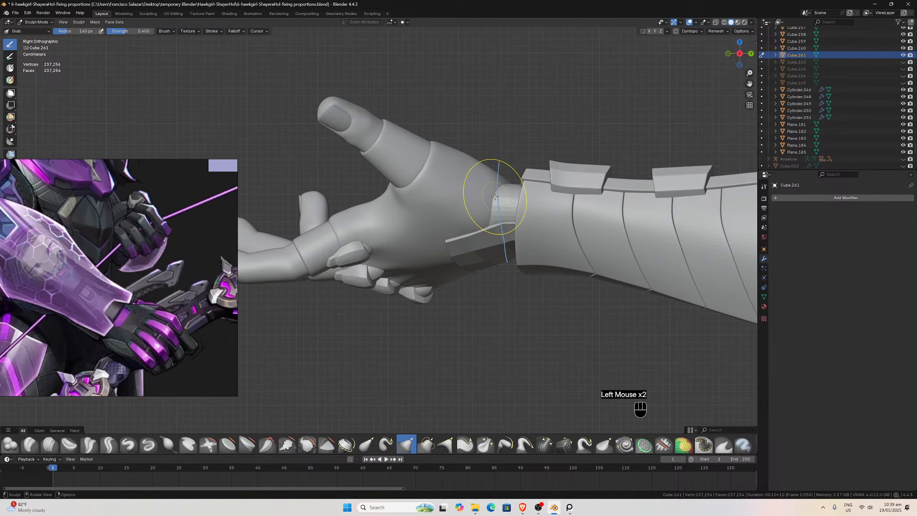
Reshape the palm's wrist edge below the bracer with several Grab brush strokes from the top view.
{"action": "key", "text": "KP_7"}
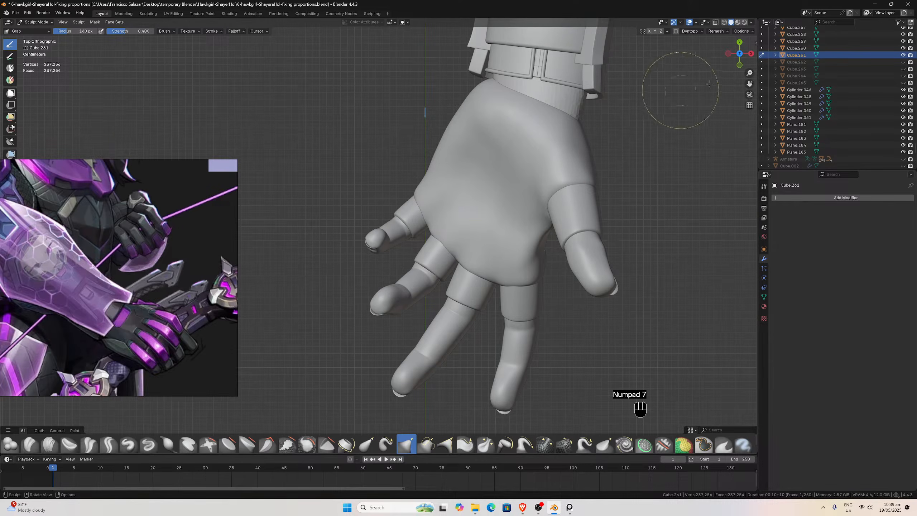
{"action": "left_click_drag", "start_coordinate": [749, 83], "coordinate": [648, 163]}
{"action": "scroll", "coordinate": [540, 149], "scroll_direction": "up", "scroll_amount": 2}
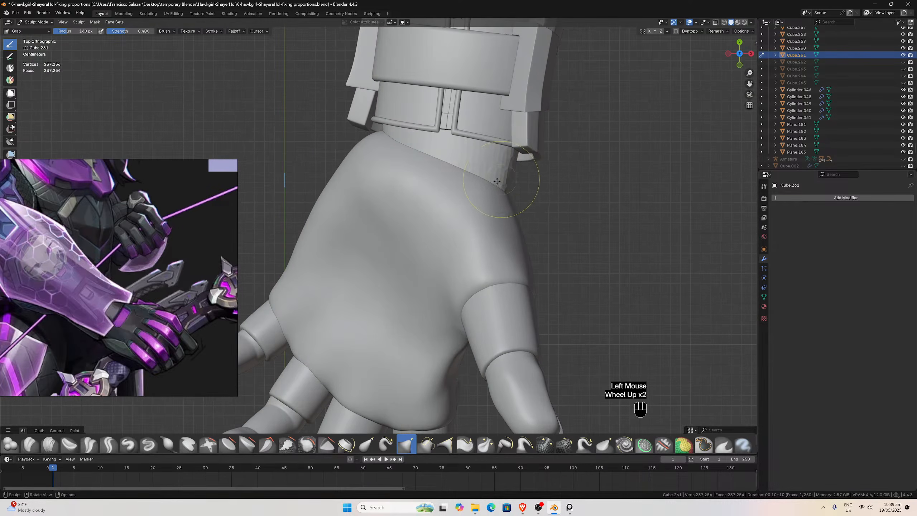
{"action": "scroll", "coordinate": [499, 188], "scroll_direction": "down", "scroll_amount": 1}
{"action": "left_click_drag", "start_coordinate": [486, 197], "coordinate": [392, 155]}
{"action": "scroll", "coordinate": [451, 152], "scroll_direction": "down", "scroll_amount": 2}
Adjust the back of the hand's wrist edge from below and its thumb side from an angle with the Grab brush.
{"action": "middle_click_drag", "start_coordinate": [451, 152], "coordinate": [480, 133]}
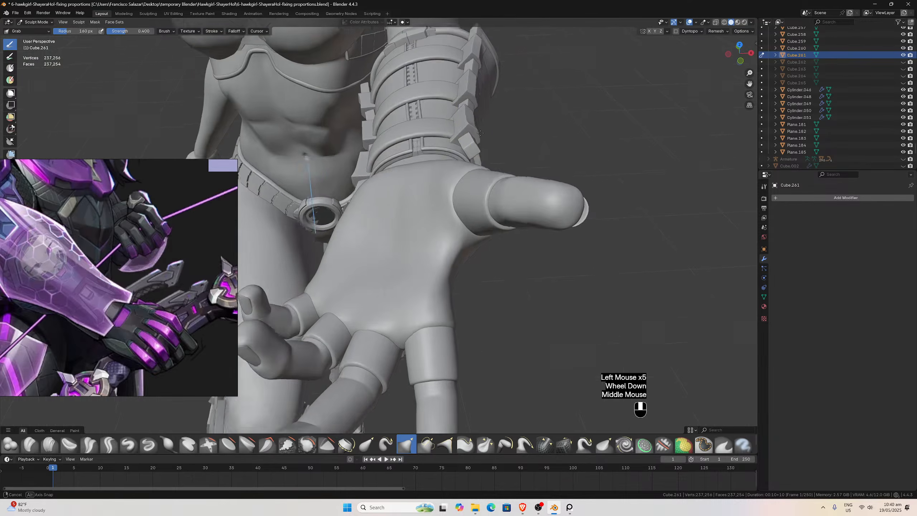
{"action": "scroll", "coordinate": [480, 133], "scroll_direction": "down", "scroll_amount": 1}
{"action": "key", "text": "ctrl+KP_7"}
{"action": "scroll", "coordinate": [388, 303], "scroll_direction": "up", "scroll_amount": 2}
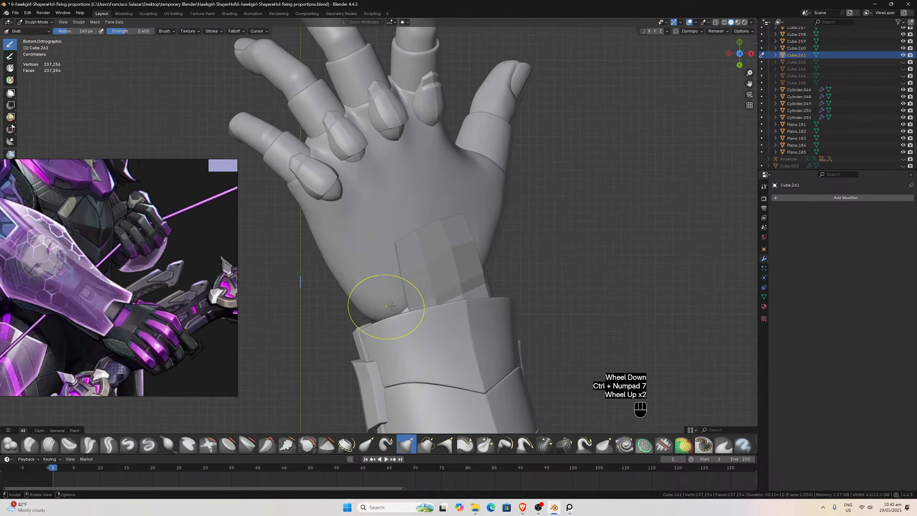
{"action": "left_click_drag", "start_coordinate": [424, 296], "coordinate": [415, 300]}
{"action": "scroll", "coordinate": [468, 277], "scroll_direction": "down", "scroll_amount": 1}
{"action": "middle_click_drag", "start_coordinate": [468, 276], "coordinate": [419, 304]}
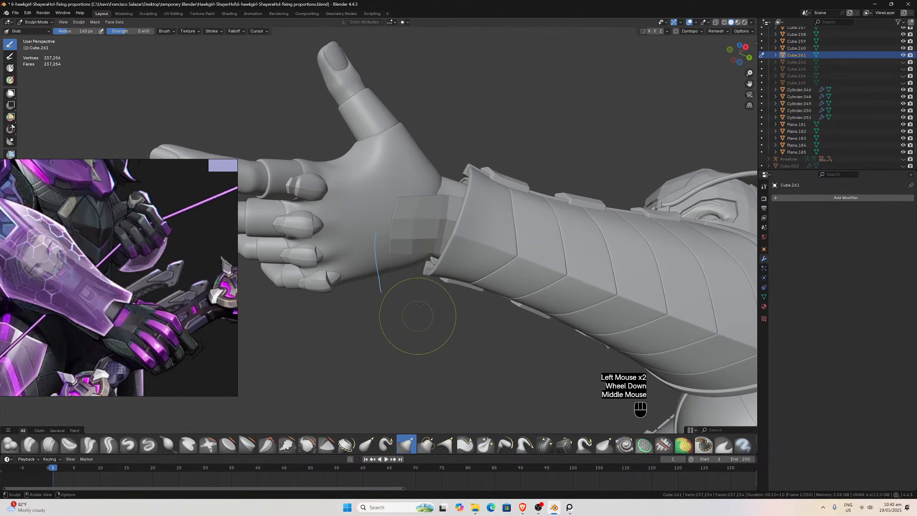
{"action": "left_click_drag", "start_coordinate": [438, 205], "coordinate": [439, 201]}
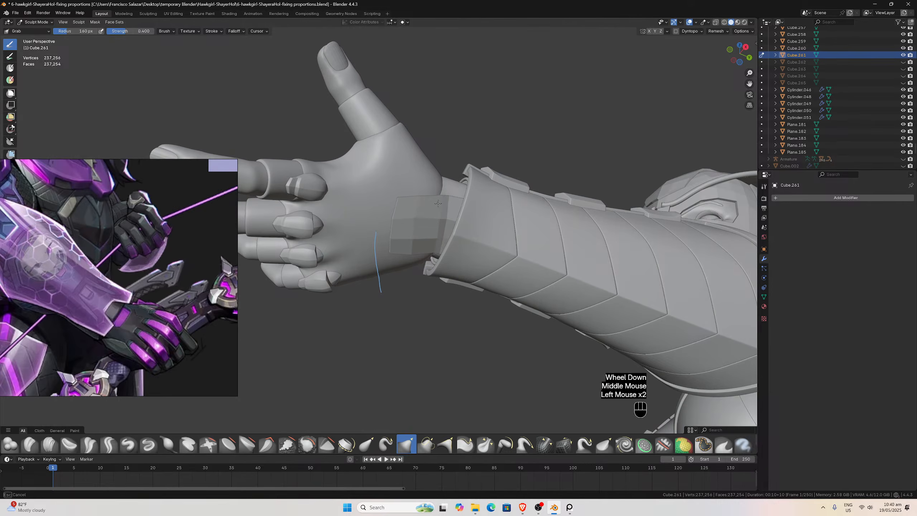
Check the wrist from the side and pull the base of the thumb toward the bracer with the Grab brush.
{"action": "scroll", "coordinate": [436, 198], "scroll_direction": "up", "scroll_amount": 2}
{"action": "middle_click_drag", "start_coordinate": [437, 198], "coordinate": [401, 232]}
{"action": "scroll", "coordinate": [402, 231], "scroll_direction": "up", "scroll_amount": 1}
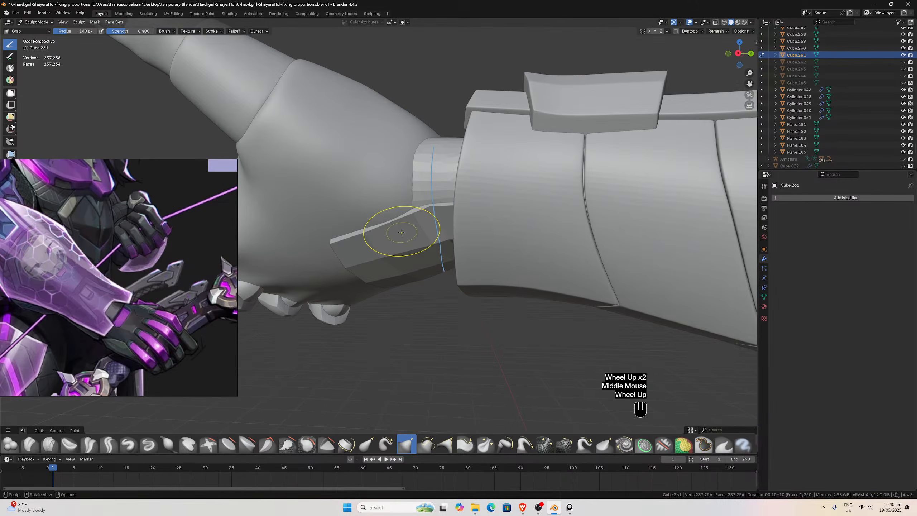
{"action": "key", "text": "ctrl+KP_3"}
{"action": "key", "text": "KP_3"}
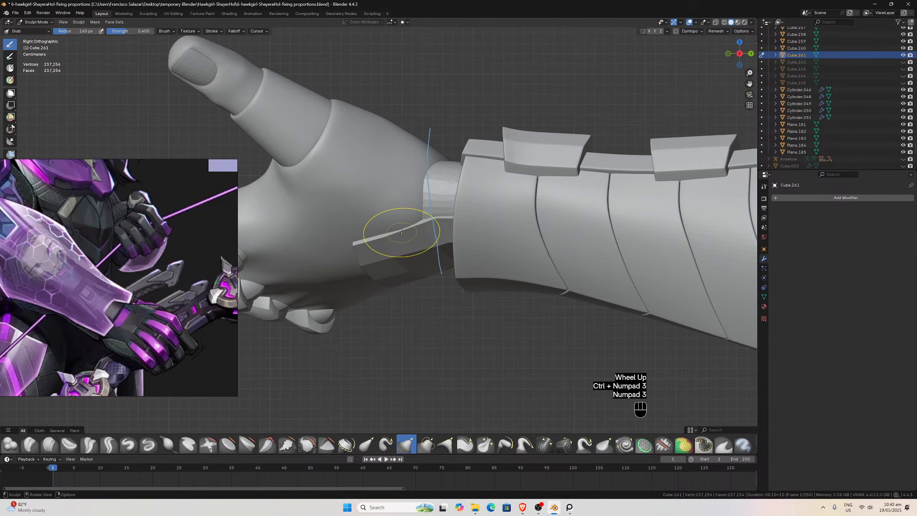
{"action": "scroll", "coordinate": [420, 164], "scroll_direction": "up", "scroll_amount": 1}
{"action": "scroll", "coordinate": [420, 163], "scroll_direction": "down", "scroll_amount": 1}
{"action": "middle_click_drag", "start_coordinate": [420, 162], "coordinate": [448, 115]}
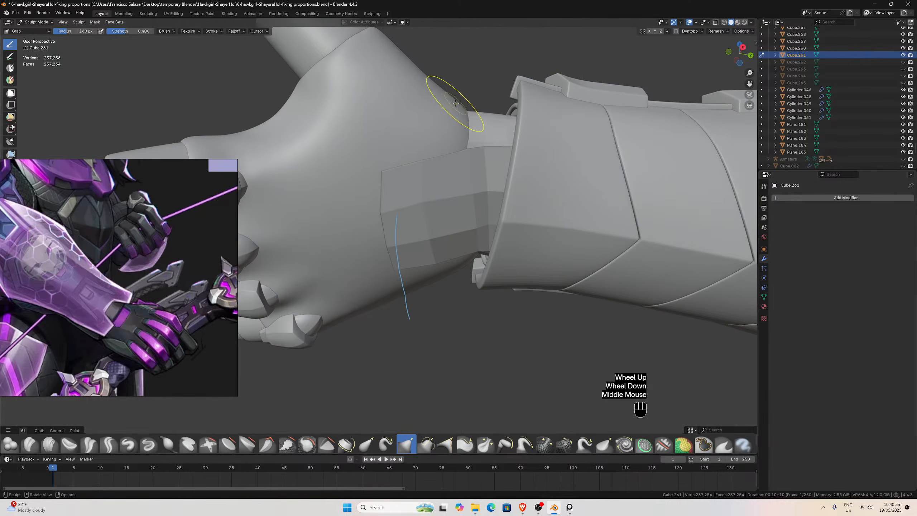
{"action": "scroll", "coordinate": [451, 106], "scroll_direction": "down", "scroll_amount": 1}
{"action": "scroll", "coordinate": [437, 119], "scroll_direction": "down", "scroll_amount": 1}
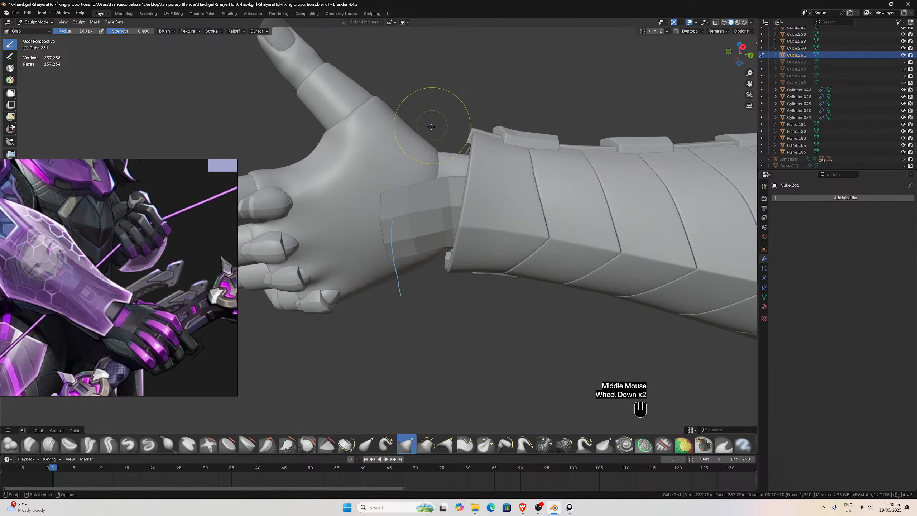
{"action": "middle_click_drag", "start_coordinate": [432, 121], "coordinate": [416, 150]}
{"action": "scroll", "coordinate": [415, 149], "scroll_direction": "down", "scroll_amount": 1}
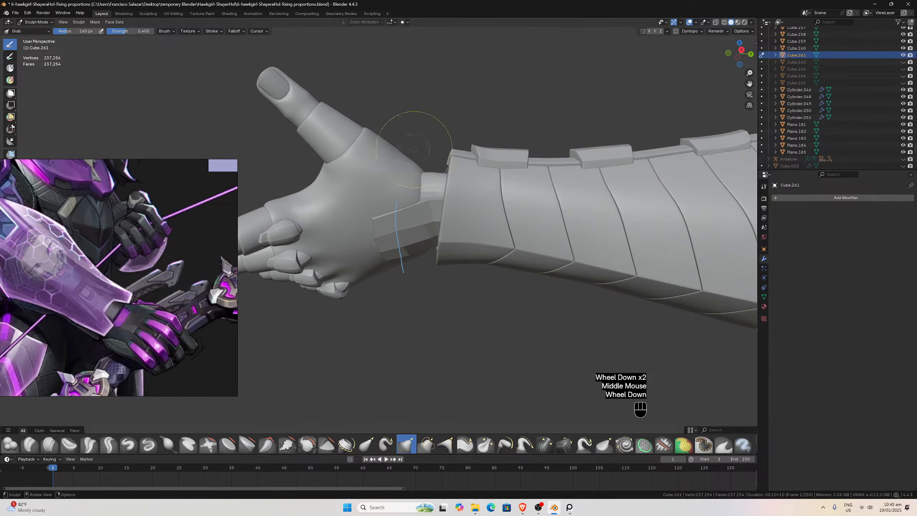
{"action": "left_click_drag", "start_coordinate": [404, 162], "coordinate": [426, 173]}
Check the hand from below and refine its wrist edge beside the faceted plate in side view with the Grab brush.
{"action": "middle_click_drag", "start_coordinate": [426, 173], "coordinate": [425, 163]}
{"action": "scroll", "coordinate": [425, 162], "scroll_direction": "up", "scroll_amount": 2}
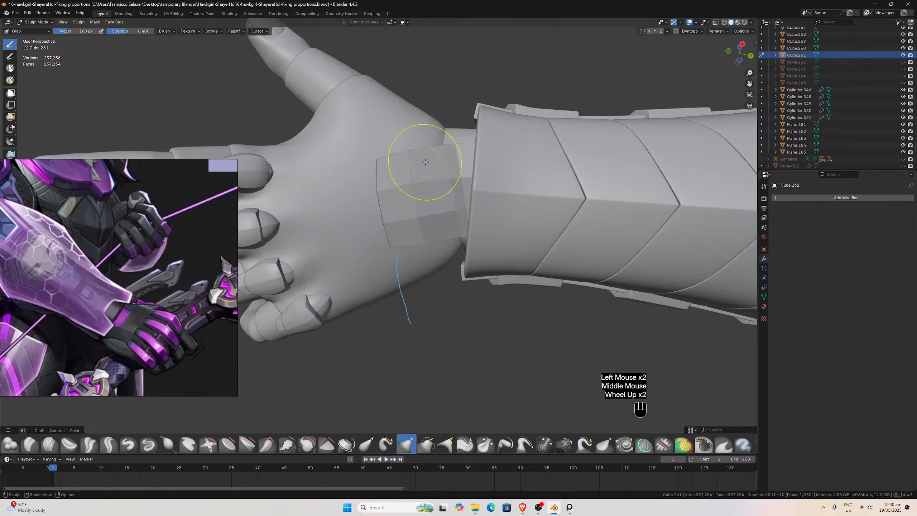
{"action": "key", "text": "KP_7"}
{"action": "key", "text": "ctrl+KP_7"}
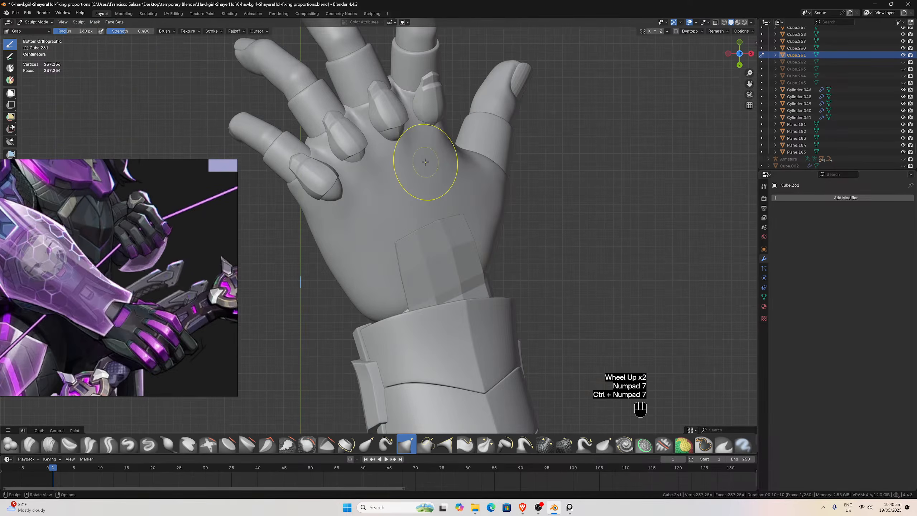
{"action": "scroll", "coordinate": [474, 271], "scroll_direction": "up", "scroll_amount": 3}
{"action": "scroll", "coordinate": [474, 286], "scroll_direction": "down", "scroll_amount": 2}
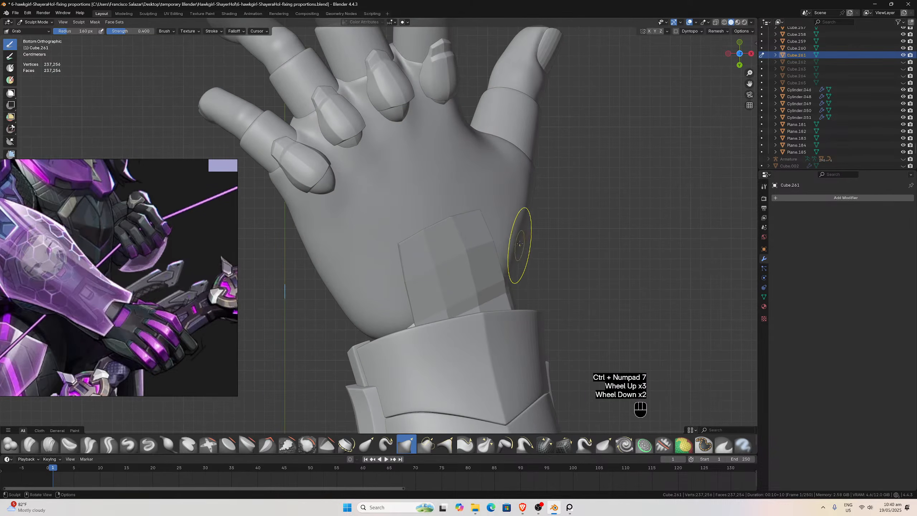
{"action": "middle_click_drag", "start_coordinate": [519, 245], "coordinate": [445, 289]}
{"action": "middle_click_drag", "start_coordinate": [451, 208], "coordinate": [452, 222]}
{"action": "key", "text": "KP_3"}
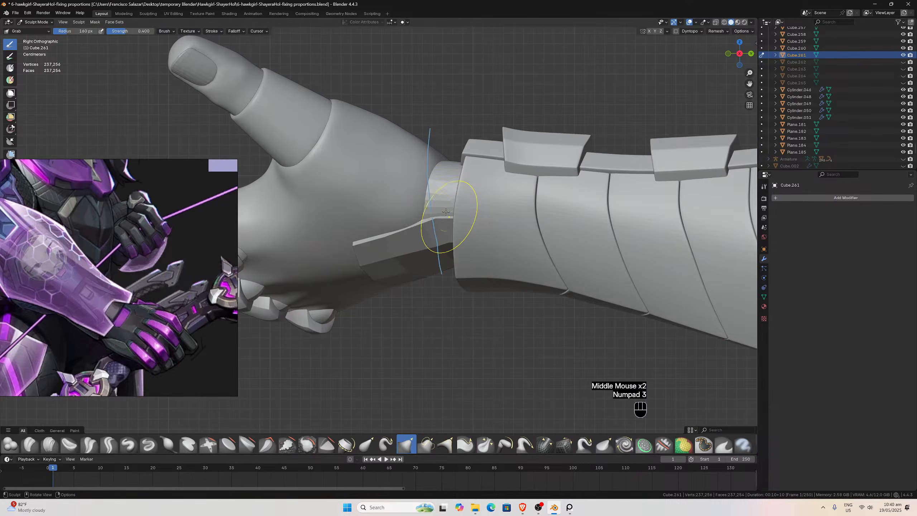
{"action": "scroll", "coordinate": [420, 161], "scroll_direction": "down", "scroll_amount": 1}
{"action": "scroll", "coordinate": [431, 222], "scroll_direction": "up", "scroll_amount": 1}
{"action": "left_click_drag", "start_coordinate": [432, 222], "coordinate": [434, 234]}
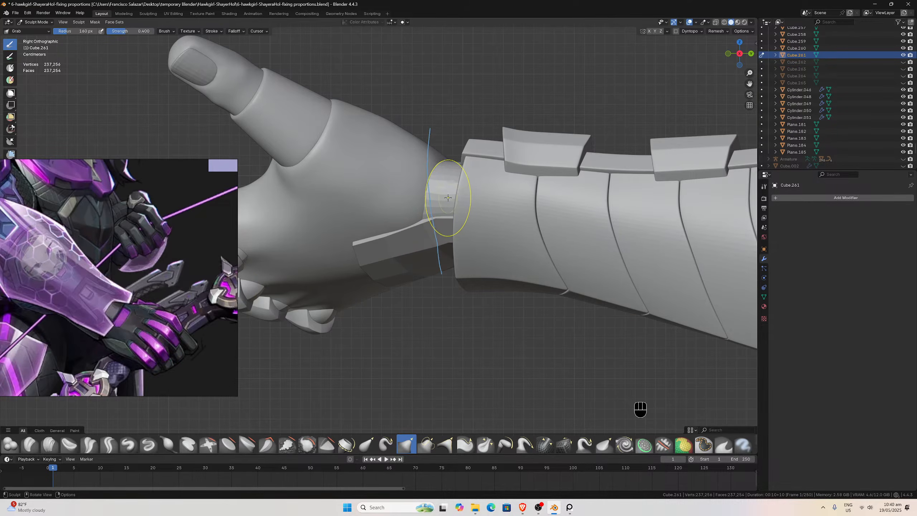
Examine how the reshaped hand meets the wrist plate and bracer, from several angles and from below.
{"action": "scroll", "coordinate": [463, 196], "scroll_direction": "down", "scroll_amount": 2}
{"action": "mouse_move", "coordinate": [462, 197]}
{"action": "middle_mouse_down"}
{"action": "mouse_move", "coordinate": [440, 248]}
{"action": "mouse_move", "coordinate": [466, 159]}
{"action": "middle_mouse_up"}
{"action": "scroll", "coordinate": [468, 154], "scroll_direction": "up", "scroll_amount": 1}
{"action": "scroll", "coordinate": [469, 150], "scroll_direction": "down", "scroll_amount": 1}
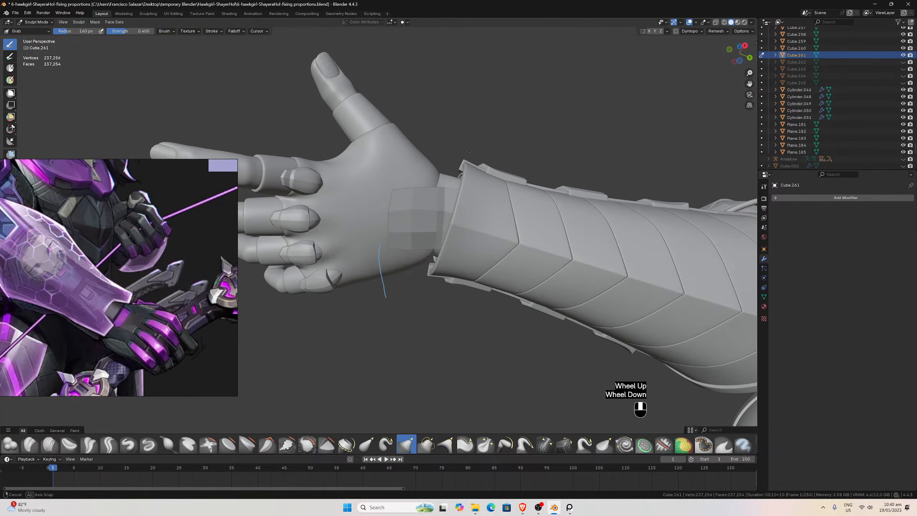
{"action": "scroll", "coordinate": [469, 150], "scroll_direction": "up", "scroll_amount": 1}
{"action": "scroll", "coordinate": [469, 149], "scroll_direction": "down", "scroll_amount": 1}
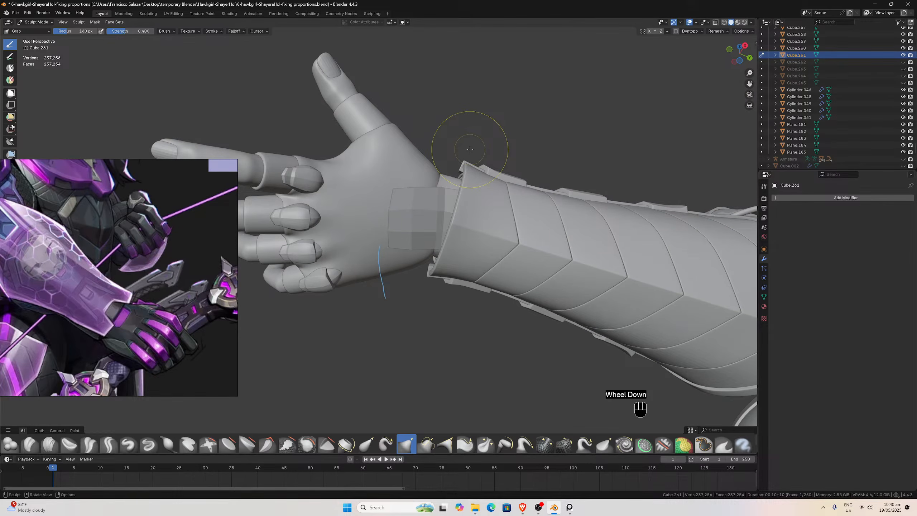
{"action": "scroll", "coordinate": [470, 149], "scroll_direction": "down", "scroll_amount": 2}
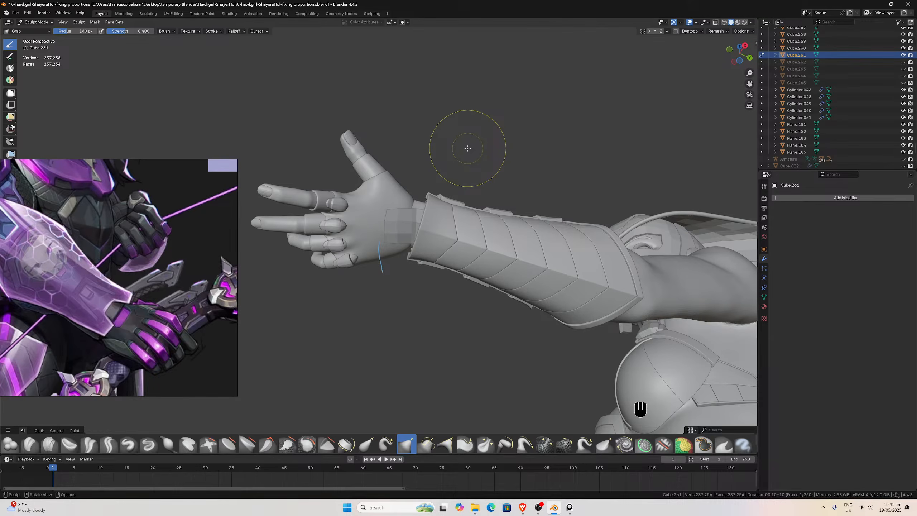
{"action": "scroll", "coordinate": [468, 148], "scroll_direction": "up", "scroll_amount": 3}
{"action": "middle_click_drag", "start_coordinate": [467, 144], "coordinate": [461, 166]}
{"action": "scroll", "coordinate": [460, 167], "scroll_direction": "up", "scroll_amount": 1}
{"action": "scroll", "coordinate": [459, 169], "scroll_direction": "down", "scroll_amount": 1}
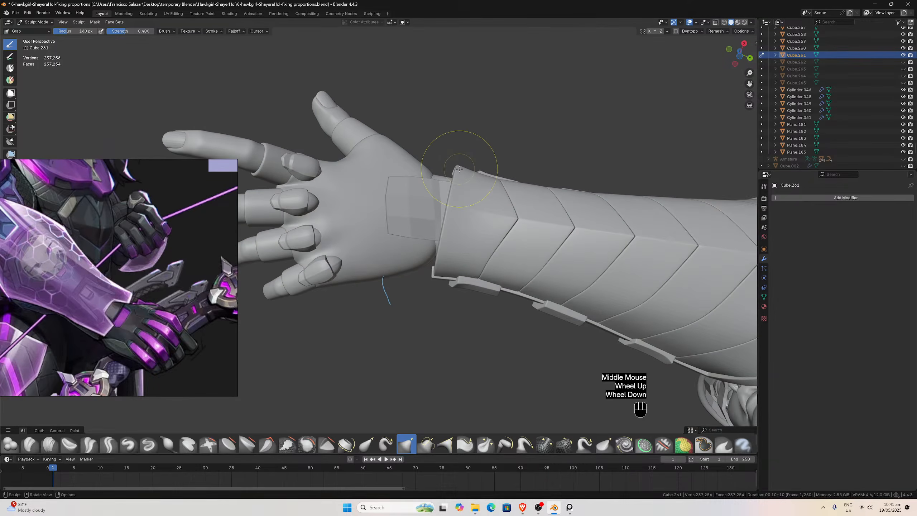
{"action": "key", "text": "ctrl+KP_7"}
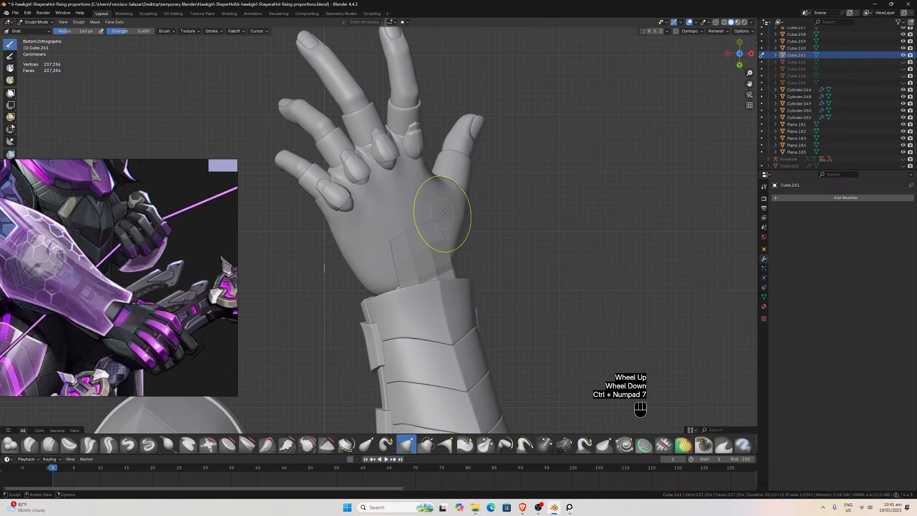
{"action": "scroll", "coordinate": [442, 214], "scroll_direction": "up", "scroll_amount": 1}
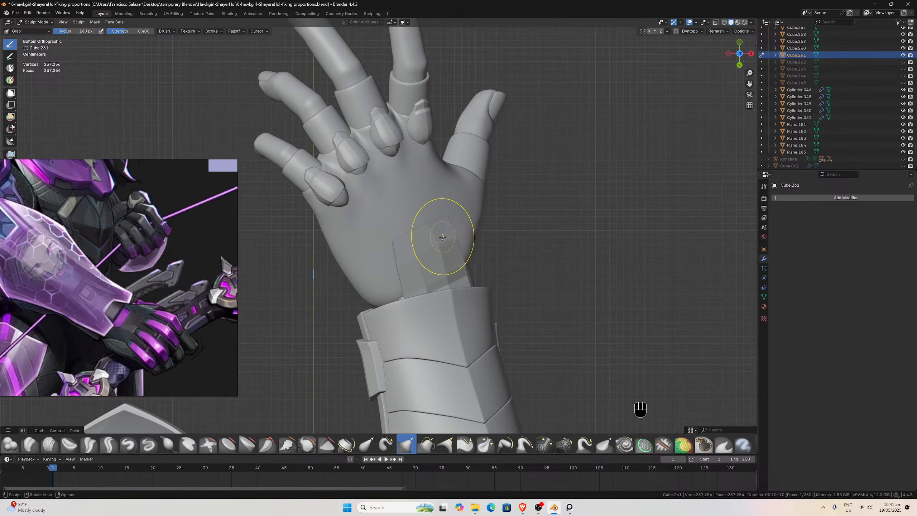
{"action": "scroll", "coordinate": [434, 238], "scroll_direction": "up", "scroll_amount": 2}
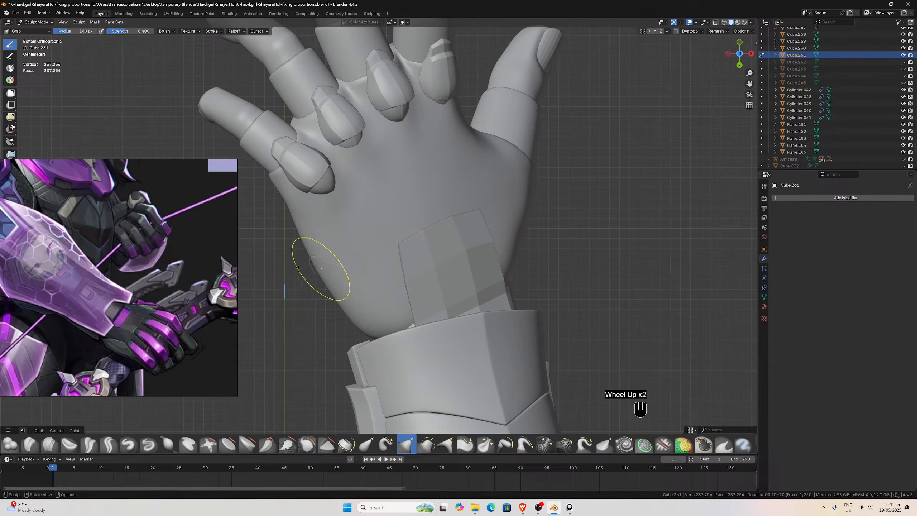
{"action": "scroll", "coordinate": [471, 195], "scroll_direction": "down", "scroll_amount": 1}
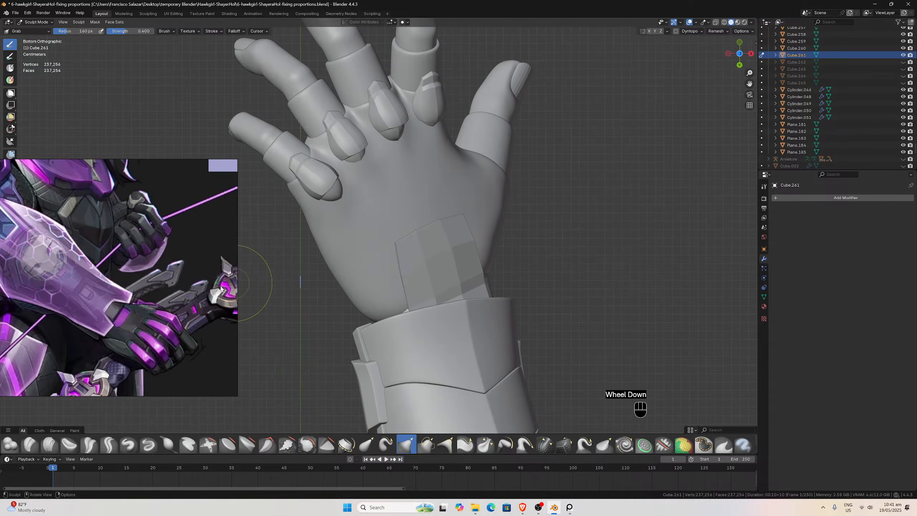
Review the purple-armoured archer's glove on the reference board and return to the overview of neighbouring images.
{"action": "scroll", "coordinate": [169, 298], "scroll_direction": "up", "scroll_amount": 1}
{"action": "scroll", "coordinate": [176, 301], "scroll_direction": "up", "scroll_amount": 1}
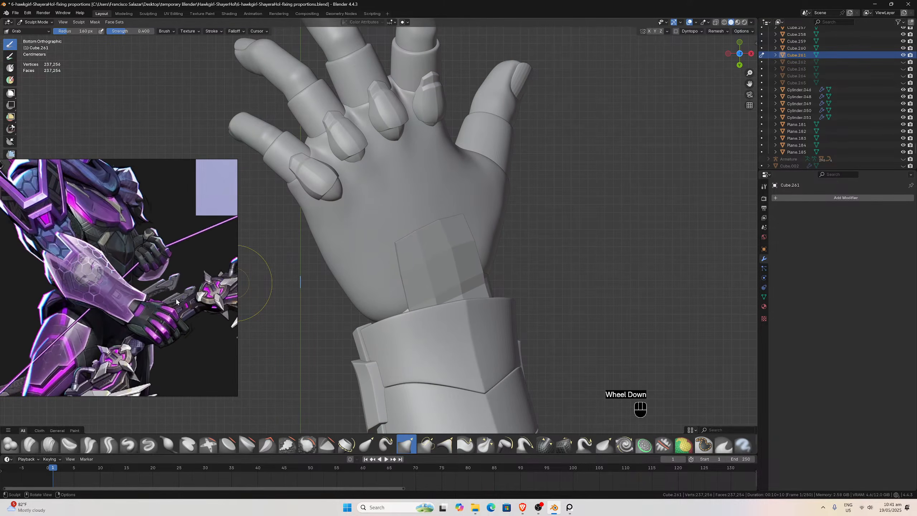
{"action": "scroll", "coordinate": [176, 301], "scroll_direction": "down", "scroll_amount": 1}
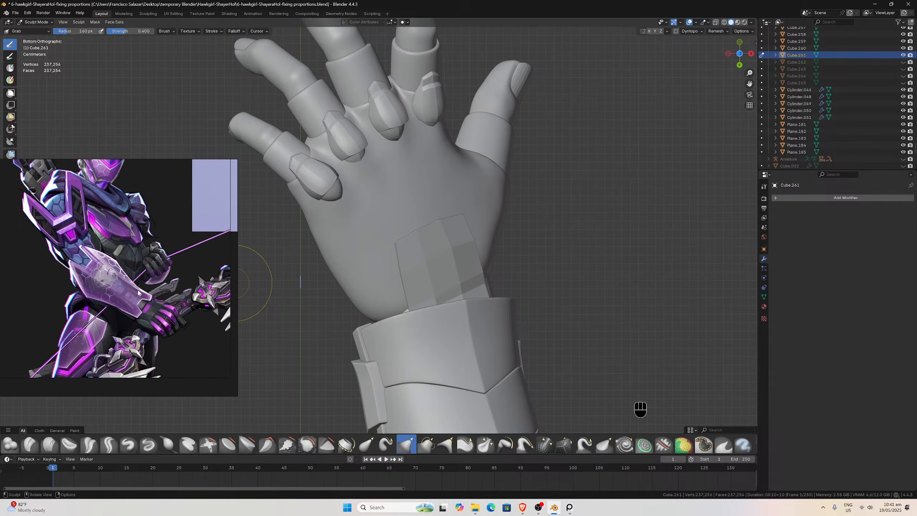
{"action": "scroll", "coordinate": [138, 290], "scroll_direction": "down", "scroll_amount": 2}
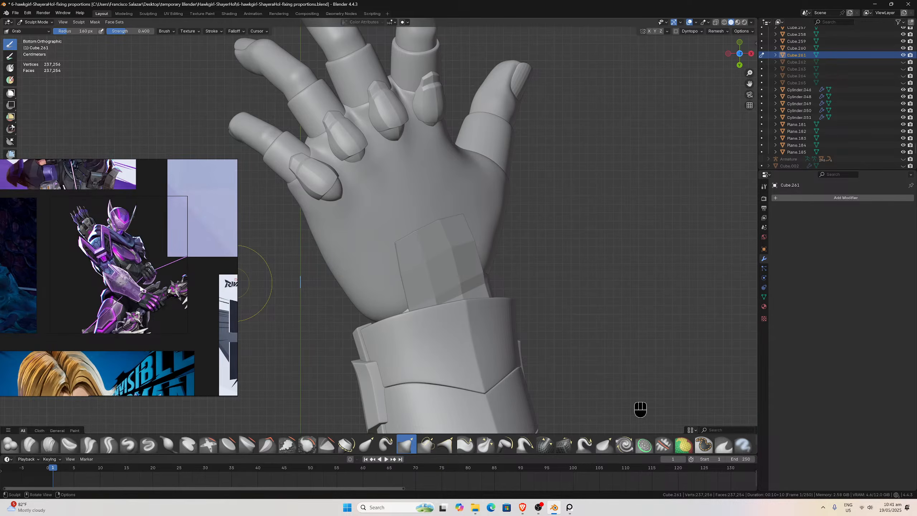
{"action": "scroll", "coordinate": [137, 292], "scroll_direction": "down", "scroll_amount": 1}
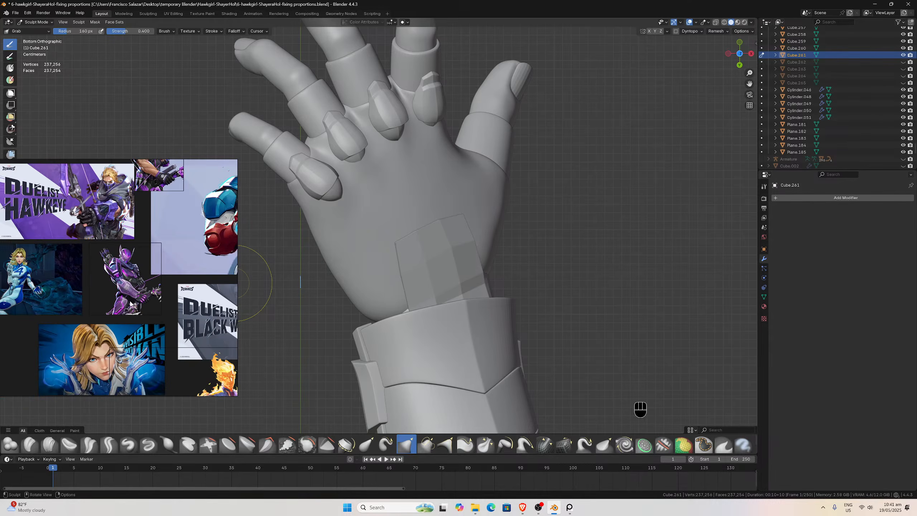
Examine the purple-armoured archer and Invisible Woman glove references up close on the reference board.
{"action": "scroll", "coordinate": [163, 321], "scroll_direction": "up", "scroll_amount": 2}
{"action": "scroll", "coordinate": [164, 320], "scroll_direction": "down", "scroll_amount": 1}
{"action": "middle_click_drag", "start_coordinate": [169, 334], "coordinate": [156, 259]}
{"action": "scroll", "coordinate": [156, 262], "scroll_direction": "up", "scroll_amount": 2}
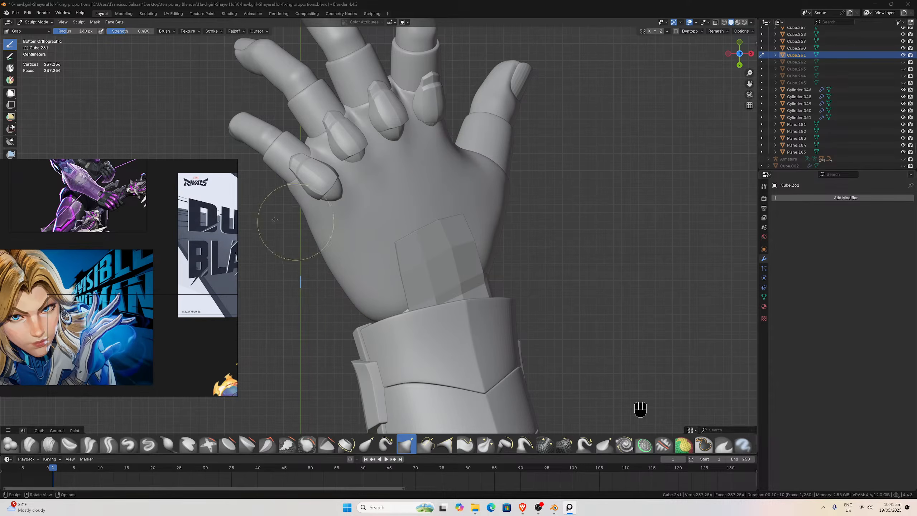
Move the reference board aside and examine the hand and bracer from the side, from below and at full-arm distance.
{"action": "scroll", "coordinate": [394, 238], "scroll_direction": "down", "scroll_amount": 2}
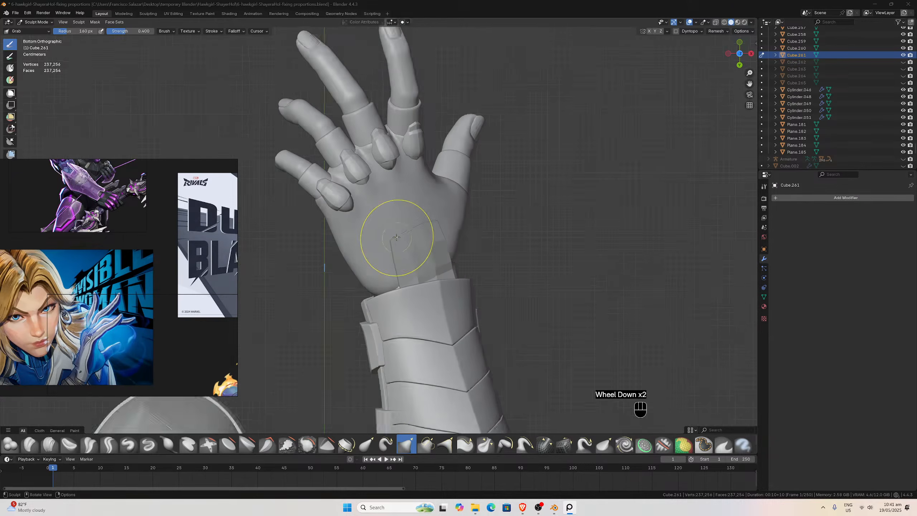
{"action": "middle_click_drag", "start_coordinate": [394, 237], "coordinate": [362, 203]}
{"action": "scroll", "coordinate": [361, 203], "scroll_direction": "up", "scroll_amount": 1}
{"action": "key", "text": "KP_3"}
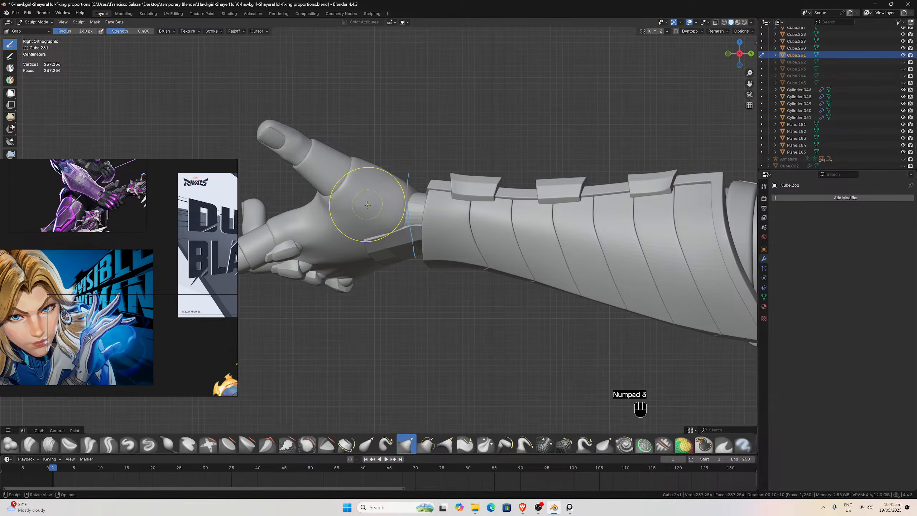
{"action": "left_click_drag", "start_coordinate": [144, 185], "coordinate": [76, 217]}
{"action": "scroll", "coordinate": [347, 231], "scroll_direction": "down", "scroll_amount": 3}
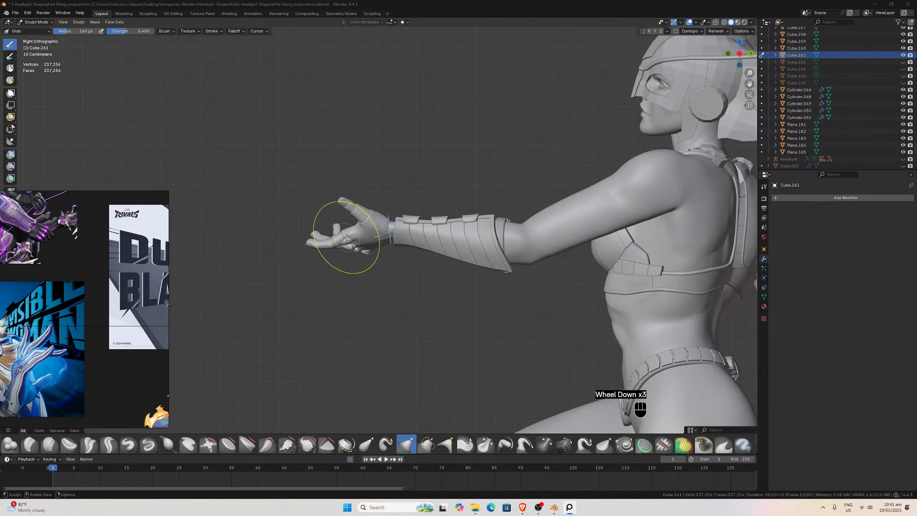
{"action": "scroll", "coordinate": [360, 217], "scroll_direction": "up", "scroll_amount": 3}
{"action": "mouse_move", "coordinate": [381, 195]}
{"action": "middle_mouse_down"}
{"action": "mouse_move", "coordinate": [402, 261]}
{"action": "mouse_move", "coordinate": [410, 205]}
{"action": "mouse_move", "coordinate": [437, 223]}
{"action": "mouse_move", "coordinate": [423, 209]}
{"action": "mouse_move", "coordinate": [506, 159]}
{"action": "mouse_move", "coordinate": [378, 180]}
{"action": "middle_mouse_up"}
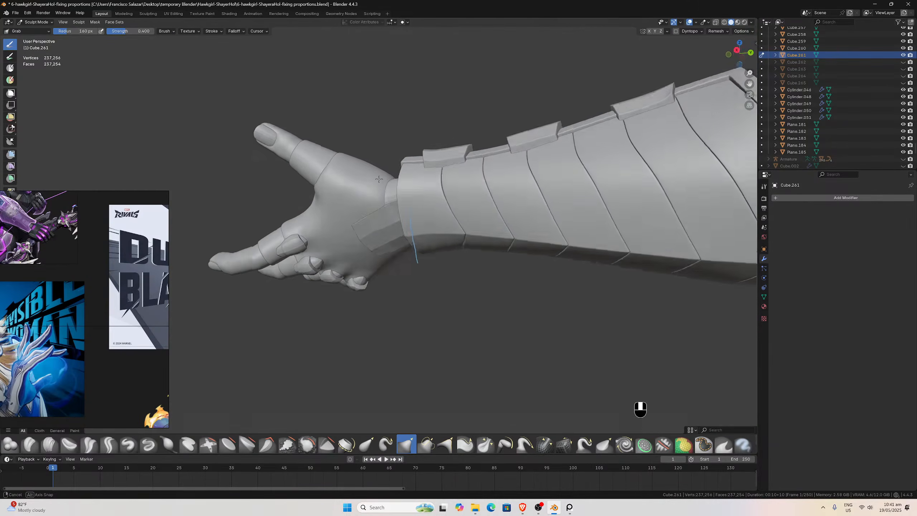
{"action": "scroll", "coordinate": [378, 179], "scroll_direction": "down", "scroll_amount": 3}
{"action": "middle_click_drag", "start_coordinate": [451, 202], "coordinate": [562, 170]}
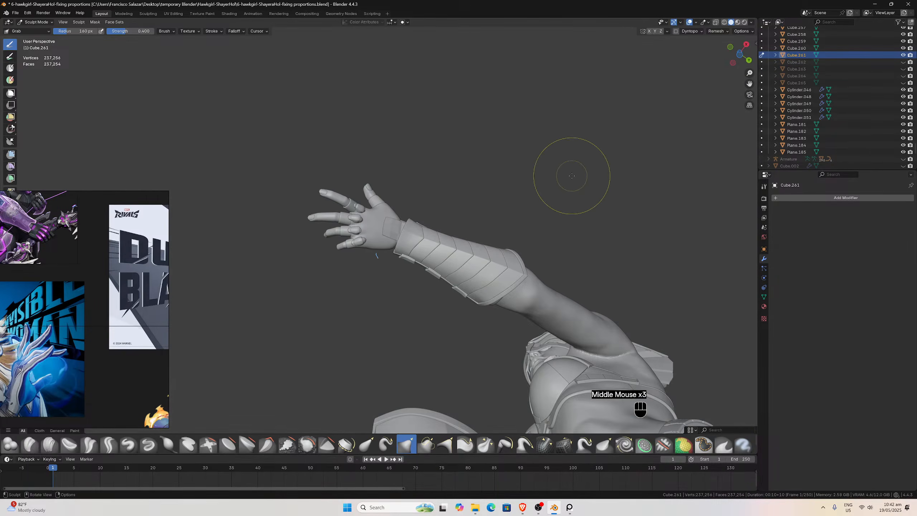
Leave Sculpt Mode for Object Mode in front view and add a NURBS path curve to the scene.
{"action": "key", "text": "KP_1"}
{"action": "scroll", "coordinate": [522, 213], "scroll_direction": "down", "scroll_amount": 3}
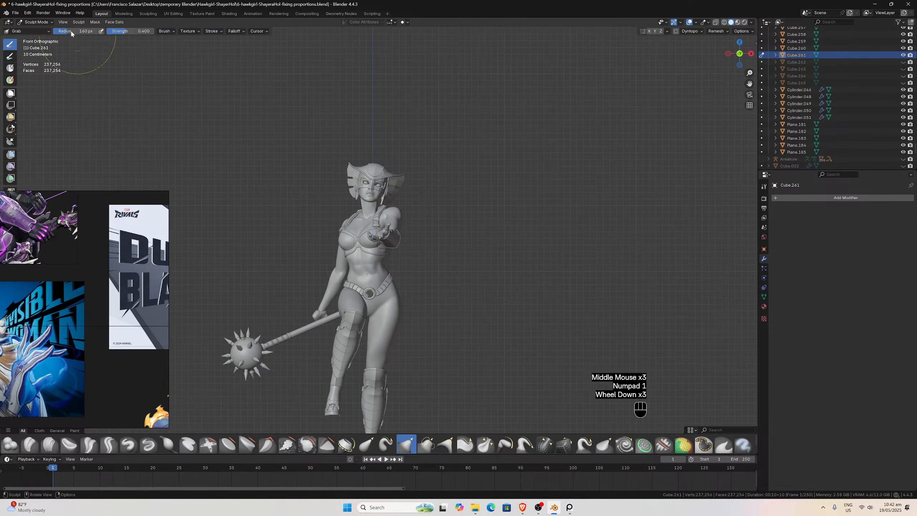
{"action": "left_click", "coordinate": [43, 23]}
{"action": "left_click", "coordinate": [41, 31]}
{"action": "scroll", "coordinate": [360, 330], "scroll_direction": "down", "scroll_amount": 3}
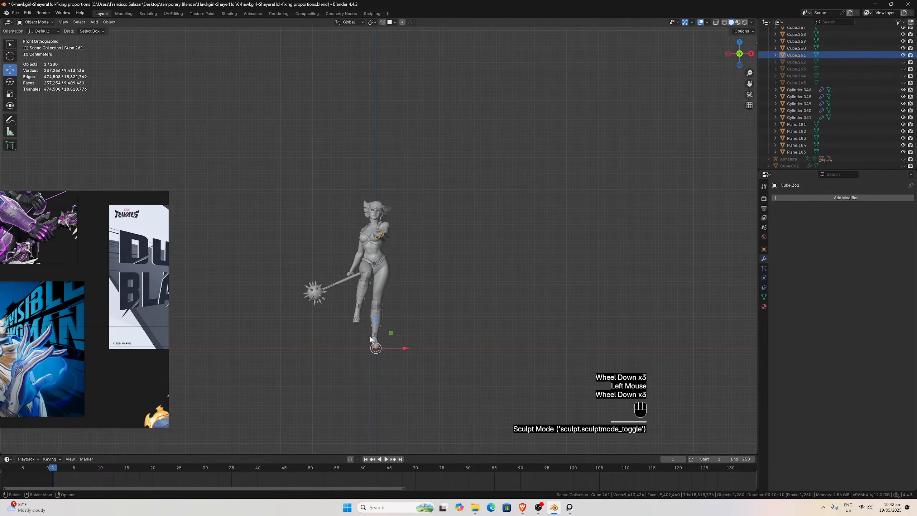
{"action": "key", "text": "shift+a"}
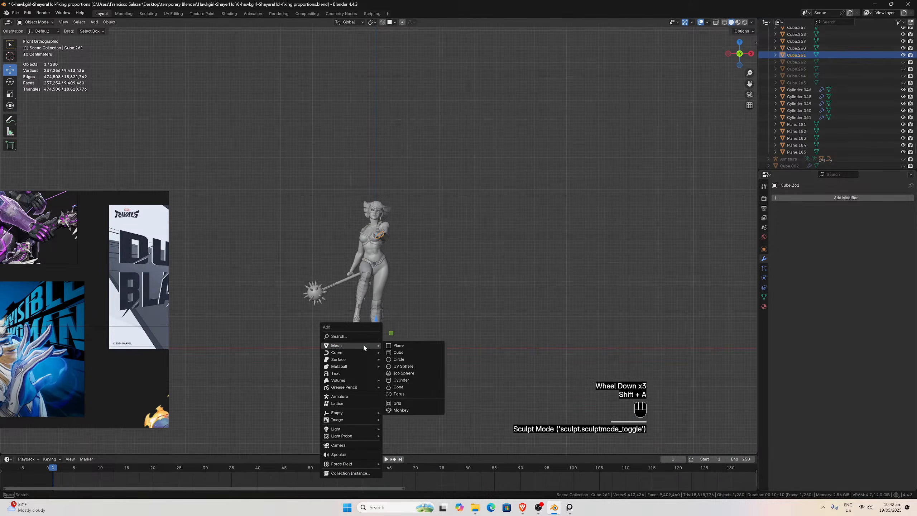
{"action": "mouse_move", "coordinate": [364, 351]}
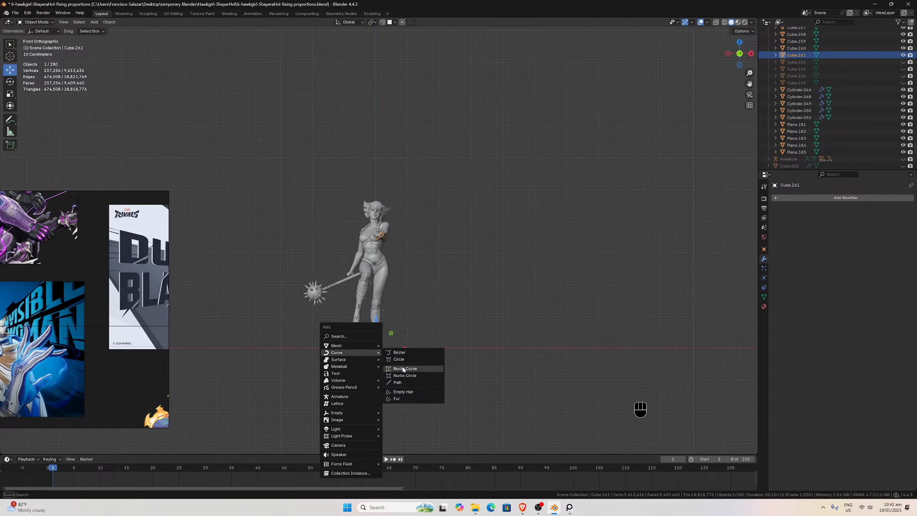
{"action": "left_click", "coordinate": [402, 382]}
In Edit Mode, move all of the path's points up near the outstretched hand in side view.
{"action": "scroll", "coordinate": [401, 340], "scroll_direction": "up", "scroll_amount": 2}
{"action": "scroll", "coordinate": [419, 352], "scroll_direction": "down", "scroll_amount": 2}
{"action": "middle_click_drag", "start_coordinate": [419, 352], "coordinate": [345, 343]}
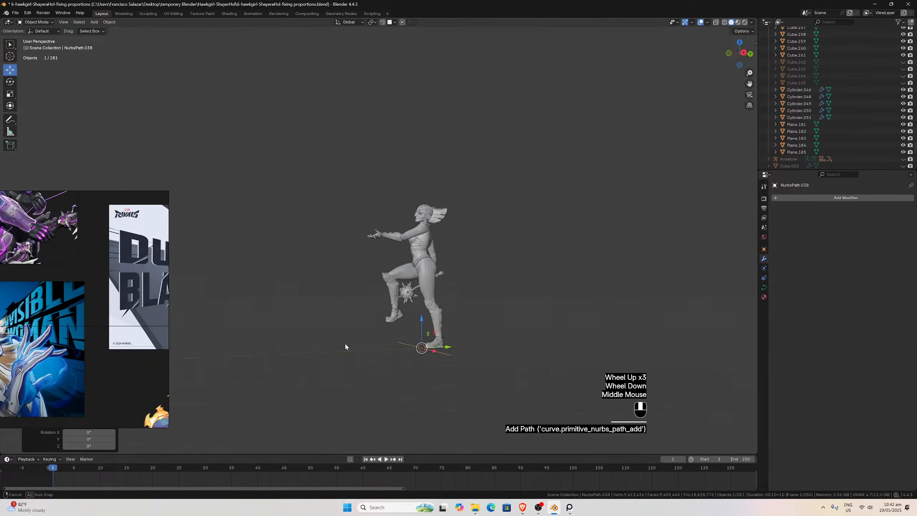
{"action": "scroll", "coordinate": [326, 345], "scroll_direction": "up", "scroll_amount": 3}
{"action": "key", "text": "KP_3"}
{"action": "key", "text": "Tab"}
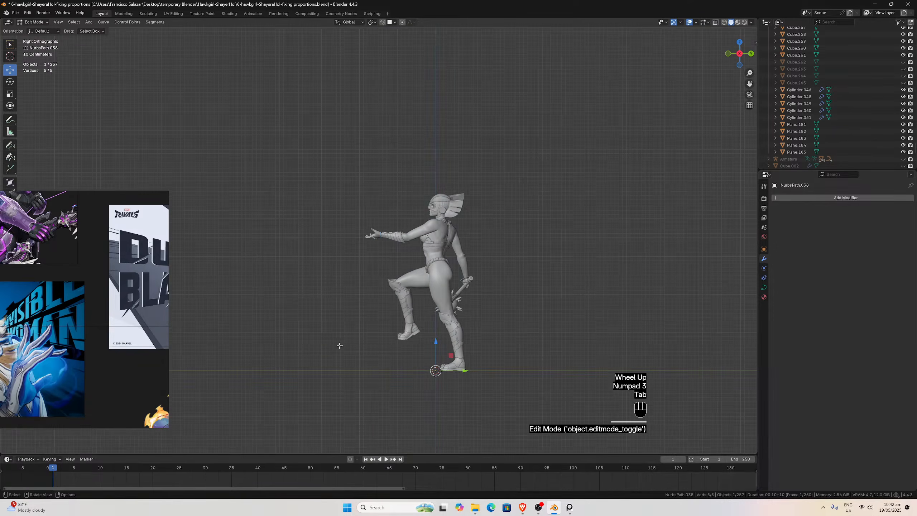
{"action": "key", "text": "a"}
{"action": "key", "text": "g"}
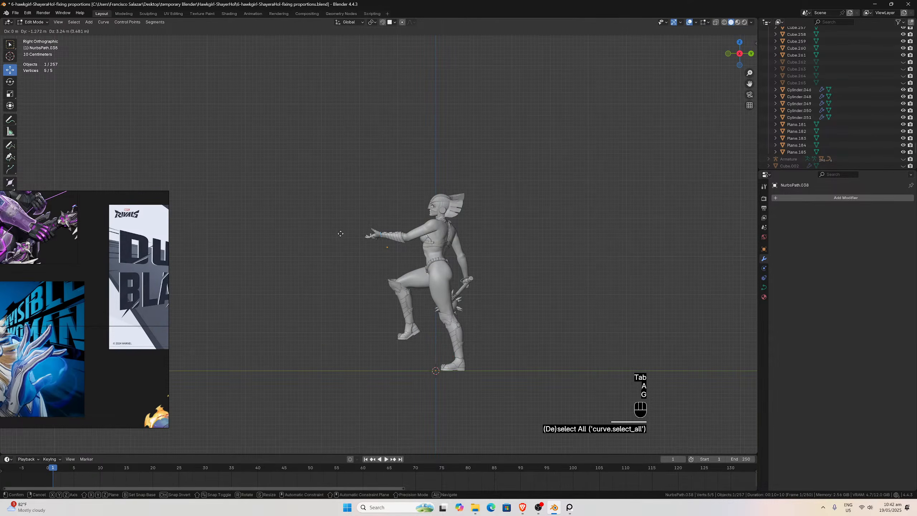
{"action": "left_click", "coordinate": [335, 231]}
{"action": "scroll", "coordinate": [379, 256], "scroll_direction": "up", "scroll_amount": 7}
{"action": "middle_click_drag", "start_coordinate": [379, 257], "coordinate": [381, 192]}
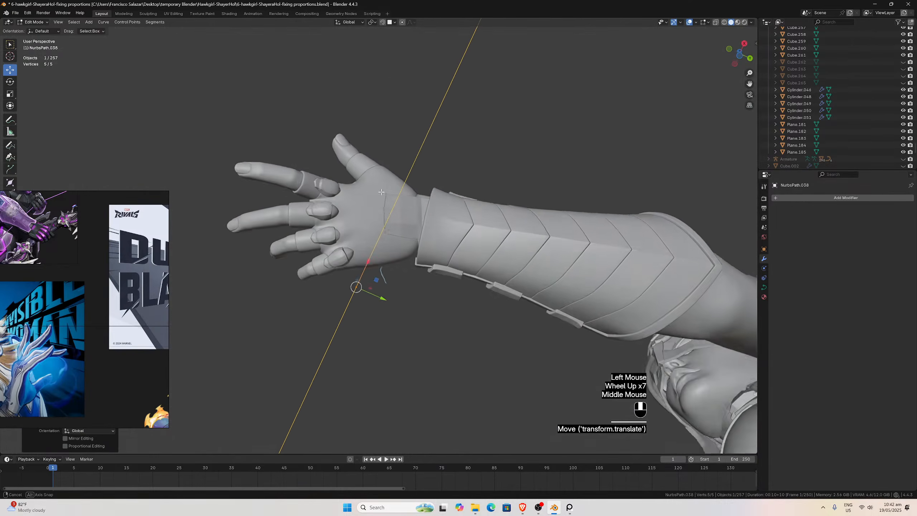
Scale the whole path down to roughly the size of the hand and check its position around the palm.
{"action": "scroll", "coordinate": [381, 192], "scroll_direction": "down", "scroll_amount": 2}
{"action": "key", "text": "s"}
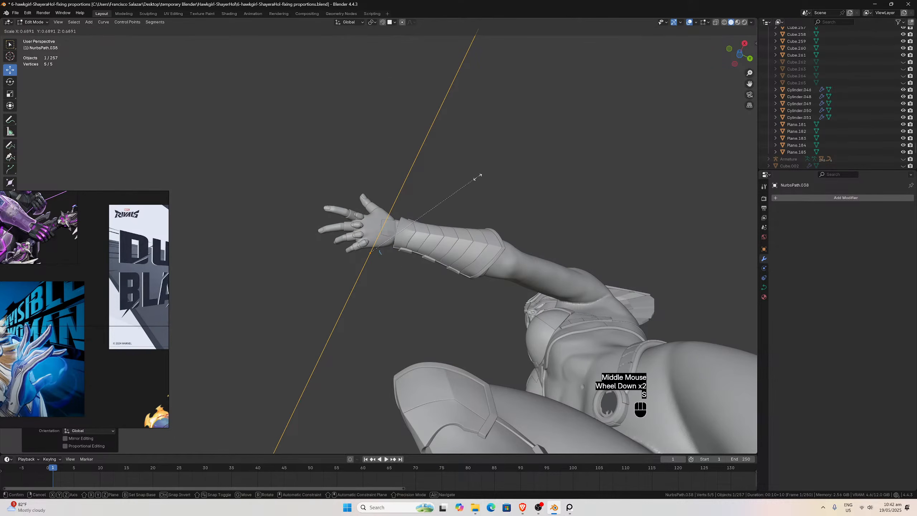
{"action": "left_click", "coordinate": [375, 246]}
{"action": "scroll", "coordinate": [375, 246], "scroll_direction": "up", "scroll_amount": 4}
{"action": "middle_click_drag", "start_coordinate": [405, 239], "coordinate": [409, 237]}
{"action": "middle_click_drag", "start_coordinate": [187, 299], "coordinate": [395, 192]}
{"action": "scroll", "coordinate": [361, 209], "scroll_direction": "down", "scroll_amount": 2}
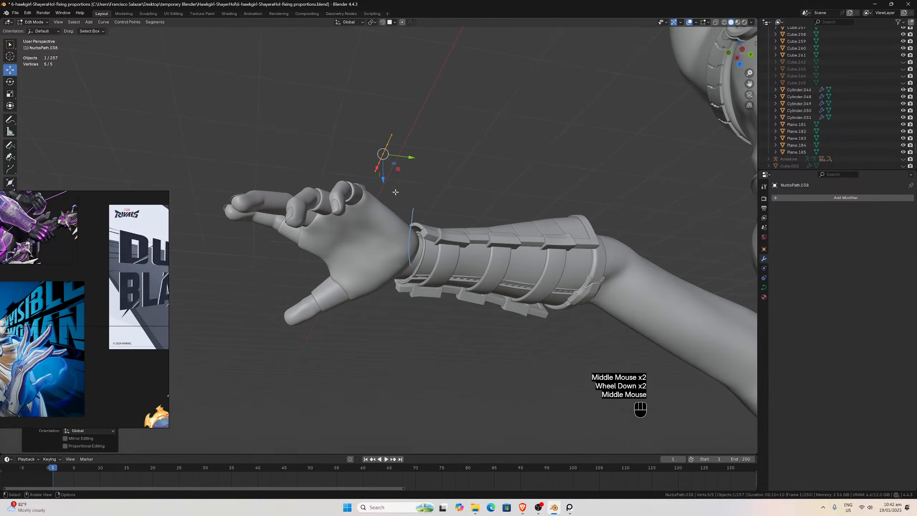
Move the path's points along the Z axis in side view to the height of the hand.
{"action": "key", "text": "KP_3"}
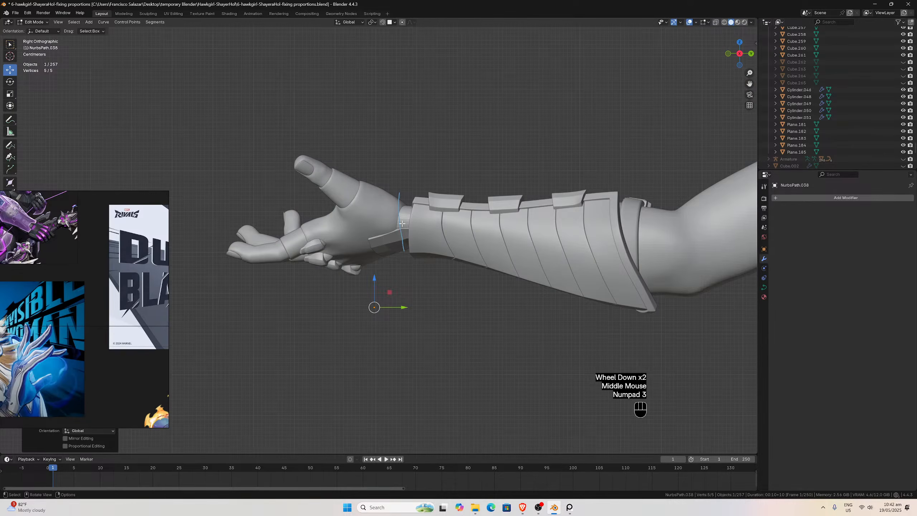
{"action": "key", "text": "g"}
{"action": "key", "text": "z"}
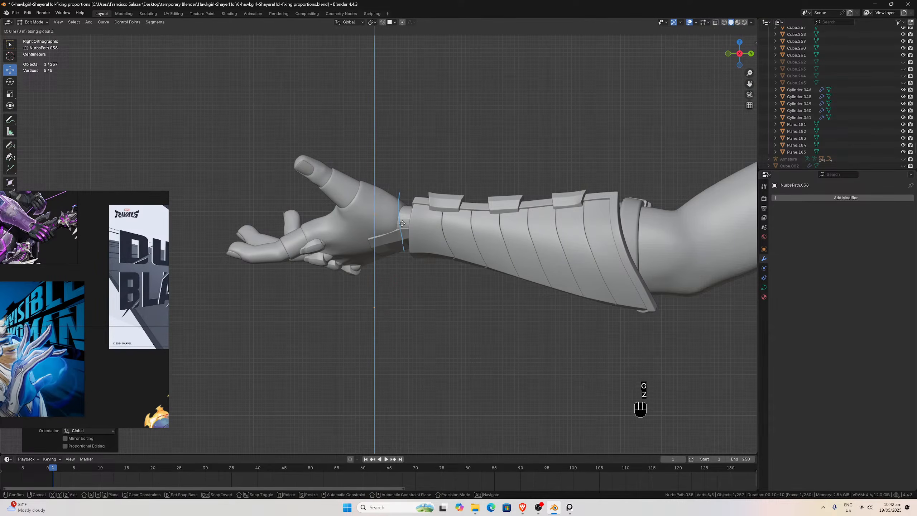
{"action": "scroll", "coordinate": [413, 119], "scroll_direction": "up", "scroll_amount": 1}
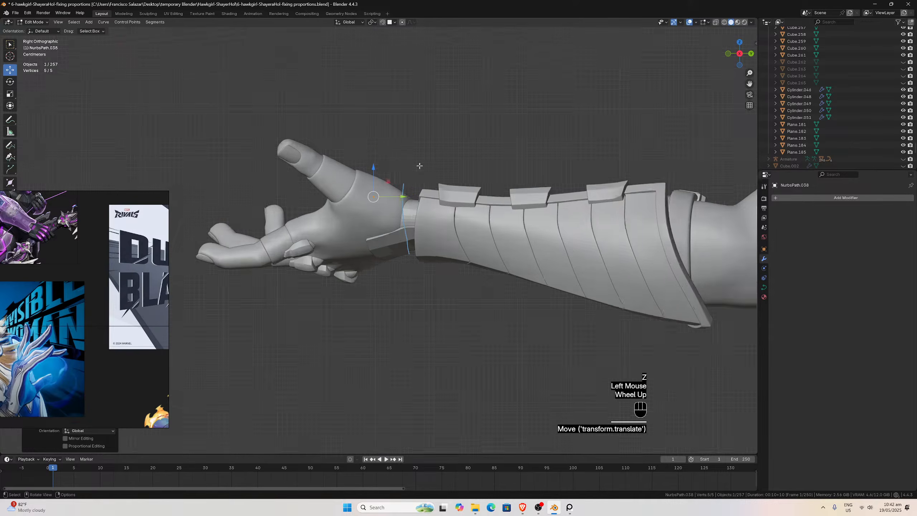
Turn on snapping and, in top view, place the path's thumb-side end point on the palm at the thumb's base.
{"action": "middle_click_drag", "start_coordinate": [414, 119], "coordinate": [493, 230]}
{"action": "key", "text": "KP_7"}
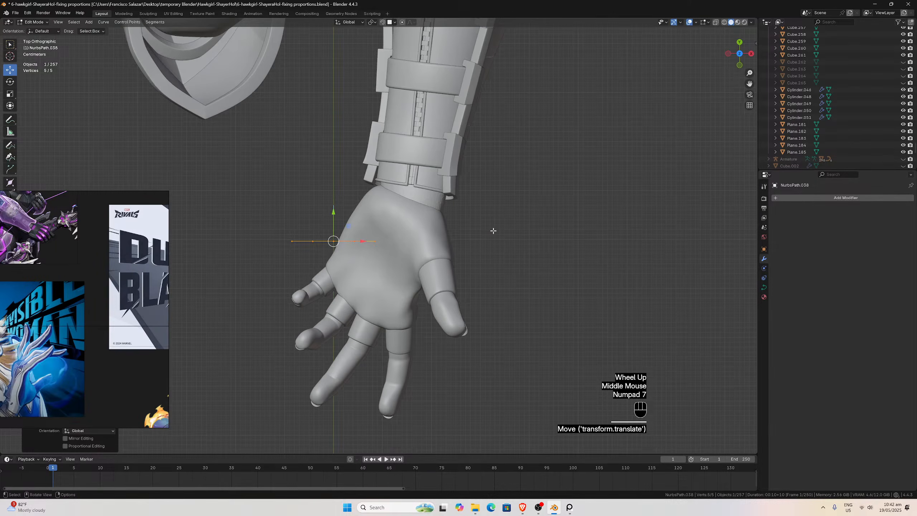
{"action": "scroll", "coordinate": [493, 231], "scroll_direction": "up", "scroll_amount": 2}
{"action": "left_click", "coordinate": [301, 246]}
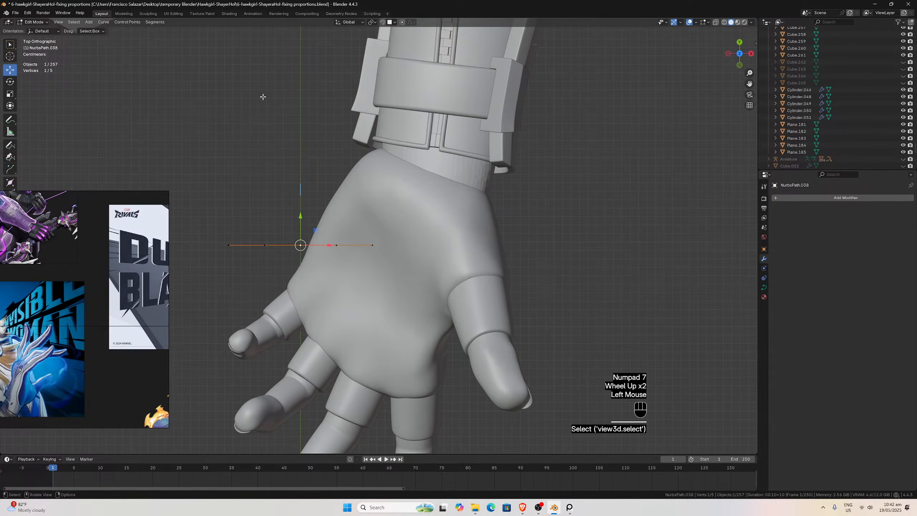
{"action": "left_click", "coordinate": [373, 245]}
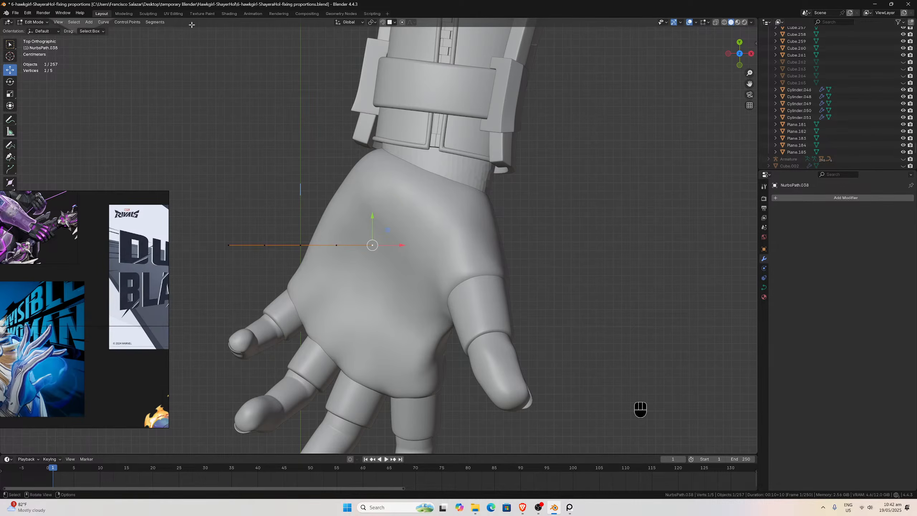
{"action": "left_click", "coordinate": [382, 22]}
{"action": "key", "text": "g"}
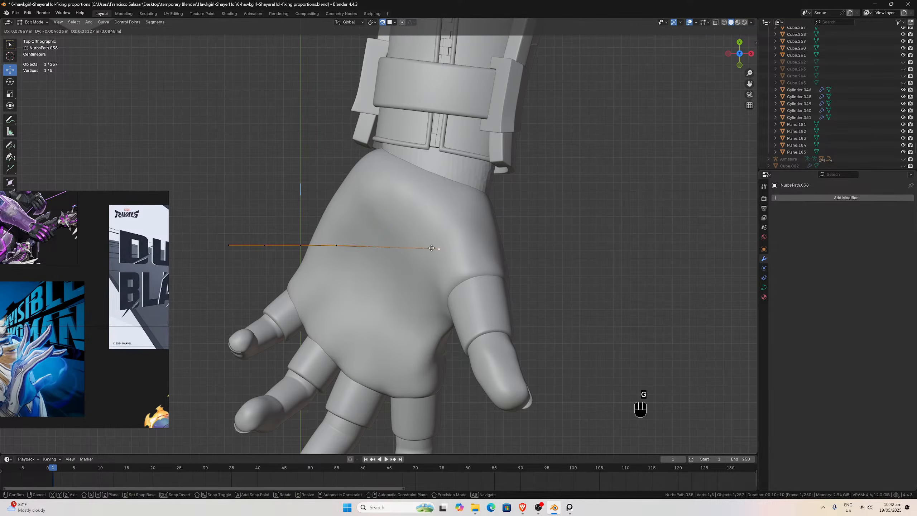
{"action": "left_click", "coordinate": [494, 273]}
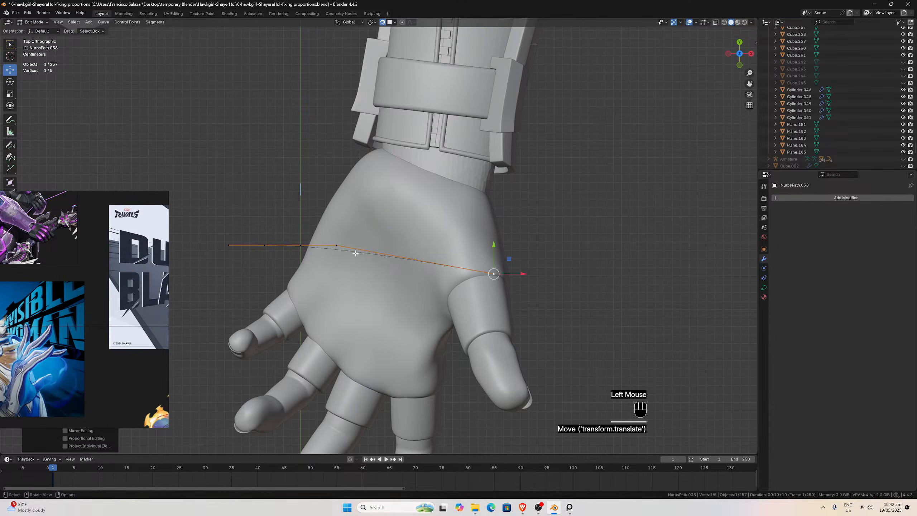
Place the next two path points on the palm's surface, curving from the thumb's base toward the wrist.
{"action": "left_click", "coordinate": [337, 245]}
{"action": "key", "text": "g"}
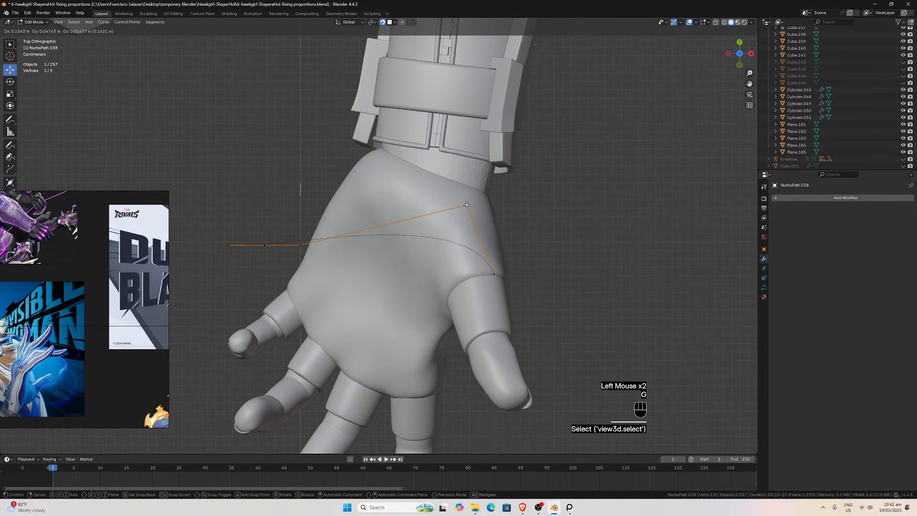
{"action": "left_click", "coordinate": [465, 214]}
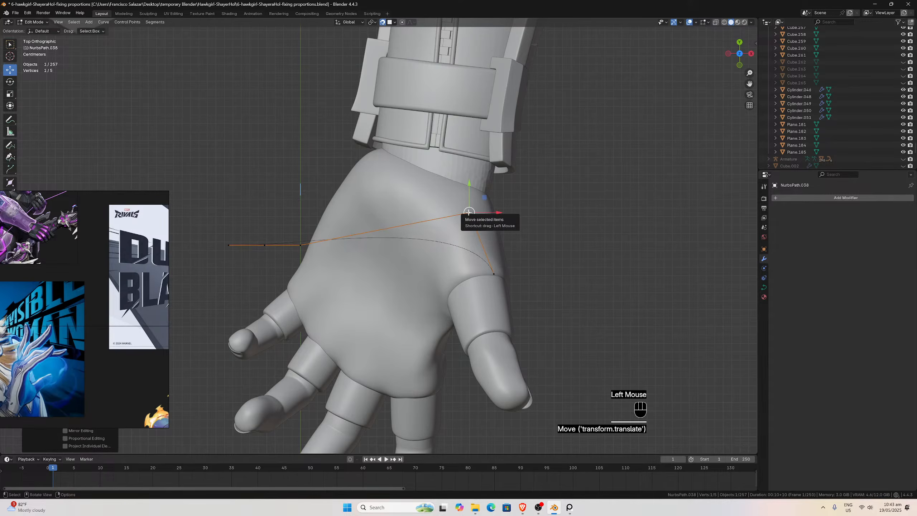
{"action": "left_click", "coordinate": [303, 244]}
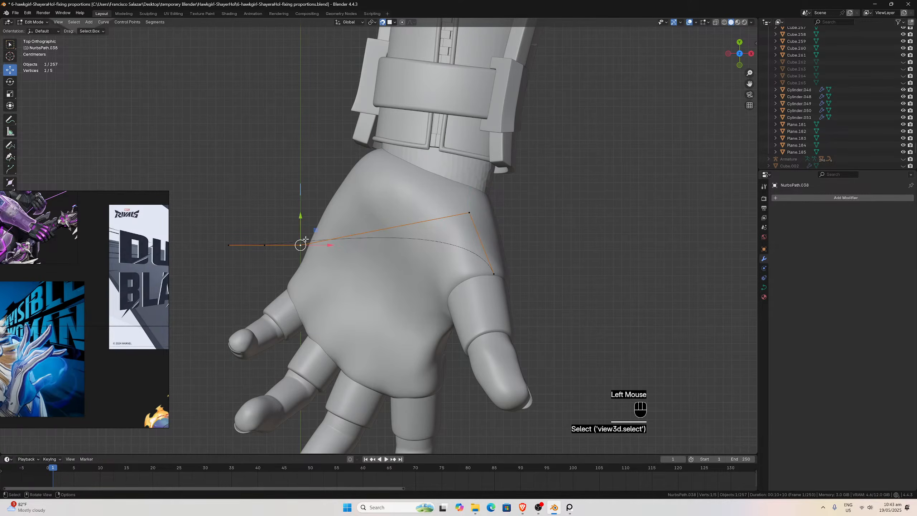
{"action": "key", "text": "g"}
{"action": "left_click", "coordinate": [317, 228]}
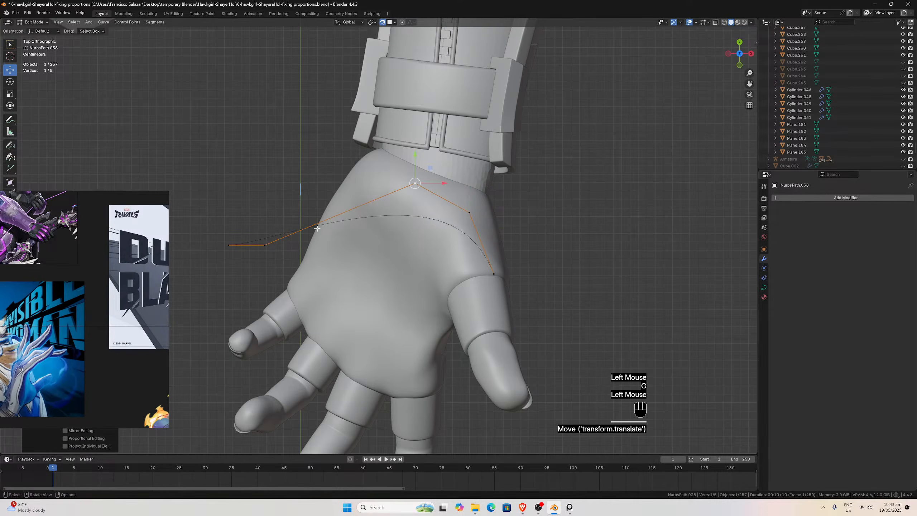
Place the last two path points over the heel of the palm and down its little-finger side.
{"action": "left_click", "coordinate": [265, 244]}
{"action": "key", "text": "g"}
{"action": "left_click", "coordinate": [370, 173]}
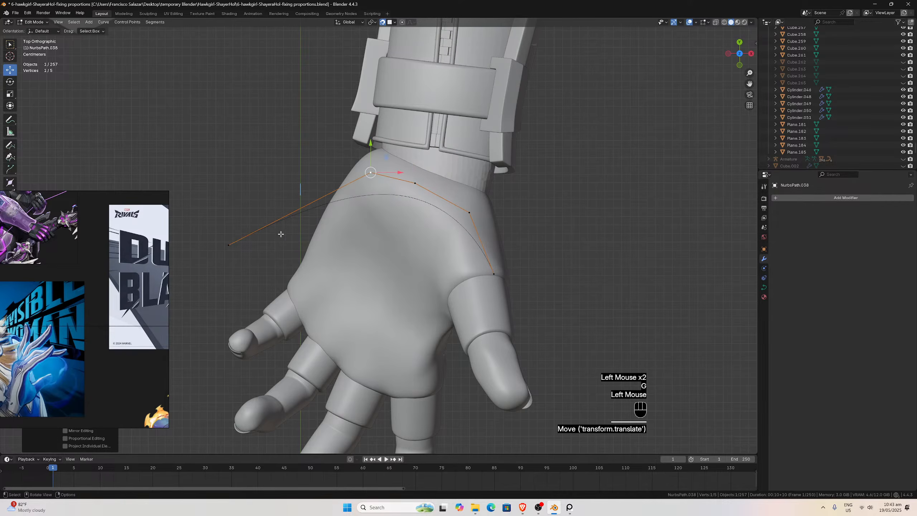
{"action": "left_click", "coordinate": [228, 245]}
{"action": "key", "text": "g"}
{"action": "left_click", "coordinate": [338, 201]}
{"action": "scroll", "coordinate": [332, 223], "scroll_direction": "down", "scroll_amount": 1}
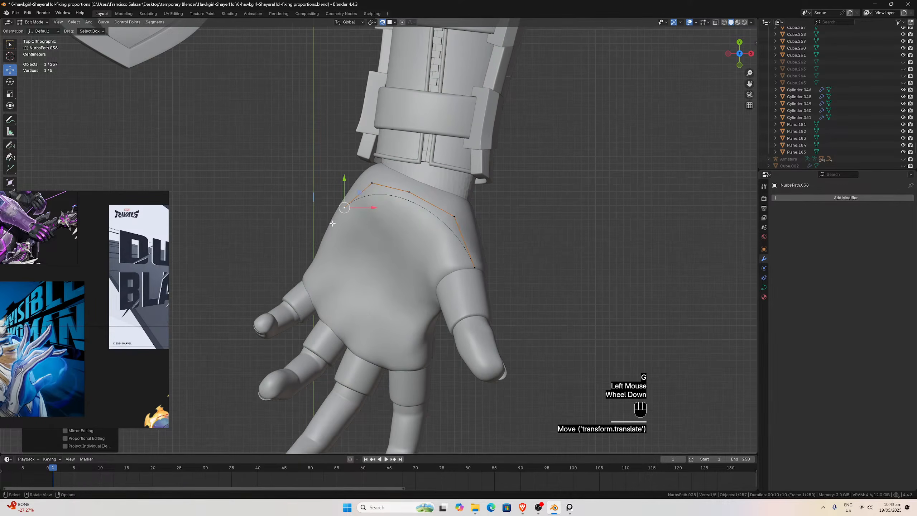
In left view, extrude a new path point from the open end to the palm's edge near the little finger's base.
{"action": "middle_click_drag", "start_coordinate": [366, 228], "coordinate": [477, 148]}
{"action": "scroll", "coordinate": [477, 147], "scroll_direction": "down", "scroll_amount": 1}
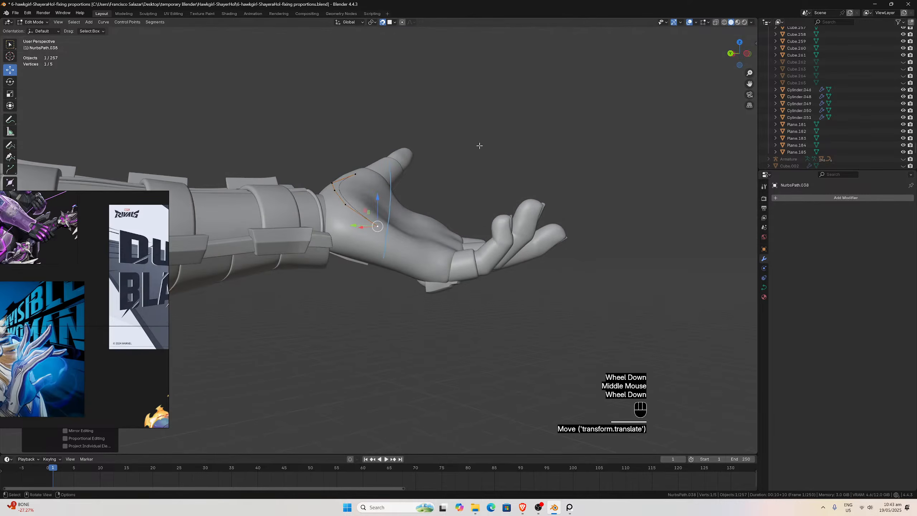
{"action": "key", "text": "ctrl+KP_3"}
{"action": "scroll", "coordinate": [479, 145], "scroll_direction": "up", "scroll_amount": 3}
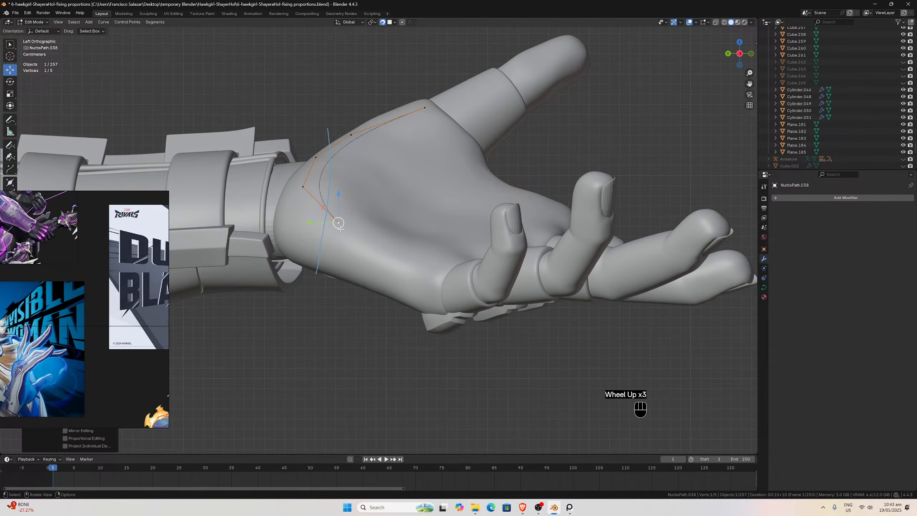
{"action": "key", "text": "e"}
{"action": "left_click", "coordinate": [344, 232]}
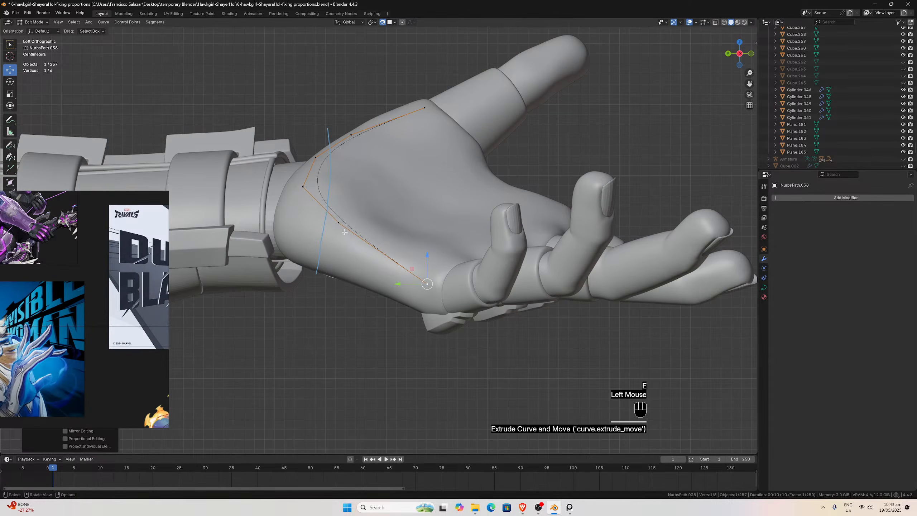
Move the path point before the new end back toward the wrist, onto the lower heel of the palm.
{"action": "left_click", "coordinate": [339, 223]}
{"action": "key", "text": "f"}
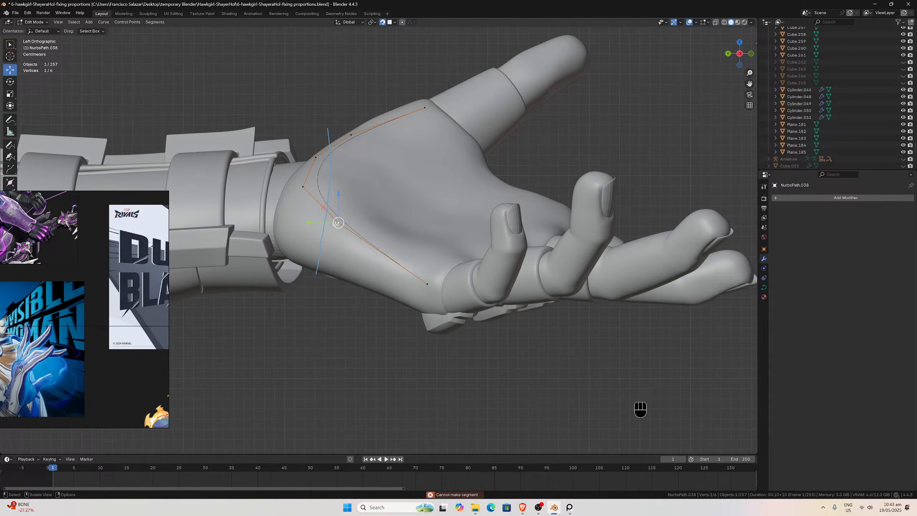
{"action": "left_click", "coordinate": [337, 223]}
{"action": "key", "text": "g"}
{"action": "left_click", "coordinate": [310, 242]}
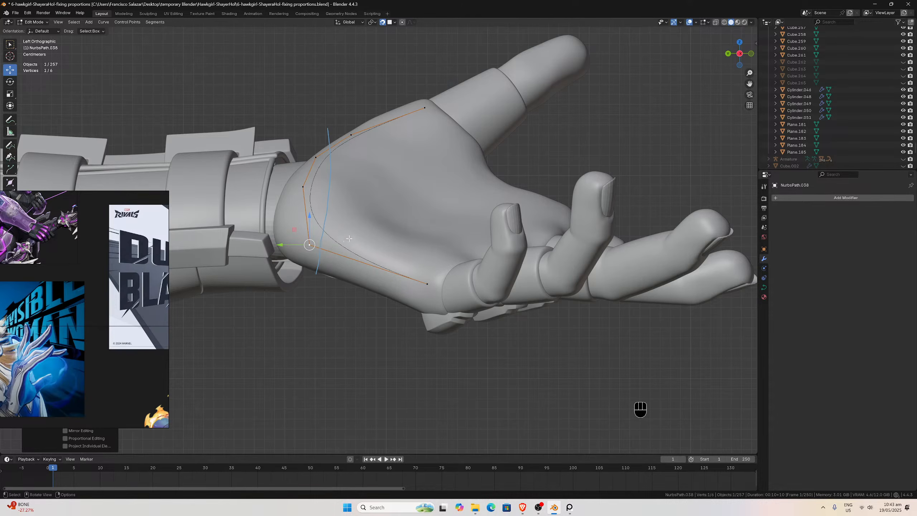
Move the path's end point closer to the little finger's base and its neighbour outward to the lower edge of the palm's heel.
{"action": "scroll", "coordinate": [349, 238], "scroll_direction": "up", "scroll_amount": 2}
{"action": "left_click", "coordinate": [447, 305]}
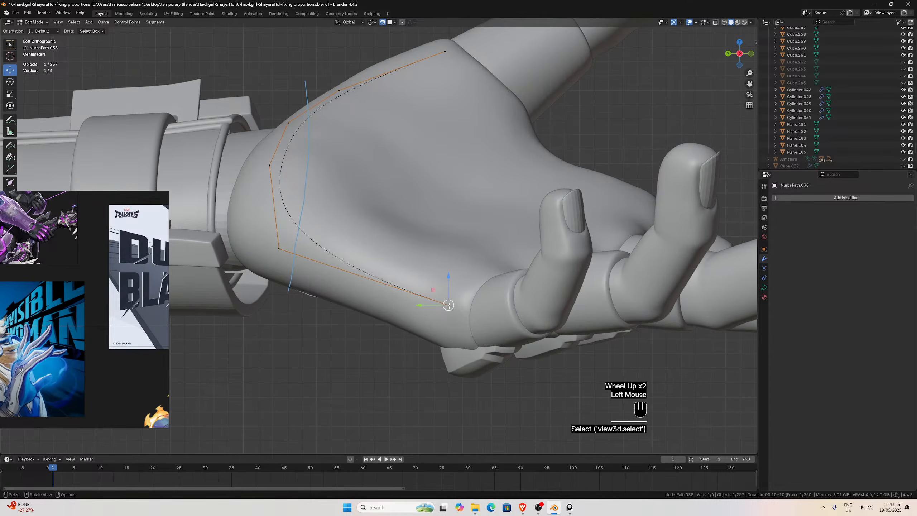
{"action": "key", "text": "g"}
{"action": "left_click", "coordinate": [463, 321]}
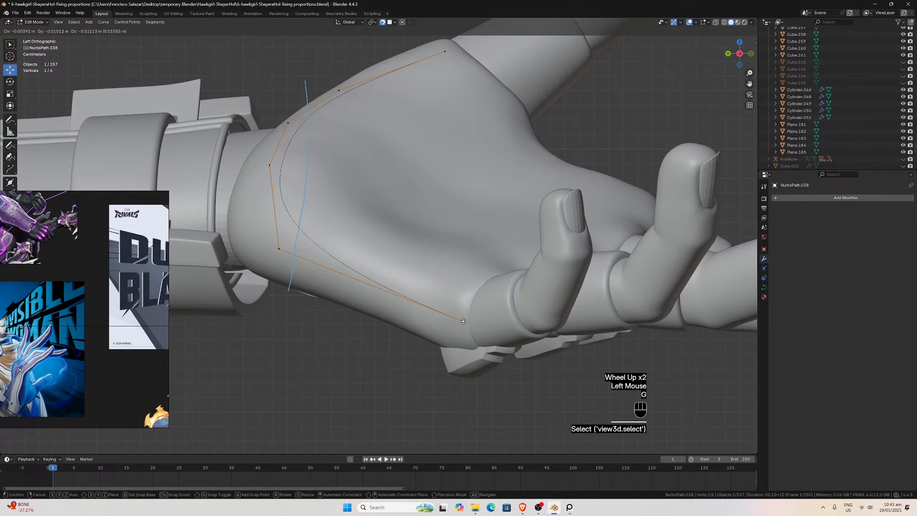
{"action": "left_click", "coordinate": [281, 249]}
{"action": "key", "text": "g"}
{"action": "left_click", "coordinate": [268, 265]}
Move the path point at the middle of the palm's heel closer to the wrist.
{"action": "left_click", "coordinate": [270, 166]}
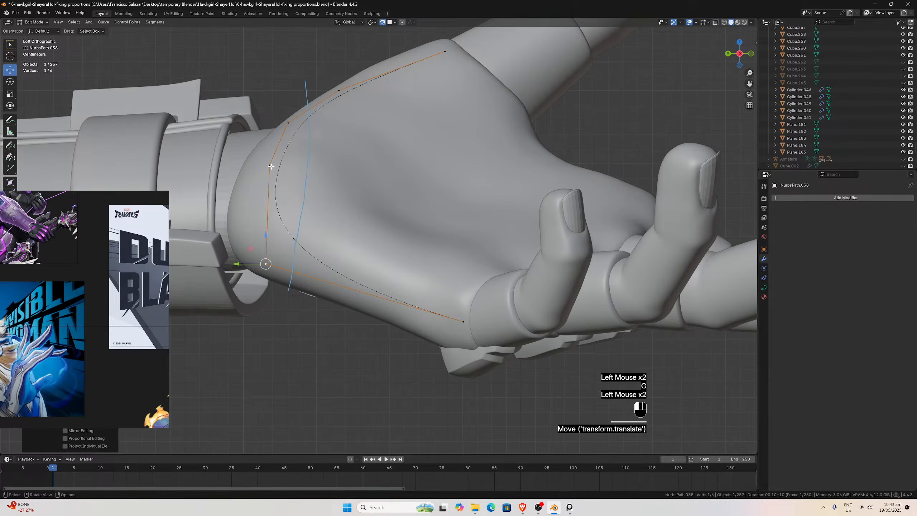
{"action": "left_click", "coordinate": [271, 166]}
{"action": "key", "text": "g"}
{"action": "left_click", "coordinate": [260, 177]}
Reposition the three thumb-side path points, bringing the outer two closer to the thumb's base and the palm's edge.
{"action": "left_click", "coordinate": [288, 123]}
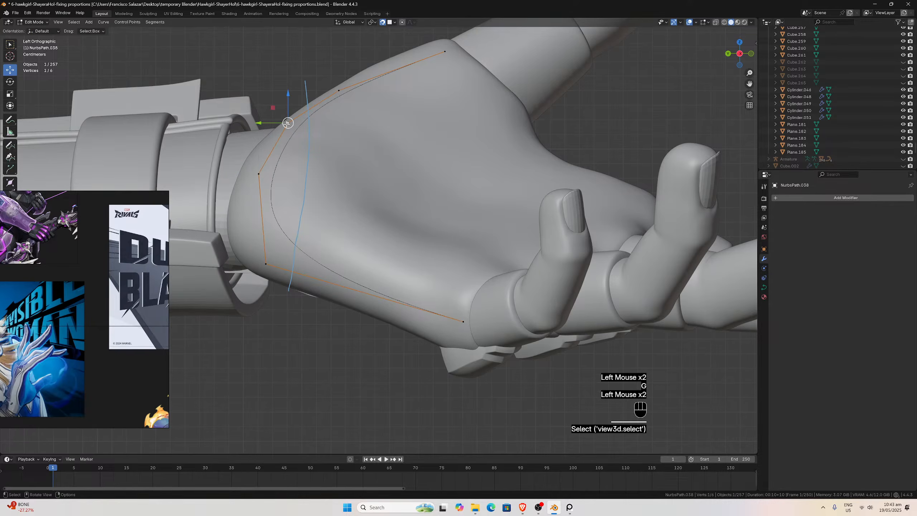
{"action": "key", "text": "g"}
{"action": "left_click", "coordinate": [295, 126]}
{"action": "left_click", "coordinate": [338, 90]}
{"action": "key", "text": "g"}
{"action": "left_click", "coordinate": [345, 82]}
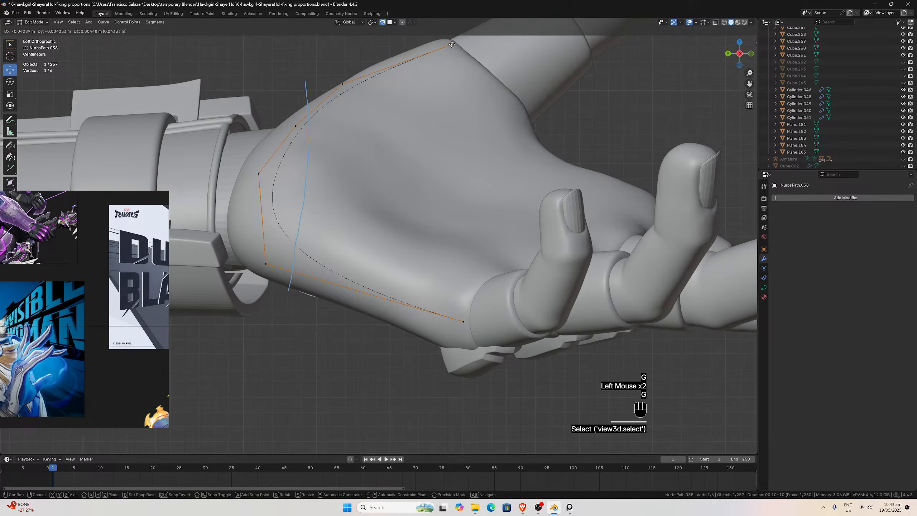
{"action": "scroll", "coordinate": [427, 106], "scroll_direction": "down", "scroll_amount": 2}
{"action": "scroll", "coordinate": [425, 105], "scroll_direction": "up", "scroll_amount": 4}
{"action": "scroll", "coordinate": [424, 162], "scroll_direction": "down", "scroll_amount": 1}
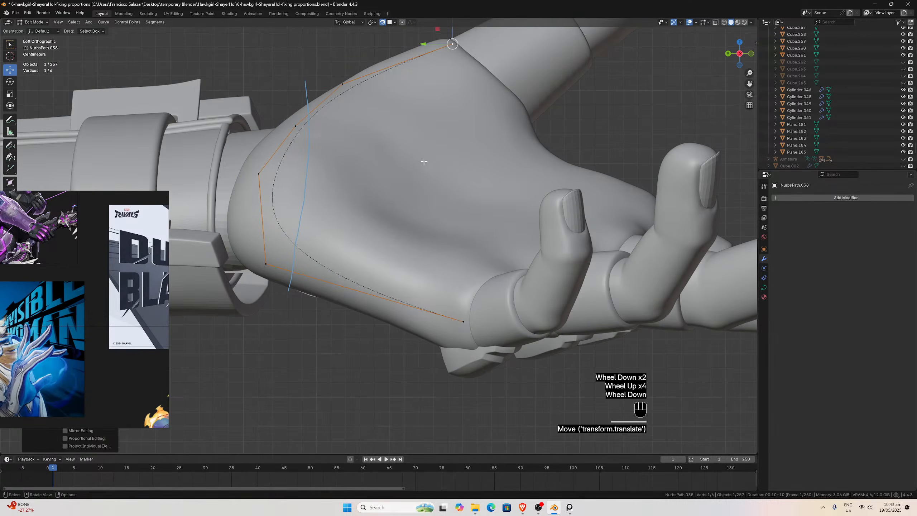
Subdivide the path's little-finger-side segment with one cut and move the new point outward to the palm's edge.
{"action": "left_click", "coordinate": [260, 263]}
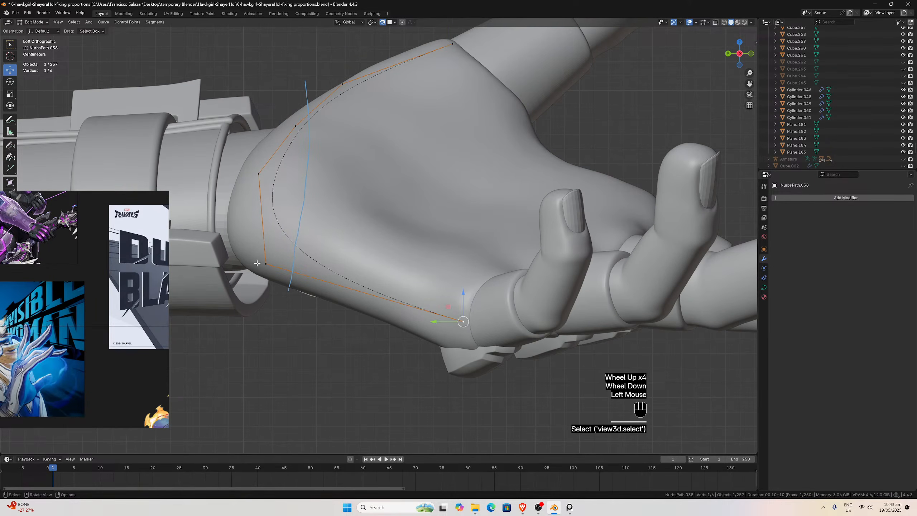
{"action": "left_click", "coordinate": [266, 264]}
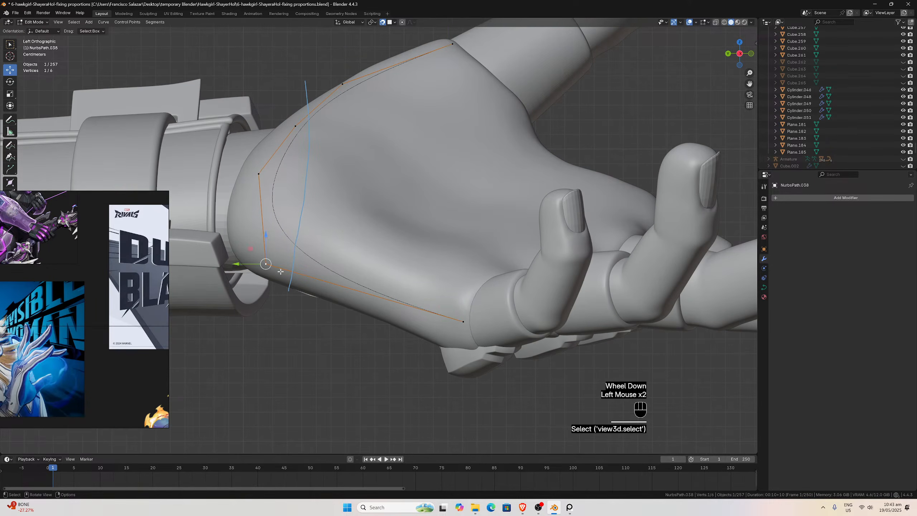
{"action": "left_click", "coordinate": [458, 318], "text": "shift"}
{"action": "right_click", "coordinate": [379, 299]}
{"action": "left_click", "coordinate": [379, 299]}
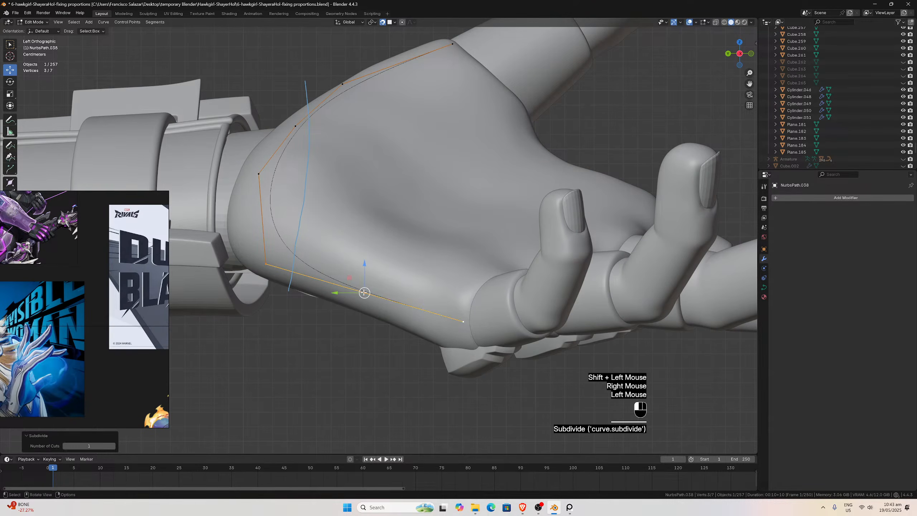
{"action": "left_click", "coordinate": [364, 292]}
{"action": "key", "text": "g"}
{"action": "left_click", "coordinate": [356, 302]}
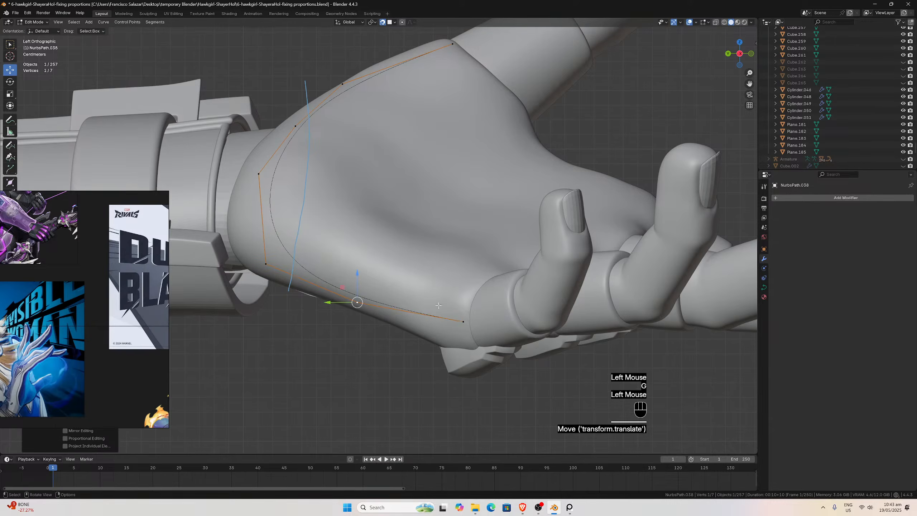
Shift the little-finger end point and its new neighbour outward, and nudge the second thumb-side point toward the palm's edge.
{"action": "left_click", "coordinate": [462, 320]}
{"action": "left_click_drag", "start_coordinate": [462, 321], "coordinate": [457, 325]}
{"action": "left_click", "coordinate": [368, 308]}
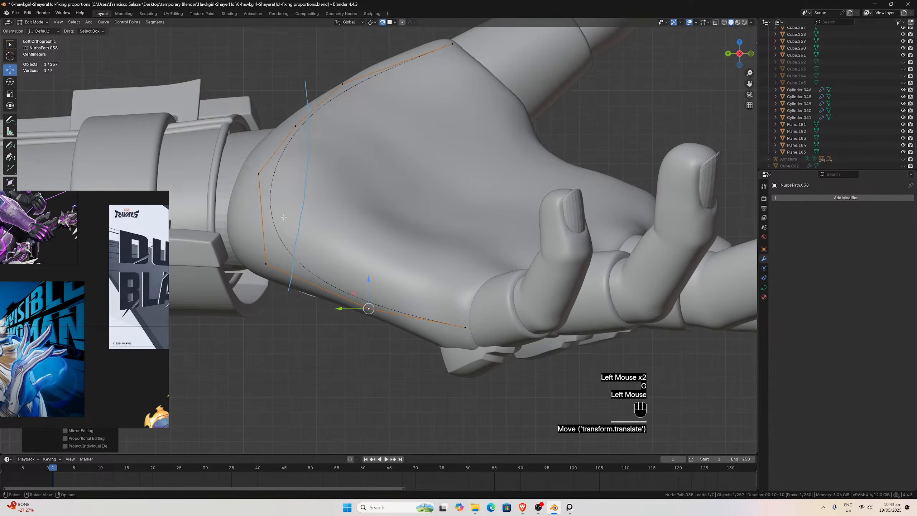
{"action": "left_click", "coordinate": [342, 84]}
{"action": "left_click_drag", "start_coordinate": [343, 84], "coordinate": [350, 80]}
{"action": "left_click", "coordinate": [295, 126]}
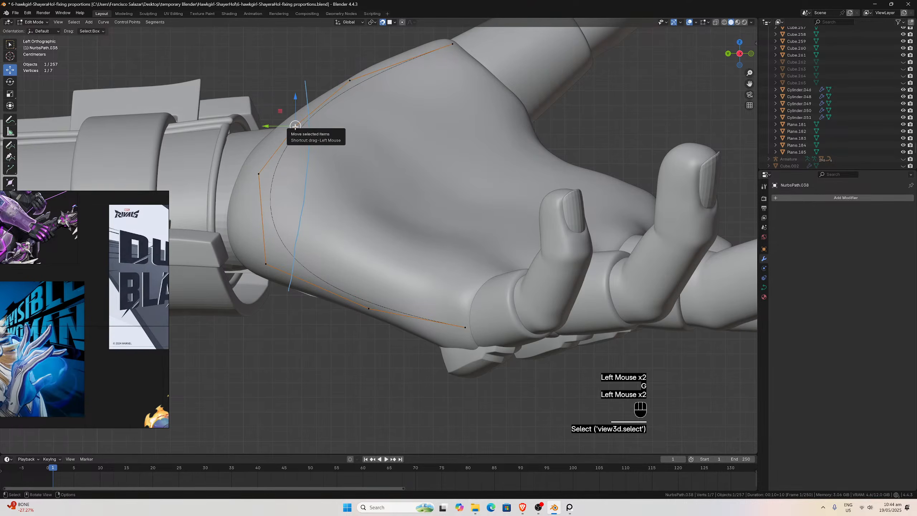
In top view, move the thumb-side end point and its neighbour outward across the thumb's base.
{"action": "key", "text": "KP_7"}
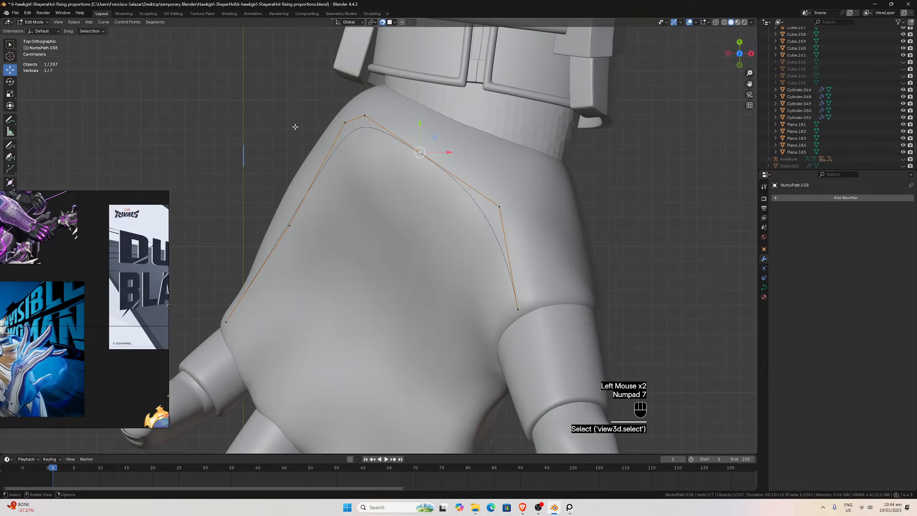
{"action": "scroll", "coordinate": [193, 237], "scroll_direction": "up", "scroll_amount": 1}
{"action": "scroll", "coordinate": [193, 237], "scroll_direction": "down", "scroll_amount": 1}
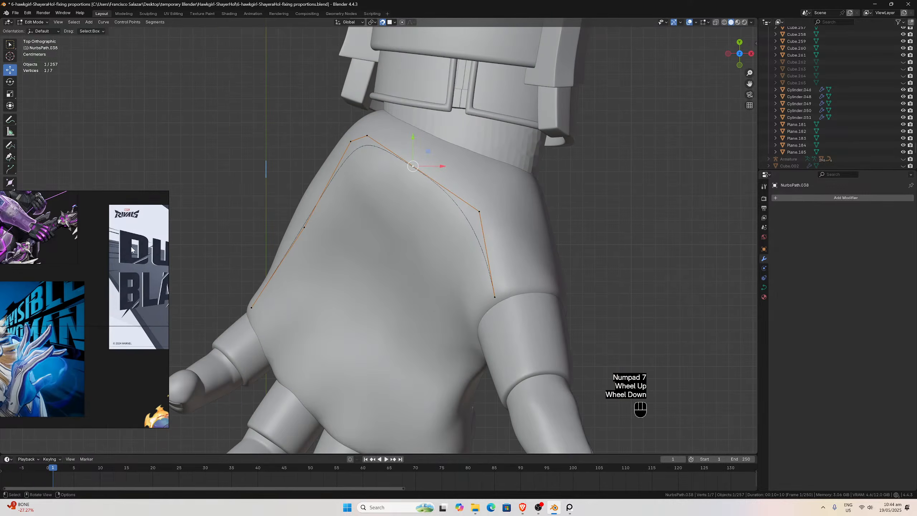
{"action": "left_click", "coordinate": [494, 295]}
{"action": "left_click", "coordinate": [494, 296]}
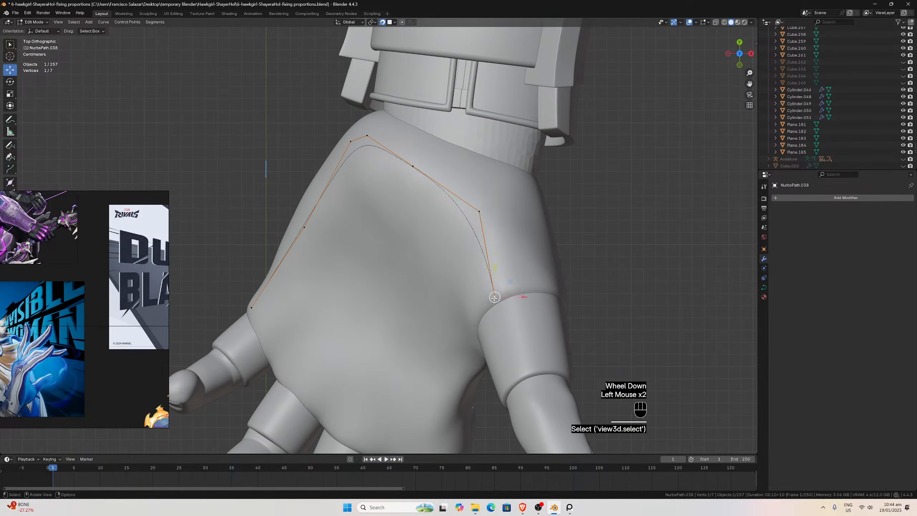
{"action": "scroll", "coordinate": [495, 293], "scroll_direction": "down", "scroll_amount": 2}
{"action": "scroll", "coordinate": [487, 279], "scroll_direction": "up", "scroll_amount": 1}
{"action": "key", "text": "g"}
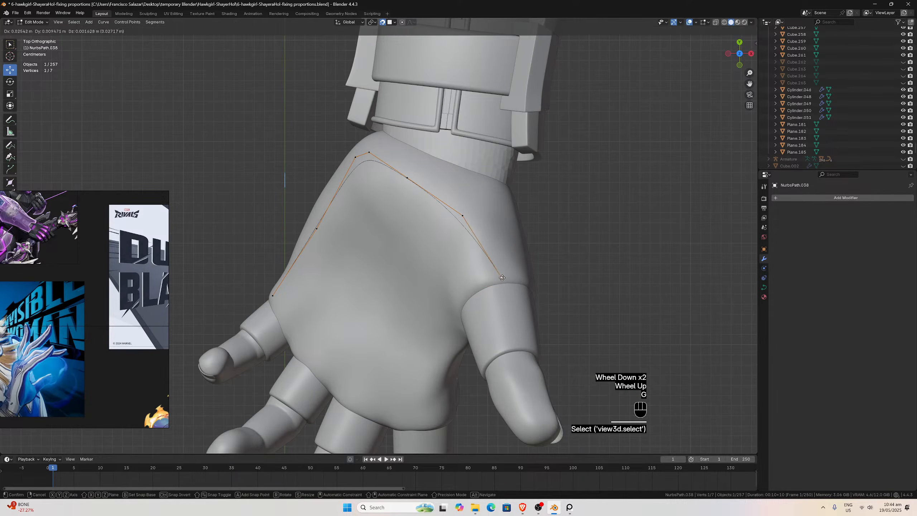
{"action": "left_click", "coordinate": [514, 271]}
{"action": "left_click", "coordinate": [460, 215]}
{"action": "key", "text": "g"}
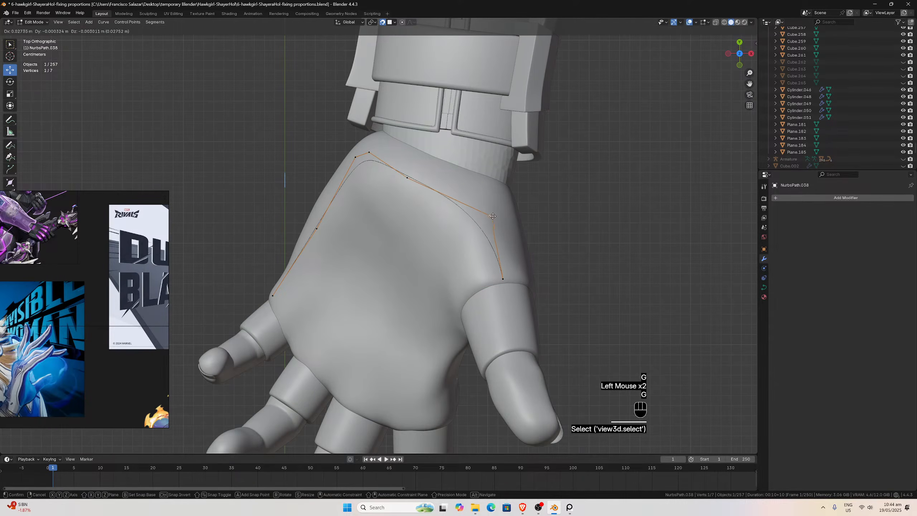
{"action": "left_click", "coordinate": [491, 216]}
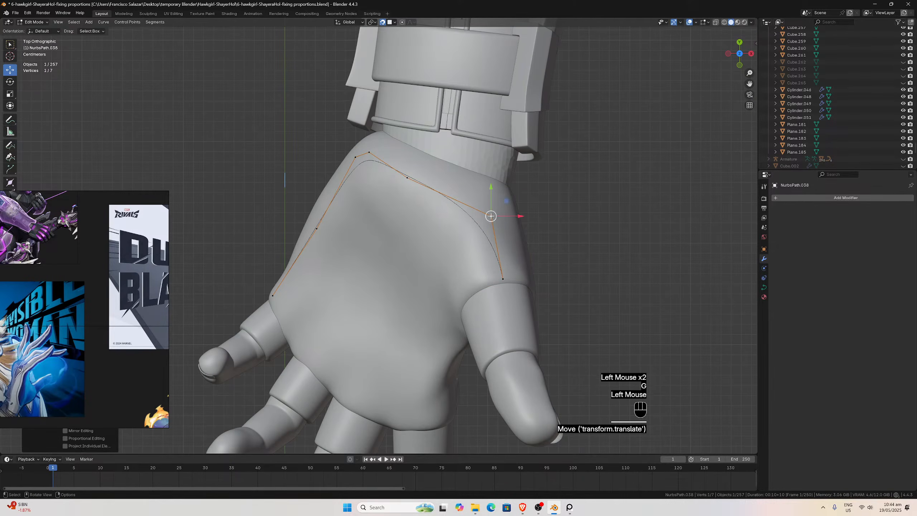
Shift the third and fourth path points from the thumb end along the wrist toward the thumb side.
{"action": "left_click", "coordinate": [407, 177]}
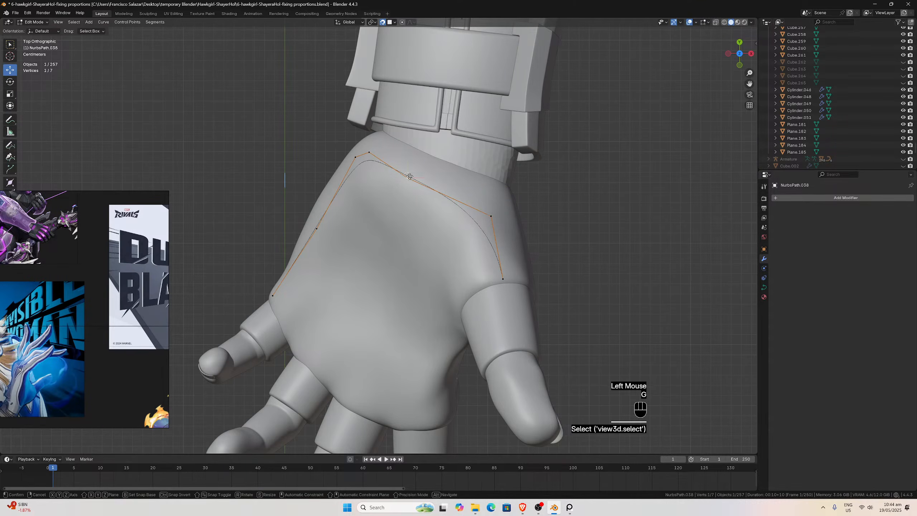
{"action": "key", "text": "g"}
{"action": "left_click", "coordinate": [399, 169]}
{"action": "left_click", "coordinate": [372, 155]}
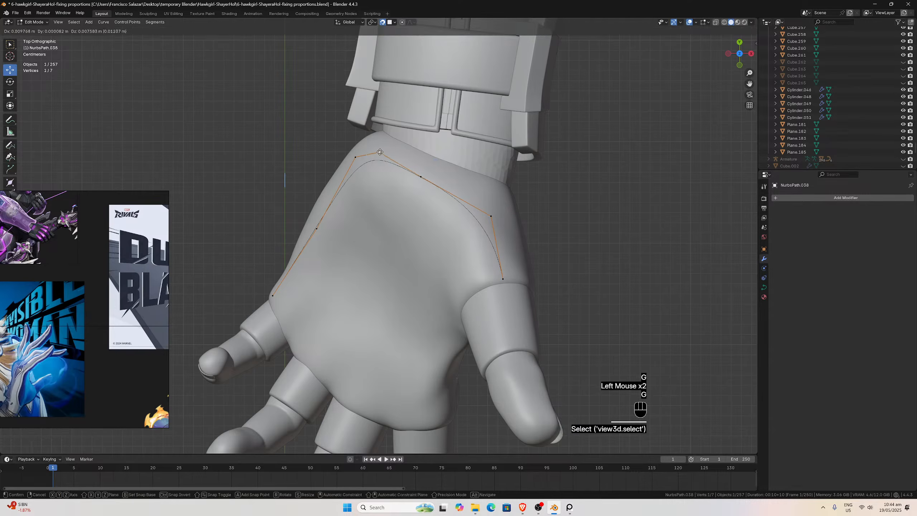
{"action": "key", "text": "g"}
{"action": "left_click", "coordinate": [372, 157]}
Move the fifth and sixth path points from the thumb end outward to the palm's little-finger side.
{"action": "left_click", "coordinate": [355, 158]}
{"action": "key", "text": "g"}
{"action": "left_click", "coordinate": [342, 152]}
{"action": "scroll", "coordinate": [330, 191], "scroll_direction": "down", "scroll_amount": 1}
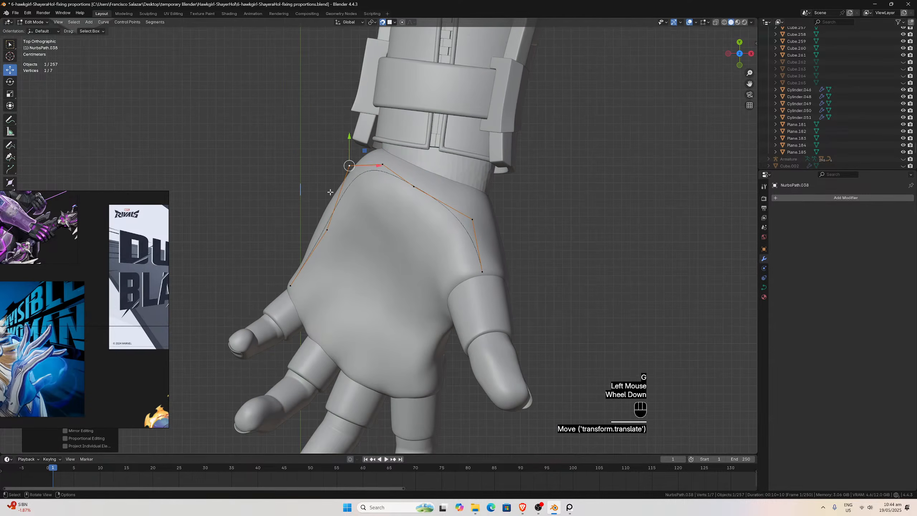
{"action": "left_click", "coordinate": [327, 228]}
{"action": "key", "text": "g"}
{"action": "left_click", "coordinate": [318, 221]}
In left view, move the sixth path point down from the palm to its lower little-finger edge.
{"action": "middle_click_drag", "start_coordinate": [321, 217], "coordinate": [457, 126]}
{"action": "scroll", "coordinate": [457, 126], "scroll_direction": "up", "scroll_amount": 2}
{"action": "scroll", "coordinate": [457, 126], "scroll_direction": "down", "scroll_amount": 1}
{"action": "key", "text": "KP_7"}
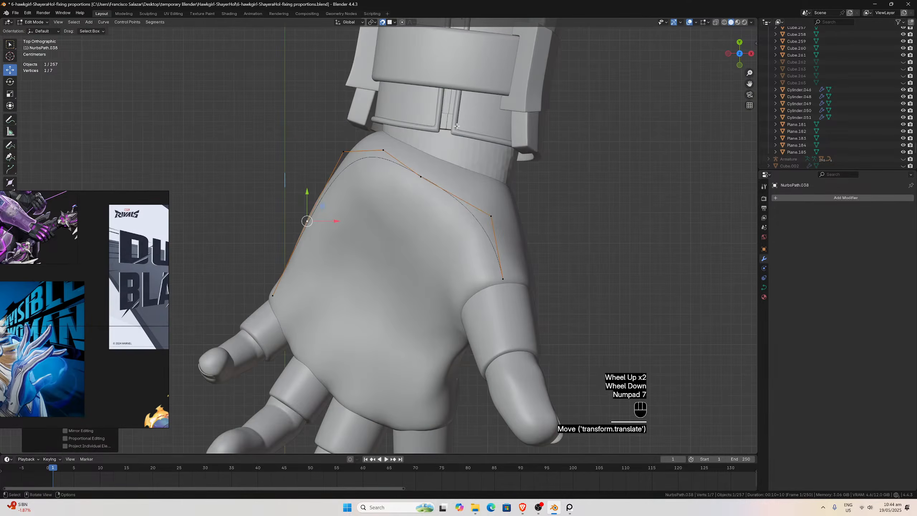
{"action": "key", "text": "ctrl+KP_3"}
{"action": "scroll", "coordinate": [316, 295], "scroll_direction": "up", "scroll_amount": 2}
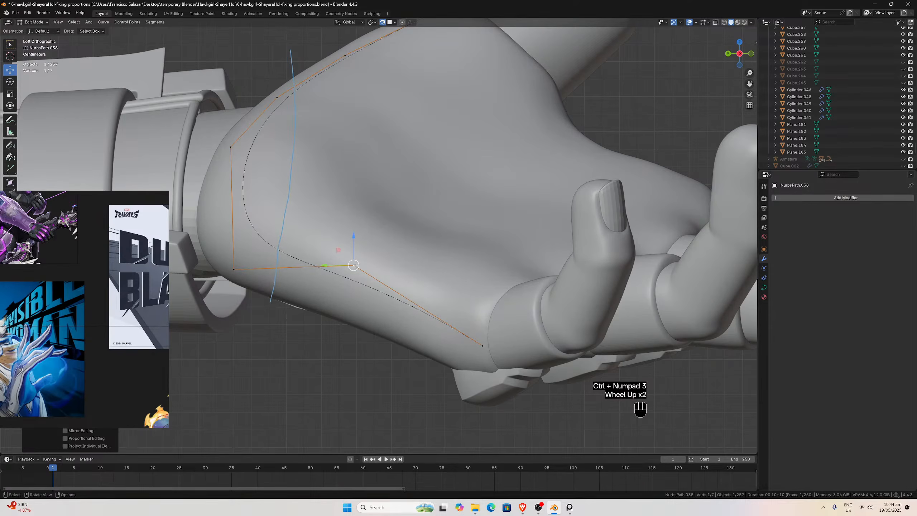
{"action": "key", "text": "g"}
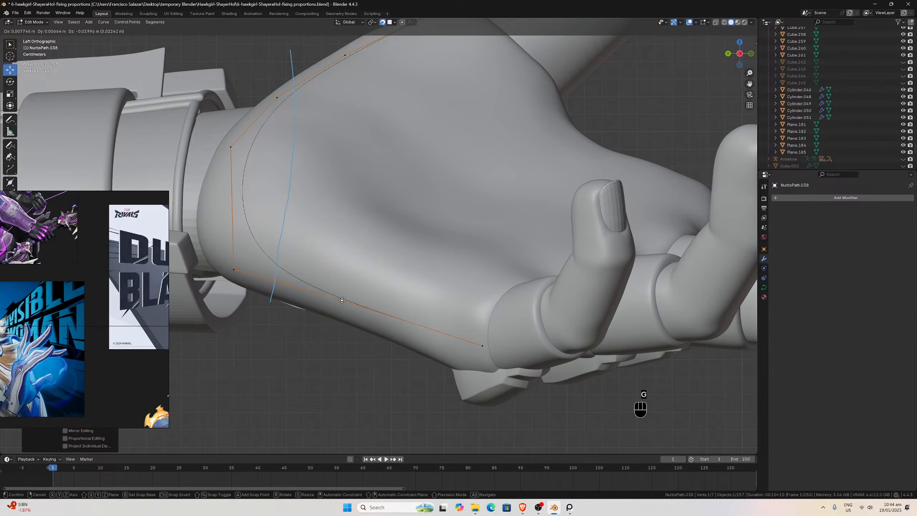
{"action": "left_click", "coordinate": [342, 300]}
Move the two path points on the palm's heel closer to the wrist to round out the curve.
{"action": "left_click", "coordinate": [233, 269]}
{"action": "left_click_drag", "start_coordinate": [234, 270], "coordinate": [213, 247]}
{"action": "left_click", "coordinate": [228, 147]}
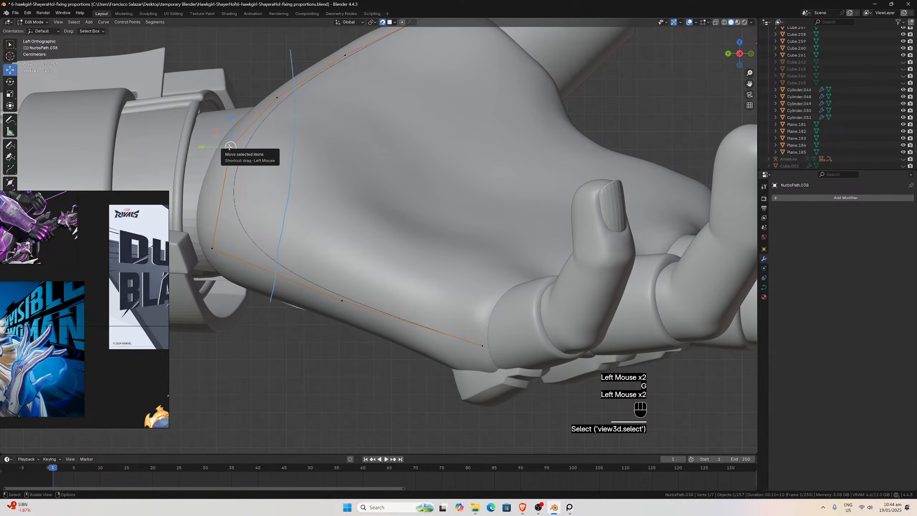
{"action": "key", "text": "g"}
{"action": "left_click", "coordinate": [227, 154]}
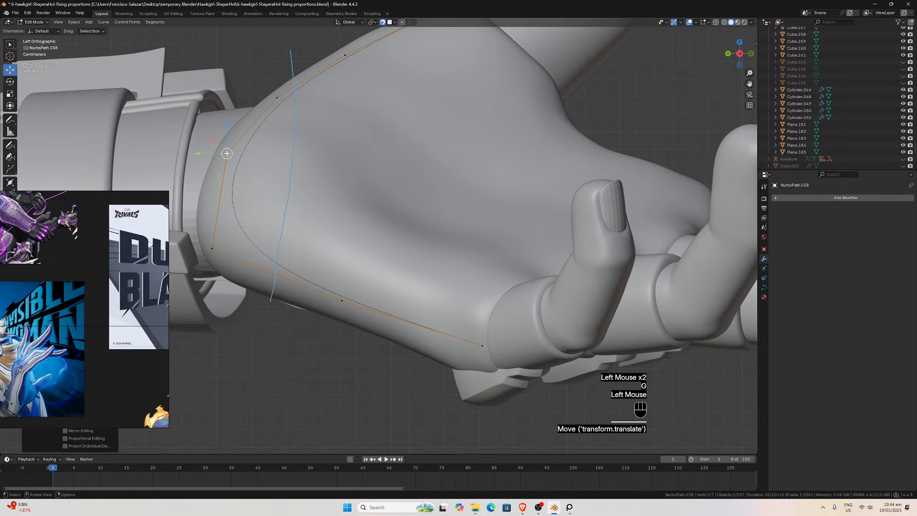
Nudge the third path point on the thumb side inward and move the lowest heel point up toward the wrist.
{"action": "left_click", "coordinate": [276, 98]}
{"action": "key", "text": "g"}
{"action": "left_click", "coordinate": [280, 99]}
{"action": "left_click", "coordinate": [216, 247]}
{"action": "key", "text": "g"}
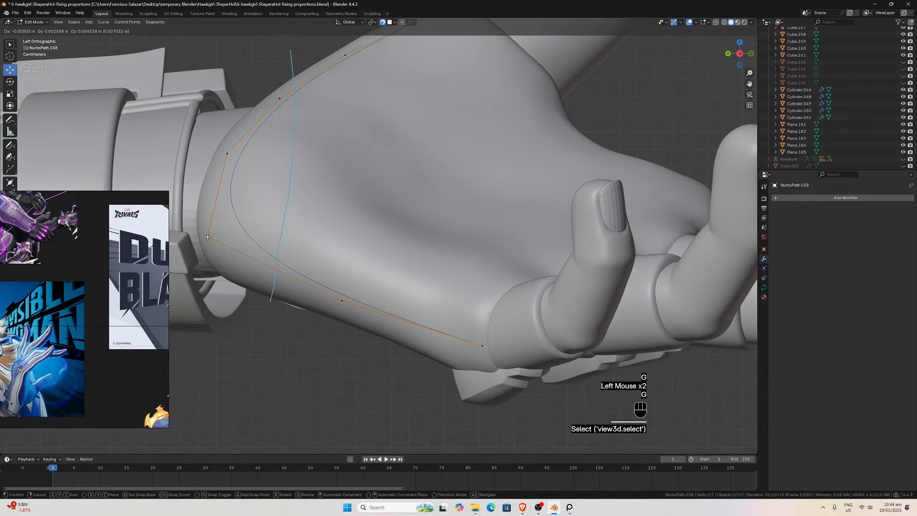
{"action": "left_click", "coordinate": [212, 236]}
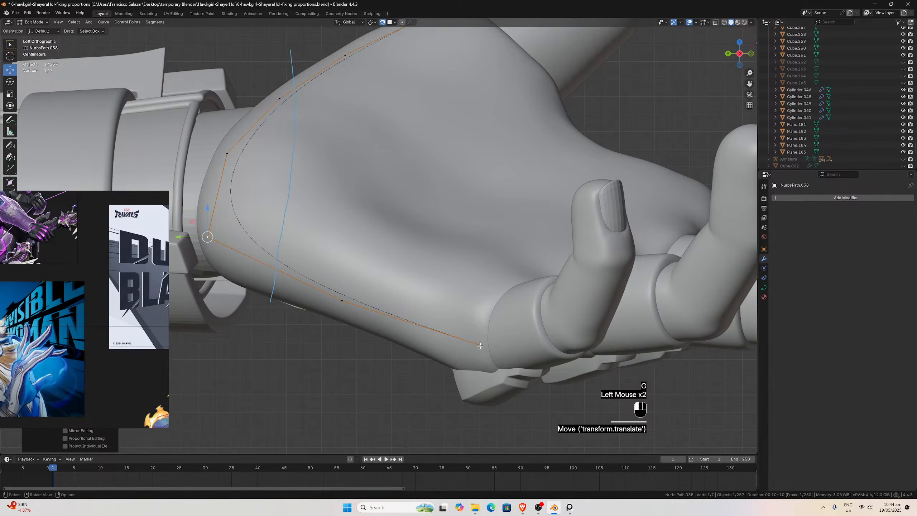
Shift the last two path points on the little-finger side slightly outward toward the palm's lower edge.
{"action": "left_click", "coordinate": [341, 300]}
{"action": "key", "text": "g"}
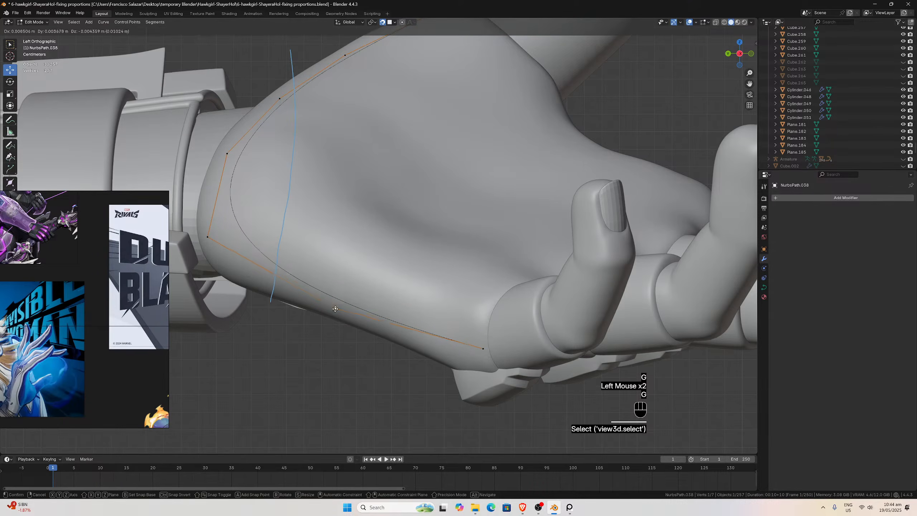
{"action": "left_click", "coordinate": [337, 308]}
{"action": "scroll", "coordinate": [356, 305], "scroll_direction": "down", "scroll_amount": 1}
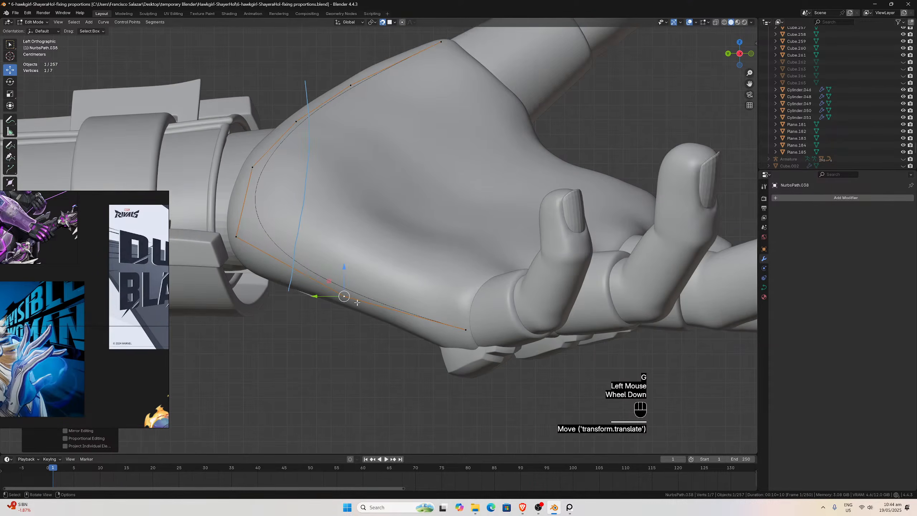
{"action": "scroll", "coordinate": [373, 296], "scroll_direction": "down", "scroll_amount": 2}
Check the path from both sides of the hand and give the curve a round bevel depth of 0.005 m.
{"action": "middle_click_drag", "start_coordinate": [373, 296], "coordinate": [417, 166]}
{"action": "key", "text": "KP_3"}
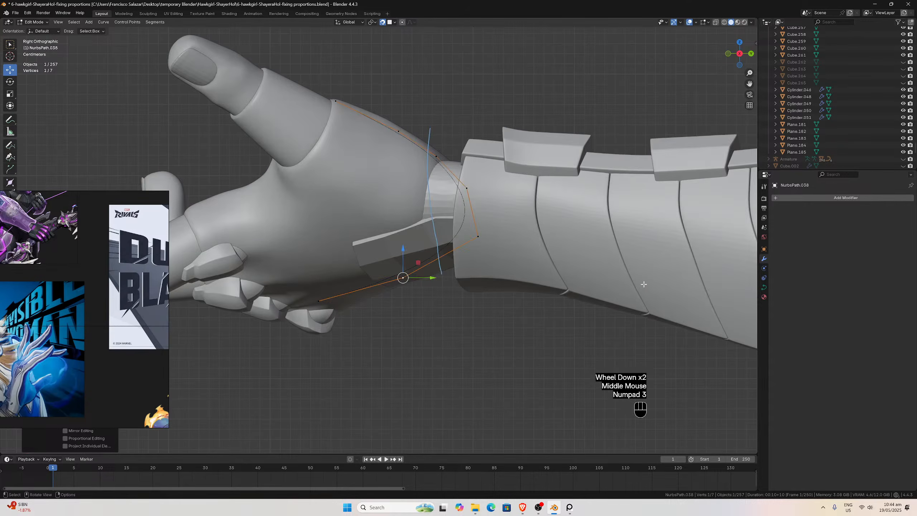
{"action": "key", "text": "ctrl+KP_3"}
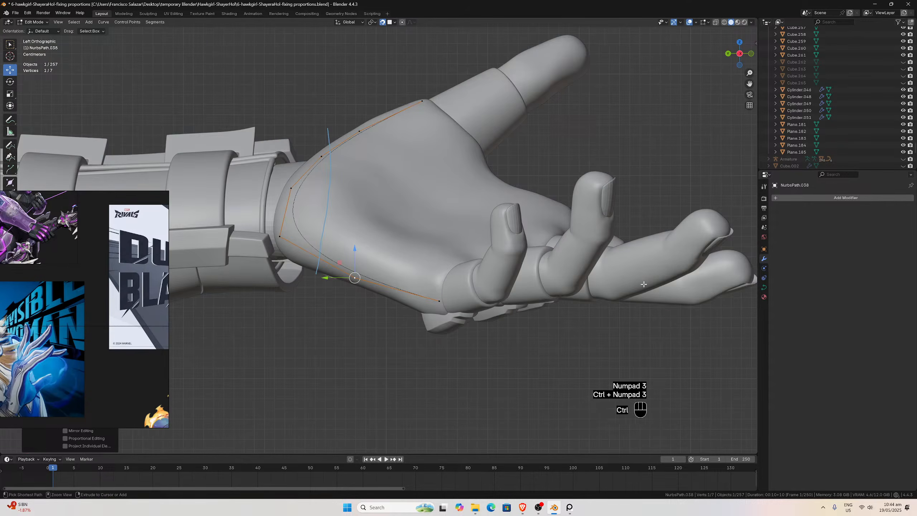
{"action": "left_click", "coordinate": [764, 287]}
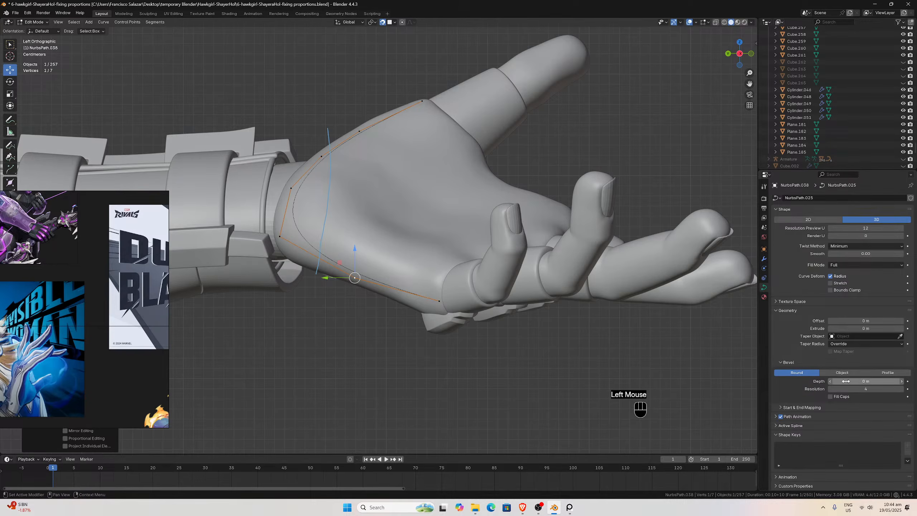
{"action": "left_click_drag", "start_coordinate": [851, 381], "coordinate": [861, 381], "text": "shift"}
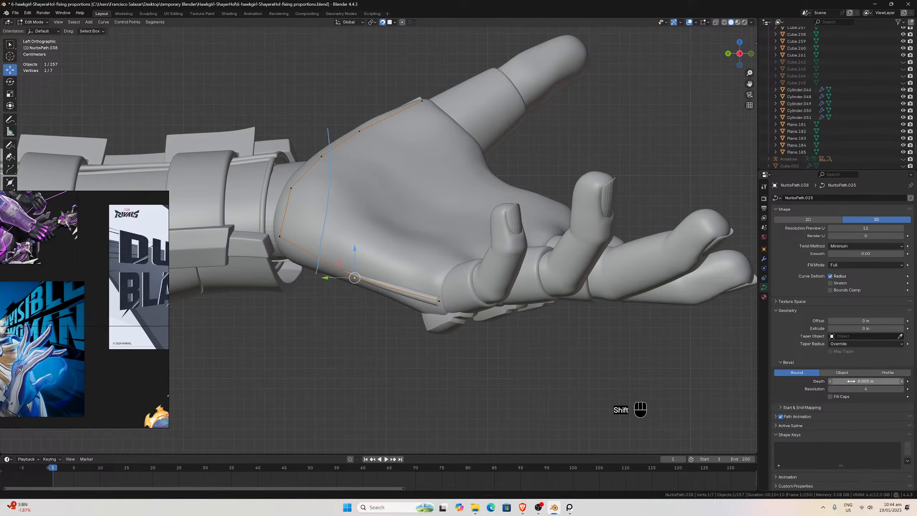
Subdivide the path segment between the lowest heel point and the next point on the little-finger side.
{"action": "scroll", "coordinate": [468, 325], "scroll_direction": "up", "scroll_amount": 2}
{"action": "scroll", "coordinate": [468, 325], "scroll_direction": "up", "scroll_amount": 1}
{"action": "left_click", "coordinate": [344, 296], "text": "shift"}
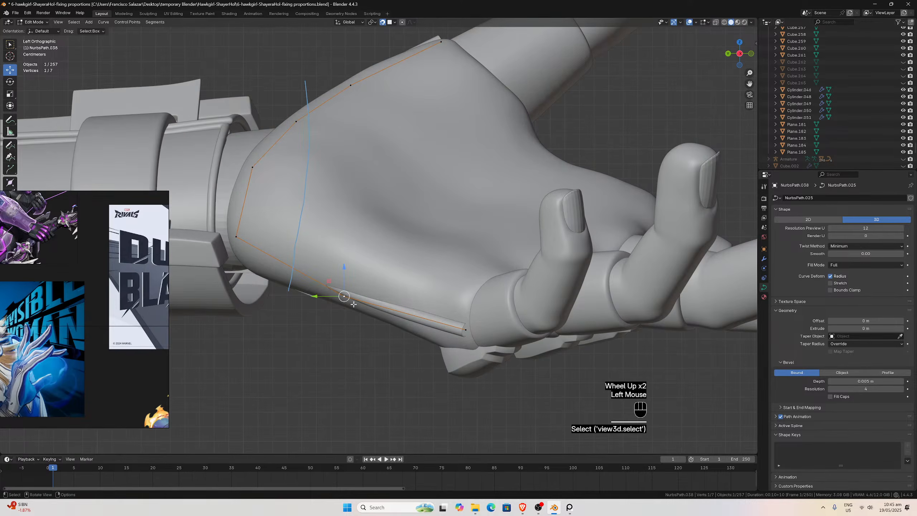
{"action": "left_click", "coordinate": [240, 245], "text": "shift"}
{"action": "right_click", "coordinate": [274, 260]}
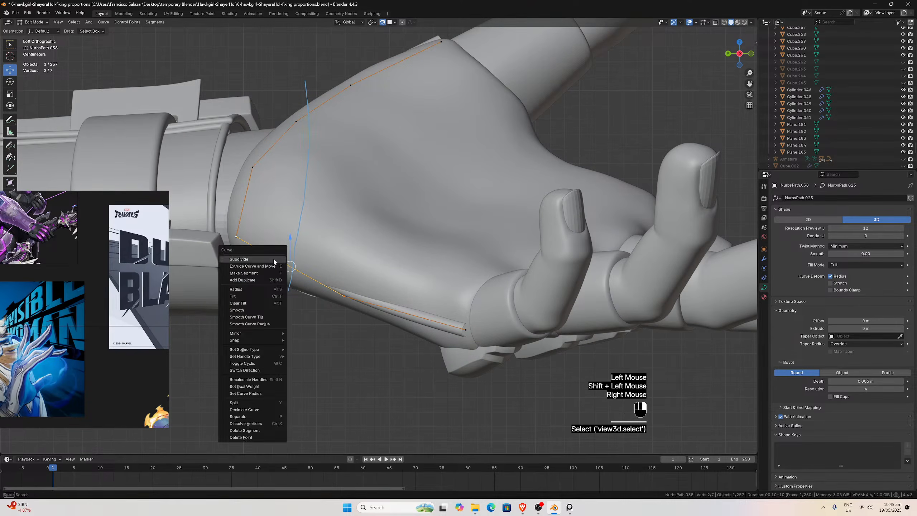
{"action": "left_click", "coordinate": [274, 259]}
Nudge the new point toward the wrist and adjust the two neighbouring heel points to even out the curve.
{"action": "left_click", "coordinate": [290, 266]}
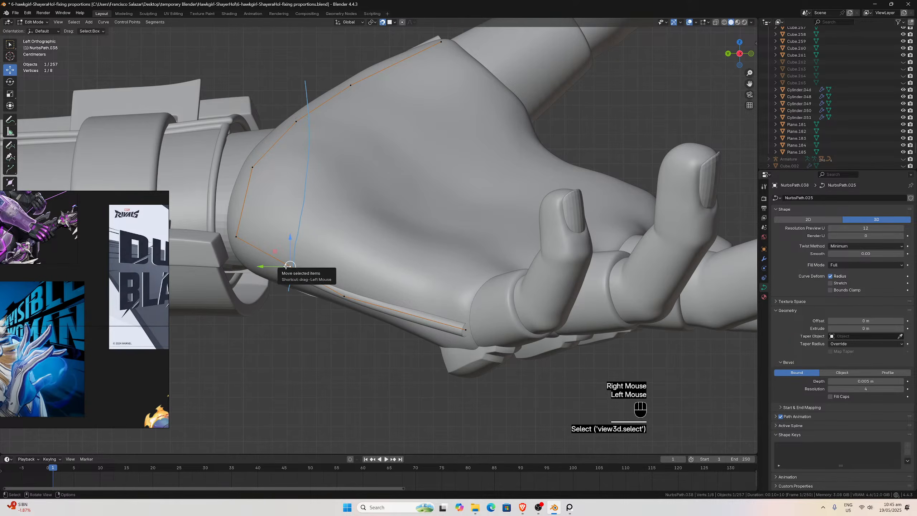
{"action": "key", "text": "g"}
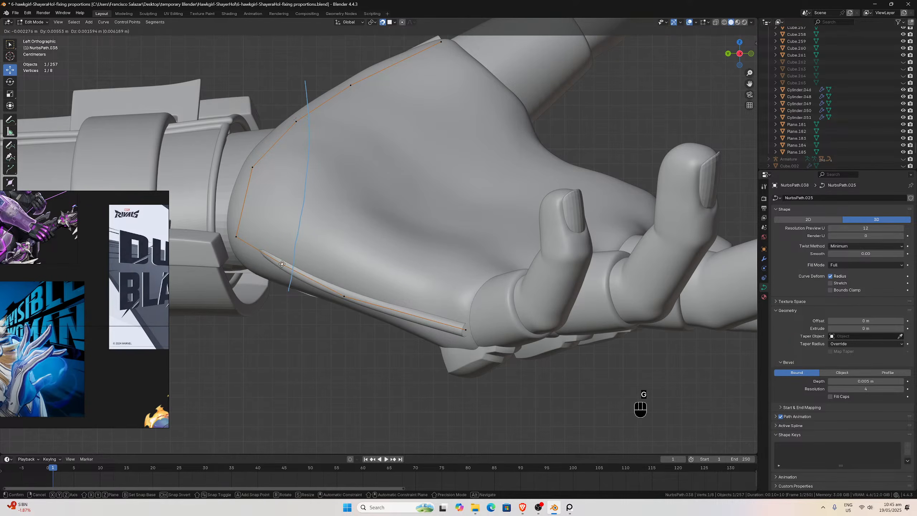
{"action": "left_click", "coordinate": [278, 263]}
{"action": "left_click", "coordinate": [236, 236]}
{"action": "key", "text": "g"}
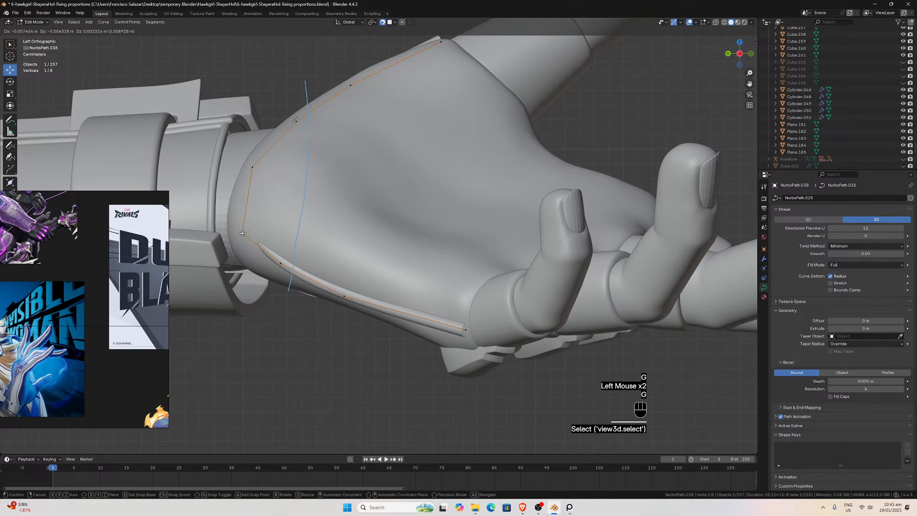
{"action": "left_click", "coordinate": [243, 233]}
{"action": "left_click", "coordinate": [252, 167]}
{"action": "key", "text": "g"}
{"action": "left_click", "coordinate": [250, 163]}
Shift the middle point on the palm's little-finger edge slightly toward the fingers.
{"action": "scroll", "coordinate": [275, 245], "scroll_direction": "down", "scroll_amount": 2}
{"action": "middle_click_drag", "start_coordinate": [275, 245], "coordinate": [363, 190]}
{"action": "scroll", "coordinate": [354, 186], "scroll_direction": "up", "scroll_amount": 1}
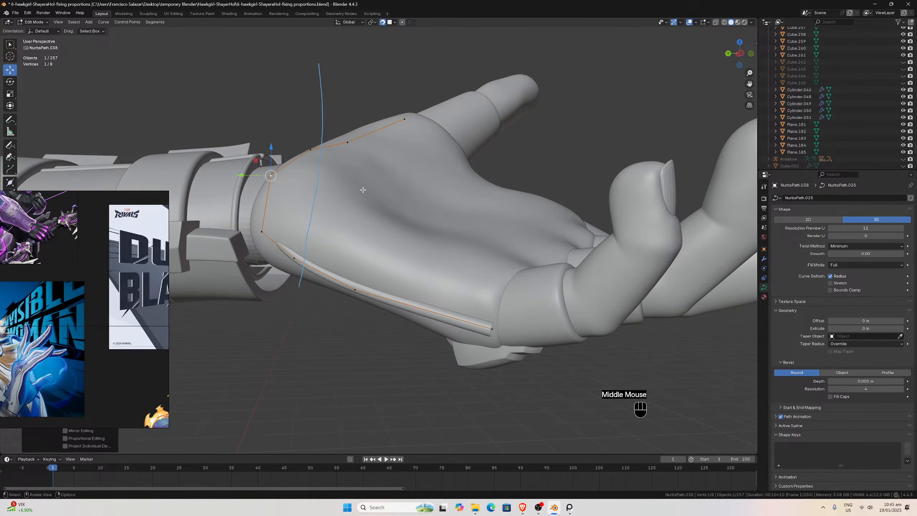
{"action": "middle_click_drag", "start_coordinate": [393, 197], "coordinate": [398, 196]}
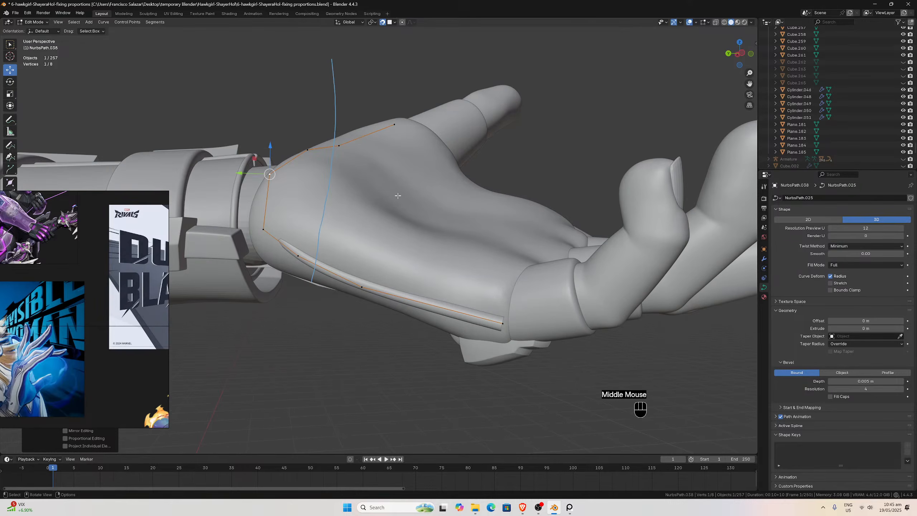
{"action": "key", "text": "ctrl+KP_3"}
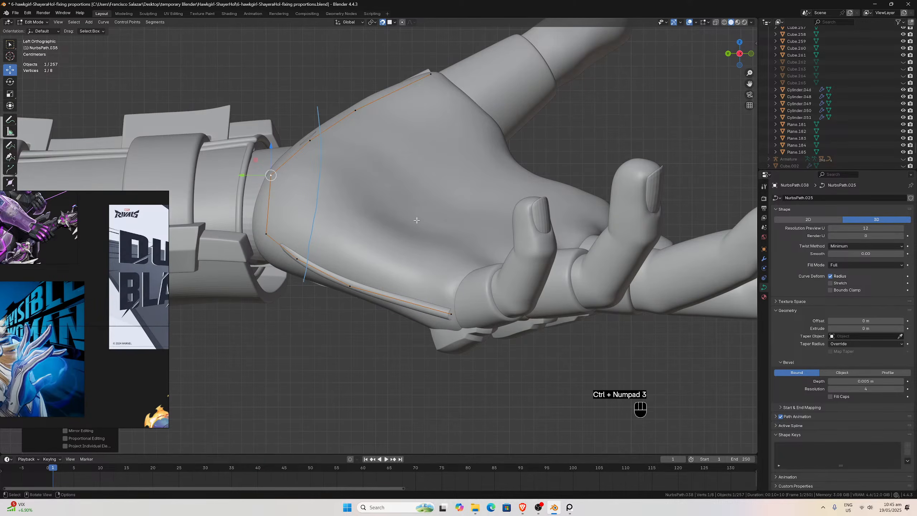
{"action": "scroll", "coordinate": [434, 270], "scroll_direction": "up", "scroll_amount": 1}
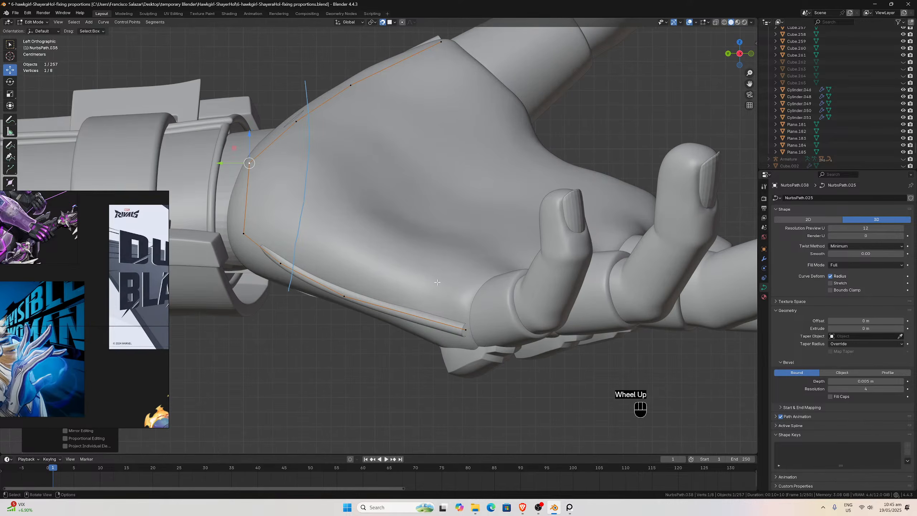
{"action": "left_click", "coordinate": [465, 330]}
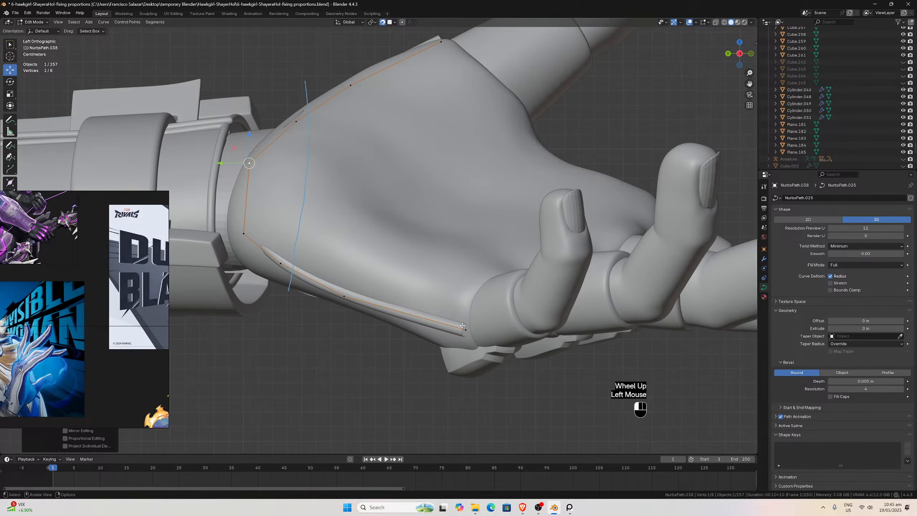
{"action": "left_click", "coordinate": [344, 296]}
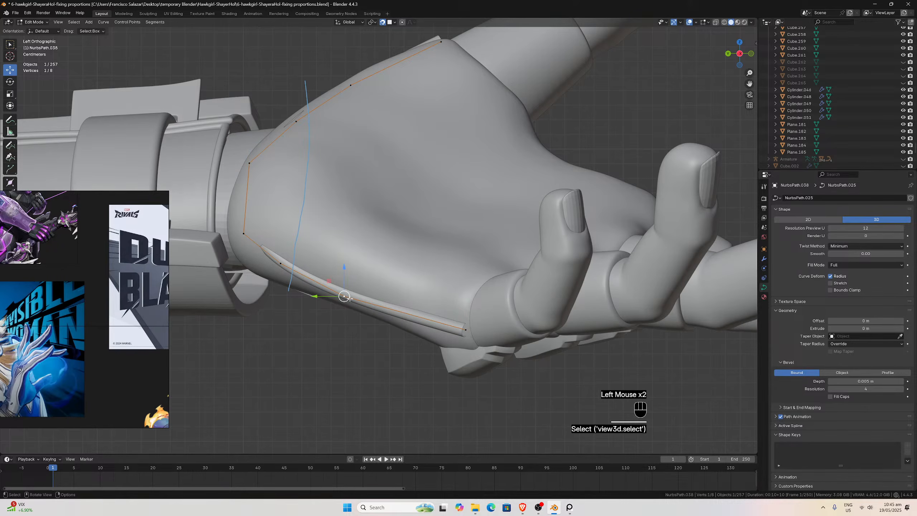
{"action": "key", "text": "g"}
{"action": "left_click", "coordinate": [354, 301]}
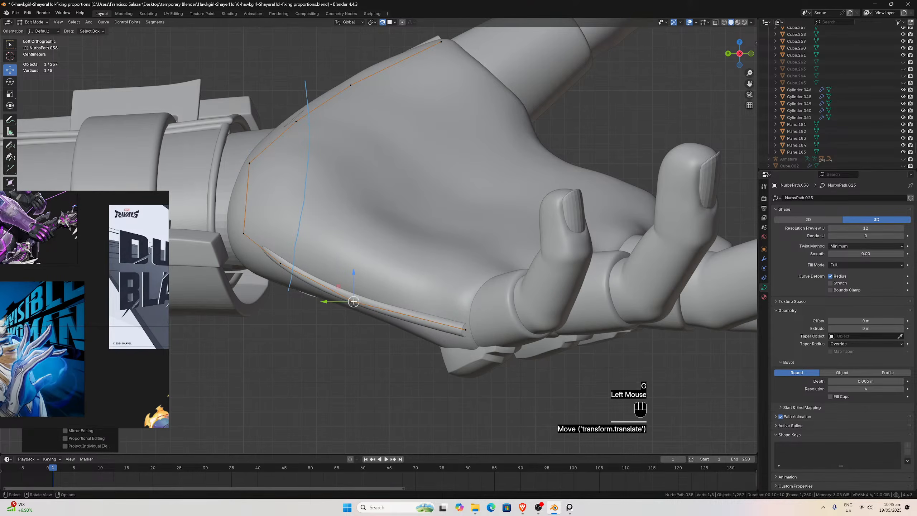
Move the lower wrist-side heel point closer to the wrist and the point above it slightly up along the thumb side.
{"action": "left_click", "coordinate": [244, 233]}
{"action": "key", "text": "g"}
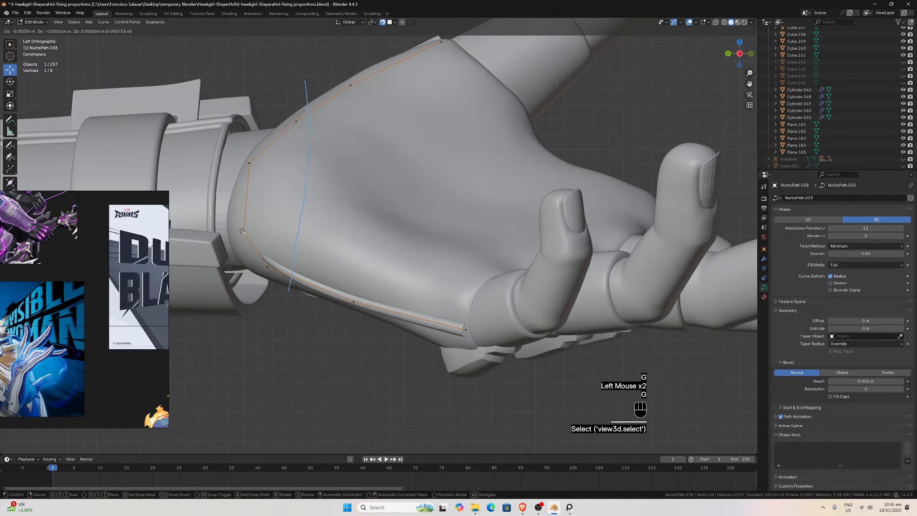
{"action": "left_click", "coordinate": [239, 225]}
{"action": "double_click", "coordinate": [248, 164]}
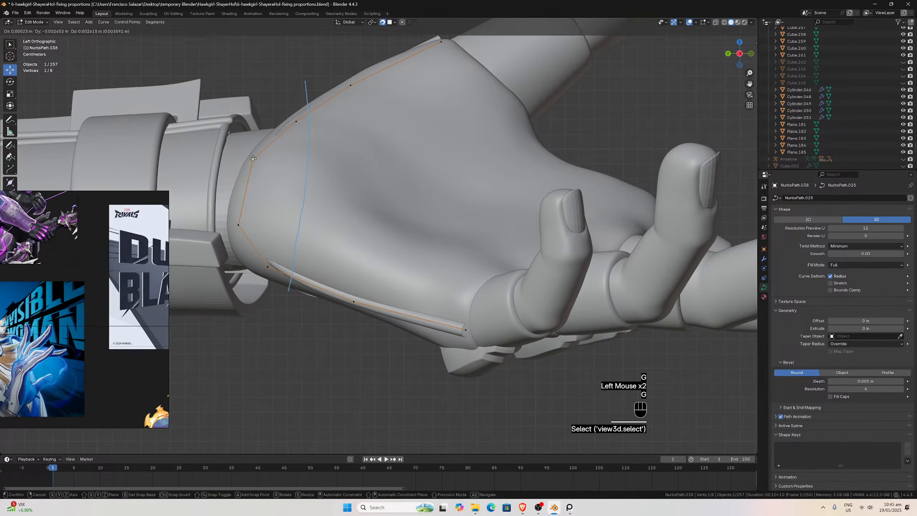
{"action": "key", "text": "g"}
{"action": "left_click", "coordinate": [254, 158]}
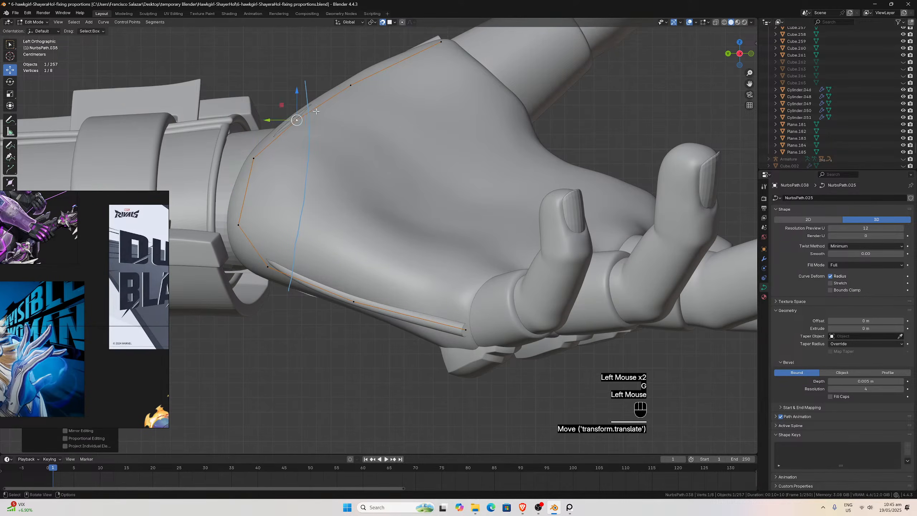
Nudge the path's end point at the thumb base slightly inward and check the curve's fit from the side.
{"action": "scroll", "coordinate": [316, 112], "scroll_direction": "down", "scroll_amount": 2}
{"action": "left_click", "coordinate": [421, 99]}
{"action": "key", "text": "g"}
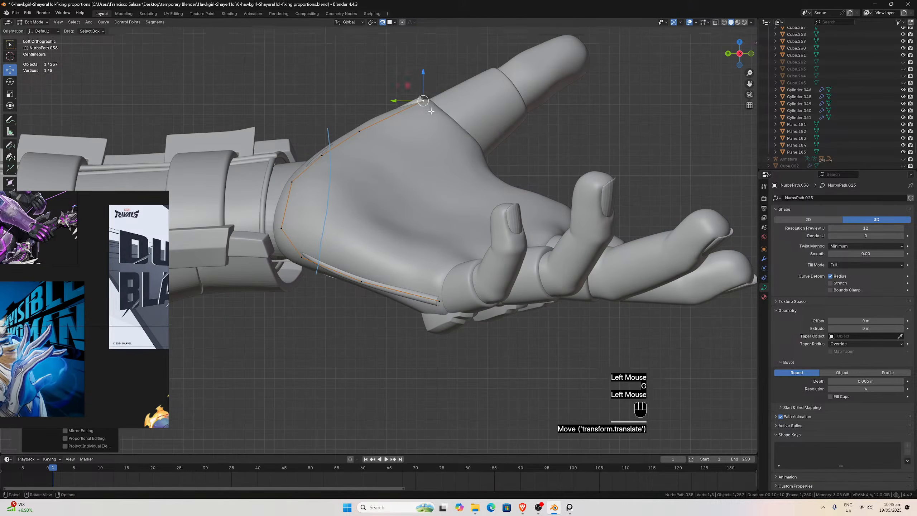
{"action": "middle_click_drag", "start_coordinate": [431, 110], "coordinate": [460, 128]}
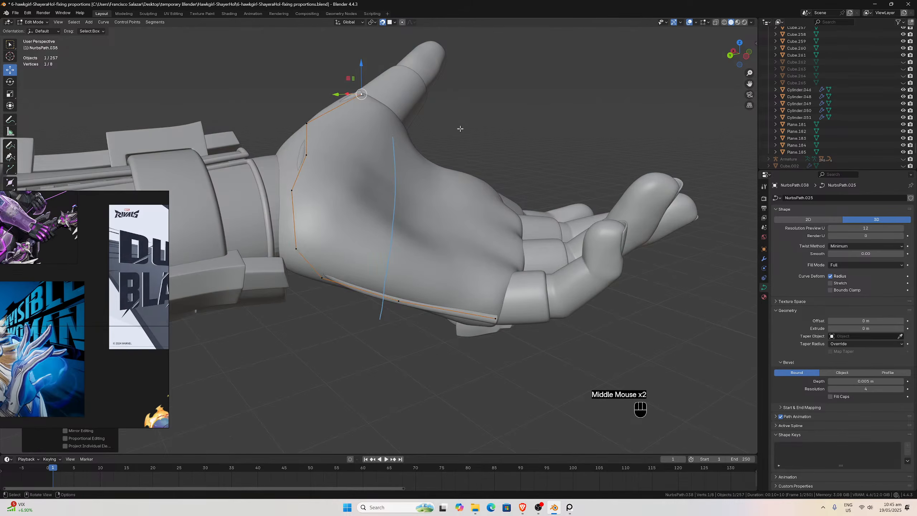
{"action": "key", "text": "ctrl+KP_3"}
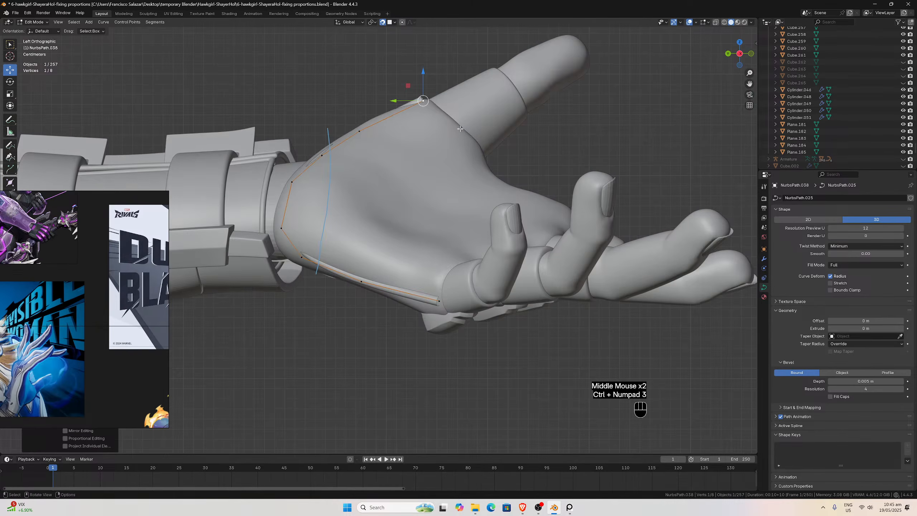
Pull the three path points around the palm's heel slightly inward onto the palm.
{"action": "left_click", "coordinate": [303, 256]}
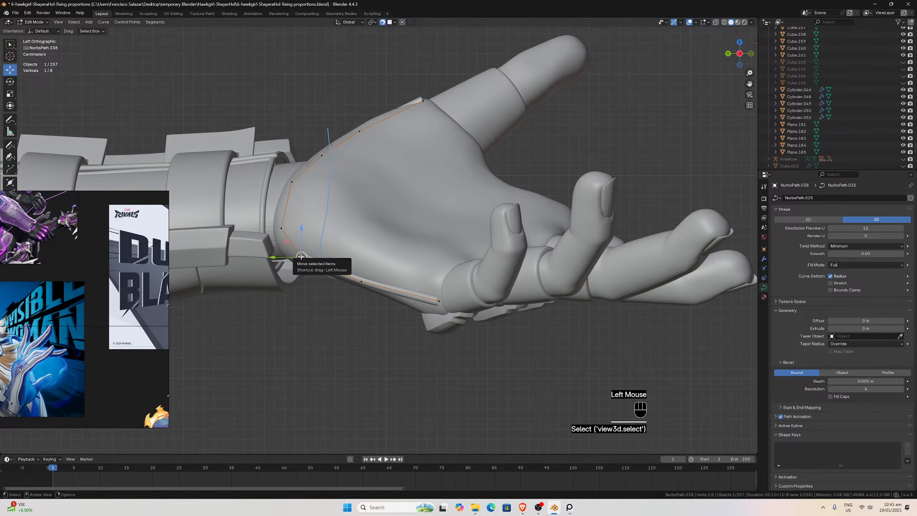
{"action": "key", "text": "g"}
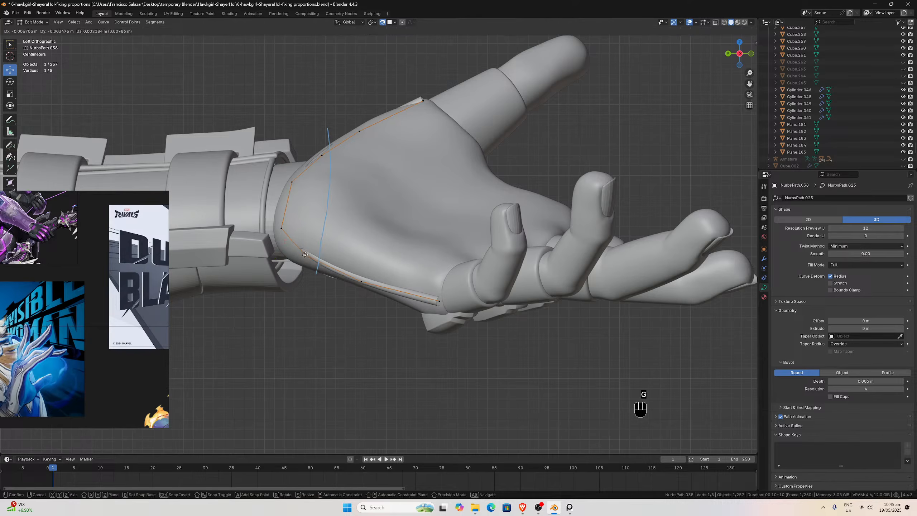
{"action": "left_click", "coordinate": [306, 253]}
{"action": "left_click", "coordinate": [282, 228]}
{"action": "key", "text": "g"}
{"action": "left_click", "coordinate": [285, 223]}
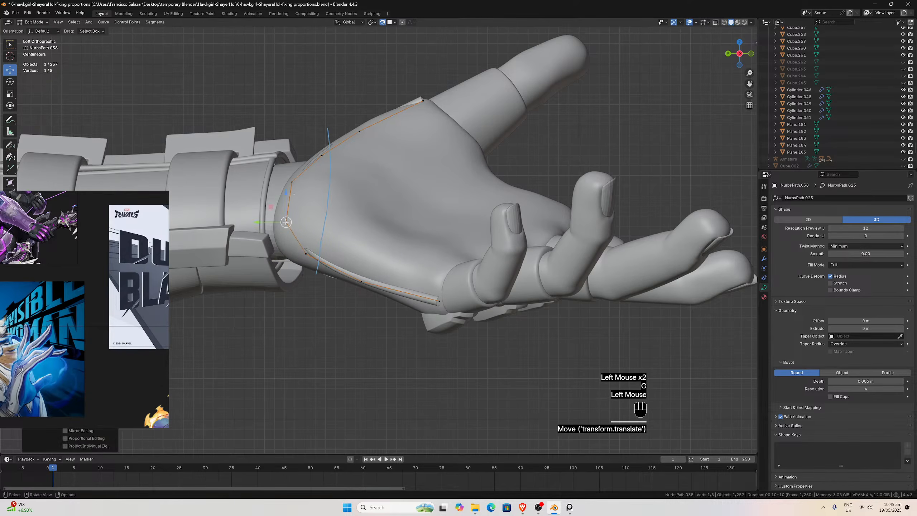
{"action": "left_click", "coordinate": [291, 181]}
{"action": "key", "text": "g"}
{"action": "left_click", "coordinate": [302, 181]}
In the top view, move the subdivided point outward to the palm's little-finger edge and shift the upper heel point toward the thumb.
{"action": "middle_click_drag", "start_coordinate": [305, 181], "coordinate": [300, 211]}
{"action": "key", "text": "KP_7"}
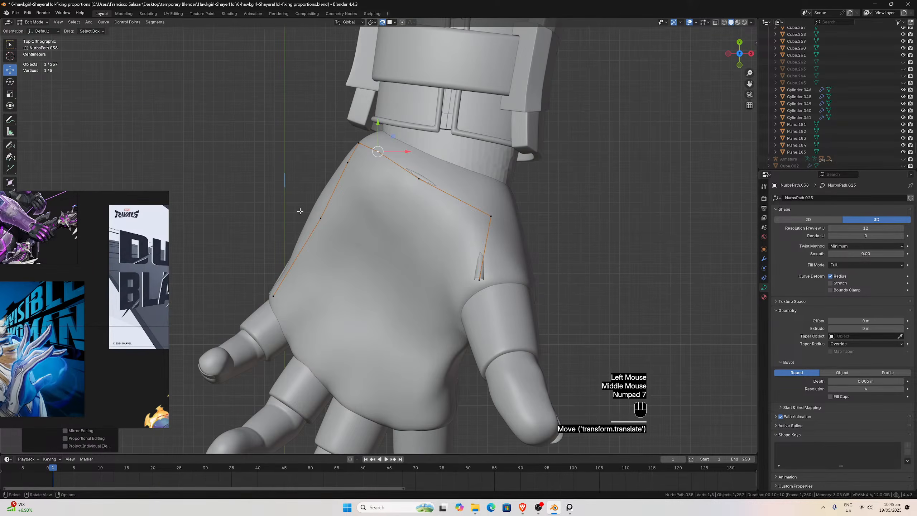
{"action": "scroll", "coordinate": [348, 168], "scroll_direction": "up", "scroll_amount": 1}
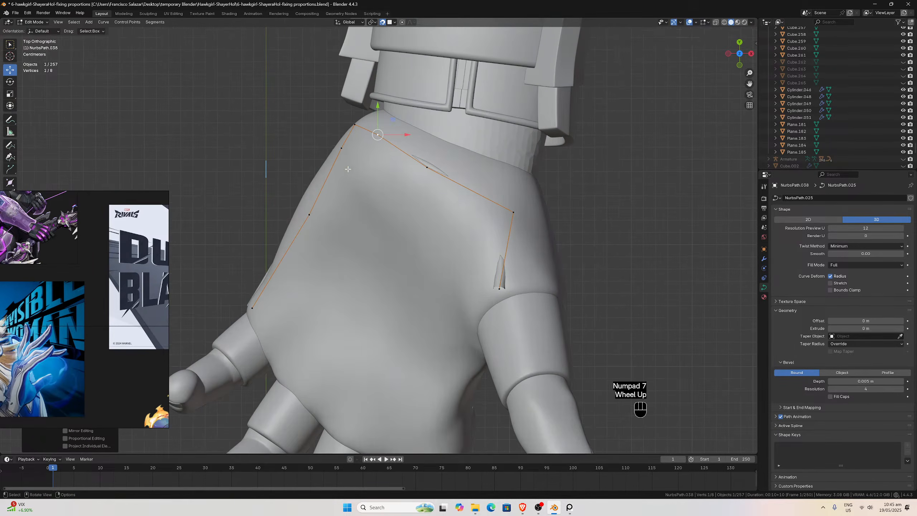
{"action": "left_click", "coordinate": [341, 151]}
{"action": "key", "text": "g"}
{"action": "left_click", "coordinate": [334, 152]}
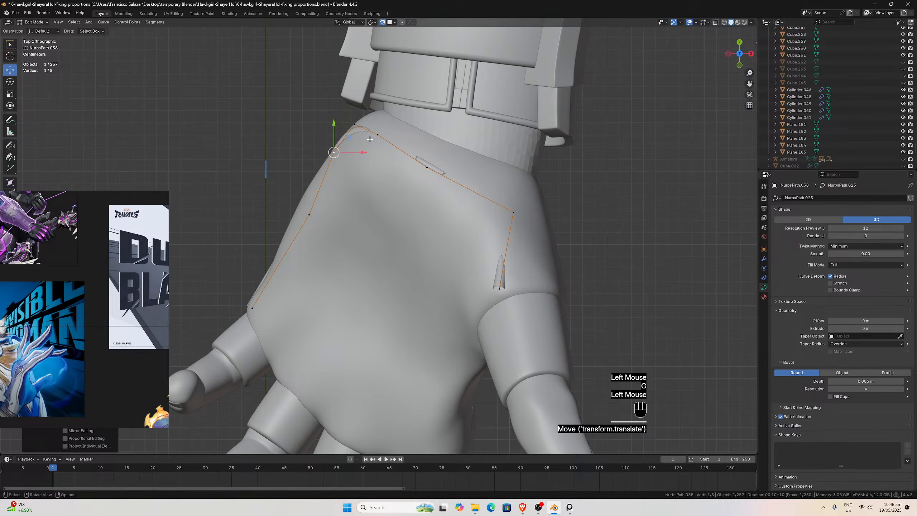
{"action": "left_click", "coordinate": [386, 141]}
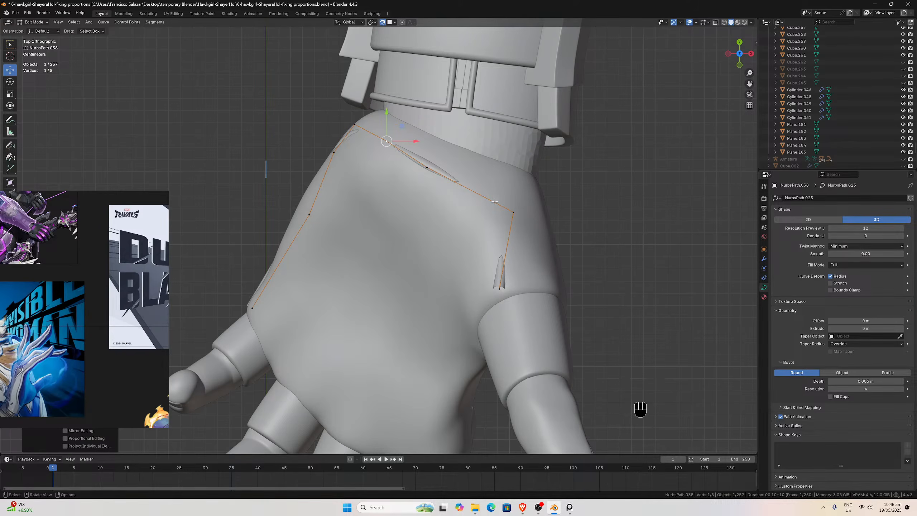
Move the second thumb-side point slightly inward and the path's end point outward along the thumb base.
{"action": "left_click", "coordinate": [513, 212]}
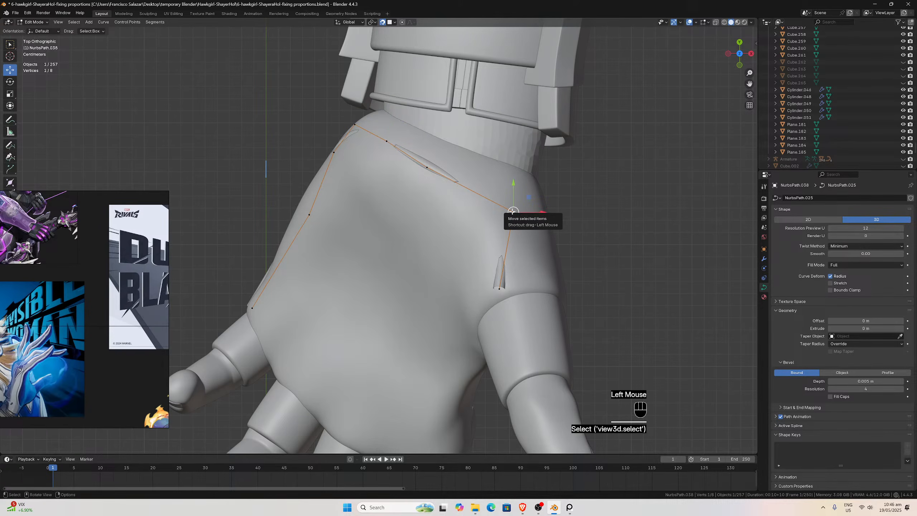
{"action": "key", "text": "g"}
{"action": "left_click", "coordinate": [502, 208]}
{"action": "left_click", "coordinate": [500, 288]}
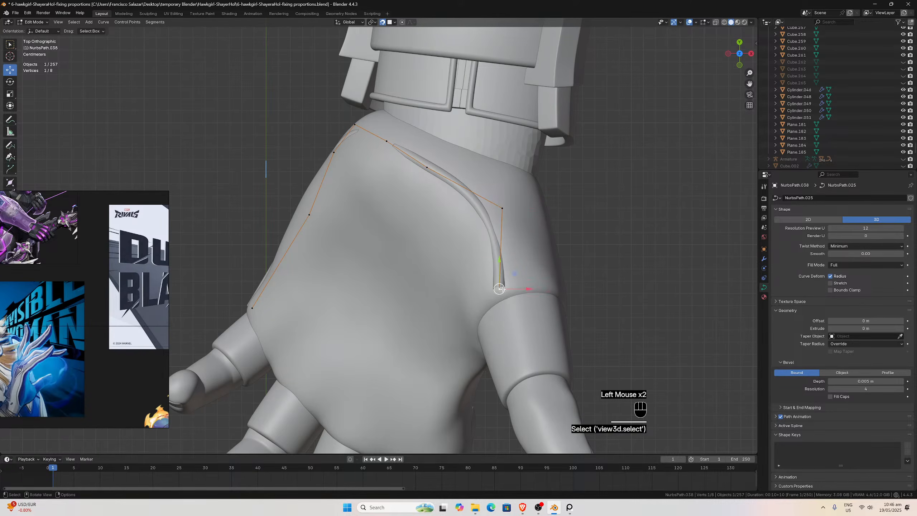
{"action": "key", "text": "g"}
{"action": "left_click", "coordinate": [524, 290]}
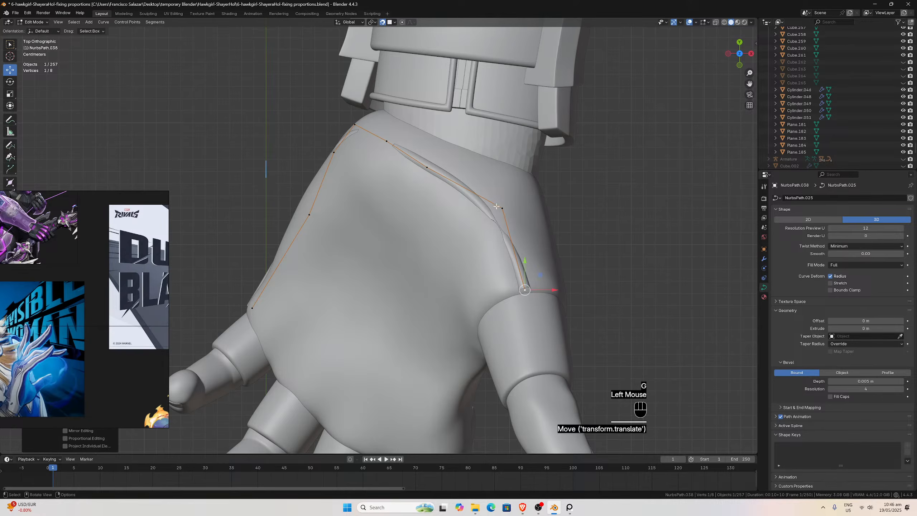
Shift the three path points along the base of the palm closer to the wrist.
{"action": "left_click", "coordinate": [427, 165]}
{"action": "left_click_drag", "start_coordinate": [427, 165], "coordinate": [430, 157]}
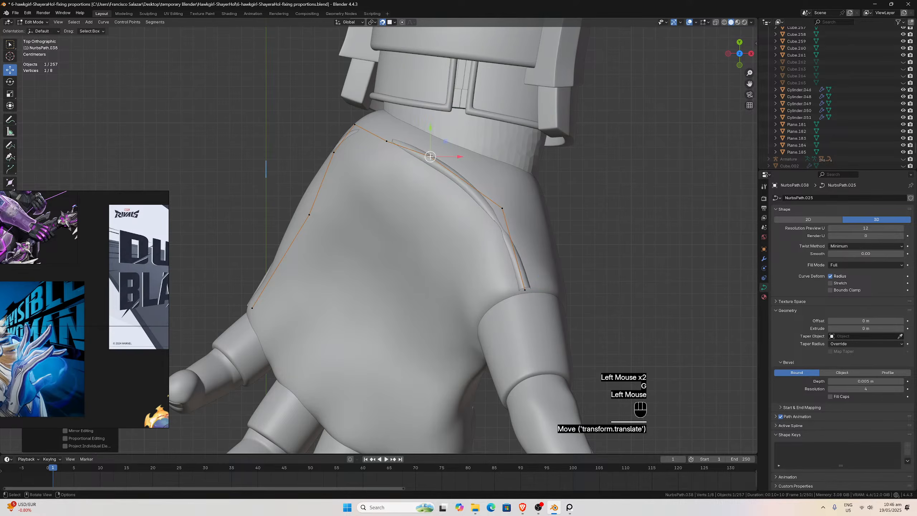
{"action": "left_click", "coordinate": [386, 140]}
{"action": "key", "text": "g"}
{"action": "left_click", "coordinate": [385, 132]}
{"action": "left_click", "coordinate": [355, 125]}
{"action": "key", "text": "g"}
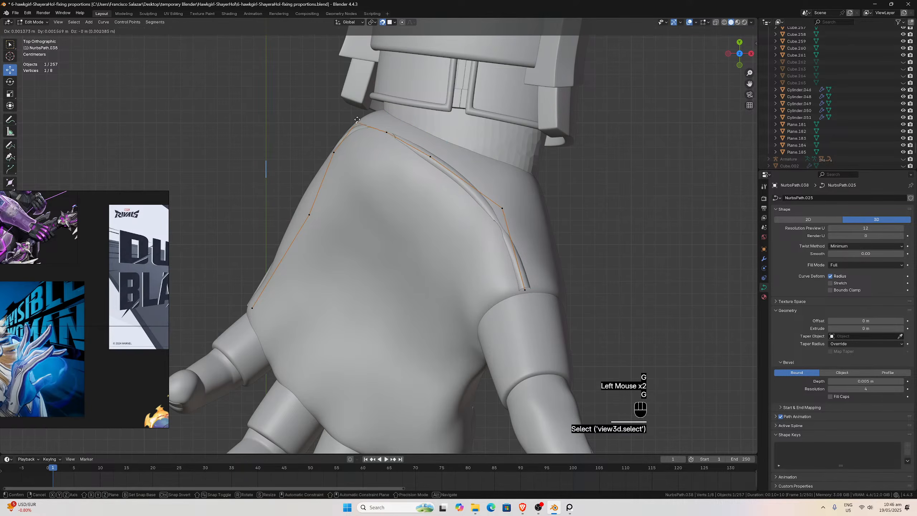
{"action": "left_click", "coordinate": [360, 120]}
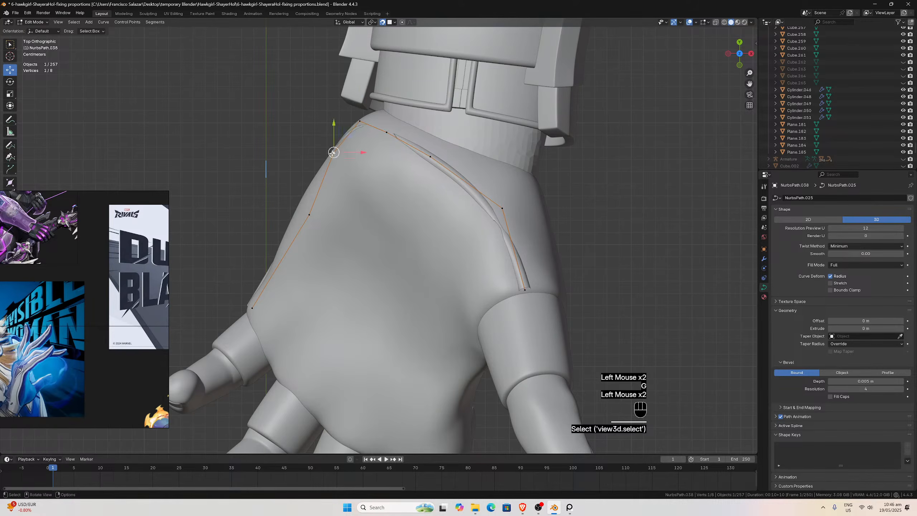
In the left view, move the path point at the little-finger side of the palm's heel toward the wrist and outer edge.
{"action": "middle_click_drag", "start_coordinate": [329, 155], "coordinate": [380, 123]}
{"action": "key", "text": "ctrl"}
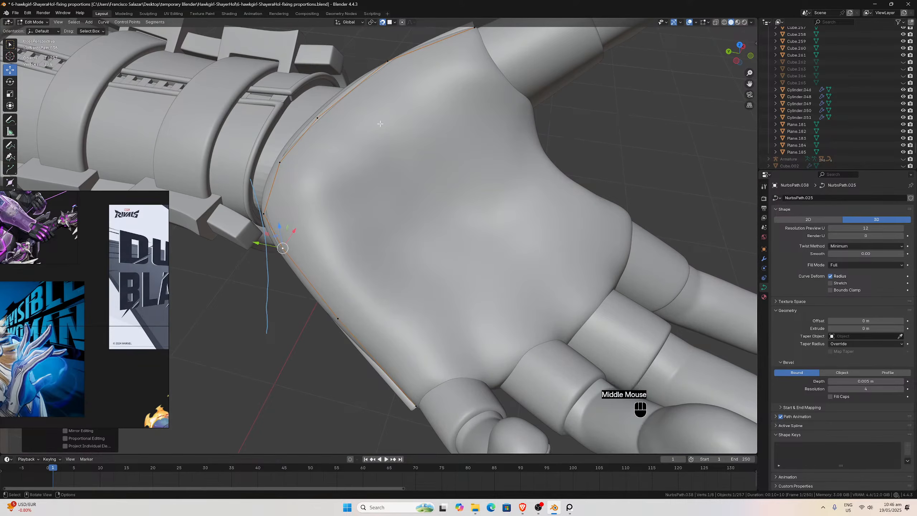
{"action": "key", "text": "KP_3"}
{"action": "key", "text": "ctrl+KP_3"}
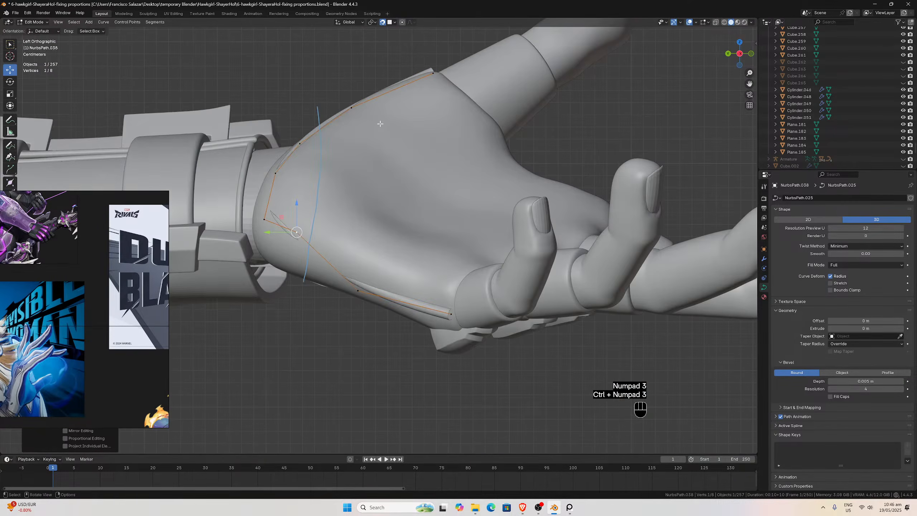
{"action": "left_click", "coordinate": [296, 233]}
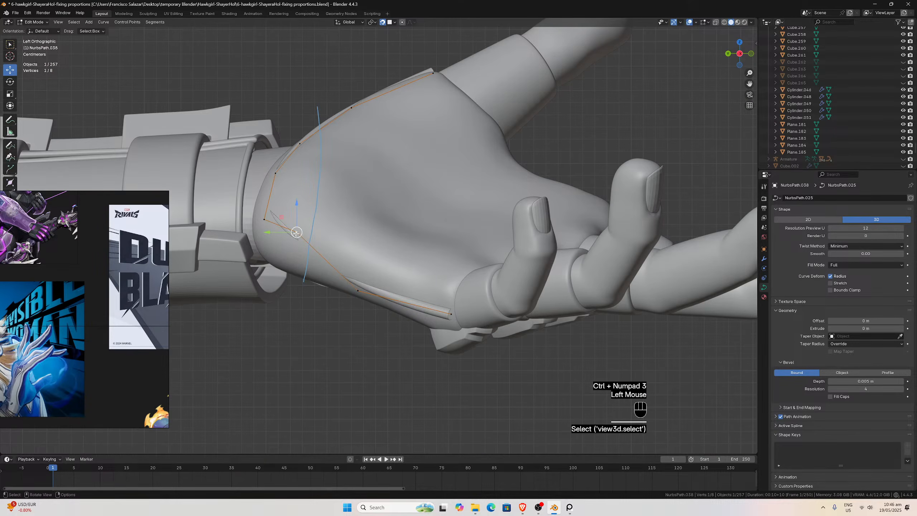
{"action": "key", "text": "g"}
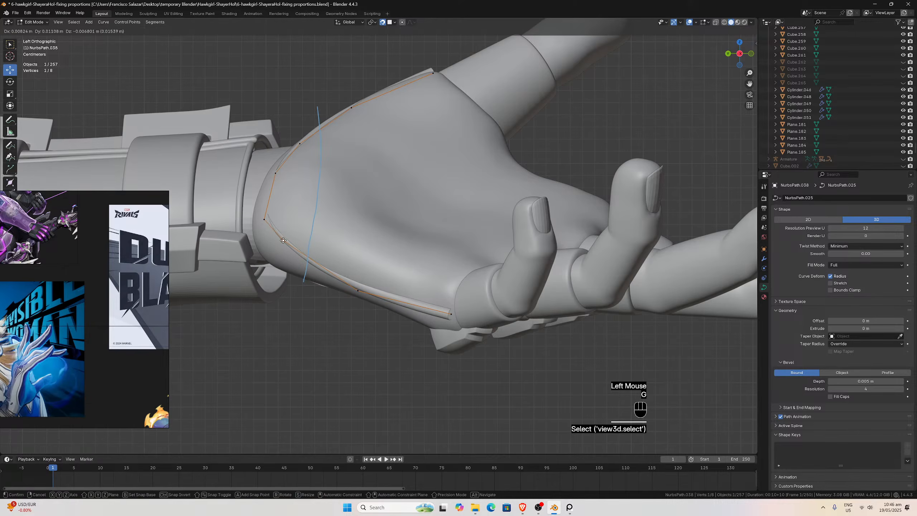
{"action": "left_click", "coordinate": [282, 240]}
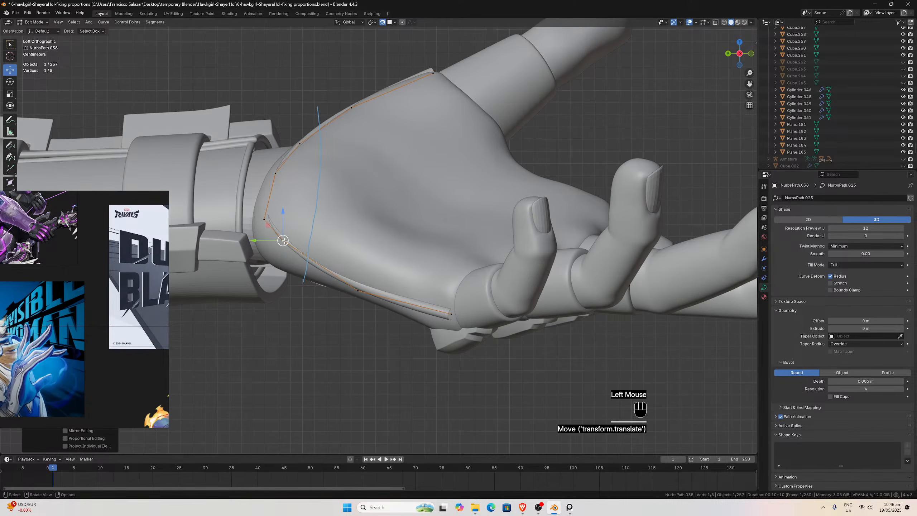
Shift the middle path point on the little-finger side slightly onto the palm and the wrist-most heel point toward the thumb.
{"action": "left_click", "coordinate": [357, 290]}
{"action": "key", "text": "g"}
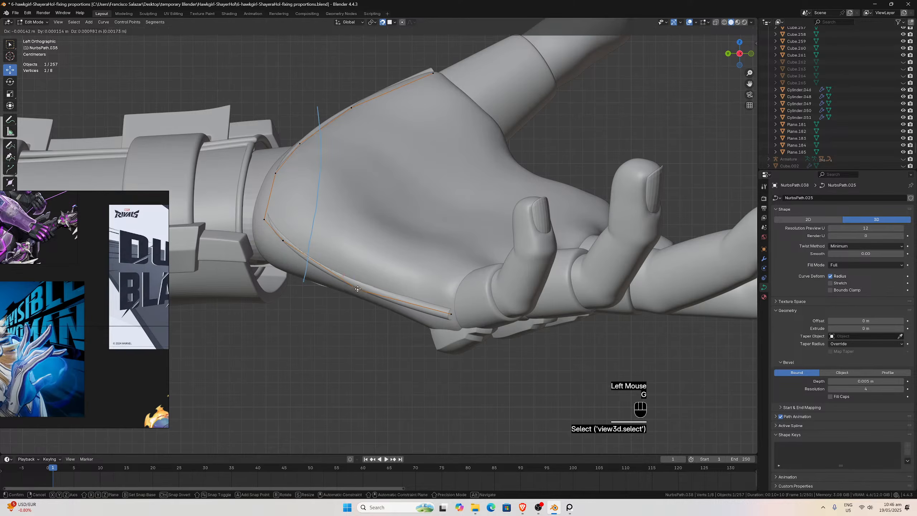
{"action": "left_click", "coordinate": [359, 285]}
{"action": "left_click", "coordinate": [266, 210]}
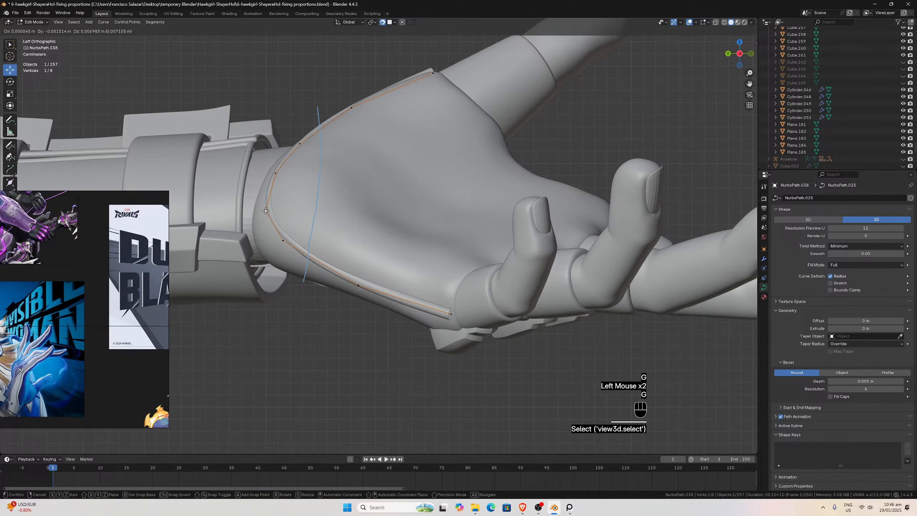
Nudge the lower heel point closer to the wrist and the two heel points above it slightly toward the thumb.
{"action": "scroll", "coordinate": [262, 218], "scroll_direction": "down", "scroll_amount": 8}
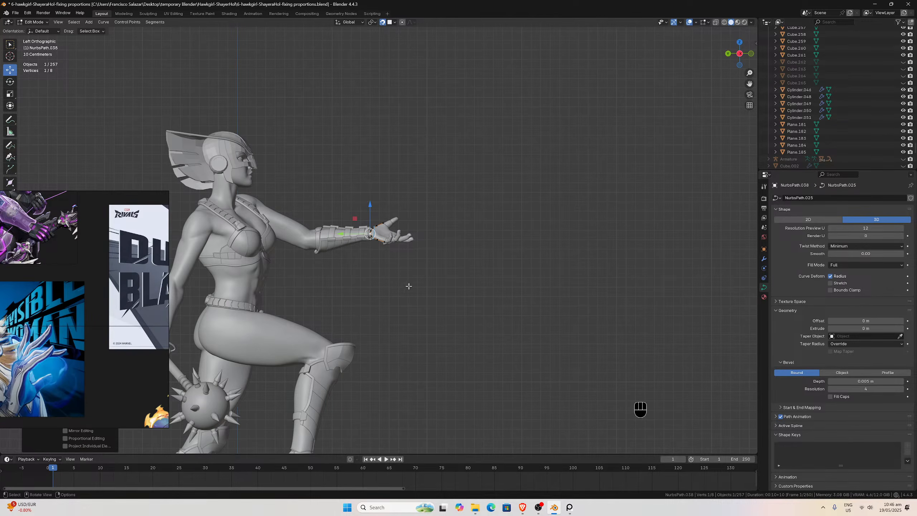
{"action": "scroll", "coordinate": [366, 267], "scroll_direction": "up", "scroll_amount": 6}
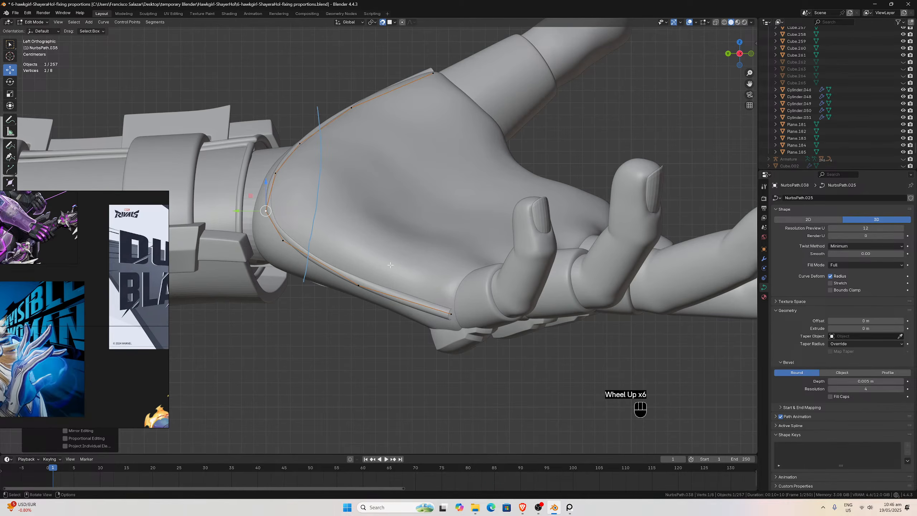
{"action": "scroll", "coordinate": [390, 265], "scroll_direction": "up", "scroll_amount": 1}
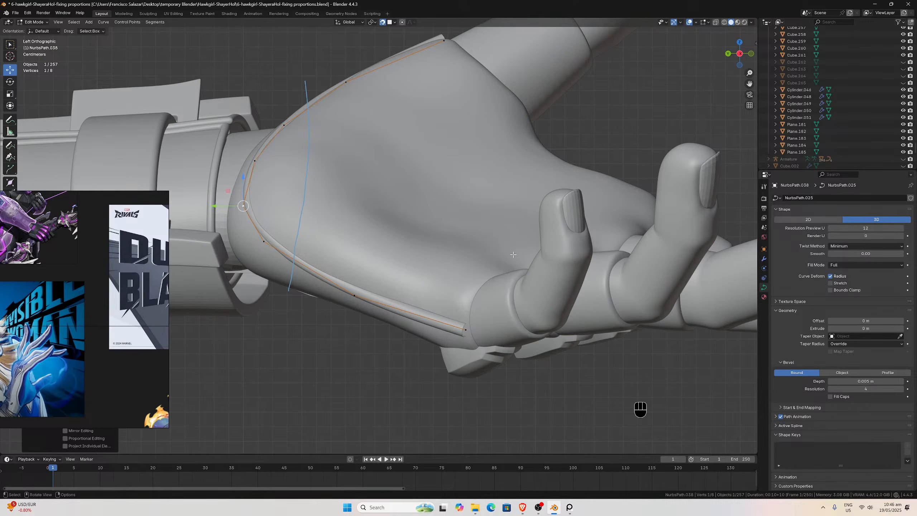
{"action": "left_click", "coordinate": [264, 240]}
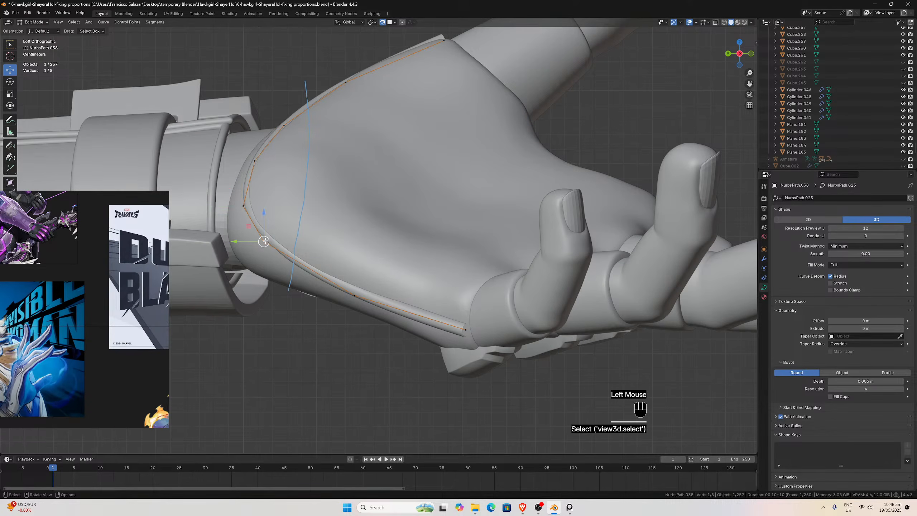
{"action": "key", "text": "g"}
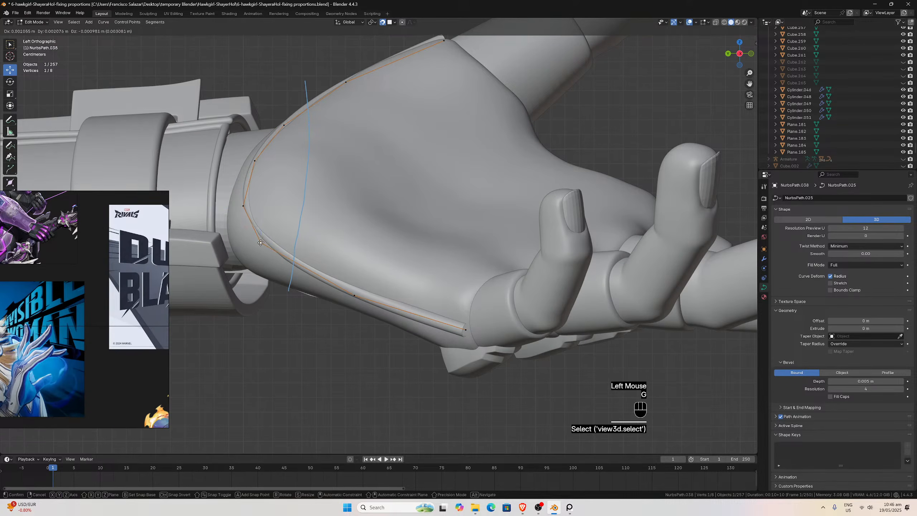
{"action": "left_click", "coordinate": [261, 242]}
{"action": "left_click", "coordinate": [244, 207]}
{"action": "left_click_drag", "start_coordinate": [243, 206], "coordinate": [244, 201]}
{"action": "left_click", "coordinate": [257, 159]}
{"action": "key", "text": "g"}
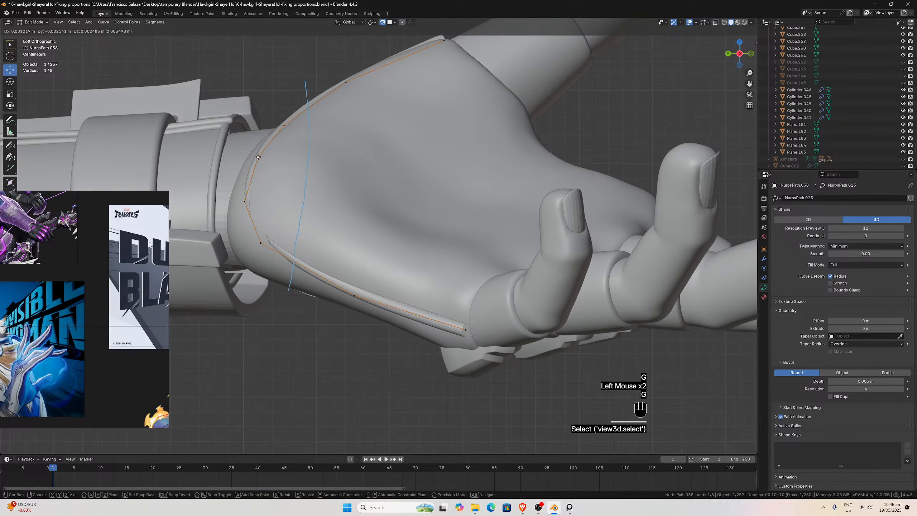
{"action": "left_click", "coordinate": [258, 156]}
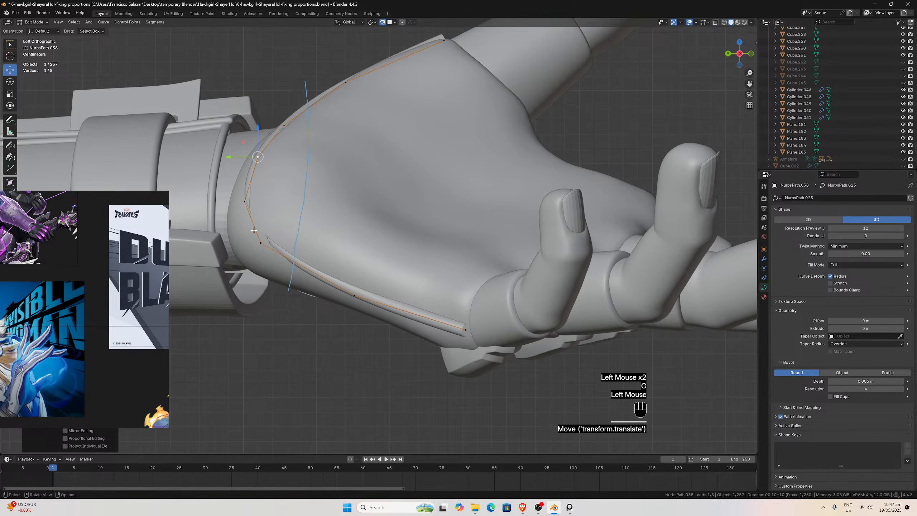
Nudge the lower heel point of the path slightly further toward the wrist.
{"action": "scroll", "coordinate": [353, 218], "scroll_direction": "down", "scroll_amount": 2}
{"action": "scroll", "coordinate": [329, 241], "scroll_direction": "up", "scroll_amount": 2}
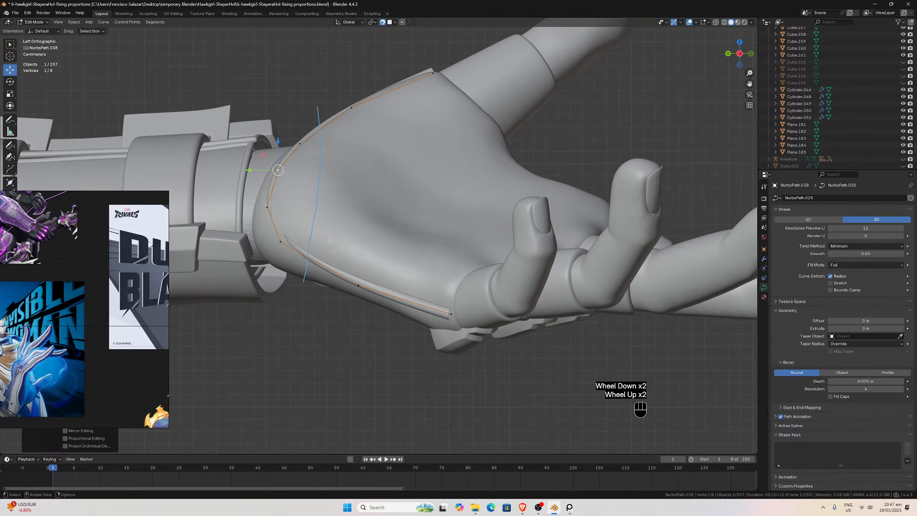
{"action": "left_click", "coordinate": [280, 241]}
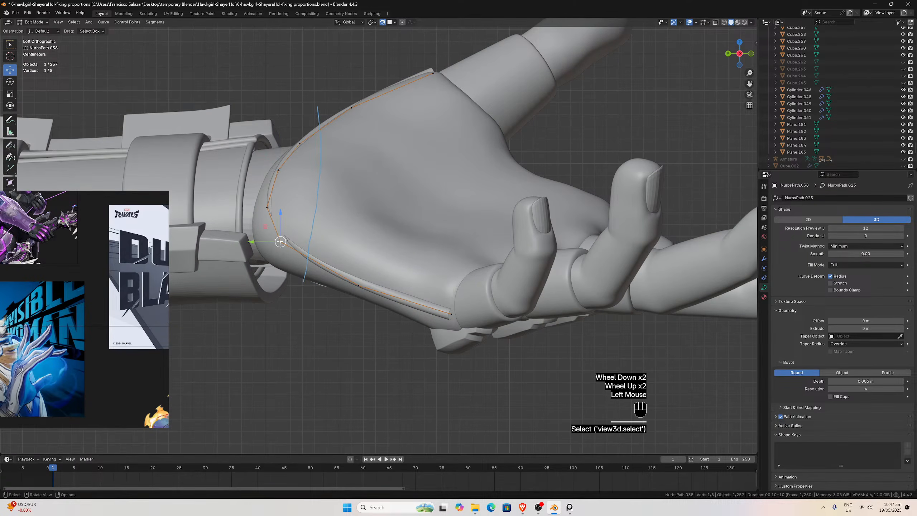
{"action": "key", "text": "g"}
{"action": "left_click", "coordinate": [279, 241]}
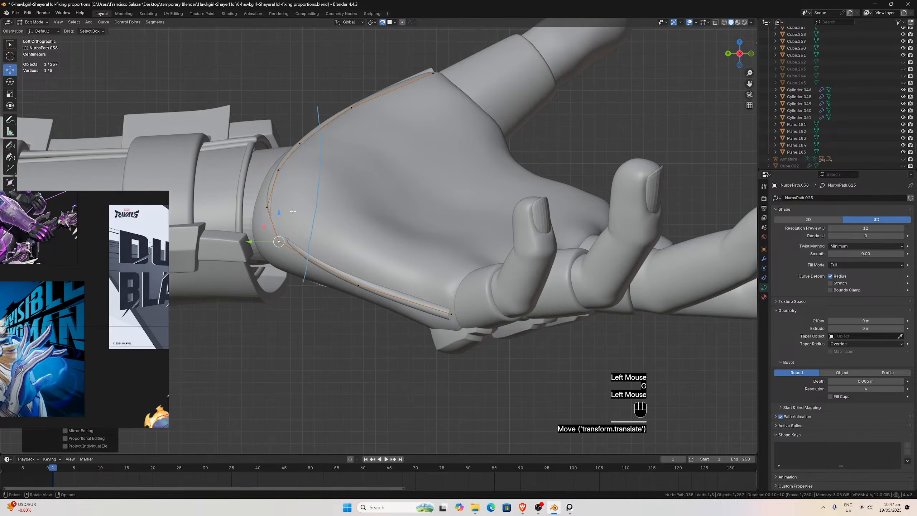
In the top view, move the path point nearest the thumb-side end along the palm edge toward the thumb.
{"action": "scroll", "coordinate": [293, 211], "scroll_direction": "up", "scroll_amount": 1}
{"action": "scroll", "coordinate": [296, 212], "scroll_direction": "down", "scroll_amount": 3}
{"action": "middle_click_drag", "start_coordinate": [336, 202], "coordinate": [336, 231]}
{"action": "scroll", "coordinate": [336, 232], "scroll_direction": "up", "scroll_amount": 1}
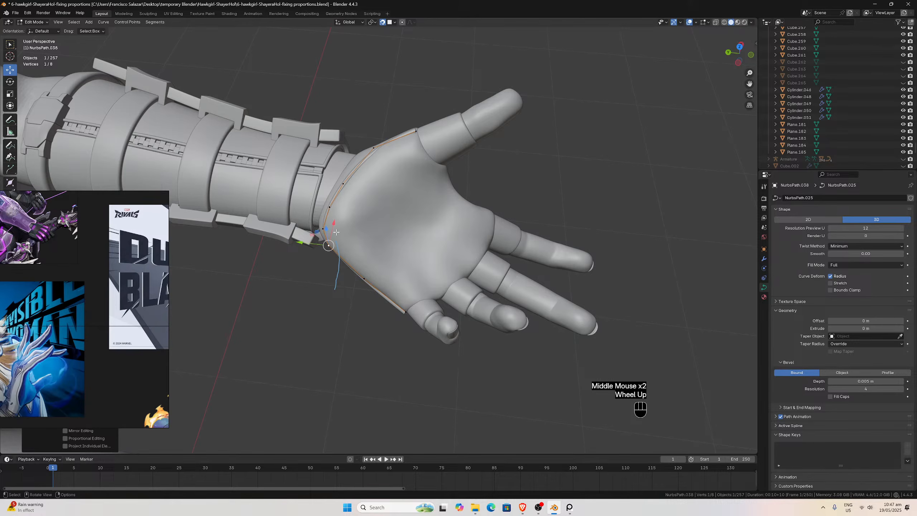
{"action": "key", "text": "KP_7"}
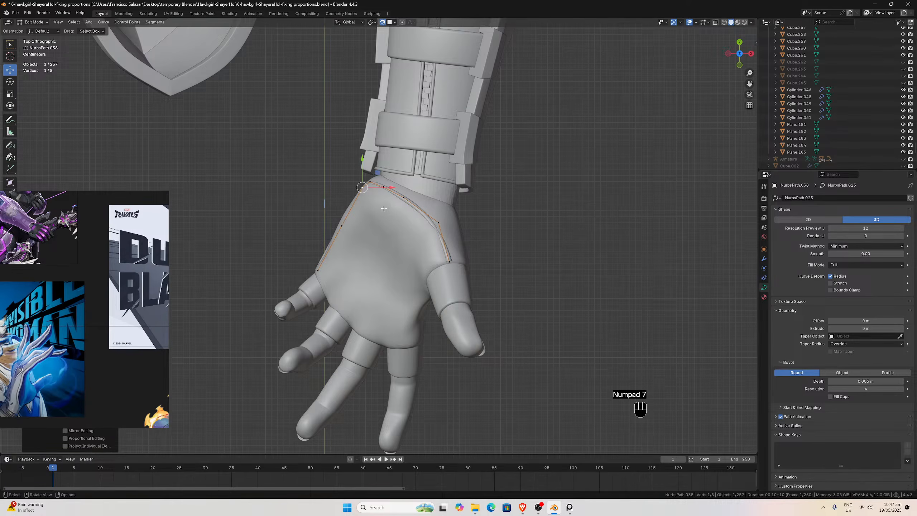
{"action": "scroll", "coordinate": [378, 234], "scroll_direction": "up", "scroll_amount": 4}
{"action": "left_click", "coordinate": [526, 201]}
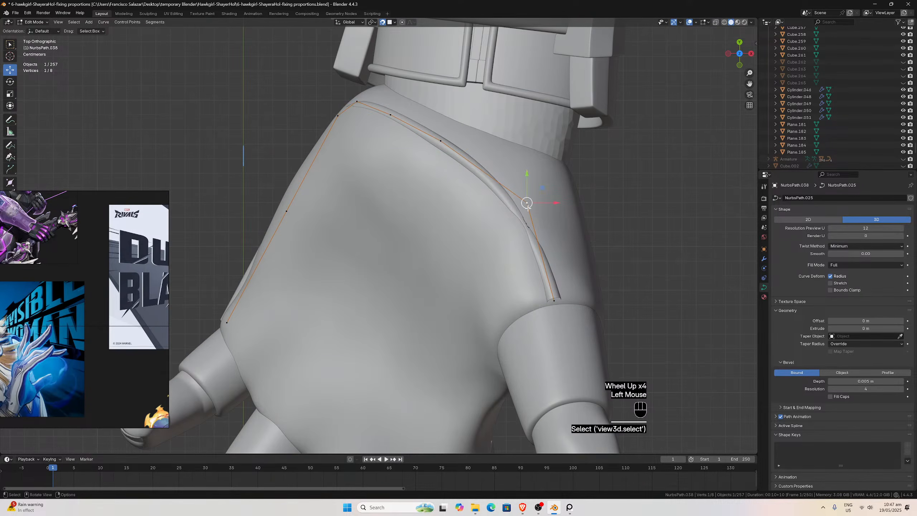
{"action": "key", "text": "g"}
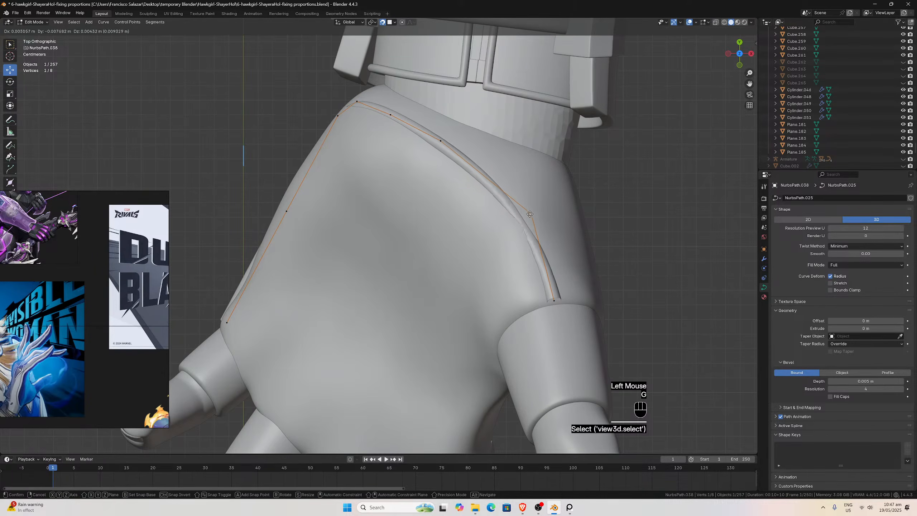
{"action": "left_click", "coordinate": [529, 219]}
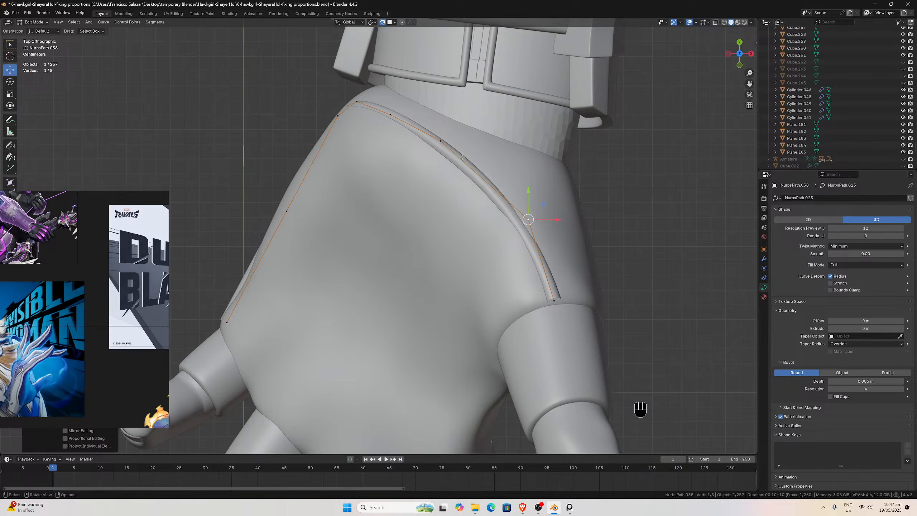
Subdivide the thumb-side path segment between the moved point and its wrist-side neighbour with one cut.
{"action": "left_click", "coordinate": [441, 141]}
{"action": "left_click", "coordinate": [528, 219]}
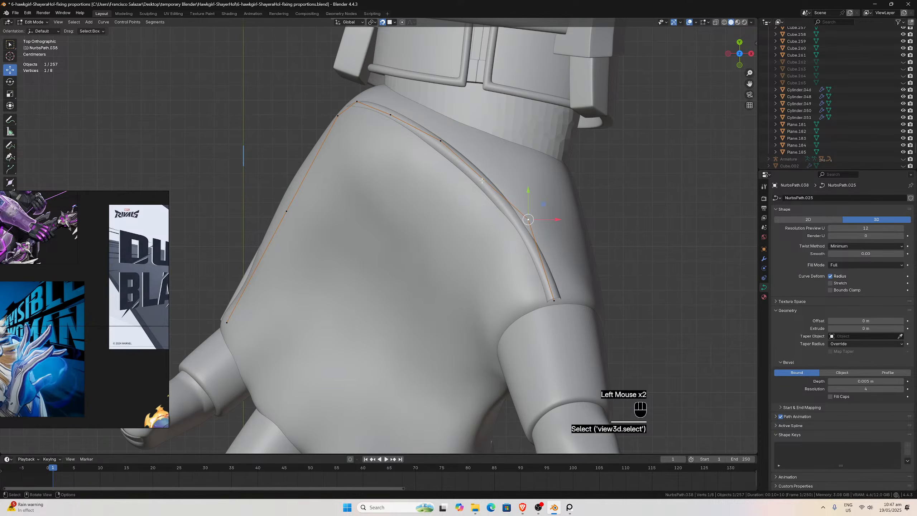
{"action": "left_click", "coordinate": [441, 141], "text": "shift"}
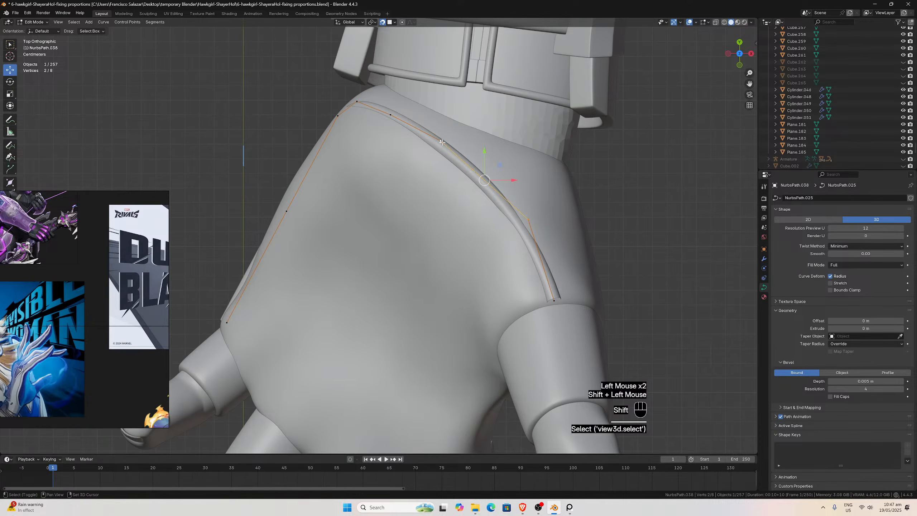
{"action": "right_click", "coordinate": [487, 181]}
{"action": "left_click", "coordinate": [467, 183]}
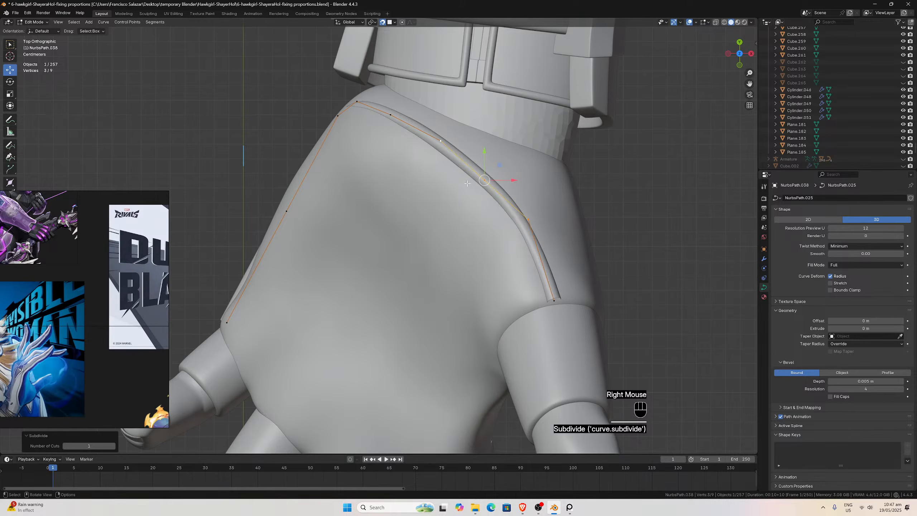
Move the new subdivided point, its thumb-side neighbour and the path's end point outward to the hand's thumb-side edge.
{"action": "left_click", "coordinate": [484, 181]}
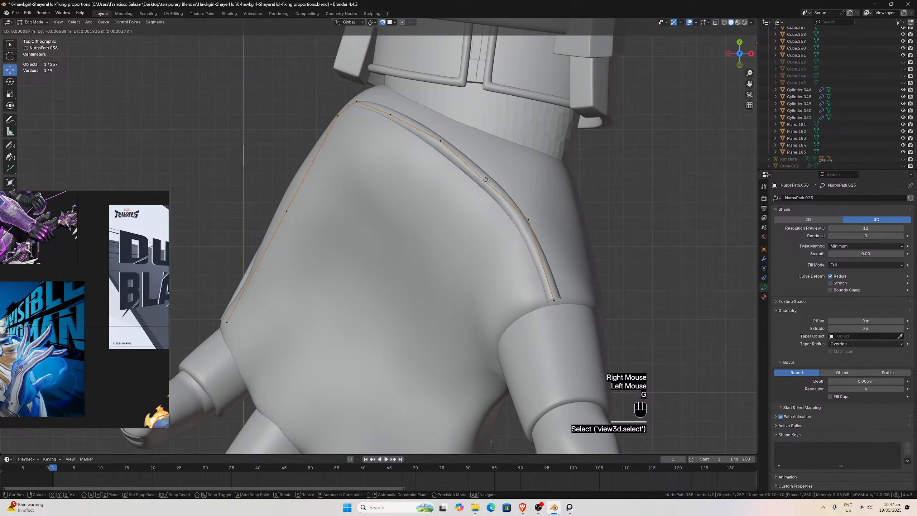
{"action": "key", "text": "g"}
{"action": "left_click", "coordinate": [527, 211]}
{"action": "left_click", "coordinate": [529, 219]}
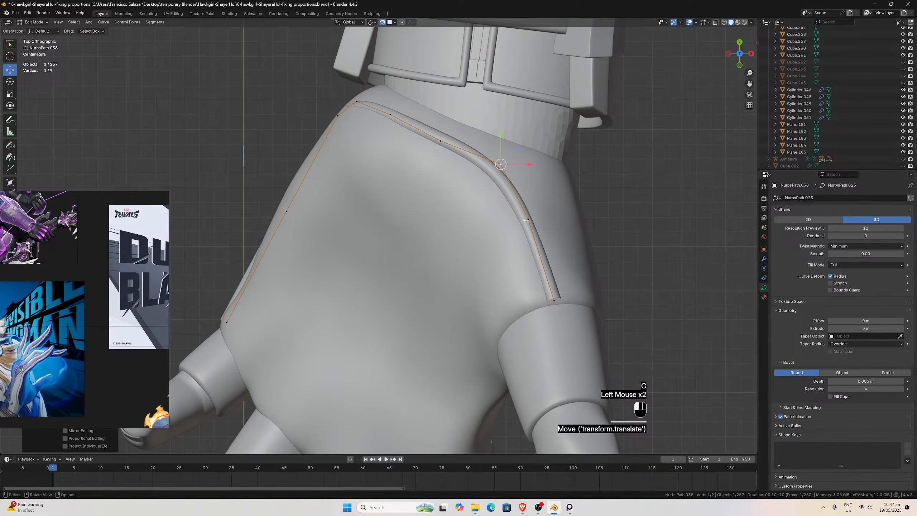
{"action": "key", "text": "g"}
{"action": "left_click", "coordinate": [538, 218]}
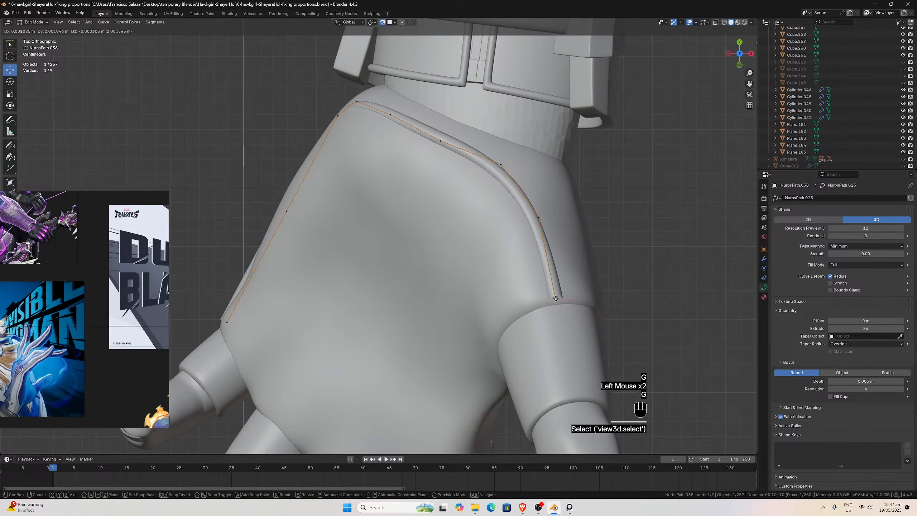
In the left view, nudge the path's lower heel point slightly toward the wrist.
{"action": "scroll", "coordinate": [563, 293], "scroll_direction": "down", "scroll_amount": 2}
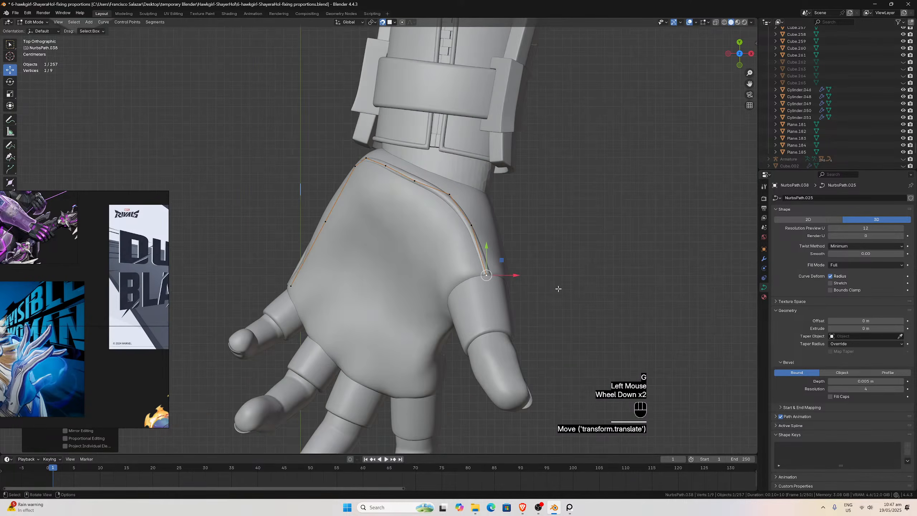
{"action": "scroll", "coordinate": [556, 288], "scroll_direction": "up", "scroll_amount": 3}
{"action": "scroll", "coordinate": [556, 288], "scroll_direction": "down", "scroll_amount": 2}
{"action": "middle_click_drag", "start_coordinate": [556, 287], "coordinate": [486, 136]}
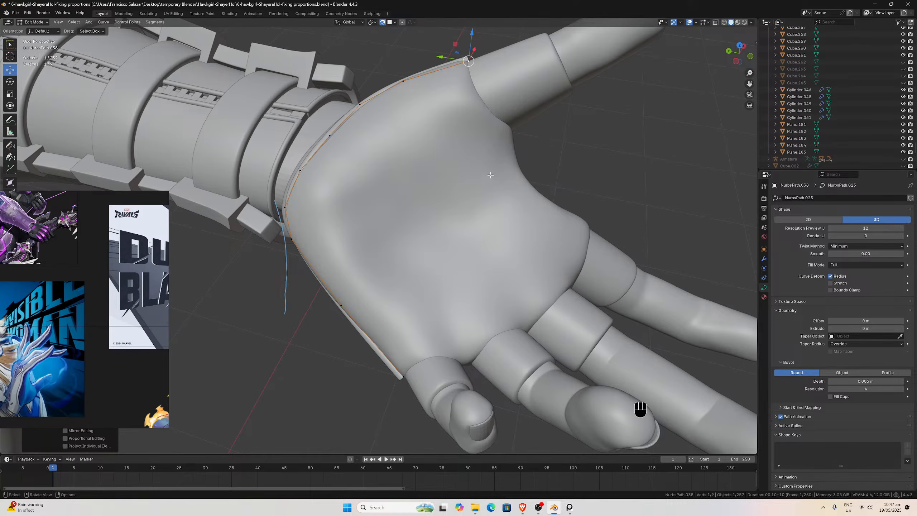
{"action": "middle_click_drag", "start_coordinate": [490, 175], "coordinate": [523, 145]}
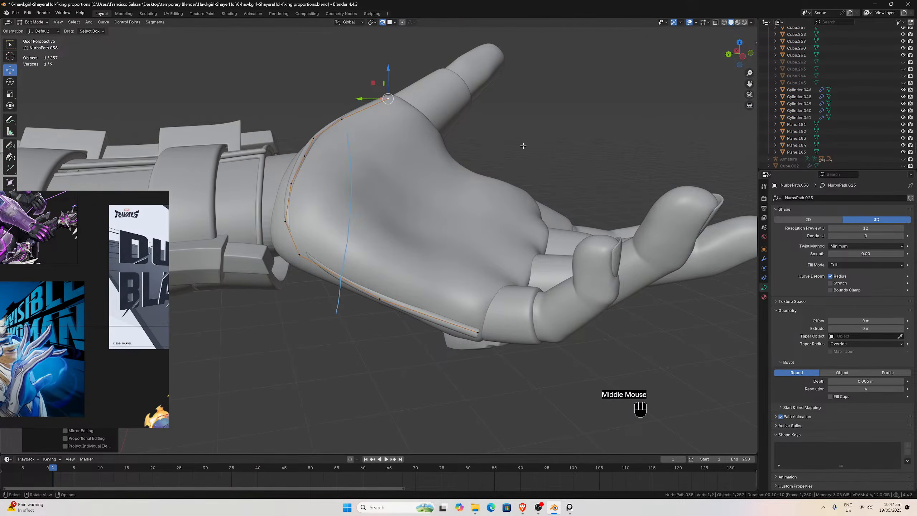
{"action": "key", "text": "ctrl+KP_3"}
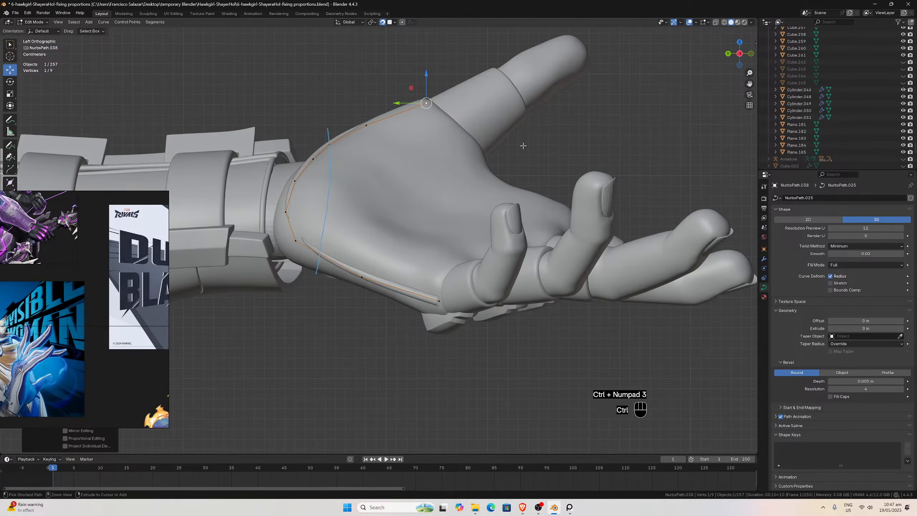
{"action": "scroll", "coordinate": [347, 225], "scroll_direction": "up", "scroll_amount": 3}
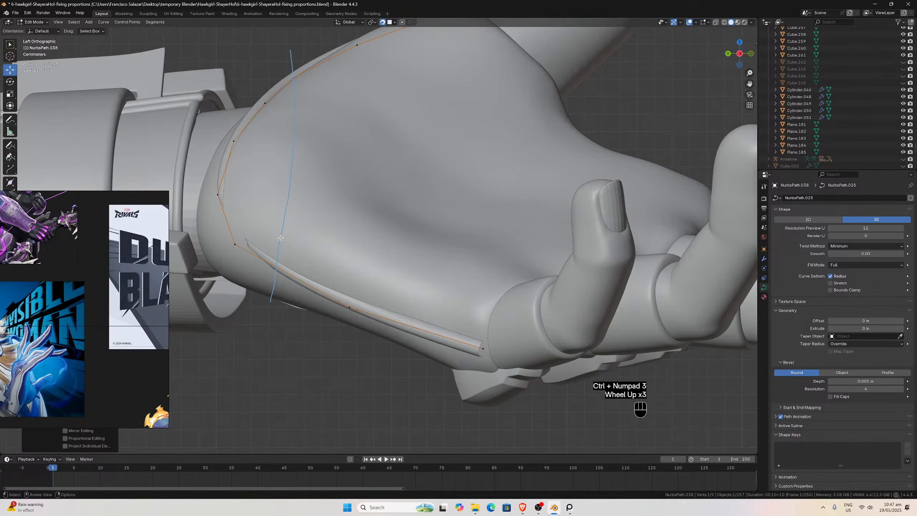
{"action": "left_click", "coordinate": [237, 244]}
{"action": "key", "text": "g"}
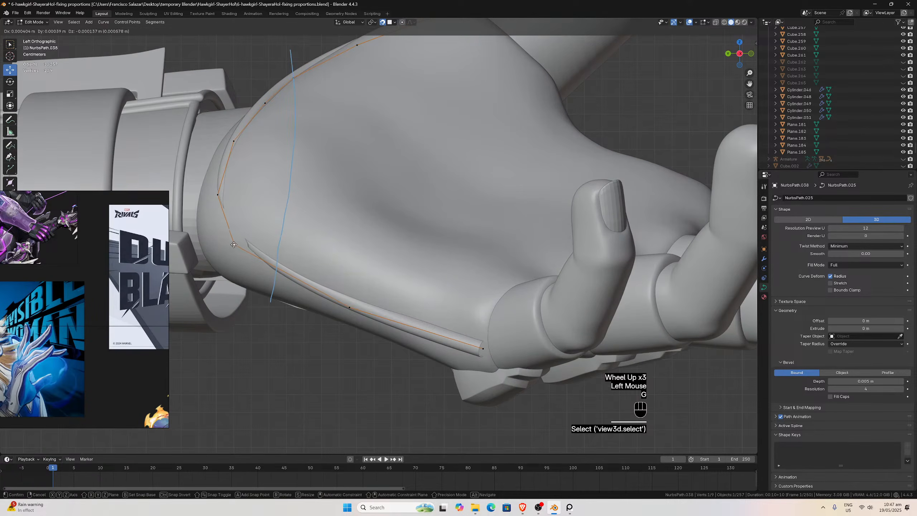
{"action": "left_click", "coordinate": [230, 245]}
Subdivide the path segment between the lower heel point and its thumb-side neighbour with one cut.
{"action": "left_click", "coordinate": [216, 195]}
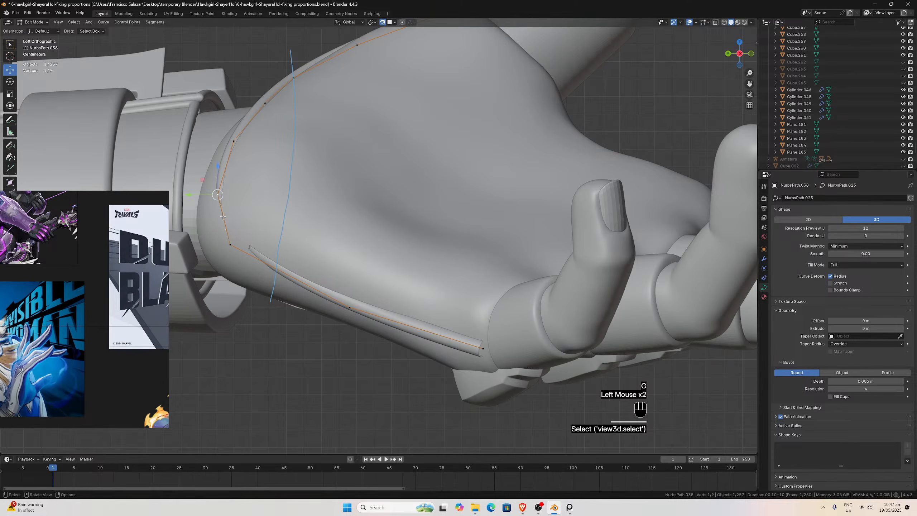
{"action": "left_click", "coordinate": [229, 246]}
{"action": "left_click", "coordinate": [218, 195], "text": "shift"}
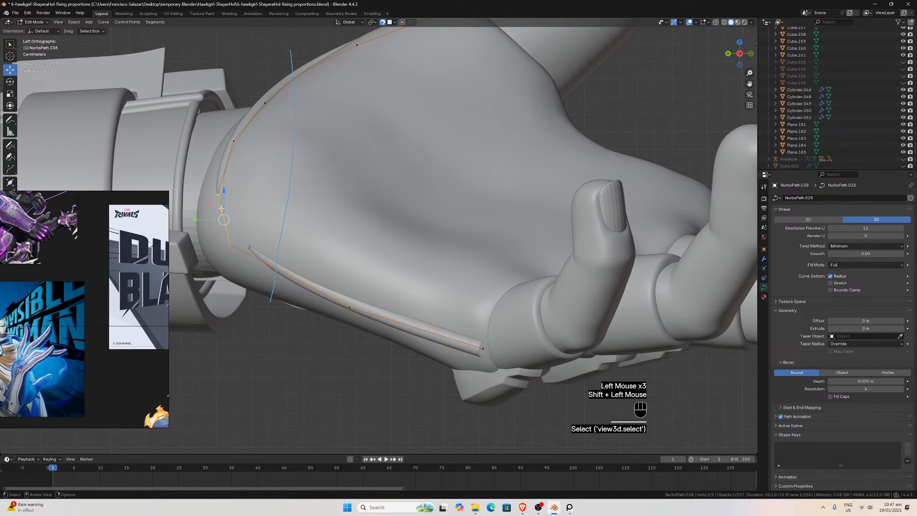
{"action": "right_click", "coordinate": [221, 211]}
{"action": "left_click", "coordinate": [222, 210]}
Nudge the new subdivided point toward the wrist and move its upper neighbour along the heel toward the thumb side.
{"action": "left_click", "coordinate": [224, 219]}
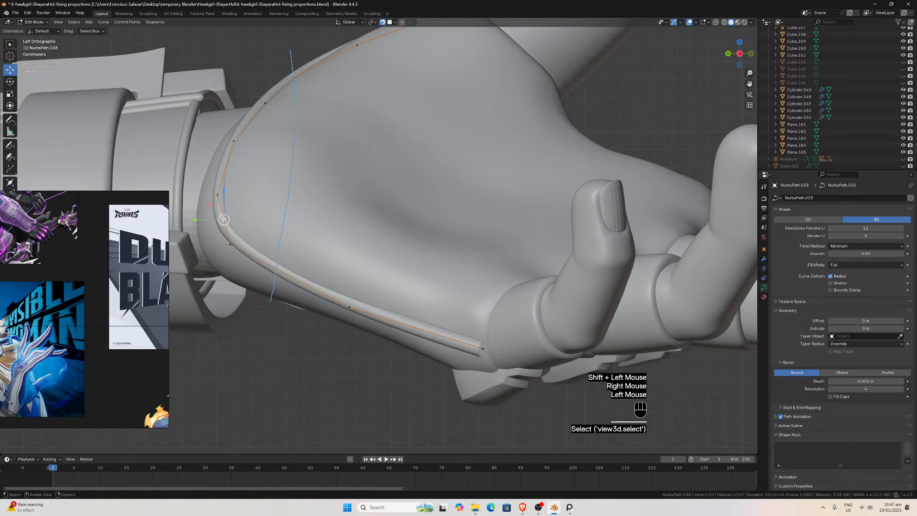
{"action": "key", "text": "g"}
{"action": "left_click", "coordinate": [222, 219]}
{"action": "left_click", "coordinate": [218, 194]}
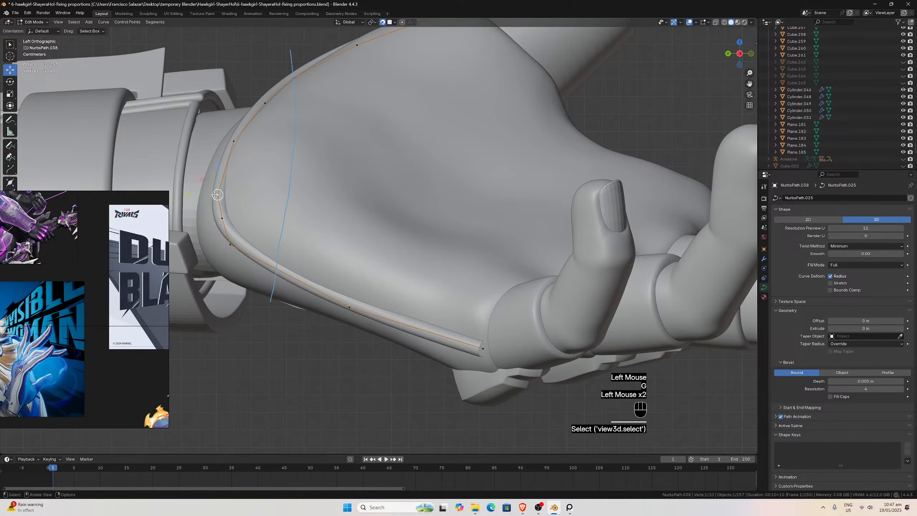
{"action": "key", "text": "g"}
{"action": "left_click", "coordinate": [218, 172]}
Move the lower heel point, the mid-edge point and the little-finger end point down toward the palm's outer edge.
{"action": "left_click", "coordinate": [231, 244]}
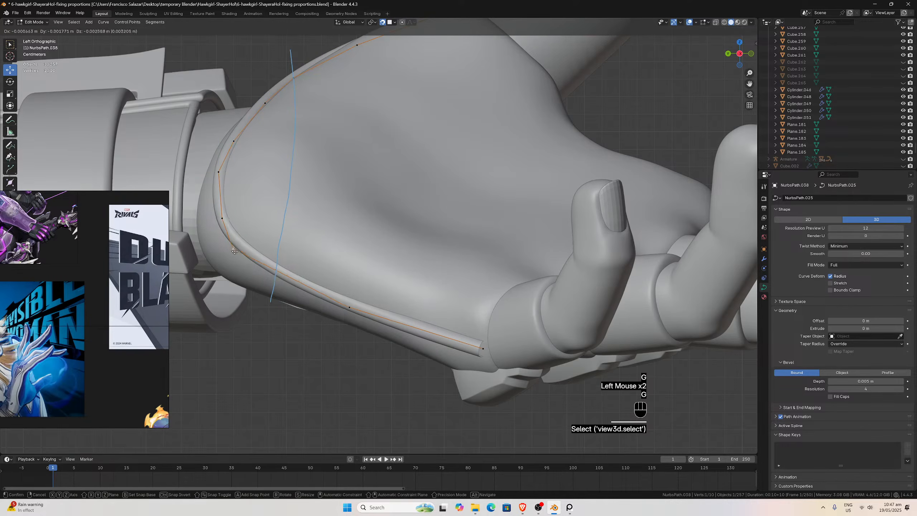
{"action": "key", "text": "g"}
{"action": "left_click", "coordinate": [284, 272]}
{"action": "left_click", "coordinate": [342, 307]}
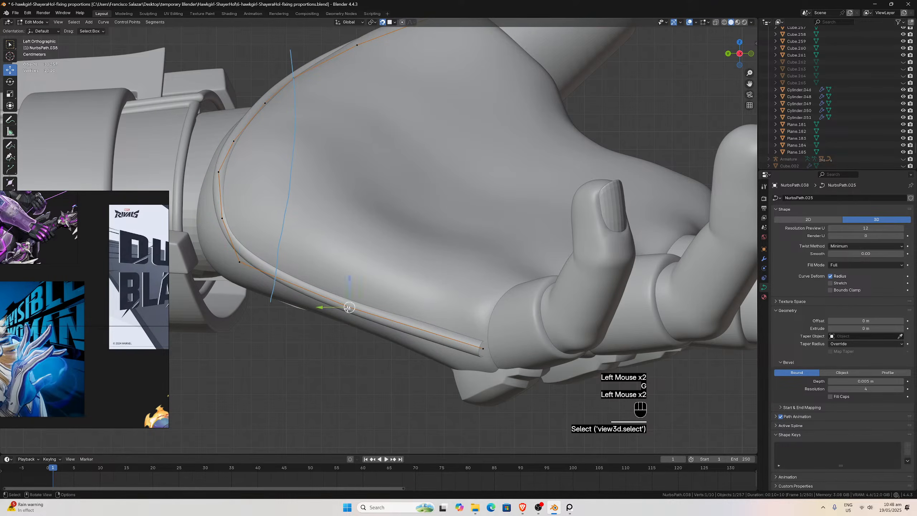
{"action": "key", "text": "g"}
{"action": "left_click", "coordinate": [342, 313]}
{"action": "left_click", "coordinate": [483, 349]}
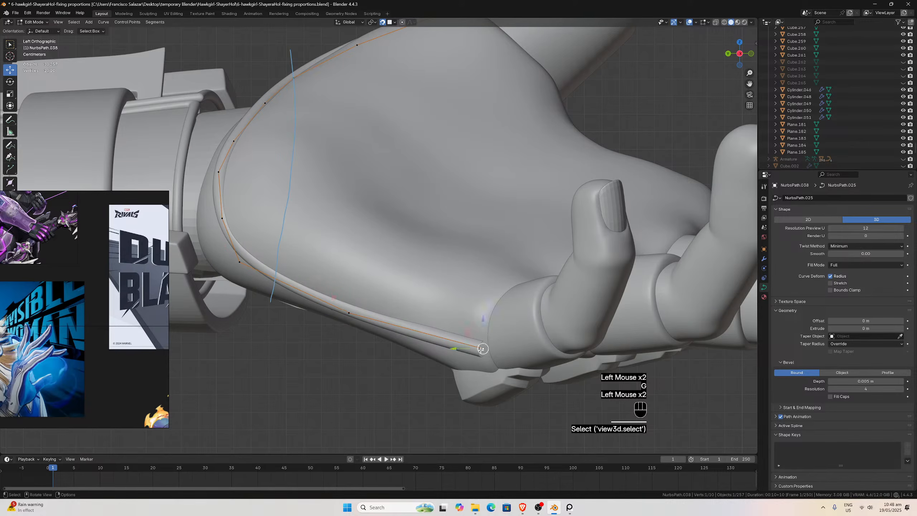
{"action": "key", "text": "g"}
{"action": "left_click", "coordinate": [485, 352]}
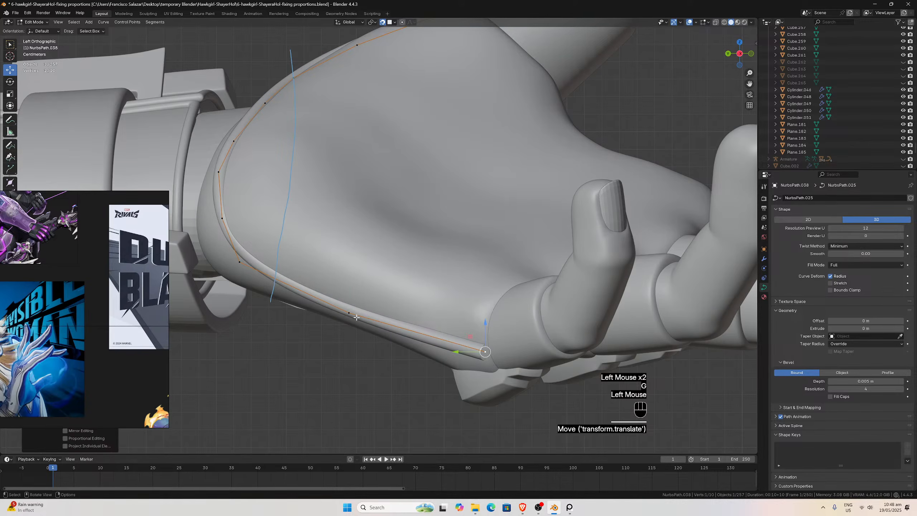
Examine how the bevelled path follows the palm's heel and little-finger edge.
{"action": "scroll", "coordinate": [308, 265], "scroll_direction": "down", "scroll_amount": 2}
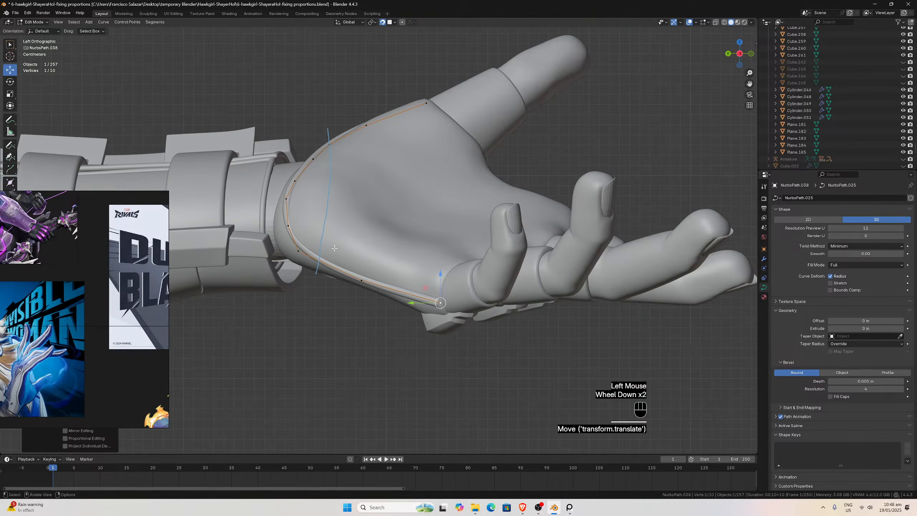
{"action": "scroll", "coordinate": [333, 260], "scroll_direction": "up", "scroll_amount": 4}
{"action": "scroll", "coordinate": [315, 283], "scroll_direction": "down", "scroll_amount": 1}
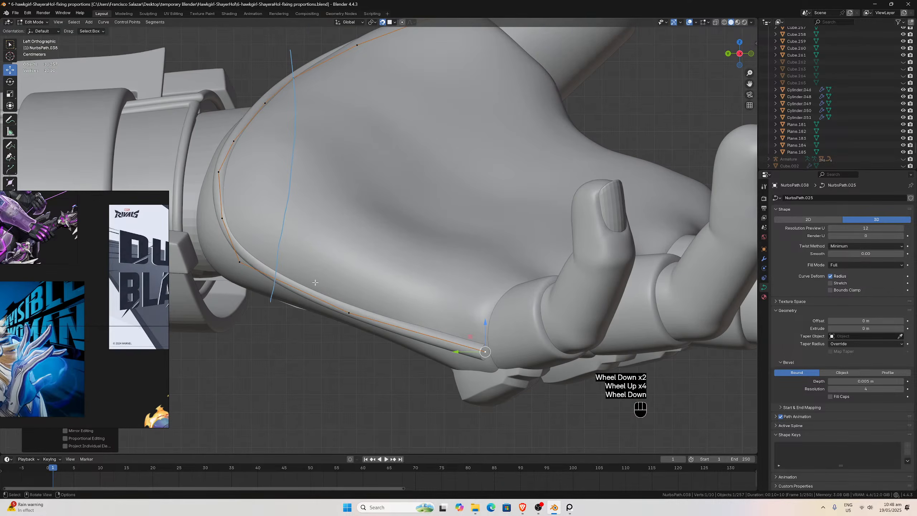
{"action": "scroll", "coordinate": [511, 231], "scroll_direction": "down", "scroll_amount": 1}
{"action": "scroll", "coordinate": [554, 184], "scroll_direction": "up", "scroll_amount": 1}
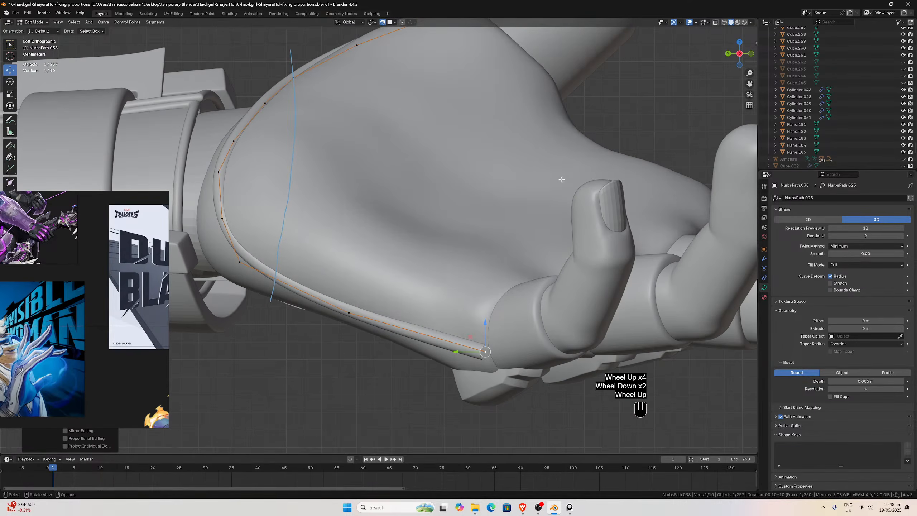
{"action": "left_click_drag", "start_coordinate": [748, 83], "coordinate": [818, 104]}
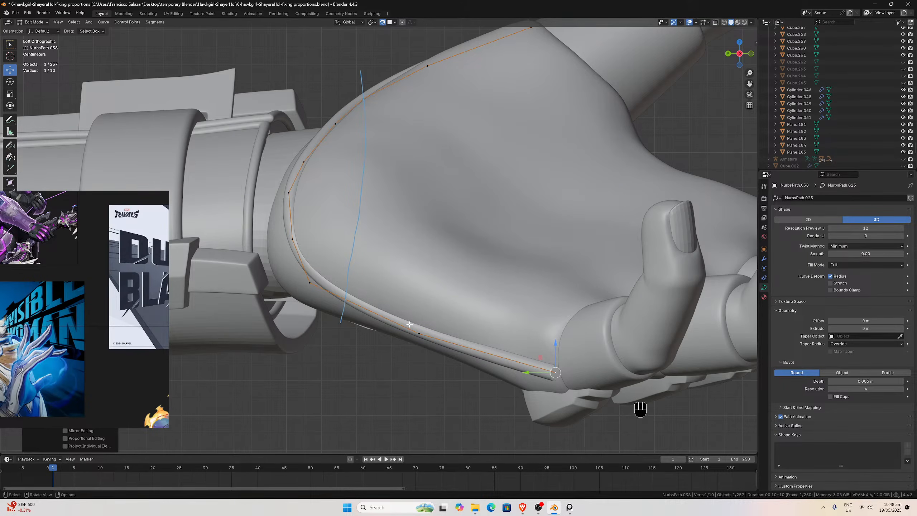
{"action": "scroll", "coordinate": [409, 324], "scroll_direction": "down", "scroll_amount": 1}
{"action": "scroll", "coordinate": [410, 323], "scroll_direction": "up", "scroll_amount": 2}
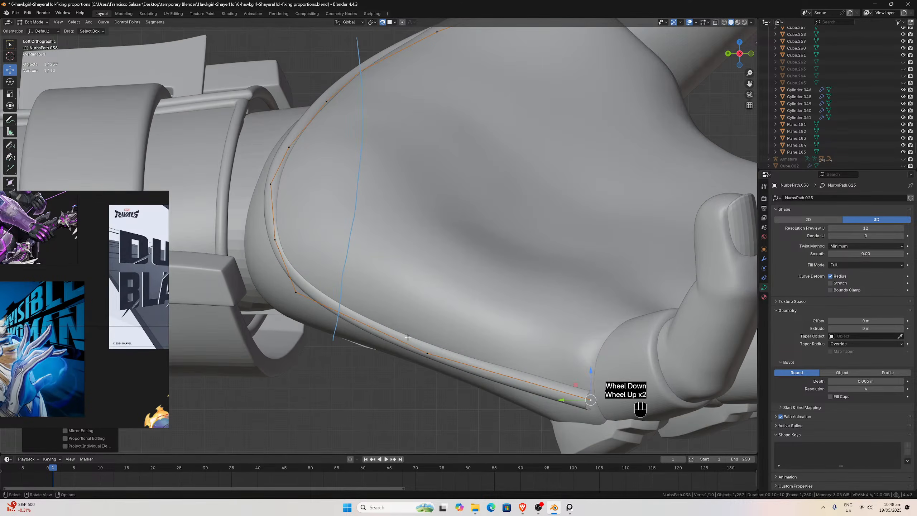
Subdivide the path segment between the lower heel point and the mid-edge point on the little-finger side with one cut.
{"action": "left_click", "coordinate": [429, 354]}
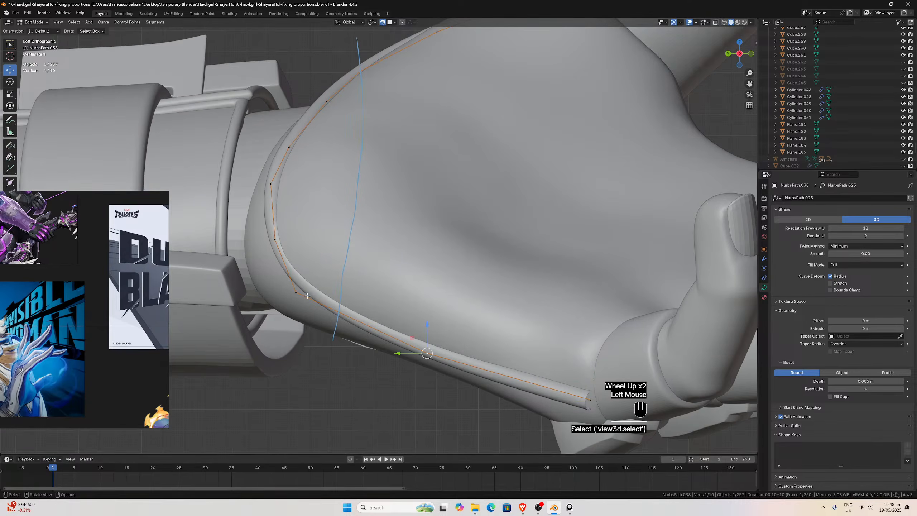
{"action": "left_click", "coordinate": [297, 293]}
{"action": "left_click", "coordinate": [427, 355]}
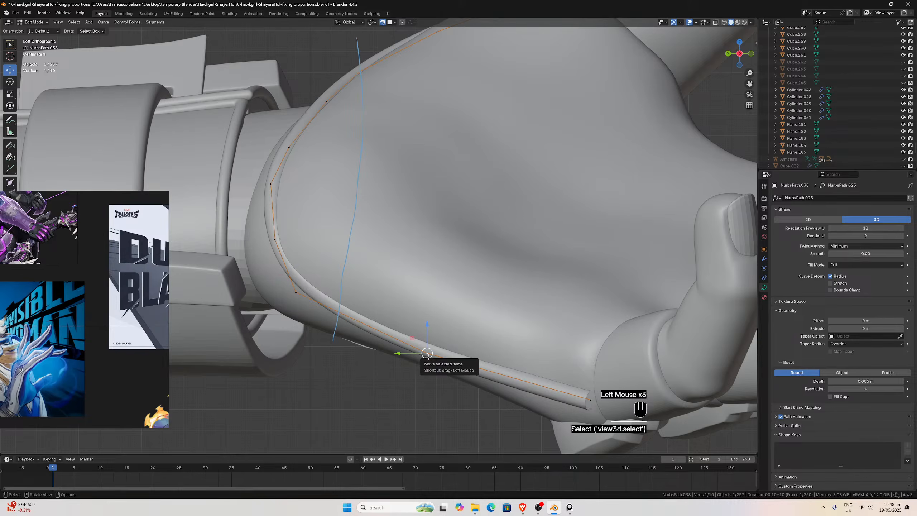
{"action": "left_click", "coordinate": [295, 291]}
{"action": "left_click", "coordinate": [296, 291]}
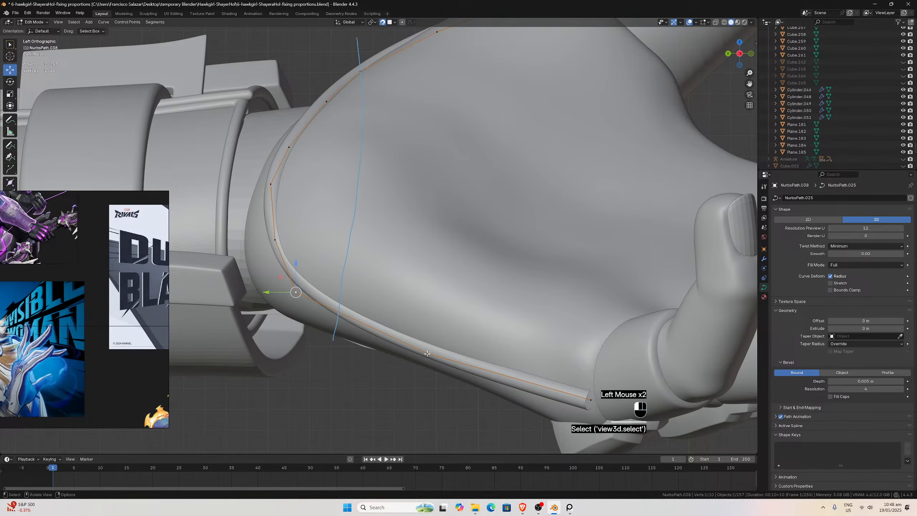
{"action": "left_click", "coordinate": [298, 293], "text": "shift"}
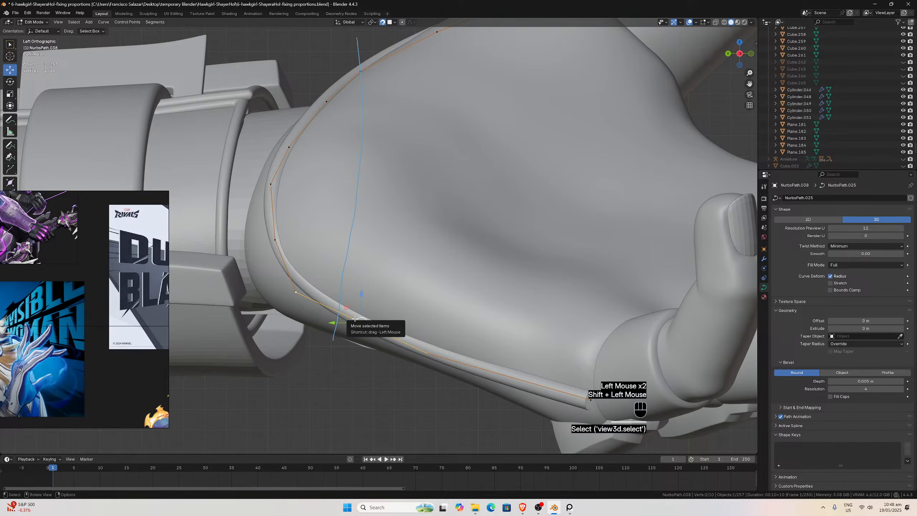
{"action": "right_click", "coordinate": [354, 318]}
{"action": "left_click", "coordinate": [352, 318]}
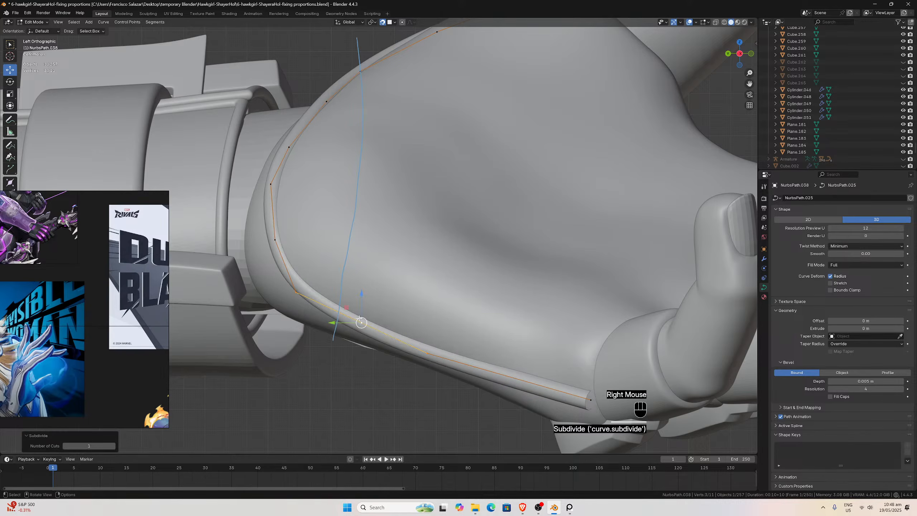
Shift the newly subdivided point and the lower heel point along the palm edge toward the wrist.
{"action": "key", "text": "g"}
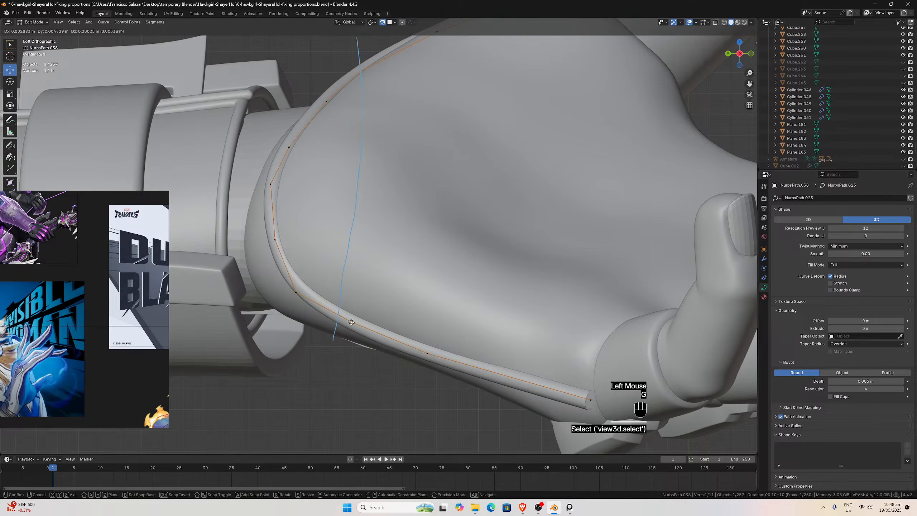
{"action": "left_click", "coordinate": [349, 321]}
{"action": "left_click", "coordinate": [295, 291]}
{"action": "key", "text": "g"}
{"action": "left_click", "coordinate": [285, 287]}
Move the path point just above the lower heel point slightly up and outward toward the wrist.
{"action": "left_click", "coordinate": [275, 240]}
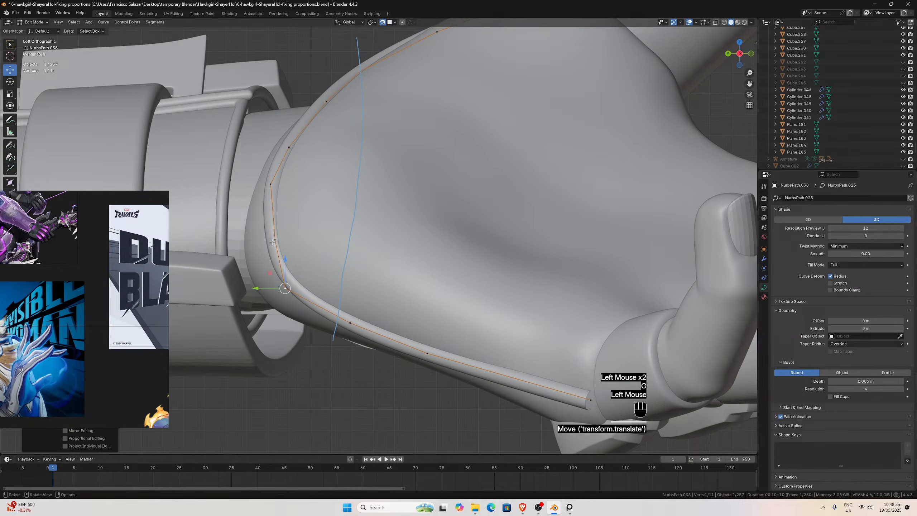
{"action": "key", "text": "g"}
{"action": "left_click", "coordinate": [269, 231]}
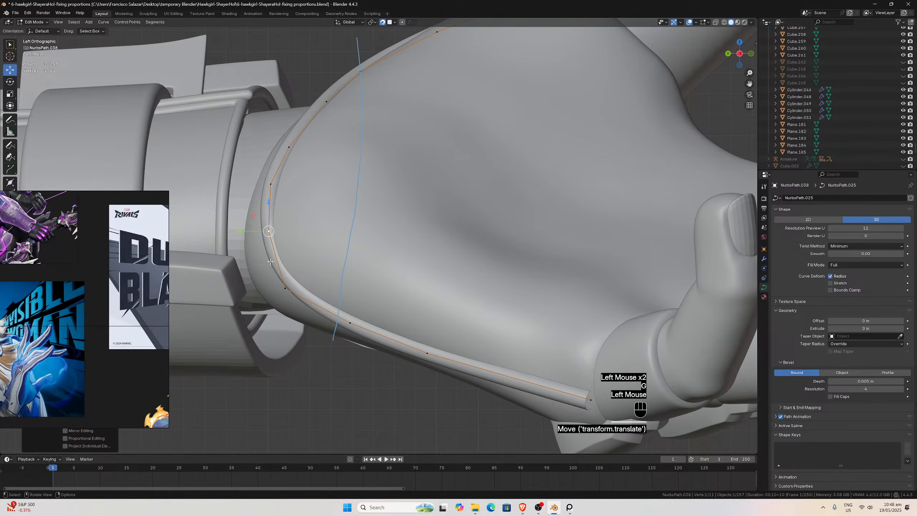
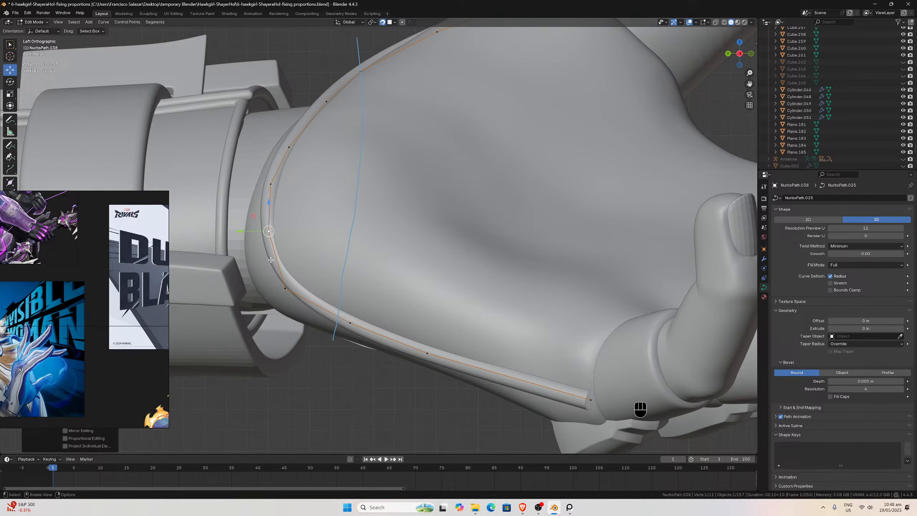
{"action": "key", "text": "g"}
{"action": "left_click", "coordinate": [267, 228]}
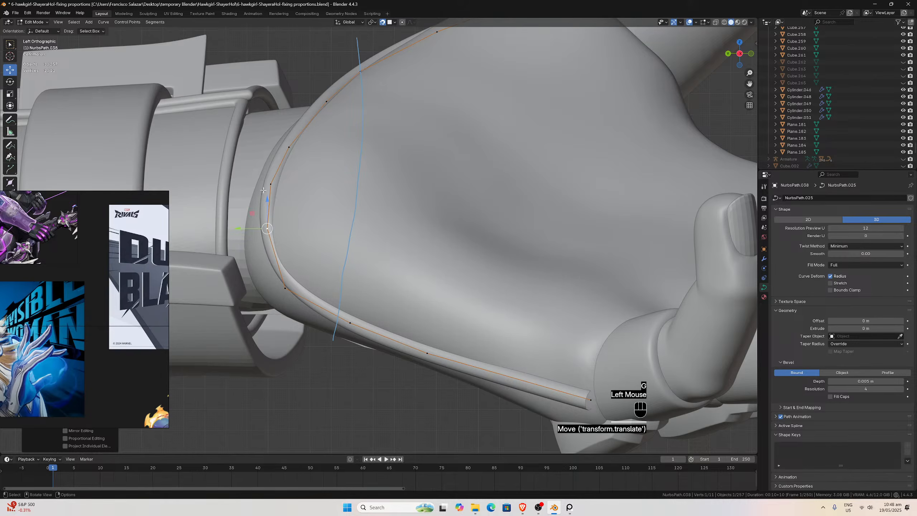
Nudge the next two path points along the wrist edge slightly toward the thumb side.
{"action": "left_click", "coordinate": [271, 184]}
{"action": "key", "text": "g"}
{"action": "left_click", "coordinate": [270, 182]}
{"action": "left_click", "coordinate": [287, 147]}
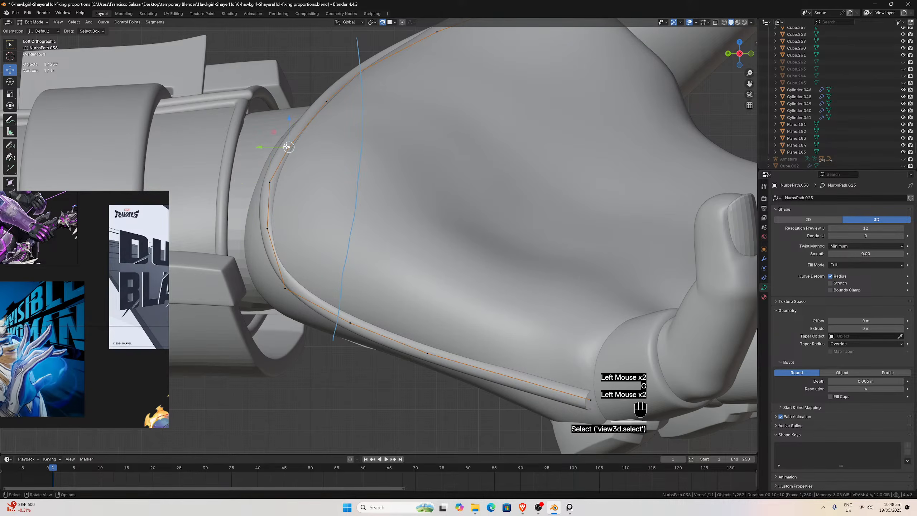
{"action": "key", "text": "g"}
{"action": "left_click", "coordinate": [307, 110]}
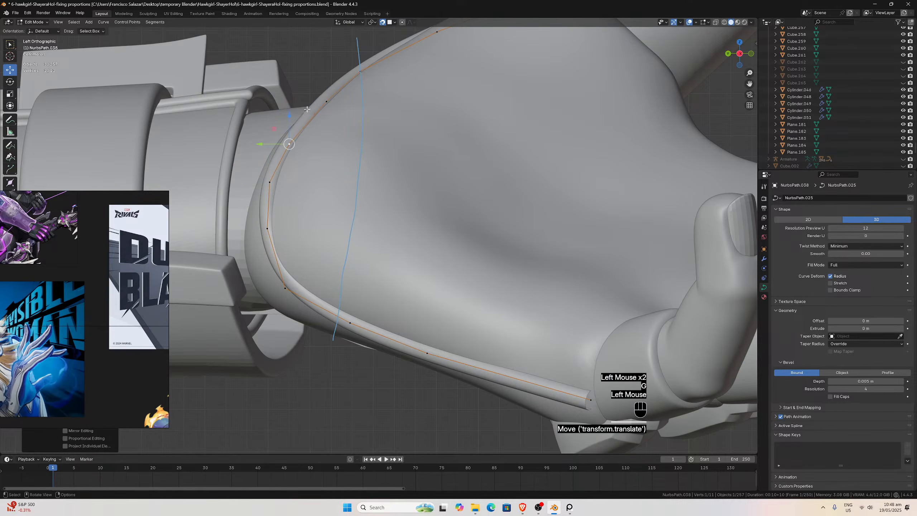
Move the little-finger end point and mid-edge point outward, and shift the subdivided point between mid-edge and heel toward the wrist.
{"action": "left_click", "coordinate": [594, 404]}
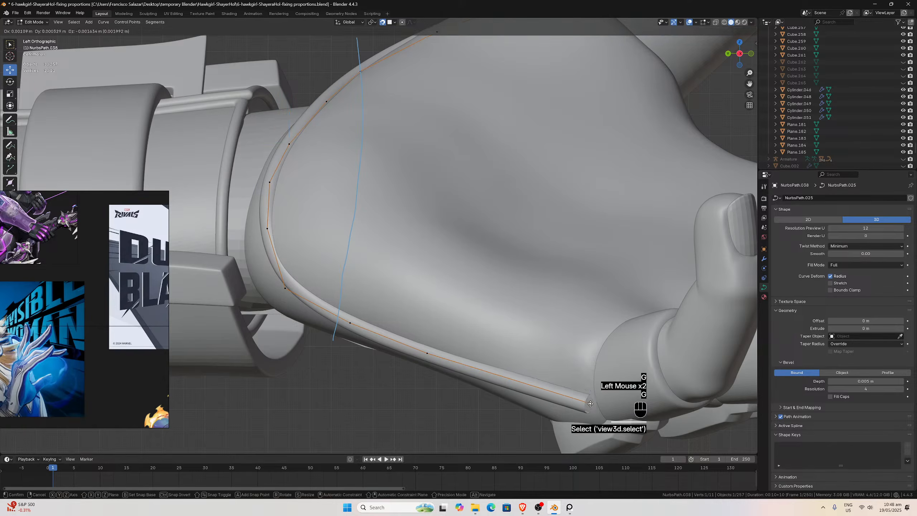
{"action": "left_click", "coordinate": [427, 354]}
{"action": "key", "text": "g"}
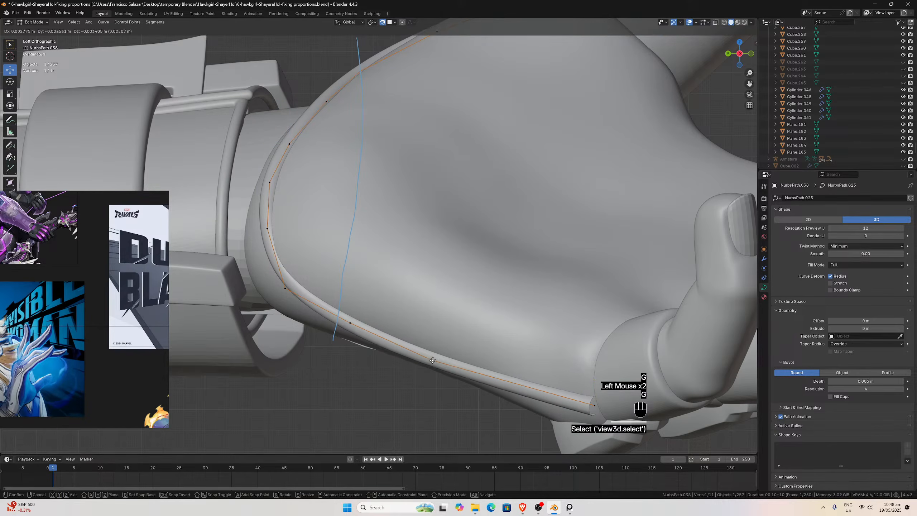
{"action": "left_click", "coordinate": [433, 359]}
{"action": "scroll", "coordinate": [361, 318], "scroll_direction": "down", "scroll_amount": 2}
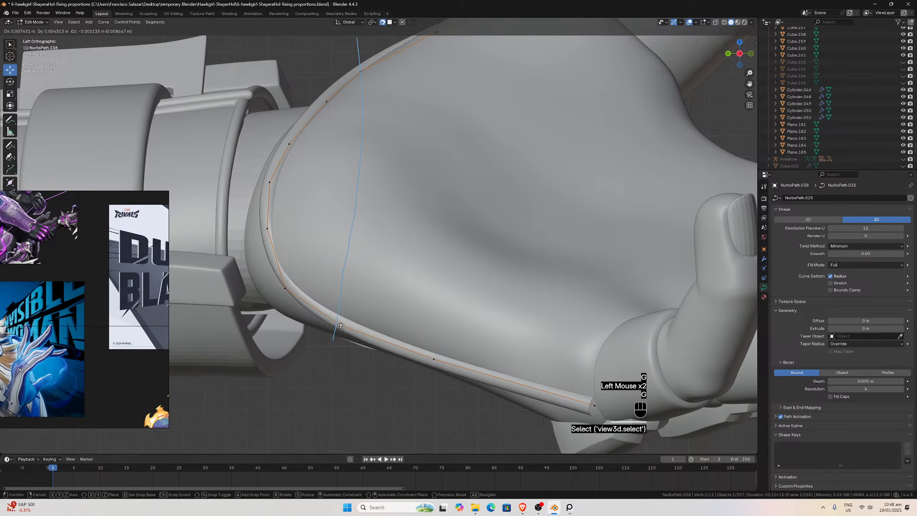
{"action": "middle_click_drag", "start_coordinate": [390, 289], "coordinate": [418, 260]}
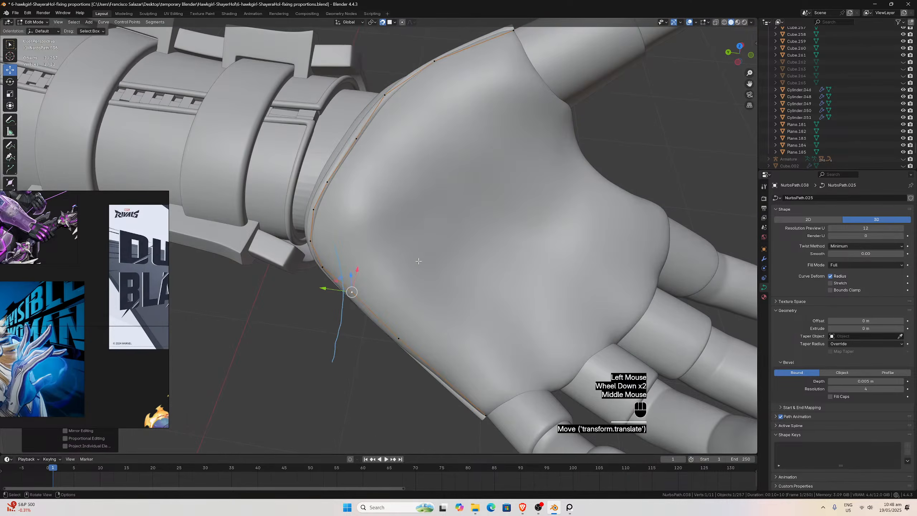
Move the path's thumb-side wrist corner point outward toward the thumb and nudge the next two points along the wrist edge, working from the top view.
{"action": "key", "text": "KP_7"}
{"action": "scroll", "coordinate": [488, 237], "scroll_direction": "up", "scroll_amount": 2}
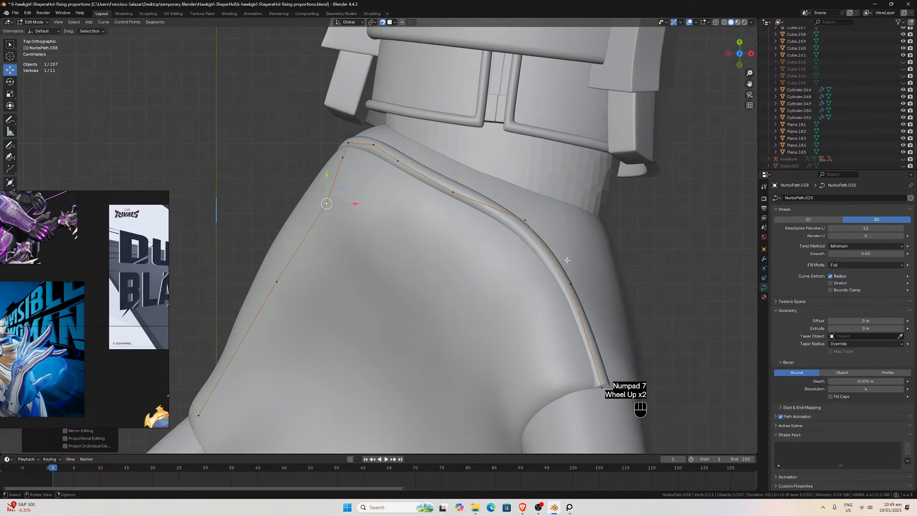
{"action": "left_click", "coordinate": [521, 224]}
{"action": "key", "text": "g"}
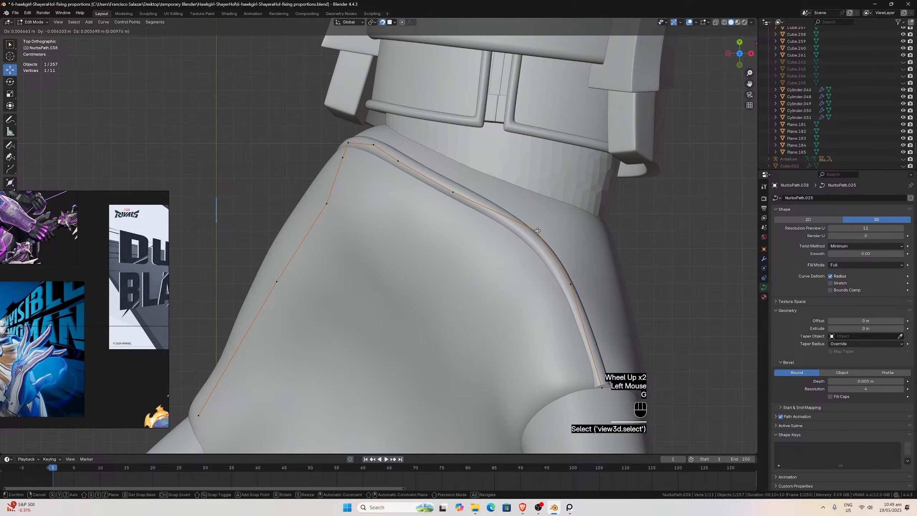
{"action": "left_click", "coordinate": [534, 235]}
{"action": "left_click", "coordinate": [453, 192]}
{"action": "key", "text": "g"}
{"action": "left_click", "coordinate": [457, 191]}
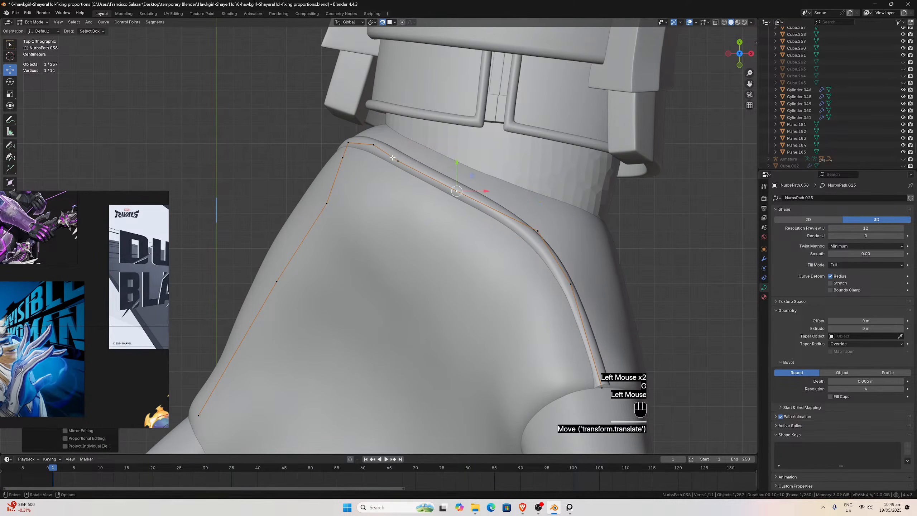
{"action": "left_click", "coordinate": [398, 161]}
{"action": "key", "text": "g"}
{"action": "left_click", "coordinate": [400, 160]}
Raise the path's lower heel points, the mid-edge point and the little-finger end point slightly onto the palm, working from the left view.
{"action": "scroll", "coordinate": [399, 159], "scroll_direction": "down", "scroll_amount": 2}
{"action": "middle_click_drag", "start_coordinate": [399, 160], "coordinate": [490, 150]}
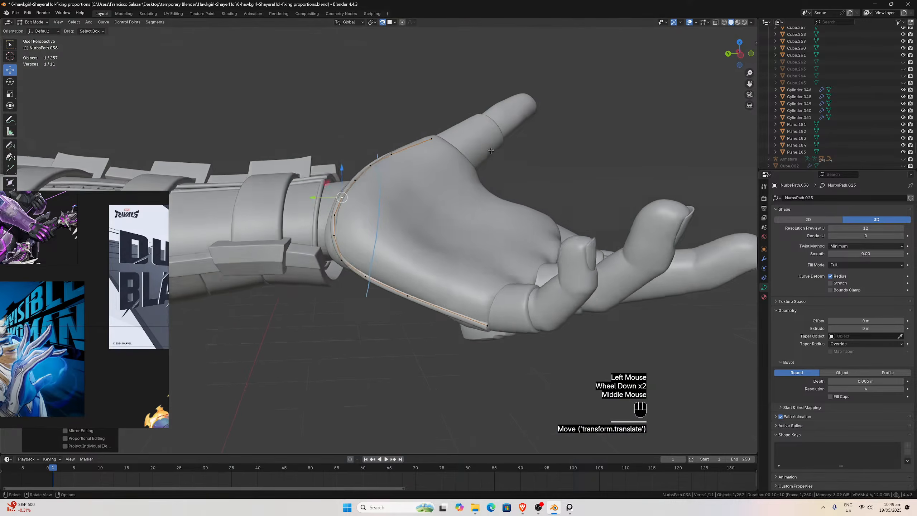
{"action": "scroll", "coordinate": [490, 150], "scroll_direction": "up", "scroll_amount": 1}
{"action": "key", "text": "KP_7"}
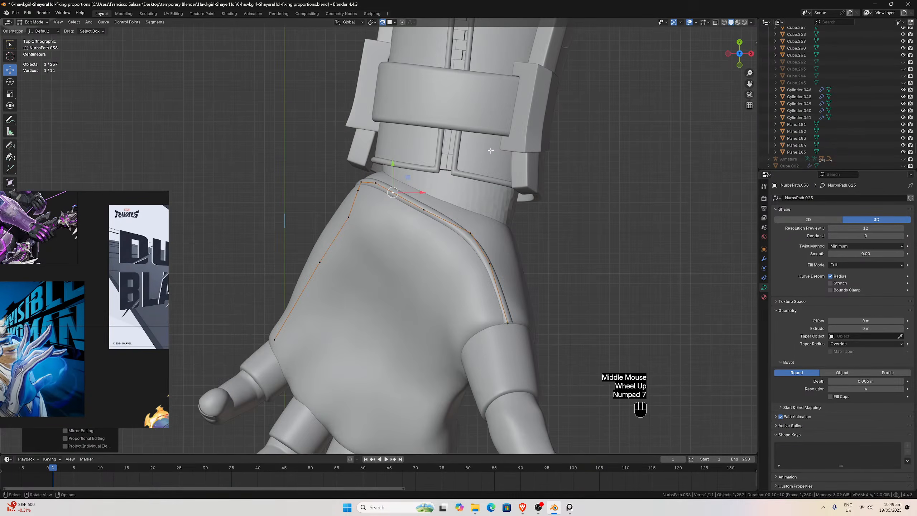
{"action": "key", "text": "ctrl+KP_3"}
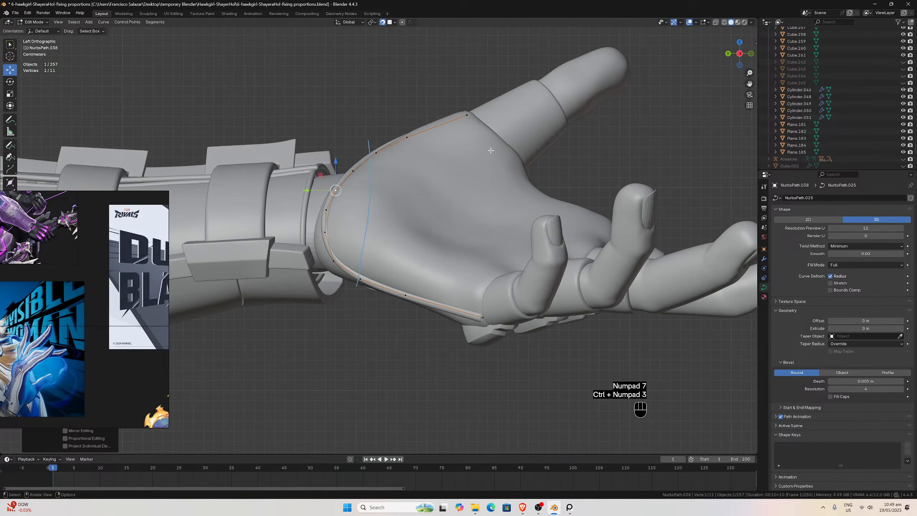
{"action": "scroll", "coordinate": [488, 196], "scroll_direction": "up", "scroll_amount": 3}
{"action": "left_click", "coordinate": [285, 288]}
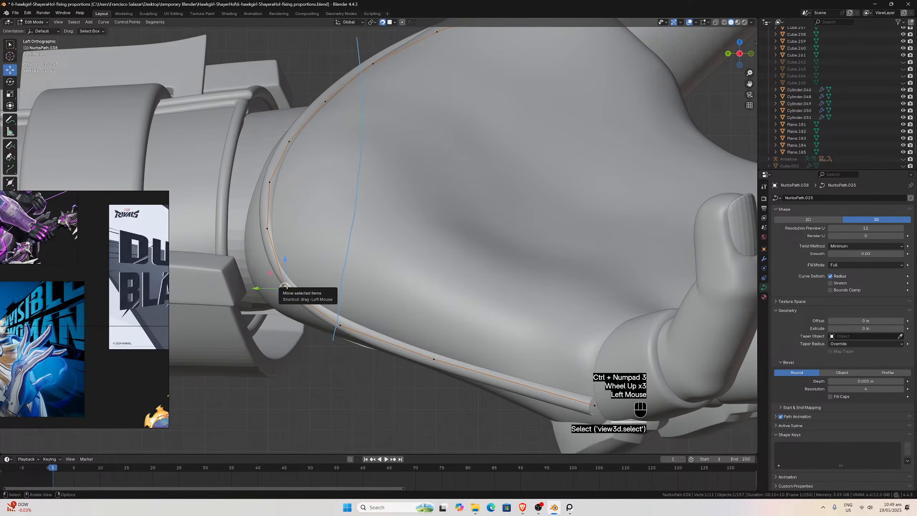
{"action": "key", "text": "g"}
{"action": "left_click", "coordinate": [337, 325]}
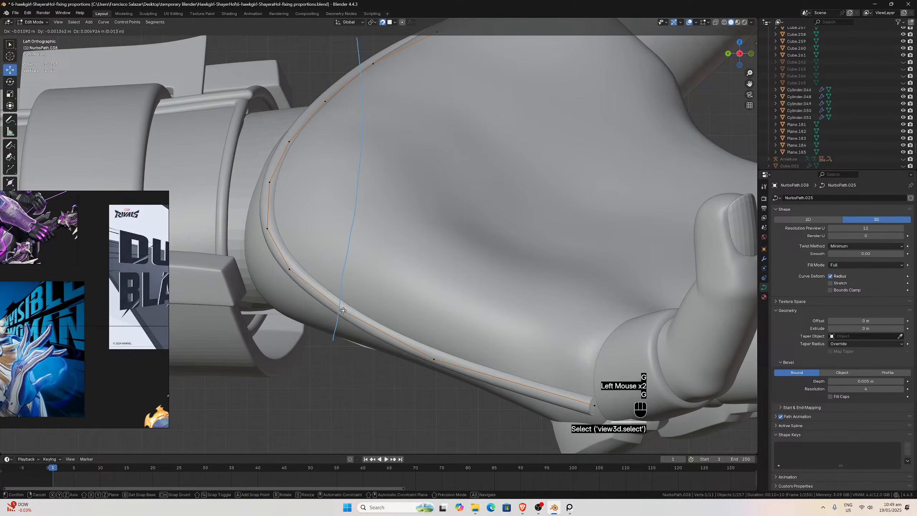
{"action": "left_click", "coordinate": [435, 359]}
{"action": "key", "text": "g"}
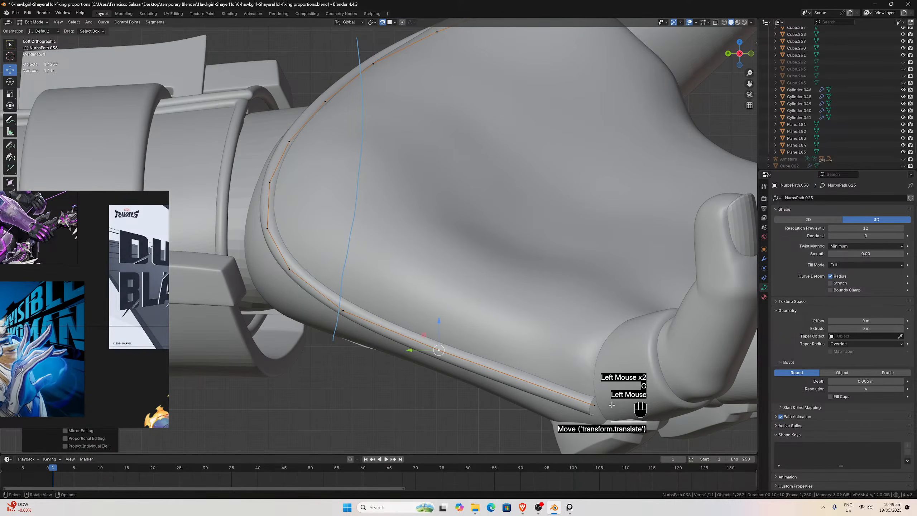
{"action": "left_click", "coordinate": [594, 405]}
{"action": "scroll", "coordinate": [510, 364], "scroll_direction": "down", "scroll_amount": 3}
{"action": "scroll", "coordinate": [484, 261], "scroll_direction": "up", "scroll_amount": 1}
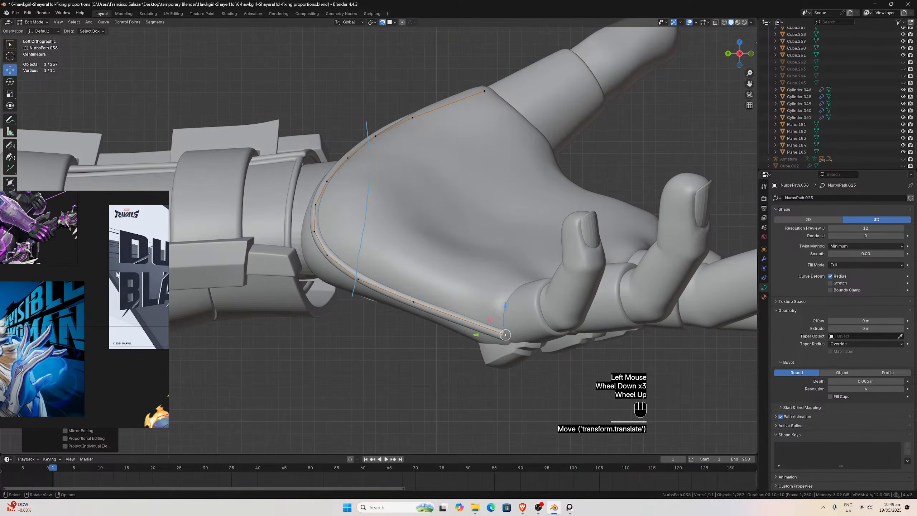
Examine how the path follows the hand from the thumb side and around the wrist.
{"action": "scroll", "coordinate": [117, 274], "scroll_direction": "up", "scroll_amount": 2}
{"action": "scroll", "coordinate": [433, 307], "scroll_direction": "down", "scroll_amount": 2}
{"action": "middle_click_drag", "start_coordinate": [433, 306], "coordinate": [584, 273]}
{"action": "scroll", "coordinate": [584, 273], "scroll_direction": "up", "scroll_amount": 2}
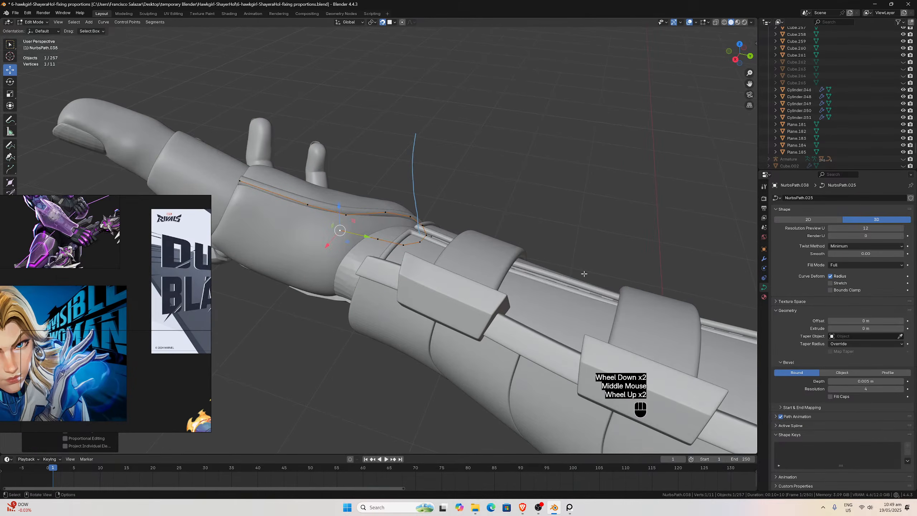
{"action": "key", "text": "ctrl+KP_3"}
{"action": "key", "text": "KP_3"}
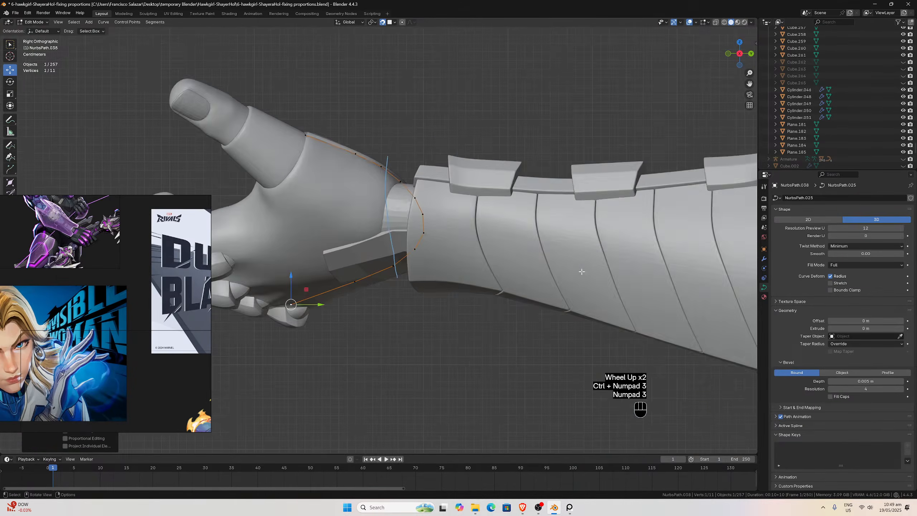
{"action": "scroll", "coordinate": [517, 204], "scroll_direction": "up", "scroll_amount": 3}
{"action": "scroll", "coordinate": [526, 200], "scroll_direction": "down", "scroll_amount": 1}
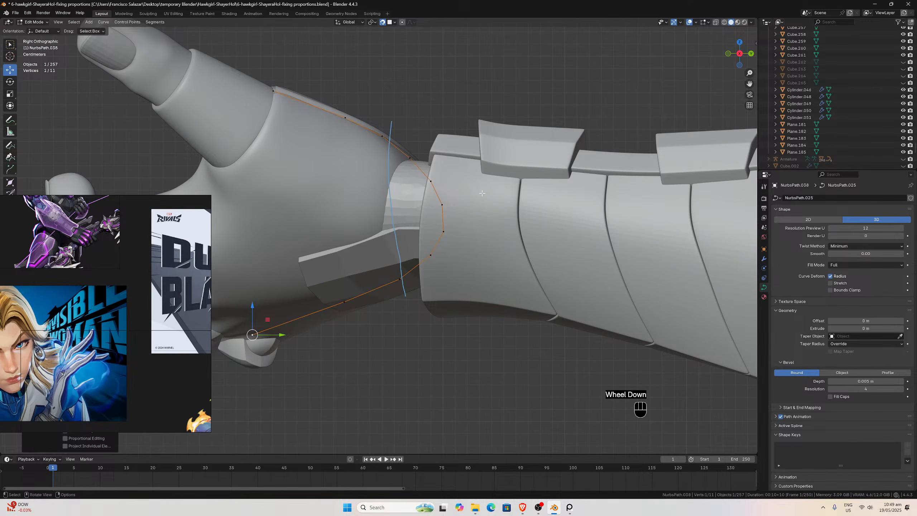
{"action": "scroll", "coordinate": [483, 194], "scroll_direction": "up", "scroll_amount": 2}
{"action": "middle_click_drag", "start_coordinate": [461, 166], "coordinate": [457, 210]}
Move the thumb-side wrist corner point and the point below it outward toward the outer edge of the thumb base.
{"action": "key", "text": "KP_7"}
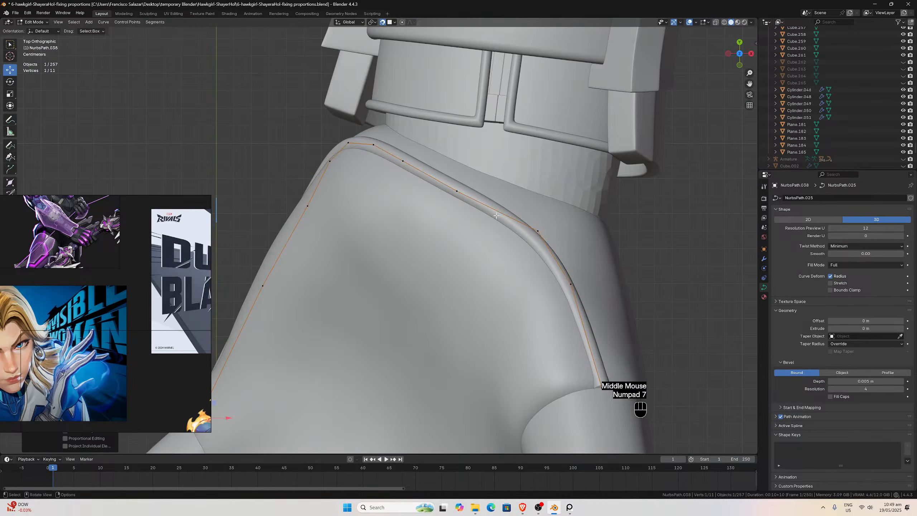
{"action": "scroll", "coordinate": [496, 215], "scroll_direction": "down", "scroll_amount": 2}
{"action": "left_click", "coordinate": [489, 232]}
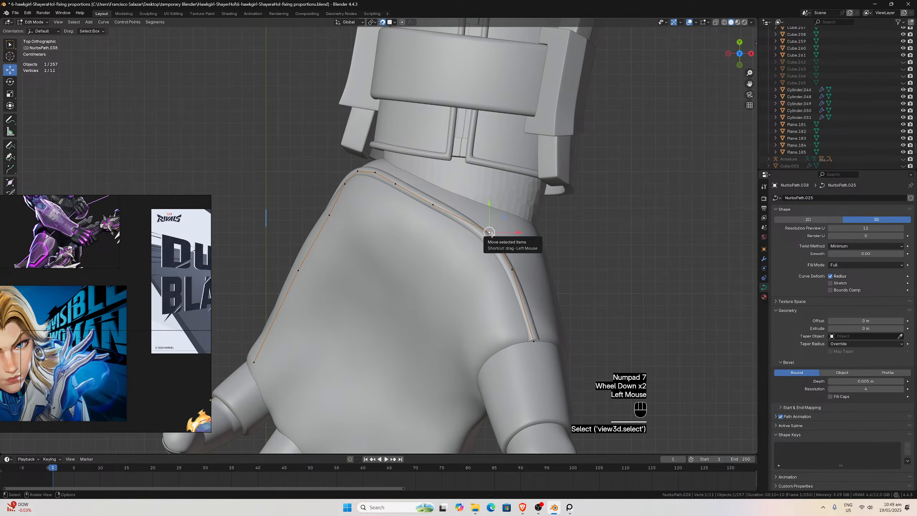
{"action": "key", "text": "g"}
{"action": "left_click", "coordinate": [507, 239]}
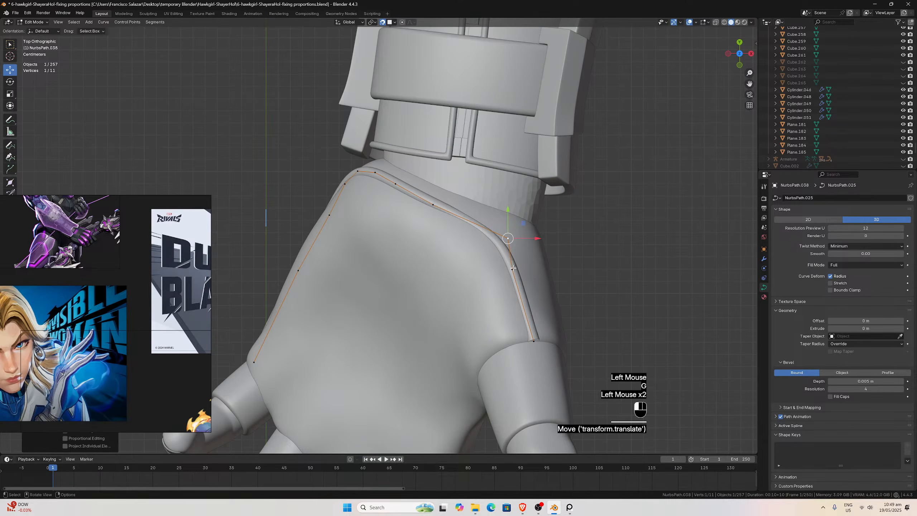
{"action": "left_click", "coordinate": [513, 268], "text": "shift"}
{"action": "key", "text": "g"}
{"action": "left_click", "coordinate": [520, 269]}
{"action": "left_click", "coordinate": [515, 239]}
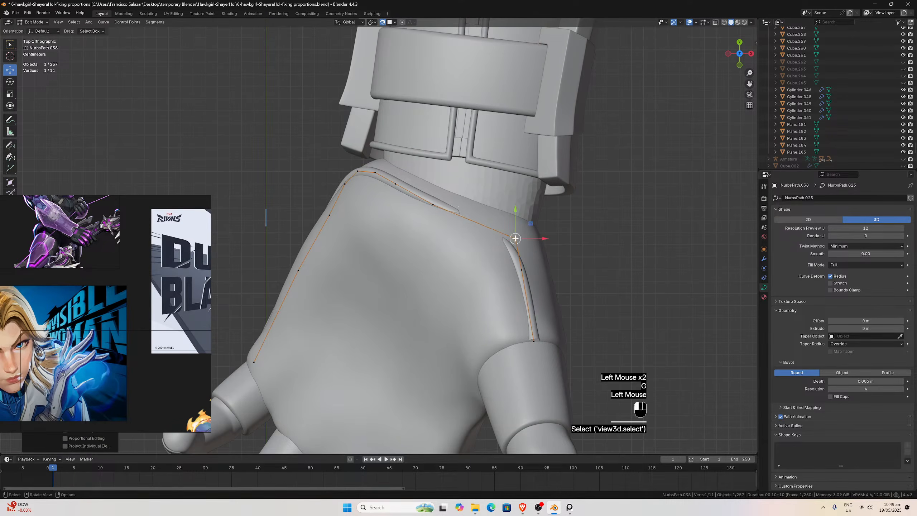
Subdivide the segment between the middle wrist point and the thumb-side corner point, and snap the new point onto the hand's surface.
{"action": "left_click", "coordinate": [444, 205]}
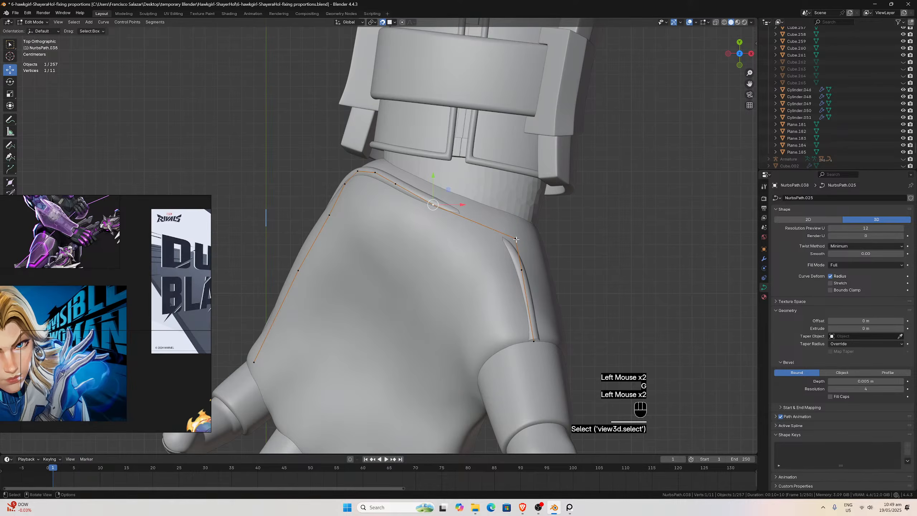
{"action": "left_click", "coordinate": [436, 205]}
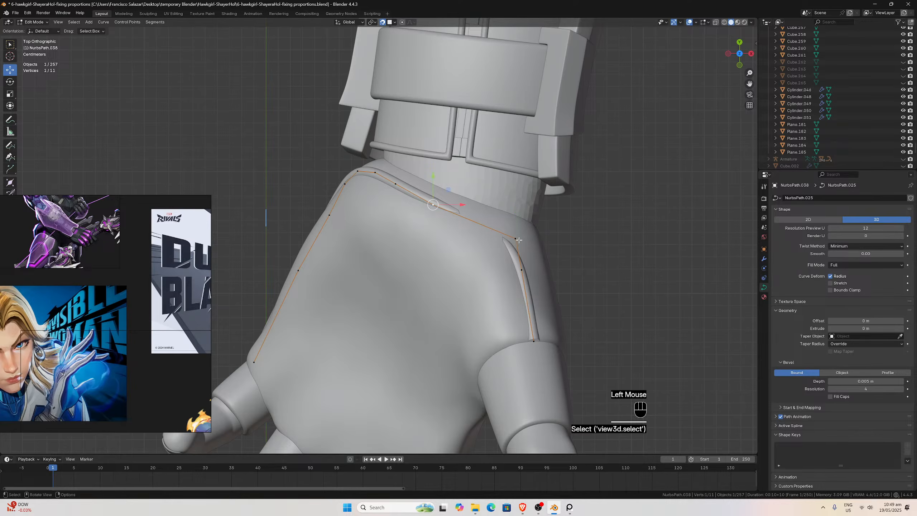
{"action": "left_click", "coordinate": [518, 240], "text": "shift"}
{"action": "right_click", "coordinate": [476, 227]}
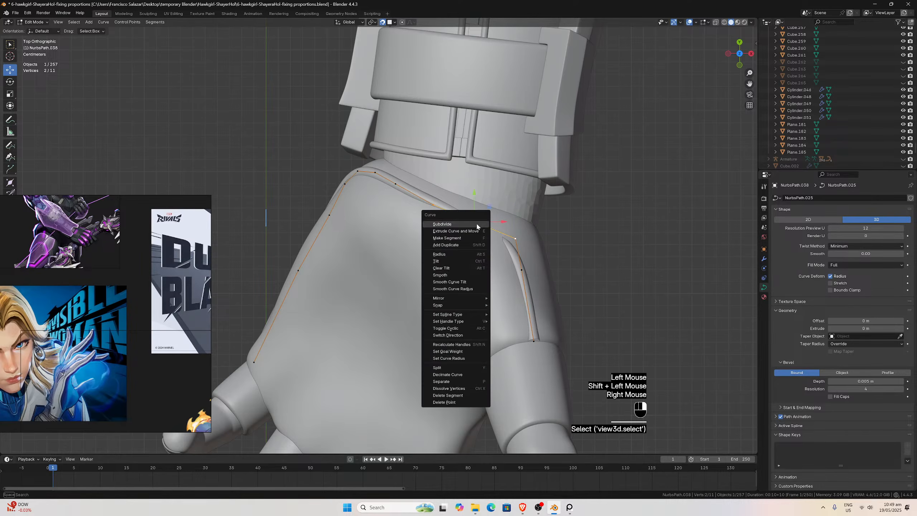
{"action": "left_click", "coordinate": [476, 224]}
{"action": "left_click", "coordinate": [476, 221]}
{"action": "key", "text": "g"}
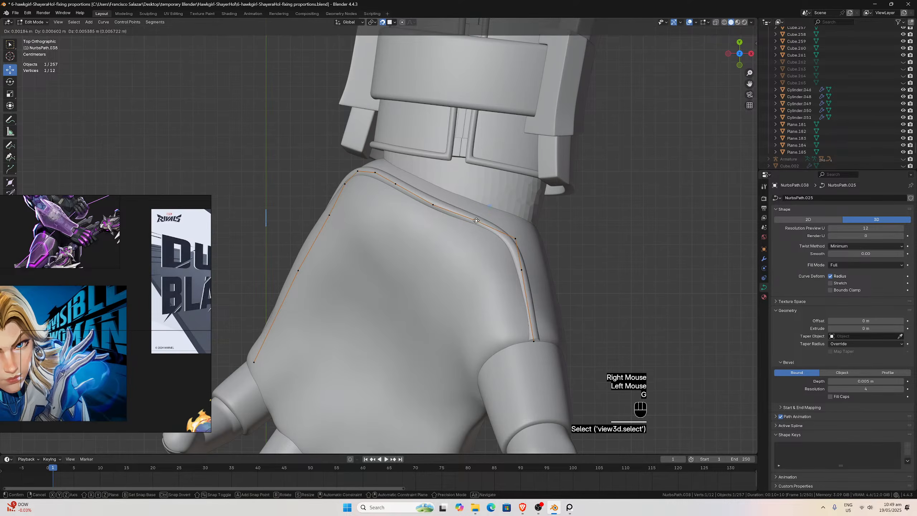
{"action": "left_click", "coordinate": [476, 221]}
Shift the thumb-side corner point slightly back inward and move the point below it and the thumb end point slightly outward.
{"action": "left_click", "coordinate": [514, 237]}
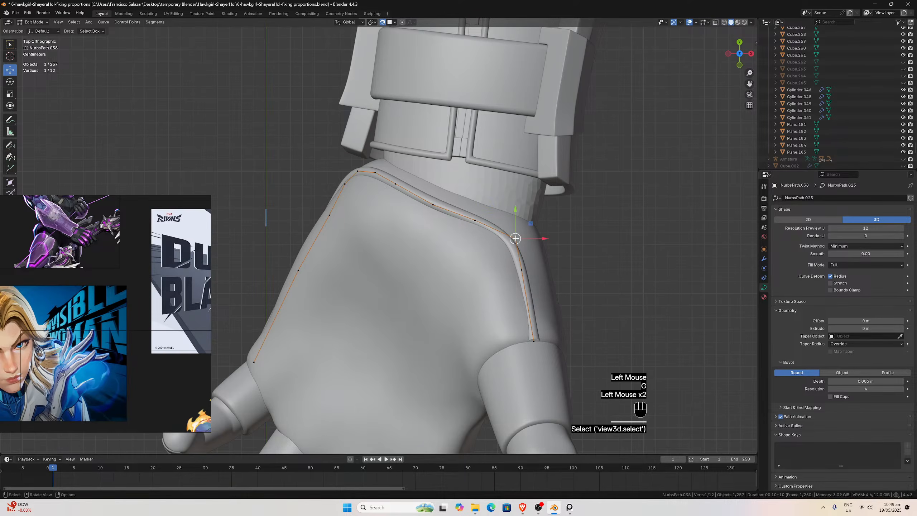
{"action": "key", "text": "g"}
{"action": "left_click", "coordinate": [514, 237]}
{"action": "left_click", "coordinate": [522, 268]}
{"action": "left_click", "coordinate": [535, 337]}
{"action": "key", "text": "g"}
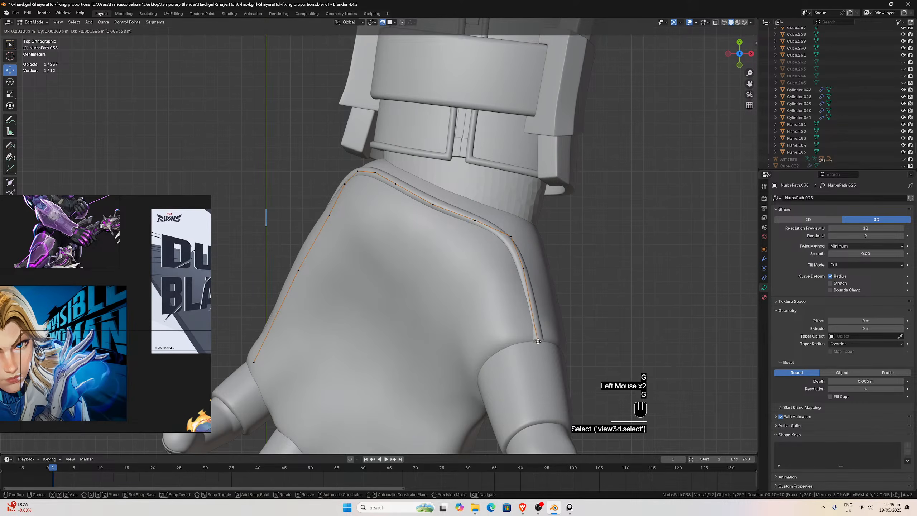
{"action": "left_click", "coordinate": [537, 340]}
Check the reshaped path from the side views and return to Object Mode.
{"action": "scroll", "coordinate": [441, 266], "scroll_direction": "down", "scroll_amount": 2}
{"action": "middle_click_drag", "start_coordinate": [441, 267], "coordinate": [544, 170]}
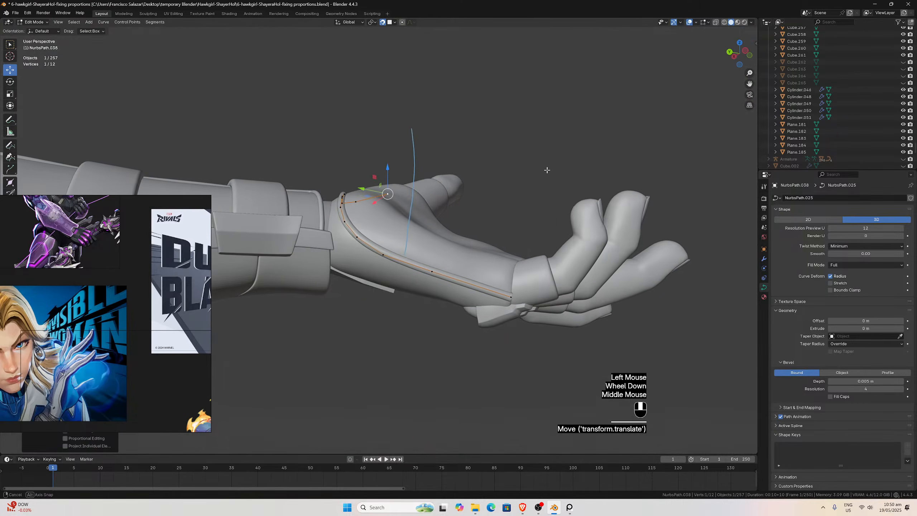
{"action": "scroll", "coordinate": [547, 172], "scroll_direction": "up", "scroll_amount": 2}
{"action": "key", "text": "KP_3"}
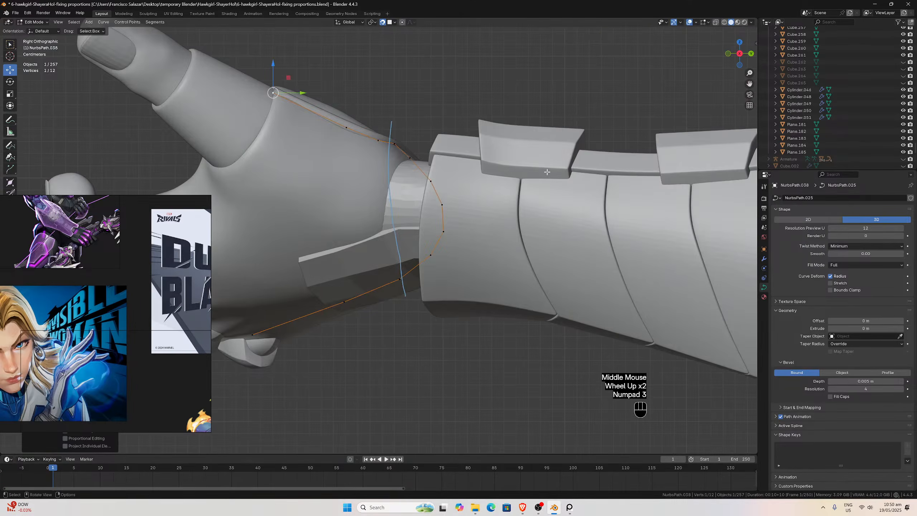
{"action": "key", "text": "ctrl+KP_3"}
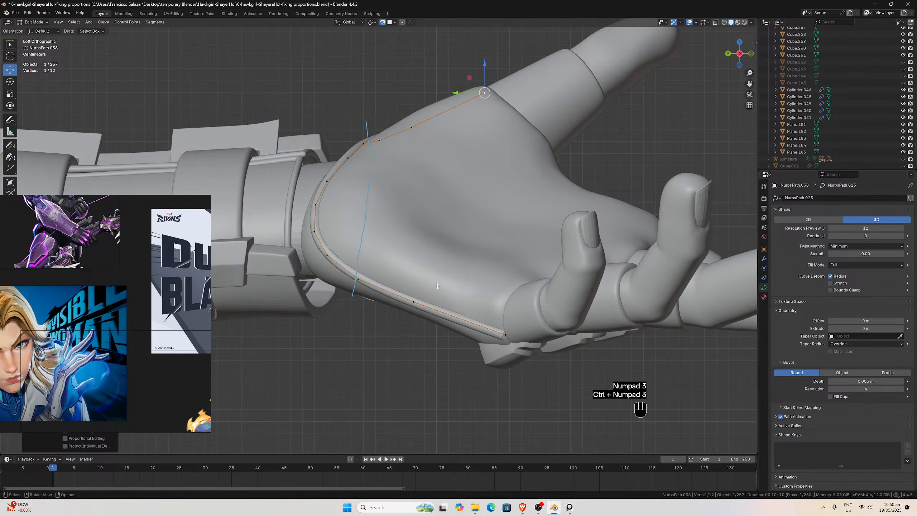
{"action": "scroll", "coordinate": [438, 286], "scroll_direction": "down", "scroll_amount": 4}
{"action": "middle_click_drag", "start_coordinate": [427, 274], "coordinate": [576, 289]}
{"action": "key", "text": "Tab"}
Examine the palm trim's fit against the hand and the whole figure from perspective, left, right and top views.
{"action": "scroll", "coordinate": [411, 276], "scroll_direction": "down", "scroll_amount": 2}
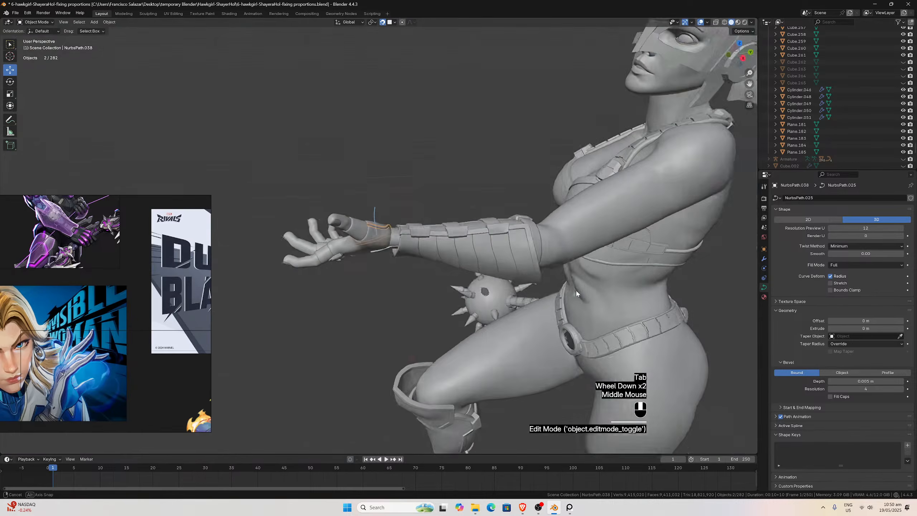
{"action": "scroll", "coordinate": [465, 268], "scroll_direction": "up", "scroll_amount": 4}
{"action": "scroll", "coordinate": [466, 268], "scroll_direction": "up", "scroll_amount": 2}
{"action": "scroll", "coordinate": [466, 268], "scroll_direction": "down", "scroll_amount": 2}
{"action": "middle_click_drag", "start_coordinate": [466, 268], "coordinate": [667, 206]}
{"action": "scroll", "coordinate": [662, 206], "scroll_direction": "down", "scroll_amount": 1}
{"action": "scroll", "coordinate": [658, 208], "scroll_direction": "up", "scroll_amount": 2}
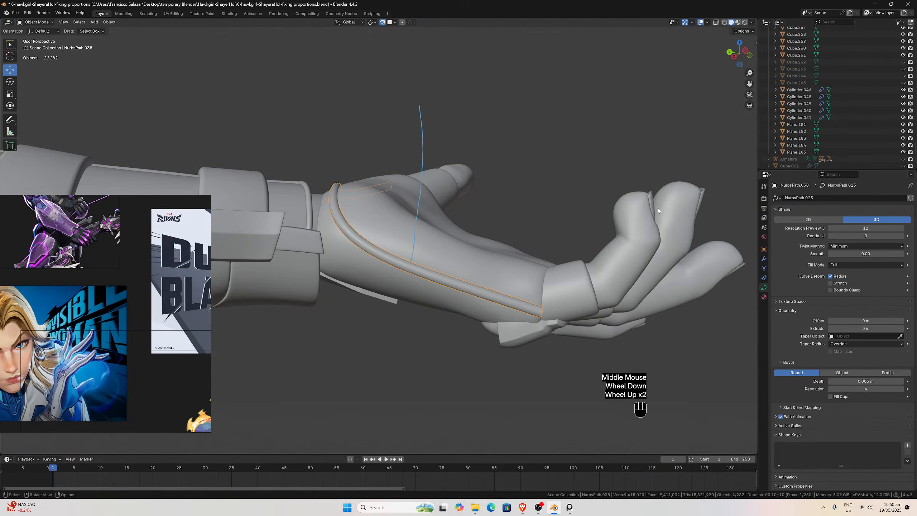
{"action": "key", "text": "shift+KP_7"}
{"action": "key", "text": "shift+KP_3"}
{"action": "key", "text": "KP_3"}
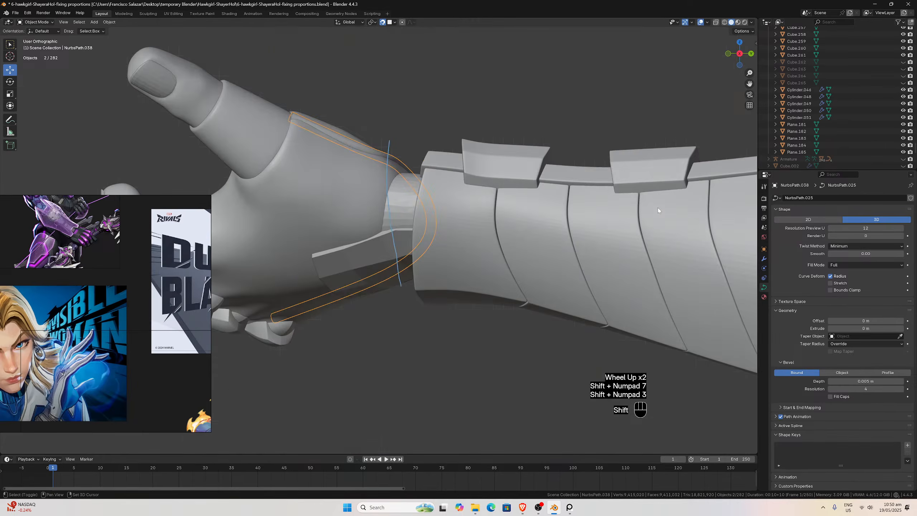
{"action": "key", "text": "shift+KP_3"}
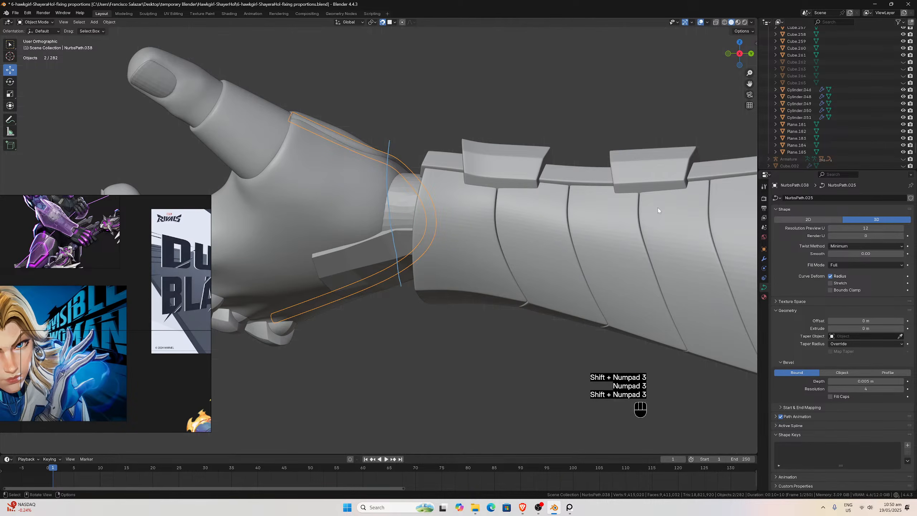
{"action": "key", "text": "ctrl+KP_3"}
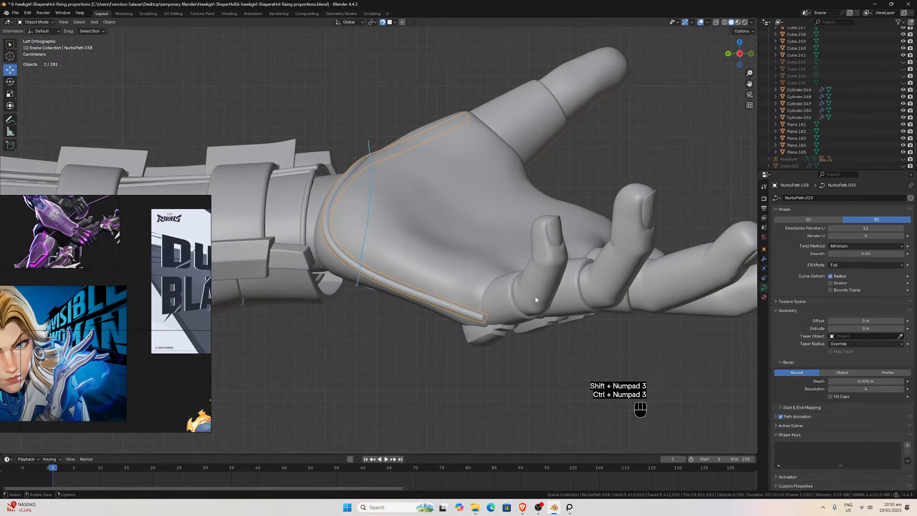
{"action": "scroll", "coordinate": [496, 293], "scroll_direction": "up", "scroll_amount": 1}
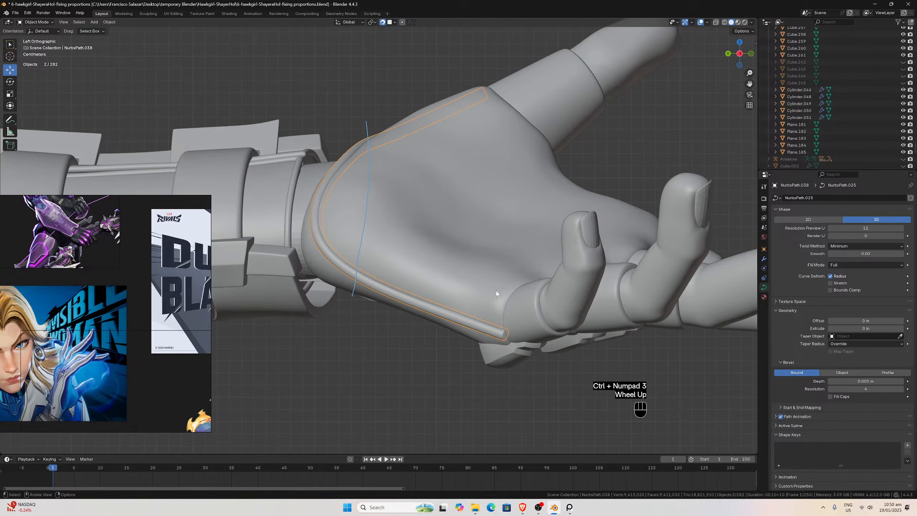
{"action": "left_click", "coordinate": [408, 300]}
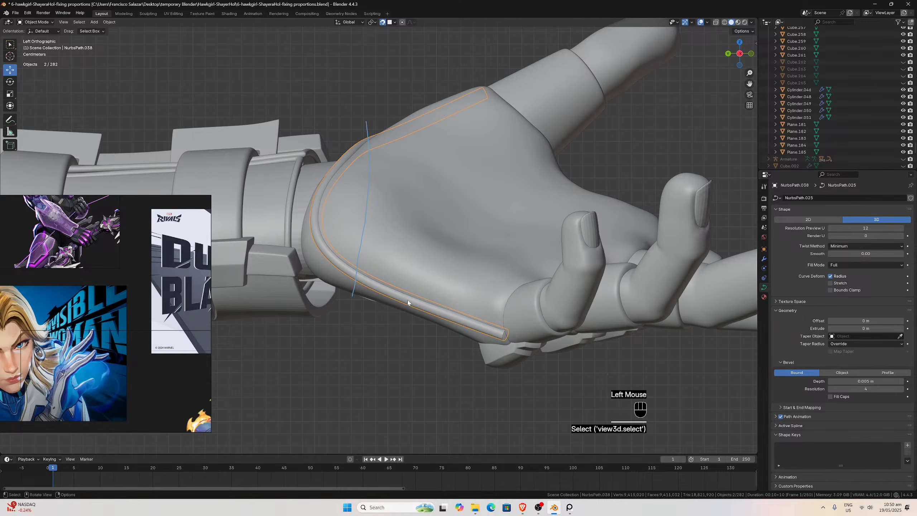
{"action": "scroll", "coordinate": [407, 305], "scroll_direction": "down", "scroll_amount": 2}
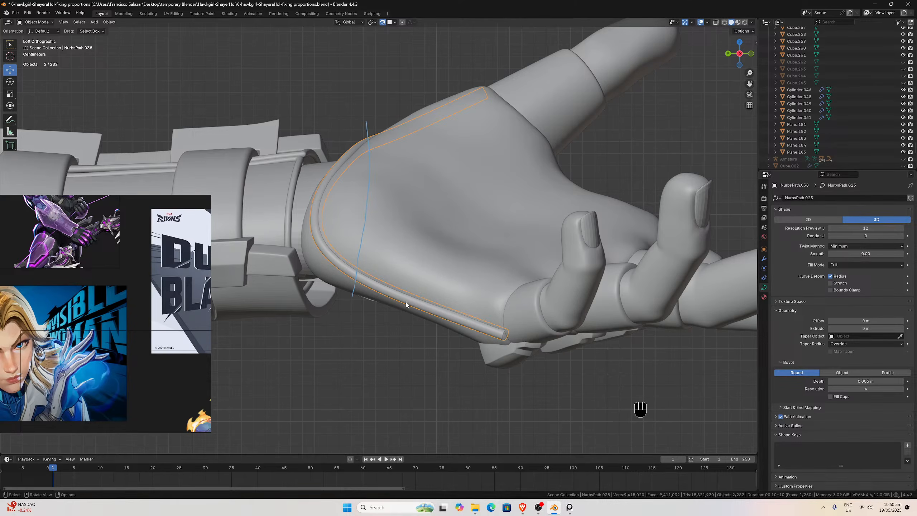
{"action": "middle_click_drag", "start_coordinate": [404, 293], "coordinate": [396, 212]}
{"action": "scroll", "coordinate": [447, 344], "scroll_direction": "up", "scroll_amount": 1}
{"action": "scroll", "coordinate": [478, 329], "scroll_direction": "down", "scroll_amount": 1}
{"action": "scroll", "coordinate": [432, 337], "scroll_direction": "up", "scroll_amount": 1}
{"action": "scroll", "coordinate": [421, 270], "scroll_direction": "up", "scroll_amount": 1}
{"action": "scroll", "coordinate": [423, 287], "scroll_direction": "up", "scroll_amount": 1}
{"action": "key", "text": "KP_7"}
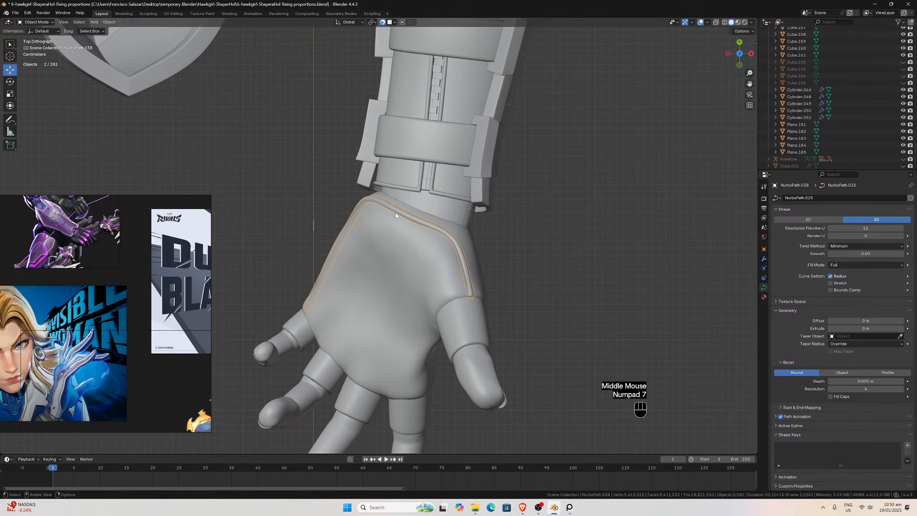
Examine the back of the hand, the wrist plate and the palm trim from below and in perspective.
{"action": "key", "text": "ctrl+KP_7"}
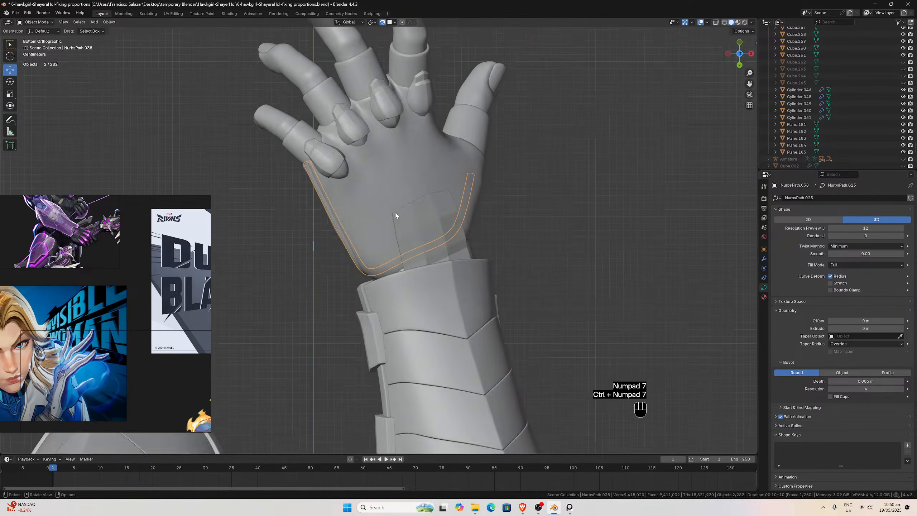
{"action": "scroll", "coordinate": [401, 217], "scroll_direction": "up", "scroll_amount": 2}
{"action": "left_click", "coordinate": [435, 226]}
{"action": "scroll", "coordinate": [442, 230], "scroll_direction": "down", "scroll_amount": 4}
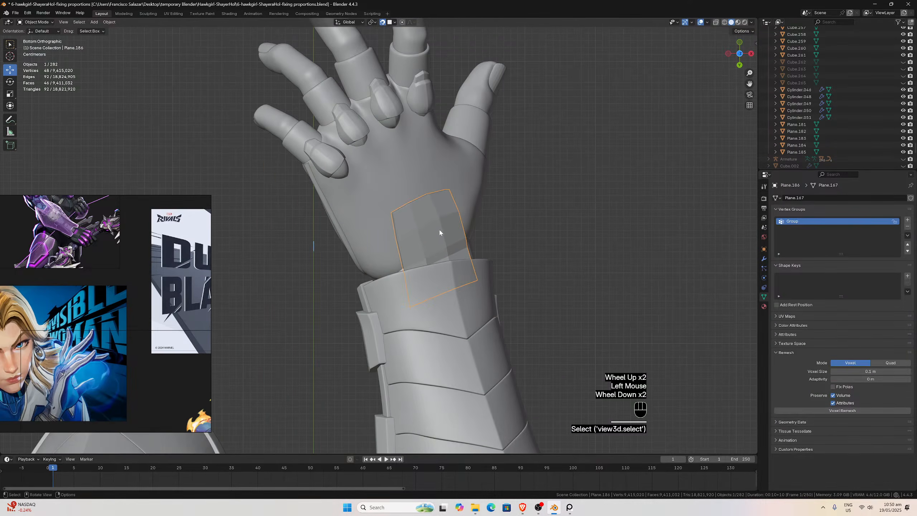
{"action": "scroll", "coordinate": [413, 215], "scroll_direction": "down", "scroll_amount": 2}
{"action": "middle_click_drag", "start_coordinate": [433, 249], "coordinate": [424, 338]}
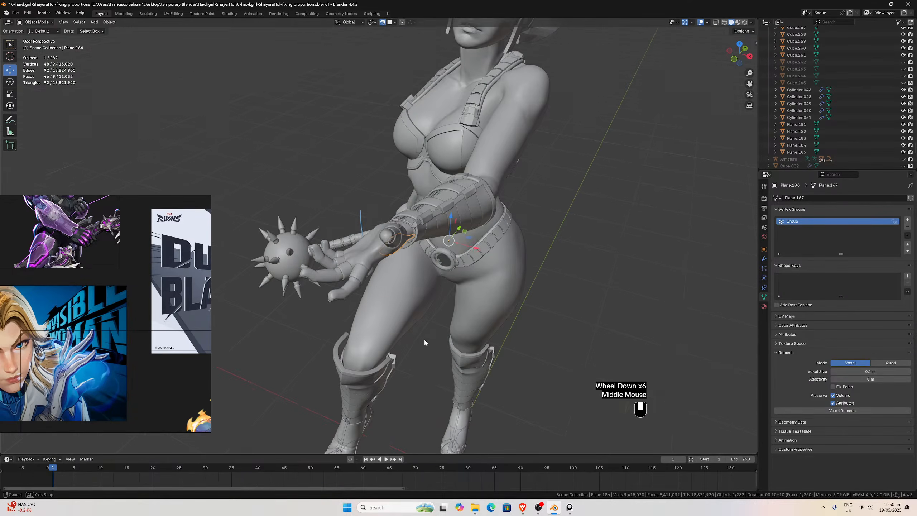
{"action": "scroll", "coordinate": [423, 329], "scroll_direction": "up", "scroll_amount": 1}
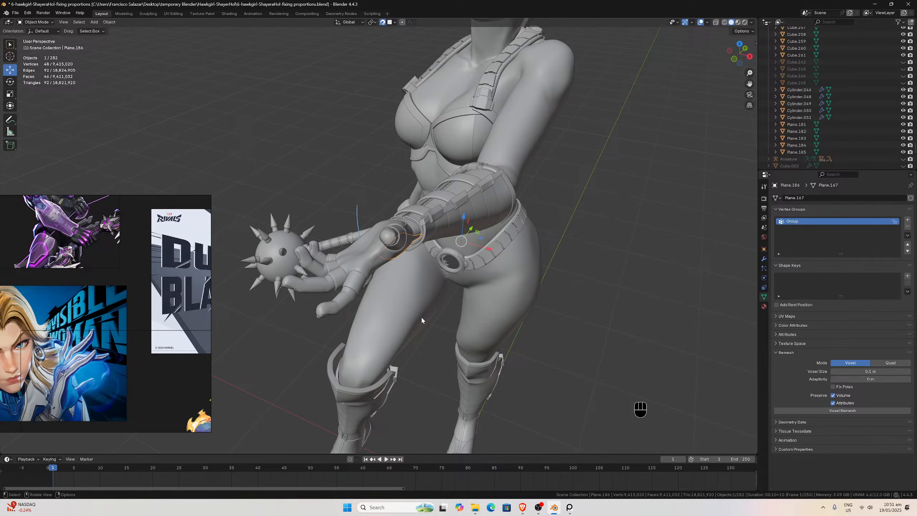
{"action": "scroll", "coordinate": [422, 318], "scroll_direction": "up", "scroll_amount": 3}
{"action": "middle_click_drag", "start_coordinate": [422, 318], "coordinate": [569, 227]}
{"action": "scroll", "coordinate": [445, 238], "scroll_direction": "up", "scroll_amount": 2}
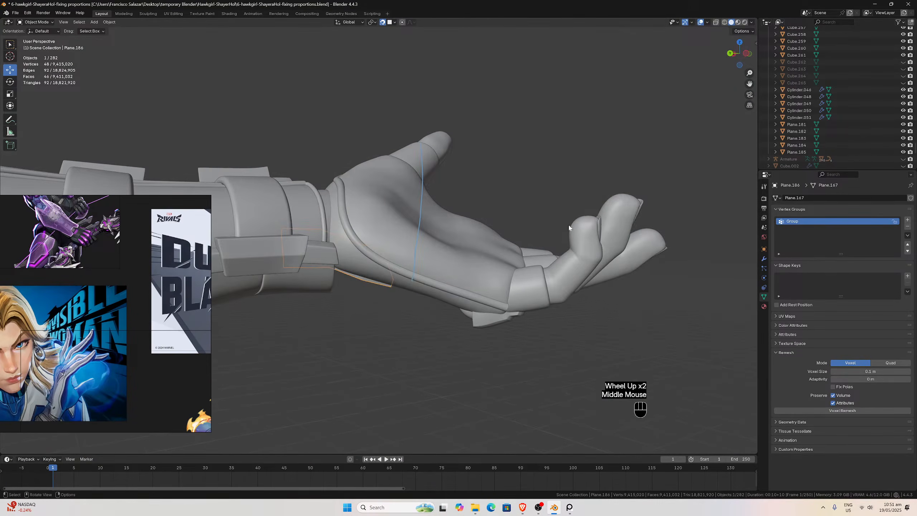
Duplicate the palm trim path in place, working from the left orthographic view.
{"action": "left_click", "coordinate": [450, 286]}
{"action": "scroll", "coordinate": [468, 269], "scroll_direction": "down", "scroll_amount": 1}
{"action": "key", "text": "KP_3"}
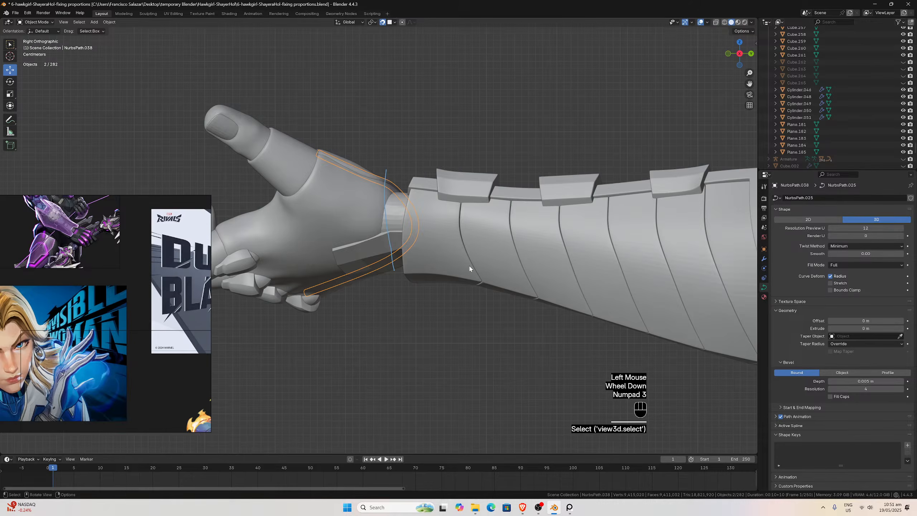
{"action": "key", "text": "shift+KP_1"}
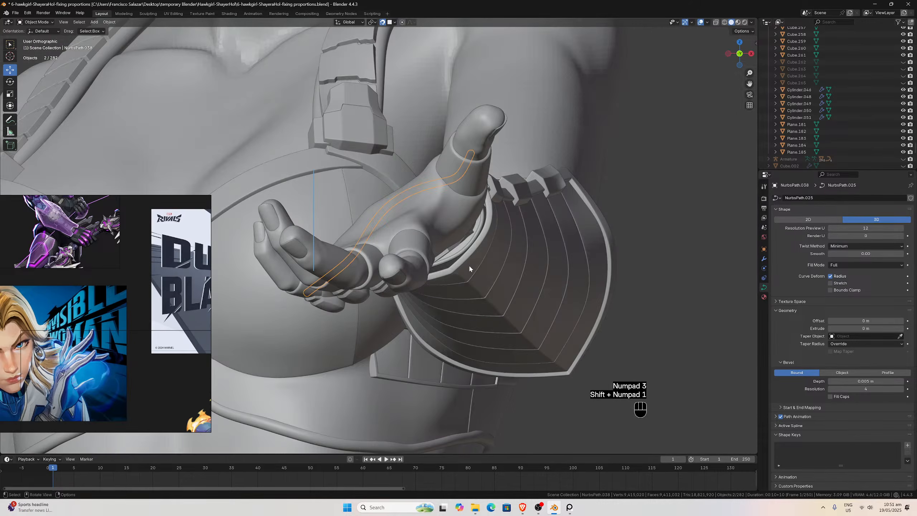
{"action": "key", "text": "KP_3"}
{"action": "scroll", "coordinate": [446, 236], "scroll_direction": "down", "scroll_amount": 1}
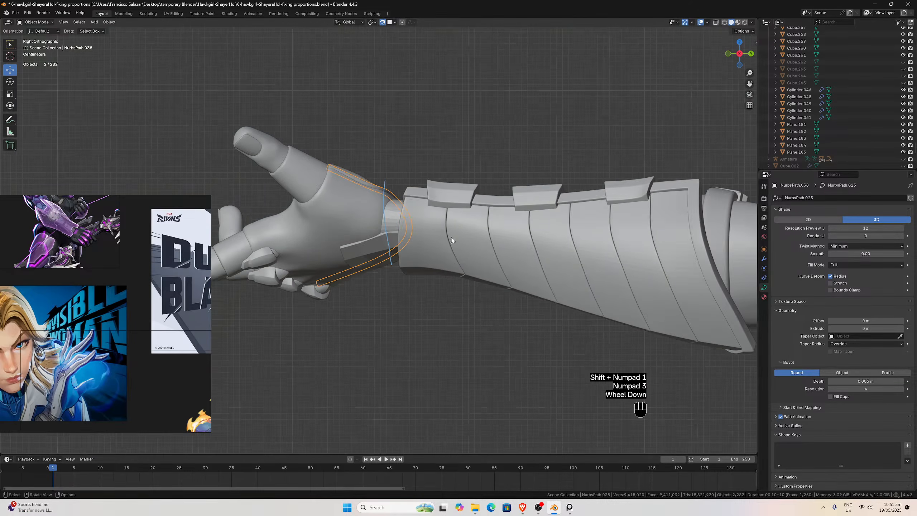
{"action": "middle_click_drag", "start_coordinate": [451, 237], "coordinate": [350, 228]}
{"action": "key", "text": "shift+KP_3"}
{"action": "key", "text": "KP_3"}
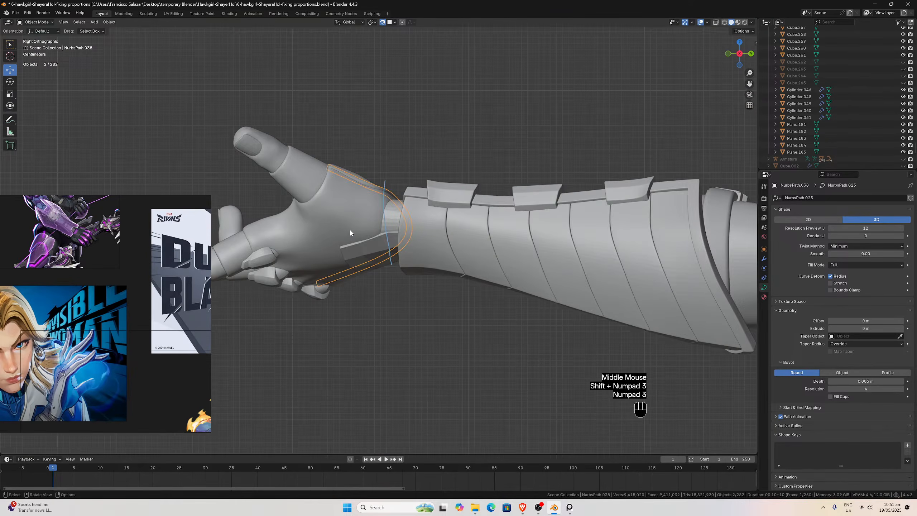
{"action": "key", "text": "ctrl+KP_3"}
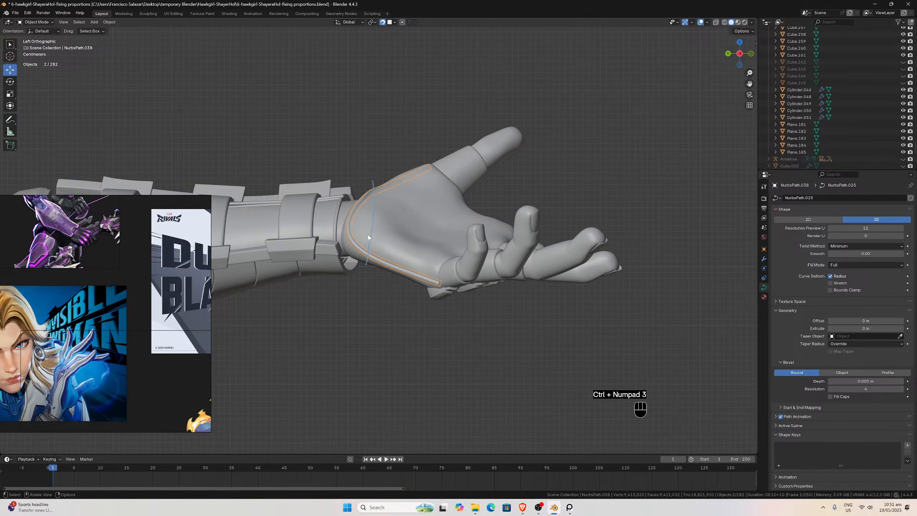
{"action": "key", "text": "shift+d"}
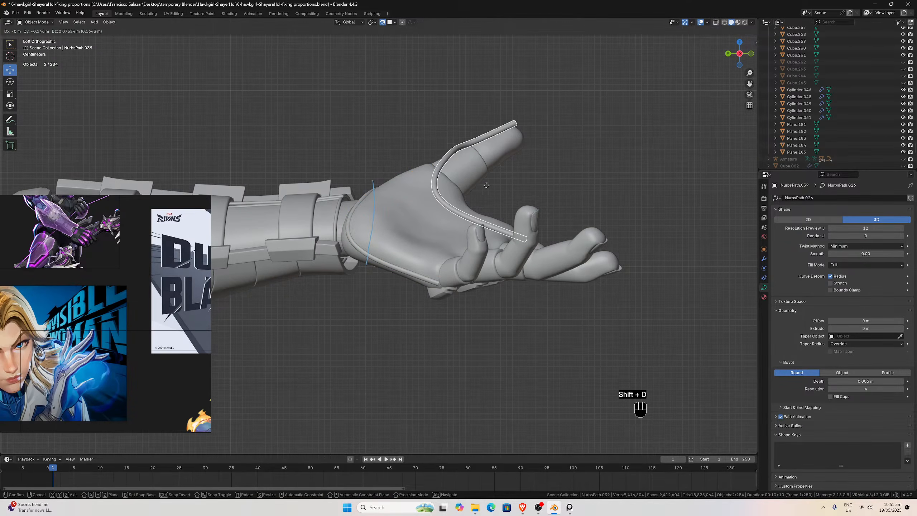
{"action": "key", "text": "Escape"}
Enter Edit Mode on the duplicated path and move all its points away from the wrist toward the fingers and thumb tip.
{"action": "key", "text": "Tab"}
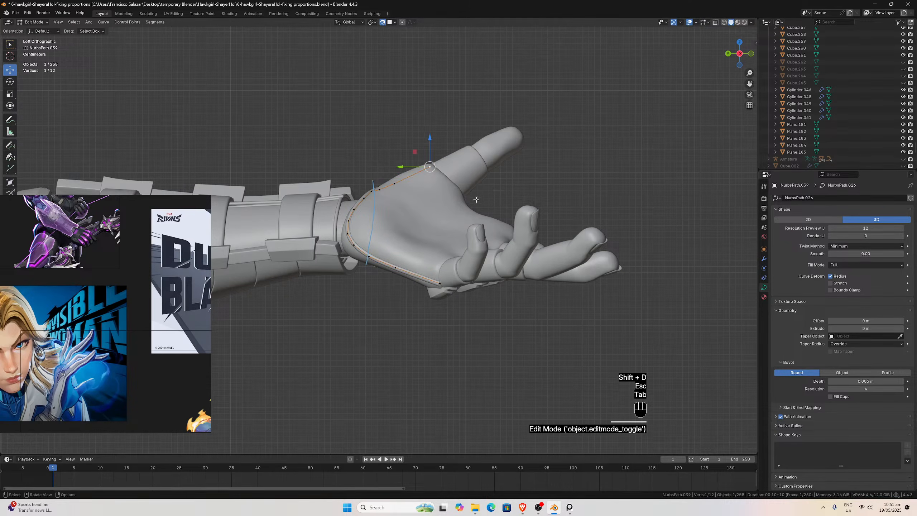
{"action": "key", "text": "a"}
{"action": "key", "text": "g"}
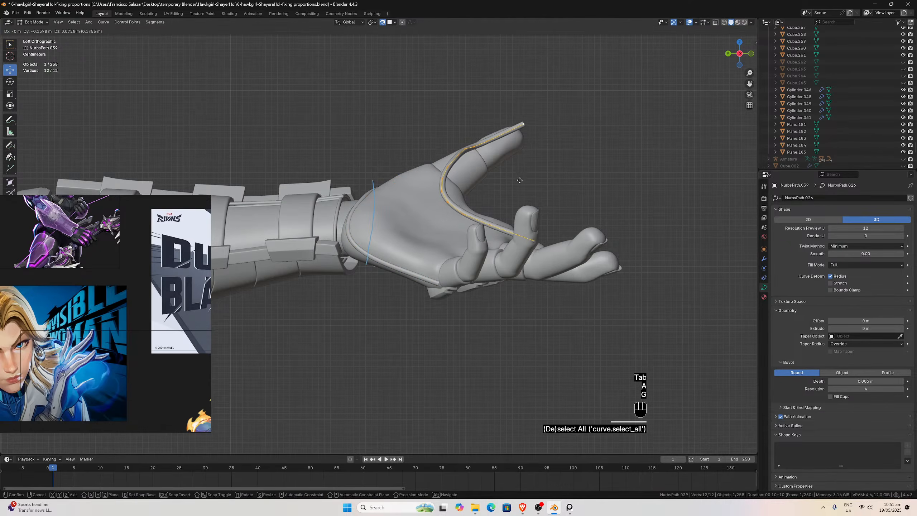
{"action": "left_click", "coordinate": [548, 176]}
{"action": "scroll", "coordinate": [549, 176], "scroll_direction": "down", "scroll_amount": 2}
{"action": "middle_click_drag", "start_coordinate": [548, 176], "coordinate": [421, 202]}
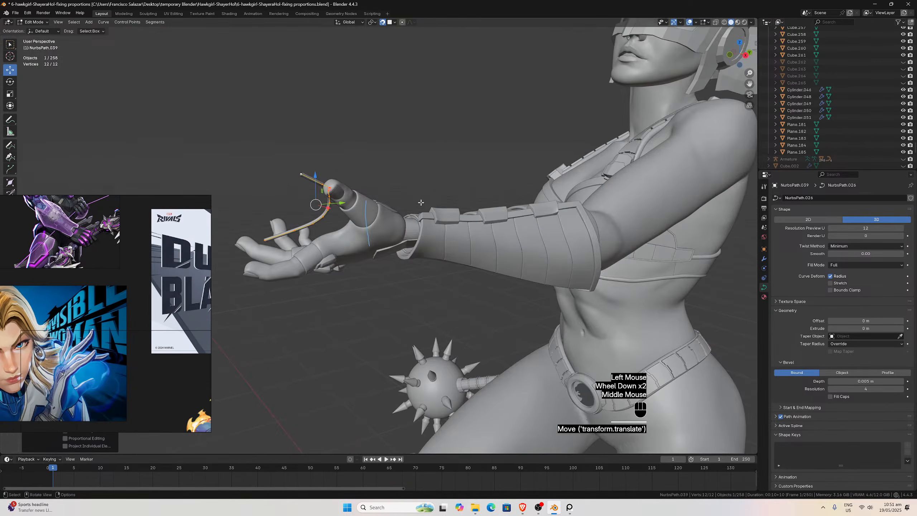
Snap the duplicate's lower end point onto the edge of the index finger's collar, working from the right orthographic view.
{"action": "key", "text": "KP_3"}
{"action": "scroll", "coordinate": [421, 202], "scroll_direction": "up", "scroll_amount": 3}
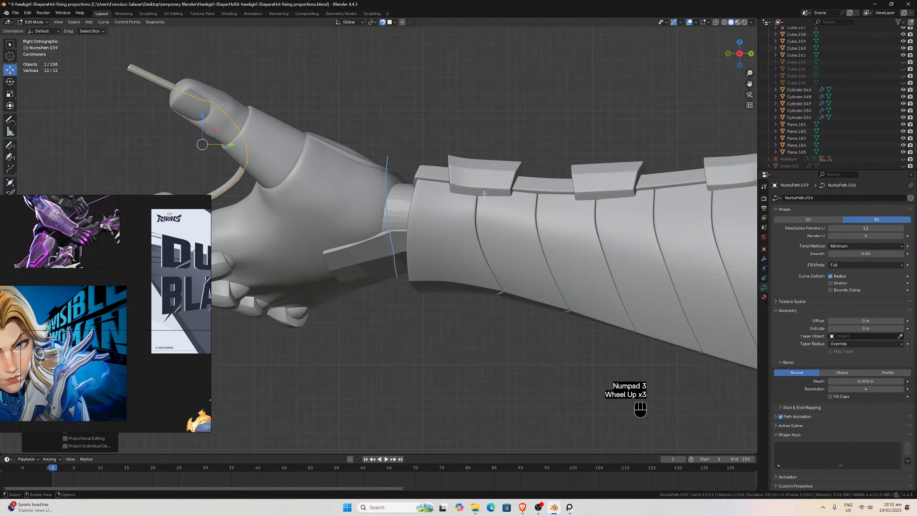
{"action": "left_click_drag", "start_coordinate": [749, 84], "coordinate": [560, 171]}
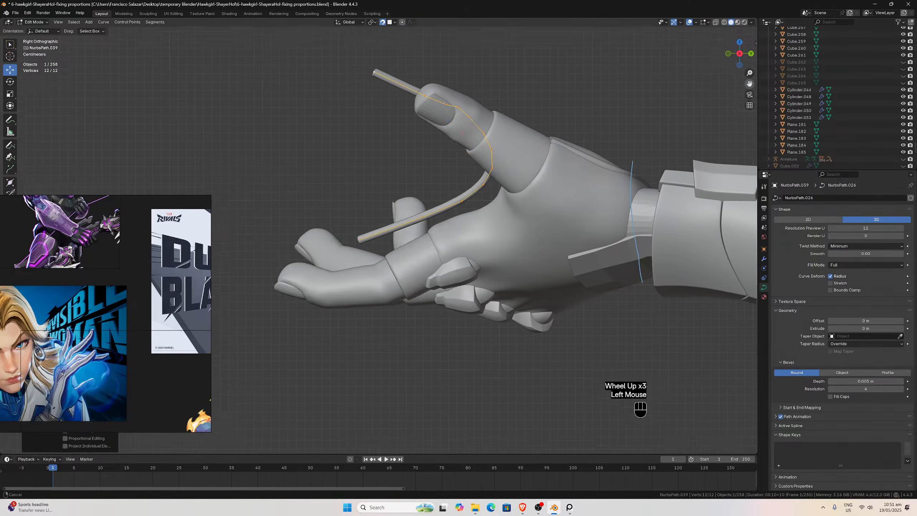
{"action": "scroll", "coordinate": [560, 170], "scroll_direction": "up", "scroll_amount": 2}
{"action": "left_click", "coordinate": [403, 232]}
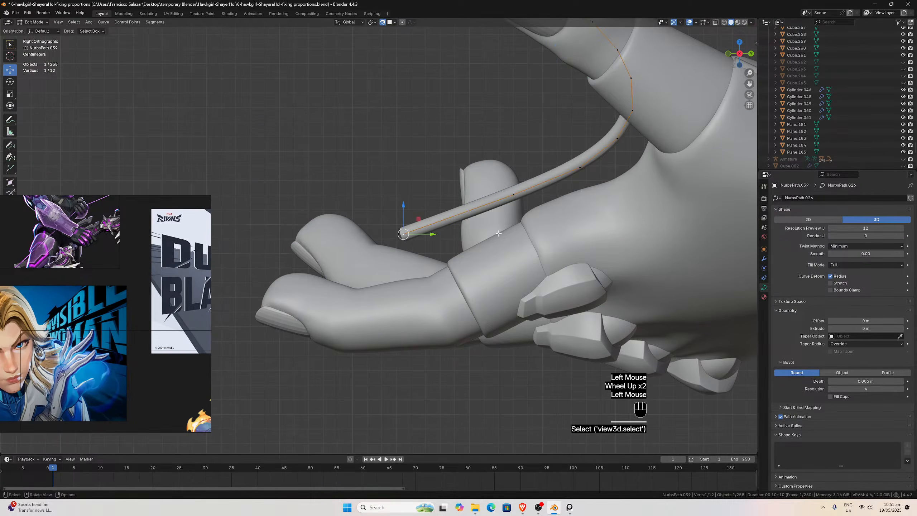
{"action": "key", "text": "g"}
{"action": "left_click", "coordinate": [532, 231]}
{"action": "left_click", "coordinate": [532, 230]}
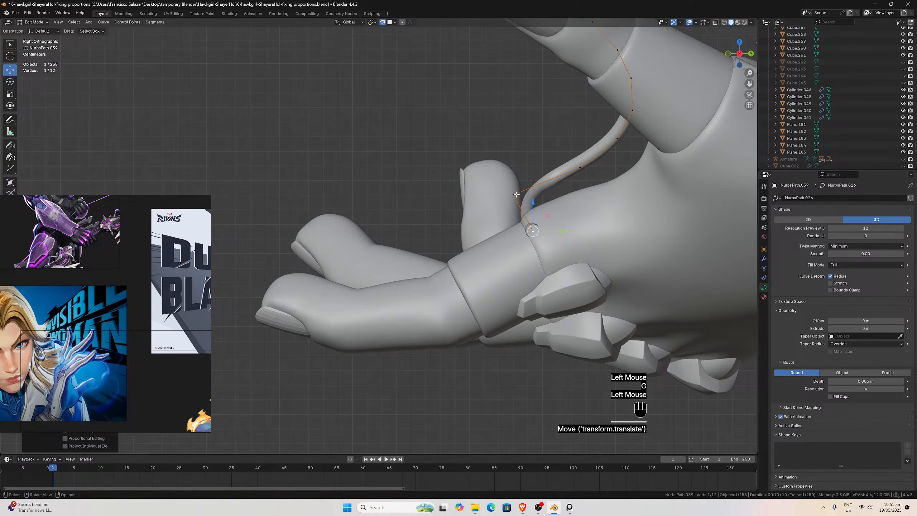
Move the next two path points onto the side of the hand, leading from the index finger toward the thumb web.
{"action": "key", "text": "g"}
{"action": "left_click", "coordinate": [593, 210]}
{"action": "left_click", "coordinate": [579, 169]}
{"action": "key", "text": "g"}
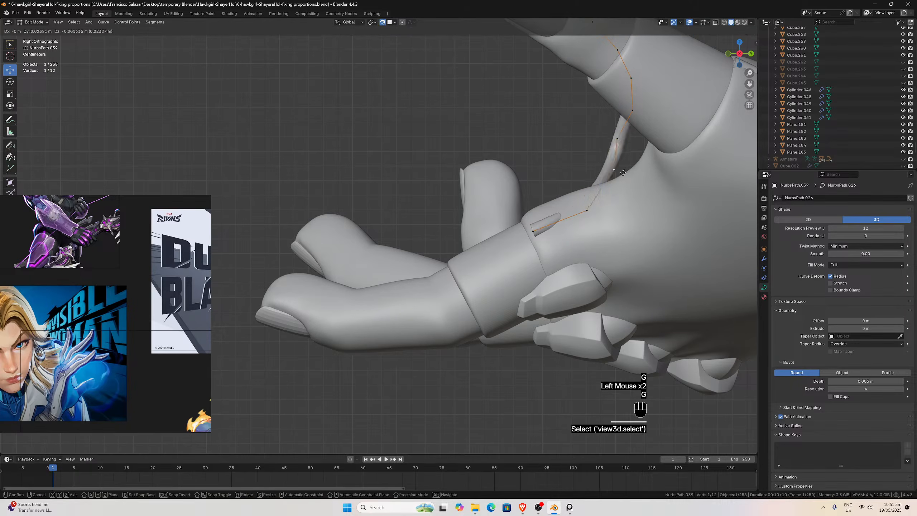
{"action": "left_click", "coordinate": [652, 179]}
{"action": "scroll", "coordinate": [634, 170], "scroll_direction": "down", "scroll_amount": 1}
{"action": "middle_click_drag", "start_coordinate": [634, 170], "coordinate": [593, 133]}
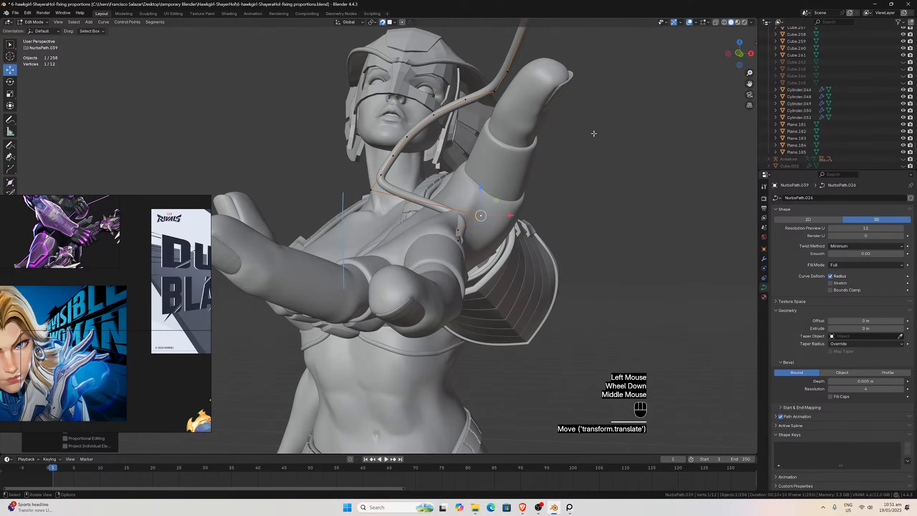
Delete the three points at the duplicated path's free upper end.
{"action": "scroll", "coordinate": [477, 112], "scroll_direction": "down", "scroll_amount": 2}
{"action": "left_click", "coordinate": [468, 102]}
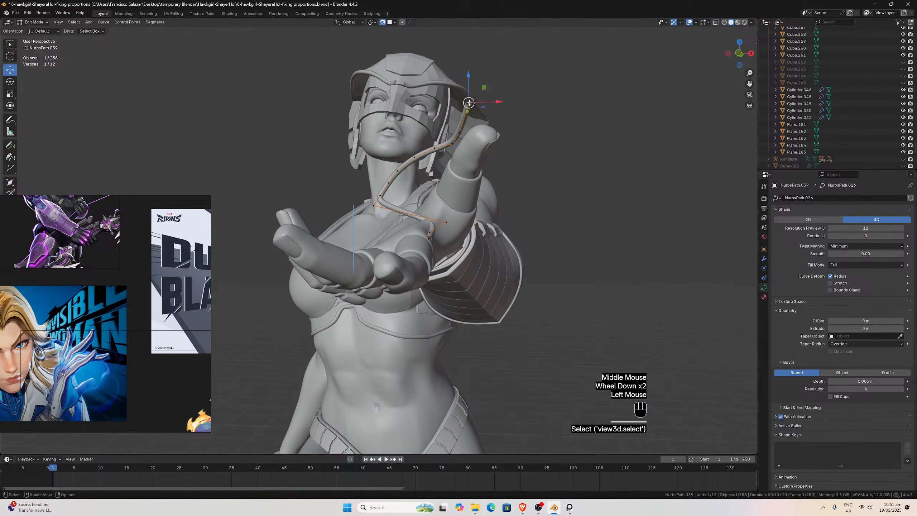
{"action": "left_click", "coordinate": [458, 136], "text": "shift"}
{"action": "left_click", "coordinate": [454, 144], "text": "shift"}
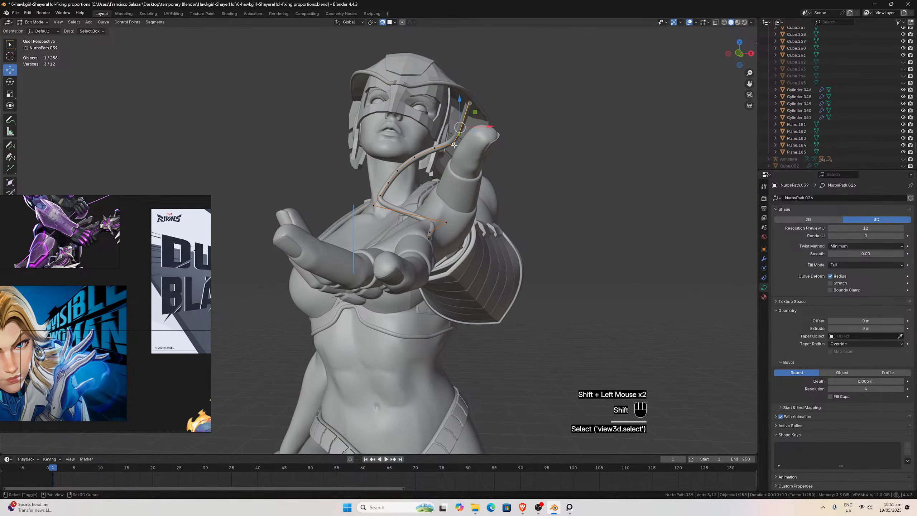
{"action": "key", "text": "x"}
{"action": "left_click", "coordinate": [451, 141]}
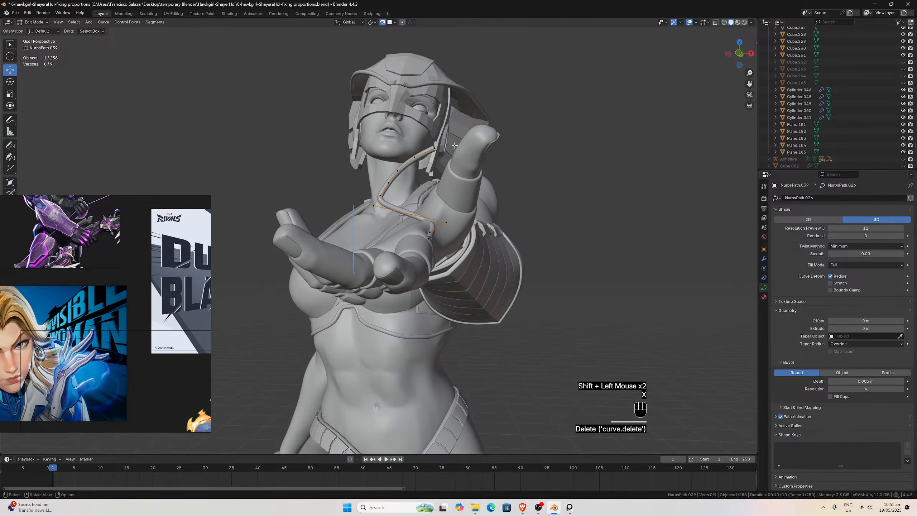
Nudge the path's end point slightly along the edge of the index finger's collar.
{"action": "left_click", "coordinate": [435, 148]}
{"action": "scroll", "coordinate": [425, 188], "scroll_direction": "up", "scroll_amount": 2}
{"action": "left_click", "coordinate": [372, 189]}
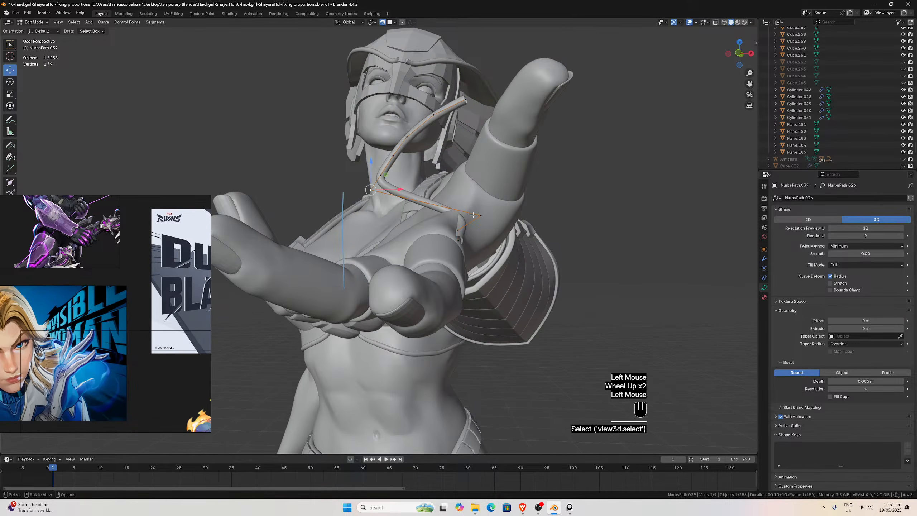
{"action": "scroll", "coordinate": [454, 215], "scroll_direction": "up", "scroll_amount": 1}
{"action": "scroll", "coordinate": [454, 215], "scroll_direction": "down", "scroll_amount": 1}
{"action": "scroll", "coordinate": [507, 221], "scroll_direction": "up", "scroll_amount": 2}
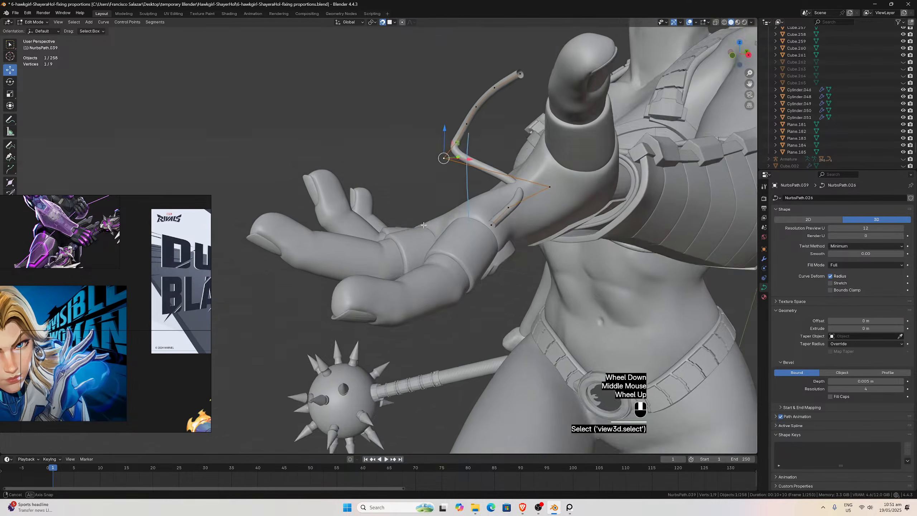
{"action": "left_click", "coordinate": [512, 222]}
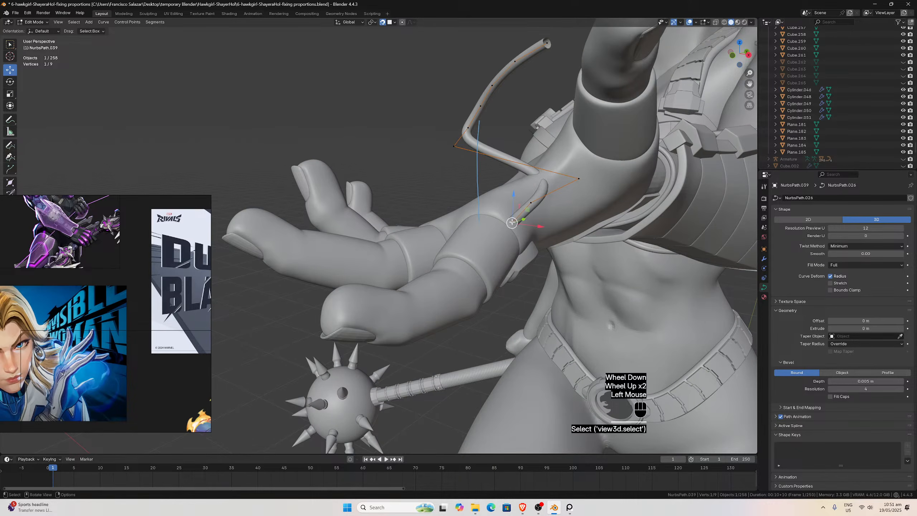
{"action": "key", "text": "g"}
{"action": "left_click", "coordinate": [507, 225]}
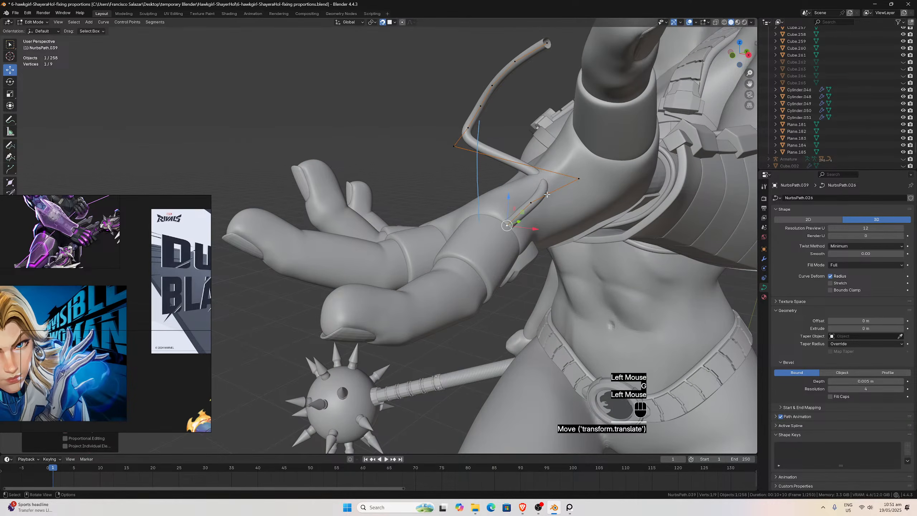
Snap the outlying corner point onto the hand near the thumb and realign the two points between it and the index finger end.
{"action": "left_click", "coordinate": [452, 146]}
{"action": "key", "text": "g"}
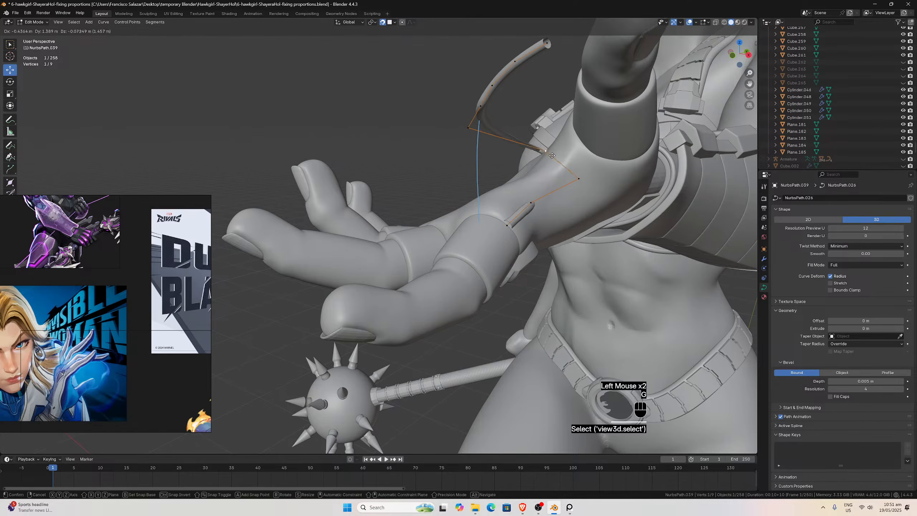
{"action": "left_click", "coordinate": [579, 178]}
{"action": "left_click", "coordinate": [580, 179]}
{"action": "key", "text": "g"}
{"action": "left_click", "coordinate": [540, 188]}
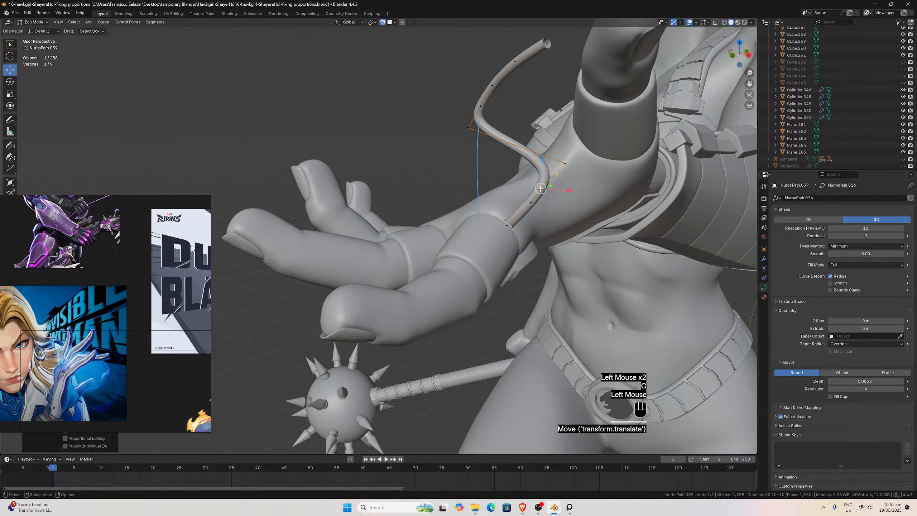
{"action": "left_click", "coordinate": [531, 203]}
{"action": "key", "text": "g"}
{"action": "left_click", "coordinate": [519, 204]}
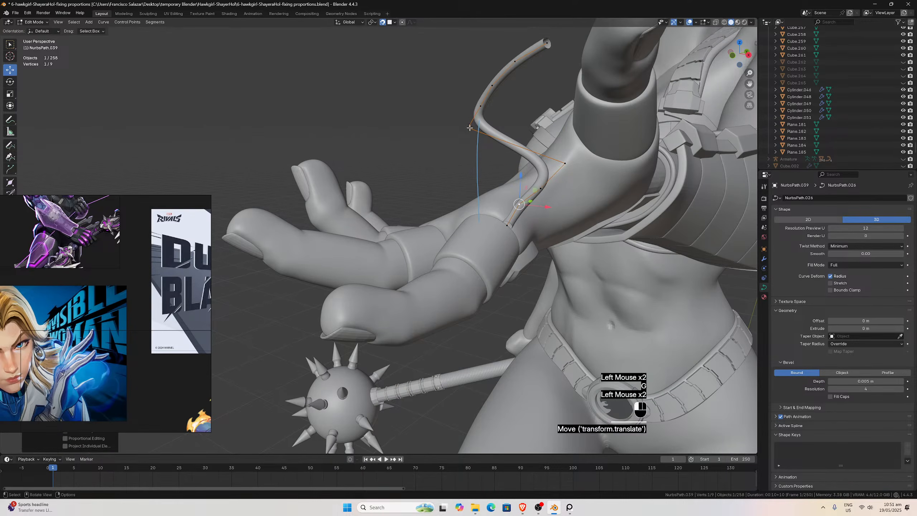
Snap the next outlying corner point onto the hand near the thumb base and shift the point before it back toward the index finger.
{"action": "left_click", "coordinate": [470, 128]}
{"action": "key", "text": "g"}
{"action": "left_click", "coordinate": [577, 156]}
{"action": "left_click", "coordinate": [565, 163]}
{"action": "key", "text": "g"}
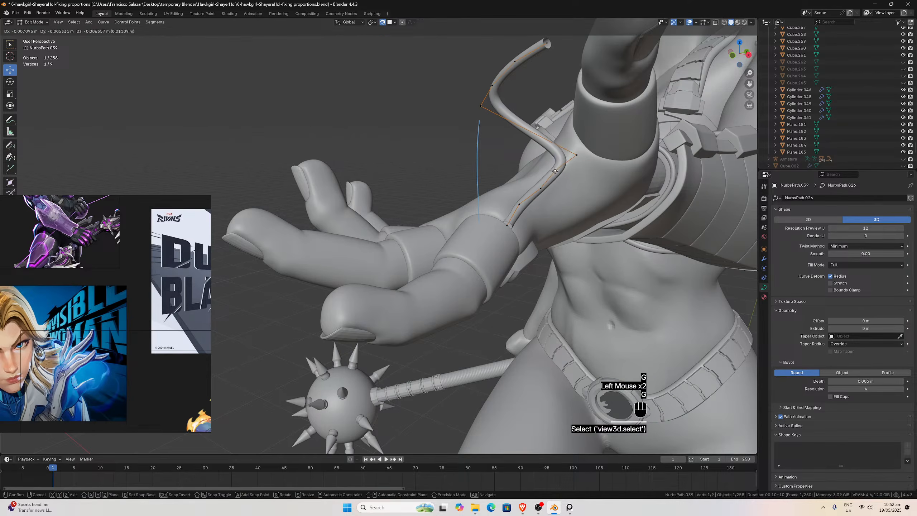
{"action": "left_click", "coordinate": [552, 173]}
Delete three more points from the path's free end, leaving the short section beyond the thumb web.
{"action": "mouse_move", "coordinate": [556, 171]}
{"action": "middle_mouse_down"}
{"action": "mouse_move", "coordinate": [561, 161]}
{"action": "mouse_move", "coordinate": [553, 158]}
{"action": "middle_mouse_up"}
{"action": "left_click", "coordinate": [476, 124]}
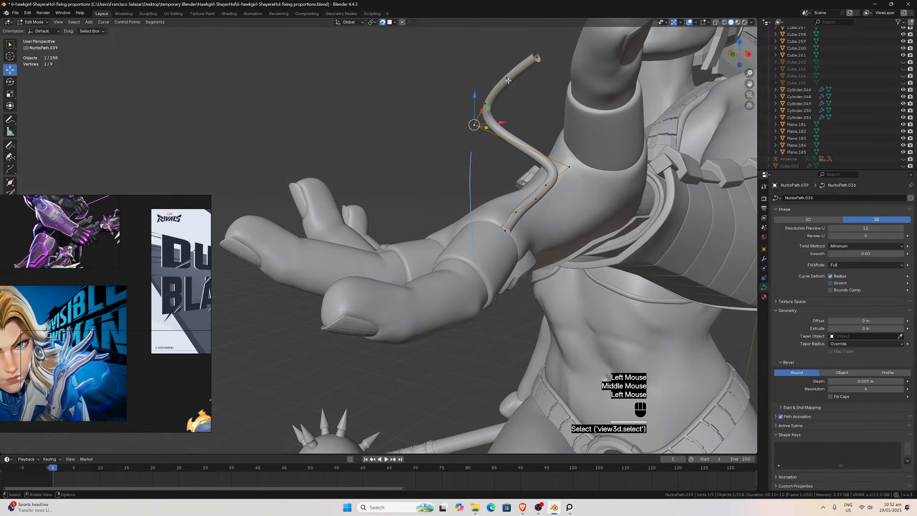
{"action": "key", "text": "x"}
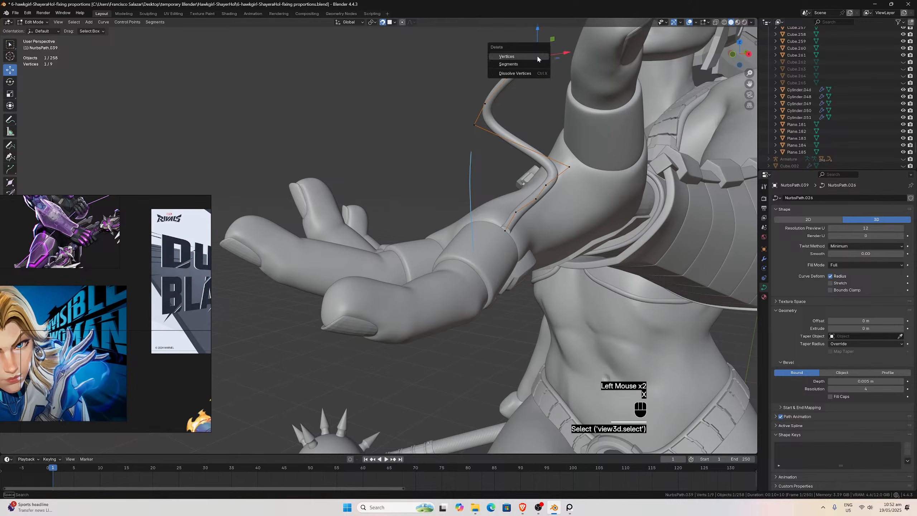
{"action": "left_click", "coordinate": [537, 55]}
{"action": "left_click", "coordinate": [507, 78]}
{"action": "key", "text": "x"}
{"action": "left_click", "coordinate": [508, 79]}
{"action": "left_click", "coordinate": [485, 104]}
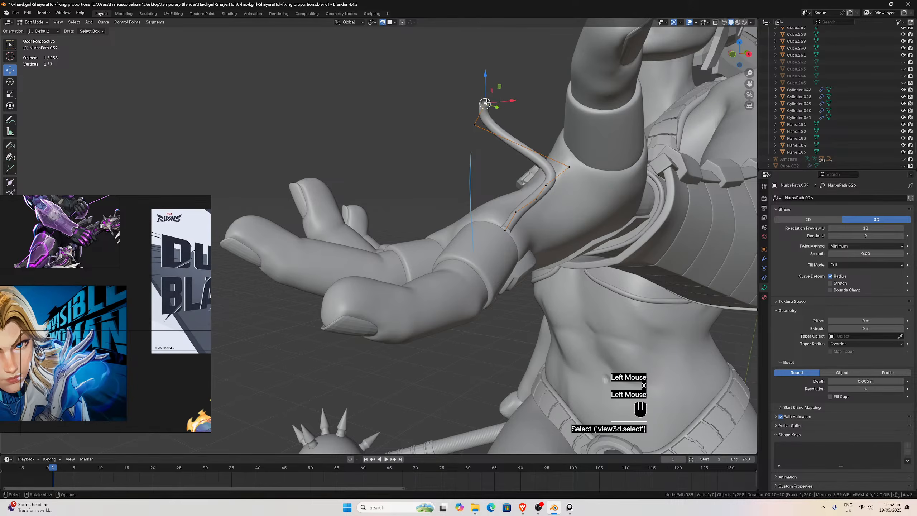
{"action": "key", "text": "x"}
{"action": "left_click", "coordinate": [486, 101]}
Delete one more point from the path's free end and snap the outlying corner point onto the hand near the thumb.
{"action": "left_click", "coordinate": [474, 126]}
{"action": "middle_click_drag", "start_coordinate": [532, 144], "coordinate": [544, 129]}
{"action": "left_click", "coordinate": [538, 178]}
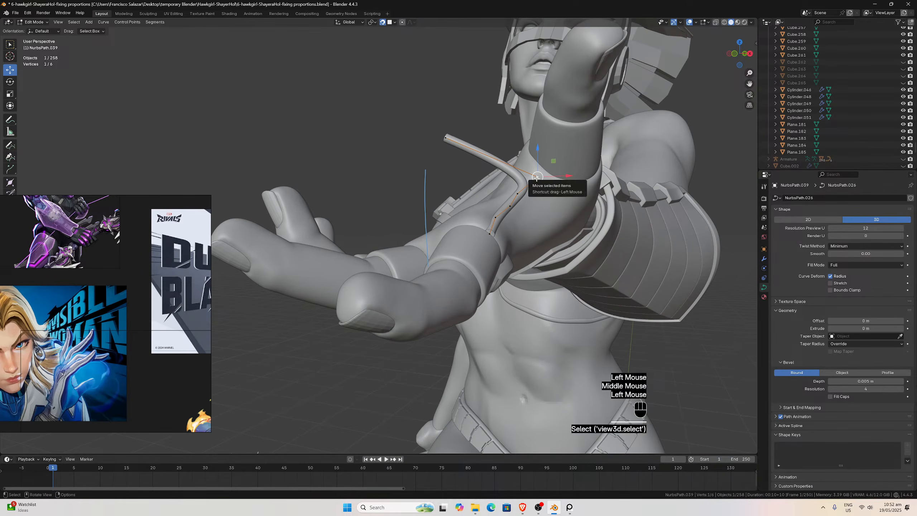
{"action": "key", "text": "g"}
{"action": "left_click", "coordinate": [526, 186]}
Snap the path's free end point onto the edge of the thumb's collar.
{"action": "left_click", "coordinate": [446, 138]}
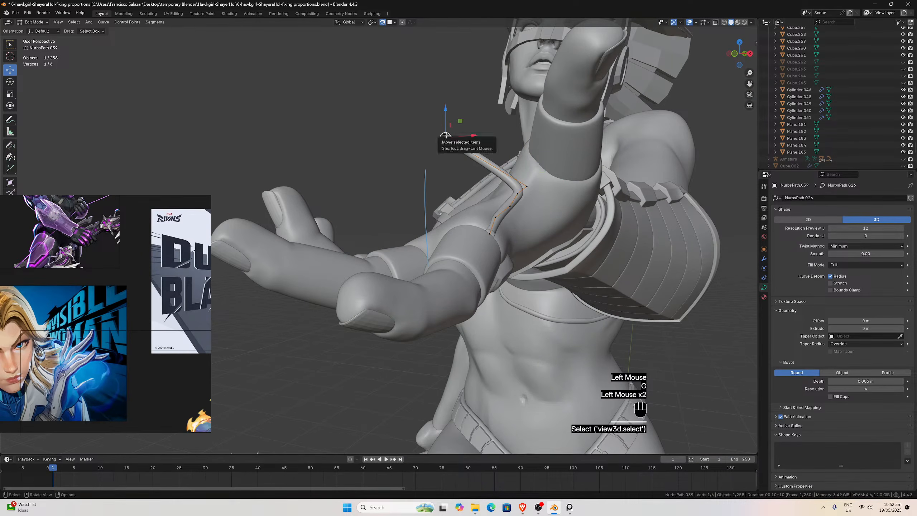
{"action": "key", "text": "g"}
{"action": "left_click", "coordinate": [542, 173]}
From the side view, shift the two path points nearest the index finger end slightly toward the index finger.
{"action": "middle_click_drag", "start_coordinate": [542, 173], "coordinate": [525, 189]}
{"action": "scroll", "coordinate": [526, 189], "scroll_direction": "down", "scroll_amount": 1}
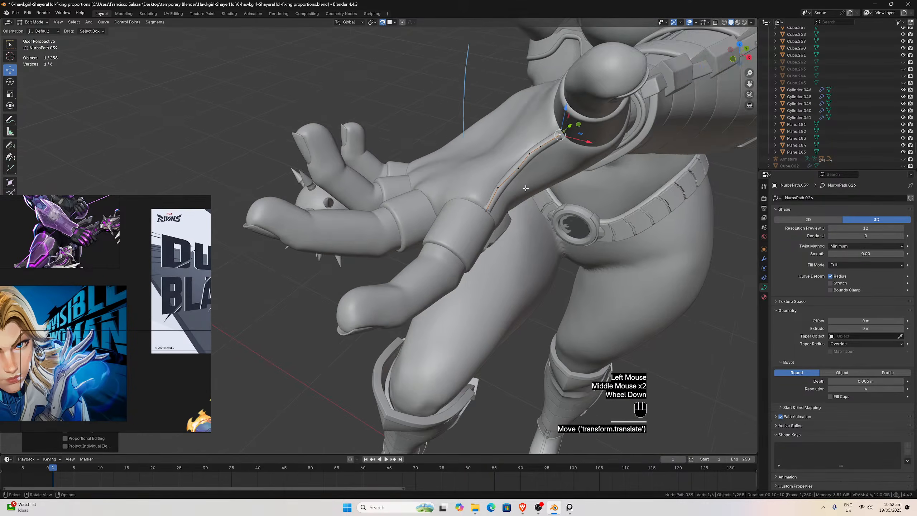
{"action": "key", "text": "KP_3"}
{"action": "scroll", "coordinate": [654, 199], "scroll_direction": "up", "scroll_amount": 3}
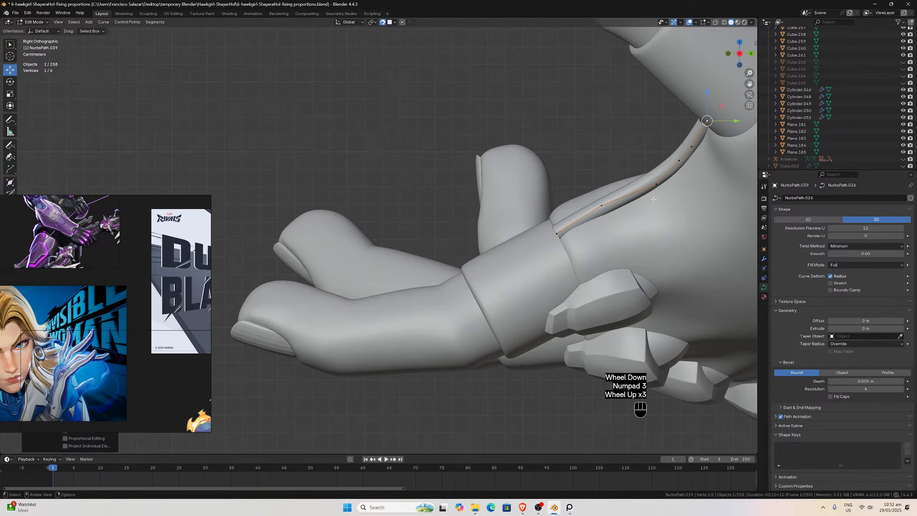
{"action": "left_click", "coordinate": [602, 204]}
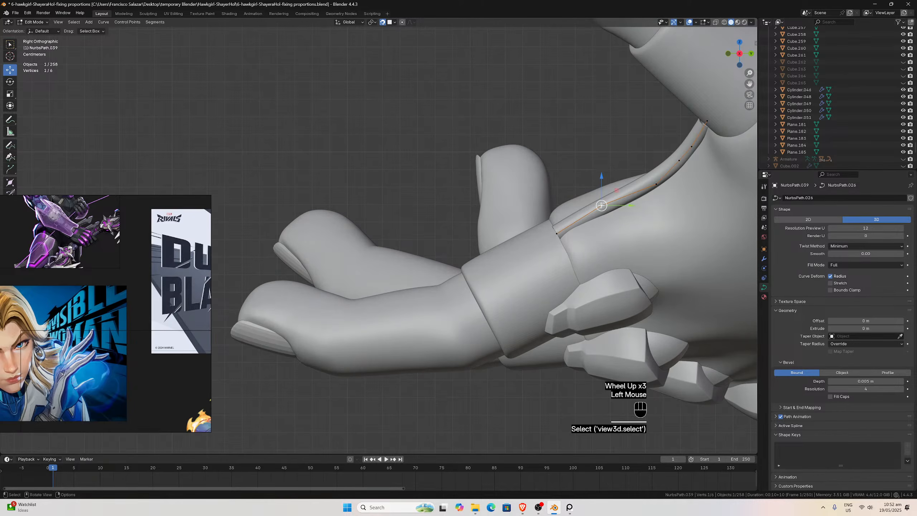
{"action": "key", "text": "g"}
{"action": "left_click", "coordinate": [582, 210]}
{"action": "left_click", "coordinate": [655, 185]}
{"action": "key", "text": "g"}
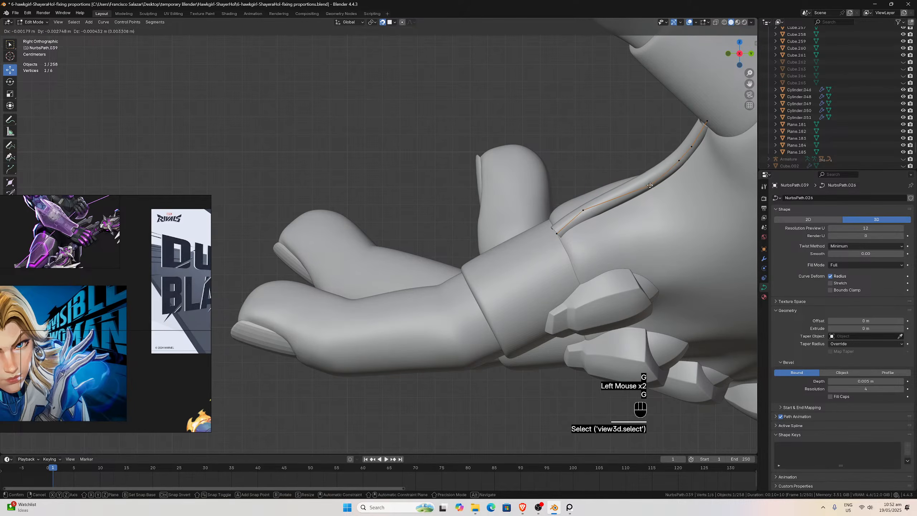
{"action": "left_click", "coordinate": [647, 186]}
From the side view, lower the two path points near the thumb and the thumb end point to follow the web.
{"action": "left_click", "coordinate": [678, 161]}
{"action": "key", "text": "g"}
{"action": "left_click", "coordinate": [677, 167]}
{"action": "left_click", "coordinate": [691, 146]}
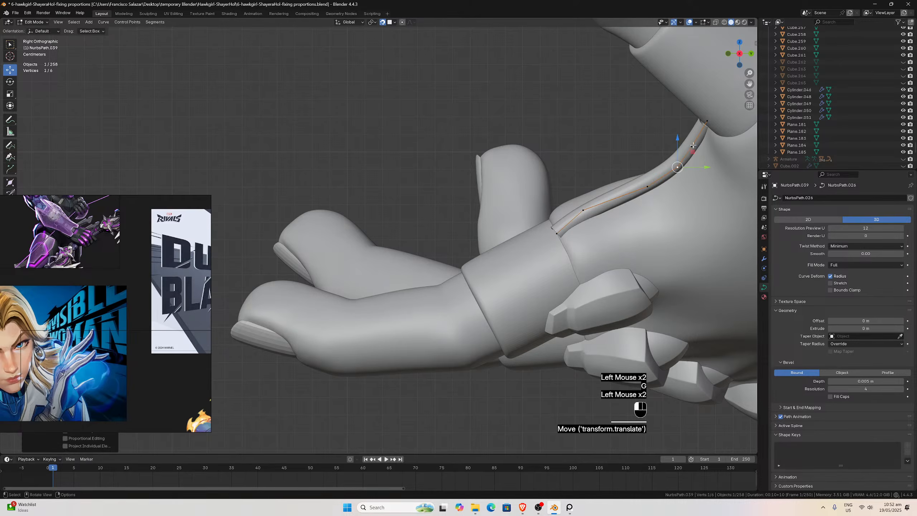
{"action": "key", "text": "g"}
{"action": "left_click", "coordinate": [697, 153]}
{"action": "left_click", "coordinate": [707, 121]}
{"action": "key", "text": "g"}
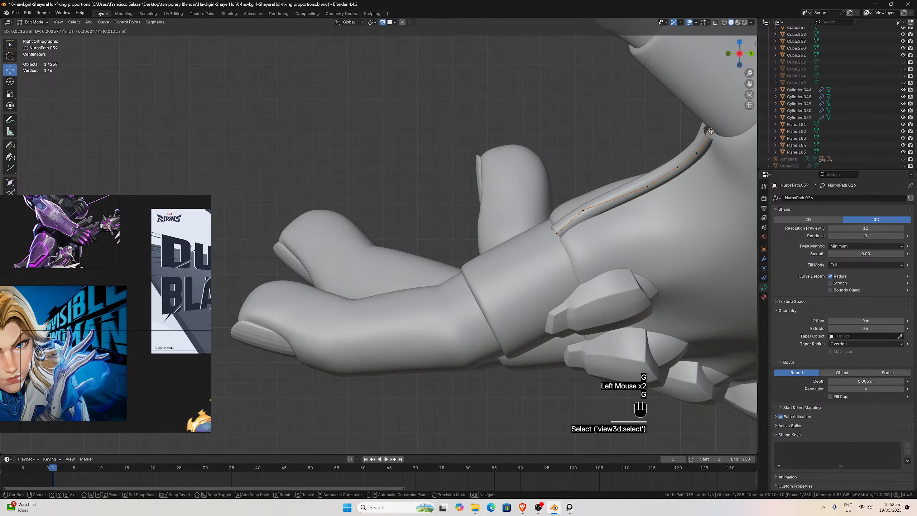
{"action": "left_click", "coordinate": [709, 130]}
From the front view, slide the thumb end point up along the thumb collar's edge and realign its neighbouring point.
{"action": "key", "text": "KP_3"}
{"action": "key", "text": "KP_1"}
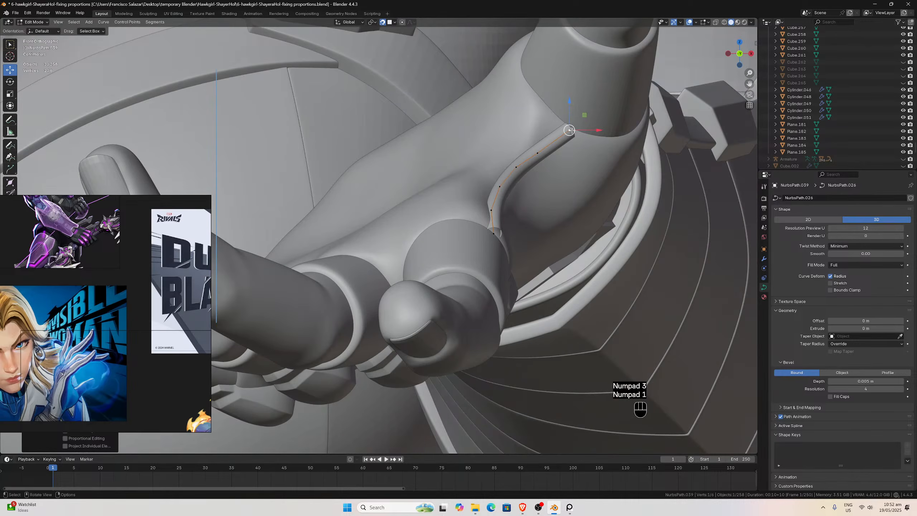
{"action": "scroll", "coordinate": [558, 133], "scroll_direction": "down", "scroll_amount": 1}
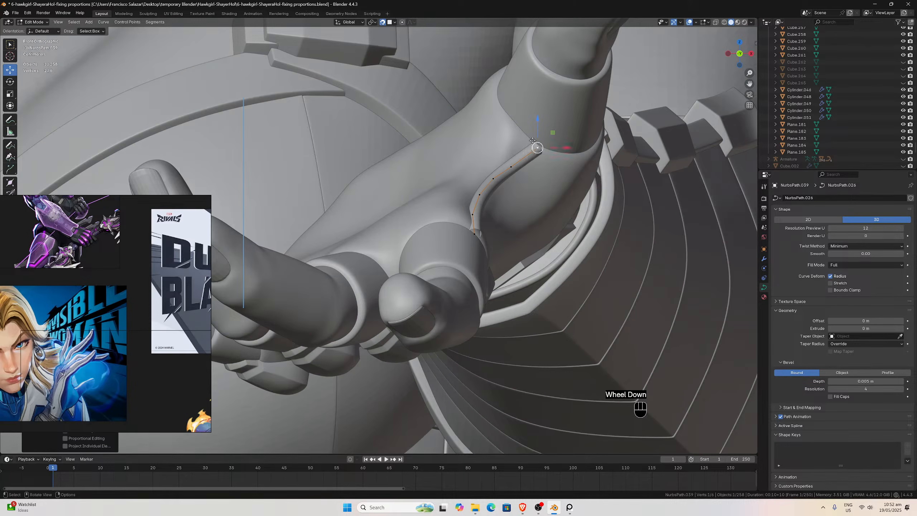
{"action": "key", "text": "g"}
{"action": "left_click", "coordinate": [519, 129]}
{"action": "left_click", "coordinate": [511, 166]}
{"action": "key", "text": "g"}
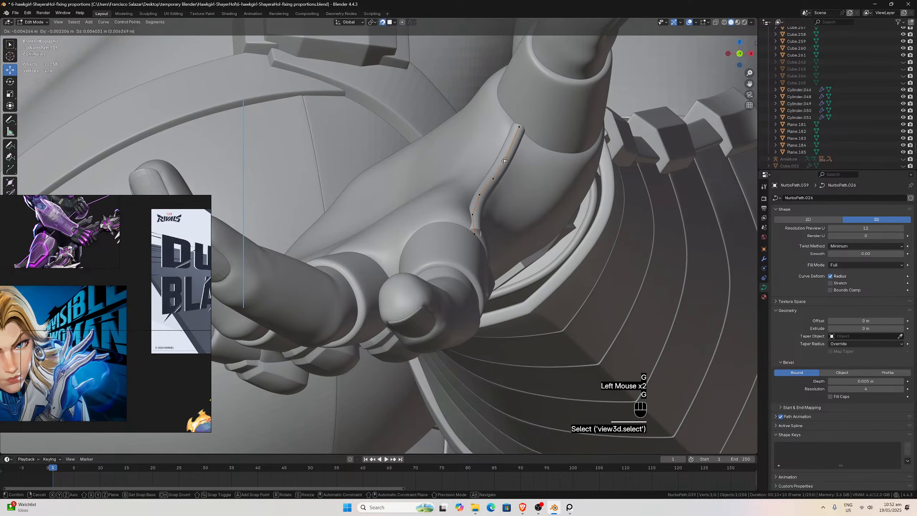
{"action": "left_click", "coordinate": [504, 160]}
Adjust the path's index finger end point and the point beside it, leave Edit Mode and deselect the path.
{"action": "left_click", "coordinate": [474, 233]}
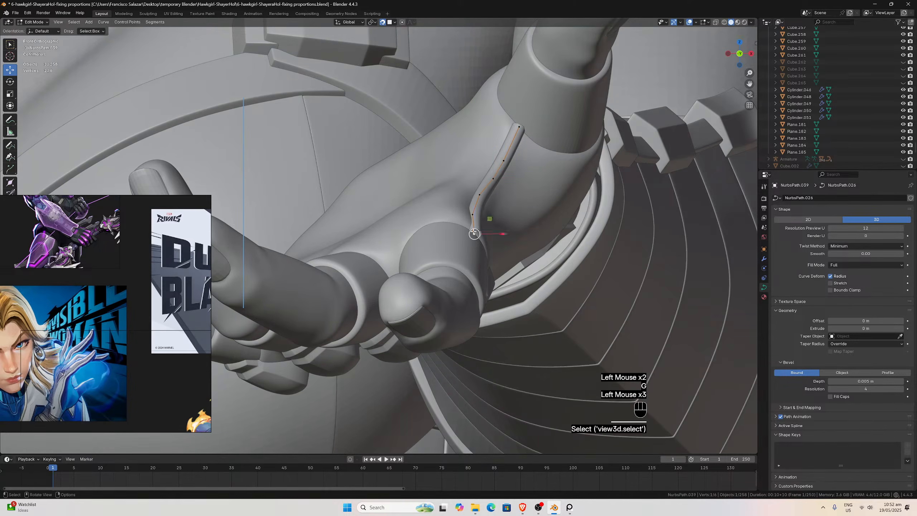
{"action": "key", "text": "g"}
{"action": "left_click", "coordinate": [470, 231]}
{"action": "left_click", "coordinate": [473, 215]}
{"action": "key", "text": "g"}
{"action": "left_click", "coordinate": [490, 188]}
{"action": "scroll", "coordinate": [490, 188], "scroll_direction": "down", "scroll_amount": 3}
{"action": "middle_click_drag", "start_coordinate": [491, 189], "coordinate": [417, 166]}
{"action": "key", "text": "Tab"}
{"action": "left_click", "coordinate": [440, 201]}
Examine the glove and the wrist plate from the side, the palm and the back of the hand.
{"action": "scroll", "coordinate": [439, 201], "scroll_direction": "up", "scroll_amount": 3}
{"action": "scroll", "coordinate": [422, 194], "scroll_direction": "down", "scroll_amount": 3}
{"action": "scroll", "coordinate": [337, 195], "scroll_direction": "down", "scroll_amount": 1}
{"action": "scroll", "coordinate": [310, 188], "scroll_direction": "up", "scroll_amount": 1}
{"action": "scroll", "coordinate": [418, 166], "scroll_direction": "down", "scroll_amount": 1}
{"action": "scroll", "coordinate": [404, 204], "scroll_direction": "up", "scroll_amount": 3}
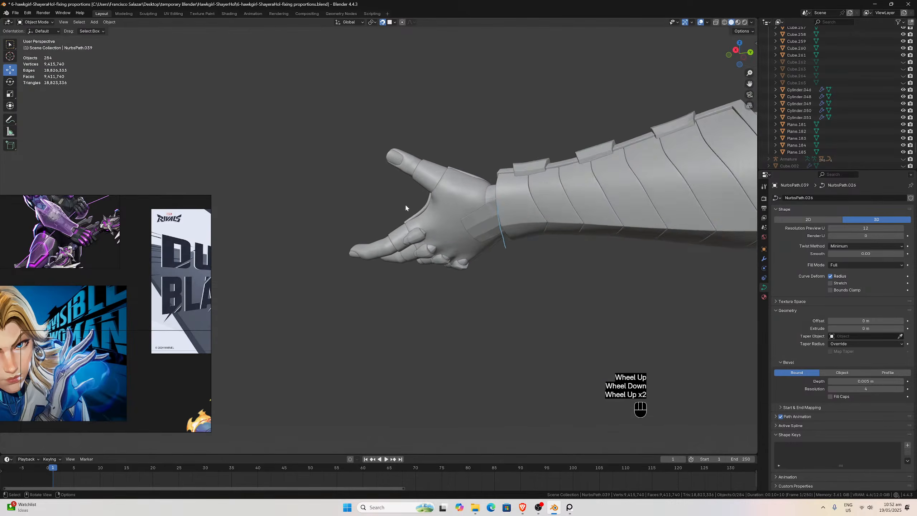
{"action": "left_click", "coordinate": [507, 220]}
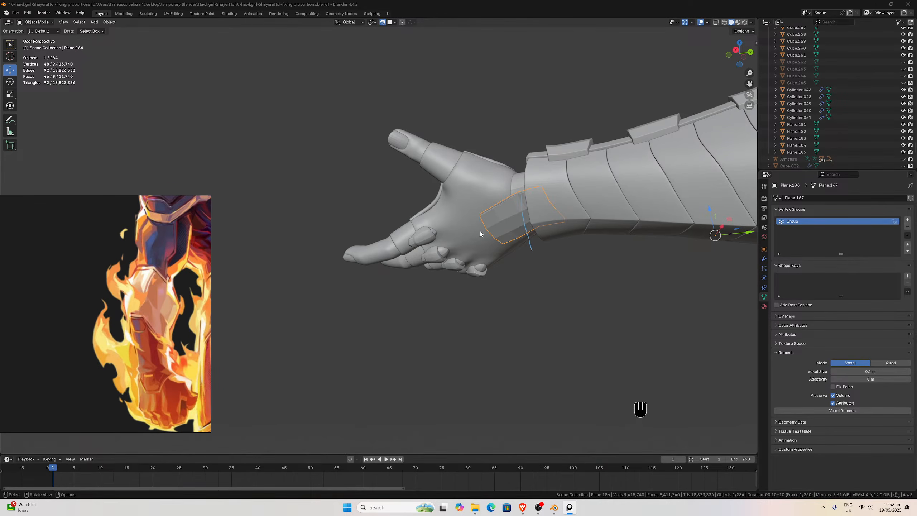
{"action": "middle_click_drag", "start_coordinate": [480, 233], "coordinate": [525, 163]}
{"action": "scroll", "coordinate": [525, 163], "scroll_direction": "up", "scroll_amount": 1}
{"action": "scroll", "coordinate": [525, 163], "scroll_direction": "down", "scroll_amount": 2}
{"action": "key", "text": "KP_7"}
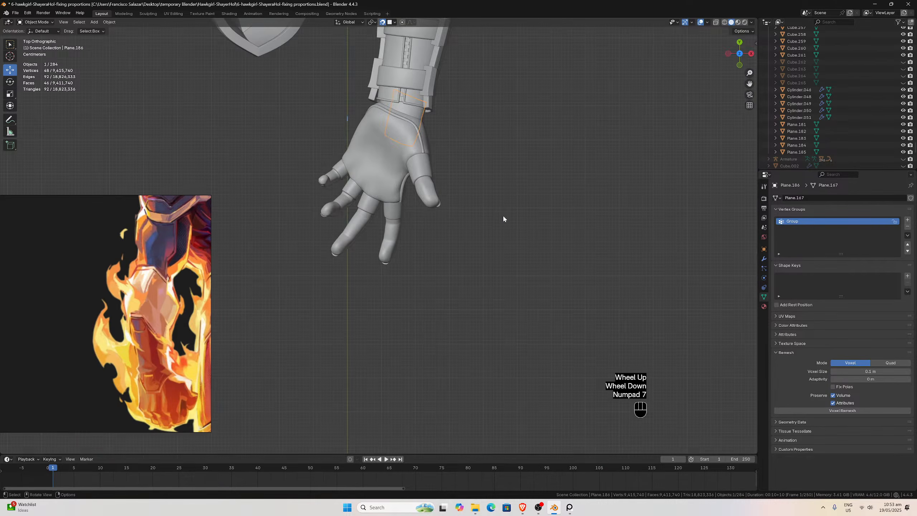
{"action": "key", "text": "KP_7"}
{"action": "key", "text": "shift+KP_7"}
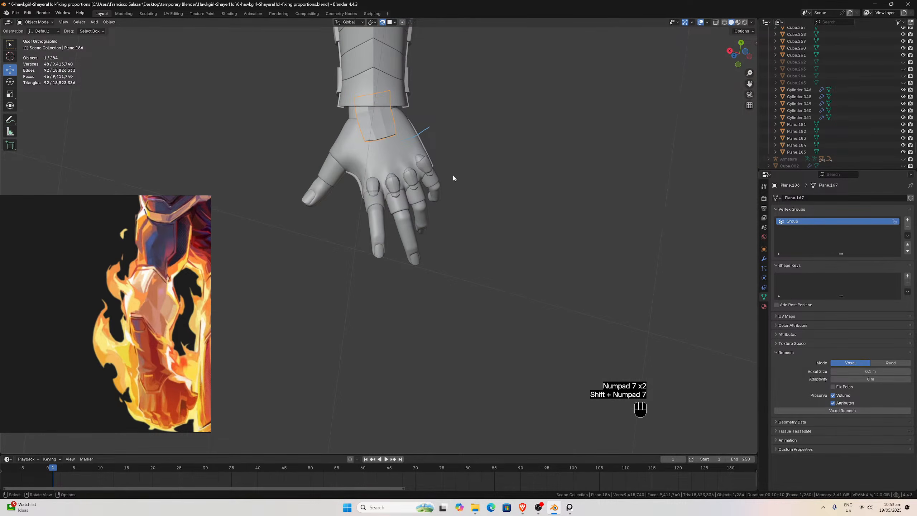
{"action": "scroll", "coordinate": [570, 147], "scroll_direction": "up", "scroll_amount": 3}
{"action": "left_click_drag", "start_coordinate": [748, 84], "coordinate": [634, 141]}
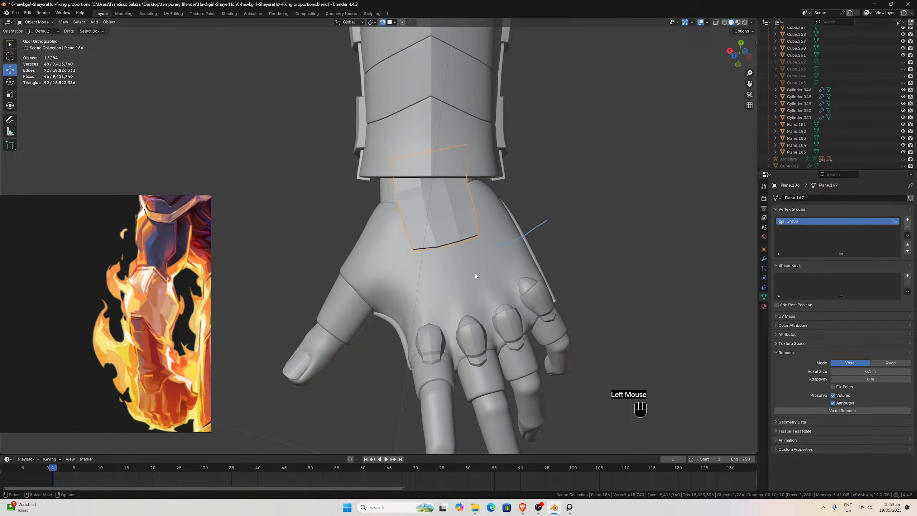
{"action": "scroll", "coordinate": [448, 292], "scroll_direction": "down", "scroll_amount": 1}
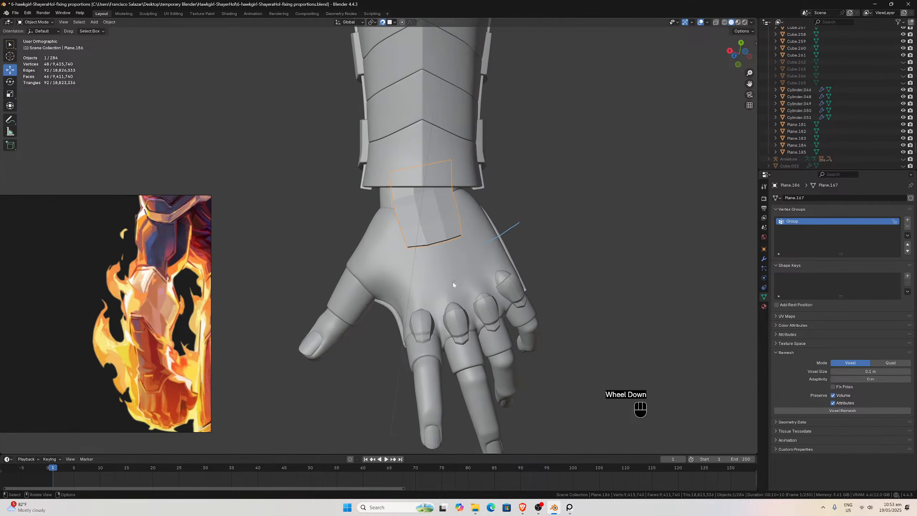
{"action": "scroll", "coordinate": [453, 286], "scroll_direction": "down", "scroll_amount": 3}
{"action": "scroll", "coordinate": [456, 209], "scroll_direction": "up", "scroll_amount": 1}
{"action": "middle_click_drag", "start_coordinate": [422, 252], "coordinate": [417, 96]}
{"action": "scroll", "coordinate": [417, 92], "scroll_direction": "up", "scroll_amount": 2}
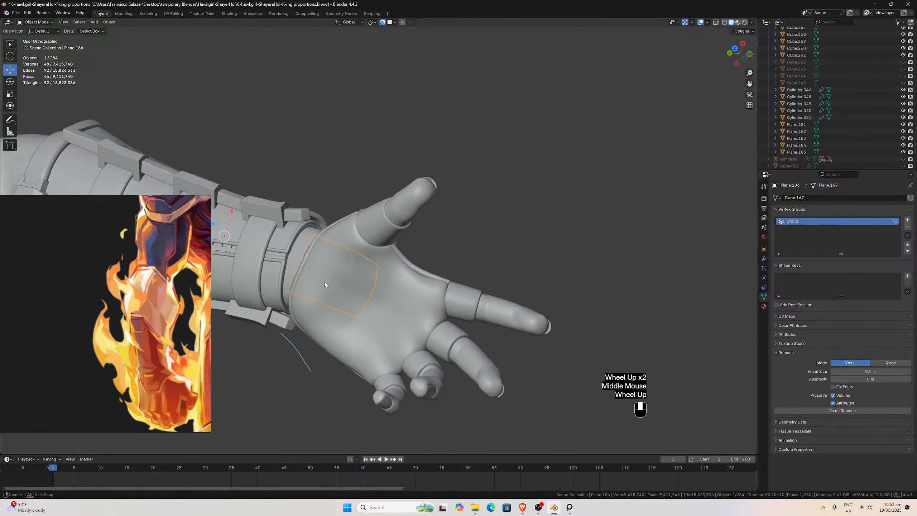
{"action": "middle_click_drag", "start_coordinate": [323, 281], "coordinate": [358, 278]}
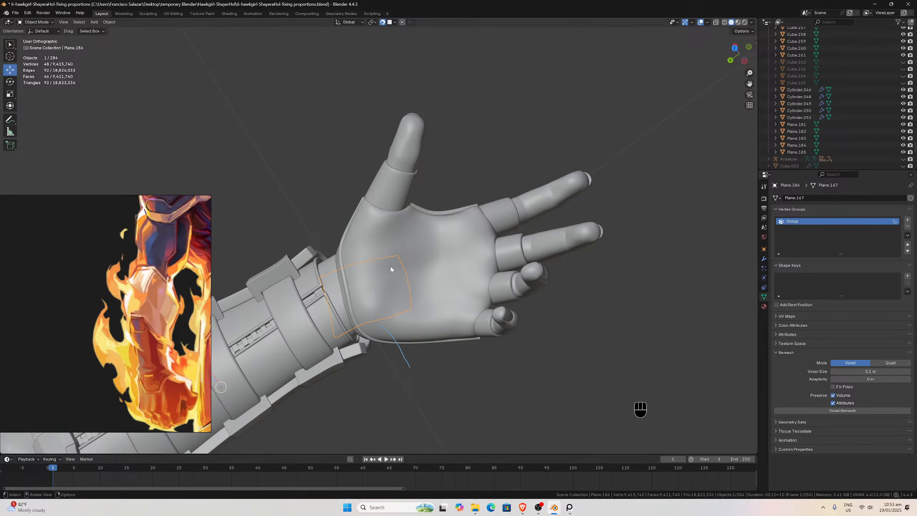
{"action": "middle_click_drag", "start_coordinate": [413, 237], "coordinate": [394, 302]}
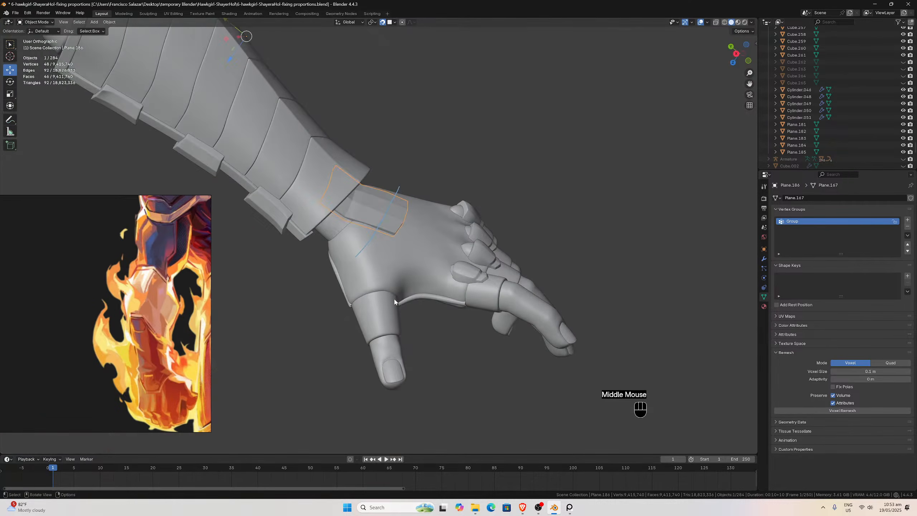
{"action": "key", "text": "ctrl+KP_7"}
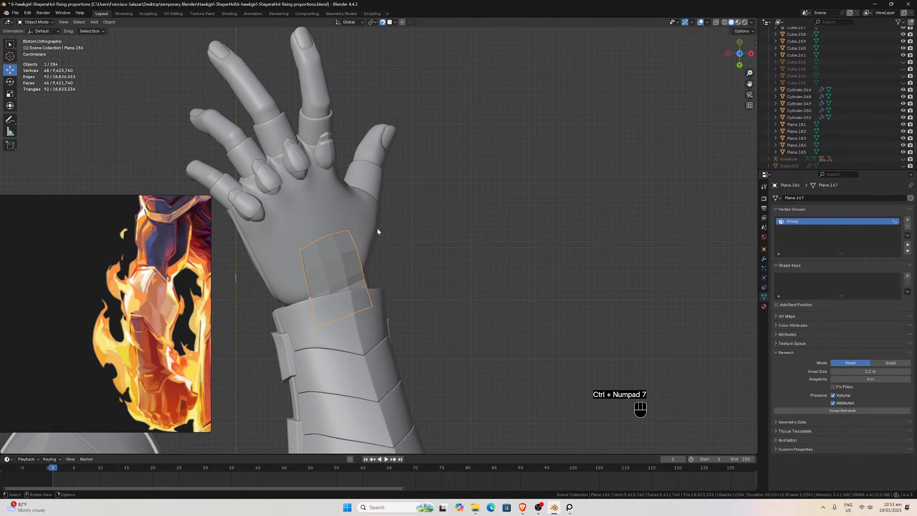
{"action": "scroll", "coordinate": [373, 233], "scroll_direction": "up", "scroll_amount": 1}
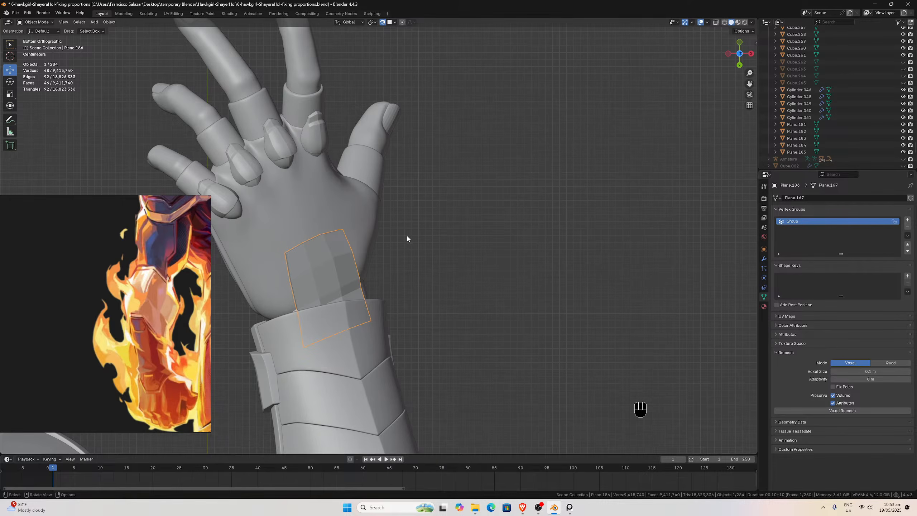
{"action": "scroll", "coordinate": [407, 239], "scroll_direction": "up", "scroll_amount": 1}
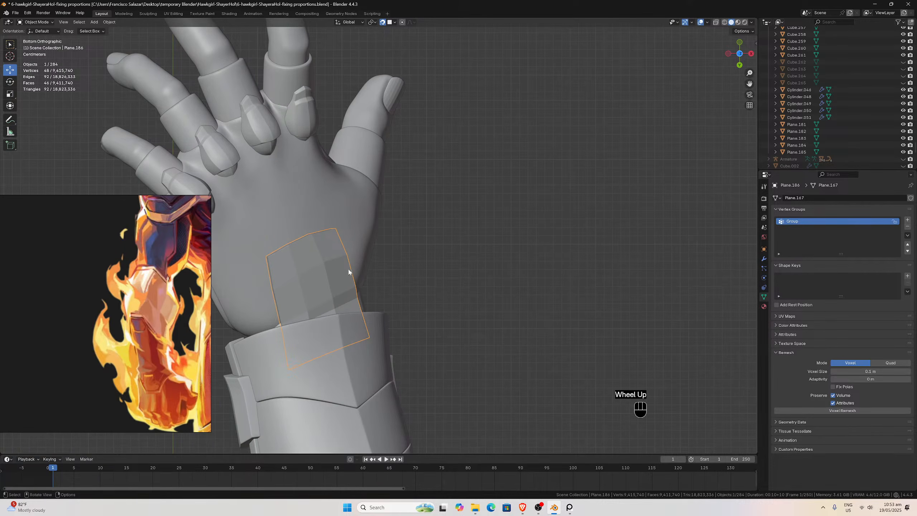
Duplicate the wrist plate in place and move the copy to the forearm armor backup collection.
{"action": "double_click", "coordinate": [330, 283]}
{"action": "left_click", "coordinate": [763, 259]}
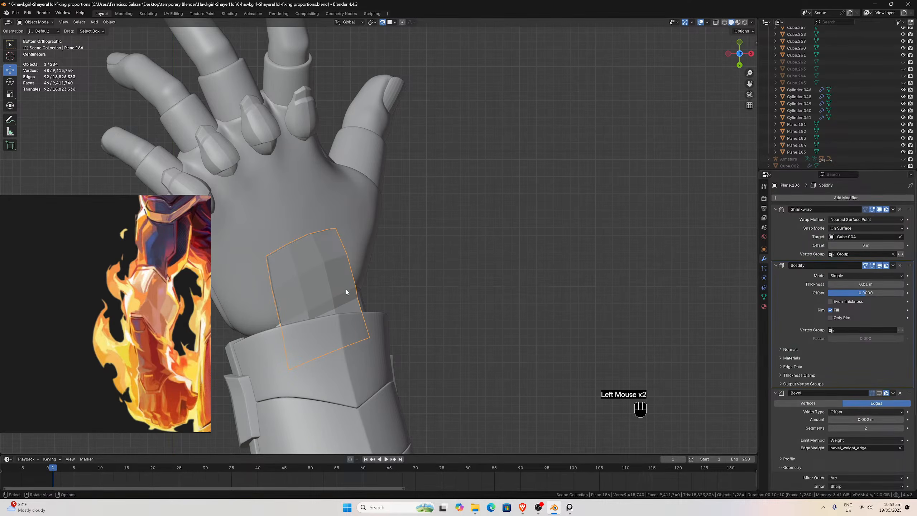
{"action": "key", "text": "shift+d"}
{"action": "key", "text": "Escape"}
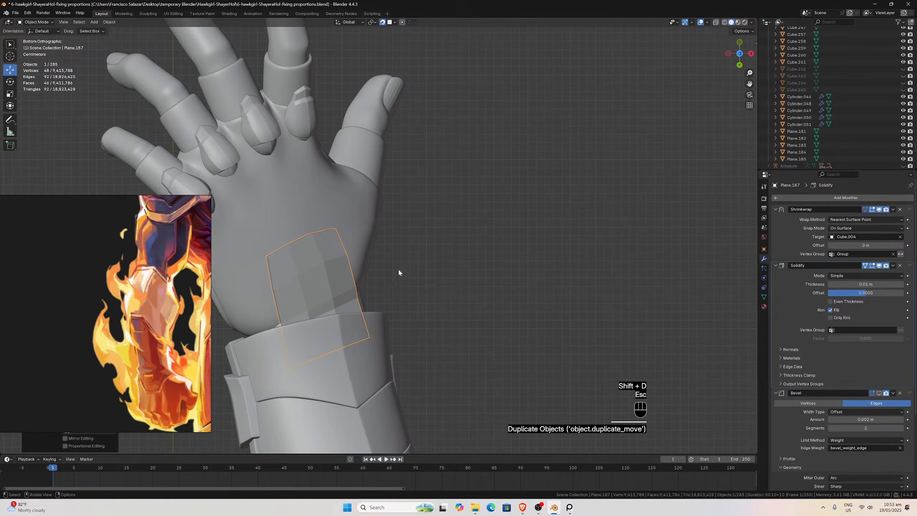
{"action": "key", "text": "m"}
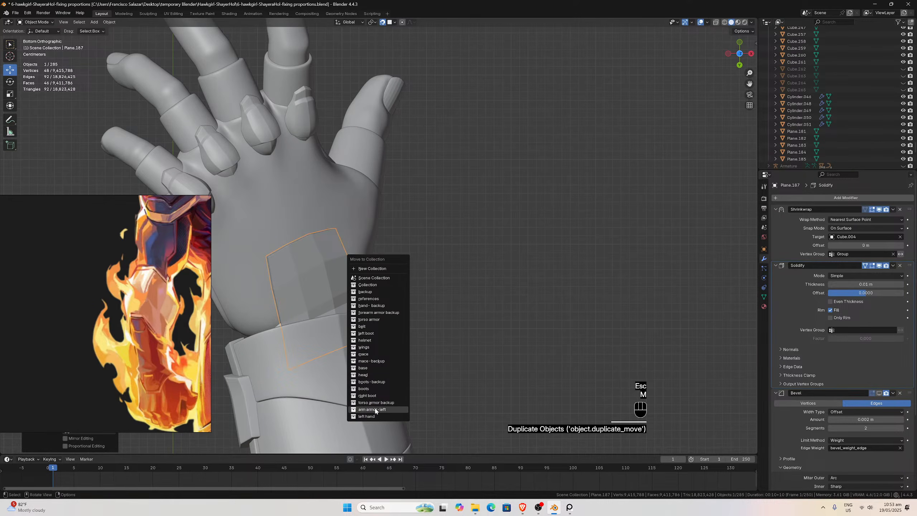
{"action": "left_click", "coordinate": [371, 312]}
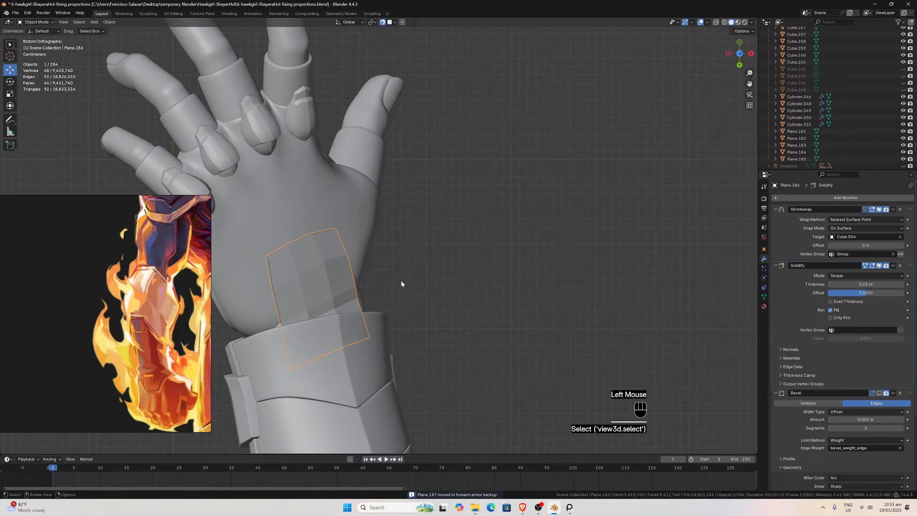
Turn off the viewport display of the original wrist plate's Solidify modifier and apply its Shrinkwrap modifier.
{"action": "scroll", "coordinate": [859, 350], "scroll_direction": "down", "scroll_amount": 4}
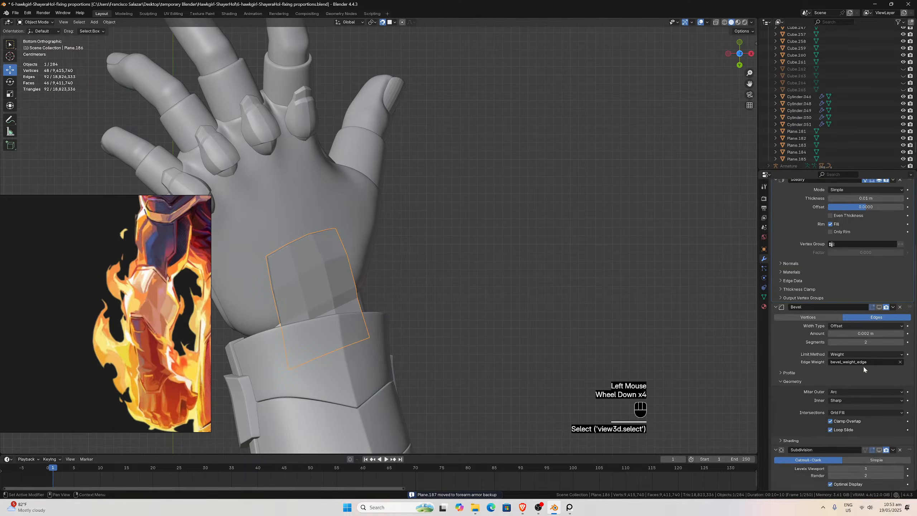
{"action": "scroll", "coordinate": [862, 260], "scroll_direction": "up", "scroll_amount": 3}
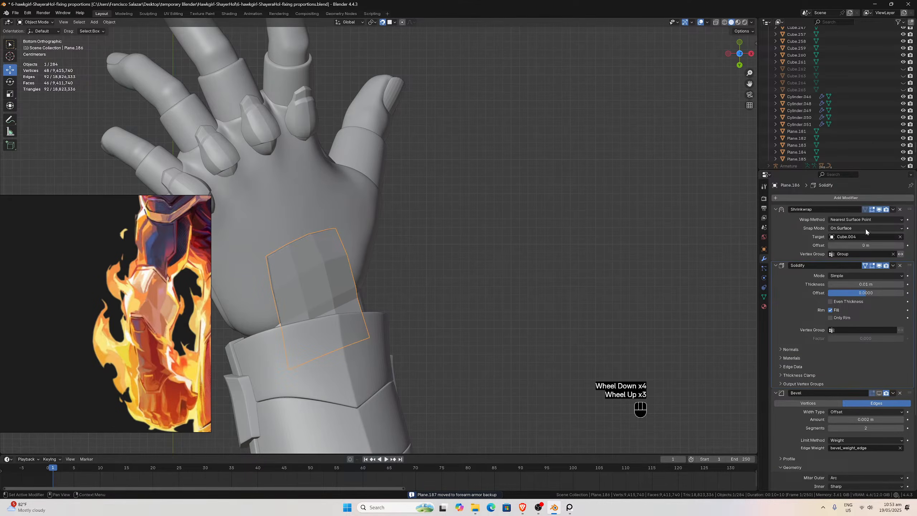
{"action": "left_click", "coordinate": [879, 265]}
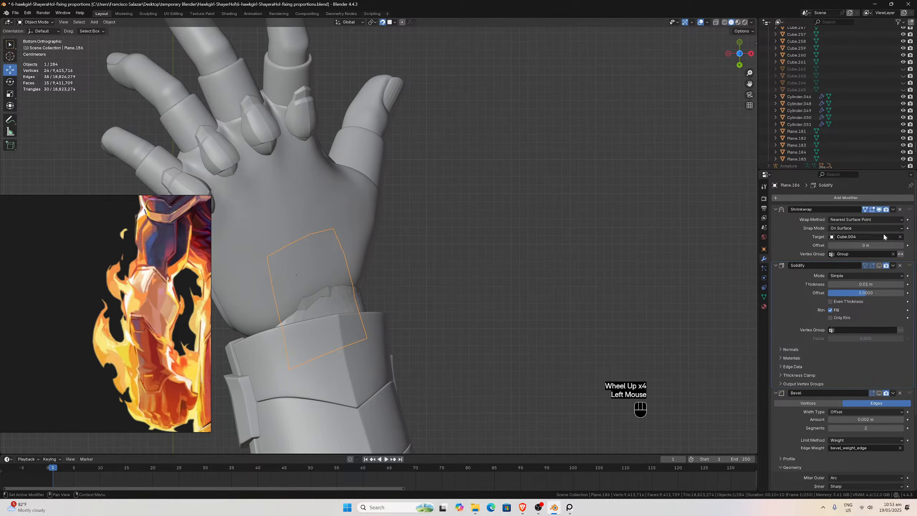
{"action": "left_click", "coordinate": [893, 209]}
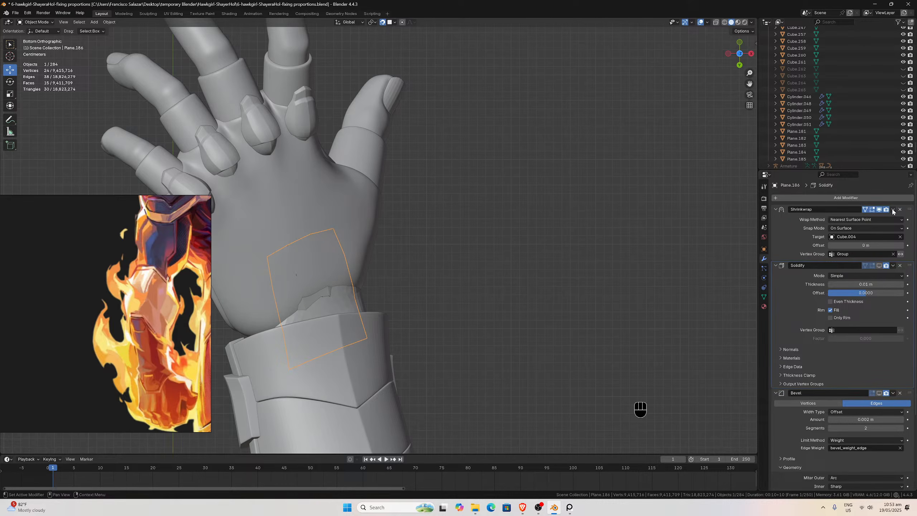
{"action": "left_click", "coordinate": [893, 210]}
{"action": "left_click", "coordinate": [877, 219]}
Turn the wrist plate's Solidify modifier back on in the viewport and apply it.
{"action": "left_click", "coordinate": [878, 210]}
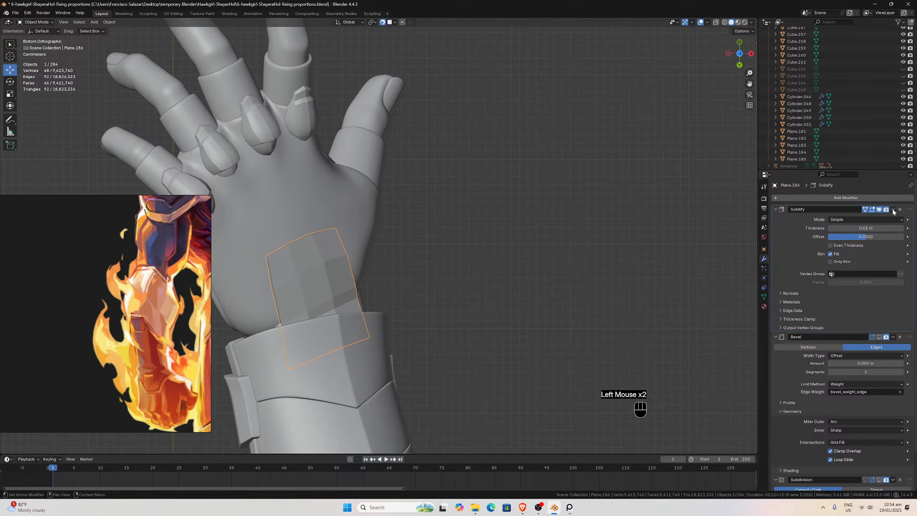
{"action": "left_click", "coordinate": [893, 210]}
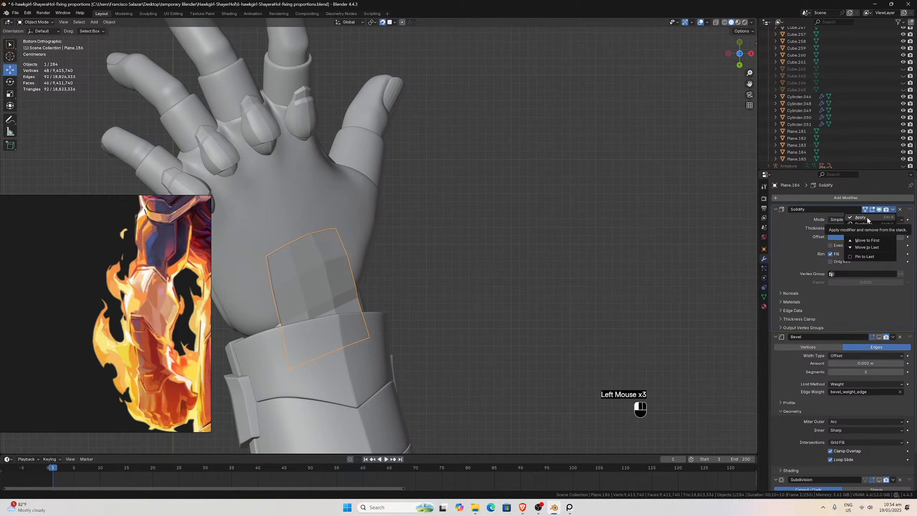
{"action": "left_click", "coordinate": [860, 217]}
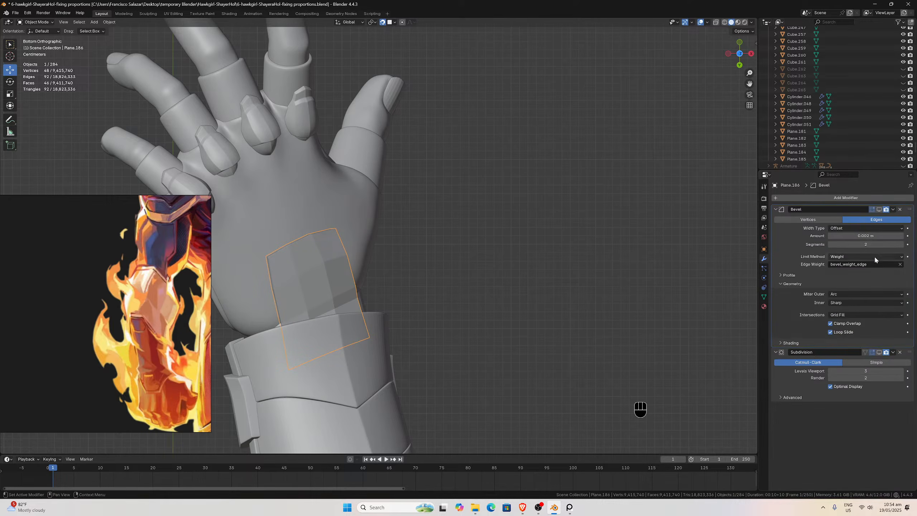
Turn the wrist plate's Bevel and Subdivision modifiers back on in the viewport.
{"action": "left_click", "coordinate": [879, 210]}
{"action": "left_click", "coordinate": [879, 352]}
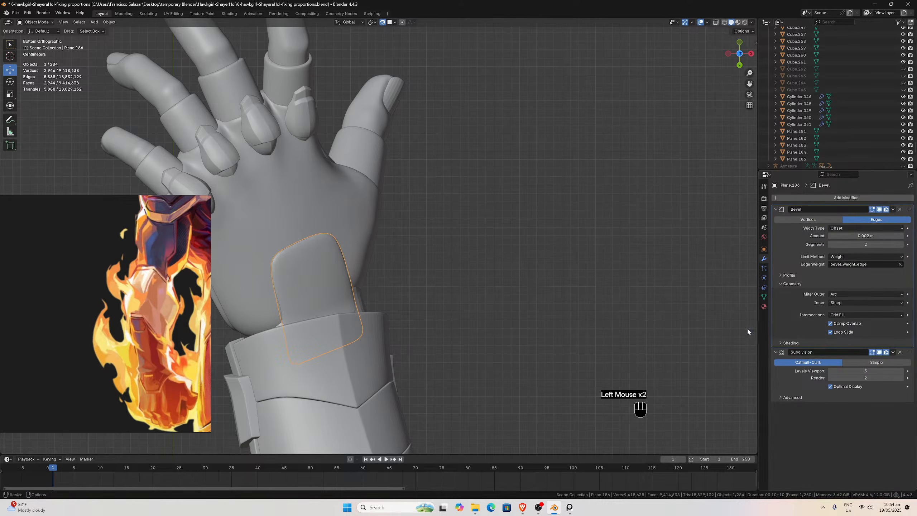
{"action": "scroll", "coordinate": [451, 296], "scroll_direction": "down", "scroll_amount": 2}
{"action": "mouse_move", "coordinate": [329, 267]}
{"action": "middle_mouse_down"}
{"action": "mouse_move", "coordinate": [360, 271]}
{"action": "mouse_move", "coordinate": [334, 267]}
{"action": "middle_mouse_up"}
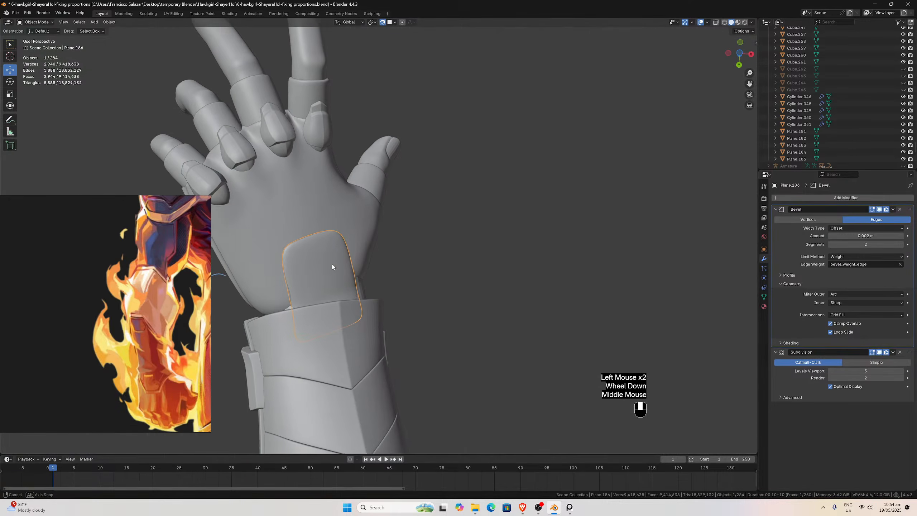
Isolate the wrist plate and, in edge select mode, select the upper and lower rim edges along one long side and its adjoining end.
{"action": "key", "text": "slash"}
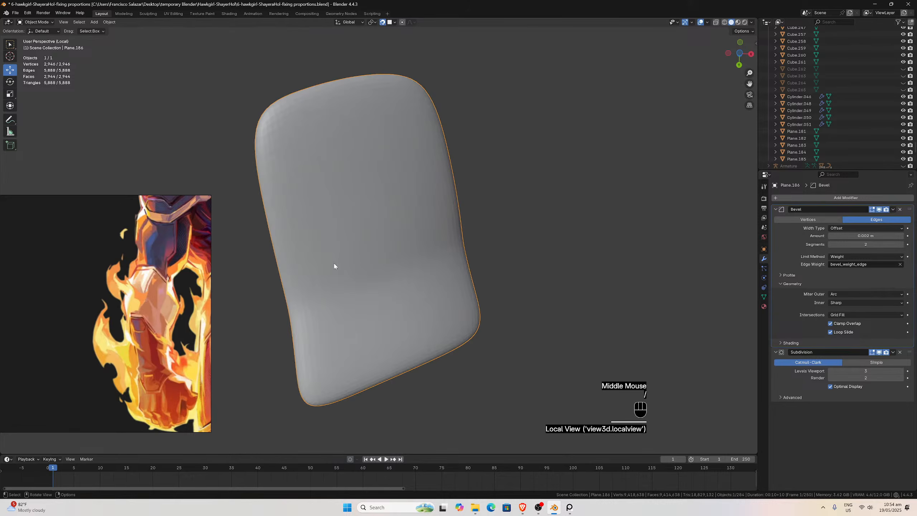
{"action": "key", "text": "Tab"}
{"action": "middle_click_drag", "start_coordinate": [333, 266], "coordinate": [419, 214]}
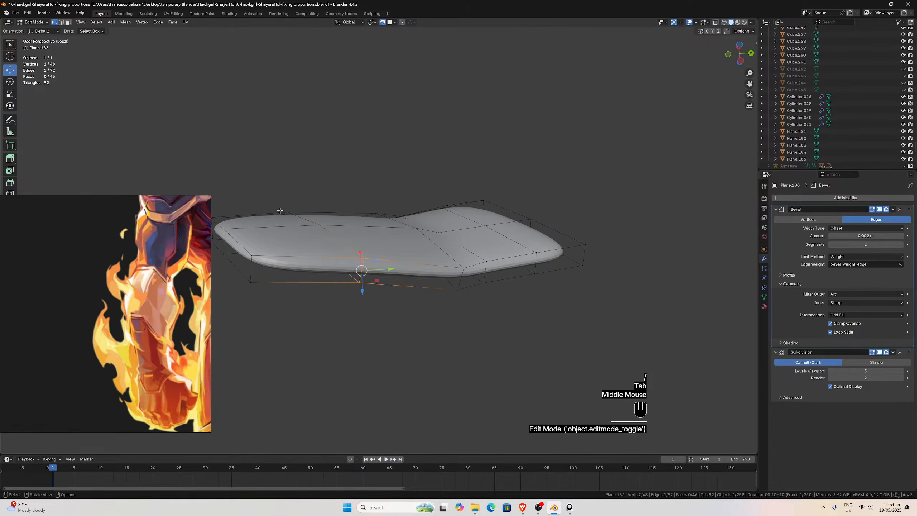
{"action": "left_click", "coordinate": [62, 23]}
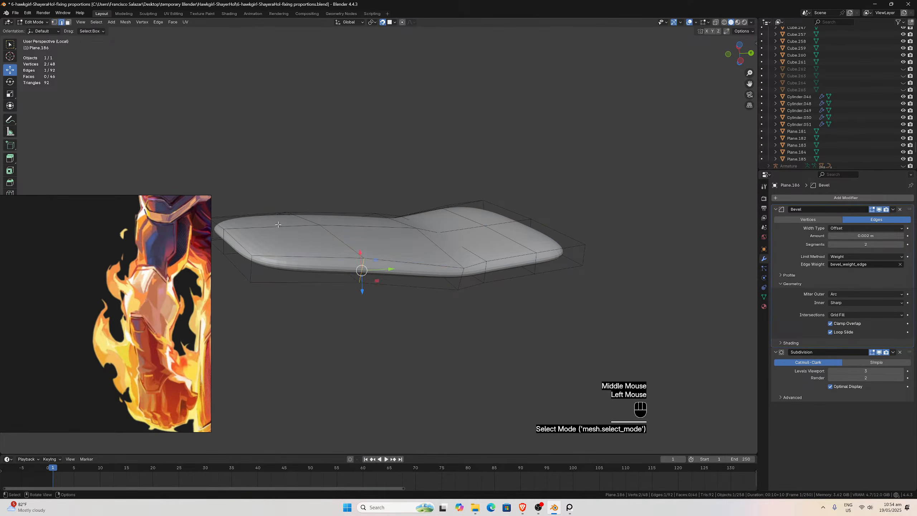
{"action": "left_click", "coordinate": [291, 255]}
{"action": "left_click", "coordinate": [291, 255], "text": "alt"}
{"action": "left_click", "coordinate": [306, 282], "text": "alt+shift"}
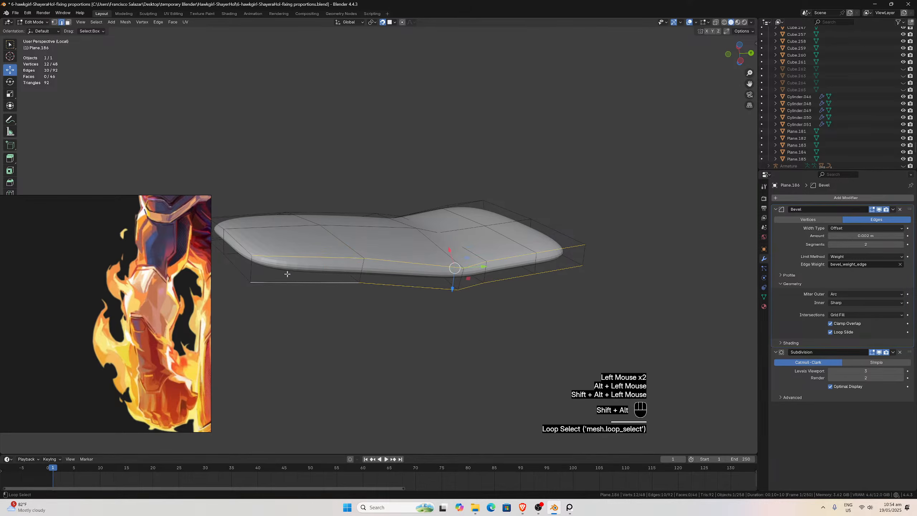
{"action": "left_click", "coordinate": [242, 266], "text": "alt+shift"}
{"action": "left_click", "coordinate": [241, 247], "text": "alt+shift"}
{"action": "left_click", "coordinate": [255, 265], "text": "shift"}
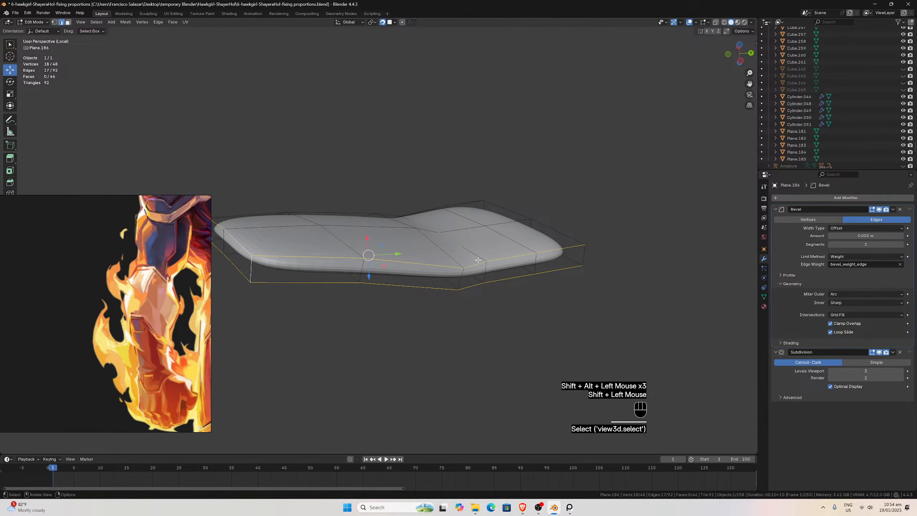
Extend the selection to the remaining rim edges on both faces of the plate and its vertical corner edges.
{"action": "middle_click_drag", "start_coordinate": [476, 260], "coordinate": [428, 253]}
{"action": "left_click", "coordinate": [342, 382], "text": "alt+shift"}
{"action": "left_click", "coordinate": [351, 384], "text": "alt+shift"}
{"action": "left_click", "coordinate": [358, 366], "text": "alt+shift"}
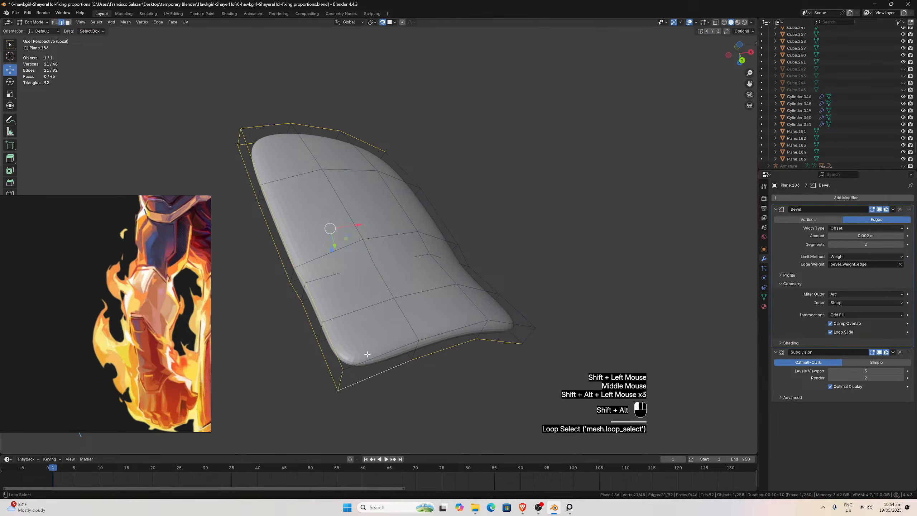
{"action": "middle_click_drag", "start_coordinate": [454, 338], "coordinate": [402, 303]}
{"action": "left_click", "coordinate": [363, 319], "text": "alt+shift"}
{"action": "left_click", "coordinate": [385, 327], "text": "alt+shift"}
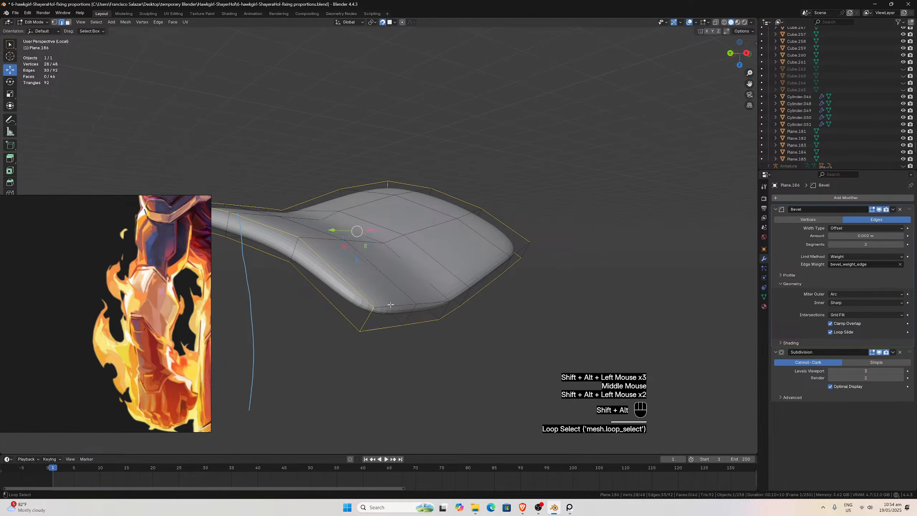
{"action": "left_click", "coordinate": [389, 306], "text": "alt+shift"}
{"action": "middle_click_drag", "start_coordinate": [542, 262], "coordinate": [513, 254]}
{"action": "left_click", "coordinate": [566, 240], "text": "shift"}
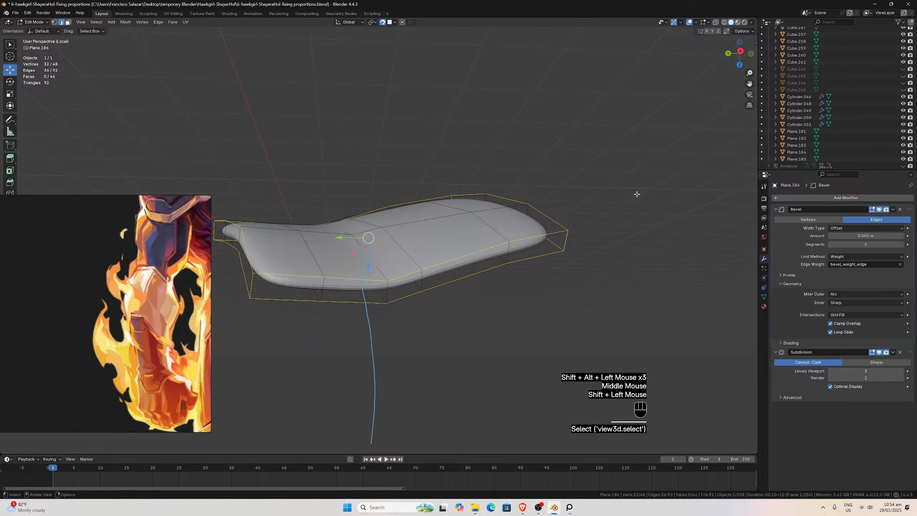
Set the edges' mean bevel weight of the selected rim to 1, leave the isolated view and return to Object Mode.
{"action": "key", "text": "n"}
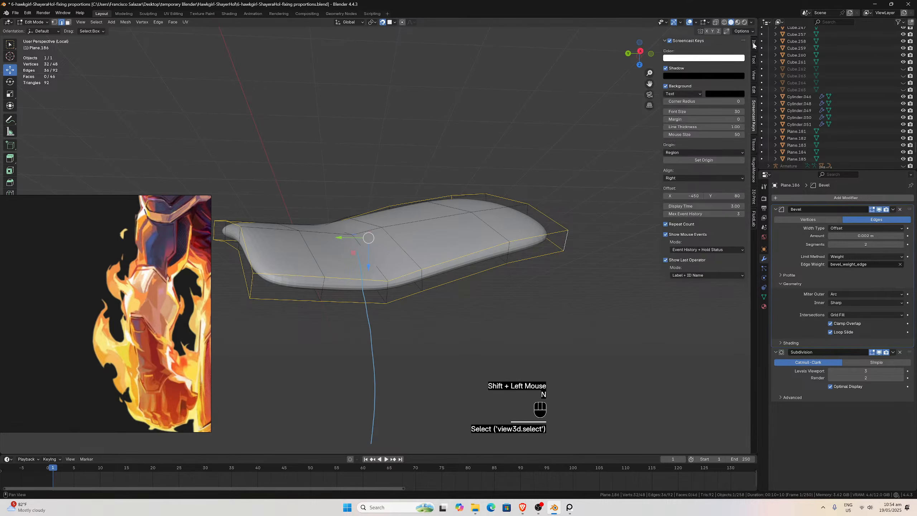
{"action": "left_click", "coordinate": [753, 54]}
{"action": "left_click", "coordinate": [754, 60]}
{"action": "left_click", "coordinate": [754, 76]}
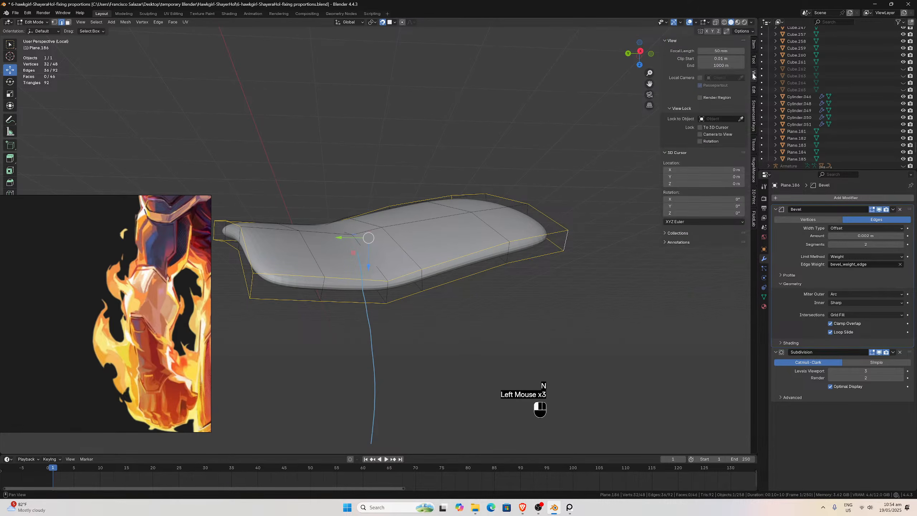
{"action": "left_click", "coordinate": [754, 44]}
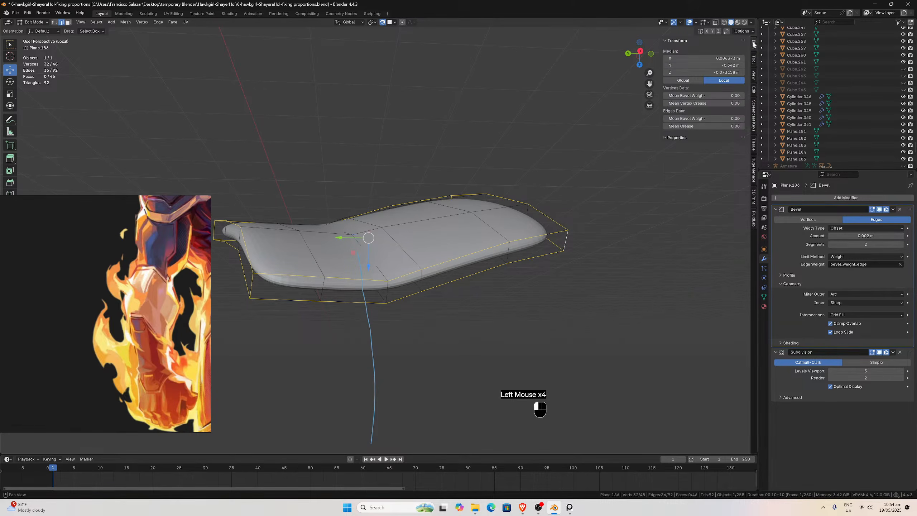
{"action": "left_click", "coordinate": [704, 118]}
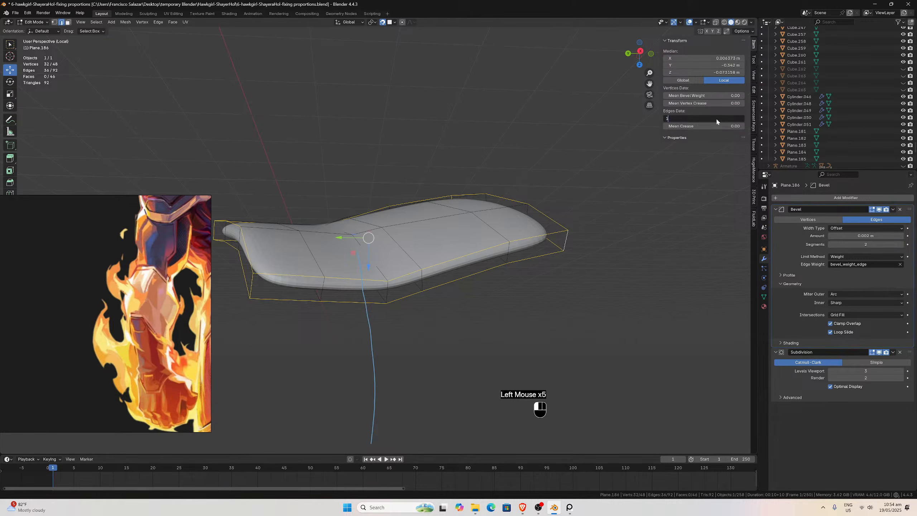
{"action": "type", "text": "1"}
{"action": "key", "text": "Return"}
{"action": "middle_click_drag", "start_coordinate": [444, 184], "coordinate": [527, 212]}
{"action": "key", "text": "KP_Divide"}
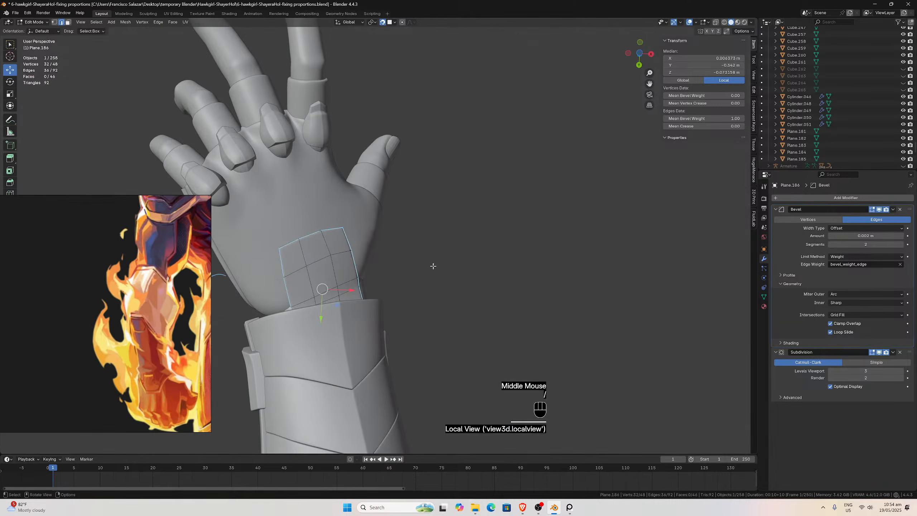
{"action": "key", "text": "Tab"}
Examine the beveled wrist plate from several angles against the hand and the forearm armor.
{"action": "scroll", "coordinate": [409, 270], "scroll_direction": "up", "scroll_amount": 2}
{"action": "middle_click_drag", "start_coordinate": [409, 270], "coordinate": [440, 259]}
{"action": "scroll", "coordinate": [439, 259], "scroll_direction": "down", "scroll_amount": 2}
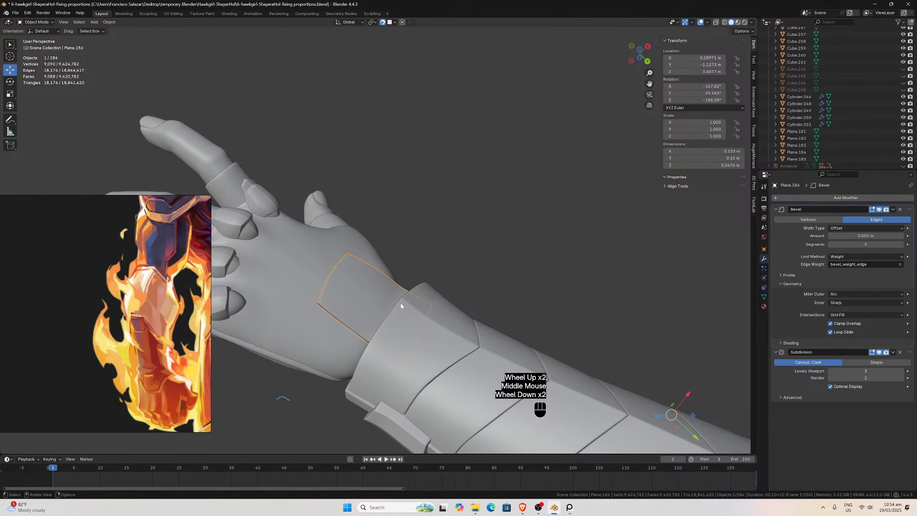
{"action": "scroll", "coordinate": [401, 317], "scroll_direction": "up", "scroll_amount": 1}
{"action": "middle_click_drag", "start_coordinate": [401, 318], "coordinate": [449, 275]}
{"action": "left_click", "coordinate": [379, 287]}
{"action": "middle_click_drag", "start_coordinate": [379, 287], "coordinate": [494, 336]}
{"action": "scroll", "coordinate": [424, 342], "scroll_direction": "up", "scroll_amount": 1}
{"action": "left_click", "coordinate": [432, 309]}
{"action": "scroll", "coordinate": [479, 270], "scroll_direction": "down", "scroll_amount": 3}
{"action": "left_click", "coordinate": [476, 198]}
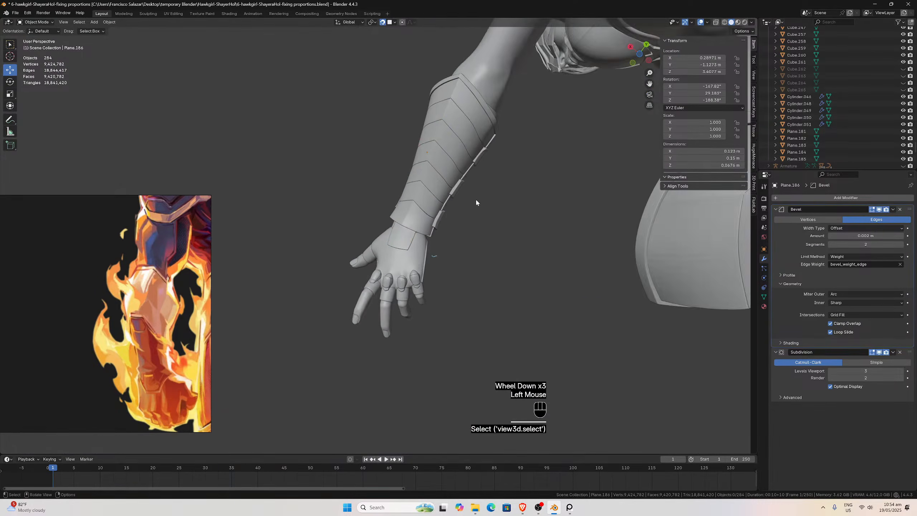
Examine the armored arm within the full figure and compare it with the lower-leg armor and boots.
{"action": "scroll", "coordinate": [498, 201], "scroll_direction": "down", "scroll_amount": 1}
{"action": "middle_click_drag", "start_coordinate": [505, 202], "coordinate": [388, 273]}
{"action": "scroll", "coordinate": [517, 285], "scroll_direction": "down", "scroll_amount": 2}
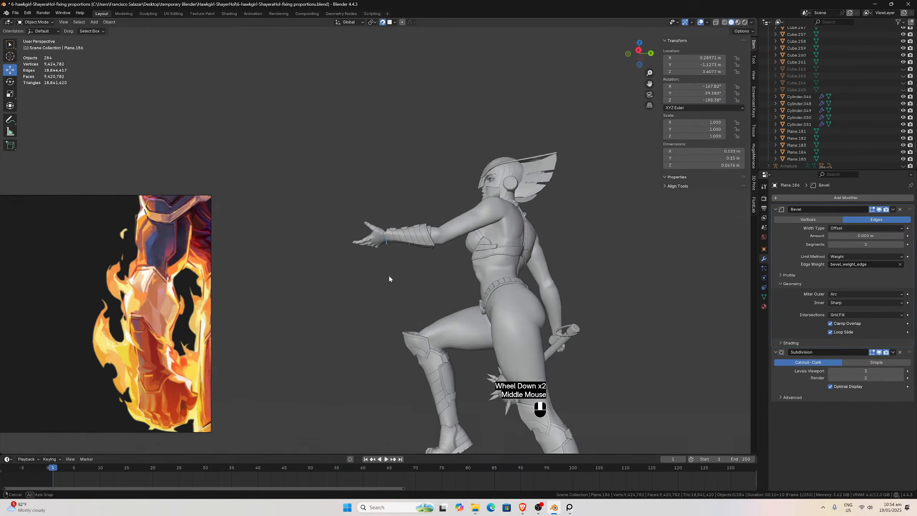
{"action": "scroll", "coordinate": [390, 265], "scroll_direction": "up", "scroll_amount": 7}
{"action": "left_click", "coordinate": [462, 296]}
{"action": "scroll", "coordinate": [464, 363], "scroll_direction": "down", "scroll_amount": 3}
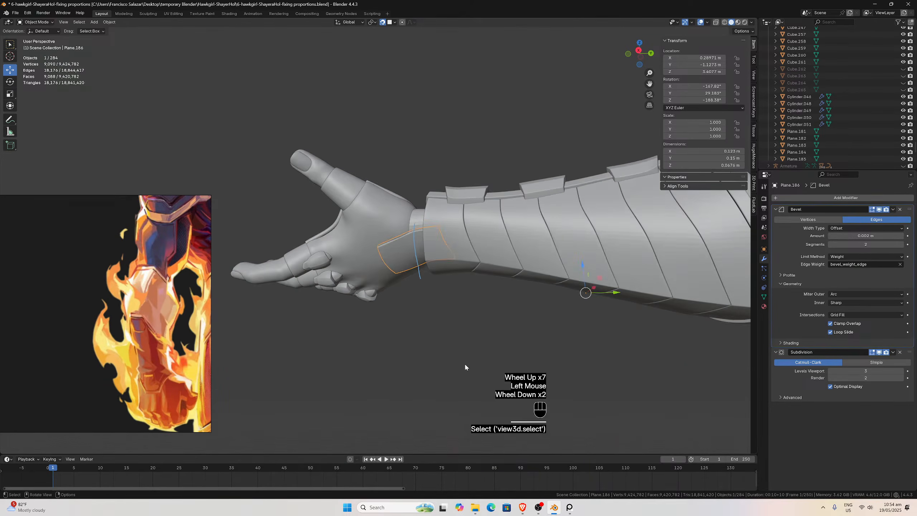
{"action": "scroll", "coordinate": [448, 319], "scroll_direction": "down", "scroll_amount": 2}
{"action": "middle_click_drag", "start_coordinate": [467, 367], "coordinate": [498, 346]}
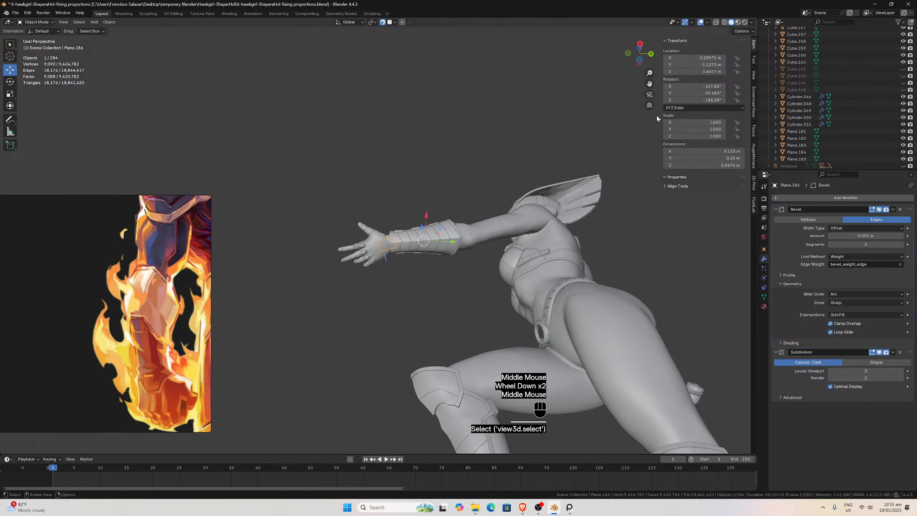
{"action": "left_click_drag", "start_coordinate": [650, 83], "coordinate": [595, 292]}
{"action": "middle_click_drag", "start_coordinate": [595, 291], "coordinate": [475, 240]}
{"action": "scroll", "coordinate": [481, 301], "scroll_direction": "up", "scroll_amount": 2}
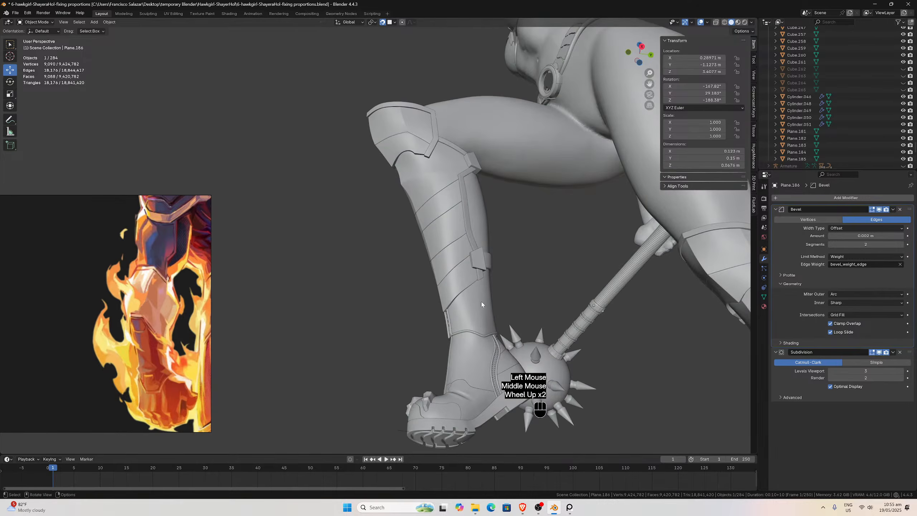
{"action": "left_click", "coordinate": [467, 383]}
{"action": "middle_click_drag", "start_coordinate": [467, 383], "coordinate": [457, 216]}
{"action": "scroll", "coordinate": [483, 157], "scroll_direction": "down", "scroll_amount": 2}
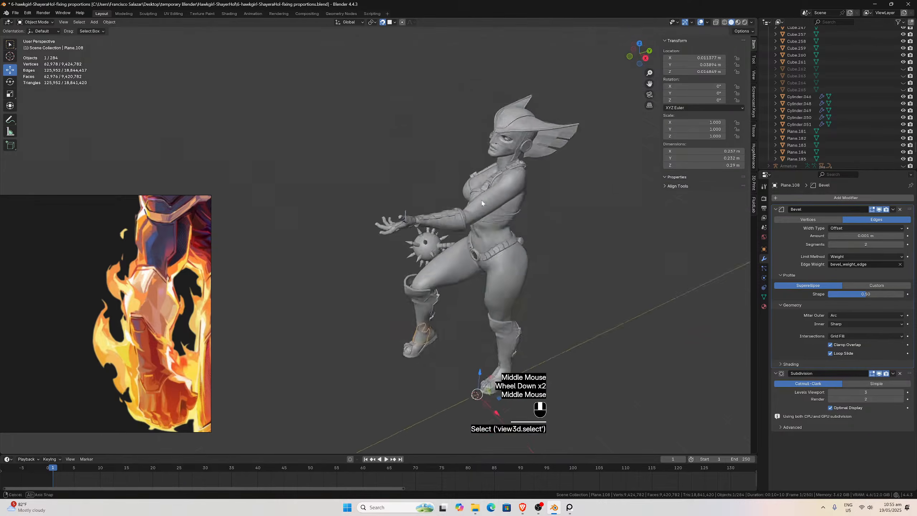
{"action": "scroll", "coordinate": [458, 216], "scroll_direction": "up", "scroll_amount": 2}
{"action": "left_click", "coordinate": [398, 253]}
{"action": "middle_click_drag", "start_coordinate": [399, 253], "coordinate": [388, 230]}
{"action": "scroll", "coordinate": [386, 218], "scroll_direction": "down", "scroll_amount": 1}
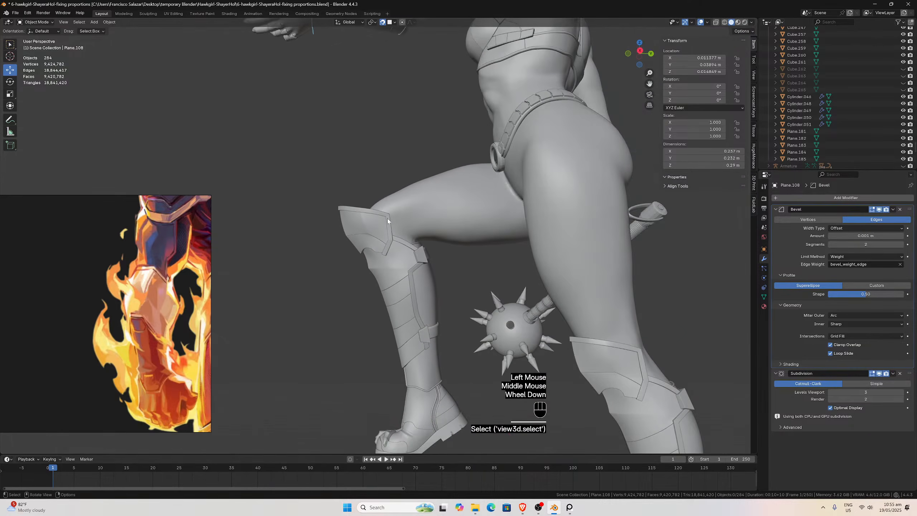
Examine the hand, wrist plate and forearm armor again, ending in the right orthographic view.
{"action": "left_click_drag", "start_coordinate": [649, 84], "coordinate": [729, 375]}
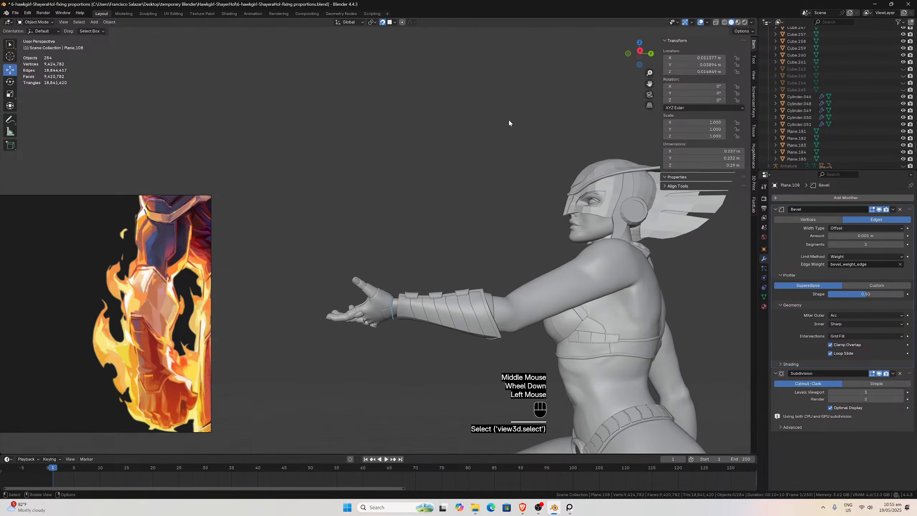
{"action": "scroll", "coordinate": [473, 141], "scroll_direction": "up", "scroll_amount": 1}
{"action": "middle_click_drag", "start_coordinate": [469, 145], "coordinate": [464, 123]}
{"action": "scroll", "coordinate": [464, 123], "scroll_direction": "down", "scroll_amount": 1}
{"action": "scroll", "coordinate": [461, 118], "scroll_direction": "up", "scroll_amount": 1}
{"action": "scroll", "coordinate": [415, 138], "scroll_direction": "up", "scroll_amount": 1}
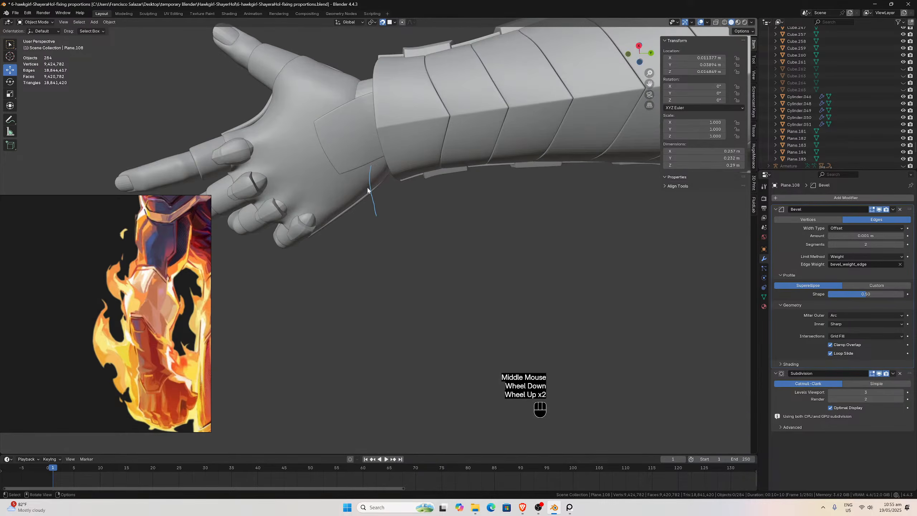
{"action": "left_click", "coordinate": [356, 151]}
{"action": "scroll", "coordinate": [394, 208], "scroll_direction": "down", "scroll_amount": 1}
{"action": "left_click", "coordinate": [403, 250]}
{"action": "middle_click_drag", "start_coordinate": [403, 250], "coordinate": [405, 257]}
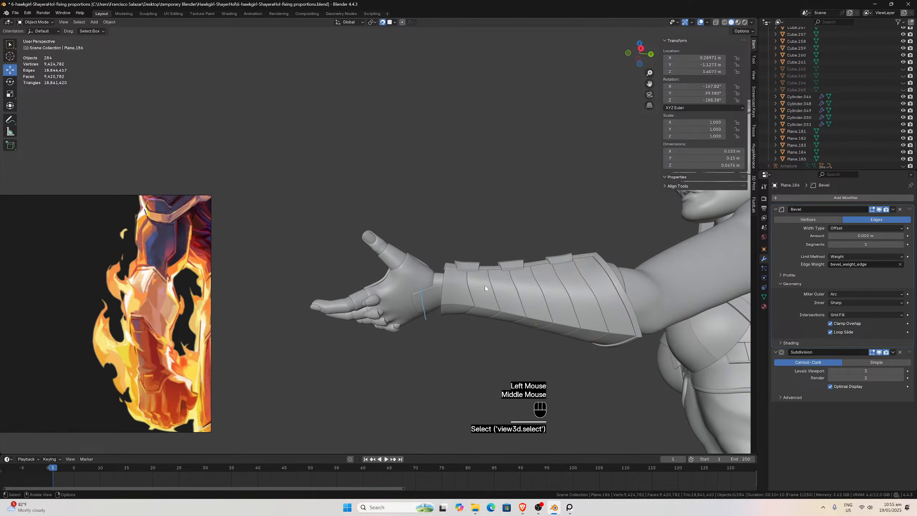
{"action": "mouse_move", "coordinate": [442, 315]}
{"action": "middle_mouse_down"}
{"action": "mouse_move", "coordinate": [422, 338]}
{"action": "mouse_move", "coordinate": [449, 320]}
{"action": "middle_mouse_up"}
{"action": "scroll", "coordinate": [422, 332], "scroll_direction": "down", "scroll_amount": 3}
{"action": "scroll", "coordinate": [427, 328], "scroll_direction": "up", "scroll_amount": 1}
{"action": "scroll", "coordinate": [433, 321], "scroll_direction": "up", "scroll_amount": 1}
{"action": "scroll", "coordinate": [553, 312], "scroll_direction": "up", "scroll_amount": 1}
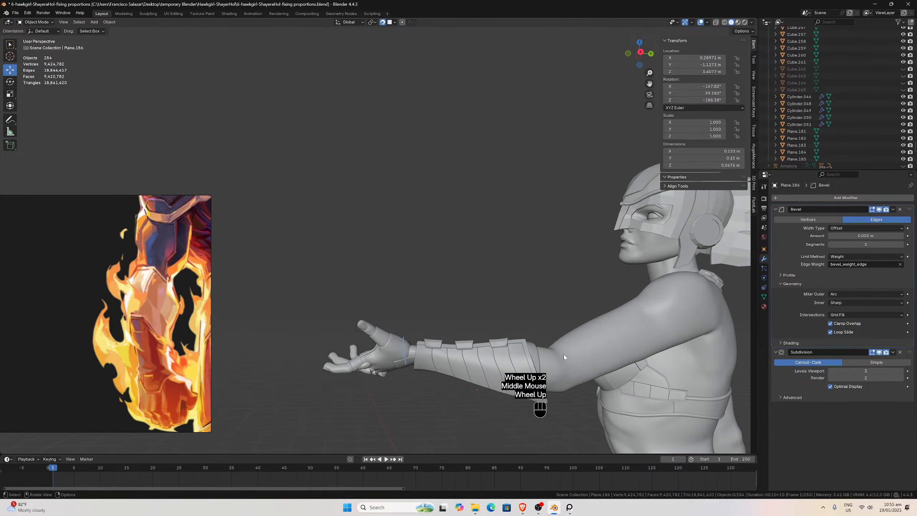
{"action": "key", "text": "KP_3"}
{"action": "scroll", "coordinate": [593, 361], "scroll_direction": "up", "scroll_amount": 3}
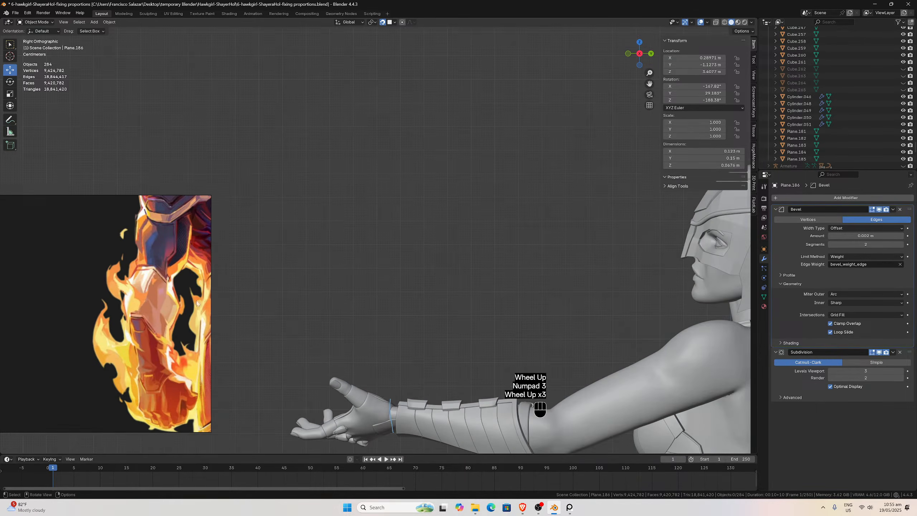
Study arm and glove designs on the reference board, from the flaming figure to the white-haired and gold-armored characters.
{"action": "scroll", "coordinate": [70, 298], "scroll_direction": "down", "scroll_amount": 3}
{"action": "scroll", "coordinate": [90, 304], "scroll_direction": "up", "scroll_amount": 1}
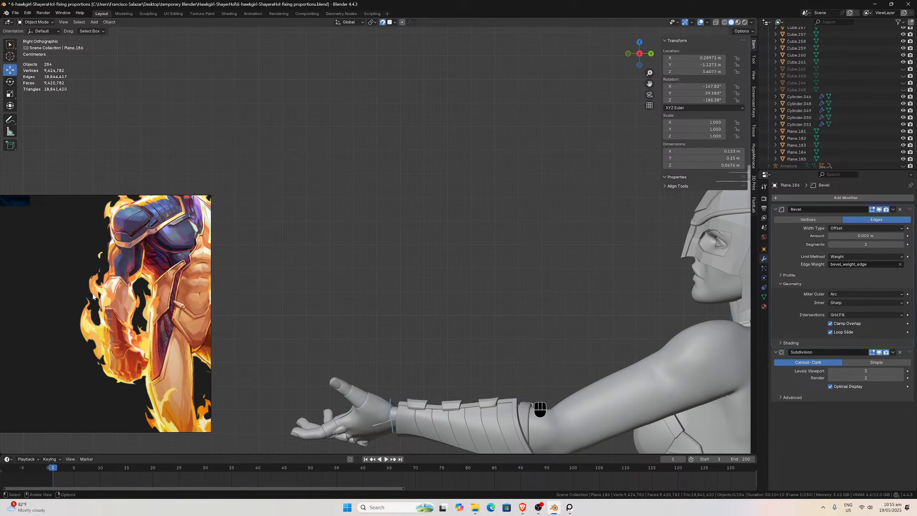
{"action": "scroll", "coordinate": [92, 297], "scroll_direction": "down", "scroll_amount": 4}
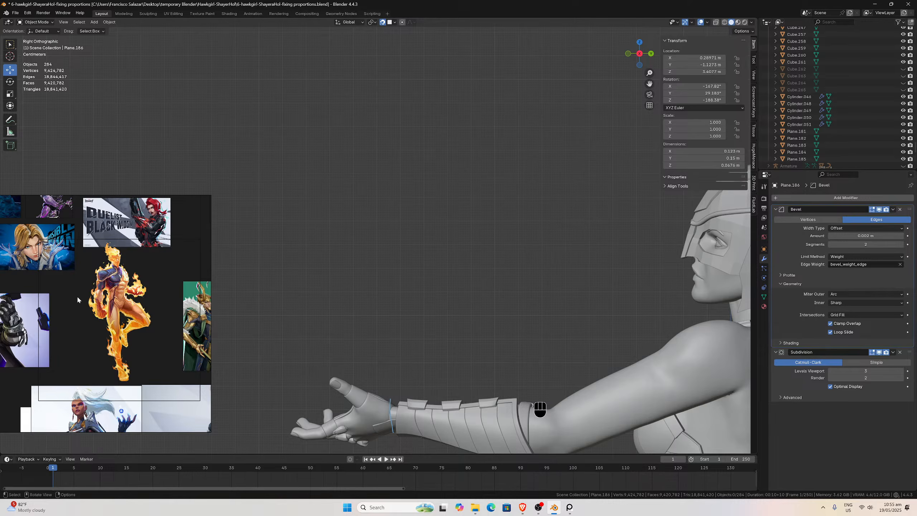
{"action": "scroll", "coordinate": [98, 312], "scroll_direction": "down", "scroll_amount": 2}
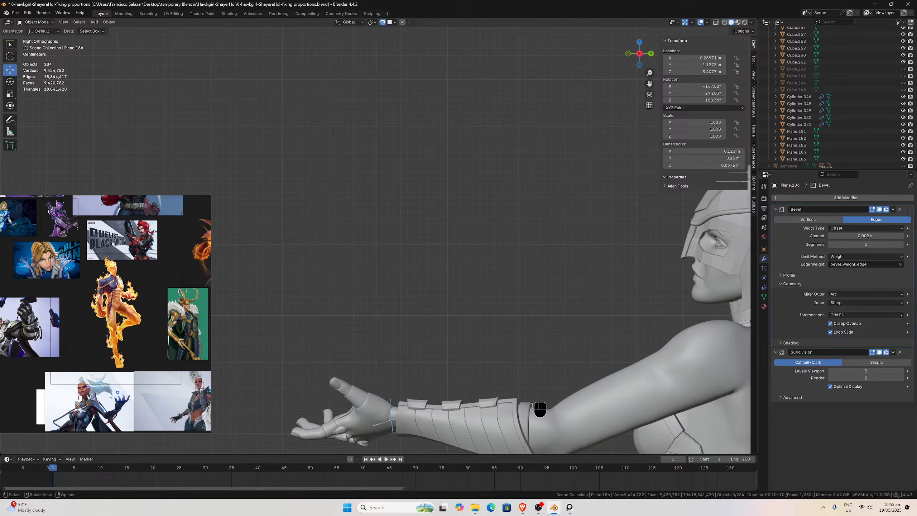
{"action": "scroll", "coordinate": [114, 397], "scroll_direction": "up", "scroll_amount": 10}
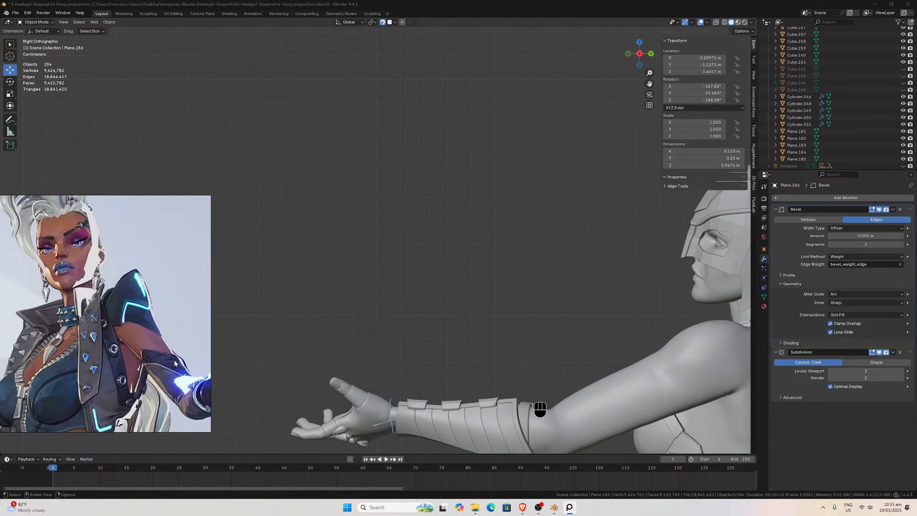
{"action": "scroll", "coordinate": [540, 352], "scroll_direction": "down", "scroll_amount": 2}
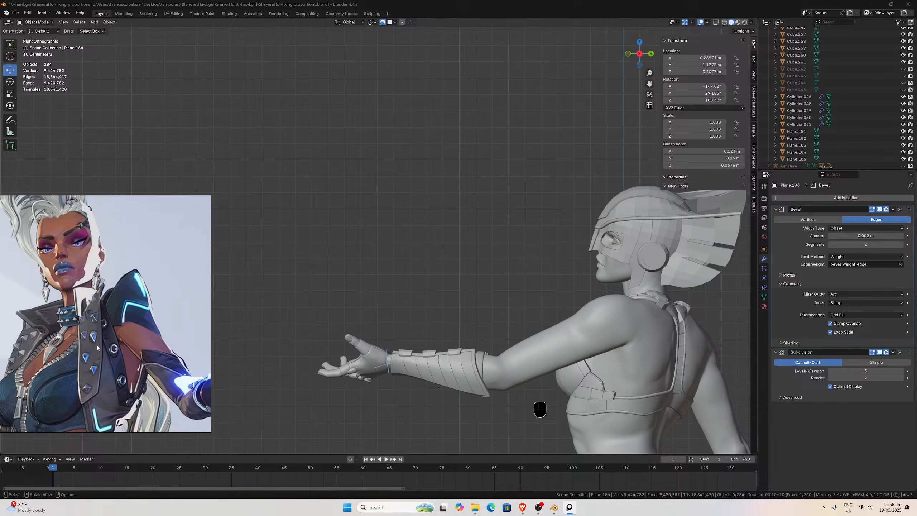
{"action": "scroll", "coordinate": [95, 348], "scroll_direction": "down", "scroll_amount": 5}
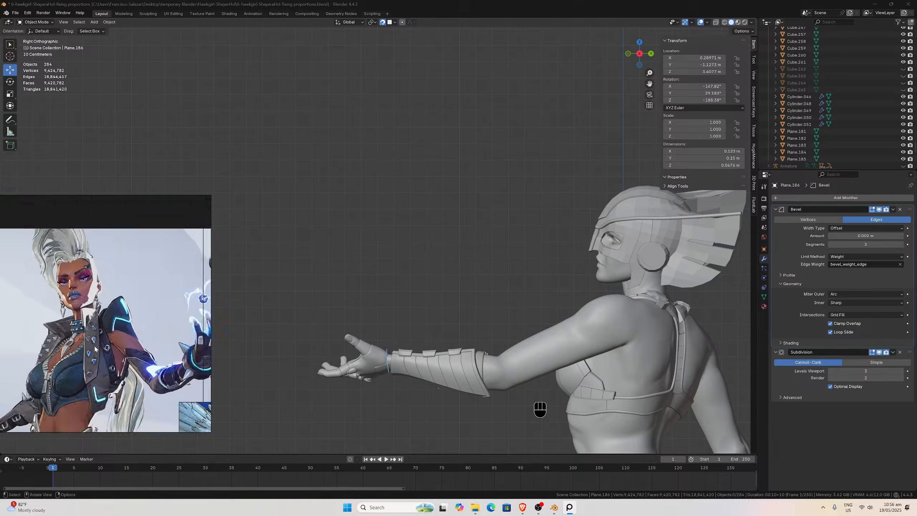
{"action": "scroll", "coordinate": [122, 348], "scroll_direction": "up", "scroll_amount": 3}
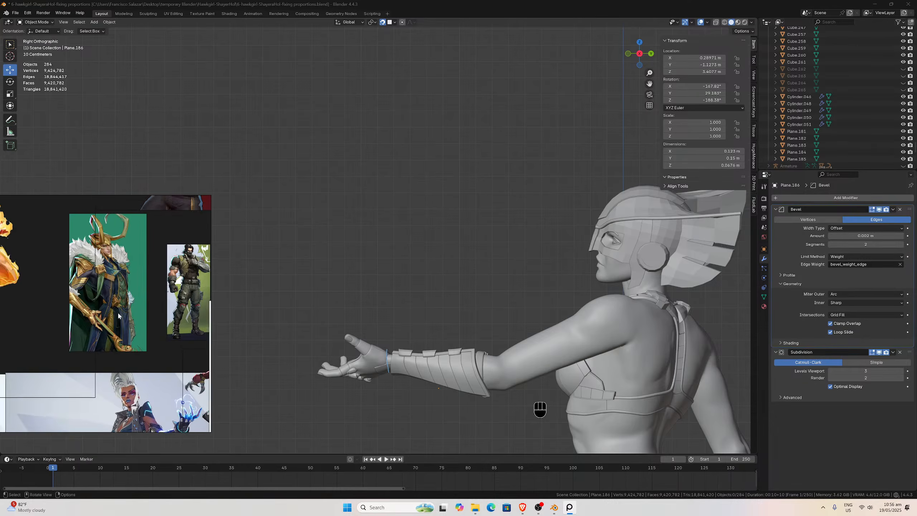
{"action": "scroll", "coordinate": [122, 348], "scroll_direction": "up", "scroll_amount": 4}
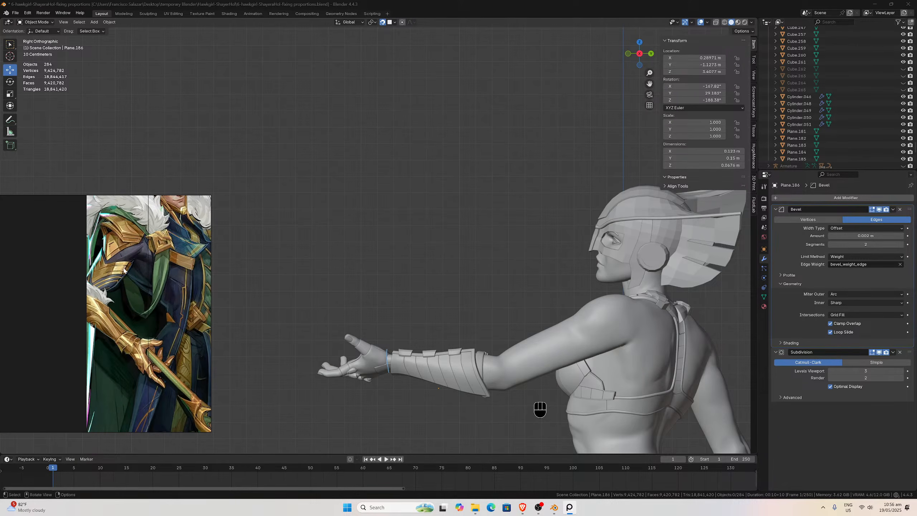
Examine the arm armour in the gold-armoured, horned character, fiery sorcerer and Black Widow references on the image board.
{"action": "scroll", "coordinate": [101, 275], "scroll_direction": "down", "scroll_amount": 5}
{"action": "scroll", "coordinate": [107, 312], "scroll_direction": "up", "scroll_amount": 4}
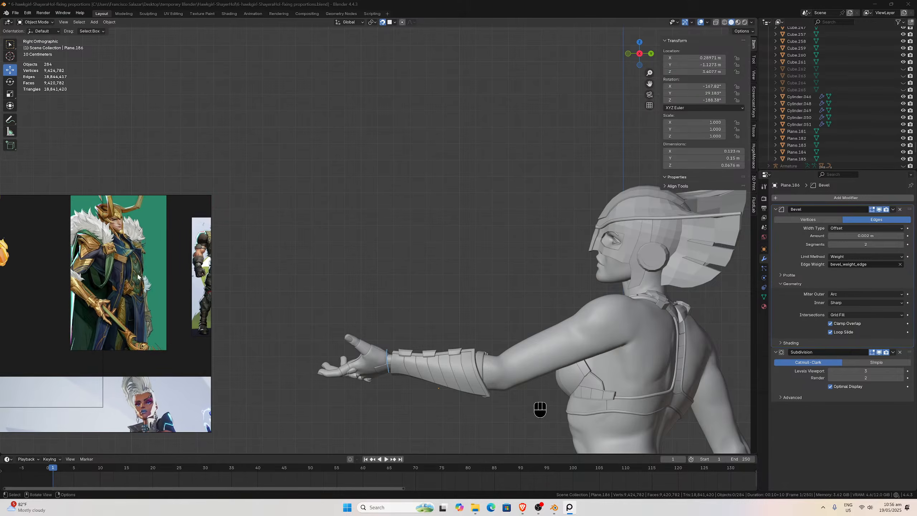
{"action": "scroll", "coordinate": [106, 311], "scroll_direction": "up", "scroll_amount": 3}
{"action": "scroll", "coordinate": [63, 307], "scroll_direction": "down", "scroll_amount": 3}
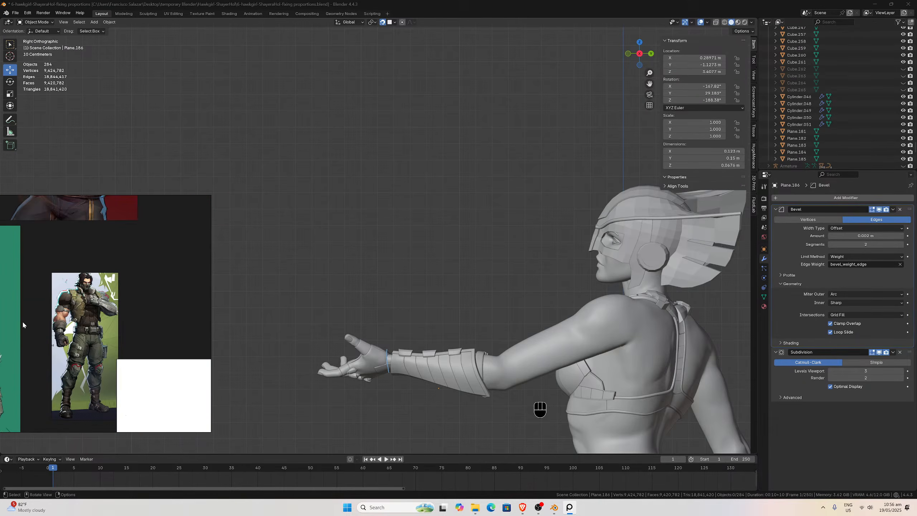
{"action": "middle_click_drag", "start_coordinate": [58, 228], "coordinate": [164, 373]}
{"action": "middle_click_drag", "start_coordinate": [145, 334], "coordinate": [82, 361]}
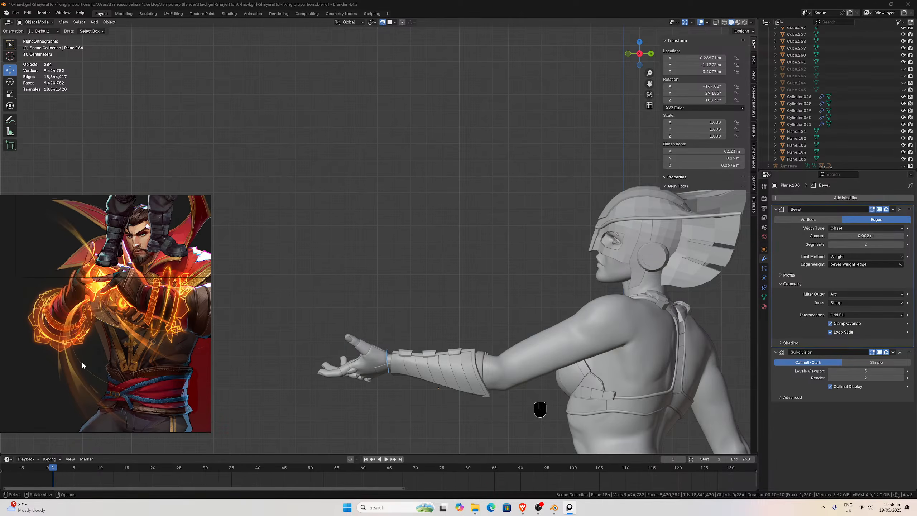
{"action": "scroll", "coordinate": [82, 361], "scroll_direction": "down", "scroll_amount": 3}
{"action": "middle_click_drag", "start_coordinate": [43, 365], "coordinate": [125, 322]}
{"action": "scroll", "coordinate": [126, 358], "scroll_direction": "up", "scroll_amount": 2}
{"action": "scroll", "coordinate": [113, 387], "scroll_direction": "up", "scroll_amount": 2}
{"action": "scroll", "coordinate": [125, 326], "scroll_direction": "up", "scroll_amount": 2}
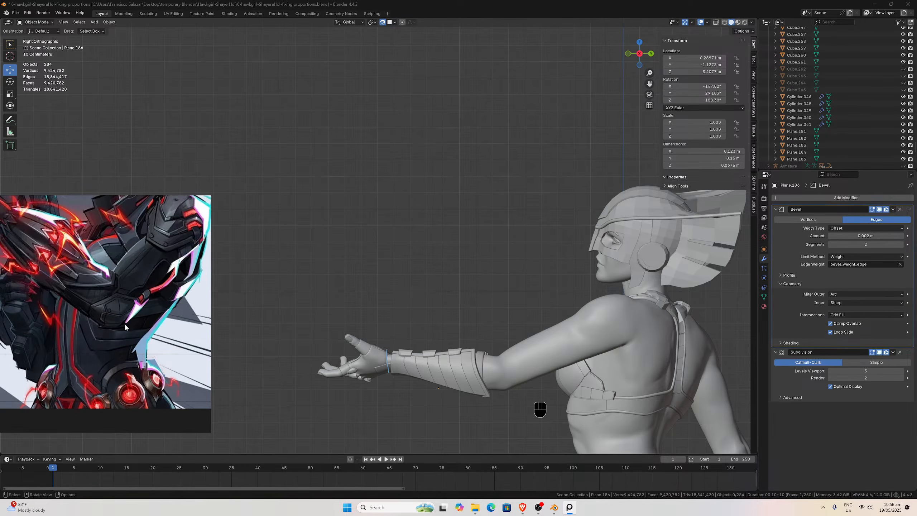
{"action": "scroll", "coordinate": [125, 325], "scroll_direction": "down", "scroll_amount": 2}
{"action": "scroll", "coordinate": [120, 321], "scroll_direction": "down", "scroll_amount": 4}
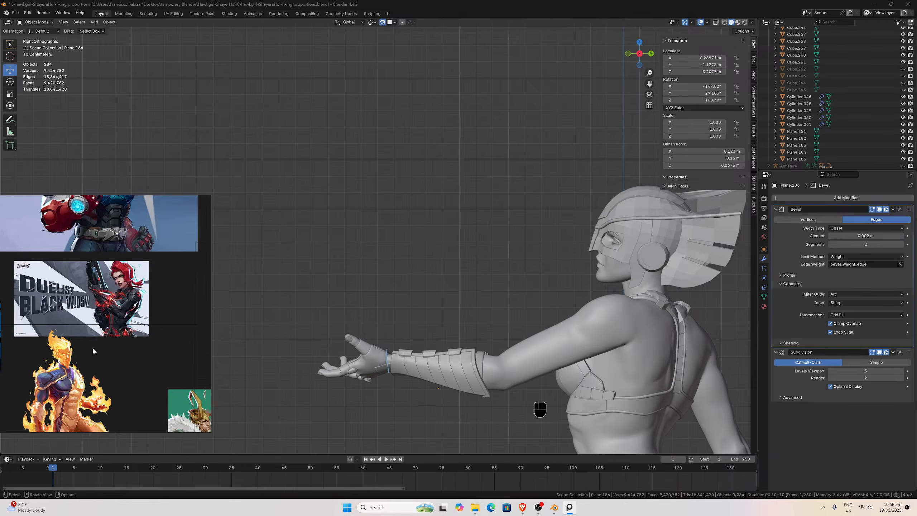
Compare the gauntlets and arm pieces in the white-armoured character, blonde heroine in blue and Hawkeye references.
{"action": "middle_click_drag", "start_coordinate": [93, 350], "coordinate": [116, 328]}
{"action": "scroll", "coordinate": [116, 329], "scroll_direction": "down", "scroll_amount": 5}
{"action": "middle_click_drag", "start_coordinate": [92, 388], "coordinate": [160, 353]}
{"action": "scroll", "coordinate": [158, 353], "scroll_direction": "up", "scroll_amount": 4}
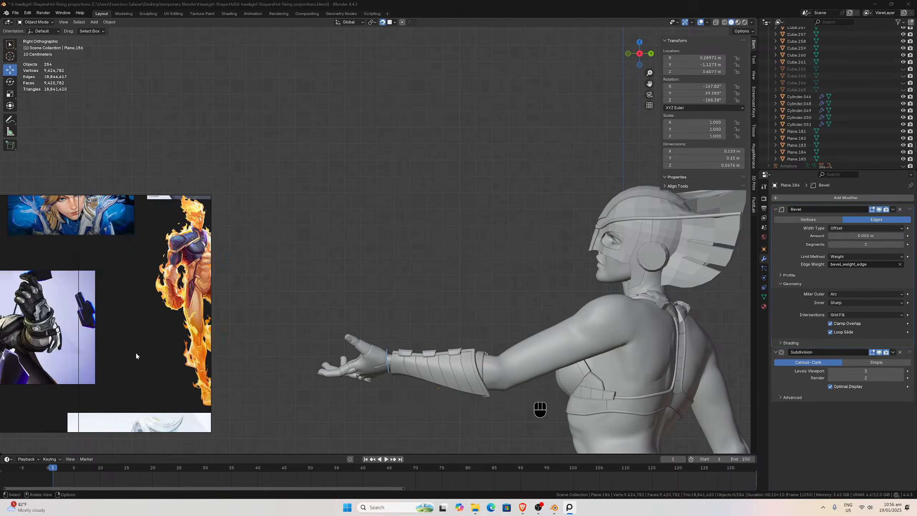
{"action": "scroll", "coordinate": [58, 358], "scroll_direction": "up", "scroll_amount": 1}
{"action": "middle_click_drag", "start_coordinate": [57, 359], "coordinate": [191, 370]}
{"action": "scroll", "coordinate": [210, 382], "scroll_direction": "down", "scroll_amount": 1}
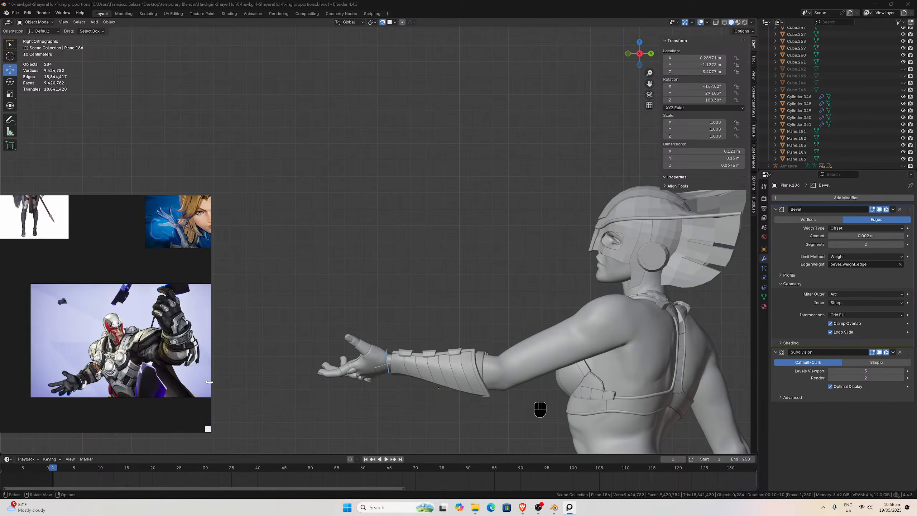
{"action": "scroll", "coordinate": [209, 383], "scroll_direction": "down", "scroll_amount": 1}
{"action": "scroll", "coordinate": [185, 310], "scroll_direction": "down", "scroll_amount": 2}
{"action": "middle_click_drag", "start_coordinate": [178, 265], "coordinate": [138, 344]}
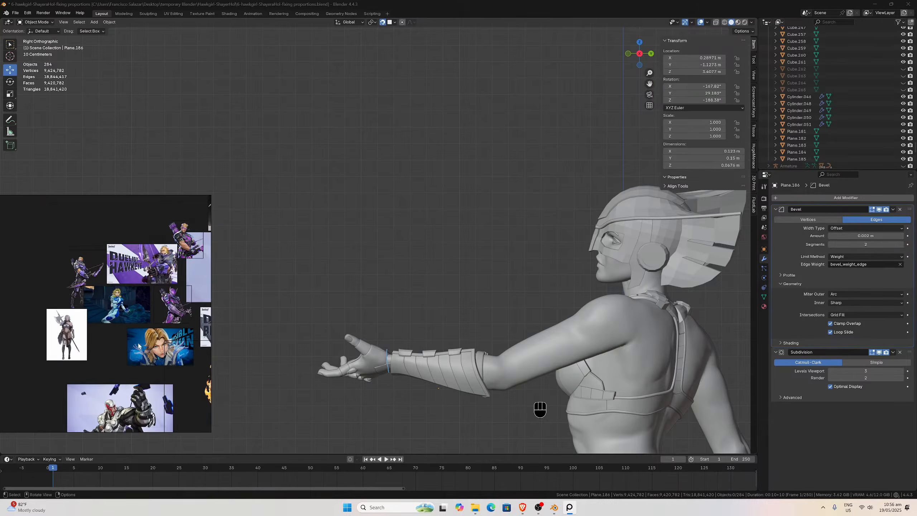
{"action": "scroll", "coordinate": [138, 344], "scroll_direction": "up", "scroll_amount": 6}
{"action": "middle_click_drag", "start_coordinate": [125, 386], "coordinate": [93, 359]}
{"action": "scroll", "coordinate": [172, 362], "scroll_direction": "down", "scroll_amount": 6}
{"action": "scroll", "coordinate": [141, 360], "scroll_direction": "up", "scroll_amount": 5}
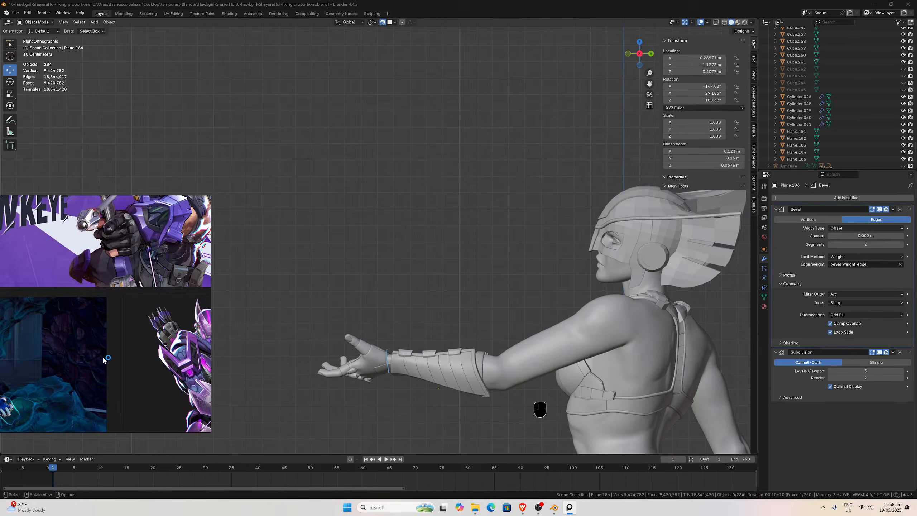
{"action": "scroll", "coordinate": [165, 377], "scroll_direction": "down", "scroll_amount": 6}
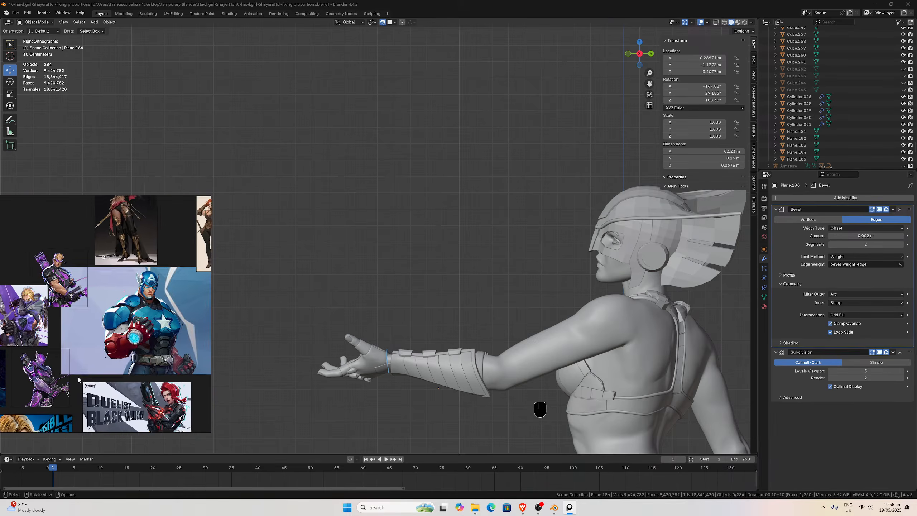
Survey the Captain America, red-haired heroine, gunman and white-haired heroine references for costume and arm details.
{"action": "middle_click_drag", "start_coordinate": [96, 326], "coordinate": [63, 392]}
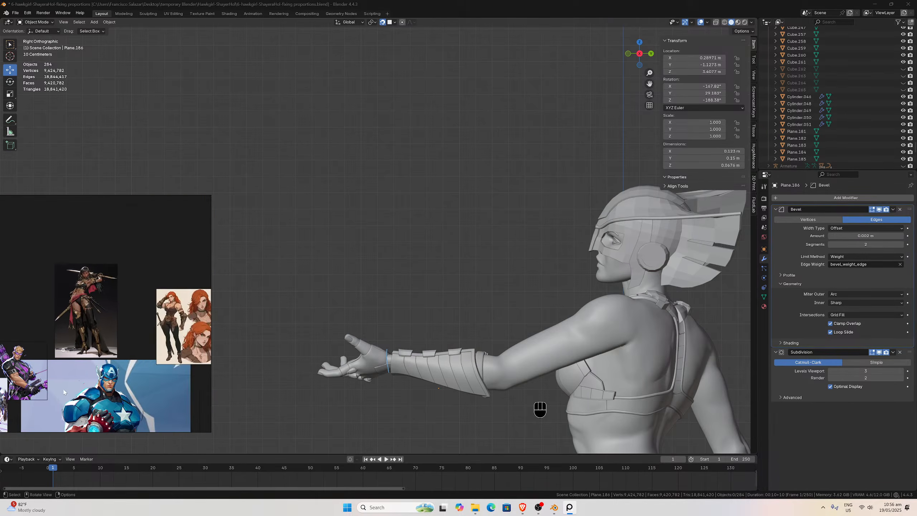
{"action": "middle_click_drag", "start_coordinate": [150, 391], "coordinate": [40, 366]}
{"action": "scroll", "coordinate": [40, 366], "scroll_direction": "down", "scroll_amount": 1}
{"action": "scroll", "coordinate": [115, 405], "scroll_direction": "up", "scroll_amount": 1}
{"action": "middle_click_drag", "start_coordinate": [115, 405], "coordinate": [137, 350]}
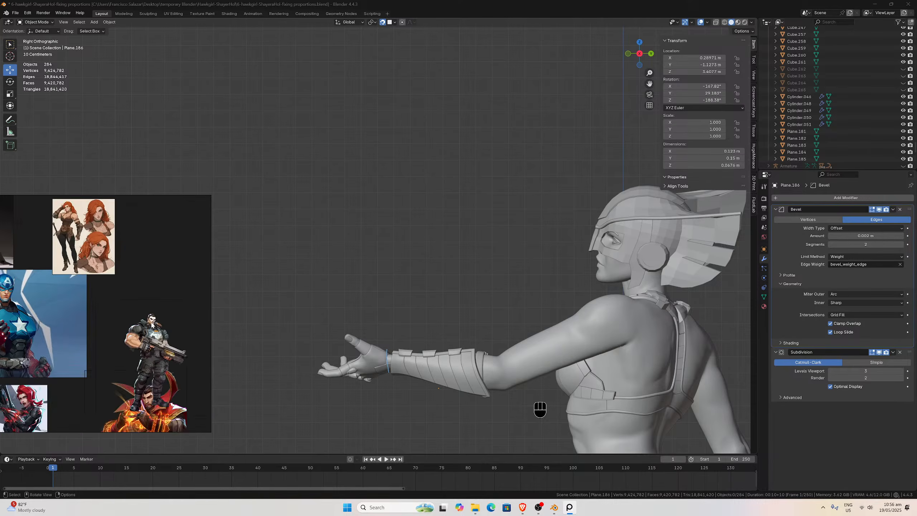
{"action": "scroll", "coordinate": [137, 351], "scroll_direction": "down", "scroll_amount": 2}
{"action": "middle_click_drag", "start_coordinate": [127, 381], "coordinate": [153, 288]}
{"action": "scroll", "coordinate": [150, 287], "scroll_direction": "down", "scroll_amount": 1}
{"action": "middle_click_drag", "start_coordinate": [125, 373], "coordinate": [129, 319]}
{"action": "scroll", "coordinate": [128, 319], "scroll_direction": "up", "scroll_amount": 2}
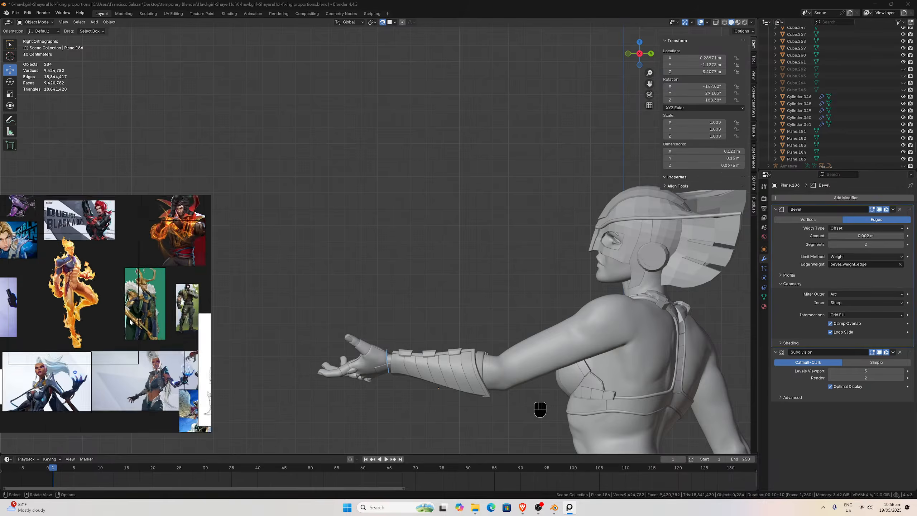
{"action": "scroll", "coordinate": [132, 336], "scroll_direction": "up", "scroll_amount": 1}
{"action": "middle_click_drag", "start_coordinate": [149, 370], "coordinate": [119, 305]}
{"action": "scroll", "coordinate": [120, 305], "scroll_direction": "up", "scroll_amount": 2}
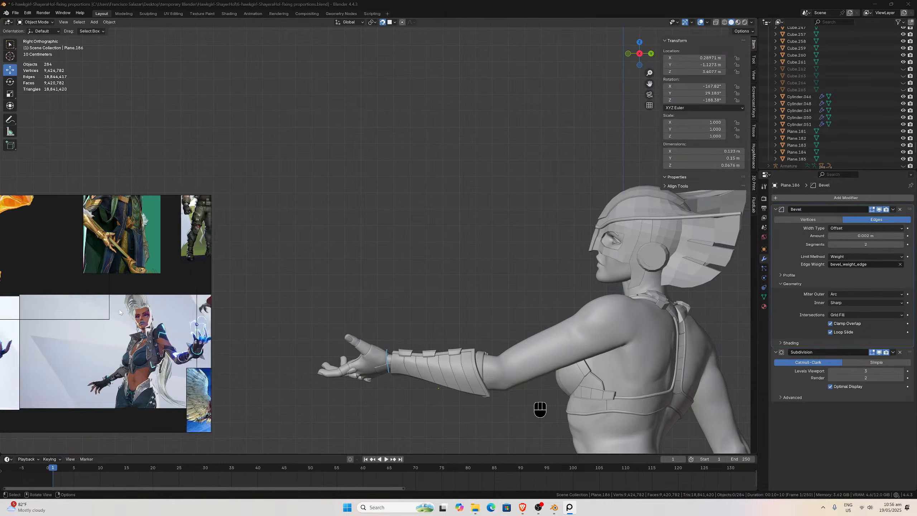
{"action": "scroll", "coordinate": [124, 340], "scroll_direction": "down", "scroll_amount": 1}
{"action": "middle_click_drag", "start_coordinate": [124, 340], "coordinate": [233, 311]}
{"action": "scroll", "coordinate": [224, 327], "scroll_direction": "down", "scroll_amount": 1}
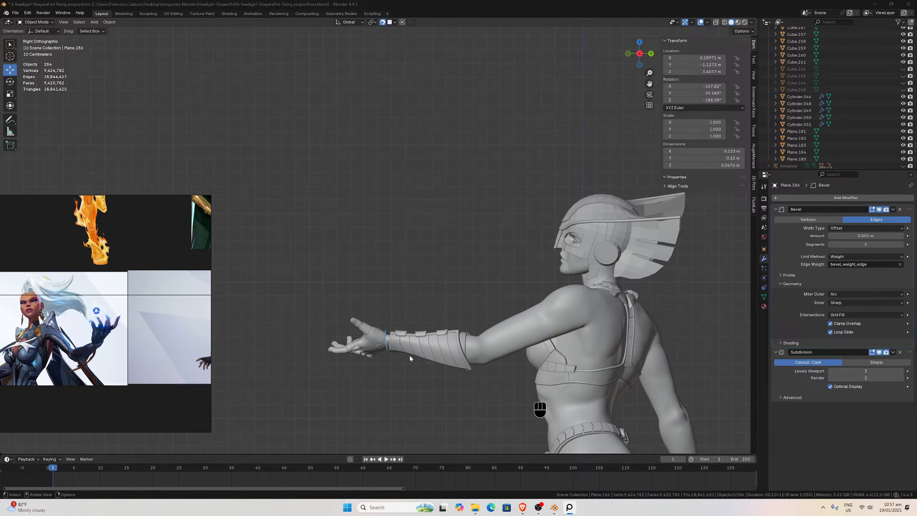
Examine the white-haired heroine's bracers and the winged Hawkgirl comic illustration on the reference board.
{"action": "scroll", "coordinate": [148, 348], "scroll_direction": "down", "scroll_amount": 3}
{"action": "scroll", "coordinate": [146, 351], "scroll_direction": "up", "scroll_amount": 1}
{"action": "middle_click_drag", "start_coordinate": [180, 350], "coordinate": [66, 349]}
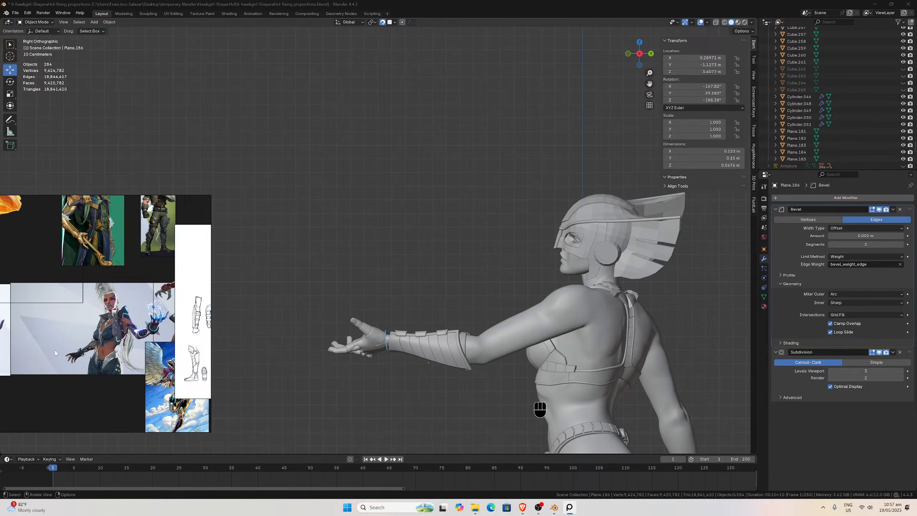
{"action": "scroll", "coordinate": [120, 351], "scroll_direction": "up", "scroll_amount": 4}
{"action": "scroll", "coordinate": [143, 328], "scroll_direction": "down", "scroll_amount": 3}
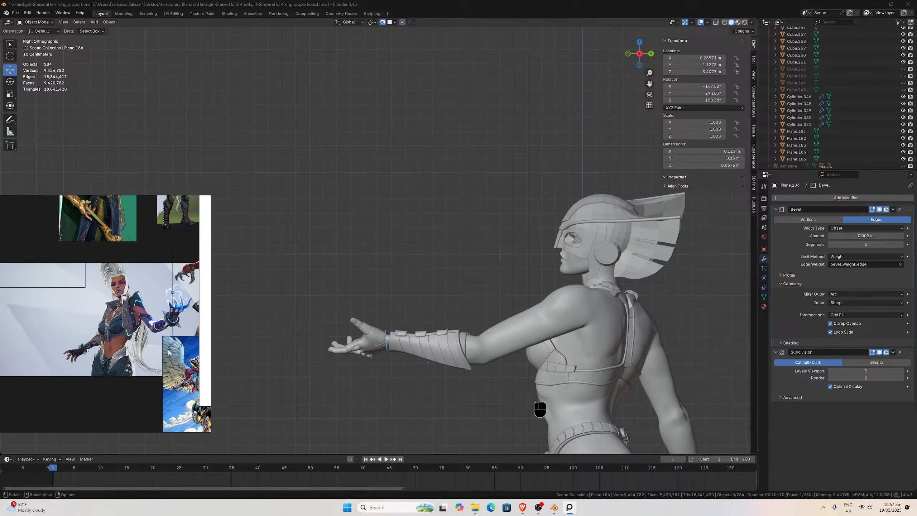
{"action": "middle_click_drag", "start_coordinate": [179, 352], "coordinate": [110, 351]}
{"action": "scroll", "coordinate": [127, 361], "scroll_direction": "up", "scroll_amount": 1}
{"action": "left_click", "coordinate": [116, 368]}
{"action": "scroll", "coordinate": [123, 369], "scroll_direction": "up", "scroll_amount": 3}
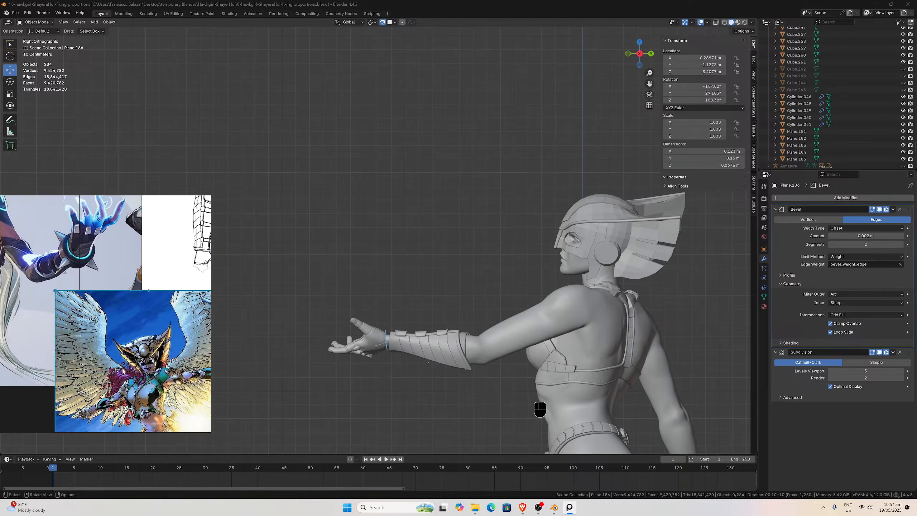
{"action": "middle_click_drag", "start_coordinate": [161, 379], "coordinate": [123, 373]}
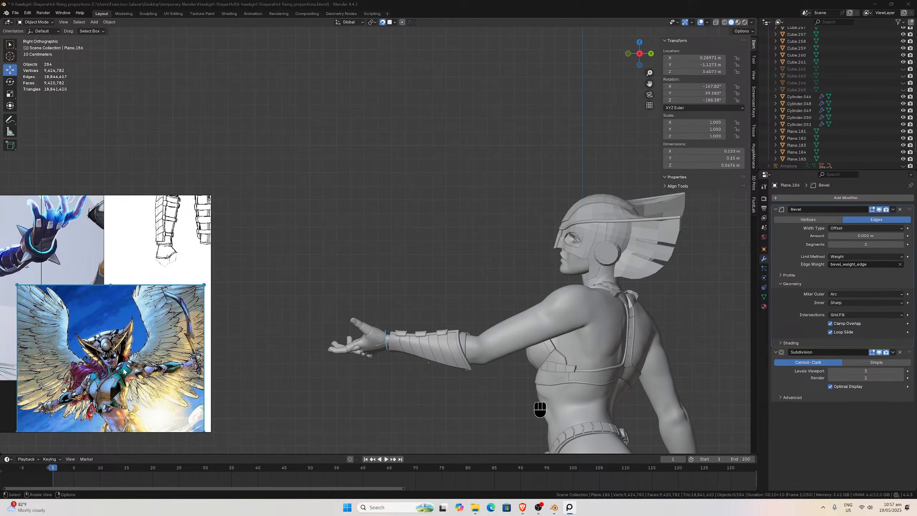
{"action": "scroll", "coordinate": [135, 367], "scroll_direction": "up", "scroll_amount": 3}
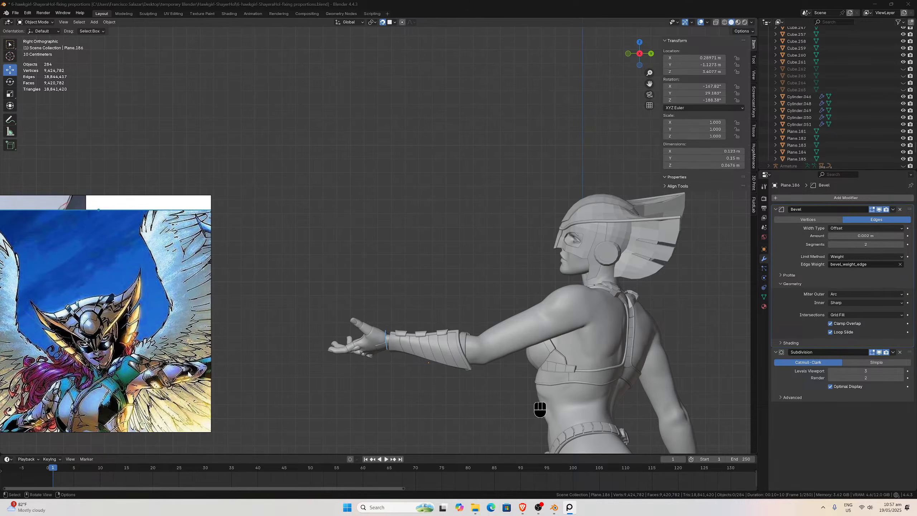
{"action": "scroll", "coordinate": [186, 370], "scroll_direction": "down", "scroll_amount": 5}
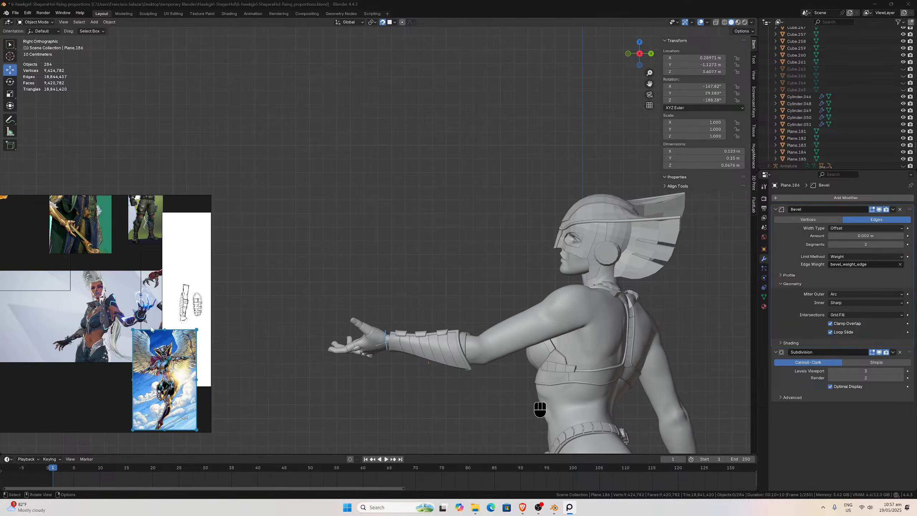
{"action": "middle_click_drag", "start_coordinate": [142, 321], "coordinate": [161, 358]}
{"action": "scroll", "coordinate": [161, 357], "scroll_direction": "up", "scroll_amount": 4}
{"action": "middle_click_drag", "start_coordinate": [75, 333], "coordinate": [130, 348]}
{"action": "scroll", "coordinate": [155, 368], "scroll_direction": "down", "scroll_amount": 5}
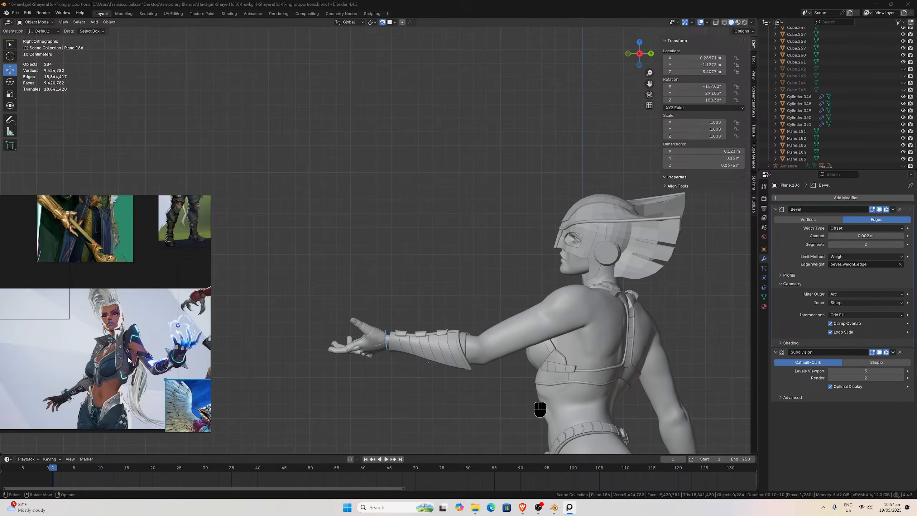
Study the white-haired heroine's sleeves and the shoulder and forearm armour of the flaming character reference.
{"action": "scroll", "coordinate": [164, 364], "scroll_direction": "up", "scroll_amount": 5}
{"action": "scroll", "coordinate": [172, 349], "scroll_direction": "up", "scroll_amount": 3}
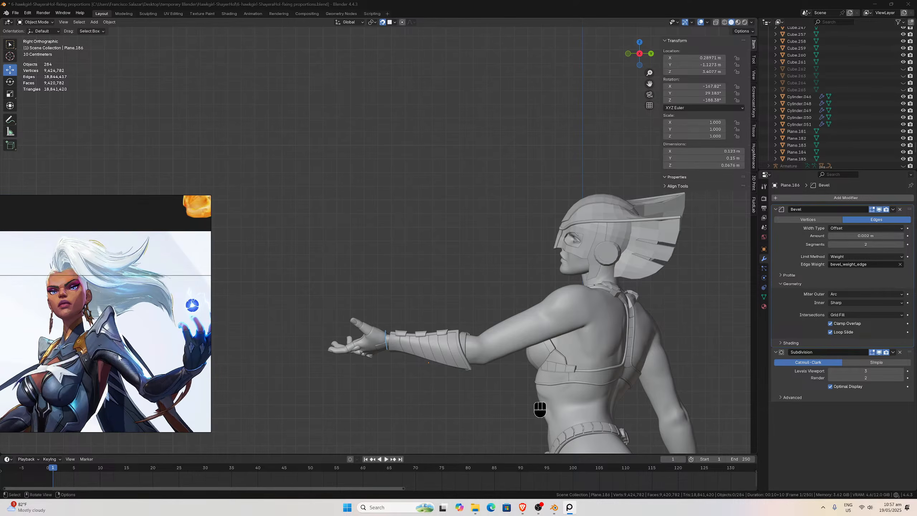
{"action": "scroll", "coordinate": [130, 349], "scroll_direction": "down", "scroll_amount": 3}
{"action": "scroll", "coordinate": [163, 349], "scroll_direction": "up", "scroll_amount": 1}
{"action": "middle_click_drag", "start_coordinate": [162, 349], "coordinate": [170, 355]}
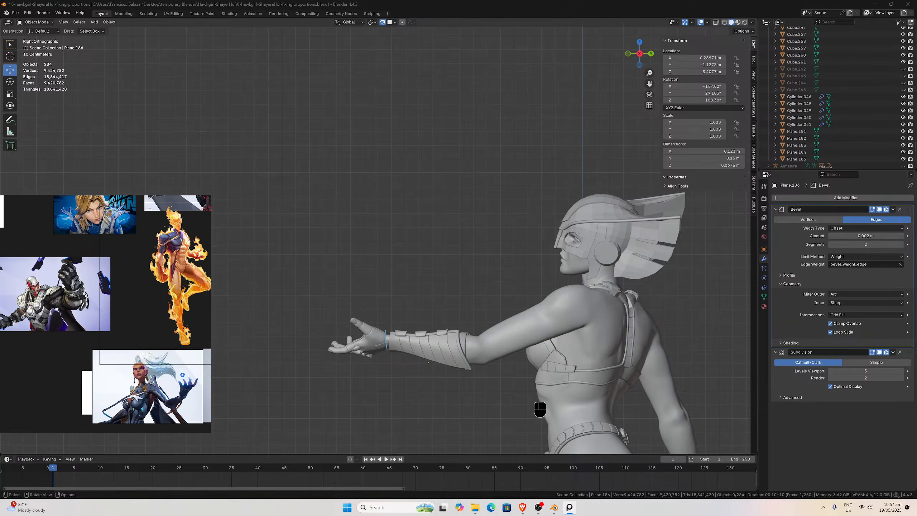
{"action": "middle_click_drag", "start_coordinate": [63, 287], "coordinate": [68, 342]}
{"action": "middle_click_drag", "start_coordinate": [132, 329], "coordinate": [93, 349]}
{"action": "scroll", "coordinate": [92, 349], "scroll_direction": "up", "scroll_amount": 4}
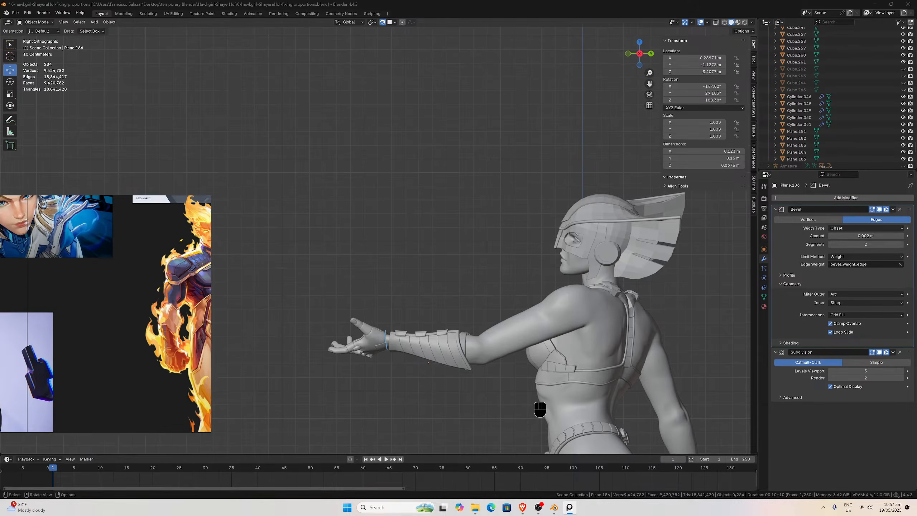
{"action": "middle_click_drag", "start_coordinate": [157, 324], "coordinate": [119, 359]}
{"action": "scroll", "coordinate": [120, 355], "scroll_direction": "up", "scroll_amount": 3}
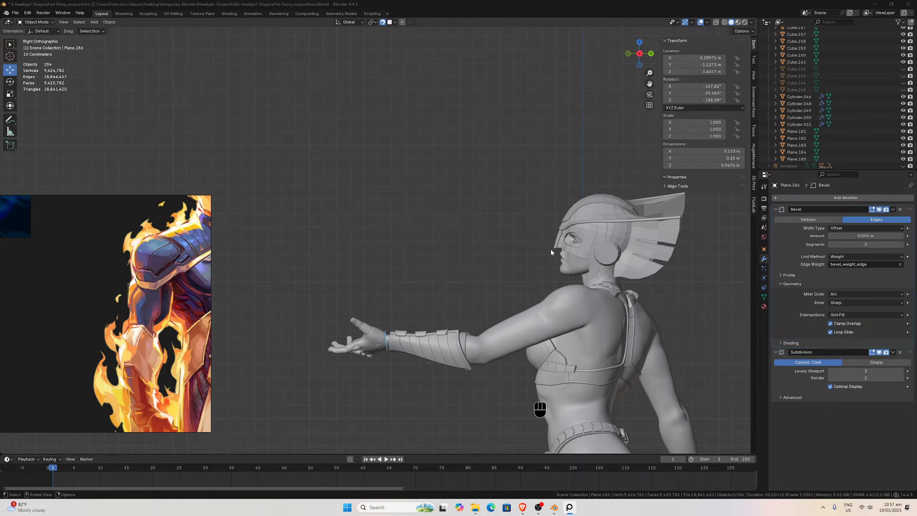
Select the body mesh and examine the figure's bare upper arm and forearm guard from the side.
{"action": "scroll", "coordinate": [555, 260], "scroll_direction": "up", "scroll_amount": 2}
{"action": "left_click_drag", "start_coordinate": [648, 84], "coordinate": [505, 356]}
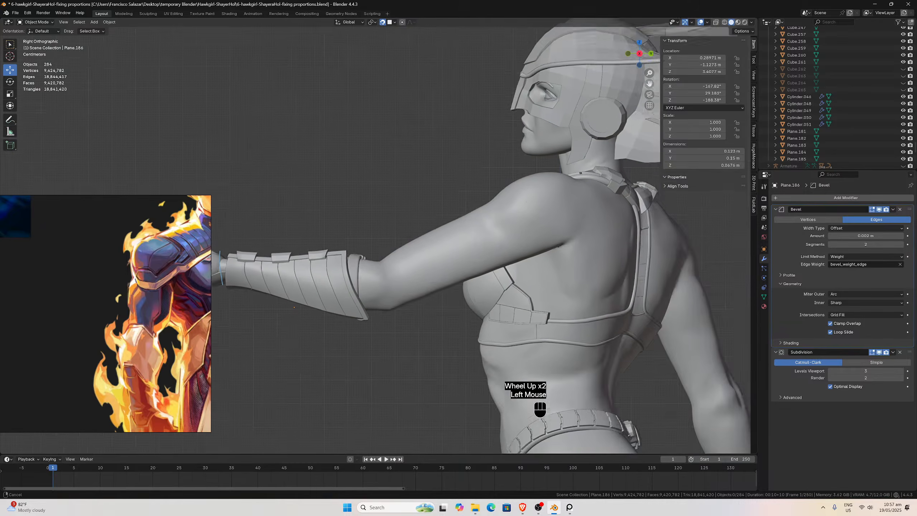
{"action": "scroll", "coordinate": [491, 213], "scroll_direction": "up", "scroll_amount": 2}
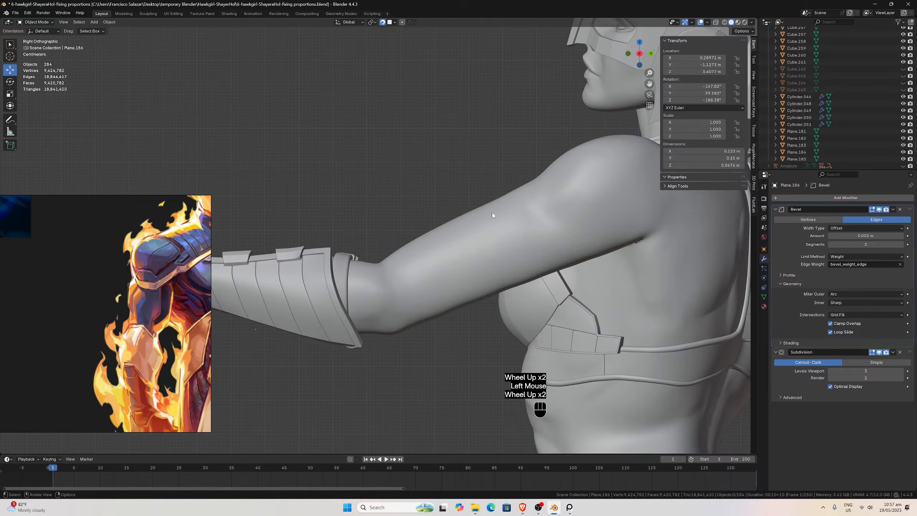
{"action": "left_click", "coordinate": [441, 275]}
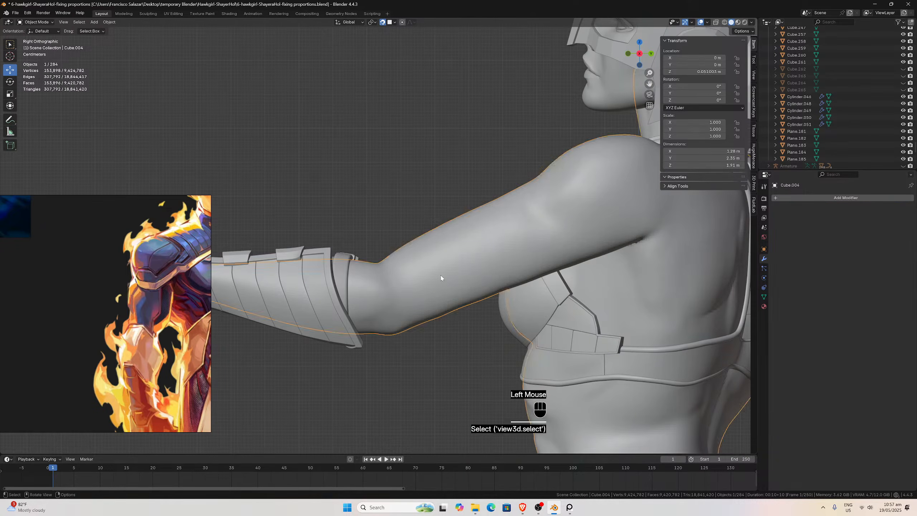
{"action": "scroll", "coordinate": [441, 275], "scroll_direction": "down", "scroll_amount": 5}
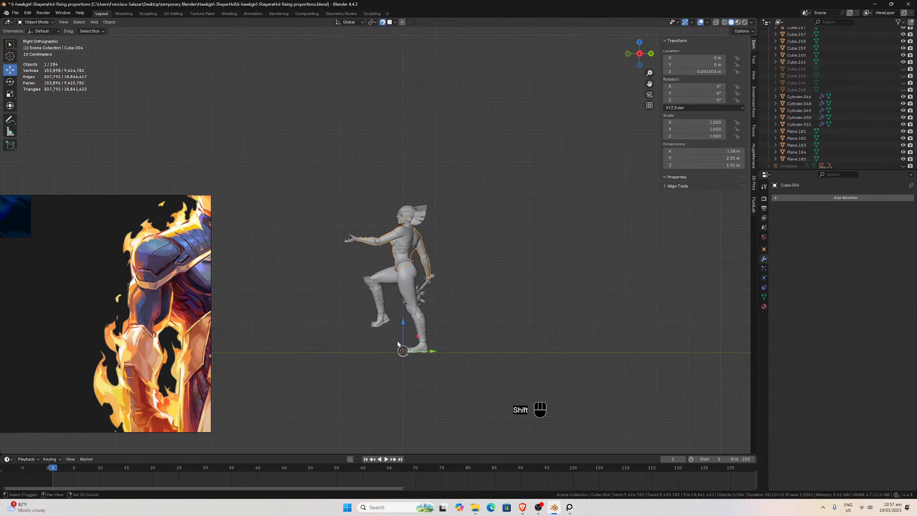
{"action": "scroll", "coordinate": [389, 317], "scroll_direction": "up", "scroll_amount": 1}
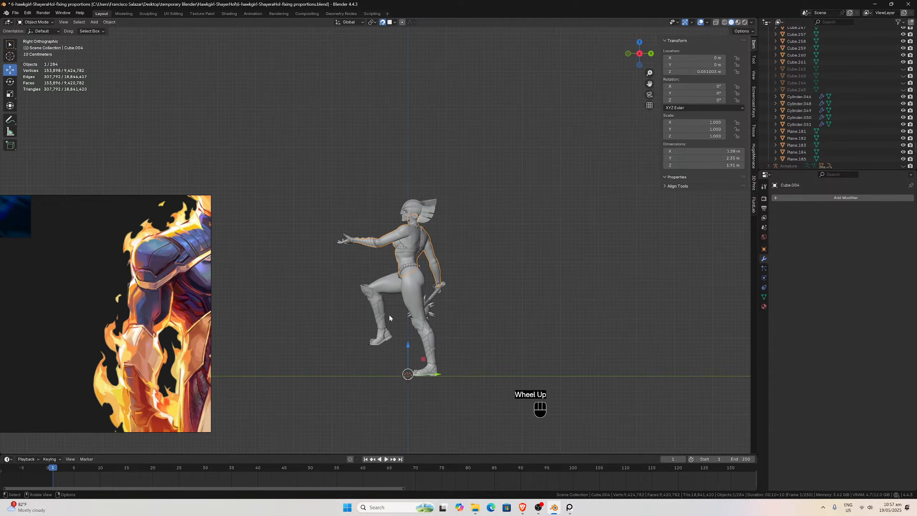
{"action": "scroll", "coordinate": [378, 303], "scroll_direction": "up", "scroll_amount": 2}
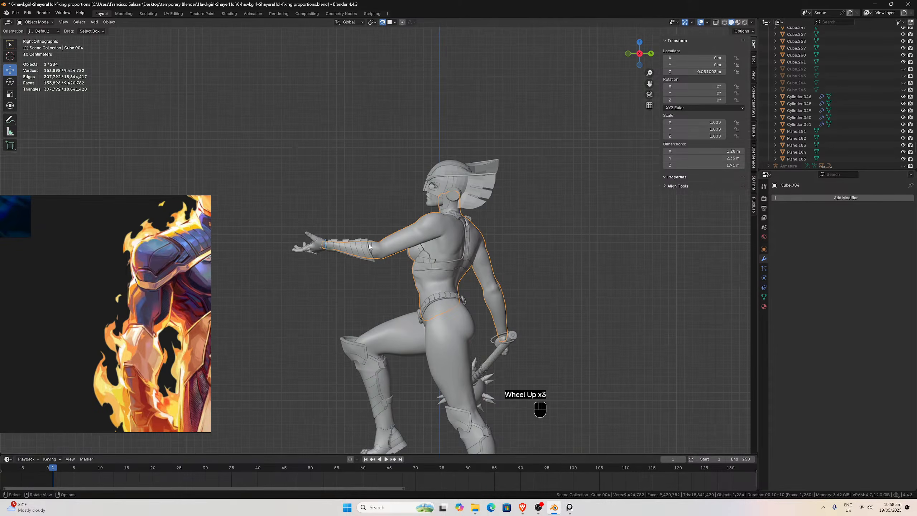
Add a 2 m mesh plane at the world origin beneath the figure and check it in the right view.
{"action": "scroll", "coordinate": [405, 360], "scroll_direction": "down", "scroll_amount": 2}
{"action": "key", "text": "shift+a"}
{"action": "mouse_move", "coordinate": [404, 362]}
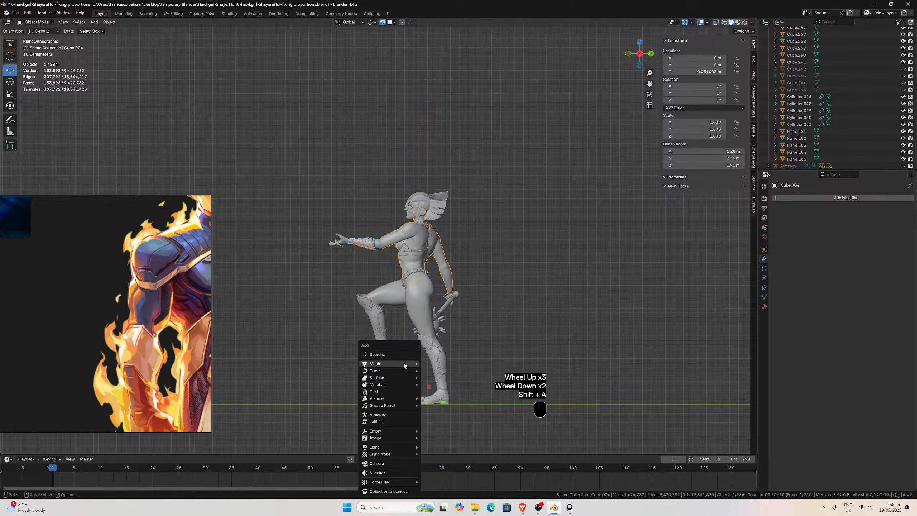
{"action": "left_click", "coordinate": [438, 363]}
{"action": "scroll", "coordinate": [448, 375], "scroll_direction": "down", "scroll_amount": 5}
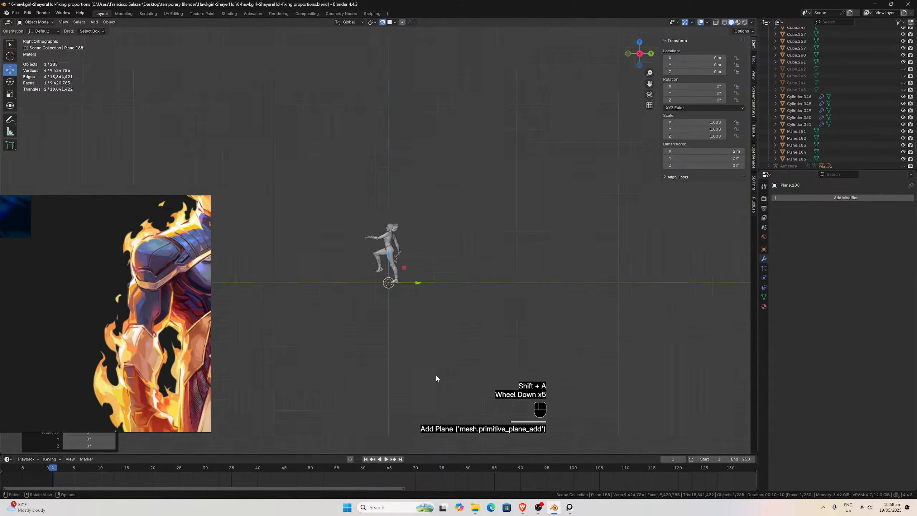
{"action": "middle_click_drag", "start_coordinate": [435, 374], "coordinate": [424, 339]}
{"action": "key", "text": "KP_3"}
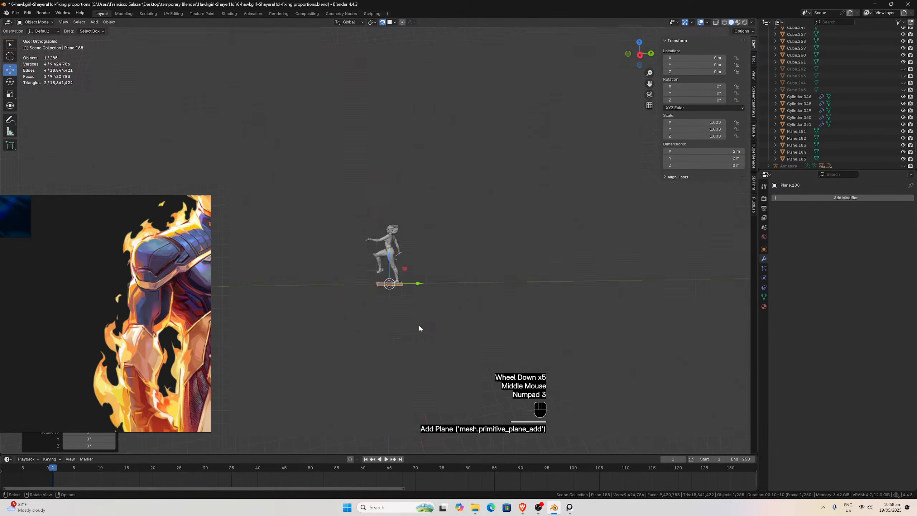
Move the mesh plane up from the world origin to the figure's shoulder height.
{"action": "scroll", "coordinate": [429, 300], "scroll_direction": "up", "scroll_amount": 5}
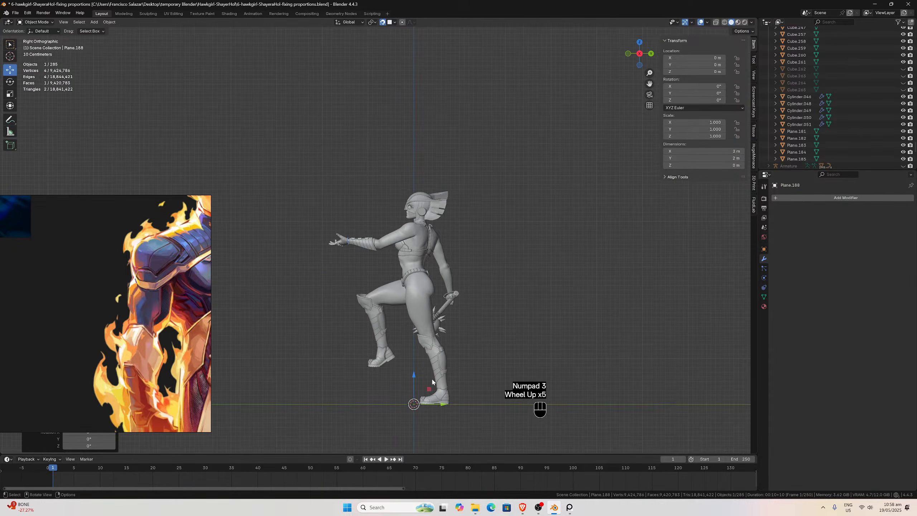
{"action": "key", "text": "g"}
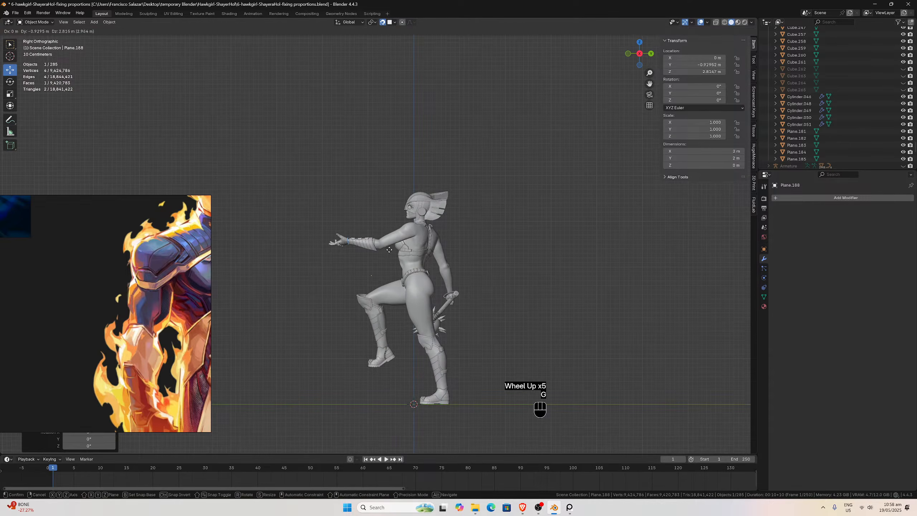
{"action": "left_click", "coordinate": [387, 241]}
{"action": "scroll", "coordinate": [388, 243], "scroll_direction": "up", "scroll_amount": 5}
{"action": "scroll", "coordinate": [388, 243], "scroll_direction": "down", "scroll_amount": 1}
{"action": "middle_click_drag", "start_coordinate": [389, 242], "coordinate": [422, 266]}
{"action": "scroll", "coordinate": [435, 272], "scroll_direction": "down", "scroll_amount": 2}
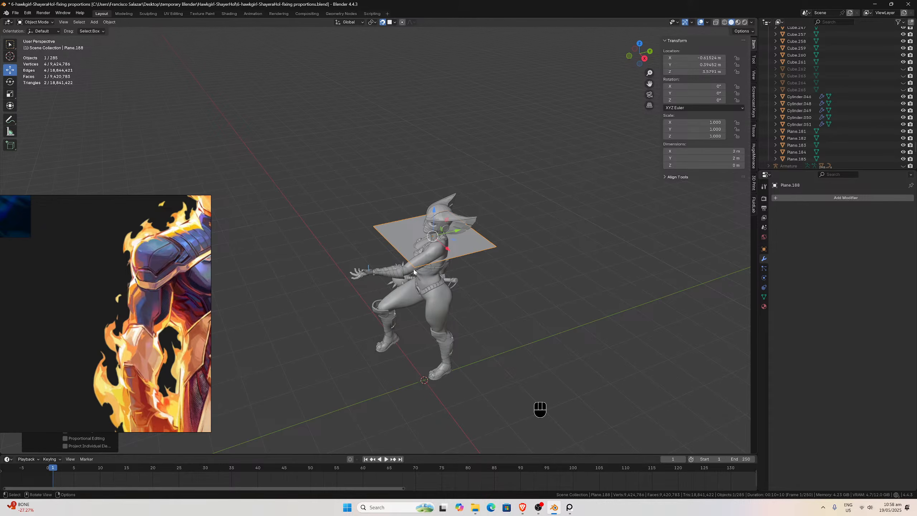
{"action": "scroll", "coordinate": [414, 271], "scroll_direction": "up", "scroll_amount": 1}
Apply all transforms to the mesh plane and open its mesh for editing beside the arm.
{"action": "key", "text": "ctrl+a"}
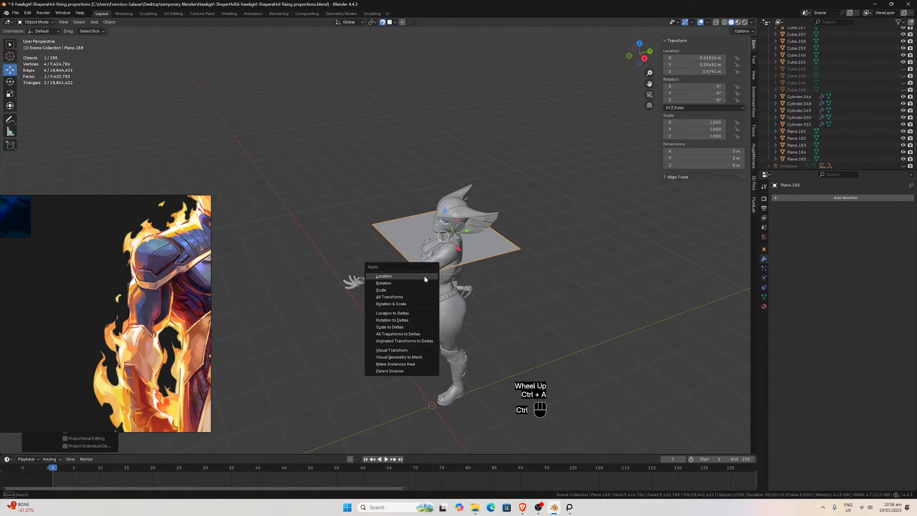
{"action": "left_click", "coordinate": [406, 293]}
{"action": "middle_click_drag", "start_coordinate": [408, 295], "coordinate": [436, 262]}
{"action": "scroll", "coordinate": [415, 289], "scroll_direction": "up", "scroll_amount": 2}
{"action": "key", "text": "Tab"}
{"action": "scroll", "coordinate": [429, 275], "scroll_direction": "up", "scroll_amount": 2}
{"action": "scroll", "coordinate": [436, 261], "scroll_direction": "down", "scroll_amount": 1}
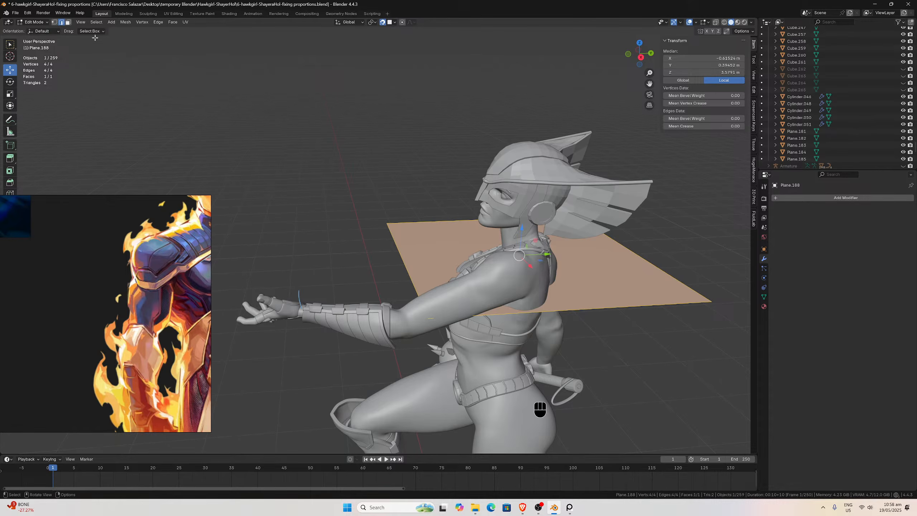
Leave mesh editing and delete the plane at the figure's shoulders.
{"action": "key", "text": "Tab"}
{"action": "left_click", "coordinate": [418, 233]}
{"action": "scroll", "coordinate": [419, 238], "scroll_direction": "down", "scroll_amount": 1}
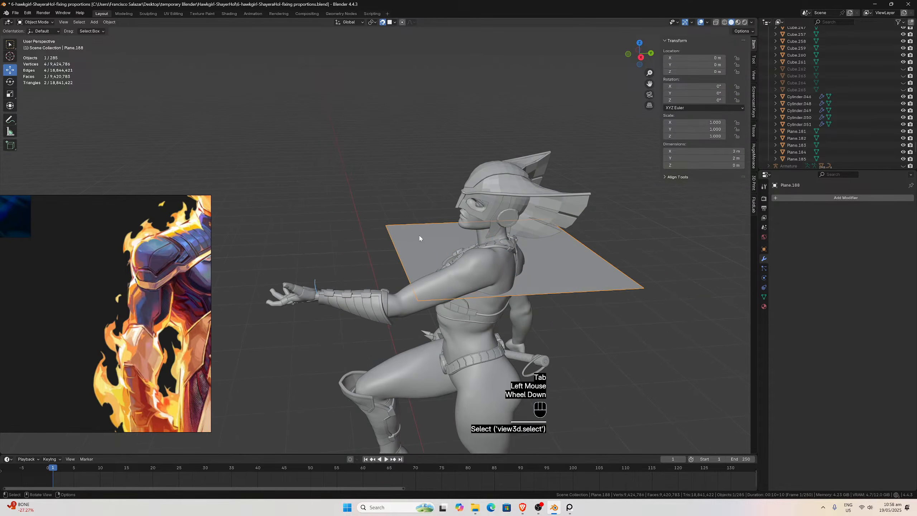
{"action": "key", "text": "x"}
{"action": "left_click", "coordinate": [418, 235]}
Add a mesh cylinder with 16 vertices at the world origin, moving the reference board clear of the creation settings.
{"action": "scroll", "coordinate": [417, 234], "scroll_direction": "down", "scroll_amount": 4}
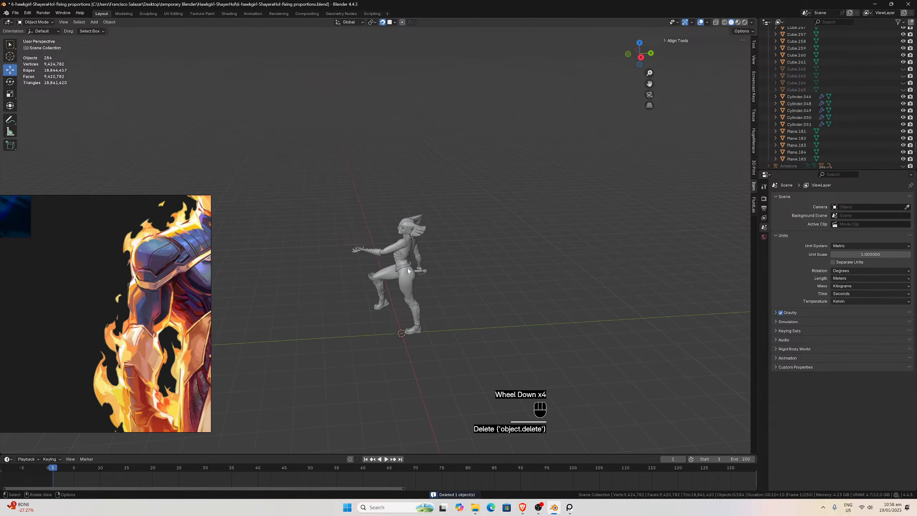
{"action": "key", "text": "shift+a"}
{"action": "mouse_move", "coordinate": [398, 346]}
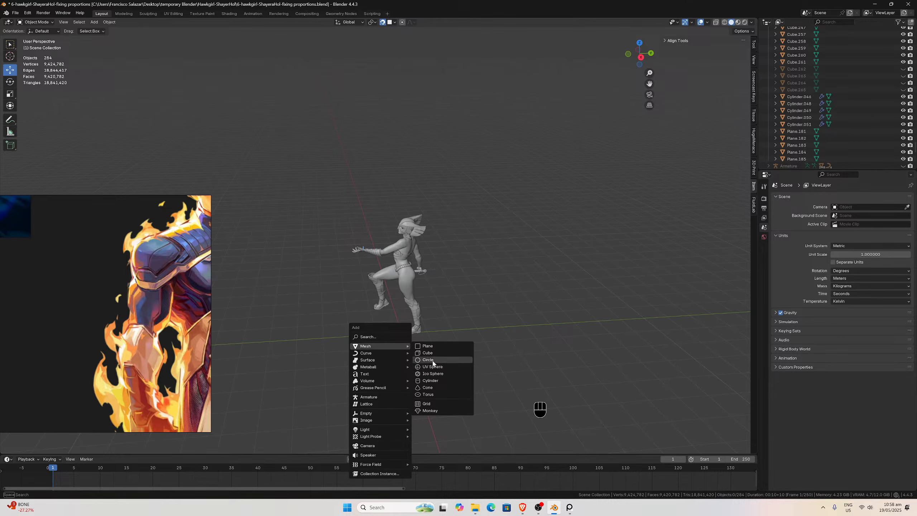
{"action": "left_click", "coordinate": [431, 380]}
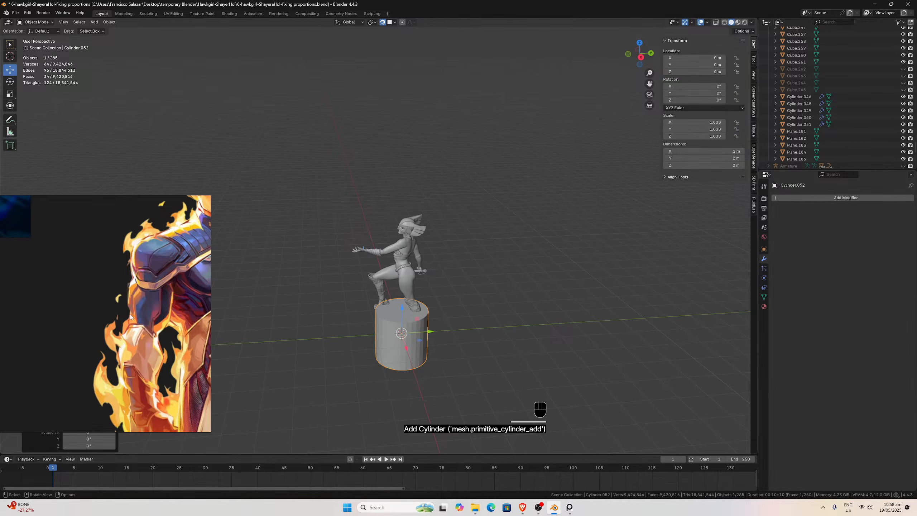
{"action": "right_click_drag", "start_coordinate": [130, 314], "coordinate": [171, 209]}
{"action": "left_click", "coordinate": [98, 363]}
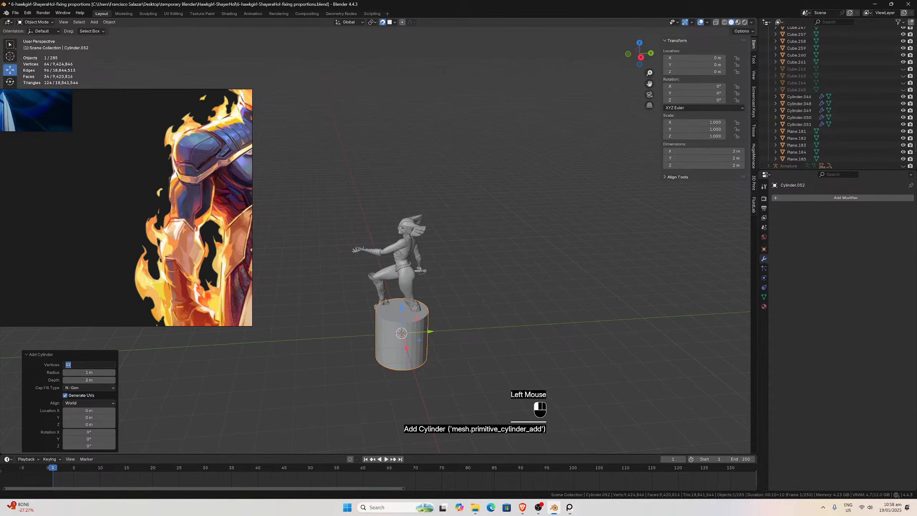
{"action": "type", "text": "16"}
{"action": "key", "text": "Return"}
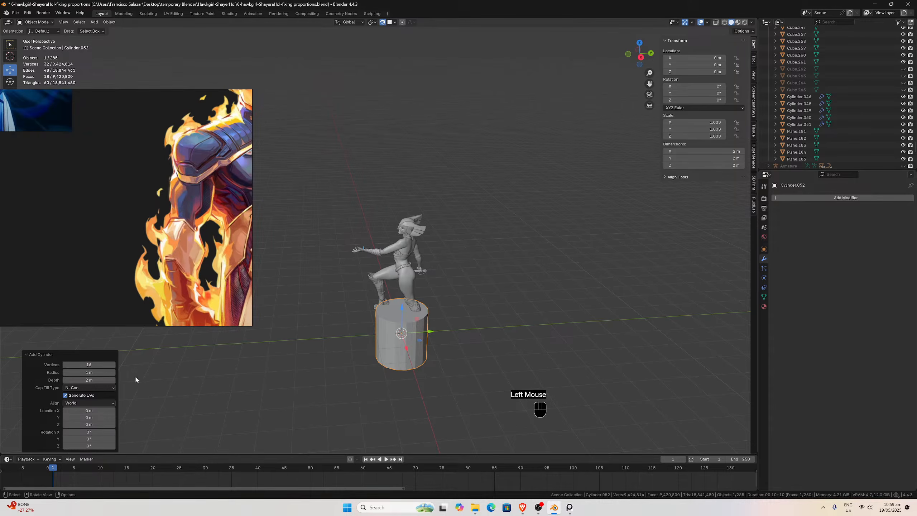
Delete the top and bottom cap faces of the cylinder, leaving an open tube.
{"action": "left_click", "coordinate": [441, 325]}
{"action": "scroll", "coordinate": [415, 344], "scroll_direction": "up", "scroll_amount": 2}
{"action": "left_click", "coordinate": [415, 370]}
{"action": "key", "text": "Tab"}
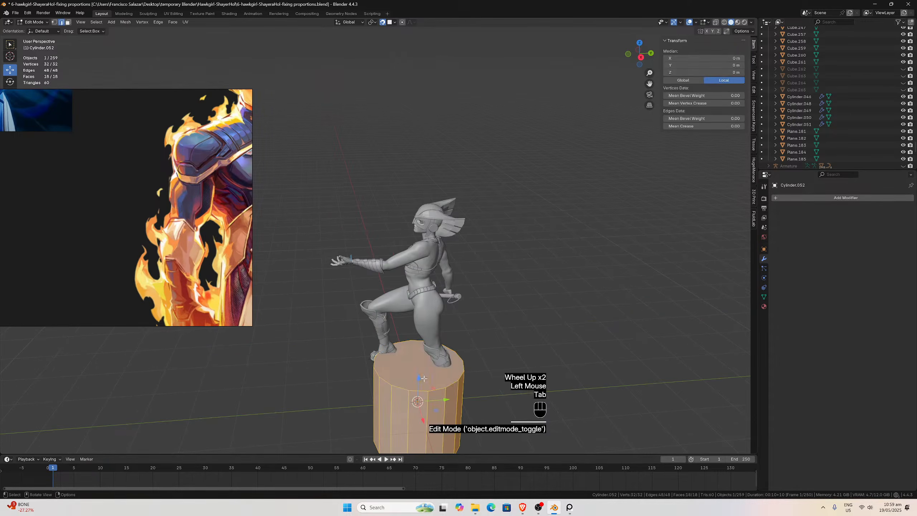
{"action": "left_click", "coordinate": [415, 370]}
{"action": "left_click", "coordinate": [68, 22]}
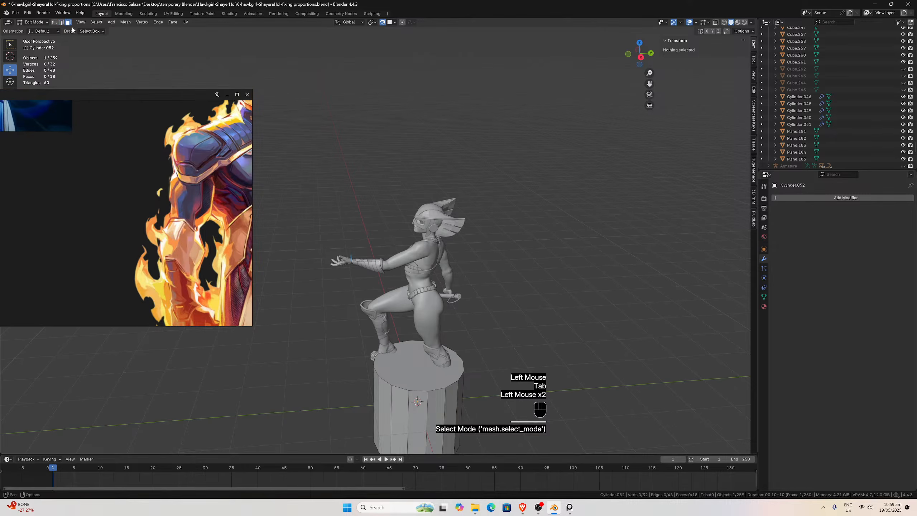
{"action": "left_click", "coordinate": [408, 368]}
{"action": "scroll", "coordinate": [407, 368], "scroll_direction": "down", "scroll_amount": 1}
{"action": "middle_click_drag", "start_coordinate": [408, 369], "coordinate": [399, 331]}
{"action": "scroll", "coordinate": [399, 330], "scroll_direction": "up", "scroll_amount": 1}
{"action": "scroll", "coordinate": [399, 331], "scroll_direction": "down", "scroll_amount": 1}
{"action": "left_click", "coordinate": [398, 329], "text": "shift"}
{"action": "key", "text": "x"}
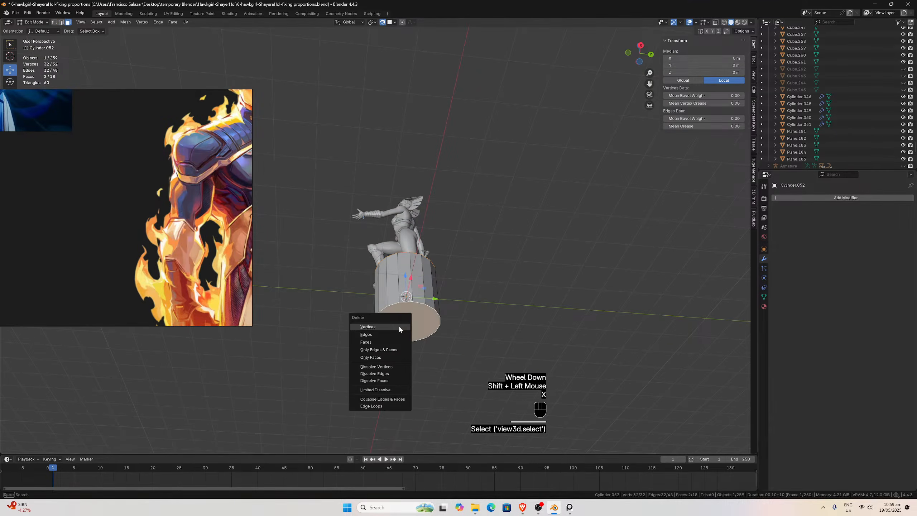
{"action": "left_click", "coordinate": [381, 345]}
{"action": "scroll", "coordinate": [393, 303], "scroll_direction": "up", "scroll_amount": 1}
{"action": "middle_click_drag", "start_coordinate": [393, 303], "coordinate": [401, 341]}
{"action": "key", "text": "Tab"}
In the right view, move the open cylinder up to the extended arm and scale it down to about 0.135.
{"action": "scroll", "coordinate": [403, 339], "scroll_direction": "up", "scroll_amount": 3}
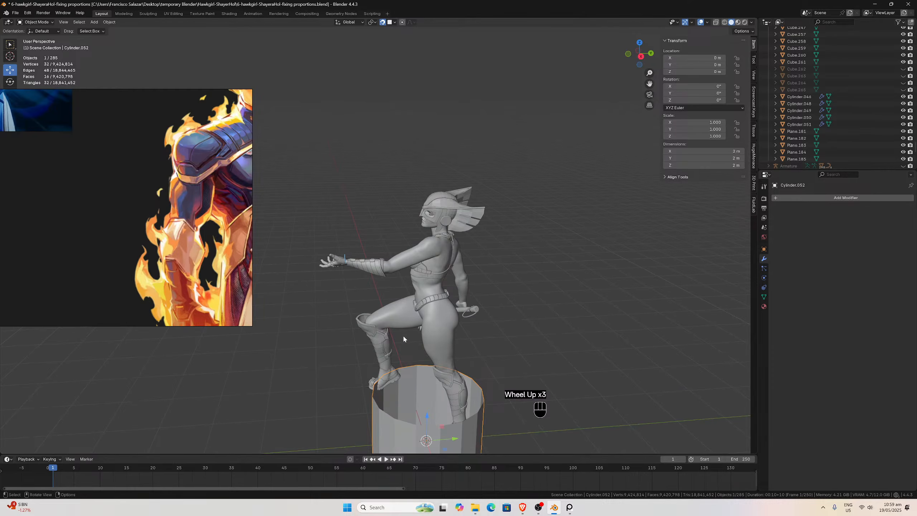
{"action": "key", "text": "KP_3"}
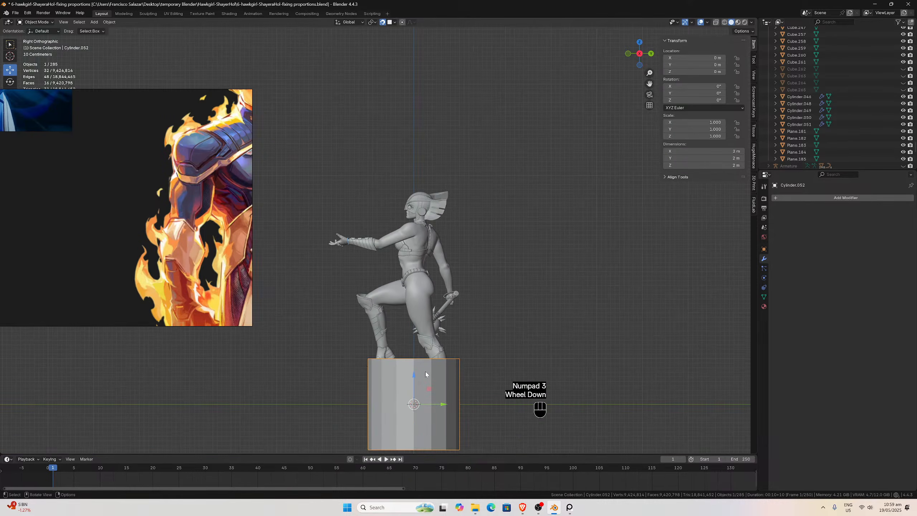
{"action": "key", "text": "g"}
{"action": "left_click", "coordinate": [392, 210]}
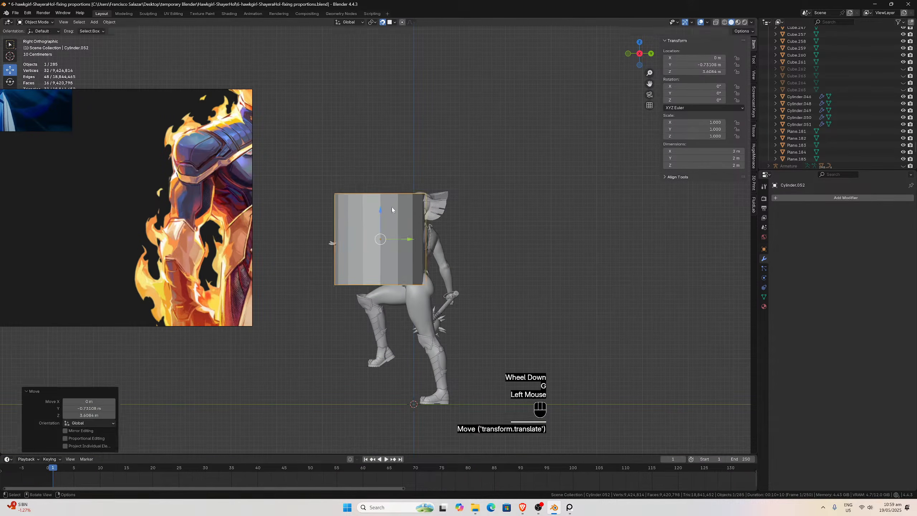
{"action": "scroll", "coordinate": [392, 210], "scroll_direction": "up", "scroll_amount": 3}
{"action": "left_click", "coordinate": [472, 249]}
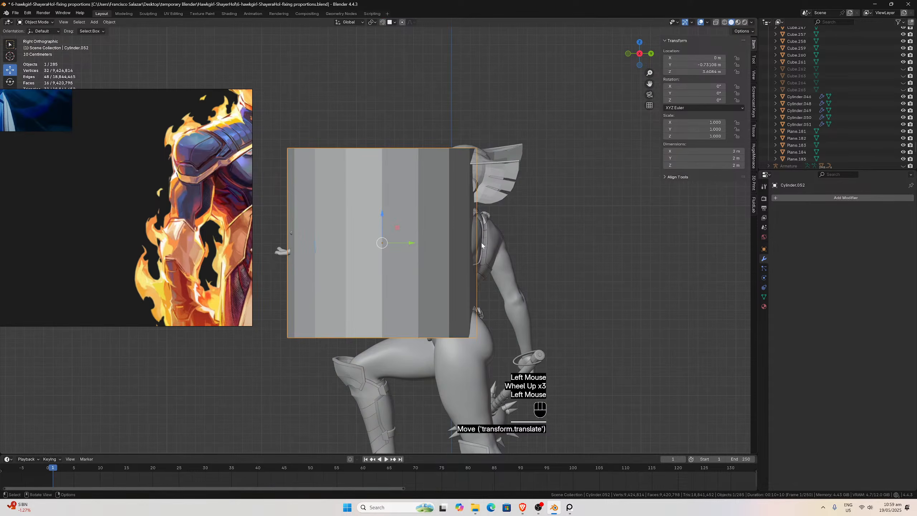
{"action": "key", "text": "s"}
{"action": "left_click", "coordinate": [395, 243]}
{"action": "scroll", "coordinate": [394, 242], "scroll_direction": "up", "scroll_amount": 4}
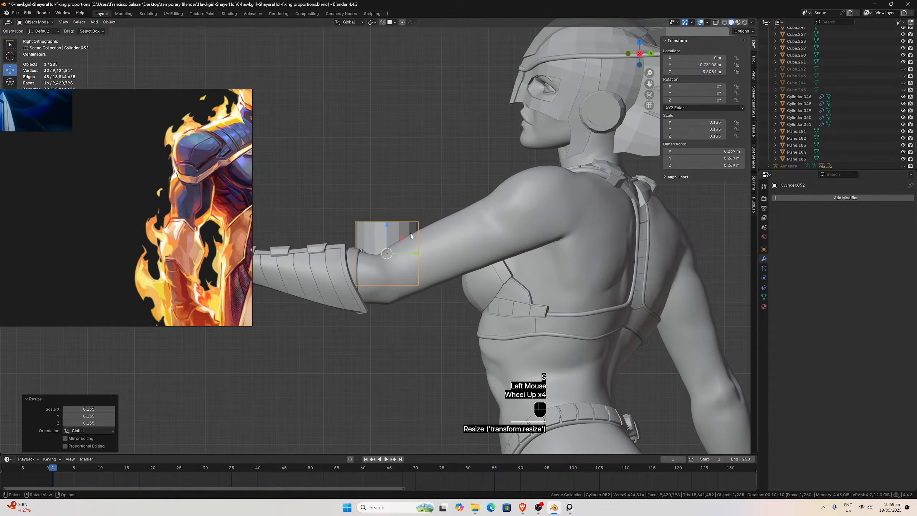
Position the small cylinder over the upper arm above the elbow and rotate it about 63.4° to follow the arm.
{"action": "key", "text": "g"}
{"action": "left_click", "coordinate": [444, 239]}
{"action": "key", "text": "r"}
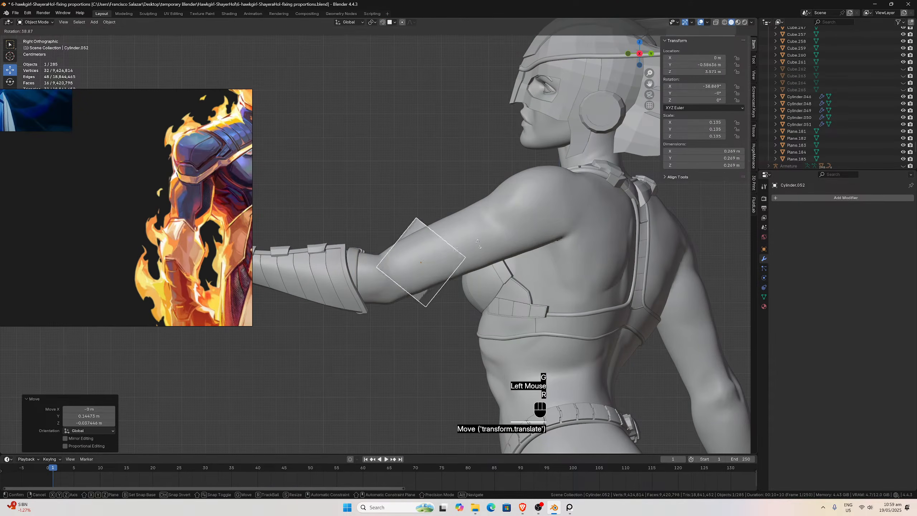
{"action": "left_click", "coordinate": [493, 269]}
{"action": "scroll", "coordinate": [484, 267], "scroll_direction": "up", "scroll_amount": 2}
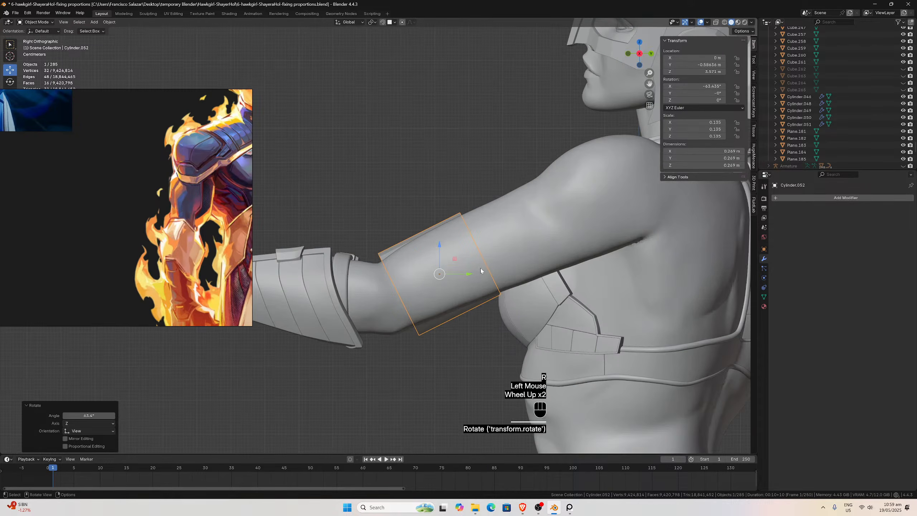
Look across the reference board at the flaming character, the horned Loki figure and the neighbouring characters for arm armour ideas.
{"action": "scroll", "coordinate": [209, 256], "scroll_direction": "down", "scroll_amount": 6}
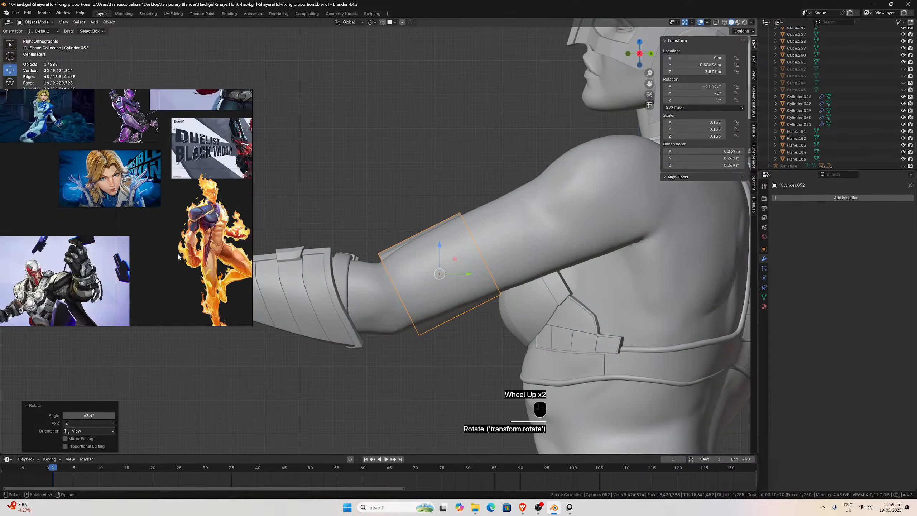
{"action": "middle_click_drag", "start_coordinate": [175, 257], "coordinate": [137, 262]}
{"action": "scroll", "coordinate": [158, 274], "scroll_direction": "up", "scroll_amount": 4}
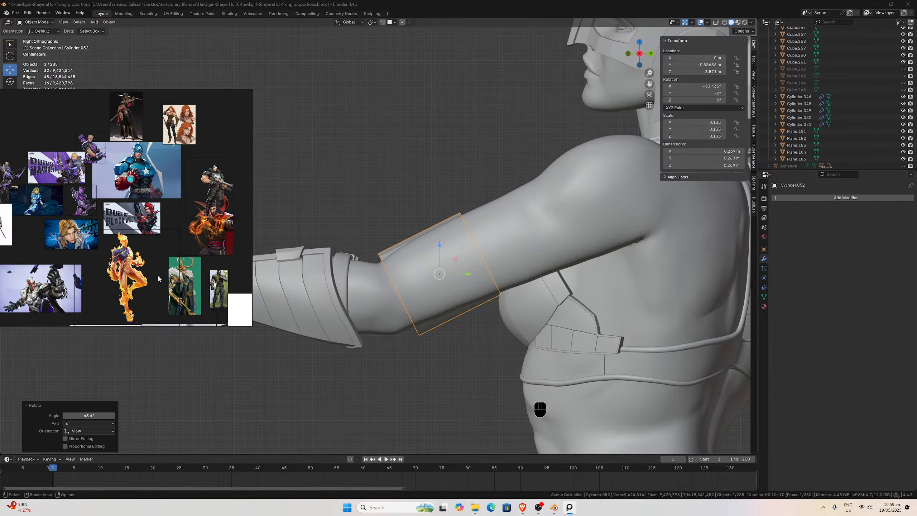
{"action": "scroll", "coordinate": [138, 256], "scroll_direction": "up", "scroll_amount": 5}
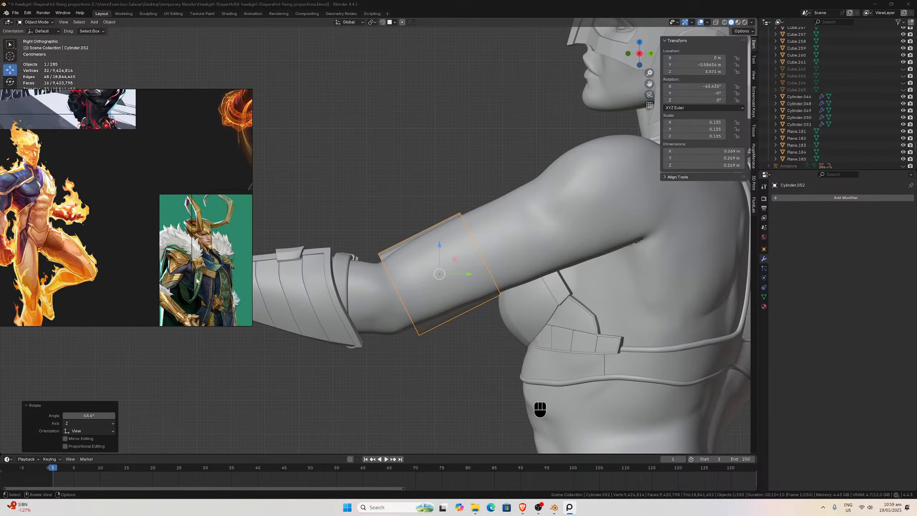
{"action": "scroll", "coordinate": [521, 239], "scroll_direction": "down", "scroll_amount": 2}
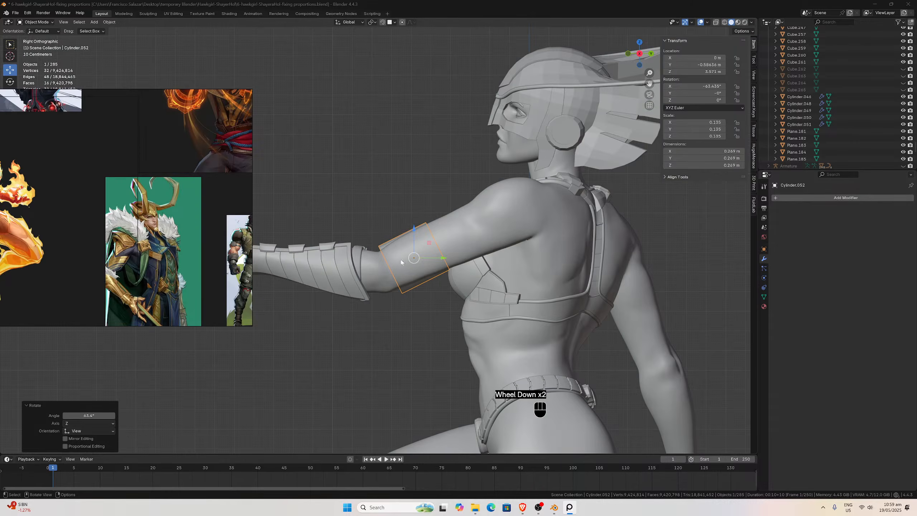
{"action": "scroll", "coordinate": [401, 262], "scroll_direction": "up", "scroll_amount": 3}
{"action": "scroll", "coordinate": [200, 251], "scroll_direction": "down", "scroll_amount": 3}
{"action": "scroll", "coordinate": [199, 251], "scroll_direction": "up", "scroll_amount": 2}
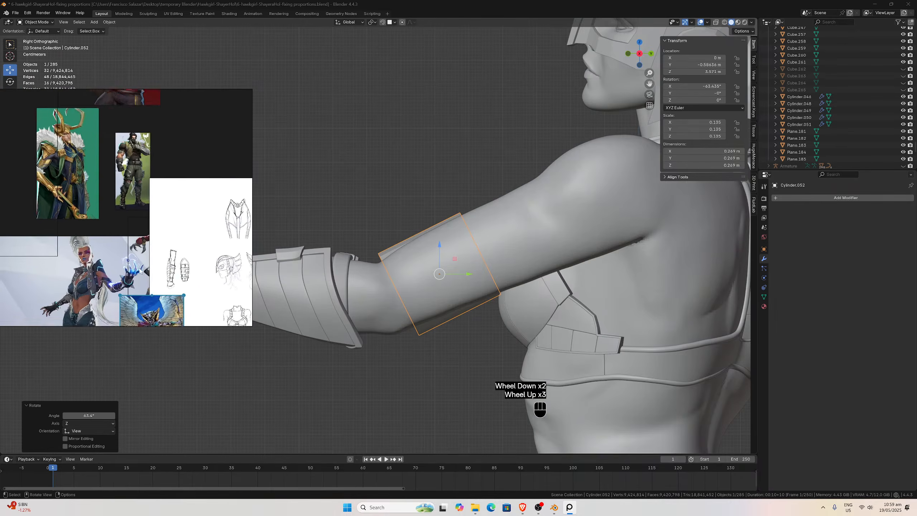
Compare the shoulder armour and gauntlets in the white-haired heroine images on the reference board.
{"action": "scroll", "coordinate": [159, 239], "scroll_direction": "up", "scroll_amount": 5}
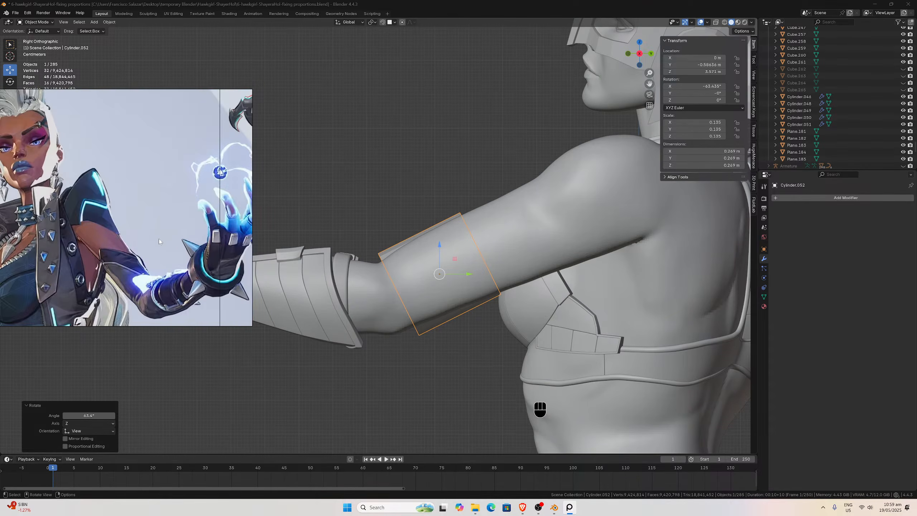
{"action": "scroll", "coordinate": [159, 239], "scroll_direction": "down", "scroll_amount": 4}
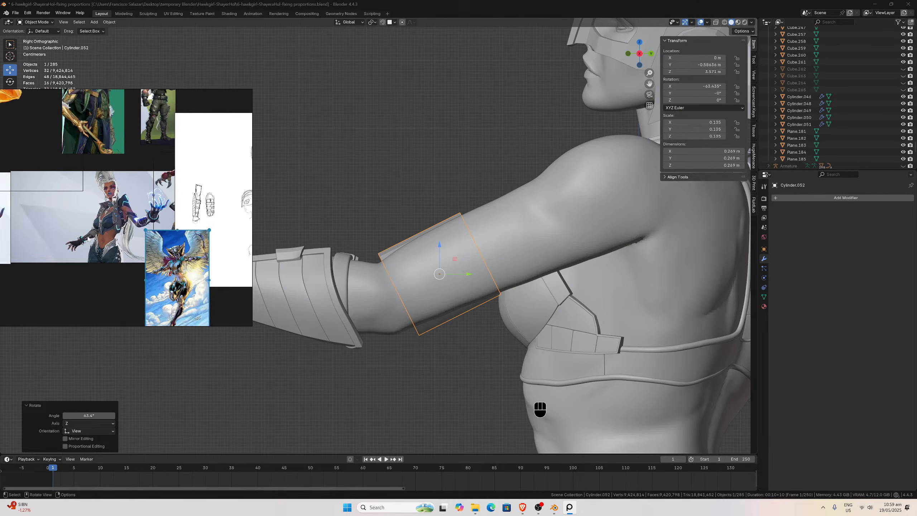
{"action": "scroll", "coordinate": [189, 259], "scroll_direction": "down", "scroll_amount": 2}
{"action": "scroll", "coordinate": [189, 259], "scroll_direction": "up", "scroll_amount": 5}
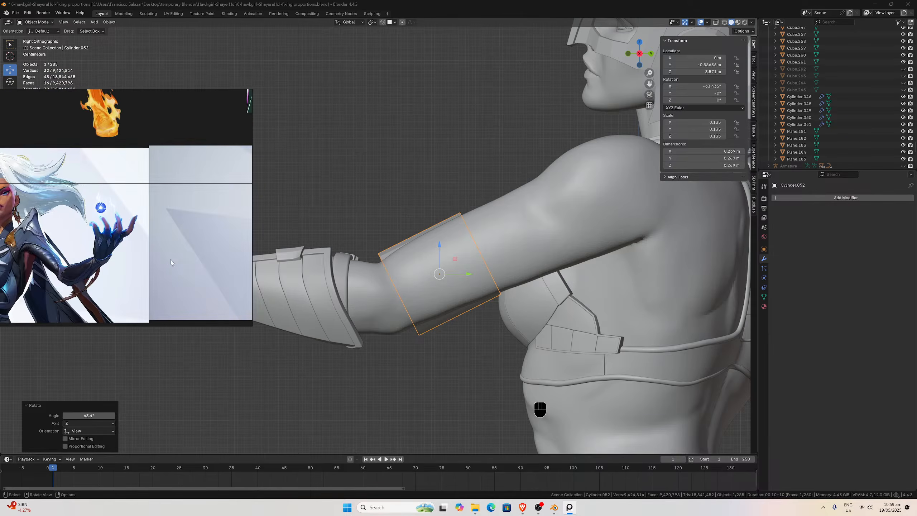
{"action": "scroll", "coordinate": [184, 257], "scroll_direction": "down", "scroll_amount": 3}
{"action": "scroll", "coordinate": [153, 250], "scroll_direction": "up", "scroll_amount": 3}
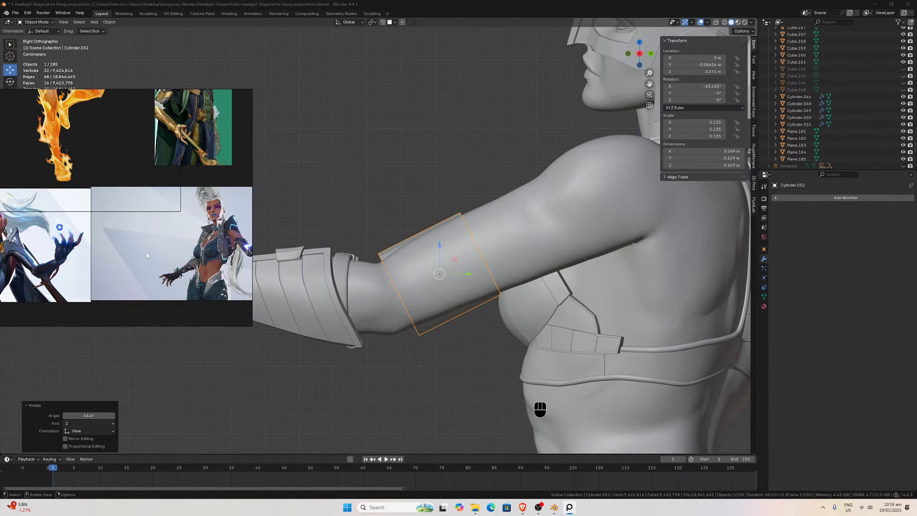
{"action": "scroll", "coordinate": [150, 271], "scroll_direction": "up", "scroll_amount": 3}
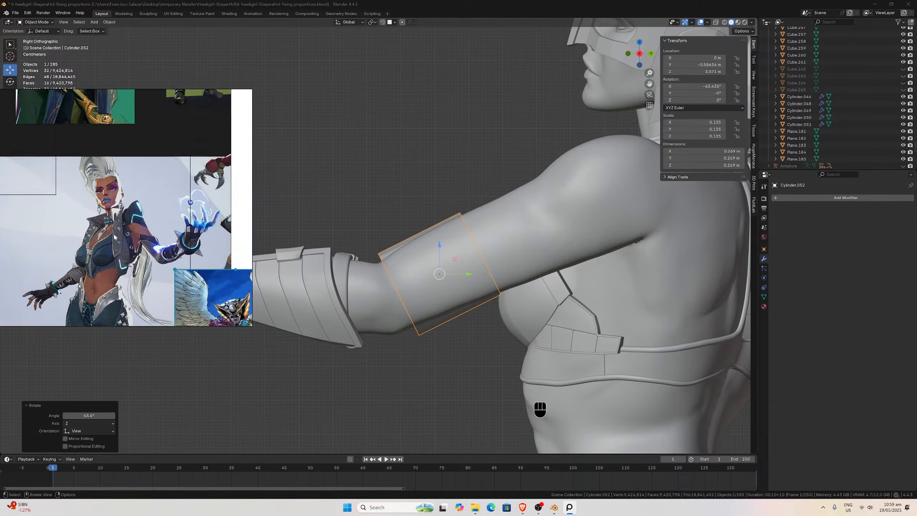
{"action": "scroll", "coordinate": [146, 225], "scroll_direction": "down", "scroll_amount": 2}
{"action": "scroll", "coordinate": [182, 217], "scroll_direction": "up", "scroll_amount": 4}
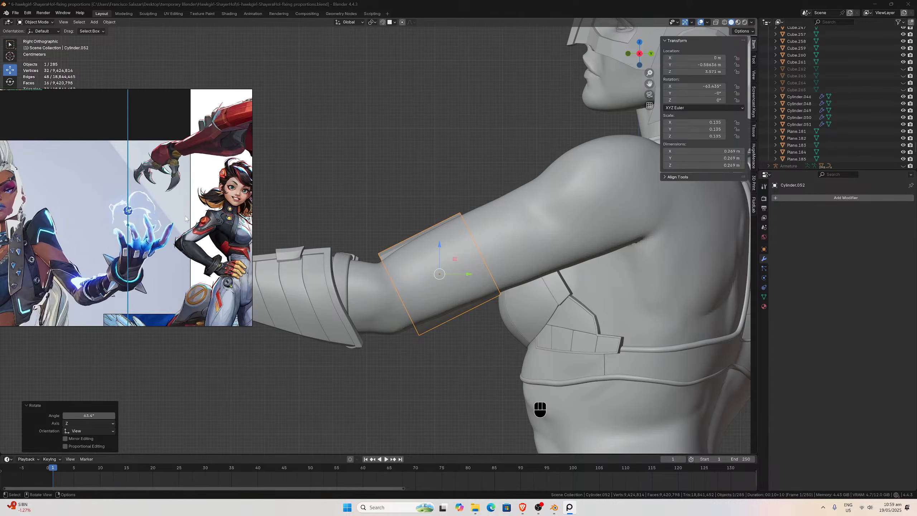
Bring the image of the white-haired heroine with the spiked bracelet to the front and study her sleeve and forearm armour.
{"action": "left_click", "coordinate": [129, 220]}
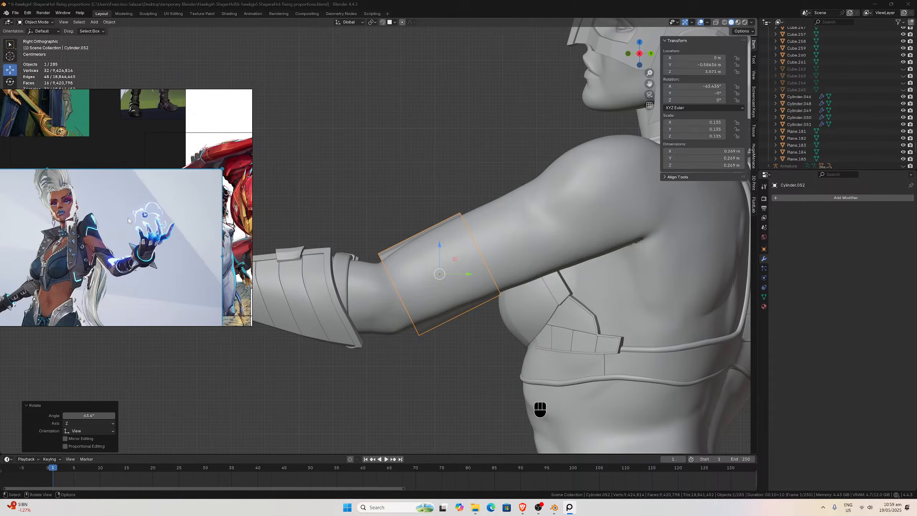
{"action": "scroll", "coordinate": [146, 232], "scroll_direction": "up", "scroll_amount": 3}
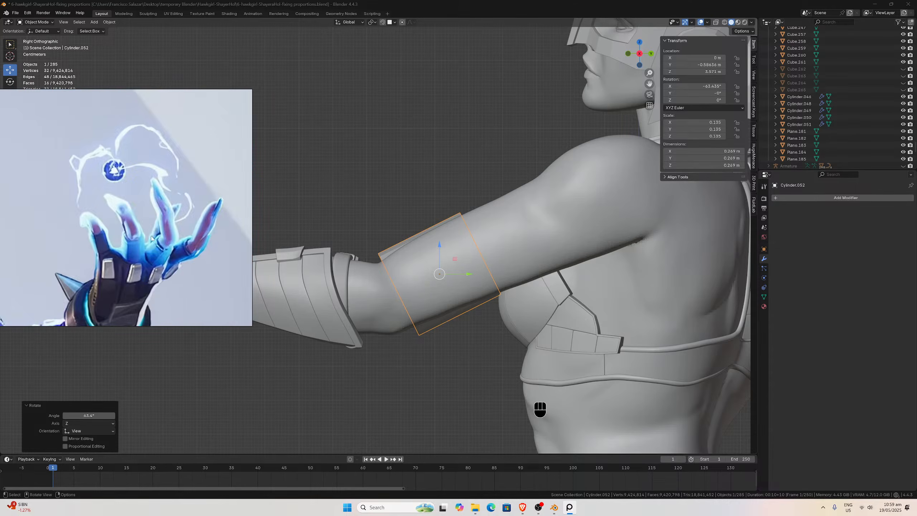
{"action": "scroll", "coordinate": [146, 232], "scroll_direction": "down", "scroll_amount": 3}
{"action": "scroll", "coordinate": [146, 232], "scroll_direction": "up", "scroll_amount": 5}
{"action": "scroll", "coordinate": [146, 232], "scroll_direction": "down", "scroll_amount": 3}
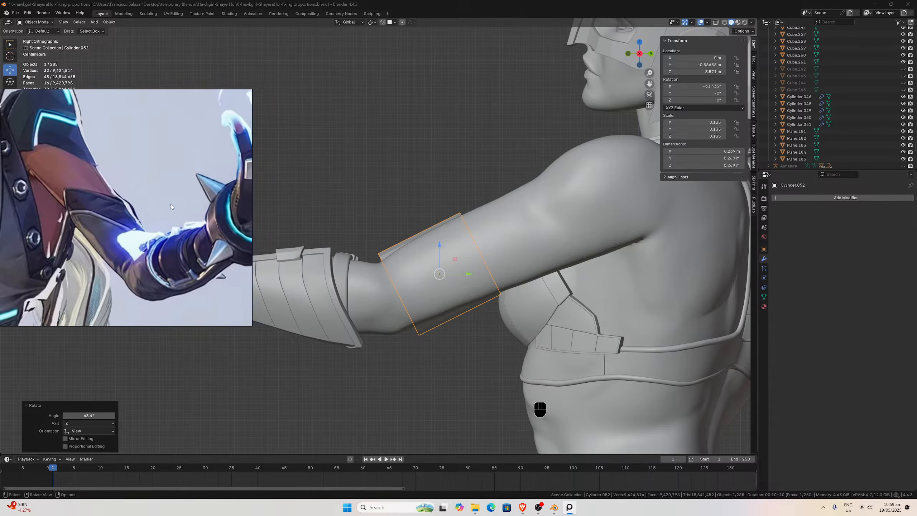
Using local orientation, shrink the cylinder along its Z axis to about 0.34 and slide it about 0.055 m up the arm.
{"action": "scroll", "coordinate": [138, 218], "scroll_direction": "up", "scroll_amount": 3}
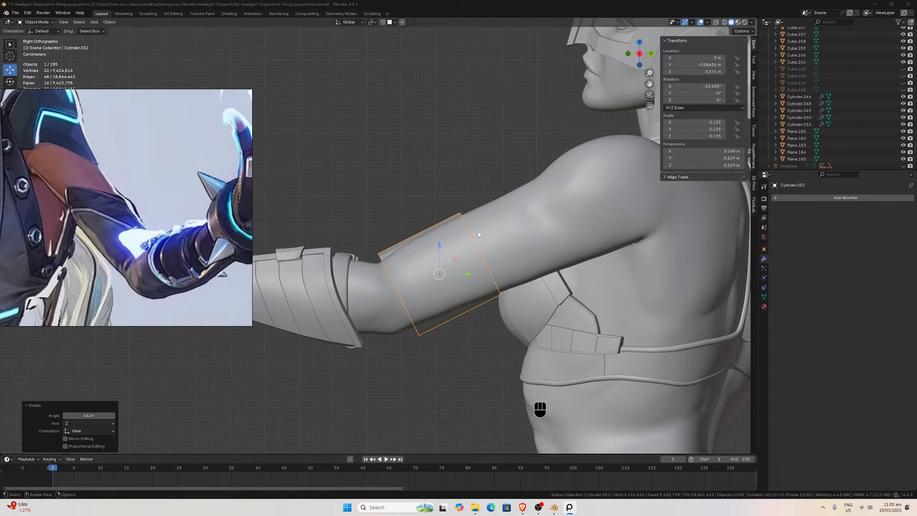
{"action": "scroll", "coordinate": [475, 238], "scroll_direction": "up", "scroll_amount": 2}
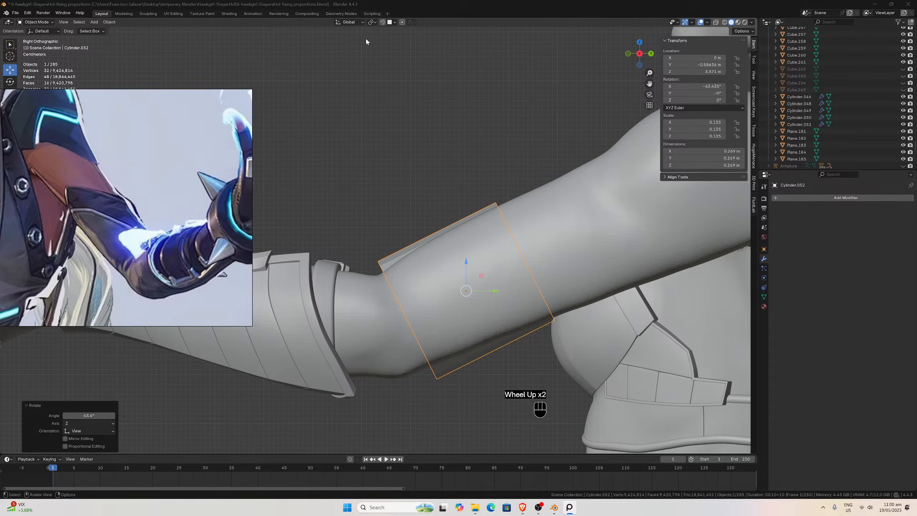
{"action": "left_click", "coordinate": [354, 22]}
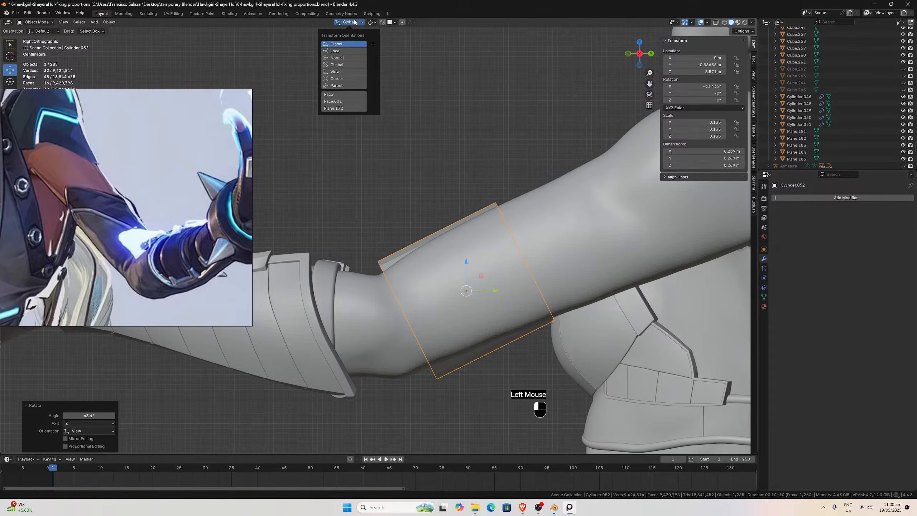
{"action": "left_click", "coordinate": [352, 51]}
{"action": "key", "text": "s"}
{"action": "key", "text": "z"}
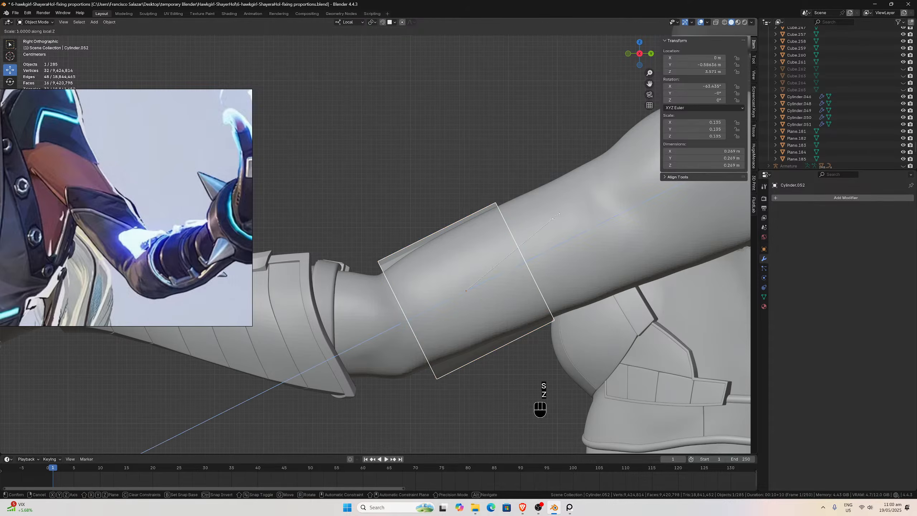
{"action": "left_click", "coordinate": [491, 259]}
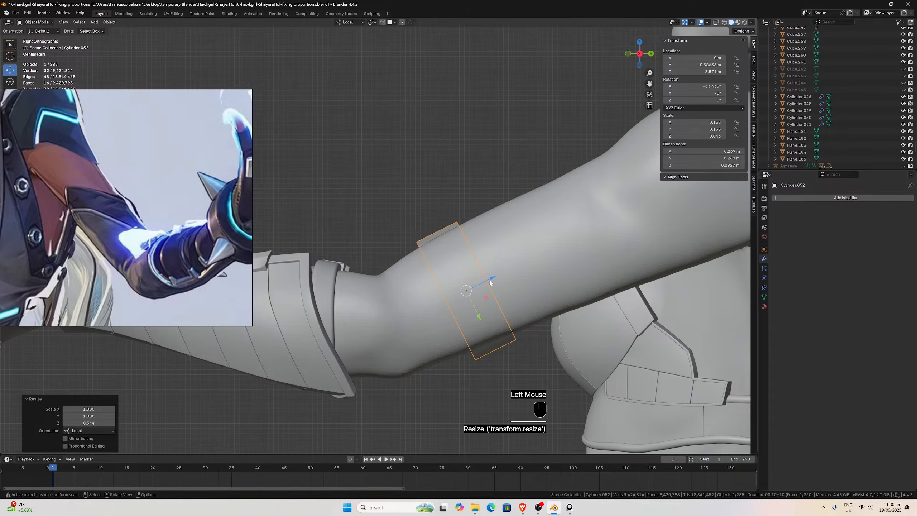
{"action": "left_click_drag", "start_coordinate": [491, 283], "coordinate": [518, 262]}
Shift the band about 0.28 m along X onto the character's upper arm and scale it down uniformly to about 0.86.
{"action": "scroll", "coordinate": [518, 262], "scroll_direction": "down", "scroll_amount": 1}
{"action": "middle_click_drag", "start_coordinate": [517, 262], "coordinate": [554, 267]}
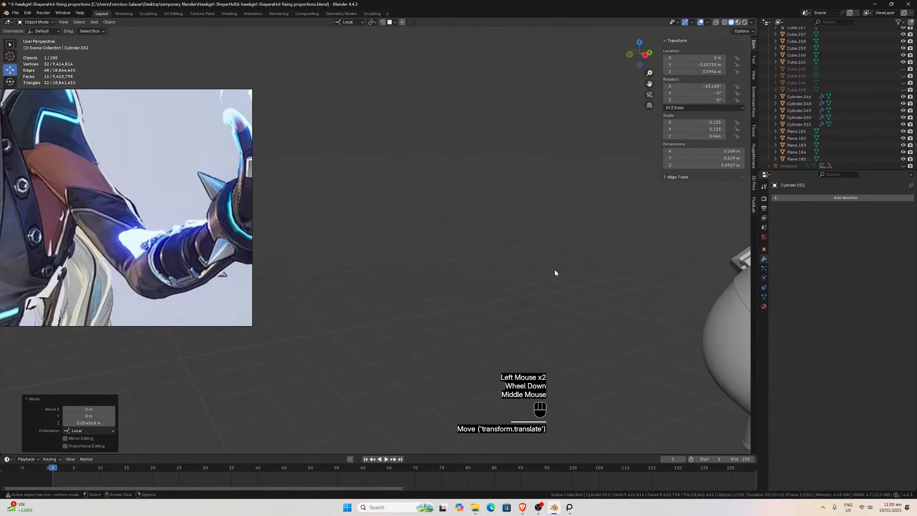
{"action": "key", "text": "KP_7"}
{"action": "scroll", "coordinate": [565, 268], "scroll_direction": "down", "scroll_amount": 2}
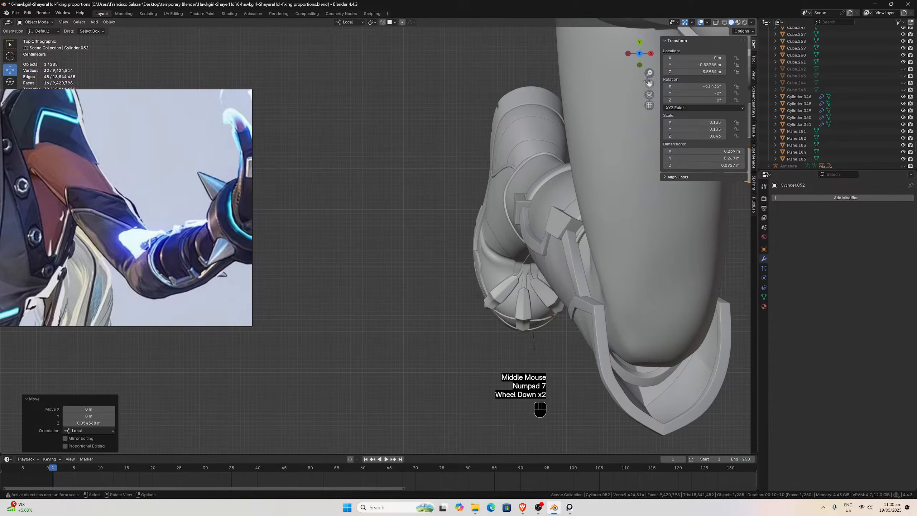
{"action": "left_click_drag", "start_coordinate": [648, 83], "coordinate": [420, 243]}
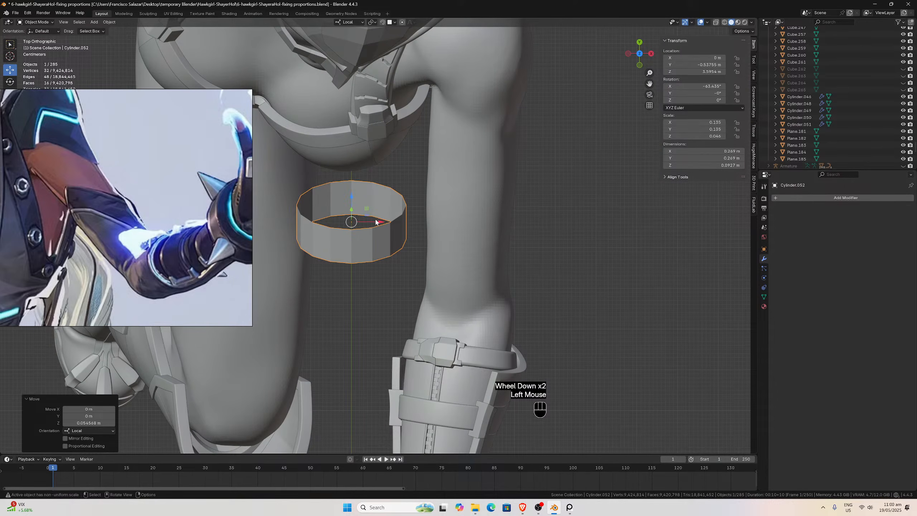
{"action": "left_click_drag", "start_coordinate": [376, 222], "coordinate": [500, 231]}
{"action": "scroll", "coordinate": [505, 231], "scroll_direction": "up", "scroll_amount": 1}
{"action": "key", "text": "s"}
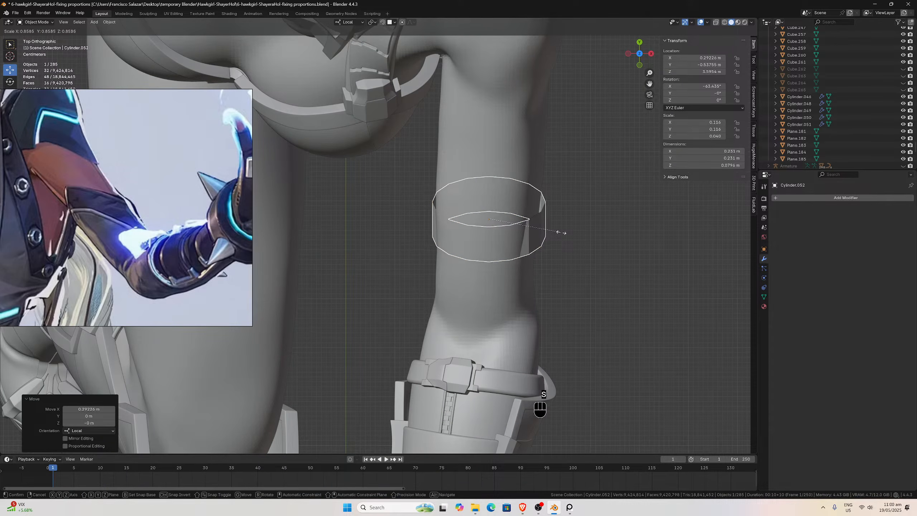
{"action": "left_click", "coordinate": [560, 231]}
{"action": "left_click_drag", "start_coordinate": [520, 222], "coordinate": [513, 220]}
Enlarge the band uniformly by a factor of about 1.066 so it encircles the upper arm.
{"action": "key", "text": "KP_3"}
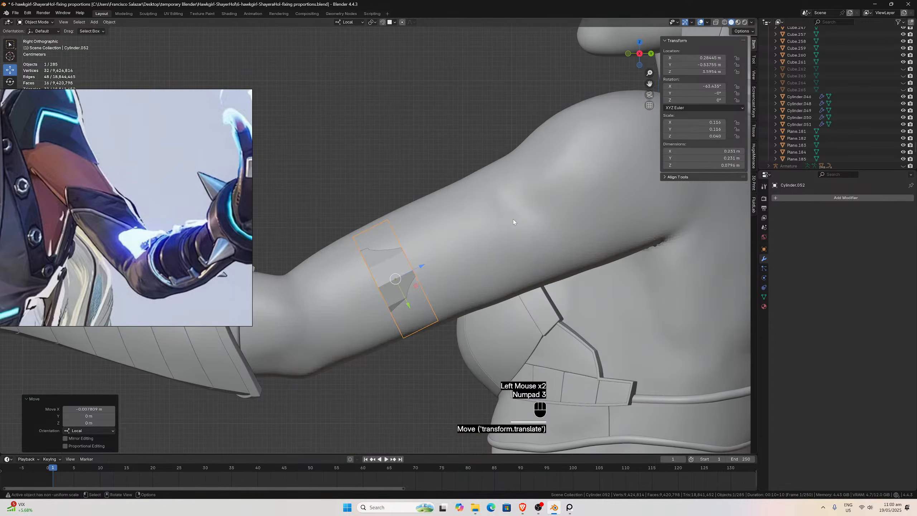
{"action": "key", "text": "s"}
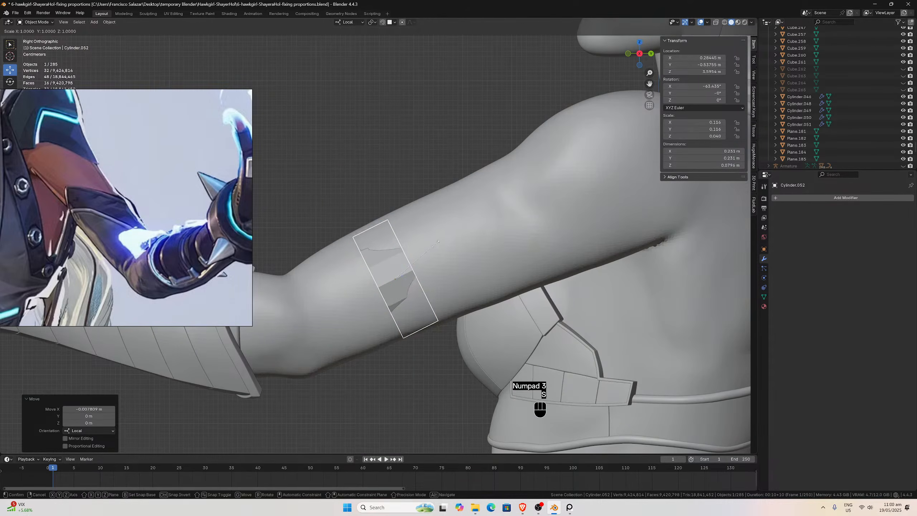
{"action": "left_click", "coordinate": [441, 247]}
{"action": "middle_click_drag", "start_coordinate": [441, 246], "coordinate": [466, 245]}
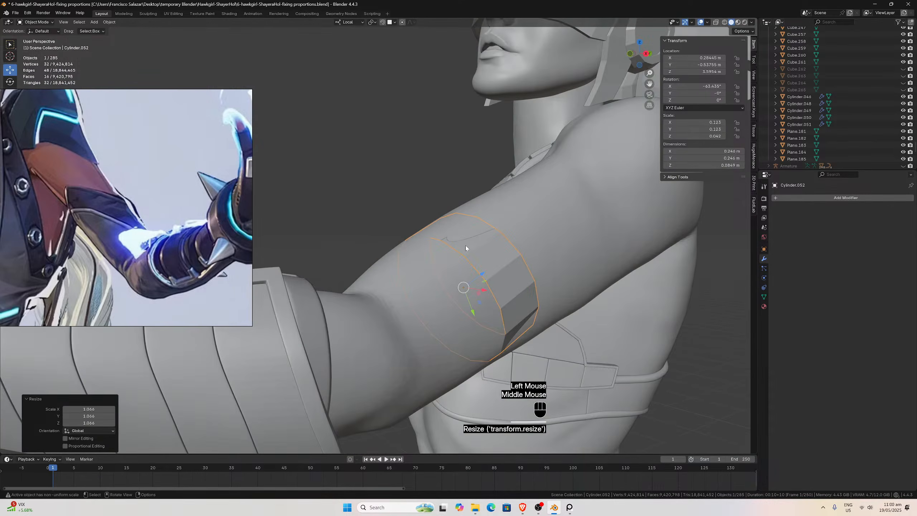
Add a Shrinkwrap modifier to the band and pick the body mesh, Cube.004, as its target.
{"action": "key", "text": "KP_7"}
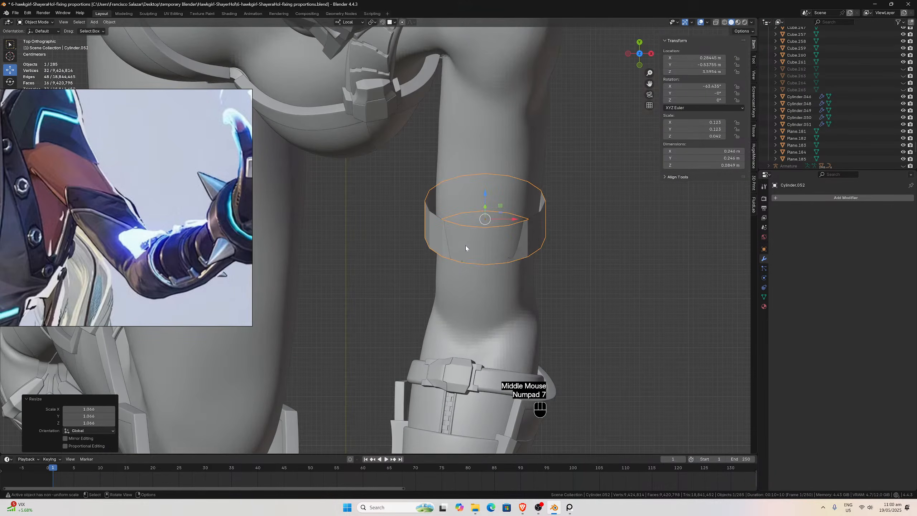
{"action": "left_click", "coordinate": [777, 197]}
{"action": "mouse_move", "coordinate": [764, 221]}
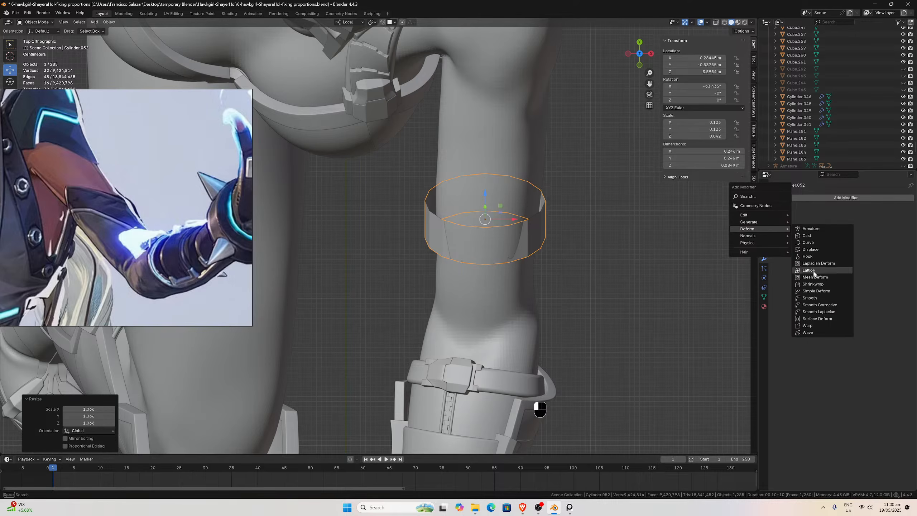
{"action": "left_click", "coordinate": [813, 284]}
{"action": "left_click", "coordinate": [900, 237]}
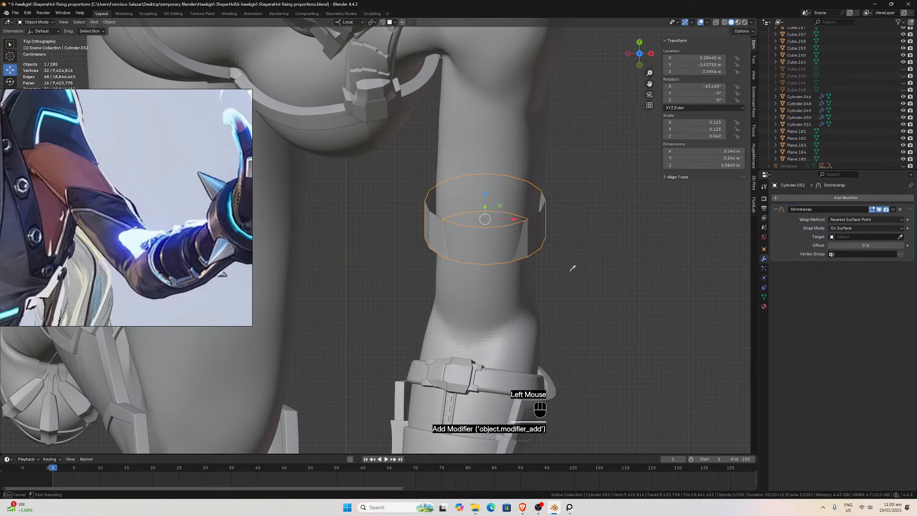
{"action": "left_click", "coordinate": [515, 284]}
{"action": "middle_click_drag", "start_coordinate": [529, 282], "coordinate": [430, 182]}
{"action": "scroll", "coordinate": [404, 158], "scroll_direction": "up", "scroll_amount": 1}
{"action": "scroll", "coordinate": [404, 158], "scroll_direction": "down", "scroll_amount": 1}
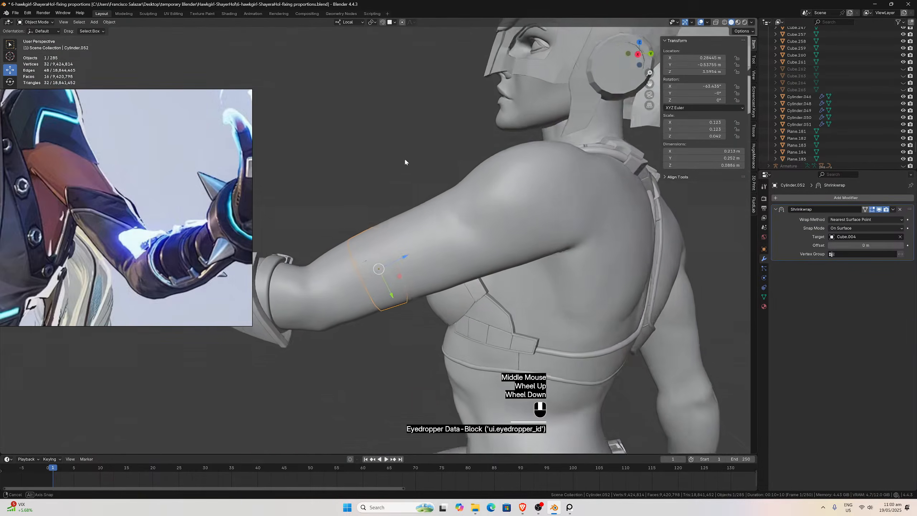
{"action": "scroll", "coordinate": [424, 159], "scroll_direction": "up", "scroll_amount": 2}
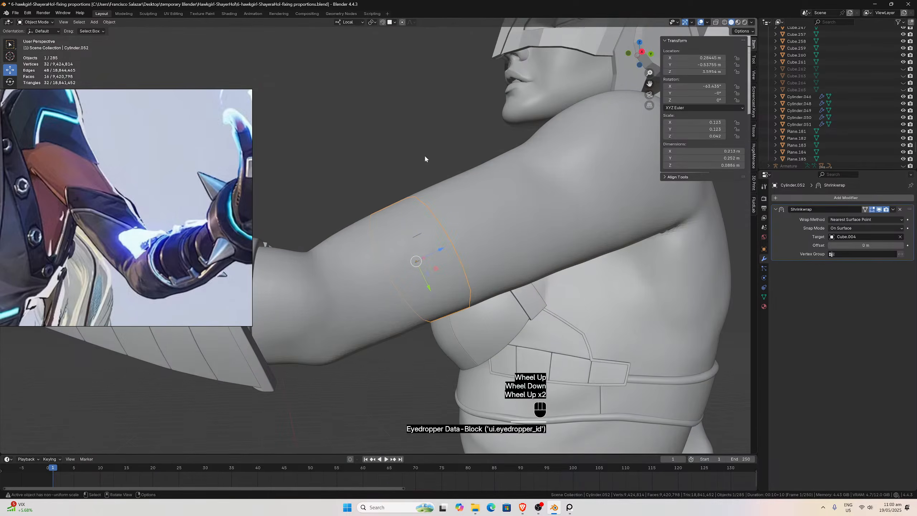
Add a Solidify modifier to the arm band and apply the object's scale.
{"action": "left_click", "coordinate": [807, 198]}
{"action": "mouse_move", "coordinate": [806, 197]}
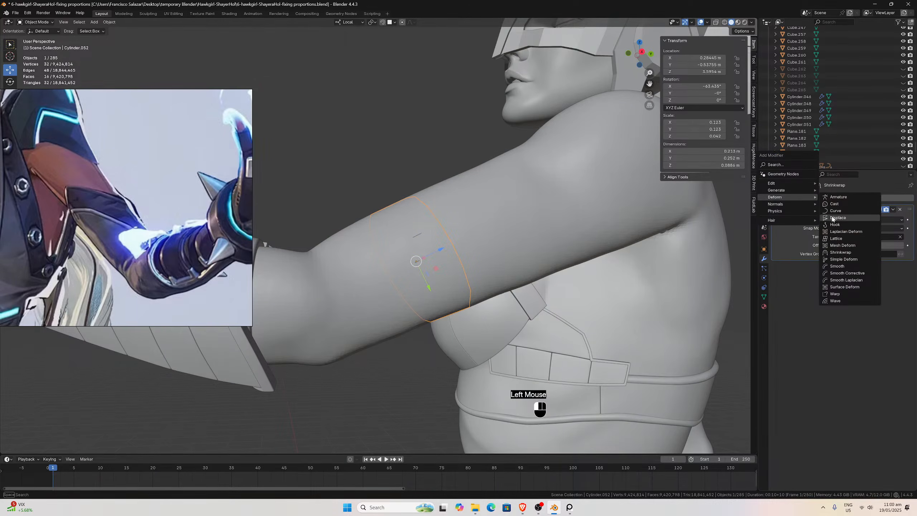
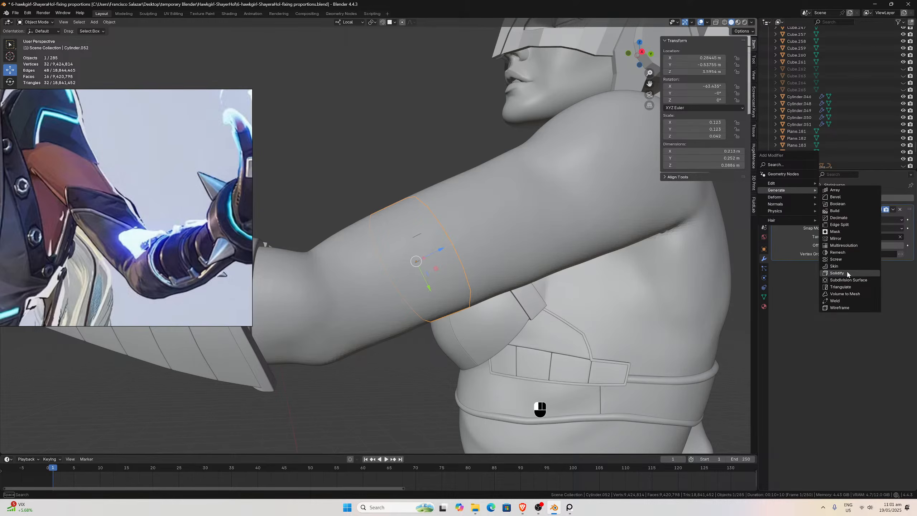
{"action": "left_click", "coordinate": [842, 272]}
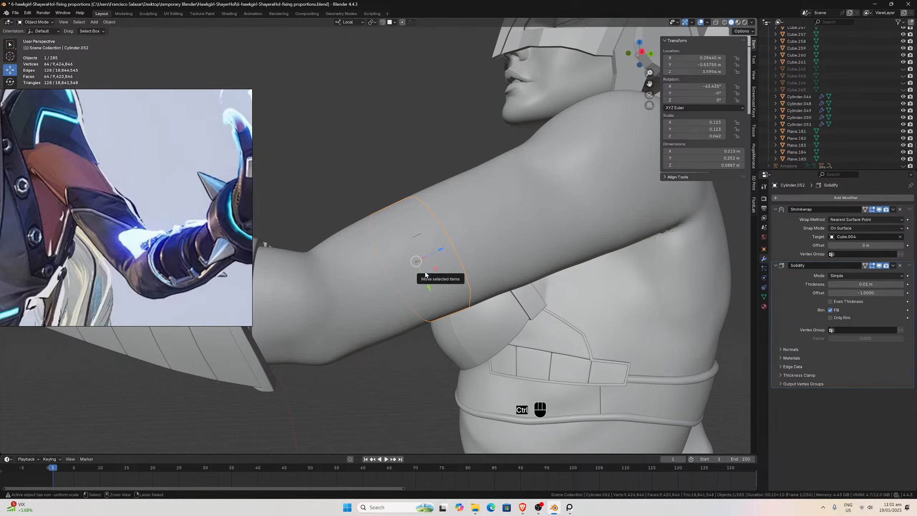
{"action": "key", "text": "ctrl+a"}
{"action": "left_click", "coordinate": [416, 263]}
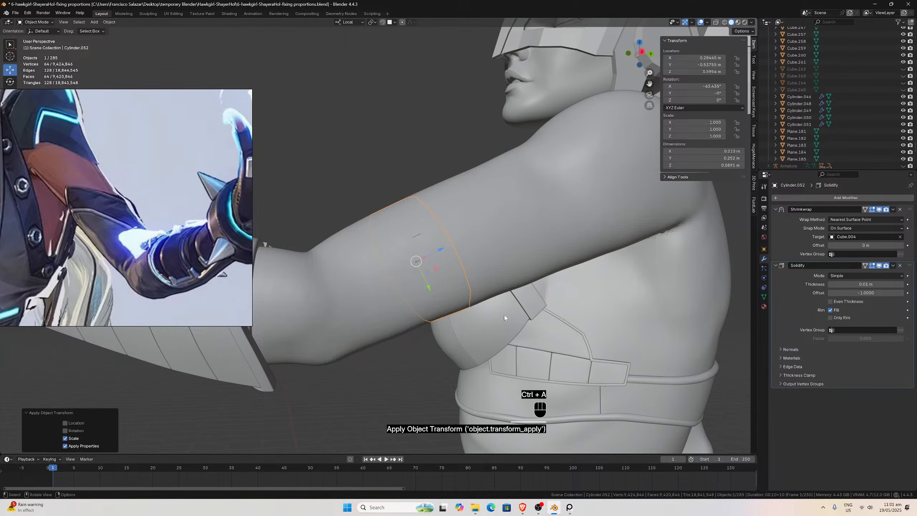
Set the band's Solidify offset to 0.
{"action": "left_click", "coordinate": [842, 293]}
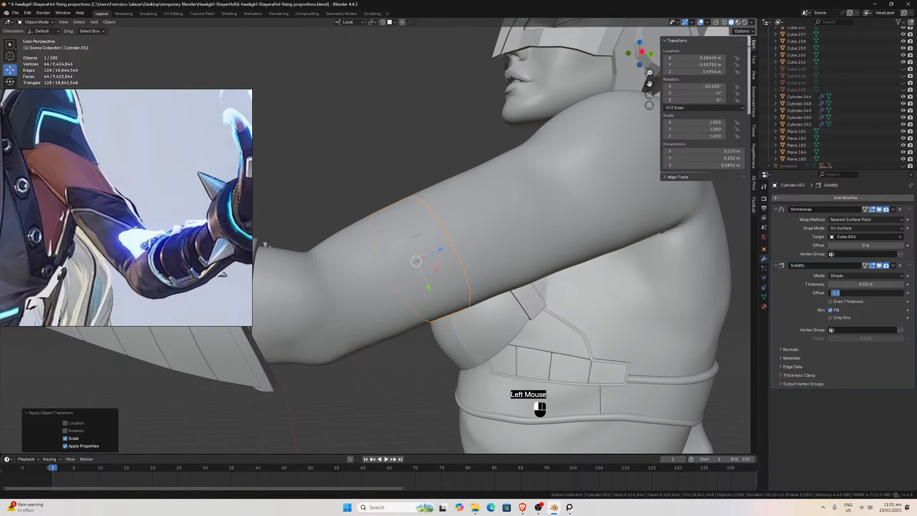
{"action": "type", "text": "0"}
{"action": "key", "text": "Return"}
{"action": "scroll", "coordinate": [364, 240], "scroll_direction": "up", "scroll_amount": 2}
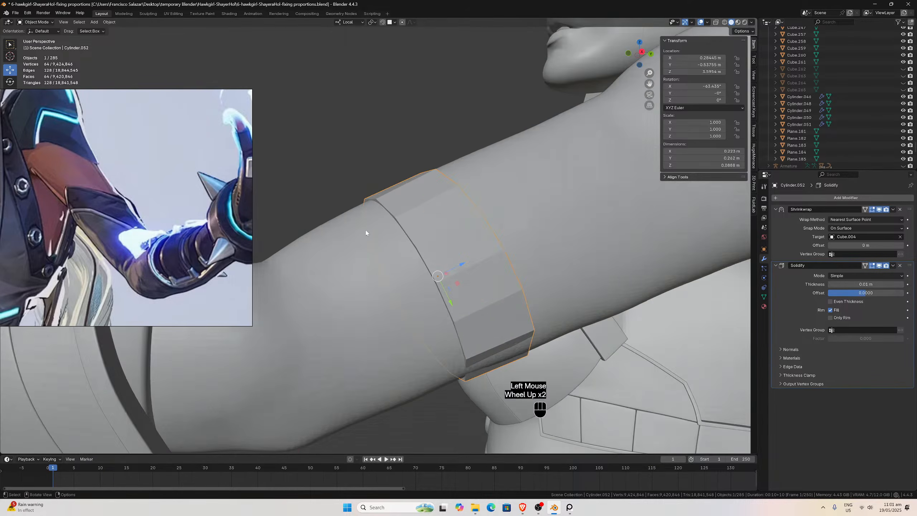
{"action": "middle_click_drag", "start_coordinate": [364, 241], "coordinate": [681, 273]}
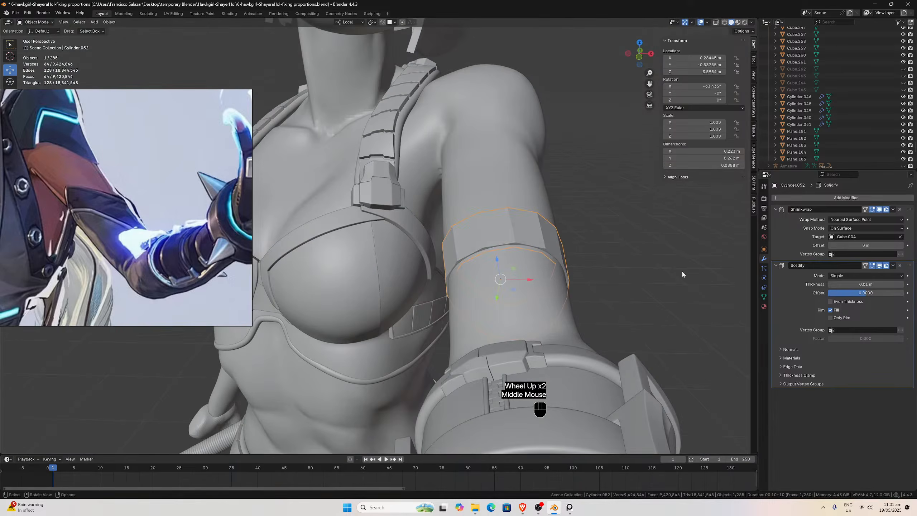
Set the band's Solidify thickness to 0.015 m.
{"action": "left_click", "coordinate": [901, 285]}
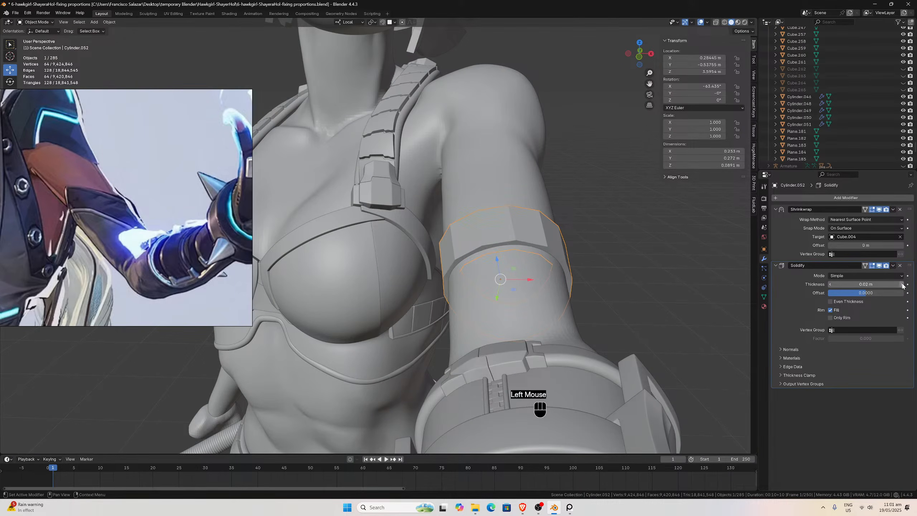
{"action": "middle_click_drag", "start_coordinate": [531, 238], "coordinate": [440, 207]}
{"action": "scroll", "coordinate": [416, 222], "scroll_direction": "down", "scroll_amount": 3}
{"action": "scroll", "coordinate": [440, 207], "scroll_direction": "up", "scroll_amount": 3}
{"action": "key", "text": "KP_3"}
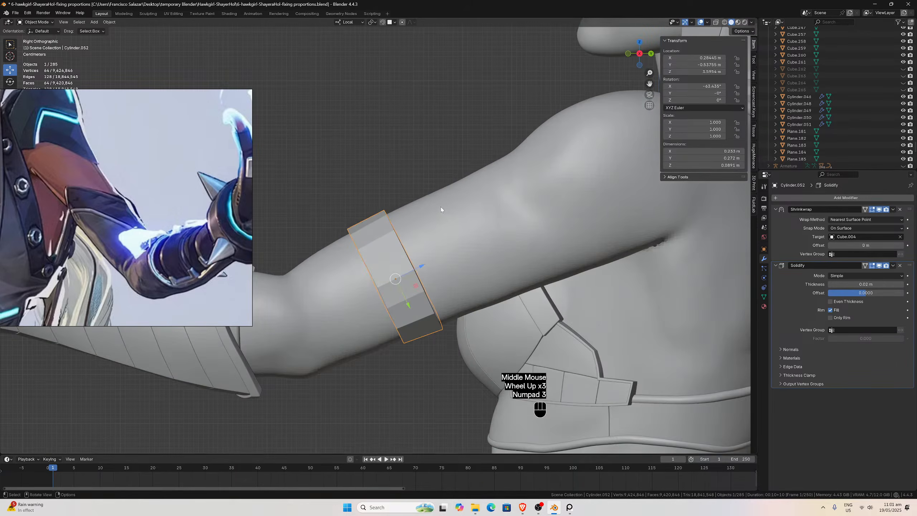
{"action": "left_click", "coordinate": [866, 284]}
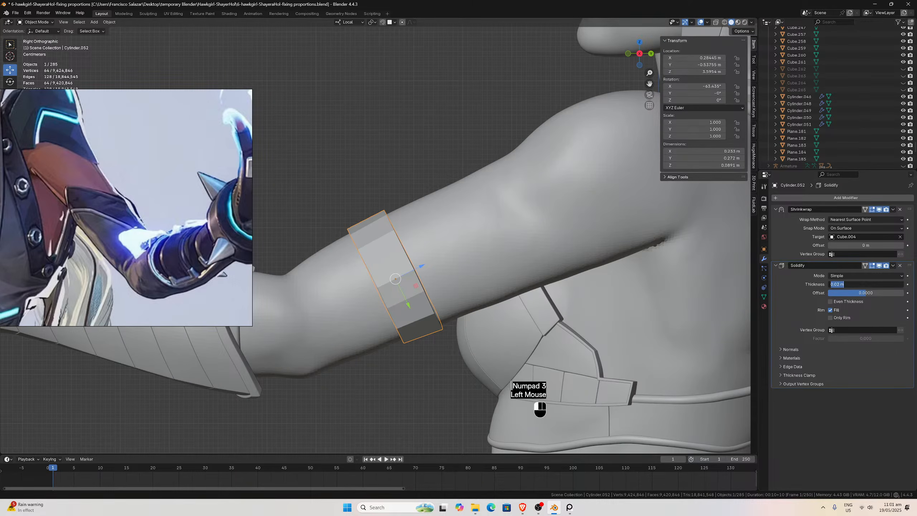
{"action": "left_click", "coordinate": [839, 284]}
{"action": "type", "text": "15"}
{"action": "key", "text": "Return"}
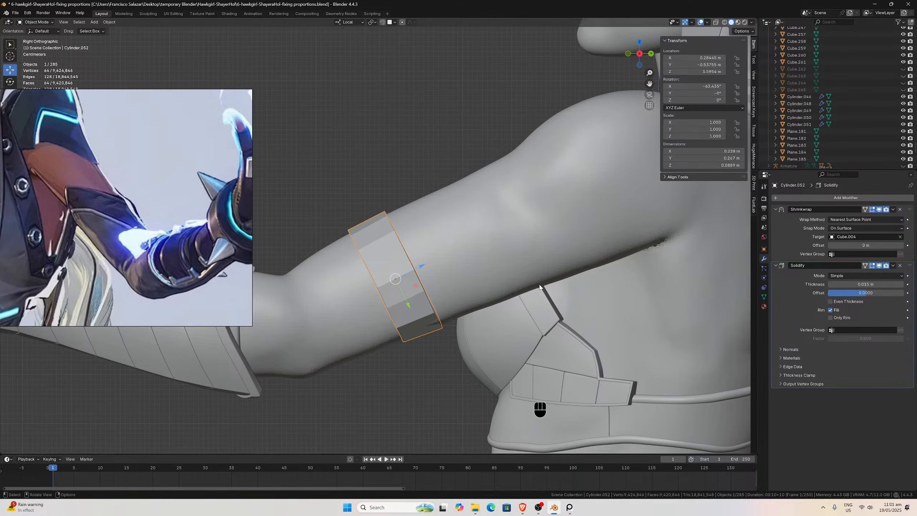
Examine the thickened band on the upper arm from several angles and compare it with the elbow and forearm armour.
{"action": "scroll", "coordinate": [400, 361], "scroll_direction": "up", "scroll_amount": 2}
{"action": "scroll", "coordinate": [414, 369], "scroll_direction": "down", "scroll_amount": 2}
{"action": "middle_click_drag", "start_coordinate": [419, 352], "coordinate": [420, 313]}
{"action": "scroll", "coordinate": [409, 339], "scroll_direction": "up", "scroll_amount": 1}
{"action": "scroll", "coordinate": [404, 319], "scroll_direction": "down", "scroll_amount": 2}
{"action": "scroll", "coordinate": [404, 319], "scroll_direction": "down", "scroll_amount": 1}
{"action": "scroll", "coordinate": [408, 303], "scroll_direction": "up", "scroll_amount": 1}
{"action": "key", "text": "KP_3"}
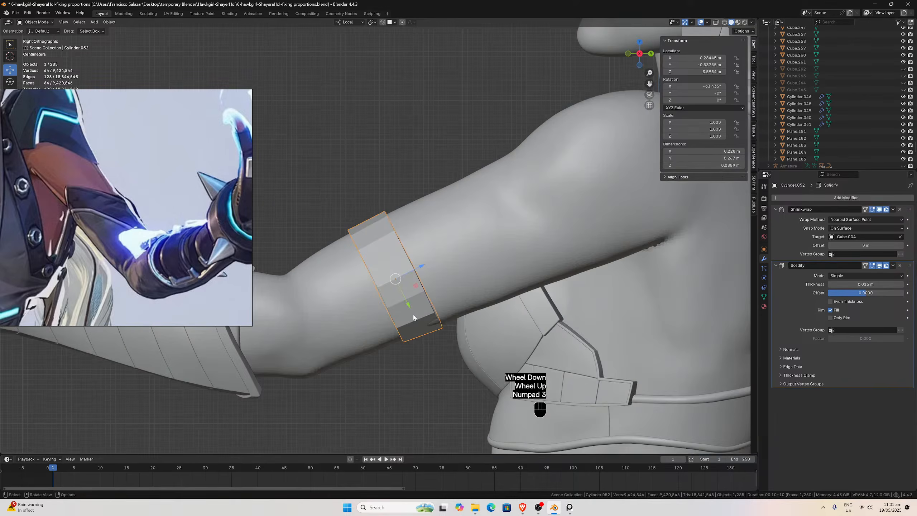
{"action": "scroll", "coordinate": [367, 322], "scroll_direction": "up", "scroll_amount": 2}
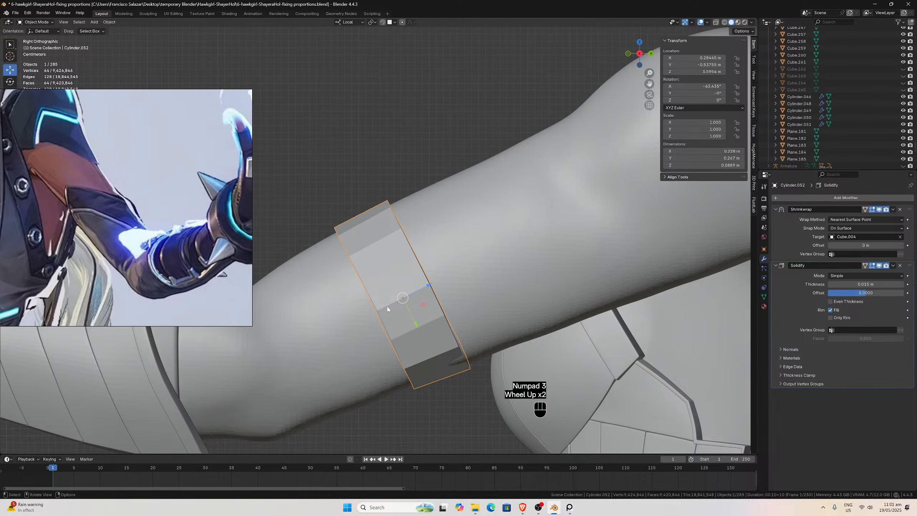
{"action": "scroll", "coordinate": [386, 309], "scroll_direction": "up", "scroll_amount": 1}
{"action": "scroll", "coordinate": [544, 243], "scroll_direction": "down", "scroll_amount": 2}
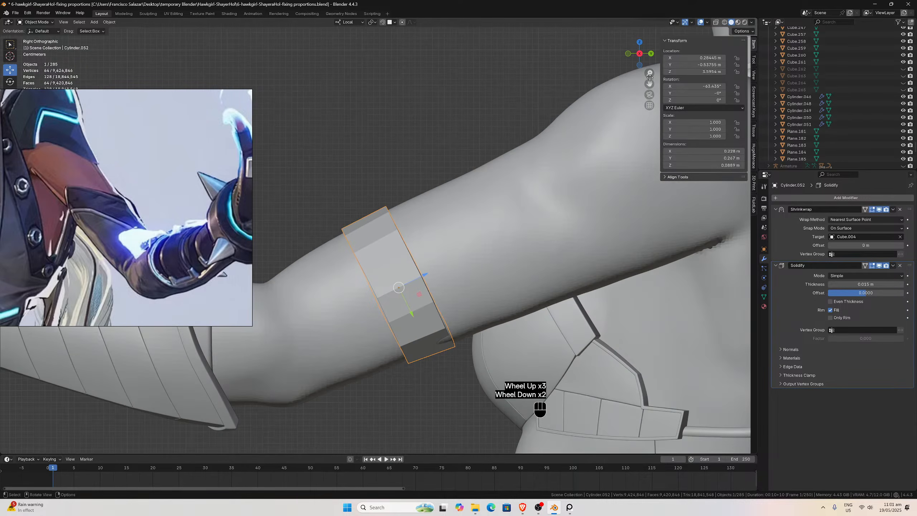
{"action": "left_click_drag", "start_coordinate": [650, 84], "coordinate": [487, 159]}
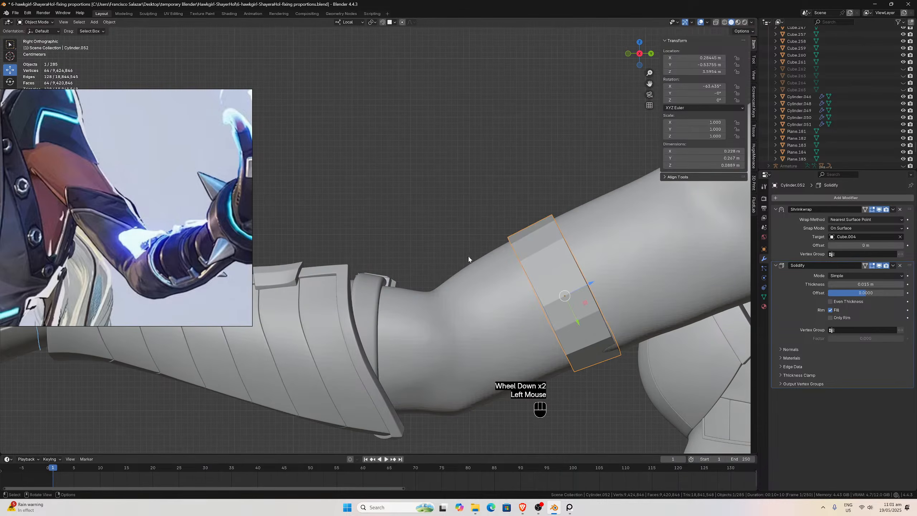
{"action": "scroll", "coordinate": [577, 283], "scroll_direction": "down", "scroll_amount": 5}
{"action": "scroll", "coordinate": [565, 280], "scroll_direction": "up", "scroll_amount": 1}
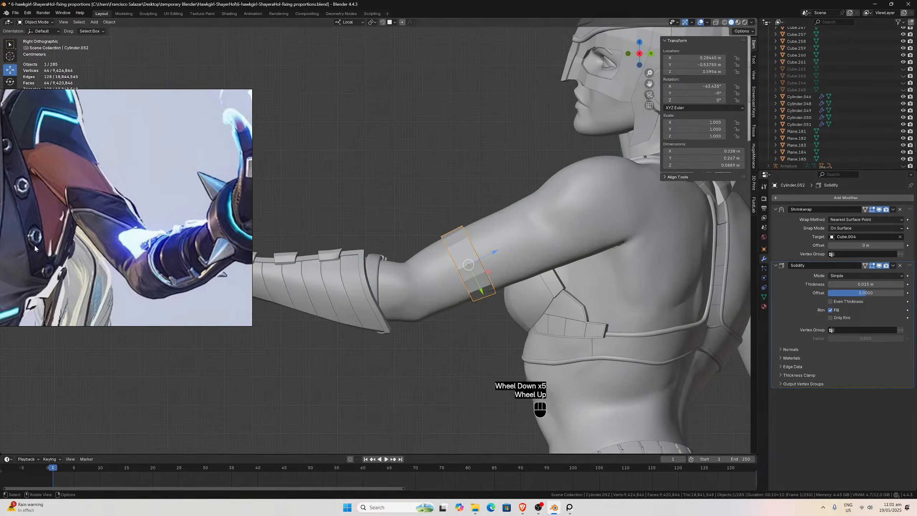
Examine the arm and shoulder armour of the white-haired, green-caped and flaming characters on the reference board.
{"action": "scroll", "coordinate": [34, 244], "scroll_direction": "down", "scroll_amount": 5}
{"action": "scroll", "coordinate": [81, 246], "scroll_direction": "up", "scroll_amount": 5}
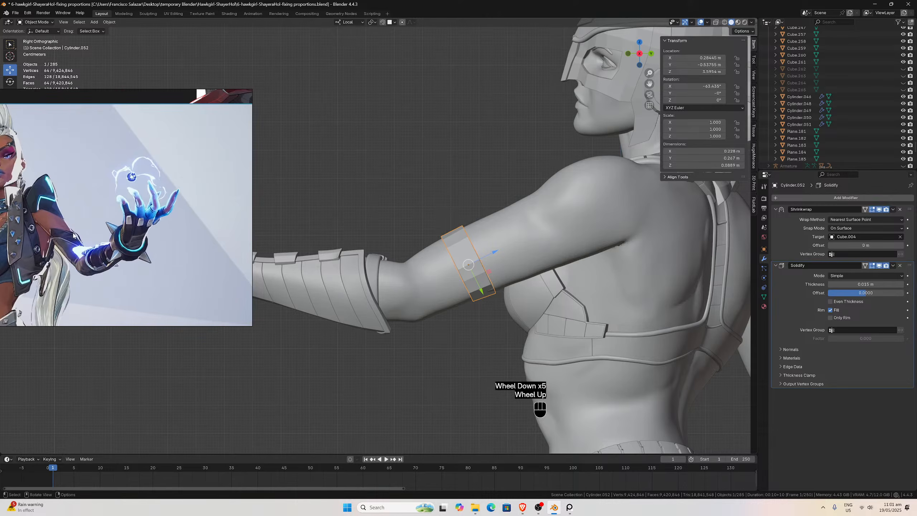
{"action": "scroll", "coordinate": [68, 232], "scroll_direction": "down", "scroll_amount": 5}
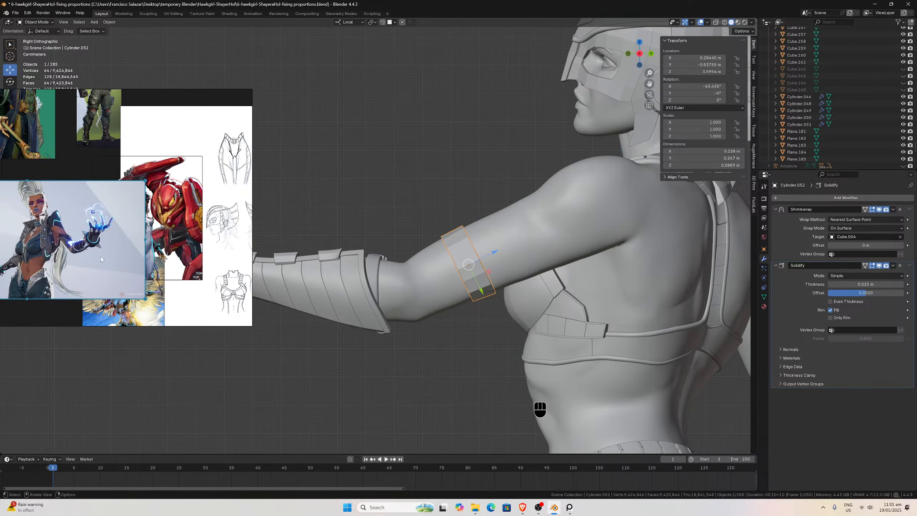
{"action": "middle_click_drag", "start_coordinate": [90, 215], "coordinate": [199, 276]}
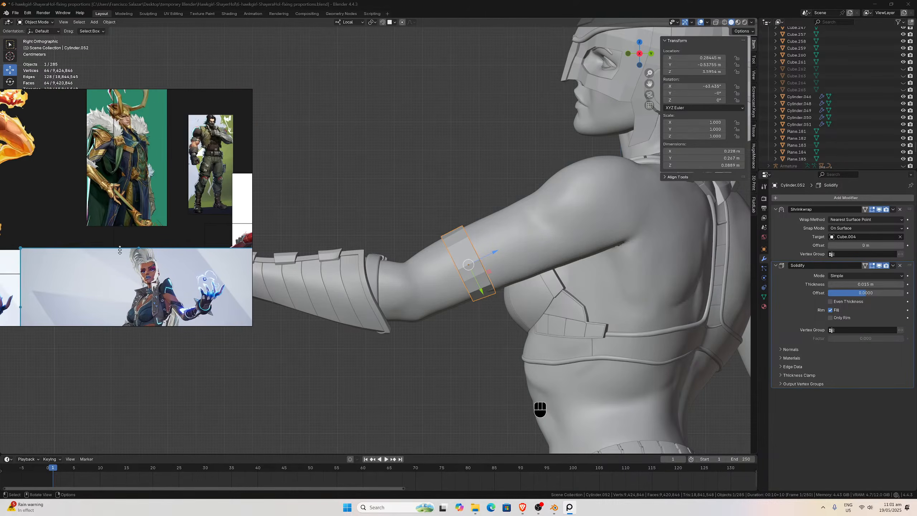
{"action": "scroll", "coordinate": [100, 278], "scroll_direction": "up", "scroll_amount": 2}
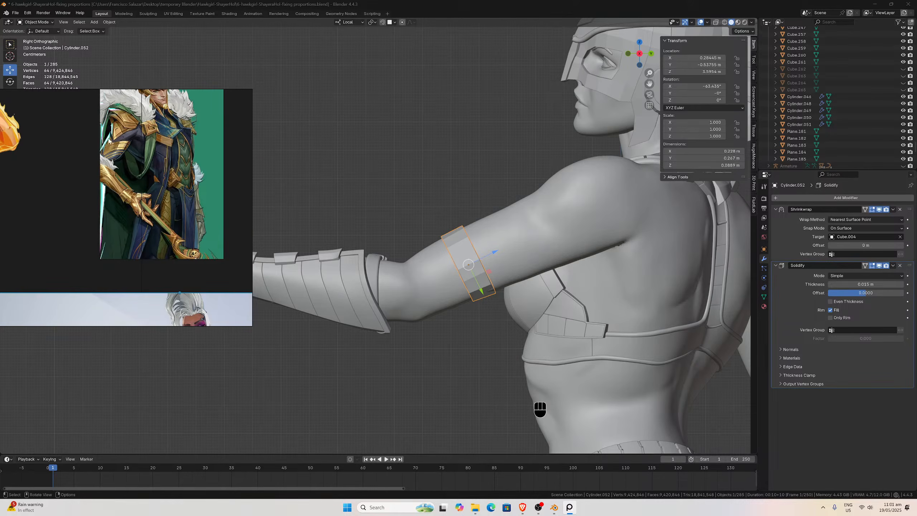
{"action": "scroll", "coordinate": [397, 208], "scroll_direction": "up", "scroll_amount": 5}
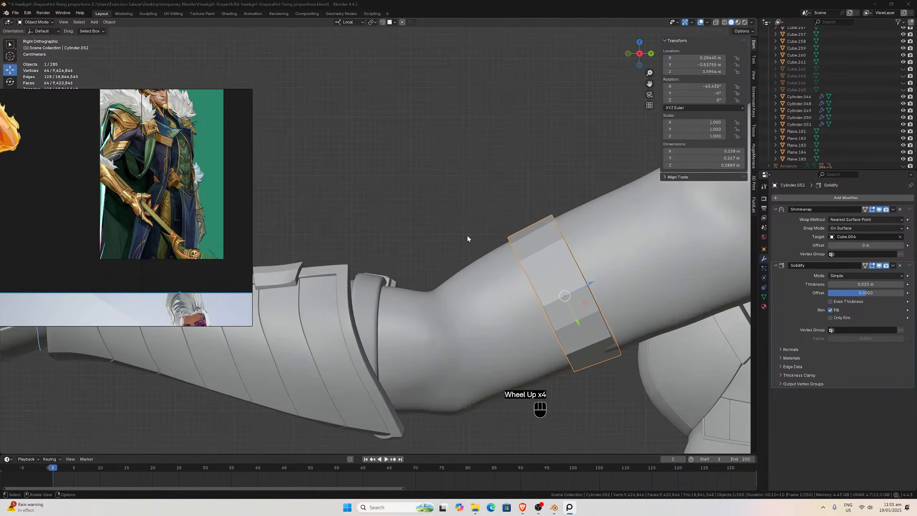
{"action": "scroll", "coordinate": [558, 286], "scroll_direction": "down", "scroll_amount": 2}
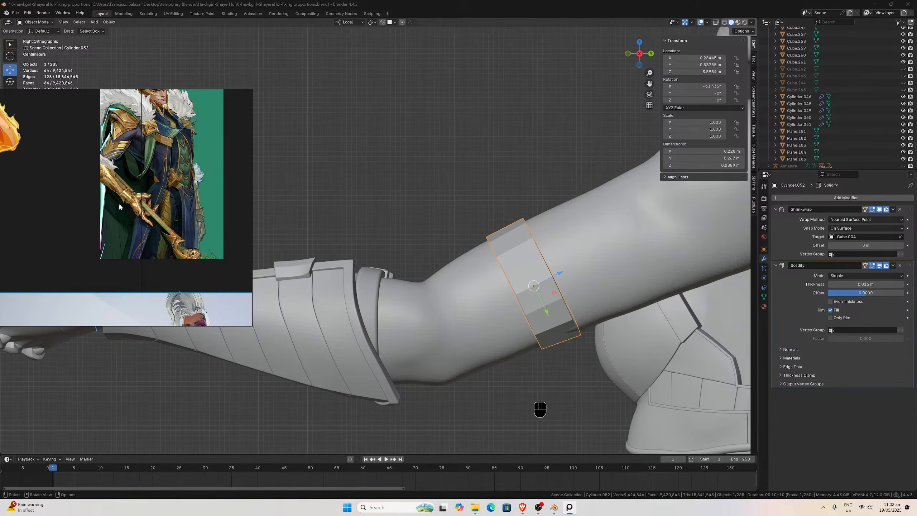
{"action": "scroll", "coordinate": [120, 207], "scroll_direction": "down", "scroll_amount": 5}
{"action": "scroll", "coordinate": [104, 205], "scroll_direction": "up", "scroll_amount": 8}
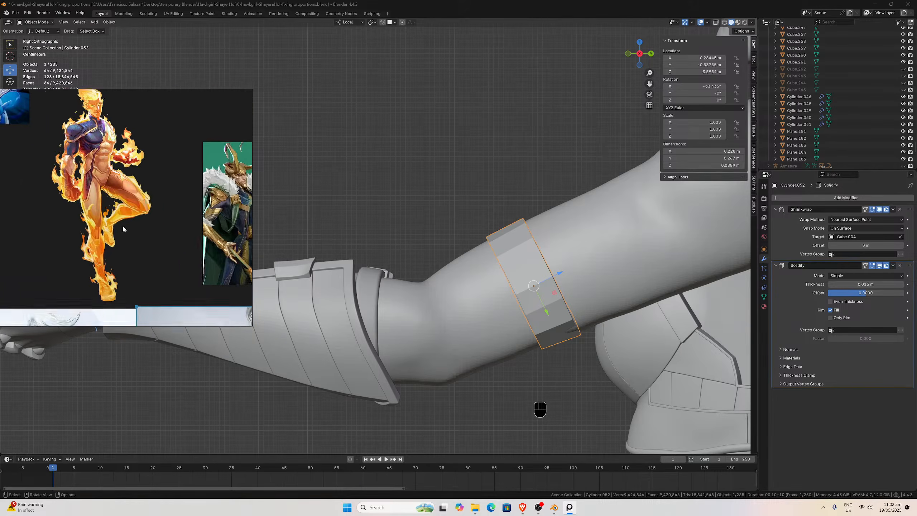
{"action": "scroll", "coordinate": [222, 236], "scroll_direction": "up", "scroll_amount": 4}
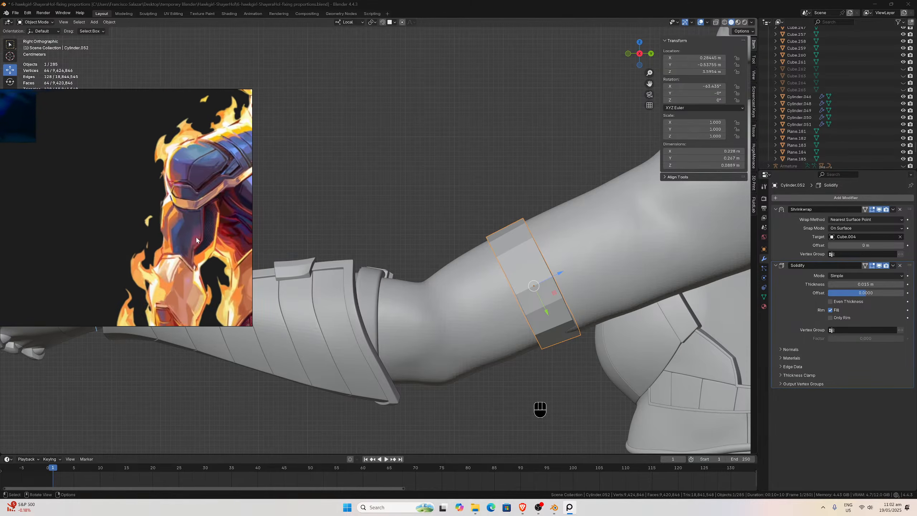
{"action": "scroll", "coordinate": [165, 241], "scroll_direction": "down", "scroll_amount": 5}
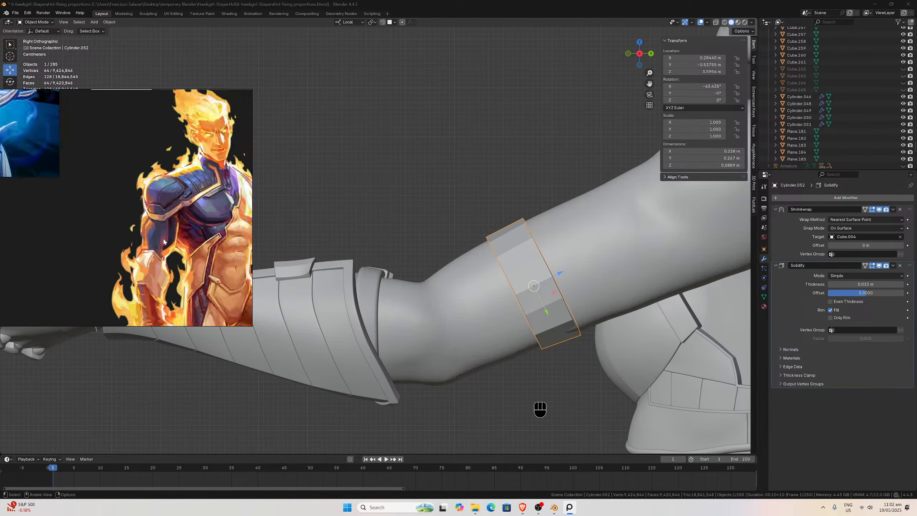
{"action": "middle_click_drag", "start_coordinate": [122, 233], "coordinate": [185, 215]}
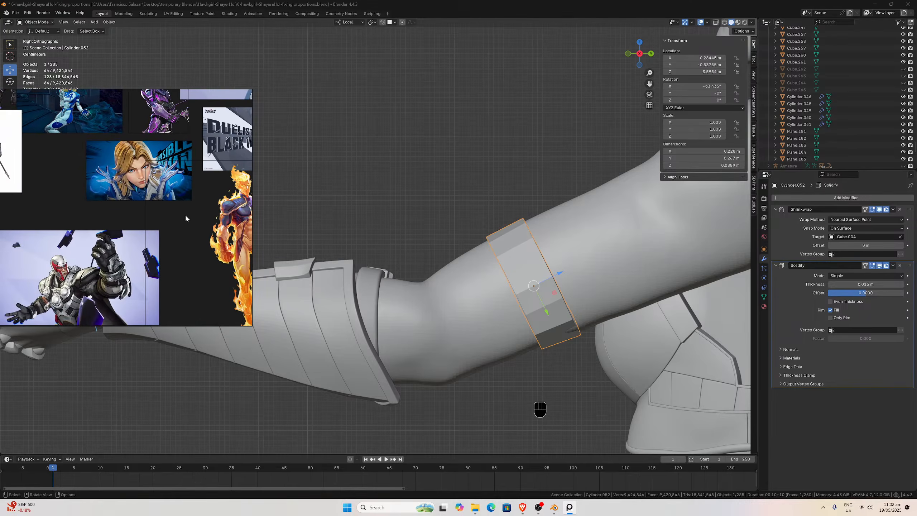
{"action": "scroll", "coordinate": [171, 244], "scroll_direction": "down", "scroll_amount": 2}
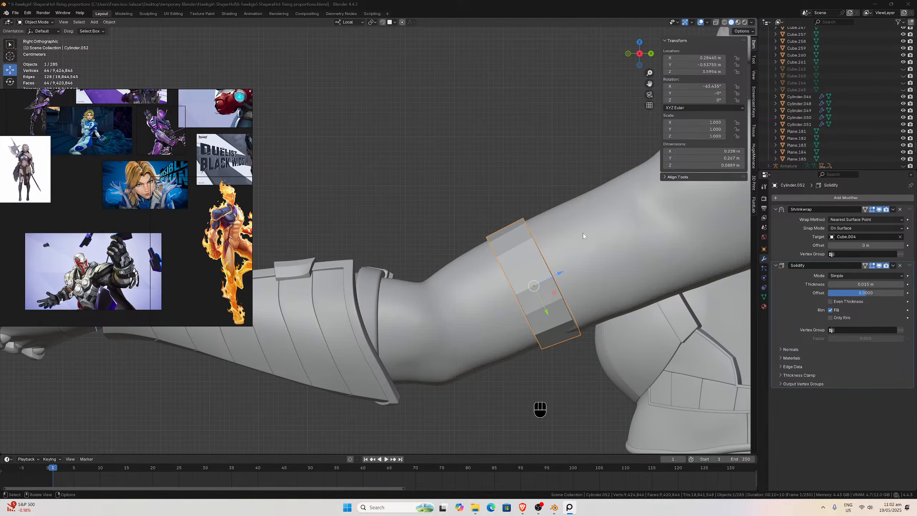
Open the arm band's mesh for editing, switch to edge selection and select the cross-band edge at the centre of the arm's upper side.
{"action": "left_click", "coordinate": [537, 262]}
{"action": "key", "text": "Tab"}
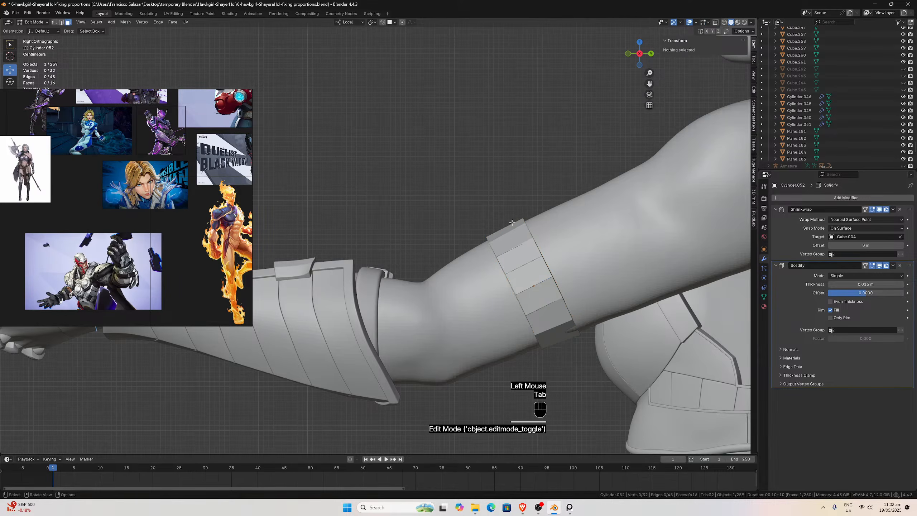
{"action": "middle_click_drag", "start_coordinate": [511, 222], "coordinate": [515, 193]}
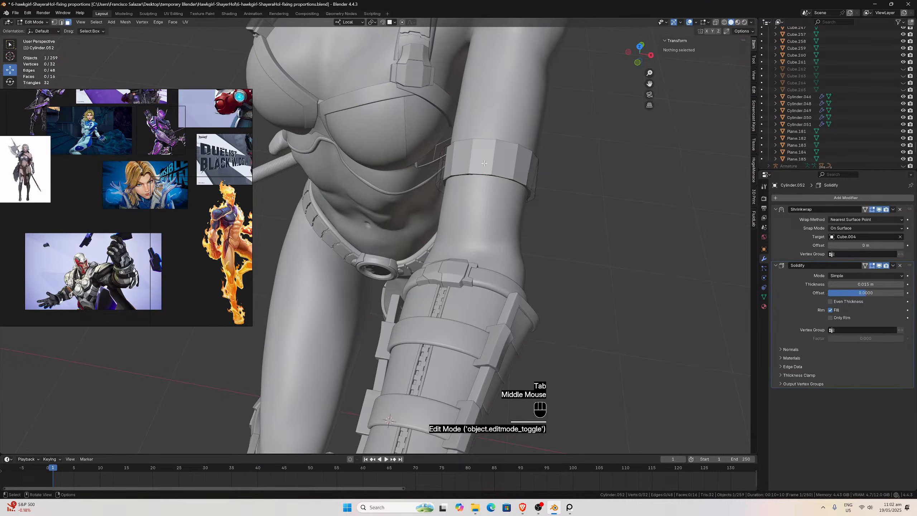
{"action": "left_click", "coordinate": [484, 163]}
{"action": "middle_click_drag", "start_coordinate": [485, 163], "coordinate": [83, 49]}
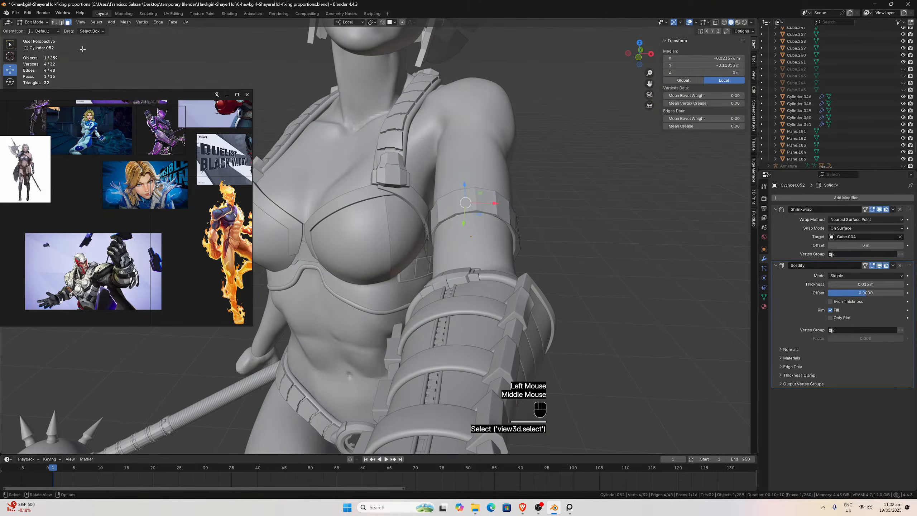
{"action": "left_click", "coordinate": [61, 23]}
{"action": "left_click", "coordinate": [478, 201]}
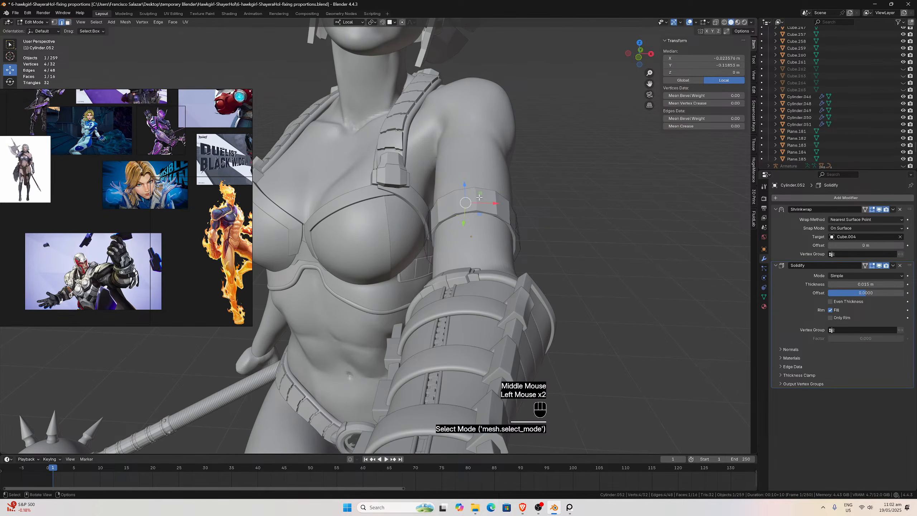
{"action": "left_click", "coordinate": [477, 211]}
Make the Shrinkwrap modifier affect the band's editing cage and view the arm from the right side.
{"action": "middle_click_drag", "start_coordinate": [486, 202], "coordinate": [598, 263]}
{"action": "scroll", "coordinate": [549, 227], "scroll_direction": "down", "scroll_amount": 2}
{"action": "left_click", "coordinate": [865, 210]}
{"action": "scroll", "coordinate": [551, 206], "scroll_direction": "down", "scroll_amount": 1}
{"action": "scroll", "coordinate": [598, 262], "scroll_direction": "up", "scroll_amount": 2}
{"action": "scroll", "coordinate": [598, 262], "scroll_direction": "down", "scroll_amount": 1}
{"action": "key", "text": "KP_3"}
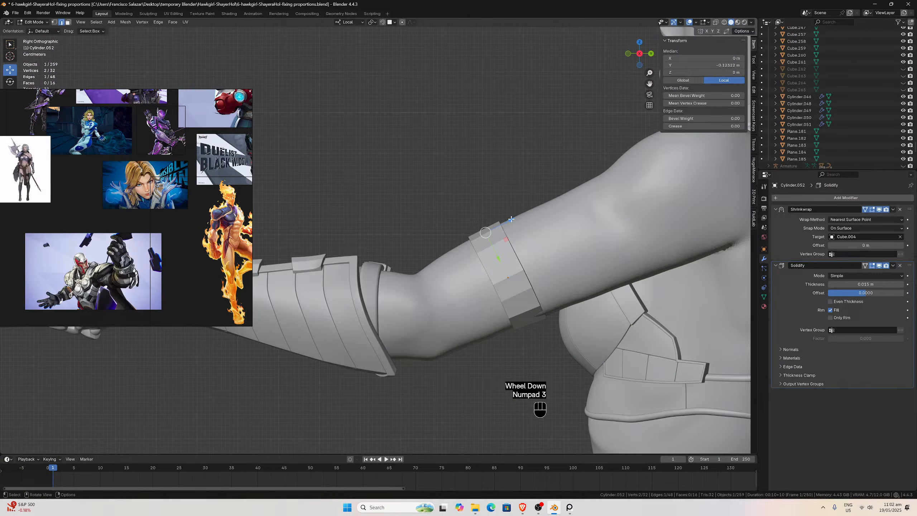
{"action": "left_click_drag", "start_coordinate": [512, 218], "coordinate": [541, 206]}
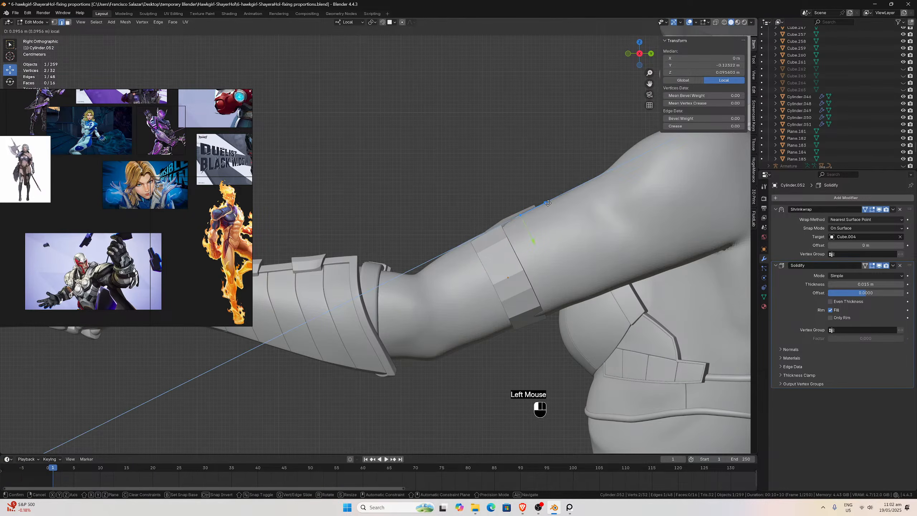
{"action": "left_click", "coordinate": [548, 203]}
{"action": "key", "text": "ctrl+z"}
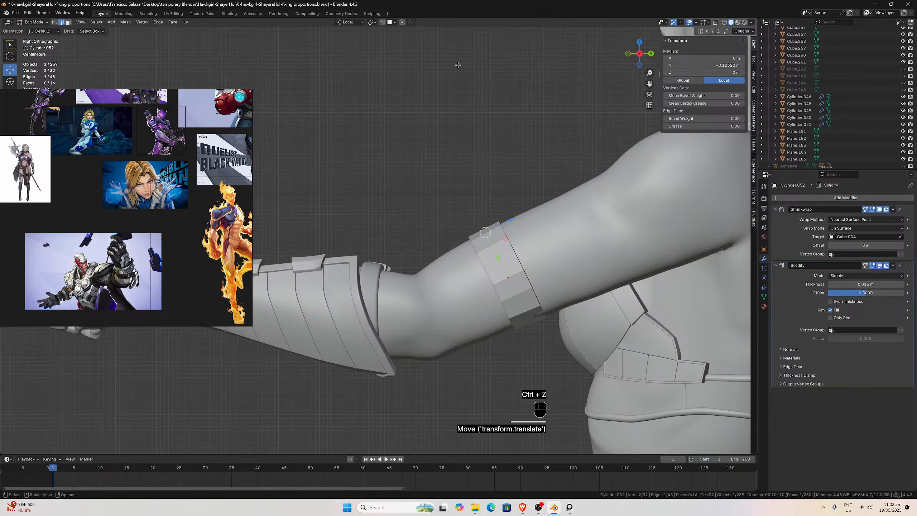
Enable proportional editing and pull the selected edge along its local Z axis towards the shoulder, adjusting the influence to form a peak.
{"action": "left_click", "coordinate": [403, 23]}
{"action": "left_click_drag", "start_coordinate": [512, 219], "coordinate": [548, 195]}
{"action": "scroll", "coordinate": [525, 213], "scroll_direction": "down", "scroll_amount": 5}
{"action": "scroll", "coordinate": [535, 210], "scroll_direction": "down", "scroll_amount": 8}
{"action": "scroll", "coordinate": [555, 197], "scroll_direction": "down", "scroll_amount": 1}
{"action": "middle_click_drag", "start_coordinate": [477, 149], "coordinate": [463, 114]}
{"action": "middle_click_drag", "start_coordinate": [543, 180], "coordinate": [577, 246]}
Isolate the arm band in local view and compare its peaked shape with the white-haired character's arm armour.
{"action": "left_click", "coordinate": [567, 223]}
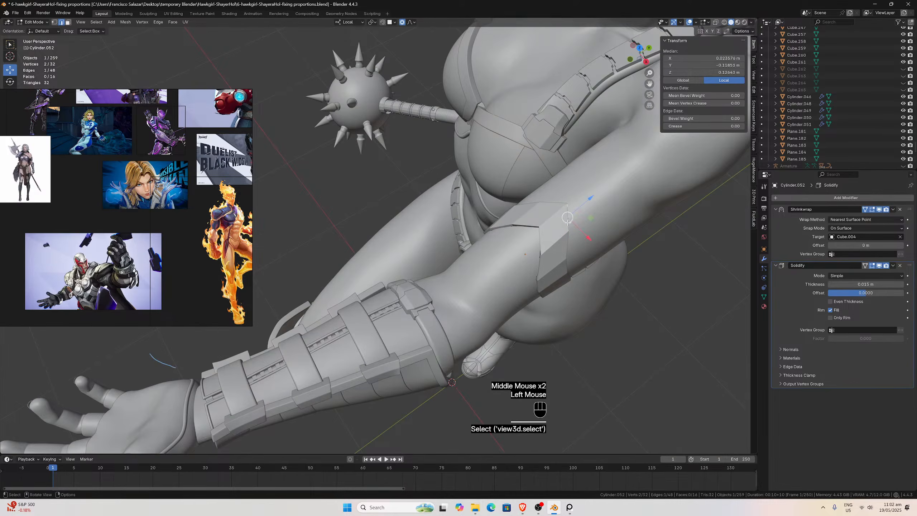
{"action": "key", "text": "slash"}
{"action": "middle_click_drag", "start_coordinate": [562, 226], "coordinate": [485, 184]}
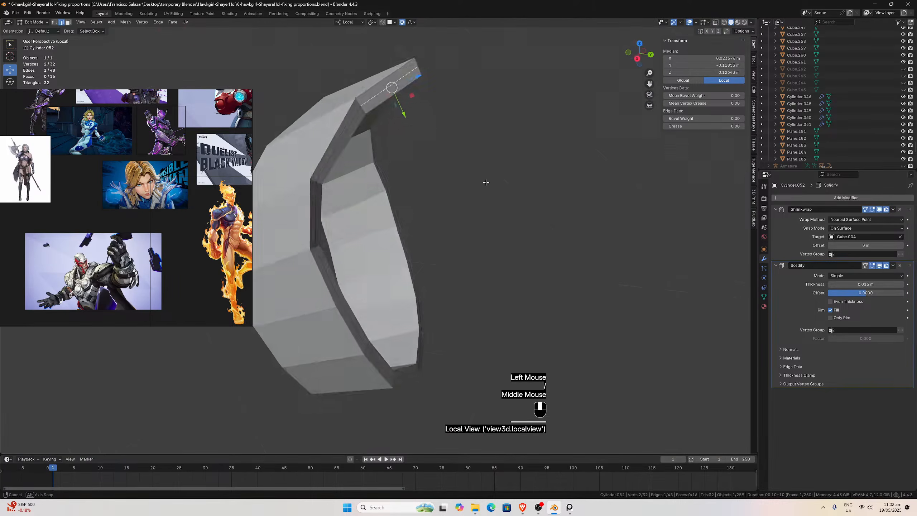
{"action": "scroll", "coordinate": [442, 221], "scroll_direction": "down", "scroll_amount": 3}
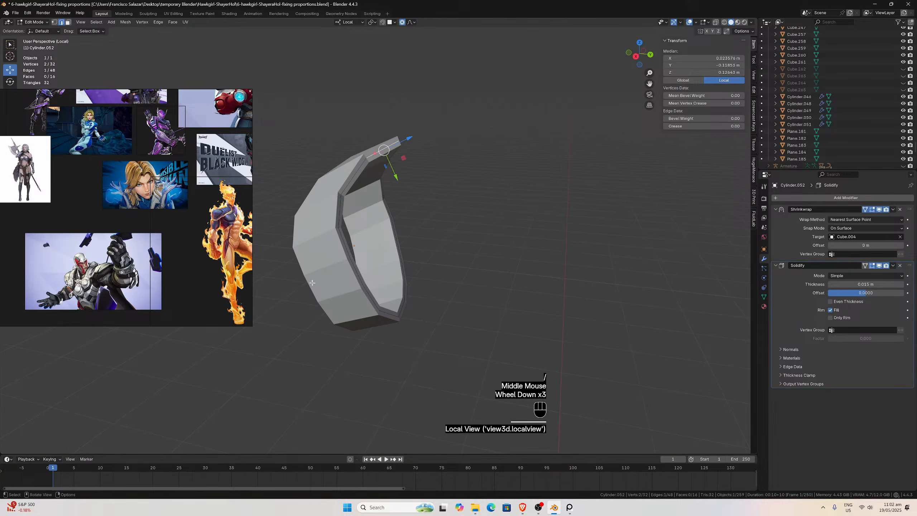
{"action": "scroll", "coordinate": [182, 239], "scroll_direction": "down", "scroll_amount": 4}
{"action": "middle_click_drag", "start_coordinate": [188, 240], "coordinate": [117, 196]}
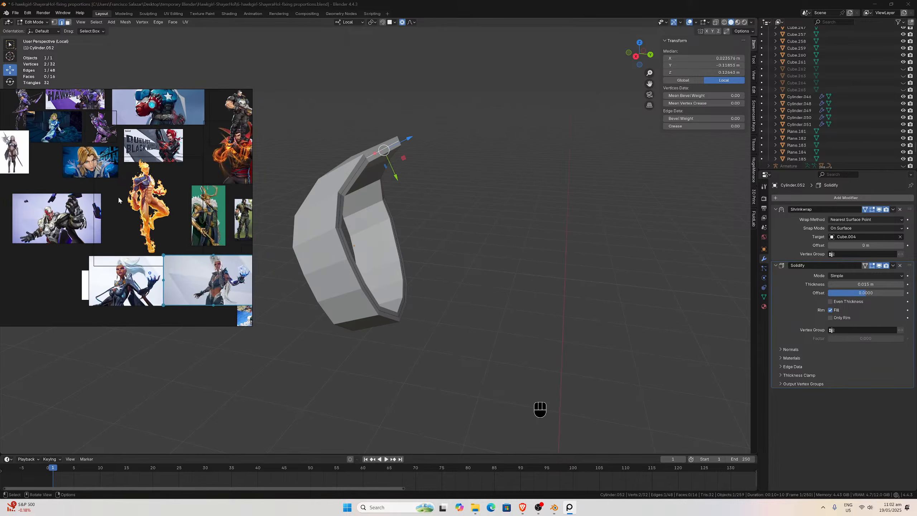
{"action": "scroll", "coordinate": [158, 289], "scroll_direction": "up", "scroll_amount": 2}
{"action": "scroll", "coordinate": [158, 289], "scroll_direction": "down", "scroll_amount": 2}
{"action": "scroll", "coordinate": [62, 252], "scroll_direction": "up", "scroll_amount": 4}
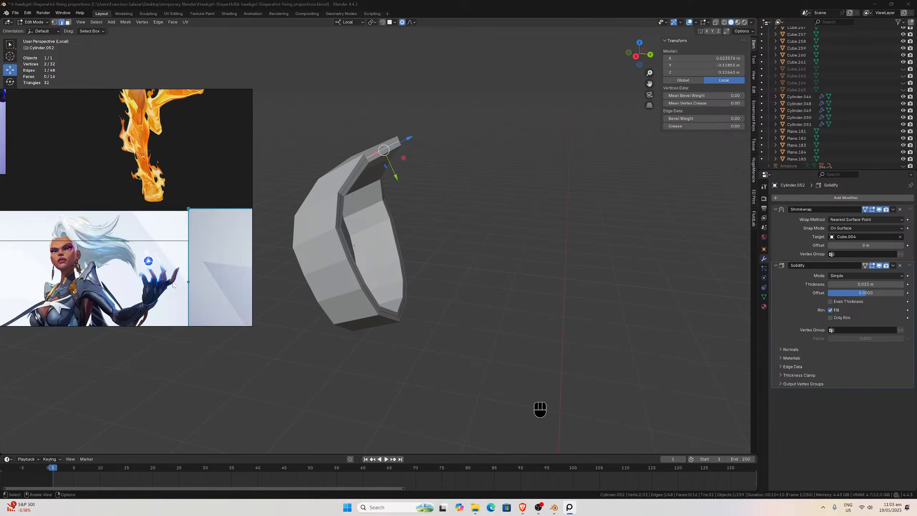
{"action": "scroll", "coordinate": [61, 252], "scroll_direction": "down", "scroll_amount": 2}
{"action": "scroll", "coordinate": [121, 274], "scroll_direction": "up", "scroll_amount": 5}
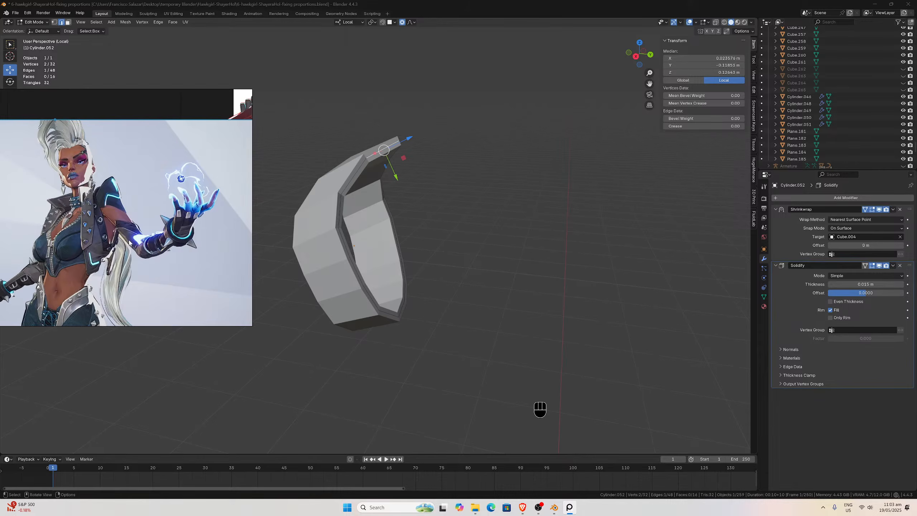
{"action": "middle_click_drag", "start_coordinate": [420, 214], "coordinate": [415, 213]}
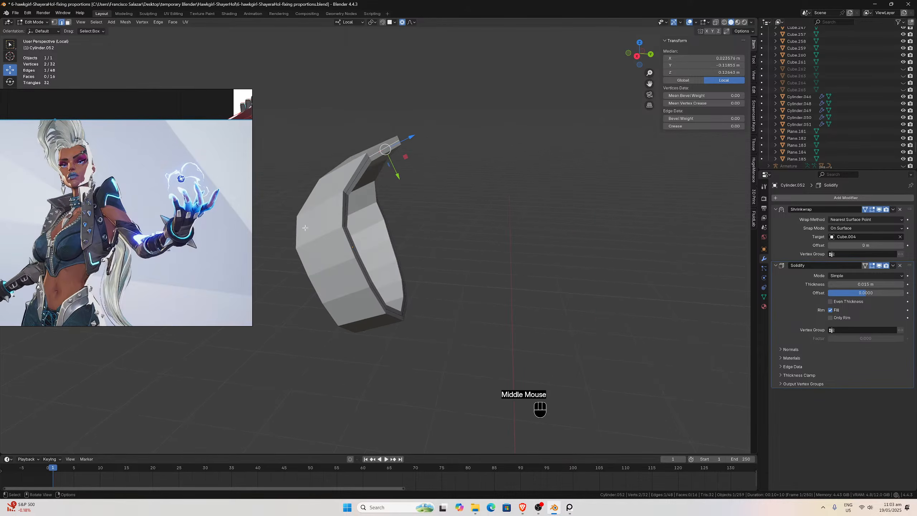
{"action": "scroll", "coordinate": [306, 227], "scroll_direction": "down", "scroll_amount": 2}
{"action": "middle_click_drag", "start_coordinate": [305, 227], "coordinate": [342, 232]}
{"action": "scroll", "coordinate": [341, 232], "scroll_direction": "up", "scroll_amount": 2}
Select the upper rim edges one by one along one side of the band, from the peak to the bottom.
{"action": "left_click", "coordinate": [353, 175]}
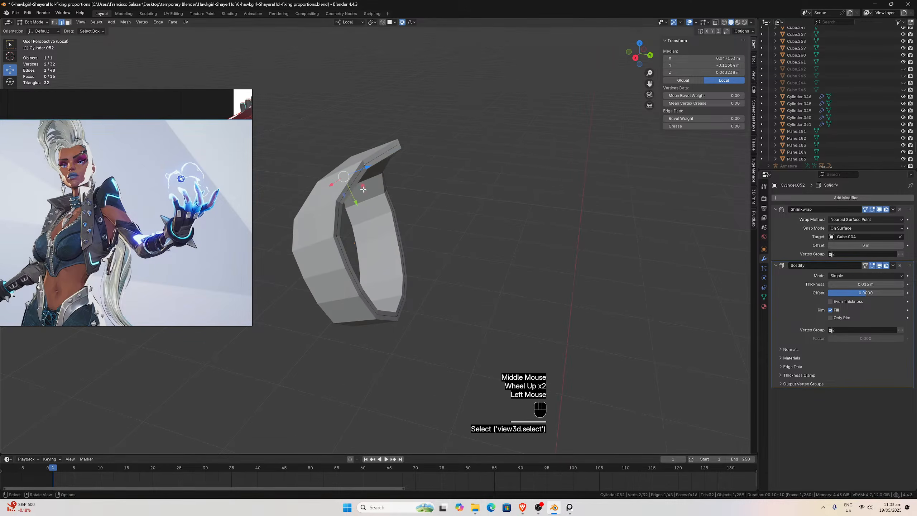
{"action": "middle_click_drag", "start_coordinate": [353, 176], "coordinate": [346, 178]}
{"action": "left_click", "coordinate": [376, 152]}
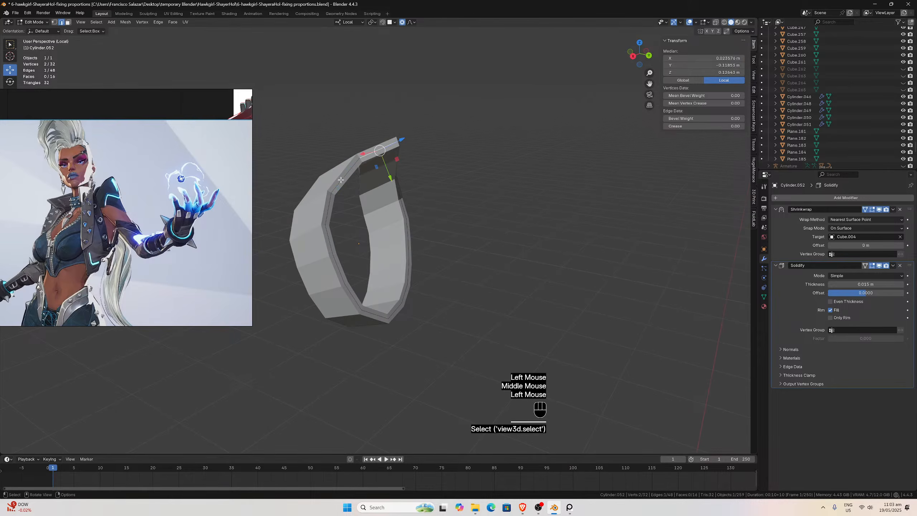
{"action": "left_click", "coordinate": [339, 179], "text": "shift"}
{"action": "left_click", "coordinate": [326, 209], "text": "shift"}
{"action": "left_click", "coordinate": [327, 238], "text": "shift"}
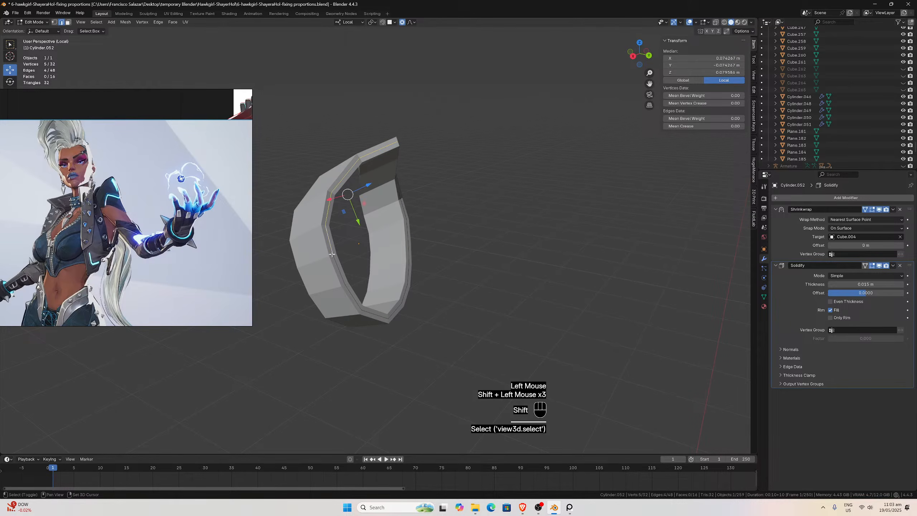
{"action": "left_click", "coordinate": [337, 267], "text": "shift"}
{"action": "left_click", "coordinate": [352, 295], "text": "shift"}
{"action": "left_click", "coordinate": [375, 314], "text": "shift"}
{"action": "left_click", "coordinate": [395, 314], "text": "shift"}
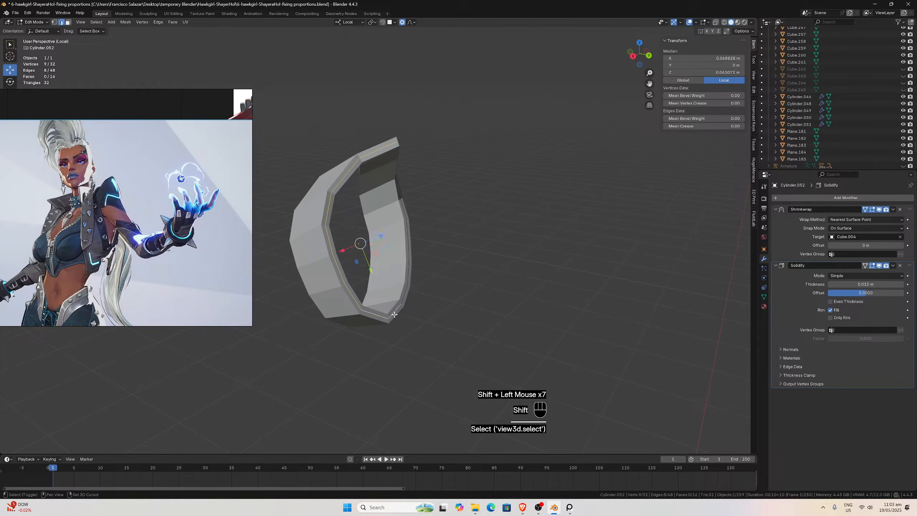
{"action": "middle_click_drag", "start_coordinate": [395, 313], "coordinate": [390, 265]}
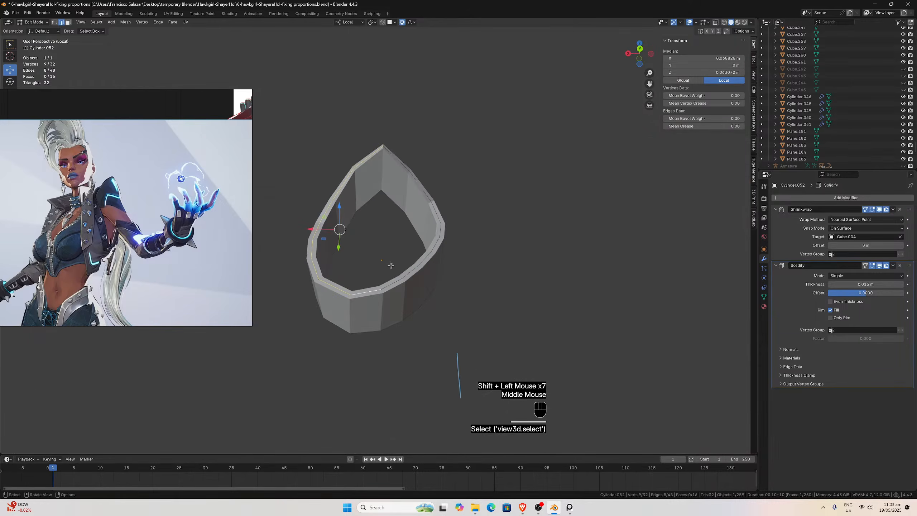
Select the rim edges along the other side of the band, from the bottom edge back up towards the peak.
{"action": "left_click", "coordinate": [386, 287]}
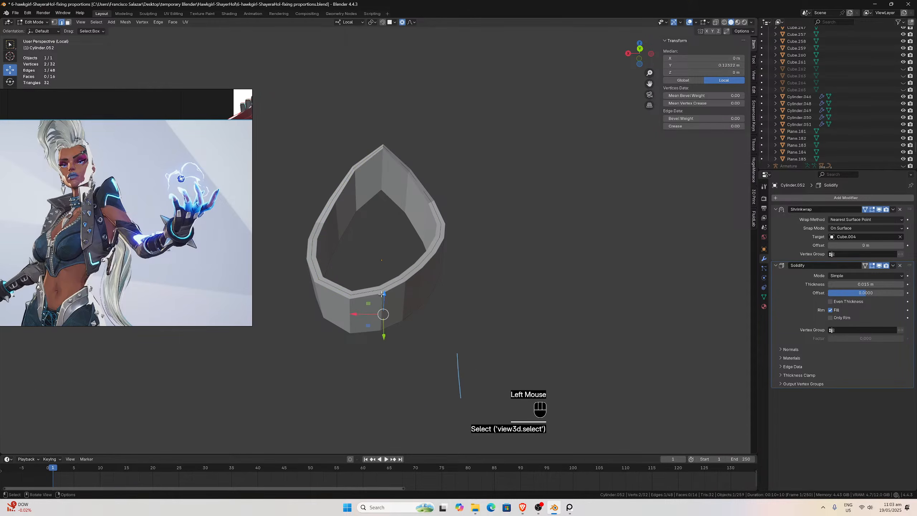
{"action": "left_click", "coordinate": [402, 279], "text": "shift"}
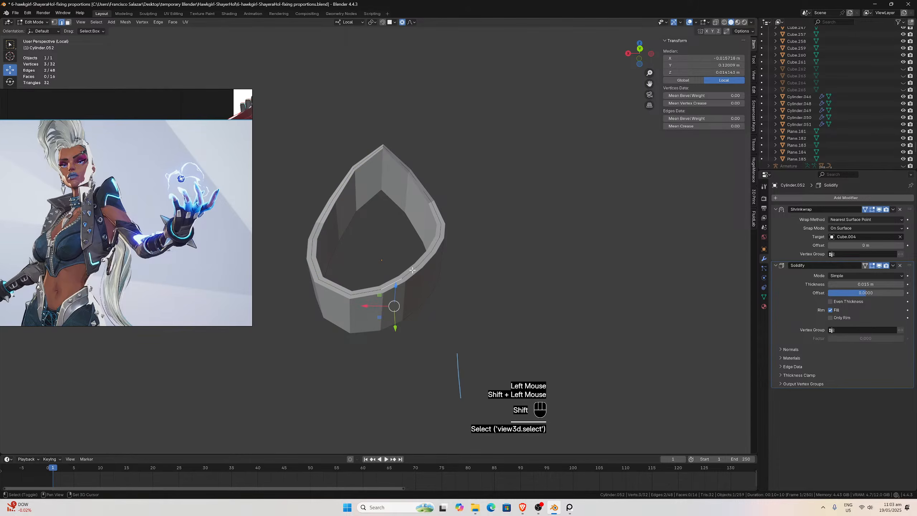
{"action": "left_click", "coordinate": [420, 259], "text": "shift"}
{"action": "left_click", "coordinate": [437, 242], "text": "shift"}
{"action": "left_click", "coordinate": [440, 232], "text": "shift"}
{"action": "left_click", "coordinate": [439, 216], "text": "shift"}
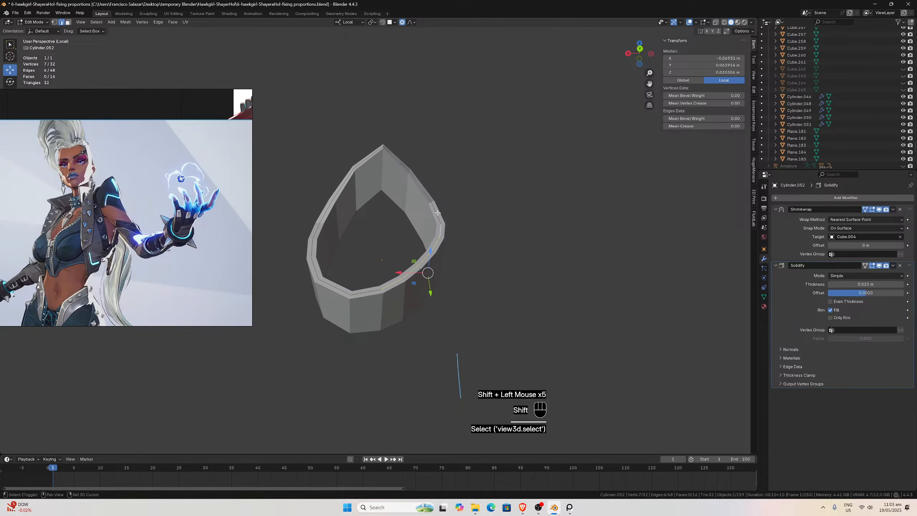
{"action": "left_click", "coordinate": [428, 198], "text": "shift"}
{"action": "left_click", "coordinate": [414, 177], "text": "shift"}
{"action": "left_click", "coordinate": [403, 162], "text": "shift"}
Select only the cross-band edge opposite the peak and leave local view to show the whole character.
{"action": "left_click", "coordinate": [382, 299]}
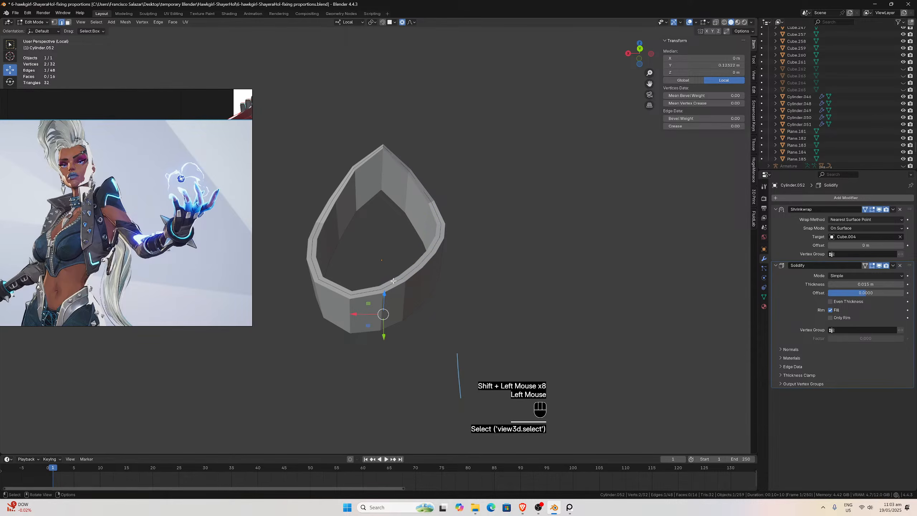
{"action": "middle_click_drag", "start_coordinate": [393, 281], "coordinate": [413, 289]}
{"action": "key", "text": "slash"}
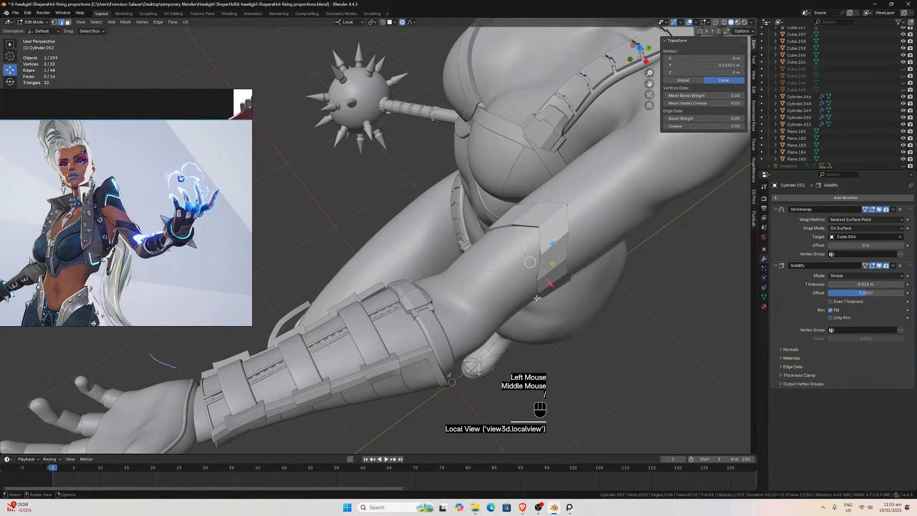
Move the cross-band edge opposite the peak about 0.123 m up the arm in local Z, using proportional editing.
{"action": "middle_click_drag", "start_coordinate": [536, 298], "coordinate": [538, 299]}
{"action": "key", "text": "KP_3"}
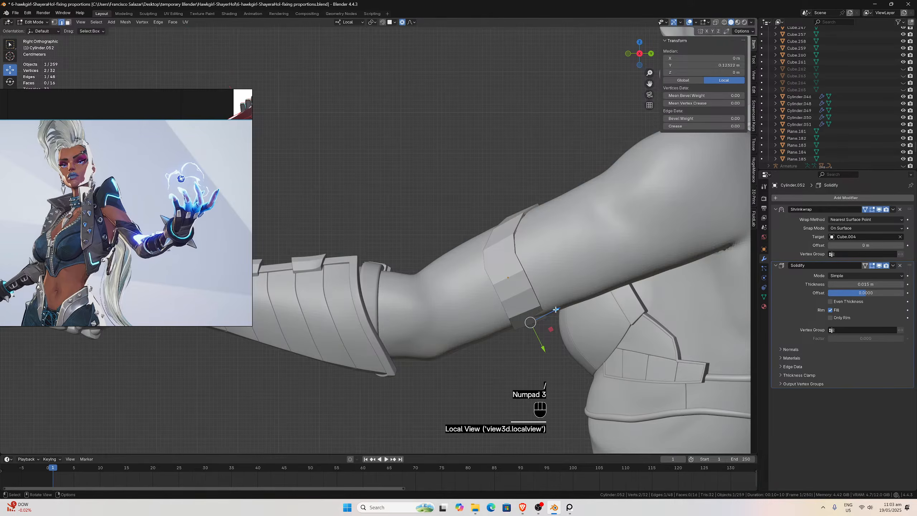
{"action": "left_click_drag", "start_coordinate": [555, 310], "coordinate": [603, 302]}
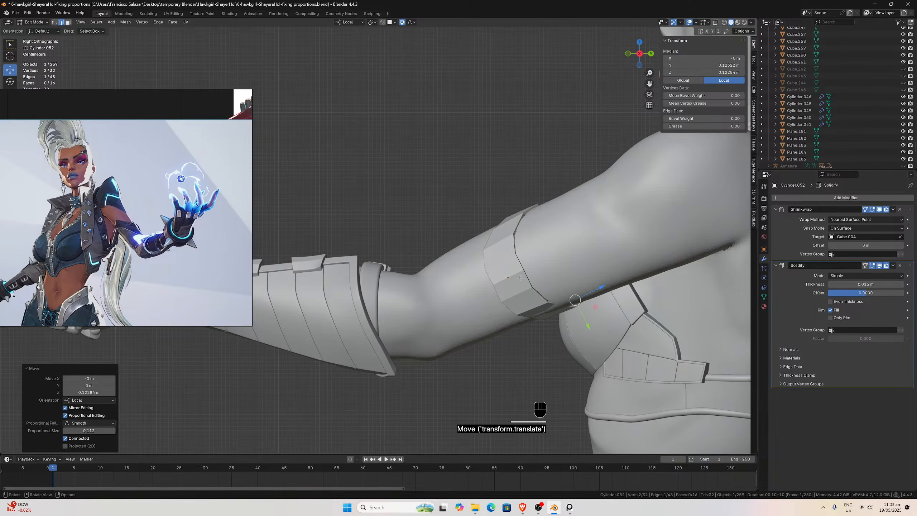
{"action": "middle_click_drag", "start_coordinate": [519, 277], "coordinate": [288, 290]}
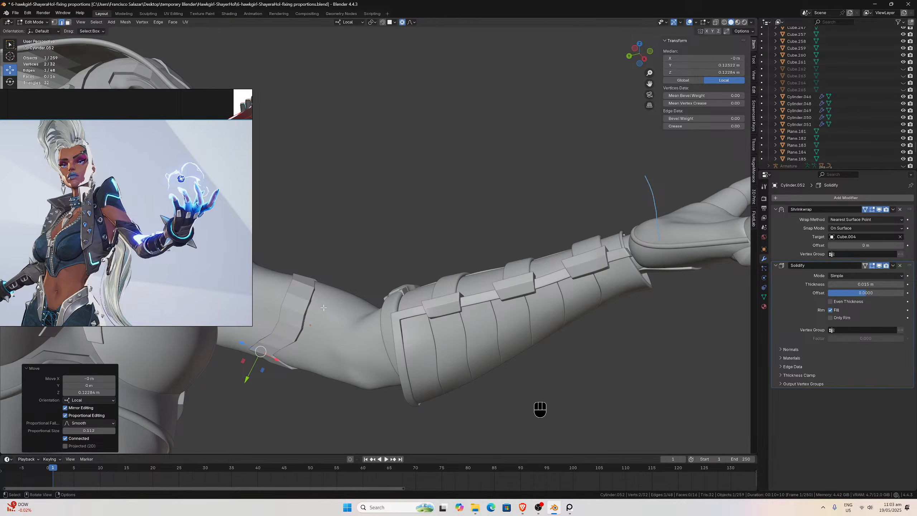
Isolate the arm band in local view and select the lower cross-band edge on its outer side.
{"action": "key", "text": "slash"}
{"action": "scroll", "coordinate": [433, 267], "scroll_direction": "down", "scroll_amount": 2}
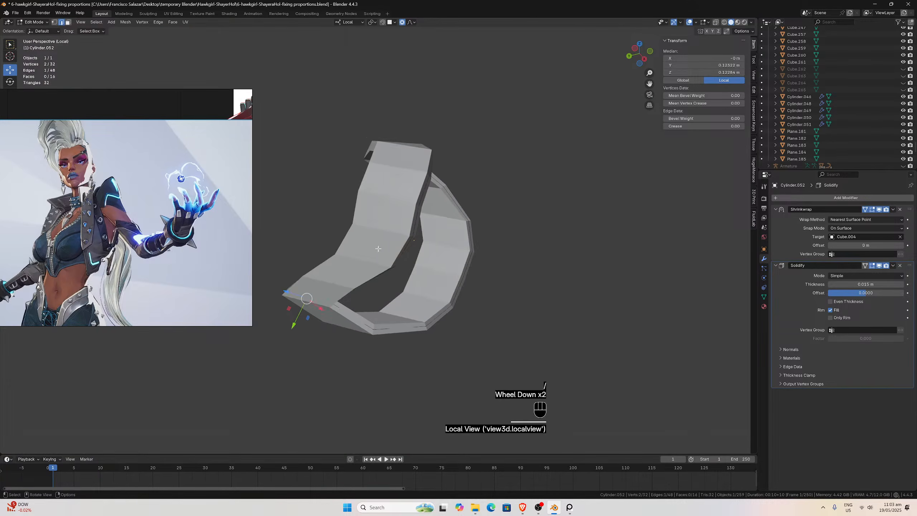
{"action": "mouse_move", "coordinate": [433, 267]}
{"action": "middle_mouse_down"}
{"action": "mouse_move", "coordinate": [457, 275]}
{"action": "mouse_move", "coordinate": [442, 267]}
{"action": "middle_mouse_up"}
{"action": "left_click", "coordinate": [442, 268]}
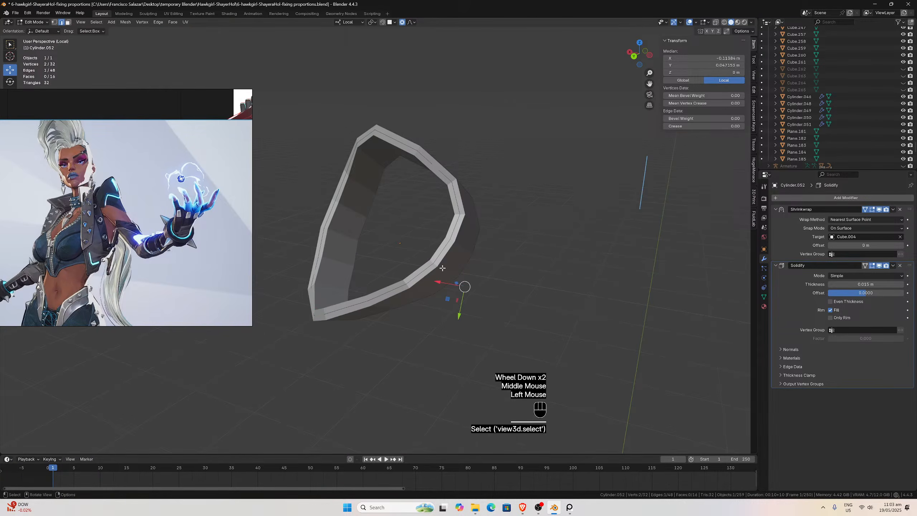
{"action": "key", "text": "KP_3"}
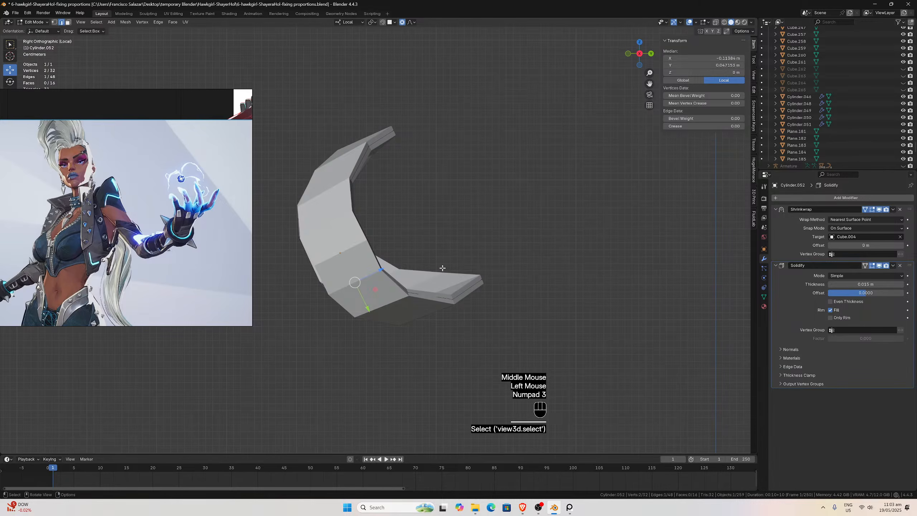
{"action": "left_click", "coordinate": [374, 271]}
{"action": "left_click", "coordinate": [373, 271]}
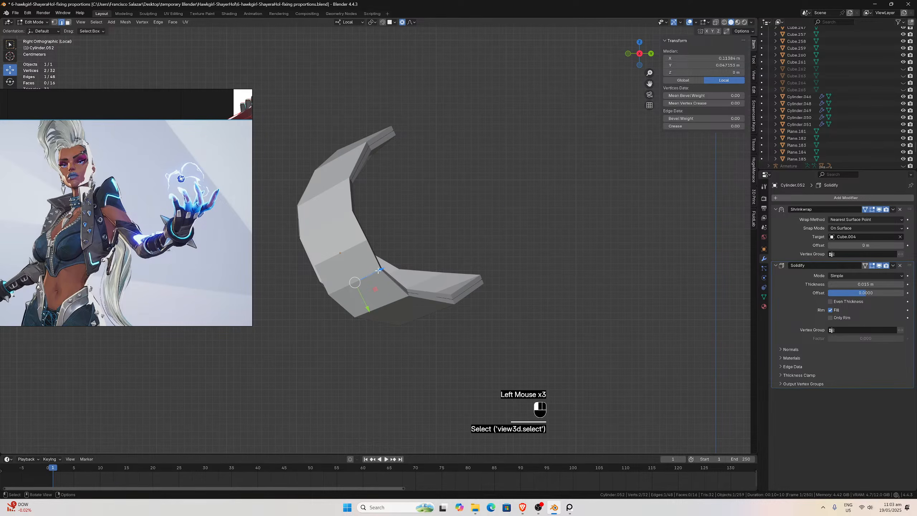
Try to shift the selected cross-band edge slightly along the arm with proportional editing, and undo the move.
{"action": "left_click_drag", "start_coordinate": [378, 270], "coordinate": [373, 271]}
{"action": "scroll", "coordinate": [376, 270], "scroll_direction": "up", "scroll_amount": 6}
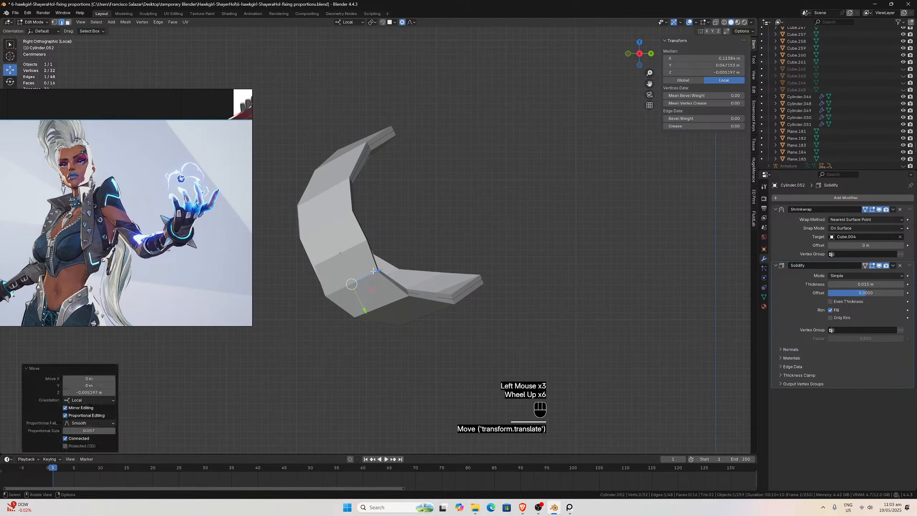
{"action": "key", "text": "ctrl+z"}
Turn off proportional editing and shift the middle cross-band edge on the outer side about 0.037 m in negative local Z.
{"action": "left_click", "coordinate": [402, 22]}
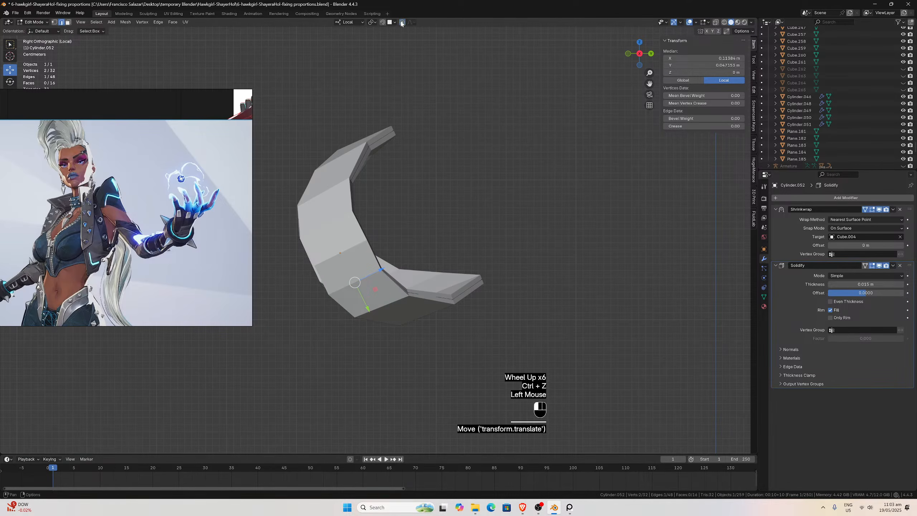
{"action": "left_click_drag", "start_coordinate": [379, 270], "coordinate": [353, 242]}
{"action": "left_click", "coordinate": [349, 246]}
From the opposite side, shift the middle cross-band edge about 0.02 m in negative local Z and fine-tune its neighbouring cross-band edges.
{"action": "key", "text": "ctrl+KP_3"}
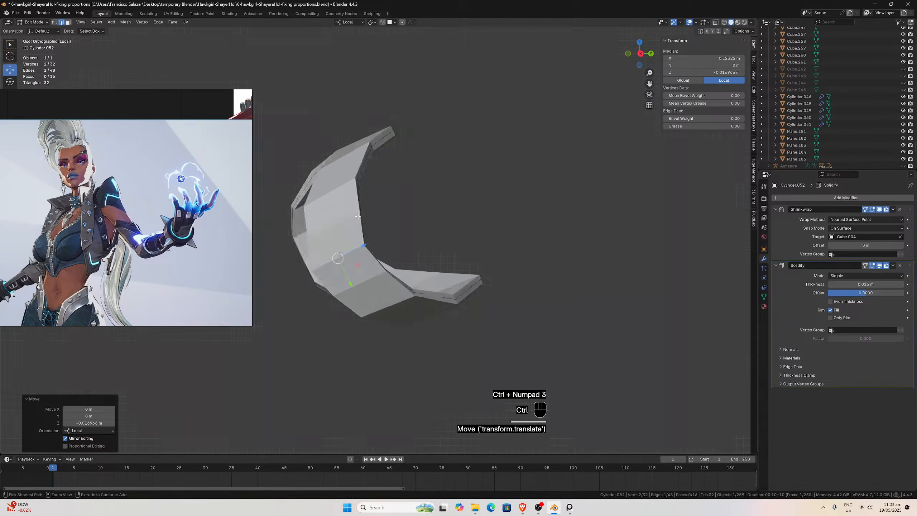
{"action": "left_click", "coordinate": [405, 241]}
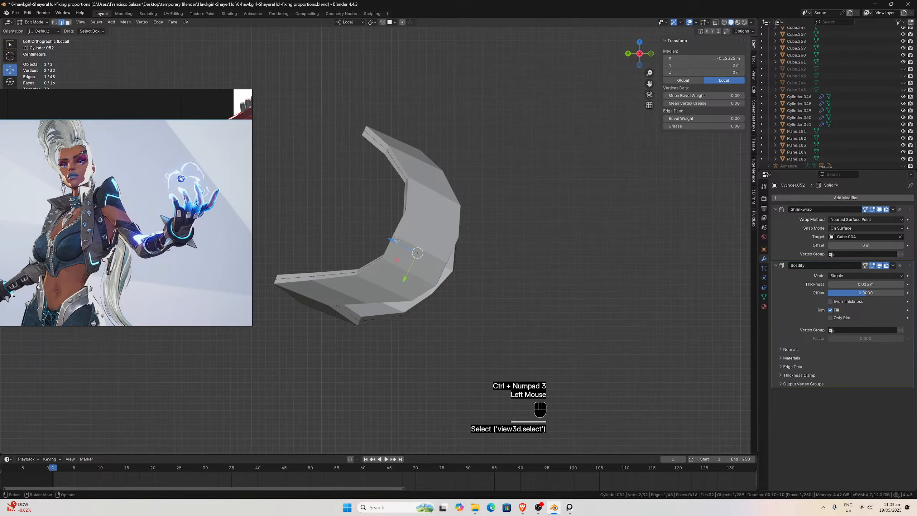
{"action": "left_click_drag", "start_coordinate": [405, 241], "coordinate": [407, 246]}
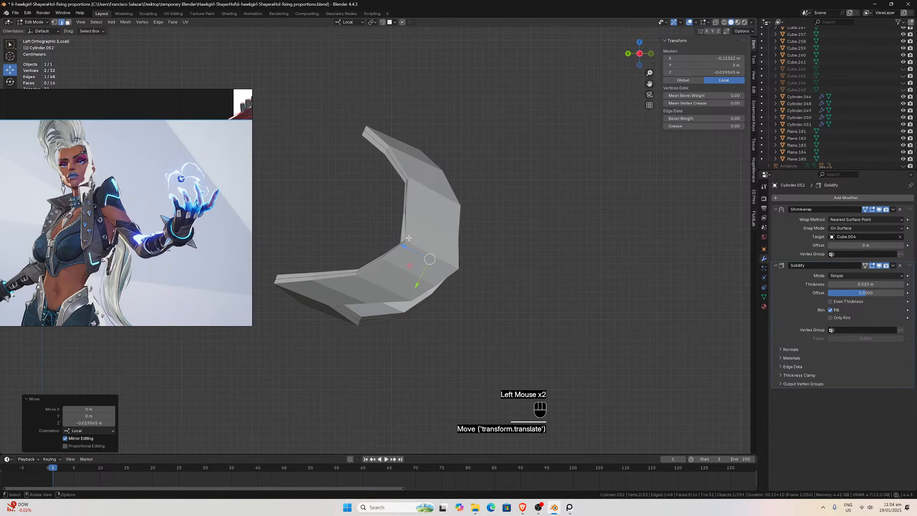
{"action": "left_click", "coordinate": [416, 216]}
{"action": "left_click_drag", "start_coordinate": [407, 210], "coordinate": [412, 213]}
{"action": "left_click", "coordinate": [394, 268]}
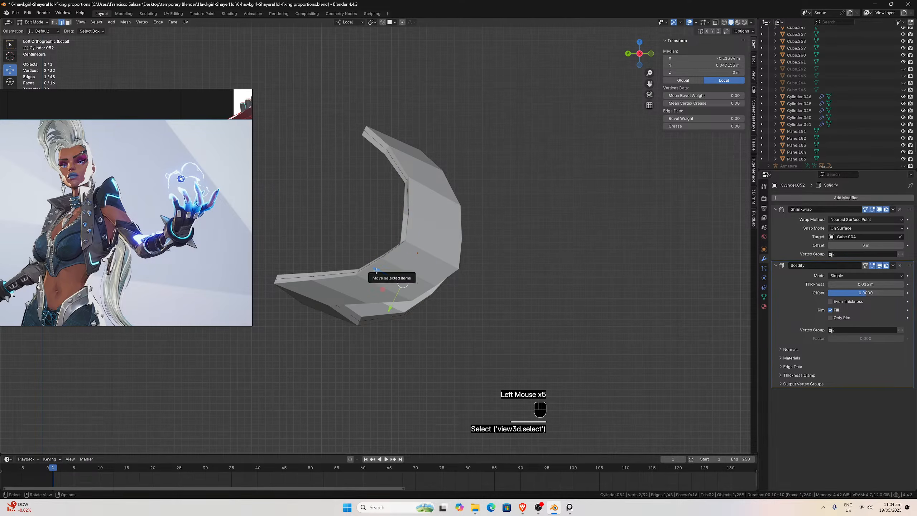
{"action": "left_click_drag", "start_coordinate": [382, 270], "coordinate": [380, 272]}
{"action": "scroll", "coordinate": [397, 221], "scroll_direction": "down", "scroll_amount": 2}
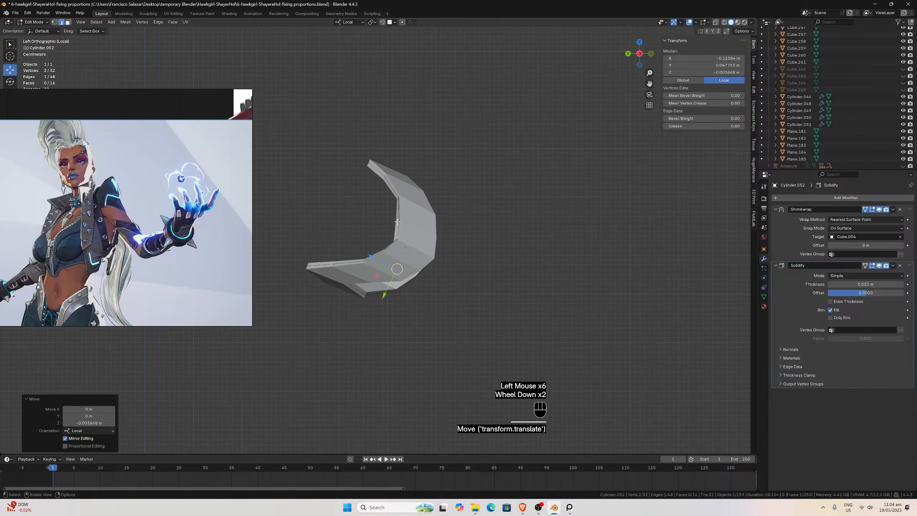
Return to the full character and examine how the reshaped band sits on the arm in perspective and right side views.
{"action": "key", "text": "KP_Divide"}
{"action": "mouse_move", "coordinate": [395, 219]}
{"action": "middle_mouse_down"}
{"action": "mouse_move", "coordinate": [403, 249]}
{"action": "mouse_move", "coordinate": [399, 184]}
{"action": "mouse_move", "coordinate": [395, 207]}
{"action": "middle_mouse_up"}
{"action": "scroll", "coordinate": [405, 258], "scroll_direction": "up", "scroll_amount": 3}
{"action": "scroll", "coordinate": [395, 206], "scroll_direction": "down", "scroll_amount": 2}
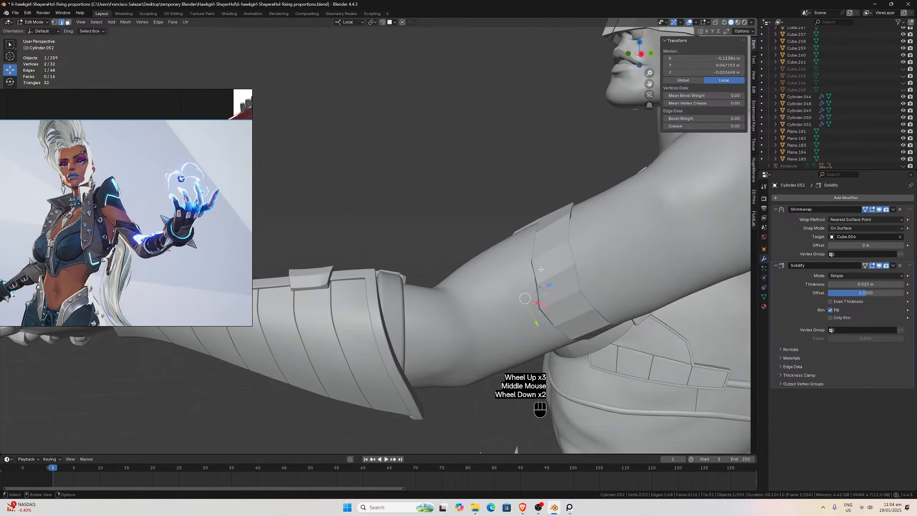
{"action": "middle_click_drag", "start_coordinate": [523, 281], "coordinate": [526, 256]}
{"action": "scroll", "coordinate": [526, 256], "scroll_direction": "down", "scroll_amount": 3}
{"action": "key", "text": "KP_3"}
{"action": "scroll", "coordinate": [466, 351], "scroll_direction": "up", "scroll_amount": 4}
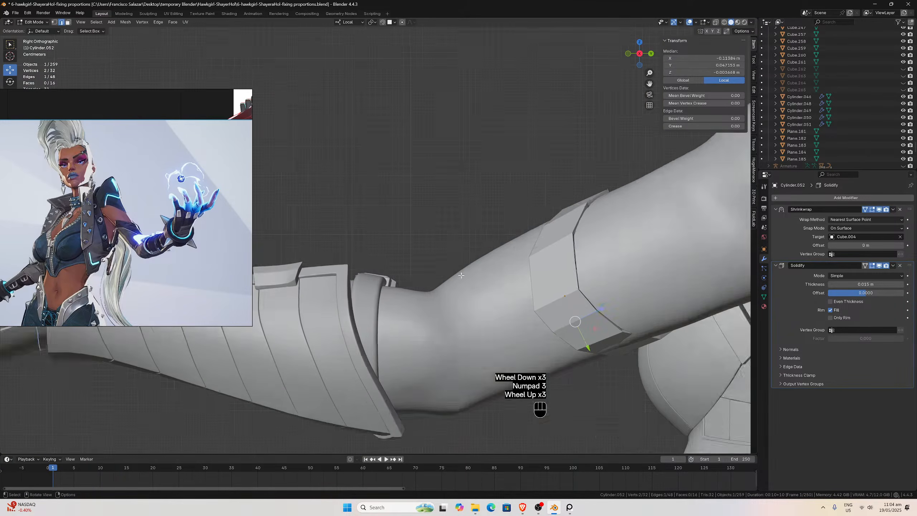
{"action": "scroll", "coordinate": [509, 305], "scroll_direction": "down", "scroll_amount": 2}
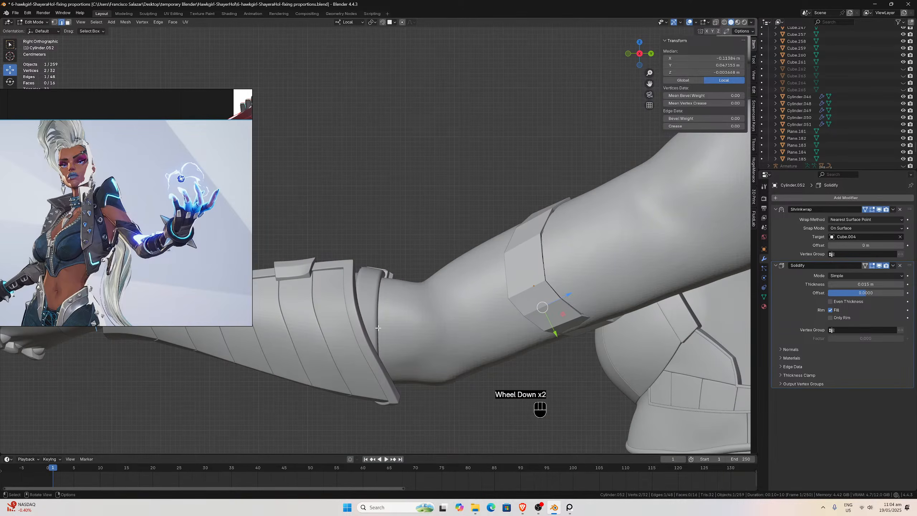
{"action": "scroll", "coordinate": [389, 317], "scroll_direction": "down", "scroll_amount": 2}
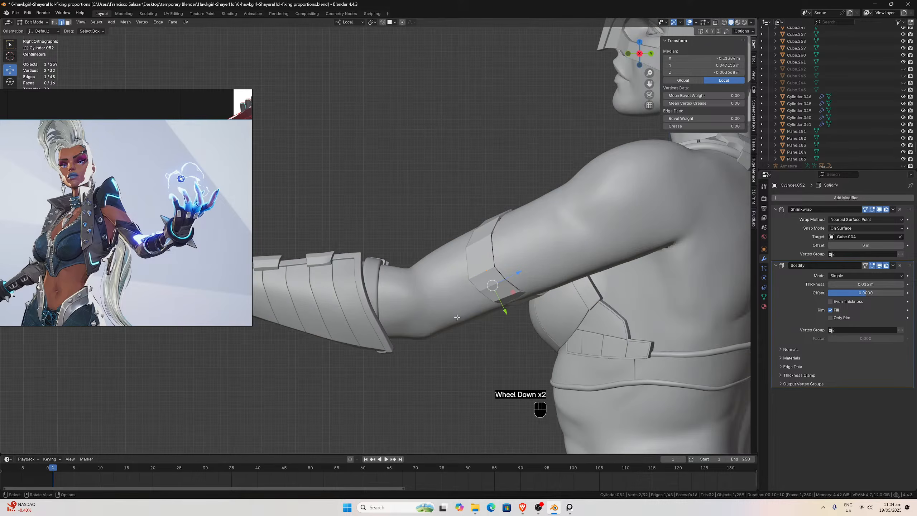
{"action": "scroll", "coordinate": [429, 329], "scroll_direction": "up", "scroll_amount": 3}
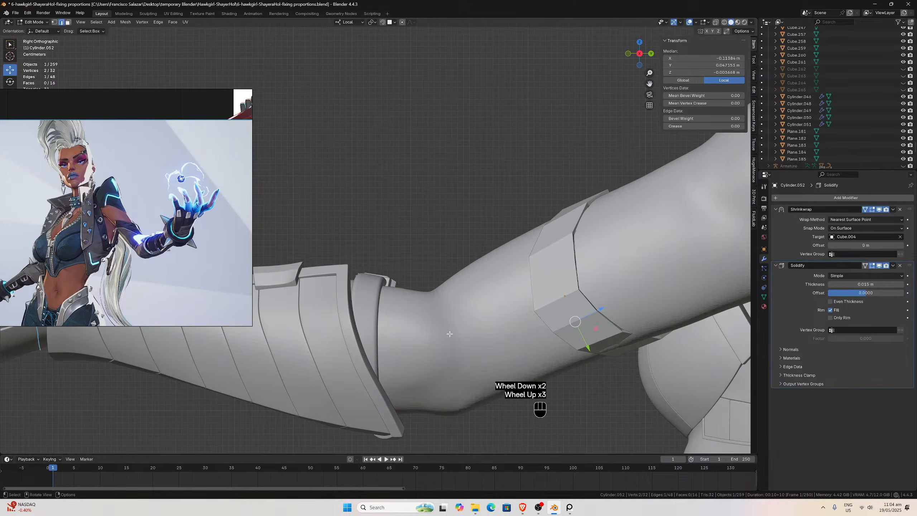
Select the two adjacent rim edges on the elbow-facing side of the arm band.
{"action": "key", "text": "Tab"}
{"action": "left_click", "coordinate": [545, 306]}
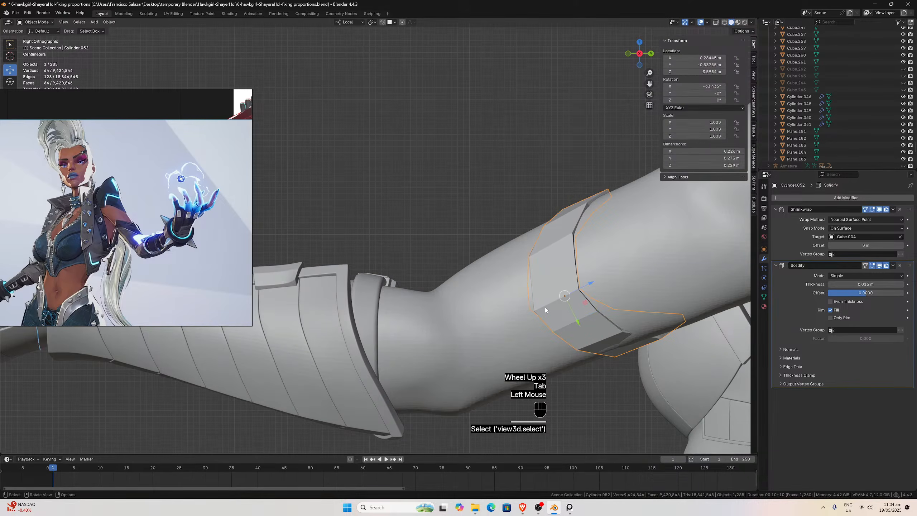
{"action": "key", "text": "Tab"}
{"action": "scroll", "coordinate": [542, 307], "scroll_direction": "down", "scroll_amount": 1}
{"action": "left_click", "coordinate": [518, 309]}
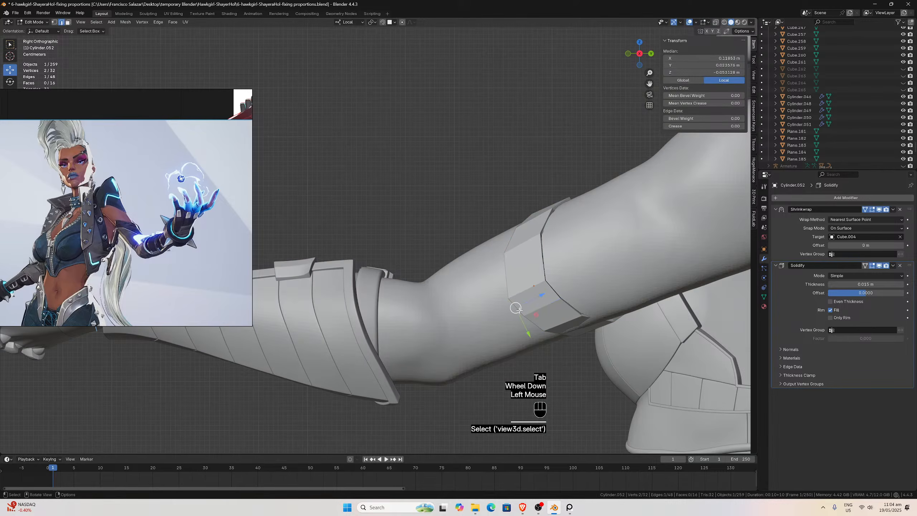
{"action": "left_click", "coordinate": [517, 288], "text": "shift"}
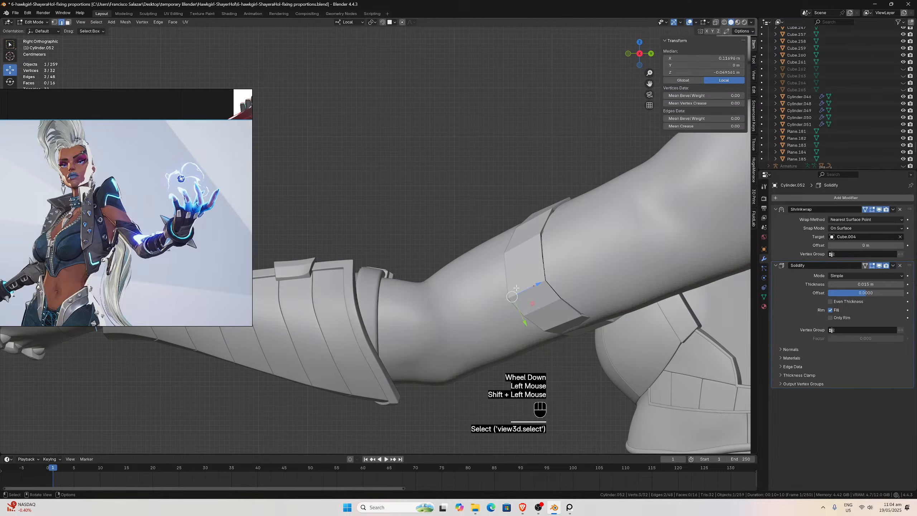
Isolate the band to inspect the two selected rim edges from several angles, ending in the full side view.
{"action": "key", "text": "KP_Divide"}
{"action": "scroll", "coordinate": [469, 284], "scroll_direction": "down", "scroll_amount": 4}
{"action": "middle_click_drag", "start_coordinate": [444, 286], "coordinate": [413, 216]}
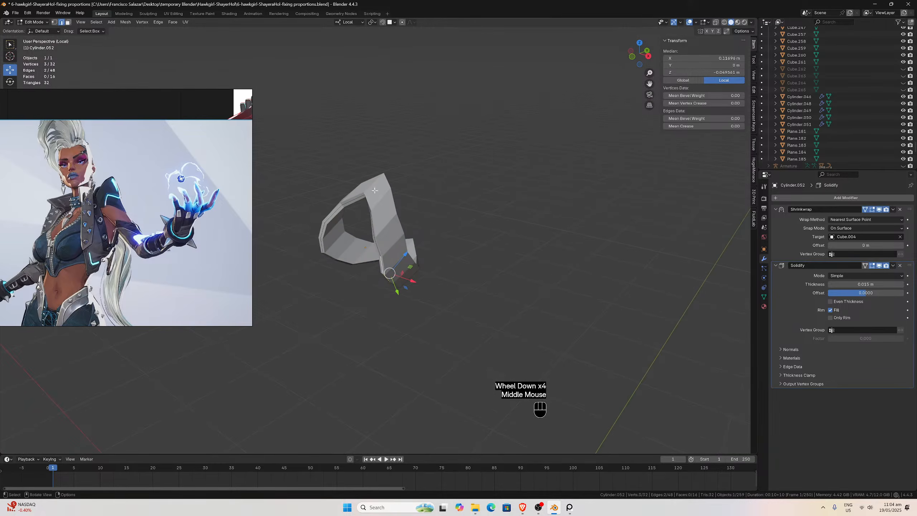
{"action": "middle_click_drag", "start_coordinate": [404, 258], "coordinate": [375, 210]}
{"action": "scroll", "coordinate": [375, 210], "scroll_direction": "down", "scroll_amount": 1}
{"action": "middle_click_drag", "start_coordinate": [402, 240], "coordinate": [432, 264]}
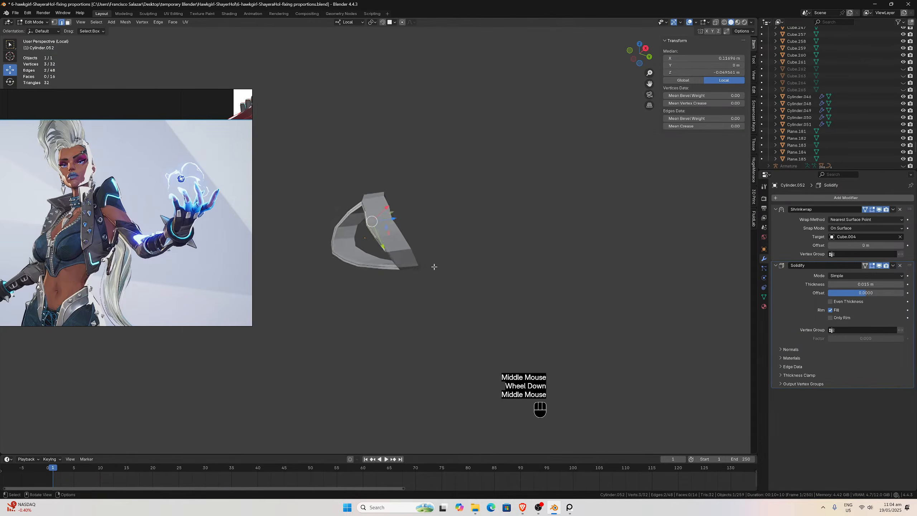
{"action": "scroll", "coordinate": [434, 266], "scroll_direction": "up", "scroll_amount": 3}
{"action": "key", "text": "KP_3"}
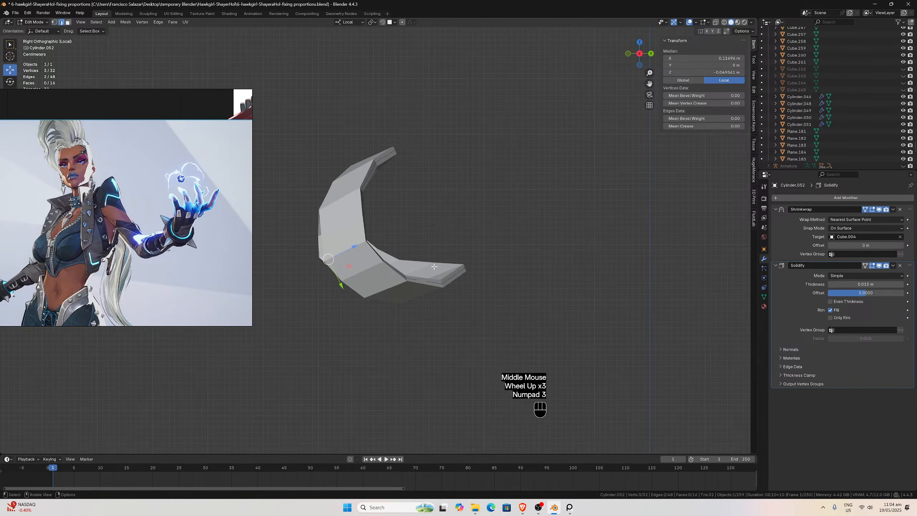
{"action": "key", "text": "slash"}
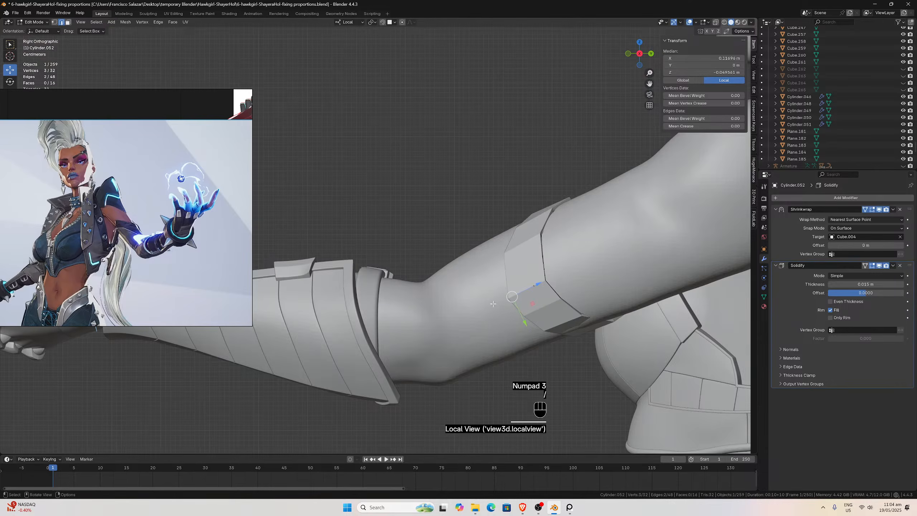
Extrude the two selected rim edges twice towards the elbow, first about 0.098 m and again about 0.06 m.
{"action": "key", "text": "e"}
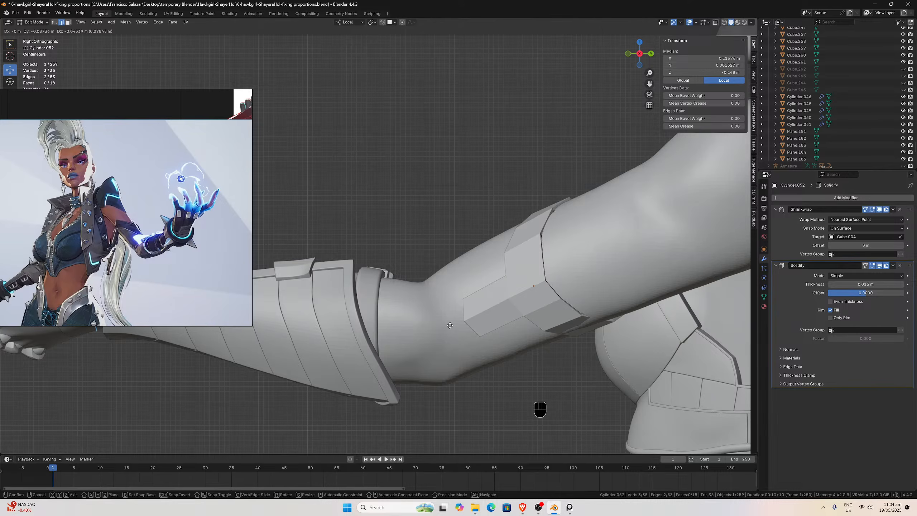
{"action": "left_click", "coordinate": [450, 325]}
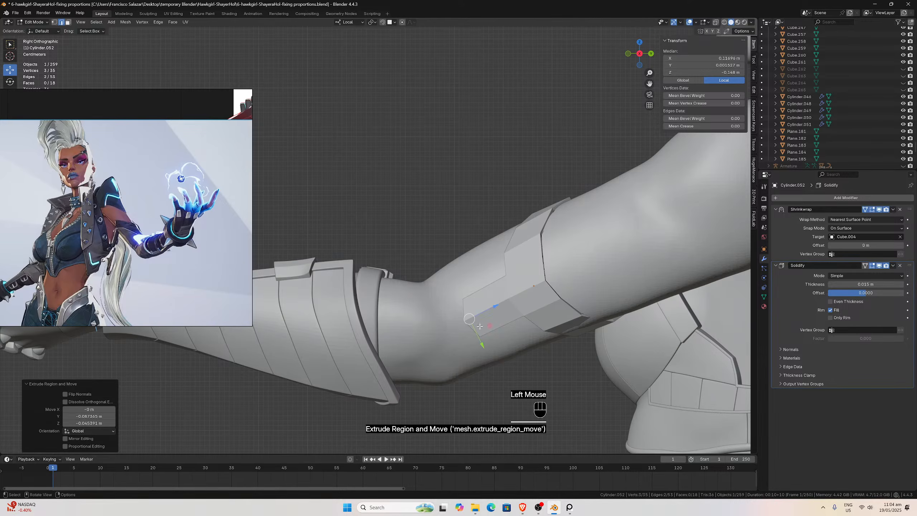
{"action": "key", "text": "e"}
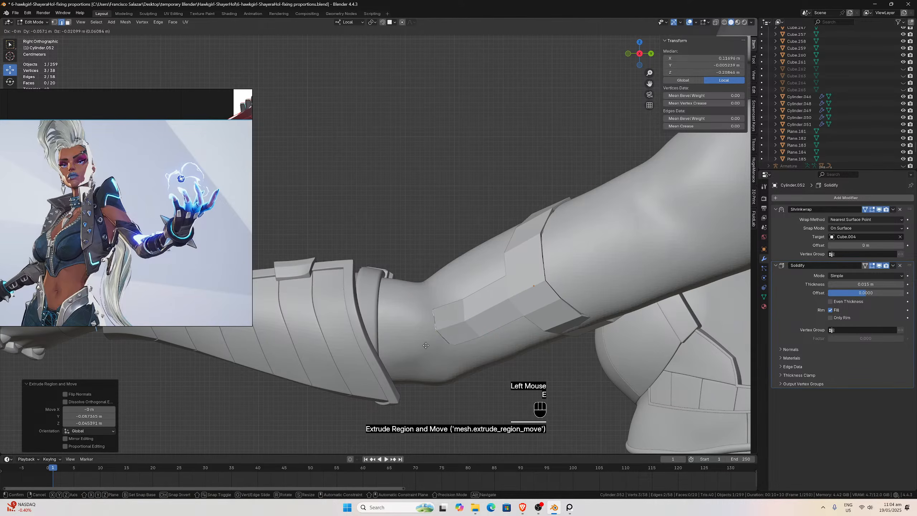
{"action": "left_click", "coordinate": [430, 327]}
Switch to vertex selection and reposition the three end vertices of the extruded strip to reshape its tip near the elbow.
{"action": "left_click", "coordinate": [55, 22]}
{"action": "scroll", "coordinate": [362, 242], "scroll_direction": "up", "scroll_amount": 1}
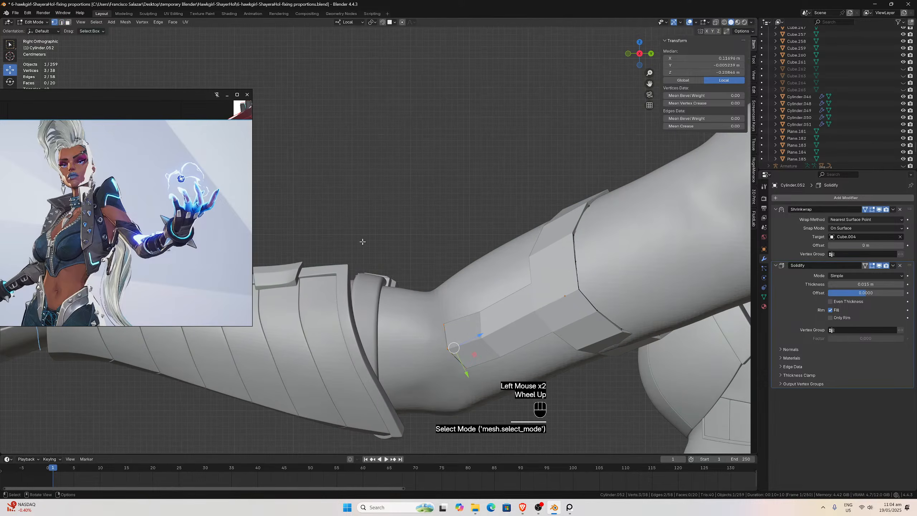
{"action": "left_click", "coordinate": [447, 348]}
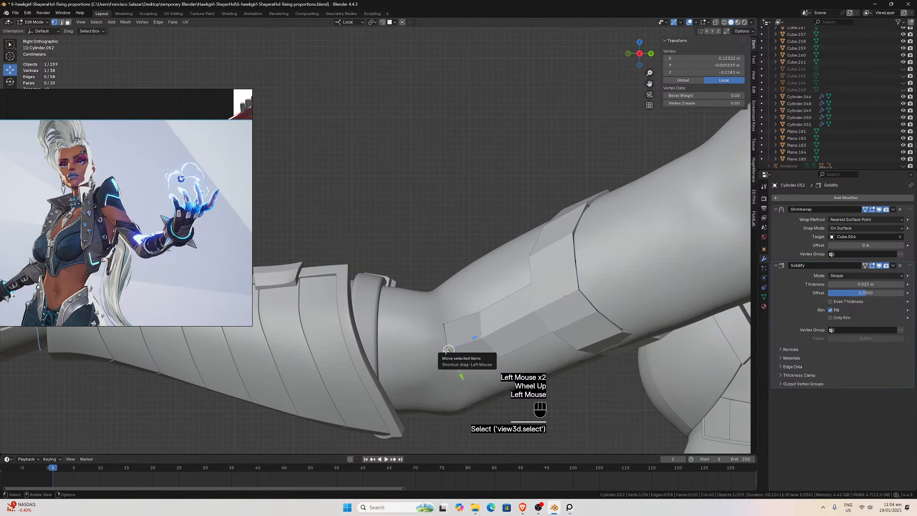
{"action": "key", "text": "g"}
{"action": "left_click", "coordinate": [458, 369]}
{"action": "left_click", "coordinate": [459, 367]}
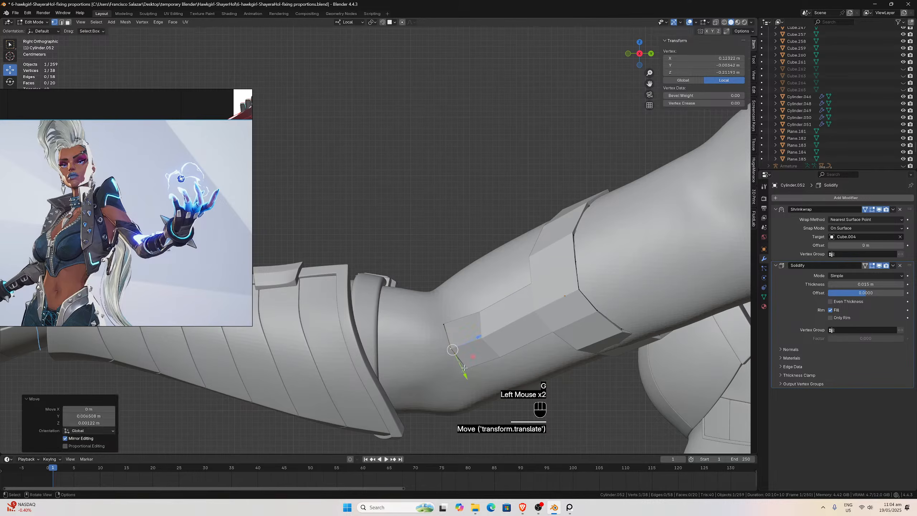
{"action": "key", "text": "g"}
{"action": "left_click", "coordinate": [450, 356]}
{"action": "key", "text": "g"}
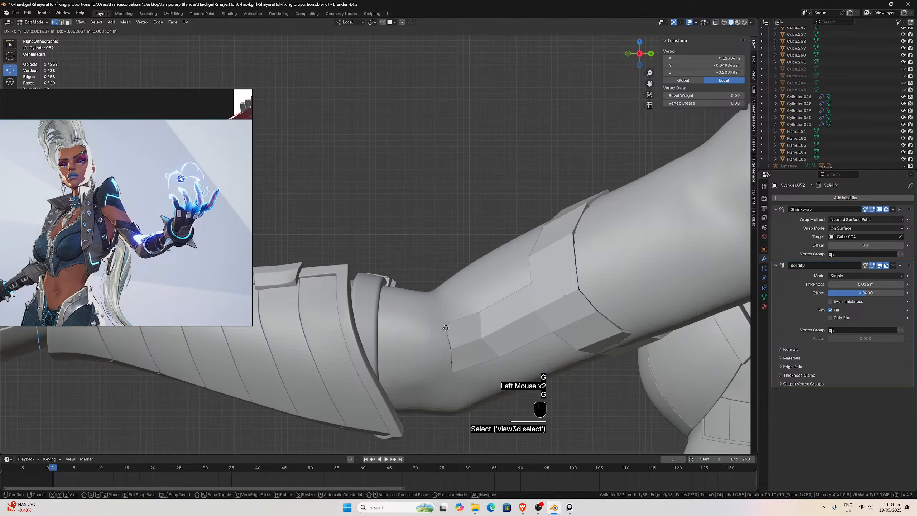
{"action": "left_click", "coordinate": [448, 330]}
Move the upper vertex between the two extruded segments slightly downwards to smooth the strip's upper outline.
{"action": "double_click", "coordinate": [477, 314]}
{"action": "key", "text": "g"}
{"action": "left_click", "coordinate": [479, 317]}
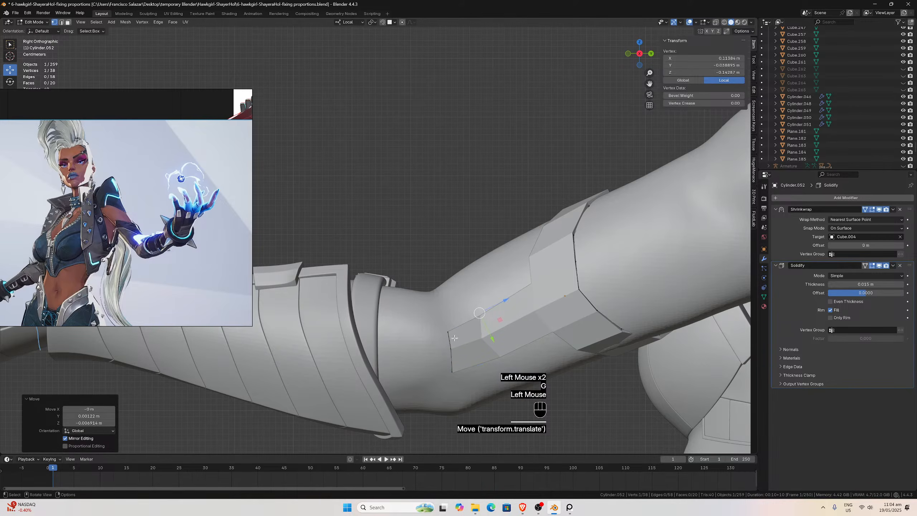
Extrude the strip's two end edges about 0.083 m past the elbow towards the forearm armour.
{"action": "left_click", "coordinate": [62, 22]}
{"action": "left_click", "coordinate": [448, 338]}
{"action": "left_click", "coordinate": [450, 358], "text": "shift"}
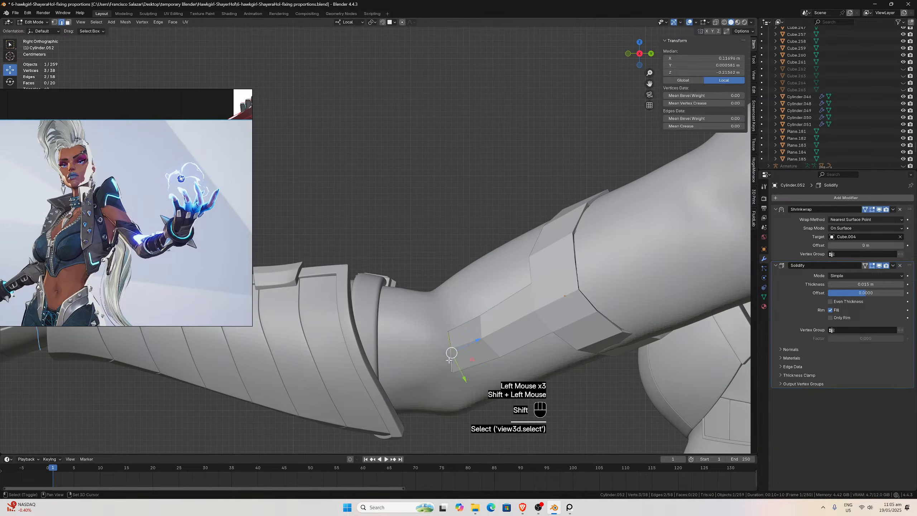
{"action": "key", "text": "e"}
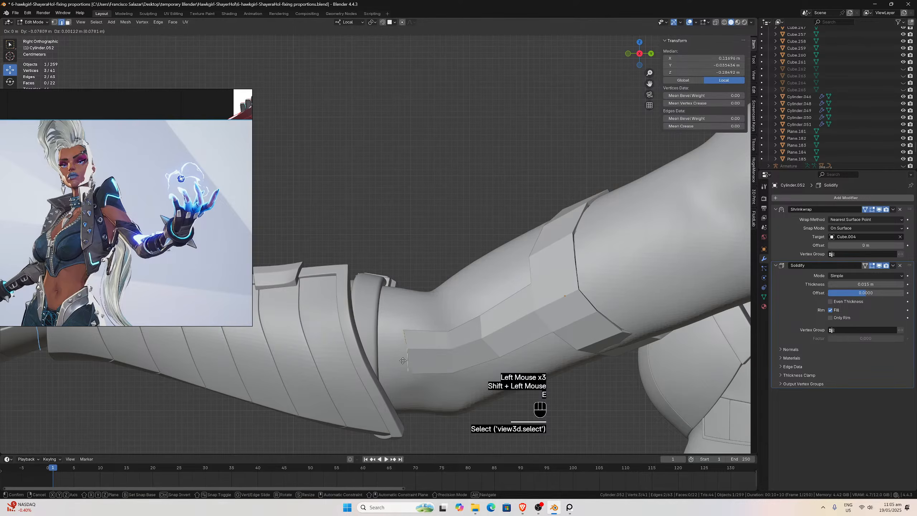
{"action": "left_click", "coordinate": [401, 361]}
Reposition the upper, middle and lower end vertices of the newly extruded segment to reshape the strip's tip.
{"action": "left_click", "coordinate": [54, 22]}
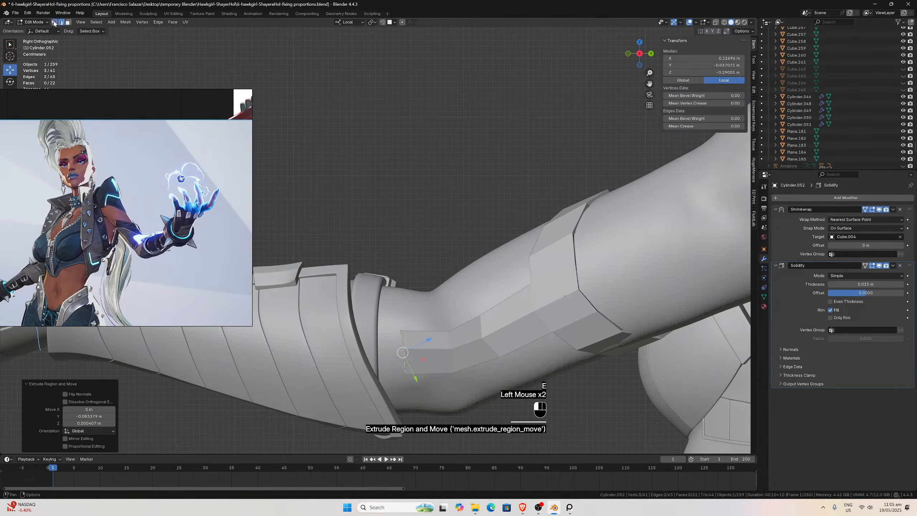
{"action": "left_click", "coordinate": [401, 331]}
{"action": "key", "text": "g"}
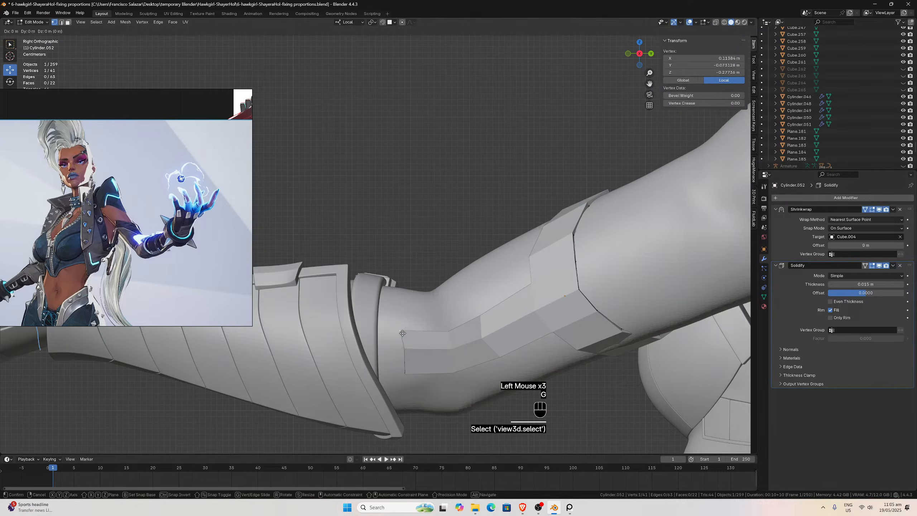
{"action": "left_click", "coordinate": [413, 328]}
{"action": "left_click", "coordinate": [405, 349]}
{"action": "key", "text": "g"}
{"action": "left_click", "coordinate": [405, 373]}
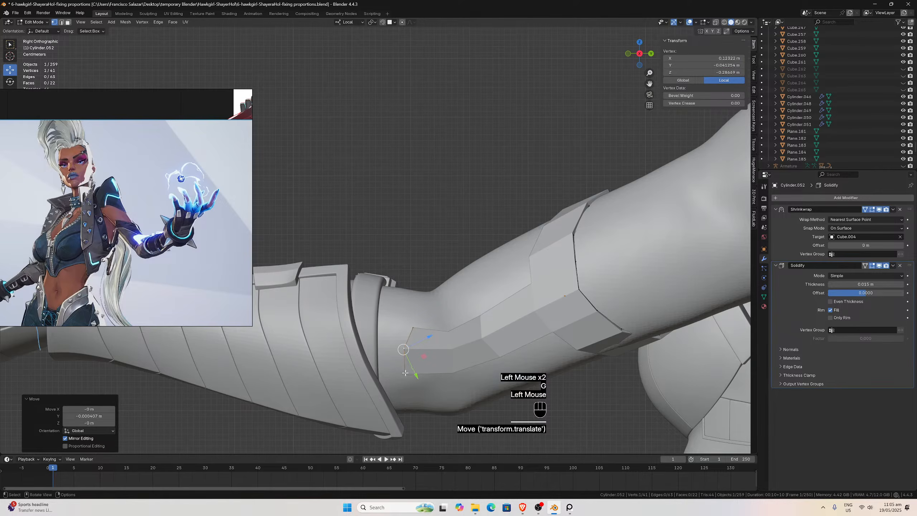
{"action": "left_click", "coordinate": [407, 376]}
{"action": "key", "text": "g"}
{"action": "left_click", "coordinate": [419, 373]}
Extrude the strip's two end edges about 0.079 m so the strip runs underneath the forearm armour's cuff.
{"action": "left_click", "coordinate": [61, 22]}
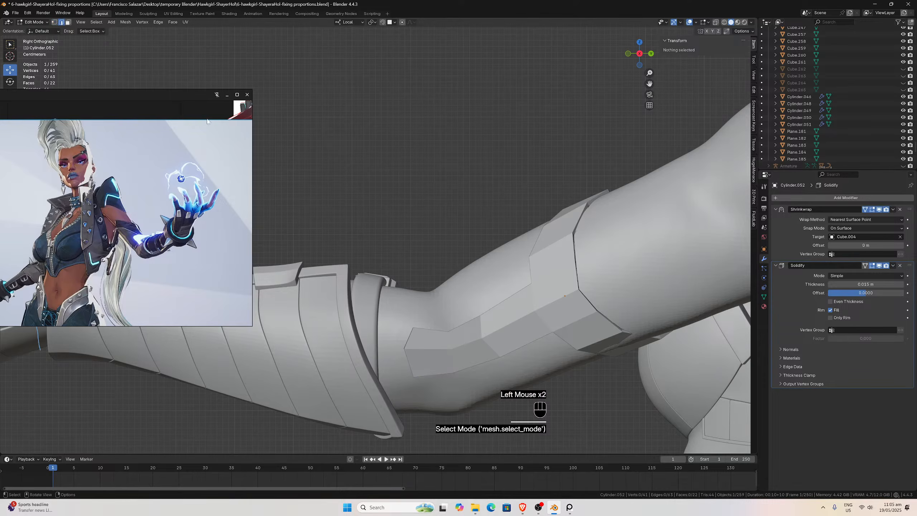
{"action": "left_click", "coordinate": [413, 363]}
{"action": "left_click", "coordinate": [409, 337], "text": "shift"}
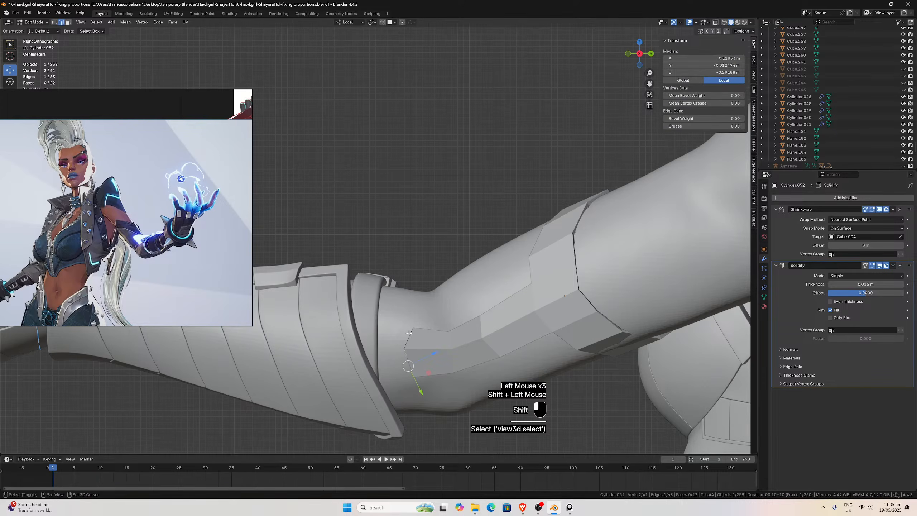
{"action": "key", "text": "e"}
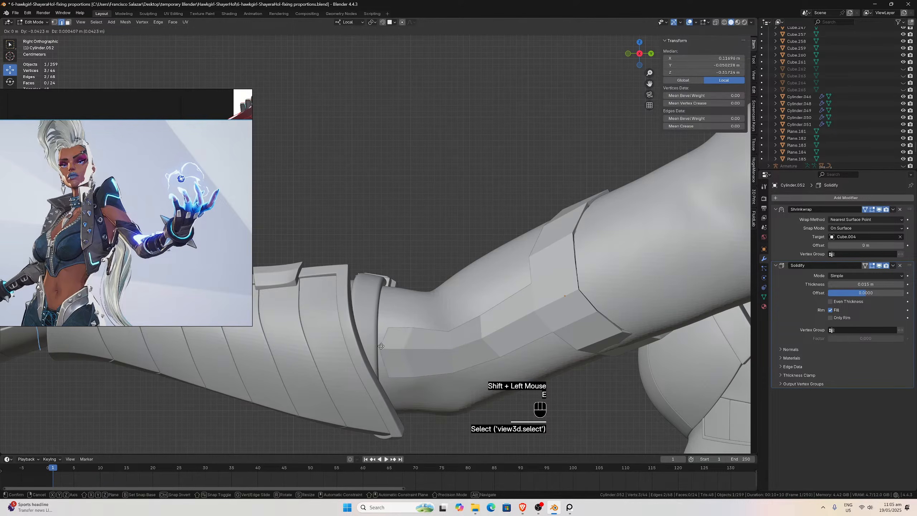
{"action": "left_click", "coordinate": [363, 346]}
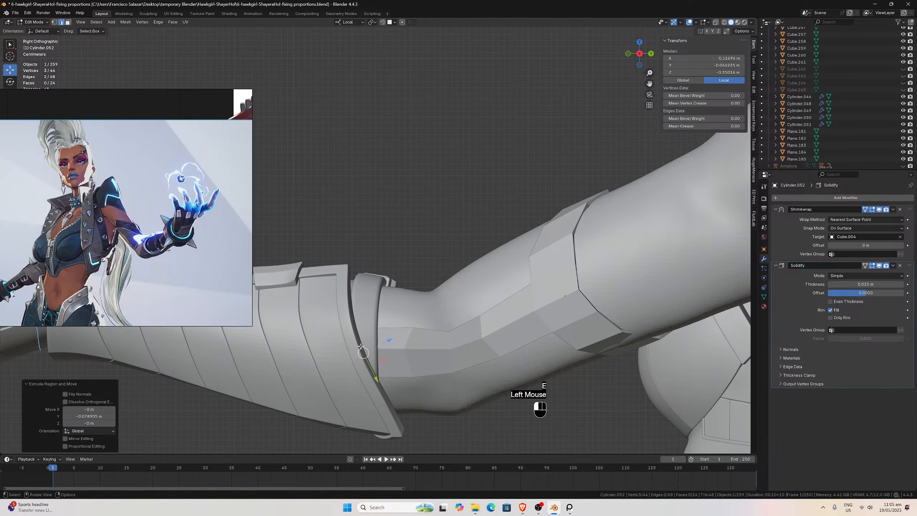
Examine the extended arm strip from several angles, in Object Mode against the whole figure, ending in the right side view.
{"action": "scroll", "coordinate": [364, 343], "scroll_direction": "down", "scroll_amount": 2}
{"action": "middle_click_drag", "start_coordinate": [364, 344], "coordinate": [339, 326]}
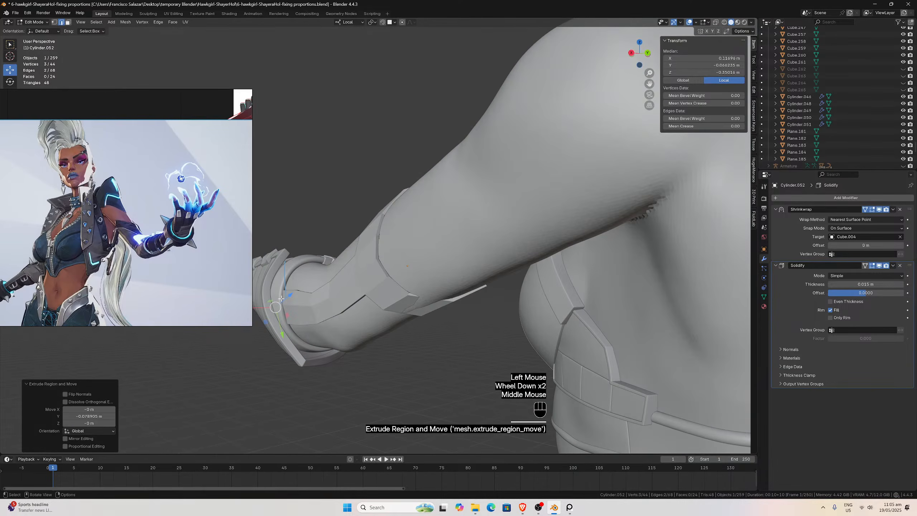
{"action": "scroll", "coordinate": [301, 290], "scroll_direction": "up", "scroll_amount": 2}
{"action": "middle_click_drag", "start_coordinate": [301, 290], "coordinate": [415, 332]}
{"action": "scroll", "coordinate": [415, 332], "scroll_direction": "down", "scroll_amount": 1}
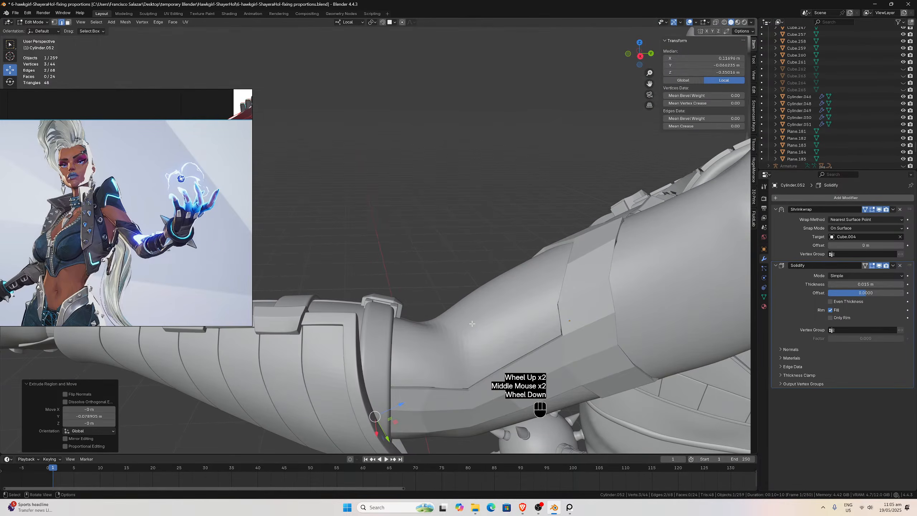
{"action": "key", "text": "KP_3"}
{"action": "key", "text": "Tab"}
{"action": "scroll", "coordinate": [477, 327], "scroll_direction": "down", "scroll_amount": 1}
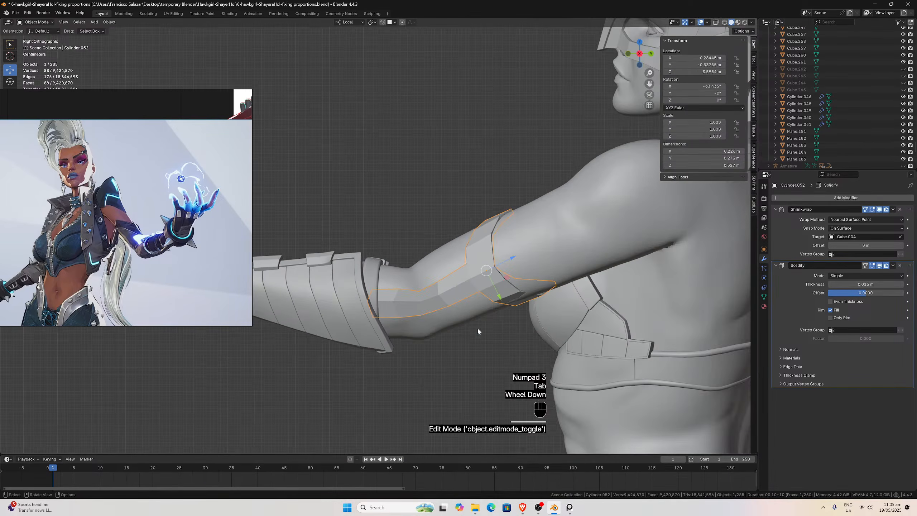
{"action": "scroll", "coordinate": [435, 232], "scroll_direction": "up", "scroll_amount": 2}
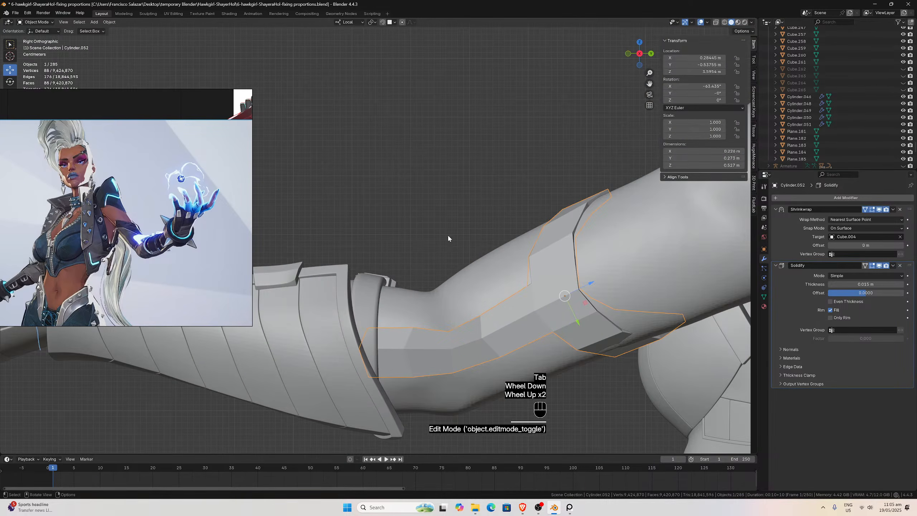
{"action": "scroll", "coordinate": [504, 295], "scroll_direction": "down", "scroll_amount": 2}
{"action": "middle_click_drag", "start_coordinate": [504, 294], "coordinate": [615, 229]}
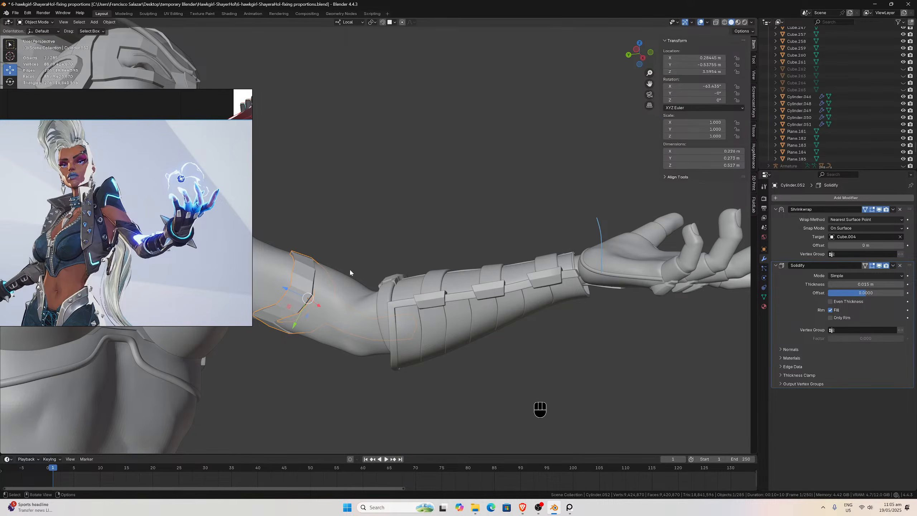
{"action": "scroll", "coordinate": [350, 268], "scroll_direction": "down", "scroll_amount": 1}
{"action": "middle_click_drag", "start_coordinate": [370, 251], "coordinate": [314, 293]}
{"action": "scroll", "coordinate": [414, 266], "scroll_direction": "up", "scroll_amount": 1}
{"action": "scroll", "coordinate": [488, 228], "scroll_direction": "down", "scroll_amount": 1}
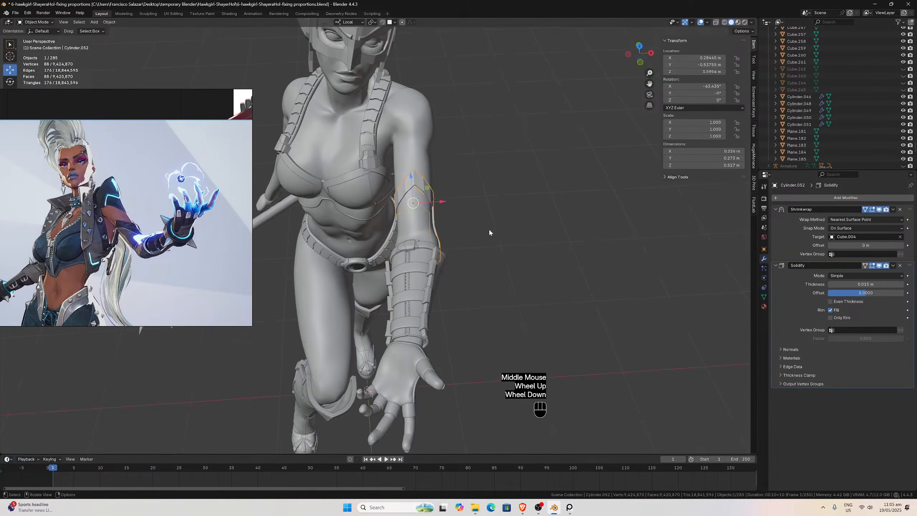
{"action": "middle_click_drag", "start_coordinate": [488, 228], "coordinate": [414, 336]}
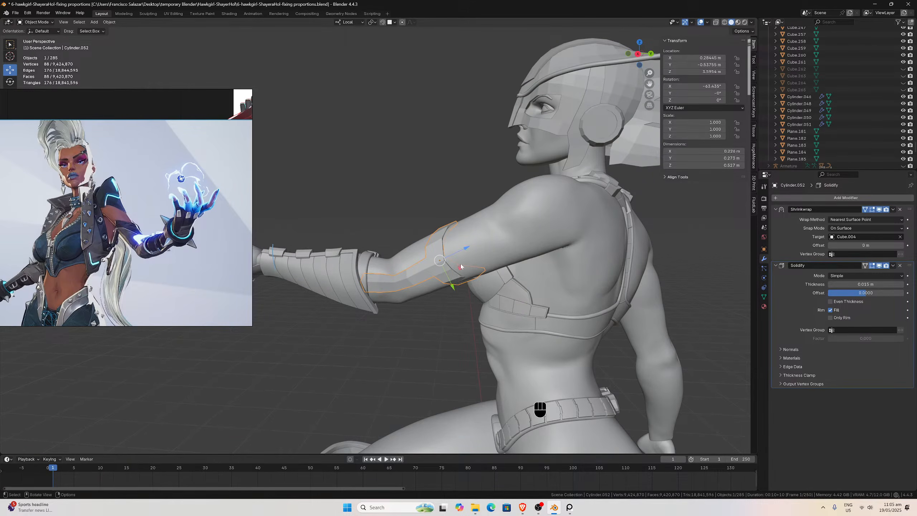
{"action": "scroll", "coordinate": [428, 281], "scroll_direction": "up", "scroll_amount": 3}
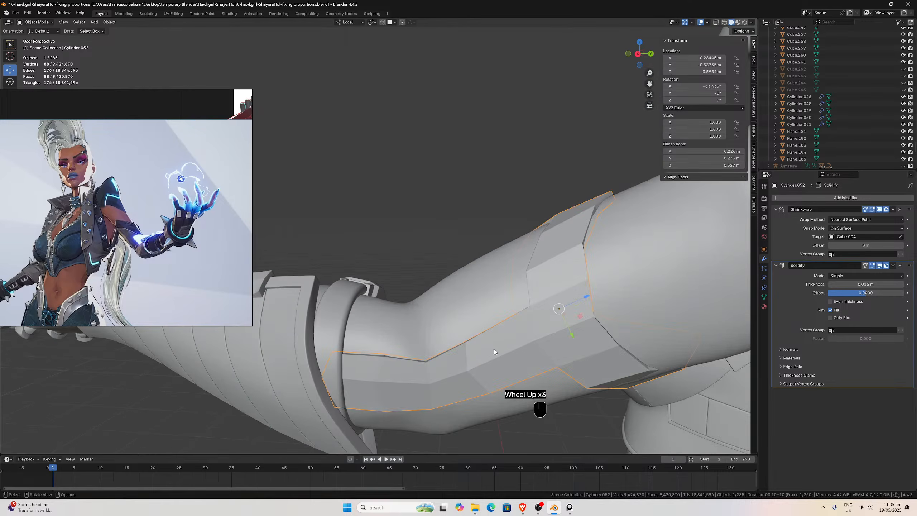
{"action": "scroll", "coordinate": [480, 352], "scroll_direction": "down", "scroll_amount": 2}
{"action": "middle_click_drag", "start_coordinate": [479, 329], "coordinate": [535, 307]}
{"action": "scroll", "coordinate": [536, 300], "scroll_direction": "up", "scroll_amount": 2}
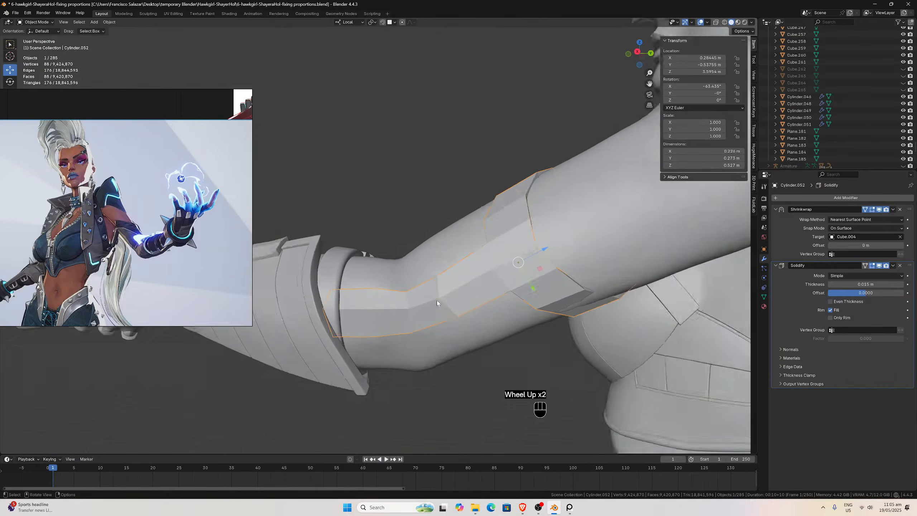
{"action": "key", "text": "KP_3"}
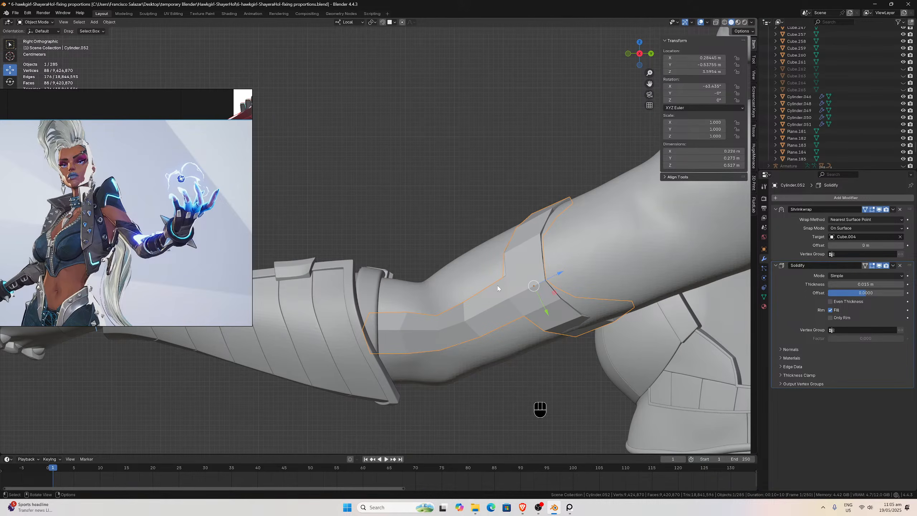
Fill the upper corner between the strip's top edge and the band's adjoining rim edge with a new face.
{"action": "key", "text": "Tab"}
{"action": "left_click", "coordinate": [463, 307]}
{"action": "left_click", "coordinate": [504, 267], "text": "shift"}
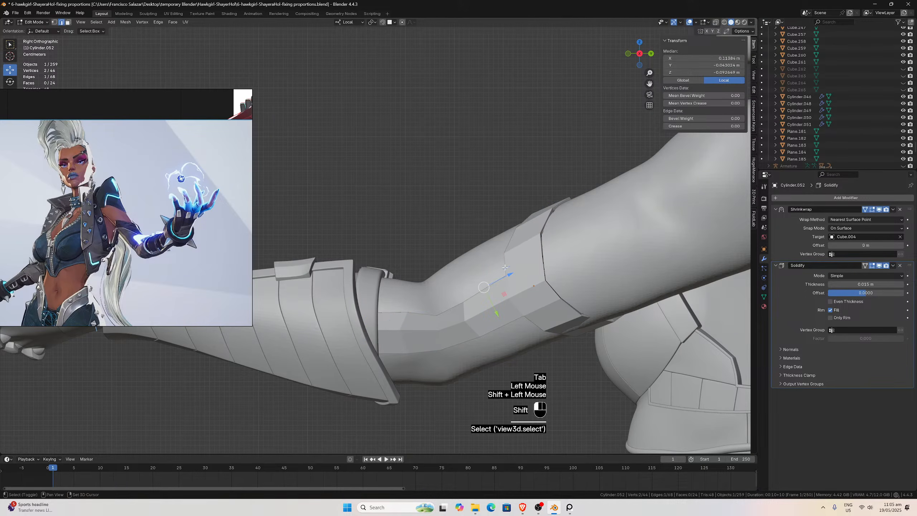
{"action": "left_click", "coordinate": [504, 266], "text": "shift"}
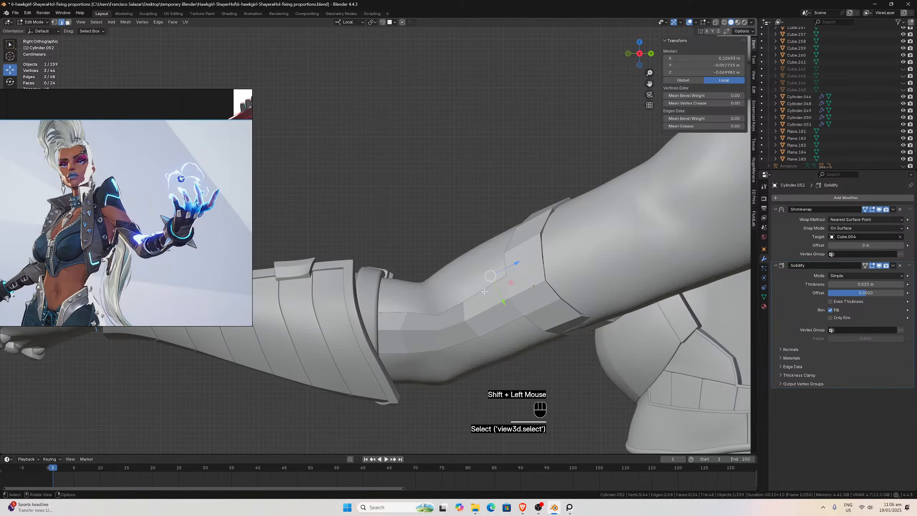
{"action": "middle_click_drag", "start_coordinate": [487, 304], "coordinate": [557, 269]}
{"action": "key", "text": "f"}
Fill the matching lower corner between the strip's bottom edge and the band's rim with a face.
{"action": "scroll", "coordinate": [557, 269], "scroll_direction": "down", "scroll_amount": 2}
{"action": "left_click", "coordinate": [544, 239]}
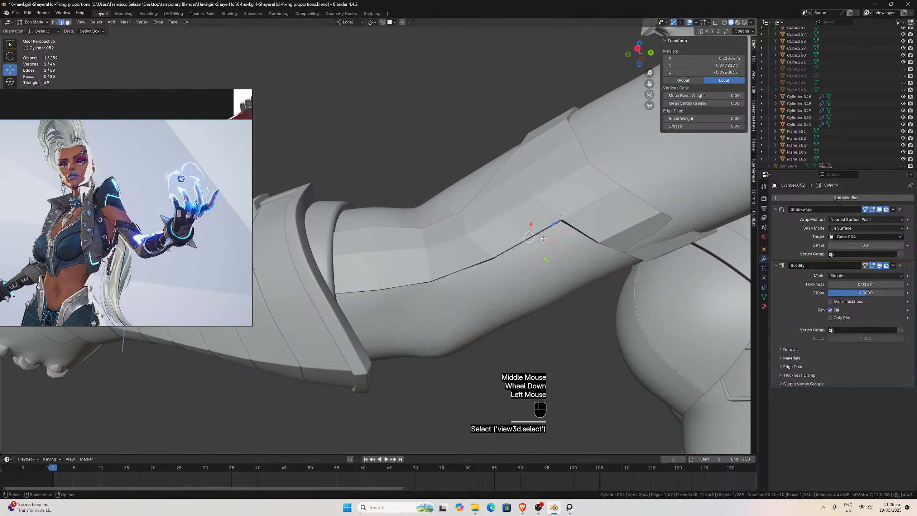
{"action": "left_click", "coordinate": [576, 232], "text": "shift"}
{"action": "key", "text": "f"}
{"action": "key", "text": "f"}
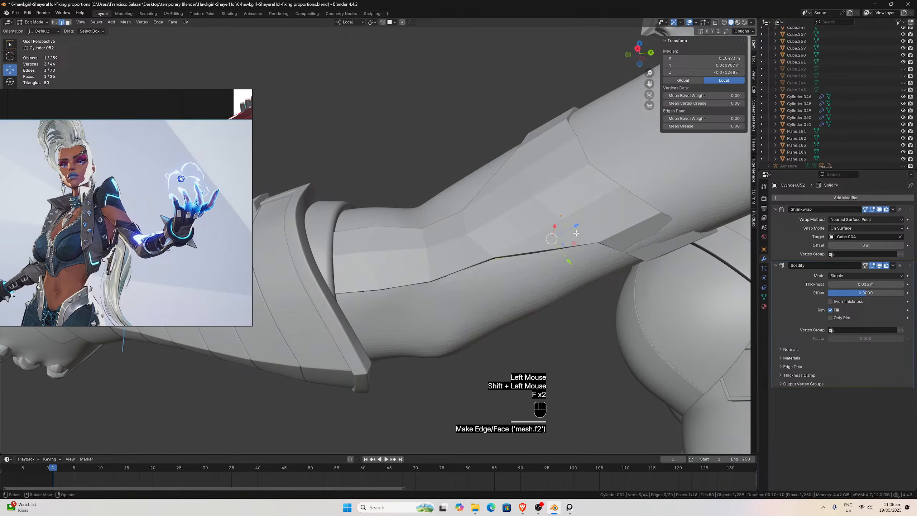
Subdivide the outer edge of each new corner face with one cut, and return to Object Mode.
{"action": "middle_click_drag", "start_coordinate": [575, 253], "coordinate": [512, 260]}
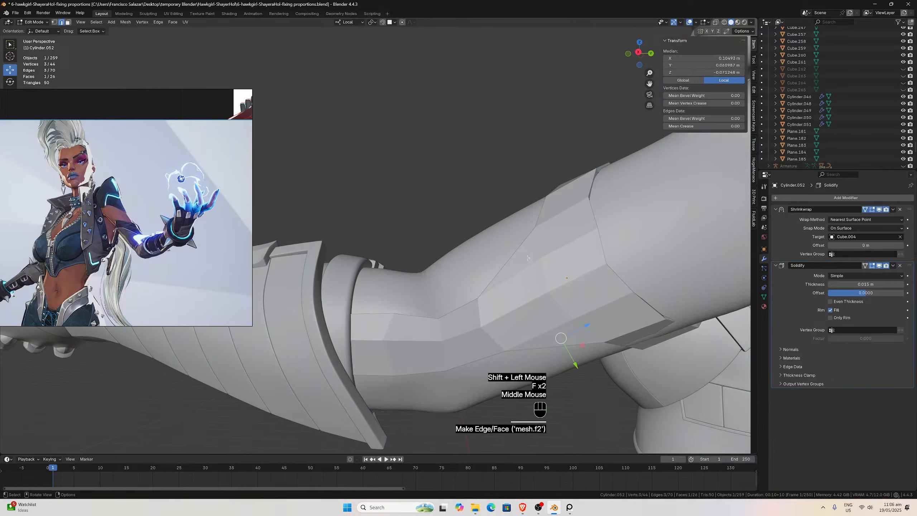
{"action": "left_click", "coordinate": [507, 260]}
{"action": "right_click", "coordinate": [506, 260]}
{"action": "left_click", "coordinate": [479, 291]}
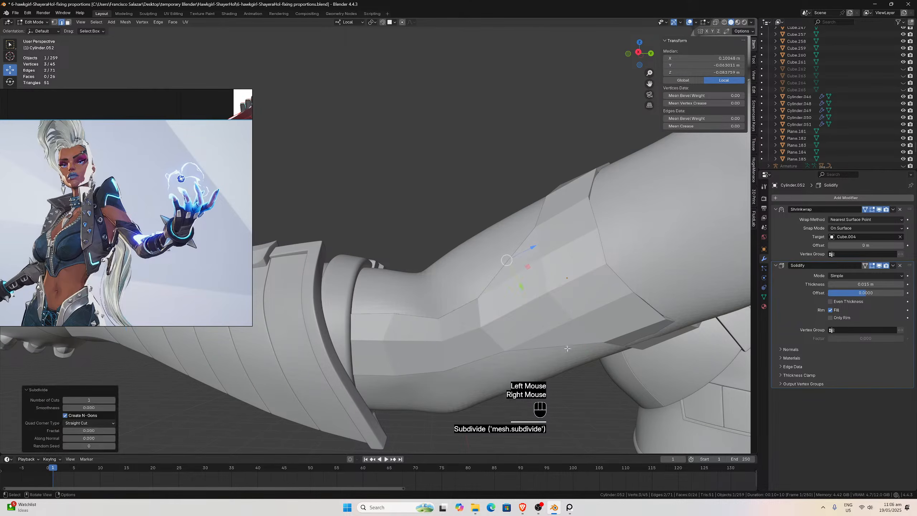
{"action": "left_click", "coordinate": [567, 345]}
{"action": "right_click", "coordinate": [566, 346]}
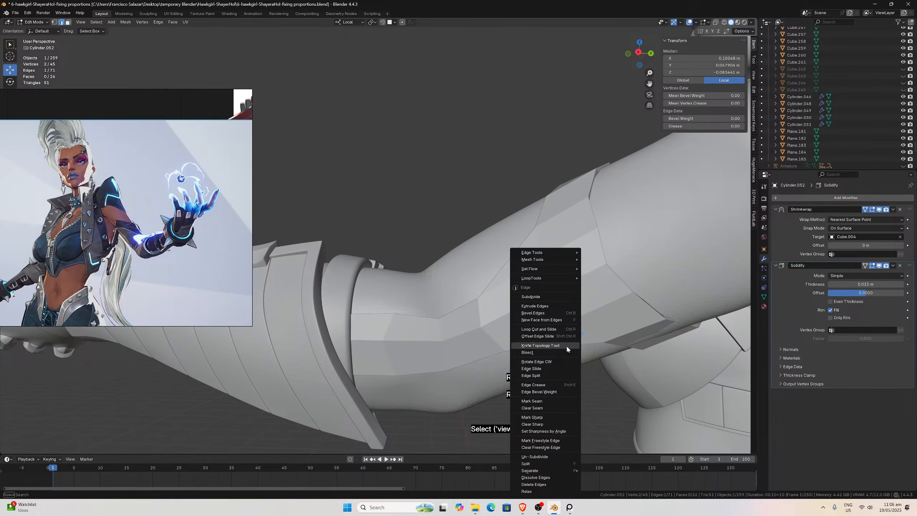
{"action": "left_click", "coordinate": [536, 294]}
{"action": "key", "text": "KP_3"}
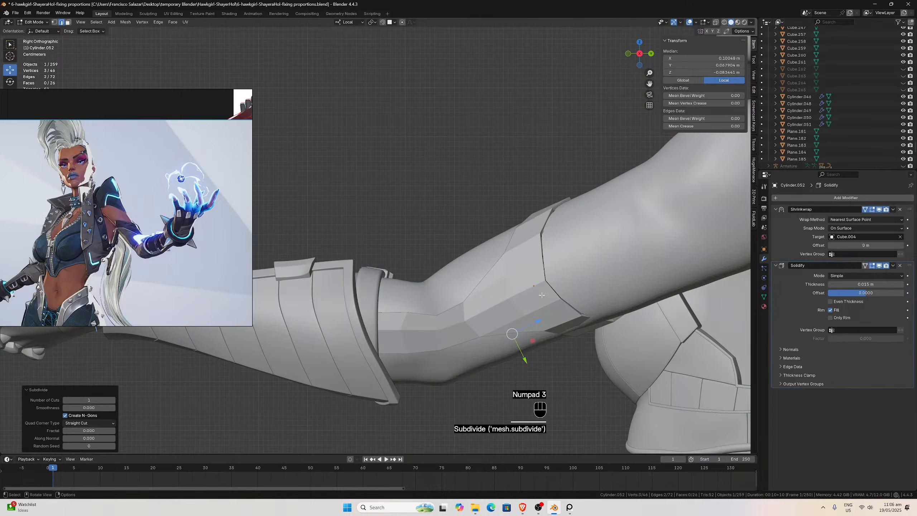
{"action": "scroll", "coordinate": [539, 295], "scroll_direction": "down", "scroll_amount": 2}
{"action": "key", "text": "Tab"}
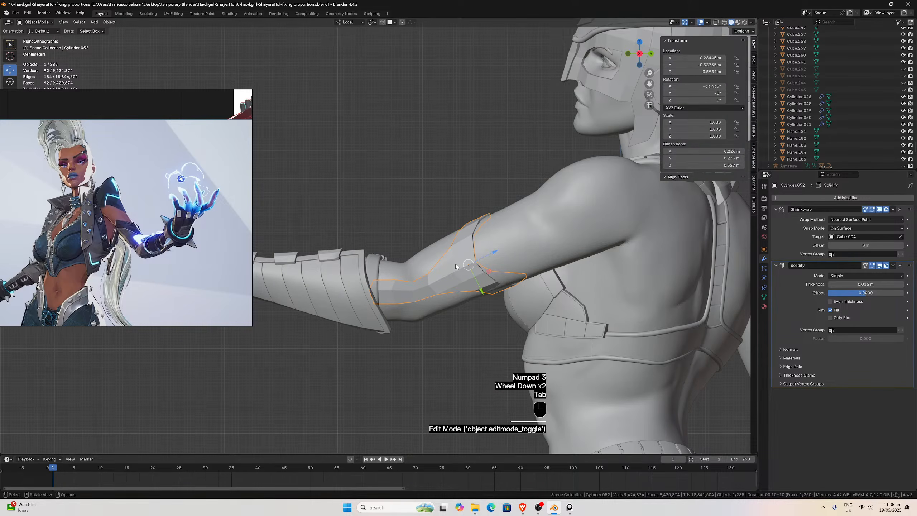
Duplicate the arm piece in place, move the copy to the "forearm armor backup" collection, and reselect the original.
{"action": "scroll", "coordinate": [455, 273], "scroll_direction": "down", "scroll_amount": 1}
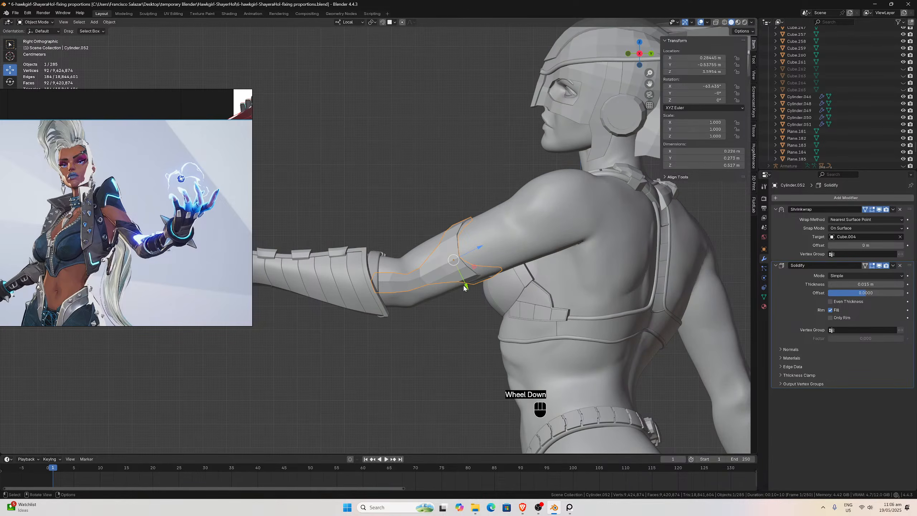
{"action": "scroll", "coordinate": [463, 287], "scroll_direction": "up", "scroll_amount": 2}
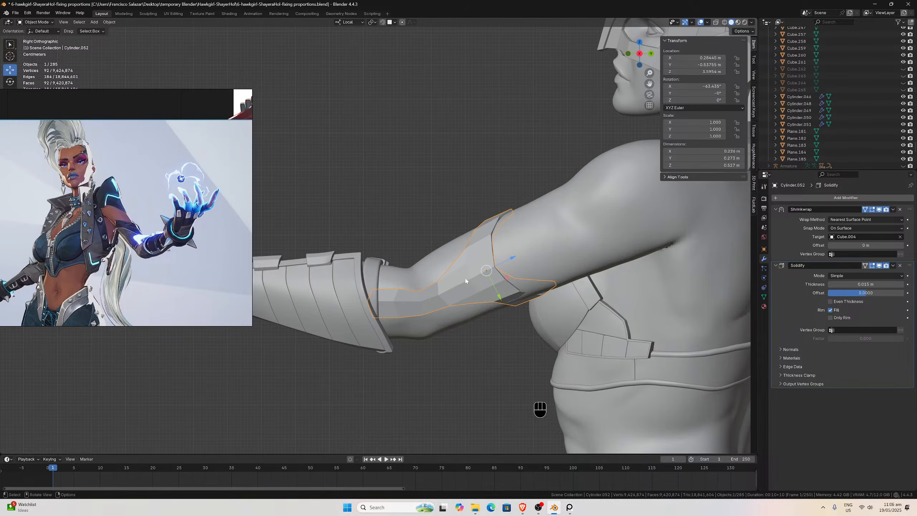
{"action": "scroll", "coordinate": [463, 282], "scroll_direction": "up", "scroll_amount": 1}
{"action": "key", "text": "shift+d"}
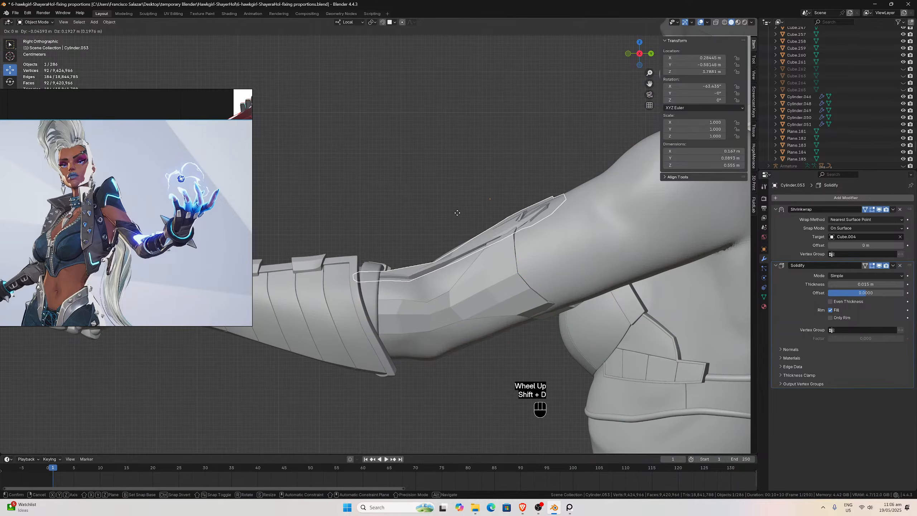
{"action": "key", "text": "Escape"}
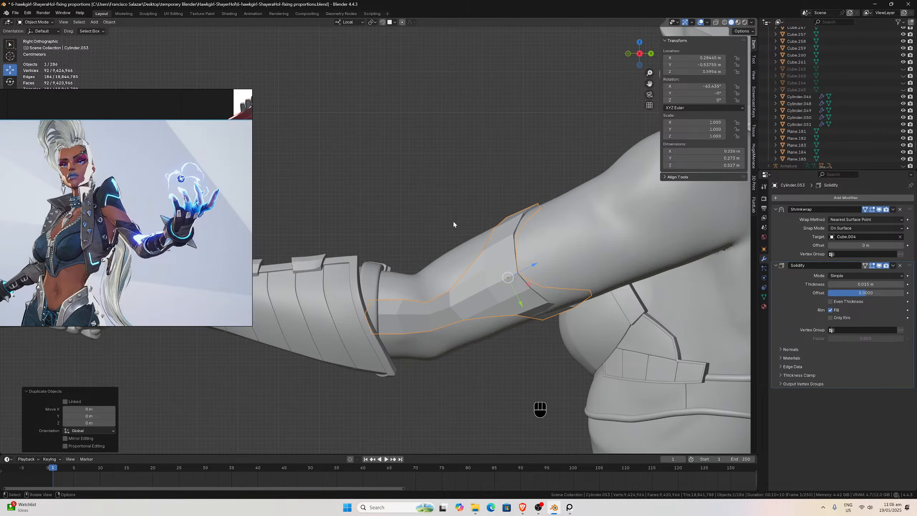
{"action": "key", "text": "m"}
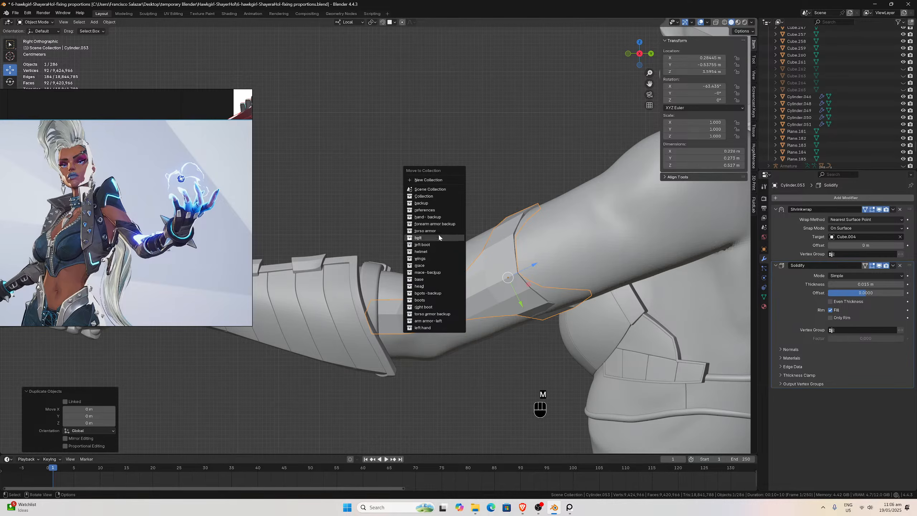
{"action": "left_click", "coordinate": [437, 224]}
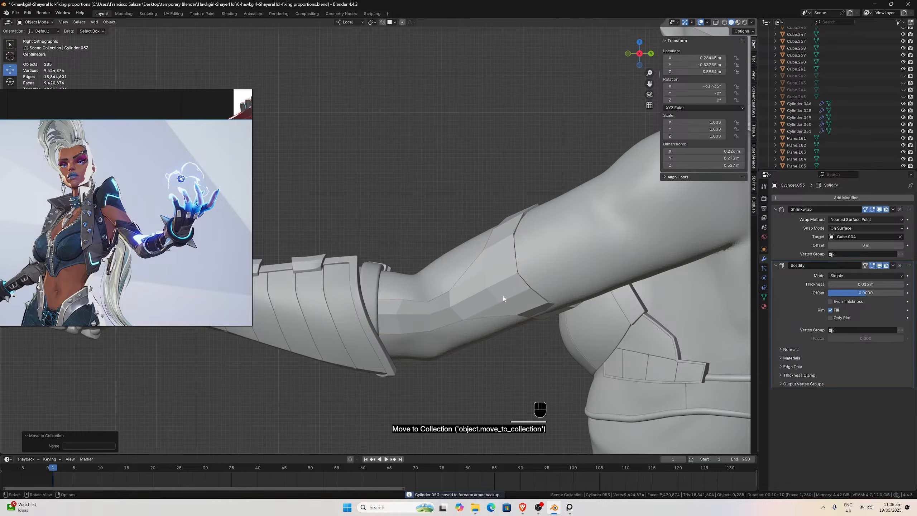
{"action": "left_click", "coordinate": [574, 316]}
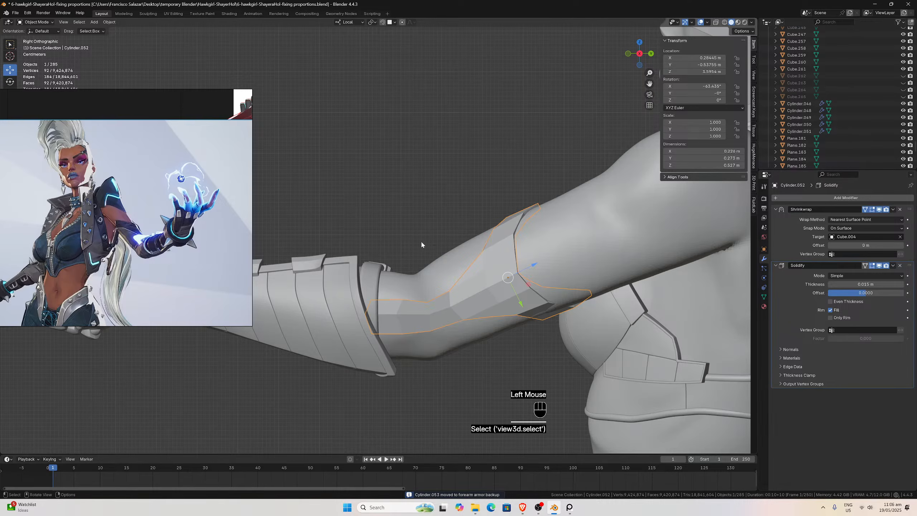
Move the reference image clear of the forearm and convert the arm piece to a mesh so its modifiers are applied.
{"action": "left_click_drag", "start_coordinate": [181, 93], "coordinate": [68, 167]}
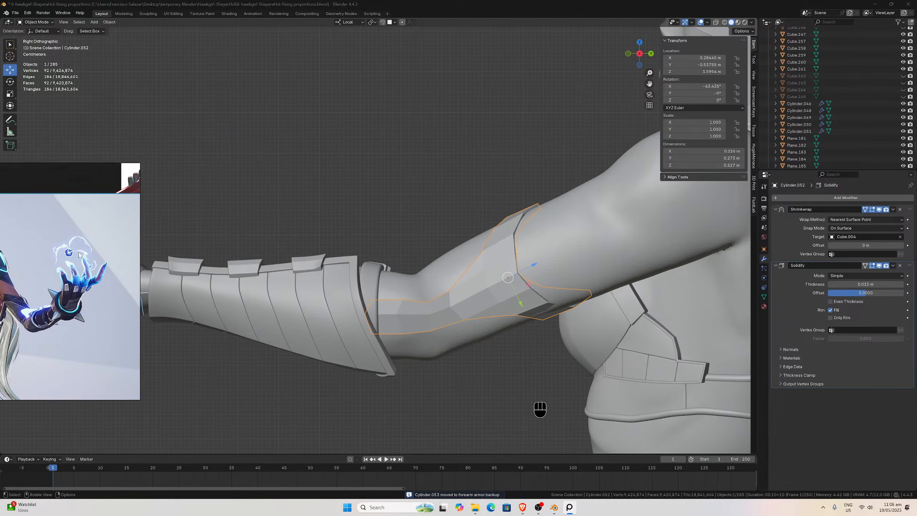
{"action": "left_click", "coordinate": [111, 24]}
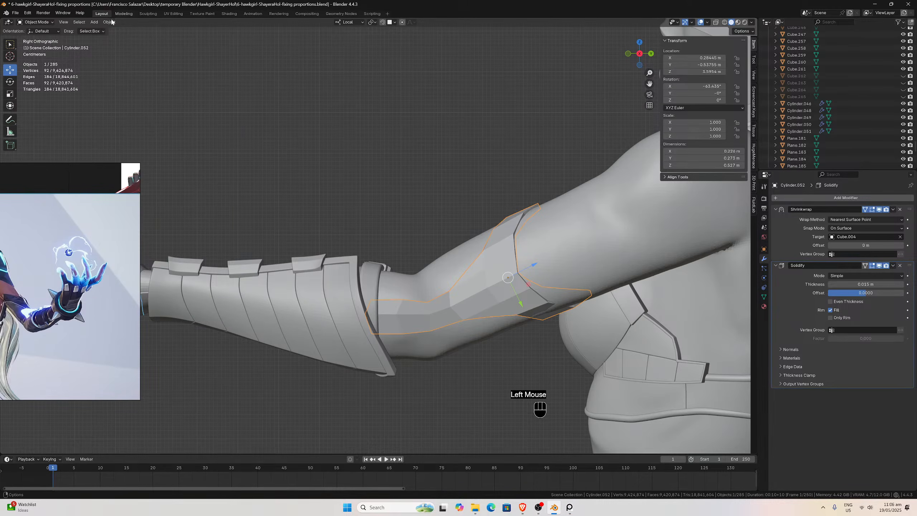
{"action": "left_click_drag", "start_coordinate": [94, 168], "coordinate": [35, 192]}
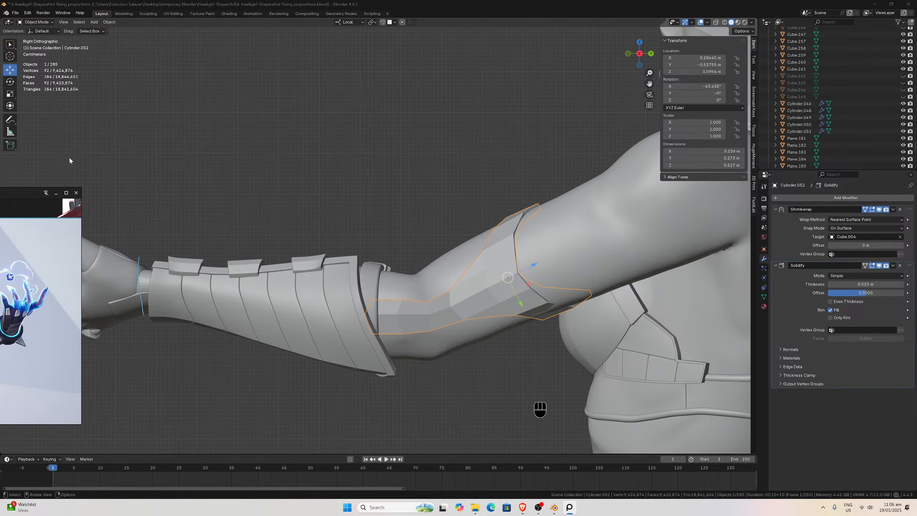
{"action": "left_click", "coordinate": [108, 23]}
{"action": "mouse_move", "coordinate": [132, 231]}
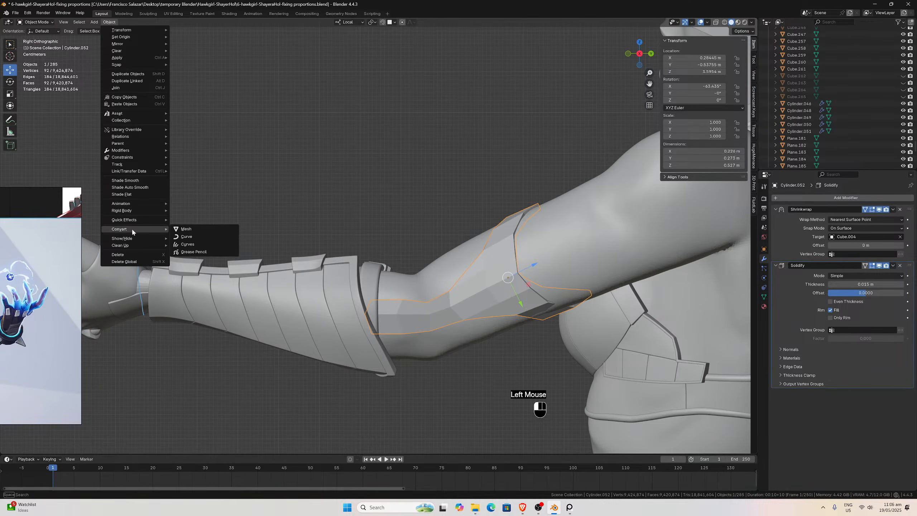
{"action": "left_click", "coordinate": [186, 228]}
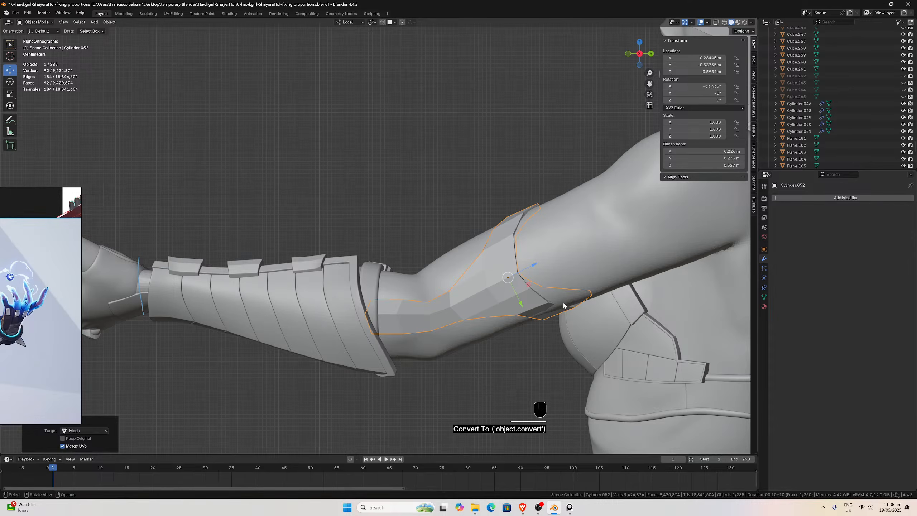
Copy the Bevel and Subdivision modifiers from the forearm armour plate nearest the elbow to the arm piece.
{"action": "scroll", "coordinate": [524, 310], "scroll_direction": "down", "scroll_amount": 2}
{"action": "scroll", "coordinate": [520, 299], "scroll_direction": "up", "scroll_amount": 2}
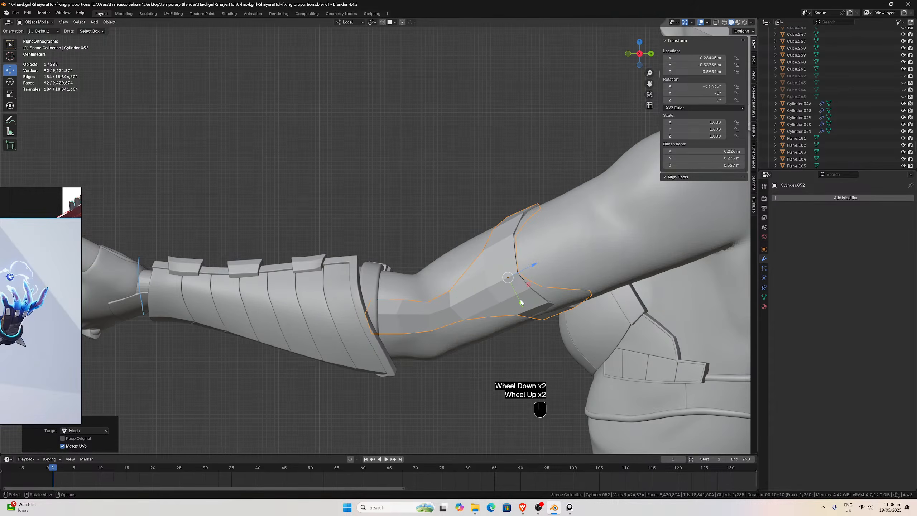
{"action": "scroll", "coordinate": [520, 303], "scroll_direction": "down", "scroll_amount": 2}
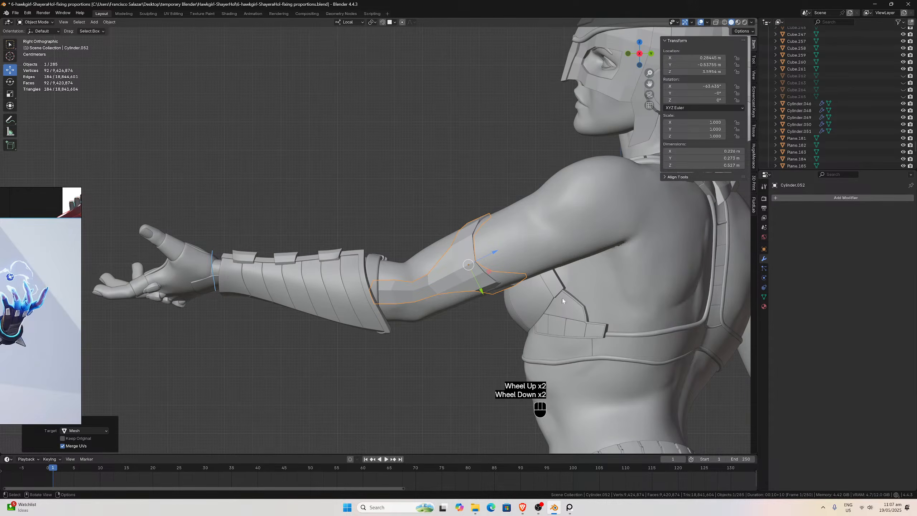
{"action": "left_click", "coordinate": [354, 275]}
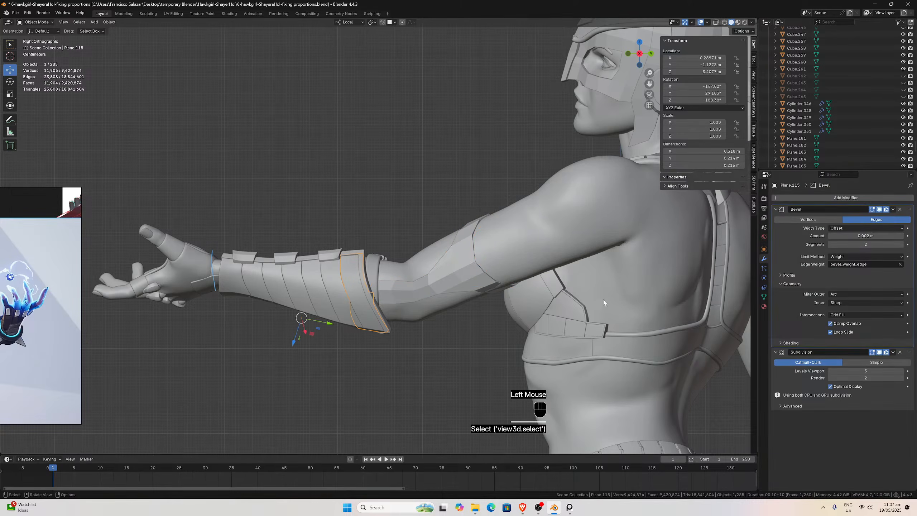
{"action": "scroll", "coordinate": [603, 299], "scroll_direction": "up", "scroll_amount": 2}
{"action": "left_click", "coordinate": [406, 305]}
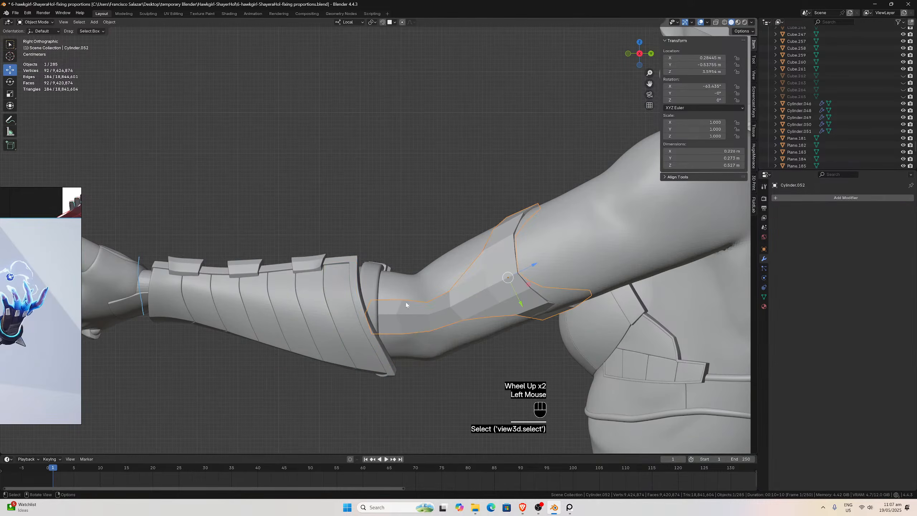
{"action": "left_click", "coordinate": [349, 318], "text": "shift"}
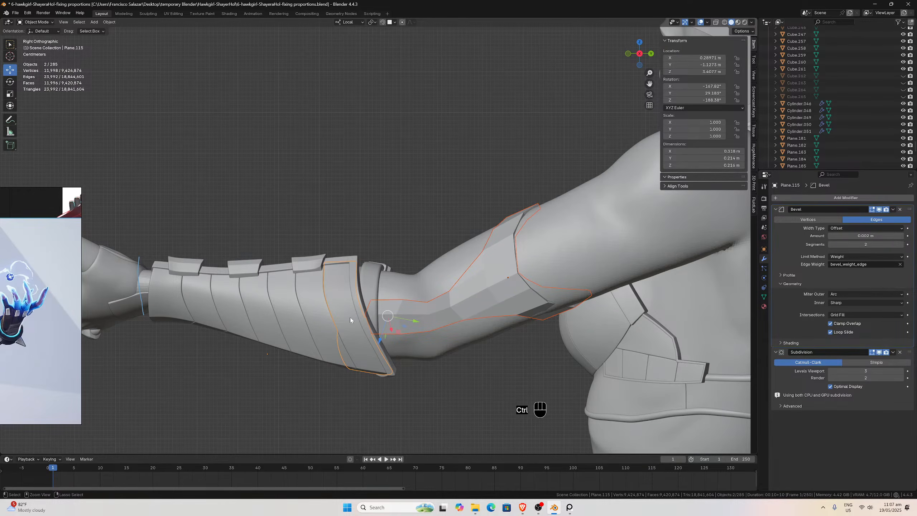
{"action": "key", "text": "ctrl+l"}
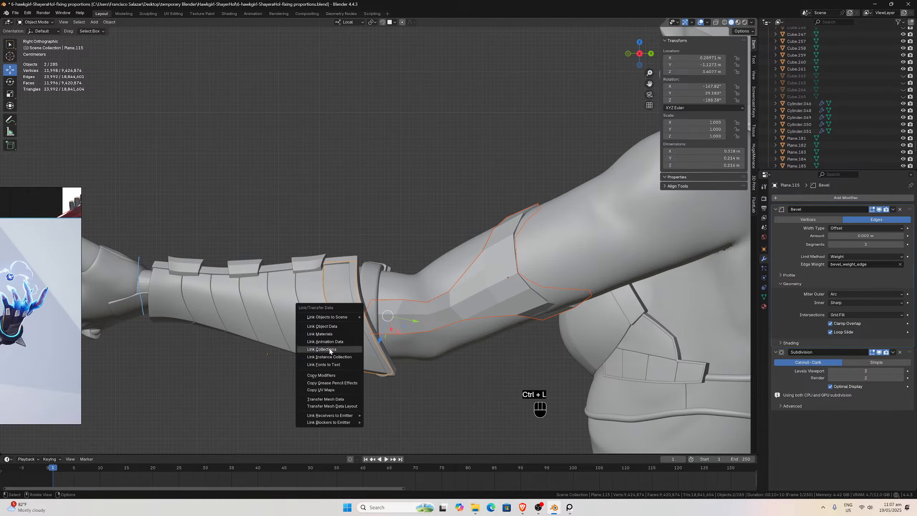
{"action": "left_click", "coordinate": [331, 376]}
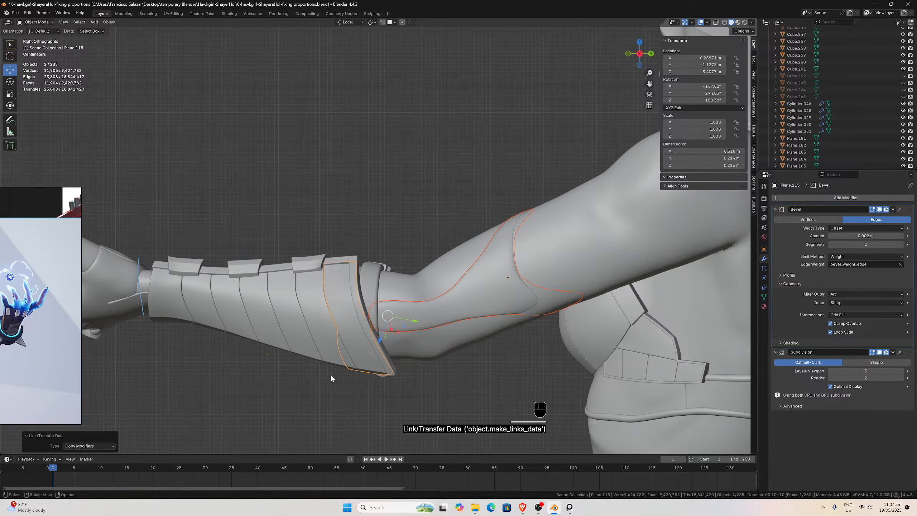
Open the arm piece alone in Edit Mode and isolate it in local view.
{"action": "left_click", "coordinate": [465, 305]}
{"action": "scroll", "coordinate": [466, 305], "scroll_direction": "up", "scroll_amount": 2}
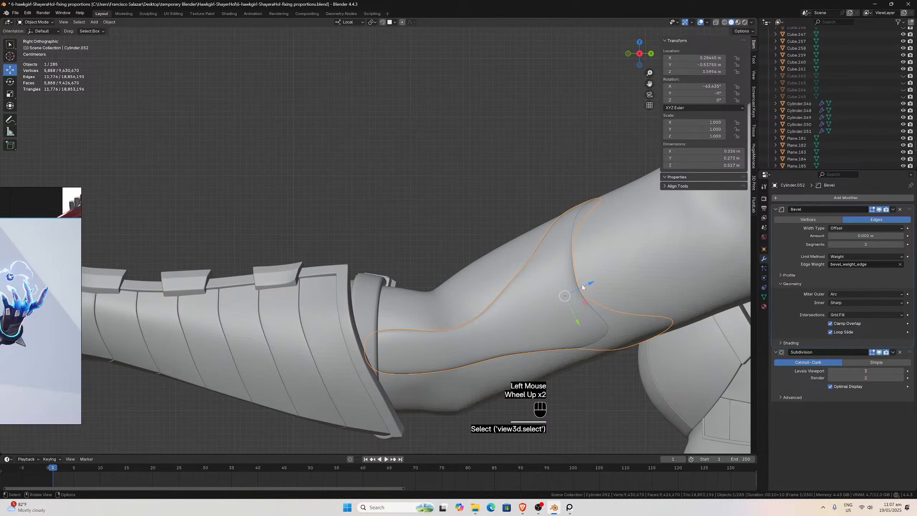
{"action": "scroll", "coordinate": [583, 287], "scroll_direction": "down", "scroll_amount": 2}
{"action": "middle_click_drag", "start_coordinate": [582, 288], "coordinate": [530, 258]}
{"action": "key", "text": "Tab"}
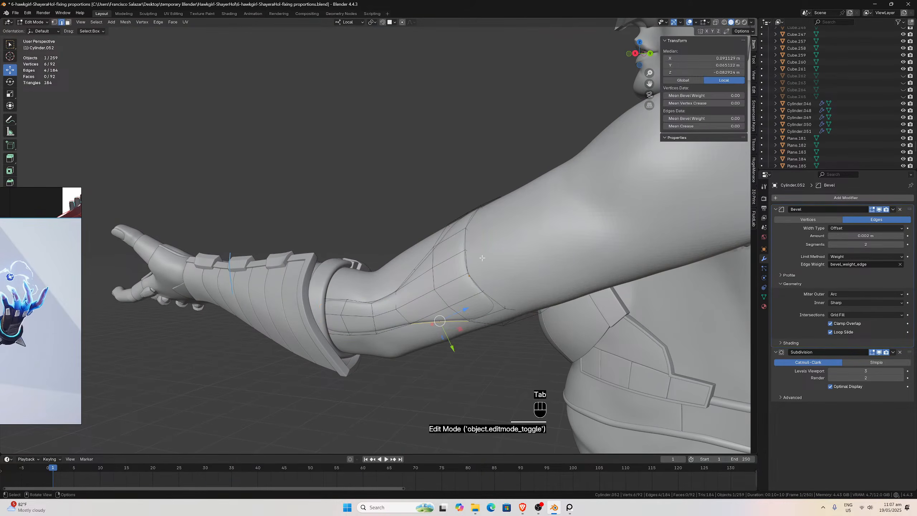
{"action": "key", "text": "KP_Divide"}
Select the inner and outer edge loops along both rims of the upper-arm band.
{"action": "left_click", "coordinate": [460, 246]}
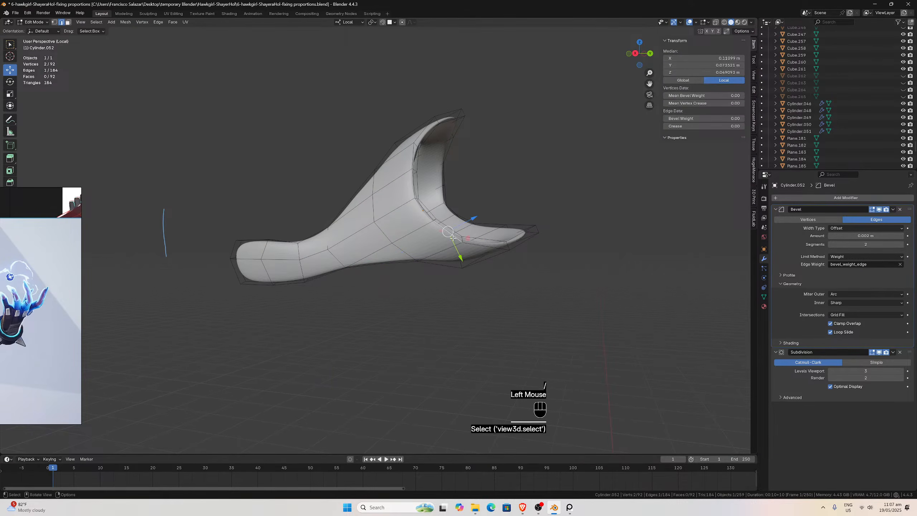
{"action": "left_click", "coordinate": [469, 240], "text": "alt"}
{"action": "left_click", "coordinate": [469, 237], "text": "alt+shift"}
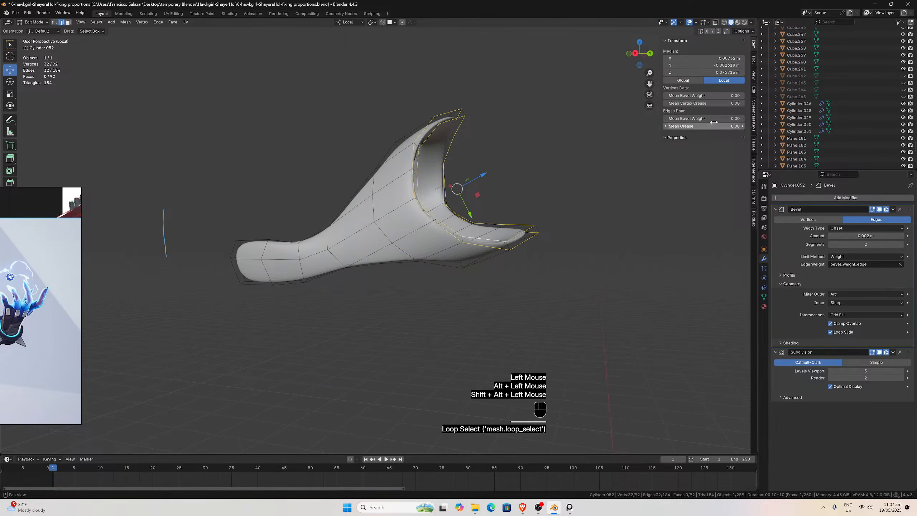
{"action": "middle_click_drag", "start_coordinate": [470, 237], "coordinate": [529, 190]}
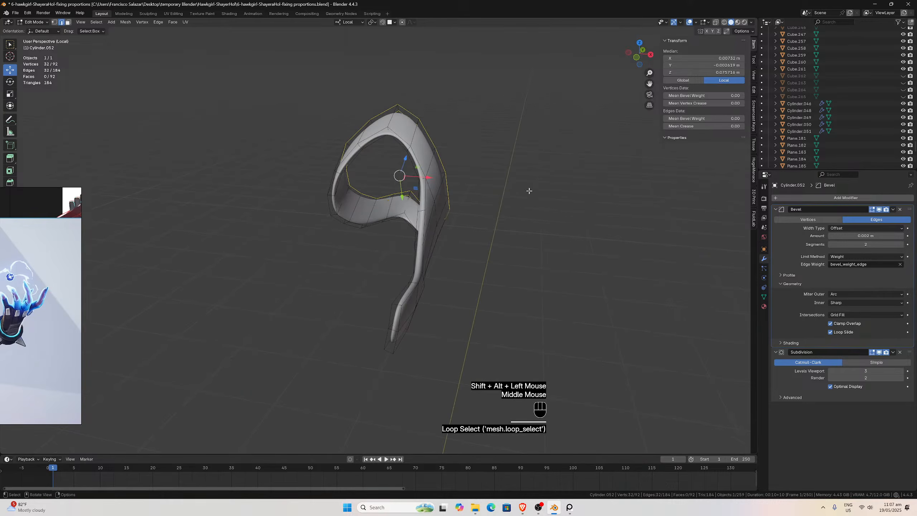
{"action": "left_click", "coordinate": [427, 190], "text": "alt+shift"}
{"action": "left_click", "coordinate": [419, 169], "text": "alt+shift"}
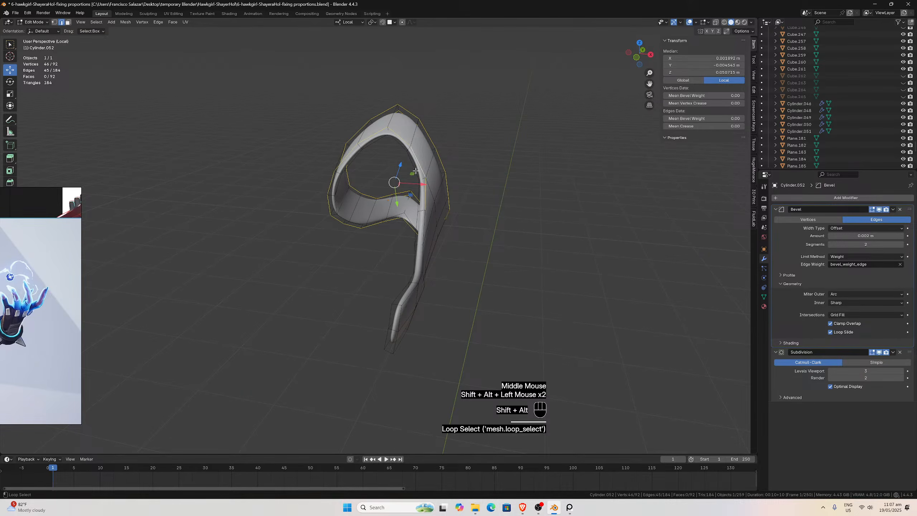
{"action": "left_click", "coordinate": [421, 199], "text": "alt+shift"}
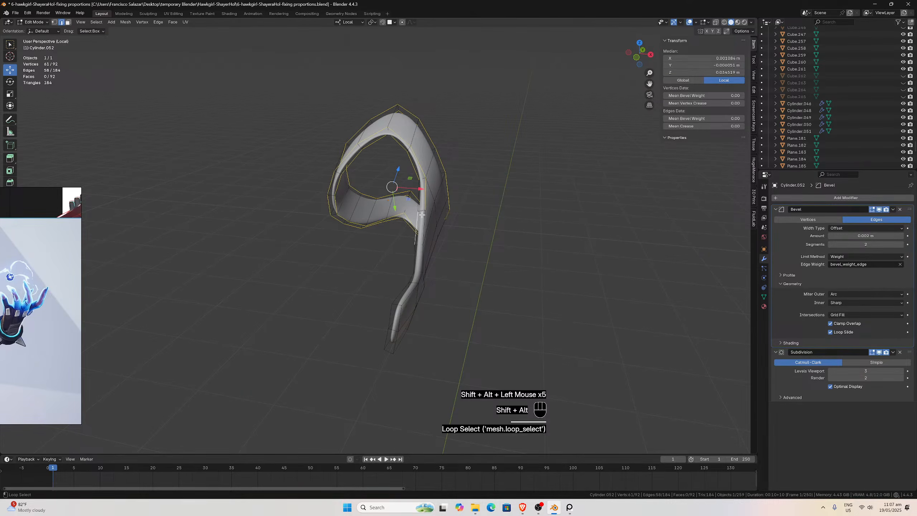
{"action": "left_click", "coordinate": [422, 217], "text": "alt+shift"}
{"action": "key", "text": "ctrl+z"}
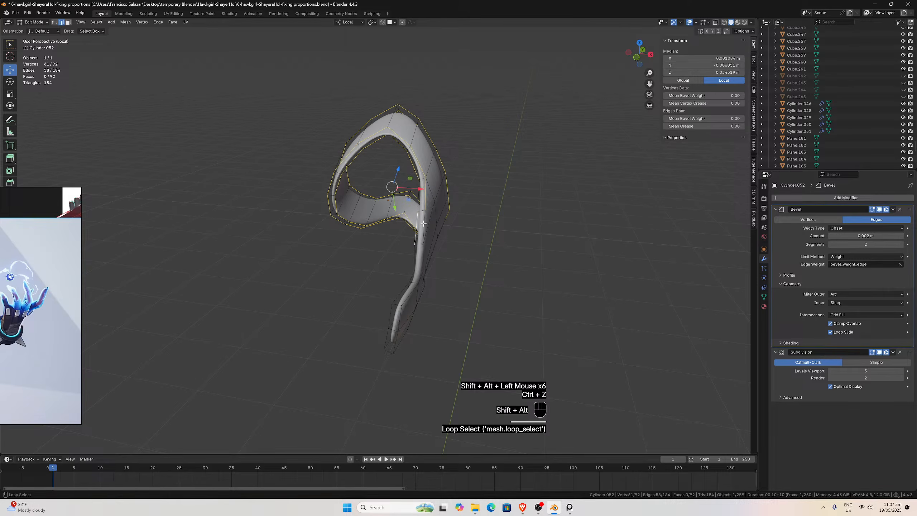
{"action": "left_click", "coordinate": [423, 224], "text": "alt+shift"}
{"action": "left_click", "coordinate": [422, 209], "text": "alt+shift"}
Add the inner and outer edges along the lower side of the forearm strip to the selection.
{"action": "middle_click_drag", "start_coordinate": [424, 209], "coordinate": [357, 144]}
{"action": "scroll", "coordinate": [375, 191], "scroll_direction": "up", "scroll_amount": 2}
{"action": "left_click", "coordinate": [385, 201], "text": "alt+shift"}
{"action": "left_click", "coordinate": [389, 208], "text": "alt+shift"}
{"action": "left_click", "coordinate": [426, 202], "text": "alt+shift"}
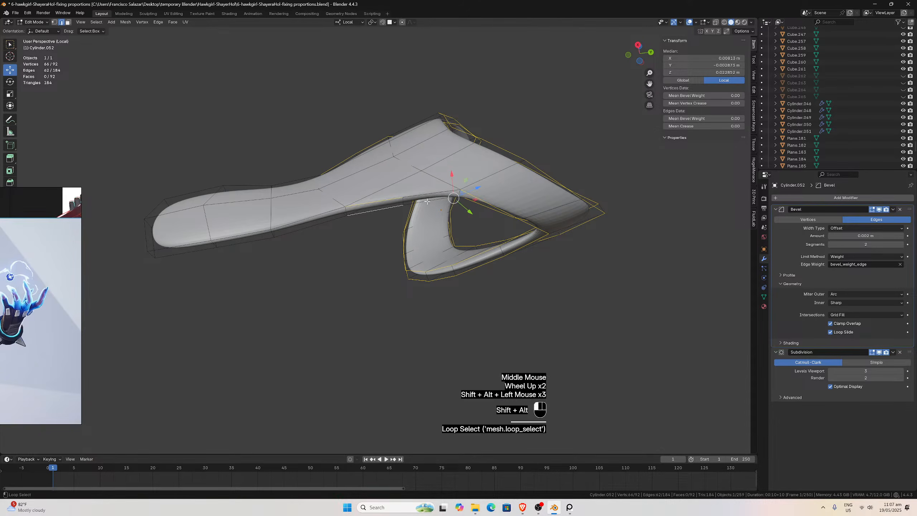
{"action": "left_click", "coordinate": [434, 193], "text": "alt+shift"}
{"action": "left_click", "coordinate": [335, 217], "text": "alt+shift"}
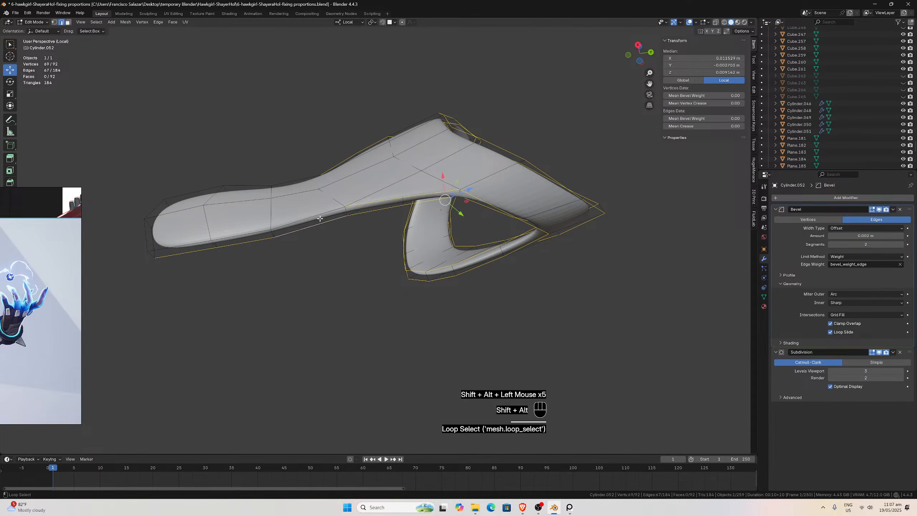
{"action": "left_click", "coordinate": [336, 214], "text": "alt+shift"}
Add the forearm strip's end, its upper side and the remaining inner band edges to the selection.
{"action": "middle_click_drag", "start_coordinate": [337, 213], "coordinate": [375, 325]}
{"action": "left_click", "coordinate": [348, 229], "text": "alt+shift"}
{"action": "left_click", "coordinate": [360, 223], "text": "alt+shift"}
{"action": "left_click", "coordinate": [355, 235], "text": "alt+shift"}
{"action": "left_click", "coordinate": [376, 328], "text": "alt+shift"}
{"action": "left_click", "coordinate": [376, 325], "text": "alt+shift"}
{"action": "left_click", "coordinate": [371, 315], "text": "alt+shift"}
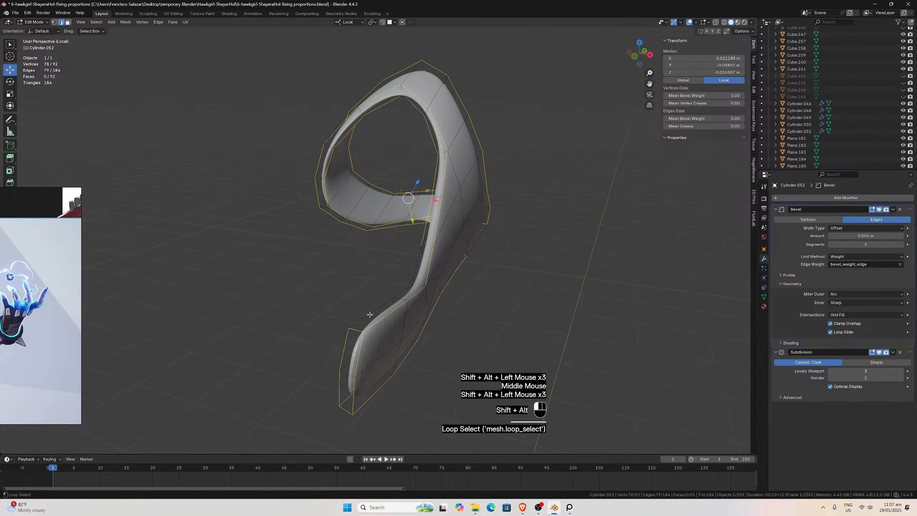
{"action": "middle_click_drag", "start_coordinate": [442, 267], "coordinate": [426, 81]}
{"action": "left_click", "coordinate": [406, 59], "text": "alt+shift"}
{"action": "scroll", "coordinate": [426, 81], "scroll_direction": "down", "scroll_amount": 2}
{"action": "left_click", "coordinate": [426, 81], "text": "alt+shift"}
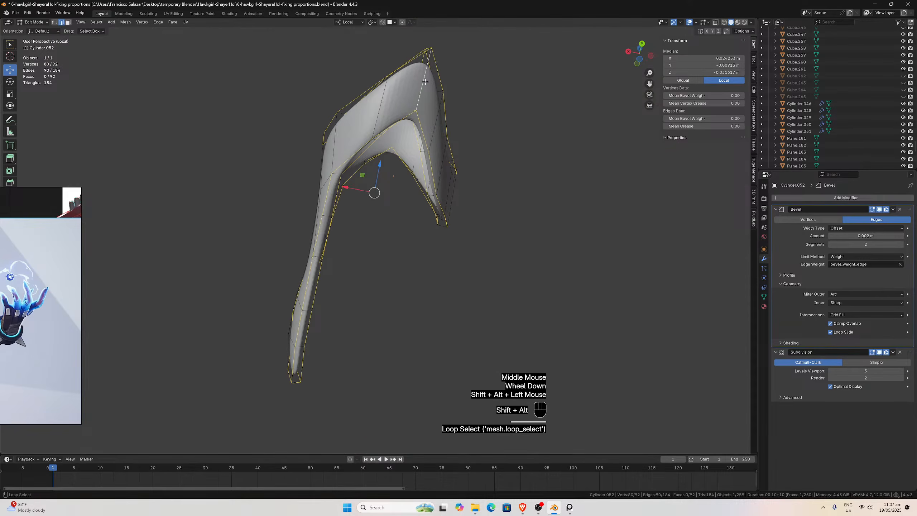
Set the mean bevel weight of the selected border edges to 1, leave local view and return to Object Mode.
{"action": "left_click", "coordinate": [704, 118]}
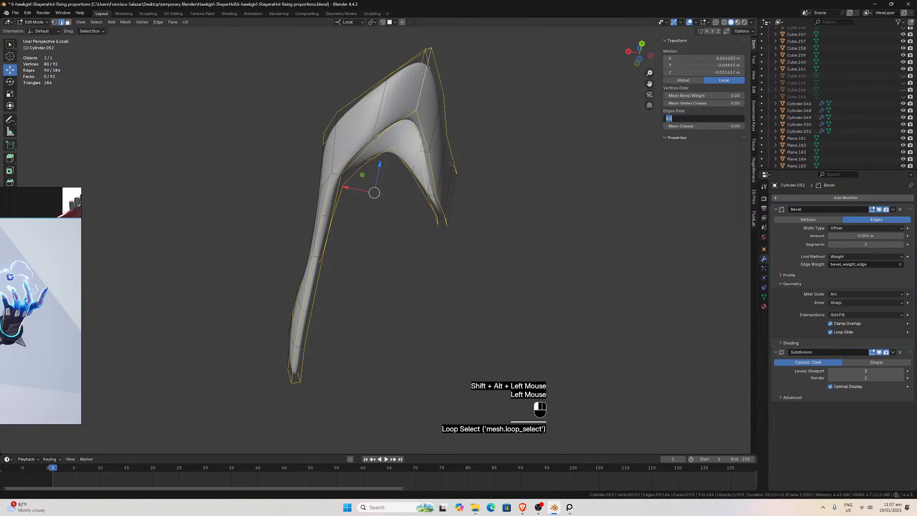
{"action": "type", "text": "1"}
{"action": "key", "text": "Return"}
{"action": "scroll", "coordinate": [530, 135], "scroll_direction": "up", "scroll_amount": 3}
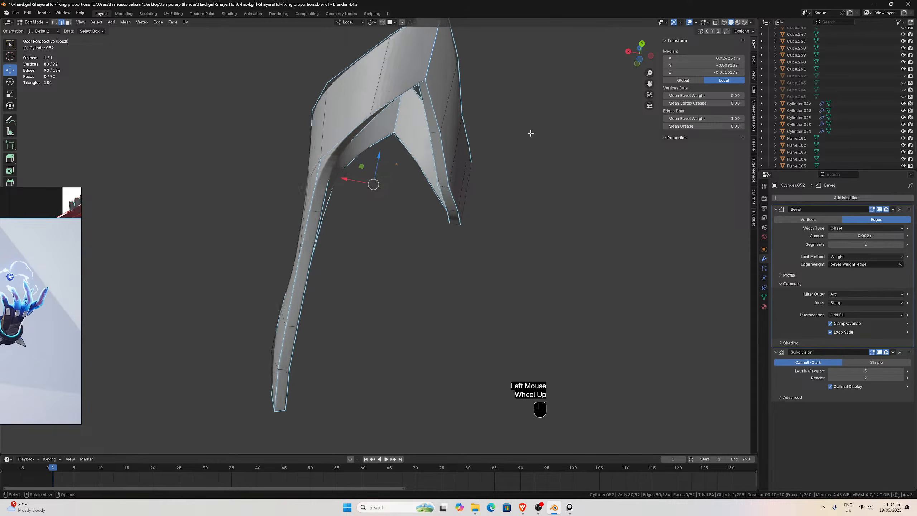
{"action": "middle_click_drag", "start_coordinate": [531, 135], "coordinate": [567, 163]}
{"action": "middle_click_drag", "start_coordinate": [381, 160], "coordinate": [437, 168]}
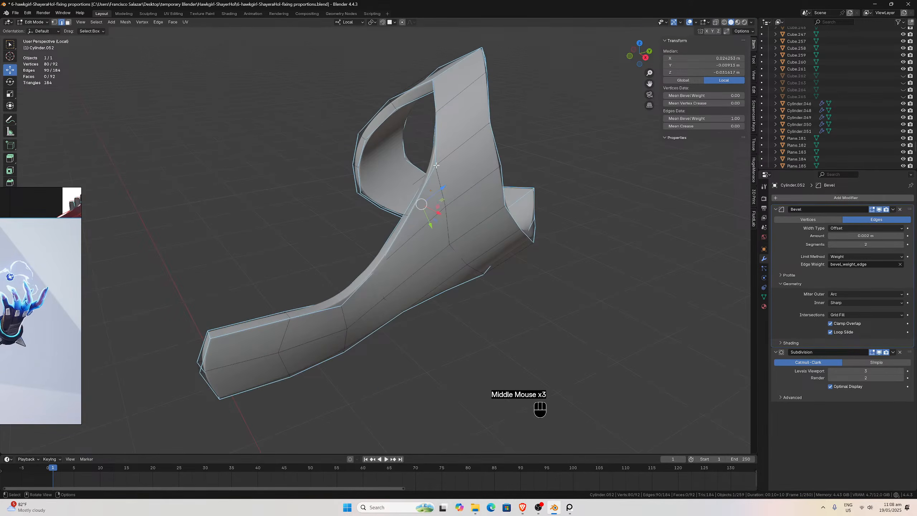
{"action": "key", "text": "slash"}
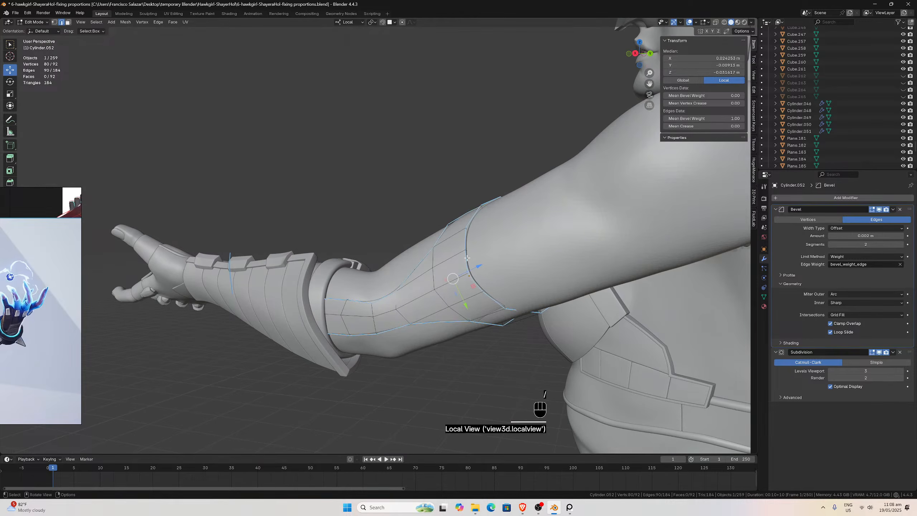
{"action": "key", "text": "Tab"}
Add one centred loop cut across the arm piece's band on the underside of the arm behind the elbow.
{"action": "scroll", "coordinate": [466, 258], "scroll_direction": "down", "scroll_amount": 3}
{"action": "left_click", "coordinate": [419, 198]}
{"action": "mouse_move", "coordinate": [419, 198]}
{"action": "middle_mouse_down"}
{"action": "mouse_move", "coordinate": [399, 169]}
{"action": "mouse_move", "coordinate": [408, 186]}
{"action": "middle_mouse_up"}
{"action": "scroll", "coordinate": [399, 174], "scroll_direction": "up", "scroll_amount": 4}
{"action": "left_click", "coordinate": [395, 174]}
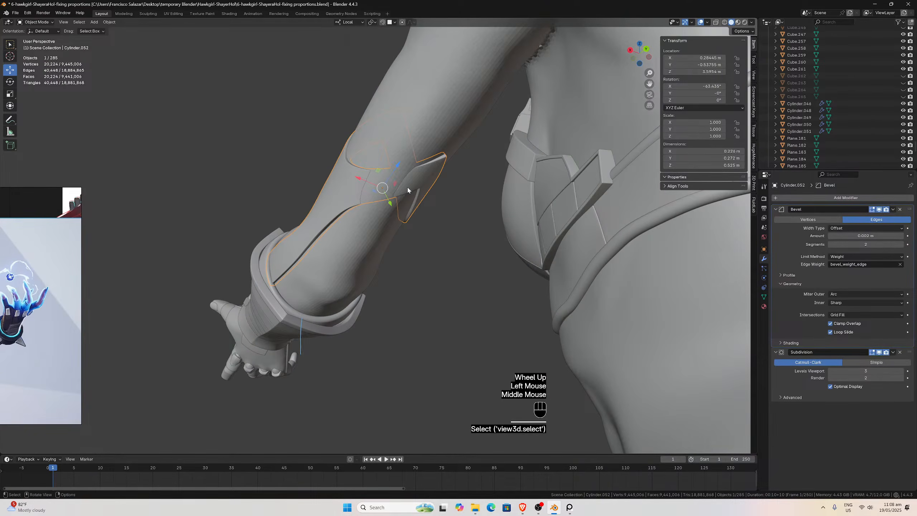
{"action": "scroll", "coordinate": [407, 187], "scroll_direction": "up", "scroll_amount": 2}
{"action": "middle_click_drag", "start_coordinate": [411, 179], "coordinate": [399, 243]}
{"action": "key", "text": "Tab"}
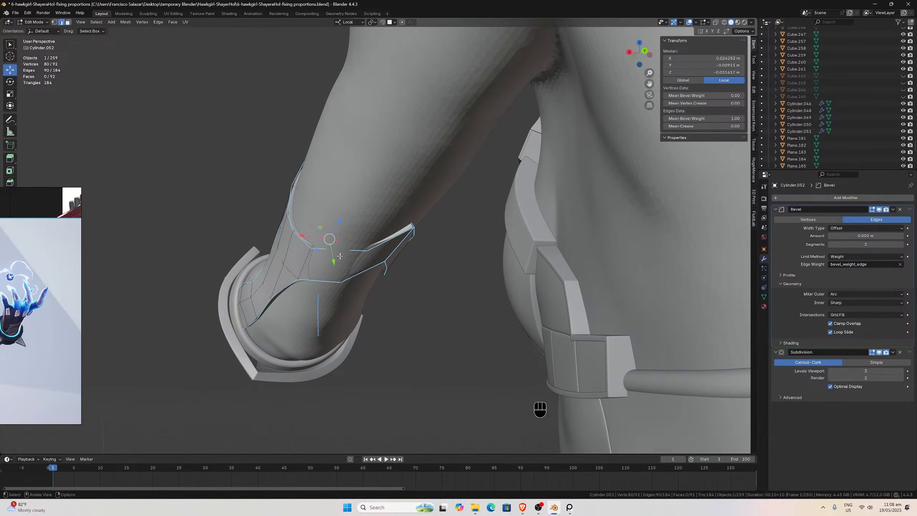
{"action": "middle_click_drag", "start_coordinate": [358, 255], "coordinate": [338, 323]}
{"action": "scroll", "coordinate": [340, 238], "scroll_direction": "up", "scroll_amount": 2}
{"action": "key", "text": "ctrl+r"}
{"action": "left_click", "coordinate": [334, 329]}
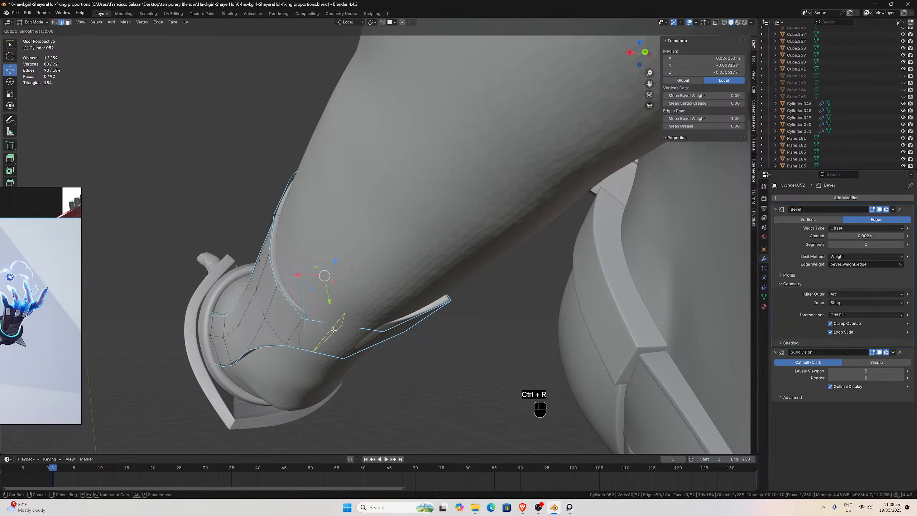
{"action": "left_click", "coordinate": [333, 330]}
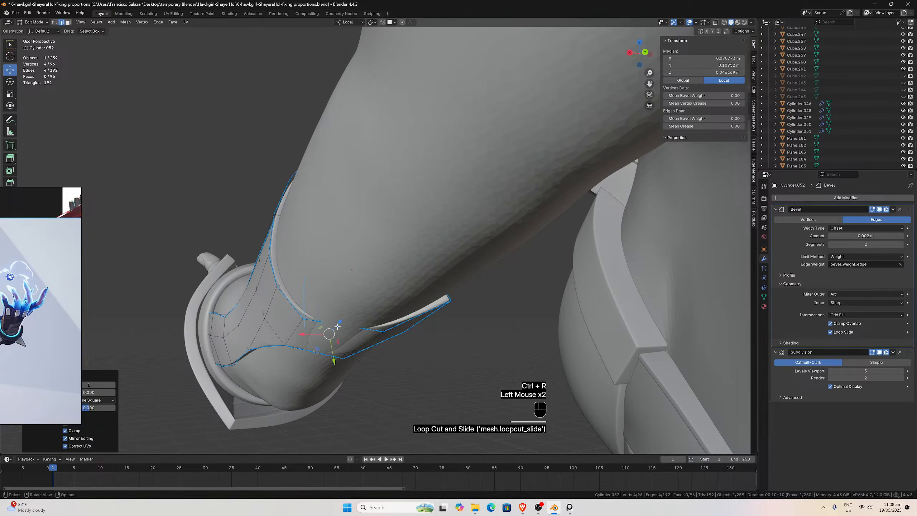
Turn on snapping and try to move the new loop cut on the underside of the arm piece's band.
{"action": "middle_click_drag", "start_coordinate": [333, 330], "coordinate": [337, 325]}
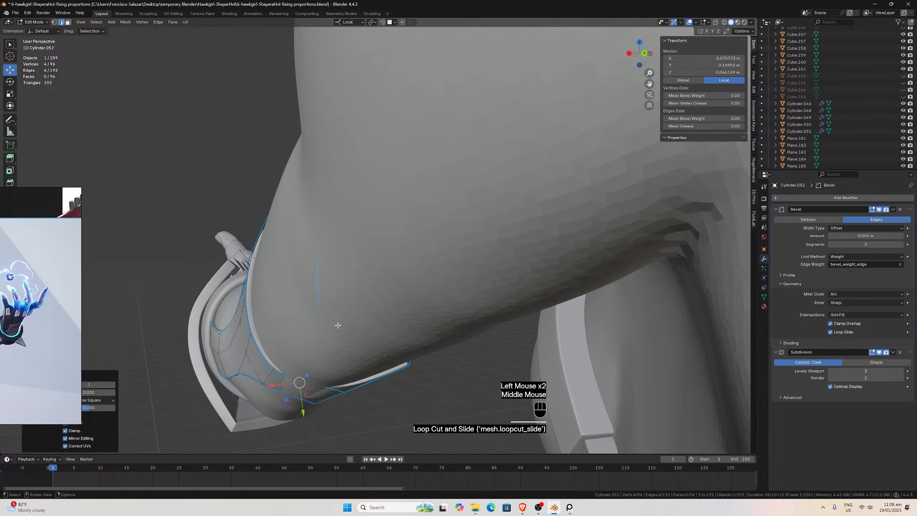
{"action": "left_click", "coordinate": [382, 22]}
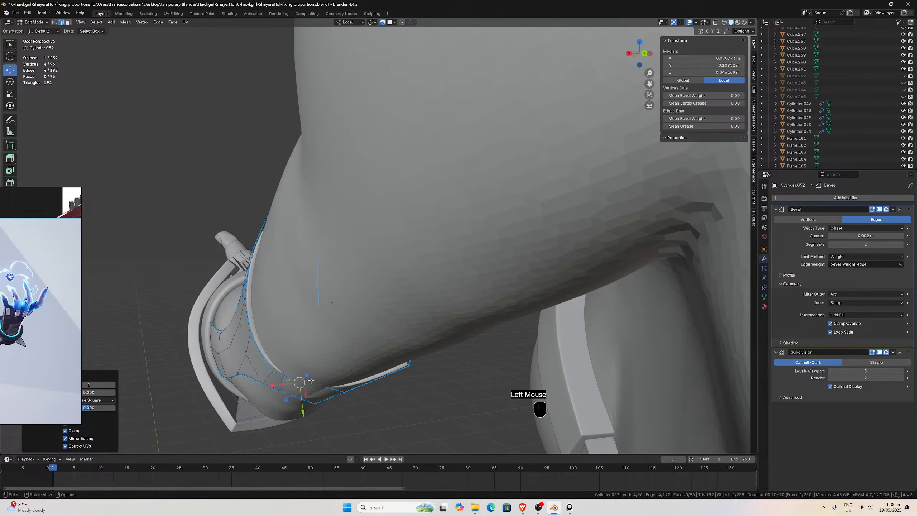
{"action": "key", "text": "KP_3"}
{"action": "key", "text": "ctrl+KP_3"}
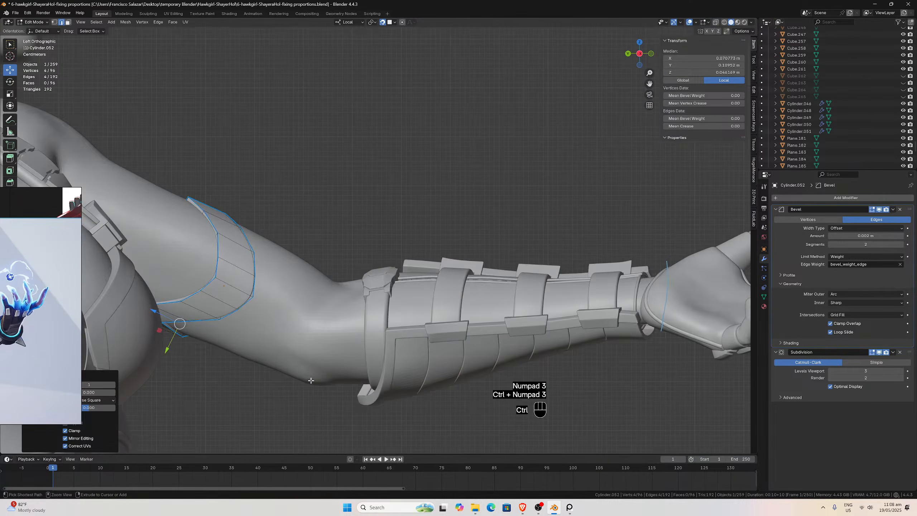
{"action": "key", "text": "ctrl+KP_7"}
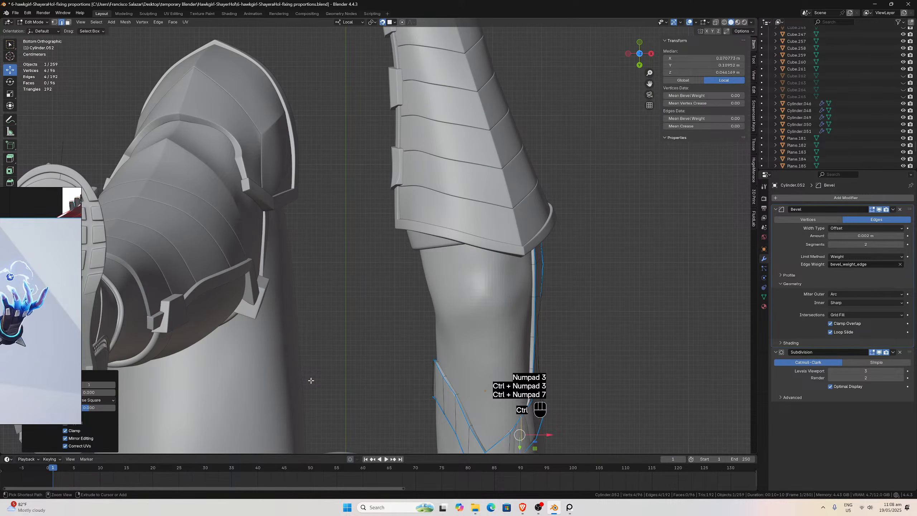
{"action": "key", "text": "ctrl+KP_7"}
{"action": "key", "text": "ctrl+KP_3"}
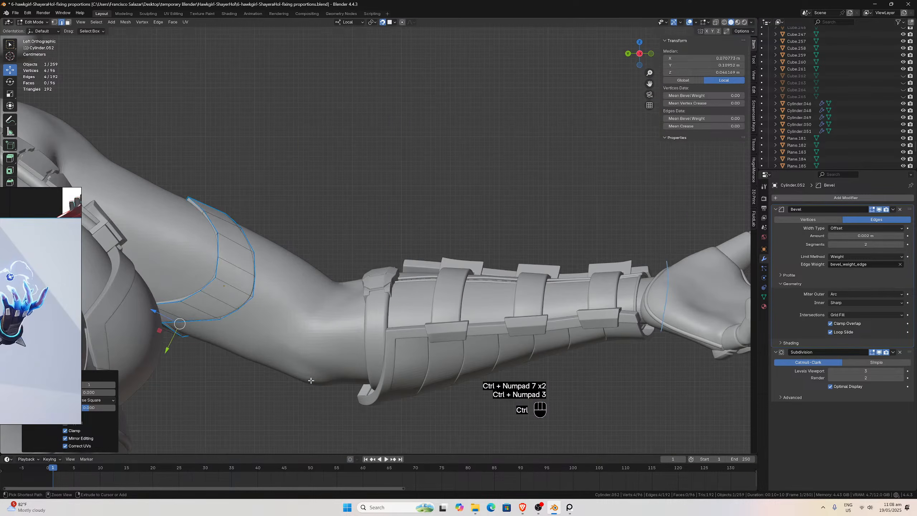
{"action": "key", "text": "ctrl+KP_3"}
{"action": "key", "text": "KP_3"}
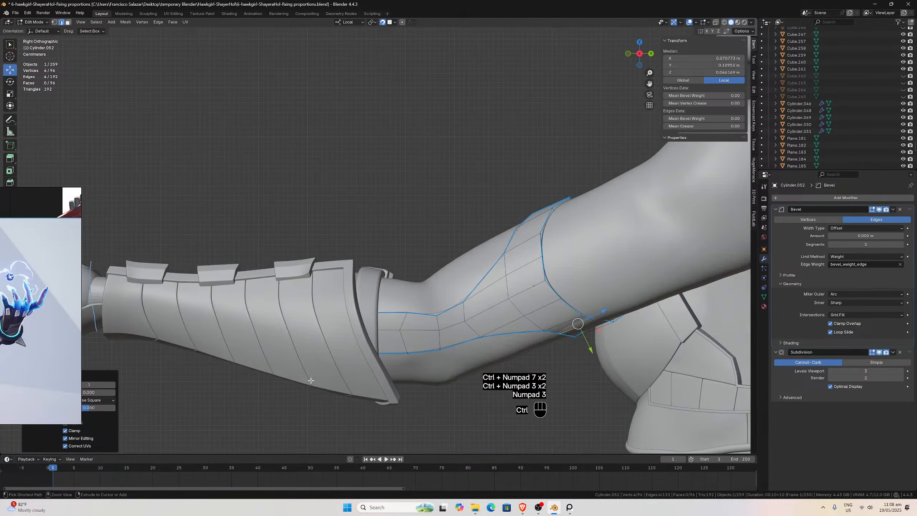
{"action": "middle_click_drag", "start_coordinate": [374, 283], "coordinate": [337, 228]}
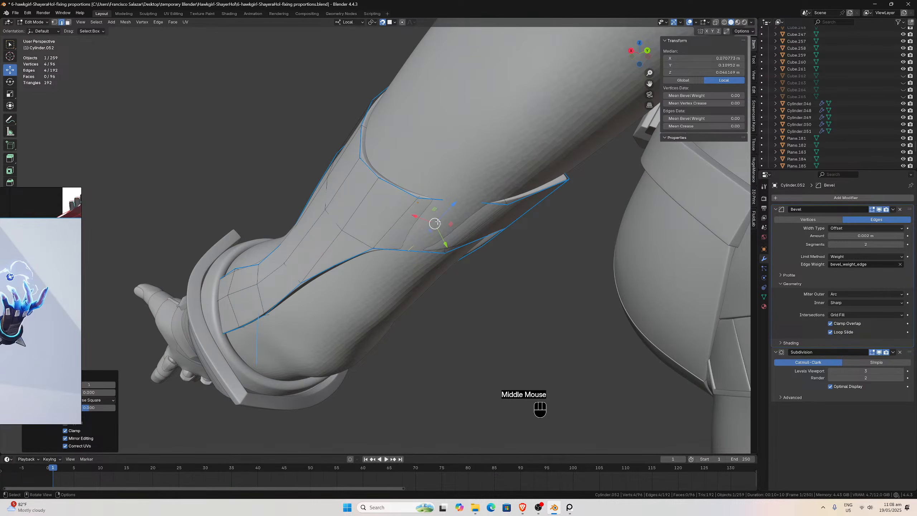
{"action": "key", "text": "g"}
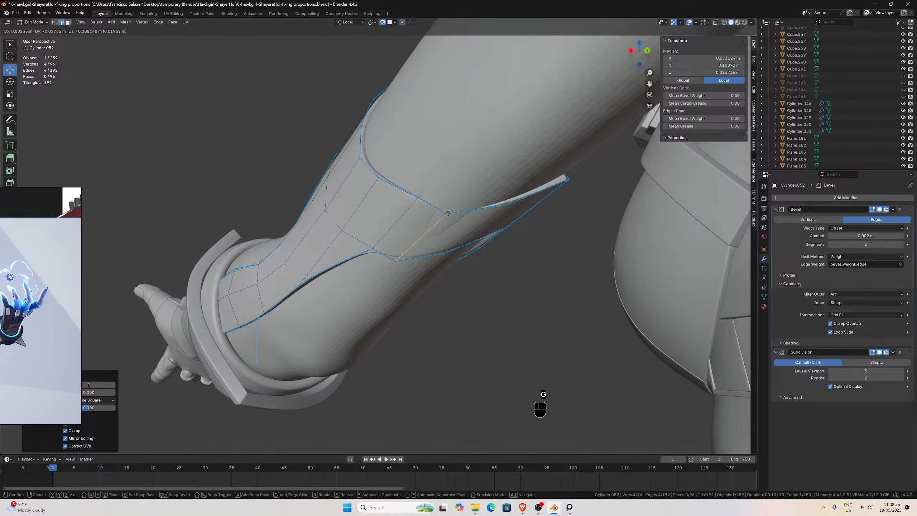
{"action": "left_click", "coordinate": [455, 207]}
{"action": "key", "text": "ctrl+z"}
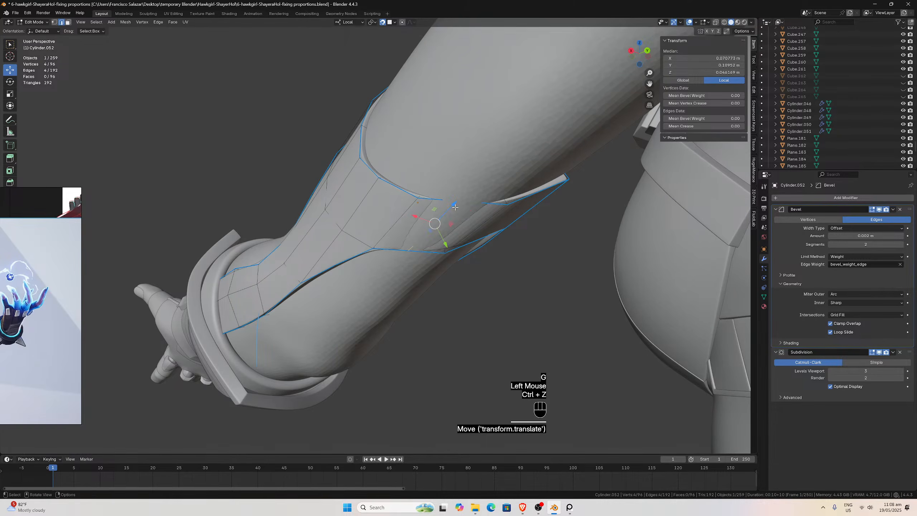
Undo the recent mesh edits, return to Object Mode and delete the smoothed arm piece.
{"action": "key", "text": "KP_3"}
{"action": "key", "text": "ctrl+z"}
{"action": "key", "text": "ctrl+z"}
{"action": "key", "text": "ctrl+z"}
{"action": "key", "text": "ctrl+z"}
{"action": "key", "text": "ctrl+z"}
{"action": "key", "text": "ctrl+z"}
{"action": "key", "text": "ctrl+z"}
{"action": "key", "text": "ctrl+z"}
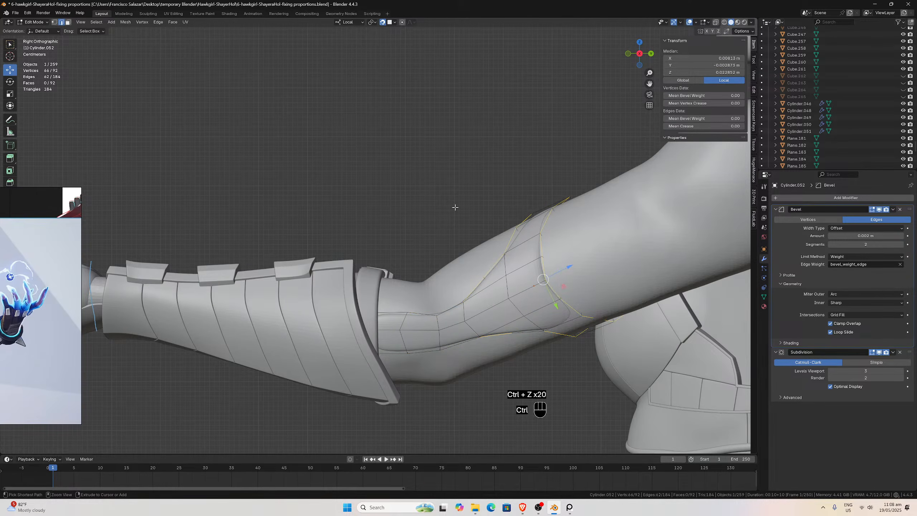
{"action": "key", "text": "ctrl+z"}
{"action": "key", "text": "Tab"}
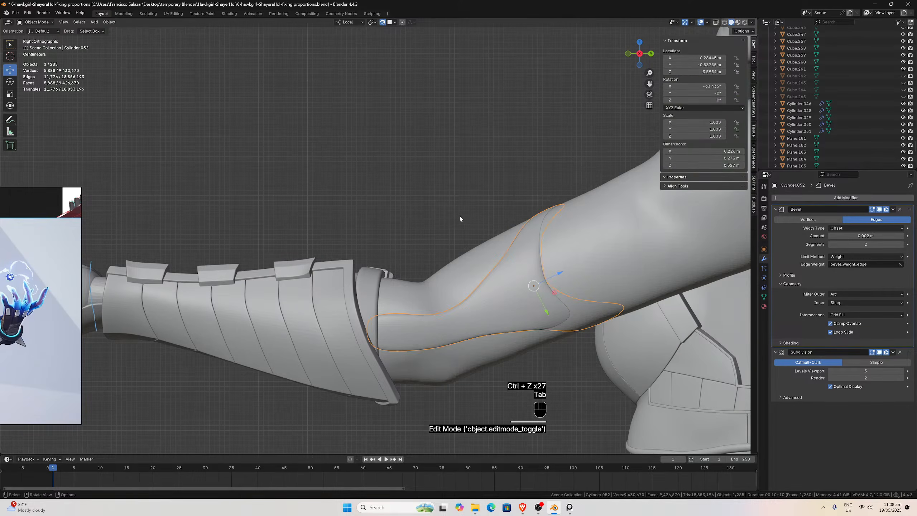
{"action": "key", "text": "x"}
{"action": "left_click", "coordinate": [462, 214]}
Show the forearm armor backup collection and select its unsmoothed, shrinkwrapped elbow piece on the arm.
{"action": "scroll", "coordinate": [874, 79], "scroll_direction": "up", "scroll_amount": 5}
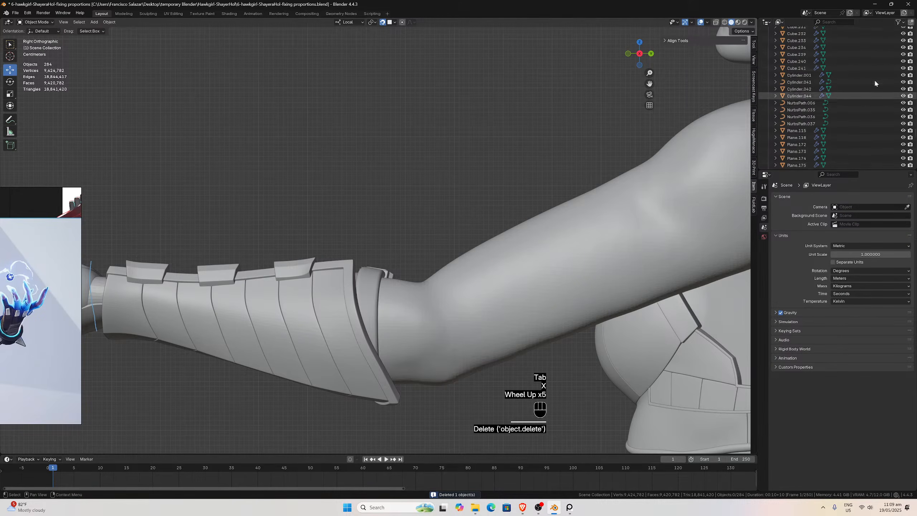
{"action": "scroll", "coordinate": [874, 79], "scroll_direction": "up", "scroll_amount": 5}
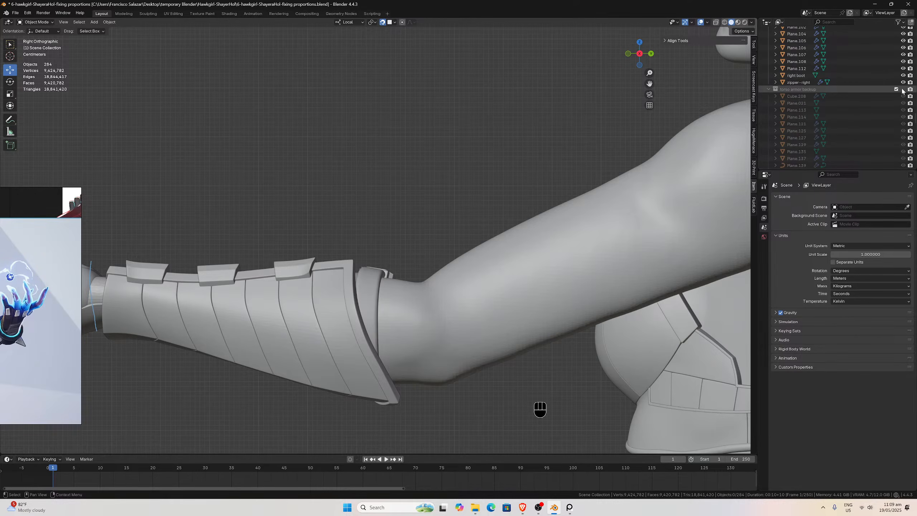
{"action": "scroll", "coordinate": [882, 89], "scroll_direction": "up", "scroll_amount": 9}
{"action": "scroll", "coordinate": [882, 90], "scroll_direction": "up", "scroll_amount": 2}
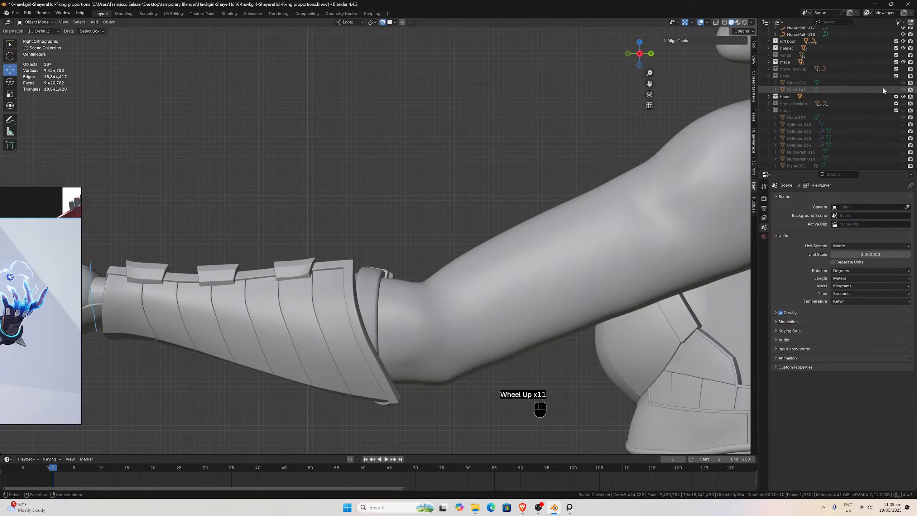
{"action": "scroll", "coordinate": [882, 90], "scroll_direction": "up", "scroll_amount": 9}
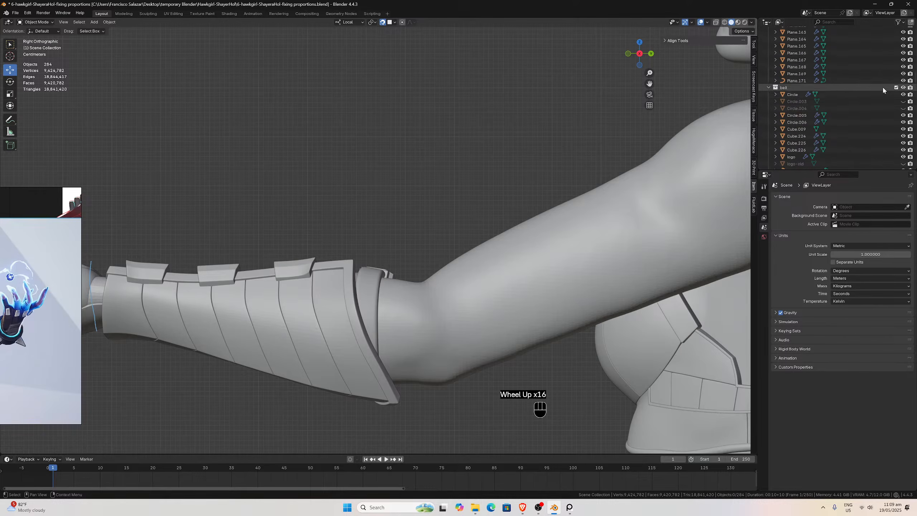
{"action": "scroll", "coordinate": [882, 90], "scroll_direction": "down", "scroll_amount": 2}
{"action": "scroll", "coordinate": [883, 90], "scroll_direction": "up", "scroll_amount": 2}
{"action": "scroll", "coordinate": [882, 89], "scroll_direction": "down", "scroll_amount": 2}
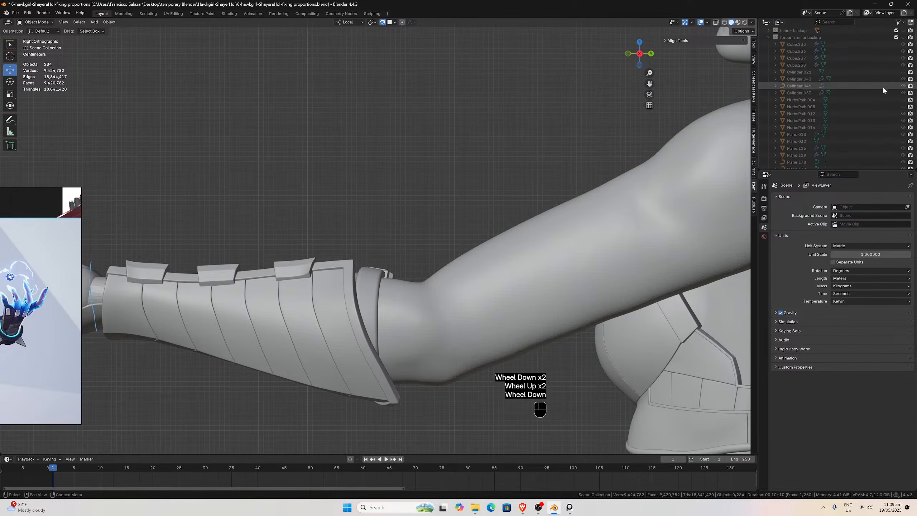
{"action": "scroll", "coordinate": [883, 89], "scroll_direction": "up", "scroll_amount": 4}
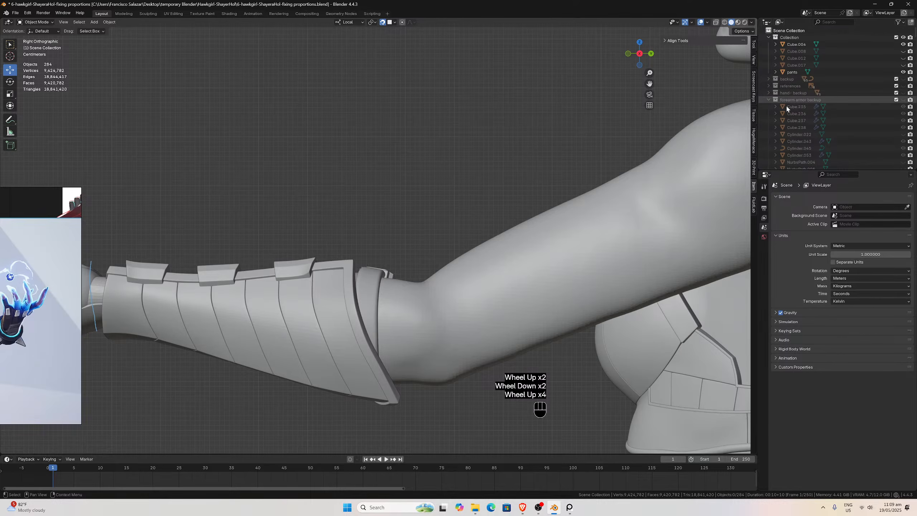
{"action": "left_click", "coordinate": [903, 99]}
{"action": "left_click", "coordinate": [510, 274]}
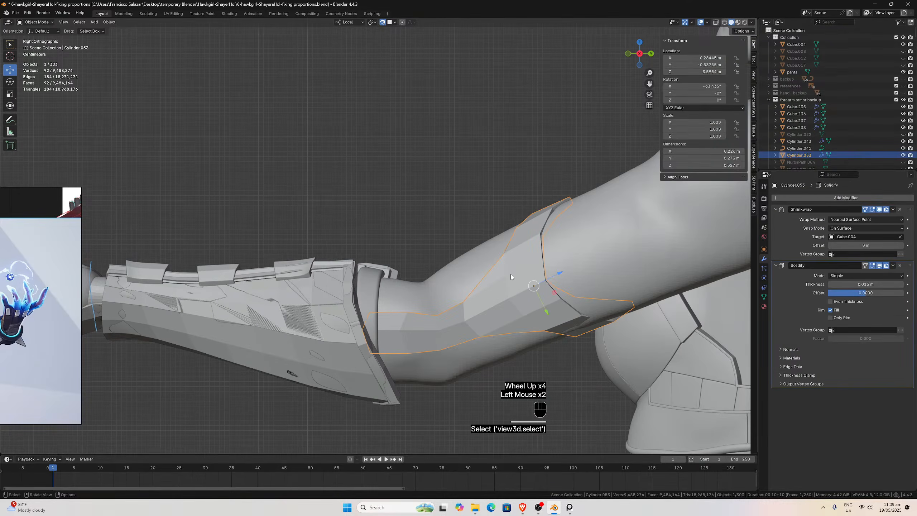
Duplicate the backup elbow piece in place and move the copy to the arm armor-left collection.
{"action": "key", "text": "shift+d"}
{"action": "key", "text": "Escape"}
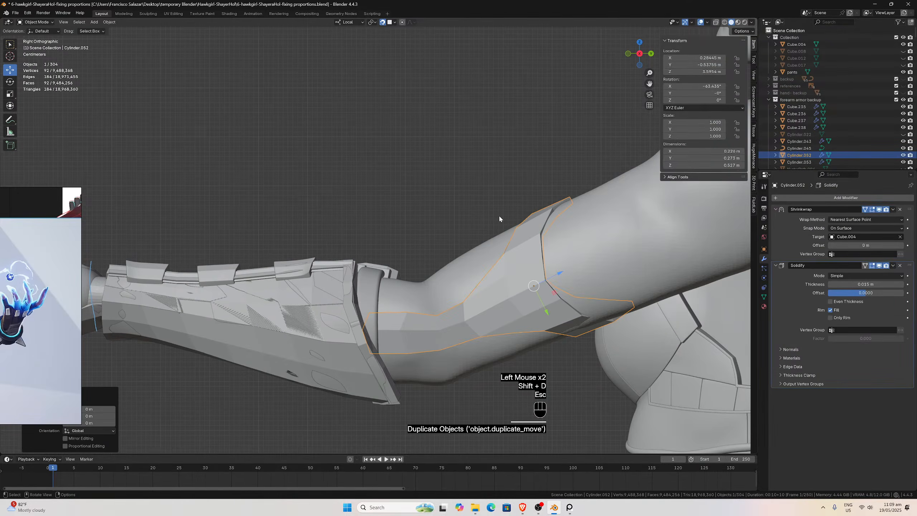
{"action": "key", "text": "m"}
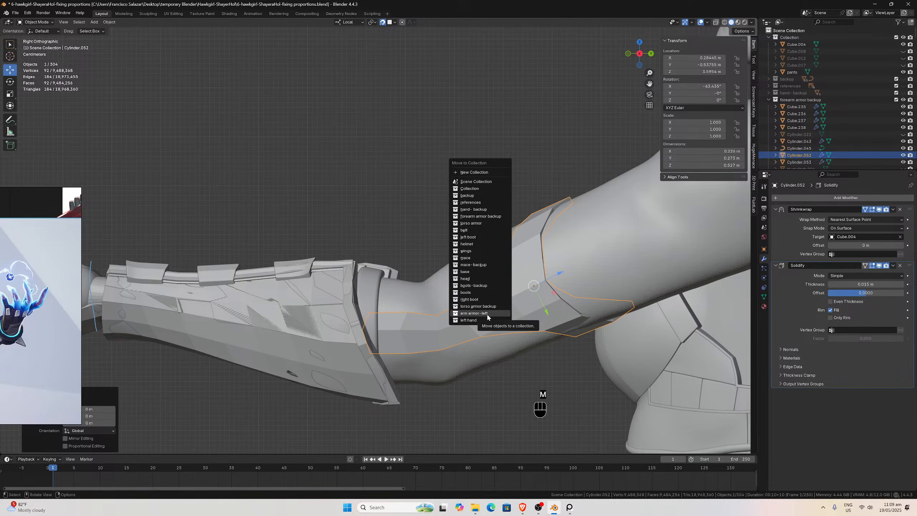
{"action": "left_click", "coordinate": [474, 313]}
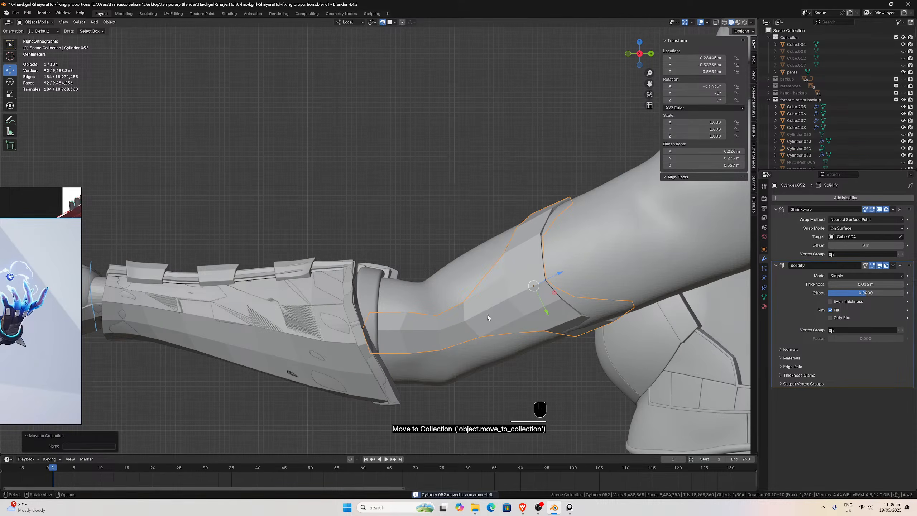
Hide the forearm armor backup collection and save the file.
{"action": "left_click", "coordinate": [904, 100]}
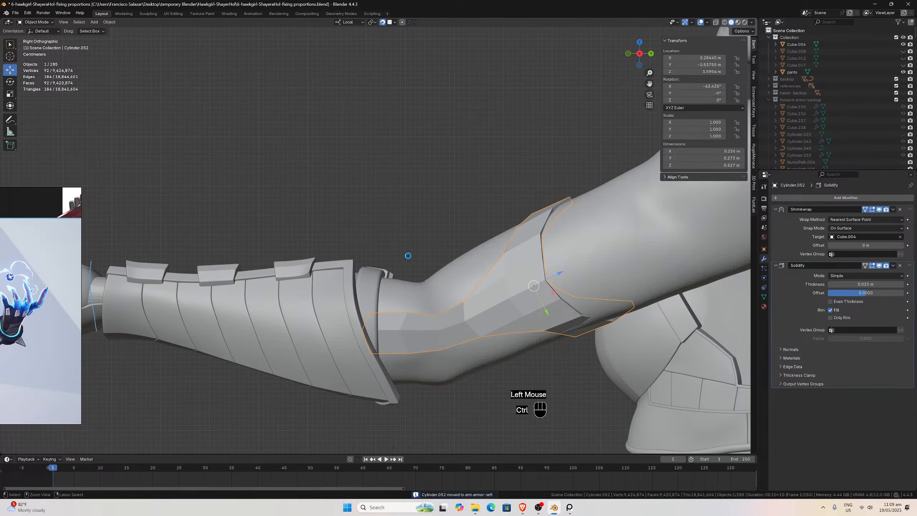
{"action": "key", "text": "ctrl+s"}
Enter Edit Mode on the copied elbow piece to work on the underside of its band.
{"action": "scroll", "coordinate": [467, 244], "scroll_direction": "down", "scroll_amount": 2}
{"action": "middle_click_drag", "start_coordinate": [466, 245], "coordinate": [517, 261]}
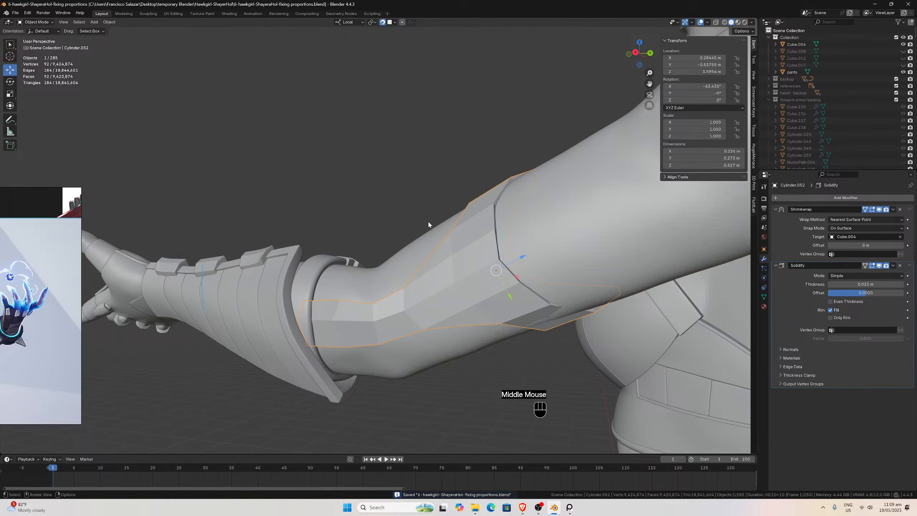
{"action": "key", "text": "Tab"}
{"action": "middle_click_drag", "start_coordinate": [475, 352], "coordinate": [488, 240]}
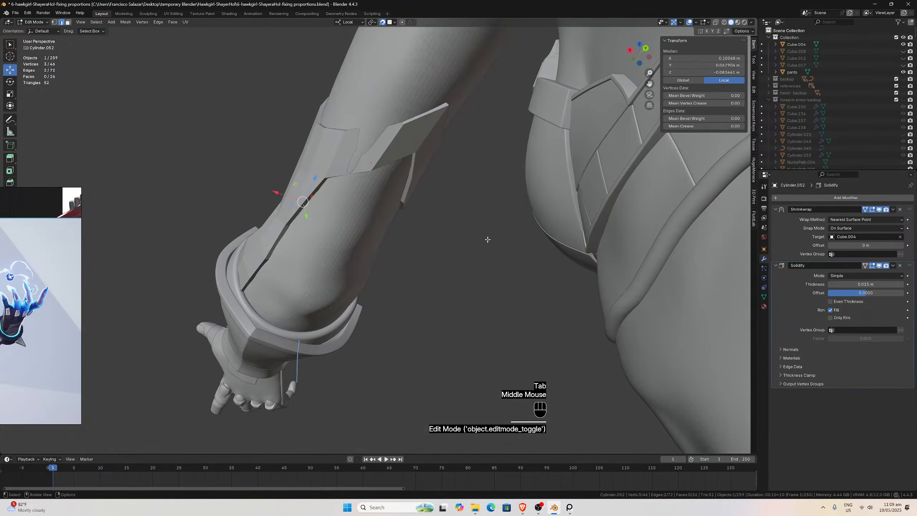
Try to add a loop cut across the copied piece's band behind the elbow, then undo it.
{"action": "key", "text": "ctrl+r"}
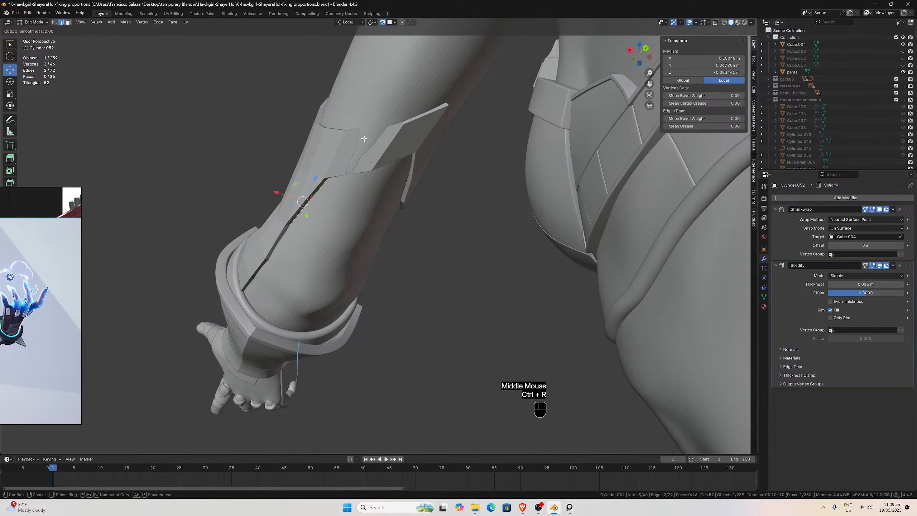
{"action": "left_click", "coordinate": [370, 135]}
{"action": "left_click", "coordinate": [369, 144]}
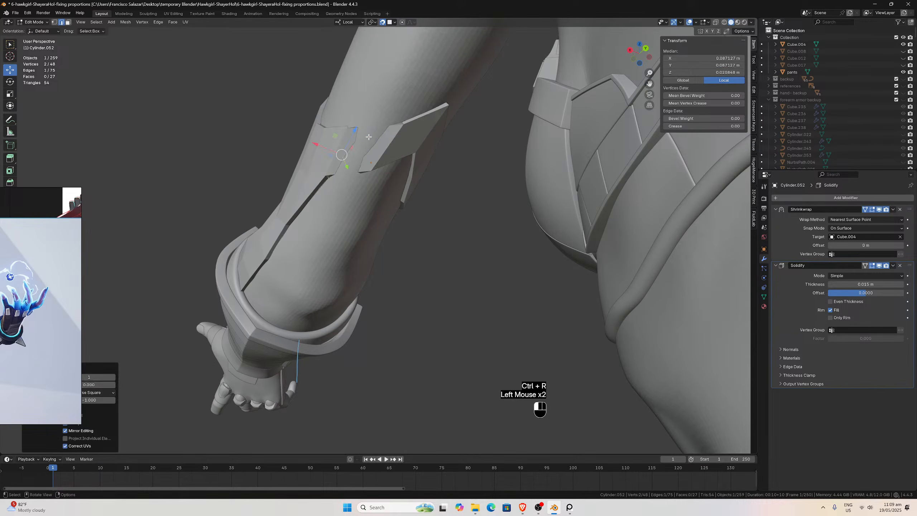
{"action": "key", "text": "Escape"}
{"action": "key", "text": "ctrl+z"}
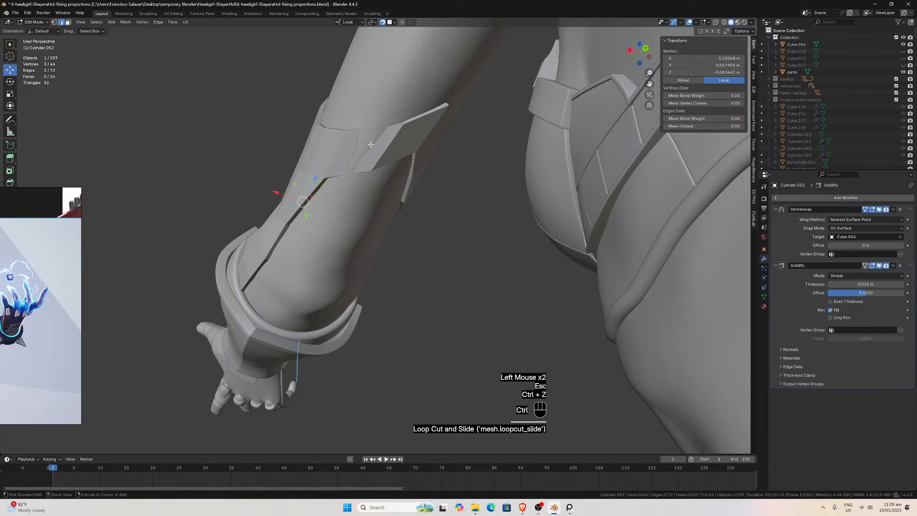
Turn off snapping and enable the Solidify modifier's on-cage display for editing the arm piece.
{"action": "left_click", "coordinate": [383, 23]}
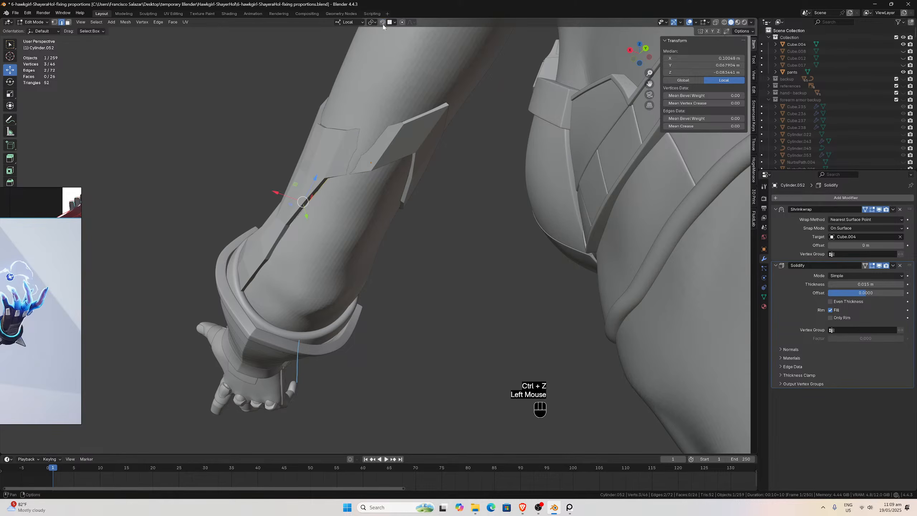
{"action": "left_click", "coordinate": [357, 166]}
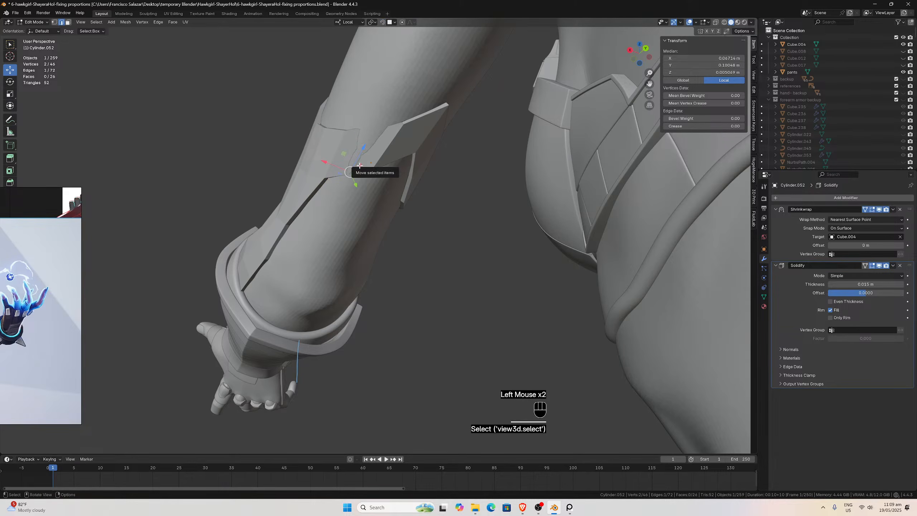
{"action": "key", "text": "slash"}
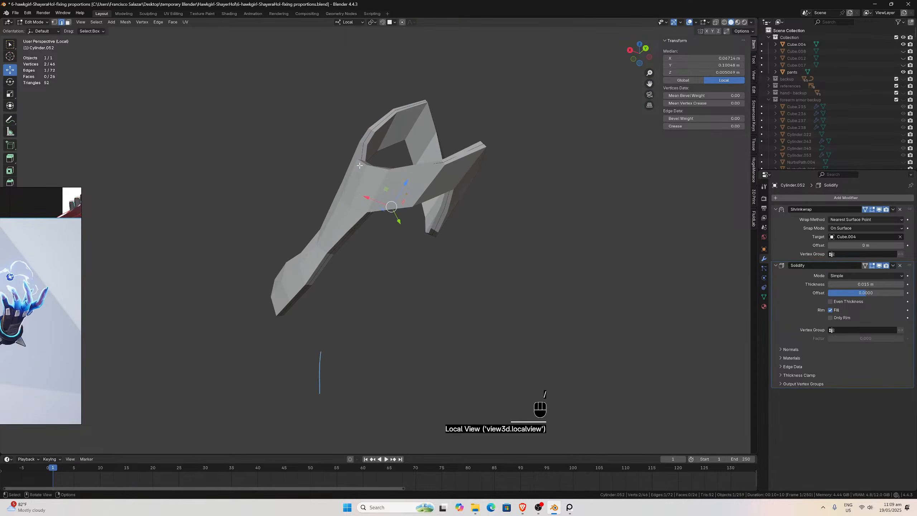
{"action": "left_click", "coordinate": [865, 265]}
{"action": "scroll", "coordinate": [493, 197], "scroll_direction": "up", "scroll_amount": 1}
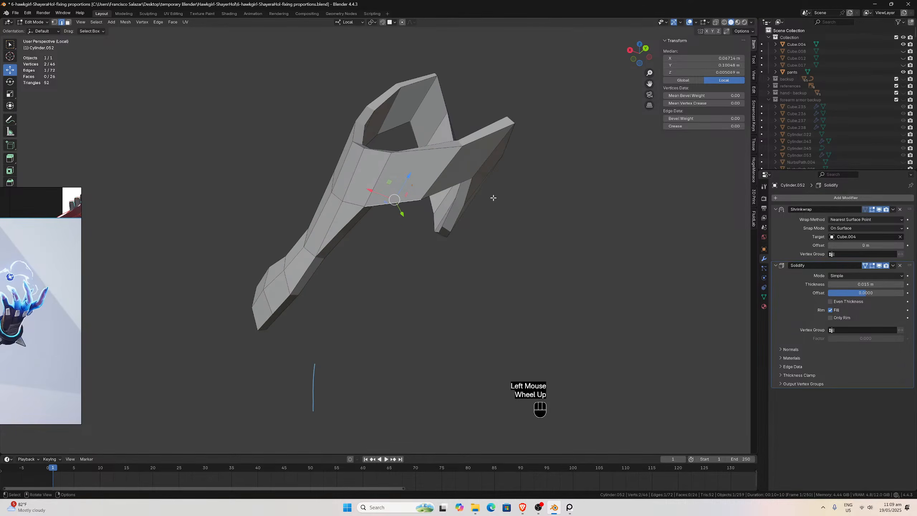
{"action": "key", "text": "slash"}
{"action": "scroll", "coordinate": [385, 150], "scroll_direction": "up", "scroll_amount": 1}
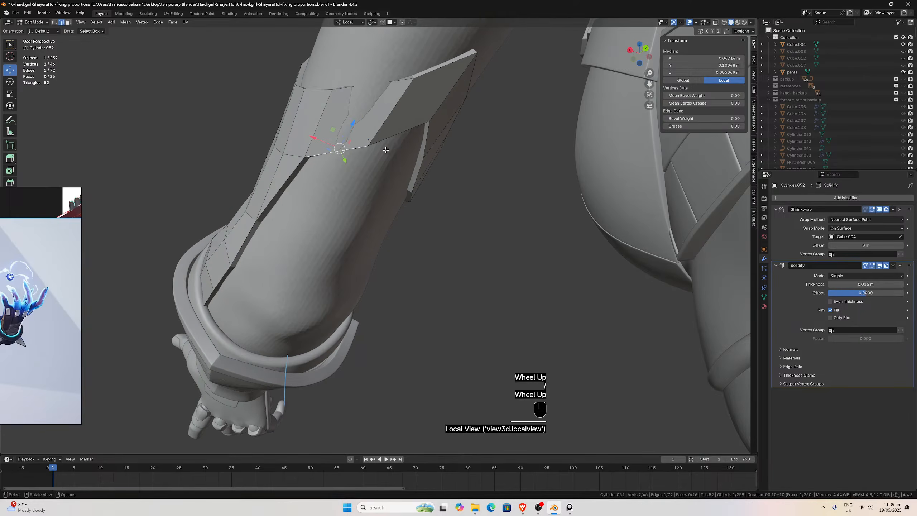
Add one centred loop cut across the copied arm piece's band on the underside of the arm.
{"action": "key", "text": "ctrl+r"}
{"action": "left_click", "coordinate": [351, 125]}
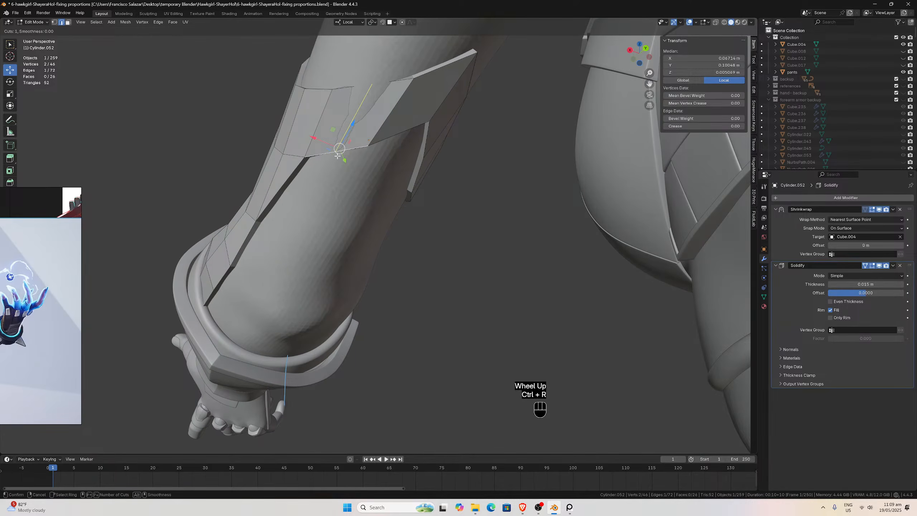
{"action": "left_click", "coordinate": [351, 125]}
{"action": "middle_click_drag", "start_coordinate": [351, 125], "coordinate": [425, 153]}
{"action": "scroll", "coordinate": [379, 134], "scroll_direction": "down", "scroll_amount": 1}
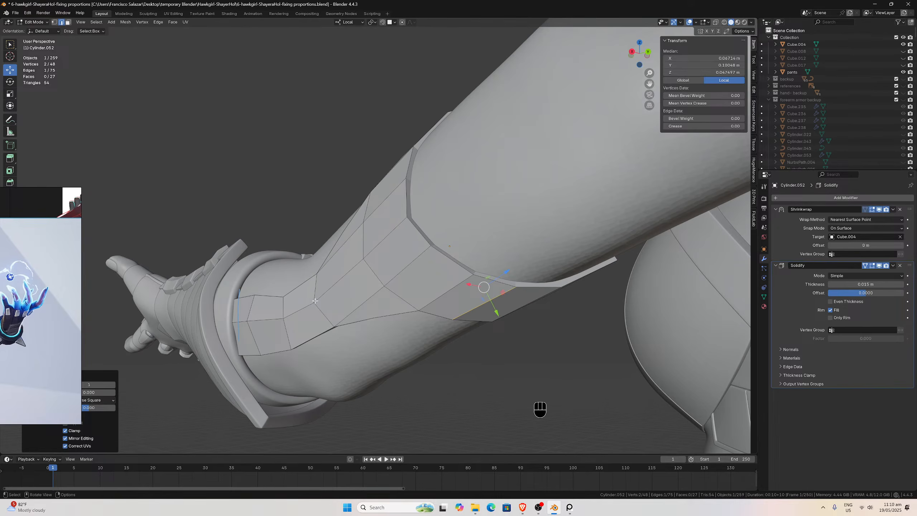
{"action": "mouse_move", "coordinate": [363, 289]}
{"action": "middle_mouse_down"}
{"action": "mouse_move", "coordinate": [386, 291]}
{"action": "mouse_move", "coordinate": [356, 293]}
{"action": "mouse_move", "coordinate": [372, 296]}
{"action": "middle_mouse_up"}
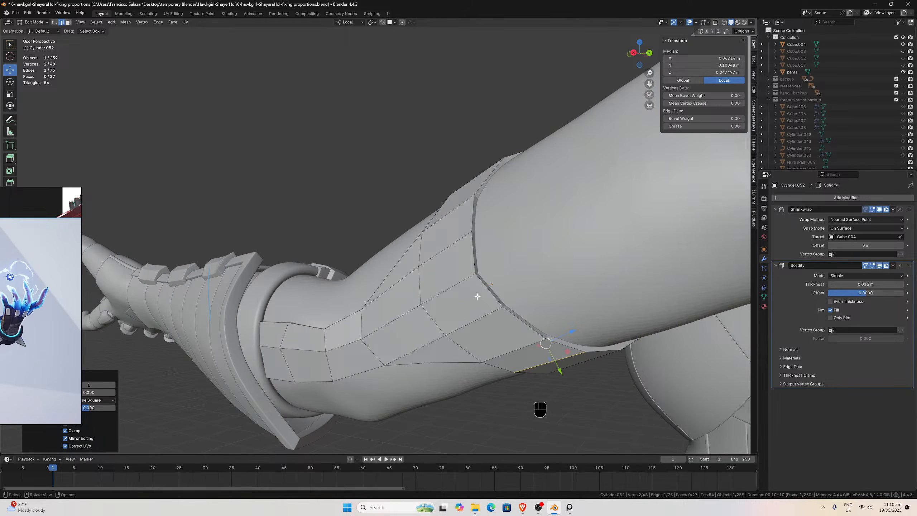
Add two centred lengthwise loop cuts along the outer side of the arm piece, from the upper band down to the forearm.
{"action": "key", "text": "ctrl+r"}
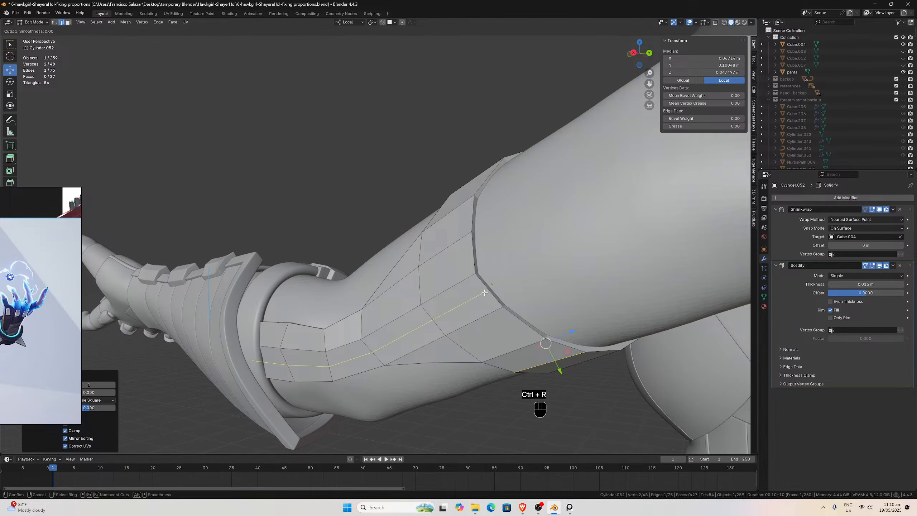
{"action": "double_click", "coordinate": [485, 292]}
{"action": "key", "text": "ctrl+r"}
{"action": "double_click", "coordinate": [472, 265]}
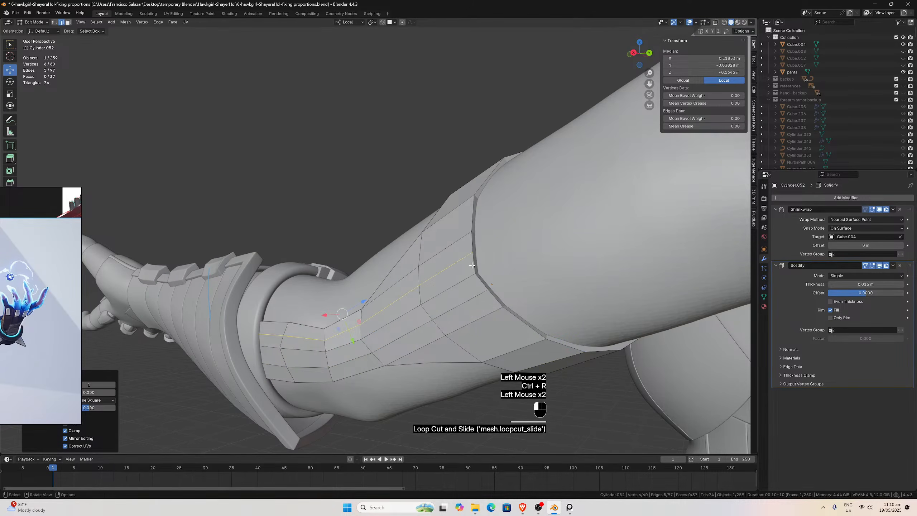
Add two centred loop cuts across the band on the inner side of the upper arm.
{"action": "middle_click_drag", "start_coordinate": [505, 276], "coordinate": [397, 281]}
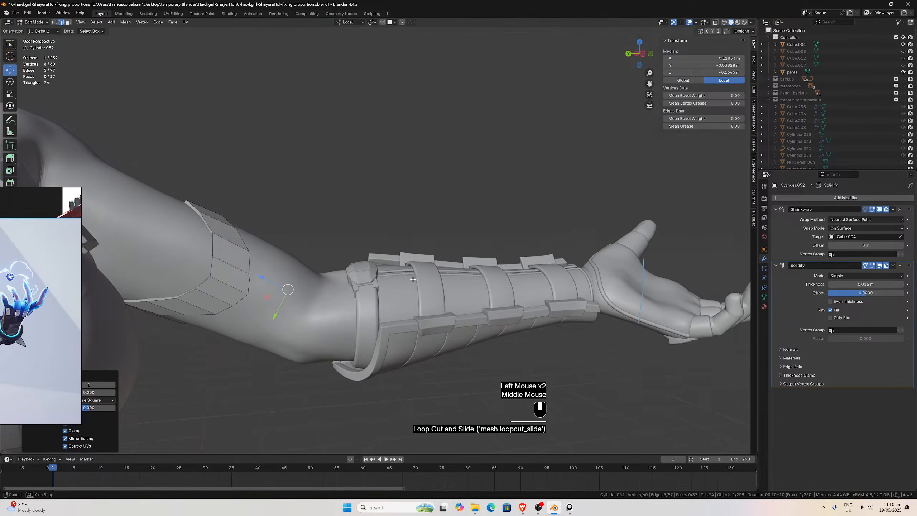
{"action": "scroll", "coordinate": [397, 281], "scroll_direction": "down", "scroll_amount": 1}
{"action": "key", "text": "ctrl+r"}
{"action": "double_click", "coordinate": [256, 289]}
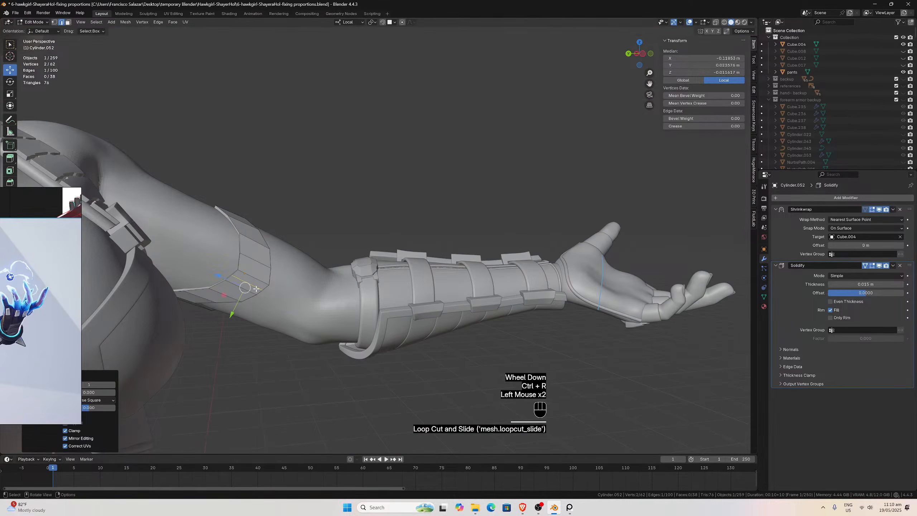
{"action": "key", "text": "ctrl+r"}
{"action": "double_click", "coordinate": [267, 275]}
Add one centred loop cut across the band on the underside of the arm, between its back point and inner side.
{"action": "middle_click_drag", "start_coordinate": [267, 275], "coordinate": [342, 203]}
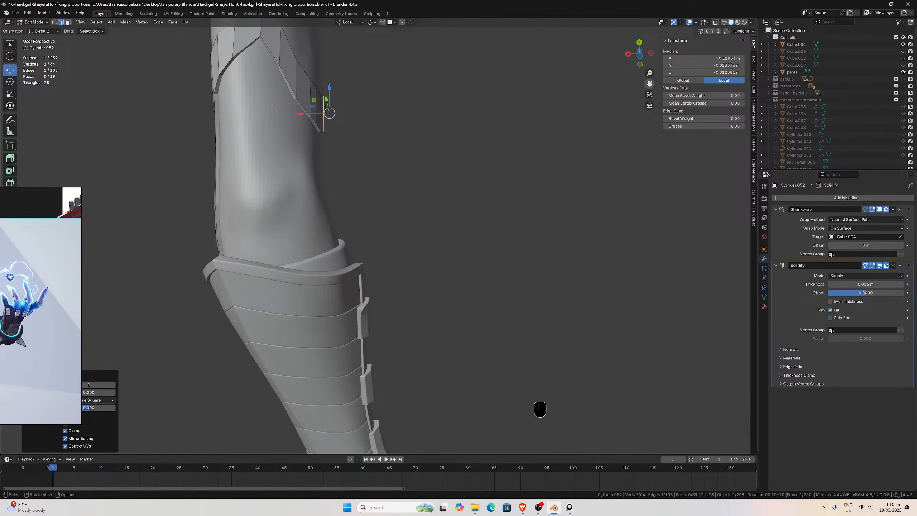
{"action": "left_click_drag", "start_coordinate": [649, 83], "coordinate": [769, 275]}
{"action": "scroll", "coordinate": [555, 100], "scroll_direction": "up", "scroll_amount": 3}
{"action": "mouse_move", "coordinate": [553, 101]}
{"action": "middle_mouse_down"}
{"action": "mouse_move", "coordinate": [553, 85]}
{"action": "mouse_move", "coordinate": [563, 93]}
{"action": "mouse_move", "coordinate": [554, 95]}
{"action": "middle_mouse_up"}
{"action": "mouse_move", "coordinate": [400, 137]}
{"action": "middle_mouse_down"}
{"action": "mouse_move", "coordinate": [435, 139]}
{"action": "mouse_move", "coordinate": [394, 138]}
{"action": "middle_mouse_up"}
{"action": "middle_click_drag", "start_coordinate": [424, 222], "coordinate": [422, 224]}
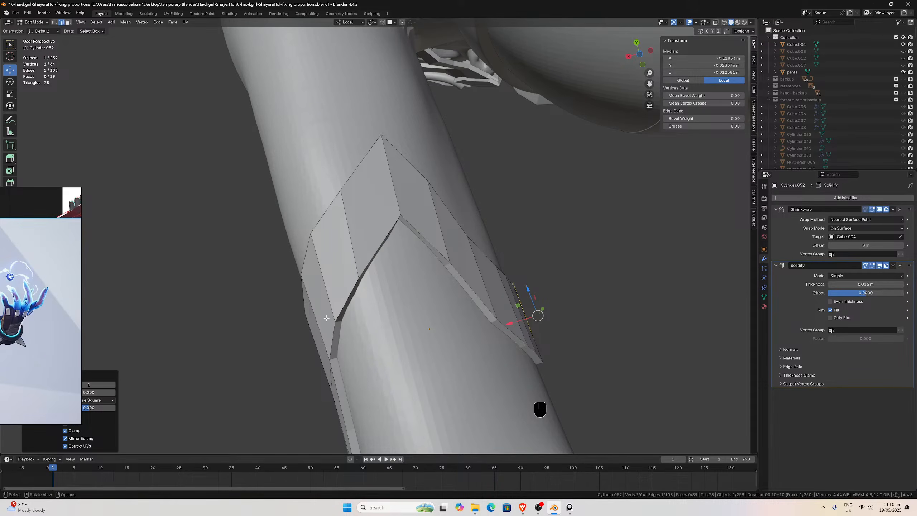
{"action": "middle_click_drag", "start_coordinate": [461, 269], "coordinate": [456, 271]}
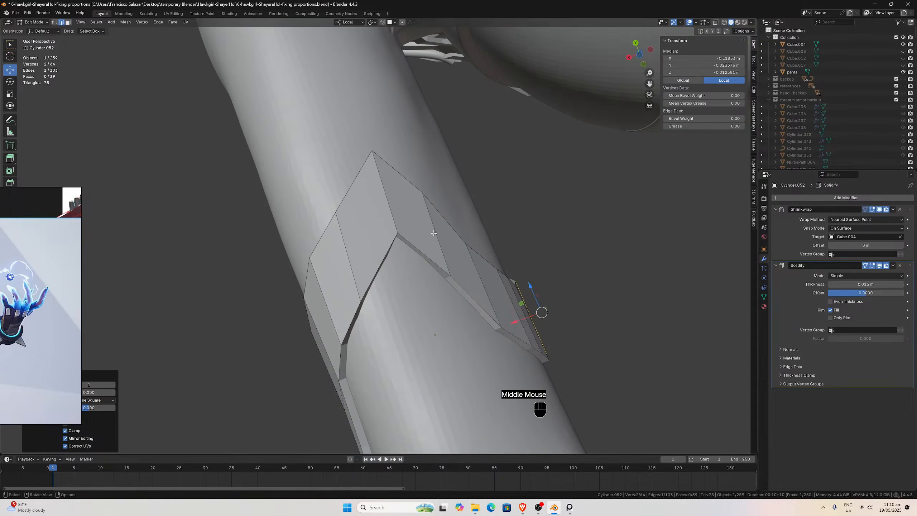
{"action": "key", "text": "ctrl+r"}
{"action": "left_click", "coordinate": [496, 299]}
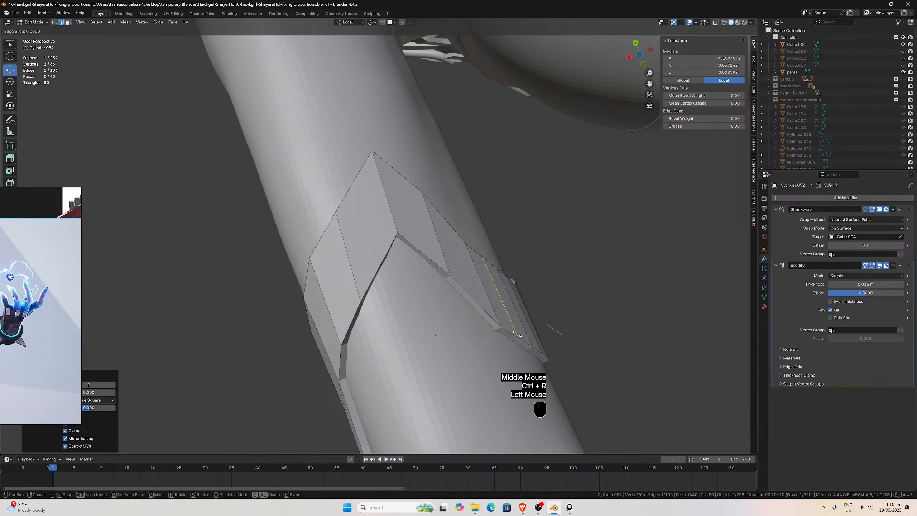
{"action": "left_click", "coordinate": [495, 300]}
In the left side view, nudge two of the band's inner-side cross edges slightly to even out their curve.
{"action": "middle_click_drag", "start_coordinate": [495, 299], "coordinate": [492, 240]}
{"action": "scroll", "coordinate": [451, 274], "scroll_direction": "down", "scroll_amount": 2}
{"action": "key", "text": "KP_3"}
{"action": "key", "text": "ctrl+KP_3"}
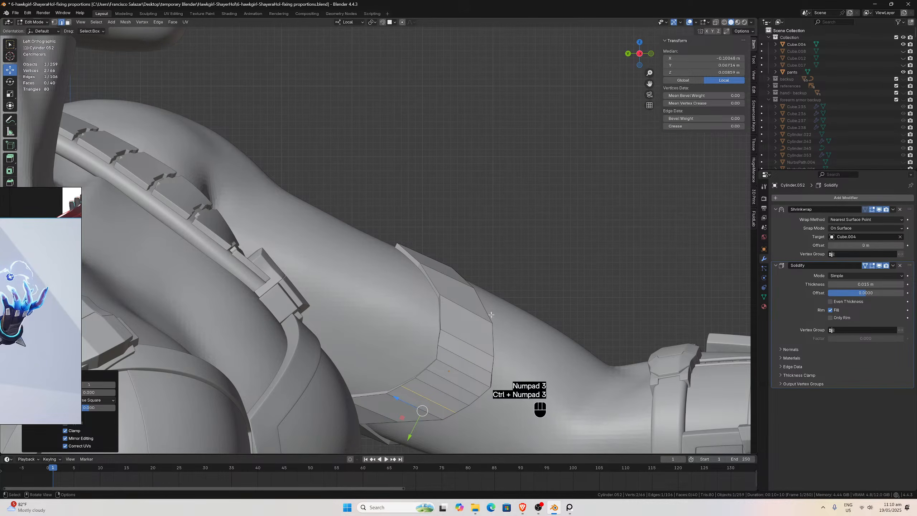
{"action": "scroll", "coordinate": [473, 342], "scroll_direction": "up", "scroll_amount": 1}
{"action": "left_click", "coordinate": [483, 384]}
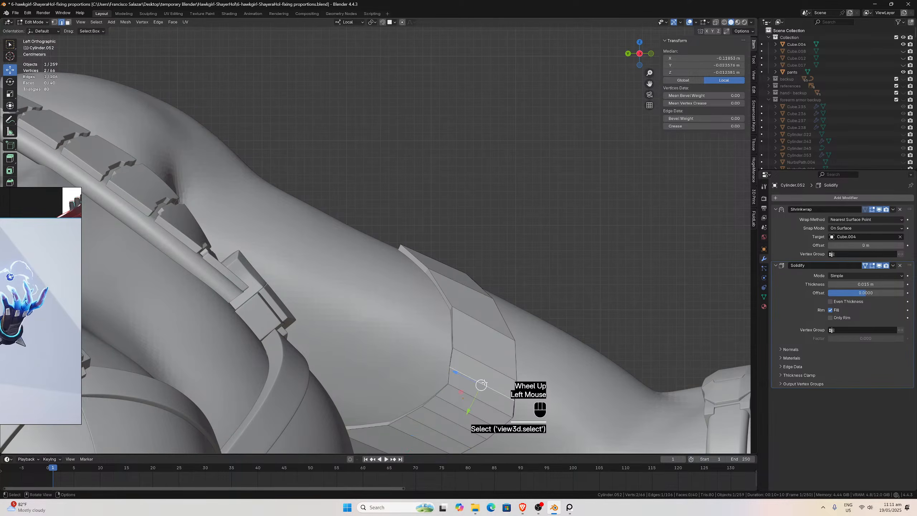
{"action": "key", "text": "g"}
{"action": "left_click", "coordinate": [485, 382]}
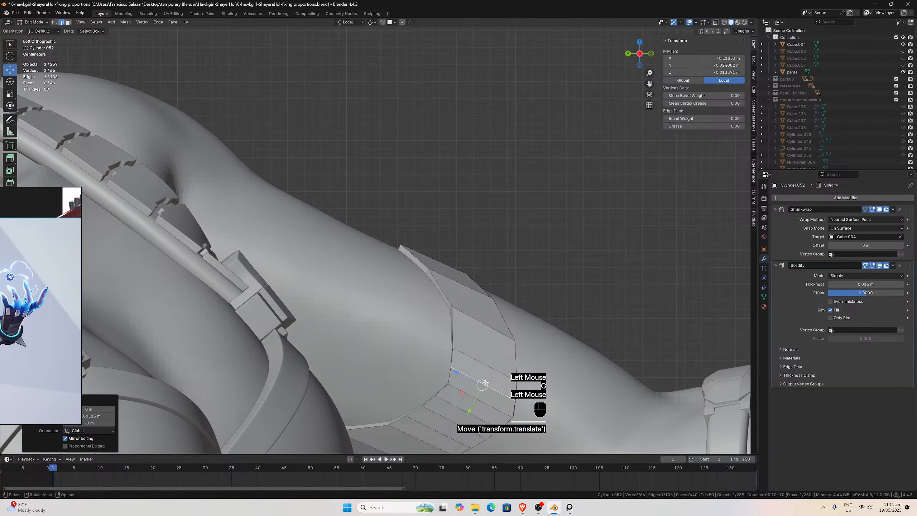
{"action": "left_click", "coordinate": [449, 401]}
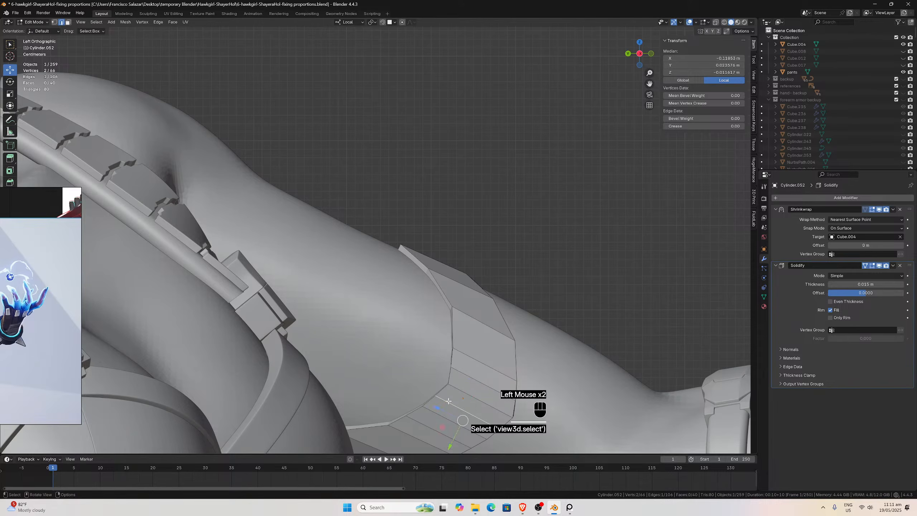
{"action": "key", "text": "g"}
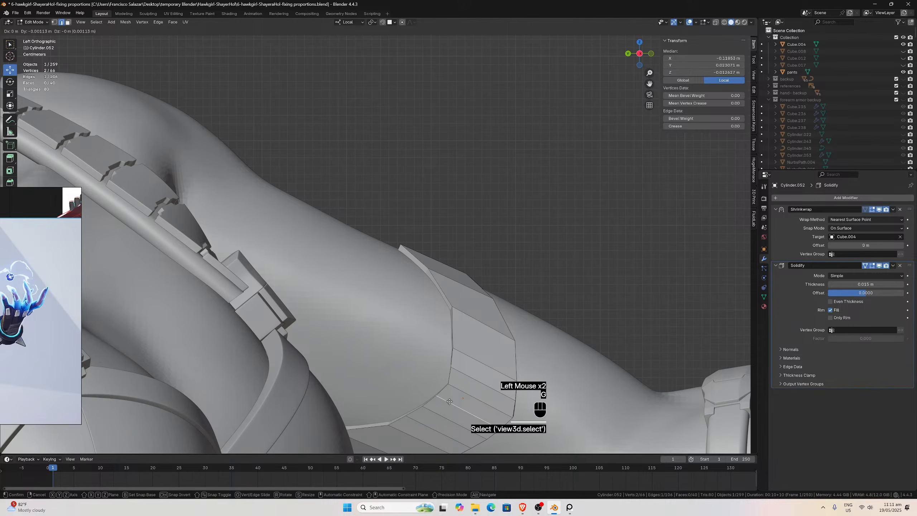
{"action": "left_click", "coordinate": [450, 400]}
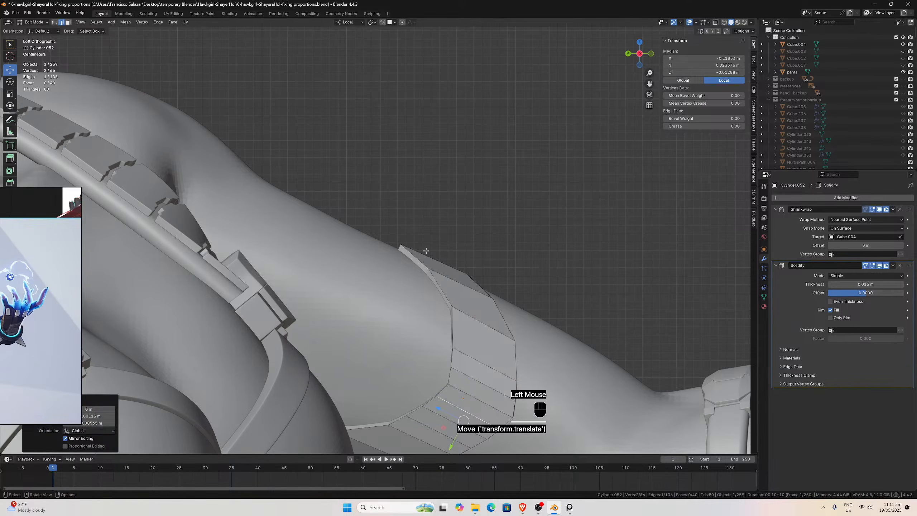
Move the upper cross edge of the wide inner-side face slightly to smooth the band's outline.
{"action": "left_click", "coordinate": [476, 322]}
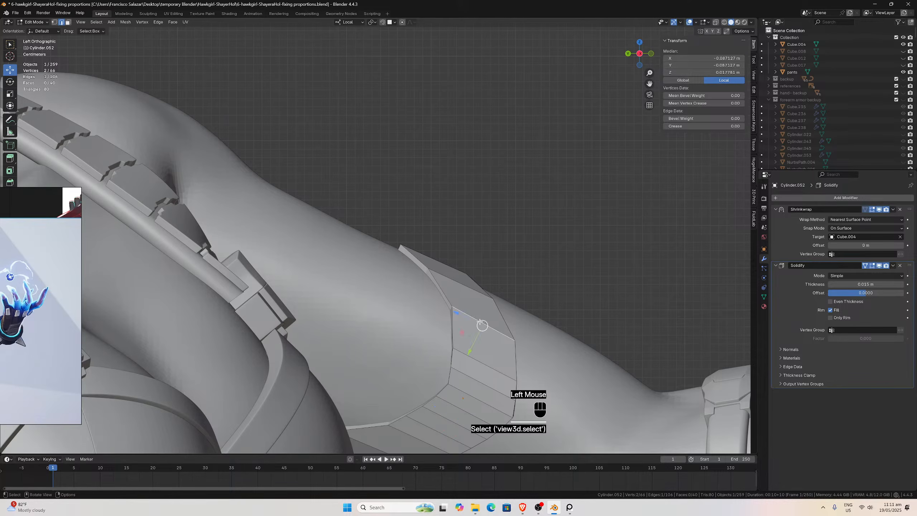
{"action": "key", "text": "g"}
{"action": "left_click", "coordinate": [477, 323]}
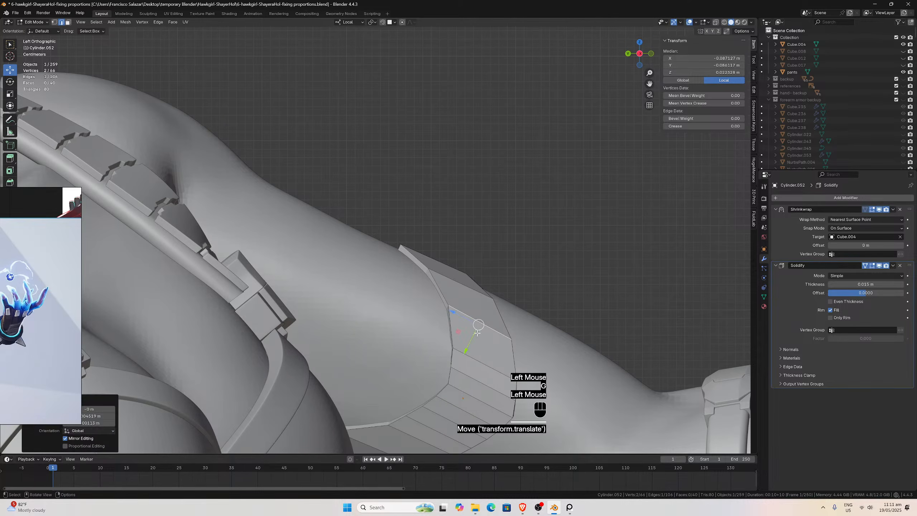
Compare the arm piece's edge spacing in the right and left side views and its shading in Object Mode.
{"action": "scroll", "coordinate": [413, 249], "scroll_direction": "down", "scroll_amount": 3}
{"action": "key", "text": "KP_3"}
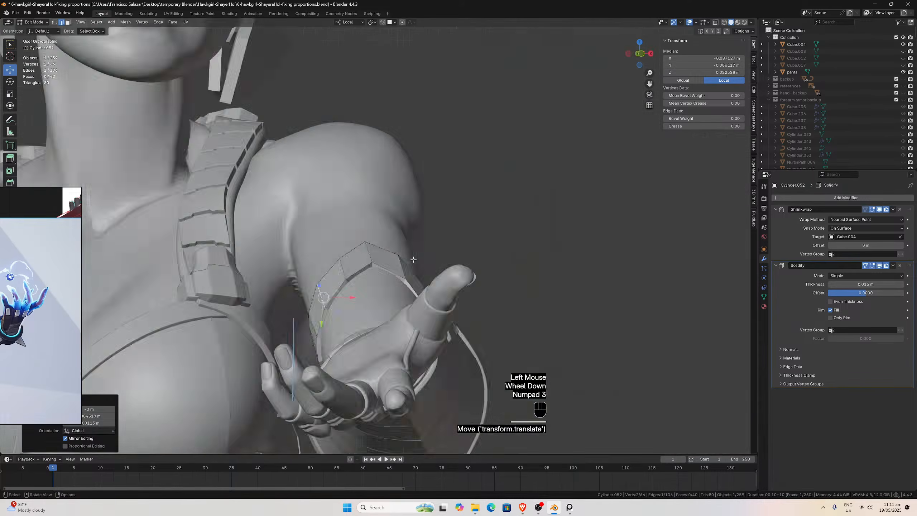
{"action": "scroll", "coordinate": [424, 278], "scroll_direction": "up", "scroll_amount": 3}
{"action": "scroll", "coordinate": [423, 277], "scroll_direction": "up", "scroll_amount": 1}
{"action": "scroll", "coordinate": [396, 317], "scroll_direction": "down", "scroll_amount": 1}
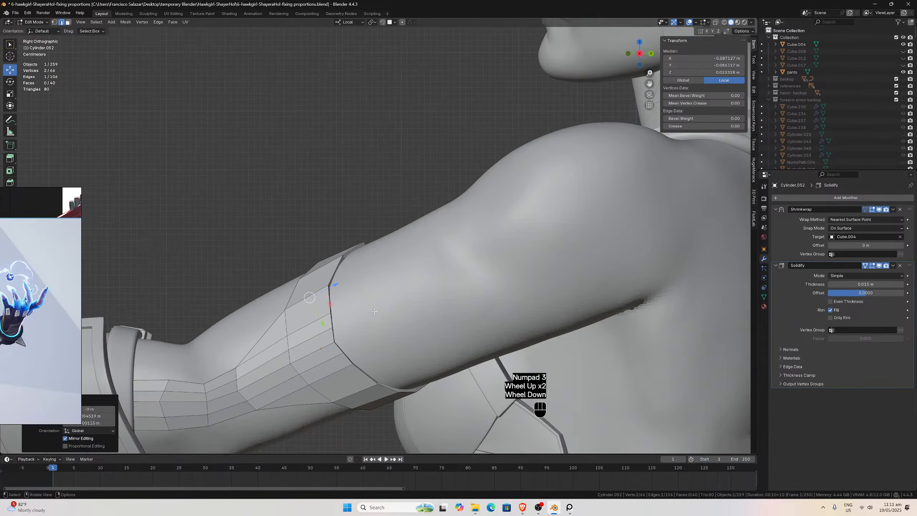
{"action": "scroll", "coordinate": [373, 310], "scroll_direction": "up", "scroll_amount": 1}
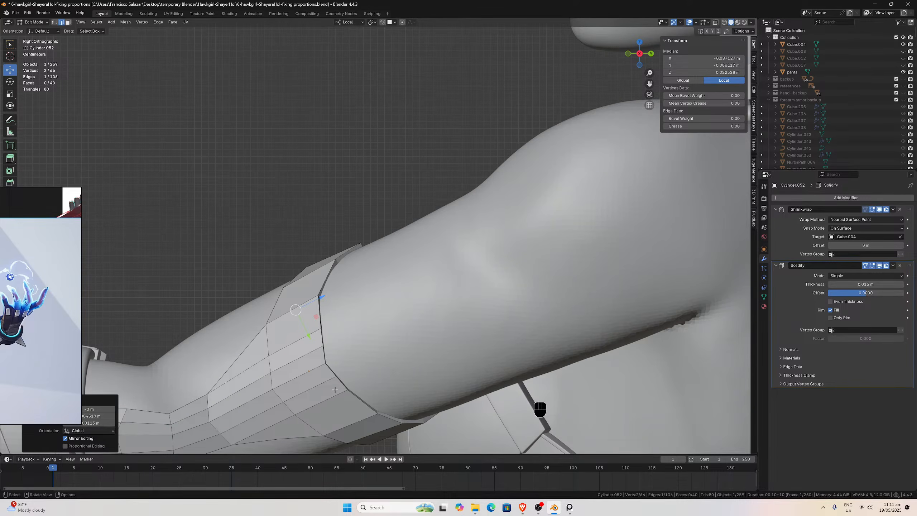
{"action": "key", "text": "ctrl+KP_3"}
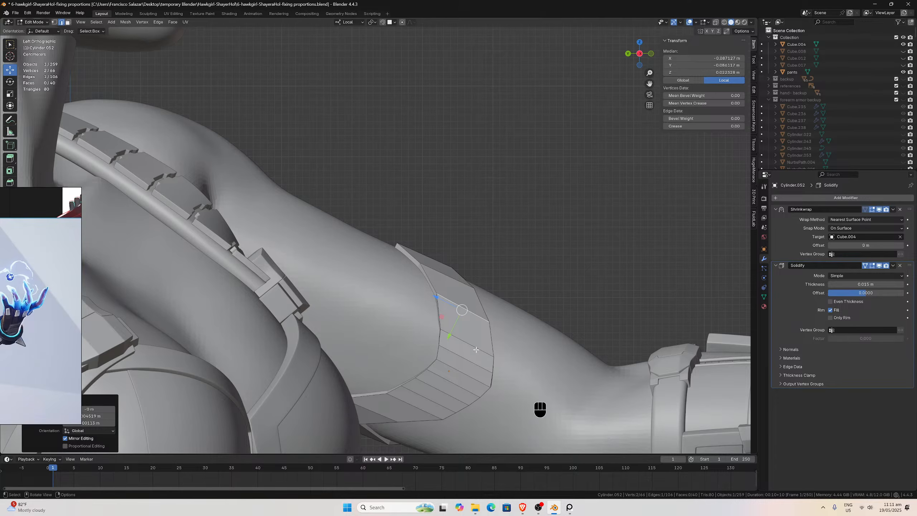
{"action": "key", "text": "Tab"}
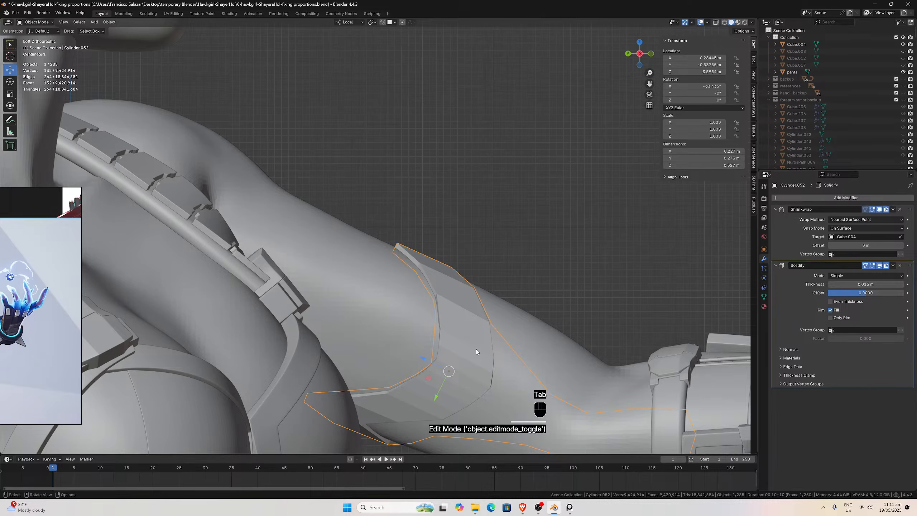
{"action": "key", "text": "Tab"}
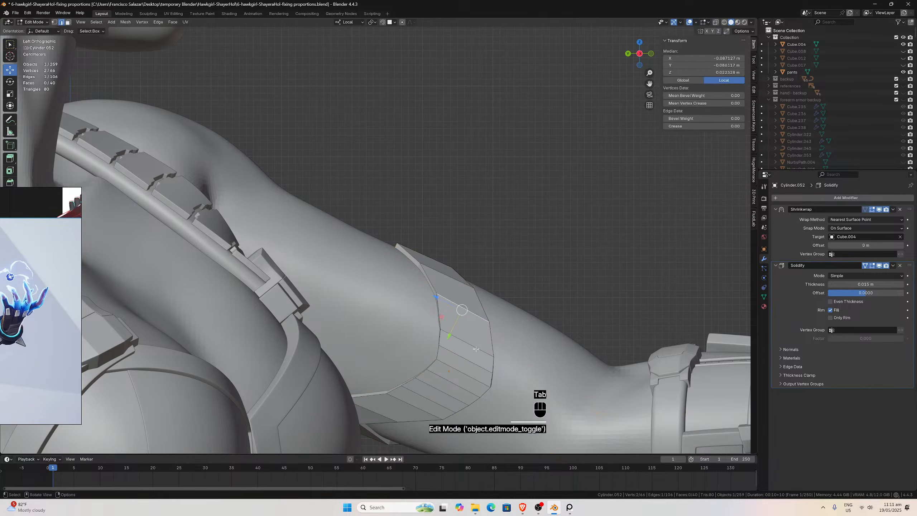
Examine the band's fit and topology all around the upper arm, from the front, inner side and outer side.
{"action": "scroll", "coordinate": [477, 368], "scroll_direction": "down", "scroll_amount": 3}
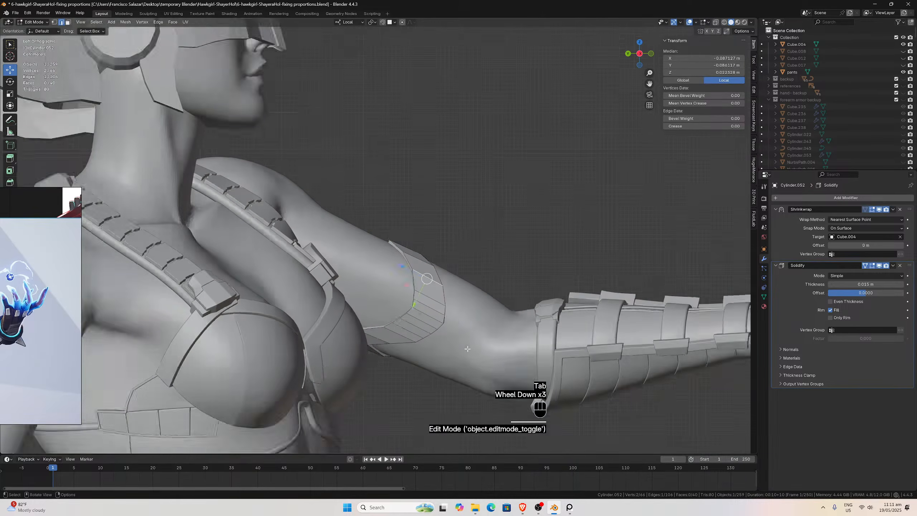
{"action": "middle_click_drag", "start_coordinate": [477, 368], "coordinate": [351, 285]}
{"action": "scroll", "coordinate": [350, 285], "scroll_direction": "up", "scroll_amount": 2}
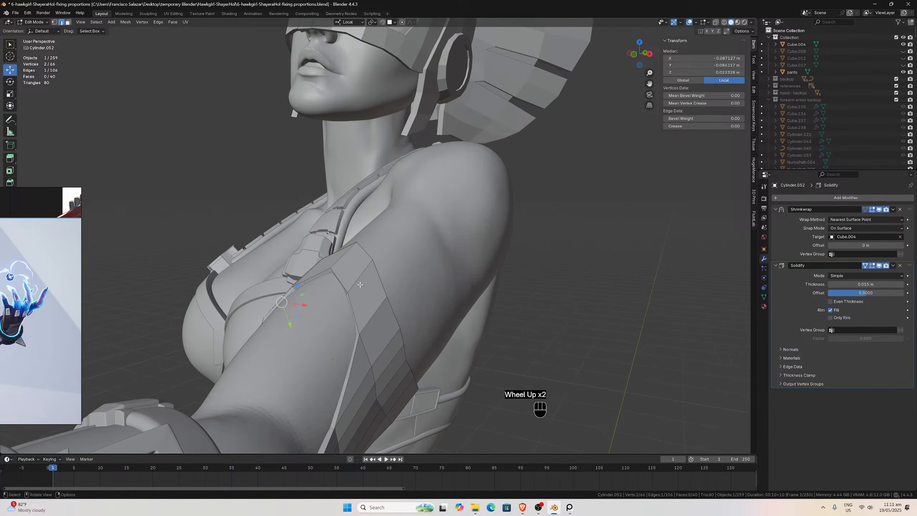
{"action": "middle_click_drag", "start_coordinate": [338, 328], "coordinate": [418, 275]}
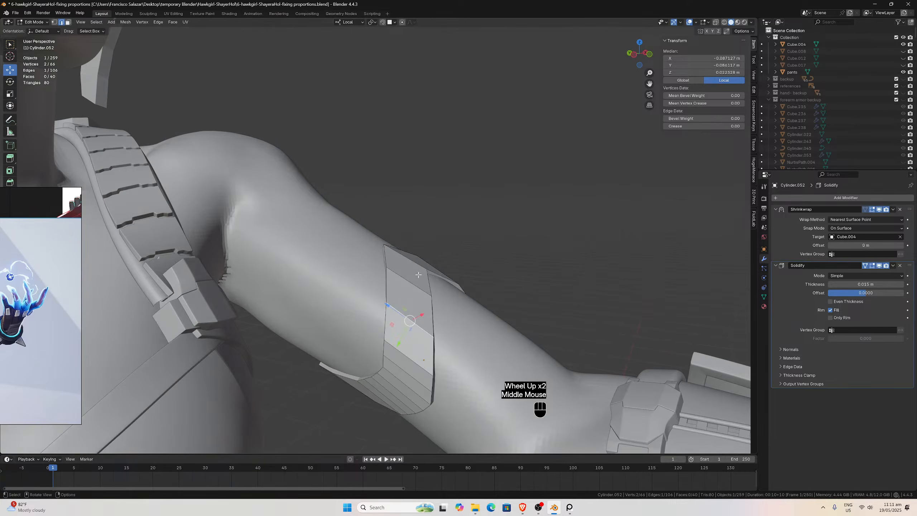
{"action": "middle_click_drag", "start_coordinate": [413, 337], "coordinate": [357, 306]}
{"action": "scroll", "coordinate": [318, 388], "scroll_direction": "up", "scroll_amount": 3}
{"action": "scroll", "coordinate": [318, 388], "scroll_direction": "down", "scroll_amount": 2}
{"action": "scroll", "coordinate": [339, 274], "scroll_direction": "down", "scroll_amount": 2}
{"action": "scroll", "coordinate": [340, 274], "scroll_direction": "up", "scroll_amount": 2}
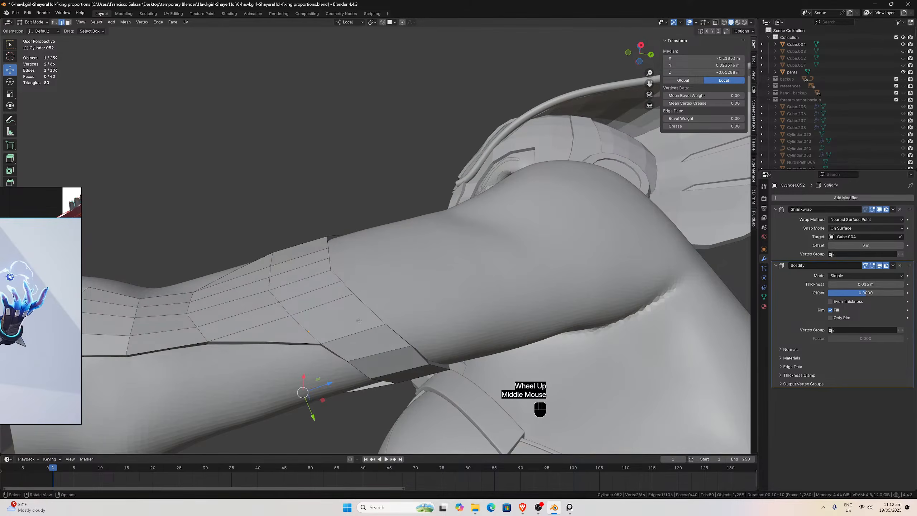
Dissolve the loop-cut edge across the band on the inner underside of the arm.
{"action": "scroll", "coordinate": [336, 287], "scroll_direction": "down", "scroll_amount": 2}
{"action": "middle_click_drag", "start_coordinate": [318, 301], "coordinate": [300, 281]}
{"action": "scroll", "coordinate": [341, 304], "scroll_direction": "up", "scroll_amount": 1}
{"action": "middle_click_drag", "start_coordinate": [379, 271], "coordinate": [404, 256]}
{"action": "left_click", "coordinate": [399, 250]}
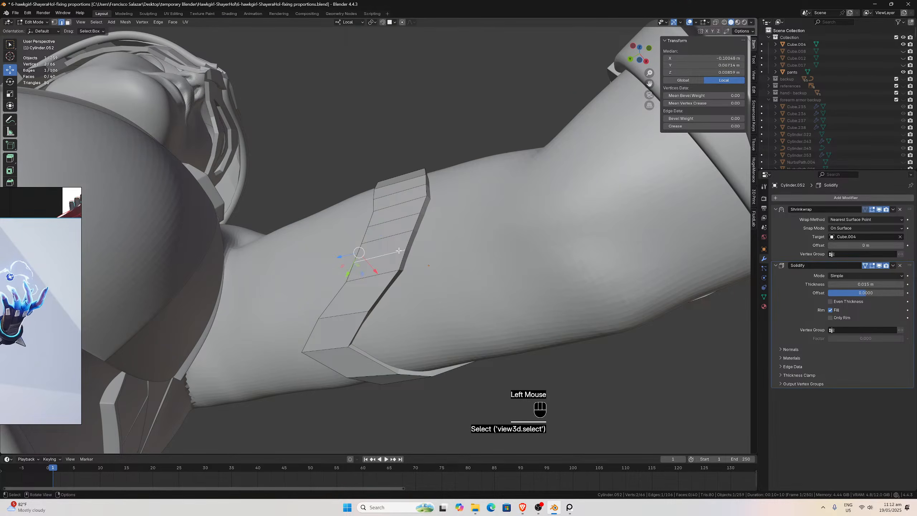
{"action": "key", "text": "x"}
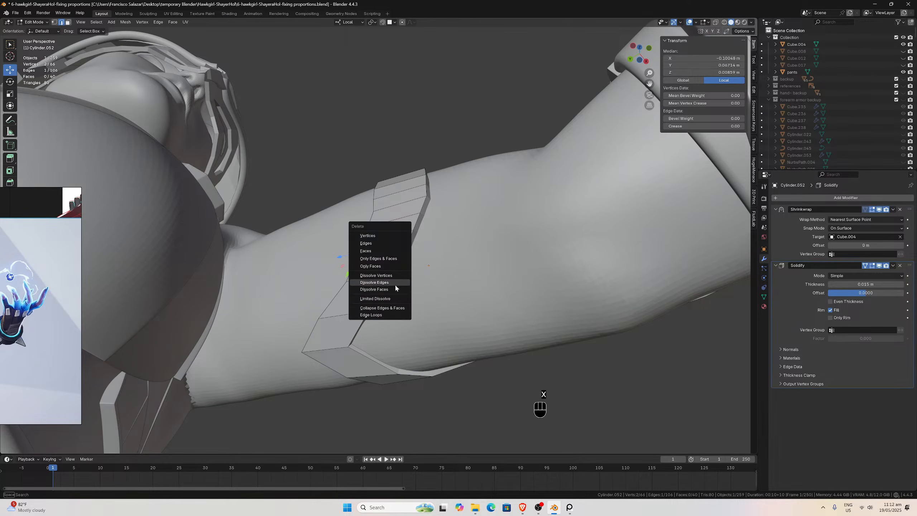
{"action": "middle_click_drag", "start_coordinate": [393, 281], "coordinate": [377, 316]}
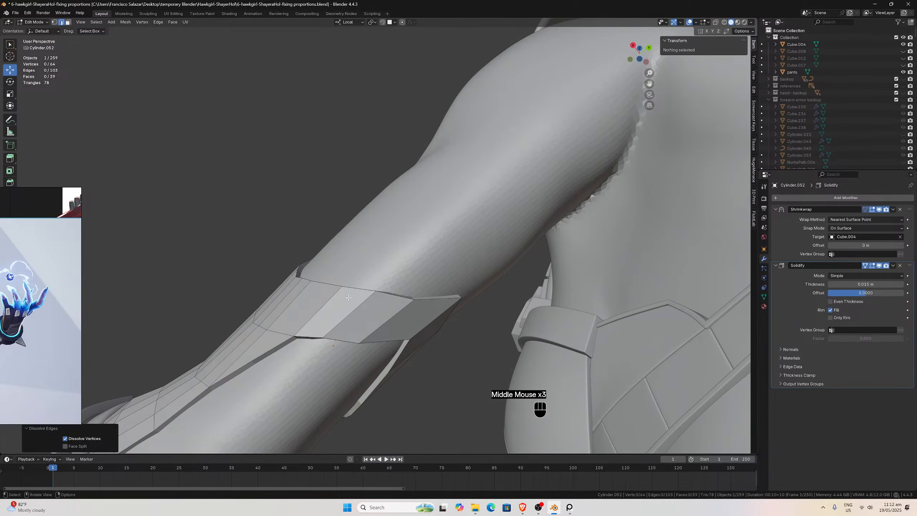
Add one centred loop cut across the band's underside face beside its back point, towards the inner arm.
{"action": "middle_click_drag", "start_coordinate": [416, 313], "coordinate": [444, 284]}
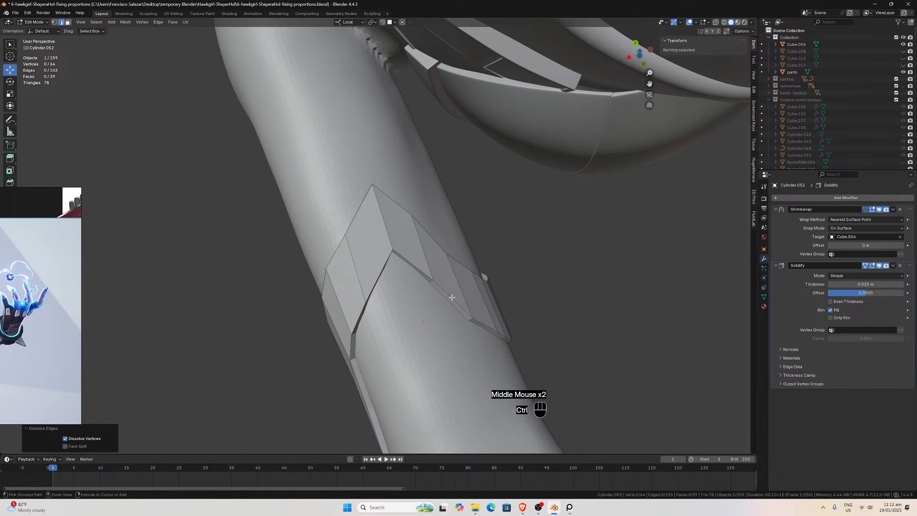
{"action": "key", "text": "ctrl+r"}
{"action": "left_click", "coordinate": [452, 296]}
{"action": "left_click", "coordinate": [452, 297]}
{"action": "middle_click_drag", "start_coordinate": [452, 296], "coordinate": [376, 246]}
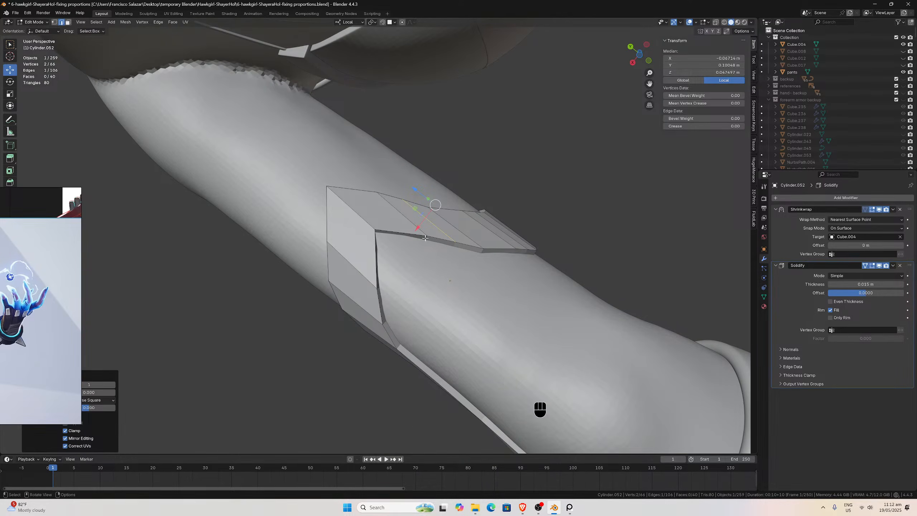
Return to Object Mode and check the band's shape on the inner arm in the left side view.
{"action": "middle_click_drag", "start_coordinate": [498, 251], "coordinate": [455, 329]}
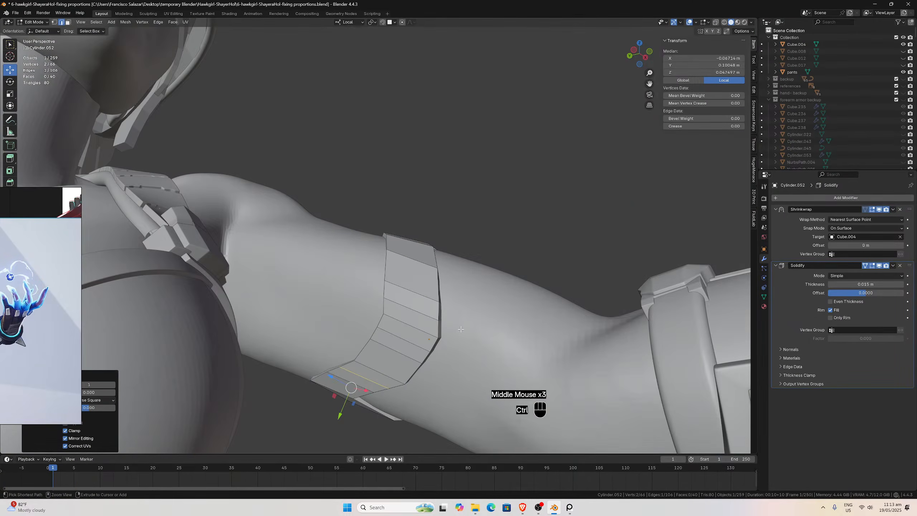
{"action": "key", "text": "ctrl+KP_3"}
{"action": "scroll", "coordinate": [465, 350], "scroll_direction": "up", "scroll_amount": 1}
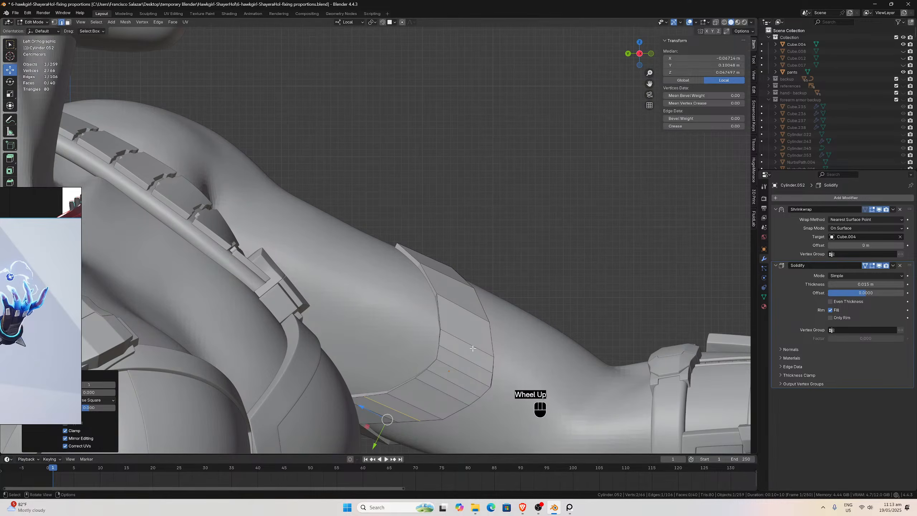
{"action": "scroll", "coordinate": [472, 348], "scroll_direction": "down", "scroll_amount": 2}
{"action": "key", "text": "Tab"}
{"action": "scroll", "coordinate": [467, 331], "scroll_direction": "down", "scroll_amount": 2}
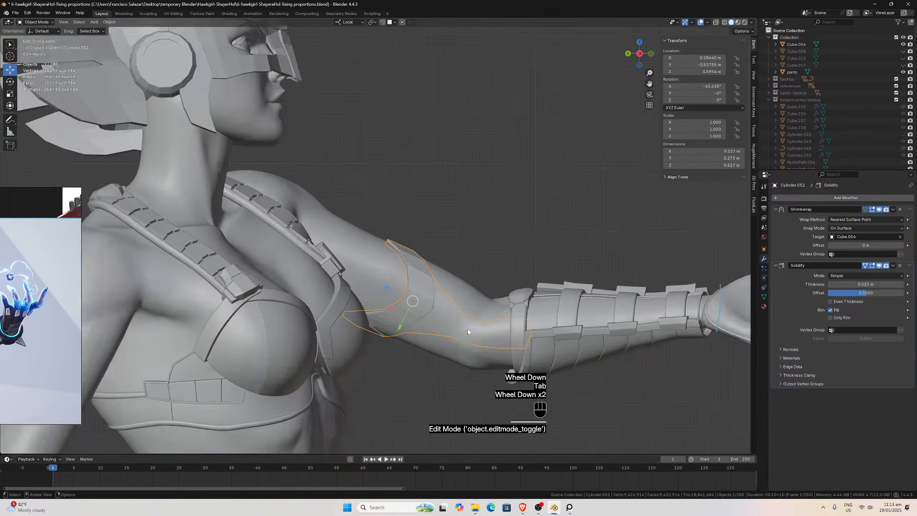
{"action": "scroll", "coordinate": [469, 329], "scroll_direction": "up", "scroll_amount": 2}
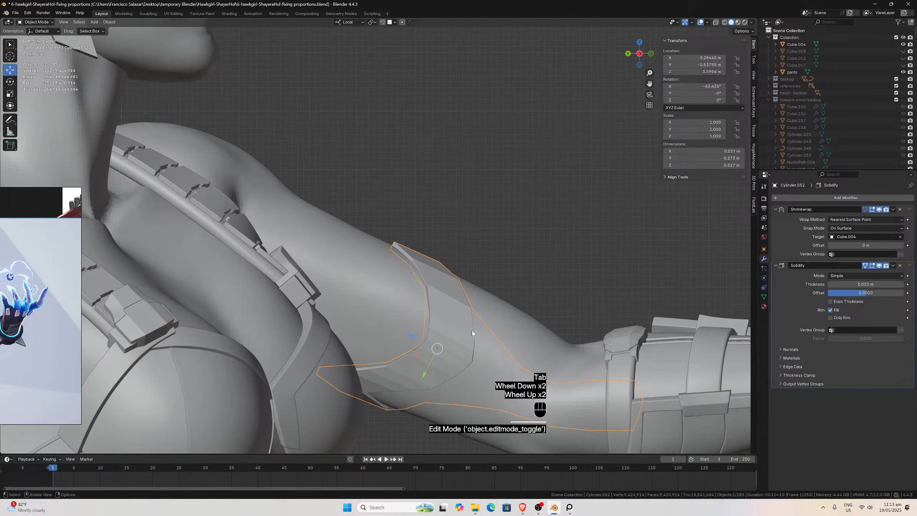
Examine the band's cross edges on the inner arm in Edit Mode with edge selection active.
{"action": "key", "text": "Tab"}
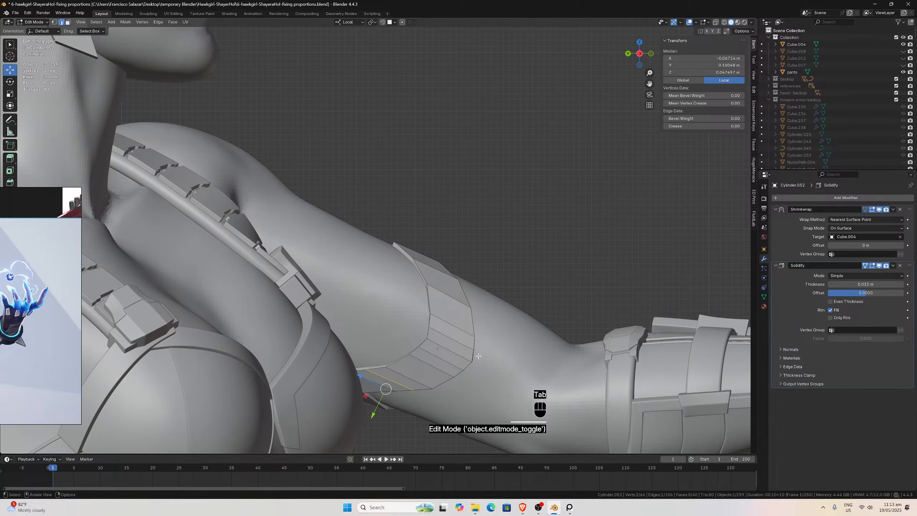
{"action": "scroll", "coordinate": [480, 357], "scroll_direction": "up", "scroll_amount": 1}
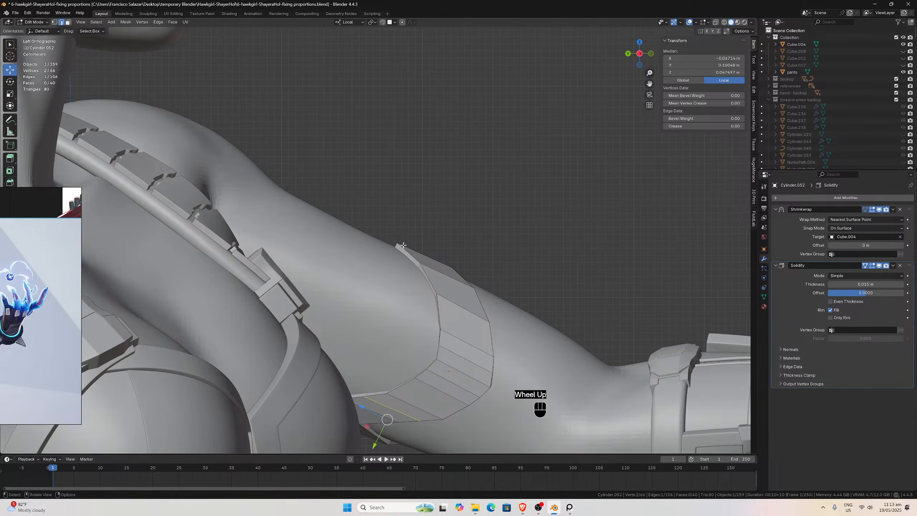
{"action": "left_click", "coordinate": [55, 22]}
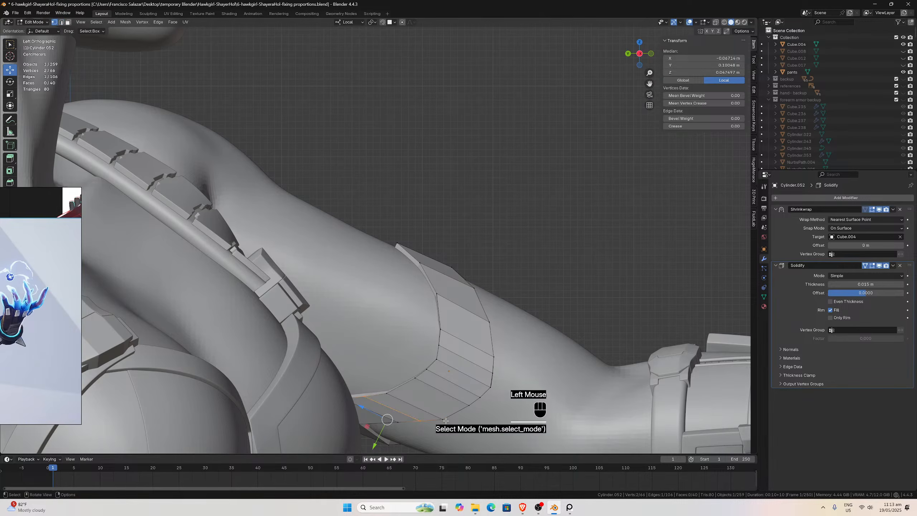
{"action": "left_click", "coordinate": [444, 420]}
{"action": "left_click", "coordinate": [61, 22]}
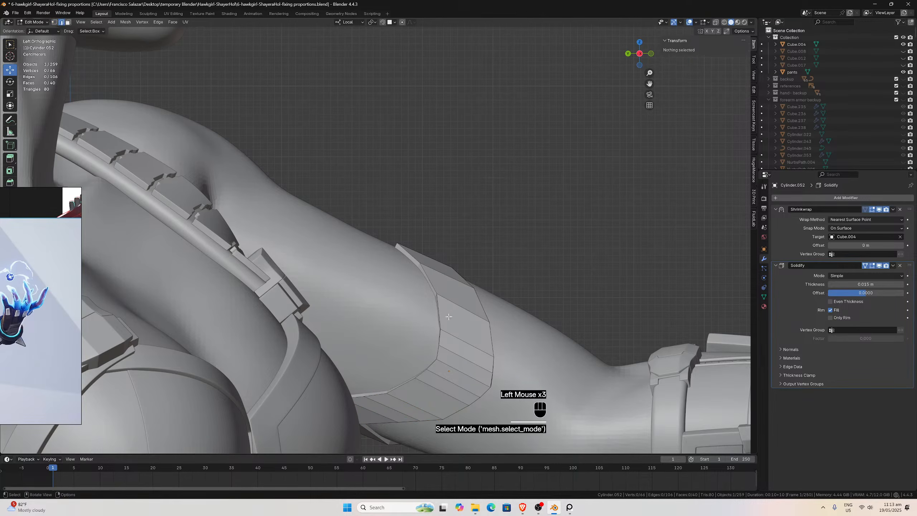
{"action": "left_click", "coordinate": [478, 380]}
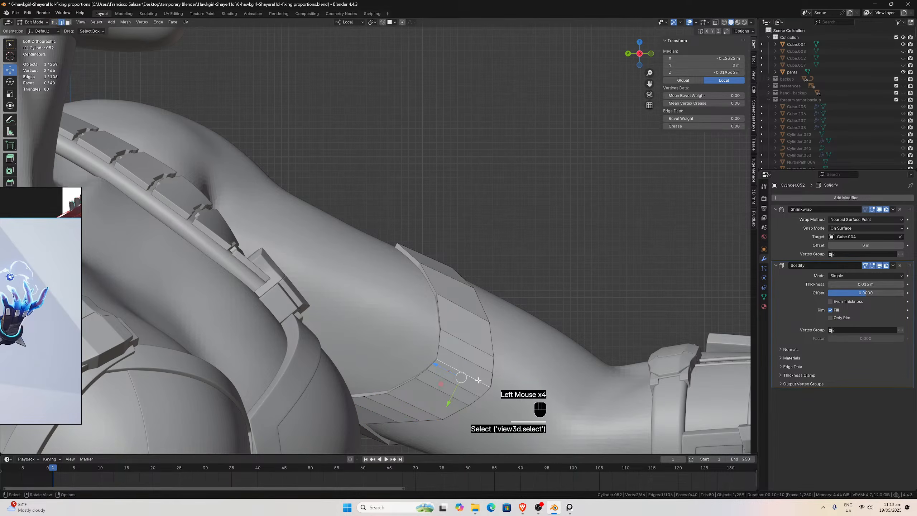
{"action": "scroll", "coordinate": [478, 380], "scroll_direction": "down", "scroll_amount": 2}
{"action": "scroll", "coordinate": [443, 326], "scroll_direction": "up", "scroll_amount": 2}
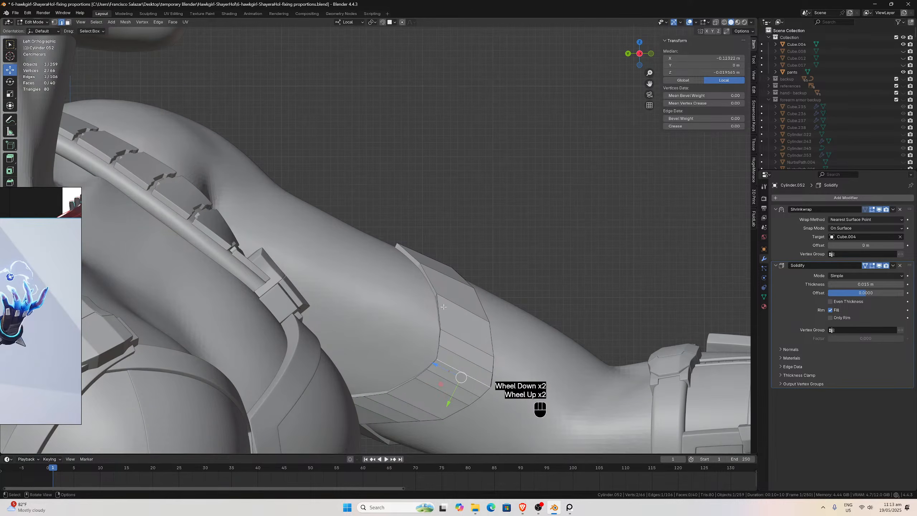
{"action": "scroll", "coordinate": [420, 303], "scroll_direction": "down", "scroll_amount": 1}
In the top view, move the cross edge at the band's upper peak about 0.03 m towards the shoulder.
{"action": "key", "text": "KP_7"}
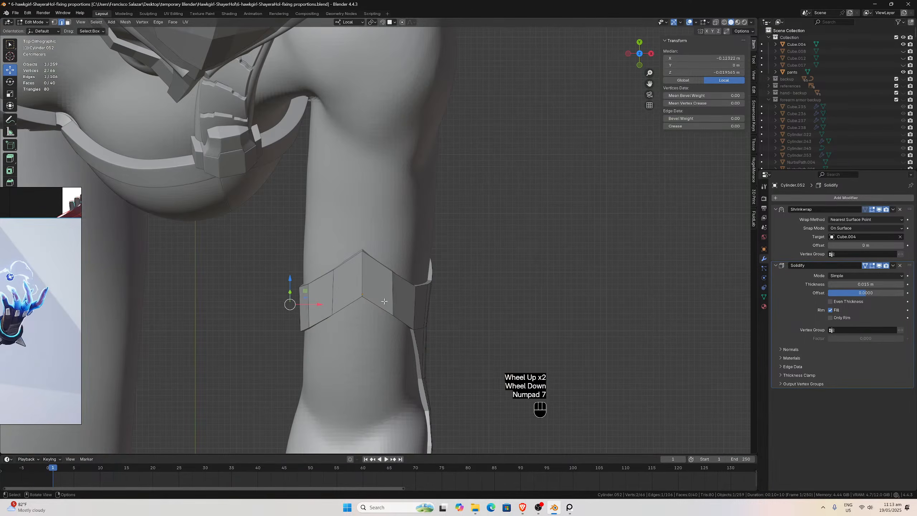
{"action": "scroll", "coordinate": [360, 269], "scroll_direction": "down", "scroll_amount": 1}
{"action": "left_click", "coordinate": [366, 261]}
{"action": "key", "text": "g"}
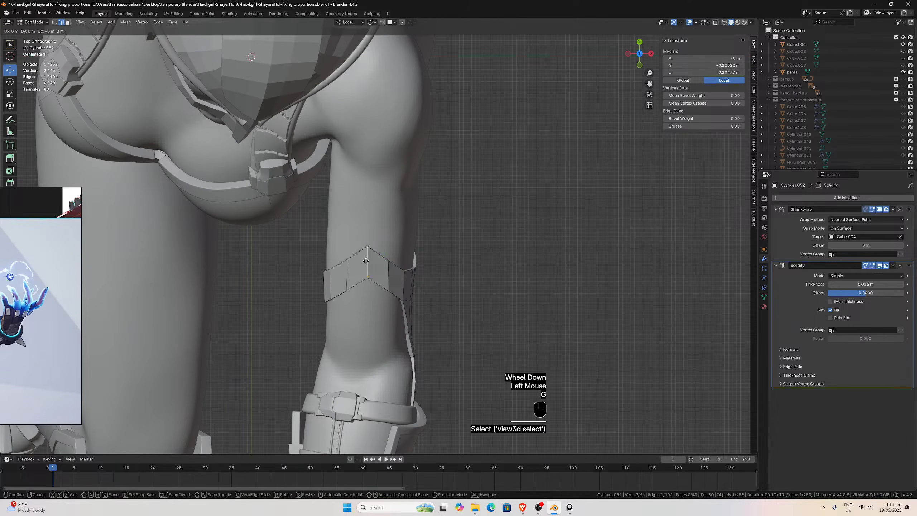
{"action": "left_click", "coordinate": [365, 253]}
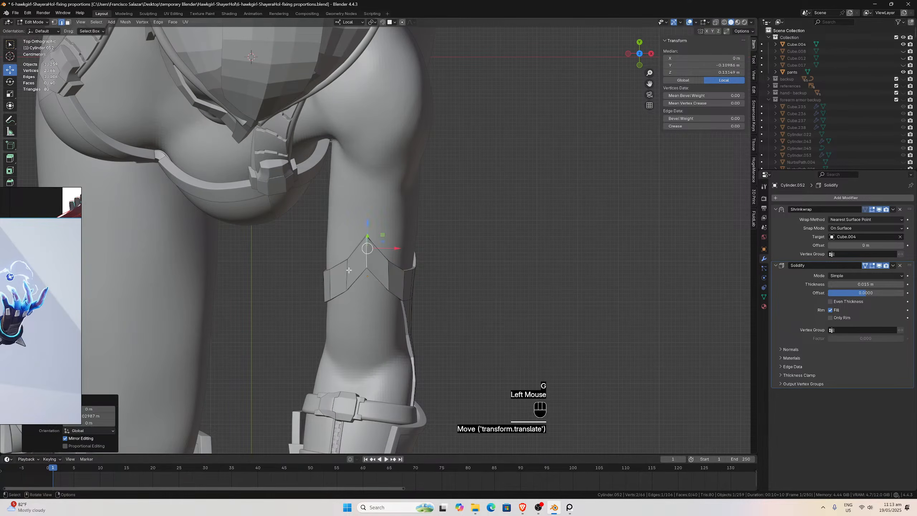
Move the edges beside the peak towards the shoulder, about 0.013 m on the inner side and 0.009 m on the outer side.
{"action": "left_click", "coordinate": [349, 270]}
{"action": "key", "text": "g"}
{"action": "left_click", "coordinate": [384, 273]}
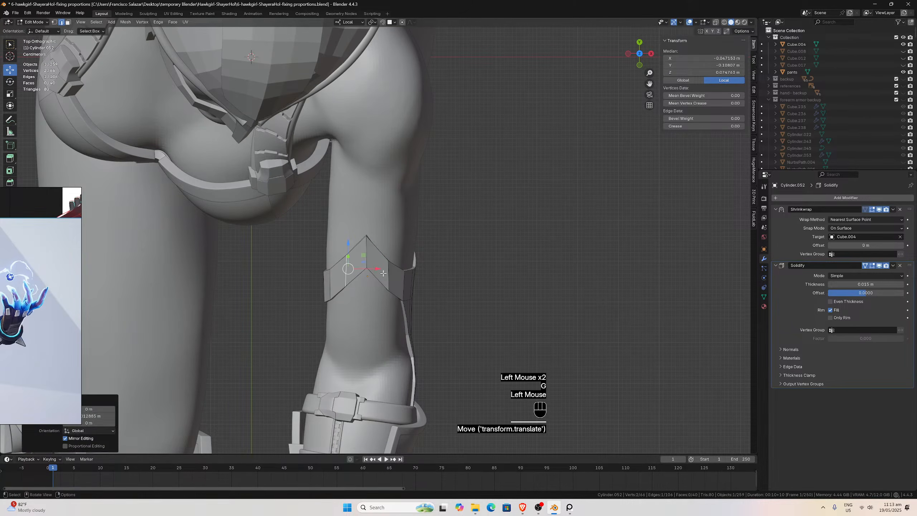
{"action": "left_click", "coordinate": [385, 273]}
{"action": "key", "text": "g"}
{"action": "left_click", "coordinate": [384, 270]}
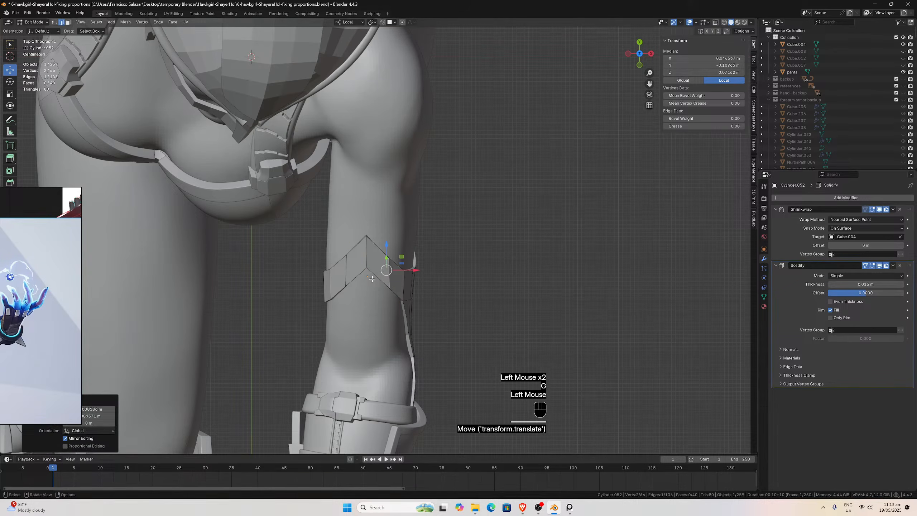
In the bottom view, rotate the underside point's edge about 4° and move it about 0.02 m towards the shoulder.
{"action": "key", "text": "ctrl+KP_7"}
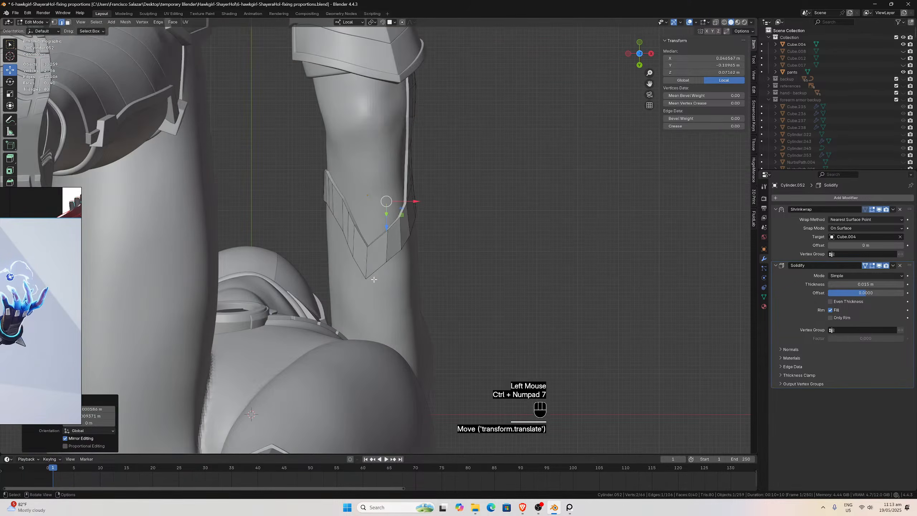
{"action": "scroll", "coordinate": [369, 267], "scroll_direction": "up", "scroll_amount": 2}
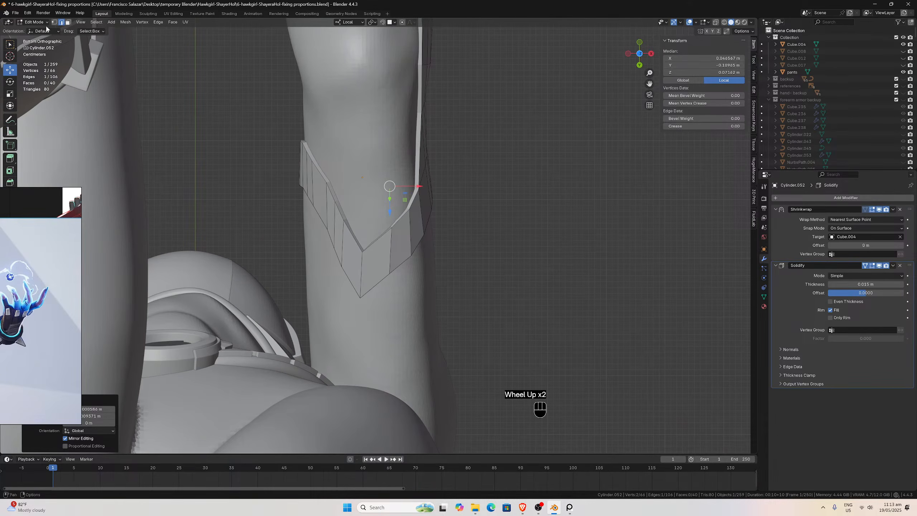
{"action": "left_click", "coordinate": [363, 295]}
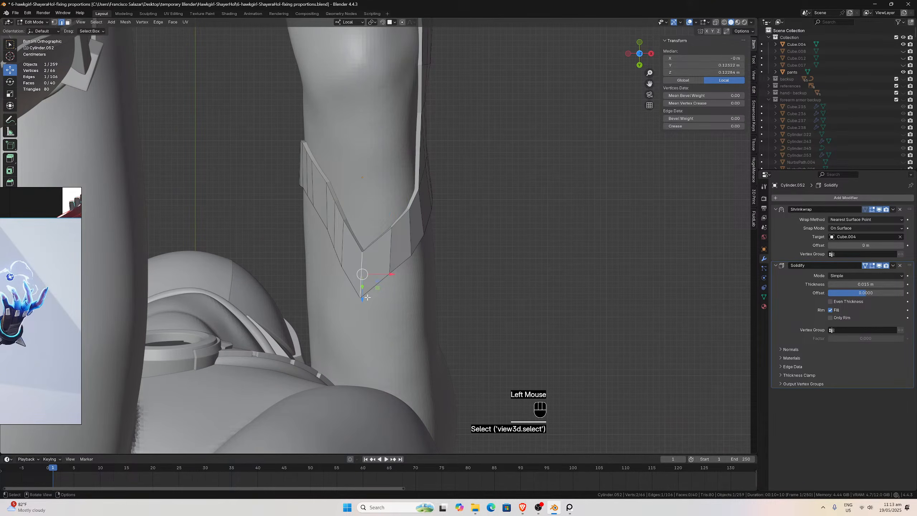
{"action": "key", "text": "r"}
{"action": "left_click", "coordinate": [368, 299]}
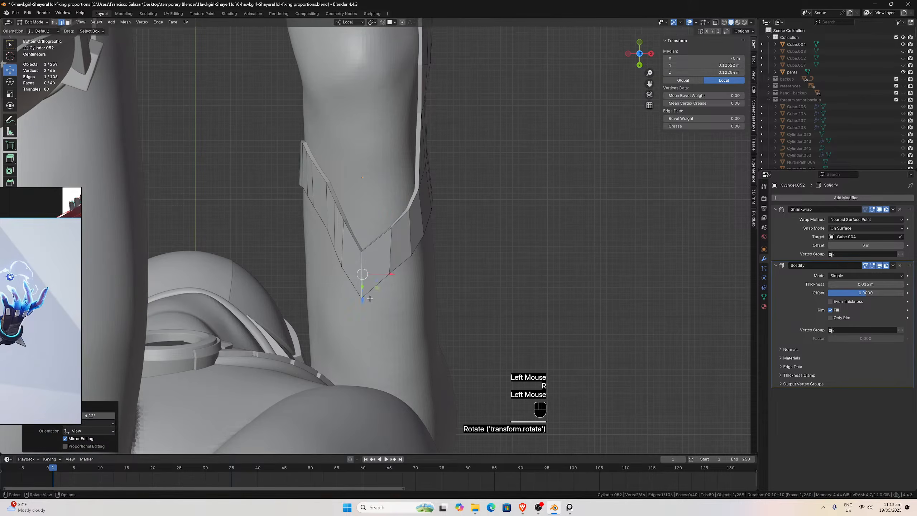
{"action": "key", "text": "g"}
{"action": "left_click", "coordinate": [374, 310]}
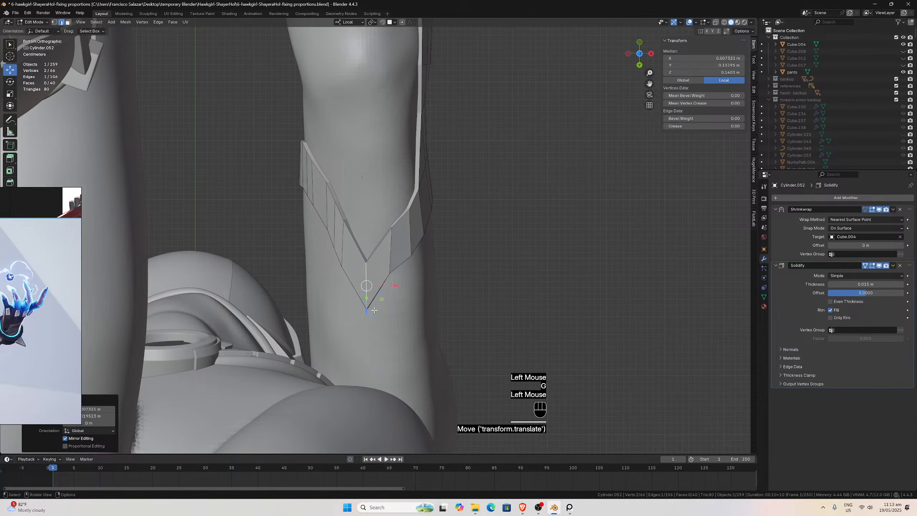
Move the two edges flanking the underside point so the band's borders run straight into the V shape.
{"action": "left_click", "coordinate": [389, 269]}
{"action": "key", "text": "g"}
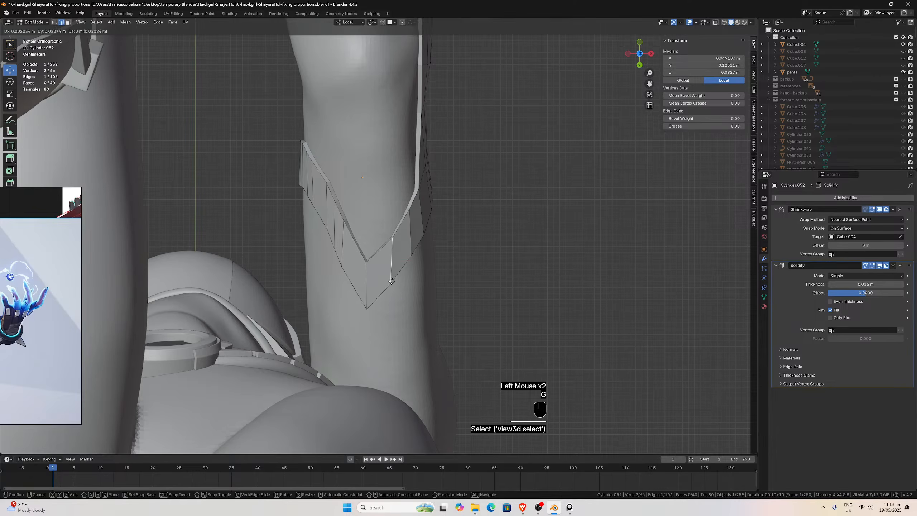
{"action": "left_click", "coordinate": [392, 281]}
{"action": "left_click", "coordinate": [342, 265]}
{"action": "key", "text": "g"}
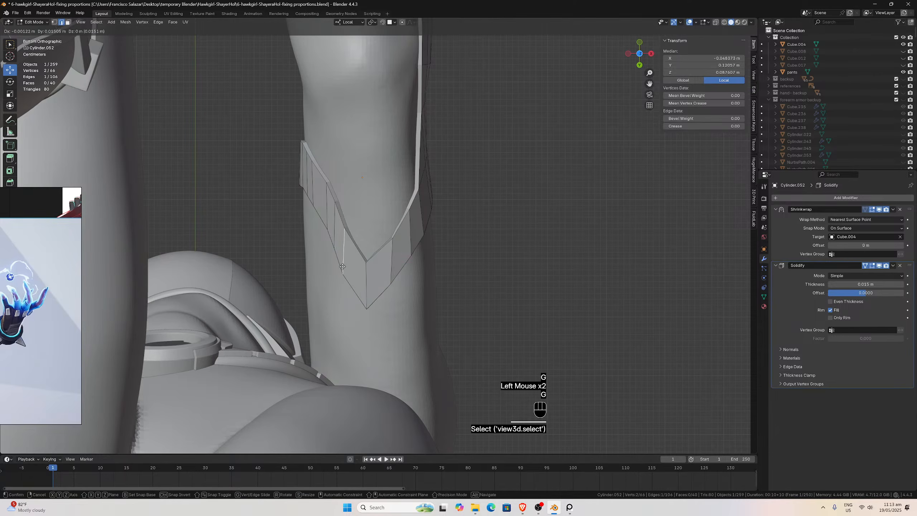
{"action": "left_click", "coordinate": [342, 266]}
Shift the two following cross edges on the underside's inner half towards the inner arm to even out the face spacing.
{"action": "left_click", "coordinate": [334, 240]}
{"action": "key", "text": "g"}
{"action": "left_click", "coordinate": [329, 237]}
{"action": "left_click", "coordinate": [325, 217]}
{"action": "key", "text": "g"}
{"action": "left_click", "coordinate": [319, 222]}
{"action": "left_click", "coordinate": [407, 229]}
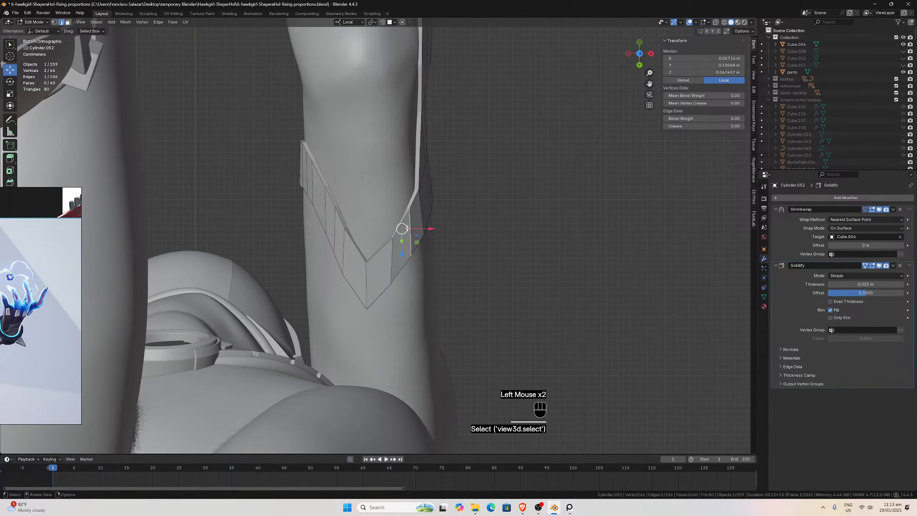
{"action": "left_click", "coordinate": [392, 246]}
Compare the band's outline on the outer and inner arm by alternating between the right and left side views.
{"action": "scroll", "coordinate": [404, 215], "scroll_direction": "down", "scroll_amount": 2}
{"action": "middle_click_drag", "start_coordinate": [404, 215], "coordinate": [325, 243]}
{"action": "key", "text": "KP_3"}
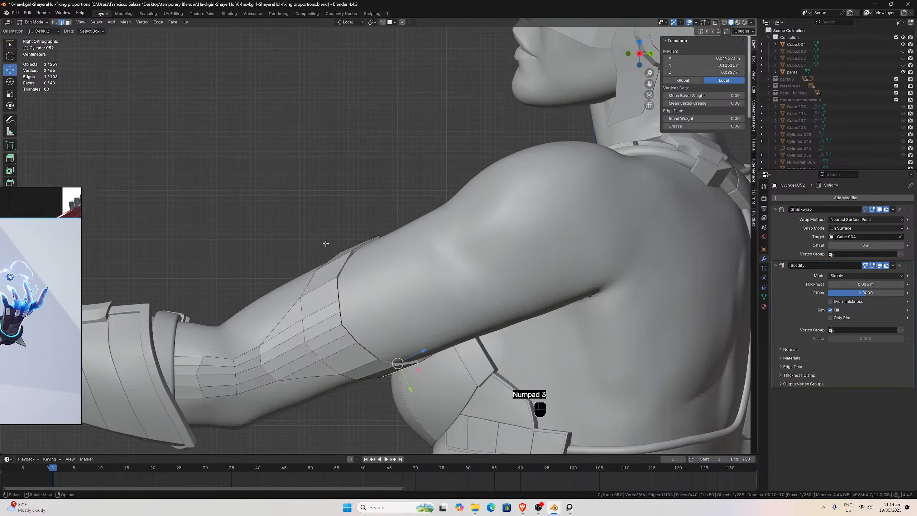
{"action": "left_click", "coordinate": [306, 341]}
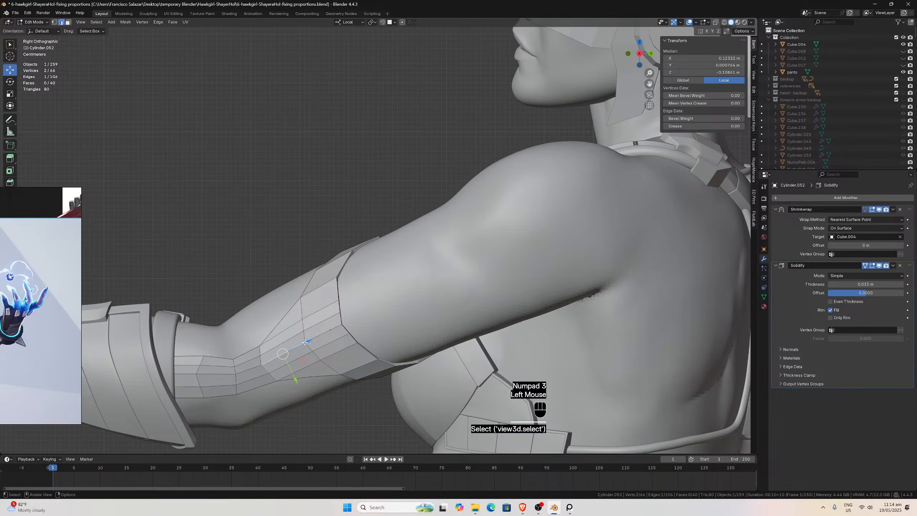
{"action": "key", "text": "ctrl+KP_3"}
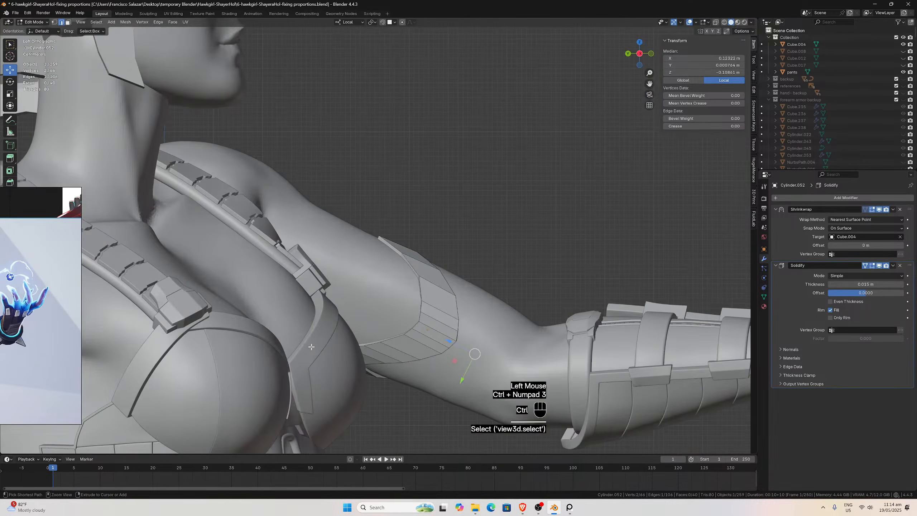
{"action": "key", "text": "KP_3"}
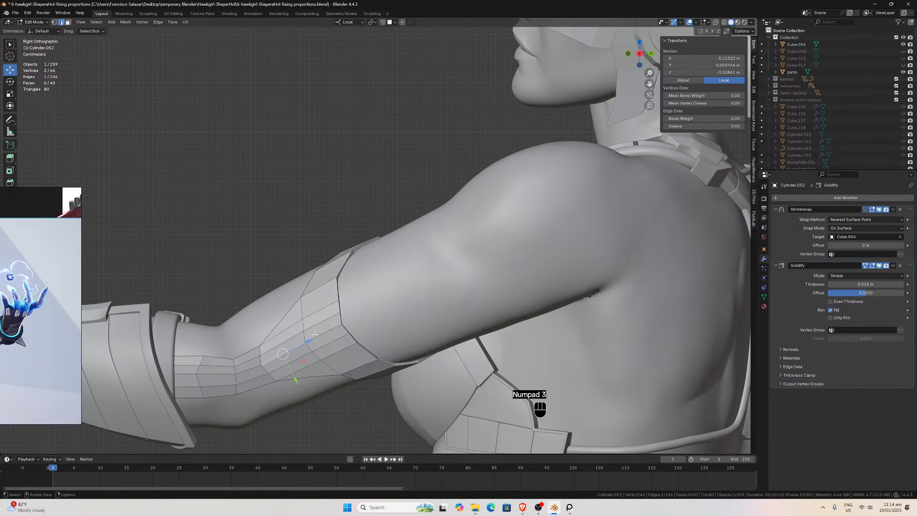
{"action": "key", "text": "KP_3"}
{"action": "key", "text": "ctrl+KP_3"}
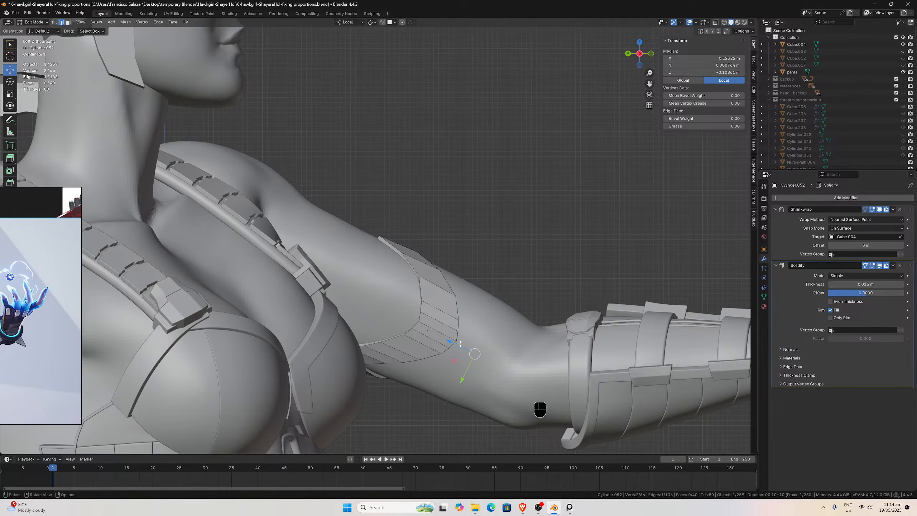
{"action": "left_click_drag", "start_coordinate": [458, 340], "coordinate": [458, 338]}
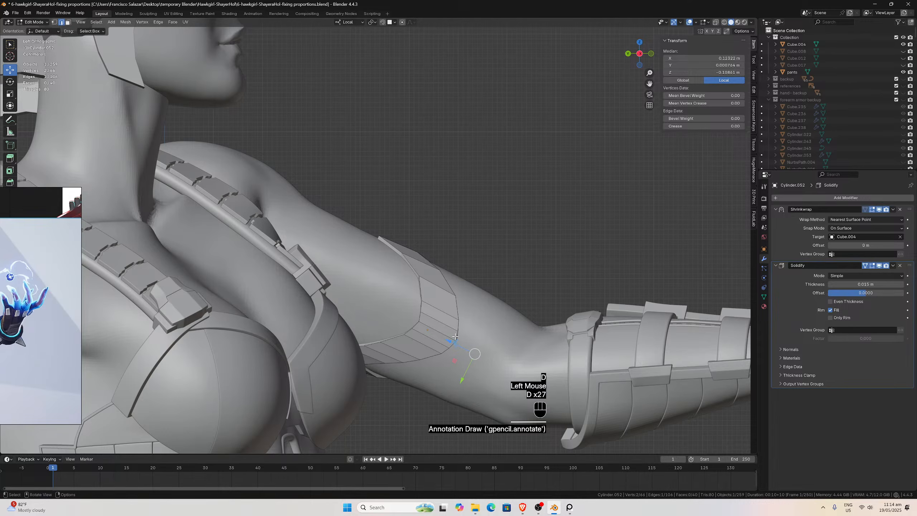
{"action": "key", "text": "KP_3"}
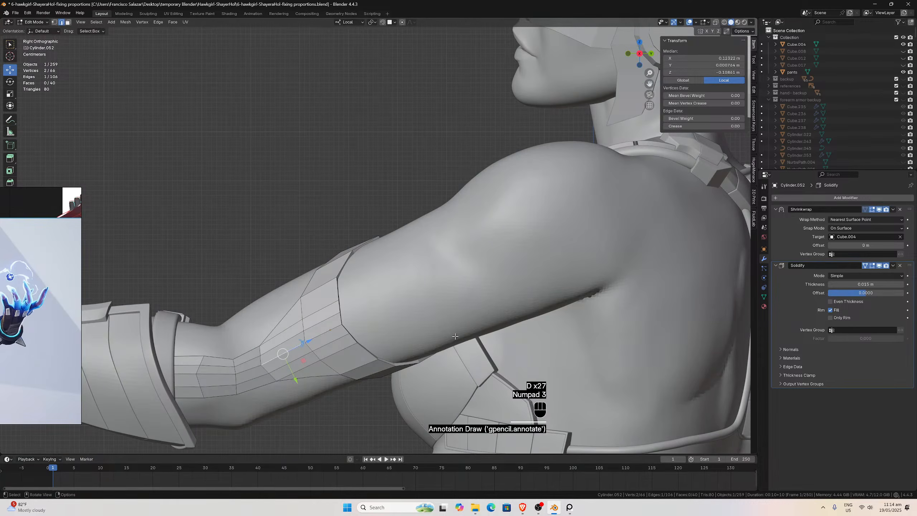
{"action": "key", "text": "KP_3"}
{"action": "key", "text": "ctrl+KP_3"}
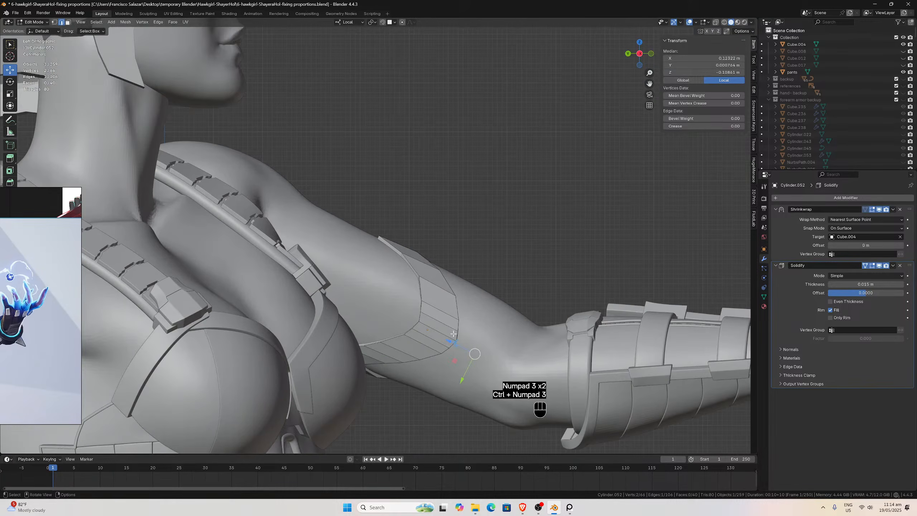
{"action": "scroll", "coordinate": [438, 306], "scroll_direction": "up", "scroll_amount": 1}
{"action": "scroll", "coordinate": [471, 328], "scroll_direction": "down", "scroll_amount": 1}
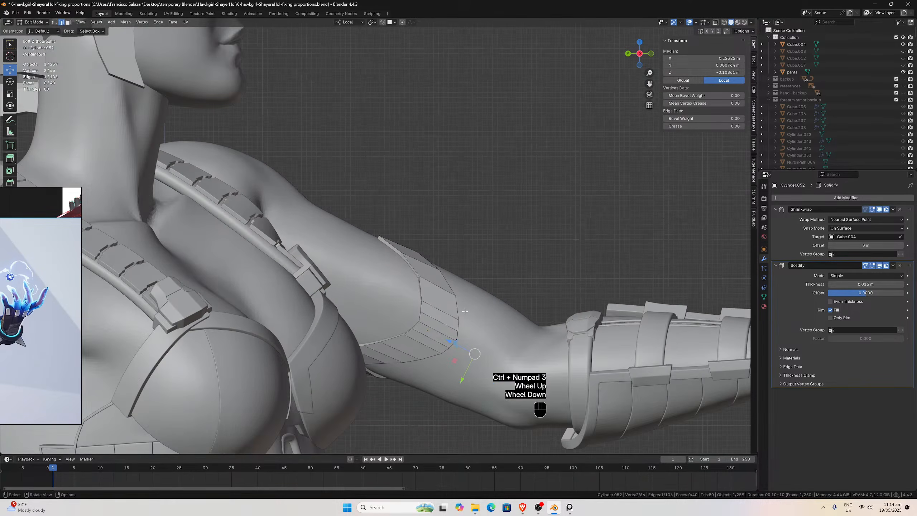
Return to Object Mode and check the whole arm piece from the inner side and from above.
{"action": "key", "text": "Tab"}
{"action": "left_click", "coordinate": [438, 305]}
{"action": "scroll", "coordinate": [439, 306], "scroll_direction": "down", "scroll_amount": 3}
{"action": "scroll", "coordinate": [439, 305], "scroll_direction": "up", "scroll_amount": 3}
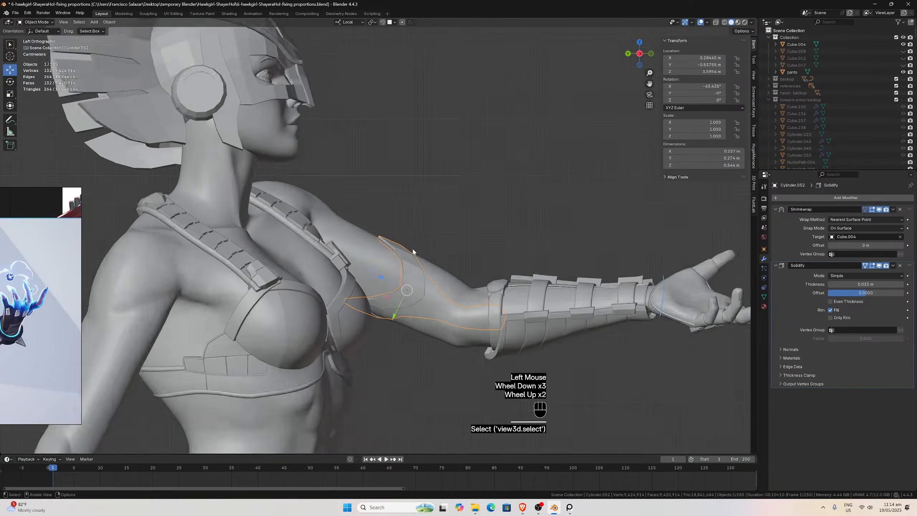
{"action": "middle_click_drag", "start_coordinate": [438, 305], "coordinate": [359, 314]}
{"action": "key", "text": "KP_7"}
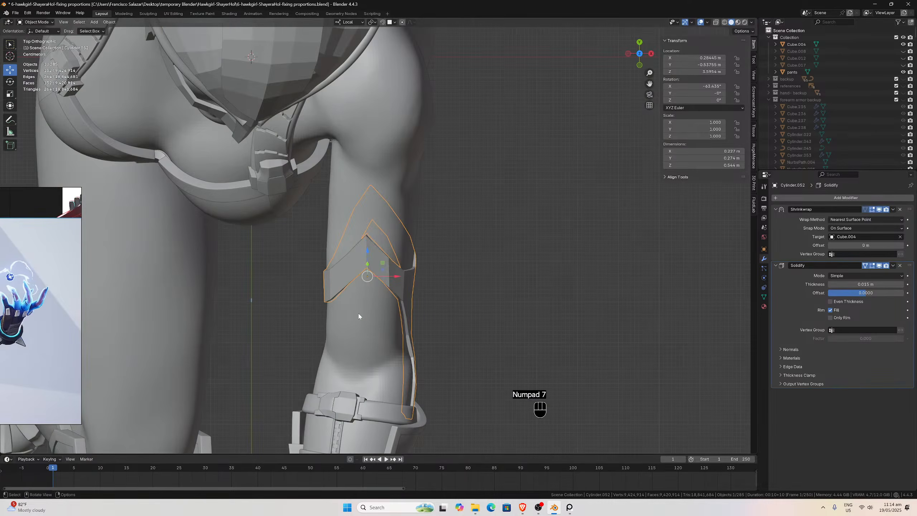
{"action": "scroll", "coordinate": [427, 278], "scroll_direction": "up", "scroll_amount": 1}
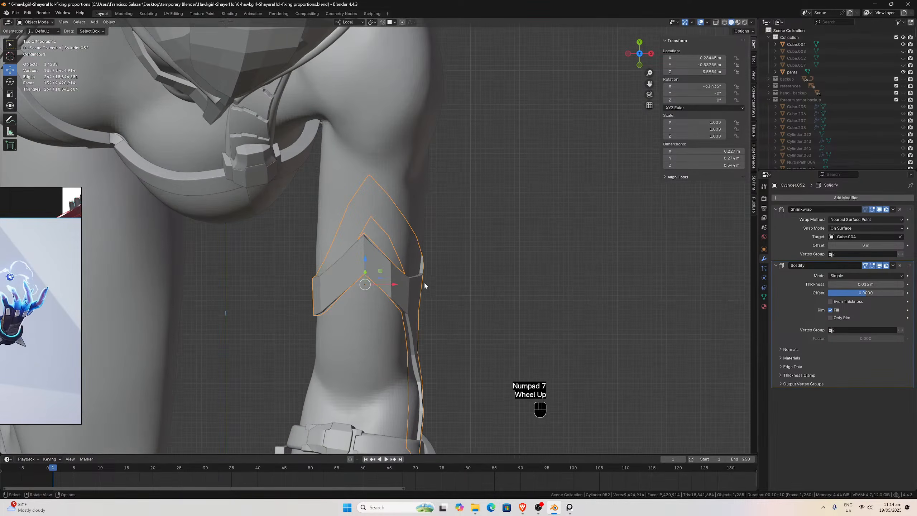
{"action": "scroll", "coordinate": [424, 281], "scroll_direction": "down", "scroll_amount": 2}
Duplicate the arm piece in place, move the copy to the forearm armor backup collection, and reselect the original.
{"action": "key", "text": "shift+d"}
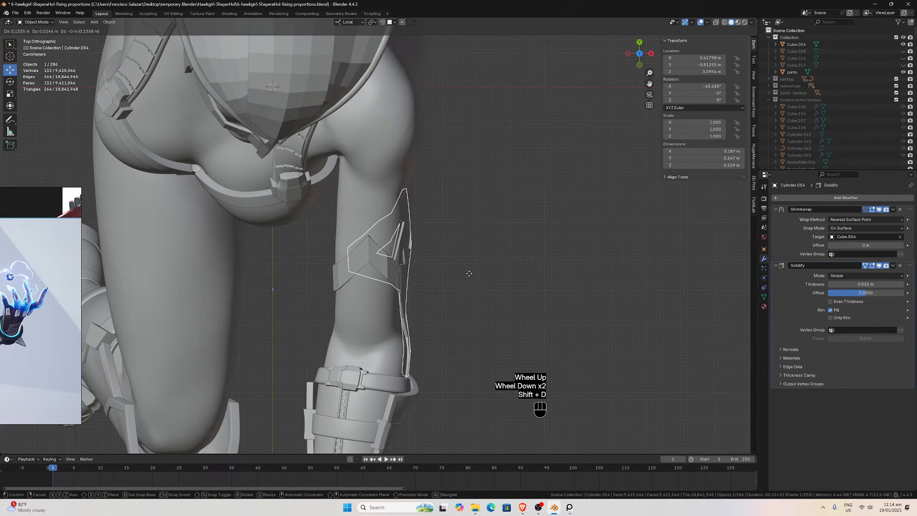
{"action": "key", "text": "Escape"}
{"action": "key", "text": "m"}
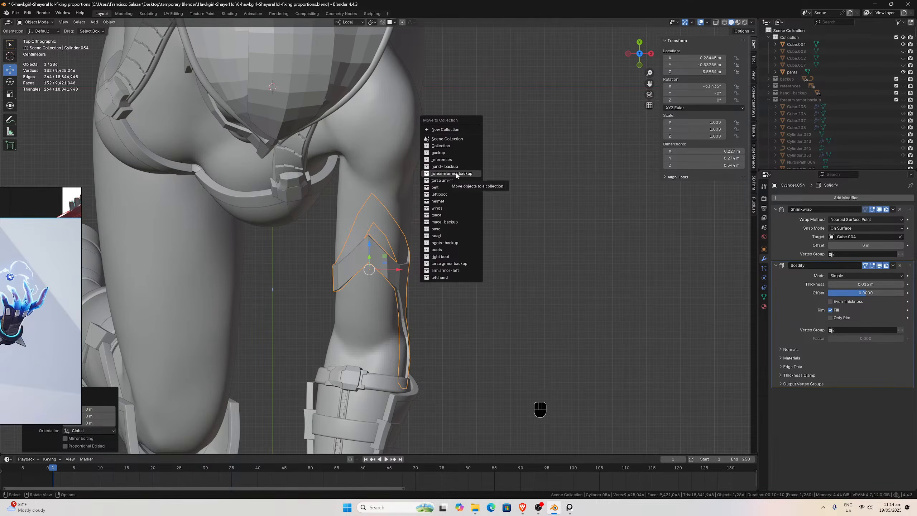
{"action": "left_click", "coordinate": [451, 173]}
{"action": "left_click", "coordinate": [403, 282]}
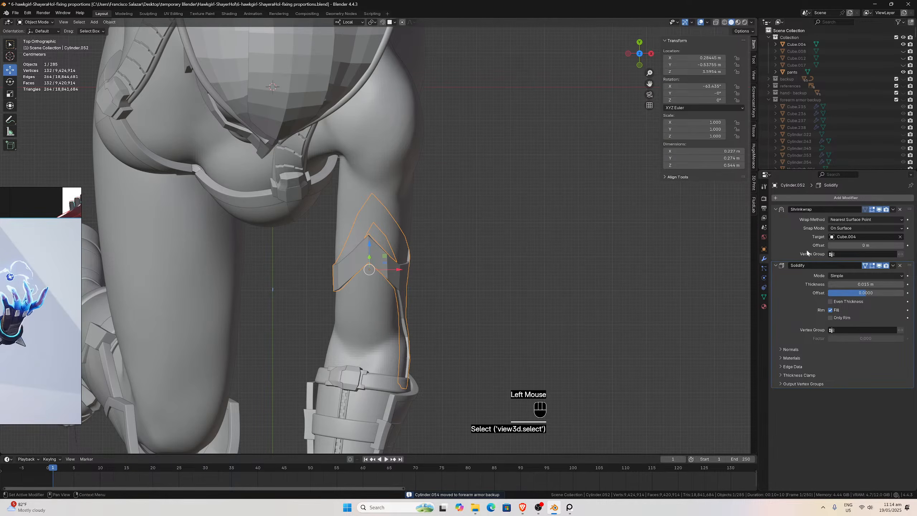
{"action": "scroll", "coordinate": [466, 280], "scroll_direction": "up", "scroll_amount": 4}
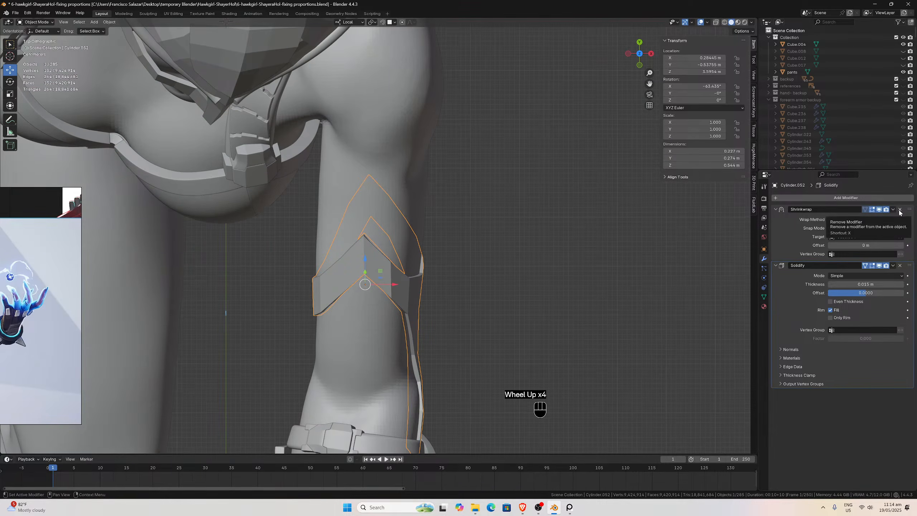
Convert the arm piece to a mesh so its Shrinkwrap and Solidify modifiers are applied.
{"action": "left_click", "coordinate": [108, 22]}
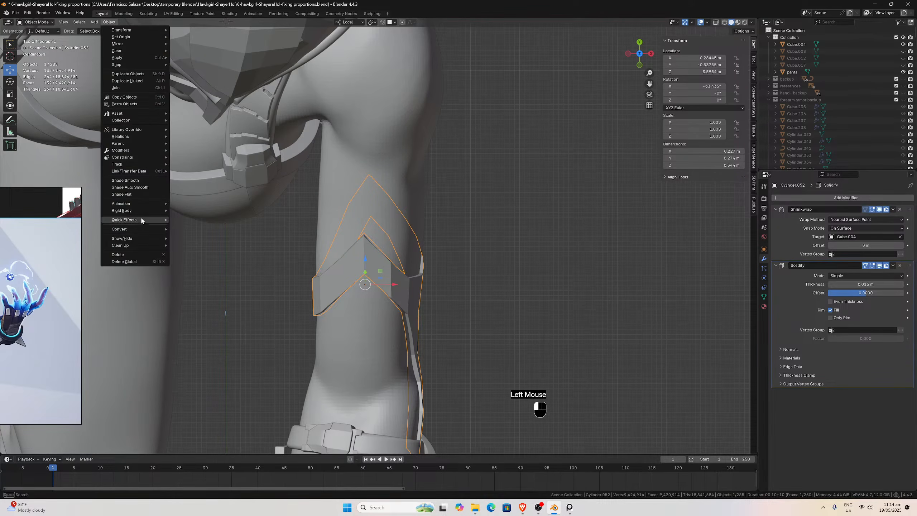
{"action": "mouse_move", "coordinate": [135, 228]}
{"action": "left_click", "coordinate": [186, 230]}
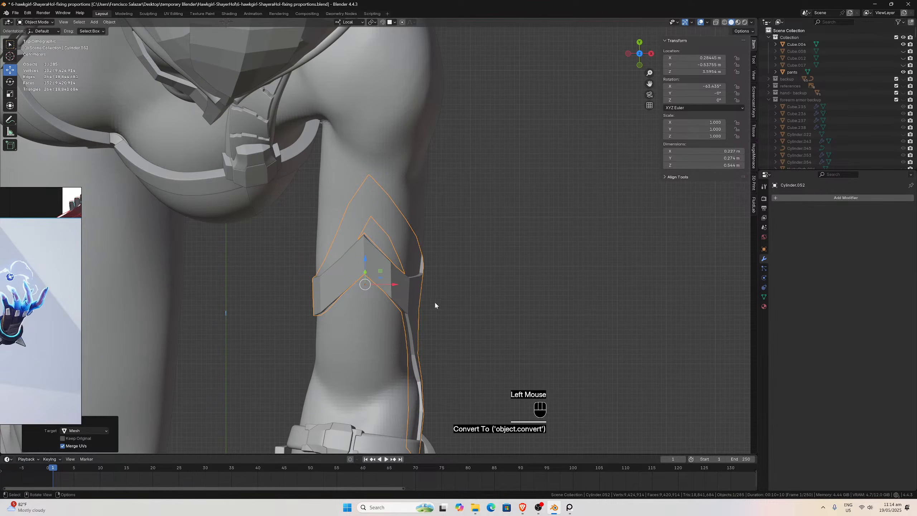
Copy the Bevel and Subdivision modifiers from the forearm plate nearest the elbow to the arm piece.
{"action": "scroll", "coordinate": [450, 232], "scroll_direction": "down", "scroll_amount": 2}
{"action": "middle_click_drag", "start_coordinate": [449, 232], "coordinate": [241, 336]}
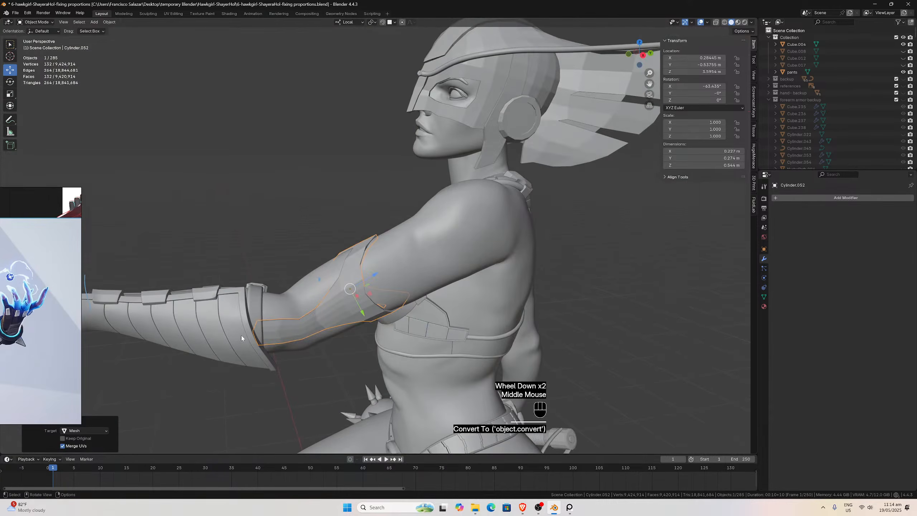
{"action": "left_click", "coordinate": [241, 338], "text": "shift"}
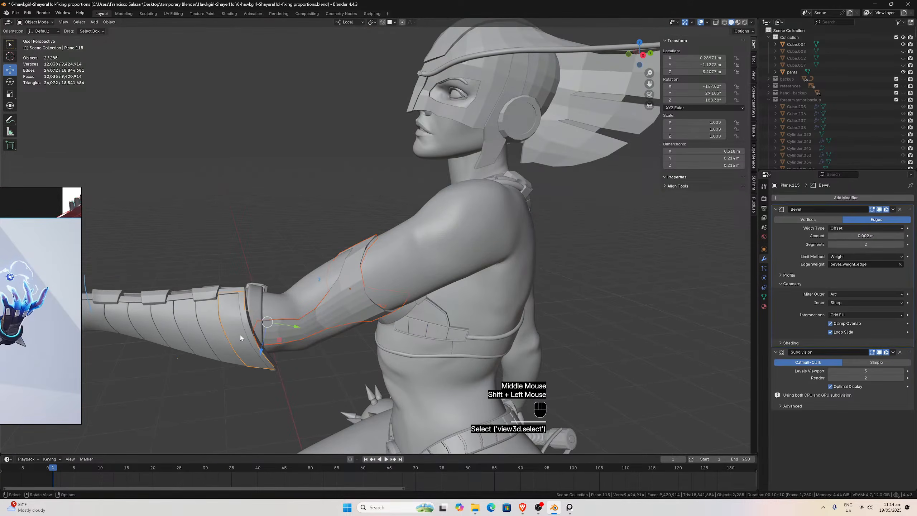
{"action": "key", "text": "ctrl+l"}
{"action": "left_click", "coordinate": [240, 336]}
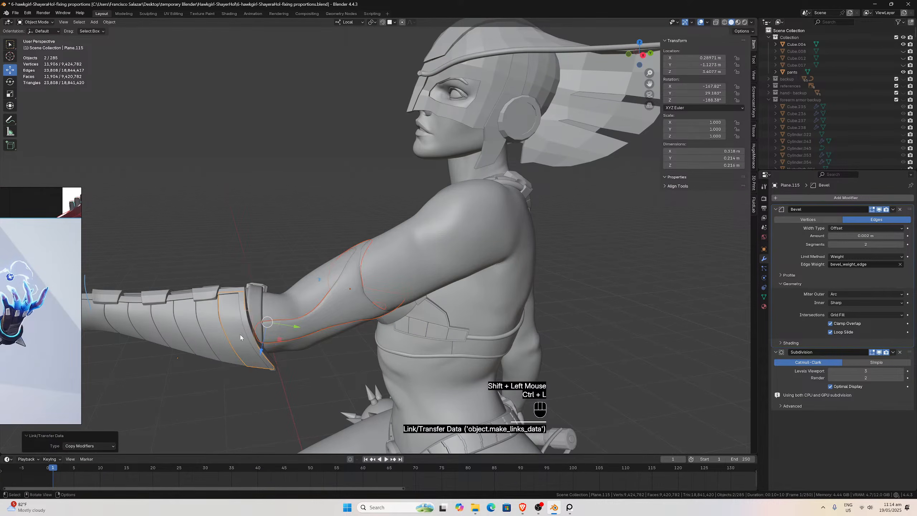
{"action": "scroll", "coordinate": [345, 295], "scroll_direction": "up", "scroll_amount": 1}
Isolate the arm piece in Edit Mode and select the outline edges around the elbow strap's end and along its upper side.
{"action": "left_click", "coordinate": [344, 298]}
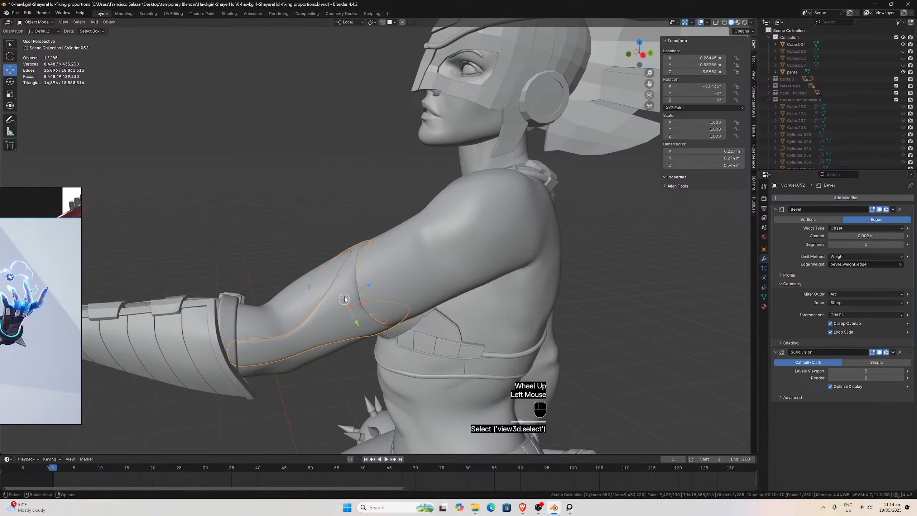
{"action": "key", "text": "slash"}
{"action": "key", "text": "Tab"}
{"action": "middle_click_drag", "start_coordinate": [343, 296], "coordinate": [446, 226]}
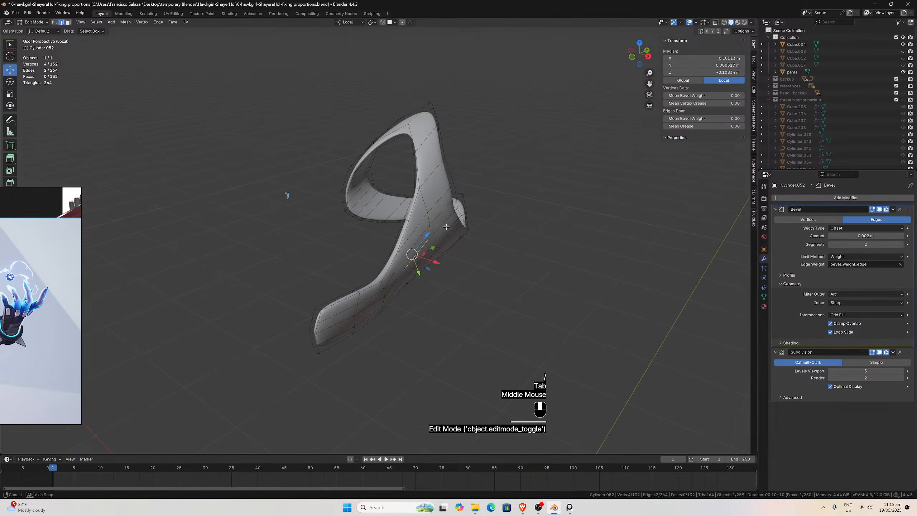
{"action": "left_click", "coordinate": [374, 286]}
{"action": "left_click", "coordinate": [374, 286], "text": "alt"}
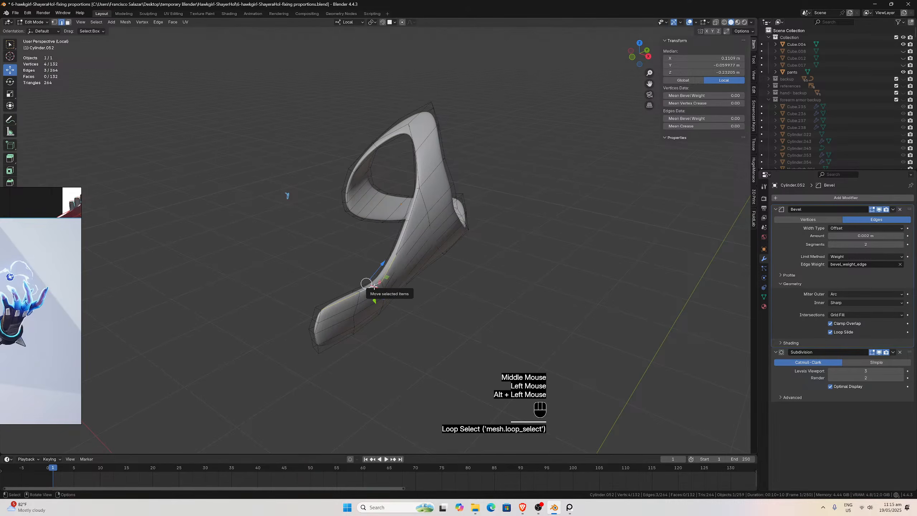
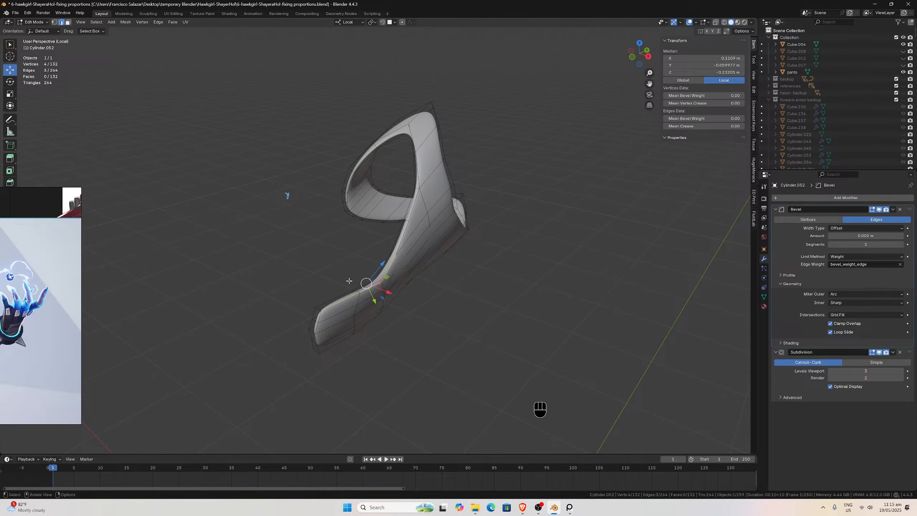
{"action": "left_click", "coordinate": [312, 329], "text": "alt+shift"}
{"action": "middle_click_drag", "start_coordinate": [312, 329], "coordinate": [387, 314]}
{"action": "scroll", "coordinate": [387, 313], "scroll_direction": "up", "scroll_amount": 1}
{"action": "left_click", "coordinate": [513, 334], "text": "alt+shift"}
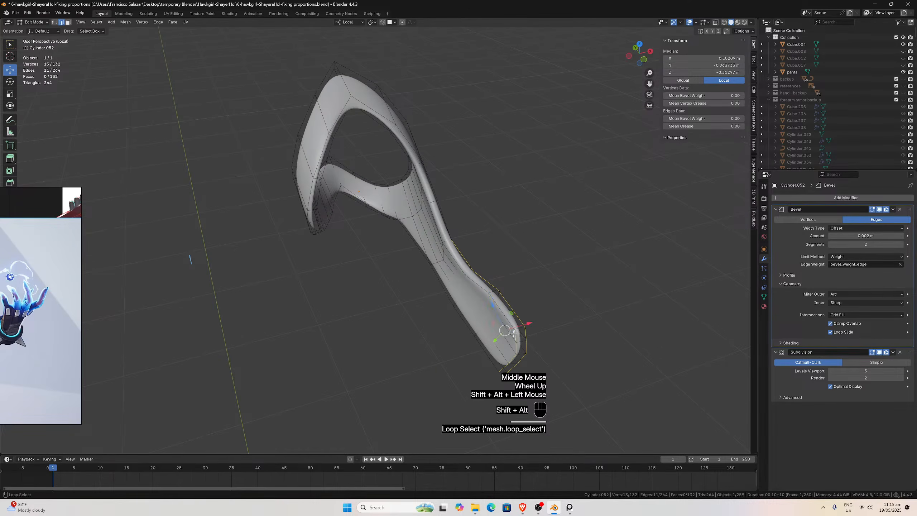
{"action": "left_click", "coordinate": [509, 321], "text": "alt+shift"}
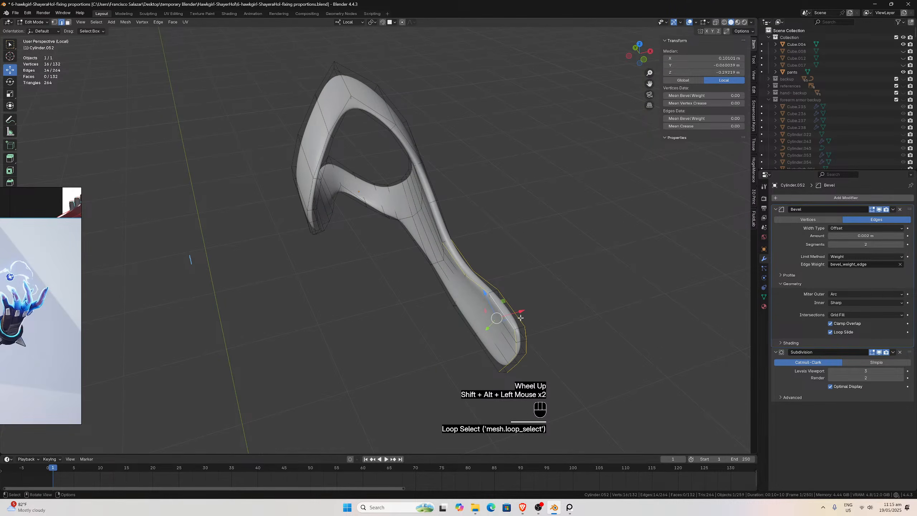
{"action": "left_click", "coordinate": [435, 224], "text": "alt+shift"}
Extend the edge selection up the strap's curved side and around the upper-arm band's elbow-side rim.
{"action": "middle_click_drag", "start_coordinate": [435, 224], "coordinate": [388, 238]}
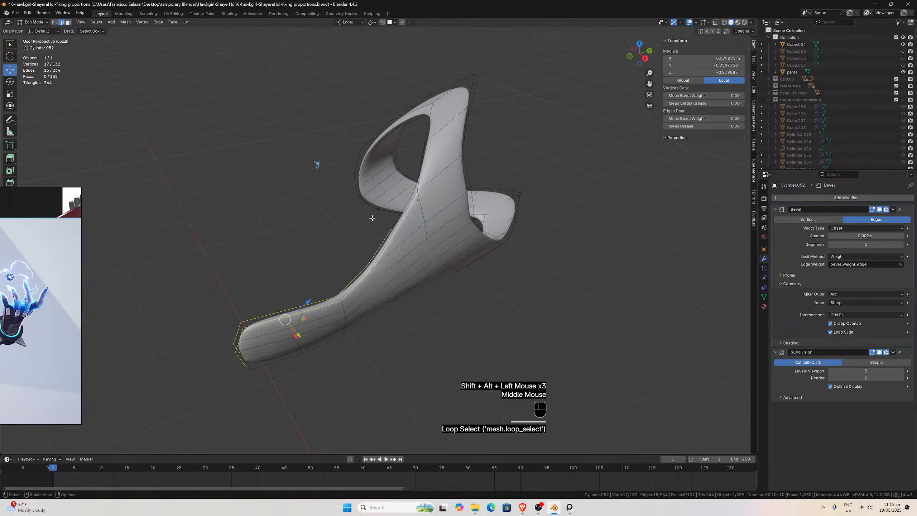
{"action": "left_click", "coordinate": [389, 237], "text": "alt+shift"}
{"action": "left_click", "coordinate": [395, 227], "text": "alt+shift"}
{"action": "left_click", "coordinate": [399, 217], "text": "alt+shift"}
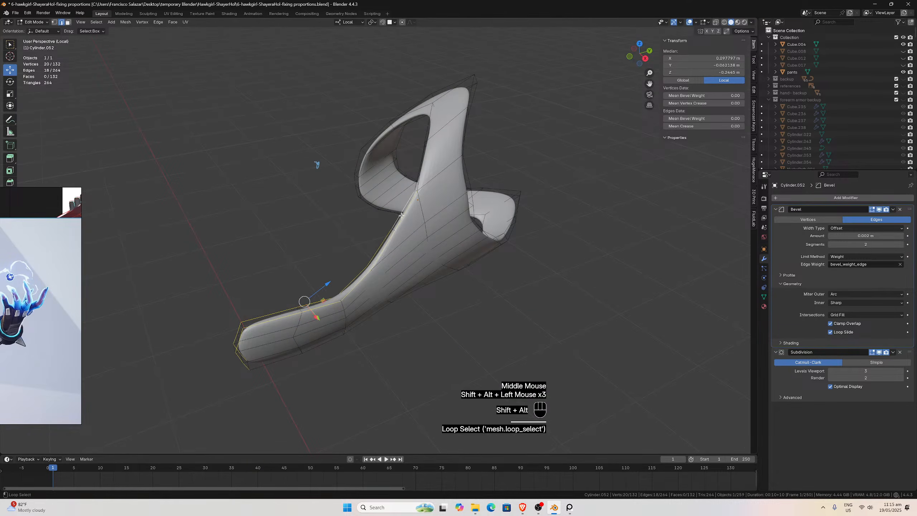
{"action": "left_click", "coordinate": [420, 181], "text": "alt+shift"}
{"action": "left_click", "coordinate": [419, 177], "text": "alt+shift"}
Add the strap's underside edges and the band's shoulder-side rims to the selection, and give all outline edges full bevel weight.
{"action": "middle_click_drag", "start_coordinate": [419, 177], "coordinate": [475, 204]}
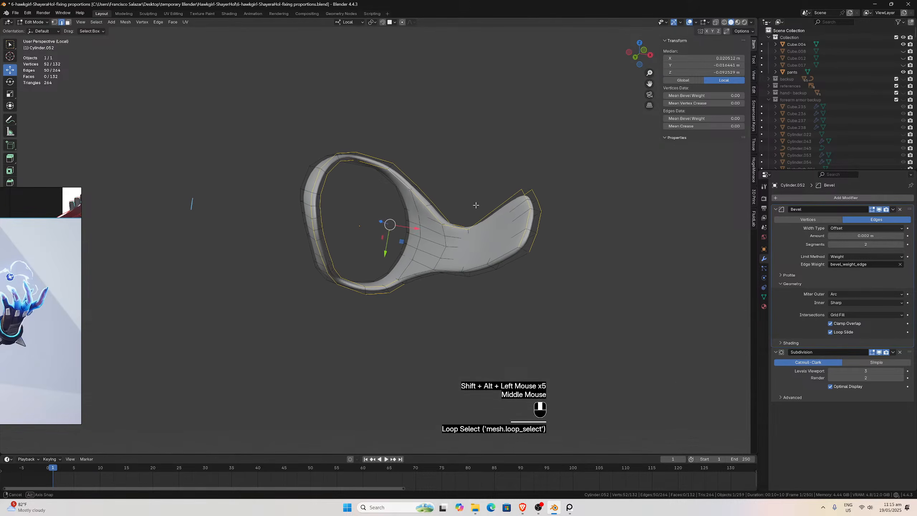
{"action": "left_click", "coordinate": [509, 253], "text": "alt+shift"}
{"action": "left_click", "coordinate": [514, 262], "text": "alt+shift"}
{"action": "left_click", "coordinate": [419, 270], "text": "alt+shift"}
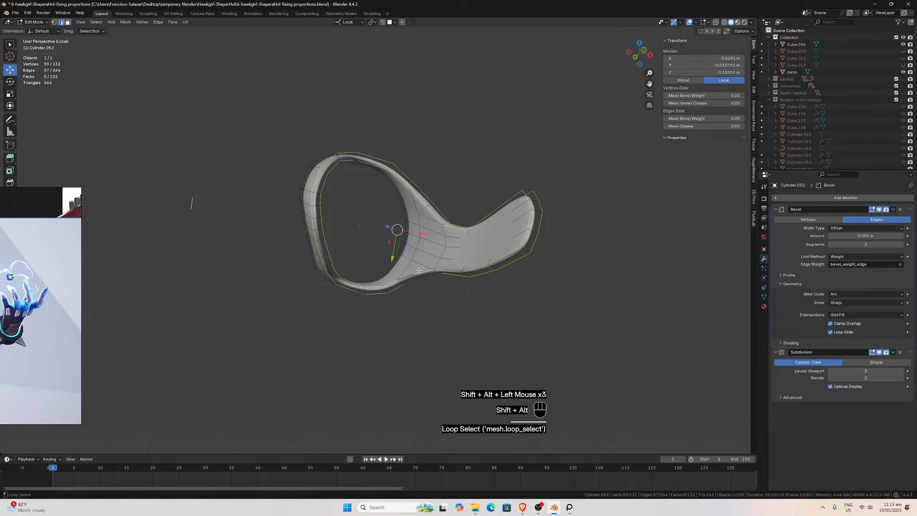
{"action": "middle_click_drag", "start_coordinate": [433, 265], "coordinate": [457, 286]}
{"action": "scroll", "coordinate": [448, 276], "scroll_direction": "up", "scroll_amount": 1}
{"action": "middle_click_drag", "start_coordinate": [319, 180], "coordinate": [367, 188]}
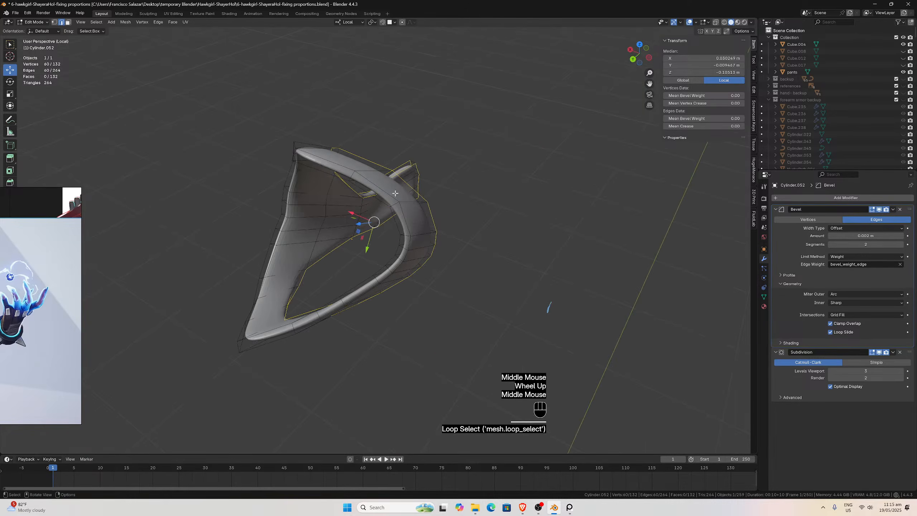
{"action": "left_click", "coordinate": [395, 193], "text": "alt+shift"}
{"action": "left_click", "coordinate": [391, 224], "text": "alt+shift"}
{"action": "middle_click_drag", "start_coordinate": [385, 238], "coordinate": [421, 274]}
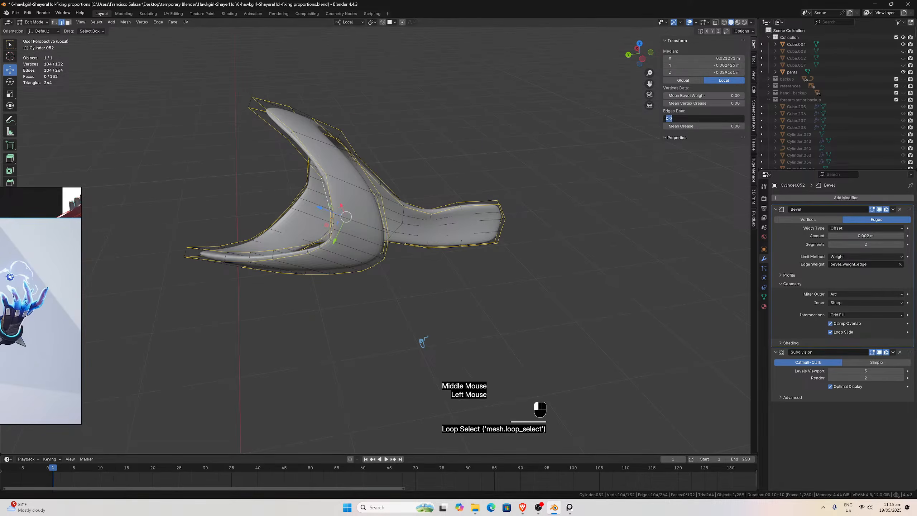
{"action": "left_click_drag", "start_coordinate": [720, 119], "coordinate": [740, 118]}
Set the mean bevel weight to 1 on the cross-section edge loops at the band's two pointed tips, and return to the full model.
{"action": "middle_click_drag", "start_coordinate": [482, 125], "coordinate": [391, 123]}
{"action": "scroll", "coordinate": [385, 78], "scroll_direction": "up", "scroll_amount": 1}
{"action": "left_click", "coordinate": [362, 50]}
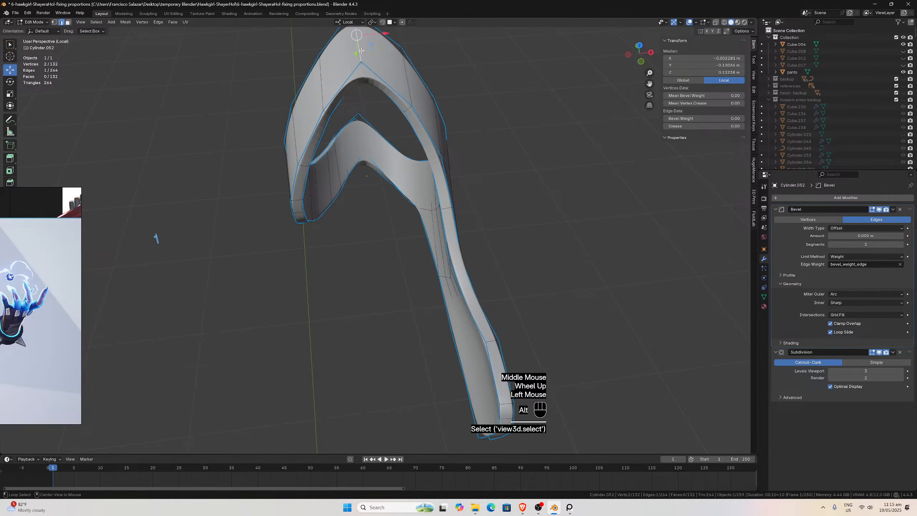
{"action": "left_click", "coordinate": [365, 83], "text": "alt"}
{"action": "middle_click_drag", "start_coordinate": [365, 83], "coordinate": [316, 139]}
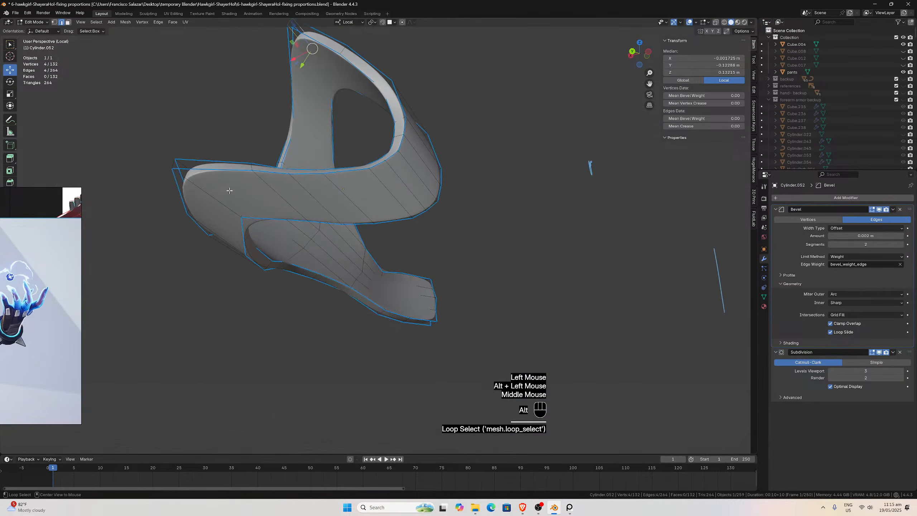
{"action": "left_click", "coordinate": [220, 195], "text": "alt+shift"}
{"action": "left_click", "coordinate": [719, 120]}
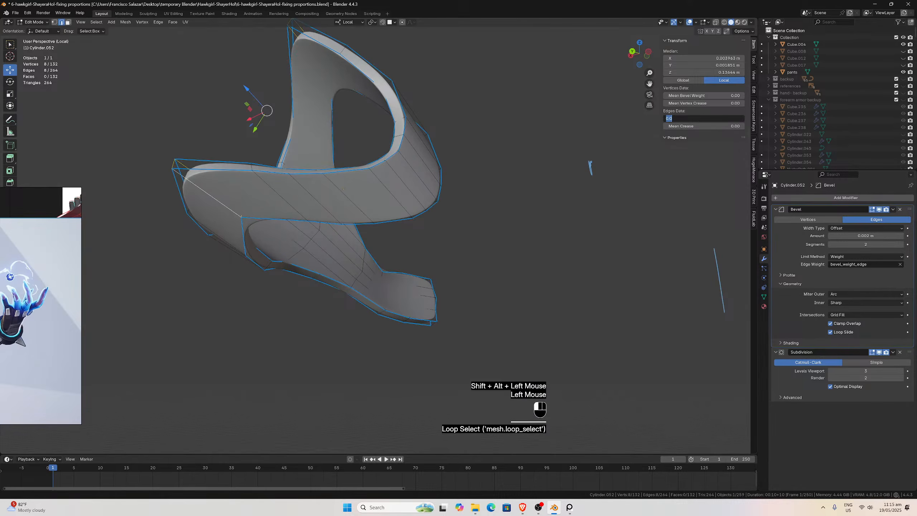
{"action": "type", "text": "1"}
{"action": "key", "text": "Return"}
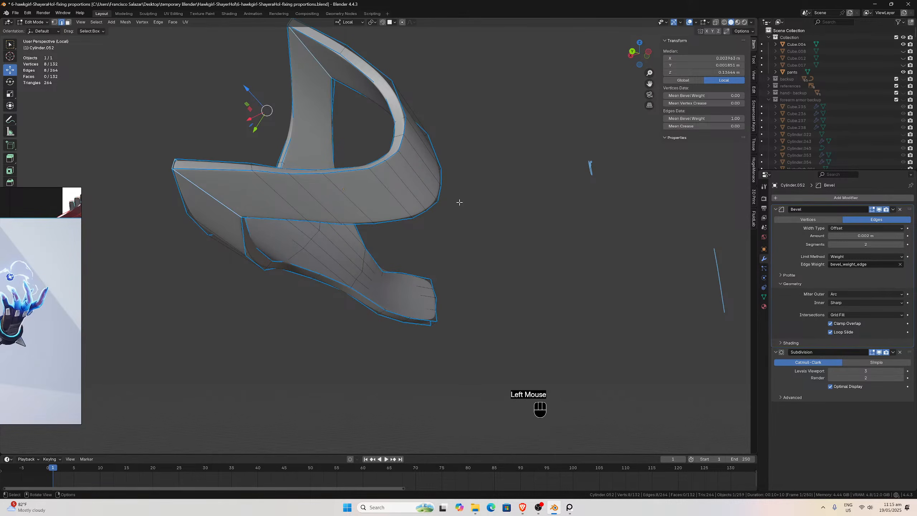
{"action": "key", "text": "slash"}
{"action": "key", "text": "Tab"}
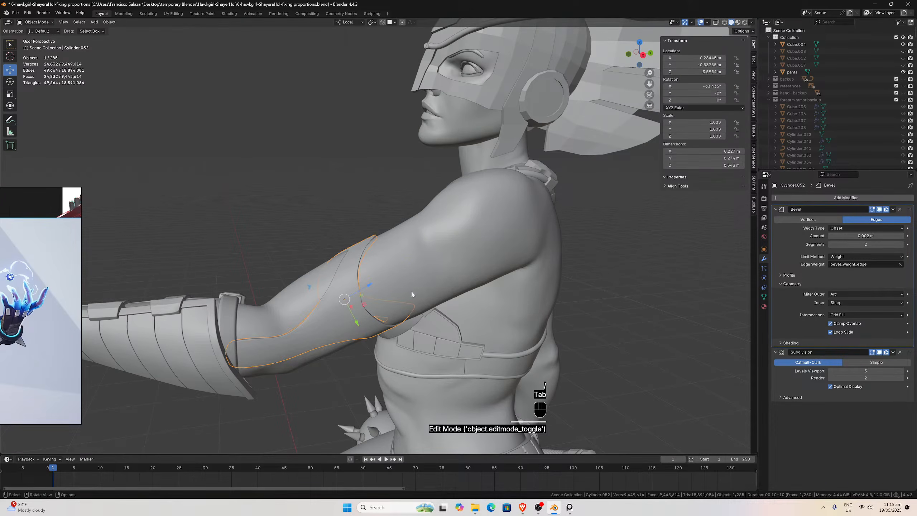
Isolate the arm piece again and set the mean bevel weight to 1 on the two short corner edges at the elbow strap's end.
{"action": "middle_click_drag", "start_coordinate": [434, 268], "coordinate": [401, 268]}
{"action": "scroll", "coordinate": [415, 228], "scroll_direction": "up", "scroll_amount": 3}
{"action": "scroll", "coordinate": [365, 204], "scroll_direction": "down", "scroll_amount": 4}
{"action": "key", "text": "KP_3"}
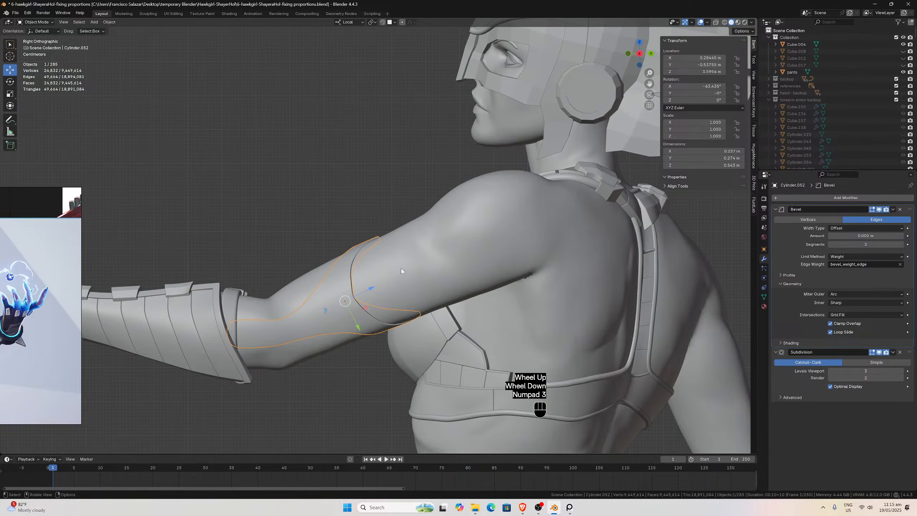
{"action": "key", "text": "KP_Divide"}
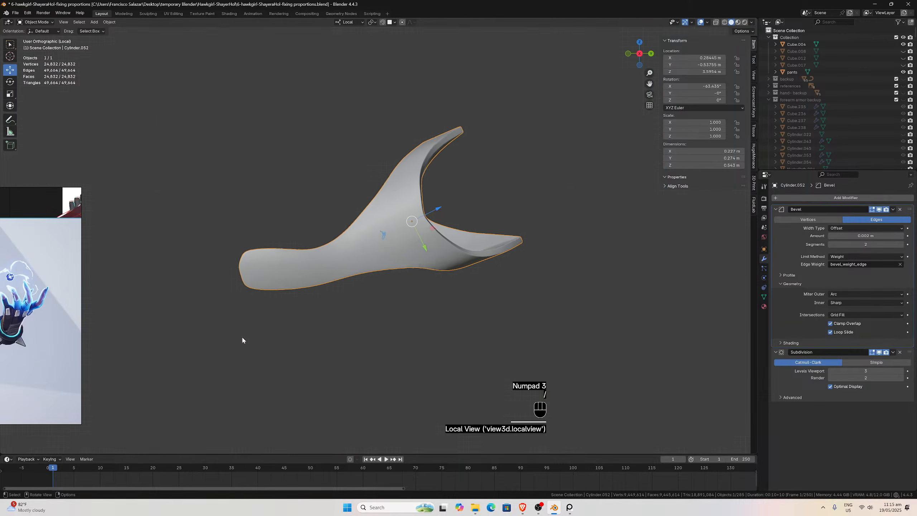
{"action": "middle_click_drag", "start_coordinate": [242, 339], "coordinate": [309, 270]}
{"action": "key", "text": "Tab"}
{"action": "scroll", "coordinate": [368, 319], "scroll_direction": "up", "scroll_amount": 1}
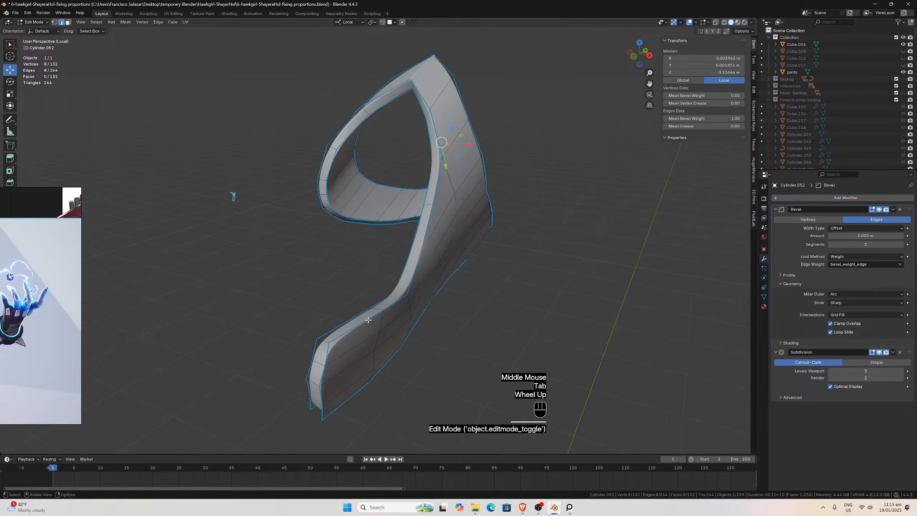
{"action": "left_click", "coordinate": [313, 346]}
{"action": "middle_click_drag", "start_coordinate": [318, 336], "coordinate": [337, 307]}
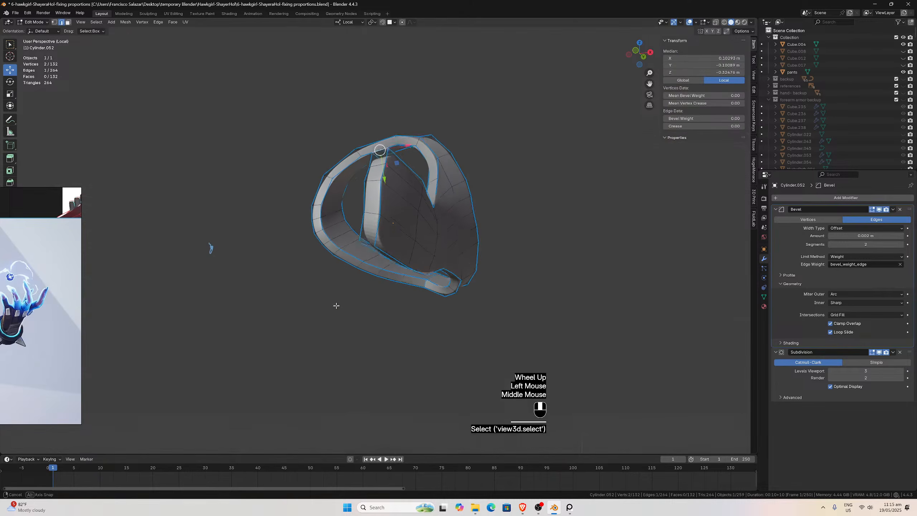
{"action": "left_click", "coordinate": [369, 239], "text": "shift"}
{"action": "left_click", "coordinate": [704, 119]}
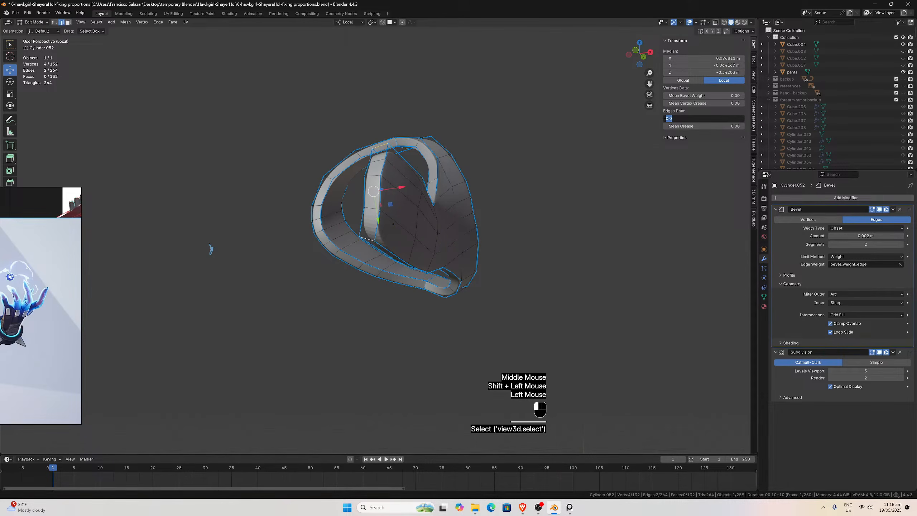
{"action": "type", "text": "1"}
{"action": "key", "text": "Return"}
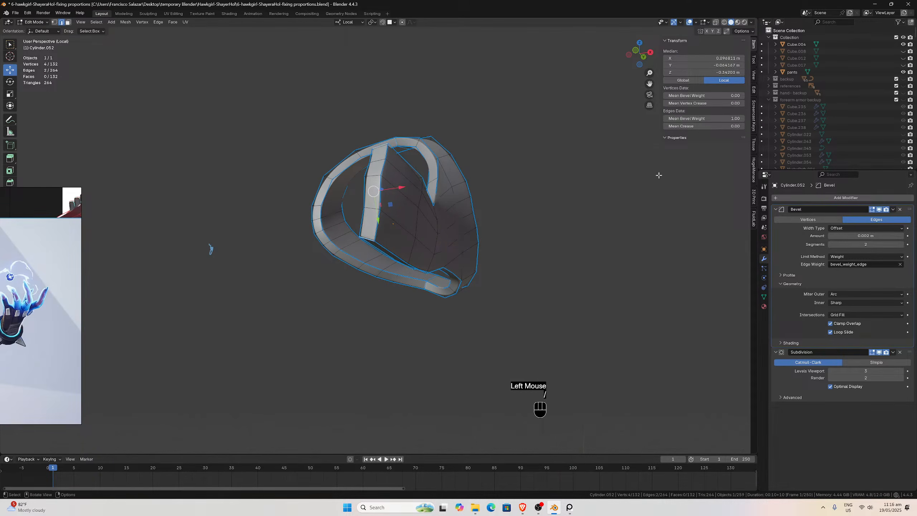
Return to Object Mode with the full model shown, deselect the arm piece and inspect the arm from the front.
{"action": "key", "text": "KP_Divide"}
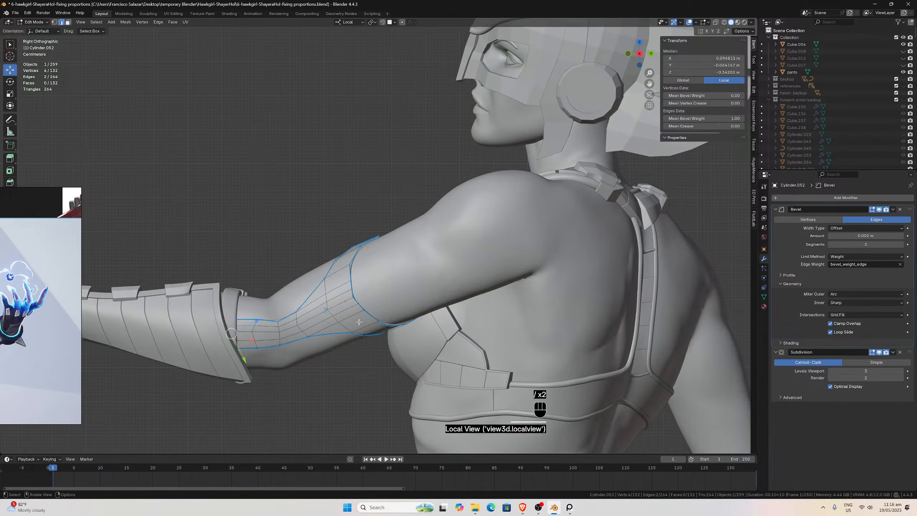
{"action": "key", "text": "Tab"}
{"action": "left_click", "coordinate": [321, 245]}
{"action": "scroll", "coordinate": [321, 245], "scroll_direction": "down", "scroll_amount": 2}
{"action": "middle_click_drag", "start_coordinate": [321, 246], "coordinate": [457, 321]}
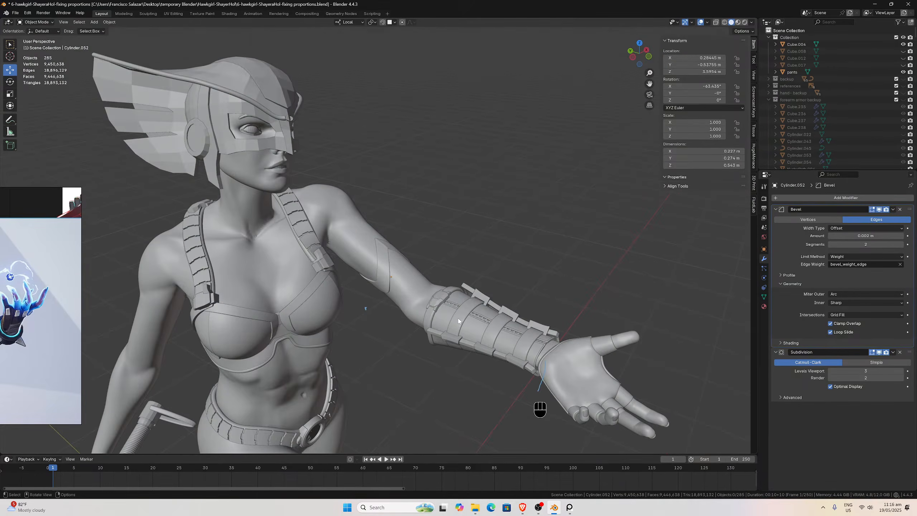
Bring the reference picture next to the model and zoom in on the character's arm, glove and jacket details.
{"action": "left_click_drag", "start_coordinate": [26, 305], "coordinate": [234, 303]}
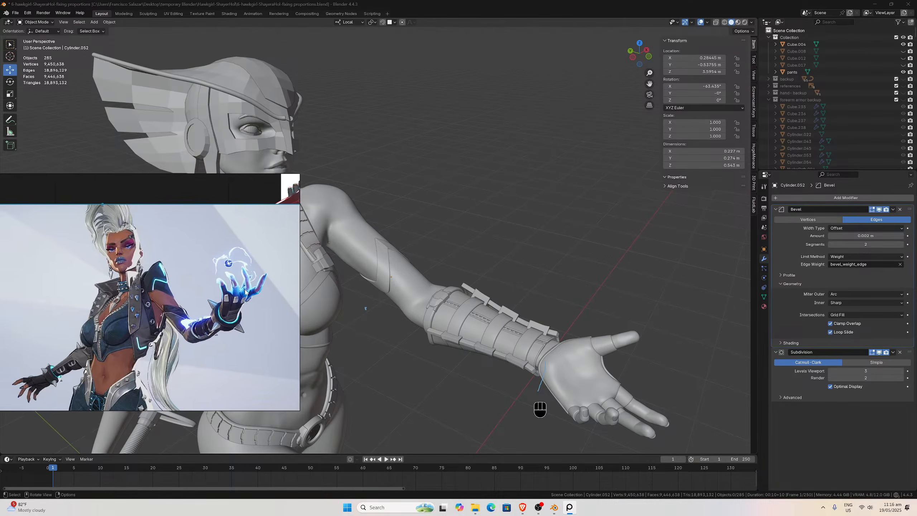
{"action": "scroll", "coordinate": [234, 303], "scroll_direction": "up", "scroll_amount": 2}
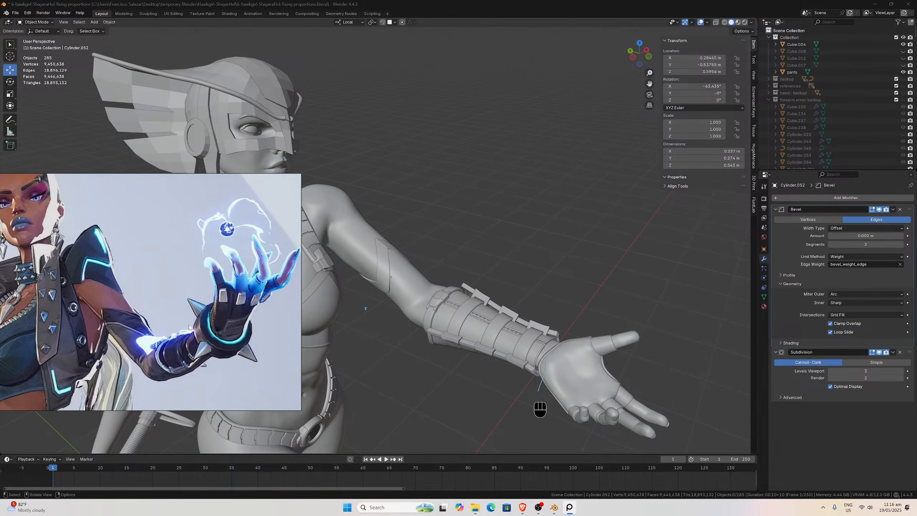
{"action": "mouse_move", "coordinate": [190, 327]}
{"action": "left_mouse_down"}
{"action": "mouse_move", "coordinate": [302, 313]}
{"action": "mouse_move", "coordinate": [195, 334]}
{"action": "left_mouse_up"}
{"action": "scroll", "coordinate": [140, 331], "scroll_direction": "down", "scroll_amount": 3}
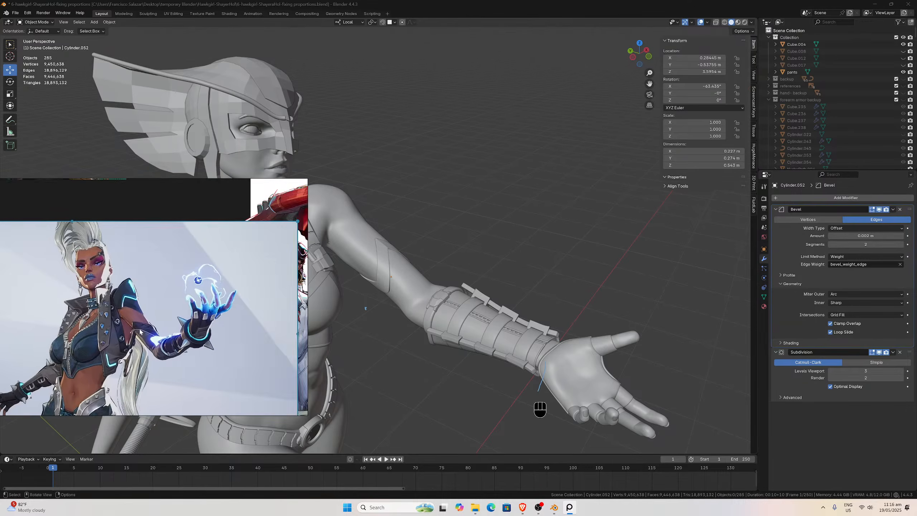
{"action": "scroll", "coordinate": [140, 332], "scroll_direction": "up", "scroll_amount": 5}
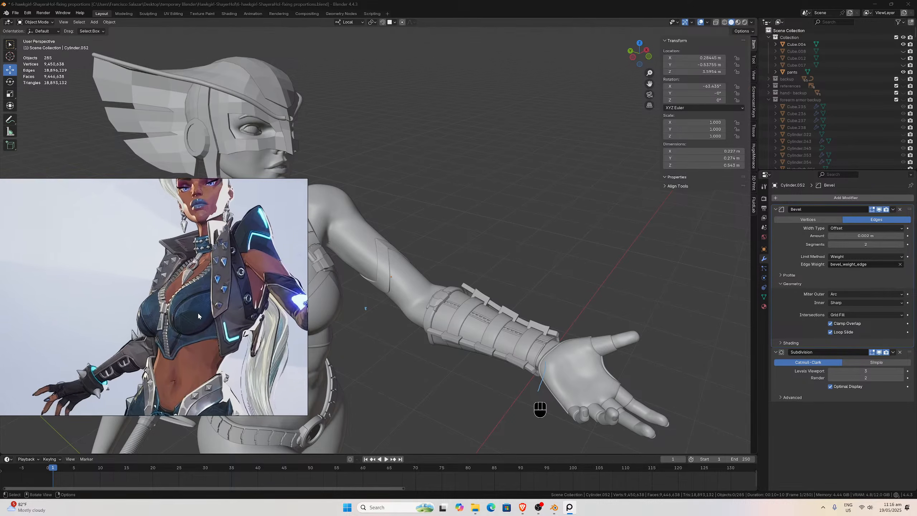
{"action": "scroll", "coordinate": [230, 299], "scroll_direction": "up", "scroll_amount": 4}
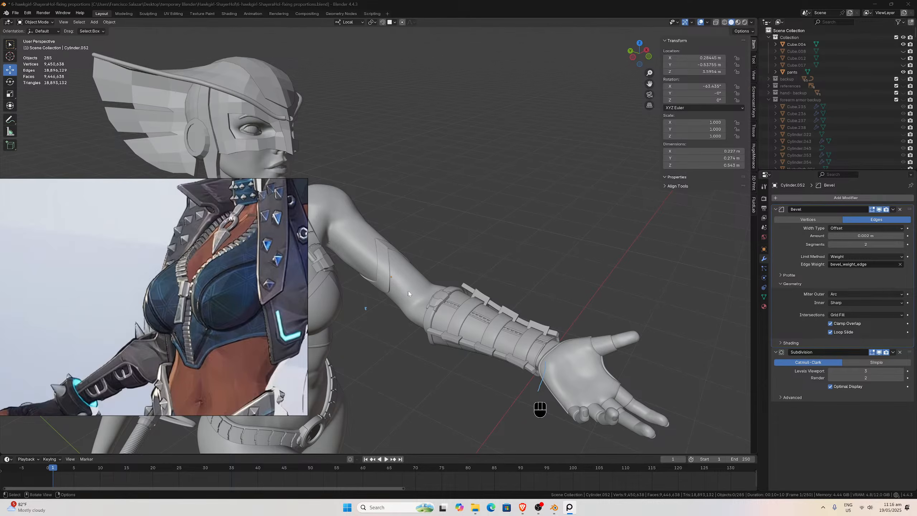
{"action": "scroll", "coordinate": [424, 319], "scroll_direction": "down", "scroll_amount": 3}
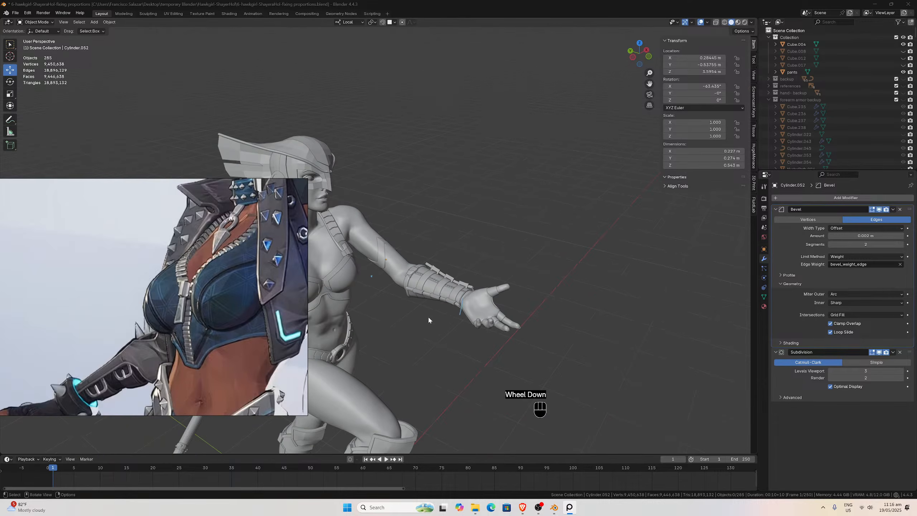
{"action": "scroll", "coordinate": [457, 306], "scroll_direction": "up", "scroll_amount": 2}
{"action": "left_click", "coordinate": [594, 430]}
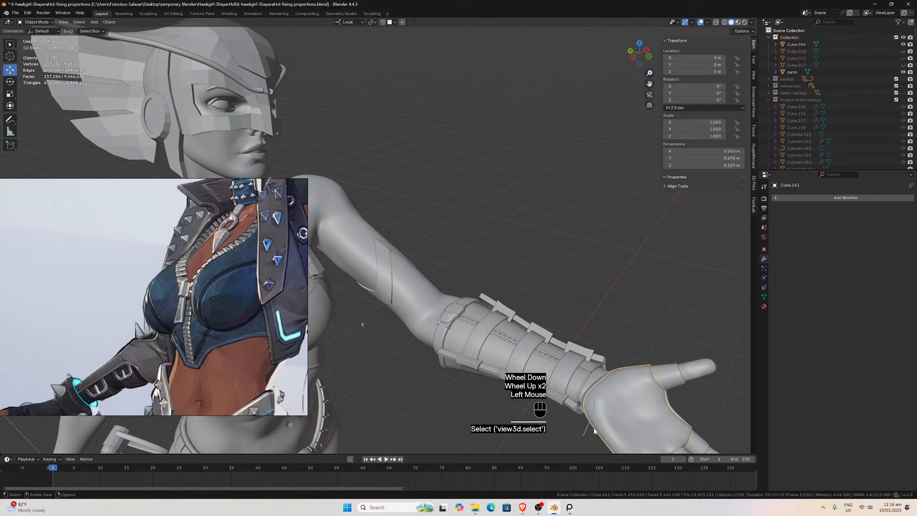
{"action": "scroll", "coordinate": [214, 372], "scroll_direction": "down", "scroll_amount": 3}
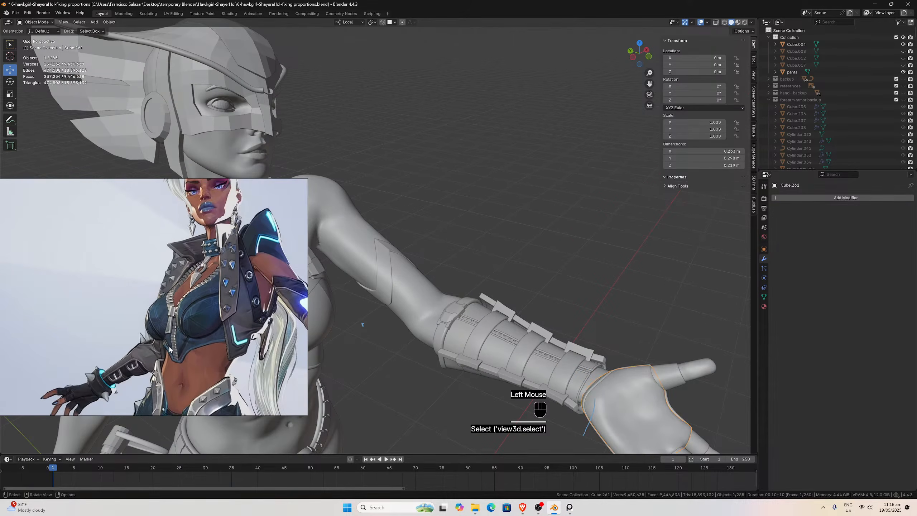
{"action": "scroll", "coordinate": [188, 330], "scroll_direction": "down", "scroll_amount": 2}
{"action": "scroll", "coordinate": [404, 289], "scroll_direction": "down", "scroll_amount": 1}
From the left orthographic view, duplicate in place the short curve on the palm between thumb and fingers.
{"action": "middle_click_drag", "start_coordinate": [404, 289], "coordinate": [414, 277]}
{"action": "key", "text": "ctrl+KP_3"}
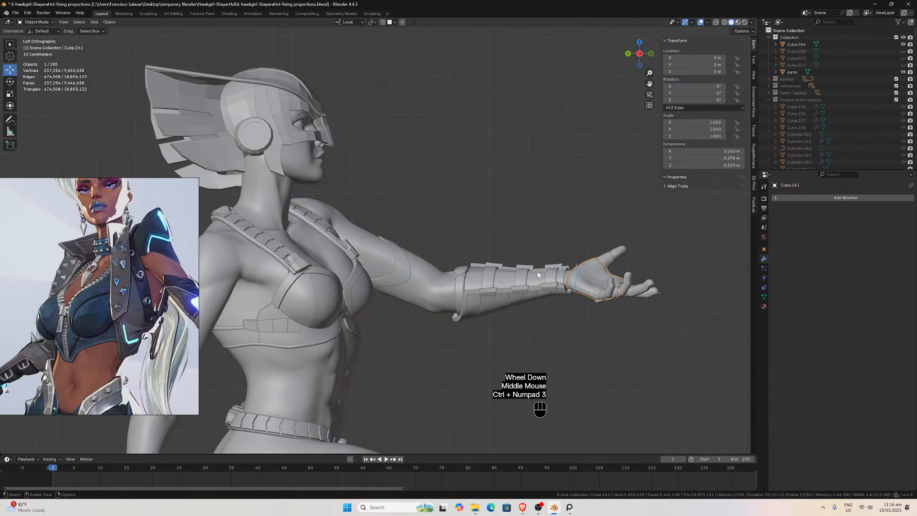
{"action": "scroll", "coordinate": [538, 274], "scroll_direction": "up", "scroll_amount": 2}
{"action": "left_click", "coordinate": [710, 287]}
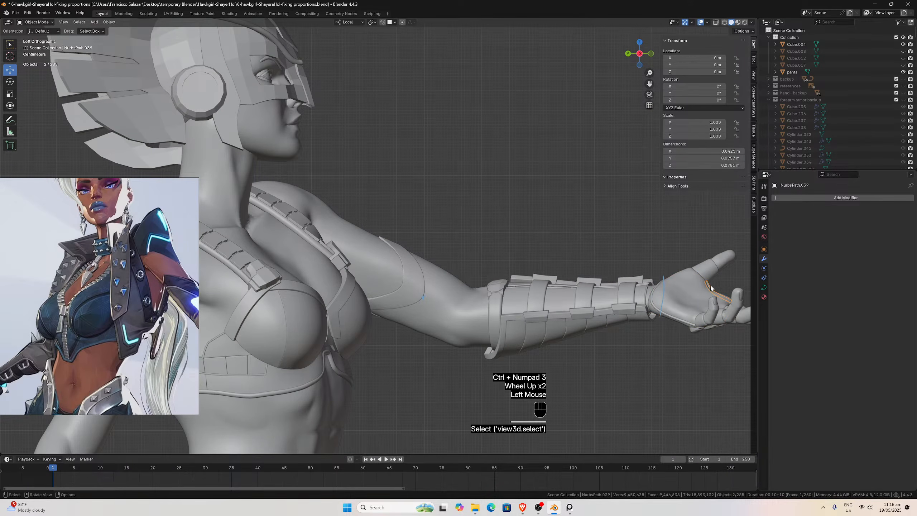
{"action": "key", "text": "shift+d"}
{"action": "key", "text": "Escape"}
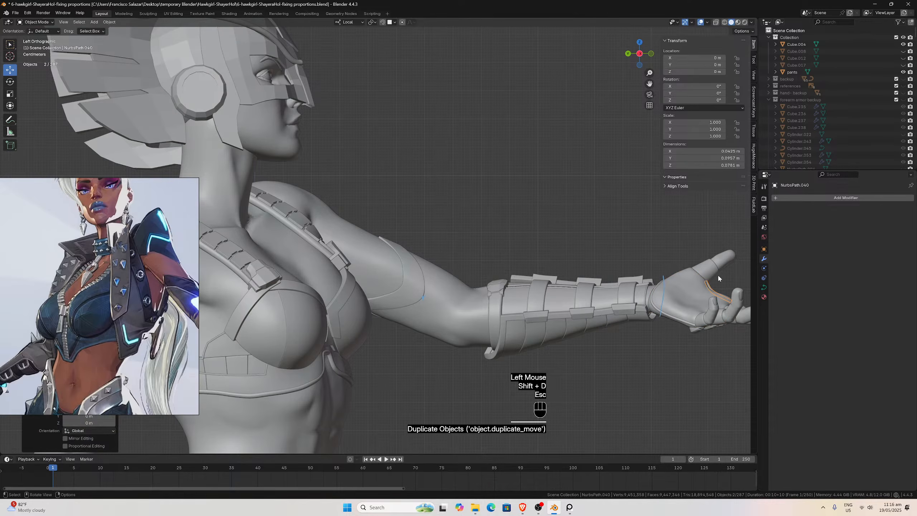
Move all control points of the duplicated curve to the empty space below the outstretched upper arm.
{"action": "key", "text": "Tab"}
{"action": "key", "text": "a"}
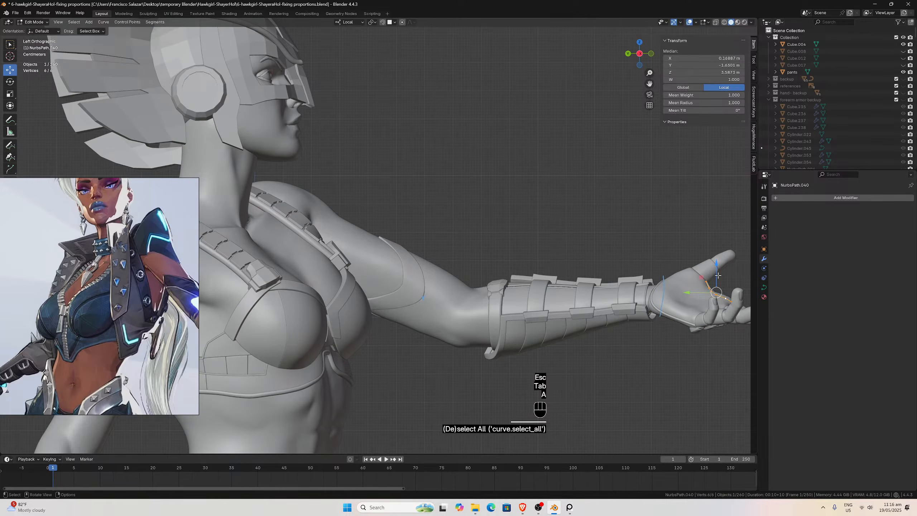
{"action": "key", "text": "g"}
{"action": "left_click", "coordinate": [422, 349]}
{"action": "scroll", "coordinate": [422, 349], "scroll_direction": "up", "scroll_amount": 2}
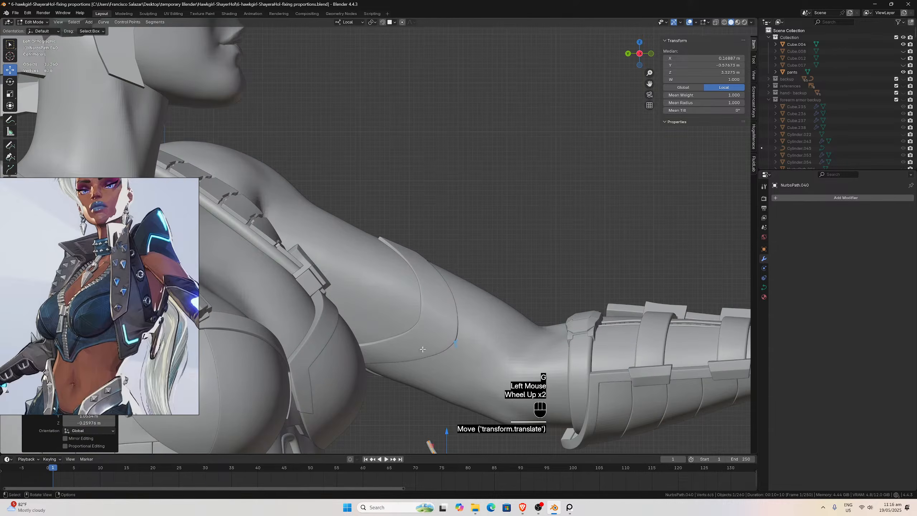
{"action": "scroll", "coordinate": [364, 119], "scroll_direction": "down", "scroll_amount": 2}
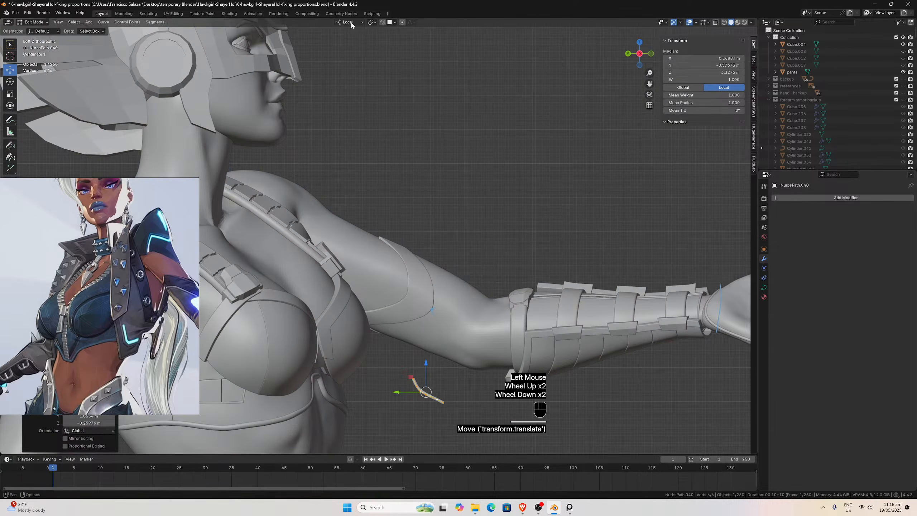
Enable snapping, set the transform orientation to Global, and snap the curve's first control point onto the lower corner of the upper-arm band.
{"action": "left_click", "coordinate": [382, 22]}
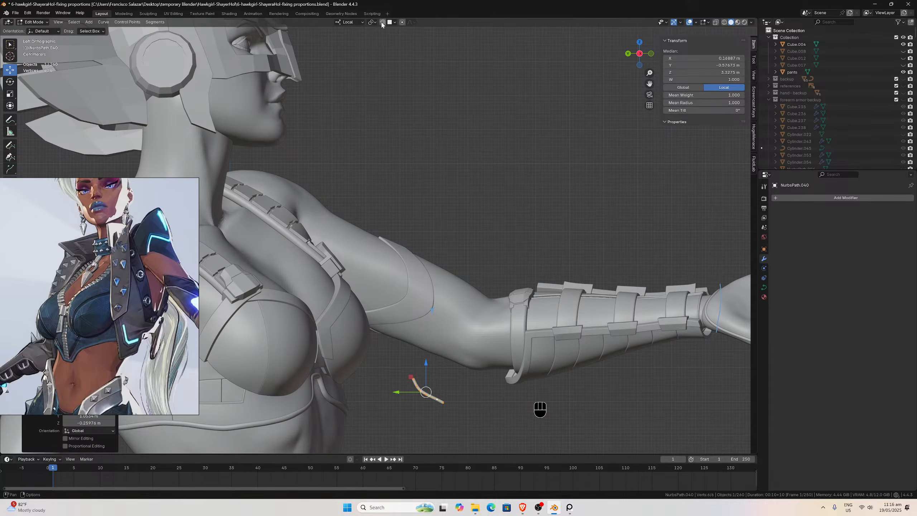
{"action": "left_click", "coordinate": [414, 378]}
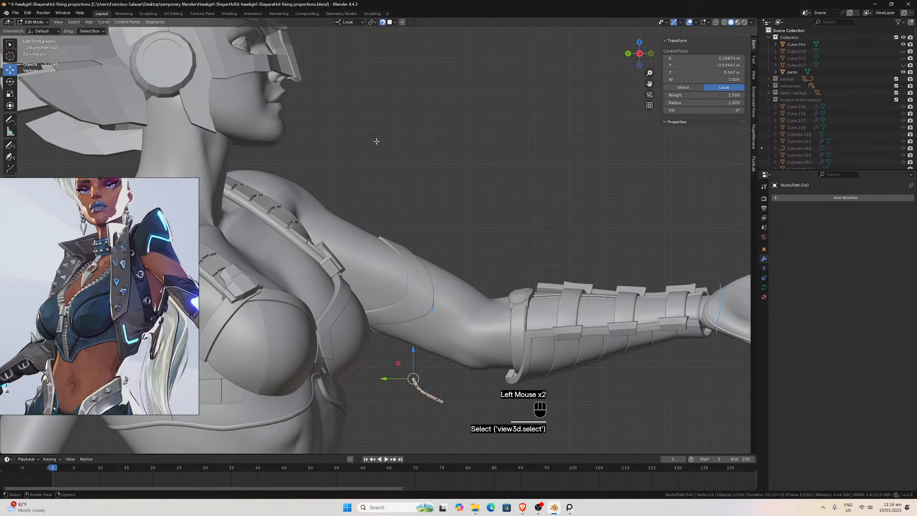
{"action": "left_click", "coordinate": [350, 23]}
{"action": "left_click", "coordinate": [345, 42]}
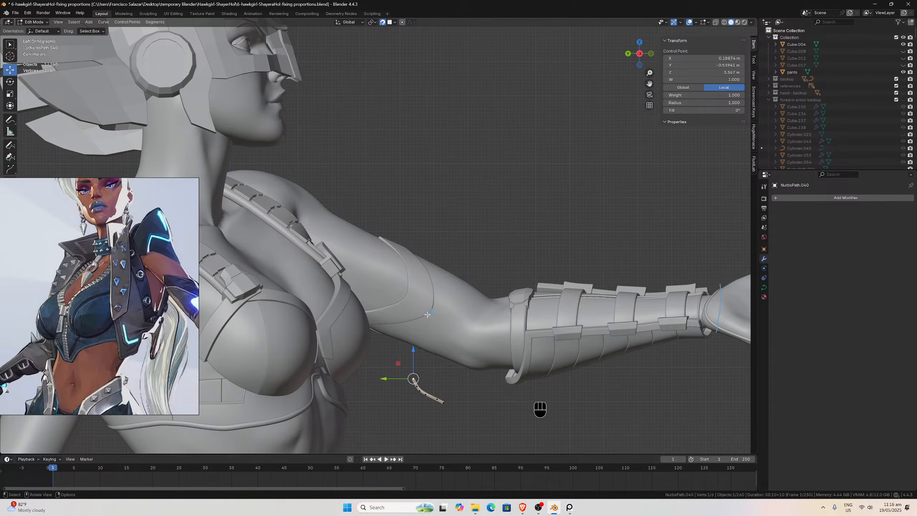
{"action": "key", "text": "g"}
{"action": "left_click", "coordinate": [431, 311]}
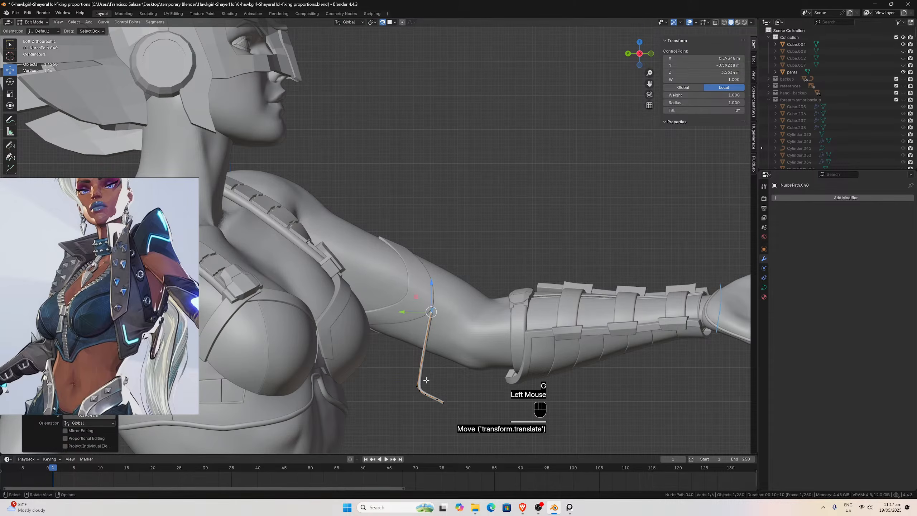
Snap the curve's second control point onto the elbow area and its last point onto the edge of the forearm armor.
{"action": "key", "text": "g"}
{"action": "left_click", "coordinate": [430, 385]}
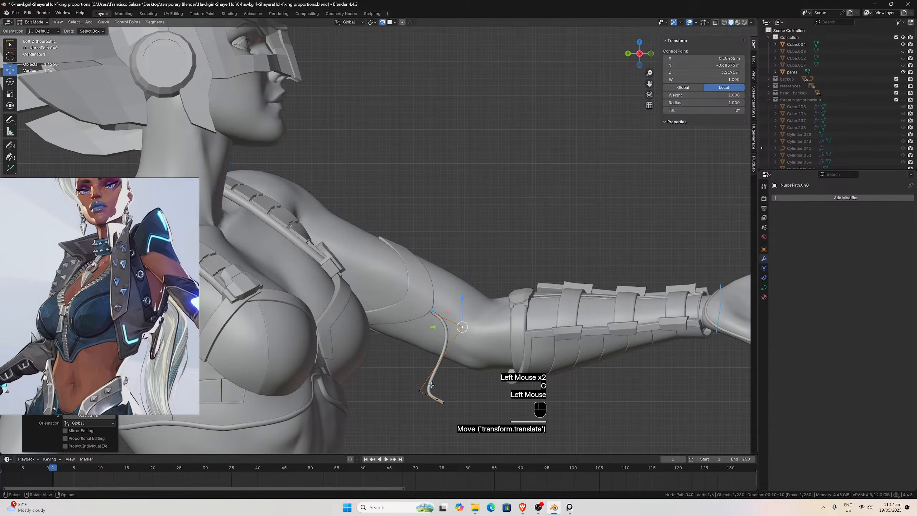
{"action": "left_click", "coordinate": [442, 402]}
{"action": "key", "text": "g"}
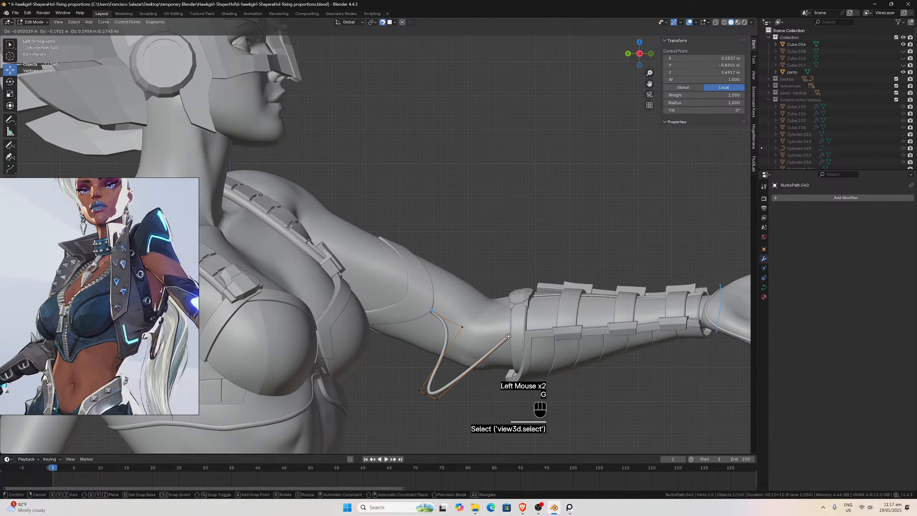
{"action": "left_click", "coordinate": [466, 383]}
Snap the three remaining middle control points onto the arm so the curve runs from the upper-arm band to the forearm armor.
{"action": "left_click", "coordinate": [440, 400]}
{"action": "key", "text": "g"}
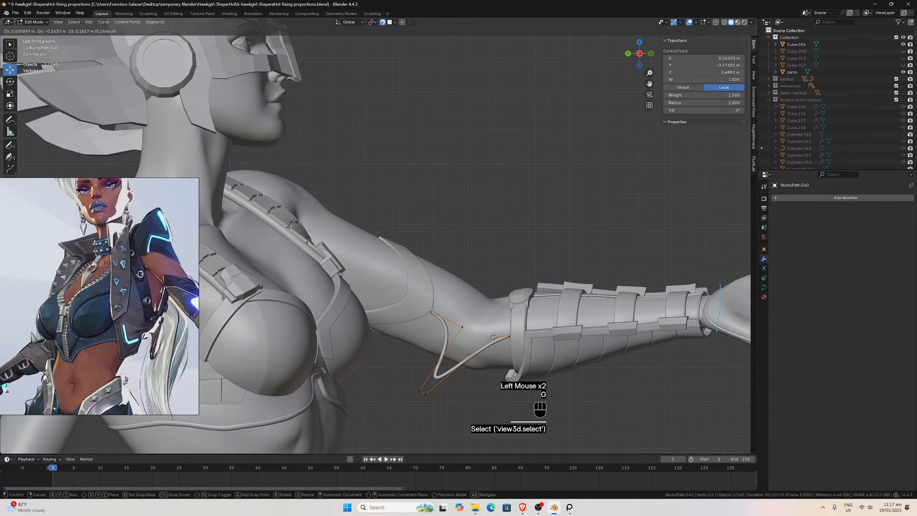
{"action": "left_click", "coordinate": [447, 373]}
{"action": "left_click", "coordinate": [425, 394]}
{"action": "key", "text": "g"}
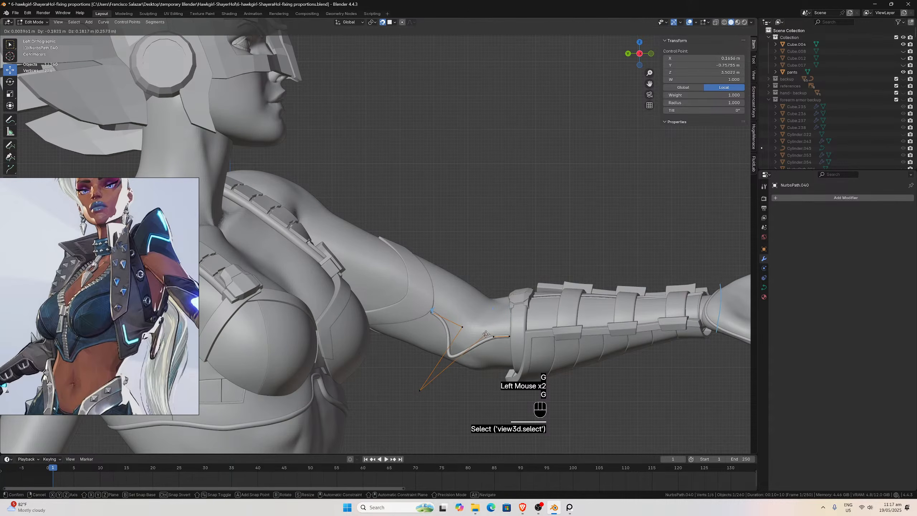
{"action": "left_click", "coordinate": [480, 338]}
{"action": "left_click", "coordinate": [420, 390]}
{"action": "key", "text": "g"}
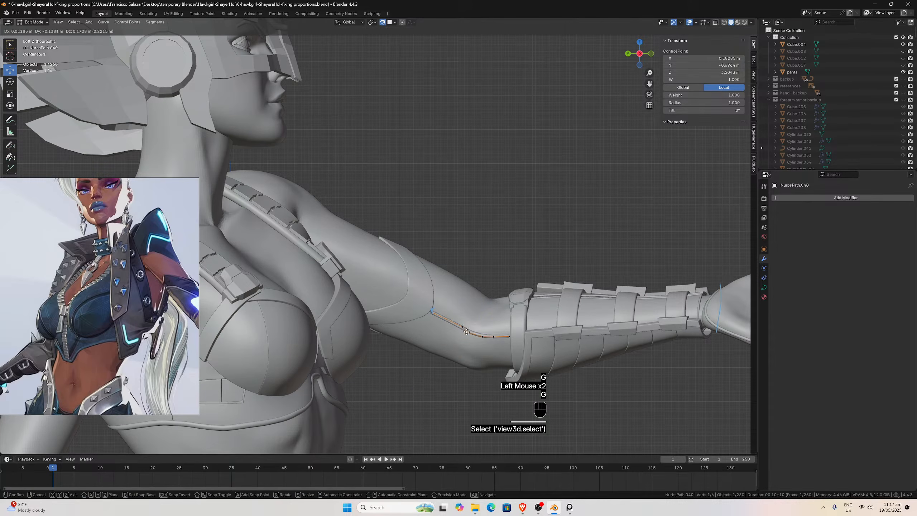
{"action": "left_click", "coordinate": [461, 327]}
Align the curve's first control point with the upper-arm band's edge and shift the second point closer to the band.
{"action": "scroll", "coordinate": [509, 318], "scroll_direction": "up", "scroll_amount": 3}
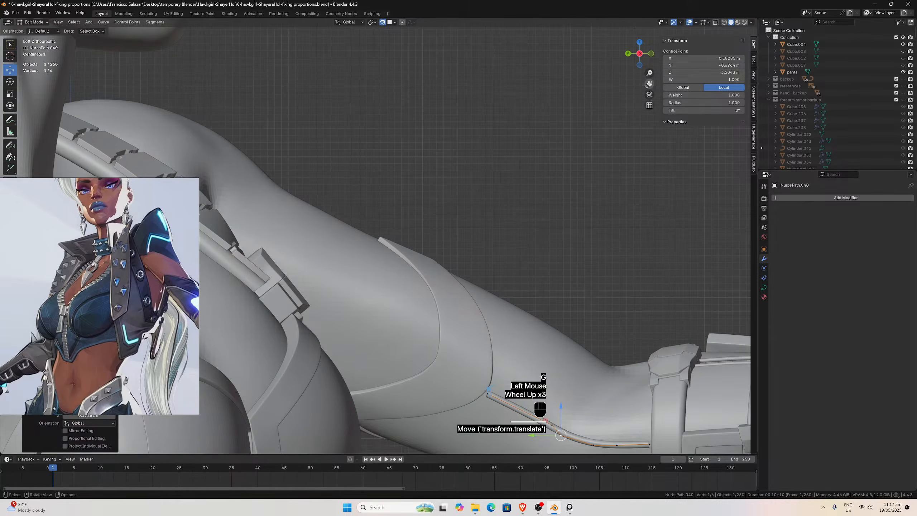
{"action": "left_click_drag", "start_coordinate": [646, 85], "coordinate": [470, 2]}
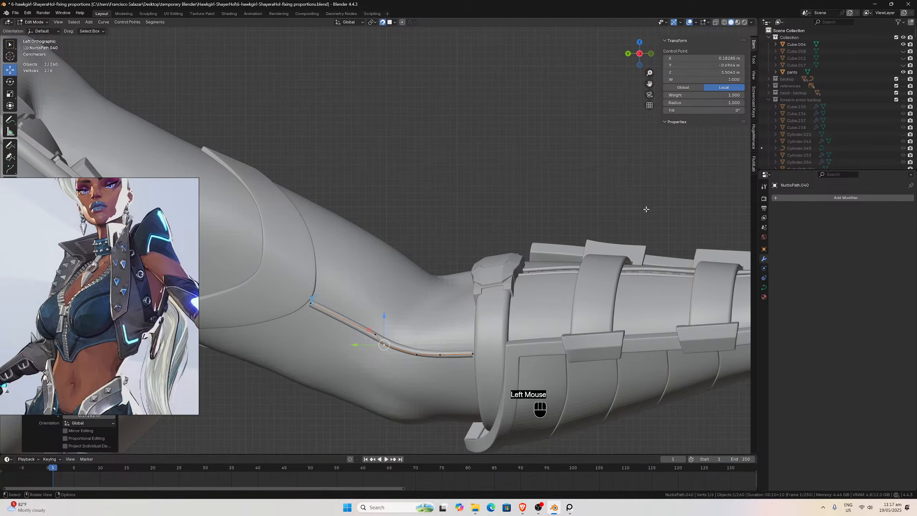
{"action": "scroll", "coordinate": [585, 235], "scroll_direction": "up", "scroll_amount": 1}
{"action": "scroll", "coordinate": [356, 320], "scroll_direction": "up", "scroll_amount": 1}
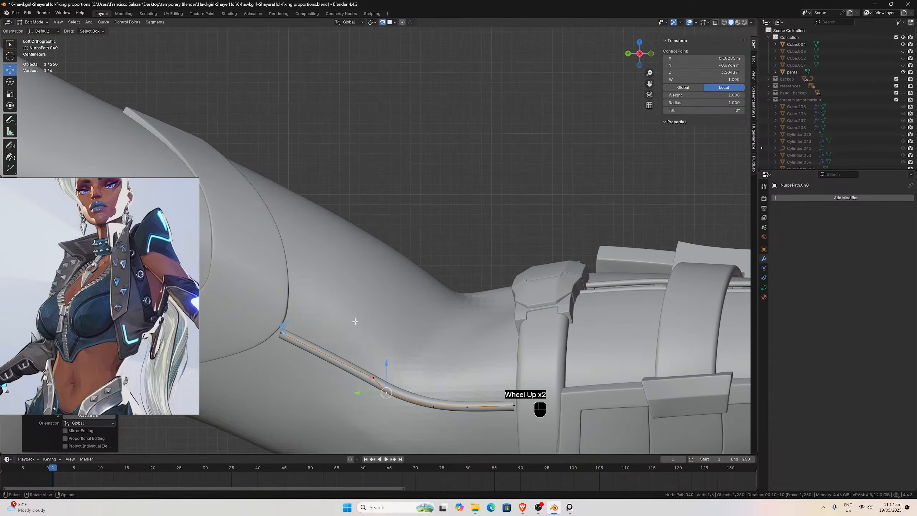
{"action": "left_click", "coordinate": [288, 335]}
{"action": "key", "text": "g"}
{"action": "left_click", "coordinate": [281, 329]}
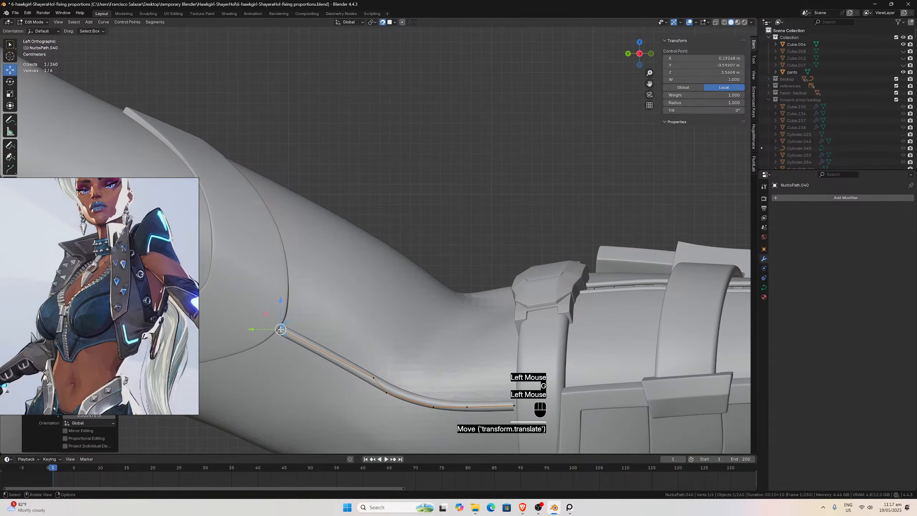
{"action": "left_click", "coordinate": [373, 377]}
{"action": "key", "text": "g"}
{"action": "left_click", "coordinate": [339, 368]}
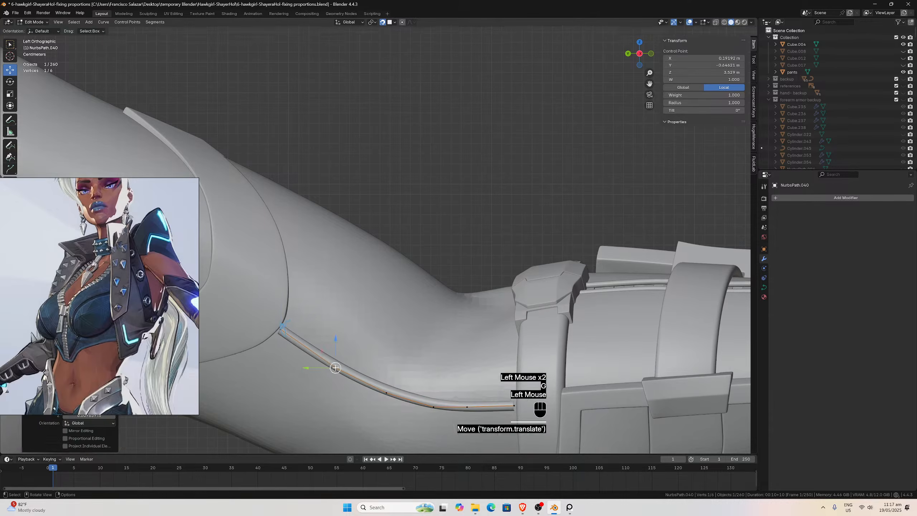
Lower the curve's third and fourth control points on the arm to smooth the bend at the elbow.
{"action": "scroll", "coordinate": [347, 370], "scroll_direction": "down", "scroll_amount": 1}
{"action": "left_click", "coordinate": [386, 369]}
{"action": "key", "text": "g"}
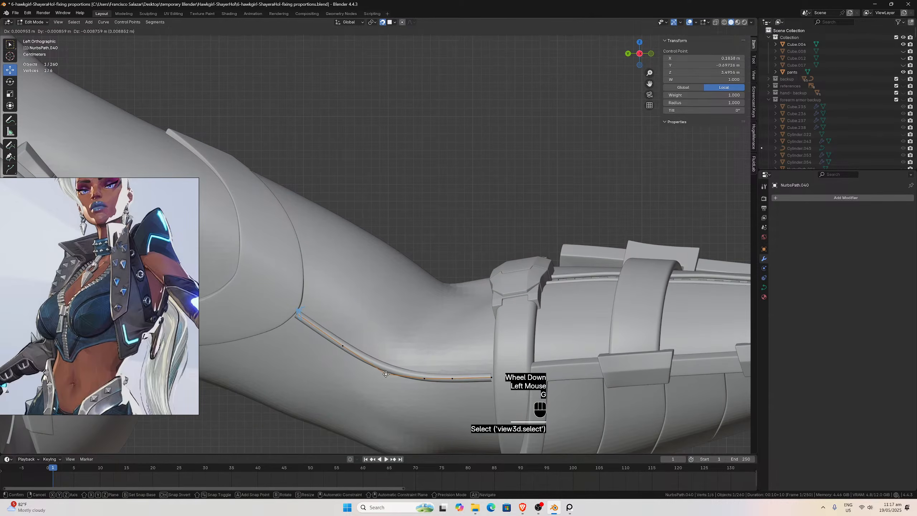
{"action": "left_click", "coordinate": [385, 374]}
{"action": "left_click", "coordinate": [423, 379]}
{"action": "key", "text": "g"}
{"action": "left_click", "coordinate": [412, 386]}
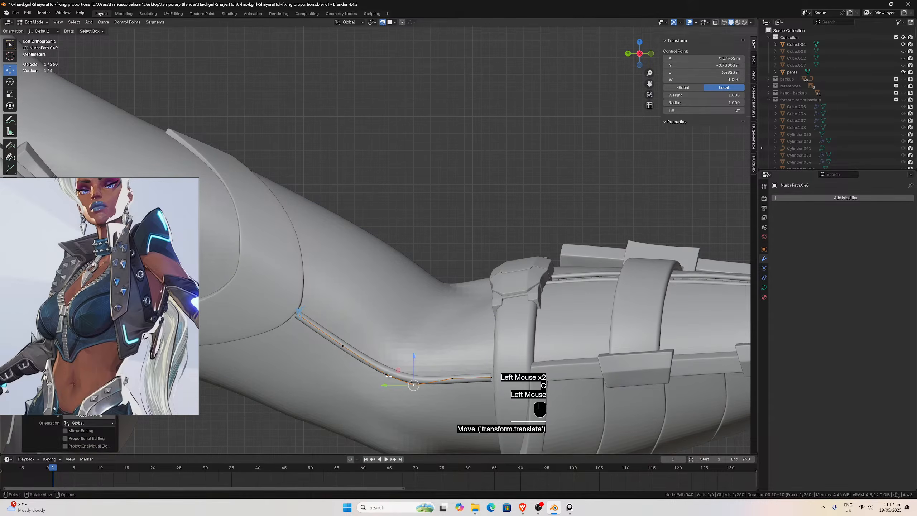
{"action": "left_click", "coordinate": [388, 375]}
{"action": "key", "text": "g"}
{"action": "left_click", "coordinate": [385, 382]}
Lower the curve's fifth and last control points near the forearm armor, then return to Object Mode and deselect the curve.
{"action": "left_click", "coordinate": [452, 381]}
{"action": "key", "text": "g"}
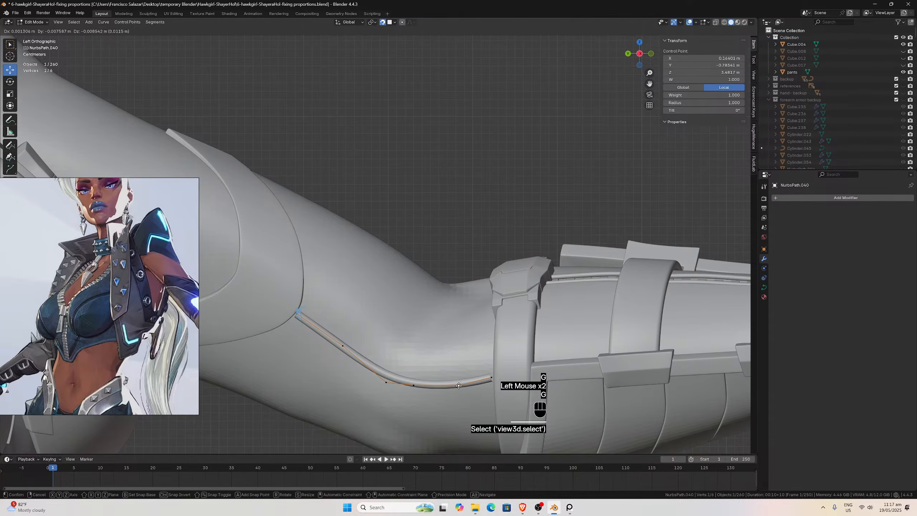
{"action": "left_click", "coordinate": [453, 386]}
{"action": "left_click", "coordinate": [492, 378]}
{"action": "key", "text": "g"}
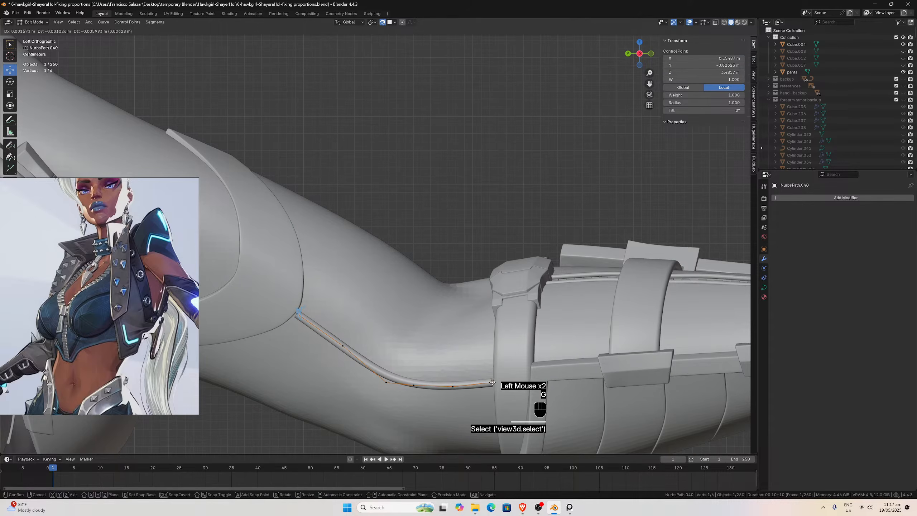
{"action": "left_click", "coordinate": [492, 382]}
{"action": "scroll", "coordinate": [492, 382], "scroll_direction": "down", "scroll_amount": 2}
{"action": "middle_click_drag", "start_coordinate": [492, 382], "coordinate": [431, 262]}
{"action": "key", "text": "Tab"}
{"action": "scroll", "coordinate": [433, 261], "scroll_direction": "down", "scroll_amount": 2}
{"action": "left_click", "coordinate": [457, 215]}
Examine how the new seam curve follows the elbow between the upper-arm band and the forearm armor.
{"action": "scroll", "coordinate": [457, 217], "scroll_direction": "up", "scroll_amount": 1}
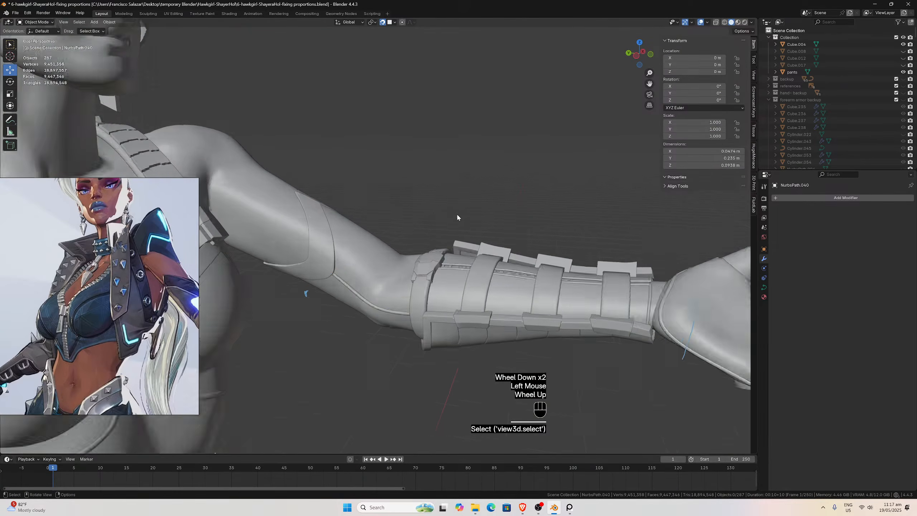
{"action": "scroll", "coordinate": [502, 191], "scroll_direction": "down", "scroll_amount": 1}
{"action": "middle_click_drag", "start_coordinate": [457, 217], "coordinate": [468, 246]}
{"action": "scroll", "coordinate": [376, 262], "scroll_direction": "up", "scroll_amount": 1}
{"action": "scroll", "coordinate": [407, 249], "scroll_direction": "down", "scroll_amount": 3}
{"action": "scroll", "coordinate": [469, 247], "scroll_direction": "up", "scroll_amount": 4}
{"action": "scroll", "coordinate": [469, 248], "scroll_direction": "up", "scroll_amount": 1}
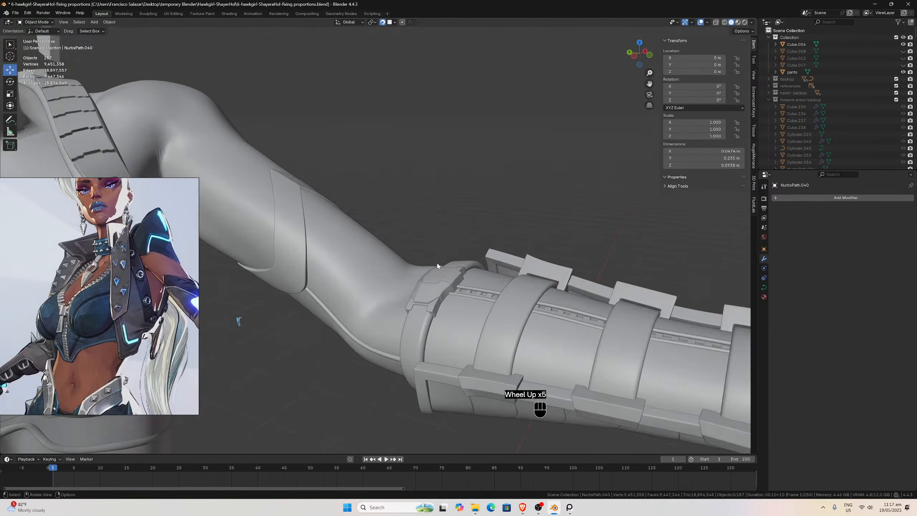
{"action": "scroll", "coordinate": [437, 263], "scroll_direction": "down", "scroll_amount": 2}
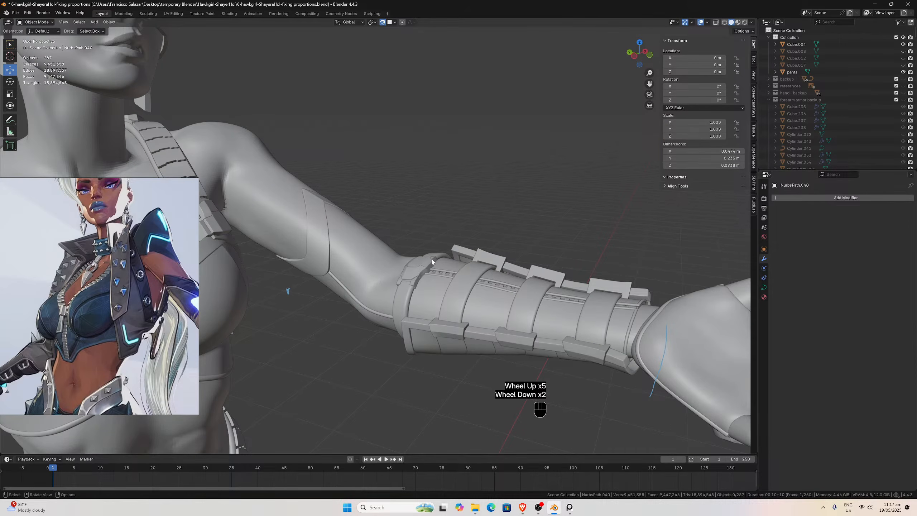
Compare the elbow's underside with the reference board artwork, then study the close-up of Black Widow's armored arms.
{"action": "scroll", "coordinate": [429, 263], "scroll_direction": "down", "scroll_amount": 1}
{"action": "middle_click_drag", "start_coordinate": [448, 206], "coordinate": [457, 155]}
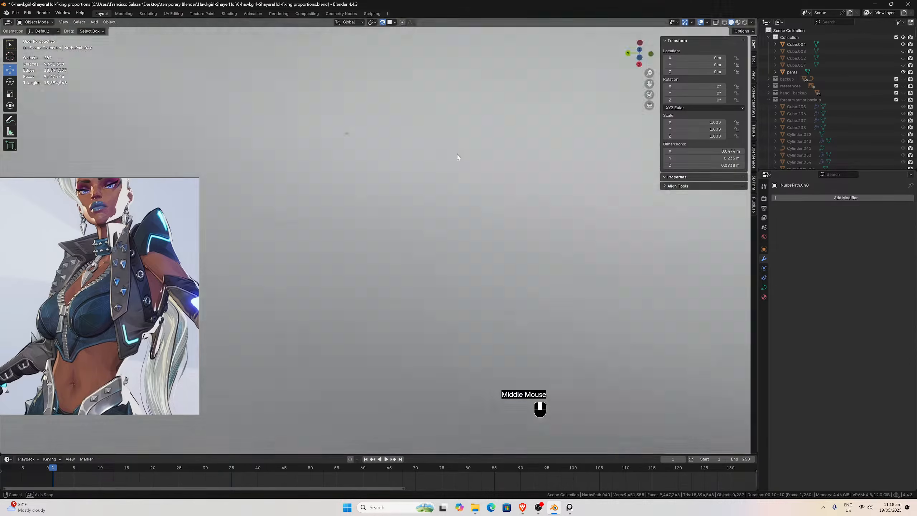
{"action": "scroll", "coordinate": [436, 199], "scroll_direction": "up", "scroll_amount": 3}
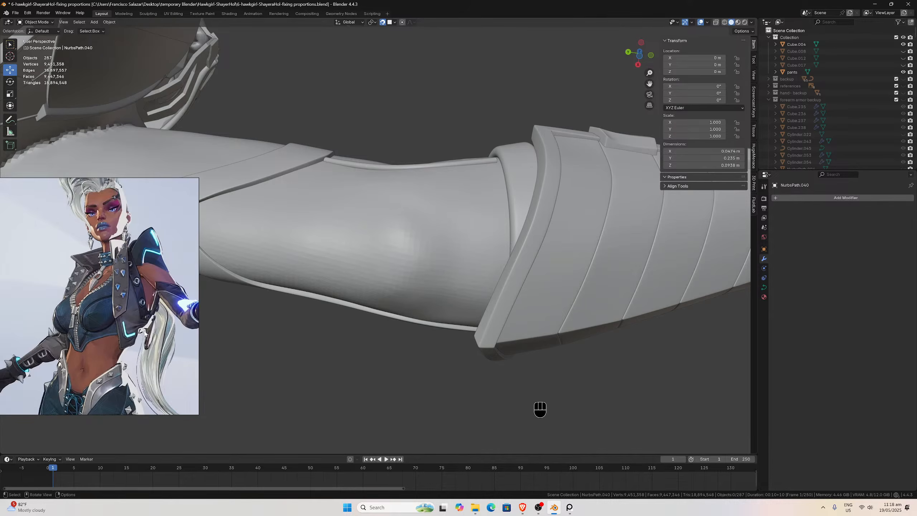
{"action": "scroll", "coordinate": [108, 338], "scroll_direction": "down", "scroll_amount": 5}
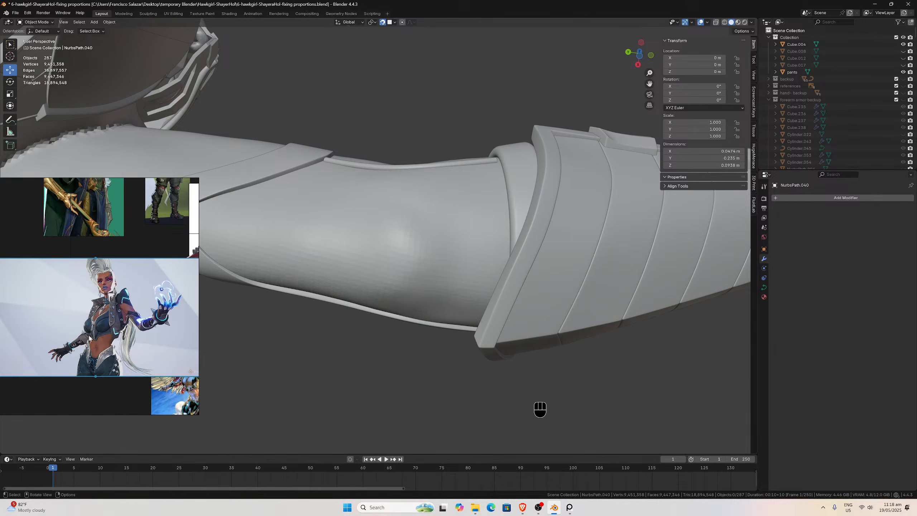
{"action": "middle_click_drag", "start_coordinate": [124, 320], "coordinate": [158, 379]}
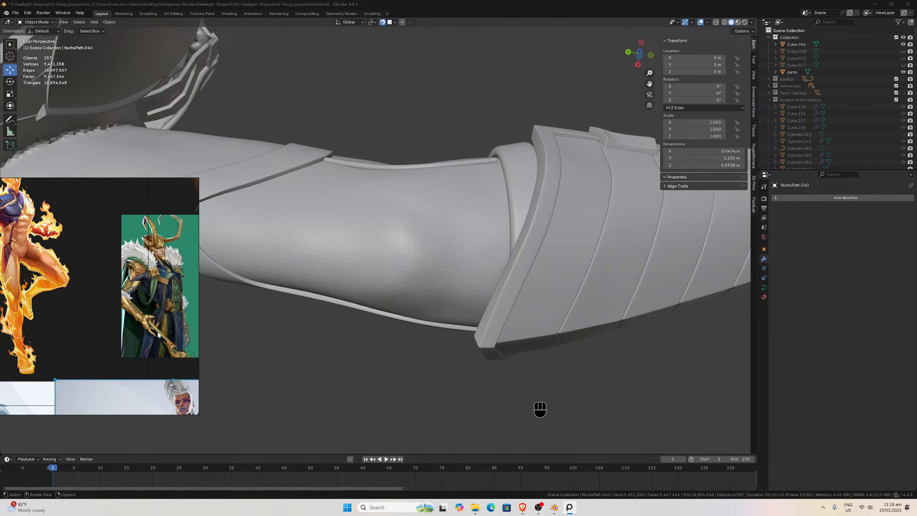
{"action": "scroll", "coordinate": [159, 336], "scroll_direction": "down", "scroll_amount": 1}
{"action": "middle_click_drag", "start_coordinate": [82, 327], "coordinate": [159, 366]}
{"action": "scroll", "coordinate": [159, 366], "scroll_direction": "up", "scroll_amount": 3}
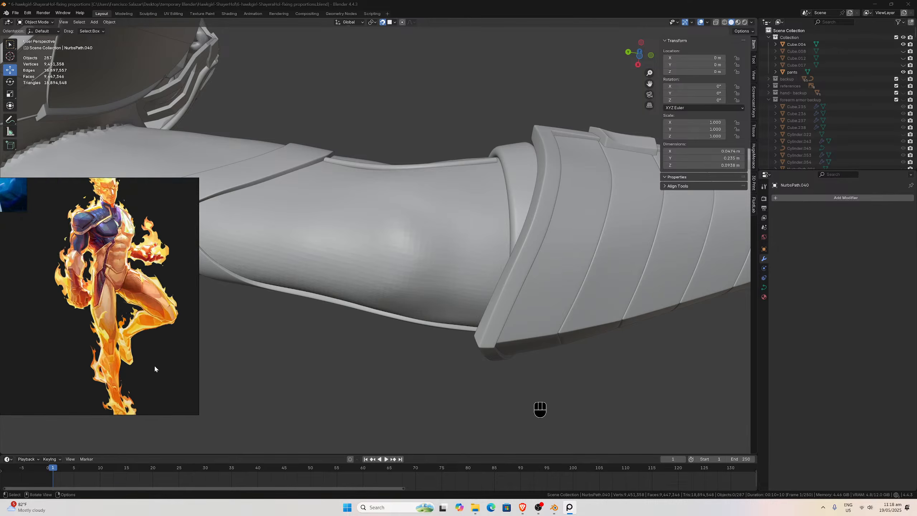
{"action": "scroll", "coordinate": [155, 367], "scroll_direction": "down", "scroll_amount": 4}
{"action": "middle_click_drag", "start_coordinate": [118, 329], "coordinate": [167, 355]}
{"action": "scroll", "coordinate": [167, 355], "scroll_direction": "up", "scroll_amount": 2}
{"action": "scroll", "coordinate": [164, 355], "scroll_direction": "down", "scroll_amount": 5}
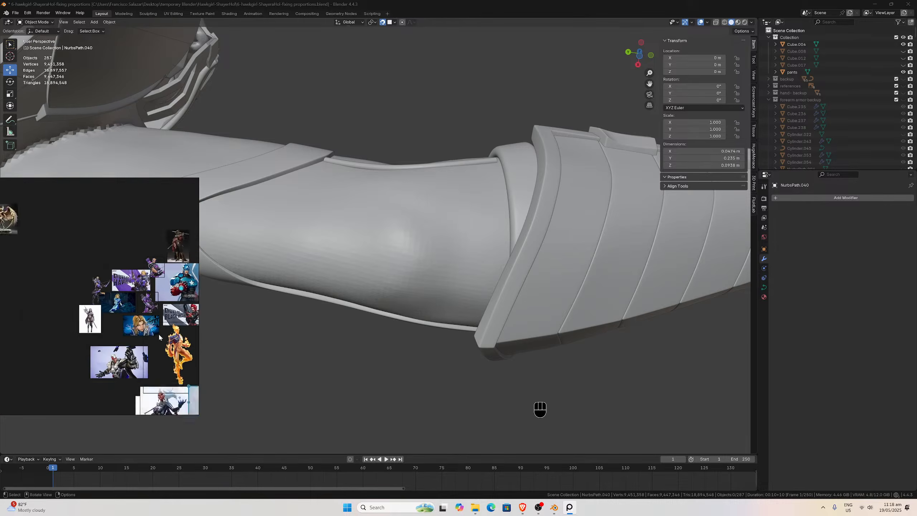
{"action": "scroll", "coordinate": [159, 338], "scroll_direction": "up", "scroll_amount": 4}
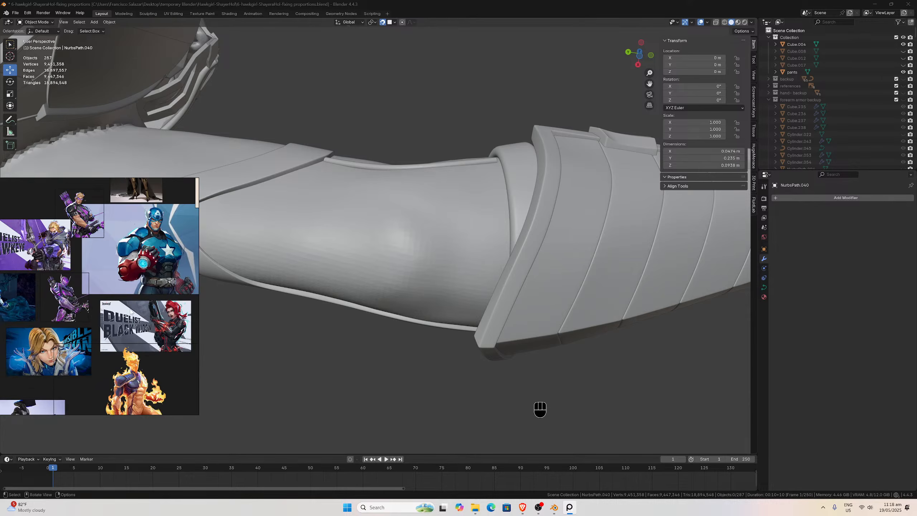
{"action": "scroll", "coordinate": [159, 336], "scroll_direction": "up", "scroll_amount": 7}
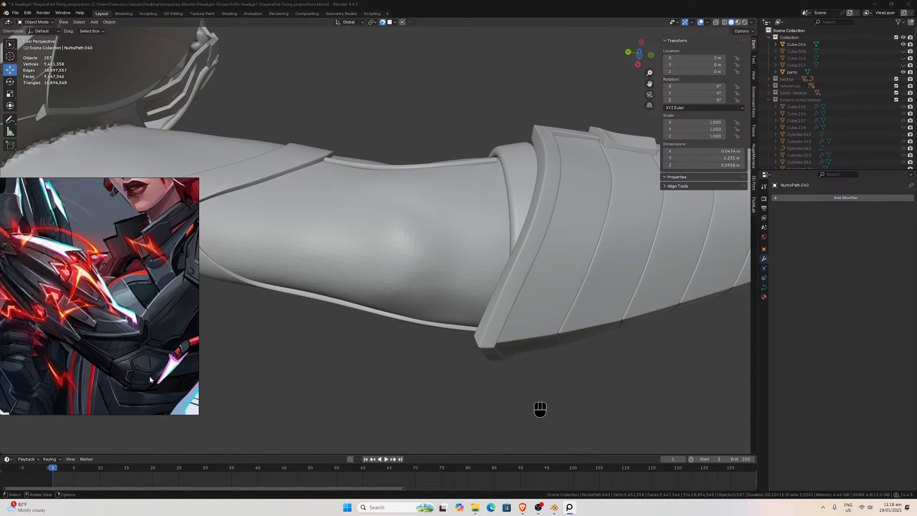
Select the hand piece and inspect the outstretched arm's seams from below, behind and close up at the elbow.
{"action": "scroll", "coordinate": [361, 350], "scroll_direction": "down", "scroll_amount": 2}
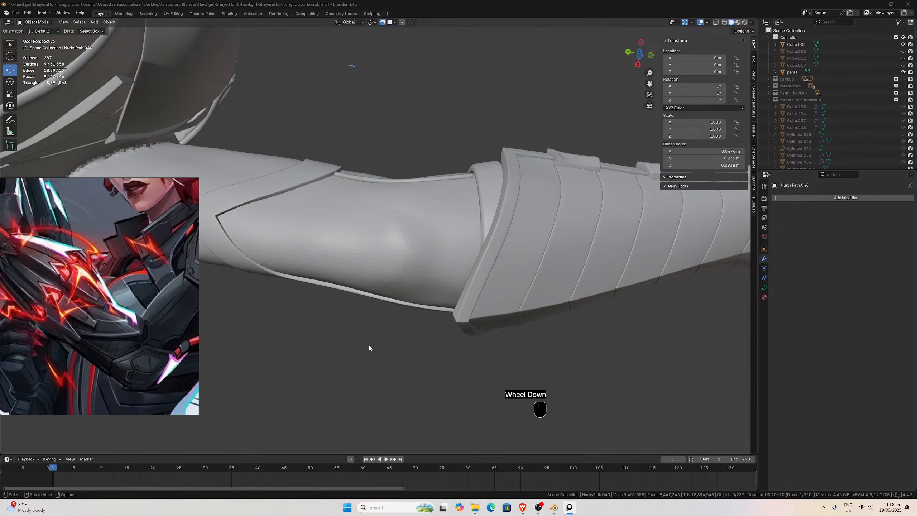
{"action": "scroll", "coordinate": [369, 348], "scroll_direction": "down", "scroll_amount": 3}
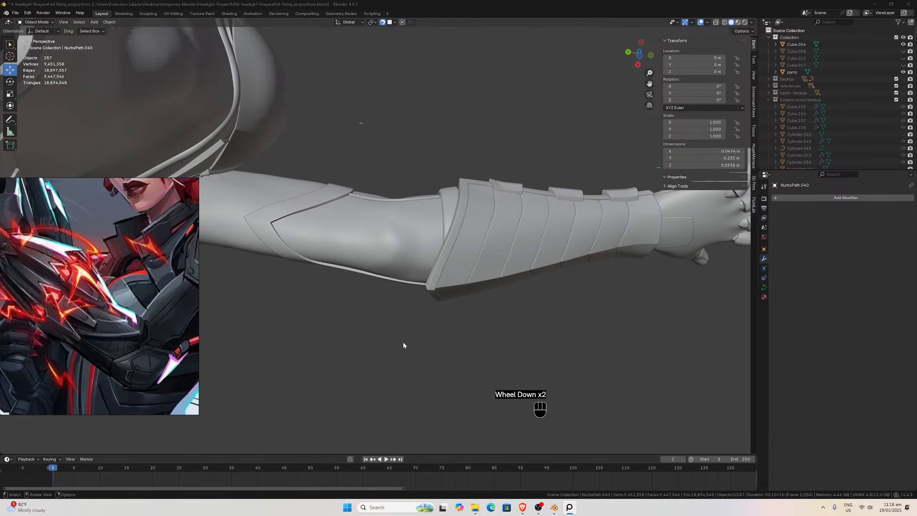
{"action": "left_click", "coordinate": [629, 231]}
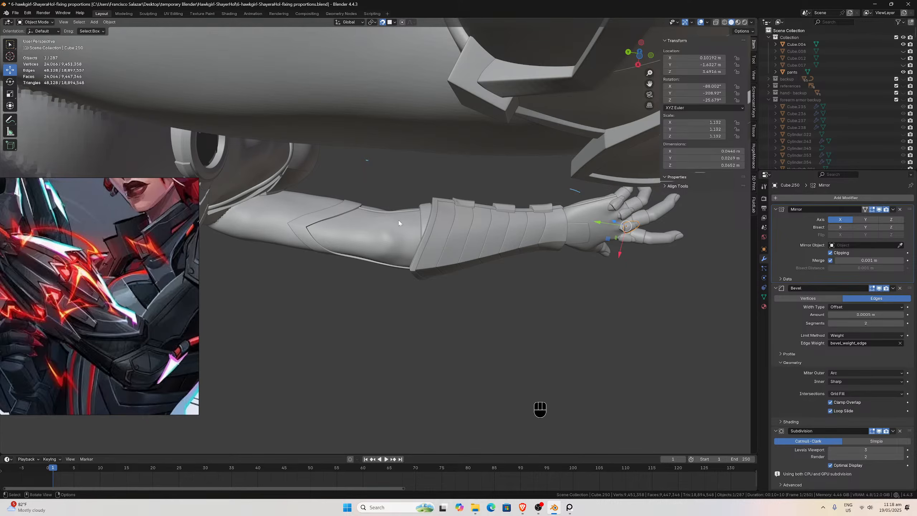
{"action": "middle_click_drag", "start_coordinate": [399, 223], "coordinate": [446, 213]}
{"action": "middle_click_drag", "start_coordinate": [368, 240], "coordinate": [398, 309]}
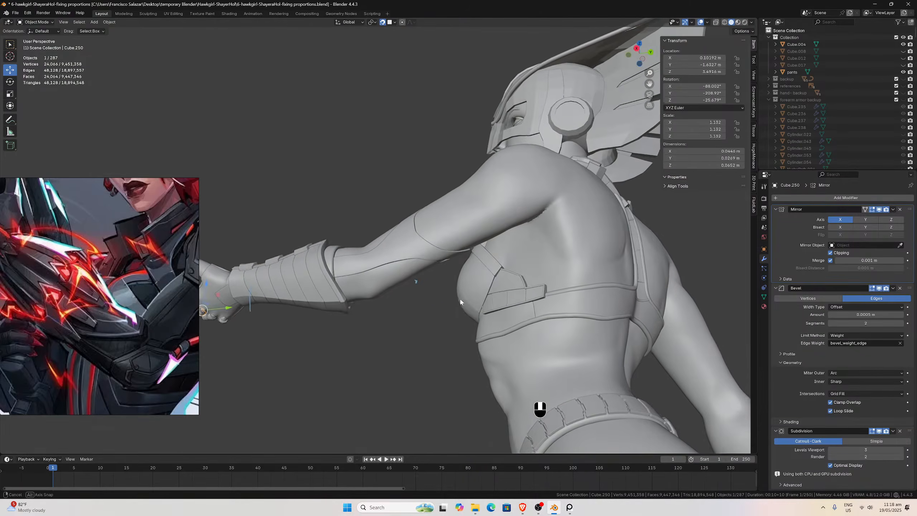
{"action": "scroll", "coordinate": [358, 309], "scroll_direction": "up", "scroll_amount": 3}
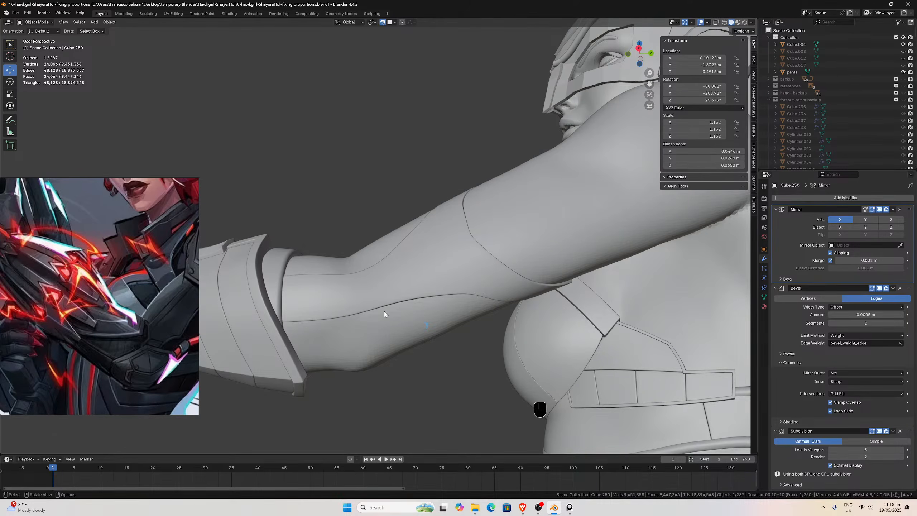
{"action": "scroll", "coordinate": [384, 311], "scroll_direction": "down", "scroll_amount": 1}
{"action": "middle_click_drag", "start_coordinate": [384, 311], "coordinate": [376, 278]}
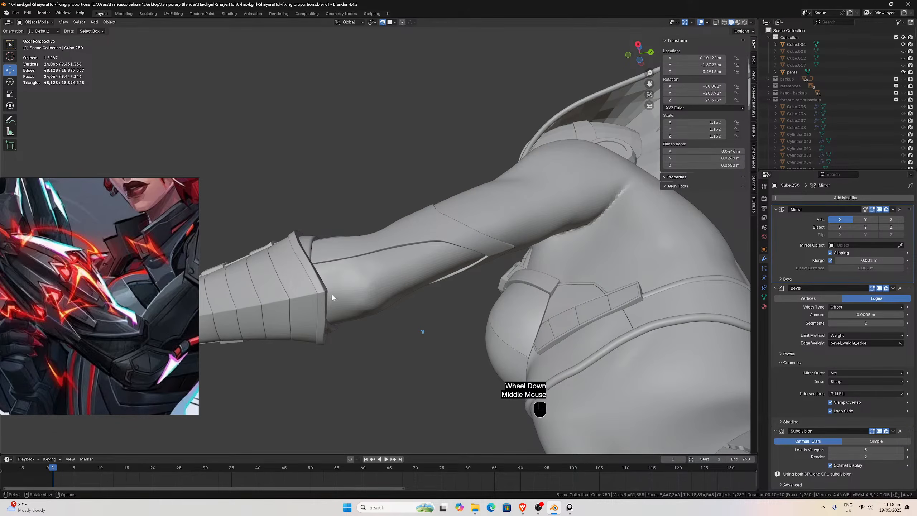
{"action": "scroll", "coordinate": [372, 303], "scroll_direction": "down", "scroll_amount": 4}
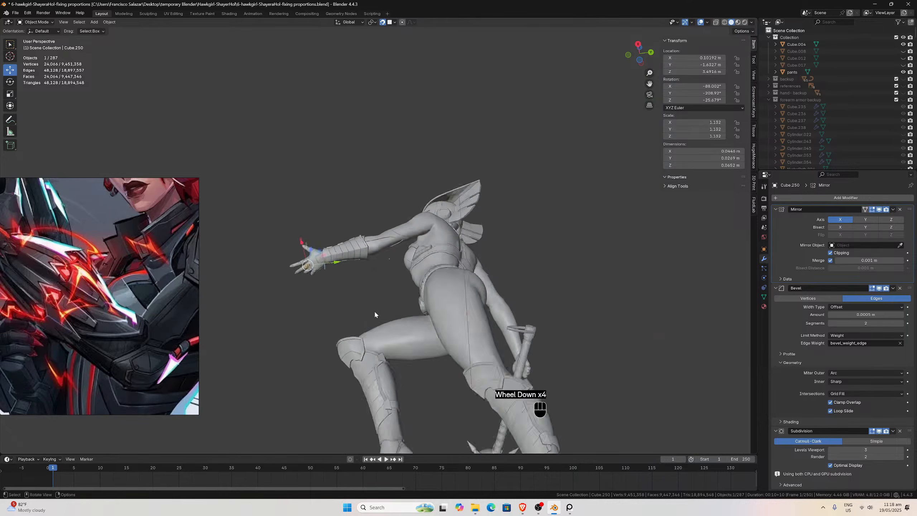
{"action": "middle_click_drag", "start_coordinate": [374, 310], "coordinate": [361, 325]}
{"action": "scroll", "coordinate": [345, 345], "scroll_direction": "up", "scroll_amount": 2}
{"action": "middle_click_drag", "start_coordinate": [298, 376], "coordinate": [347, 271]}
{"action": "scroll", "coordinate": [298, 234], "scroll_direction": "up", "scroll_amount": 5}
{"action": "scroll", "coordinate": [346, 270], "scroll_direction": "up", "scroll_amount": 3}
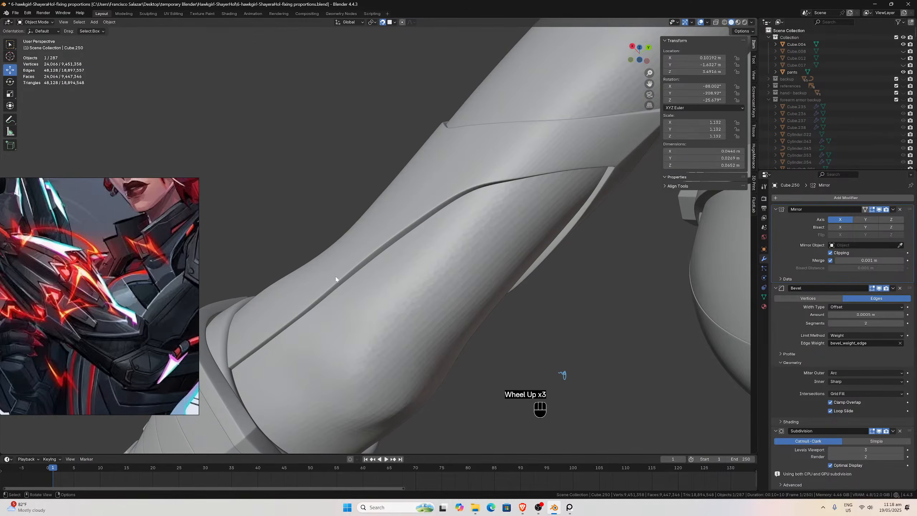
Examine the blue-and-white suit with the number 4 and the neighboring Hawkeye artwork on the reference board.
{"action": "scroll", "coordinate": [136, 333], "scroll_direction": "down", "scroll_amount": 6}
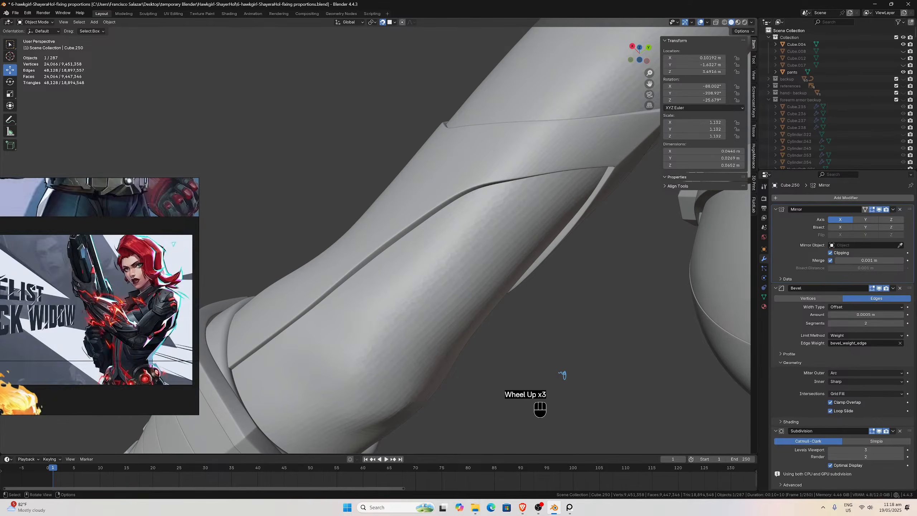
{"action": "middle_click_drag", "start_coordinate": [132, 330], "coordinate": [187, 393]}
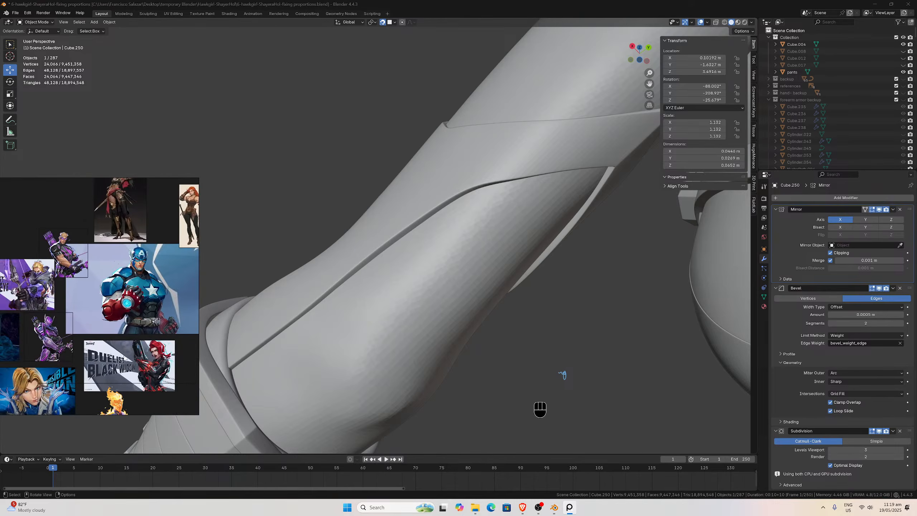
{"action": "middle_click_drag", "start_coordinate": [56, 327], "coordinate": [137, 319]}
{"action": "scroll", "coordinate": [93, 348], "scroll_direction": "up", "scroll_amount": 5}
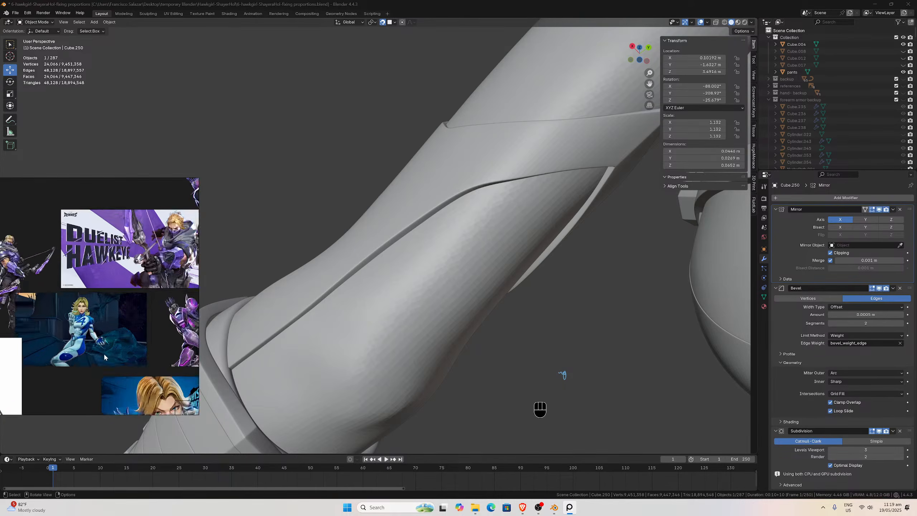
{"action": "scroll", "coordinate": [72, 343], "scroll_direction": "up", "scroll_amount": 5}
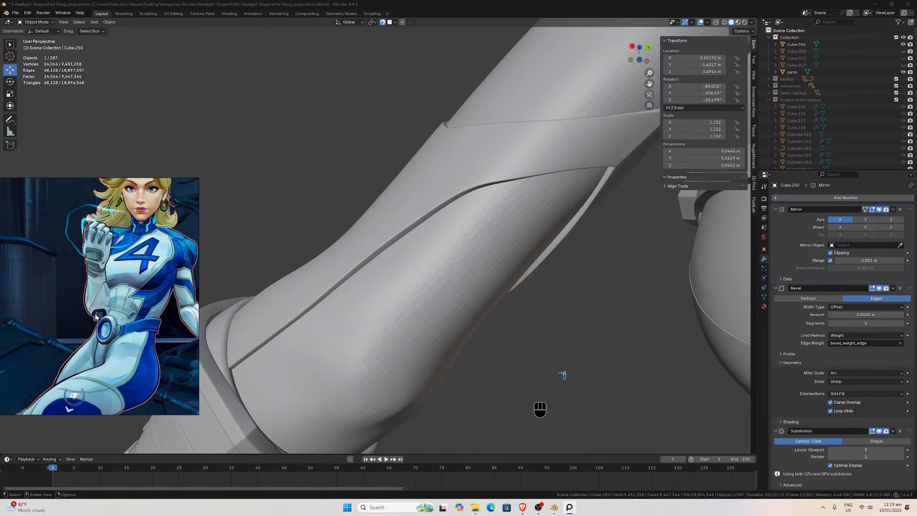
{"action": "scroll", "coordinate": [97, 319], "scroll_direction": "down", "scroll_amount": 5}
{"action": "middle_click_drag", "start_coordinate": [69, 343], "coordinate": [84, 394]}
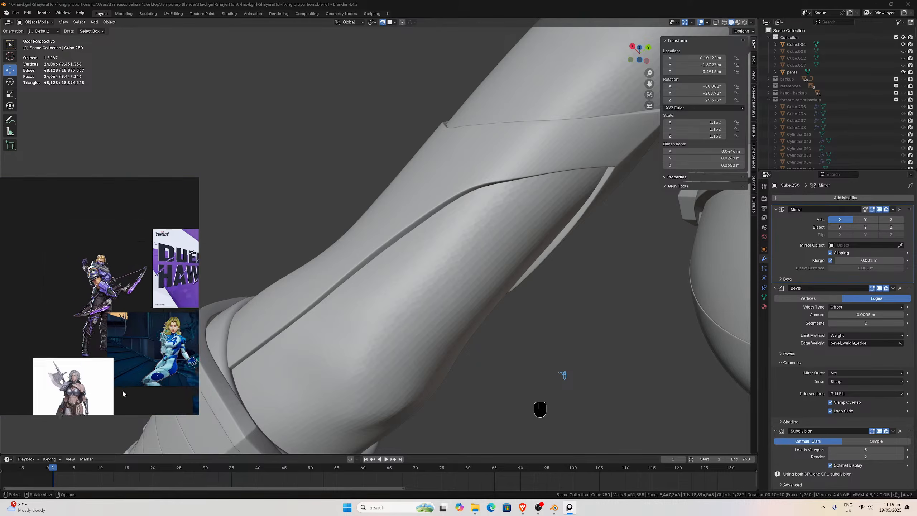
{"action": "scroll", "coordinate": [116, 312], "scroll_direction": "up", "scroll_amount": 5}
{"action": "scroll", "coordinate": [105, 295], "scroll_direction": "up", "scroll_amount": 2}
{"action": "scroll", "coordinate": [110, 298], "scroll_direction": "down", "scroll_amount": 6}
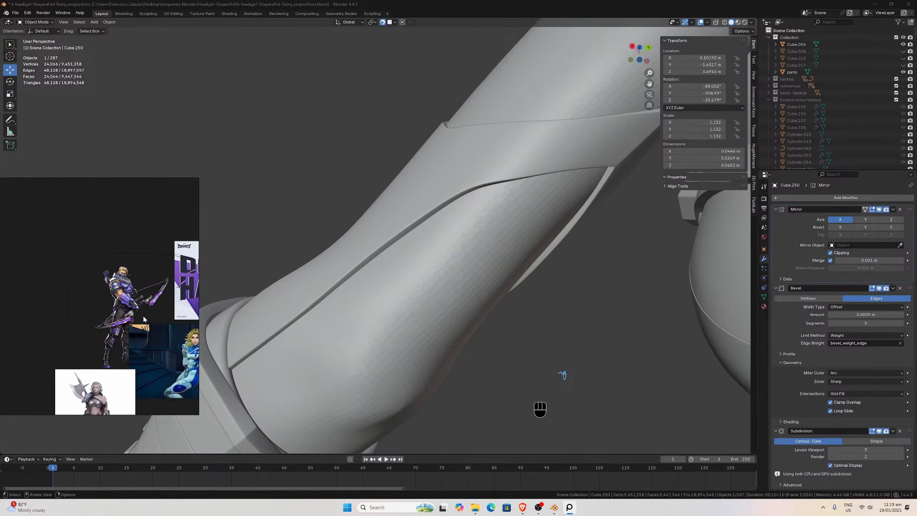
Survey the reference board from the Hawkeye images across to the gunman and fire-wielding sorcerer artwork for arm detail ideas.
{"action": "middle_click_drag", "start_coordinate": [157, 321], "coordinate": [62, 339]}
{"action": "middle_click_drag", "start_coordinate": [176, 345], "coordinate": [70, 360]}
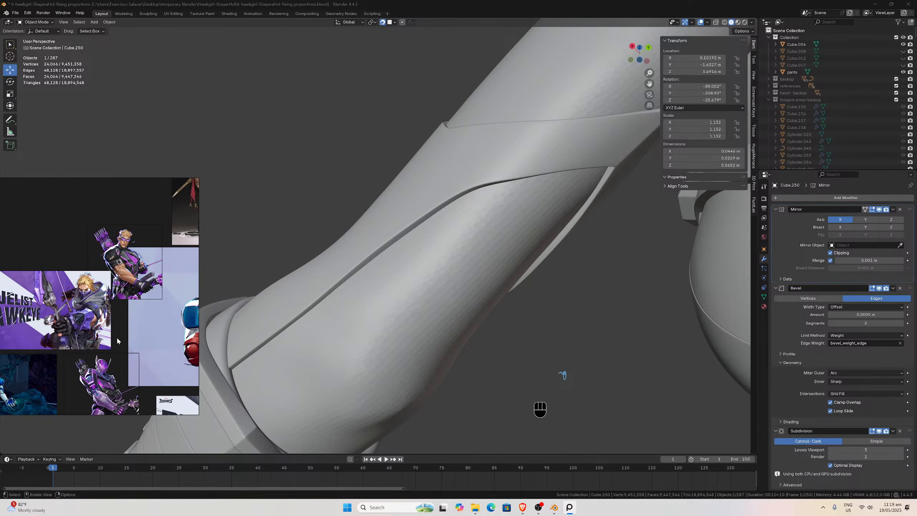
{"action": "scroll", "coordinate": [116, 337], "scroll_direction": "up", "scroll_amount": 2}
{"action": "scroll", "coordinate": [116, 337], "scroll_direction": "down", "scroll_amount": 5}
{"action": "middle_click_drag", "start_coordinate": [126, 341], "coordinate": [77, 350]}
{"action": "middle_click_drag", "start_coordinate": [183, 336], "coordinate": [46, 354]}
{"action": "scroll", "coordinate": [47, 354], "scroll_direction": "up", "scroll_amount": 1}
{"action": "middle_click_drag", "start_coordinate": [90, 379], "coordinate": [80, 283]}
{"action": "scroll", "coordinate": [80, 282], "scroll_direction": "up", "scroll_amount": 2}
{"action": "scroll", "coordinate": [103, 314], "scroll_direction": "down", "scroll_amount": 3}
{"action": "middle_click_drag", "start_coordinate": [128, 349], "coordinate": [100, 312]}
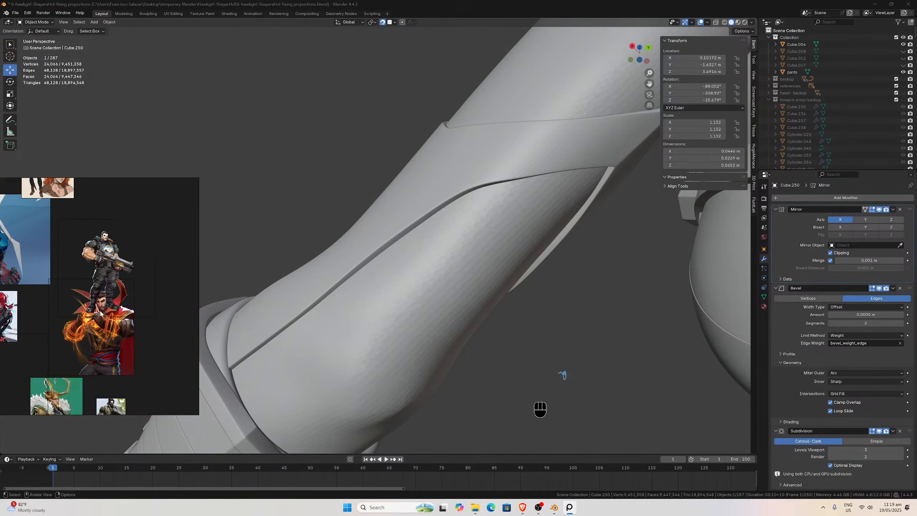
{"action": "scroll", "coordinate": [101, 313], "scroll_direction": "up", "scroll_amount": 2}
{"action": "scroll", "coordinate": [96, 360], "scroll_direction": "up", "scroll_amount": 5}
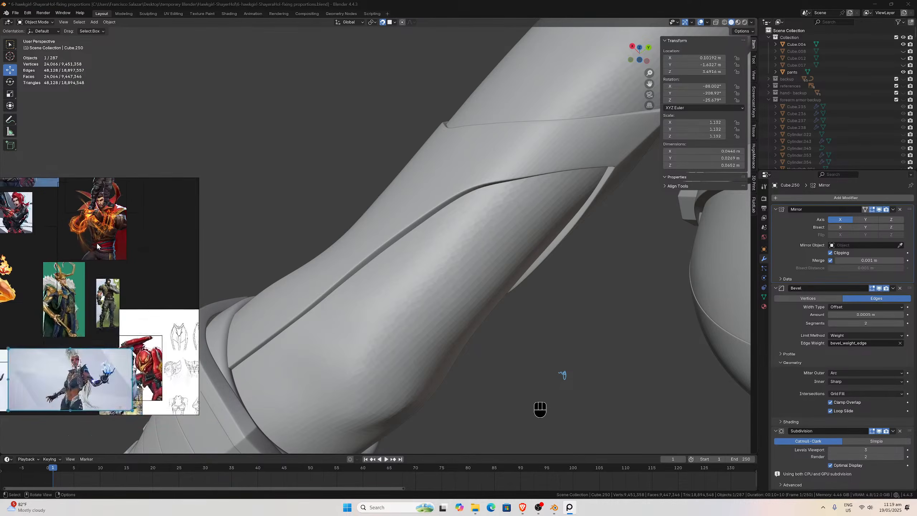
{"action": "scroll", "coordinate": [97, 360], "scroll_direction": "down", "scroll_amount": 5}
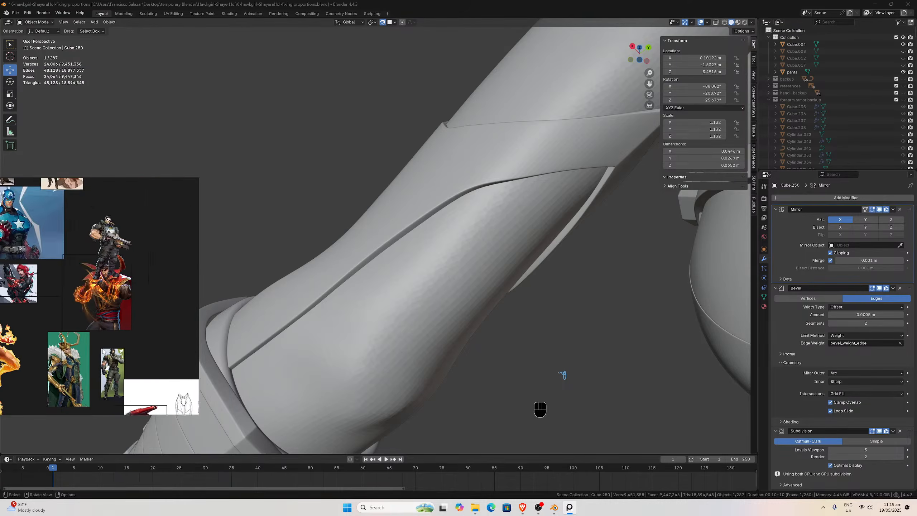
{"action": "scroll", "coordinate": [120, 342], "scroll_direction": "down", "scroll_amount": 3}
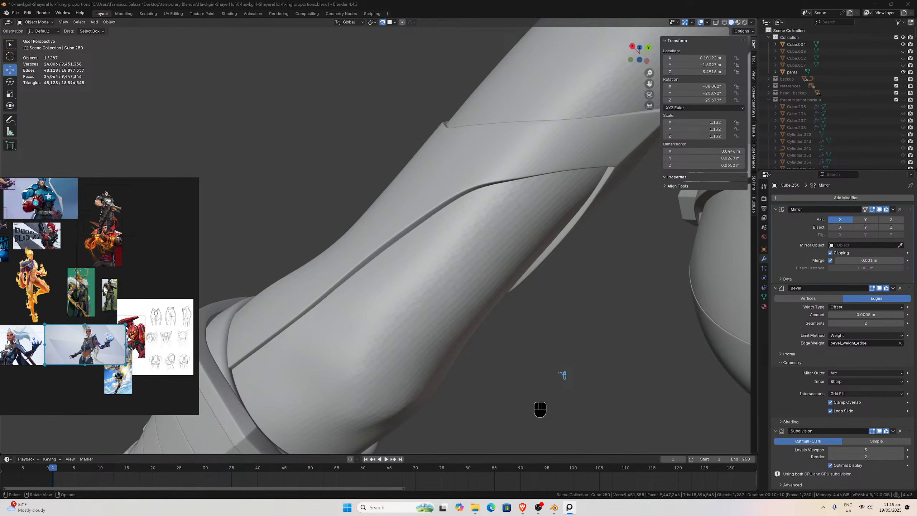
Examine the white-haired heroine's gloves, sleeves and shoulder pieces in the artwork on the reference board.
{"action": "scroll", "coordinate": [119, 341], "scroll_direction": "up", "scroll_amount": 6}
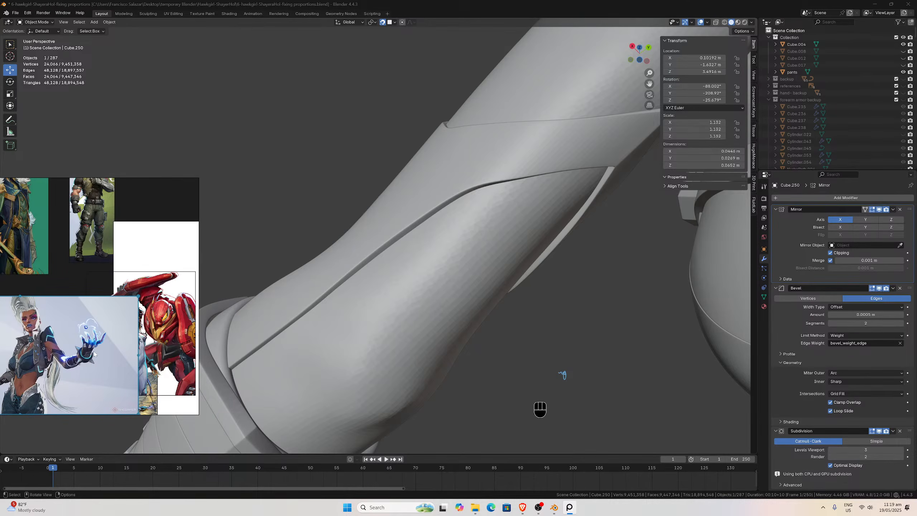
{"action": "scroll", "coordinate": [129, 340], "scroll_direction": "down", "scroll_amount": 3}
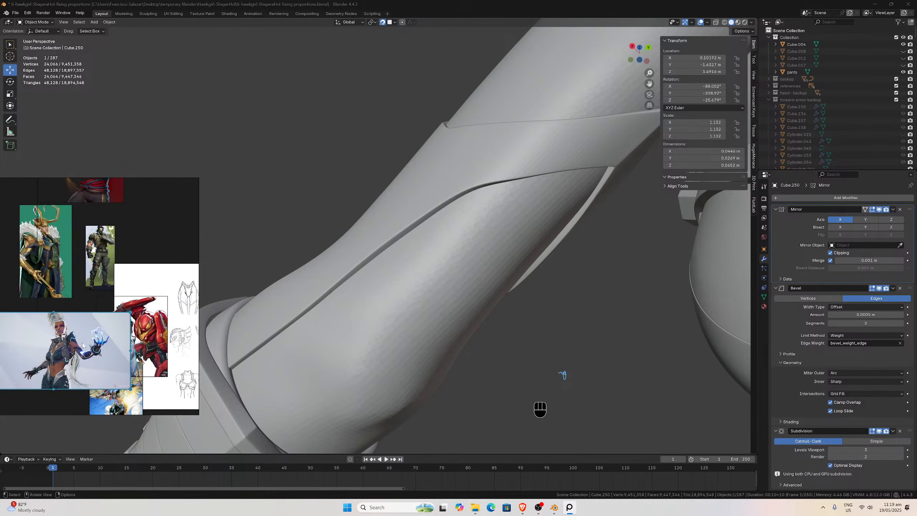
{"action": "scroll", "coordinate": [121, 324], "scroll_direction": "up", "scroll_amount": 6}
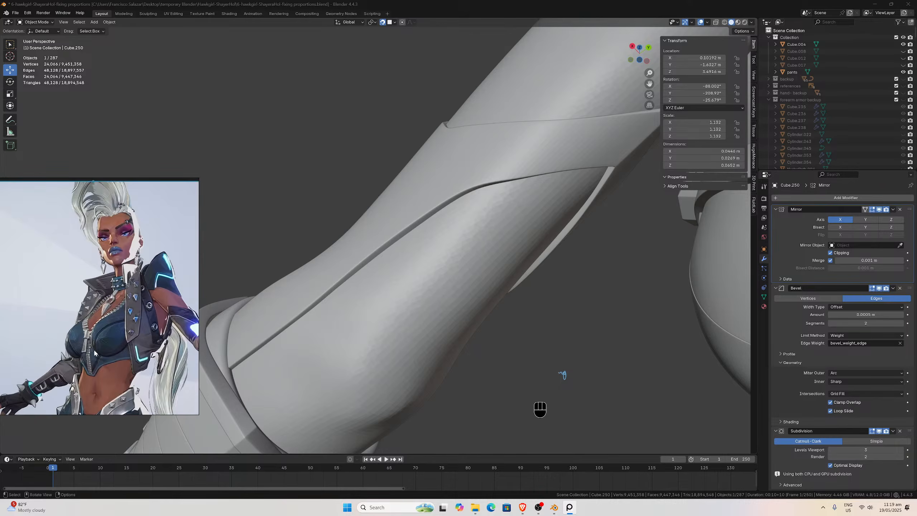
{"action": "scroll", "coordinate": [95, 353], "scroll_direction": "down", "scroll_amount": 3}
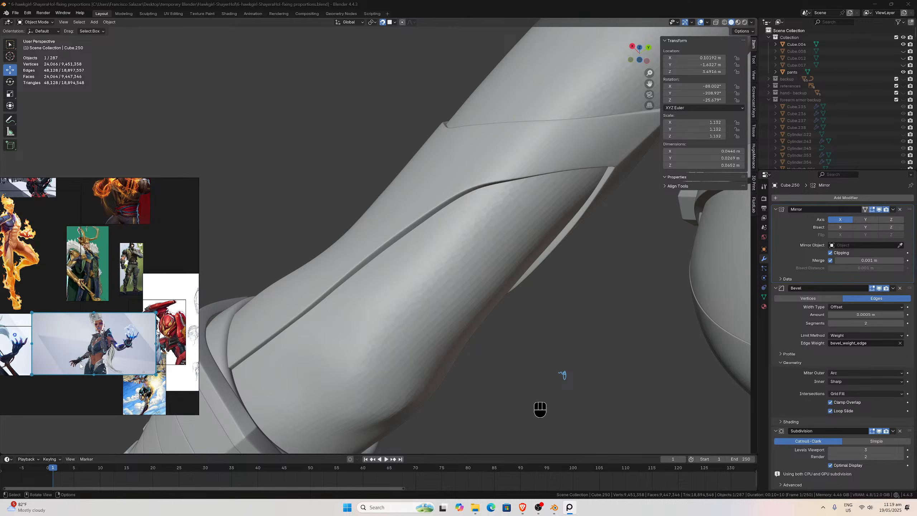
{"action": "middle_click_drag", "start_coordinate": [81, 365], "coordinate": [114, 367]}
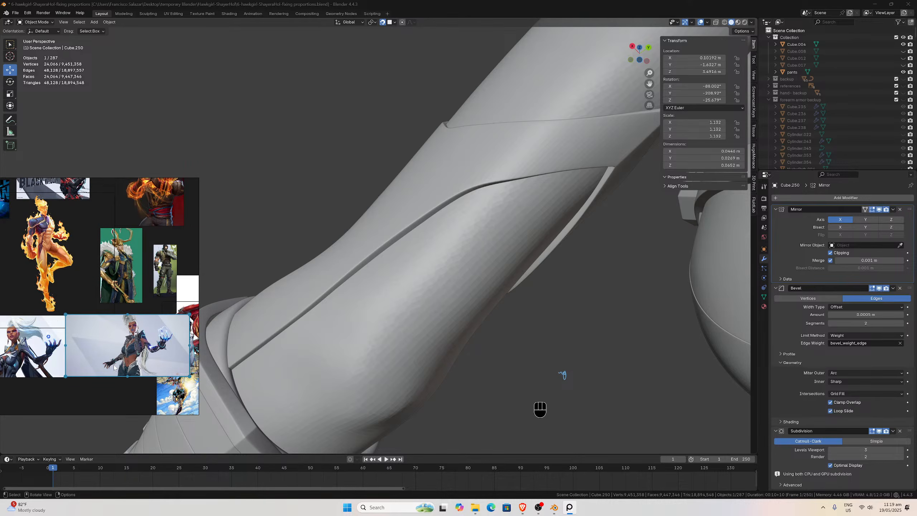
{"action": "scroll", "coordinate": [55, 296], "scroll_direction": "up", "scroll_amount": 5}
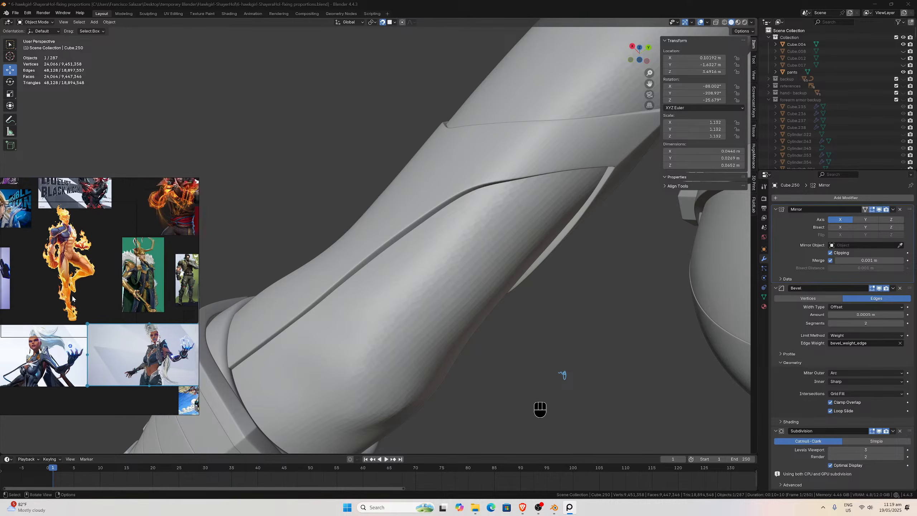
Survey the Invisible Woman and silver-armored character artwork on the reference board for arm detail ideas.
{"action": "scroll", "coordinate": [124, 299], "scroll_direction": "down", "scroll_amount": 8}
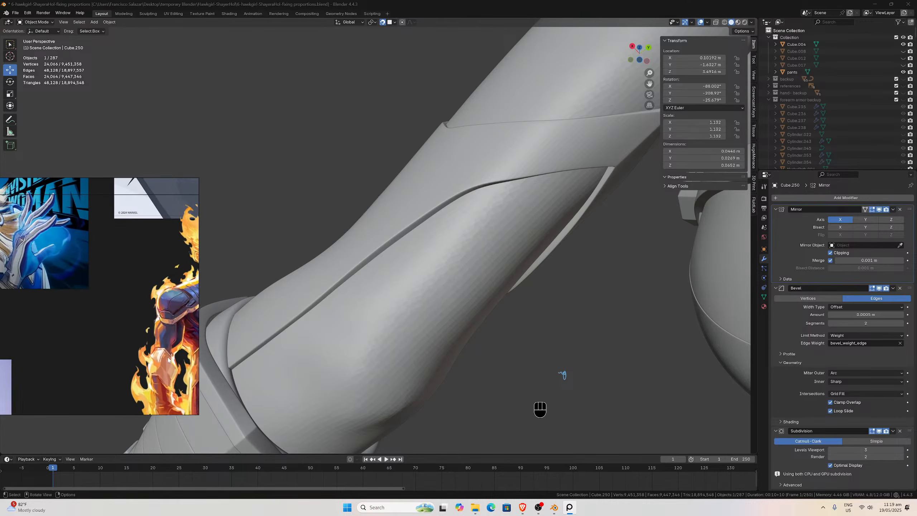
{"action": "scroll", "coordinate": [166, 336], "scroll_direction": "down", "scroll_amount": 2}
{"action": "middle_click_drag", "start_coordinate": [133, 393], "coordinate": [138, 355]}
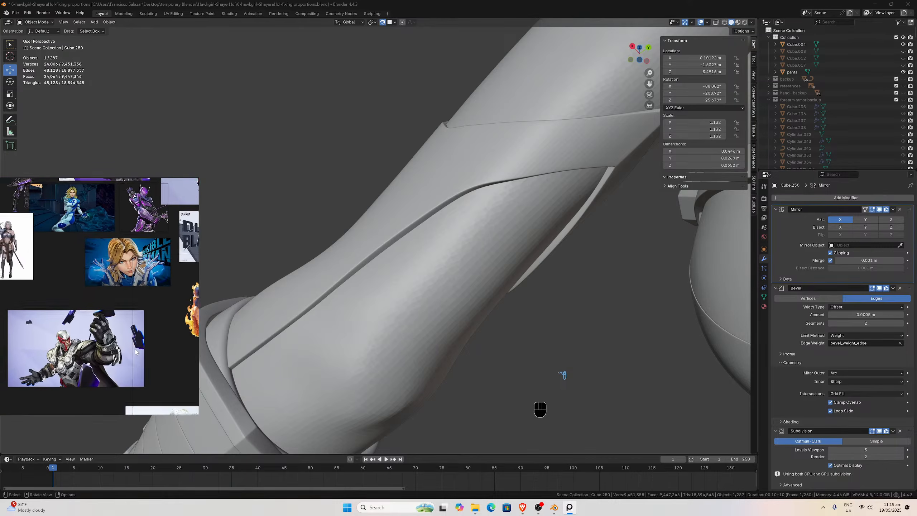
{"action": "scroll", "coordinate": [141, 351], "scroll_direction": "up", "scroll_amount": 6}
{"action": "scroll", "coordinate": [124, 324], "scroll_direction": "down", "scroll_amount": 6}
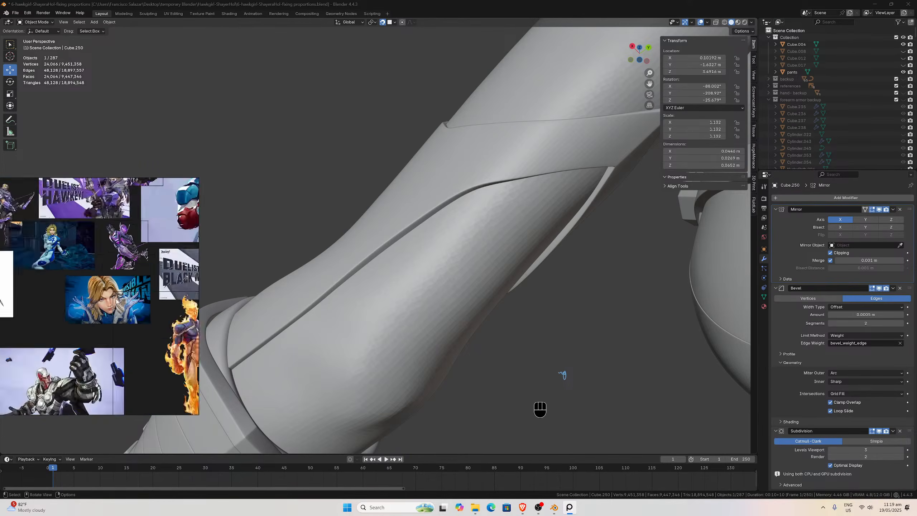
{"action": "scroll", "coordinate": [105, 319], "scroll_direction": "up", "scroll_amount": 3}
{"action": "scroll", "coordinate": [97, 318], "scroll_direction": "down", "scroll_amount": 4}
{"action": "middle_click_drag", "start_coordinate": [134, 315], "coordinate": [51, 321]}
{"action": "scroll", "coordinate": [51, 321], "scroll_direction": "up", "scroll_amount": 3}
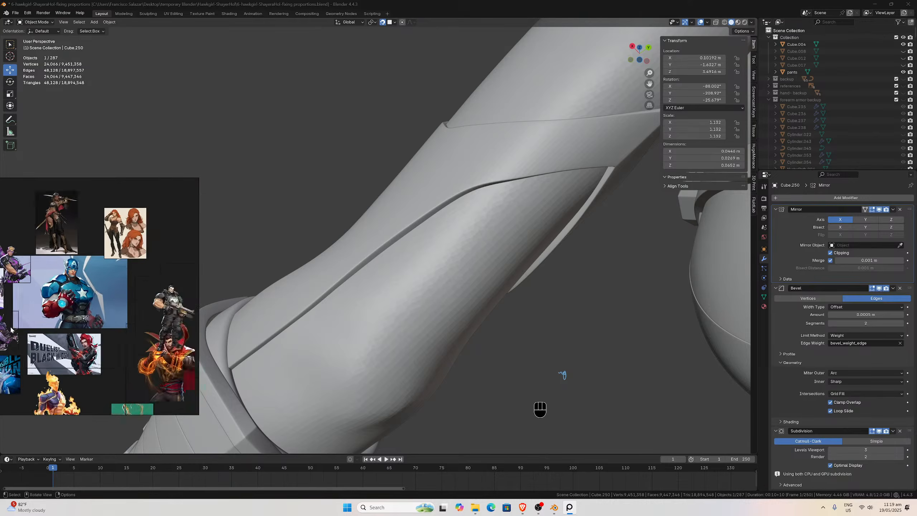
Review the Captain America, gunman, sorcerer and horned-figure references, and study Black Widow's armored elbow up close.
{"action": "middle_click_drag", "start_coordinate": [148, 253], "coordinate": [49, 330]}
{"action": "scroll", "coordinate": [48, 330], "scroll_direction": "up", "scroll_amount": 2}
{"action": "scroll", "coordinate": [48, 330], "scroll_direction": "down", "scroll_amount": 3}
{"action": "middle_click_drag", "start_coordinate": [81, 371], "coordinate": [107, 278]}
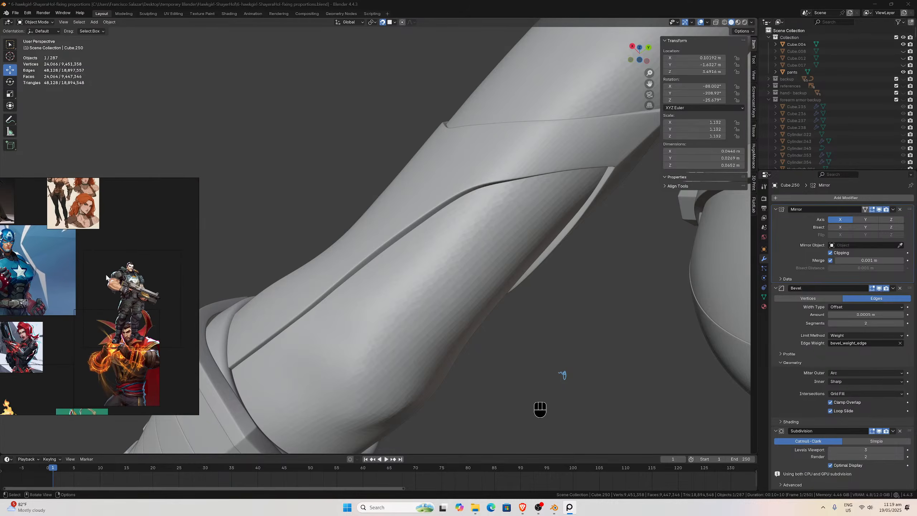
{"action": "middle_click_drag", "start_coordinate": [113, 387], "coordinate": [135, 304]}
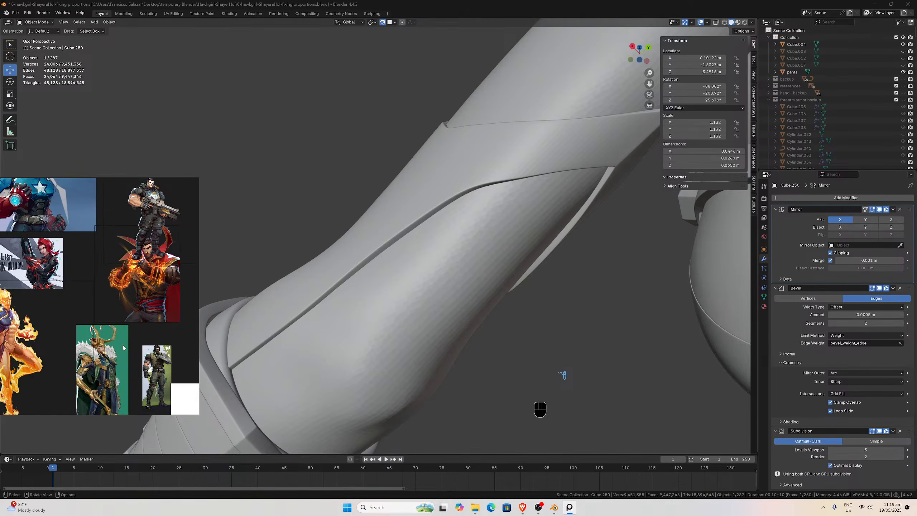
{"action": "middle_click_drag", "start_coordinate": [123, 347], "coordinate": [150, 321]}
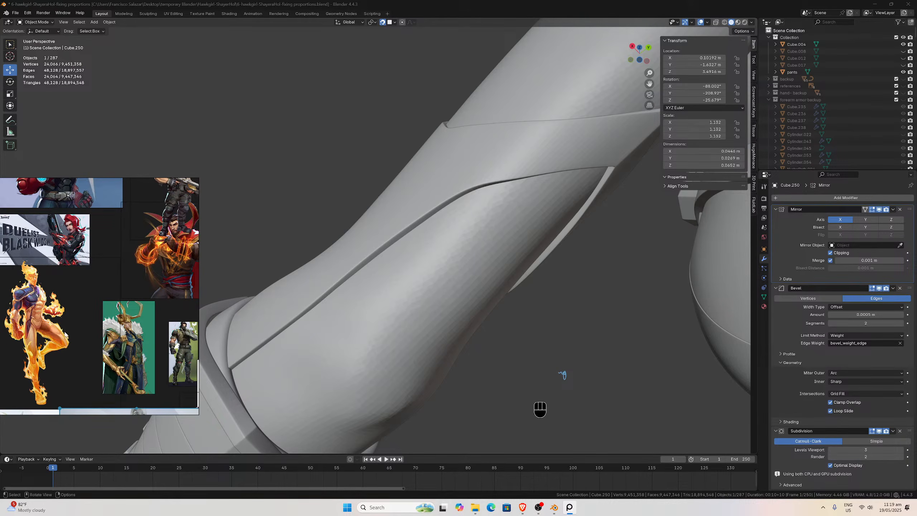
{"action": "scroll", "coordinate": [65, 334], "scroll_direction": "down", "scroll_amount": 3}
{"action": "scroll", "coordinate": [81, 319], "scroll_direction": "up", "scroll_amount": 4}
{"action": "scroll", "coordinate": [60, 275], "scroll_direction": "up", "scroll_amount": 4}
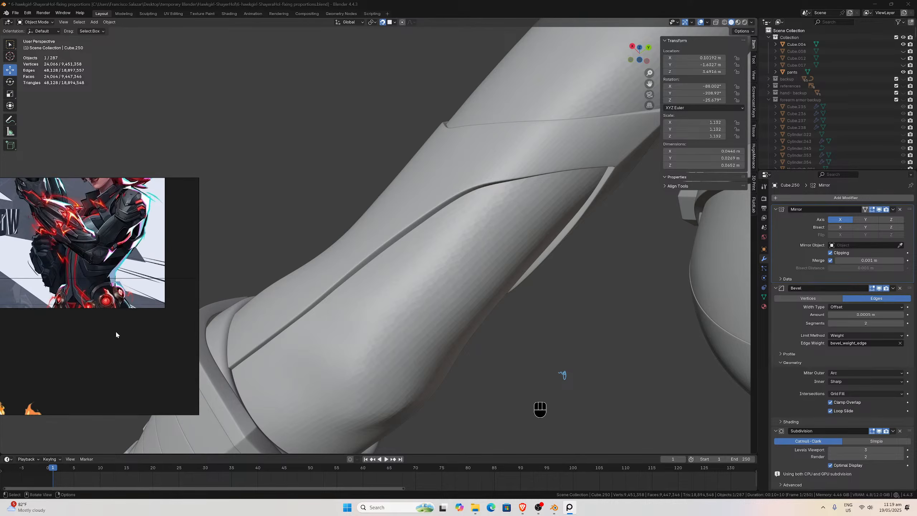
{"action": "scroll", "coordinate": [116, 334], "scroll_direction": "up", "scroll_amount": 8}
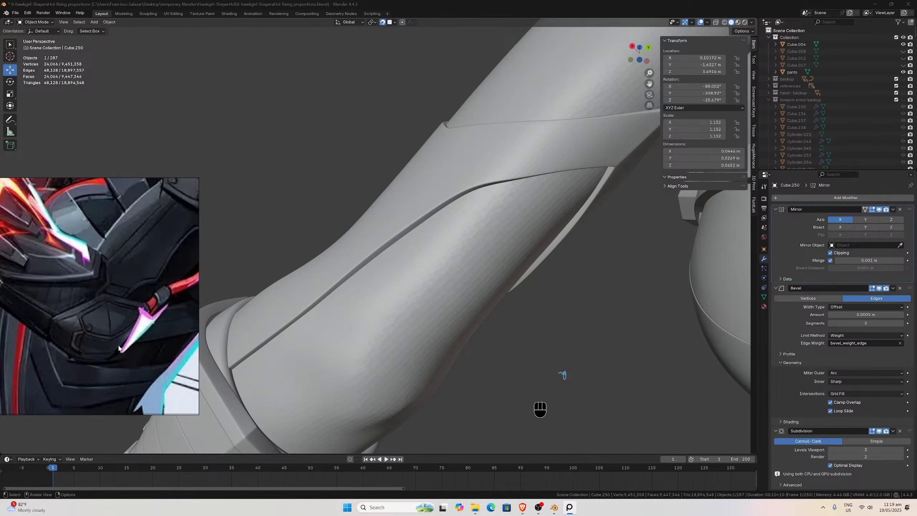
Compare Black Widow's elbow armor with the seams on the outstretched arm, using perspective and right orthographic views.
{"action": "scroll", "coordinate": [469, 362], "scroll_direction": "down", "scroll_amount": 3}
{"action": "middle_click_drag", "start_coordinate": [469, 363], "coordinate": [500, 372]}
{"action": "scroll", "coordinate": [501, 370], "scroll_direction": "up", "scroll_amount": 2}
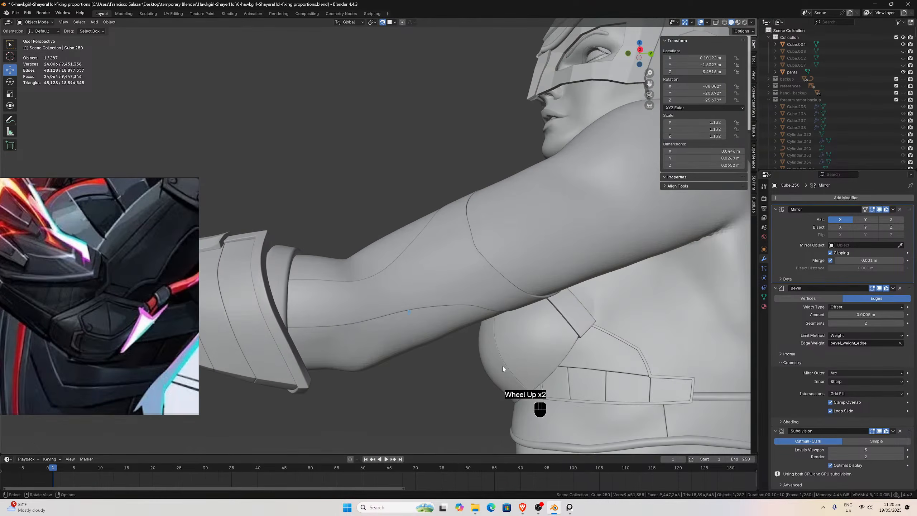
{"action": "key", "text": "KP_3"}
{"action": "scroll", "coordinate": [343, 308], "scroll_direction": "up", "scroll_amount": 3}
{"action": "scroll", "coordinate": [348, 322], "scroll_direction": "down", "scroll_amount": 2}
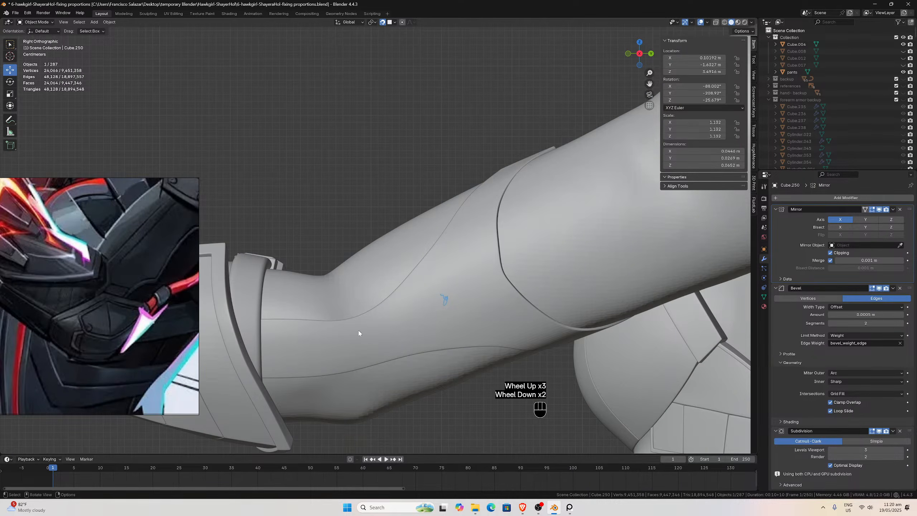
{"action": "middle_click_drag", "start_coordinate": [420, 333], "coordinate": [465, 337]}
{"action": "scroll", "coordinate": [464, 339], "scroll_direction": "up", "scroll_amount": 1}
{"action": "scroll", "coordinate": [464, 339], "scroll_direction": "down", "scroll_amount": 3}
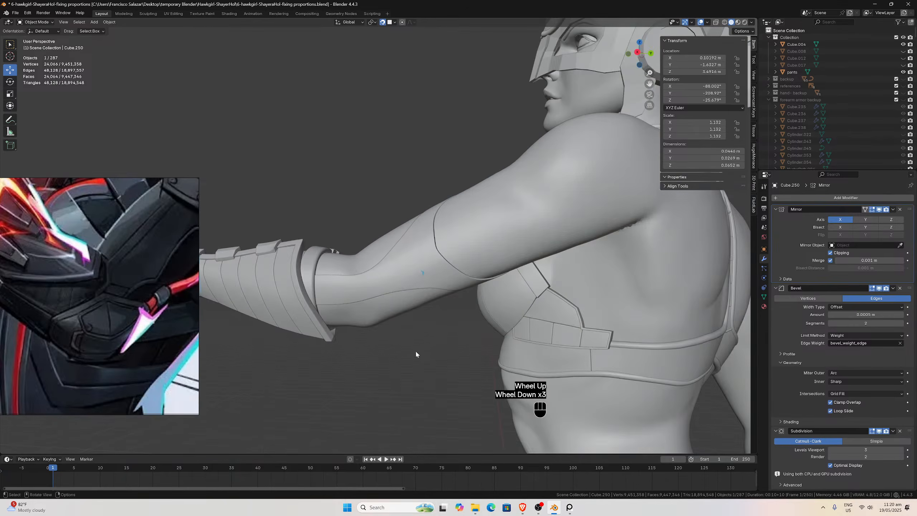
Clear the selection and inspect the inner side of the outstretched arm, from the upper-arm band to the gauntlet.
{"action": "scroll", "coordinate": [397, 347], "scroll_direction": "down", "scroll_amount": 2}
{"action": "middle_click_drag", "start_coordinate": [381, 342], "coordinate": [544, 346]}
{"action": "scroll", "coordinate": [543, 345], "scroll_direction": "up", "scroll_amount": 4}
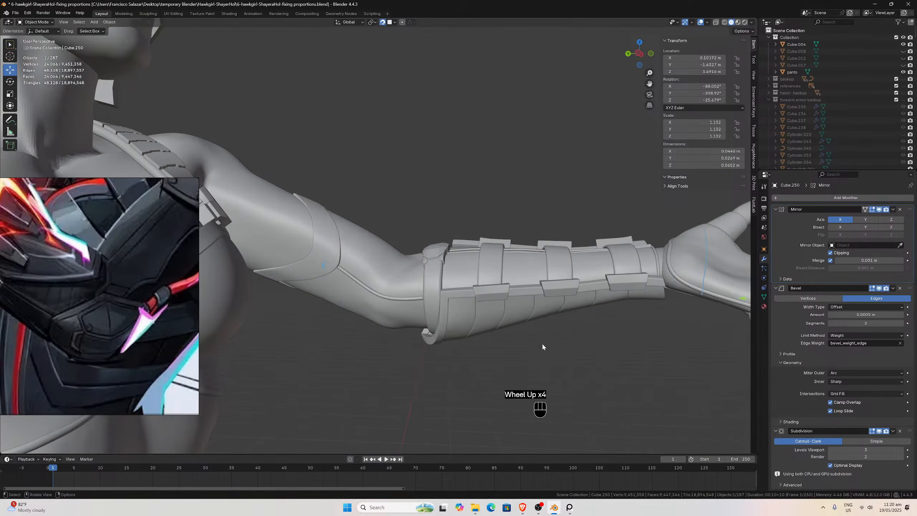
{"action": "left_click", "coordinate": [418, 358]}
{"action": "scroll", "coordinate": [419, 358], "scroll_direction": "down", "scroll_amount": 4}
{"action": "middle_click_drag", "start_coordinate": [418, 358], "coordinate": [455, 368]}
{"action": "scroll", "coordinate": [456, 372], "scroll_direction": "up", "scroll_amount": 4}
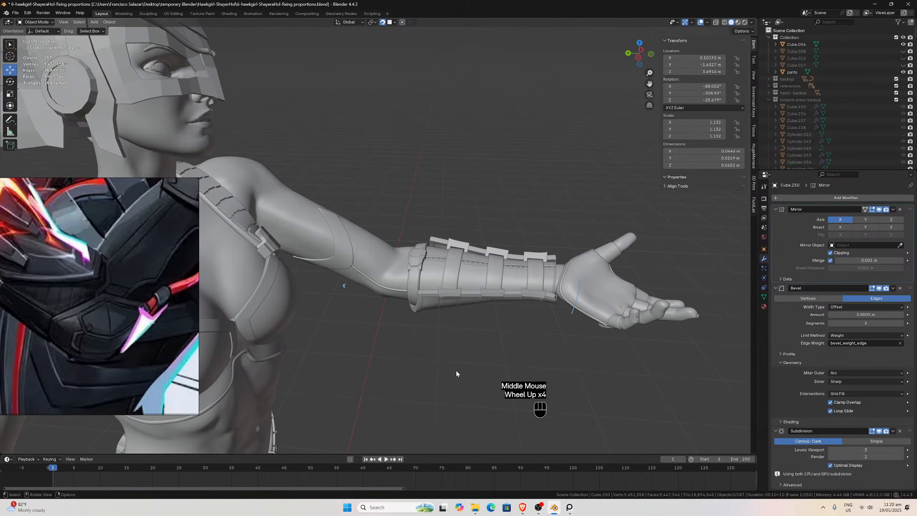
{"action": "scroll", "coordinate": [384, 374], "scroll_direction": "up", "scroll_amount": 3}
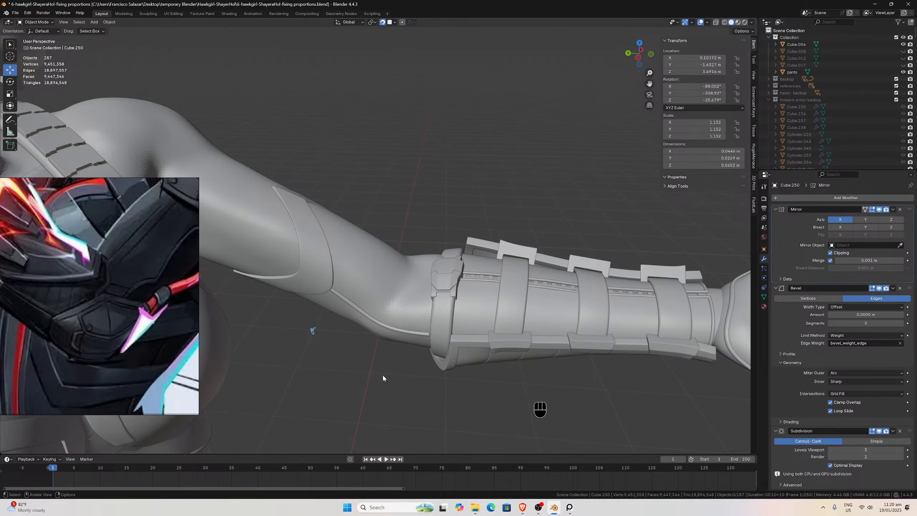
Inspect the elbow's underside and the pointed upper-arm band from beneath and from the side.
{"action": "scroll", "coordinate": [339, 314], "scroll_direction": "down", "scroll_amount": 4}
{"action": "middle_click_drag", "start_coordinate": [321, 309], "coordinate": [524, 220]}
{"action": "scroll", "coordinate": [522, 221], "scroll_direction": "up", "scroll_amount": 2}
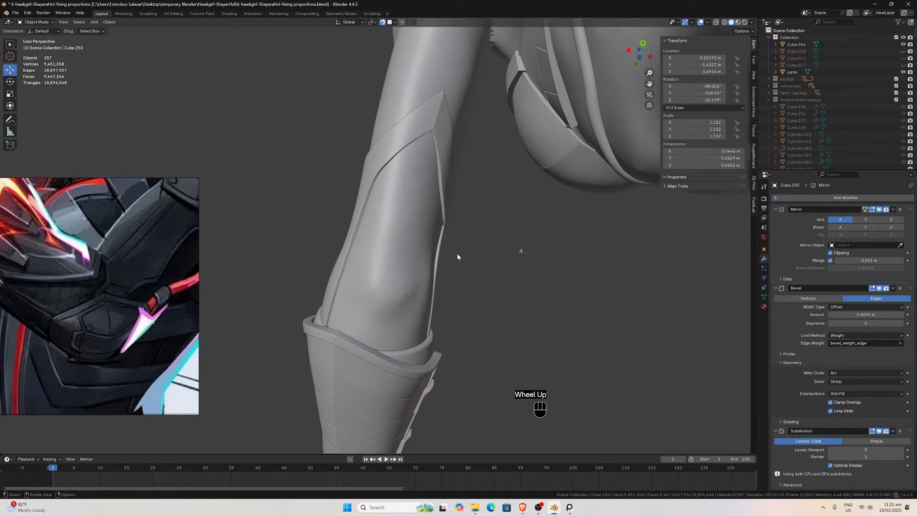
{"action": "middle_click_drag", "start_coordinate": [448, 267], "coordinate": [413, 298]}
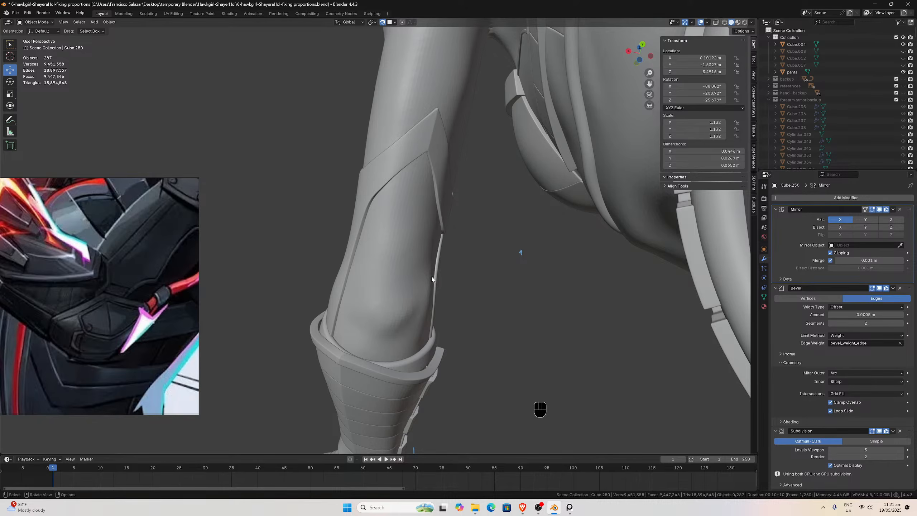
{"action": "middle_click_drag", "start_coordinate": [432, 278], "coordinate": [331, 303]}
{"action": "scroll", "coordinate": [332, 304], "scroll_direction": "up", "scroll_amount": 2}
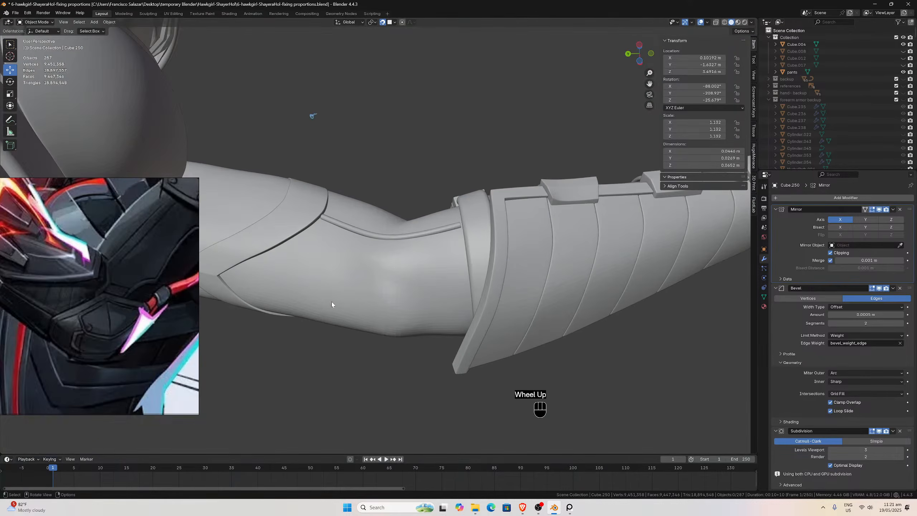
{"action": "middle_click_drag", "start_coordinate": [370, 275], "coordinate": [459, 303]}
{"action": "scroll", "coordinate": [459, 303], "scroll_direction": "up", "scroll_amount": 2}
{"action": "scroll", "coordinate": [391, 319], "scroll_direction": "down", "scroll_amount": 1}
{"action": "middle_click_drag", "start_coordinate": [391, 320], "coordinate": [272, 265]}
Select the pointed sleeve band above the elbow and examine its outline in bottom orthographic view.
{"action": "left_click", "coordinate": [346, 319]}
{"action": "scroll", "coordinate": [311, 293], "scroll_direction": "up", "scroll_amount": 1}
{"action": "scroll", "coordinate": [284, 272], "scroll_direction": "down", "scroll_amount": 1}
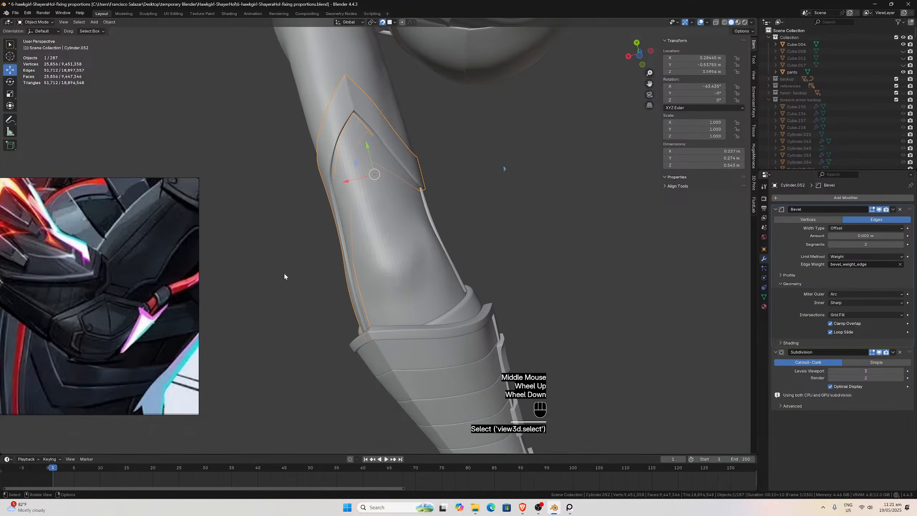
{"action": "key", "text": "ctrl+KP_7"}
{"action": "scroll", "coordinate": [317, 225], "scroll_direction": "up", "scroll_amount": 3}
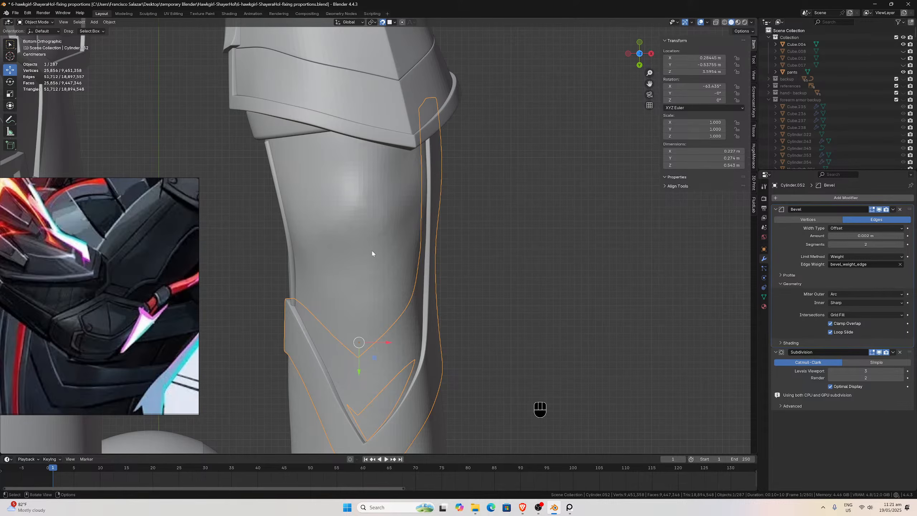
{"action": "scroll", "coordinate": [381, 233], "scroll_direction": "down", "scroll_amount": 2}
{"action": "scroll", "coordinate": [381, 233], "scroll_direction": "down", "scroll_amount": 2}
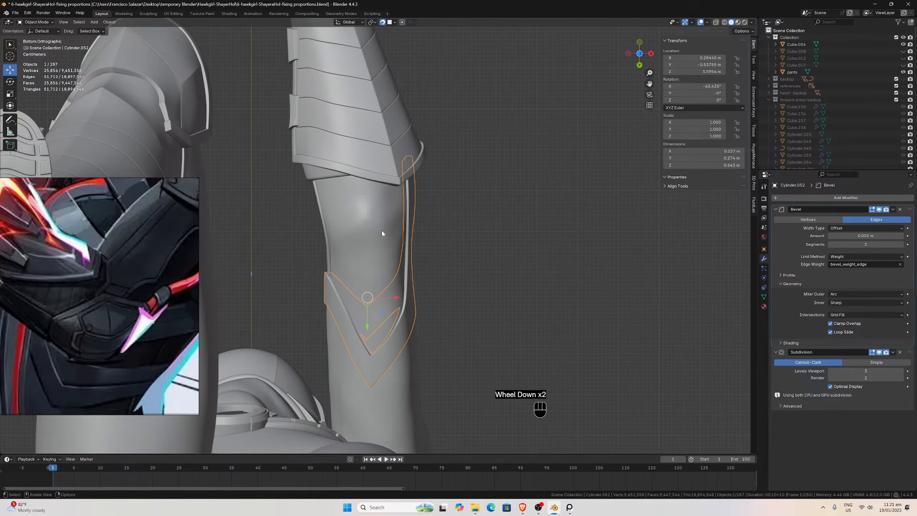
Study the elbow area closely from below, and select the curved seam on the palm.
{"action": "middle_click_drag", "start_coordinate": [382, 233], "coordinate": [379, 283]}
{"action": "scroll", "coordinate": [384, 285], "scroll_direction": "up", "scroll_amount": 3}
{"action": "scroll", "coordinate": [424, 280], "scroll_direction": "down", "scroll_amount": 3}
{"action": "scroll", "coordinate": [368, 304], "scroll_direction": "up", "scroll_amount": 4}
{"action": "scroll", "coordinate": [419, 284], "scroll_direction": "up", "scroll_amount": 3}
{"action": "scroll", "coordinate": [418, 284], "scroll_direction": "down", "scroll_amount": 1}
{"action": "scroll", "coordinate": [218, 268], "scroll_direction": "down", "scroll_amount": 1}
{"action": "left_click", "coordinate": [271, 308]}
{"action": "middle_click_drag", "start_coordinate": [271, 310], "coordinate": [372, 291]}
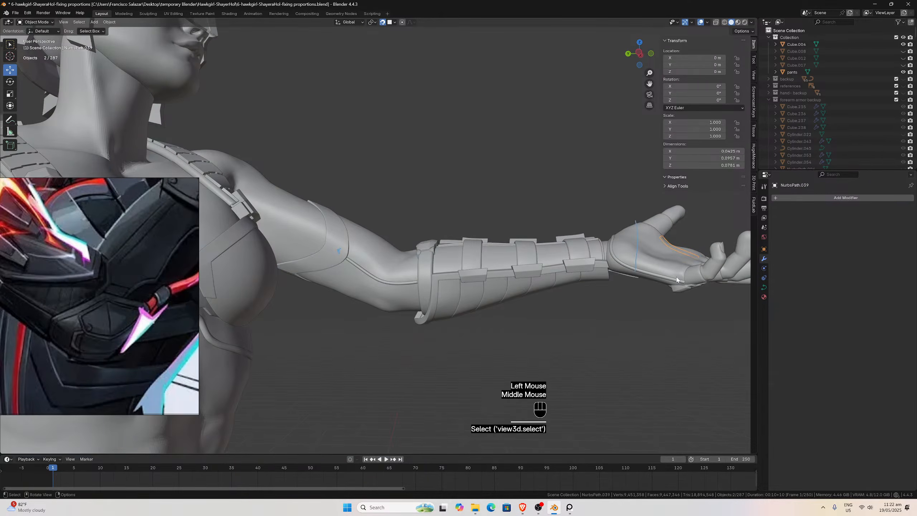
Review the gauntlet, the plain elbow area and the pointed sleeve seams from the front and from underneath.
{"action": "middle_click_drag", "start_coordinate": [676, 280], "coordinate": [610, 262]}
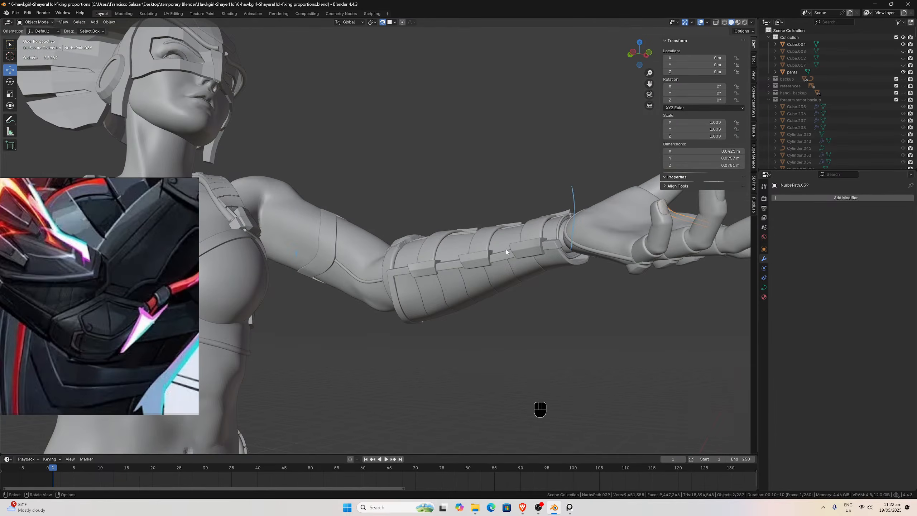
{"action": "middle_click_drag", "start_coordinate": [484, 233], "coordinate": [293, 289]}
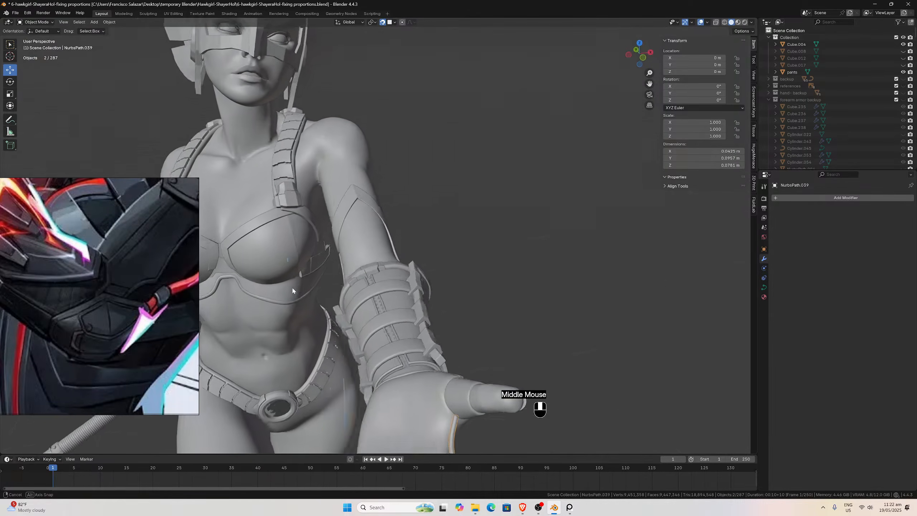
{"action": "middle_click_drag", "start_coordinate": [444, 249], "coordinate": [389, 233]}
{"action": "scroll", "coordinate": [287, 187], "scroll_direction": "up", "scroll_amount": 1}
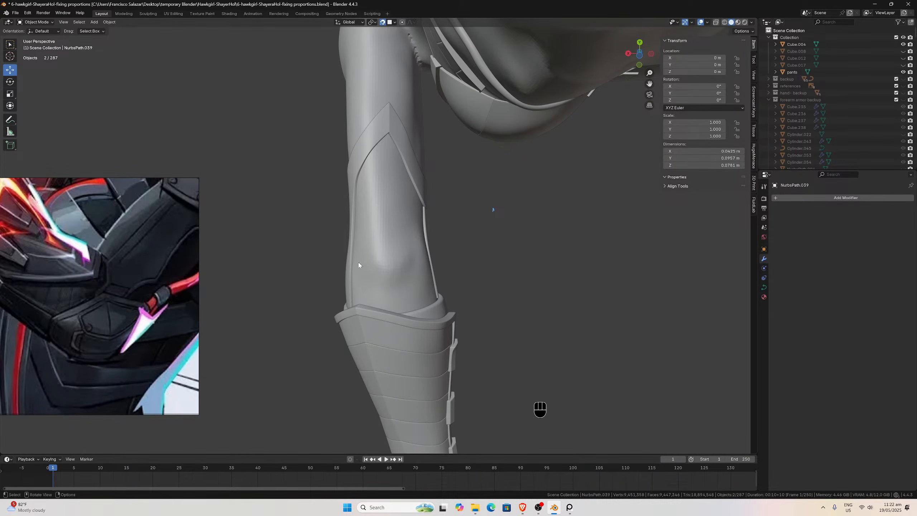
{"action": "scroll", "coordinate": [356, 265], "scroll_direction": "down", "scroll_amount": 2}
{"action": "middle_click_drag", "start_coordinate": [358, 263], "coordinate": [432, 306]}
{"action": "scroll", "coordinate": [432, 306], "scroll_direction": "up", "scroll_amount": 1}
{"action": "middle_click_drag", "start_coordinate": [438, 308], "coordinate": [397, 277]}
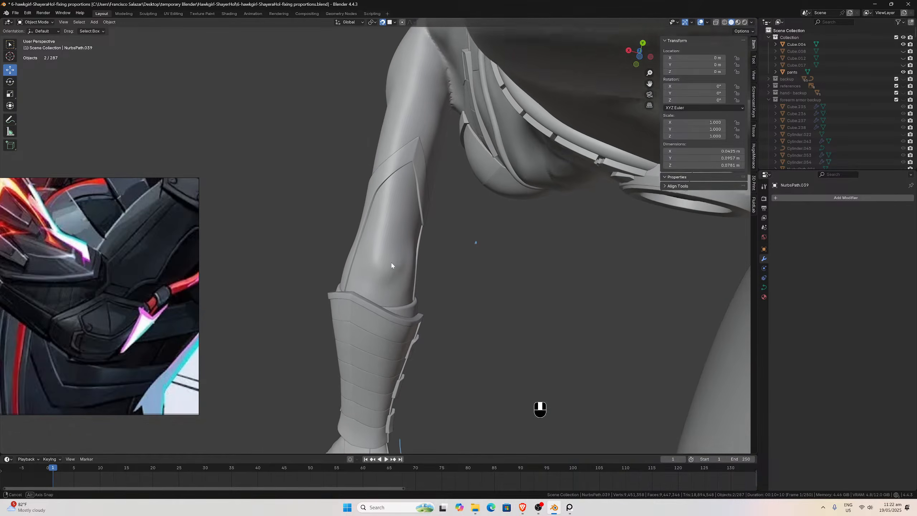
{"action": "scroll", "coordinate": [397, 278], "scroll_direction": "up", "scroll_amount": 2}
Move the reference board closer to the arm and compare the white-haired heroine's artwork with the elbow.
{"action": "scroll", "coordinate": [87, 300], "scroll_direction": "down", "scroll_amount": 3}
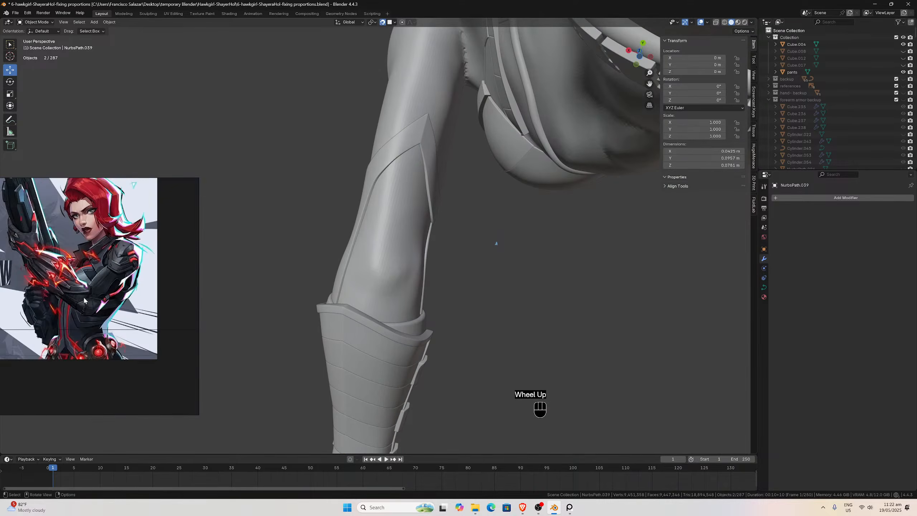
{"action": "left_click_drag", "start_coordinate": [84, 301], "coordinate": [214, 302]}
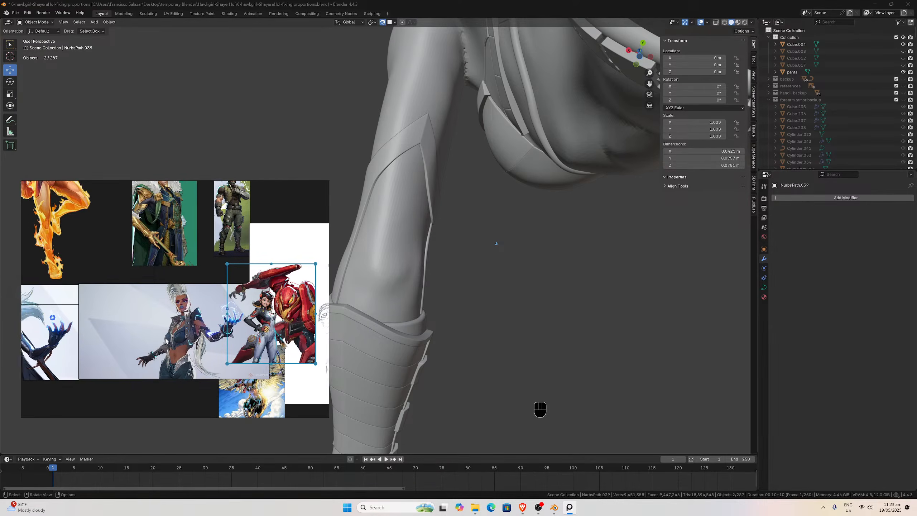
{"action": "middle_click_drag", "start_coordinate": [165, 341], "coordinate": [263, 331]}
{"action": "scroll", "coordinate": [406, 234], "scroll_direction": "down", "scroll_amount": 2}
{"action": "scroll", "coordinate": [406, 233], "scroll_direction": "up", "scroll_amount": 1}
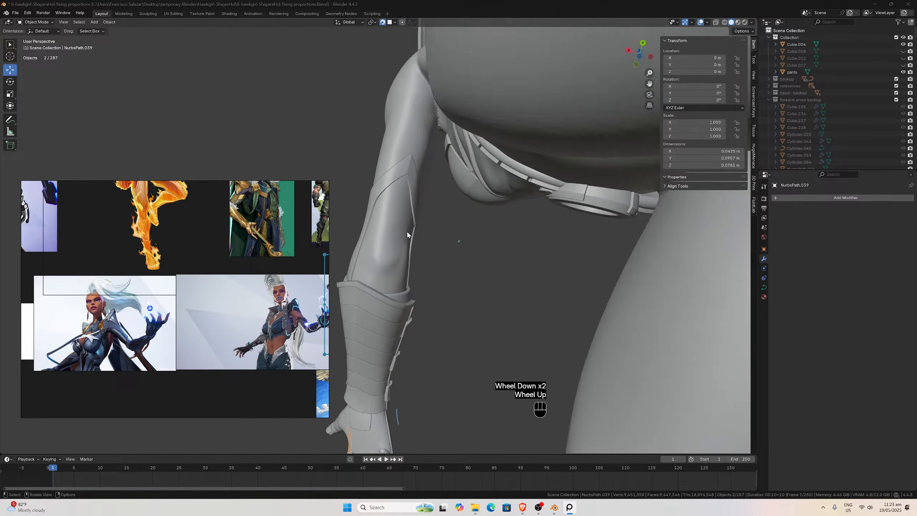
Select the pointed sleeve band above the elbow and examine how it wraps the arm from several angles.
{"action": "middle_click_drag", "start_coordinate": [405, 234], "coordinate": [255, 339]}
{"action": "middle_click_drag", "start_coordinate": [349, 241], "coordinate": [557, 209]}
{"action": "scroll", "coordinate": [413, 250], "scroll_direction": "up", "scroll_amount": 1}
{"action": "left_click", "coordinate": [413, 249]}
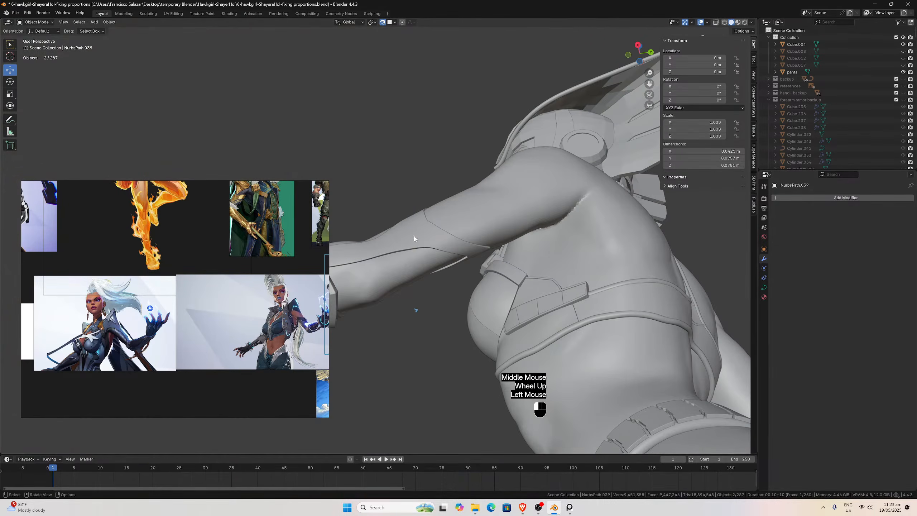
{"action": "middle_click_drag", "start_coordinate": [414, 249], "coordinate": [362, 270]}
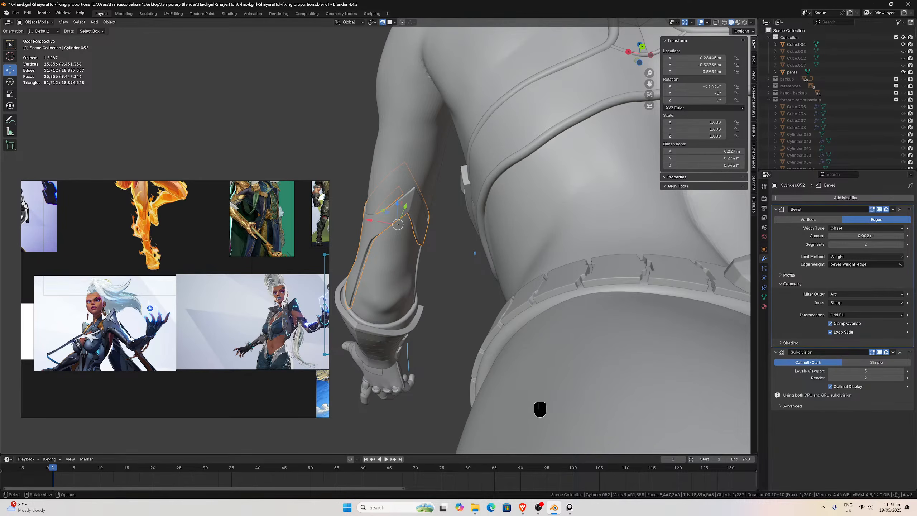
{"action": "middle_click_drag", "start_coordinate": [384, 289], "coordinate": [484, 367]}
{"action": "scroll", "coordinate": [485, 366], "scroll_direction": "up", "scroll_amount": 1}
{"action": "scroll", "coordinate": [485, 366], "scroll_direction": "down", "scroll_amount": 1}
{"action": "scroll", "coordinate": [392, 278], "scroll_direction": "up", "scroll_amount": 1}
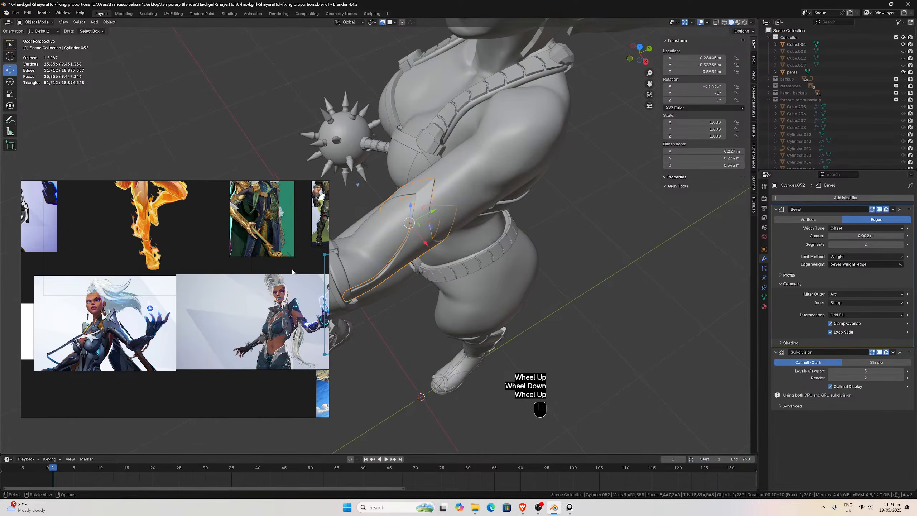
Move the reference board off the gauntlet and hide the seam curve running down the side of the elbow area.
{"action": "right_click_drag", "start_coordinate": [291, 278], "coordinate": [179, 285]}
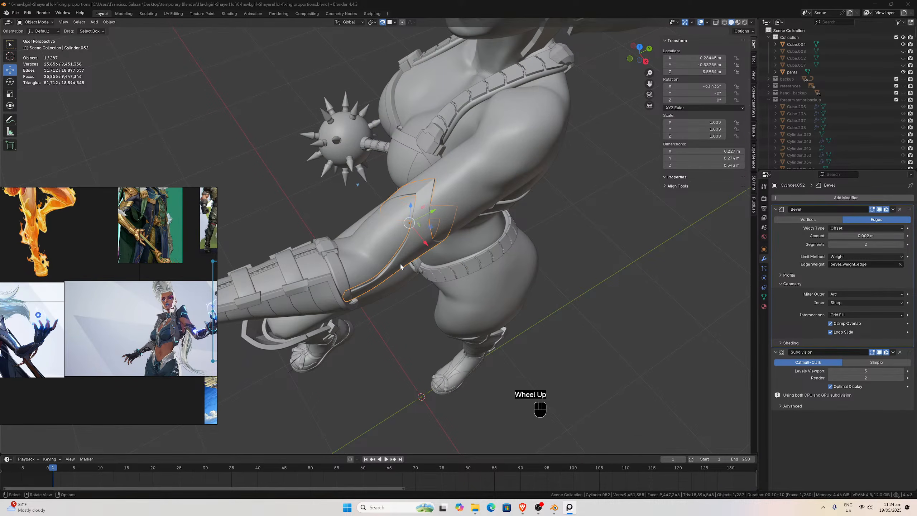
{"action": "middle_click_drag", "start_coordinate": [401, 266], "coordinate": [426, 231]}
{"action": "scroll", "coordinate": [266, 158], "scroll_direction": "up", "scroll_amount": 3}
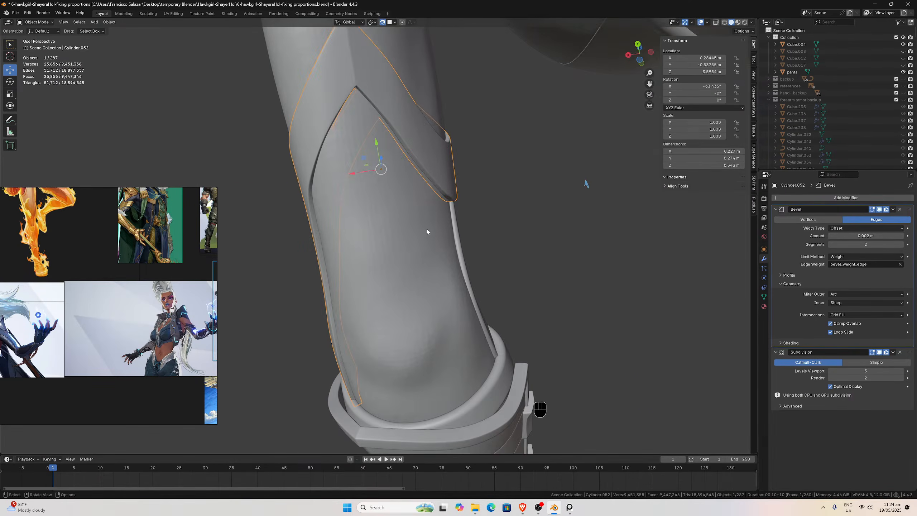
{"action": "left_click", "coordinate": [461, 258]}
{"action": "key", "text": "h"}
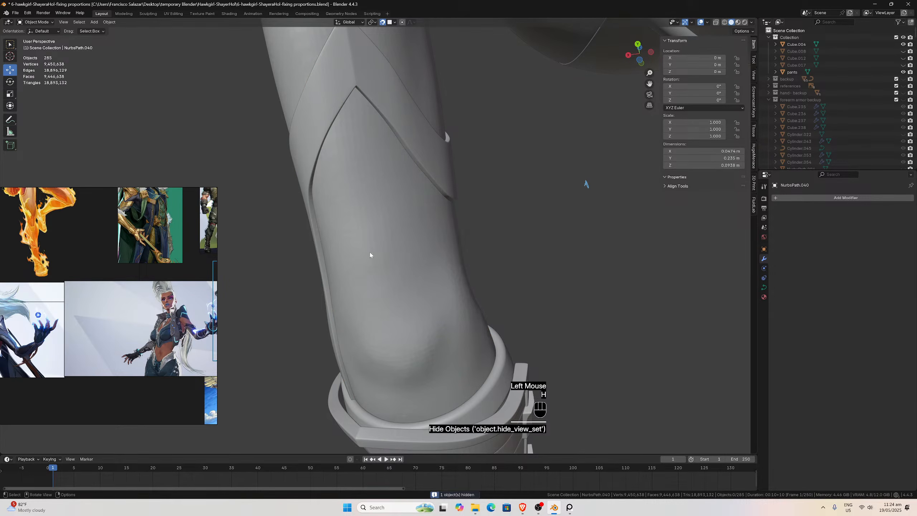
Select the smooth, bevelled pointed sleeve band and delete it from the arm.
{"action": "left_click", "coordinate": [305, 226]}
{"action": "left_click", "coordinate": [312, 235]}
{"action": "middle_click_drag", "start_coordinate": [313, 235], "coordinate": [361, 261]}
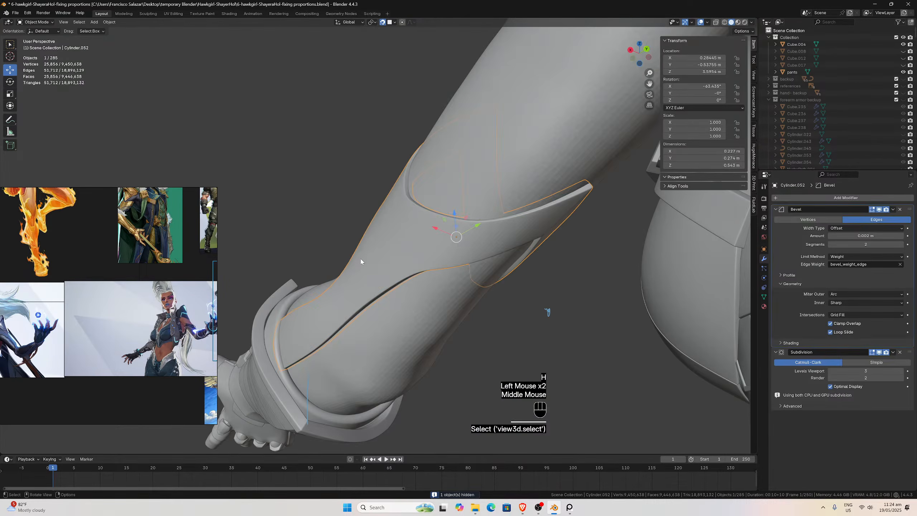
{"action": "key", "text": "KP_3"}
{"action": "scroll", "coordinate": [442, 232], "scroll_direction": "down", "scroll_amount": 3}
{"action": "middle_click_drag", "start_coordinate": [442, 233], "coordinate": [419, 234]}
{"action": "key", "text": "KP_3"}
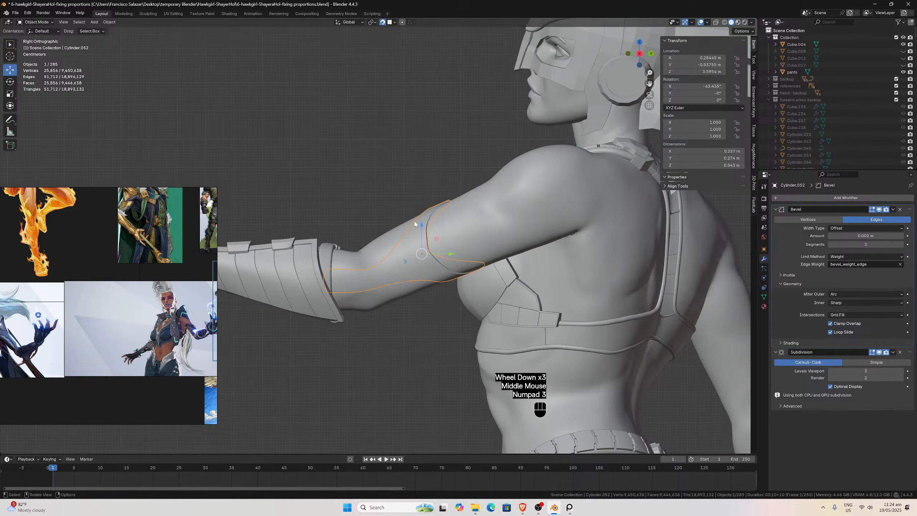
{"action": "scroll", "coordinate": [419, 237], "scroll_direction": "up", "scroll_amount": 3}
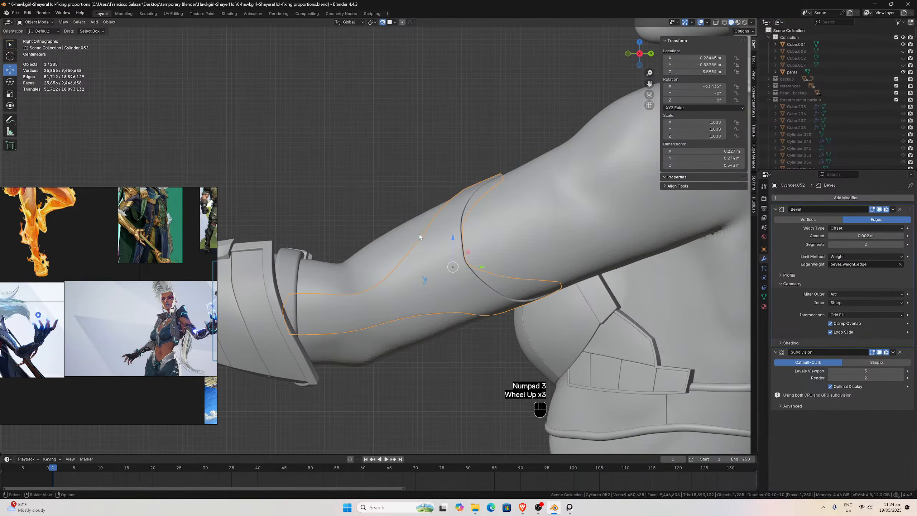
{"action": "key", "text": "x"}
{"action": "left_click", "coordinate": [420, 255]}
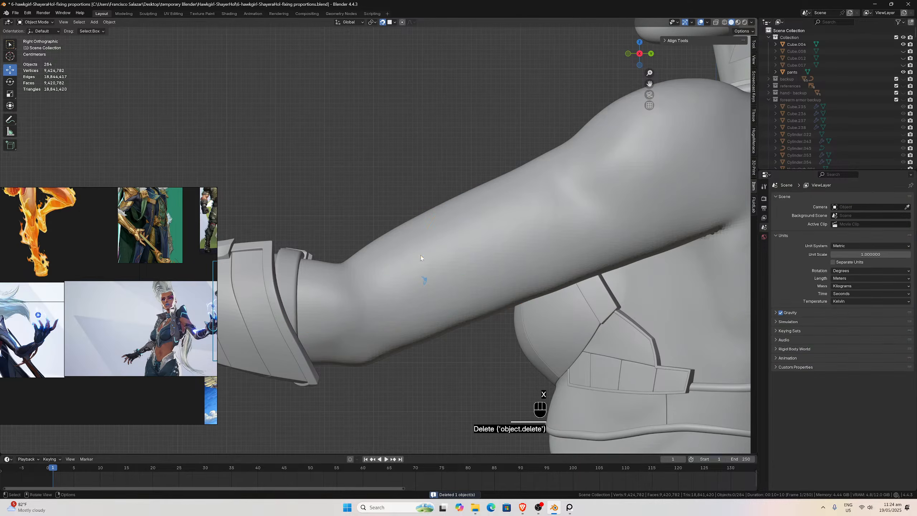
Show the forearm armor backup collection and duplicate its low-poly sleeve band in place.
{"action": "scroll", "coordinate": [844, 87], "scroll_direction": "up", "scroll_amount": 5}
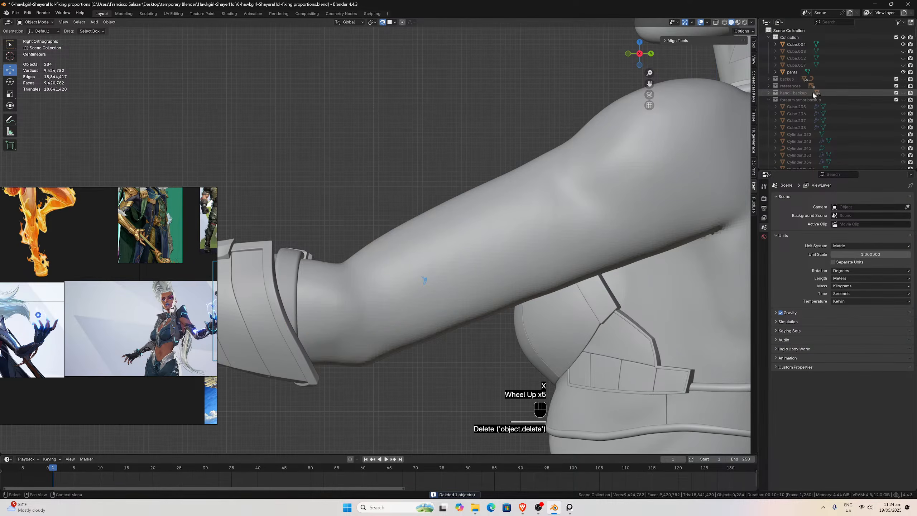
{"action": "left_click", "coordinate": [904, 100]}
{"action": "left_click", "coordinate": [451, 293]}
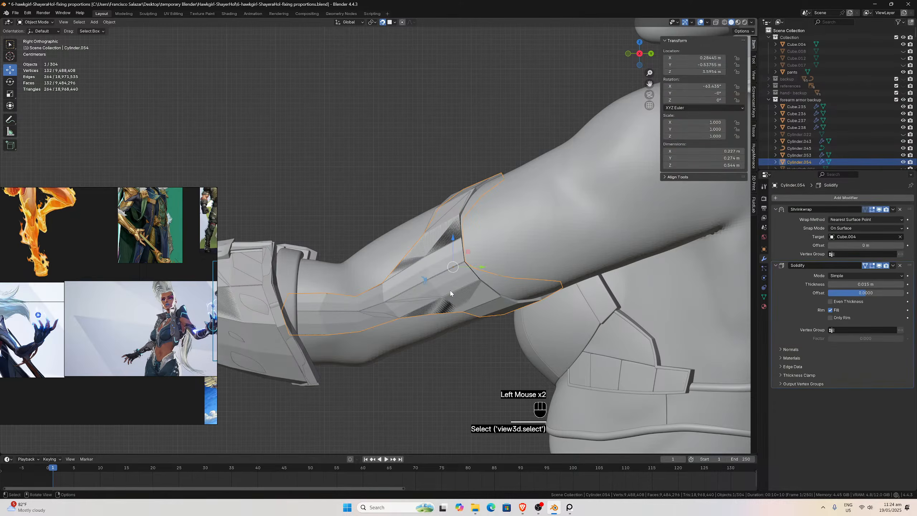
{"action": "key", "text": "Tab"}
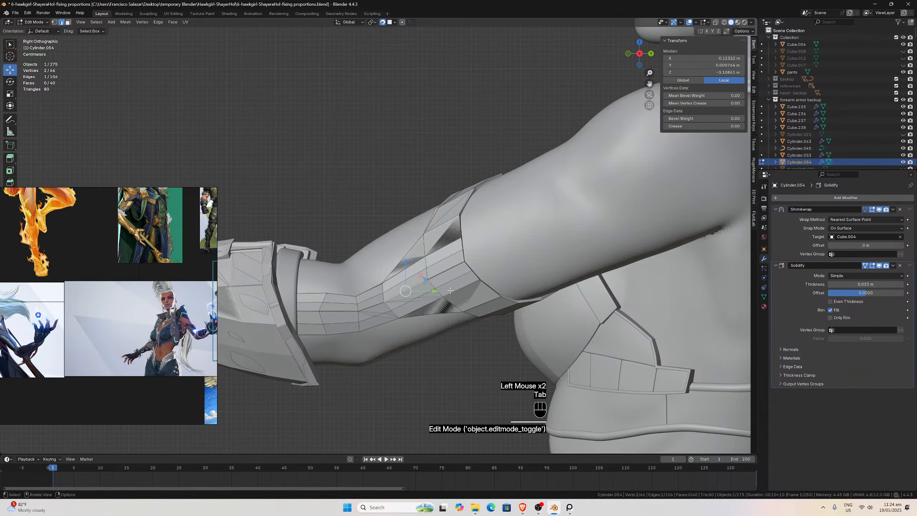
{"action": "left_click", "coordinate": [454, 282]}
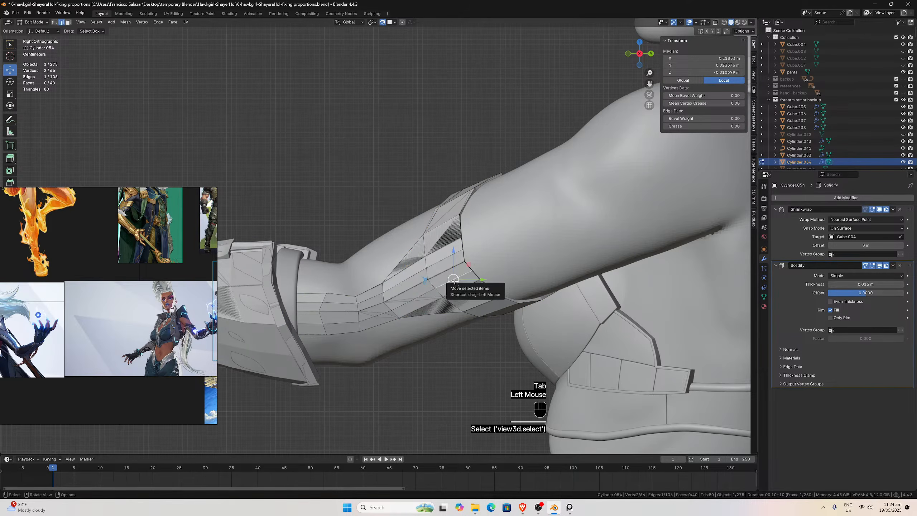
{"action": "key", "text": "Tab"}
{"action": "key", "text": "shift+d"}
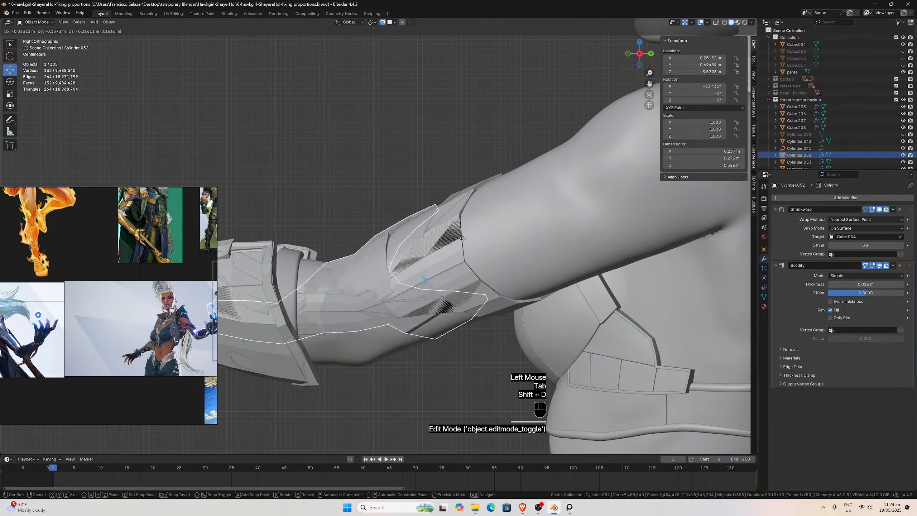
{"action": "key", "text": "Escape"}
Move the duplicated band to the arm armor-left collection and hide the forearm armor backup collection.
{"action": "key", "text": "m"}
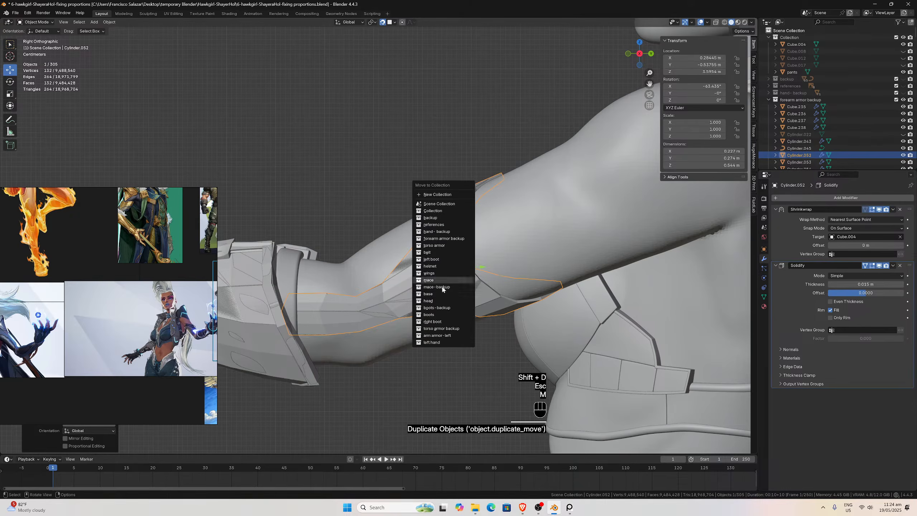
{"action": "left_click", "coordinate": [446, 336]}
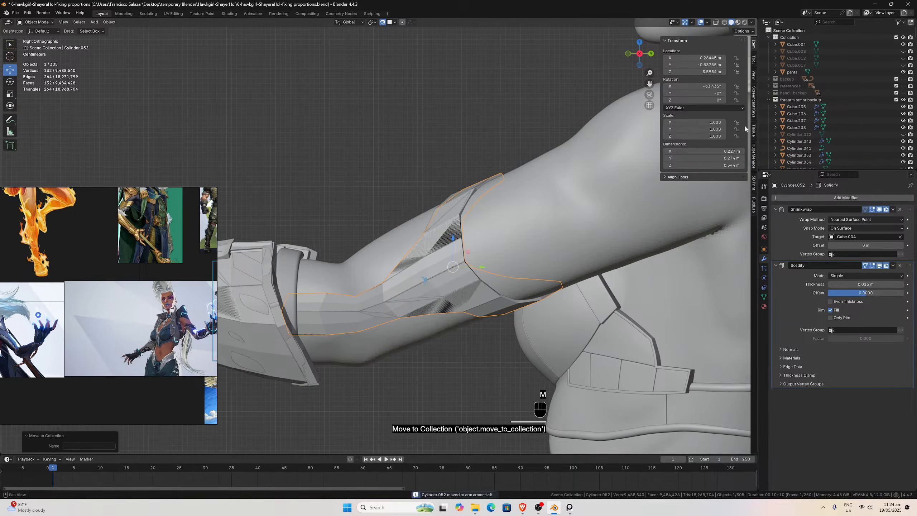
{"action": "left_click", "coordinate": [903, 100]}
{"action": "scroll", "coordinate": [494, 254], "scroll_direction": "up", "scroll_amount": 1}
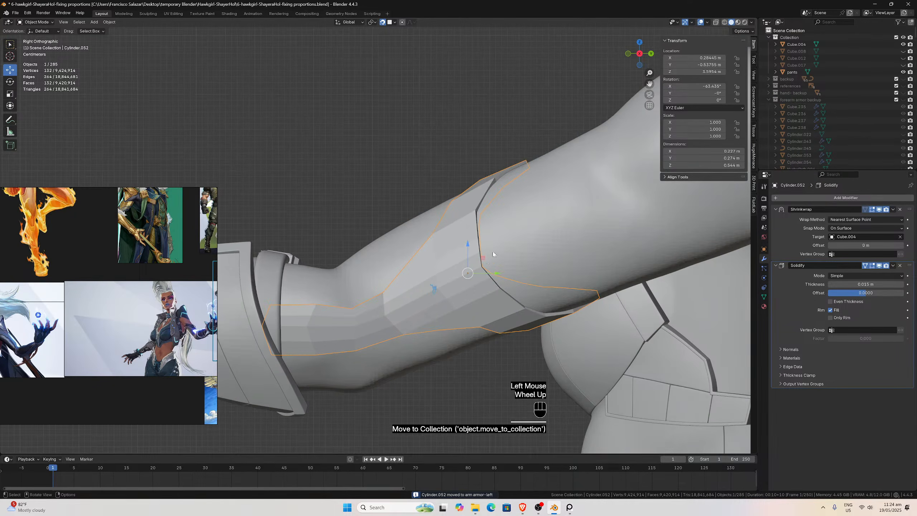
Dissolve the extra lengthwise edge loops on both sides of the low-poly sleeve band to simplify its topology.
{"action": "key", "text": "Tab"}
{"action": "scroll", "coordinate": [427, 316], "scroll_direction": "up", "scroll_amount": 1}
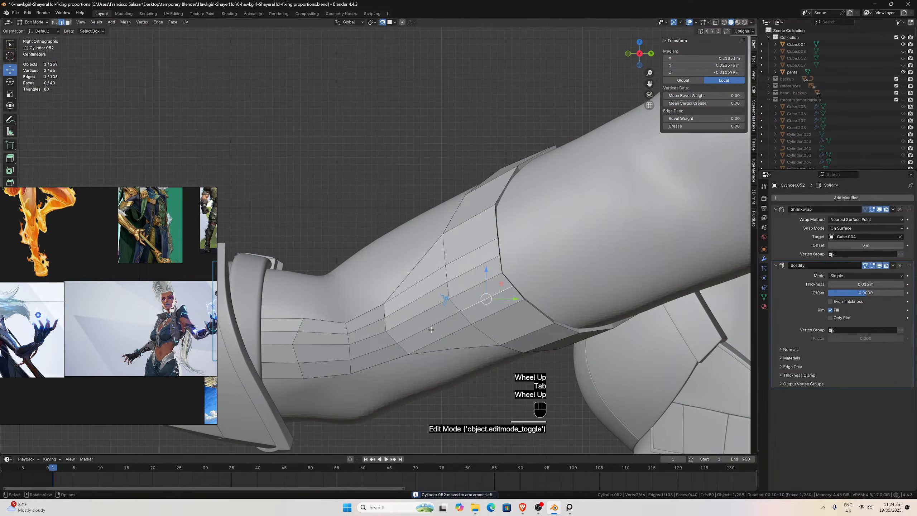
{"action": "left_click", "coordinate": [427, 329]}
{"action": "left_click", "coordinate": [427, 329], "text": "alt"}
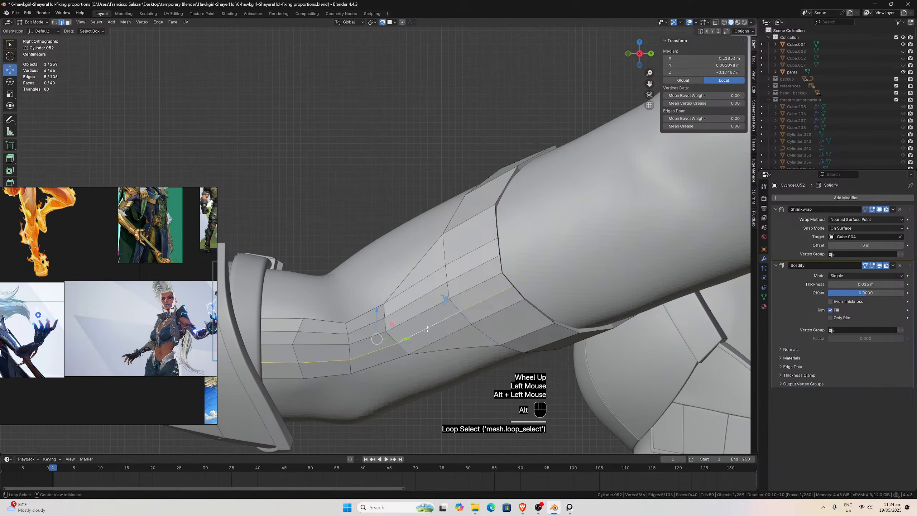
{"action": "left_click", "coordinate": [428, 294], "text": "alt+shift"}
{"action": "scroll", "coordinate": [428, 295], "scroll_direction": "down", "scroll_amount": 2}
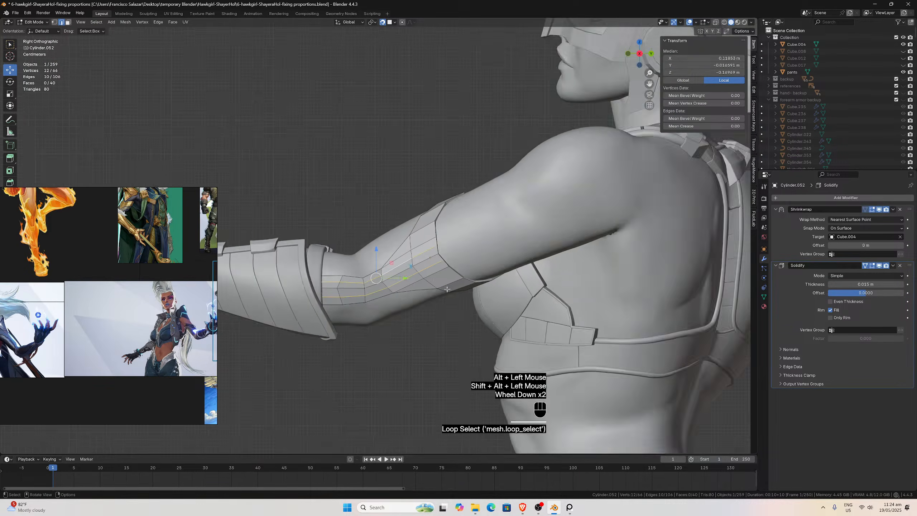
{"action": "middle_click_drag", "start_coordinate": [429, 295], "coordinate": [321, 277]}
{"action": "scroll", "coordinate": [321, 277], "scroll_direction": "up", "scroll_amount": 3}
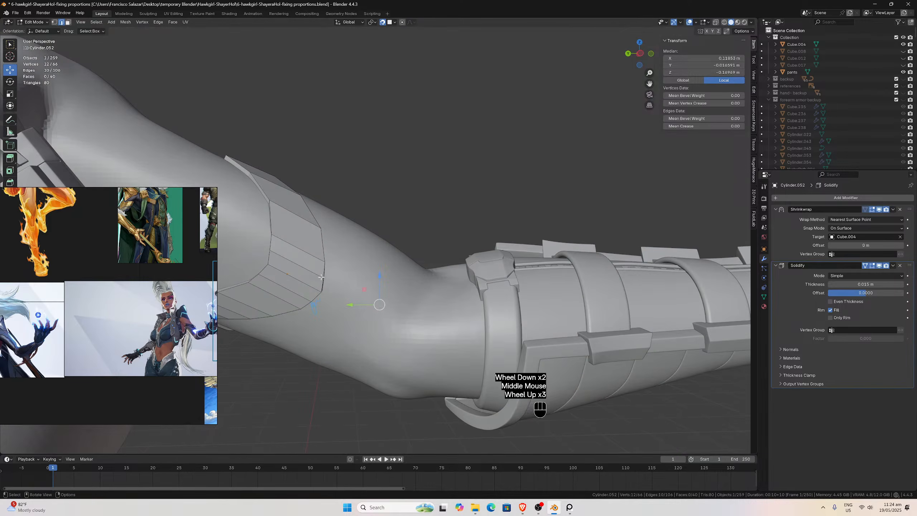
{"action": "left_click", "coordinate": [299, 270], "text": "alt+shift"}
{"action": "left_click", "coordinate": [298, 290], "text": "alt+shift"}
{"action": "key", "text": "x"}
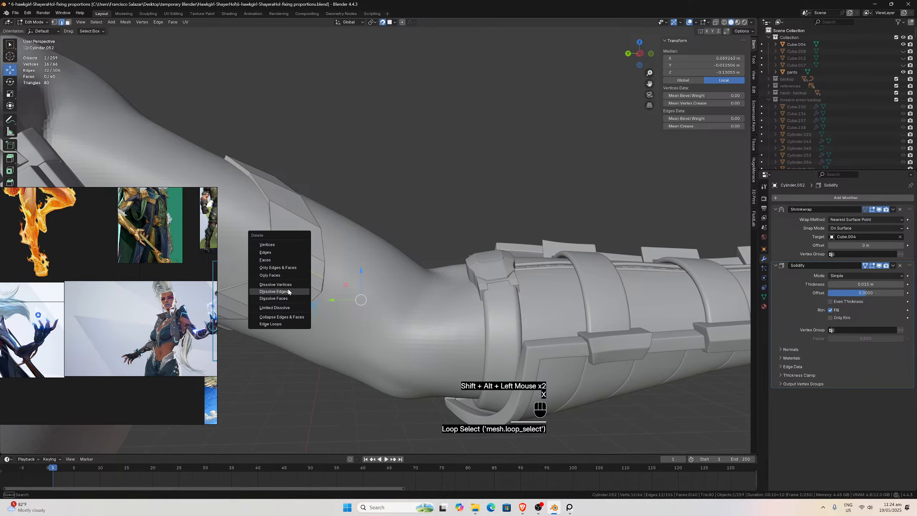
{"action": "left_click", "coordinate": [288, 292]}
Reposition the two lower-edge vertices of the band nearest the gauntlet, raising that end of the outline from a side orthographic view.
{"action": "middle_click_drag", "start_coordinate": [289, 291], "coordinate": [472, 251]}
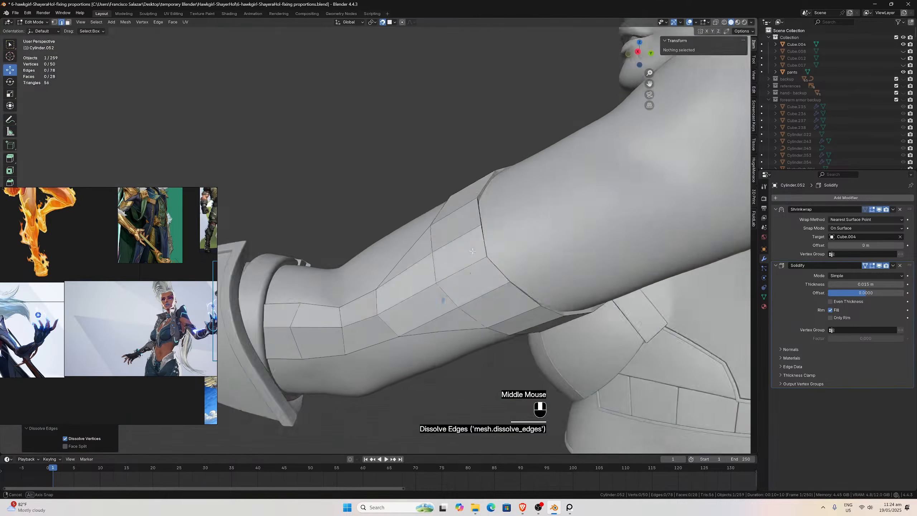
{"action": "scroll", "coordinate": [472, 251], "scroll_direction": "down", "scroll_amount": 2}
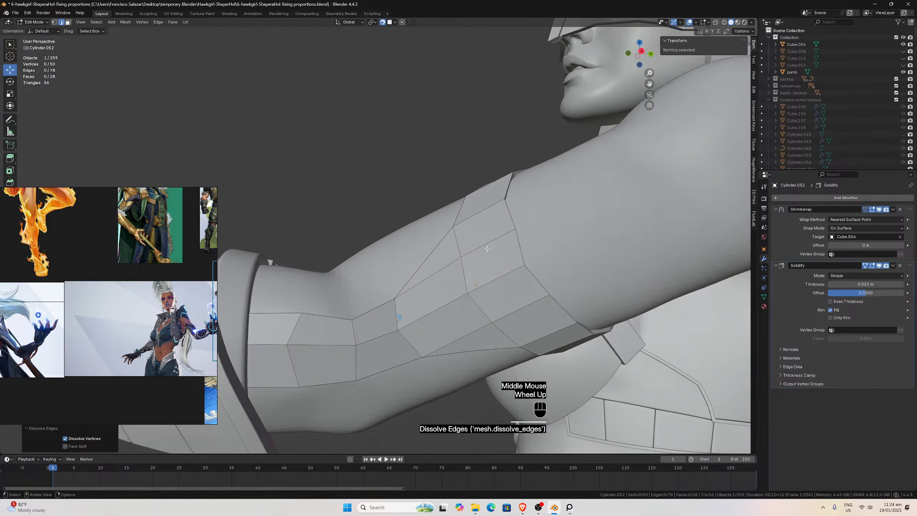
{"action": "key", "text": "KP_3"}
{"action": "key", "text": "KP_2"}
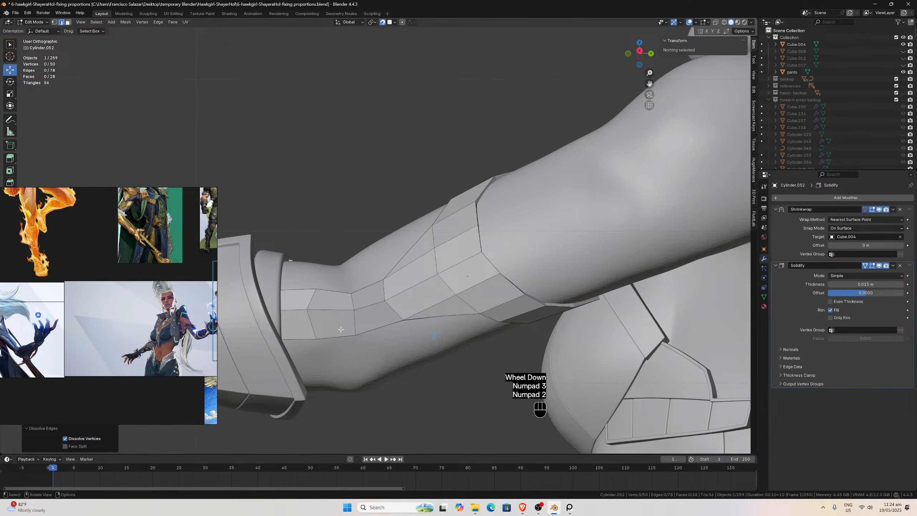
{"action": "left_click", "coordinate": [54, 22]}
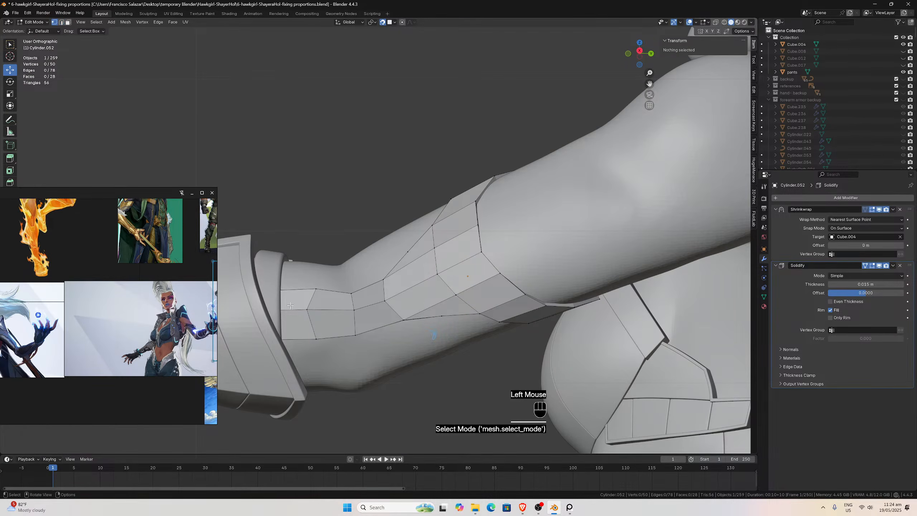
{"action": "left_click", "coordinate": [317, 337]}
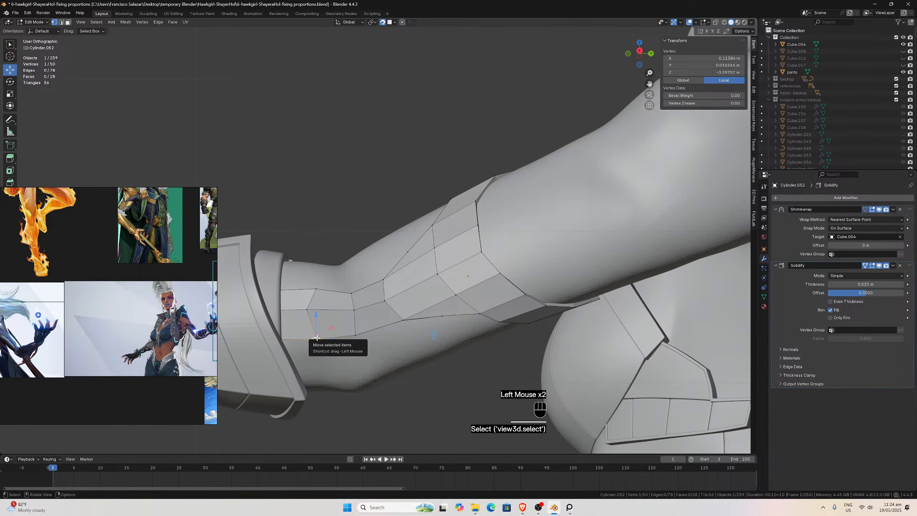
{"action": "key", "text": "g"}
{"action": "left_click", "coordinate": [279, 339]}
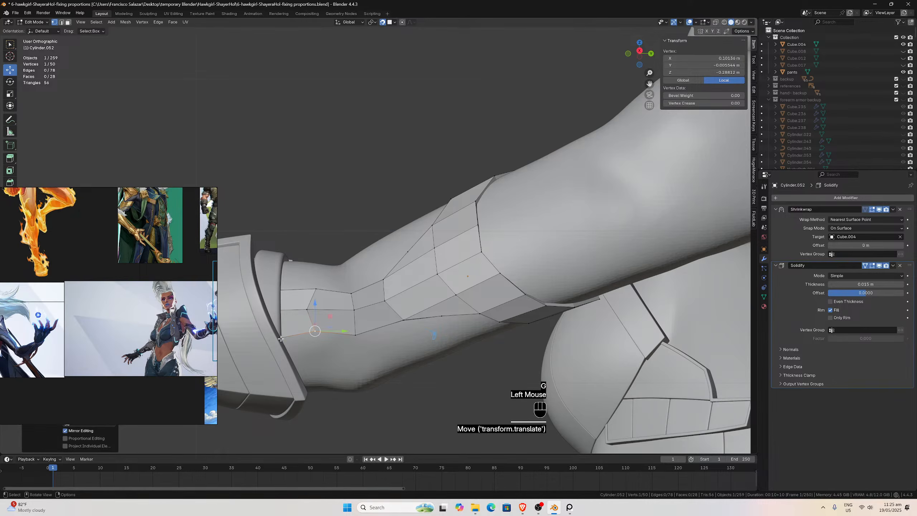
{"action": "left_click", "coordinate": [277, 340]}
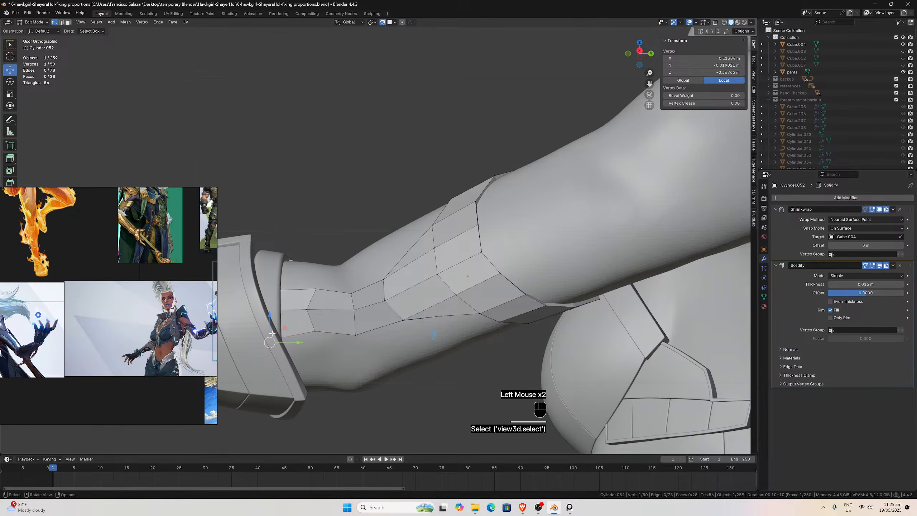
{"action": "key", "text": "g"}
{"action": "left_click", "coordinate": [255, 331]}
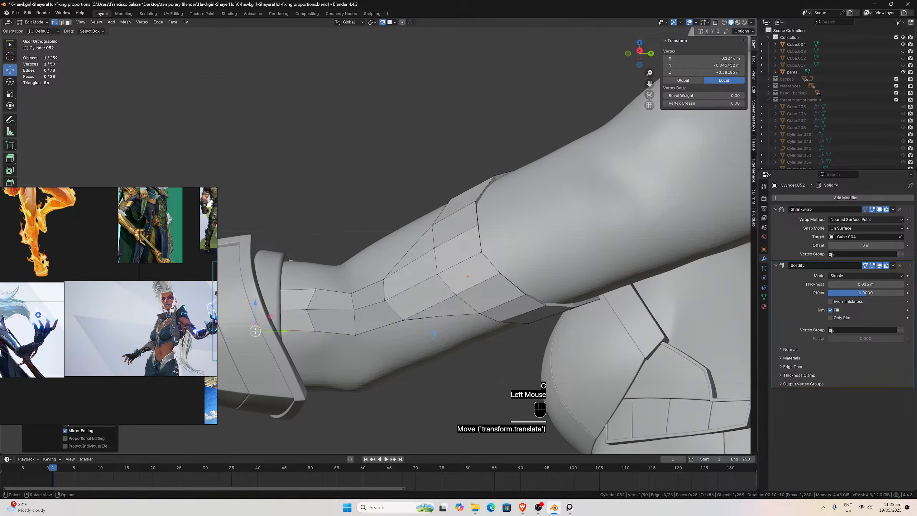
Reposition four lower-edge vertices of the band between the gauntlet and the elbow bend to even out the lower outline.
{"action": "left_click", "coordinate": [357, 333]}
{"action": "key", "text": "g"}
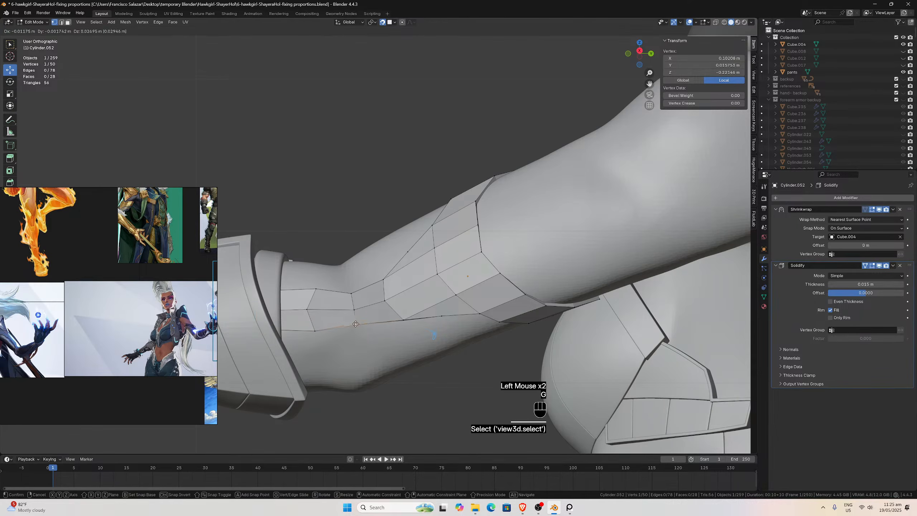
{"action": "left_click", "coordinate": [355, 322]}
{"action": "left_click", "coordinate": [264, 329]}
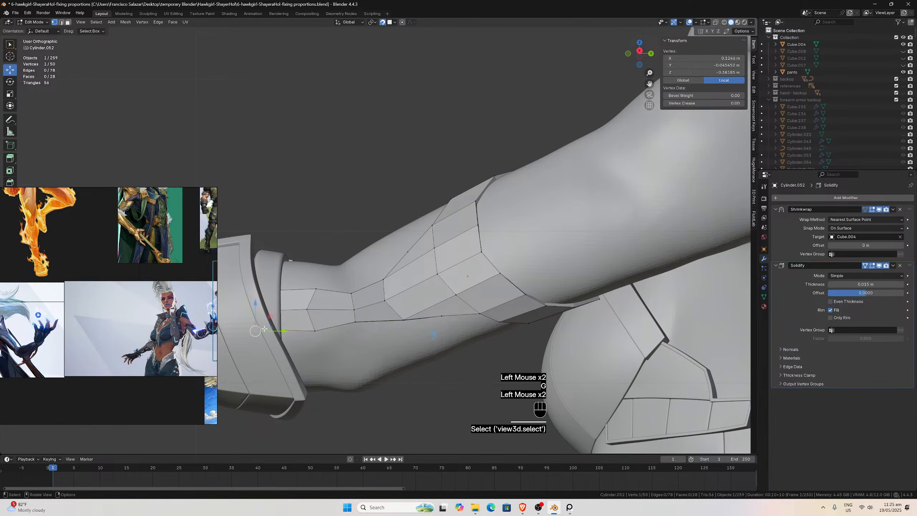
{"action": "key", "text": "g"}
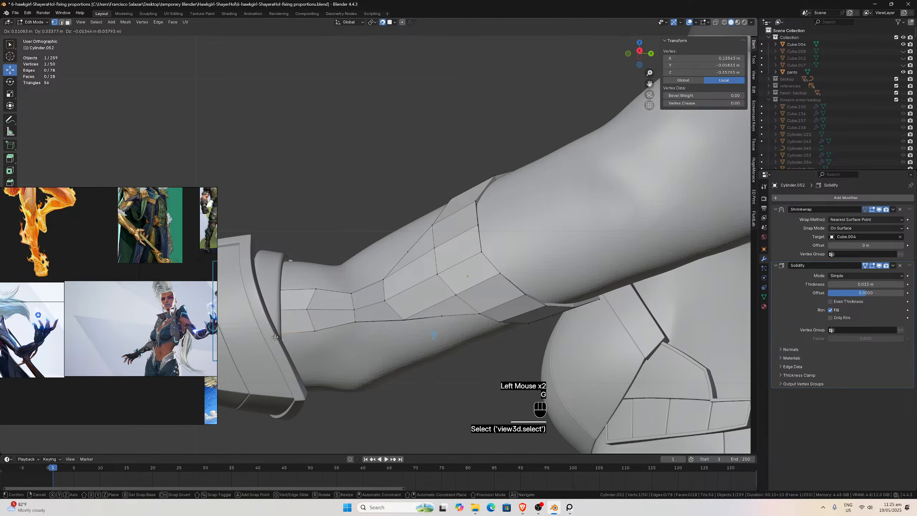
{"action": "left_click", "coordinate": [274, 338]}
{"action": "left_click", "coordinate": [310, 332]}
{"action": "key", "text": "g"}
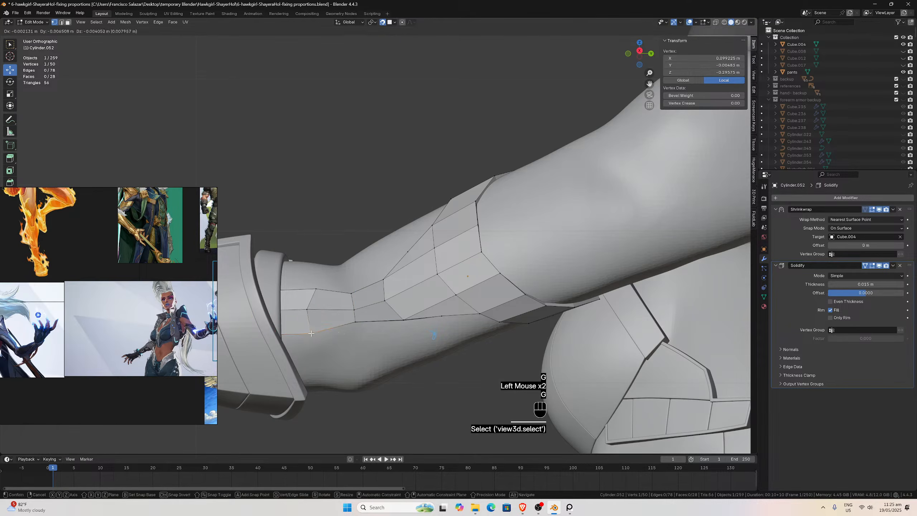
{"action": "left_click", "coordinate": [311, 334]}
{"action": "left_click", "coordinate": [403, 319]}
{"action": "key", "text": "g"}
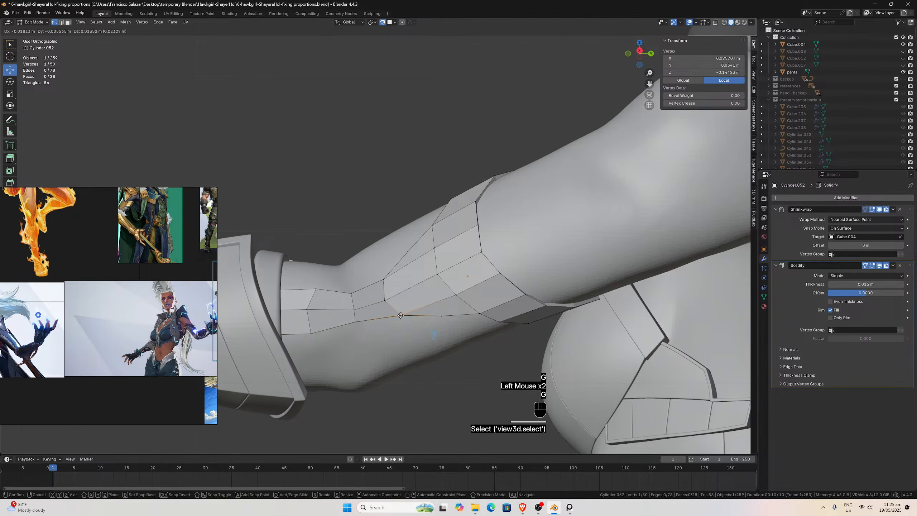
{"action": "left_click", "coordinate": [400, 314]}
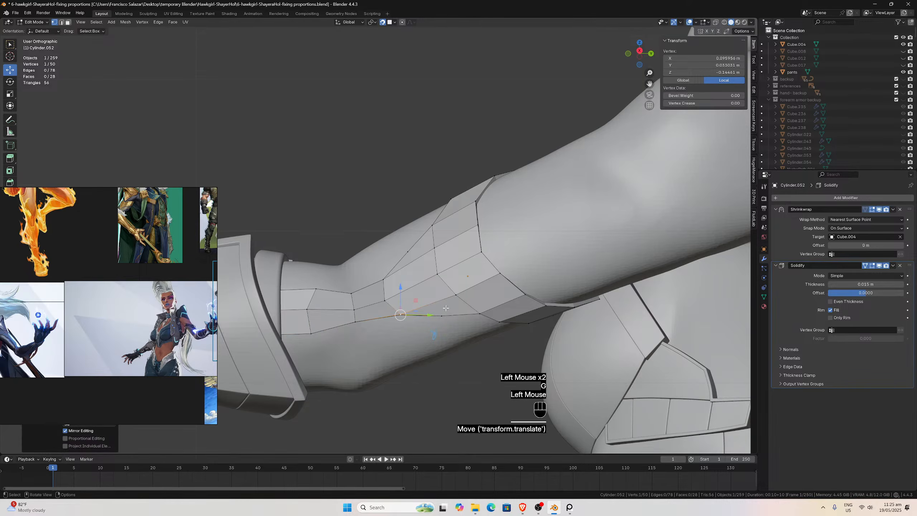
Inspect the band from the opposite side of the arm and select its two open edges facing the elbow there.
{"action": "scroll", "coordinate": [446, 308], "scroll_direction": "down", "scroll_amount": 2}
{"action": "middle_click_drag", "start_coordinate": [446, 307], "coordinate": [351, 294]}
{"action": "key", "text": "KP_3"}
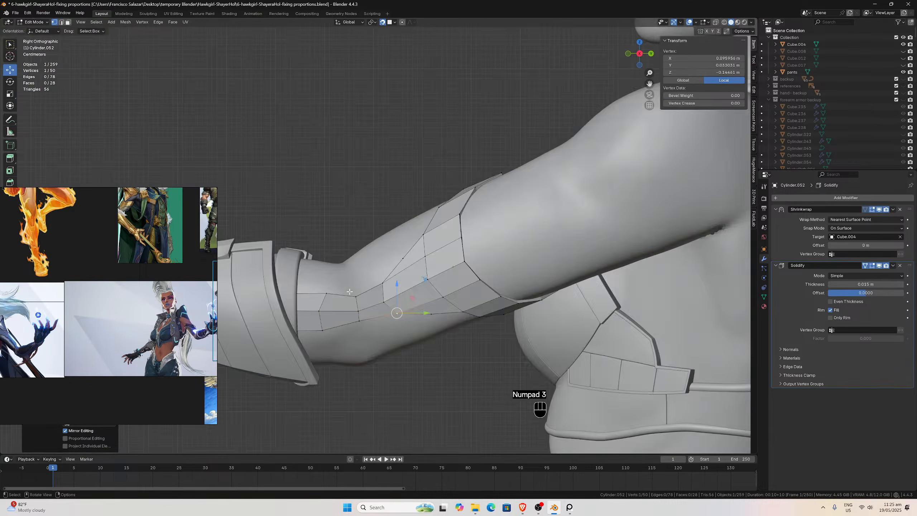
{"action": "key", "text": "ctrl+KP_3"}
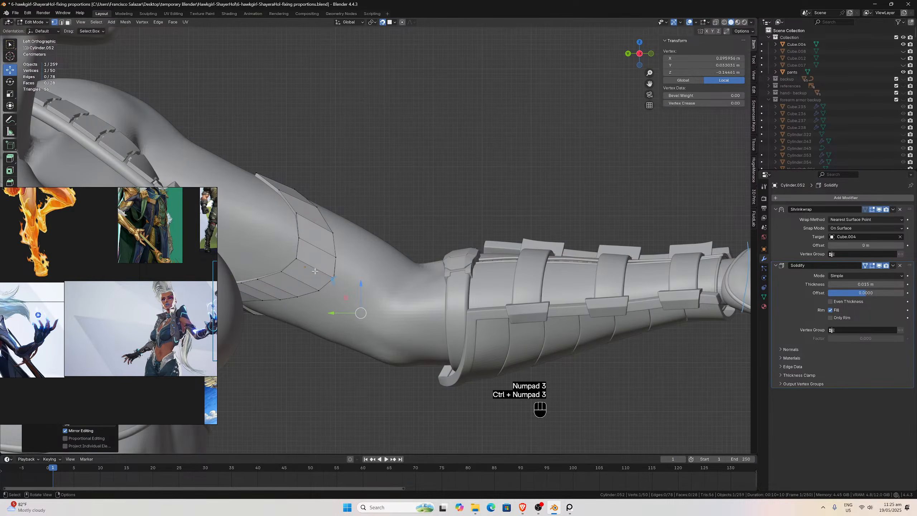
{"action": "scroll", "coordinate": [308, 206], "scroll_direction": "down", "scroll_amount": 3}
{"action": "middle_click_drag", "start_coordinate": [308, 206], "coordinate": [351, 225]}
{"action": "middle_click_drag", "start_coordinate": [424, 210], "coordinate": [325, 216]}
{"action": "middle_click_drag", "start_coordinate": [329, 249], "coordinate": [342, 263]}
{"action": "left_click", "coordinate": [342, 262]}
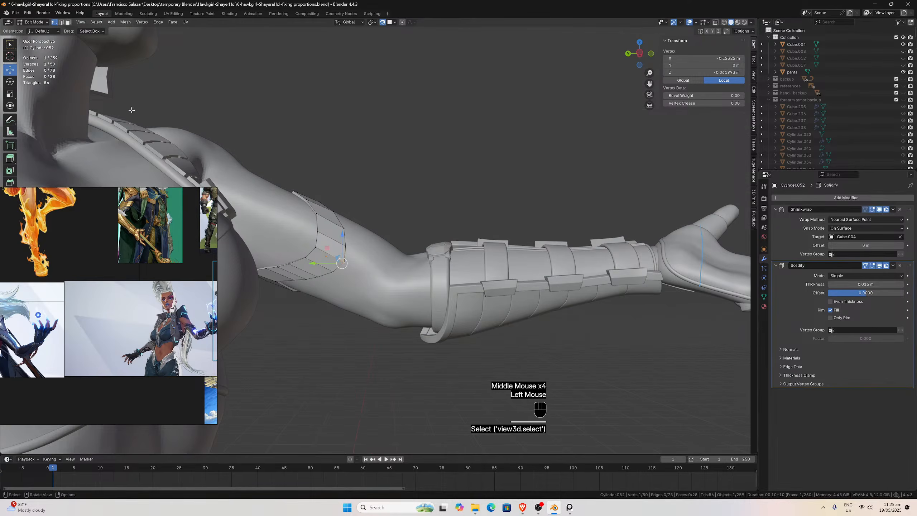
{"action": "left_click", "coordinate": [61, 22]}
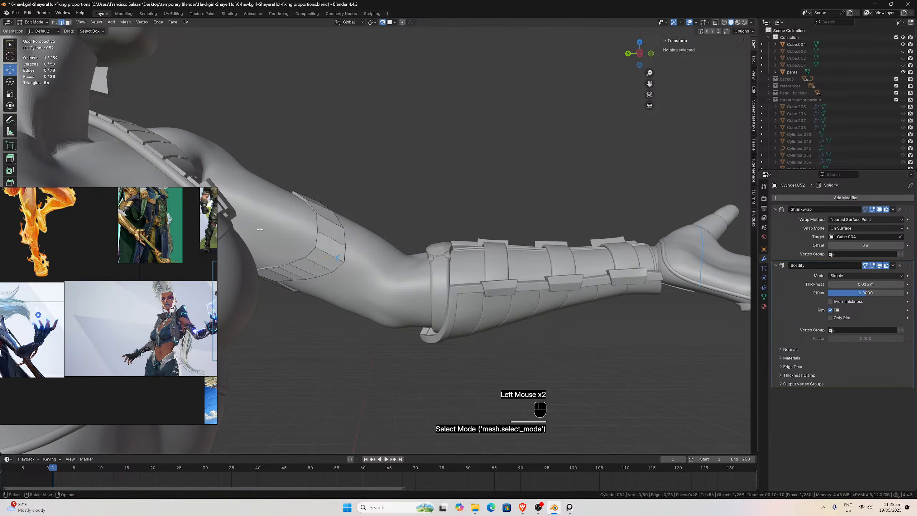
{"action": "left_click", "coordinate": [341, 262]}
{"action": "key", "text": "Caps_Lock"}
{"action": "left_click", "coordinate": [340, 260]}
{"action": "left_click", "coordinate": [340, 259]}
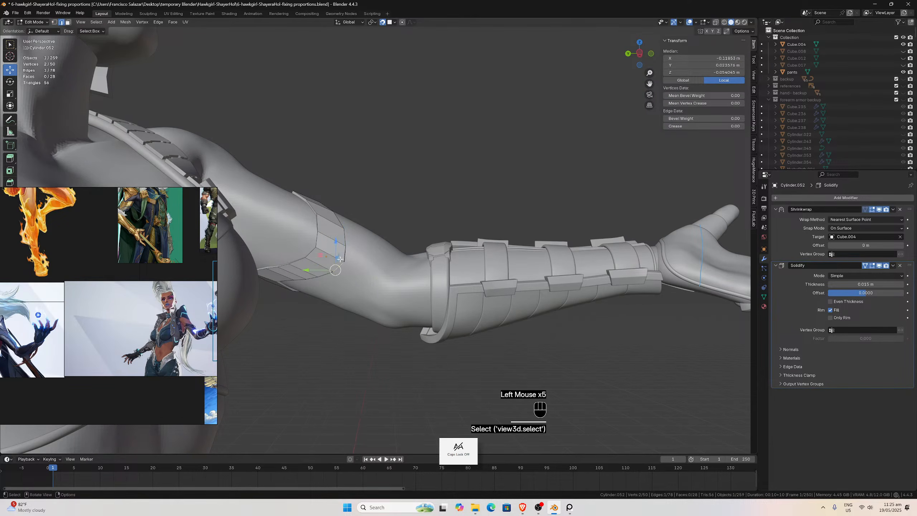
{"action": "left_click", "coordinate": [340, 259], "text": "shift"}
From the right orthographic view, annotate reference marks on the band's cross edges from the elbow to the gauntlet, with X-ray enabled.
{"action": "key", "text": "KP_3"}
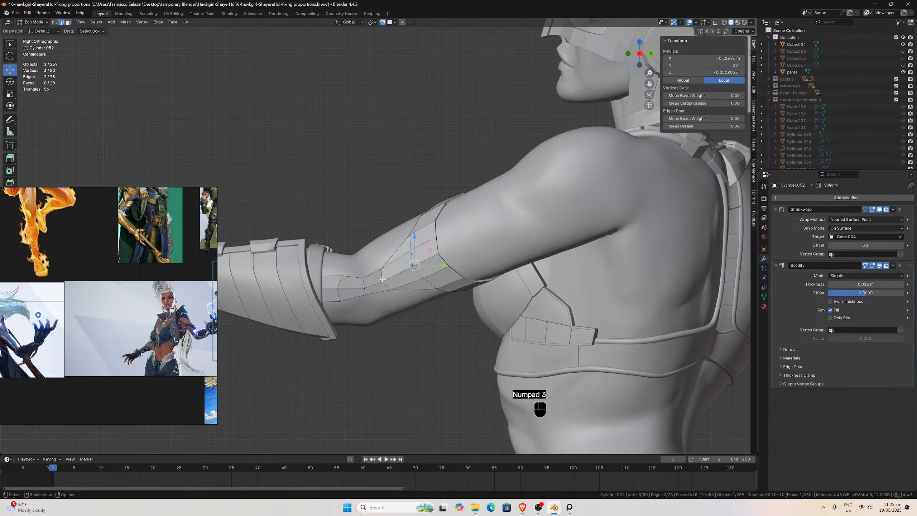
{"action": "scroll", "coordinate": [384, 293], "scroll_direction": "up", "scroll_amount": 2}
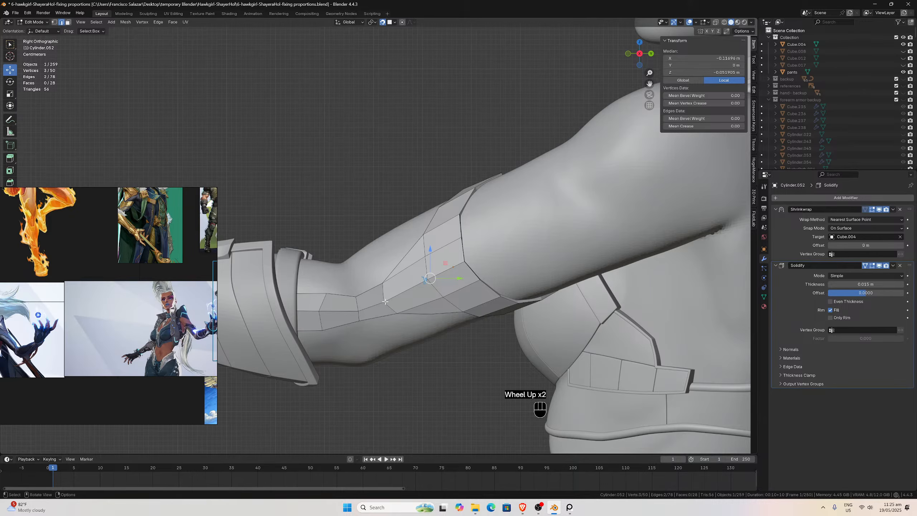
{"action": "key", "text": "d"}
{"action": "left_click_drag", "start_coordinate": [383, 296], "coordinate": [383, 302]}
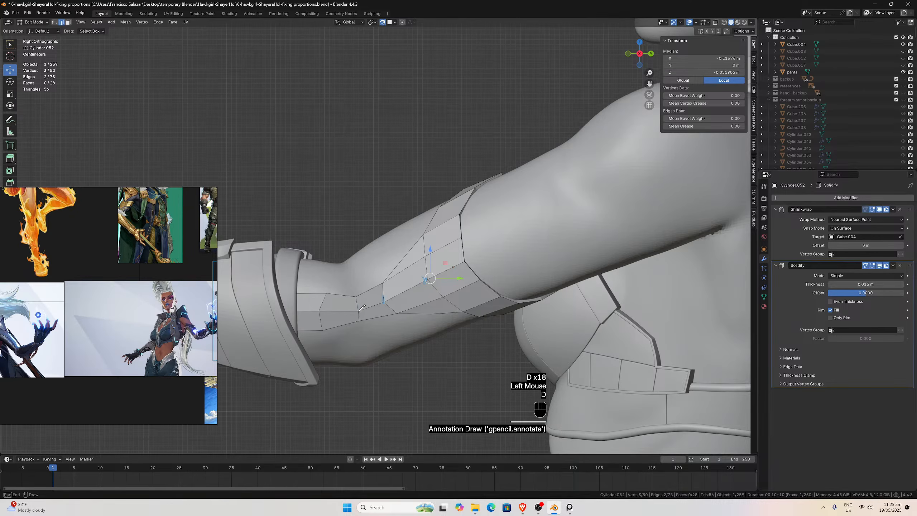
{"action": "key", "text": "d"}
{"action": "mouse_move", "coordinate": [320, 309]}
{"action": "left_mouse_down"}
{"action": "mouse_move", "coordinate": [314, 326]}
{"action": "mouse_move", "coordinate": [282, 315]}
{"action": "left_mouse_up"}
{"action": "left_click", "coordinate": [714, 23]}
{"action": "key", "text": "d"}
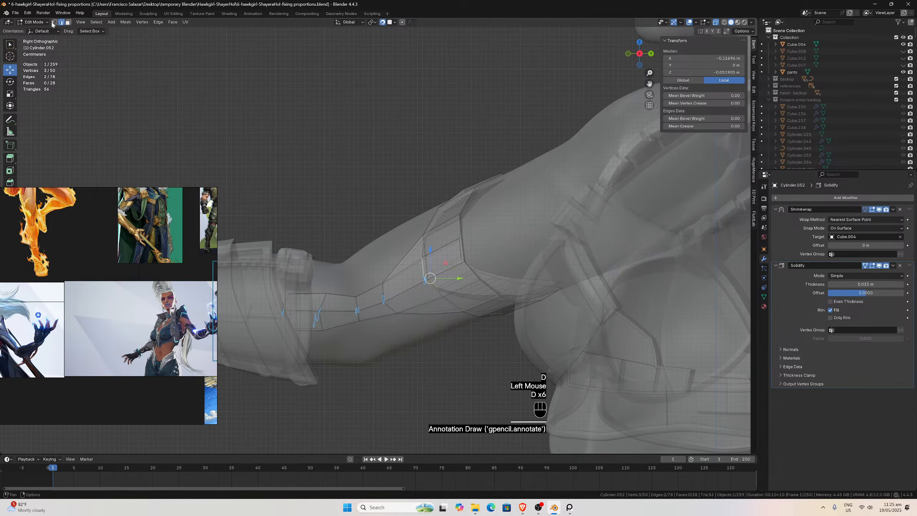
Turn off snapping and move the band's upper and lower end vertices slightly further inside the gauntlet.
{"action": "left_click", "coordinate": [54, 23]}
{"action": "left_click", "coordinate": [287, 322]}
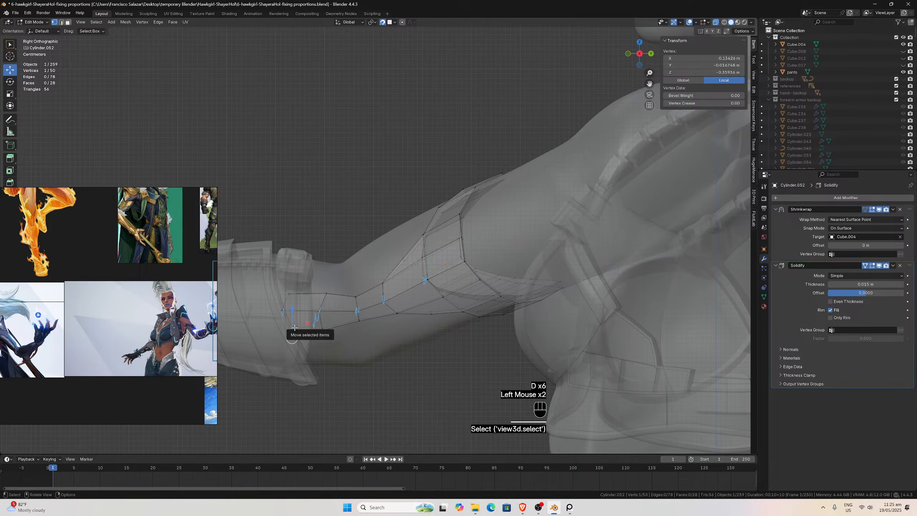
{"action": "left_click", "coordinate": [287, 329]}
{"action": "key", "text": "g"}
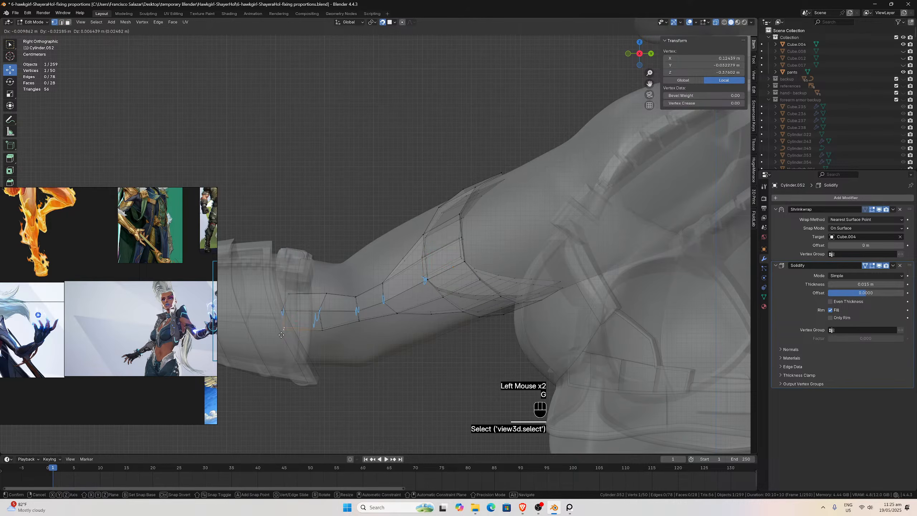
{"action": "left_click", "coordinate": [281, 335]}
{"action": "key", "text": "ctrl+z"}
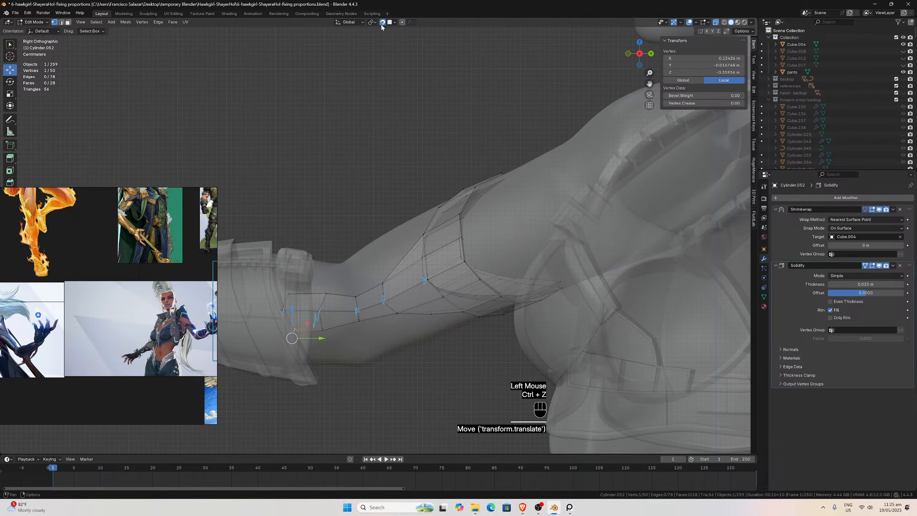
{"action": "left_click", "coordinate": [381, 25]}
{"action": "key", "text": "g"}
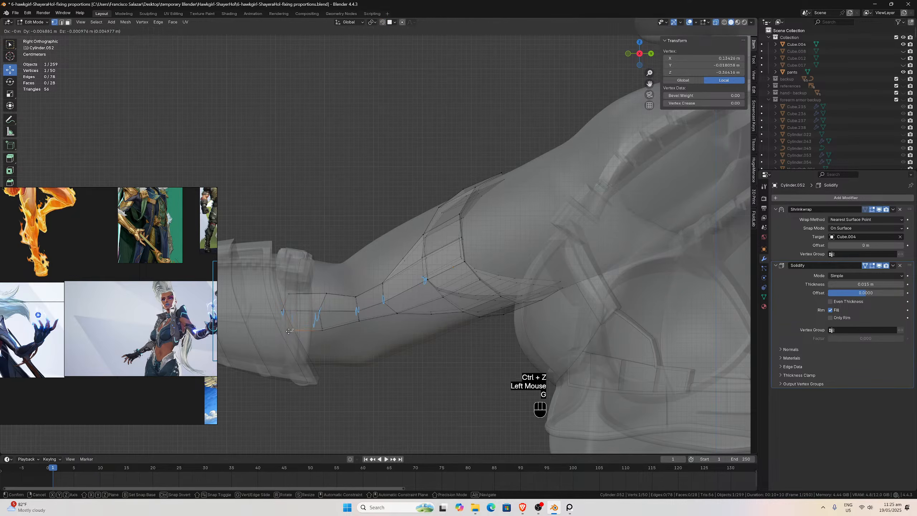
{"action": "left_click", "coordinate": [283, 333]}
{"action": "left_click", "coordinate": [289, 293]}
{"action": "key", "text": "g"}
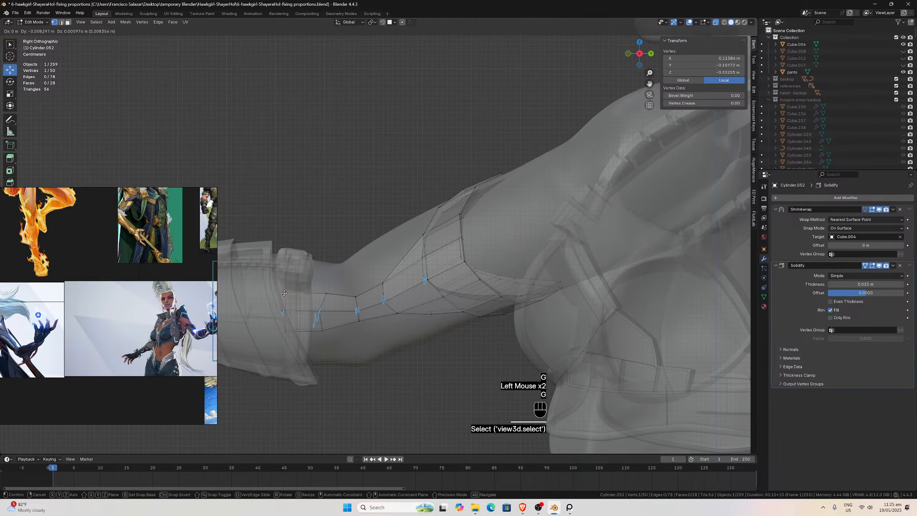
{"action": "left_click", "coordinate": [281, 294]}
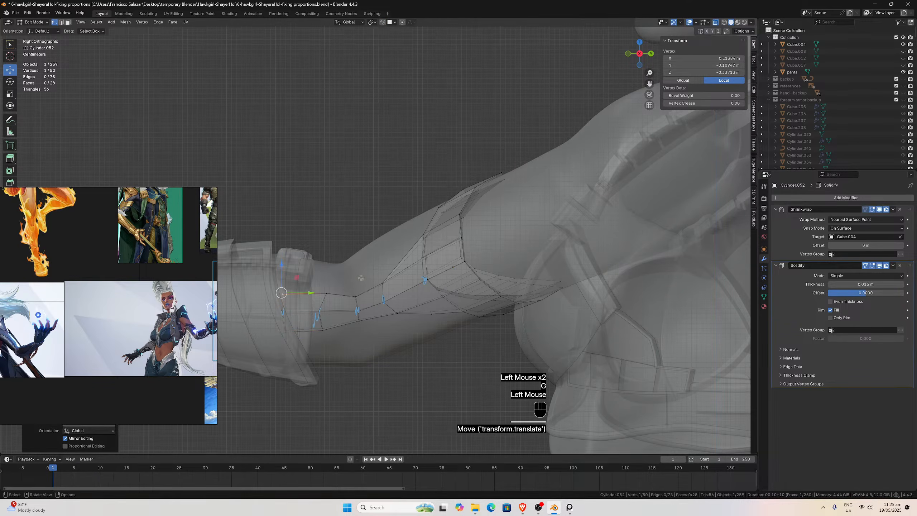
Turn off X-ray, erase the slanted reference mark near the gauntlet, and redraw it on the band's cross edge.
{"action": "left_click", "coordinate": [716, 23]}
{"action": "key", "text": "KP_3"}
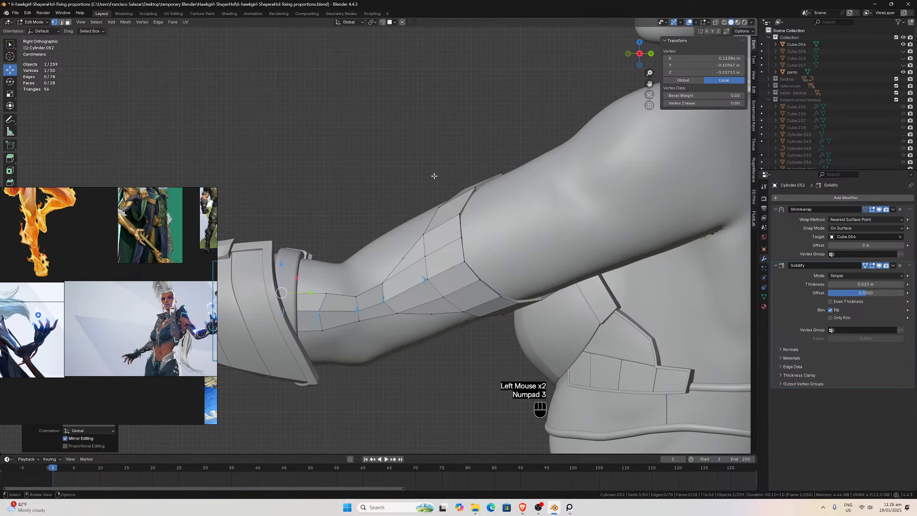
{"action": "key", "text": "d"}
{"action": "right_click", "coordinate": [317, 325]}
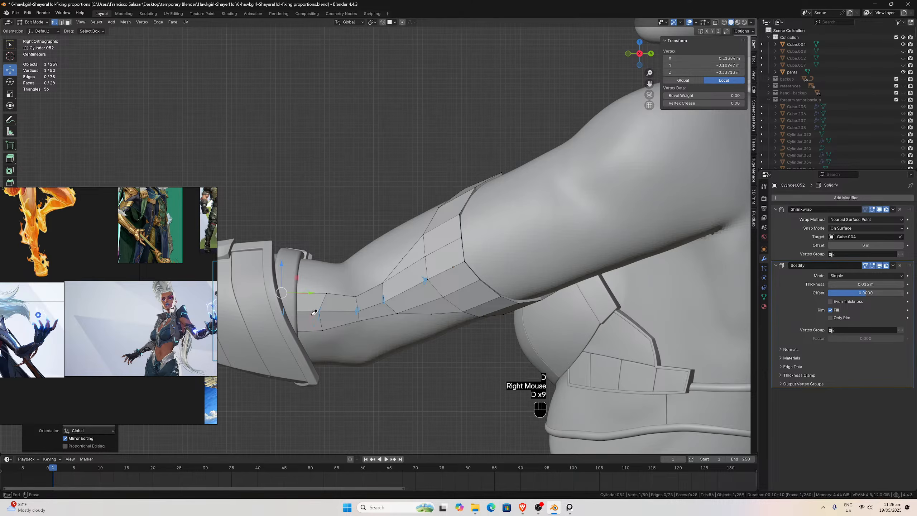
{"action": "right_click_drag", "start_coordinate": [314, 312], "coordinate": [347, 328]}
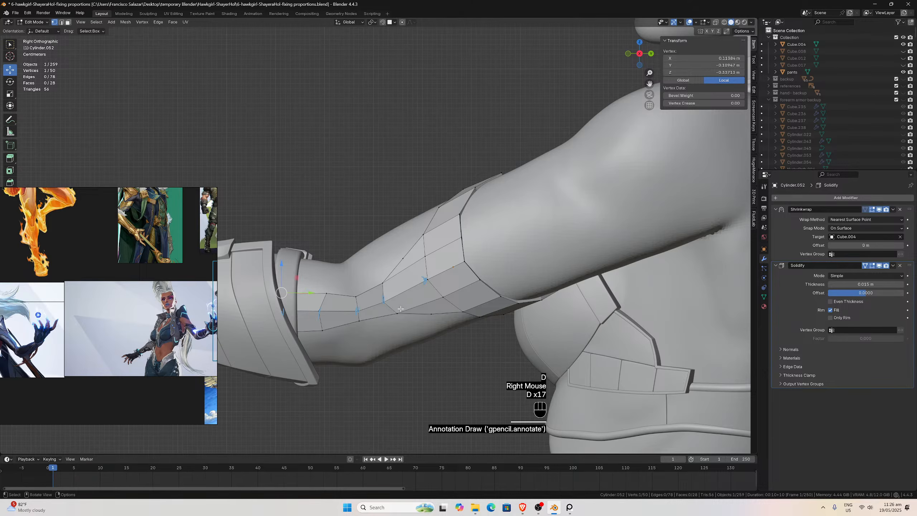
From the left orthographic view, extrude the band's two open edges four times along the reference marks into the gauntlet.
{"action": "key", "text": "KP_3"}
{"action": "key", "text": "ctrl+KP_3"}
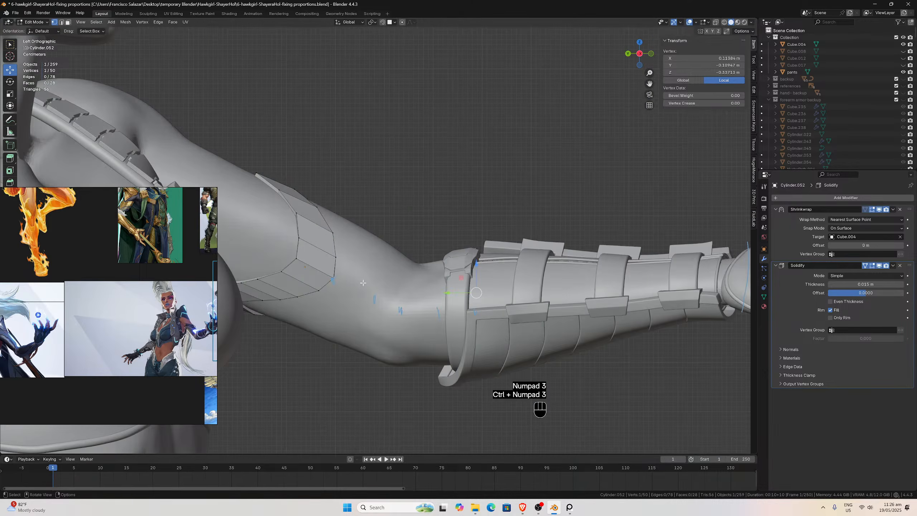
{"action": "left_click", "coordinate": [62, 22]}
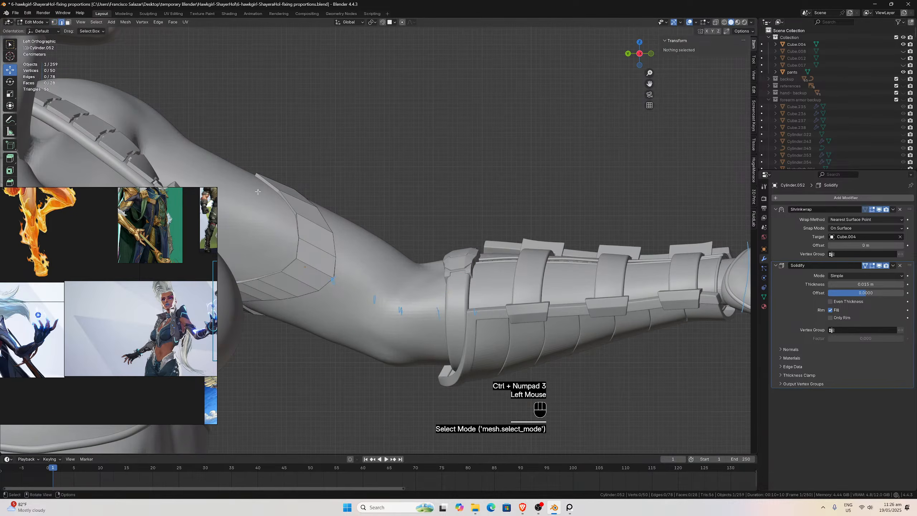
{"action": "left_click", "coordinate": [326, 288]}
{"action": "left_click", "coordinate": [335, 270], "text": "shift"}
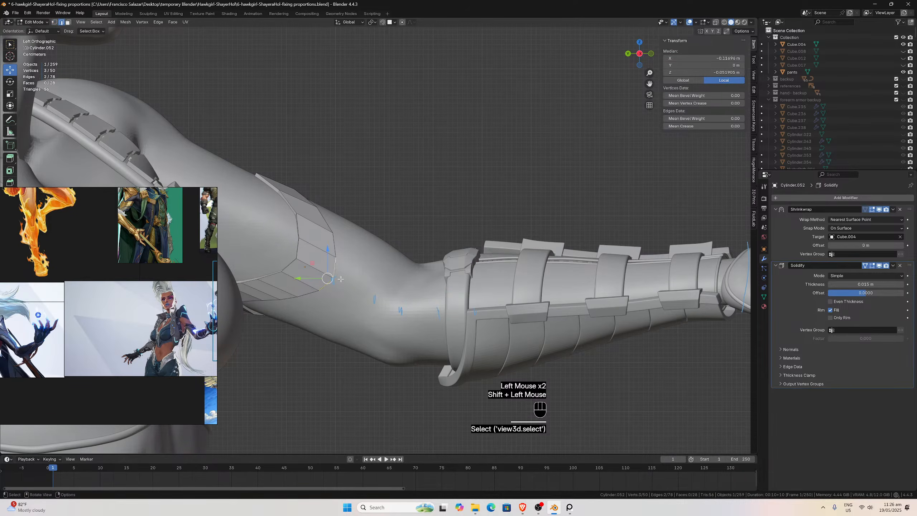
{"action": "key", "text": "e"}
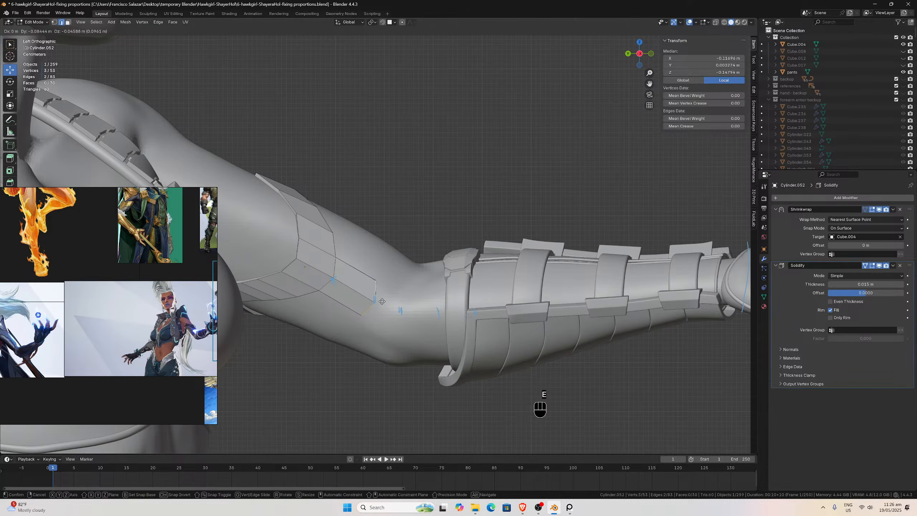
{"action": "left_click", "coordinate": [382, 302]}
{"action": "key", "text": "e"}
{"action": "left_click", "coordinate": [410, 312]}
{"action": "key", "text": "e"}
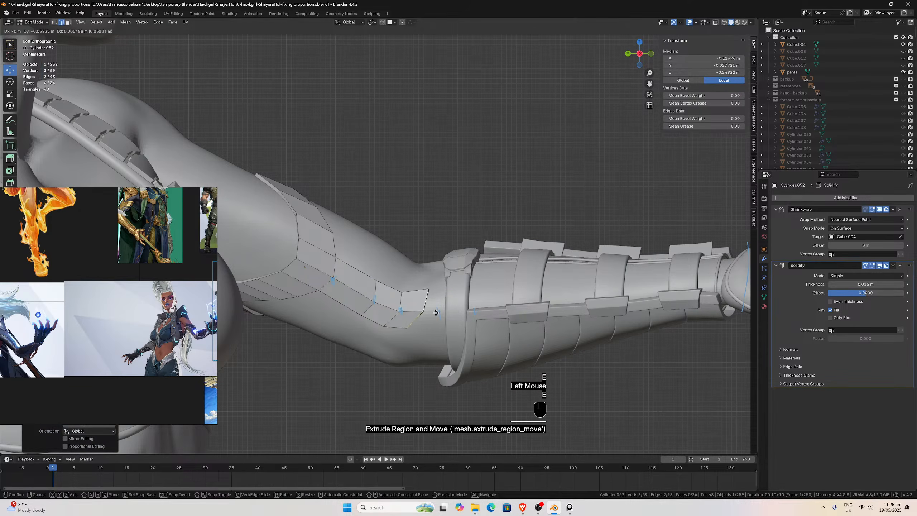
{"action": "left_click", "coordinate": [451, 315]}
{"action": "key", "text": "e"}
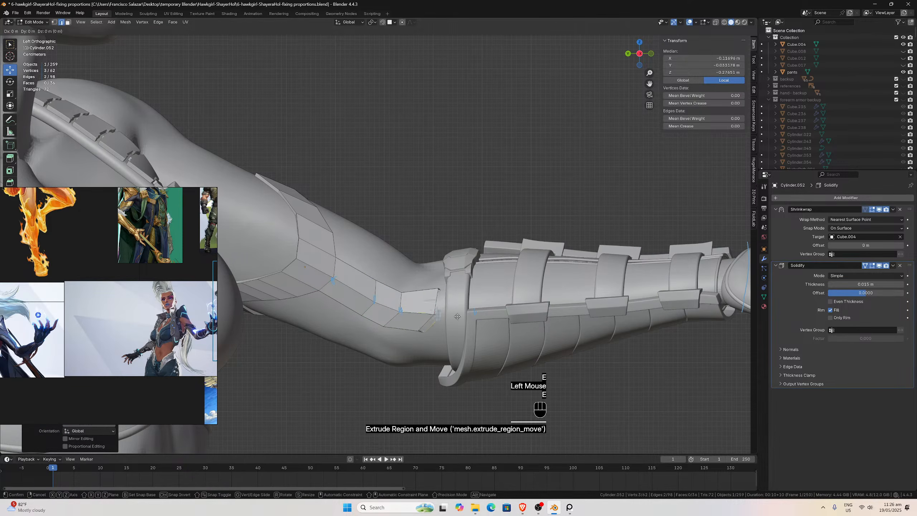
{"action": "left_click", "coordinate": [482, 312]}
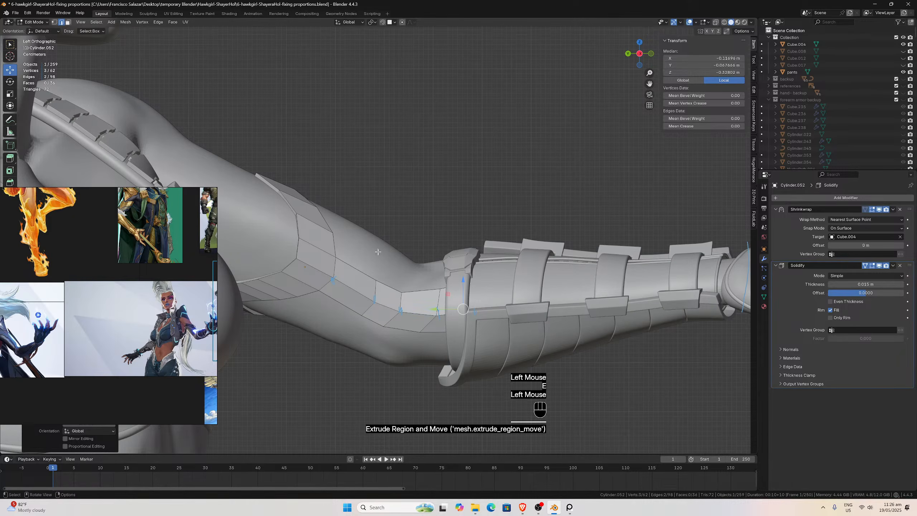
In vertex selection, move the band's lower and upper vertices just past the elbow onto the nearby reference mark.
{"action": "left_click", "coordinate": [54, 22]}
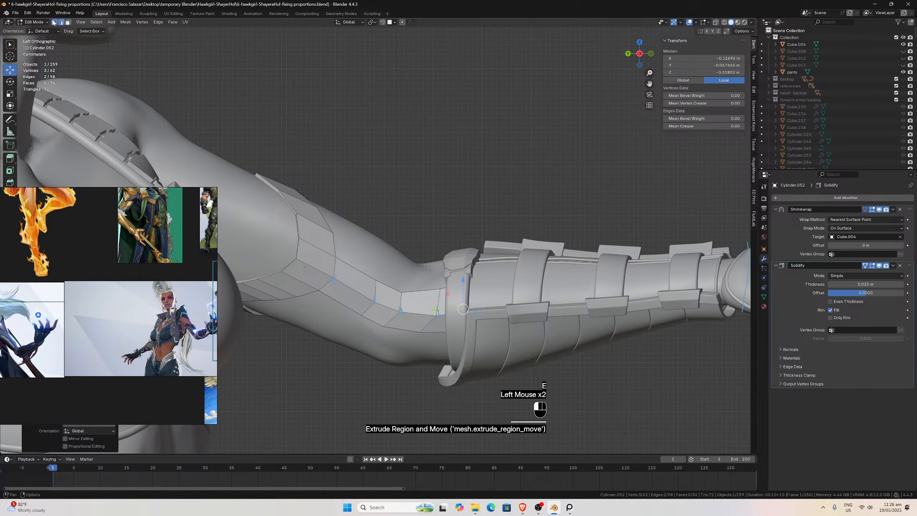
{"action": "left_click", "coordinate": [390, 330]}
{"action": "key", "text": "g"}
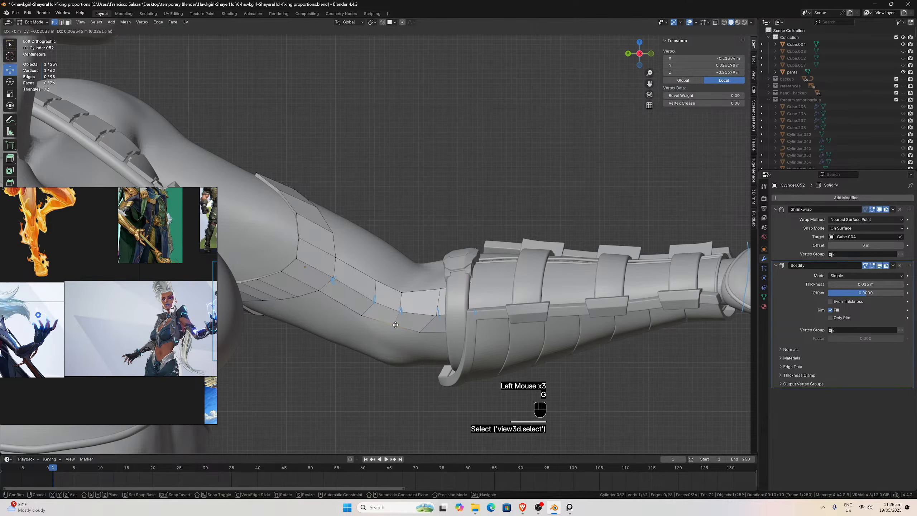
{"action": "left_click", "coordinate": [396, 325]}
{"action": "left_click", "coordinate": [403, 291]}
{"action": "key", "text": "g"}
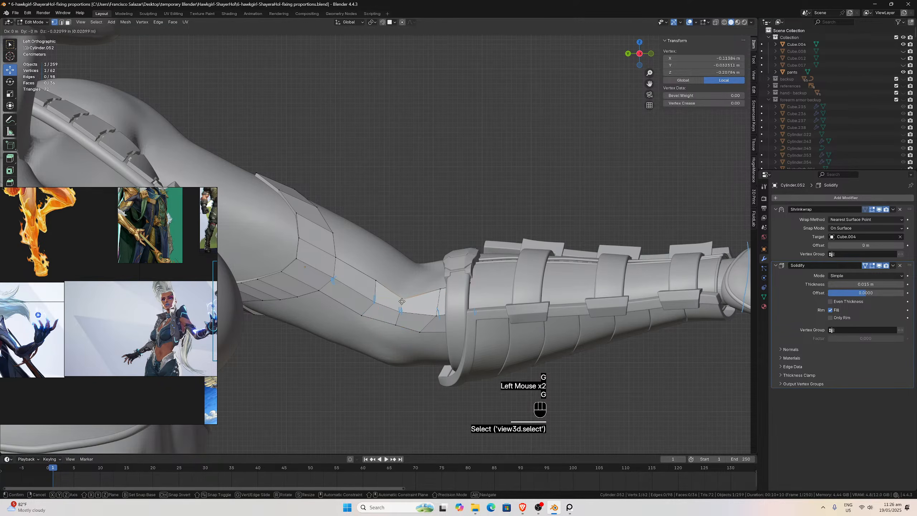
{"action": "left_click", "coordinate": [402, 301]}
Move the band's lower and upper vertices beside the gauntlet rim toward their reference mark, and lower the upper end vertex inside the gauntlet.
{"action": "left_click", "coordinate": [420, 331]}
{"action": "key", "text": "g"}
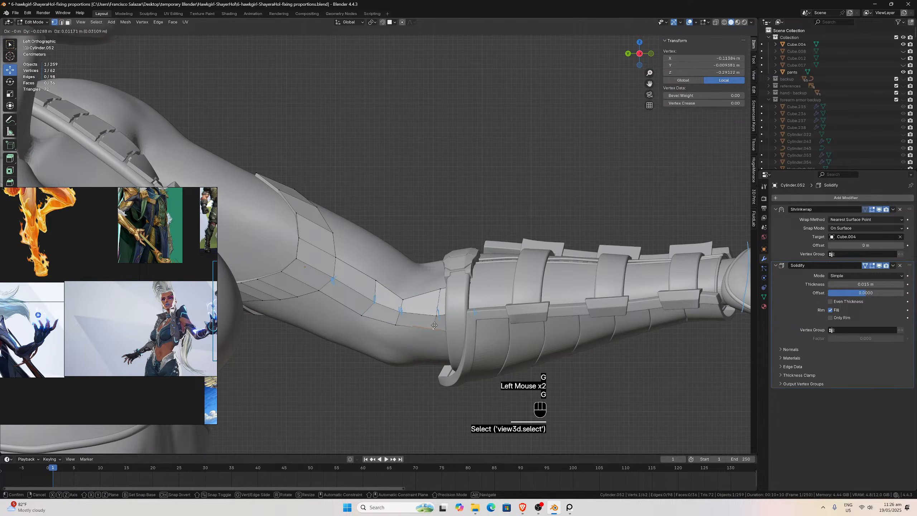
{"action": "left_click", "coordinate": [434, 325]}
{"action": "left_click", "coordinate": [439, 310]}
{"action": "key", "text": "g"}
{"action": "left_click", "coordinate": [468, 283]}
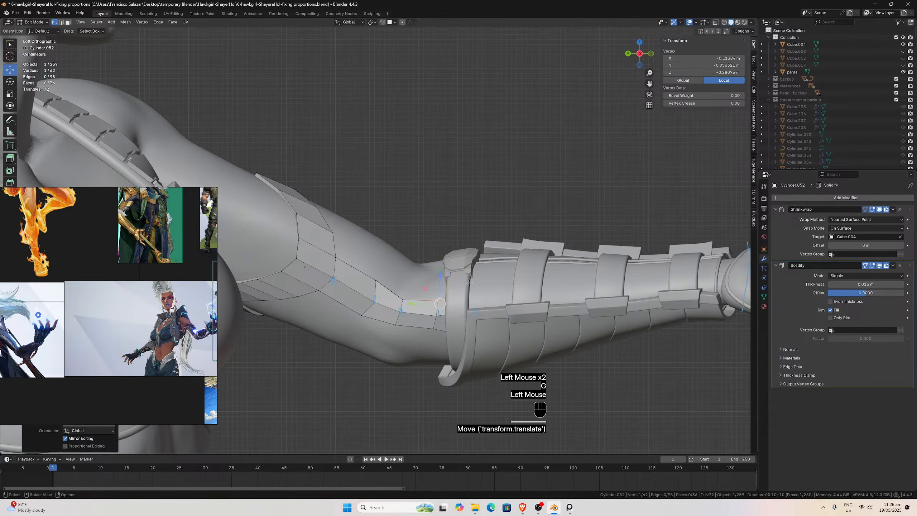
{"action": "left_click", "coordinate": [468, 283]}
{"action": "key", "text": "g"}
{"action": "left_click", "coordinate": [471, 300]}
{"action": "key", "text": "g"}
{"action": "left_click", "coordinate": [470, 296]}
With X-ray enabled, reposition the band's middle, upper and lower end vertices inside the gauntlet, and turn X-ray off.
{"action": "left_click", "coordinate": [715, 22]}
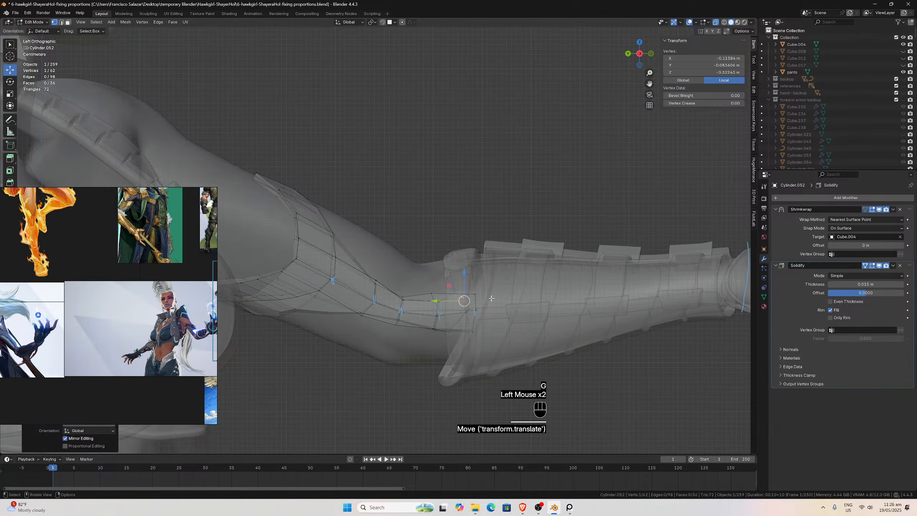
{"action": "left_click", "coordinate": [472, 309]}
{"action": "left_click", "coordinate": [472, 310]}
{"action": "key", "text": "g"}
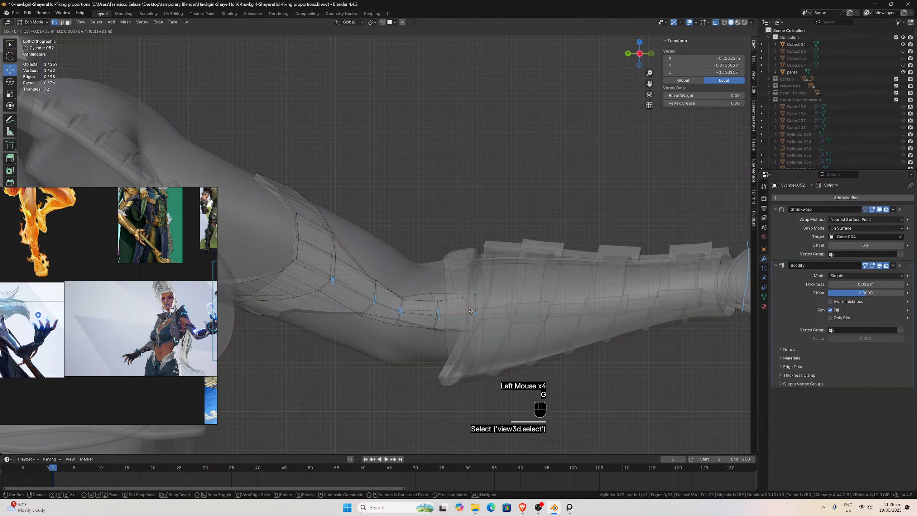
{"action": "left_click", "coordinate": [471, 311]}
{"action": "left_click", "coordinate": [463, 301]}
{"action": "key", "text": "g"}
{"action": "left_click", "coordinate": [472, 294]}
{"action": "left_click", "coordinate": [451, 329]}
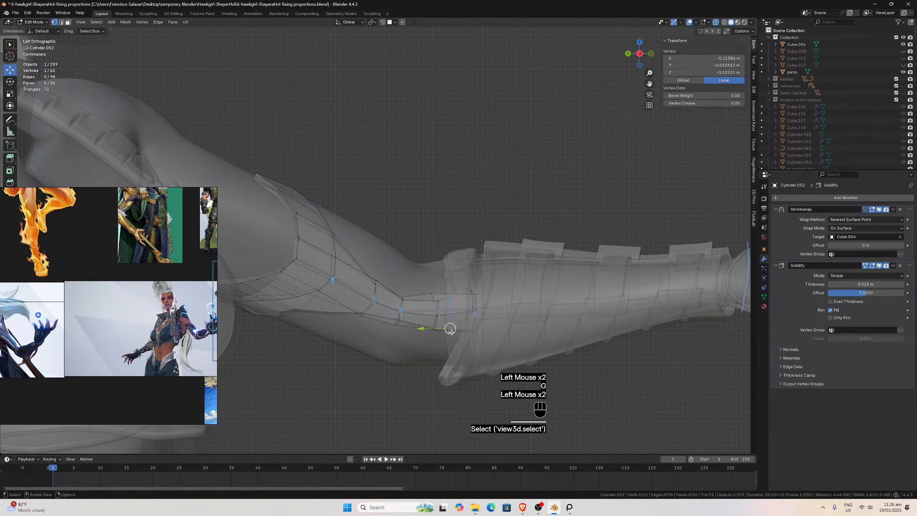
{"action": "key", "text": "g"}
{"action": "left_click", "coordinate": [468, 329]}
{"action": "left_click", "coordinate": [714, 24]}
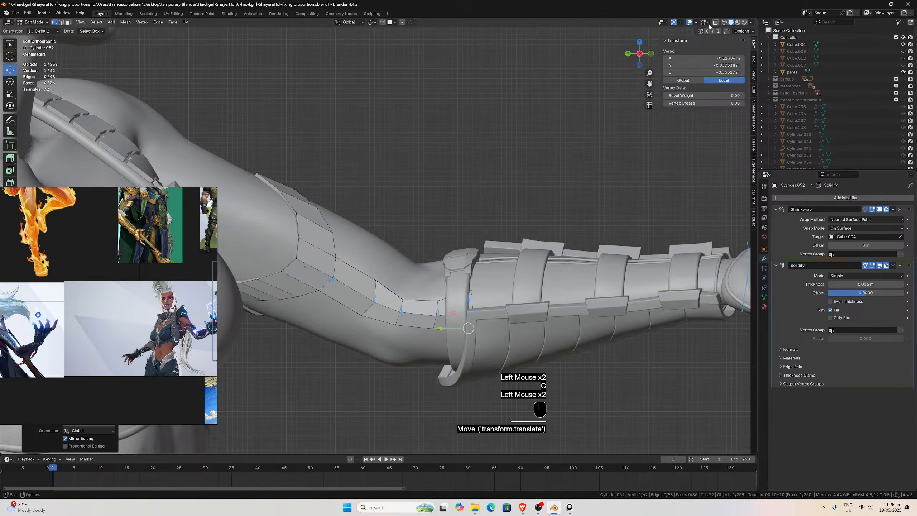
Refine the band's upper, middle and lower end vertices around the last reference mark inside the gauntlet, using X-ray for the hidden ones.
{"action": "scroll", "coordinate": [562, 270], "scroll_direction": "up", "scroll_amount": 2}
{"action": "left_click", "coordinate": [511, 316]}
{"action": "key", "text": "g"}
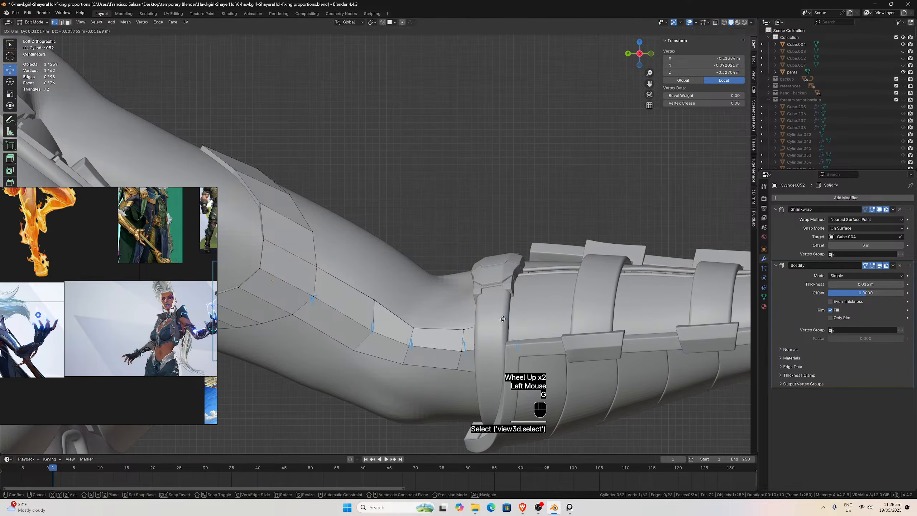
{"action": "left_click", "coordinate": [515, 343]}
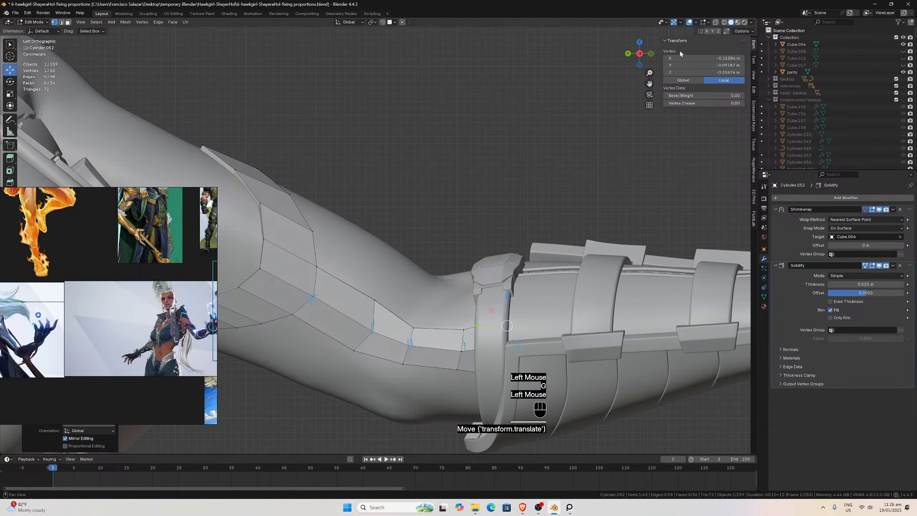
{"action": "left_click", "coordinate": [716, 22]}
{"action": "left_click", "coordinate": [510, 346]}
{"action": "key", "text": "g"}
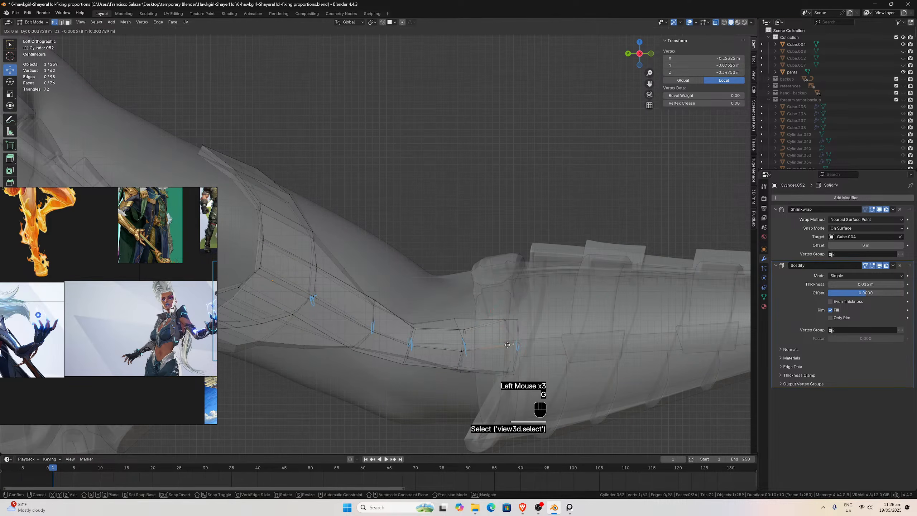
{"action": "left_click", "coordinate": [505, 369]}
{"action": "left_click", "coordinate": [506, 376]}
{"action": "key", "text": "g"}
{"action": "left_click", "coordinate": [498, 368]}
{"action": "key", "text": "g"}
{"action": "left_click", "coordinate": [516, 321]}
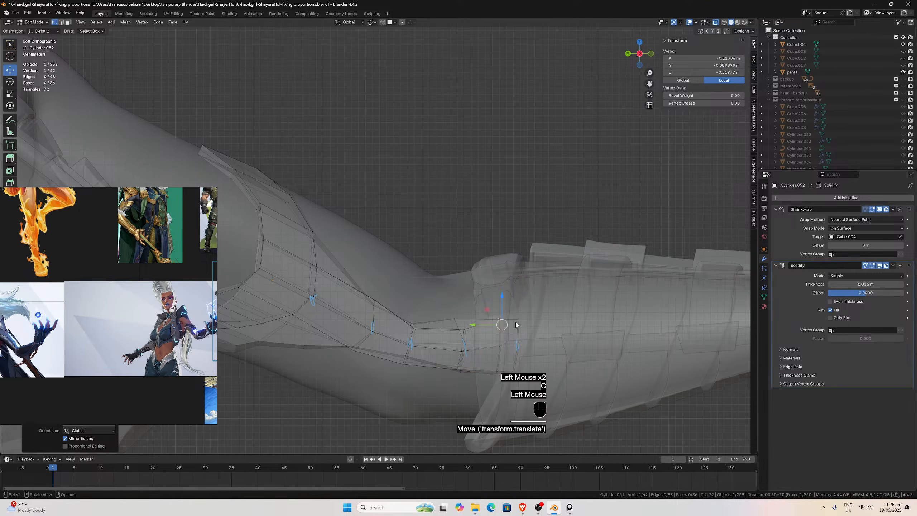
{"action": "left_click", "coordinate": [518, 317]}
{"action": "left_click", "coordinate": [716, 23]}
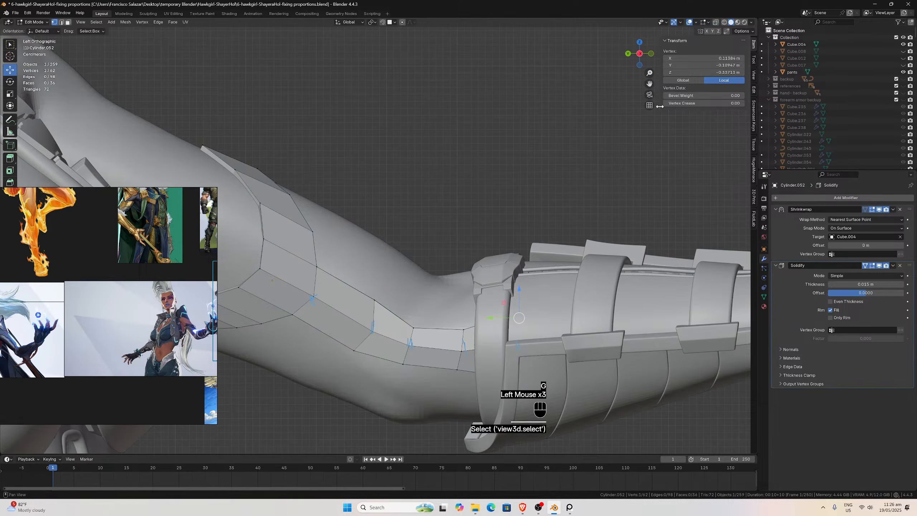
Compare with the opposite side, and with X-ray on in left view, align the lower and upper vertices at the elbow's reference mark.
{"action": "key", "text": "KP_3"}
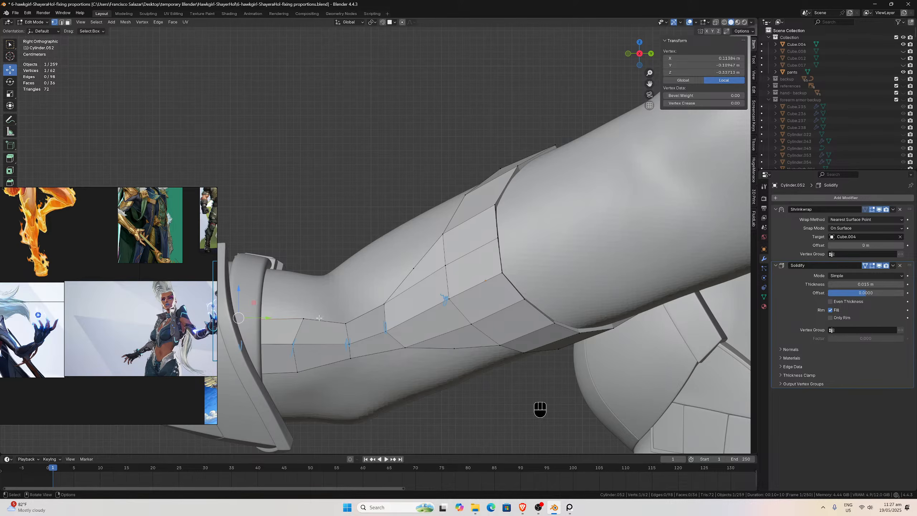
{"action": "key", "text": "KP_3"}
{"action": "key", "text": "KP_1"}
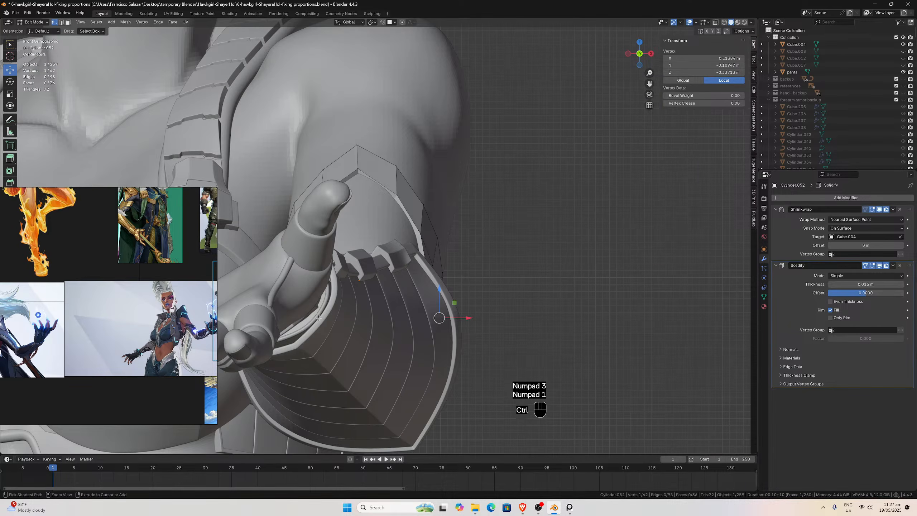
{"action": "key", "text": "ctrl+KP_3"}
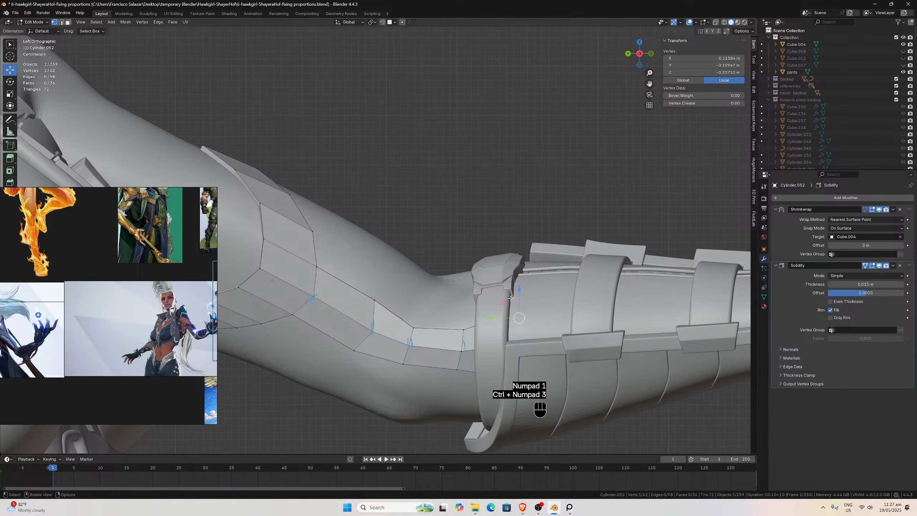
{"action": "left_click", "coordinate": [715, 22]}
{"action": "left_click", "coordinate": [357, 351]}
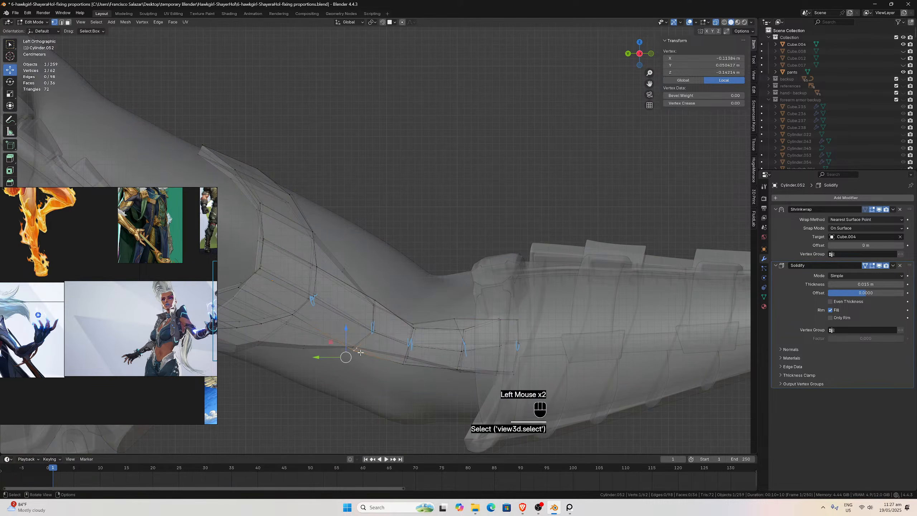
{"action": "key", "text": "g"}
{"action": "left_click", "coordinate": [356, 348]}
{"action": "left_click", "coordinate": [376, 302]}
{"action": "key", "text": "g"}
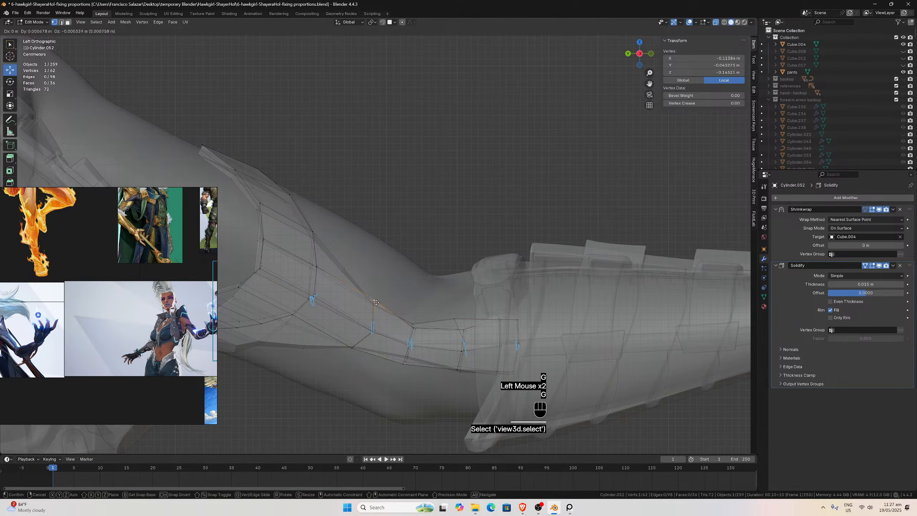
{"action": "left_click", "coordinate": [375, 306]}
Nudge the upper and lower vertices at the mark past the elbow and the lower vertex beside the gauntlet rim into line.
{"action": "left_click", "coordinate": [413, 328]}
{"action": "key", "text": "g"}
{"action": "left_click", "coordinate": [411, 327]}
{"action": "left_click", "coordinate": [403, 363]}
{"action": "key", "text": "g"}
{"action": "left_click", "coordinate": [406, 360]}
{"action": "left_click", "coordinate": [458, 369]}
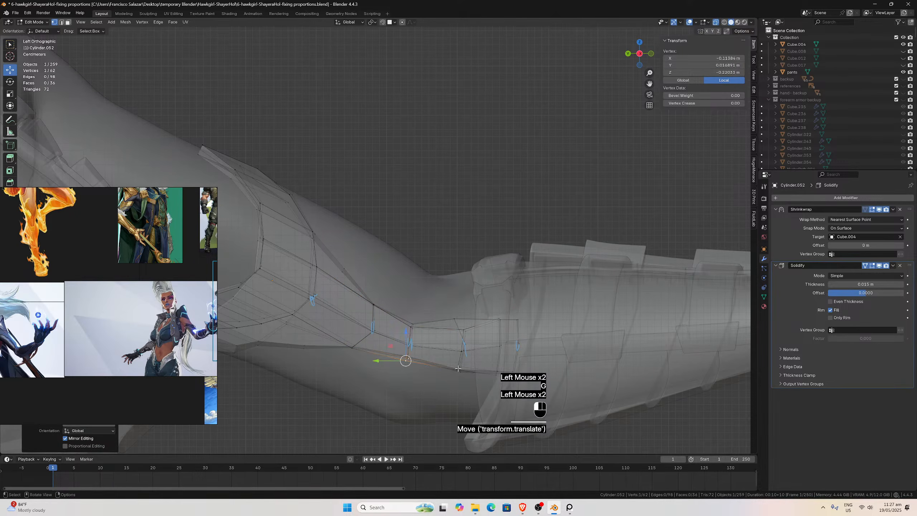
{"action": "key", "text": "g"}
{"action": "left_click", "coordinate": [459, 370]}
{"action": "left_click", "coordinate": [464, 349]}
{"action": "key", "text": "g"}
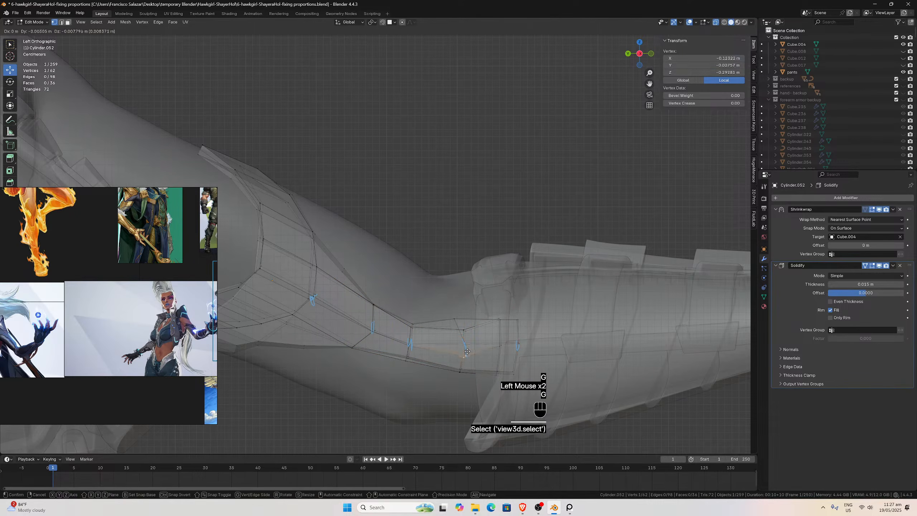
{"action": "left_click", "coordinate": [467, 349]}
{"action": "key", "text": "ctrl+z"}
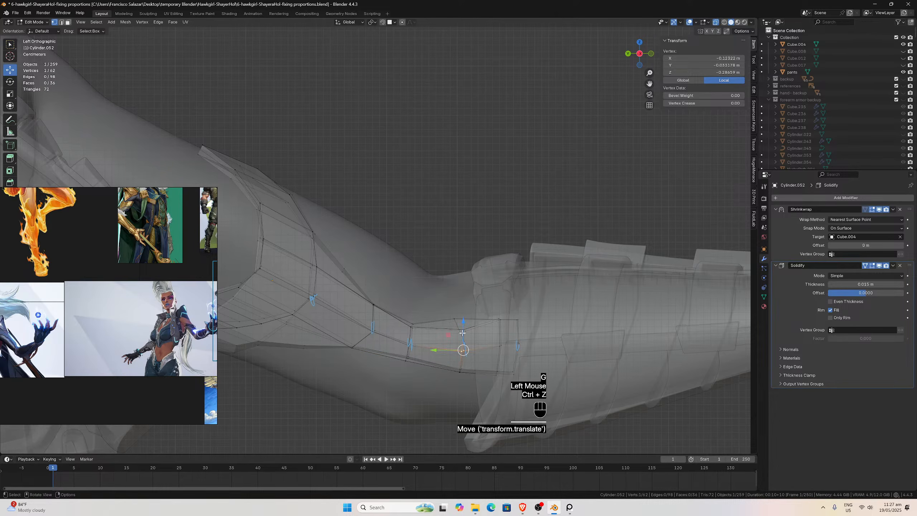
{"action": "left_click", "coordinate": [716, 22]}
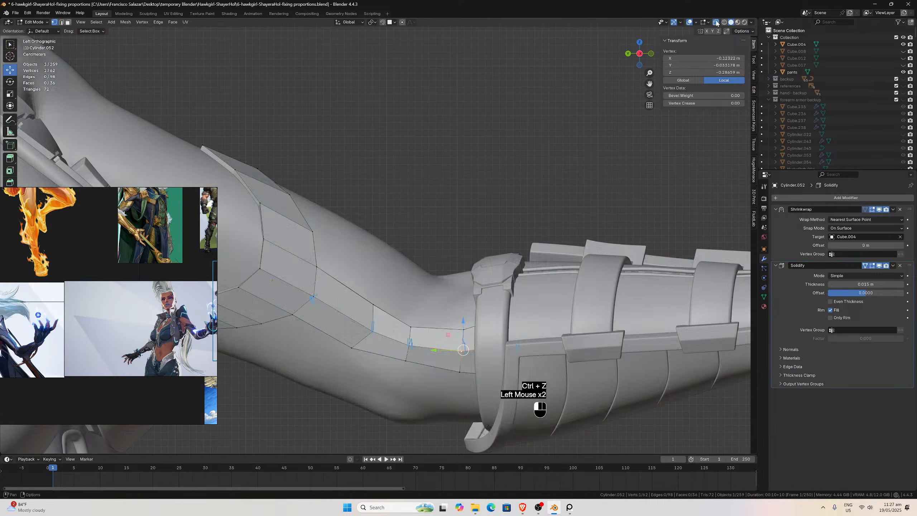
{"action": "left_click", "coordinate": [716, 22]}
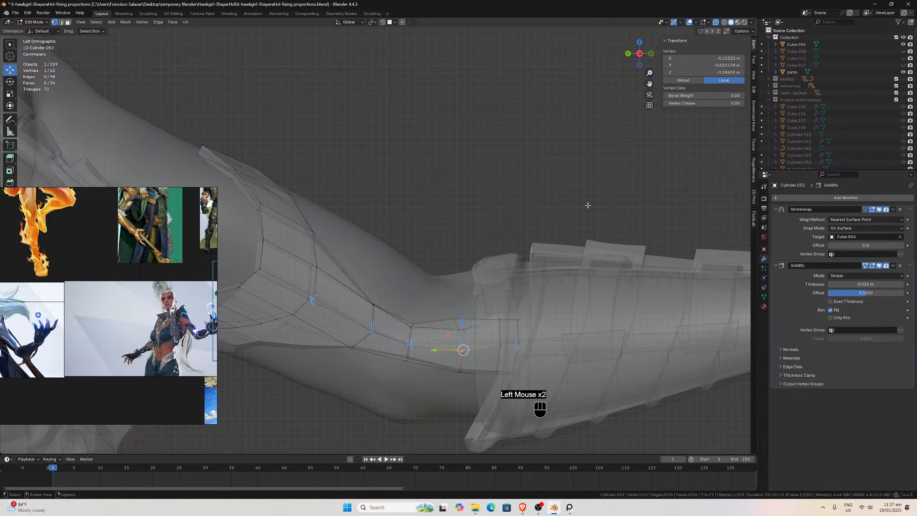
{"action": "left_click", "coordinate": [716, 23]}
{"action": "left_click", "coordinate": [716, 23]}
Shift the band's upper vertex beside the gauntlet rim slightly toward the elbow, and turn X-ray off.
{"action": "left_click", "coordinate": [465, 332]}
{"action": "key", "text": "g"}
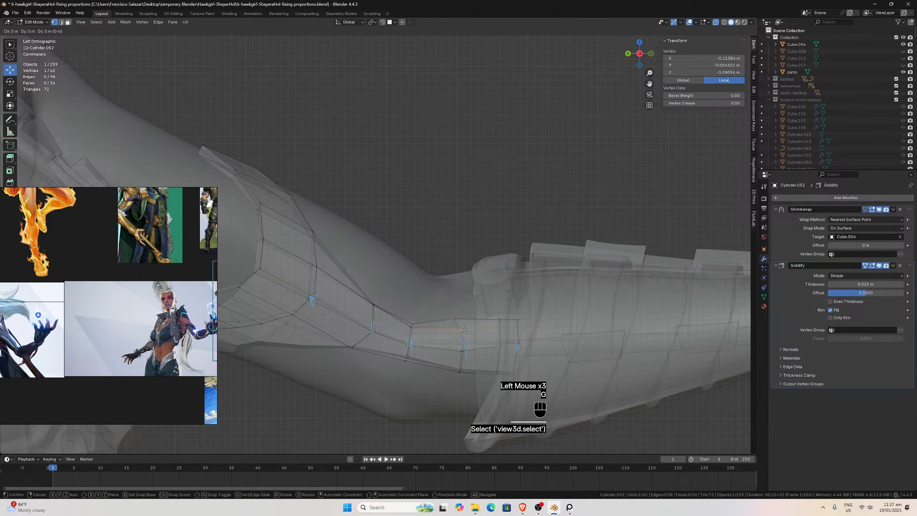
{"action": "left_click", "coordinate": [459, 336]}
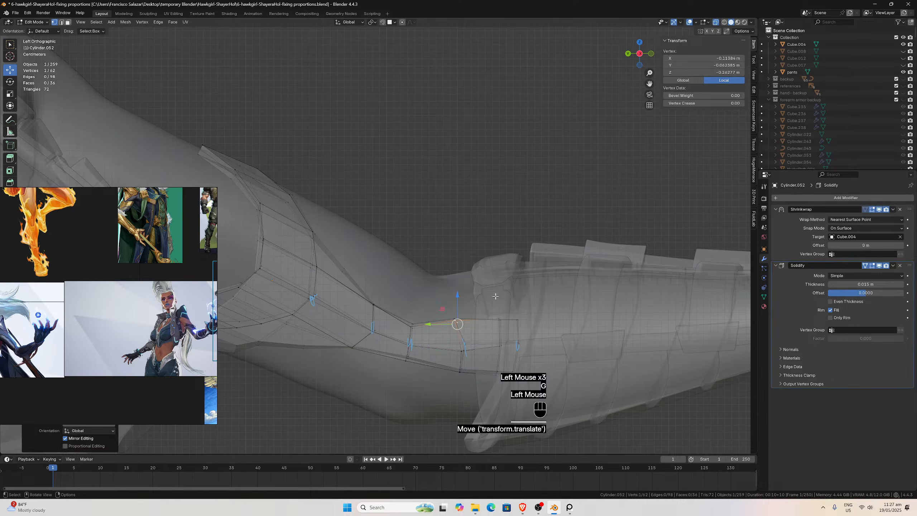
{"action": "left_click", "coordinate": [716, 23]}
Leave Edit Mode, deselect the band, and inspect its two side strips around the elbow from behind and below.
{"action": "key", "text": "Tab"}
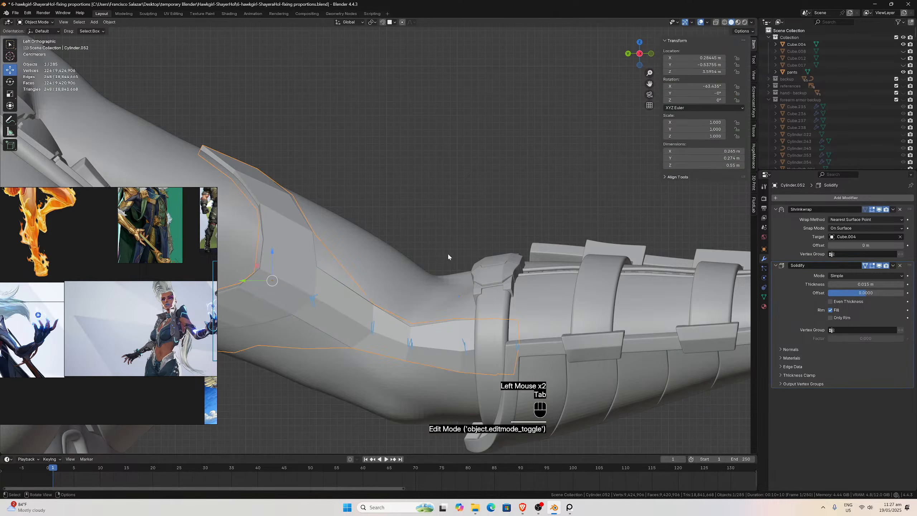
{"action": "scroll", "coordinate": [445, 244], "scroll_direction": "down", "scroll_amount": 2}
{"action": "left_click", "coordinate": [437, 186]}
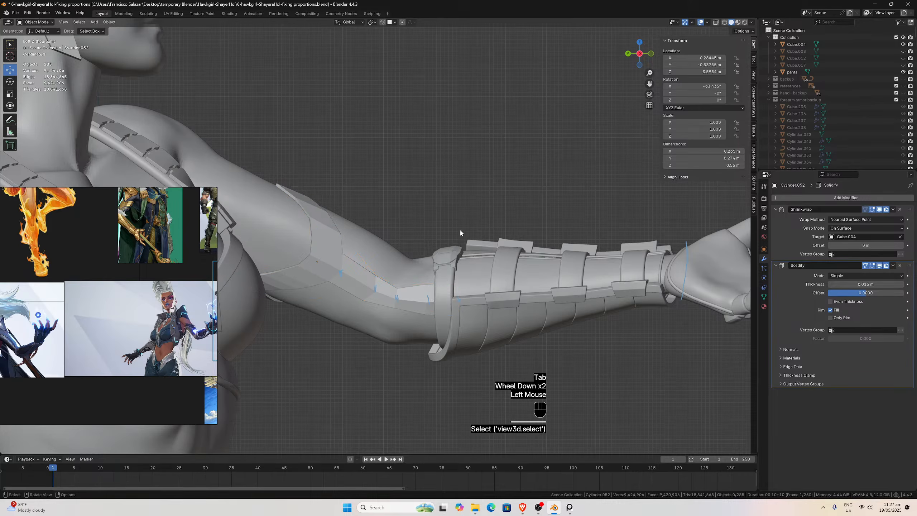
{"action": "middle_click_drag", "start_coordinate": [460, 228], "coordinate": [259, 211]}
{"action": "scroll", "coordinate": [390, 256], "scroll_direction": "down", "scroll_amount": 2}
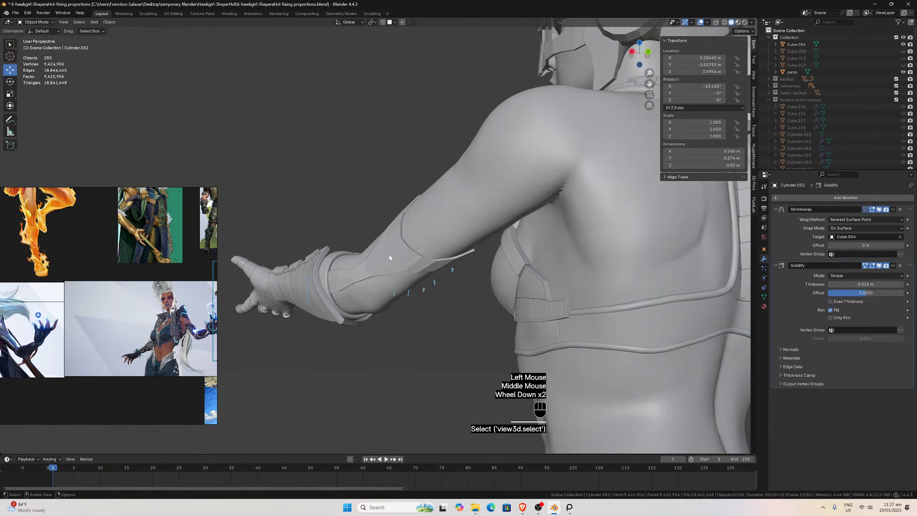
{"action": "middle_click_drag", "start_coordinate": [390, 256], "coordinate": [345, 286]}
{"action": "scroll", "coordinate": [358, 188], "scroll_direction": "up", "scroll_amount": 3}
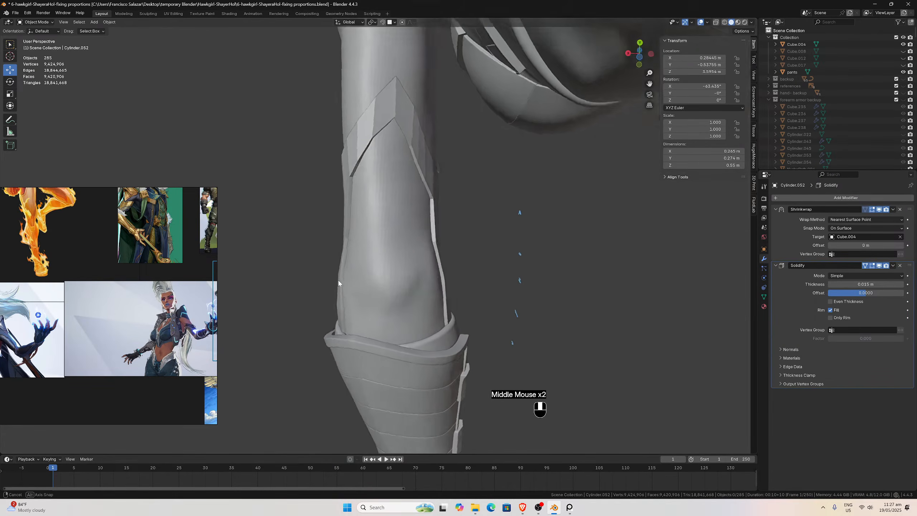
{"action": "scroll", "coordinate": [343, 284], "scroll_direction": "up", "scroll_amount": 1}
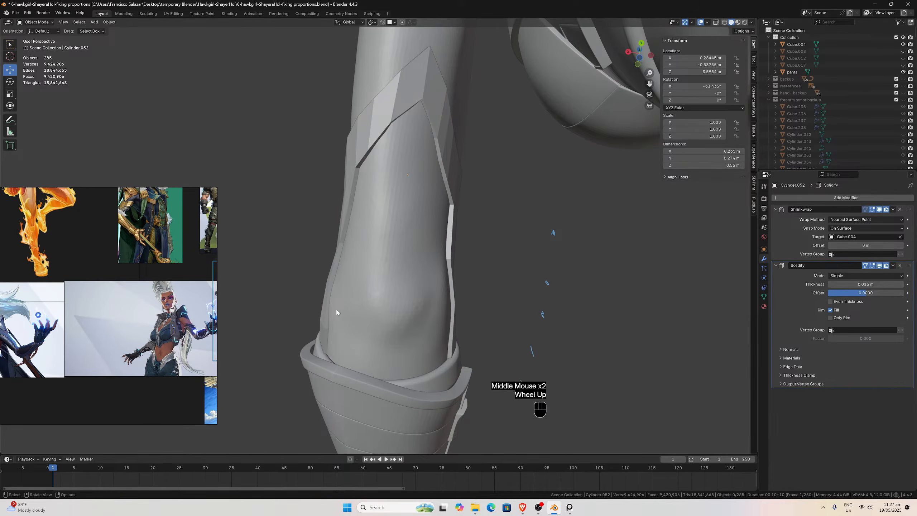
In Edit Mode, select the facing edges of both side strips past the elbow and fill one face between them.
{"action": "key", "text": "Tab"}
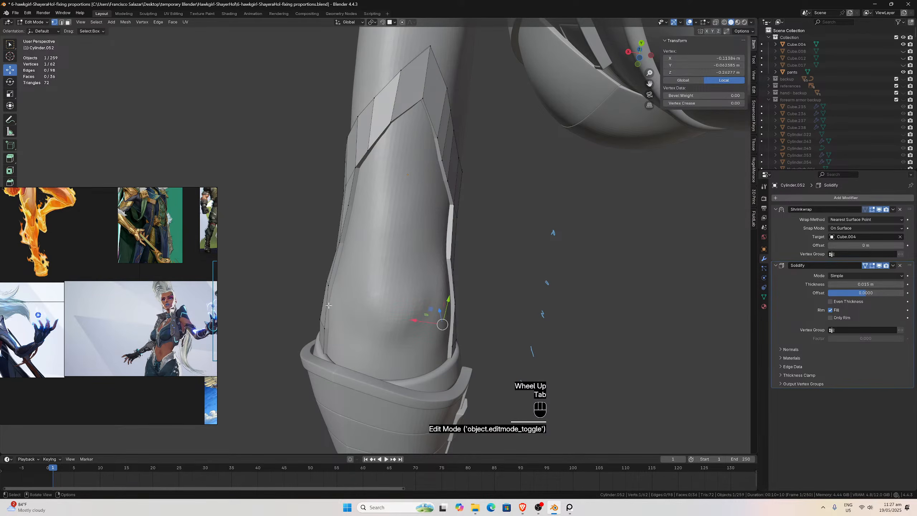
{"action": "left_click", "coordinate": [61, 22]}
{"action": "left_click", "coordinate": [318, 303]}
{"action": "left_click", "coordinate": [318, 302], "text": "shift"}
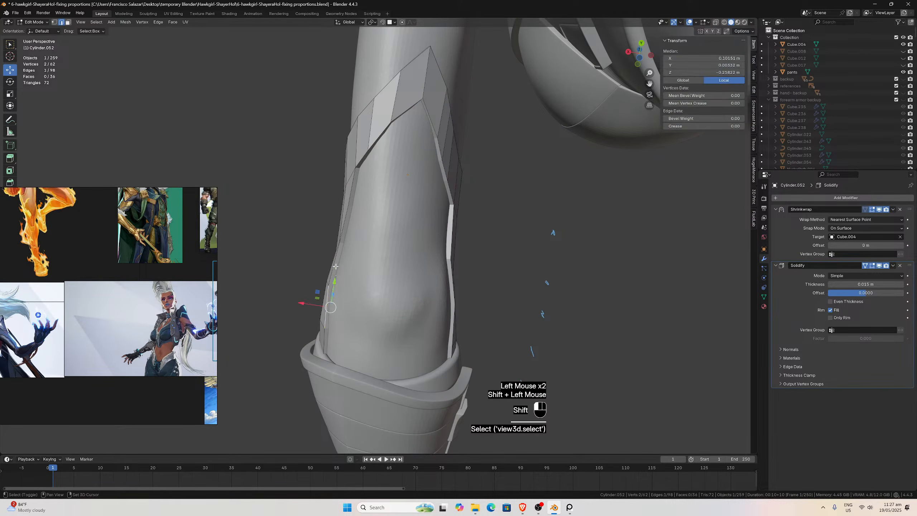
{"action": "scroll", "coordinate": [317, 302], "scroll_direction": "down", "scroll_amount": 1}
{"action": "middle_click_drag", "start_coordinate": [318, 302], "coordinate": [415, 224]}
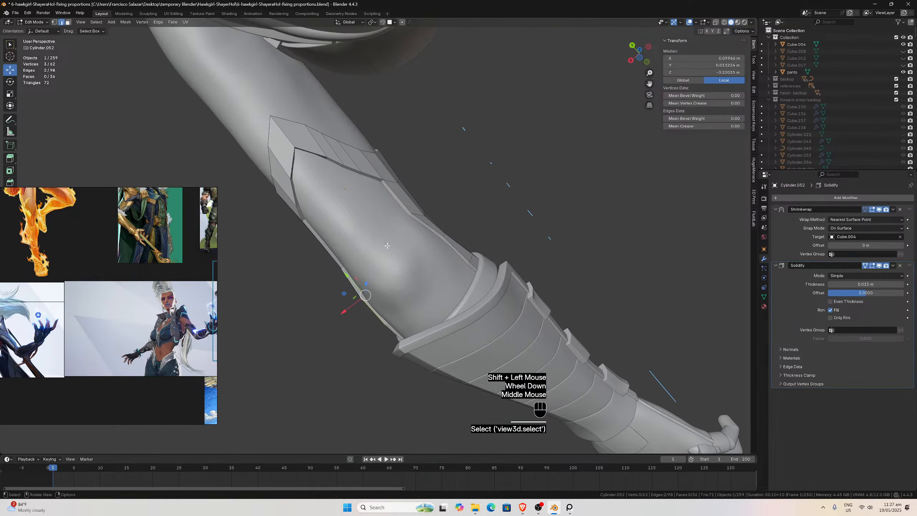
{"action": "left_click", "coordinate": [429, 229], "text": "shift"}
{"action": "left_click", "coordinate": [454, 248], "text": "shift"}
{"action": "middle_click_drag", "start_coordinate": [433, 254], "coordinate": [450, 246]}
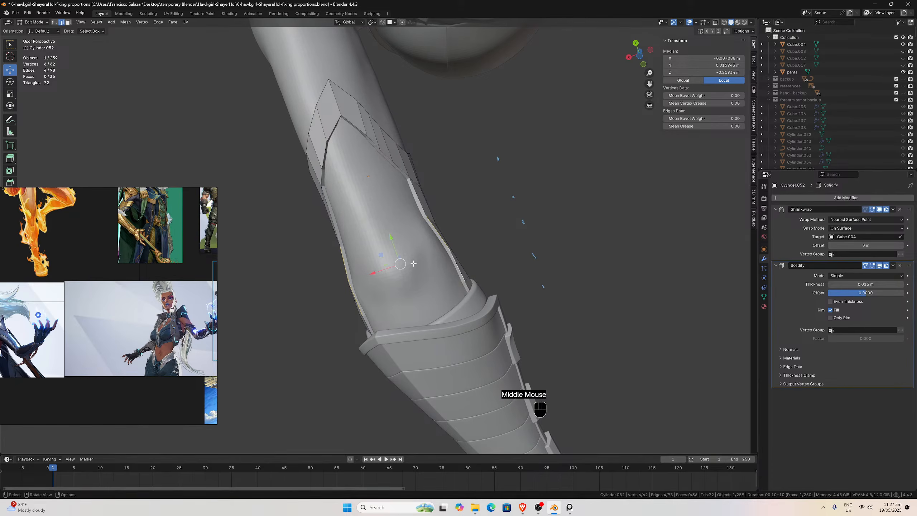
{"action": "key", "text": "f"}
{"action": "key", "text": "f"}
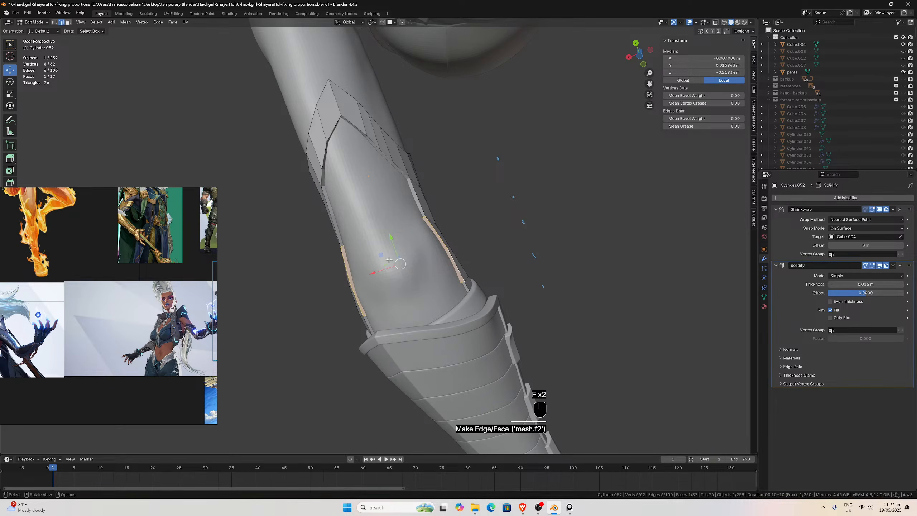
Try to cut three edge loops along the single face bridging the two side strips.
{"action": "key", "text": "ctrl+r"}
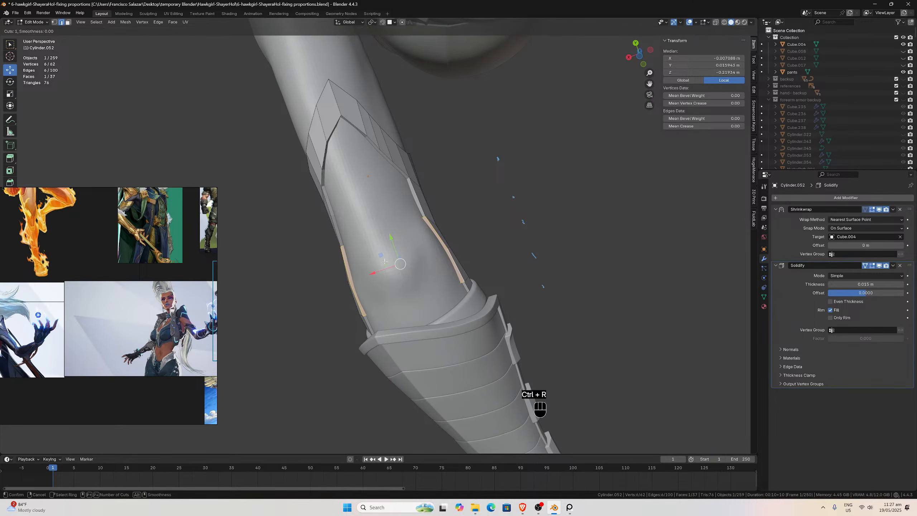
{"action": "scroll", "coordinate": [413, 295], "scroll_direction": "up", "scroll_amount": 1}
{"action": "left_click", "coordinate": [413, 295]}
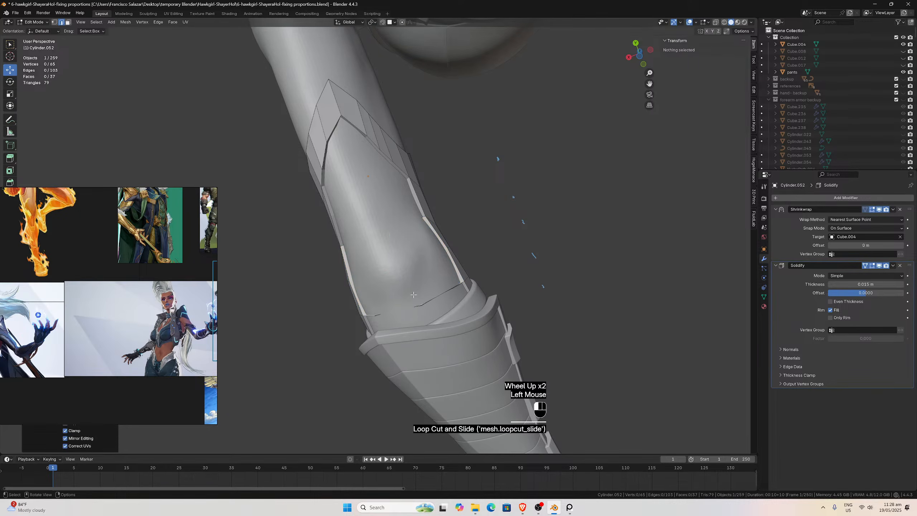
{"action": "left_click", "coordinate": [413, 295]}
Isolate the band in local view and undo the loop cuts on the bridging face.
{"action": "middle_click_drag", "start_coordinate": [413, 295], "coordinate": [357, 275]}
{"action": "scroll", "coordinate": [389, 326], "scroll_direction": "up", "scroll_amount": 1}
{"action": "left_click", "coordinate": [391, 329]}
{"action": "key", "text": "KP_Divide"}
{"action": "key", "text": "ctrl+z"}
{"action": "key", "text": "ctrl+z"}
{"action": "key", "text": "ctrl+z"}
{"action": "key", "text": "ctrl+z"}
{"action": "scroll", "coordinate": [358, 292], "scroll_direction": "up", "scroll_amount": 2}
{"action": "left_click", "coordinate": [358, 292]}
{"action": "left_click", "coordinate": [695, 22]}
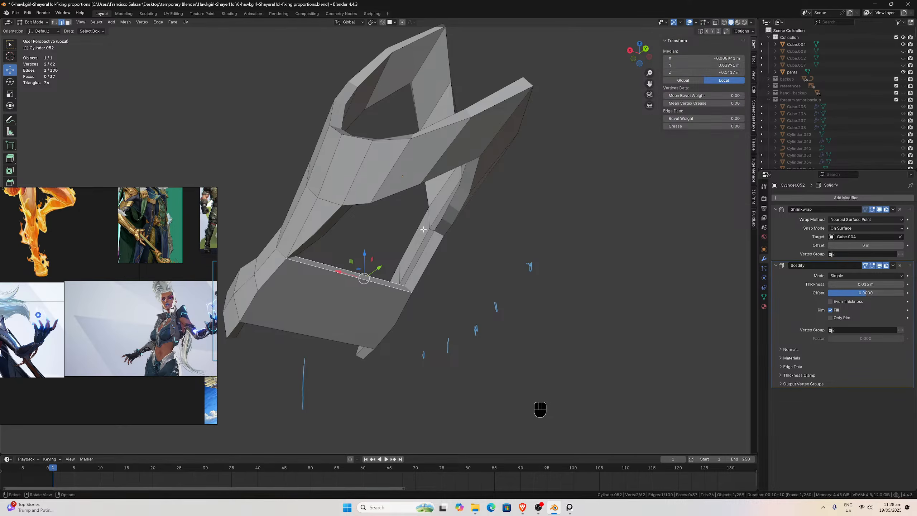
Try another loop cut on the bridging face, and undo back to the two open side strips.
{"action": "middle_click_drag", "start_coordinate": [356, 346], "coordinate": [354, 306]}
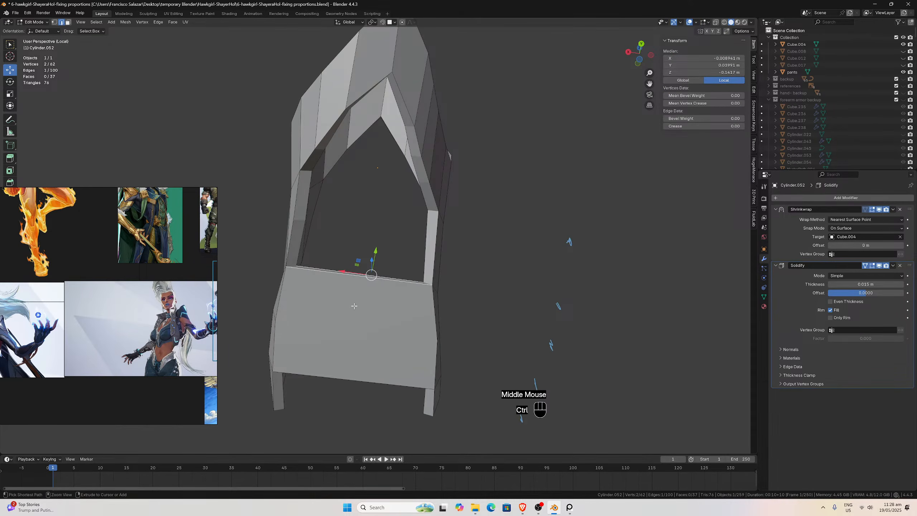
{"action": "key", "text": "ctrl+r"}
{"action": "key", "text": "ctrl+z"}
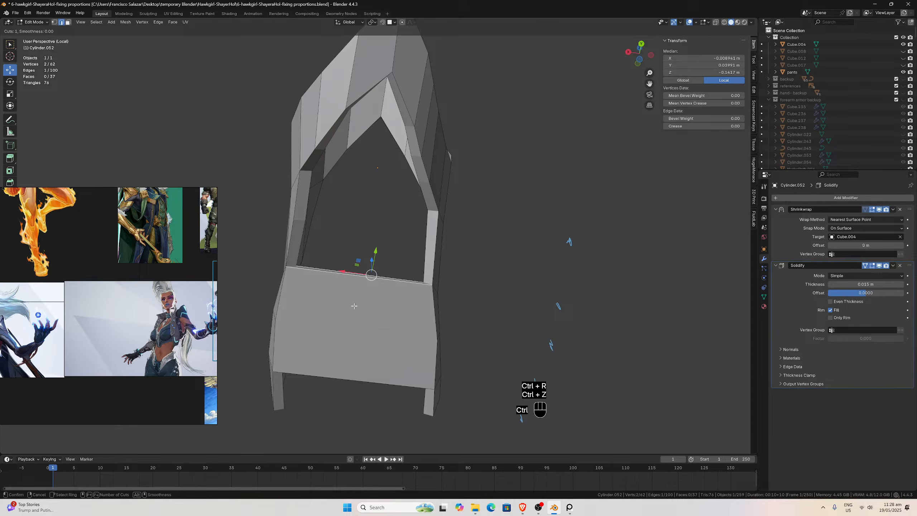
{"action": "key", "text": "ctrl+z"}
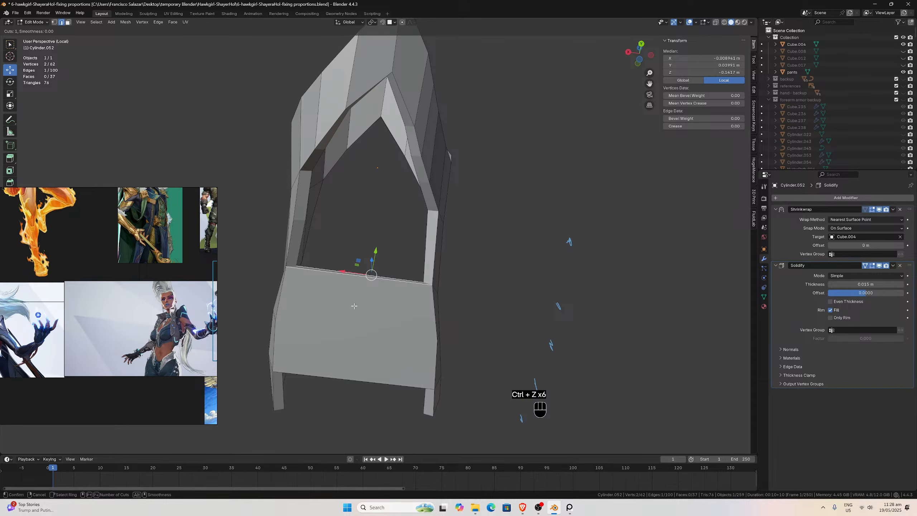
{"action": "key", "text": "ctrl+z"}
{"action": "left_click", "coordinate": [353, 304], "text": "ctrl"}
{"action": "key", "text": "ctrl+z"}
{"action": "key", "text": "ctrl+z"}
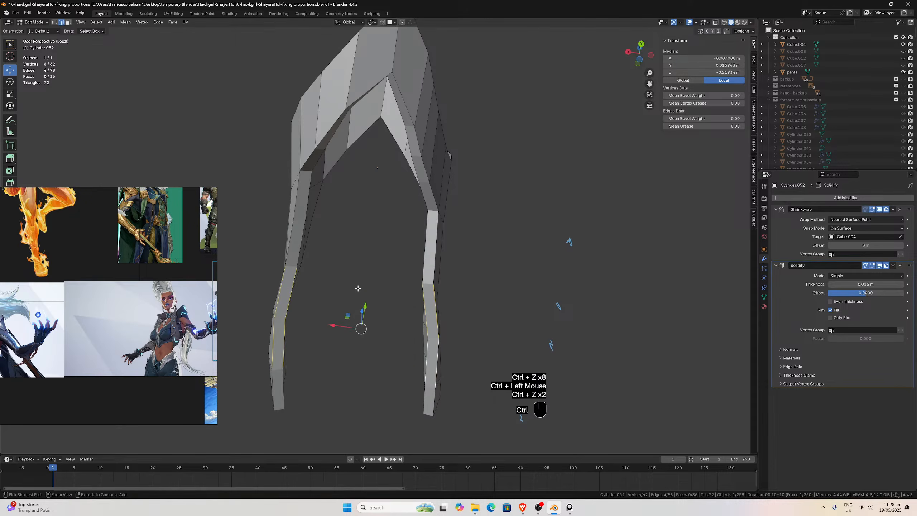
Select the first pair of facing strip edges past the elbow and fill two consecutive faces between the strips.
{"action": "middle_click_drag", "start_coordinate": [334, 293], "coordinate": [349, 302]}
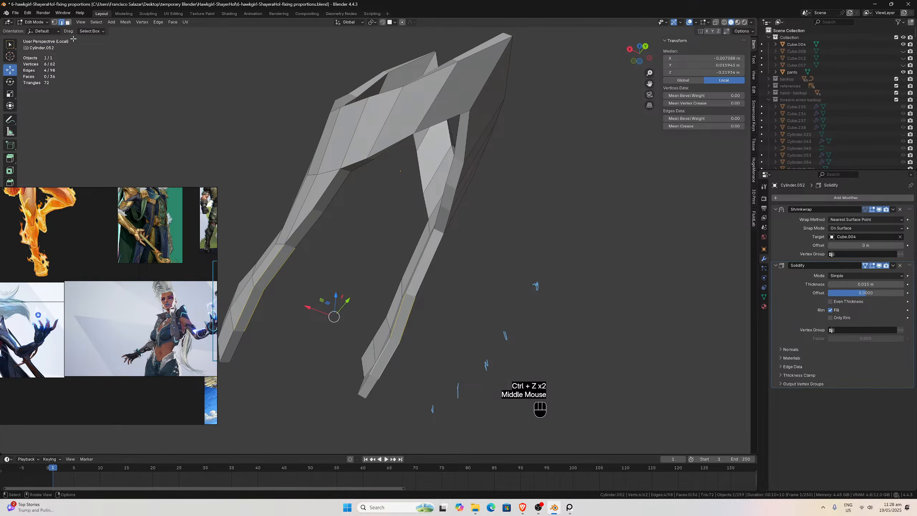
{"action": "left_click", "coordinate": [274, 262]}
{"action": "left_click", "coordinate": [274, 262]}
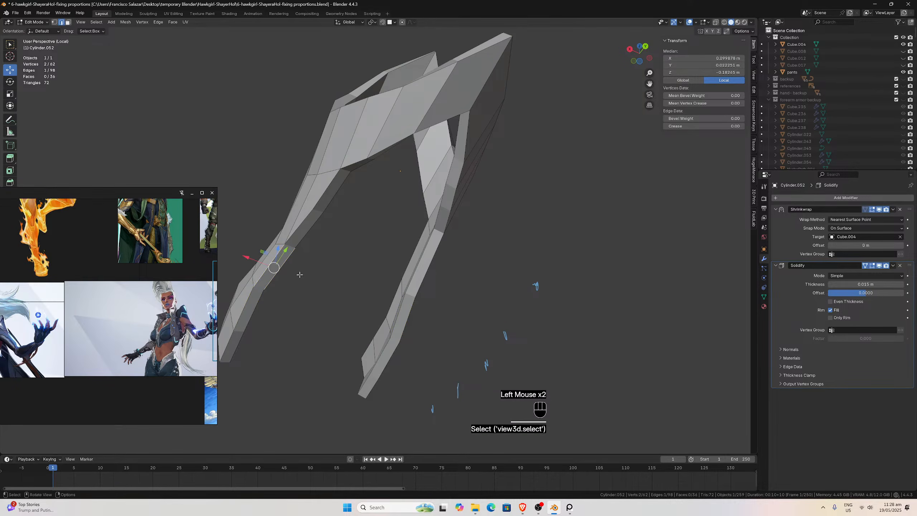
{"action": "left_click", "coordinate": [402, 316], "text": "shift"}
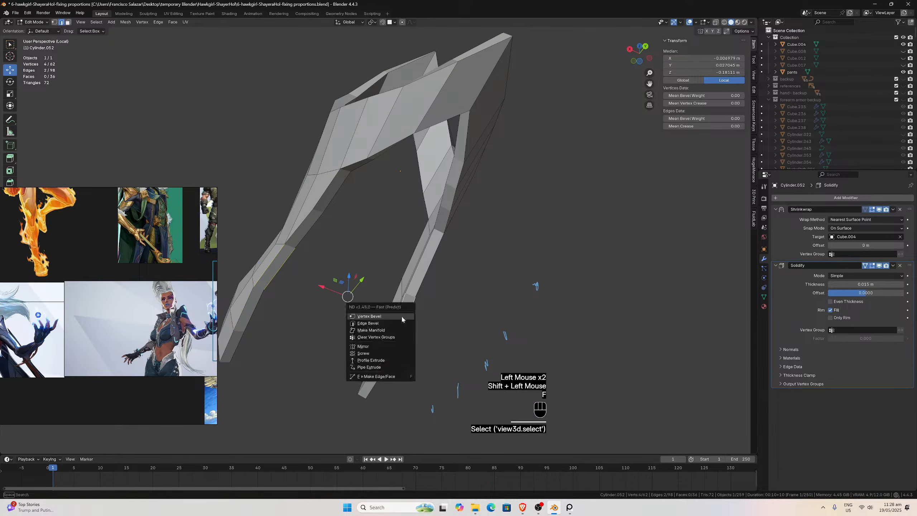
{"action": "key", "text": "f"}
{"action": "key", "text": "f"}
{"action": "left_click", "coordinate": [342, 323]}
{"action": "key", "text": "f"}
{"action": "key", "text": "f"}
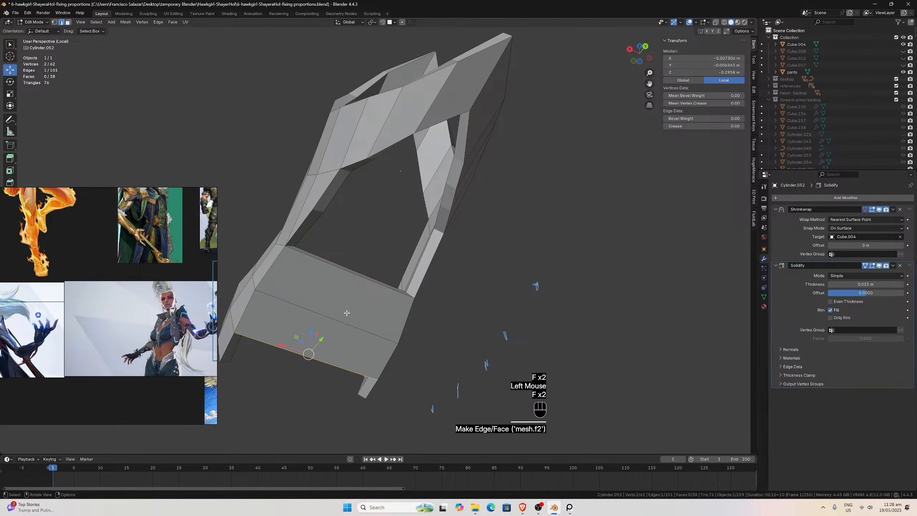
Try to extrude the open edge of the bridging faces toward the gauntlet end, and undo the extrusion.
{"action": "mouse_move", "coordinate": [346, 313]}
{"action": "middle_mouse_down"}
{"action": "mouse_move", "coordinate": [341, 368]}
{"action": "mouse_move", "coordinate": [345, 327]}
{"action": "middle_mouse_up"}
{"action": "scroll", "coordinate": [340, 368], "scroll_direction": "down", "scroll_amount": 3}
{"action": "scroll", "coordinate": [341, 368], "scroll_direction": "up", "scroll_amount": 1}
{"action": "scroll", "coordinate": [348, 287], "scroll_direction": "up", "scroll_amount": 1}
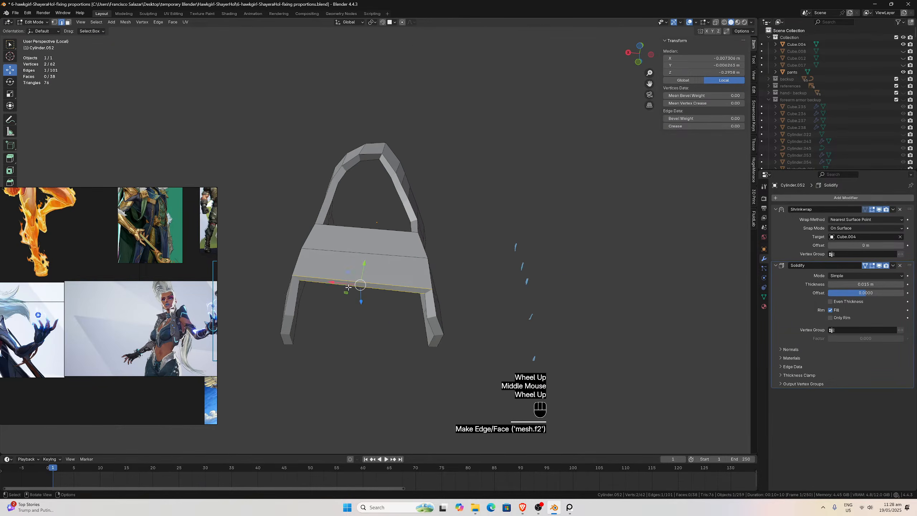
{"action": "scroll", "coordinate": [348, 287], "scroll_direction": "up", "scroll_amount": 1}
{"action": "middle_click_drag", "start_coordinate": [348, 287], "coordinate": [360, 318]}
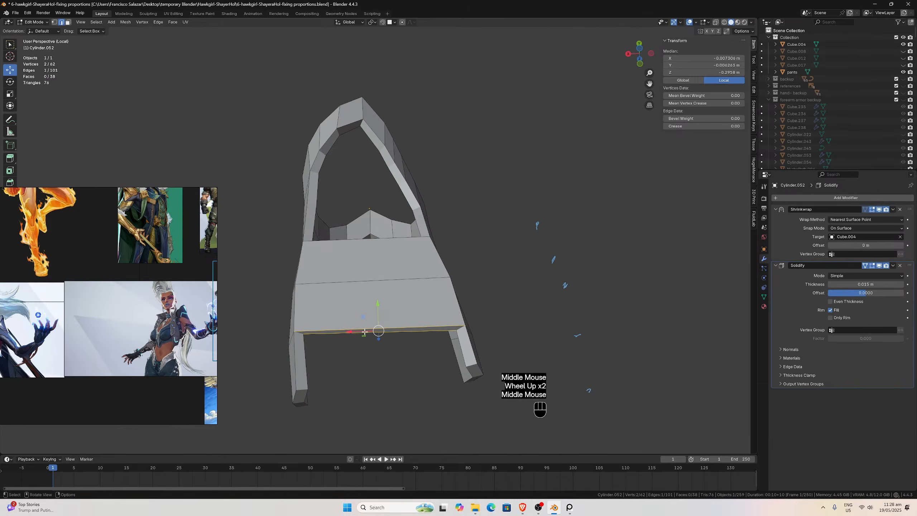
{"action": "key", "text": "e"}
{"action": "key", "text": "e"}
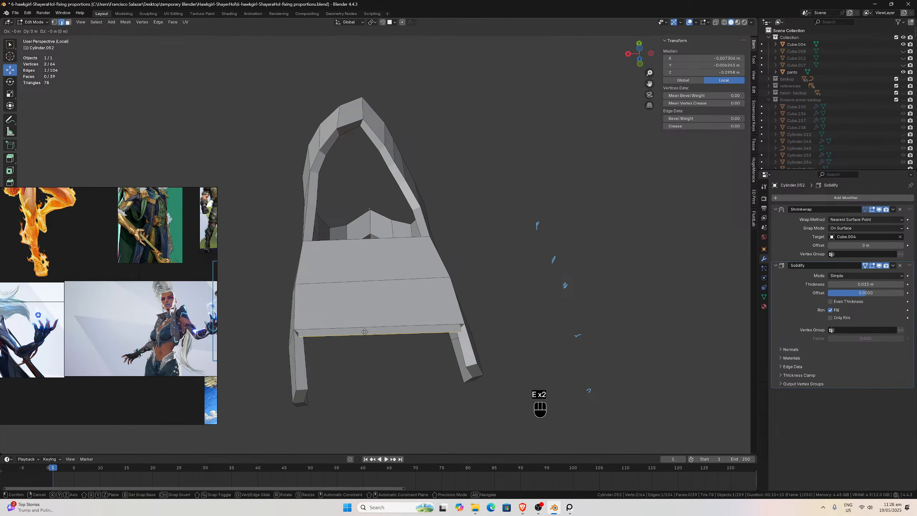
{"action": "left_click", "coordinate": [365, 334]}
{"action": "key", "text": "ctrl+z"}
Fill a third face from the bridge's open edge down to the gauntlet ends of the side strips.
{"action": "left_click", "coordinate": [316, 349]}
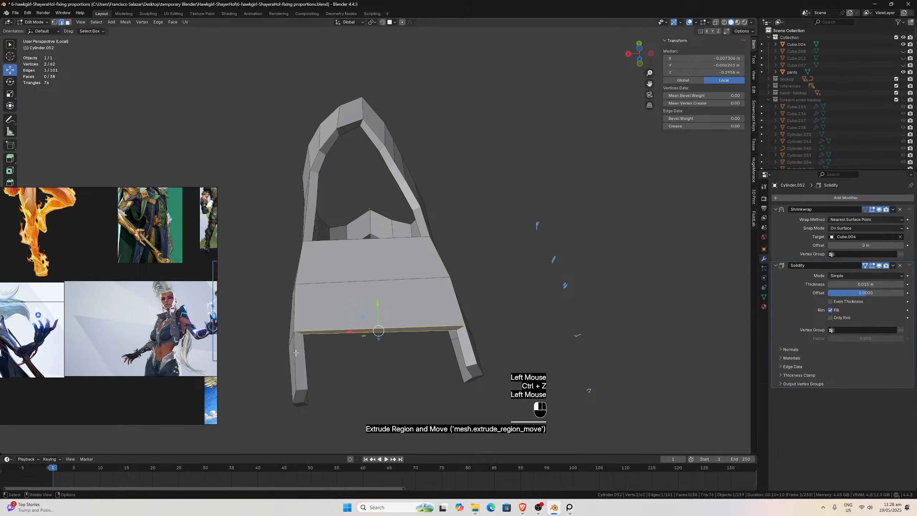
{"action": "left_click", "coordinate": [345, 329]}
{"action": "key", "text": "f"}
{"action": "key", "text": "f"}
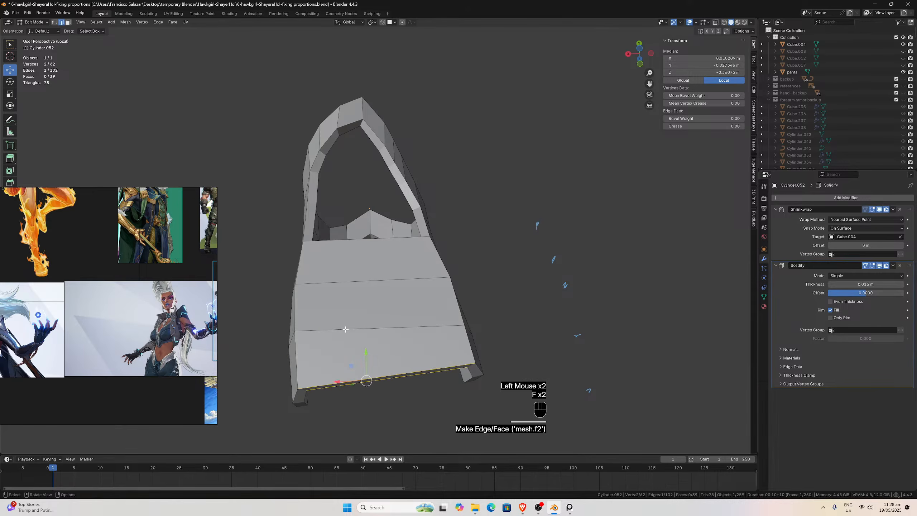
Add three evenly spaced lengthwise loop cuts through the three bridging faces, keeping the edge slide at 0.
{"action": "middle_click_drag", "start_coordinate": [377, 308], "coordinate": [381, 342]}
{"action": "key", "text": "ctrl+r"}
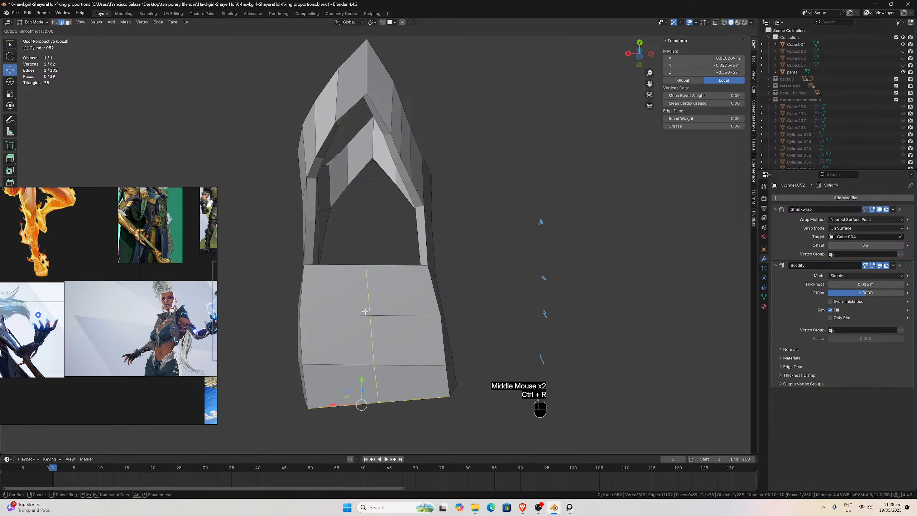
{"action": "scroll", "coordinate": [365, 311], "scroll_direction": "up", "scroll_amount": 1}
{"action": "scroll", "coordinate": [364, 311], "scroll_direction": "up", "scroll_amount": 1}
{"action": "left_click", "coordinate": [365, 311]}
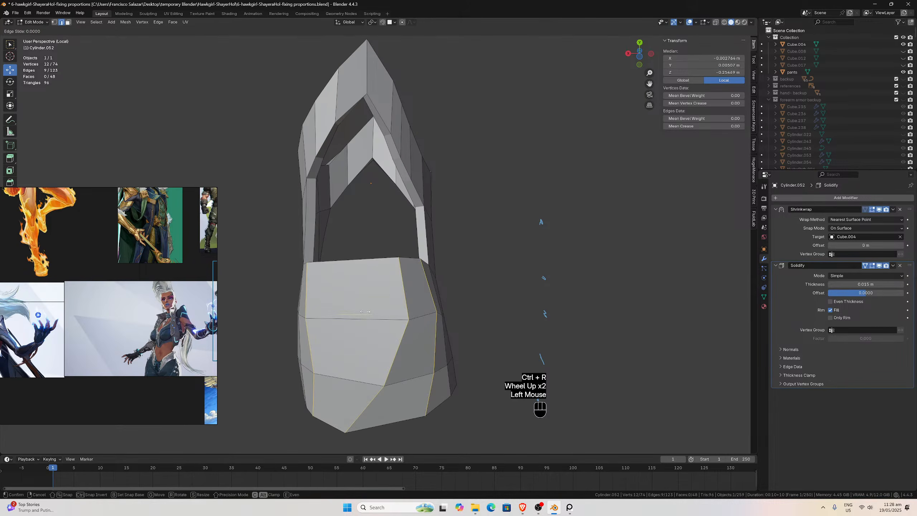
{"action": "left_click", "coordinate": [365, 310]}
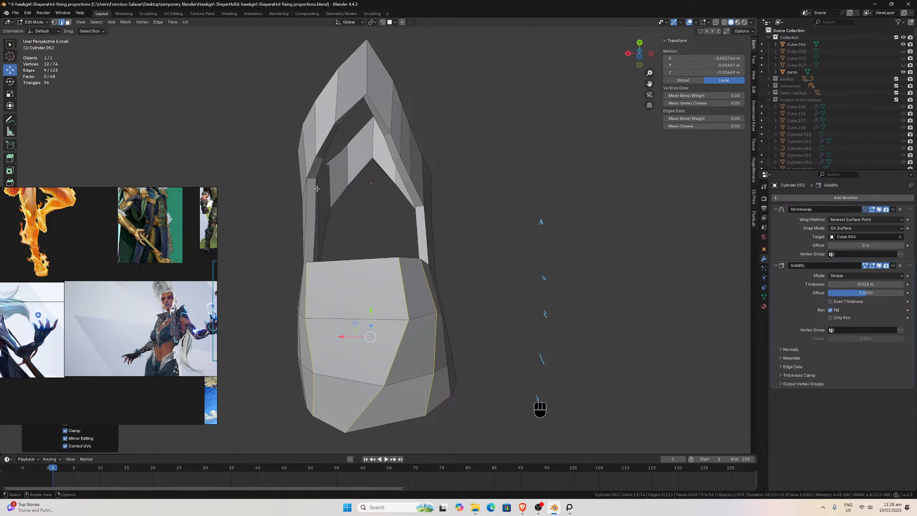
Leave local view and, in bottom view, move the new patch's displaced elbow-side vertex inward toward the arm's centre.
{"action": "key", "text": "slash"}
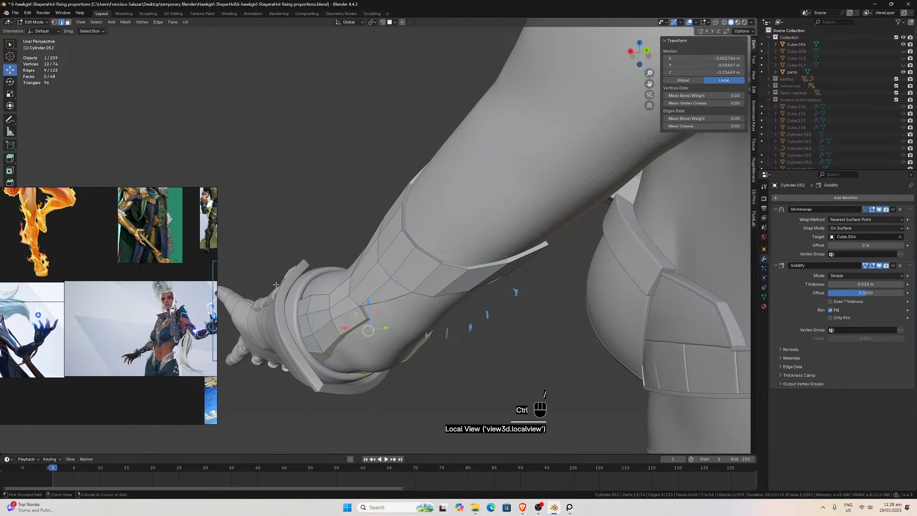
{"action": "key", "text": "ctrl+KP_7"}
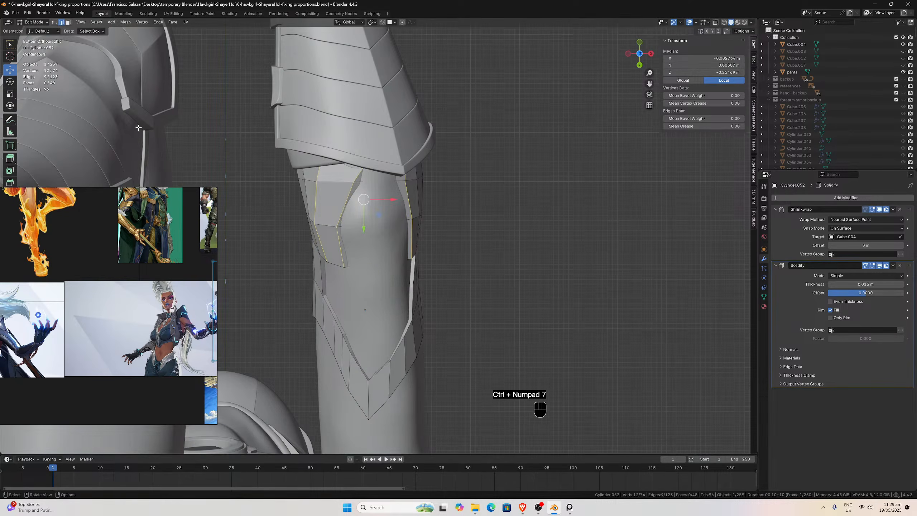
{"action": "left_click", "coordinate": [54, 22]}
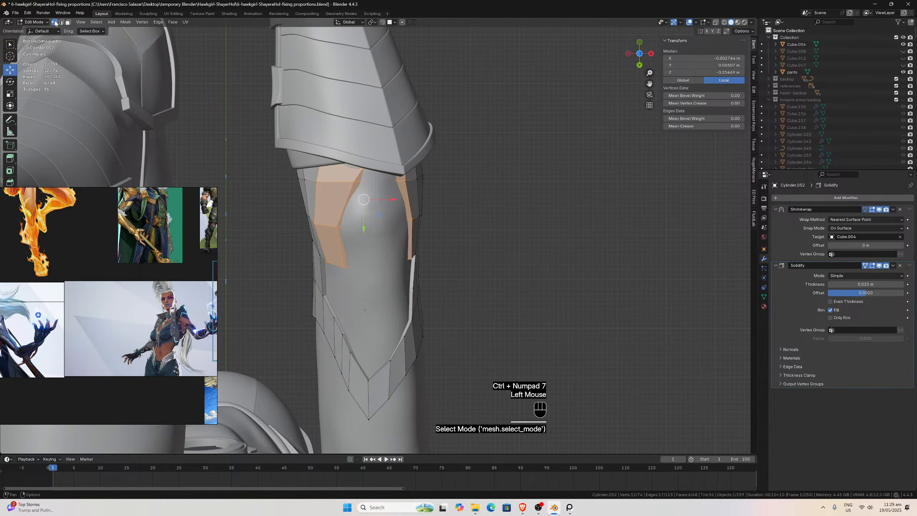
{"action": "left_click", "coordinate": [344, 268]}
{"action": "key", "text": "g"}
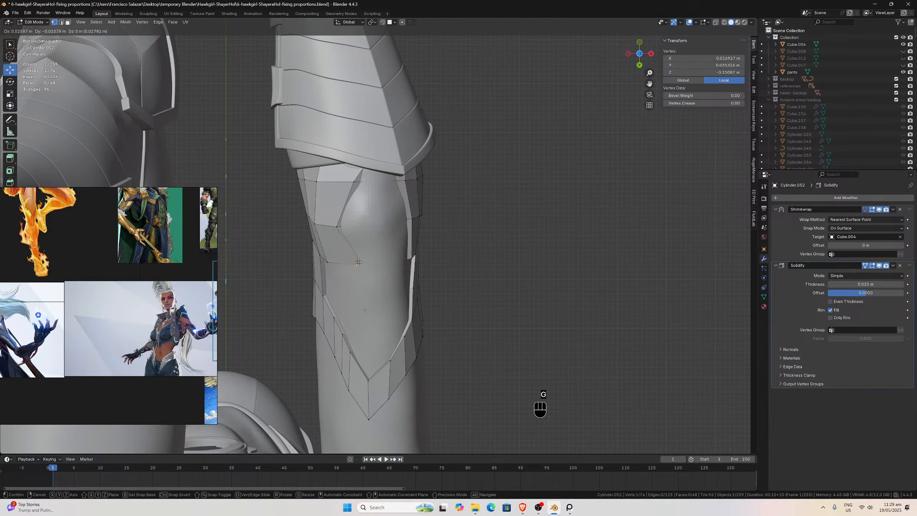
{"action": "left_click", "coordinate": [351, 237]}
Move two inner vertices in the patch's next row toward the centre of the elbow.
{"action": "left_click", "coordinate": [337, 225]}
{"action": "key", "text": "g"}
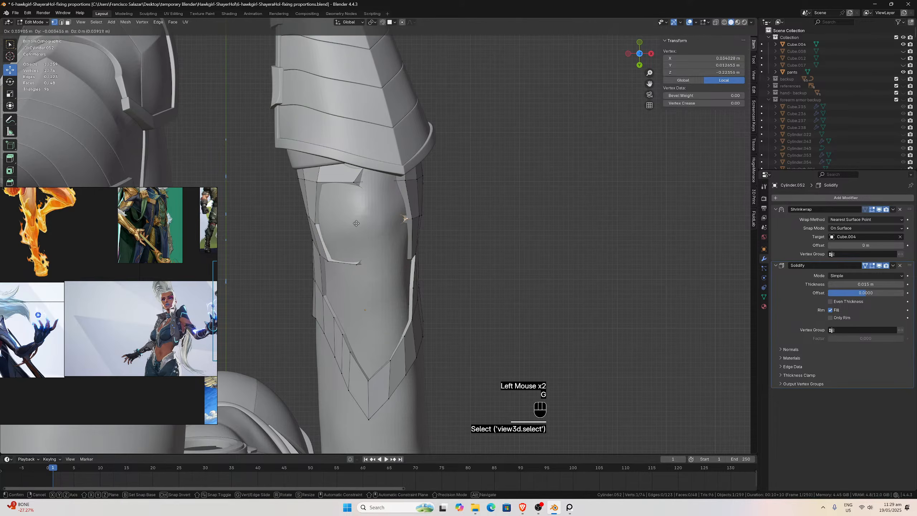
{"action": "left_click", "coordinate": [356, 224]}
{"action": "left_click", "coordinate": [404, 220]}
{"action": "key", "text": "g"}
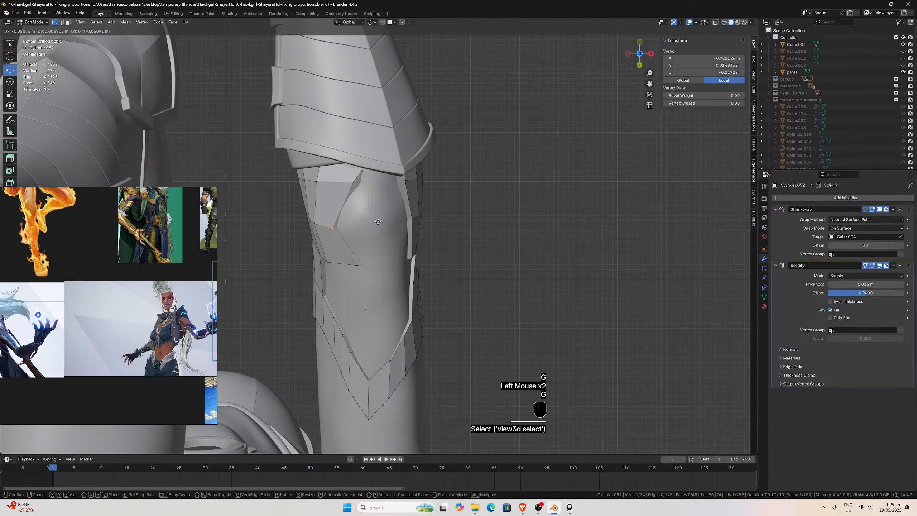
{"action": "left_click", "coordinate": [378, 221]}
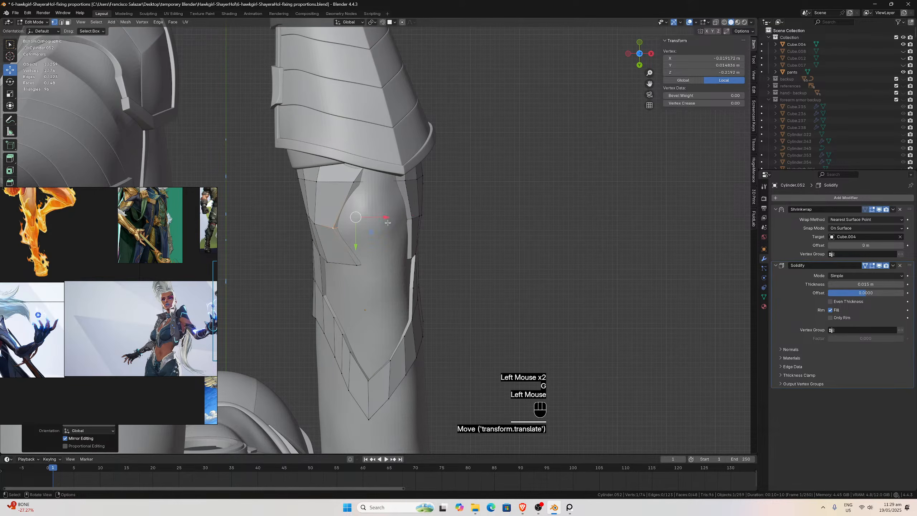
With Shrinkwrap hidden in the viewport and snapping enabled, snap the patch's middle-row centre vertex onto the arm surface at the elbow.
{"action": "left_click", "coordinate": [878, 209]}
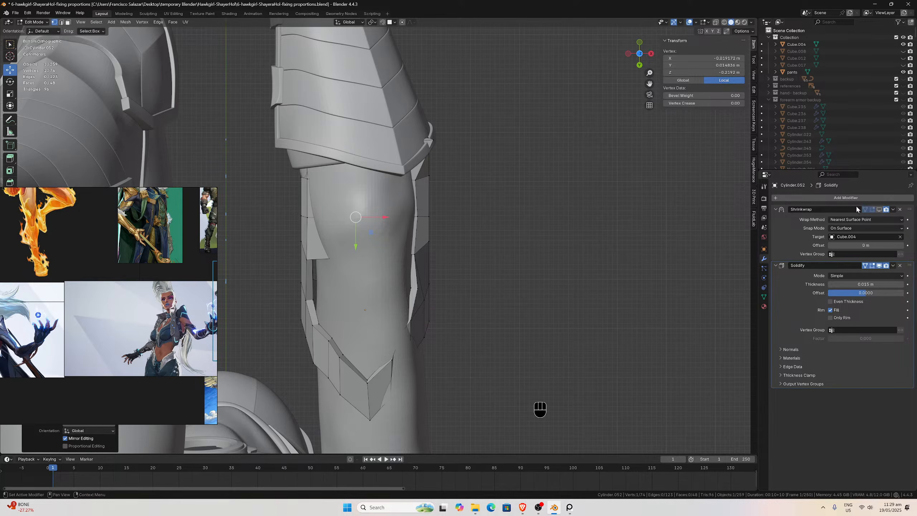
{"action": "left_click", "coordinate": [382, 22]}
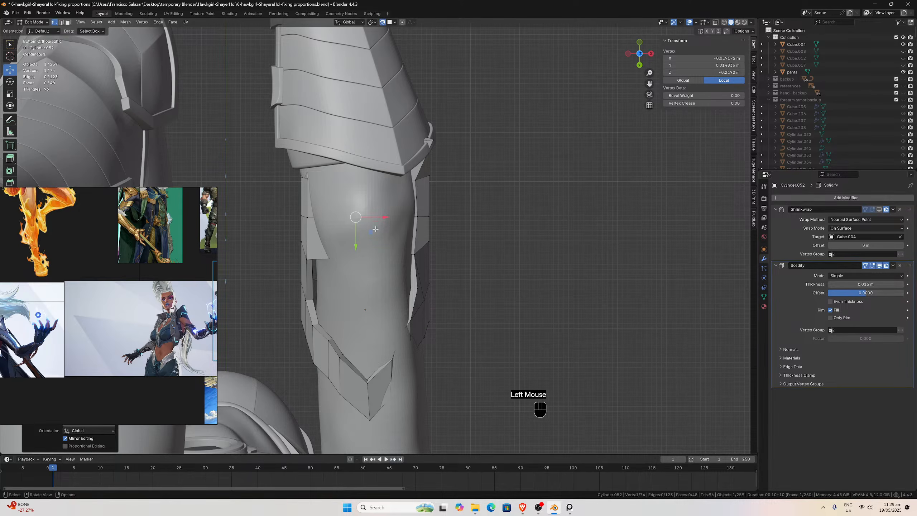
{"action": "left_click", "coordinate": [716, 22]}
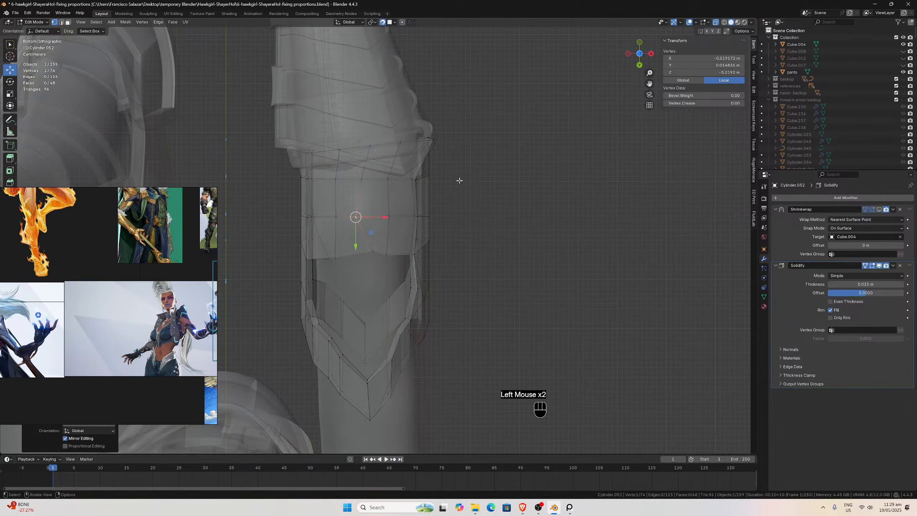
{"action": "left_click", "coordinate": [353, 222]}
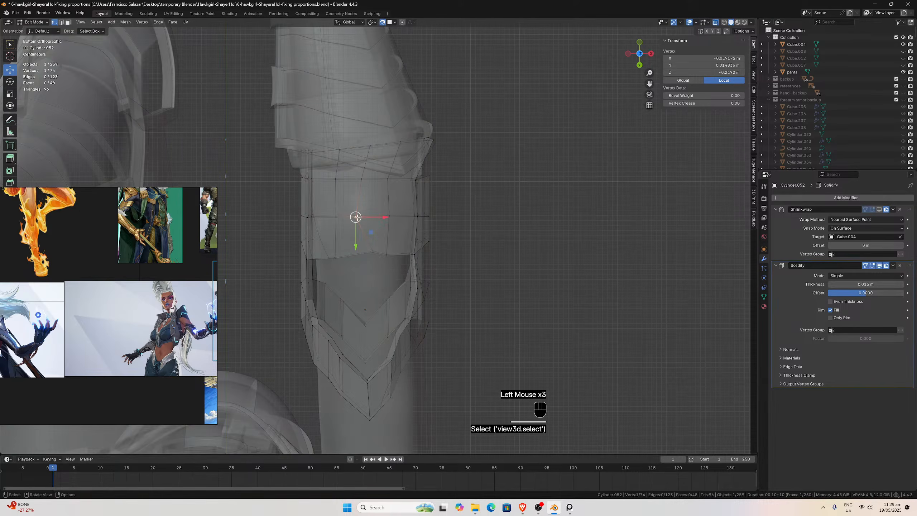
{"action": "left_click", "coordinate": [716, 22]}
{"action": "key", "text": "g"}
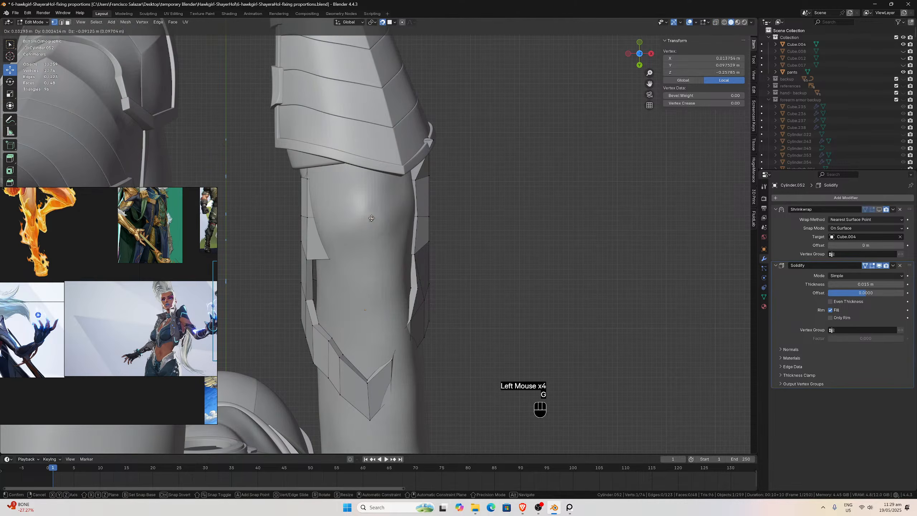
{"action": "left_click", "coordinate": [371, 218]}
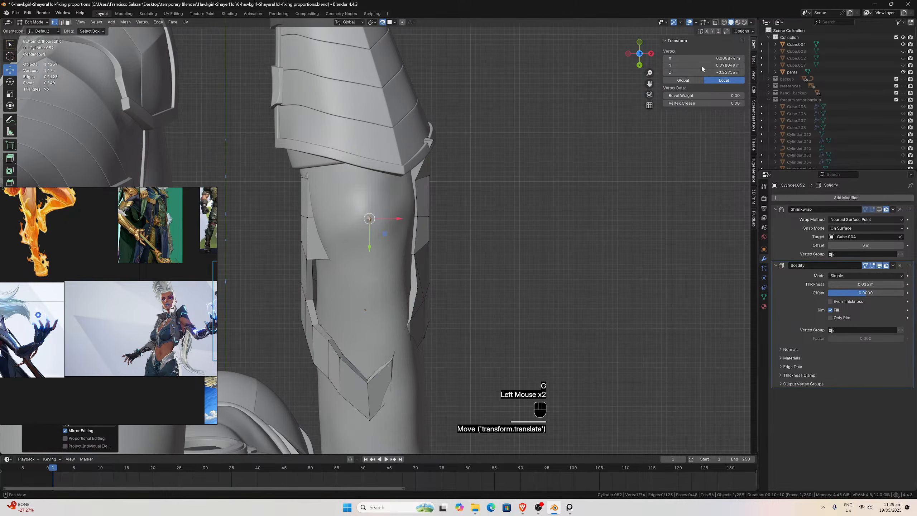
Snap the adjacent inner vertex of the patch's middle row outward onto the arm surface.
{"action": "left_click", "coordinate": [716, 22]}
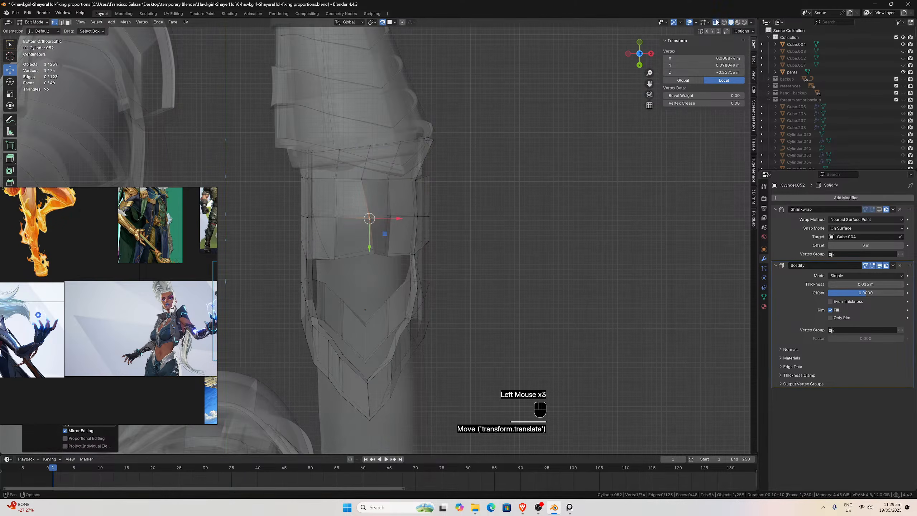
{"action": "left_click", "coordinate": [389, 216]}
{"action": "left_click", "coordinate": [716, 22]}
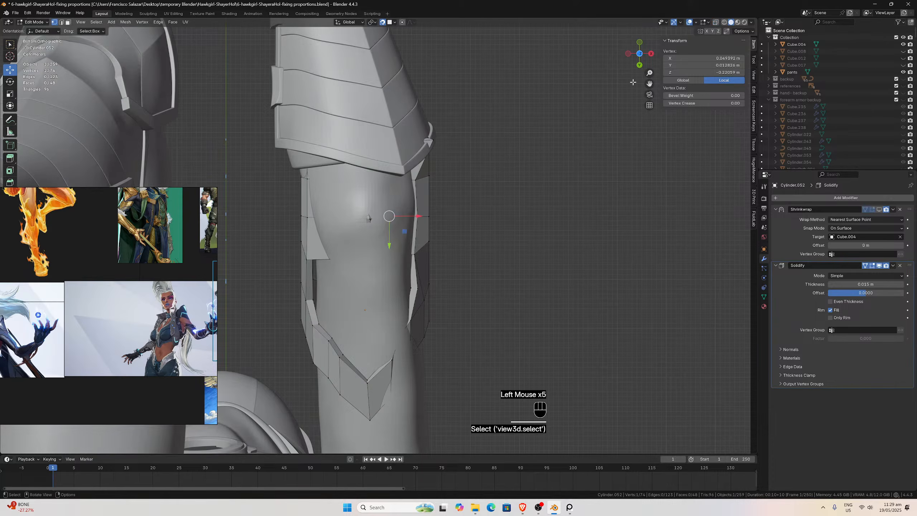
{"action": "key", "text": "g"}
{"action": "left_click", "coordinate": [412, 216]}
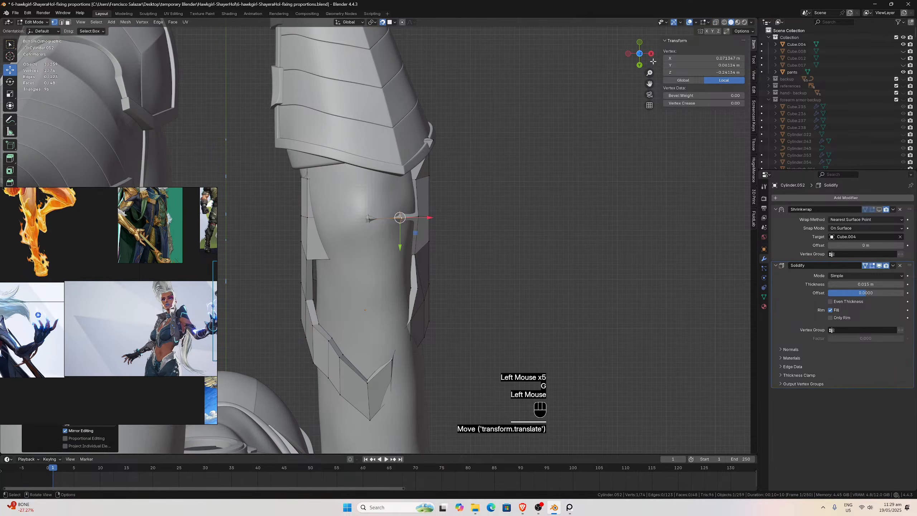
Snap the centre vertex of the patch row just below the gauntlet onto the arm surface.
{"action": "left_click", "coordinate": [716, 22]}
{"action": "left_click", "coordinate": [363, 180]}
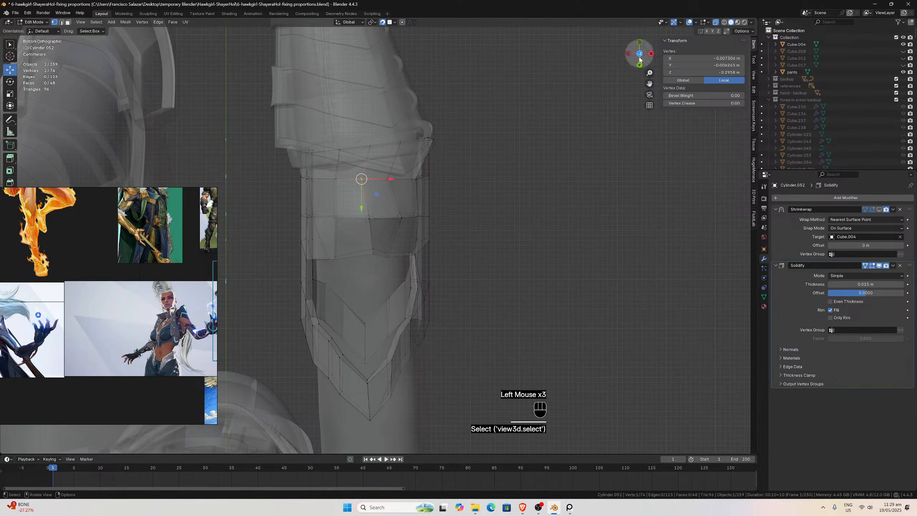
{"action": "left_click", "coordinate": [716, 22]}
{"action": "key", "text": "g"}
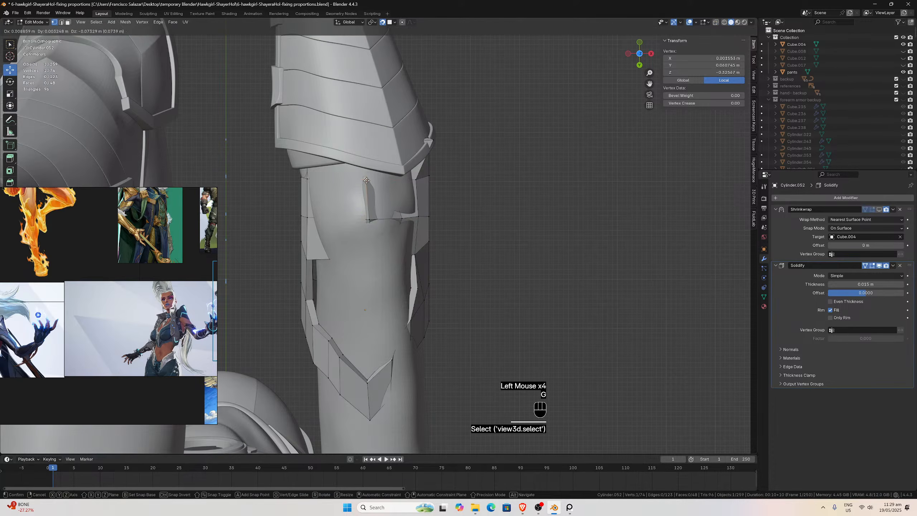
{"action": "left_click", "coordinate": [367, 180]}
Snap the centre vertex of the patch's open-edge row and its outer neighbour onto the arm surface.
{"action": "left_click", "coordinate": [715, 22]}
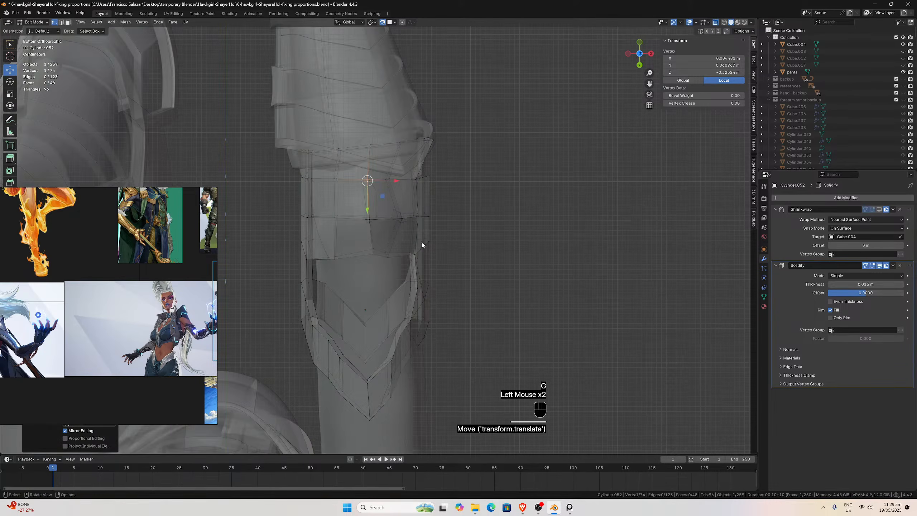
{"action": "left_click", "coordinate": [372, 253]}
{"action": "left_click", "coordinate": [715, 23]}
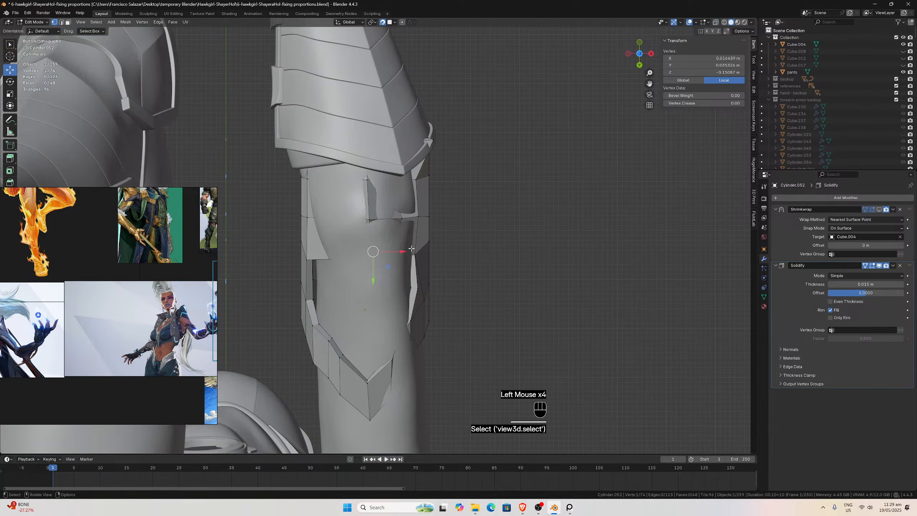
{"action": "key", "text": "g"}
{"action": "left_click", "coordinate": [386, 255]}
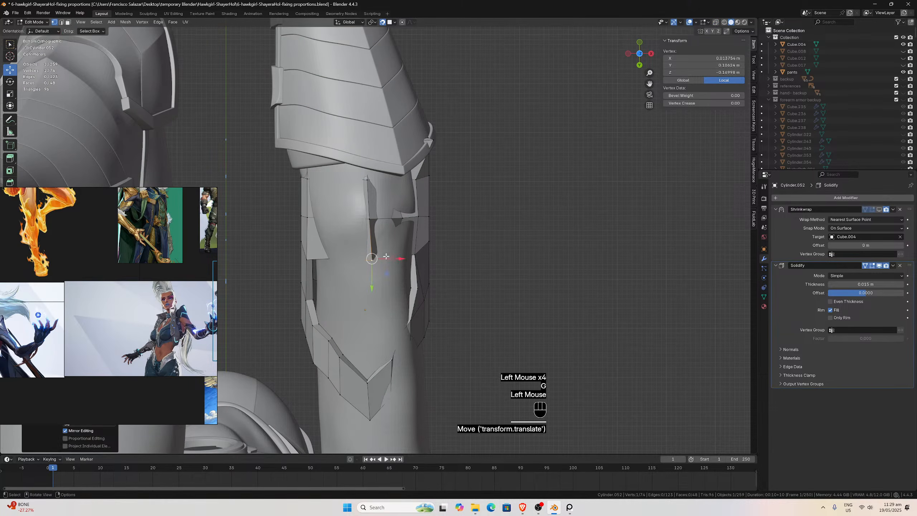
{"action": "left_click", "coordinate": [395, 253]}
{"action": "left_click", "coordinate": [716, 22]}
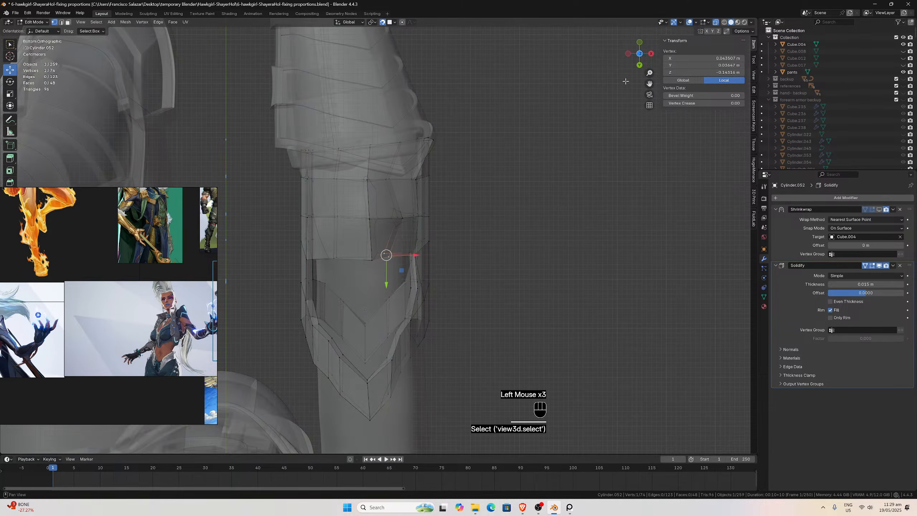
{"action": "key", "text": "g"}
{"action": "left_click", "coordinate": [397, 255]}
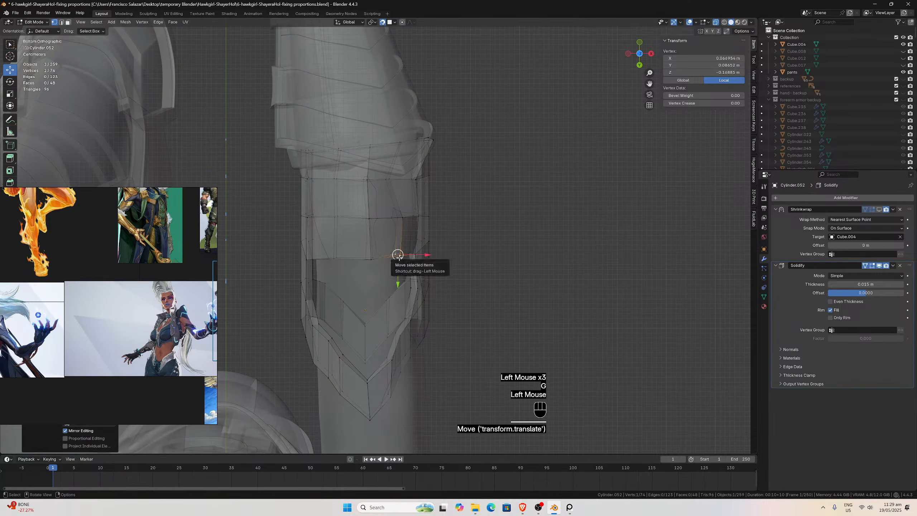
Snap the three vertices of the opposite inner column onto the arm, from the open edge up to the row below the gauntlet.
{"action": "left_click", "coordinate": [331, 255]}
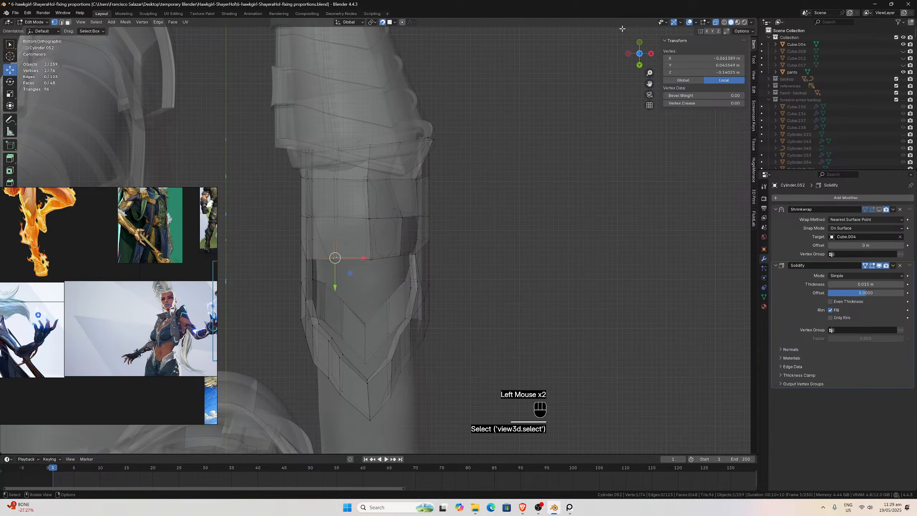
{"action": "left_click", "coordinate": [716, 23]}
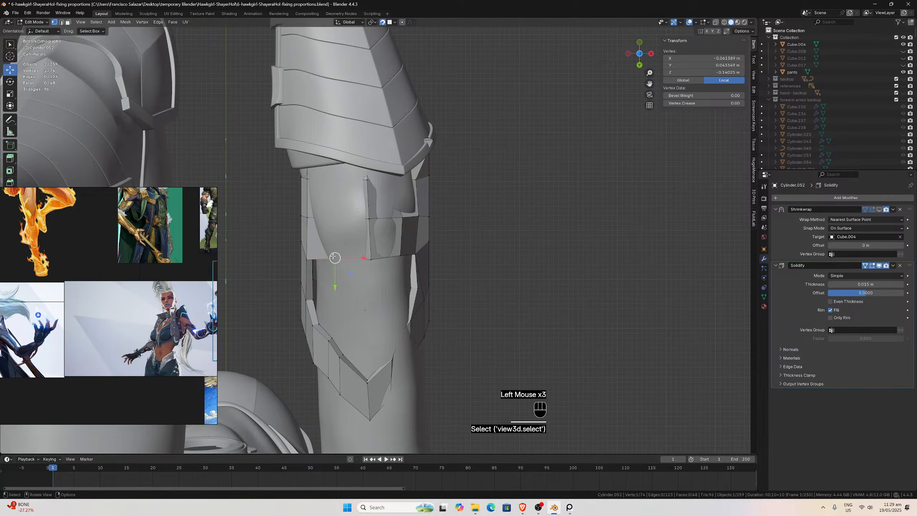
{"action": "key", "text": "g"}
{"action": "left_click", "coordinate": [334, 217]}
{"action": "left_click", "coordinate": [334, 217]}
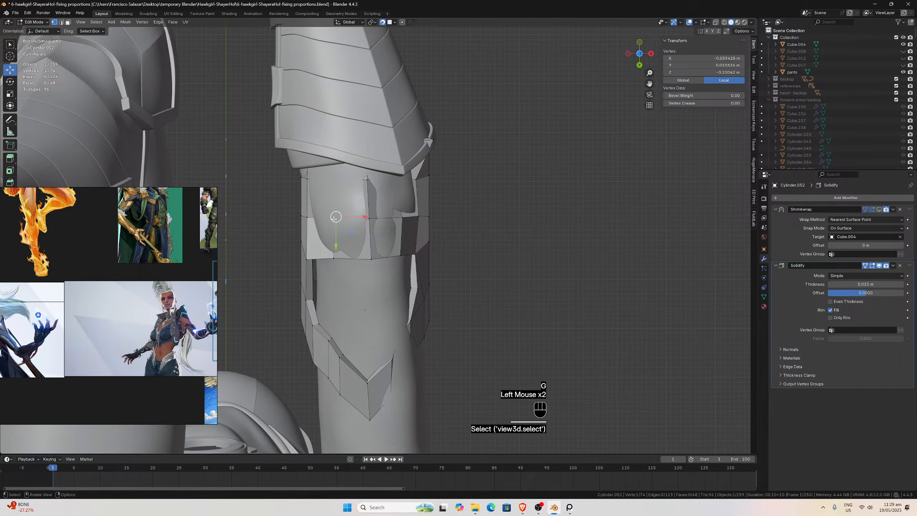
{"action": "key", "text": "g"}
{"action": "left_click", "coordinate": [331, 177]}
{"action": "left_click", "coordinate": [333, 179]}
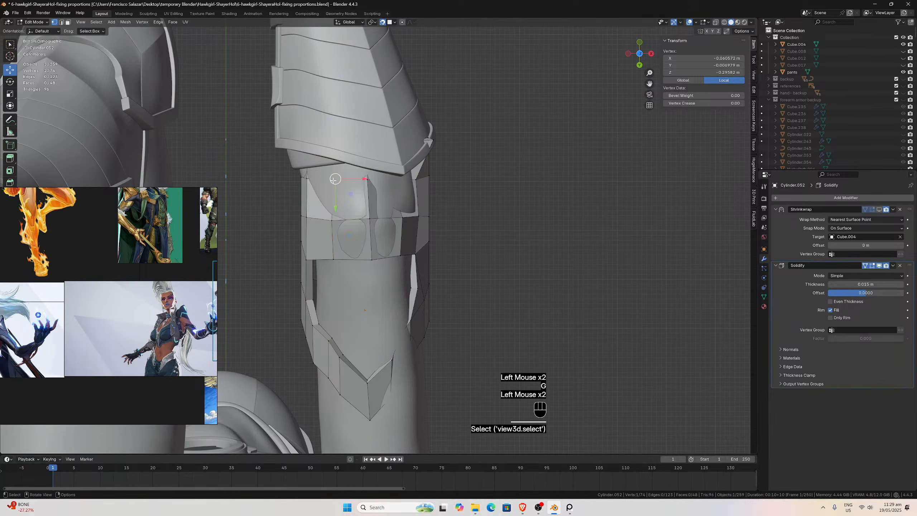
{"action": "key", "text": "g"}
{"action": "left_click", "coordinate": [354, 180]}
Snap the remaining inner vertex of the row below the gauntlet onto the arm and show Shrinkwrap in the viewport again.
{"action": "left_click", "coordinate": [396, 181]}
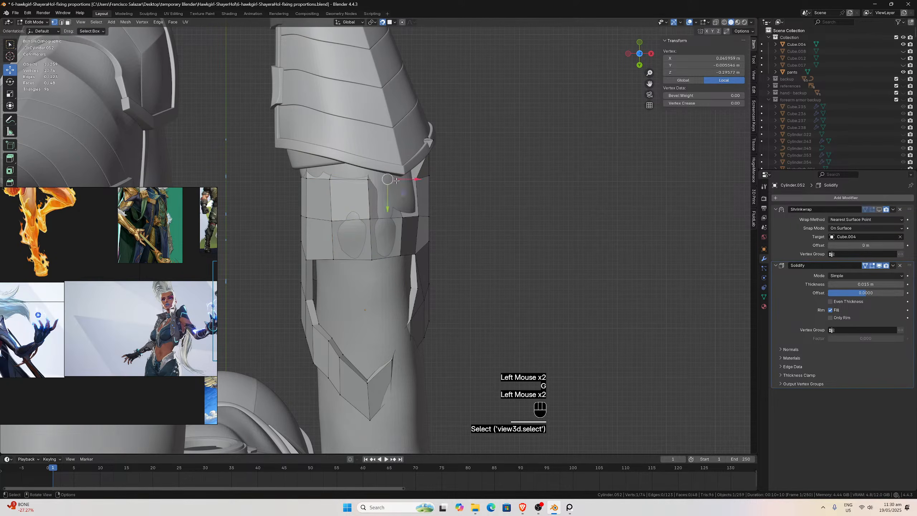
{"action": "key", "text": "g"}
{"action": "left_click", "coordinate": [399, 181]}
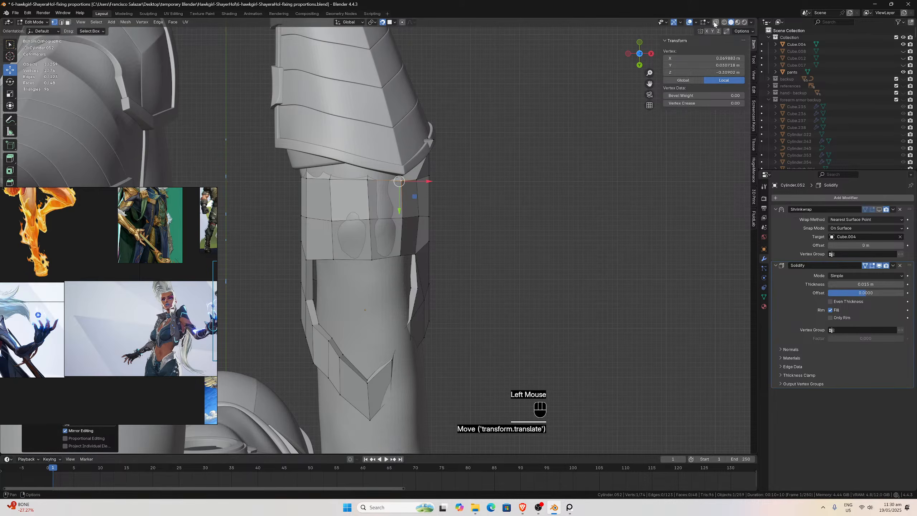
{"action": "left_click", "coordinate": [873, 209]}
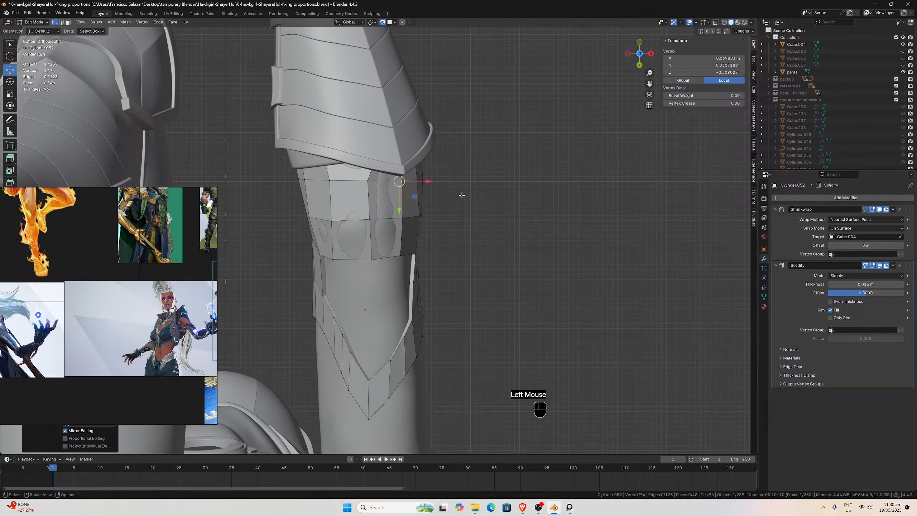
Nudge the inner vertex of the row below the gauntlet slightly outward on the arm and turn snapping off.
{"action": "scroll", "coordinate": [420, 212], "scroll_direction": "up", "scroll_amount": 1}
{"action": "left_click", "coordinate": [321, 169]}
{"action": "key", "text": "g"}
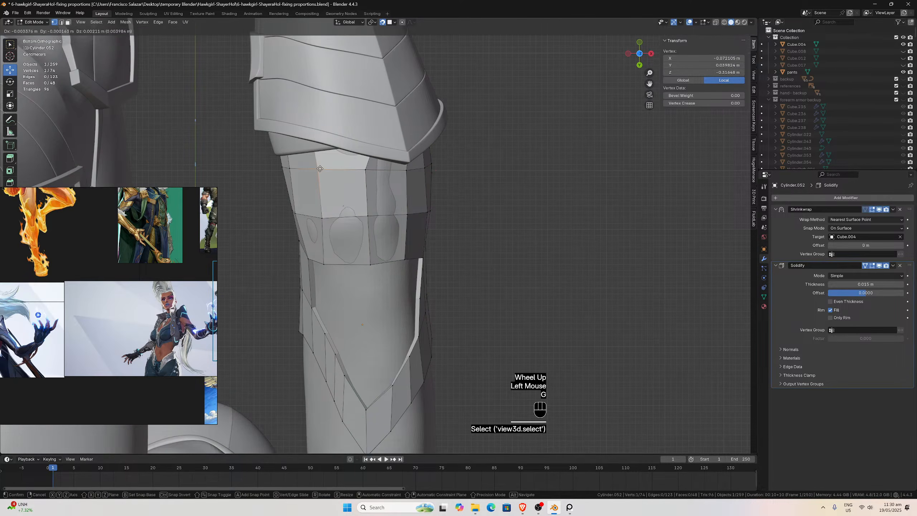
{"action": "left_click", "coordinate": [319, 169]}
{"action": "left_click", "coordinate": [318, 170]}
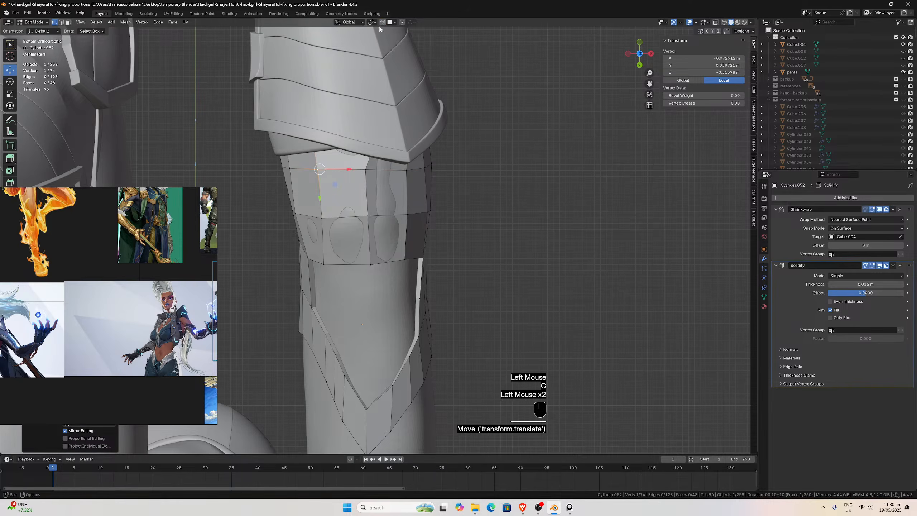
{"action": "left_click", "coordinate": [315, 172]}
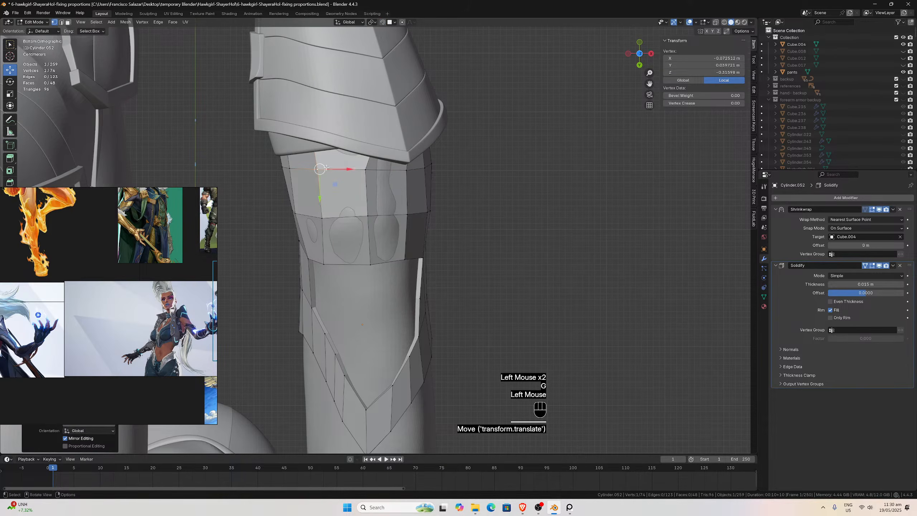
Isolate the sleeve band in local view and hide its Shrinkwrap effect in the viewport for vertex editing at the gauntlet end.
{"action": "left_click", "coordinate": [68, 22]}
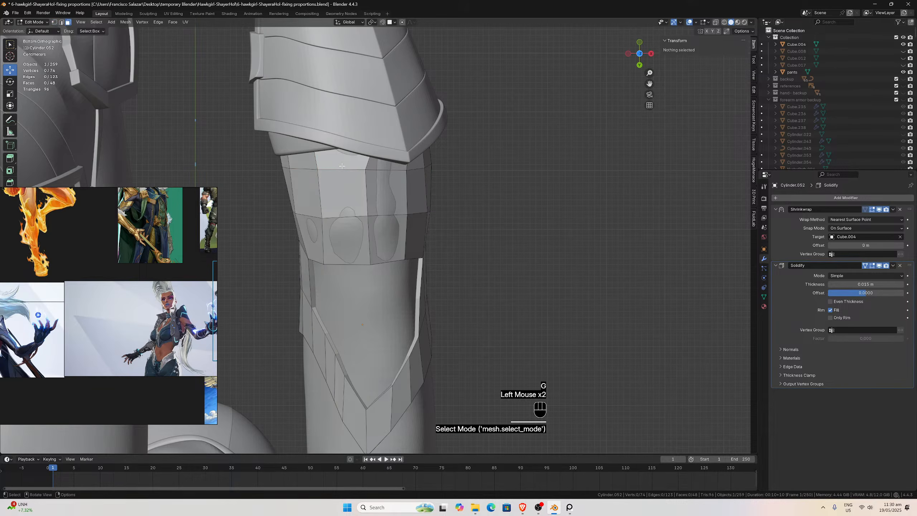
{"action": "key", "text": "slash"}
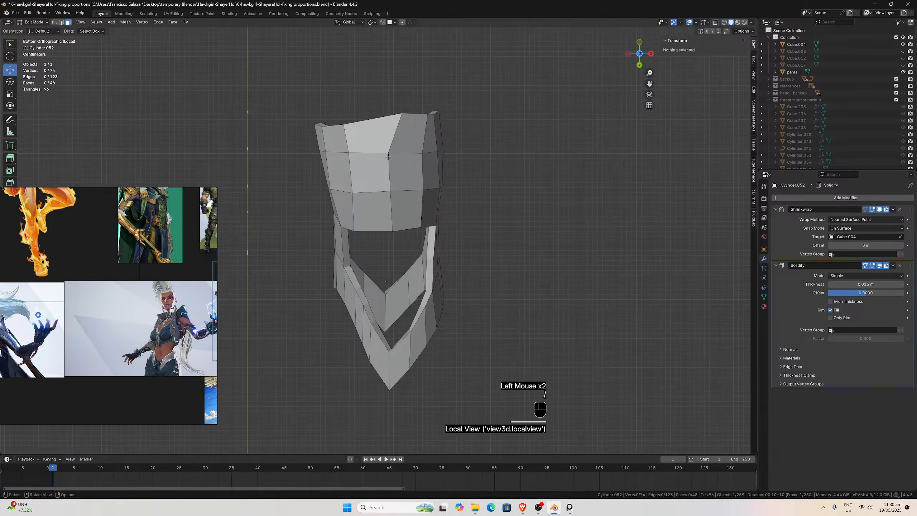
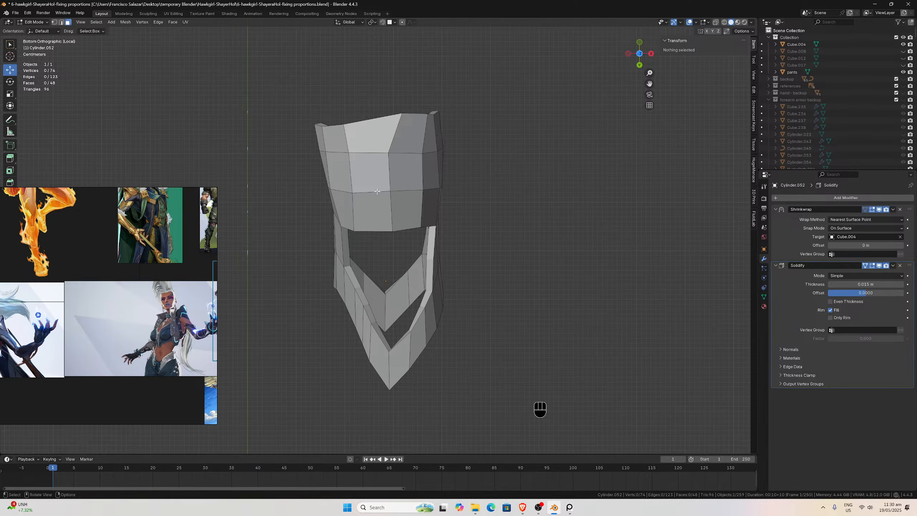
{"action": "left_click", "coordinate": [379, 134]}
{"action": "middle_click_drag", "start_coordinate": [383, 135], "coordinate": [384, 185]}
{"action": "left_click", "coordinate": [878, 211]}
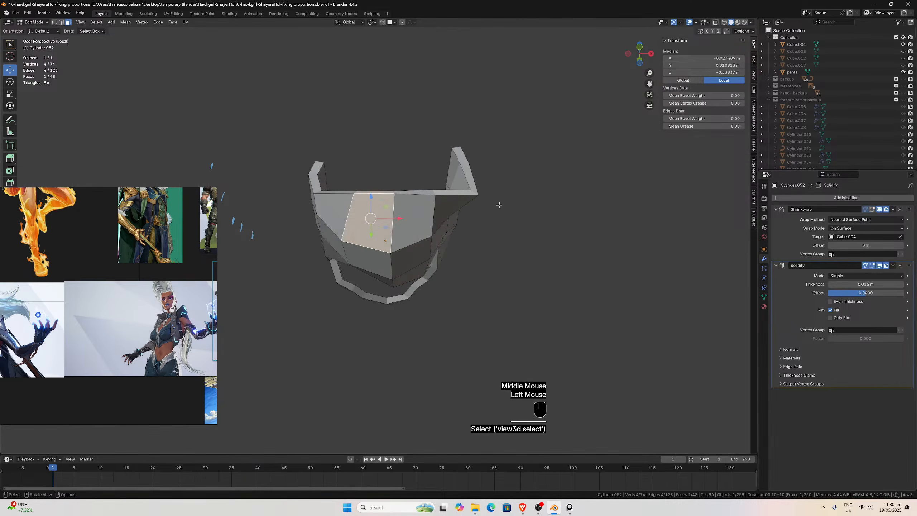
{"action": "left_click", "coordinate": [54, 22]}
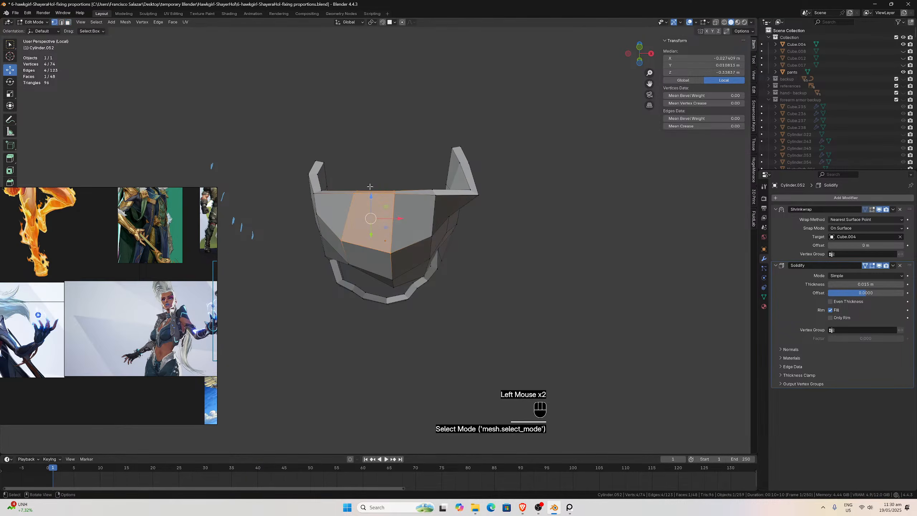
Reposition two vertices on the patch's gauntlet-end rim to round out its curve.
{"action": "left_click", "coordinate": [395, 192]}
{"action": "middle_click_drag", "start_coordinate": [394, 192], "coordinate": [403, 204]}
{"action": "left_click_drag", "start_coordinate": [418, 199], "coordinate": [459, 240]}
{"action": "left_click", "coordinate": [459, 219]}
{"action": "left_click", "coordinate": [379, 226]}
{"action": "left_click_drag", "start_coordinate": [382, 201], "coordinate": [381, 215]}
Adjust a further vertex of the patch's gauntlet-end rim and show Shrinkwrap in the viewport again.
{"action": "middle_click_drag", "start_coordinate": [381, 216], "coordinate": [420, 298]}
{"action": "left_click", "coordinate": [374, 240]}
{"action": "scroll", "coordinate": [431, 265], "scroll_direction": "down", "scroll_amount": 1}
{"action": "left_click_drag", "start_coordinate": [411, 331], "coordinate": [398, 328]}
{"action": "middle_click_drag", "start_coordinate": [398, 327], "coordinate": [426, 276]}
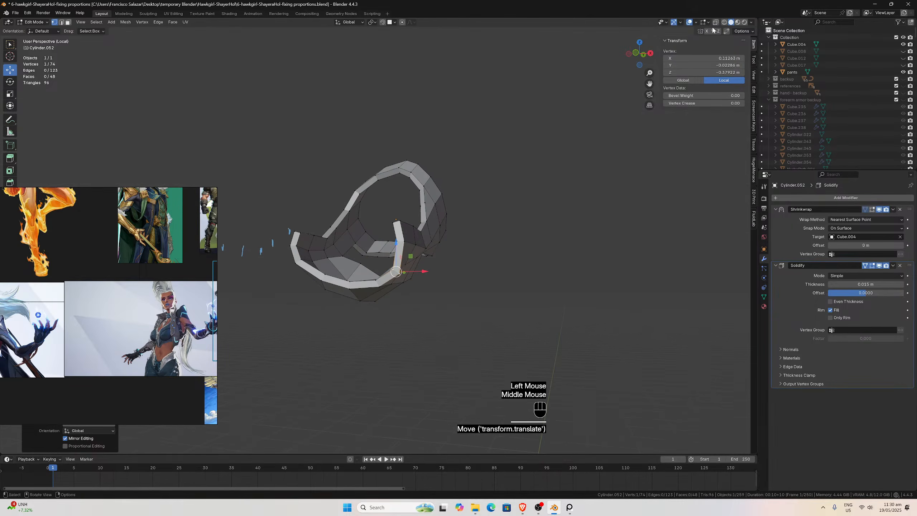
{"action": "left_click", "coordinate": [871, 210]}
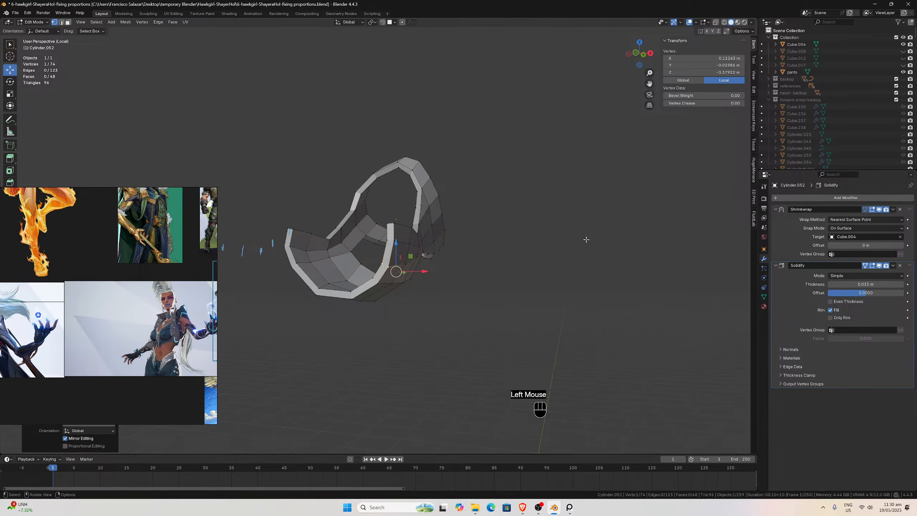
Shift a vertex on the band's rim slightly sideways to even out the edge.
{"action": "middle_click_drag", "start_coordinate": [585, 237], "coordinate": [336, 196]}
{"action": "left_click", "coordinate": [319, 181]}
{"action": "left_click_drag", "start_coordinate": [366, 173], "coordinate": [359, 173]}
{"action": "middle_click_drag", "start_coordinate": [375, 116], "coordinate": [487, 238]}
Raise a lower vertex on the patch's gauntlet-end rim slightly in the left side view.
{"action": "scroll", "coordinate": [393, 141], "scroll_direction": "up", "scroll_amount": 1}
{"action": "left_click", "coordinate": [484, 213]}
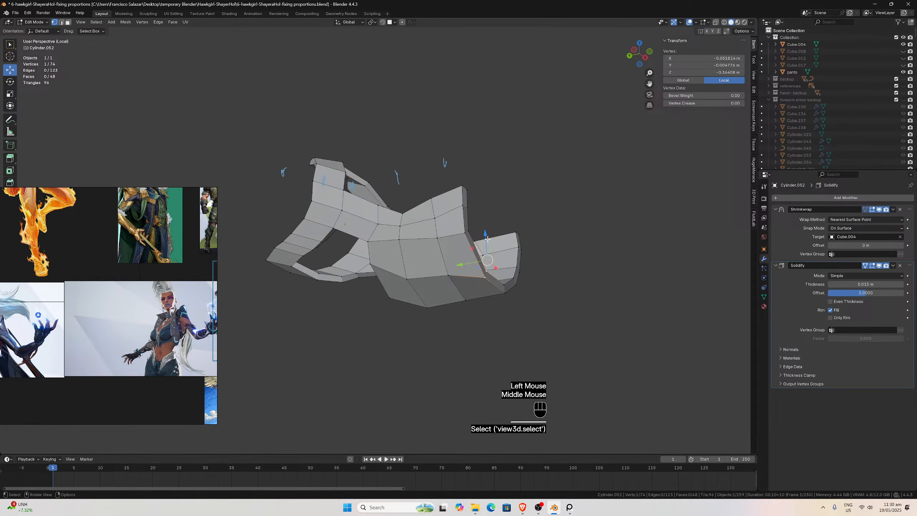
{"action": "key", "text": "KP_3"}
{"action": "key", "text": "ctrl+KP_3"}
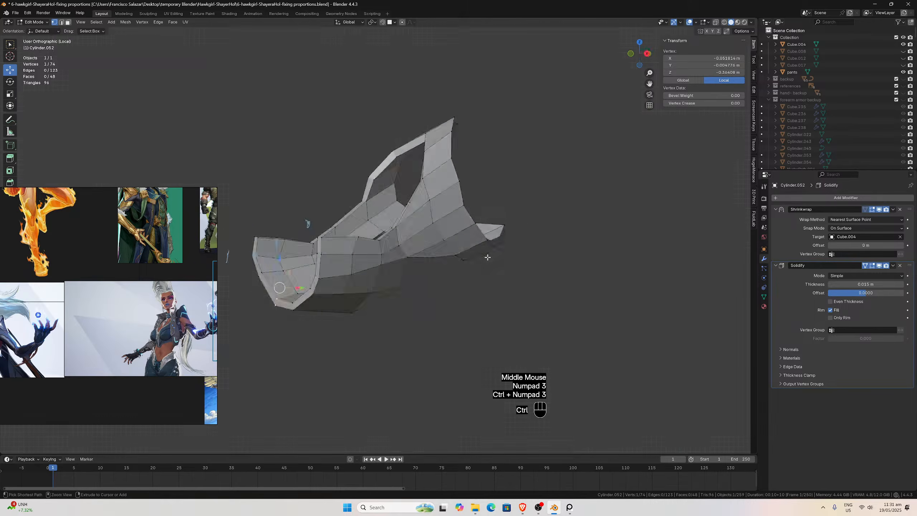
{"action": "scroll", "coordinate": [543, 307], "scroll_direction": "up", "scroll_amount": 1}
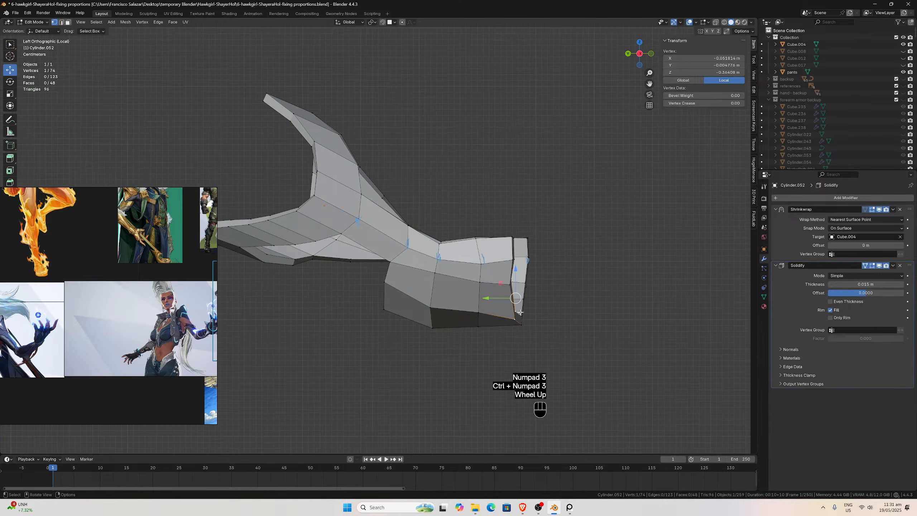
{"action": "key", "text": "g"}
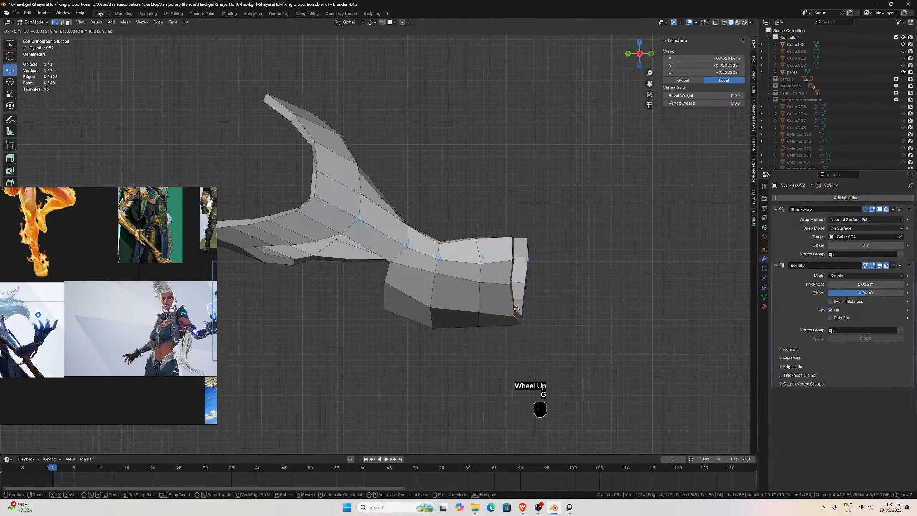
{"action": "left_click", "coordinate": [517, 302]}
{"action": "scroll", "coordinate": [517, 303], "scroll_direction": "down", "scroll_amount": 1}
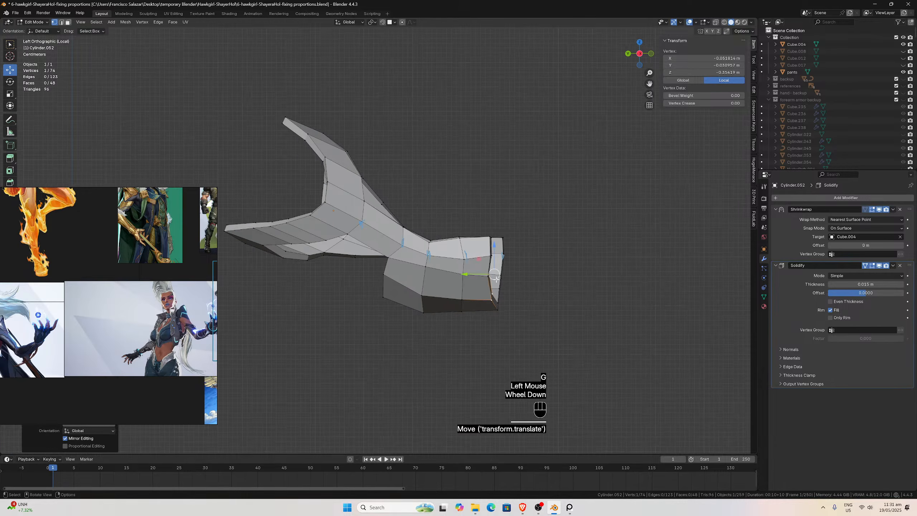
Leave local view and examine how the sleeve band's lower patch sits on the arm from both sides.
{"action": "middle_click_drag", "start_coordinate": [517, 303], "coordinate": [433, 274]}
{"action": "scroll", "coordinate": [433, 275], "scroll_direction": "down", "scroll_amount": 1}
{"action": "key", "text": "KP_3"}
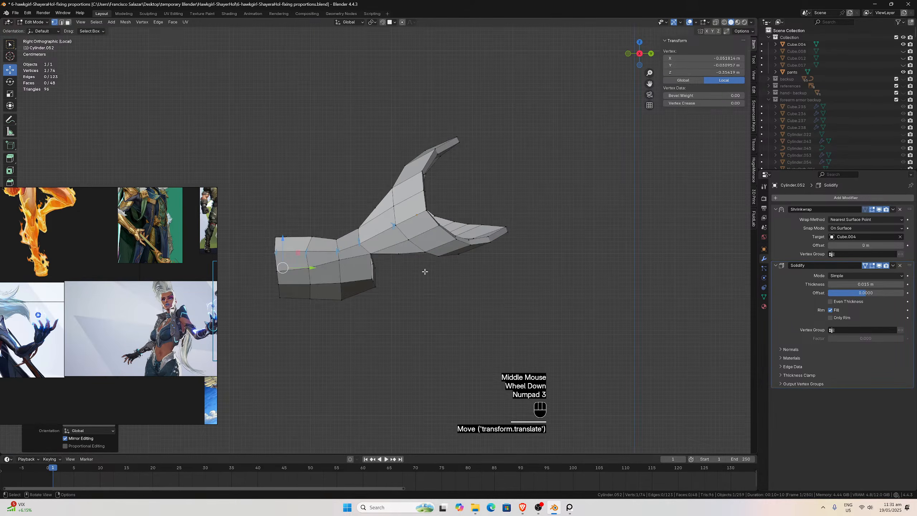
{"action": "key", "text": "slash"}
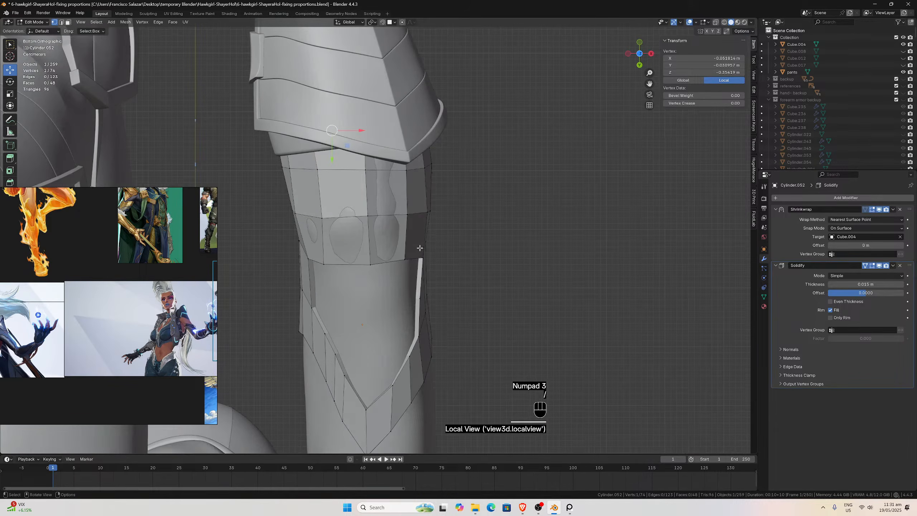
{"action": "scroll", "coordinate": [424, 272], "scroll_direction": "down", "scroll_amount": 2}
{"action": "middle_click_drag", "start_coordinate": [425, 272], "coordinate": [441, 259]}
{"action": "scroll", "coordinate": [441, 259], "scroll_direction": "up", "scroll_amount": 1}
{"action": "key", "text": "KP_3"}
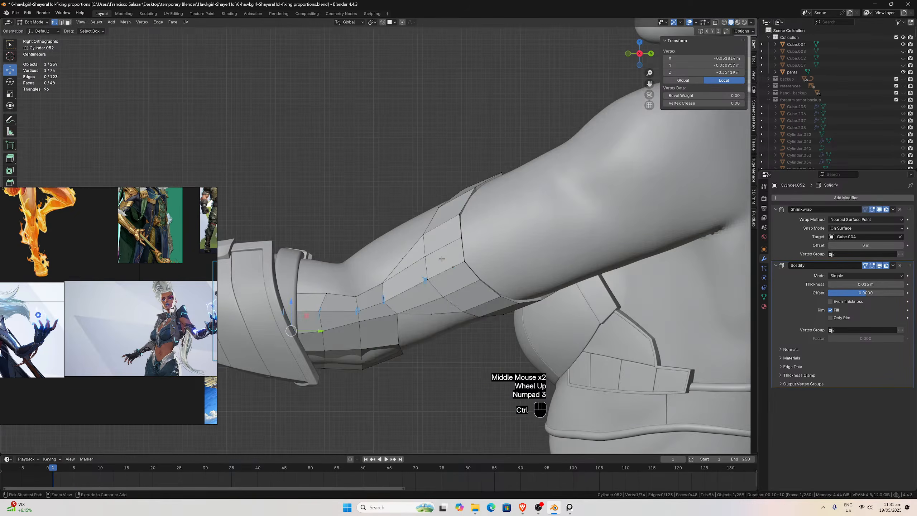
{"action": "key", "text": "ctrl+KP_1"}
{"action": "key", "text": "ctrl+KP_3"}
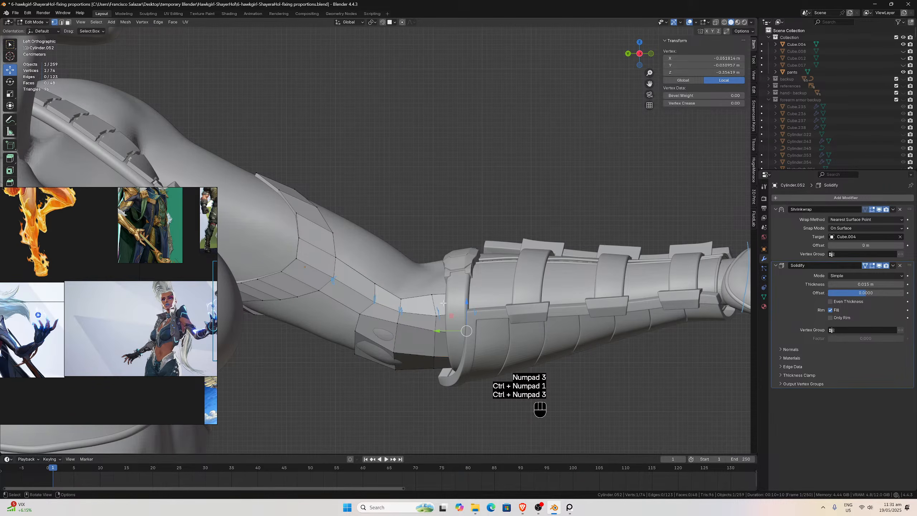
{"action": "scroll", "coordinate": [402, 327], "scroll_direction": "up", "scroll_amount": 1}
{"action": "scroll", "coordinate": [375, 337], "scroll_direction": "down", "scroll_amount": 1}
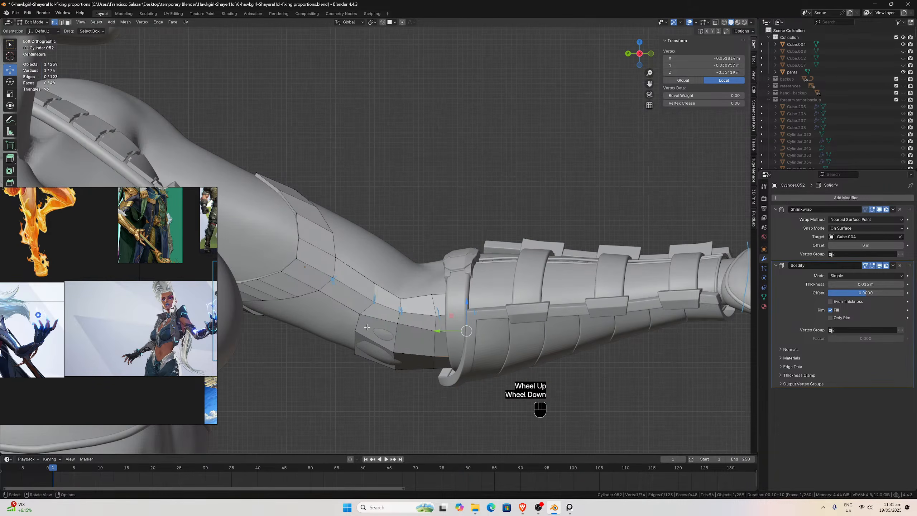
{"action": "scroll", "coordinate": [368, 332], "scroll_direction": "up", "scroll_amount": 1}
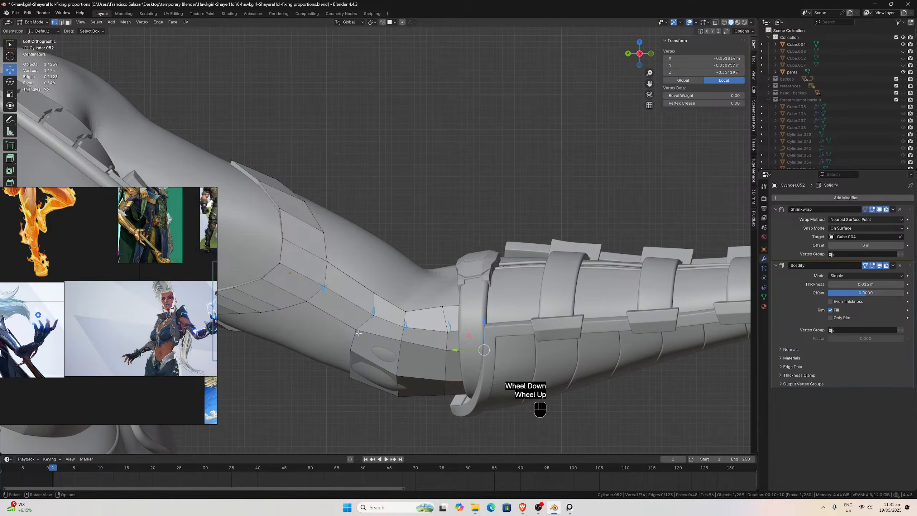
{"action": "scroll", "coordinate": [361, 330], "scroll_direction": "down", "scroll_amount": 1}
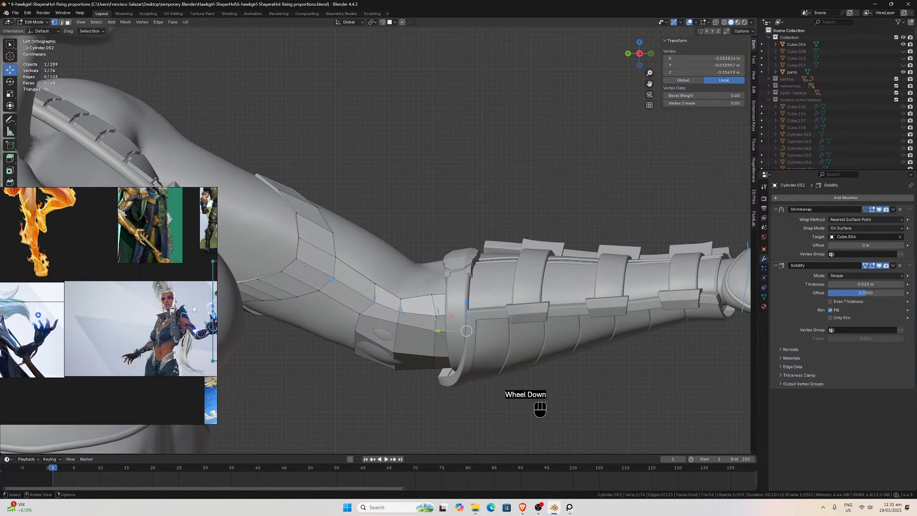
Browse the reference board and examine a close-up of the dark suit's angular elbow armor.
{"action": "scroll", "coordinate": [178, 292], "scroll_direction": "up", "scroll_amount": 2}
{"action": "scroll", "coordinate": [116, 267], "scroll_direction": "down", "scroll_amount": 4}
{"action": "middle_click_drag", "start_coordinate": [69, 278], "coordinate": [137, 343]}
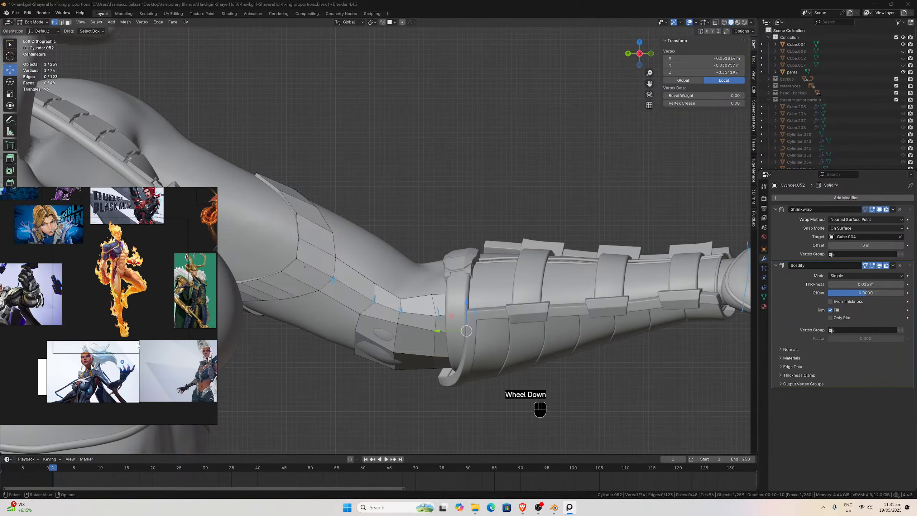
{"action": "middle_click_drag", "start_coordinate": [136, 282], "coordinate": [92, 317]}
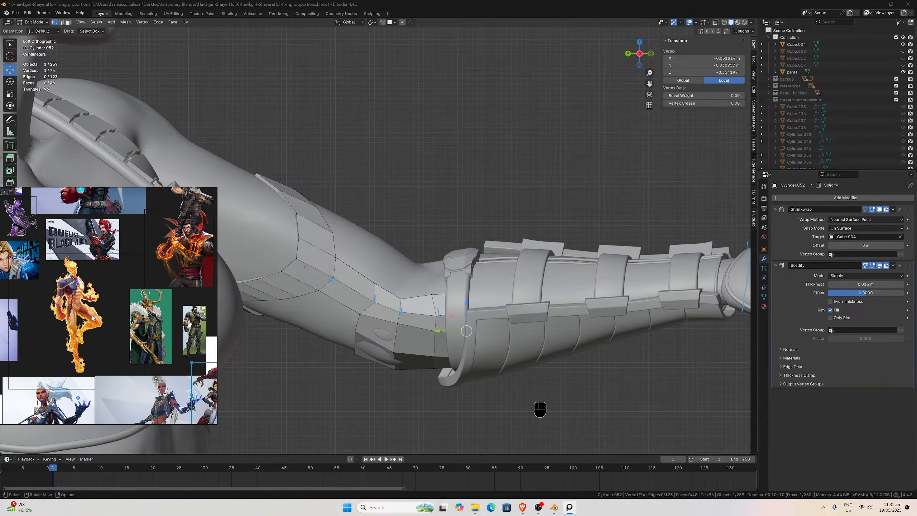
{"action": "scroll", "coordinate": [111, 308], "scroll_direction": "up", "scroll_amount": 8}
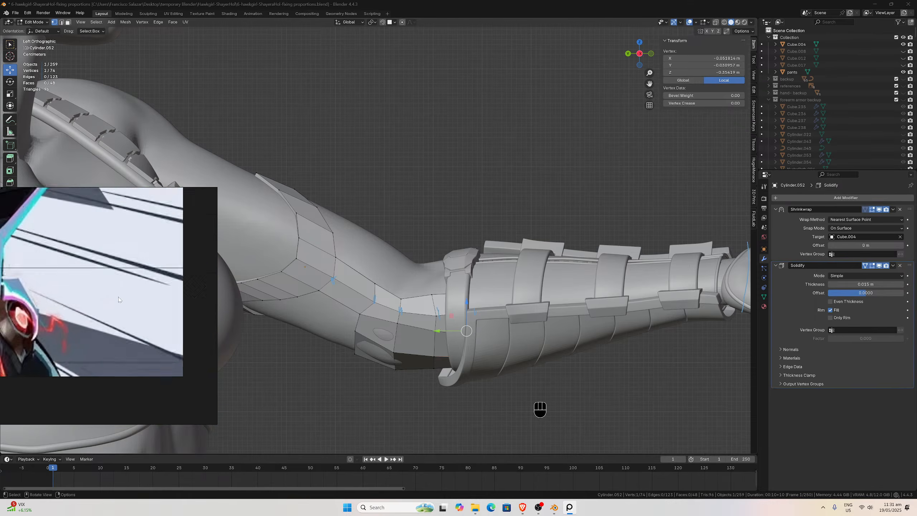
{"action": "middle_click_drag", "start_coordinate": [92, 293], "coordinate": [205, 366]}
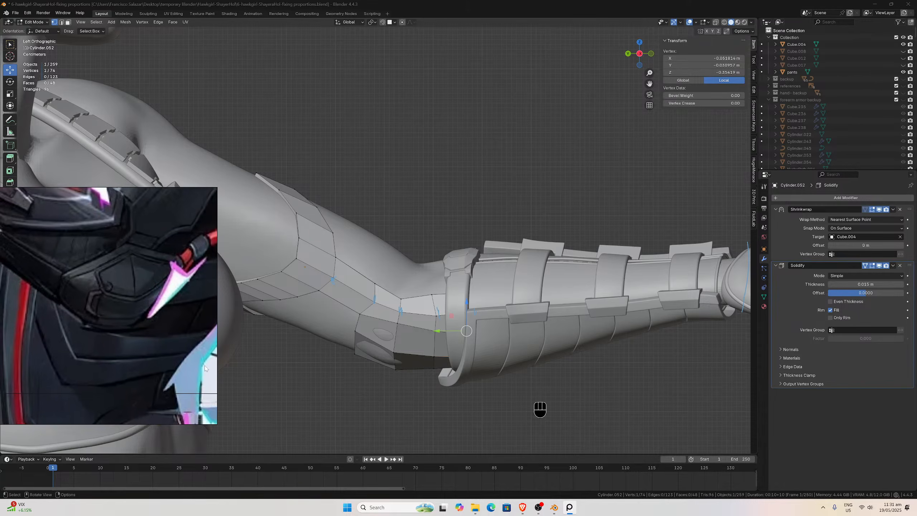
{"action": "middle_click_drag", "start_coordinate": [163, 300], "coordinate": [180, 376]}
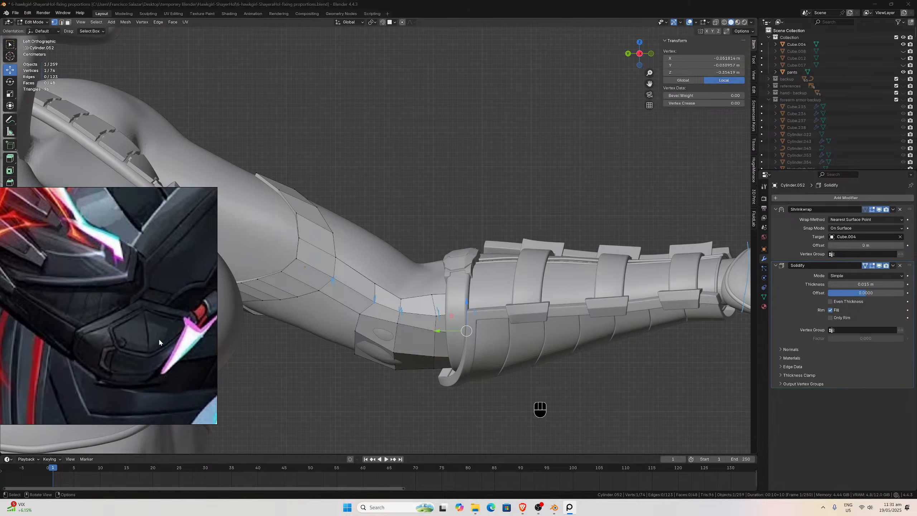
Move two vertices on the outer side of the patch's elbow-end edge closer to the gauntlet, slanting the edge.
{"action": "scroll", "coordinate": [477, 316], "scroll_direction": "up", "scroll_amount": 1}
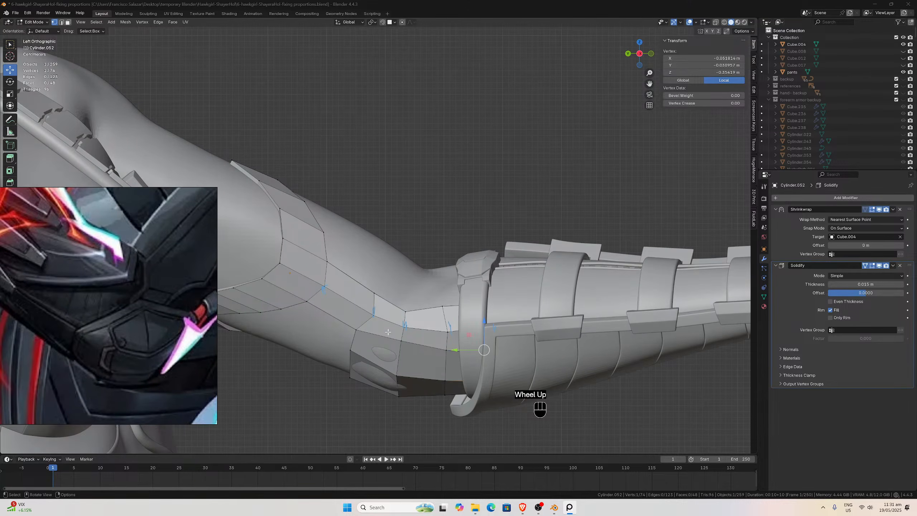
{"action": "scroll", "coordinate": [373, 350], "scroll_direction": "up", "scroll_amount": 1}
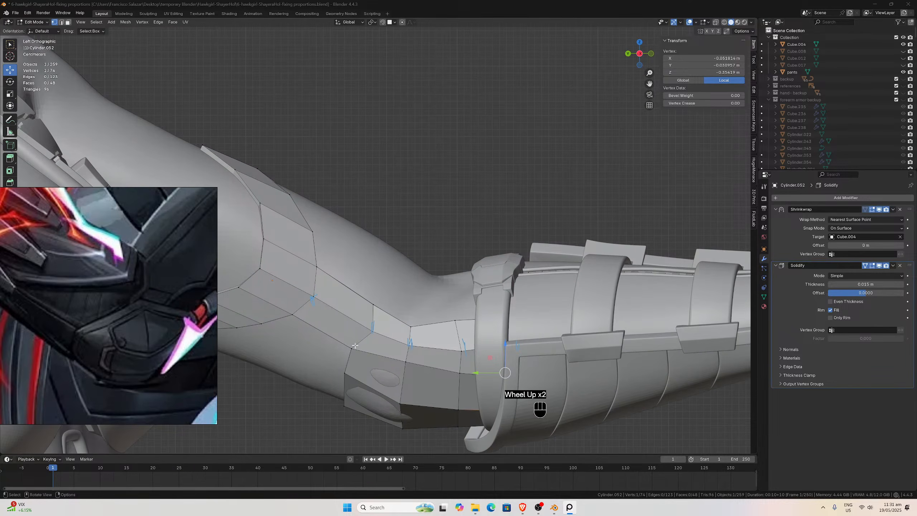
{"action": "left_click", "coordinate": [351, 349]}
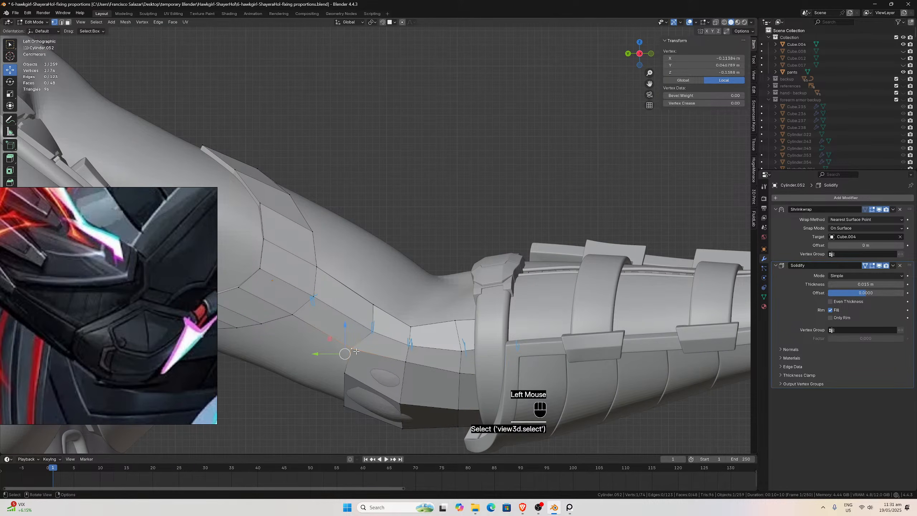
{"action": "key", "text": "g"}
{"action": "left_click", "coordinate": [371, 353]}
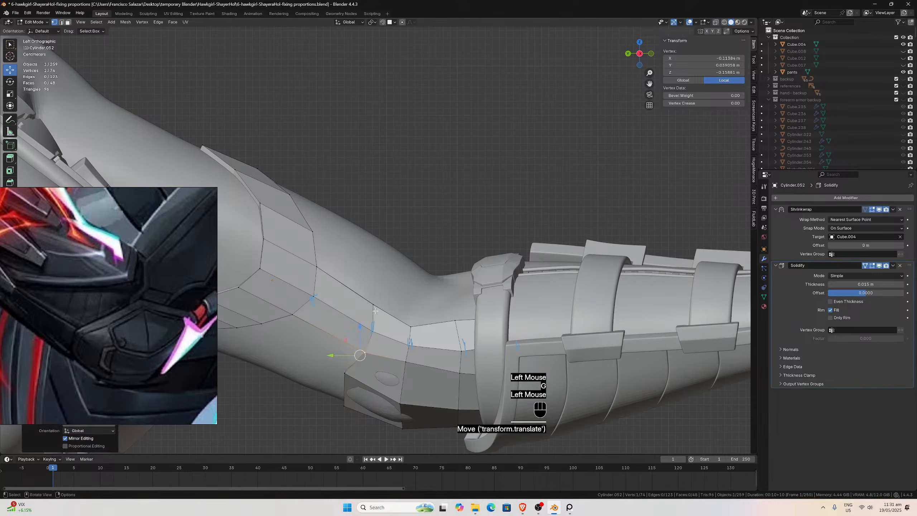
{"action": "left_click", "coordinate": [373, 307]}
{"action": "key", "text": "g"}
{"action": "left_click", "coordinate": [379, 319]}
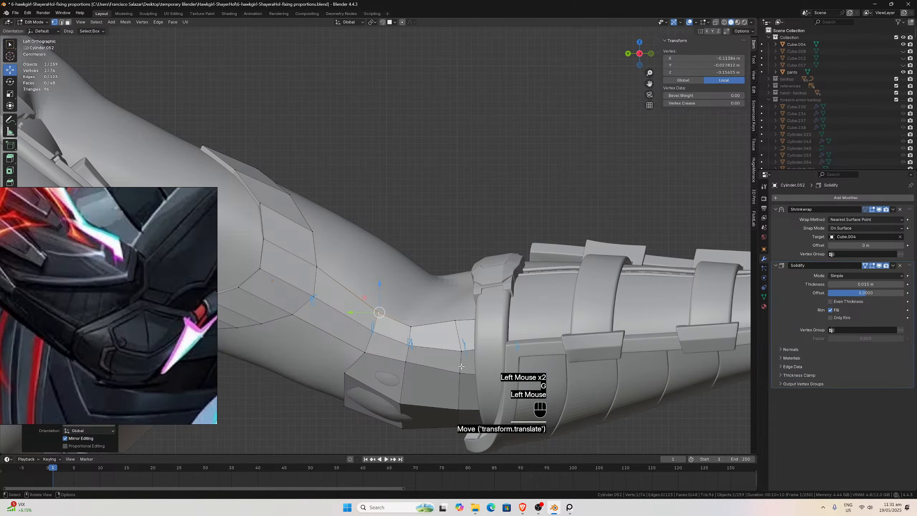
Move the next lower elbow-end rim vertex and an adjacent underside vertex of the patch to continue the slanted edge.
{"action": "left_click", "coordinate": [347, 374]}
{"action": "key", "text": "g"}
{"action": "left_click", "coordinate": [362, 377]}
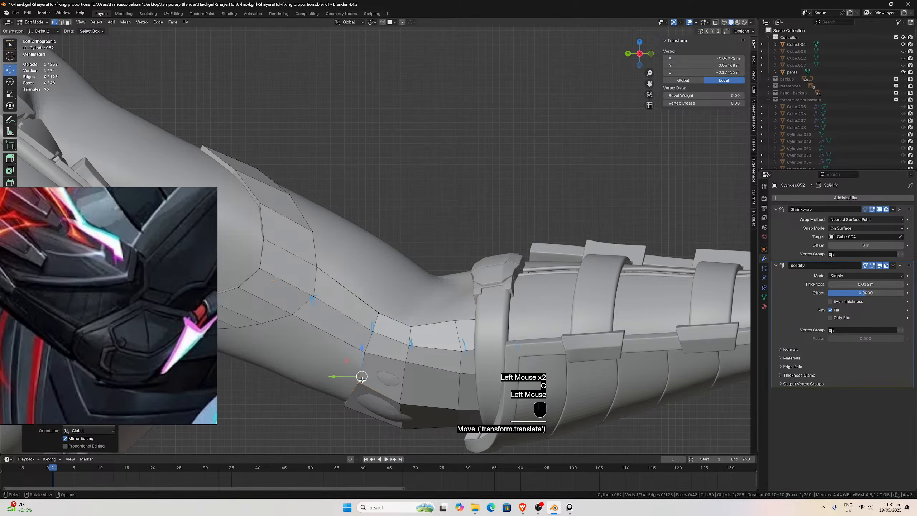
{"action": "left_click", "coordinate": [401, 400]}
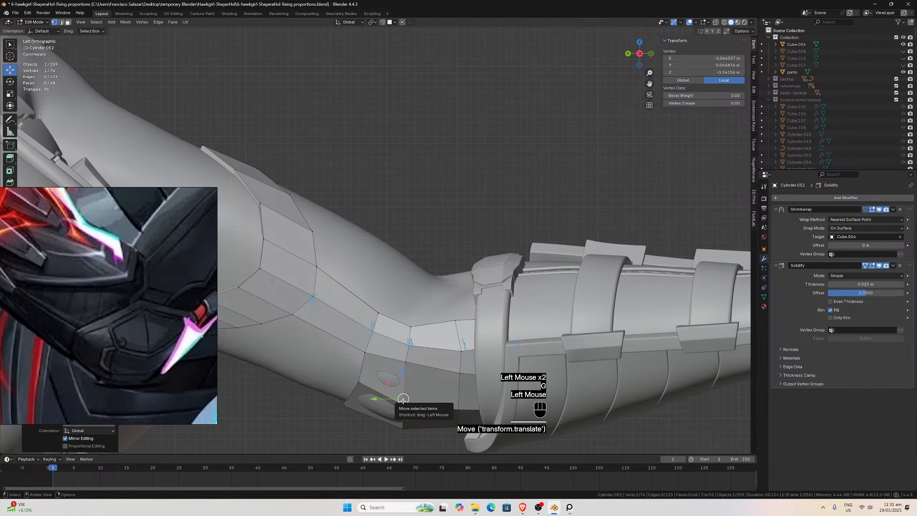
Reposition the elbow-end corner vertex and its neighbor on the opposite side of the patch to match the slant.
{"action": "left_click", "coordinate": [364, 352]}
{"action": "key", "text": "ctrl+KP_3"}
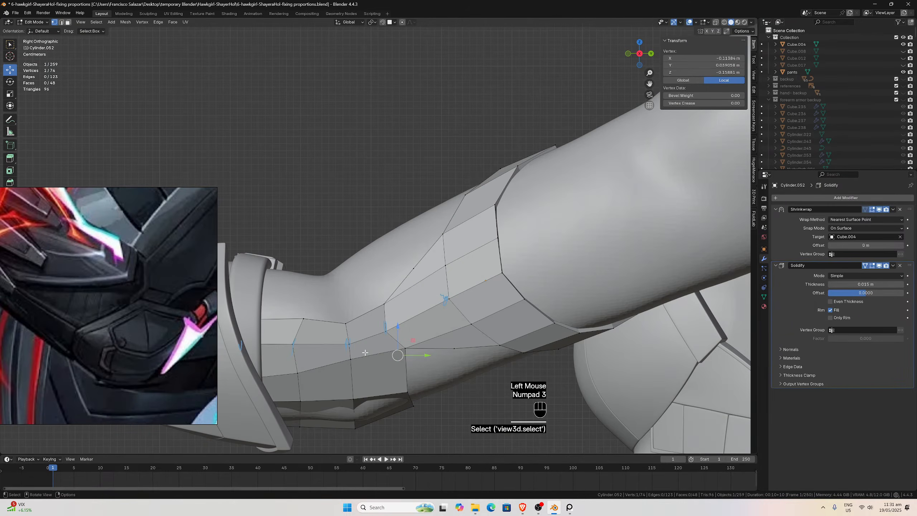
{"action": "left_click", "coordinate": [398, 355]}
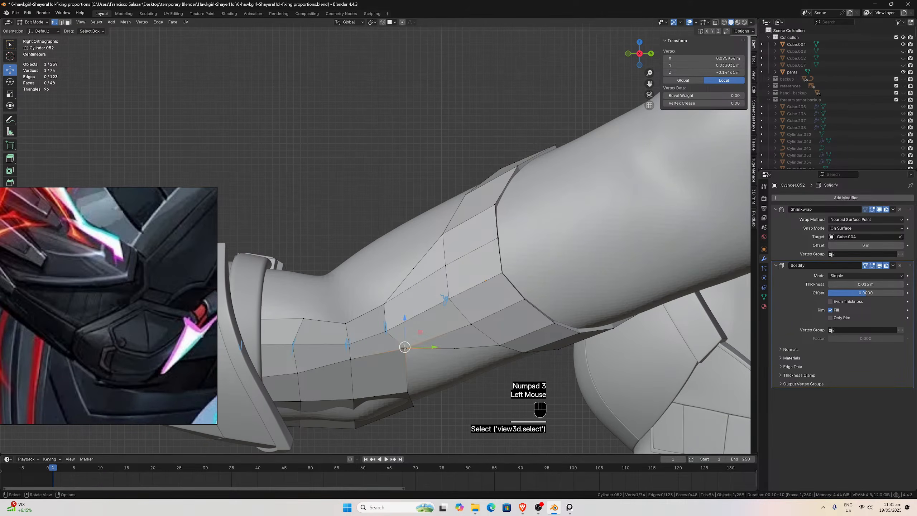
{"action": "key", "text": "g"}
{"action": "left_click", "coordinate": [393, 355]}
{"action": "left_click", "coordinate": [350, 360]}
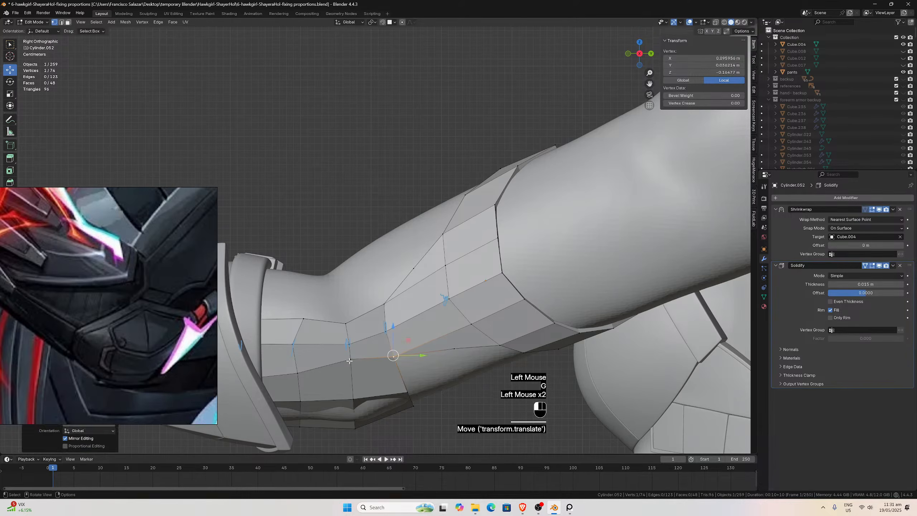
{"action": "key", "text": "g"}
{"action": "left_click", "coordinate": [349, 362]}
Shift the side vertex of the patch's elbow-end rim outward and toward the gauntlet in the bottom view.
{"action": "left_click", "coordinate": [403, 393]}
{"action": "left_click", "coordinate": [403, 393]}
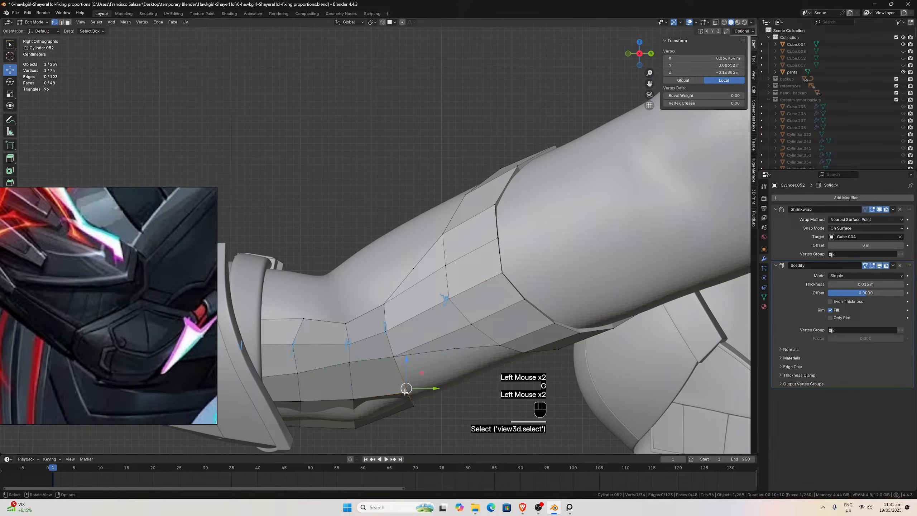
{"action": "key", "text": "ctrl+KP_7"}
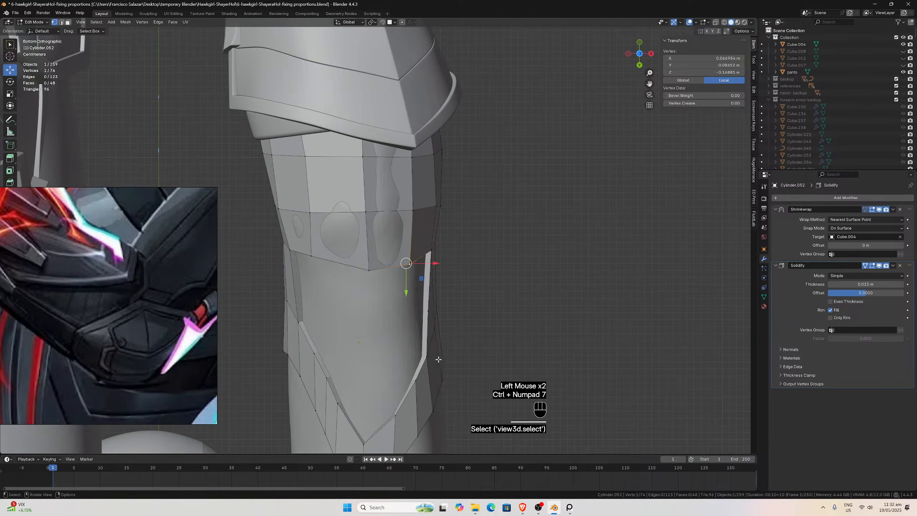
{"action": "key", "text": "g"}
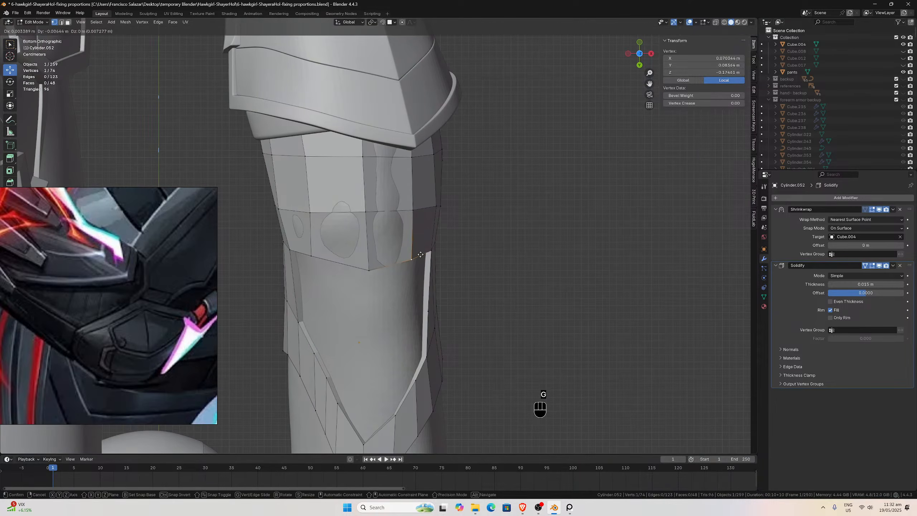
{"action": "left_click", "coordinate": [420, 251]}
Pull the middle vertex of the patch's elbow-end rim into a point and line up the two vertices behind it.
{"action": "left_click", "coordinate": [370, 270]}
{"action": "key", "text": "g"}
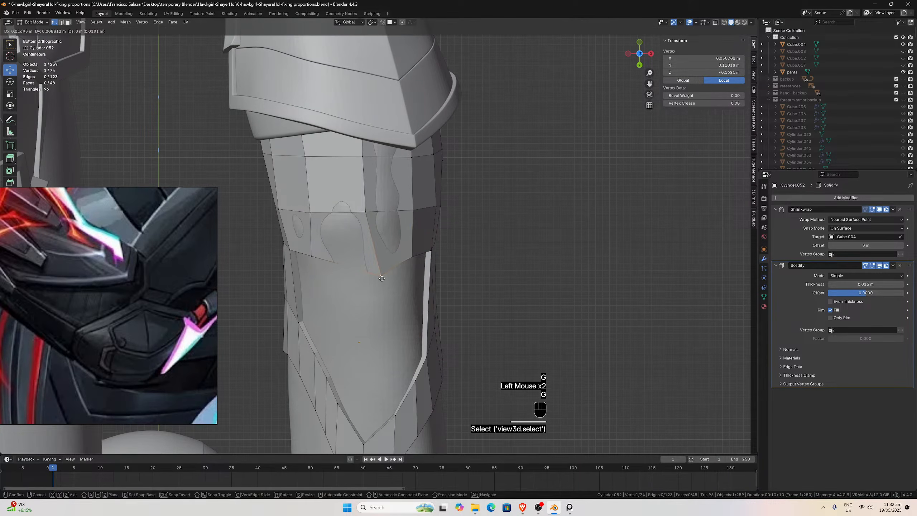
{"action": "left_click", "coordinate": [382, 278]}
{"action": "left_click", "coordinate": [367, 213]}
{"action": "key", "text": "g"}
{"action": "left_click", "coordinate": [373, 215]}
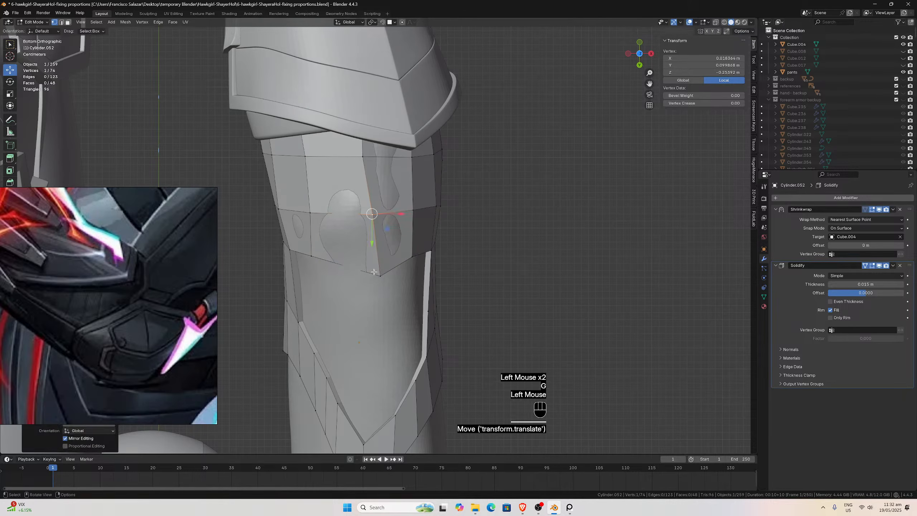
{"action": "left_click", "coordinate": [376, 275]}
{"action": "key", "text": "g"}
{"action": "left_click", "coordinate": [372, 275]}
{"action": "left_click", "coordinate": [368, 159]}
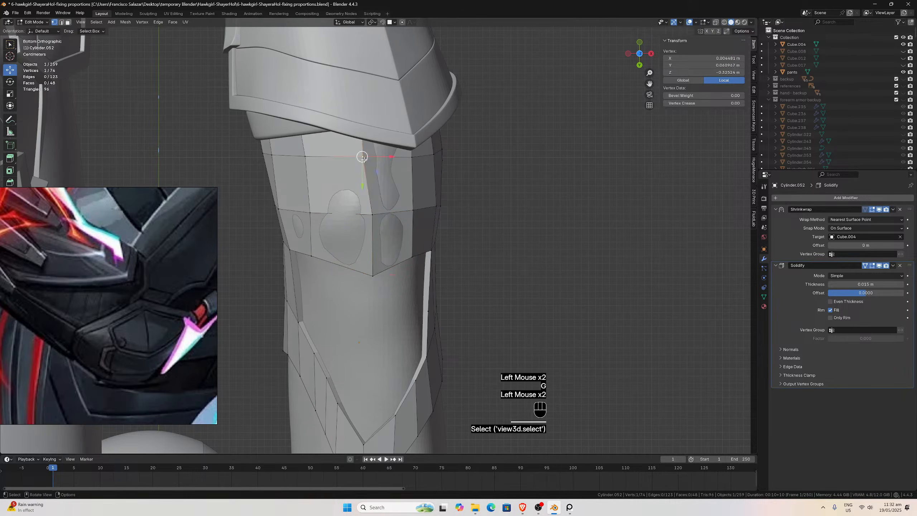
{"action": "key", "text": "g"}
{"action": "left_click", "coordinate": [372, 162]}
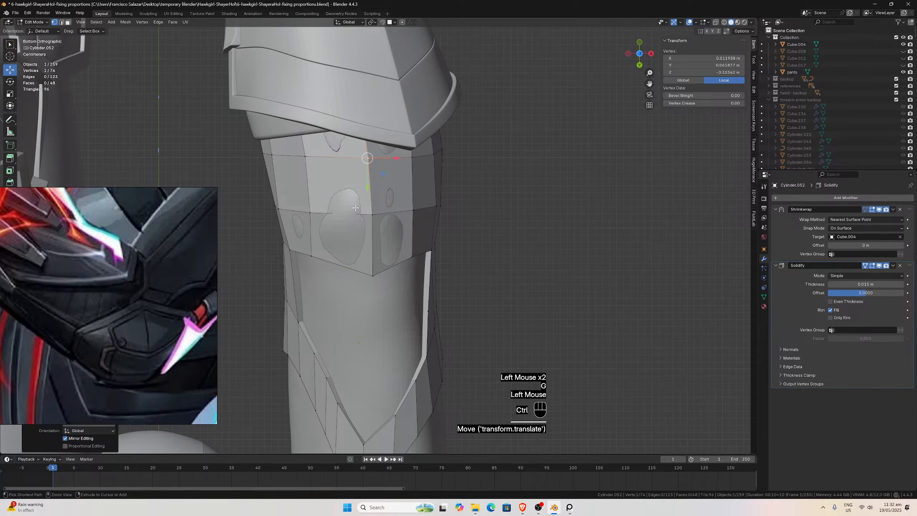
{"action": "key", "text": "ctrl+r"}
{"action": "left_click", "coordinate": [345, 236]}
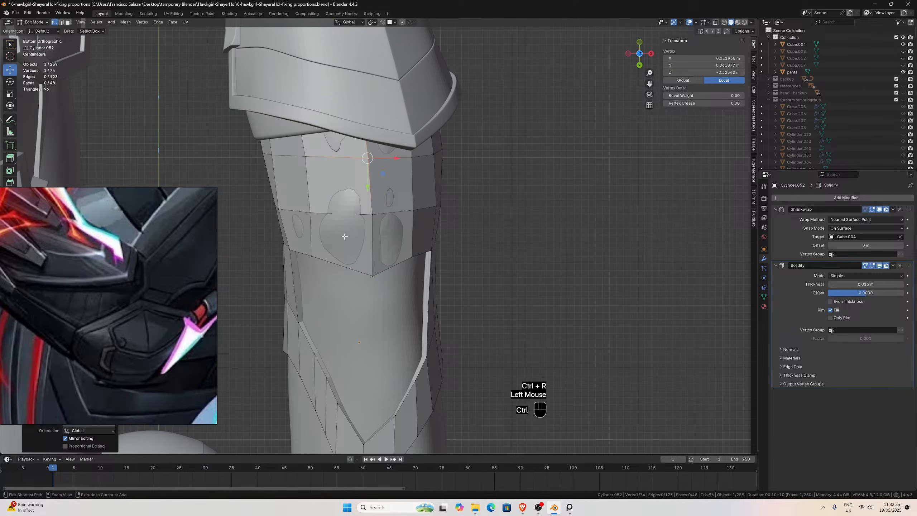
{"action": "key", "text": "ctrl+z"}
{"action": "key", "text": "ctrl+shift+z"}
Add two lengthwise loop cuts to the patch beneath the elbow, one on each side of its central edge.
{"action": "key", "text": "ctrl+r"}
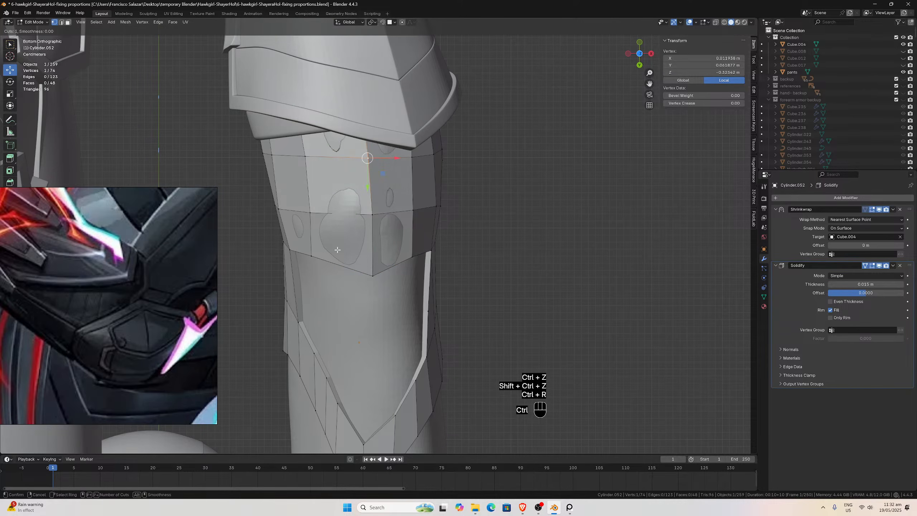
{"action": "left_click", "coordinate": [343, 260]}
{"action": "left_click", "coordinate": [343, 260]}
{"action": "key", "text": "ctrl+r"}
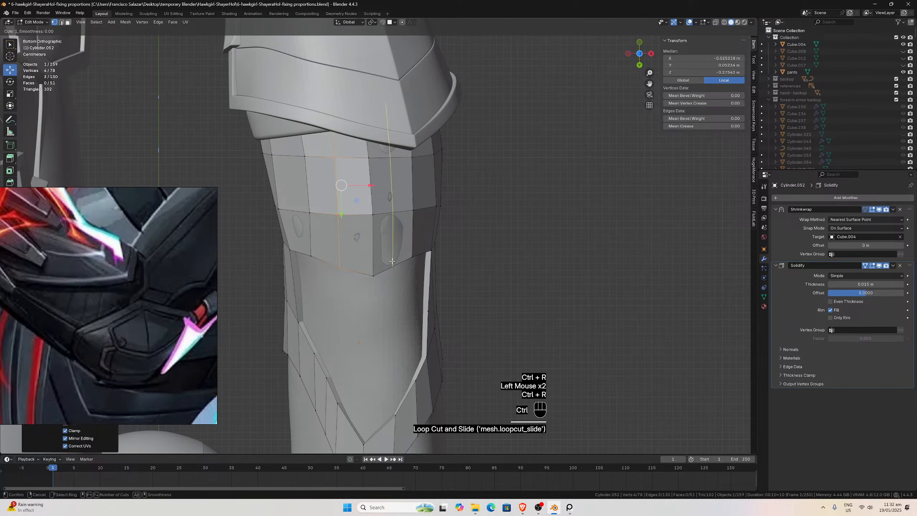
{"action": "left_click", "coordinate": [394, 261]}
{"action": "left_click", "coordinate": [393, 261]}
{"action": "scroll", "coordinate": [334, 256], "scroll_direction": "down", "scroll_amount": 2}
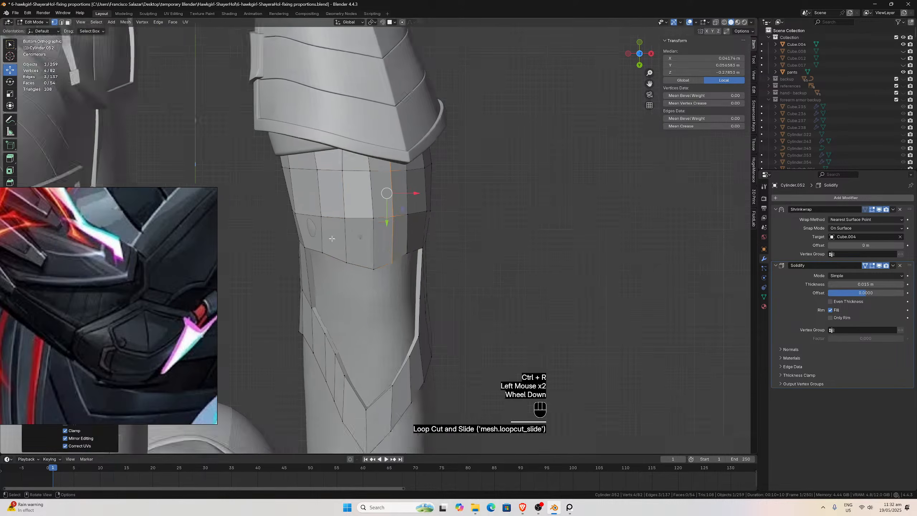
Add two crosswise loop cuts to the elbow patch, one midway in the gauntlet-side row and one in the elbow-end row.
{"action": "middle_click_drag", "start_coordinate": [334, 257], "coordinate": [438, 301]}
{"action": "scroll", "coordinate": [420, 281], "scroll_direction": "up", "scroll_amount": 1}
{"action": "scroll", "coordinate": [420, 282], "scroll_direction": "down", "scroll_amount": 2}
{"action": "scroll", "coordinate": [522, 260], "scroll_direction": "up", "scroll_amount": 3}
{"action": "scroll", "coordinate": [491, 256], "scroll_direction": "down", "scroll_amount": 2}
{"action": "scroll", "coordinate": [495, 235], "scroll_direction": "up", "scroll_amount": 1}
{"action": "key", "text": "KP_3"}
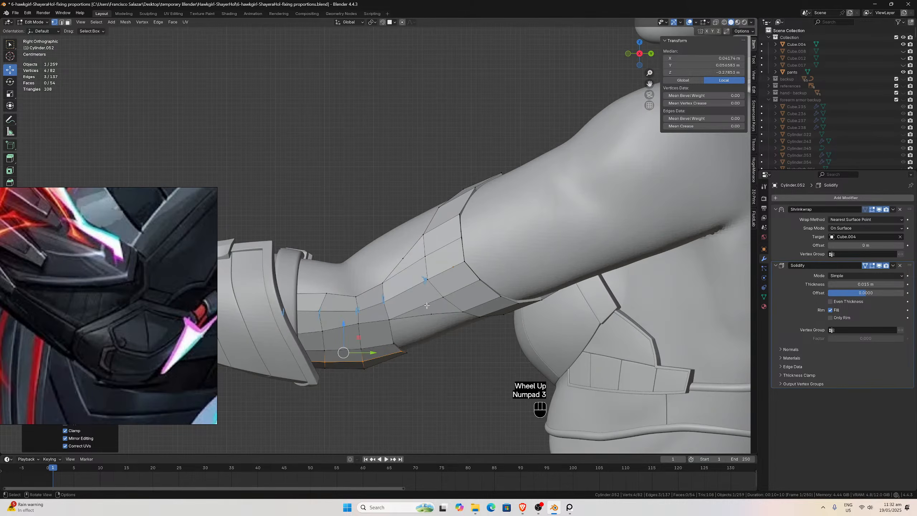
{"action": "scroll", "coordinate": [343, 324], "scroll_direction": "up", "scroll_amount": 1}
{"action": "key", "text": "ctrl+r"}
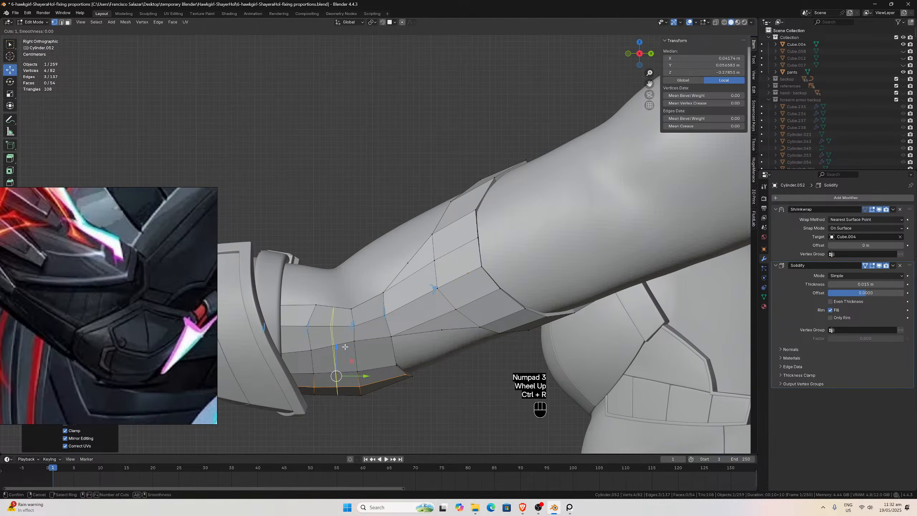
{"action": "left_click", "coordinate": [338, 345]}
{"action": "left_click", "coordinate": [338, 345]}
{"action": "key", "text": "ctrl+r"}
{"action": "left_click", "coordinate": [381, 341]}
{"action": "left_click", "coordinate": [381, 341]}
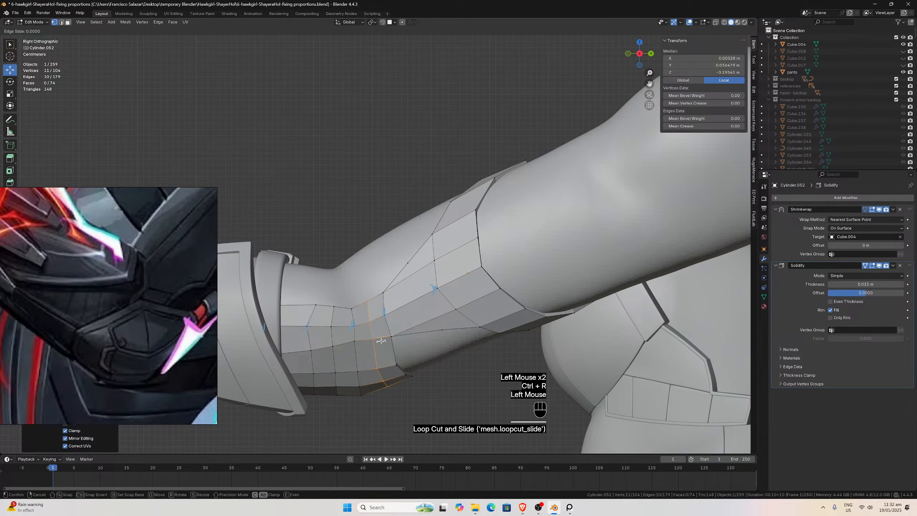
In the bottom view, shift three successive vertices of the patch's left-hand lengthwise edge outward to even out the column spacing.
{"action": "middle_click_drag", "start_coordinate": [381, 340], "coordinate": [303, 280]}
{"action": "key", "text": "ctrl+KP_7"}
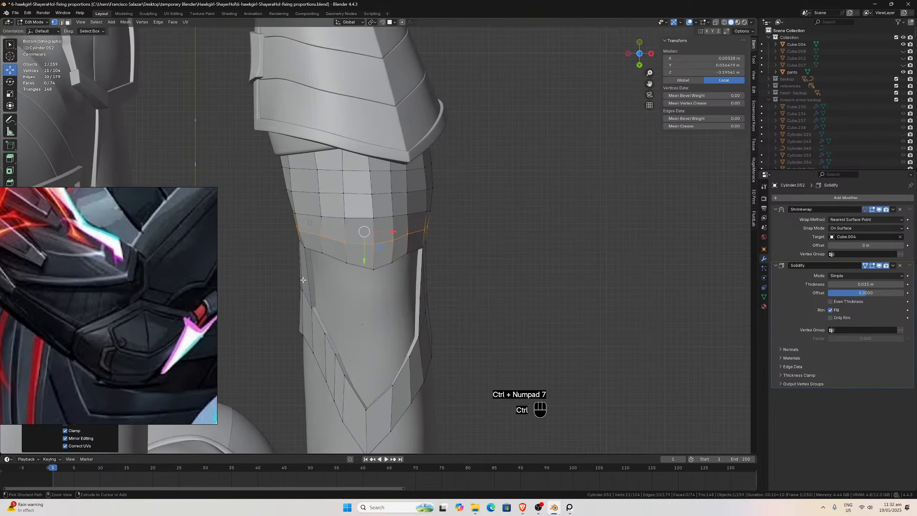
{"action": "scroll", "coordinate": [326, 217], "scroll_direction": "up", "scroll_amount": 2}
{"action": "left_click", "coordinate": [309, 210]}
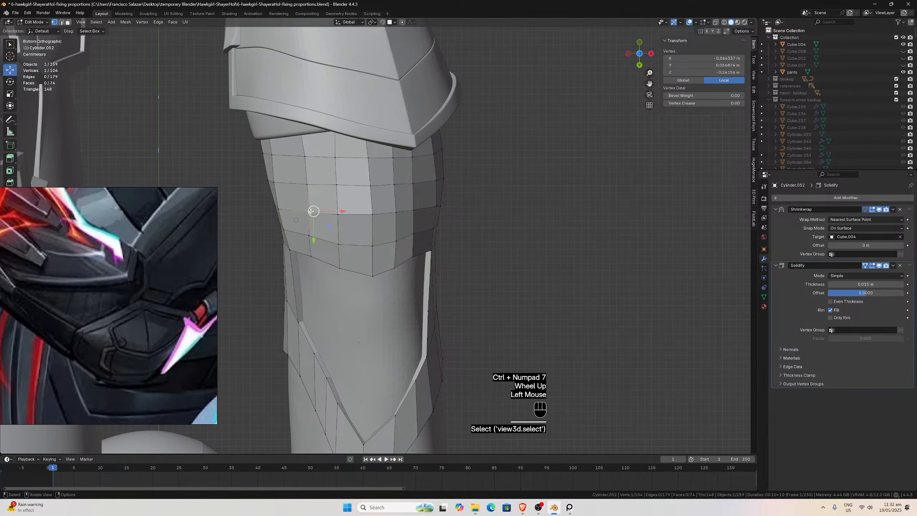
{"action": "key", "text": "g"}
{"action": "left_click", "coordinate": [301, 214]}
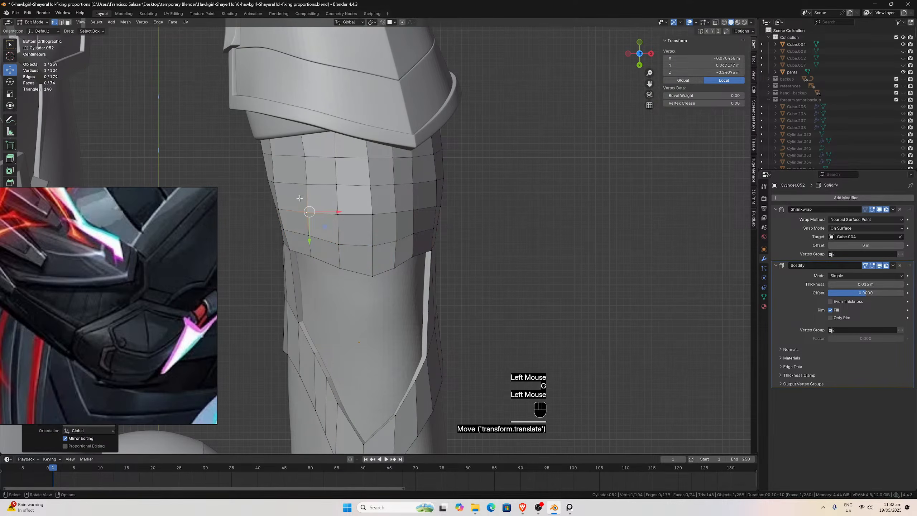
{"action": "left_click", "coordinate": [305, 185]}
{"action": "key", "text": "g"}
{"action": "left_click", "coordinate": [306, 183]}
{"action": "left_click", "coordinate": [301, 157]}
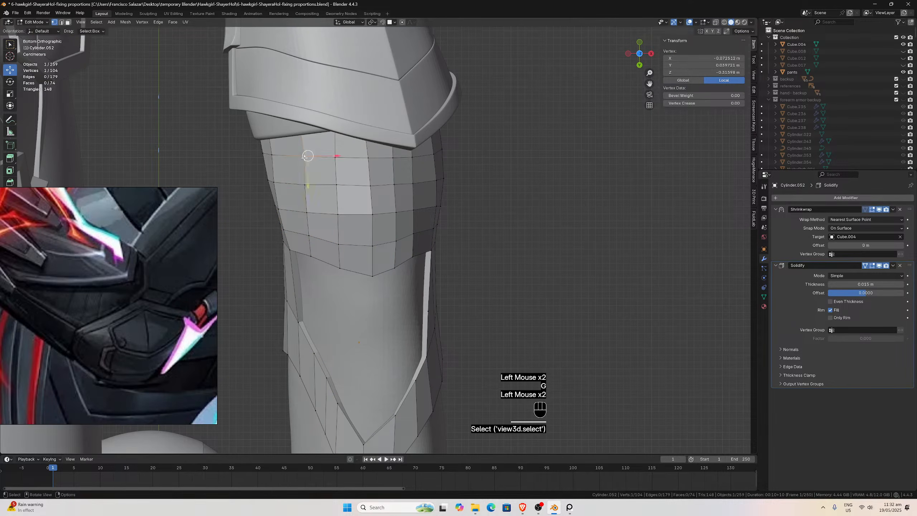
{"action": "key", "text": "g"}
{"action": "left_click", "coordinate": [302, 157]}
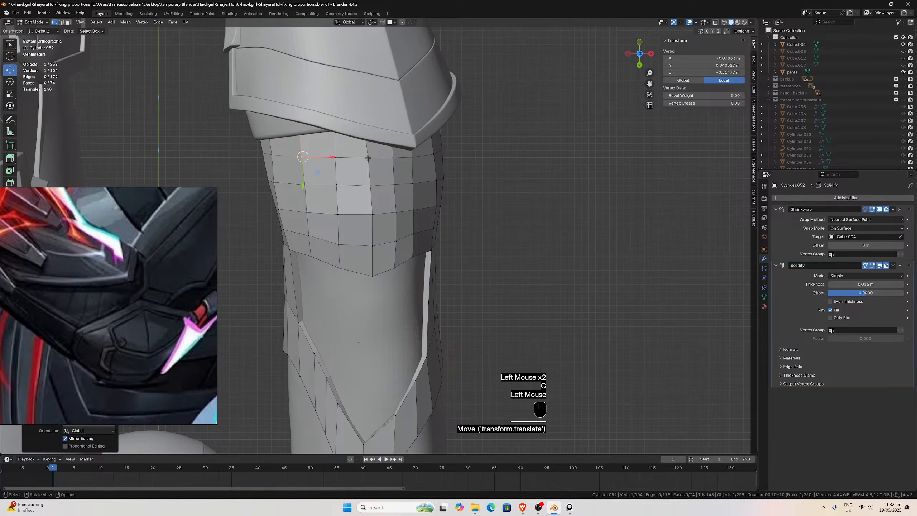
Nudge individual vertices on the patch's middle lengthwise edges sideways in the bottom view to even out the grid.
{"action": "left_click", "coordinate": [337, 216]}
{"action": "key", "text": "g"}
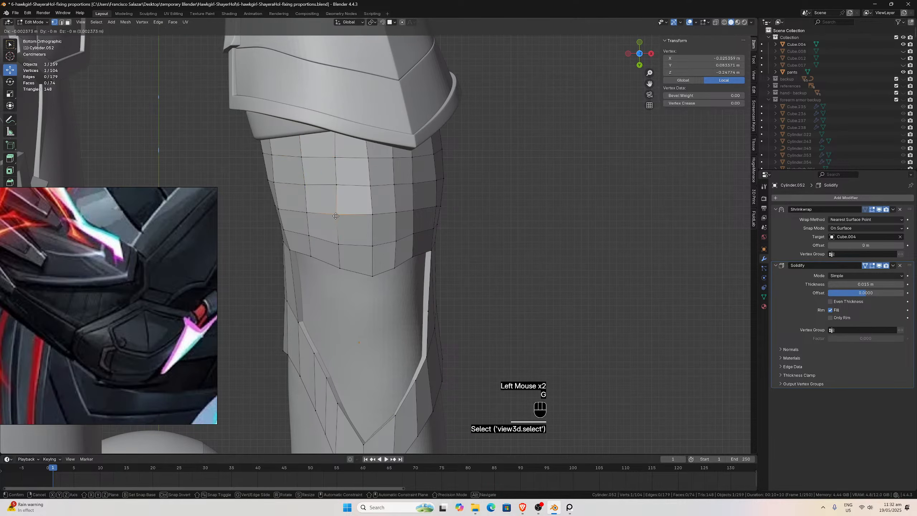
{"action": "left_click", "coordinate": [345, 228]}
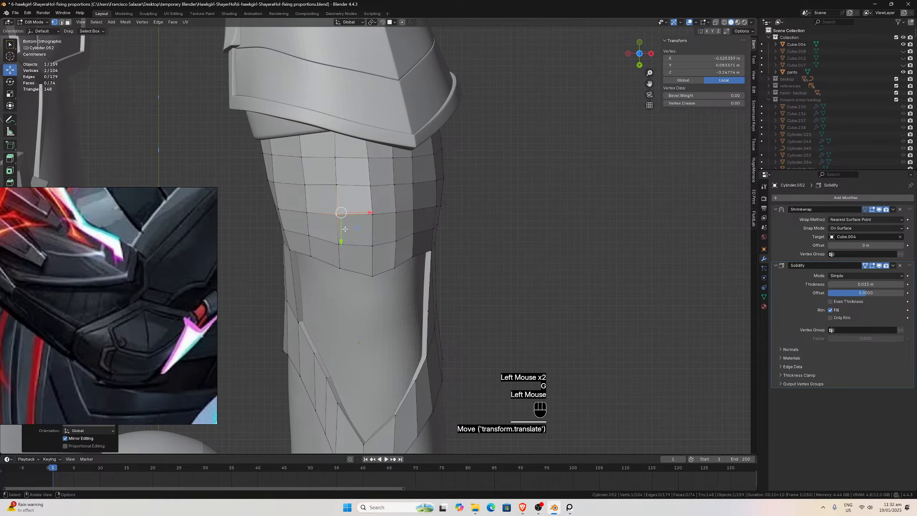
{"action": "left_click", "coordinate": [393, 184]}
{"action": "key", "text": "g"}
{"action": "left_click", "coordinate": [393, 184]}
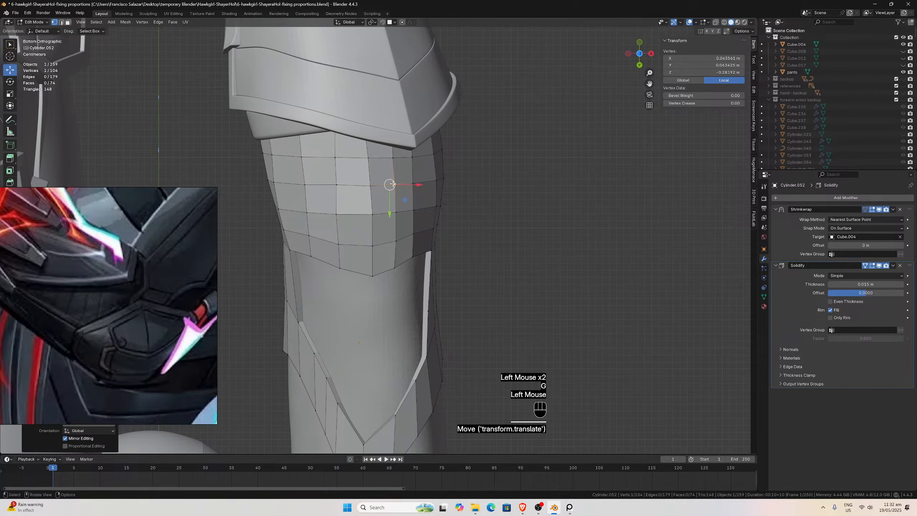
{"action": "left_click", "coordinate": [369, 185]}
{"action": "left_click", "coordinate": [716, 23]}
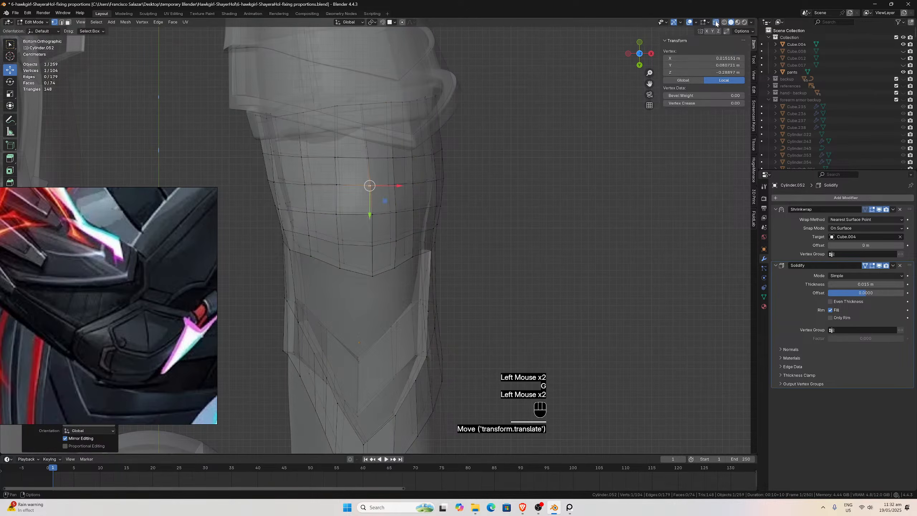
{"action": "left_click", "coordinate": [716, 23]}
{"action": "left_click", "coordinate": [368, 156]}
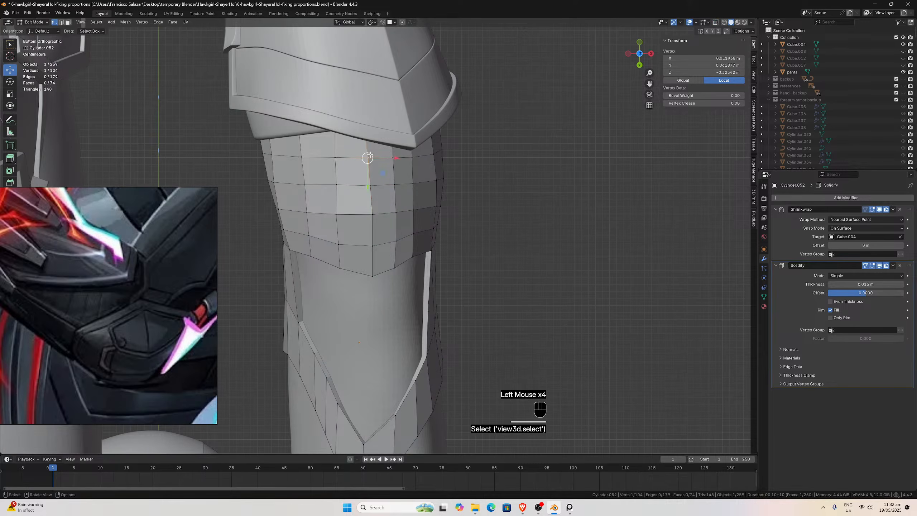
{"action": "key", "text": "g"}
{"action": "left_click", "coordinate": [372, 156]}
Examine the sleeve band and elbow patch from the right, left and underside for uneven topology.
{"action": "scroll", "coordinate": [411, 155], "scroll_direction": "down", "scroll_amount": 1}
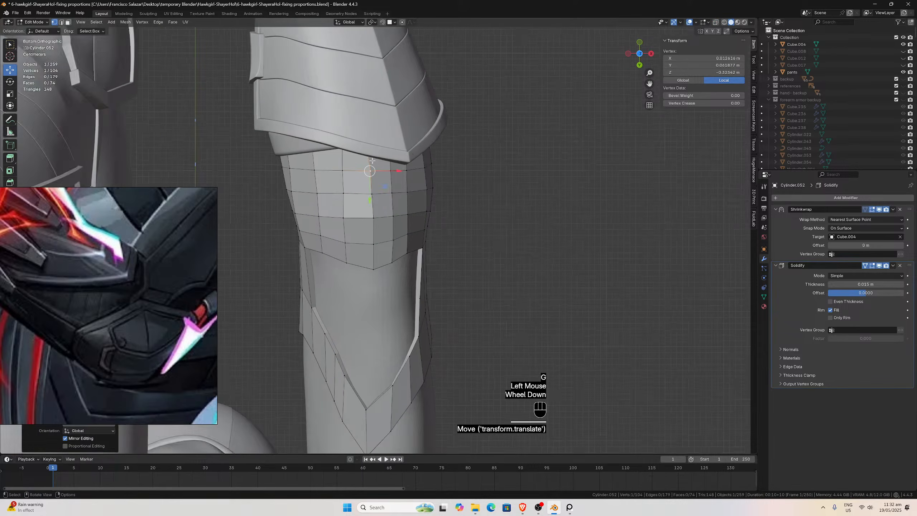
{"action": "middle_click_drag", "start_coordinate": [372, 160], "coordinate": [440, 200]}
{"action": "key", "text": "KP_3"}
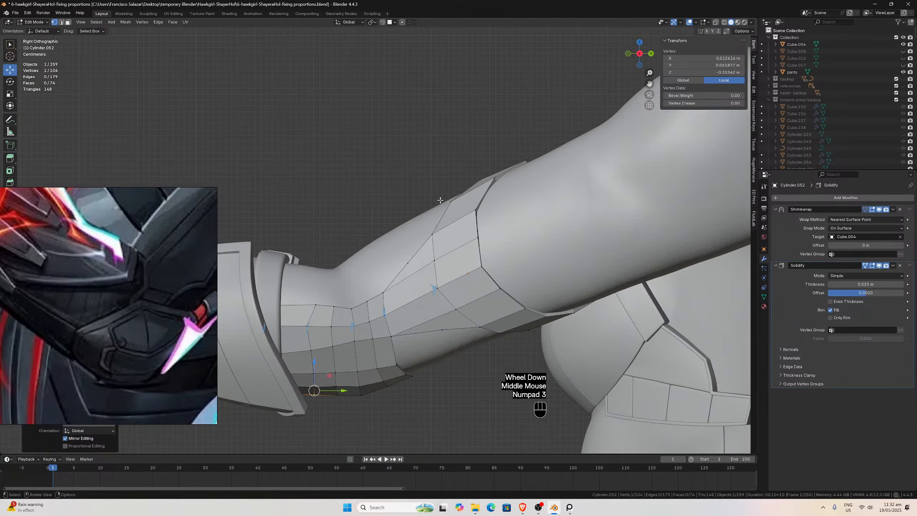
{"action": "key", "text": "ctrl+KP_3"}
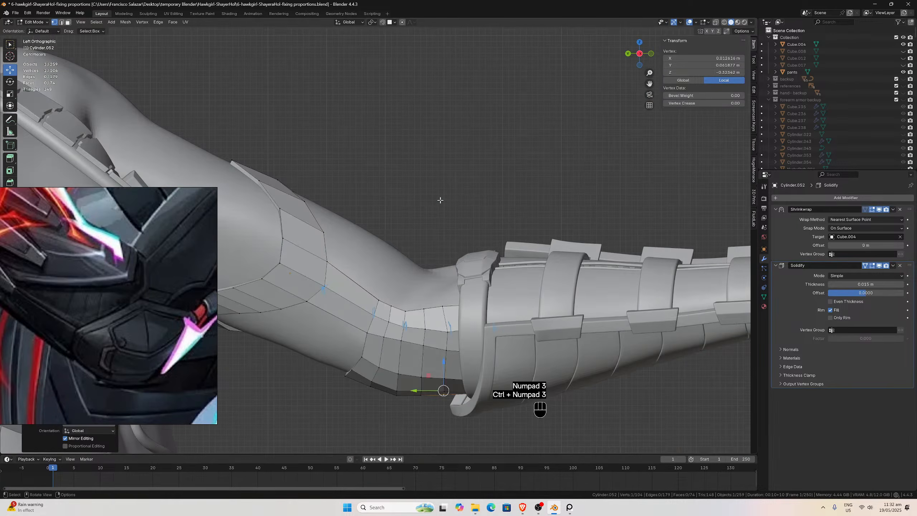
{"action": "scroll", "coordinate": [414, 291], "scroll_direction": "up", "scroll_amount": 1}
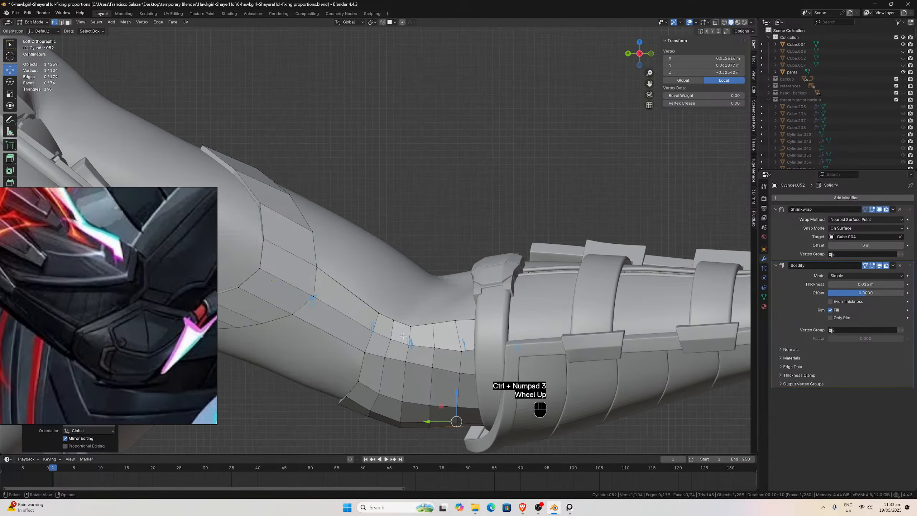
{"action": "scroll", "coordinate": [398, 348], "scroll_direction": "down", "scroll_amount": 3}
{"action": "middle_click_drag", "start_coordinate": [398, 348], "coordinate": [289, 301]}
{"action": "scroll", "coordinate": [563, 290], "scroll_direction": "up", "scroll_amount": 1}
{"action": "scroll", "coordinate": [289, 300], "scroll_direction": "up", "scroll_amount": 2}
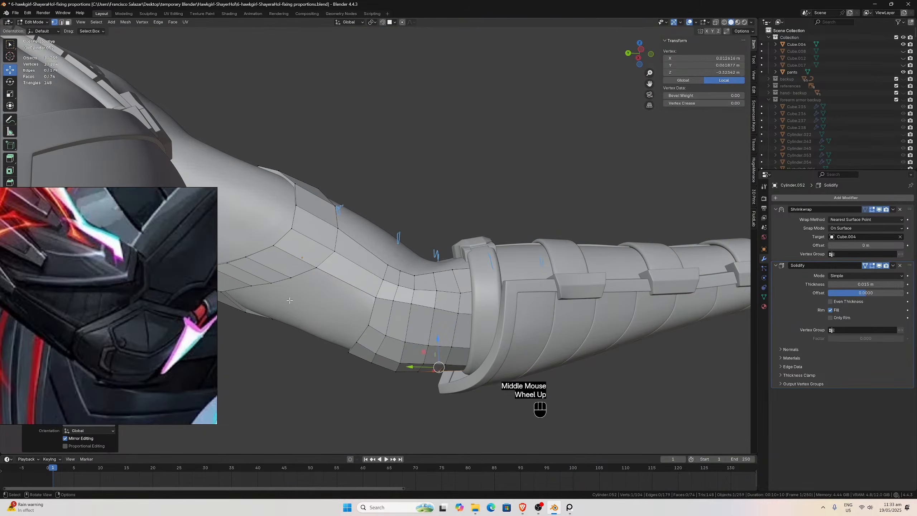
{"action": "key", "text": "KP_3"}
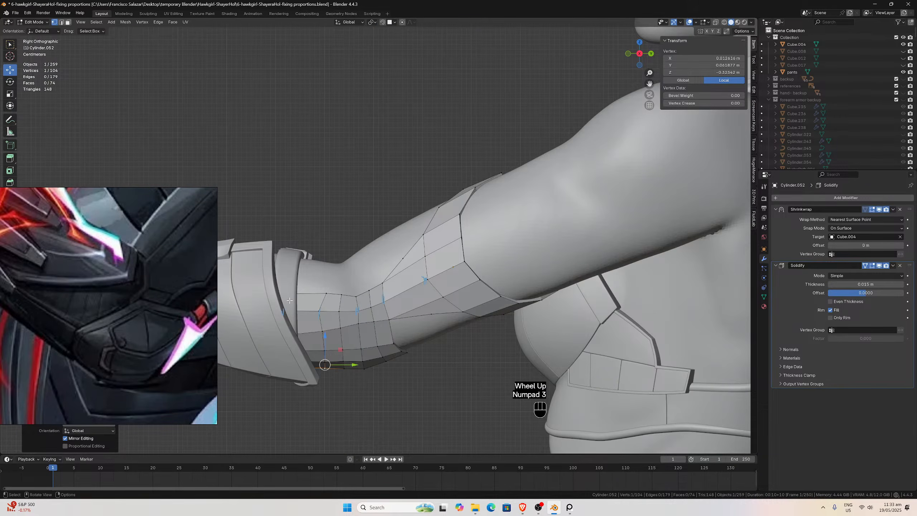
{"action": "key", "text": "KP_1"}
{"action": "key", "text": "KP_3"}
{"action": "key", "text": "ctrl+KP_3"}
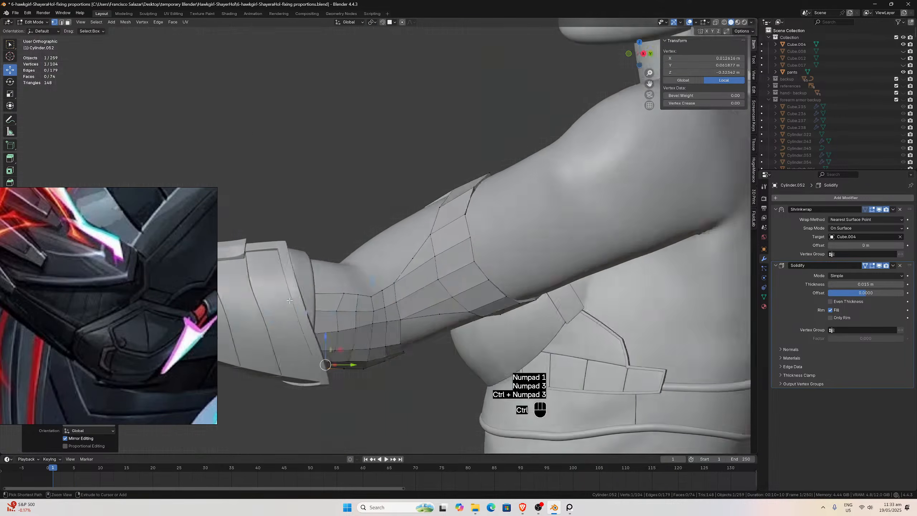
{"action": "scroll", "coordinate": [290, 297], "scroll_direction": "up", "scroll_amount": 2}
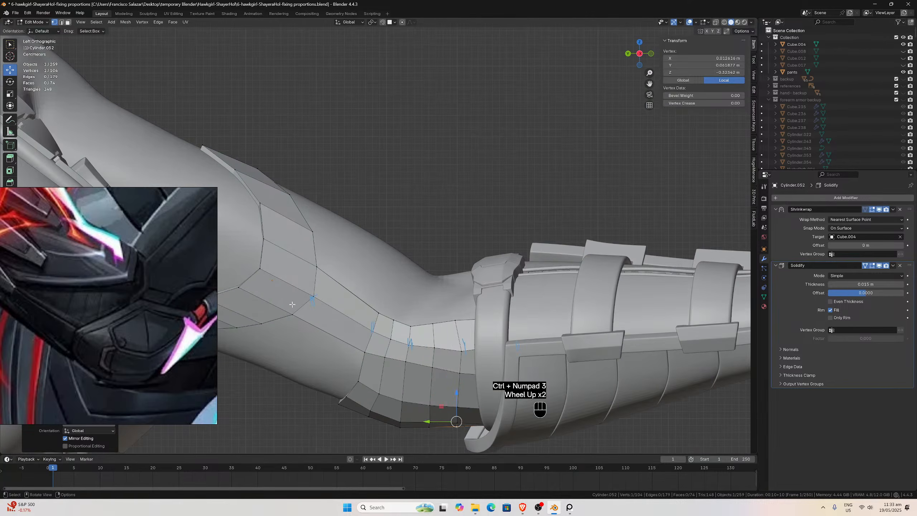
{"action": "scroll", "coordinate": [341, 332], "scroll_direction": "down", "scroll_amount": 2}
{"action": "middle_click_drag", "start_coordinate": [341, 332], "coordinate": [358, 283]}
{"action": "scroll", "coordinate": [309, 244], "scroll_direction": "up", "scroll_amount": 1}
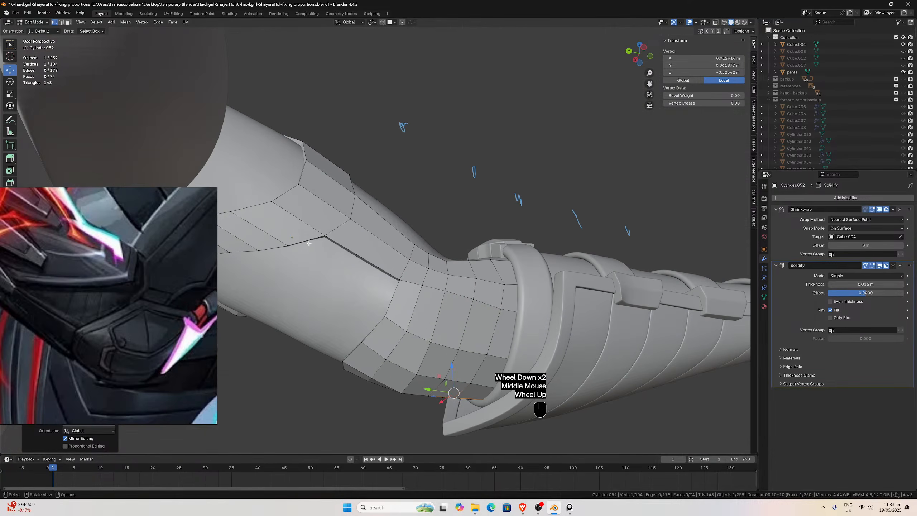
Fill the open corner between the upper-arm band and the strip leading to the elbow patch with two faces.
{"action": "left_click", "coordinate": [287, 243]}
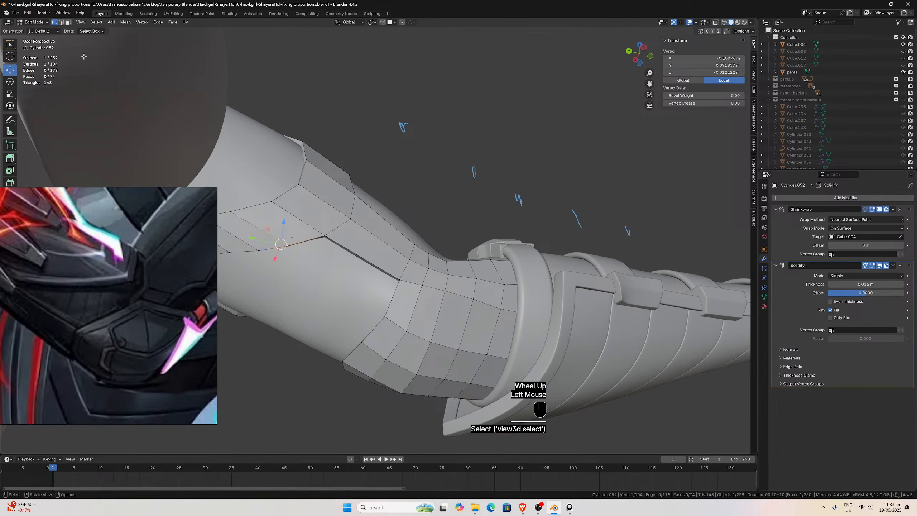
{"action": "left_click", "coordinate": [62, 23]}
{"action": "left_click", "coordinate": [306, 240]}
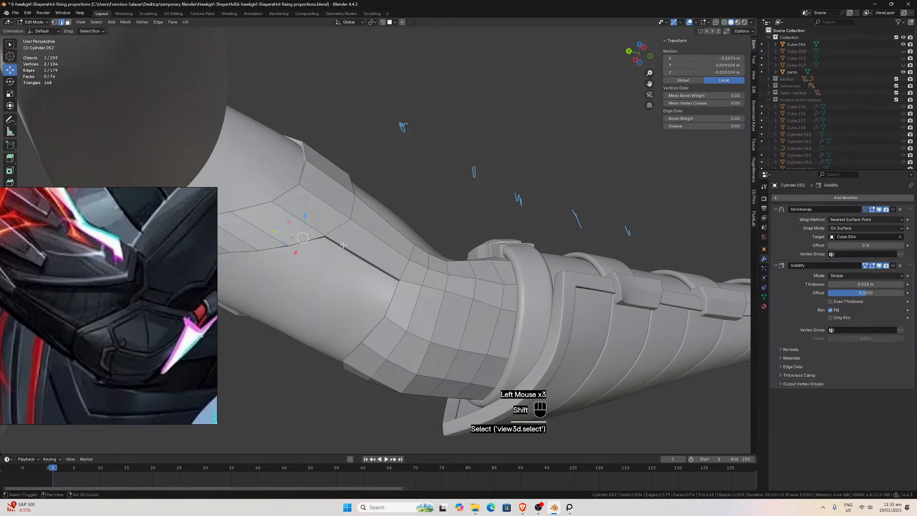
{"action": "left_click", "coordinate": [343, 245], "text": "shift"}
{"action": "middle_click_drag", "start_coordinate": [343, 245], "coordinate": [312, 258]}
{"action": "key", "text": "f"}
{"action": "key", "text": "f"}
{"action": "left_click", "coordinate": [311, 259]}
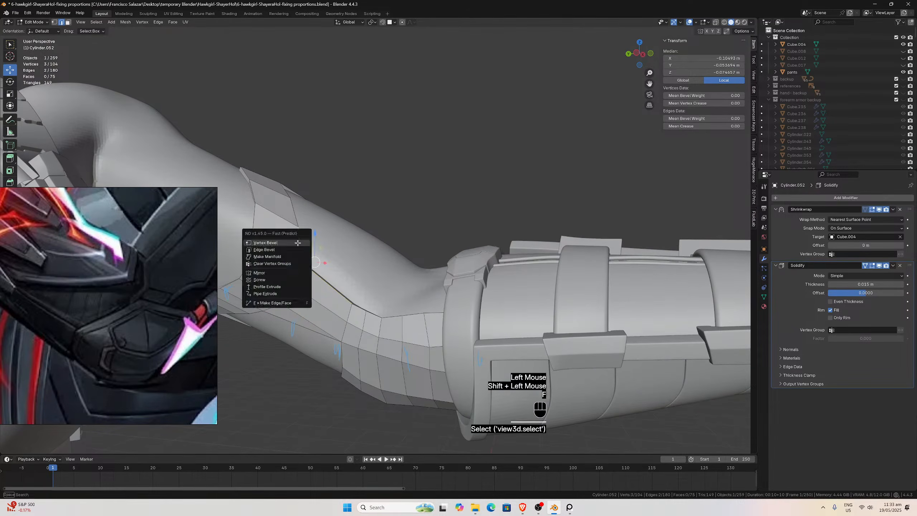
{"action": "key", "text": "f"}
{"action": "key", "text": "f"}
Subdivide two edges of the newly filled corner faces on the sleeve band.
{"action": "left_click", "coordinate": [317, 254]}
{"action": "right_click", "coordinate": [318, 254]}
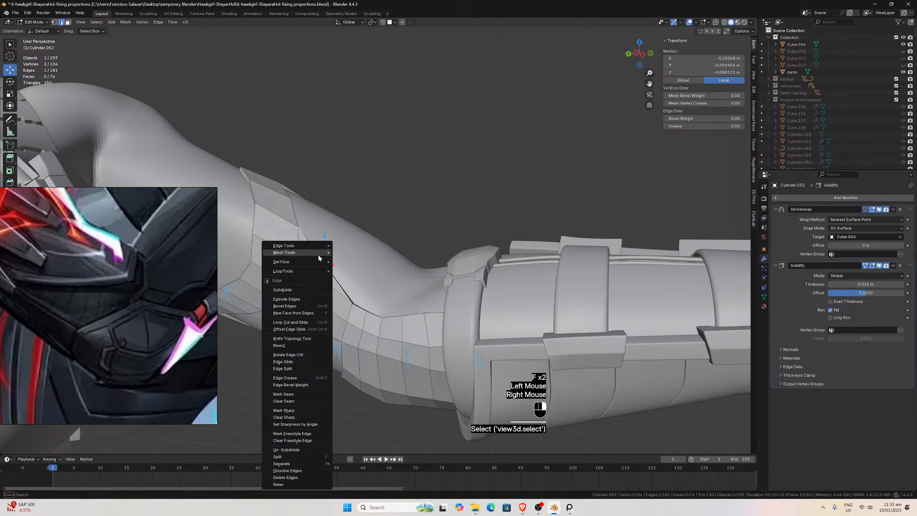
{"action": "left_click", "coordinate": [299, 290]}
{"action": "left_click", "coordinate": [321, 335]}
{"action": "right_click", "coordinate": [289, 296]}
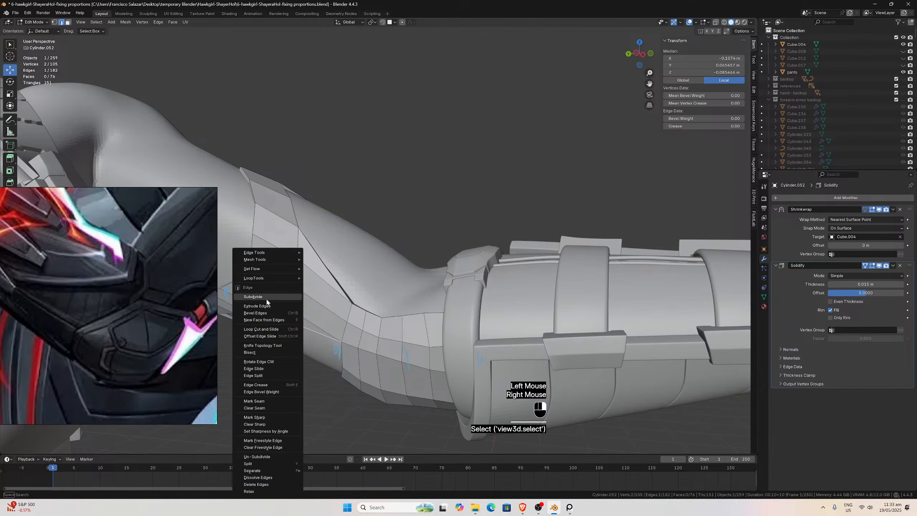
{"action": "left_click", "coordinate": [253, 296]}
{"action": "middle_click_drag", "start_coordinate": [260, 300], "coordinate": [288, 285]}
{"action": "mouse_move", "coordinate": [369, 253]}
{"action": "middle_mouse_down"}
{"action": "mouse_move", "coordinate": [492, 281]}
{"action": "mouse_move", "coordinate": [336, 252]}
{"action": "mouse_move", "coordinate": [322, 275]}
{"action": "mouse_move", "coordinate": [515, 267]}
{"action": "mouse_move", "coordinate": [533, 296]}
{"action": "mouse_move", "coordinate": [485, 243]}
{"action": "mouse_move", "coordinate": [354, 268]}
{"action": "mouse_move", "coordinate": [360, 258]}
{"action": "middle_mouse_up"}
Return the sleeve band to Object Mode and save the file.
{"action": "key", "text": "Tab"}
{"action": "middle_click_drag", "start_coordinate": [362, 295], "coordinate": [512, 319]}
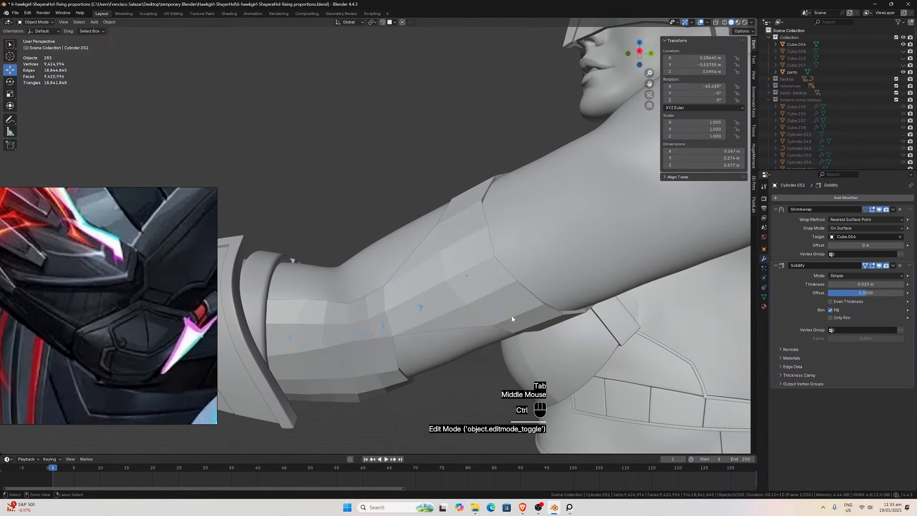
{"action": "key", "text": "ctrl+s"}
Examine the finished sleeve band around the elbow and the gauntlet cuff, and compare it with the reference image.
{"action": "scroll", "coordinate": [397, 301], "scroll_direction": "down", "scroll_amount": 2}
{"action": "middle_click_drag", "start_coordinate": [397, 301], "coordinate": [343, 282]}
{"action": "scroll", "coordinate": [341, 269], "scroll_direction": "up", "scroll_amount": 6}
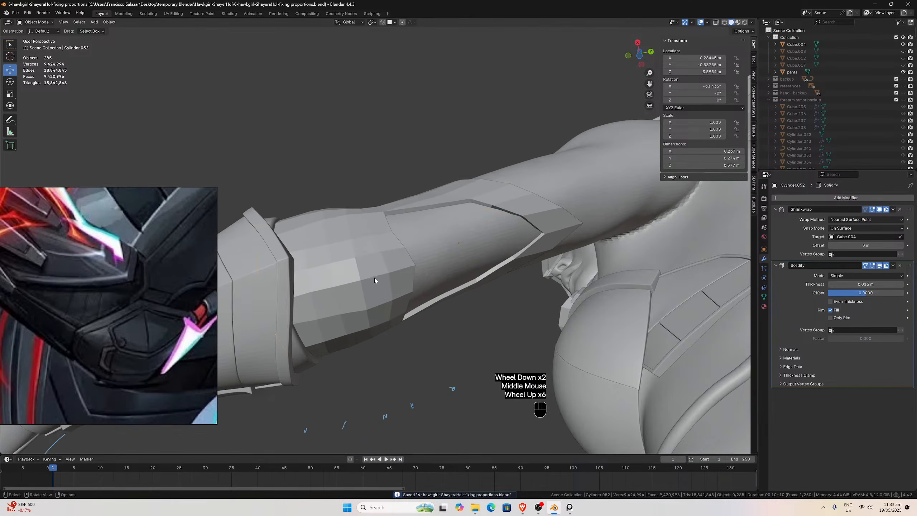
{"action": "left_click", "coordinate": [360, 244]}
{"action": "middle_click_drag", "start_coordinate": [362, 249], "coordinate": [504, 381]}
{"action": "scroll", "coordinate": [520, 341], "scroll_direction": "up", "scroll_amount": 5}
{"action": "scroll", "coordinate": [521, 341], "scroll_direction": "up", "scroll_amount": 3}
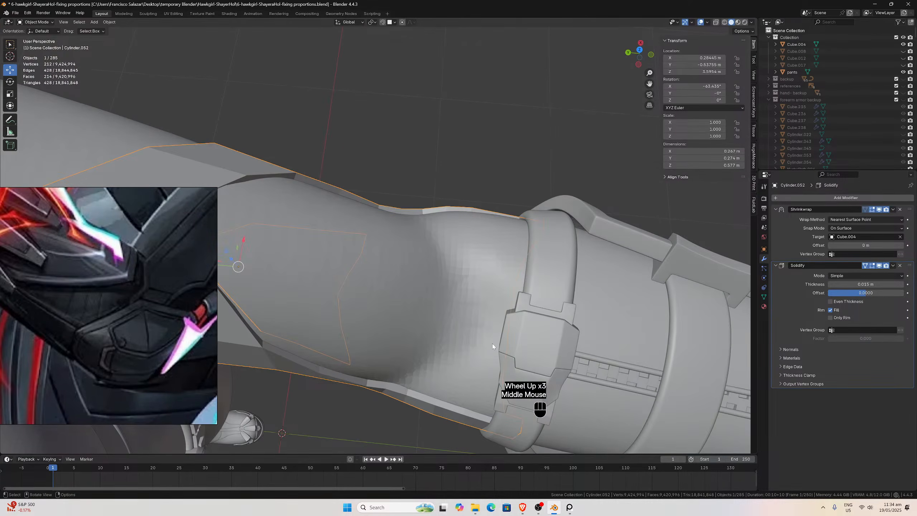
{"action": "scroll", "coordinate": [487, 344], "scroll_direction": "down", "scroll_amount": 2}
{"action": "middle_click_drag", "start_coordinate": [482, 344], "coordinate": [440, 318]}
{"action": "scroll", "coordinate": [107, 318], "scroll_direction": "down", "scroll_amount": 3}
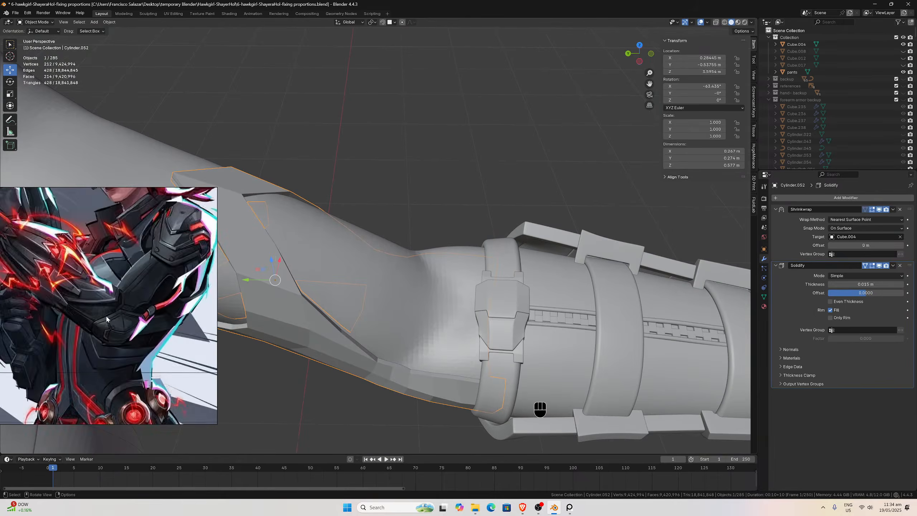
Compare the sleeve band around the elbow and gauntlet cuff with the armor reference images from several angles.
{"action": "scroll", "coordinate": [106, 319], "scroll_direction": "down", "scroll_amount": 2}
{"action": "scroll", "coordinate": [107, 319], "scroll_direction": "down", "scroll_amount": 6}
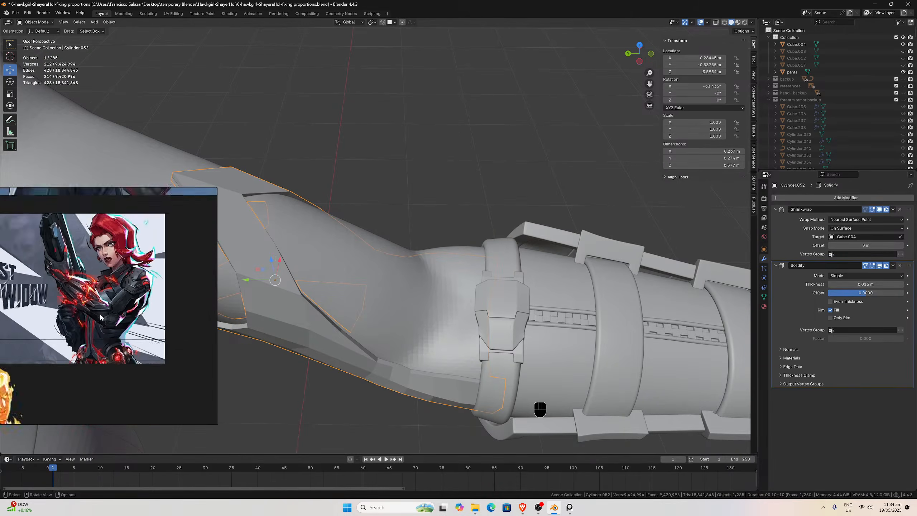
{"action": "scroll", "coordinate": [104, 346], "scroll_direction": "up", "scroll_amount": 6}
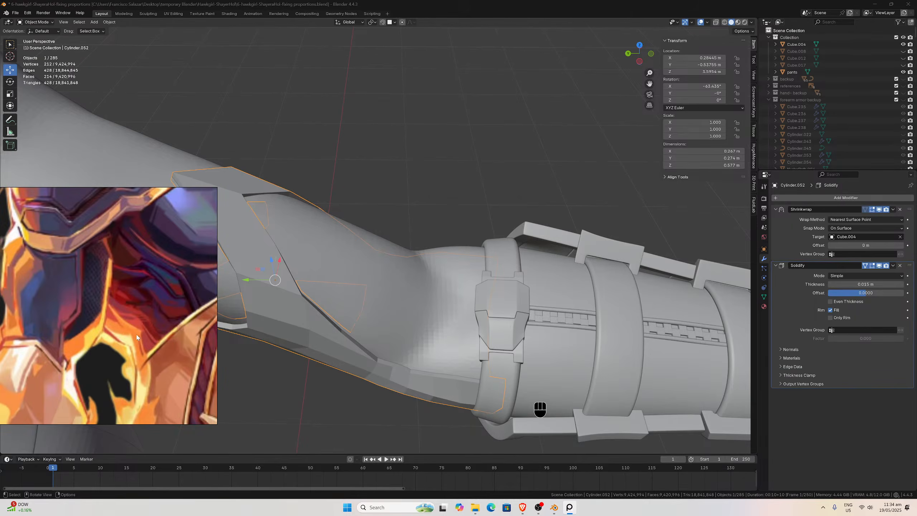
{"action": "scroll", "coordinate": [328, 297], "scroll_direction": "down", "scroll_amount": 1}
{"action": "middle_click_drag", "start_coordinate": [406, 296], "coordinate": [213, 284]}
{"action": "scroll", "coordinate": [407, 274], "scroll_direction": "down", "scroll_amount": 2}
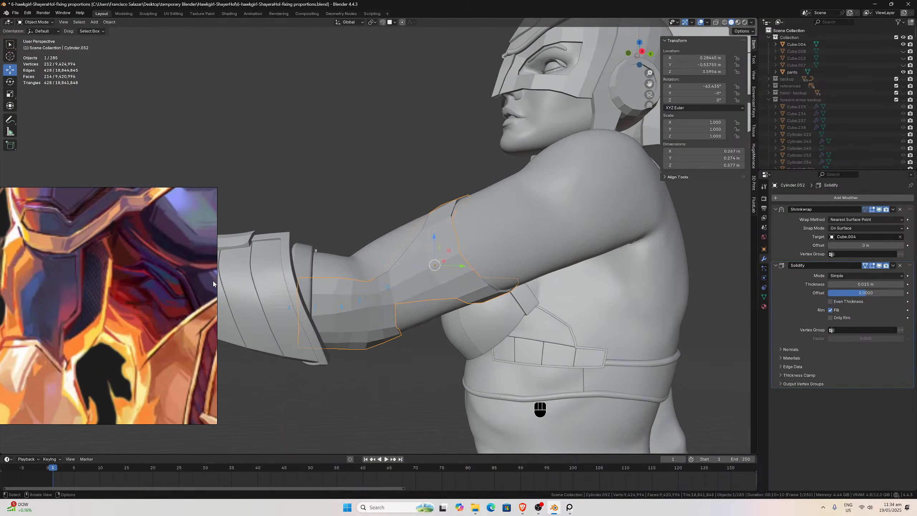
{"action": "middle_click_drag", "start_coordinate": [289, 287], "coordinate": [429, 297]}
{"action": "scroll", "coordinate": [446, 299], "scroll_direction": "up", "scroll_amount": 2}
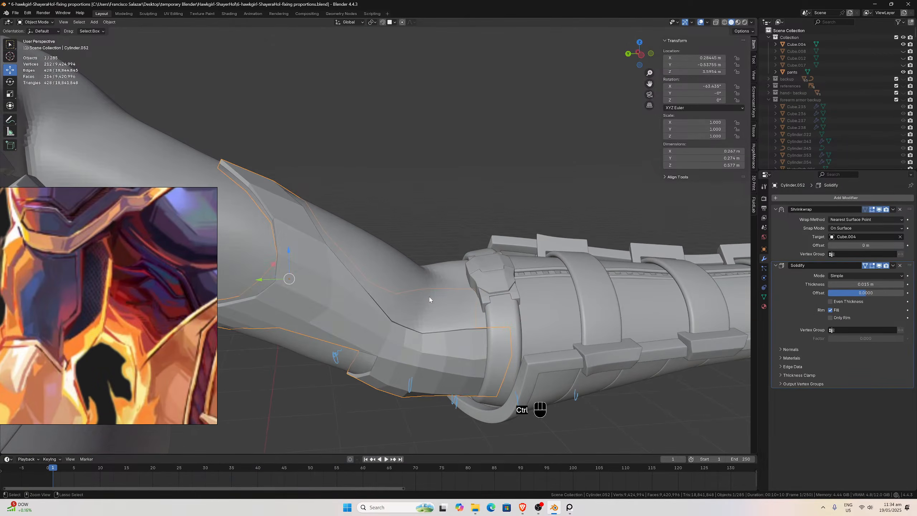
{"action": "key", "text": "ctrl+KP_3"}
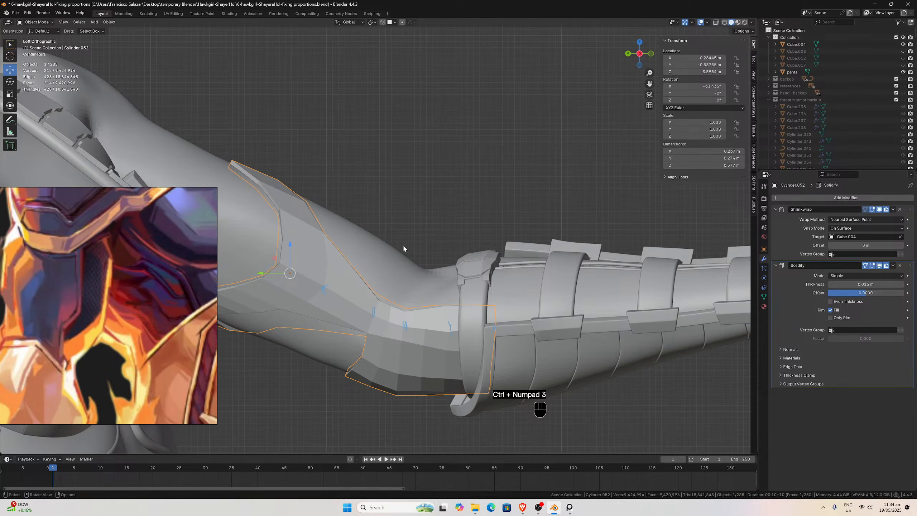
Undo the recent edge subdivisions on the filled corner faces of the sleeve band.
{"action": "key", "text": "ctrl+z"}
{"action": "key", "text": "ctrl+z"}
{"action": "key", "text": "ctrl+z"}
{"action": "key", "text": "ctrl+z"}
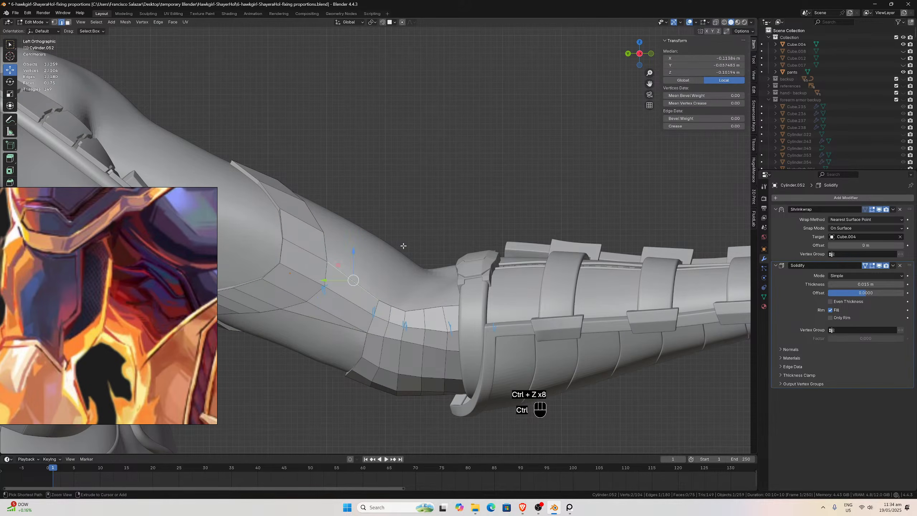
{"action": "key", "text": "ctrl+z"}
{"action": "key", "text": "ctrl+z"}
Delete the two filler faces in the corners between the upper-arm band and the elbow strips, and return to Object Mode.
{"action": "middle_click_drag", "start_coordinate": [403, 246], "coordinate": [429, 265]}
{"action": "left_click", "coordinate": [429, 265]}
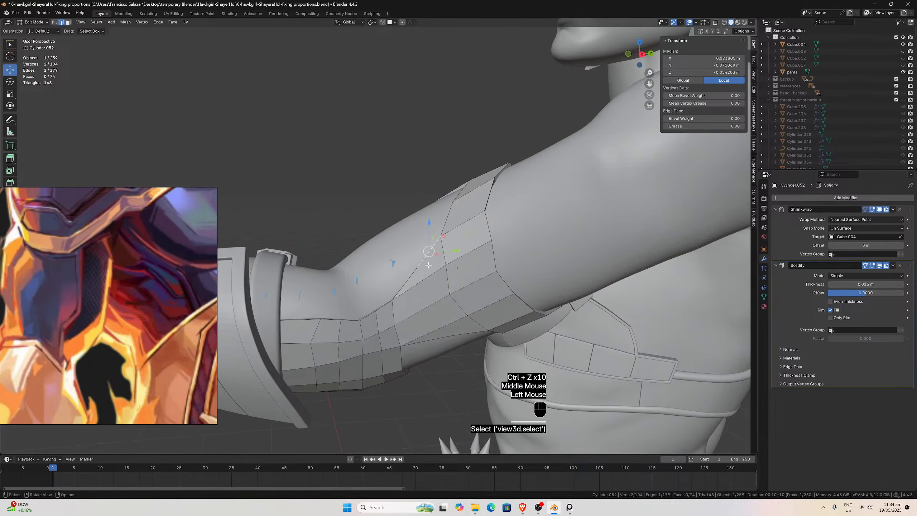
{"action": "left_click", "coordinate": [68, 22]}
{"action": "left_click", "coordinate": [425, 276]}
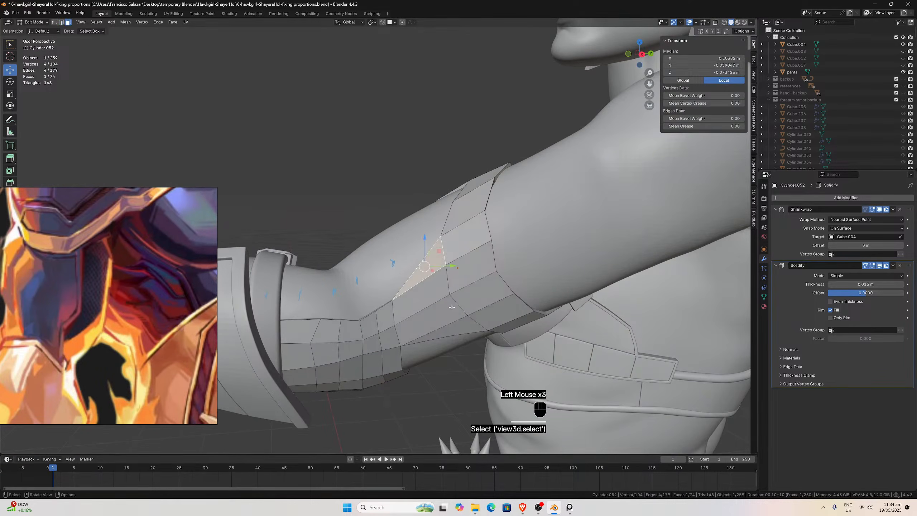
{"action": "left_click", "coordinate": [456, 329], "text": "shift"}
{"action": "key", "text": "x"}
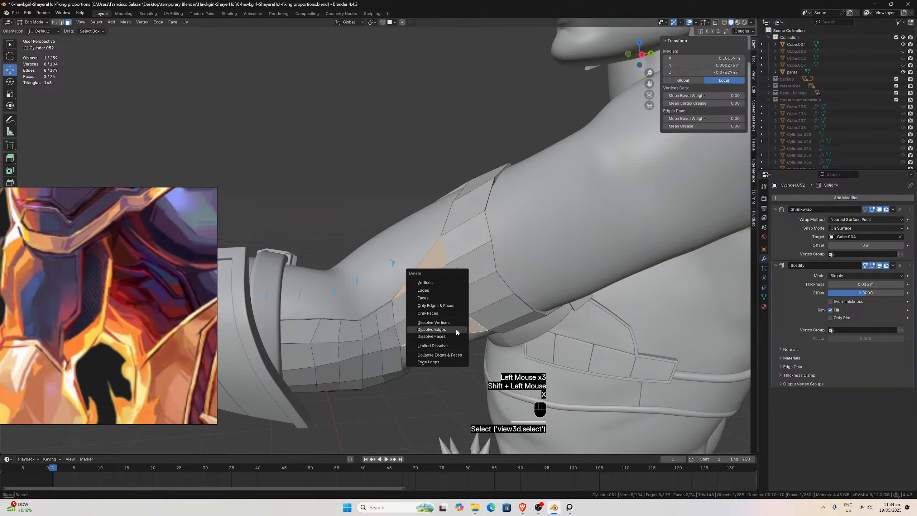
{"action": "left_click", "coordinate": [432, 297]}
{"action": "middle_click_drag", "start_coordinate": [432, 297], "coordinate": [564, 292]}
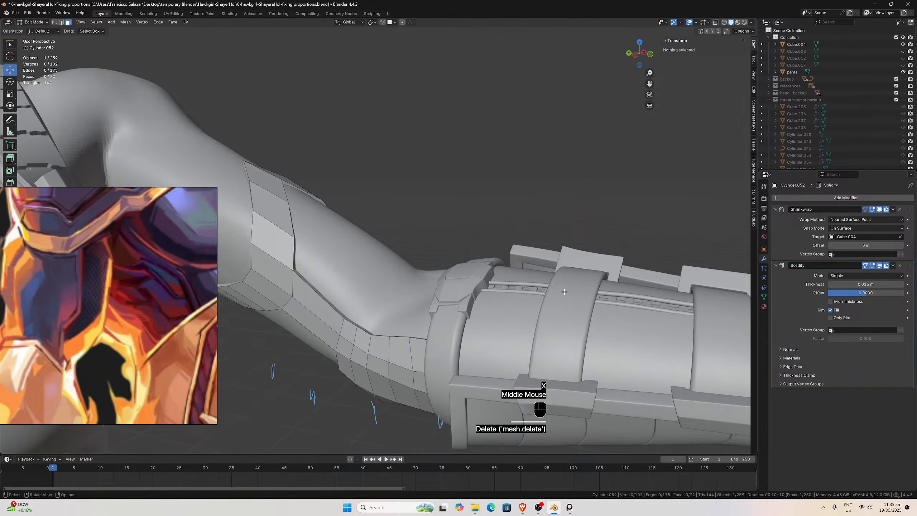
{"action": "key", "text": "KP_3"}
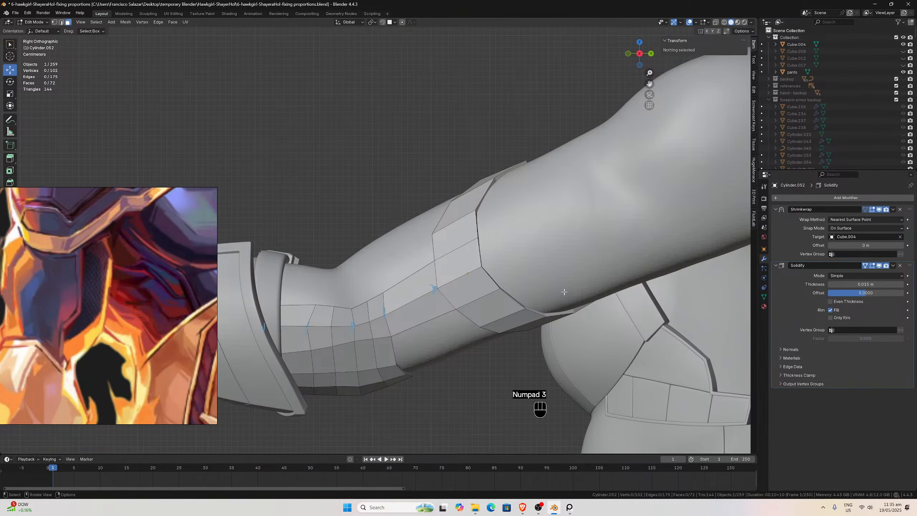
{"action": "scroll", "coordinate": [437, 300], "scroll_direction": "up", "scroll_amount": 1}
{"action": "key", "text": "Tab"}
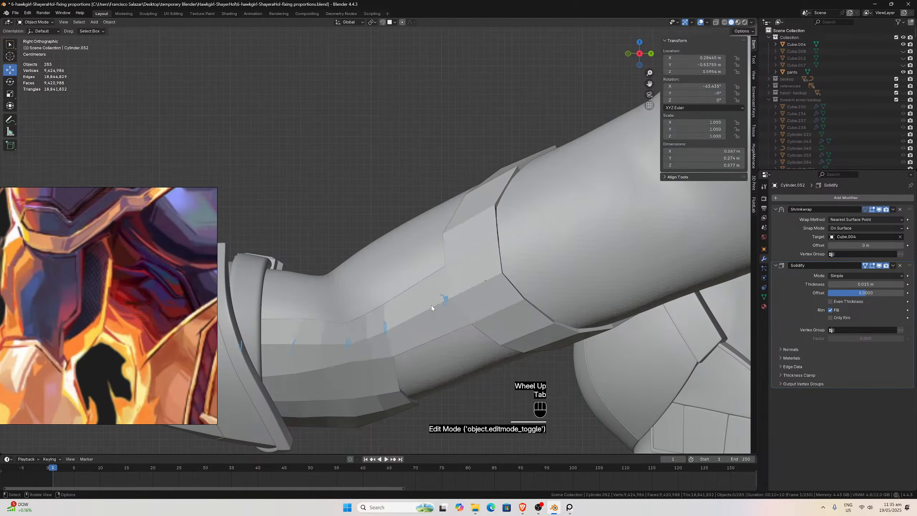
{"action": "scroll", "coordinate": [432, 305], "scroll_direction": "down", "scroll_amount": 3}
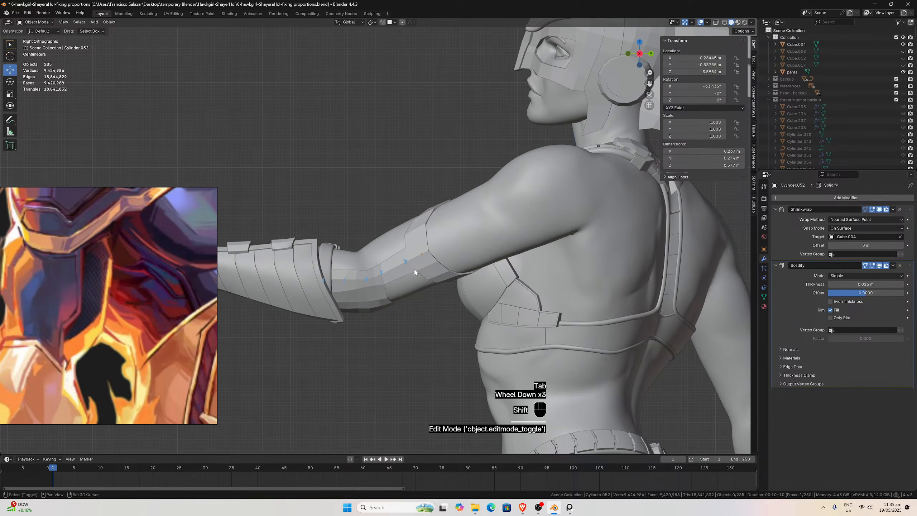
{"action": "key", "text": "shift+d"}
{"action": "left_click", "coordinate": [413, 258]}
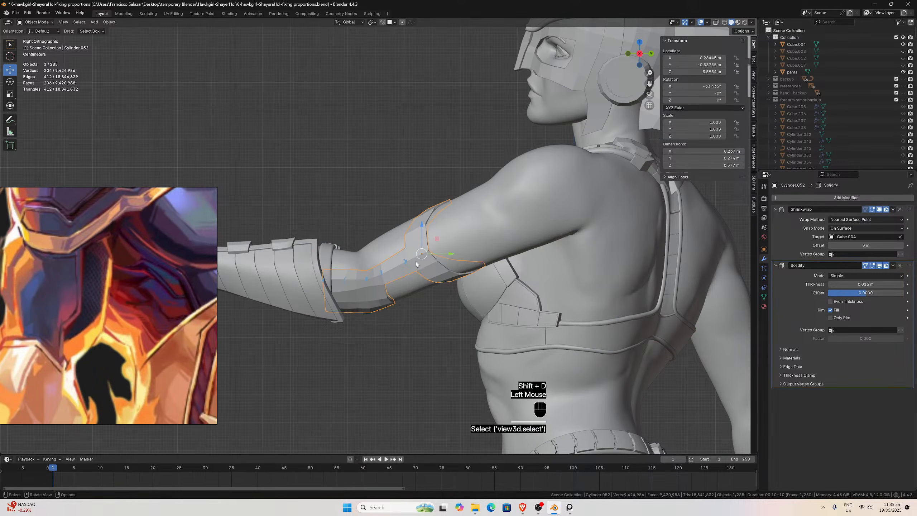
{"action": "scroll", "coordinate": [418, 277], "scroll_direction": "down", "scroll_amount": 1}
{"action": "key", "text": "ctrl+z"}
{"action": "key", "text": "ctrl+z"}
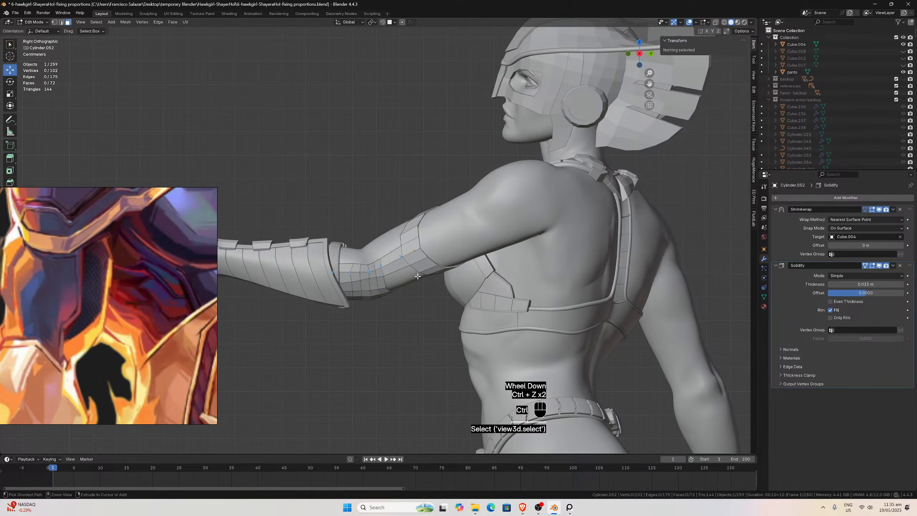
{"action": "key", "text": "shift+ctrl+z"}
Duplicate the sleeve band in place and move the copy to the forearm armor backup collection.
{"action": "left_click", "coordinate": [405, 262]}
{"action": "scroll", "coordinate": [405, 264], "scroll_direction": "up", "scroll_amount": 1}
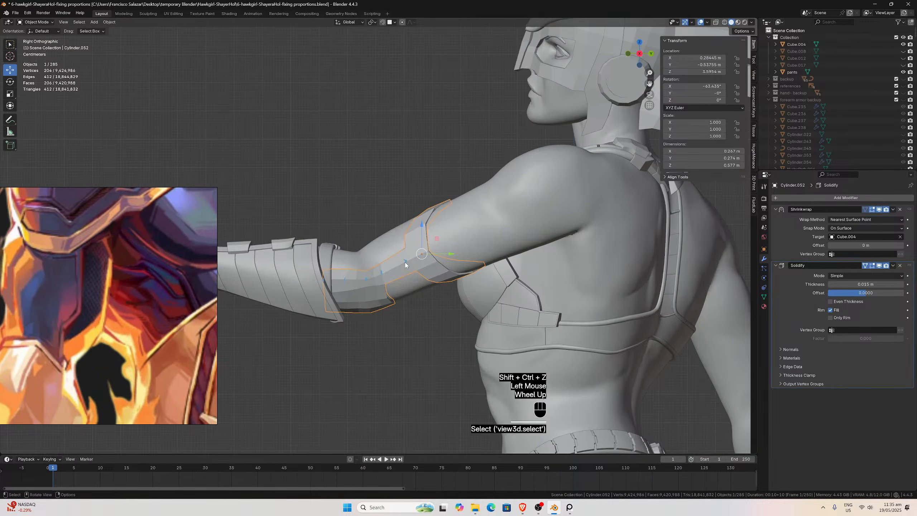
{"action": "key", "text": "shift+d"}
{"action": "key", "text": "Escape"}
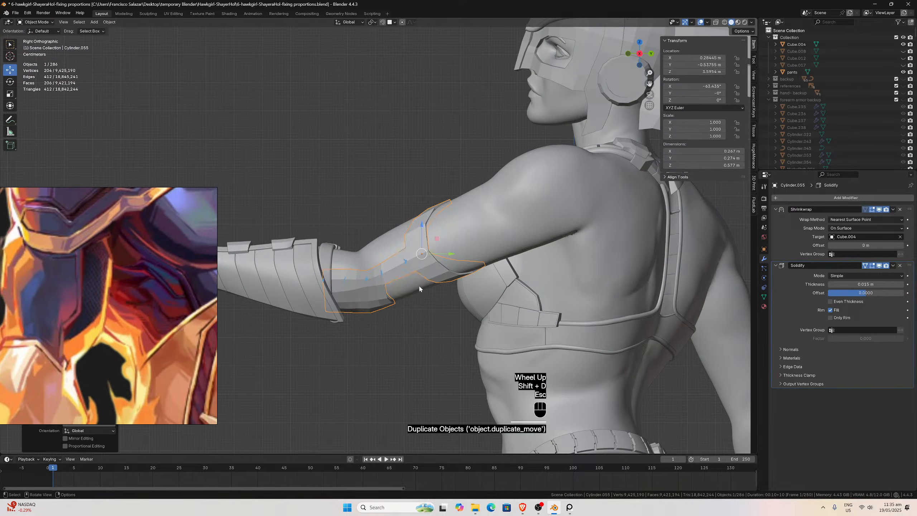
{"action": "key", "text": "m"}
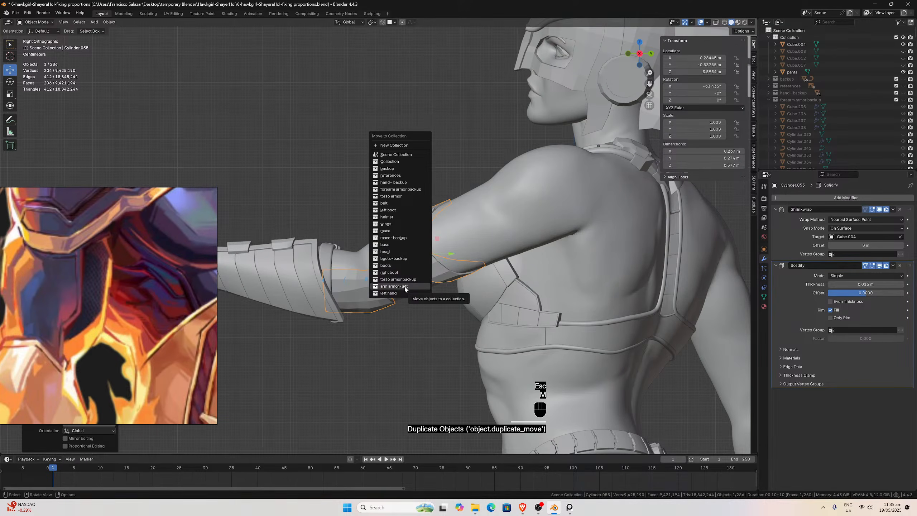
{"action": "left_click", "coordinate": [401, 189]}
Move the reference image window aside and convert the original sleeve band to a mesh with its modifiers applied.
{"action": "scroll", "coordinate": [408, 238], "scroll_direction": "up", "scroll_amount": 1}
{"action": "left_click", "coordinate": [415, 253]}
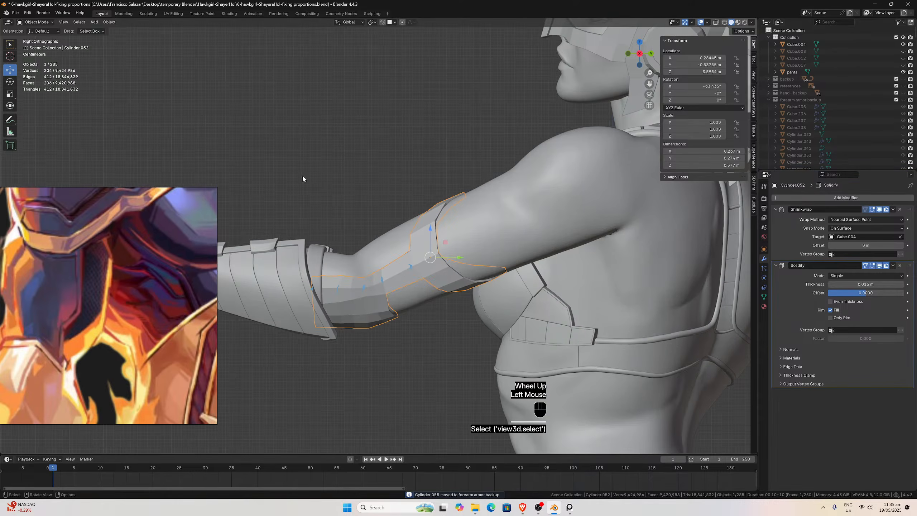
{"action": "left_click", "coordinate": [109, 22]}
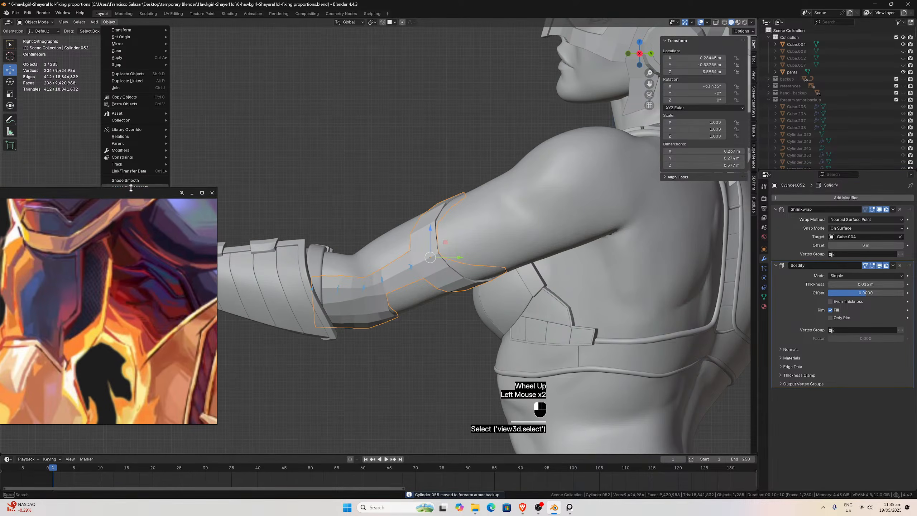
{"action": "left_click_drag", "start_coordinate": [133, 194], "coordinate": [36, 238]}
{"action": "scroll", "coordinate": [346, 240], "scroll_direction": "up", "scroll_amount": 2}
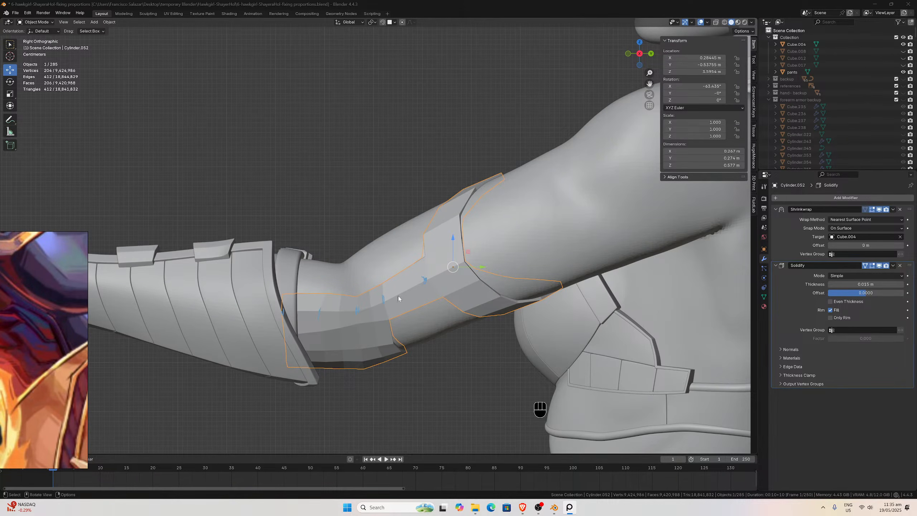
{"action": "left_click", "coordinate": [36, 22]}
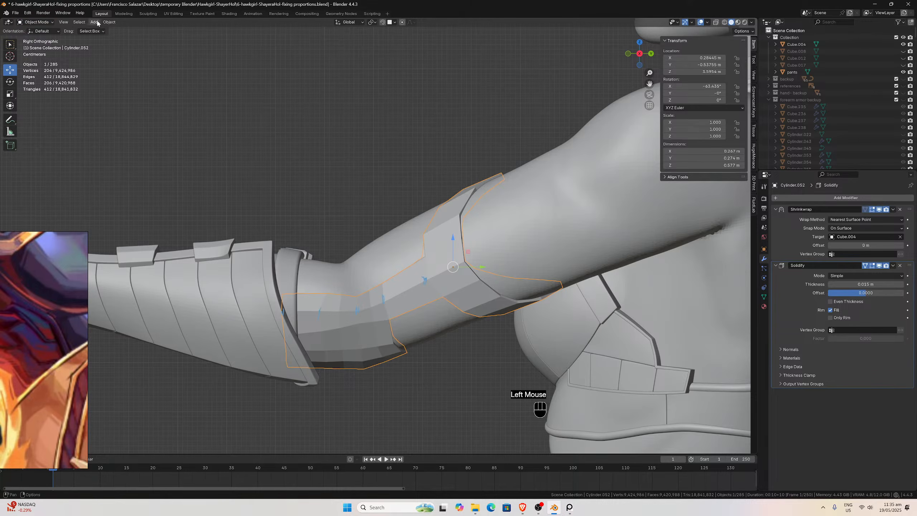
{"action": "left_click", "coordinate": [109, 22]}
{"action": "mouse_move", "coordinate": [138, 228]}
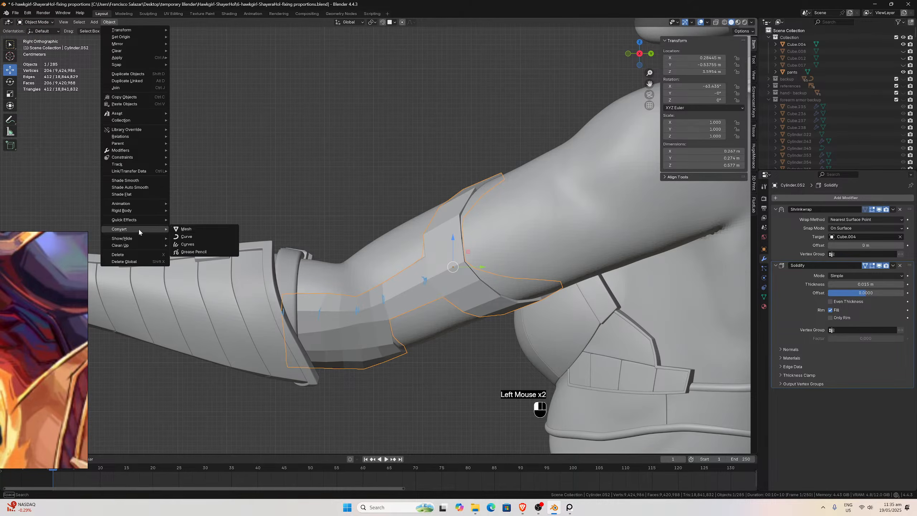
{"action": "left_click", "coordinate": [185, 229]}
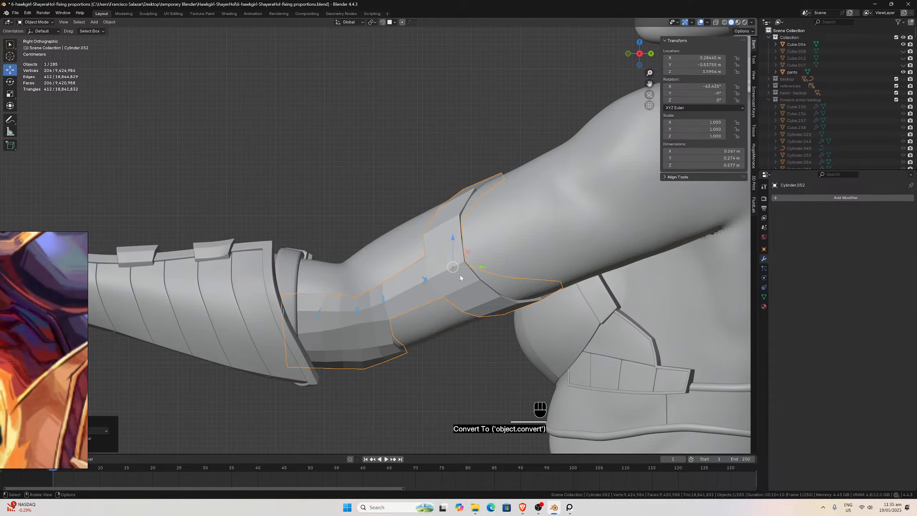
Copy the Bevel and Subdivision modifiers from the gauntlet's cuff plate to the sleeve band.
{"action": "left_click", "coordinate": [267, 325], "text": "shift"}
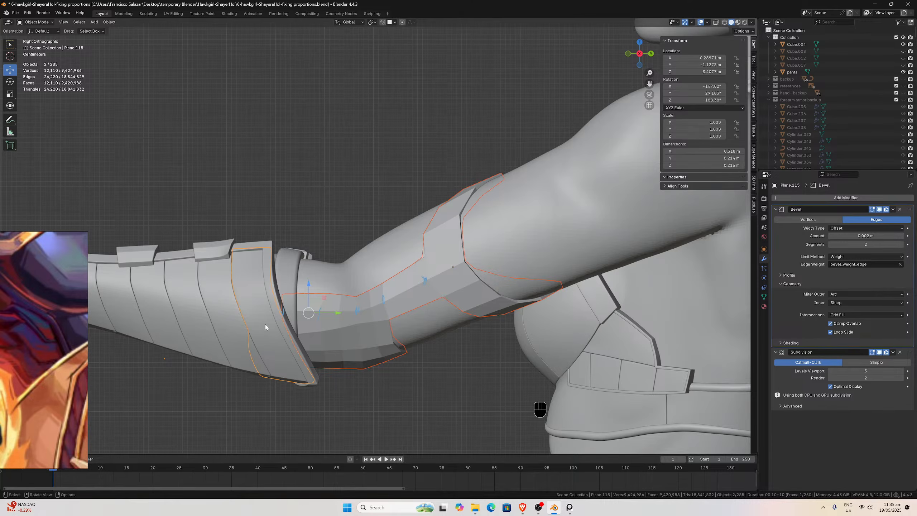
{"action": "key", "text": "ctrl+l"}
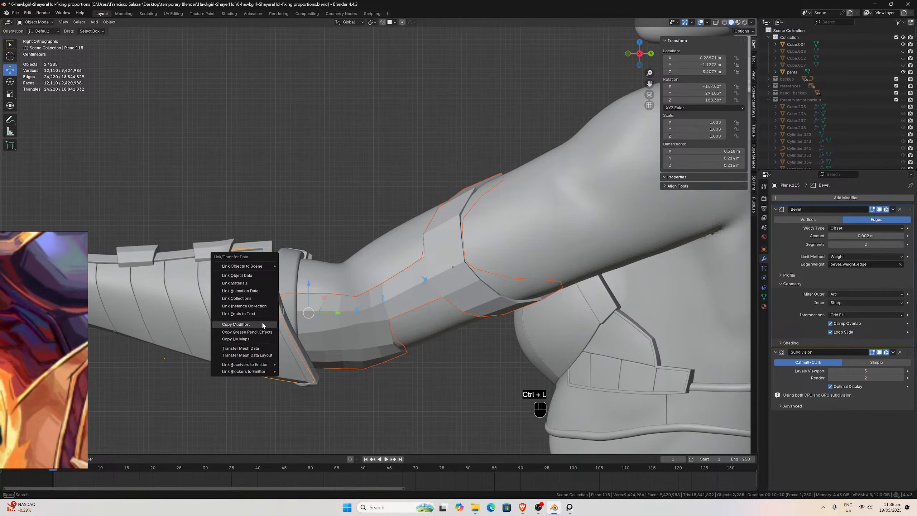
{"action": "left_click", "coordinate": [263, 324]}
Separate all face columns of the elbow patch beside the gauntlet cuff, inner and outer sides, from the sleeve band into their own object.
{"action": "left_click", "coordinate": [364, 314]}
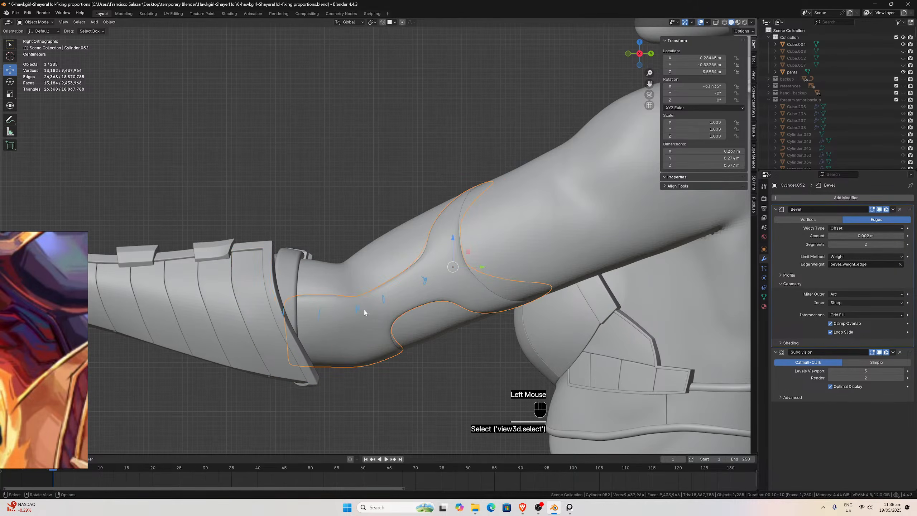
{"action": "key", "text": "Tab"}
{"action": "middle_click_drag", "start_coordinate": [364, 313], "coordinate": [299, 234]}
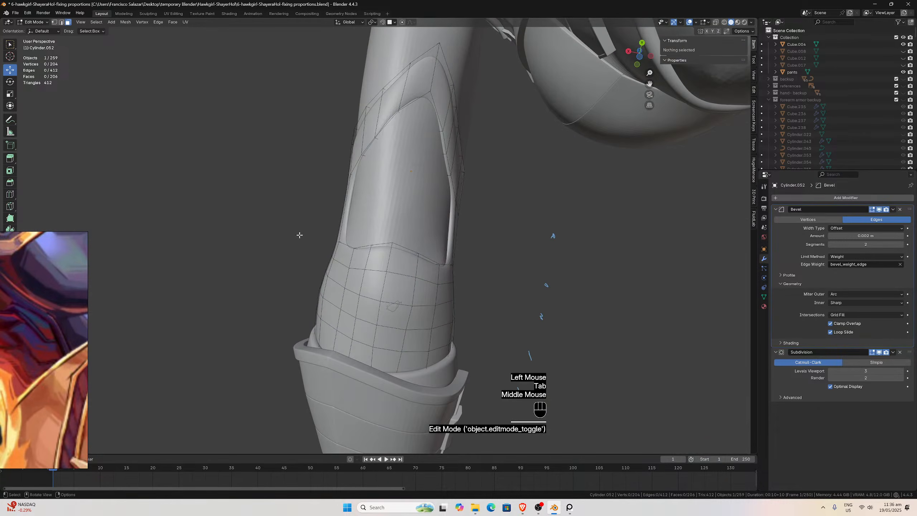
{"action": "middle_click_drag", "start_coordinate": [358, 262], "coordinate": [202, 163]}
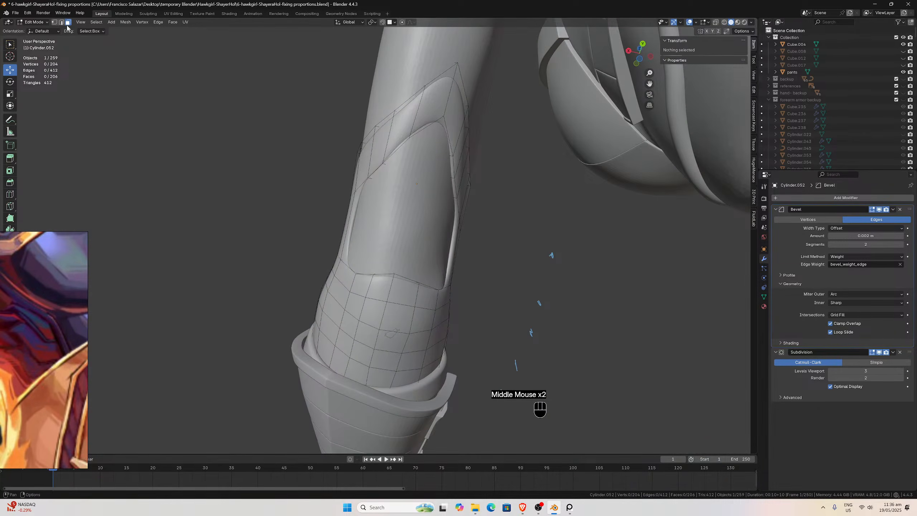
{"action": "middle_click_drag", "start_coordinate": [383, 295], "coordinate": [345, 281]}
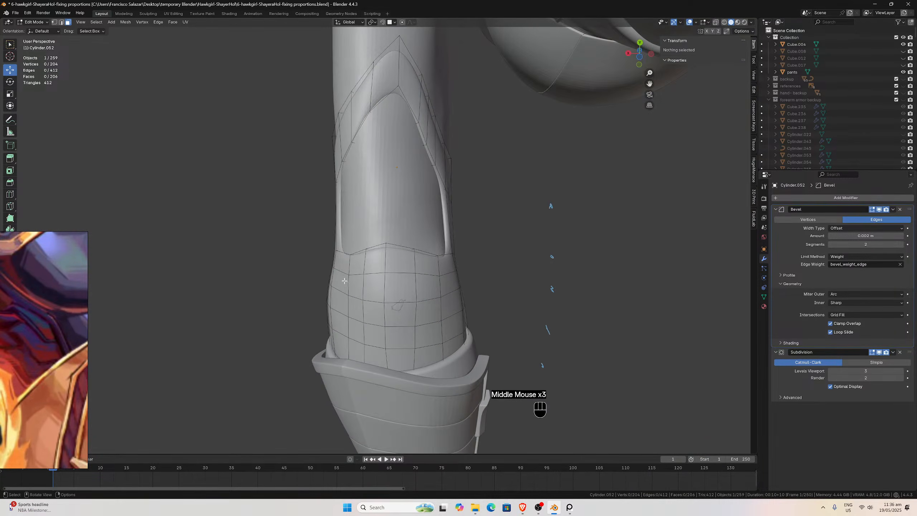
{"action": "left_click", "coordinate": [342, 268]}
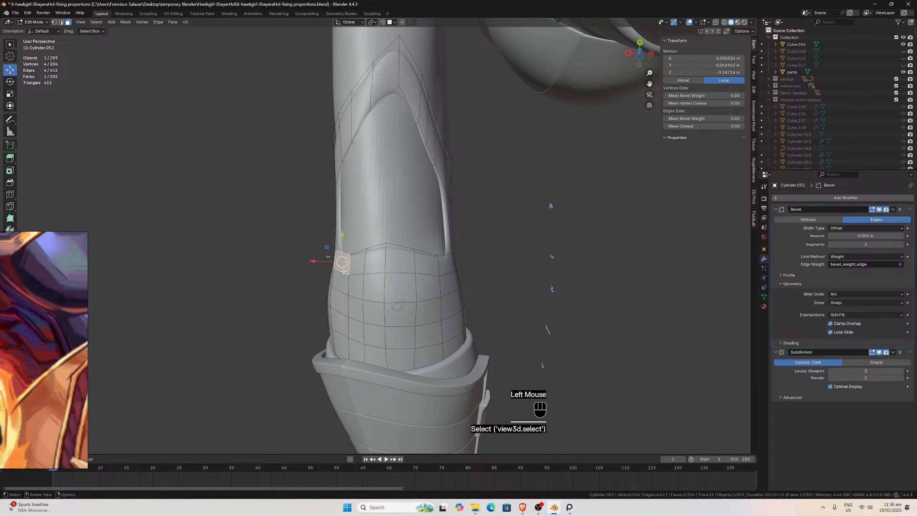
{"action": "left_click", "coordinate": [351, 275], "text": "alt"}
{"action": "left_click", "coordinate": [365, 274], "text": "alt+shift"}
{"action": "left_click", "coordinate": [393, 272], "text": "alt+shift"}
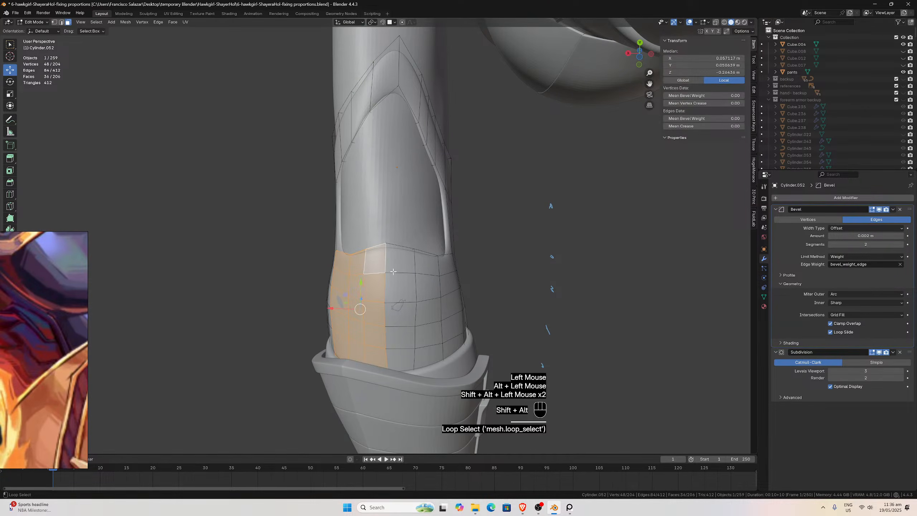
{"action": "left_click", "coordinate": [397, 272], "text": "alt+shift"}
{"action": "left_click", "coordinate": [420, 278], "text": "alt+shift"}
{"action": "left_click", "coordinate": [447, 264], "text": "alt+shift"}
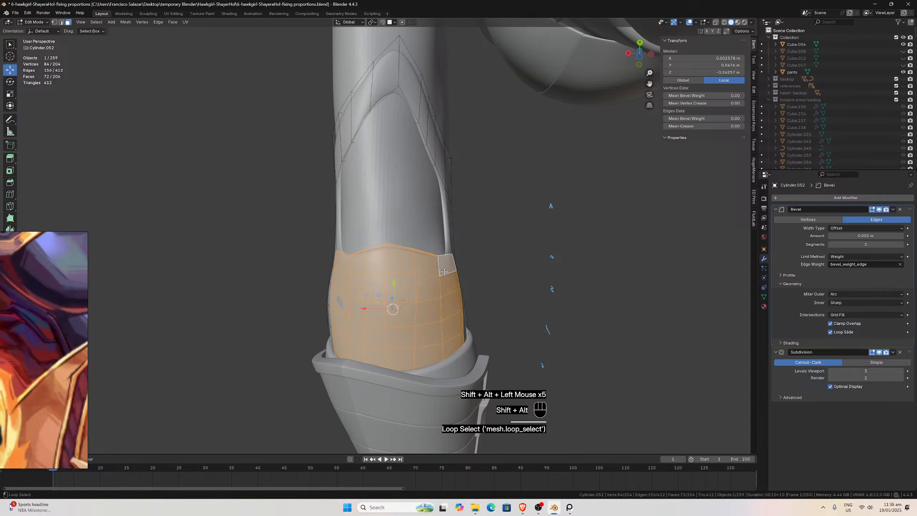
{"action": "middle_click_drag", "start_coordinate": [448, 264], "coordinate": [439, 301]}
{"action": "scroll", "coordinate": [443, 288], "scroll_direction": "up", "scroll_amount": 3}
{"action": "scroll", "coordinate": [443, 288], "scroll_direction": "down", "scroll_amount": 1}
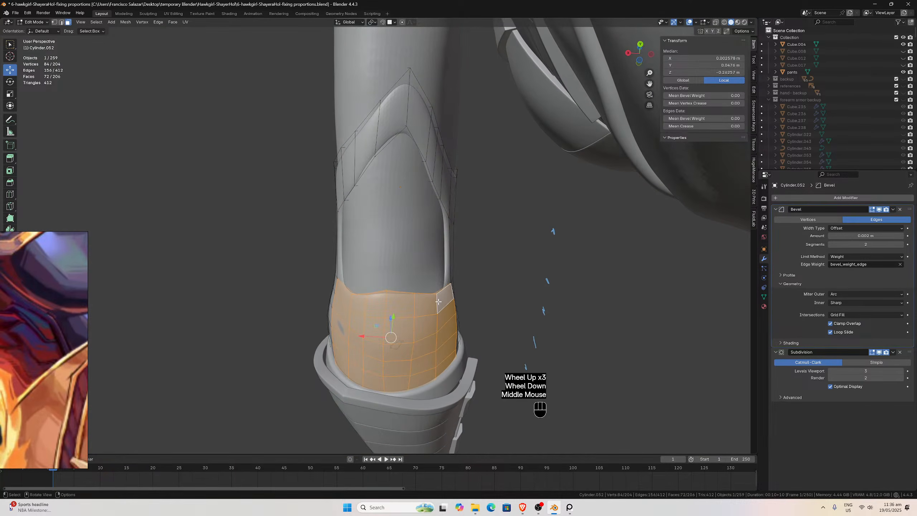
{"action": "key", "text": "p"}
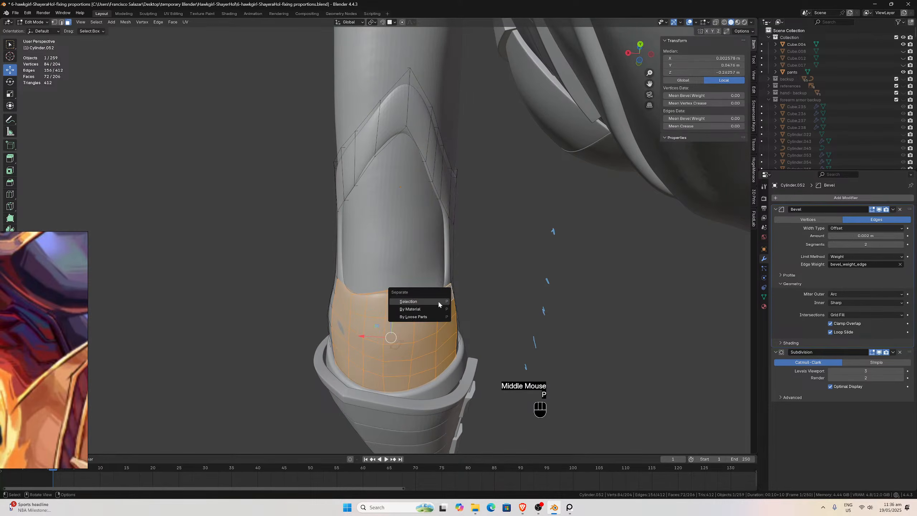
{"action": "left_click", "coordinate": [438, 299]}
{"action": "middle_click_drag", "start_coordinate": [438, 300], "coordinate": [395, 312]}
{"action": "key", "text": "Tab"}
Isolate the elbow patch and separate its two face rows nearest the upper arm, with their rim and matching inner rows, as a new object.
{"action": "left_click", "coordinate": [381, 303]}
{"action": "key", "text": "Tab"}
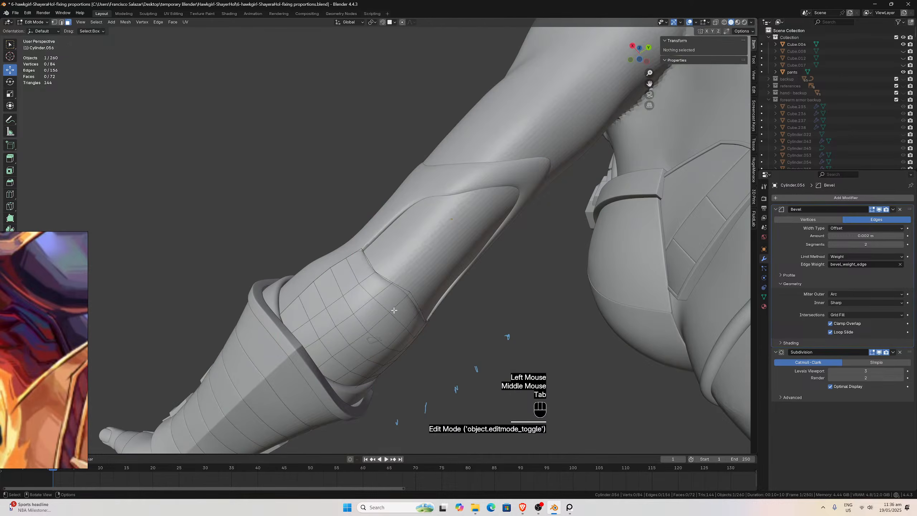
{"action": "left_click", "coordinate": [369, 302]}
{"action": "left_click", "coordinate": [368, 302], "text": "alt"}
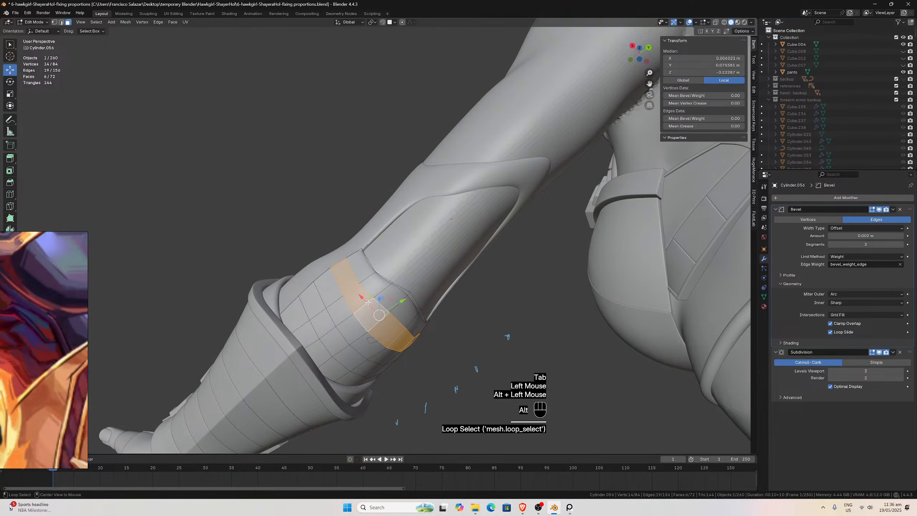
{"action": "left_click", "coordinate": [378, 286], "text": "alt+shift"}
{"action": "middle_click_drag", "start_coordinate": [378, 286], "coordinate": [366, 316]}
{"action": "scroll", "coordinate": [366, 316], "scroll_direction": "up", "scroll_amount": 1}
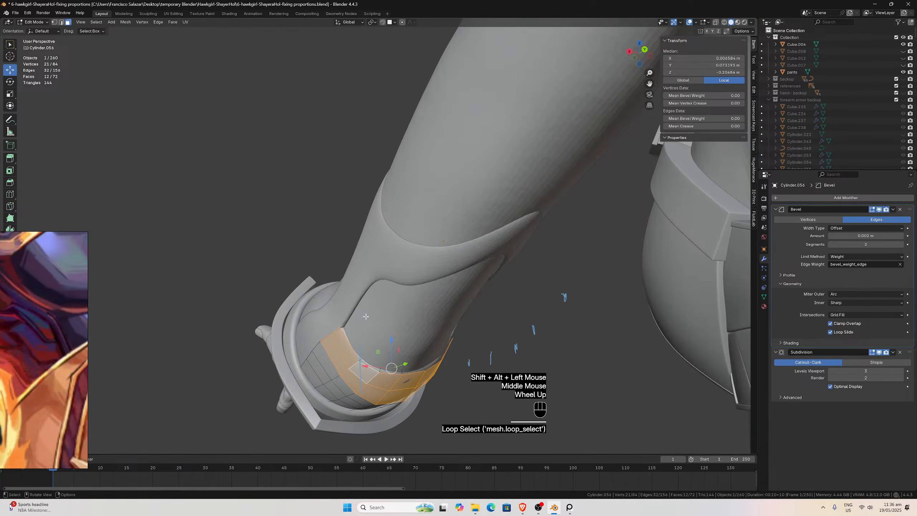
{"action": "key", "text": "KP_Divide"}
{"action": "middle_click_drag", "start_coordinate": [401, 325], "coordinate": [364, 302]}
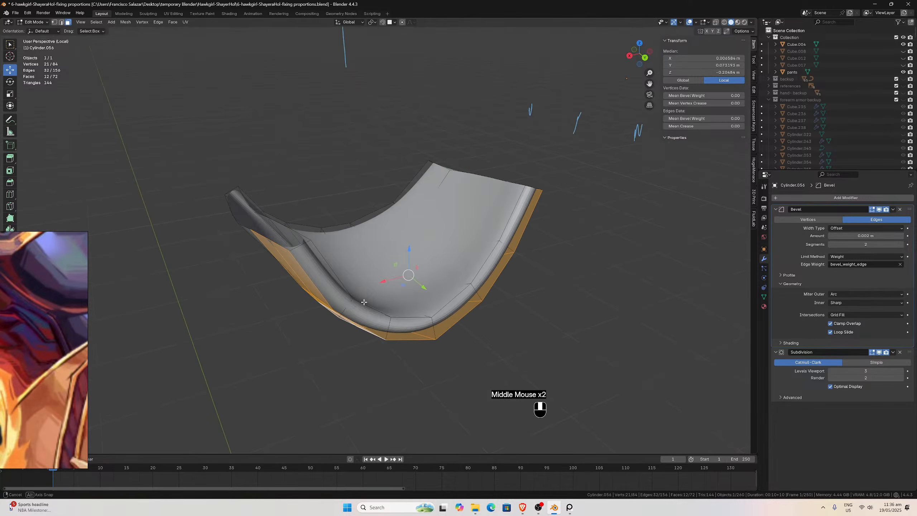
{"action": "left_click", "coordinate": [344, 306], "text": "alt+shift"}
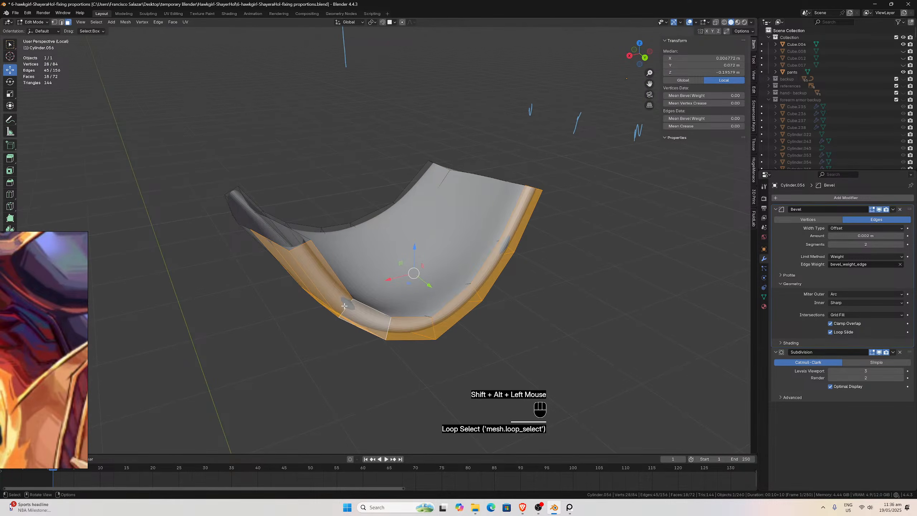
{"action": "middle_click_drag", "start_coordinate": [377, 293], "coordinate": [406, 328]}
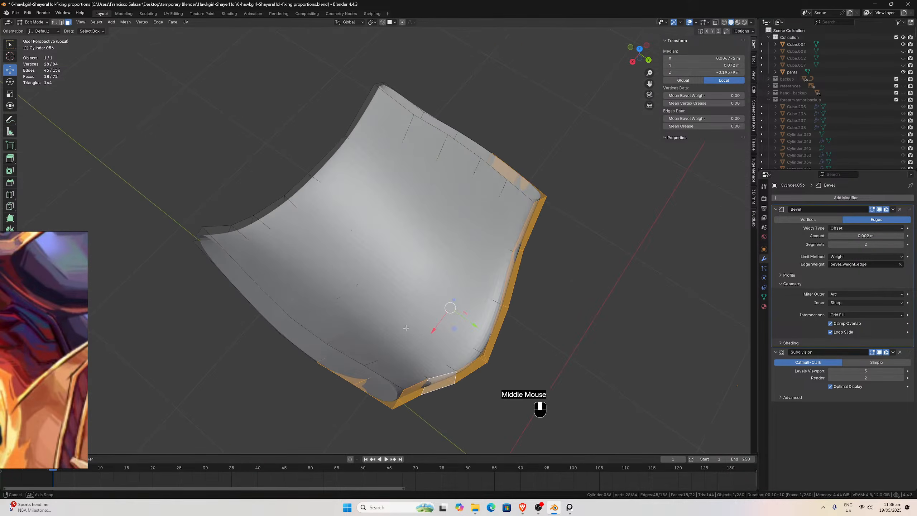
{"action": "left_click", "coordinate": [433, 363], "text": "alt+shift"}
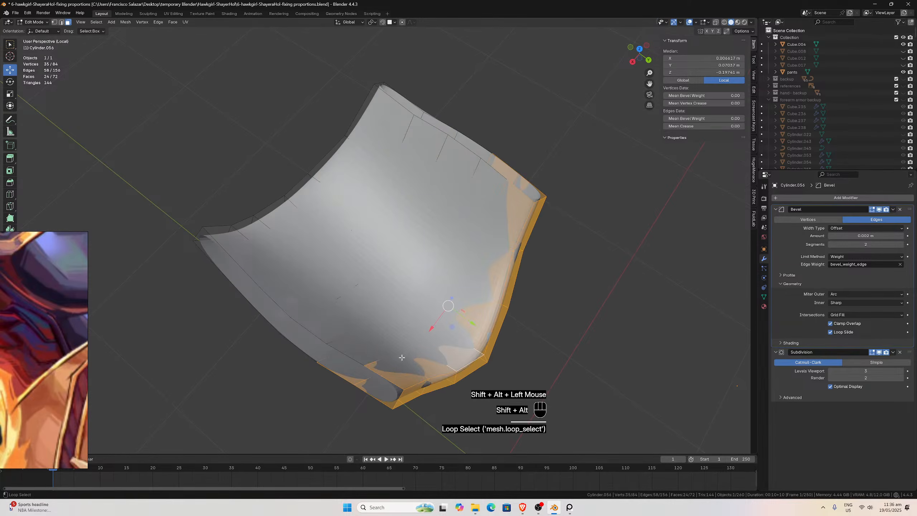
{"action": "left_click", "coordinate": [394, 341], "text": "alt+shift"}
{"action": "key", "text": "p"}
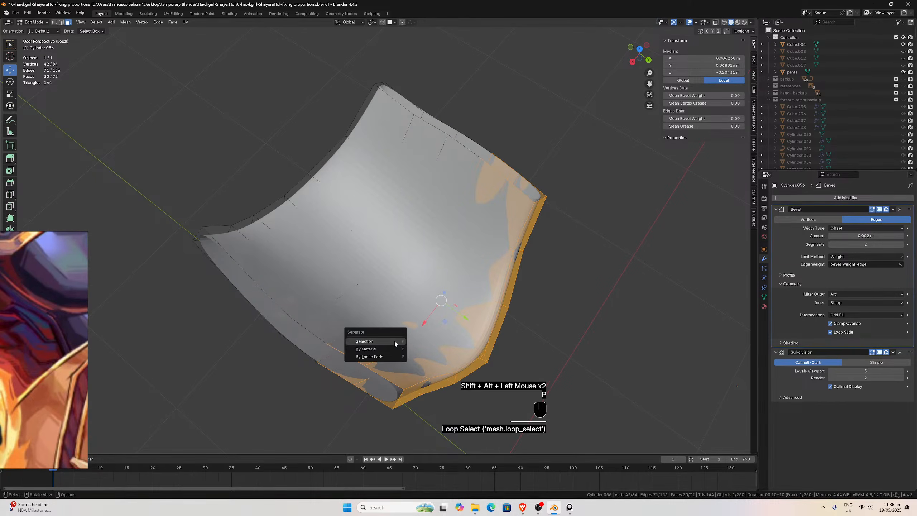
{"action": "left_click", "coordinate": [394, 341]}
{"action": "key", "text": "Tab"}
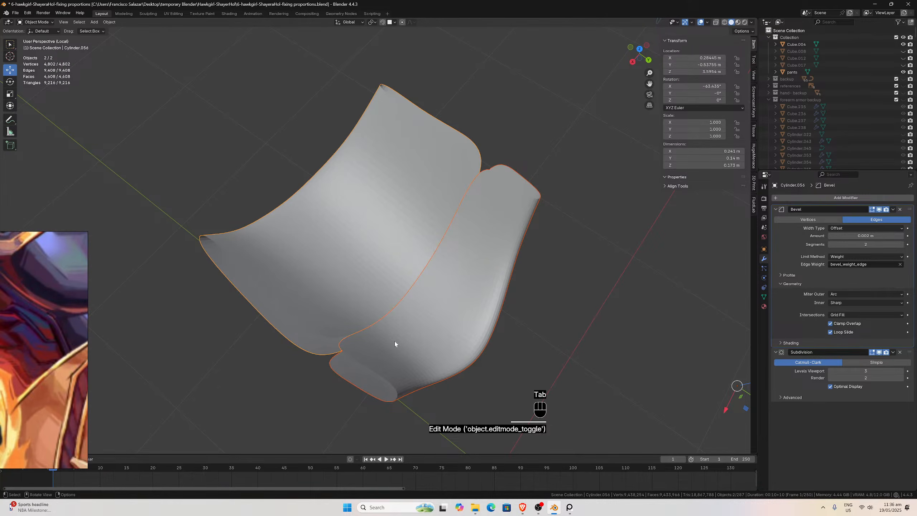
Separate the next two face rows, outer and inner, from the remaining elbow patch as another plate, and show the whole model again.
{"action": "left_click", "coordinate": [382, 338]}
{"action": "left_click", "coordinate": [358, 311]}
{"action": "key", "text": "Tab"}
{"action": "middle_click_drag", "start_coordinate": [358, 311], "coordinate": [357, 166]}
{"action": "key", "text": "slash"}
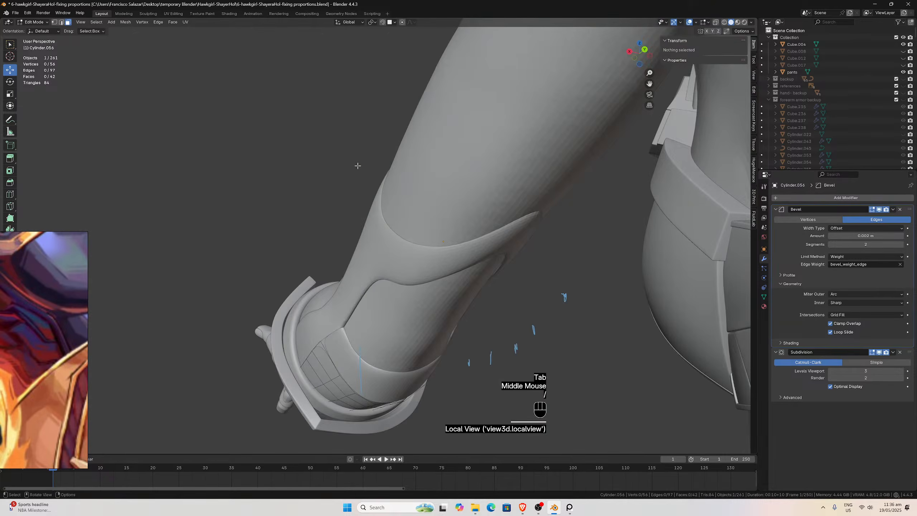
{"action": "middle_click_drag", "start_coordinate": [387, 268], "coordinate": [382, 207]}
{"action": "left_click", "coordinate": [366, 266]}
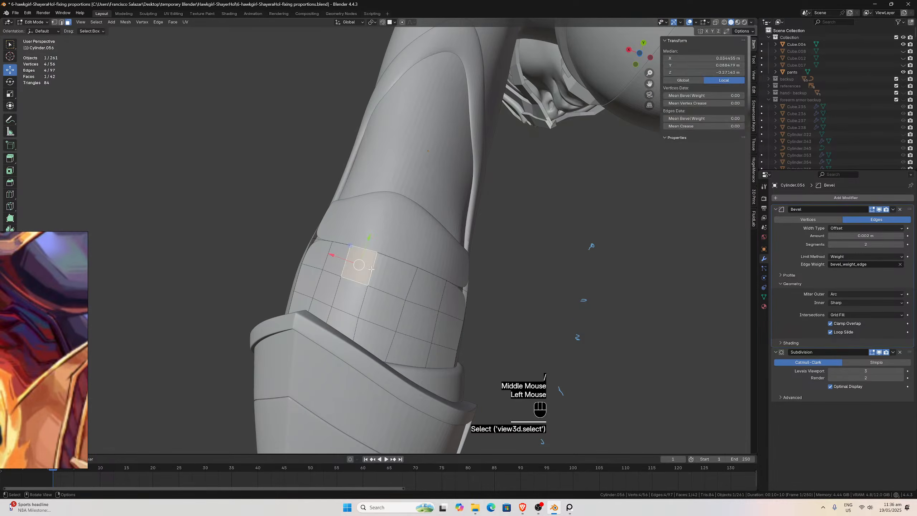
{"action": "left_click", "coordinate": [364, 274], "text": "alt"}
{"action": "left_click", "coordinate": [361, 299], "text": "alt+shift"}
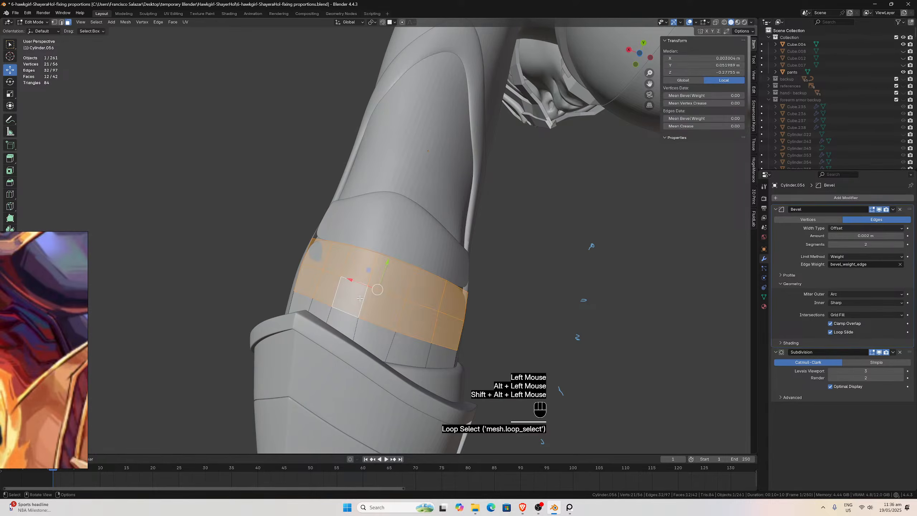
{"action": "key", "text": "slash"}
{"action": "middle_click_drag", "start_coordinate": [360, 298], "coordinate": [281, 268]}
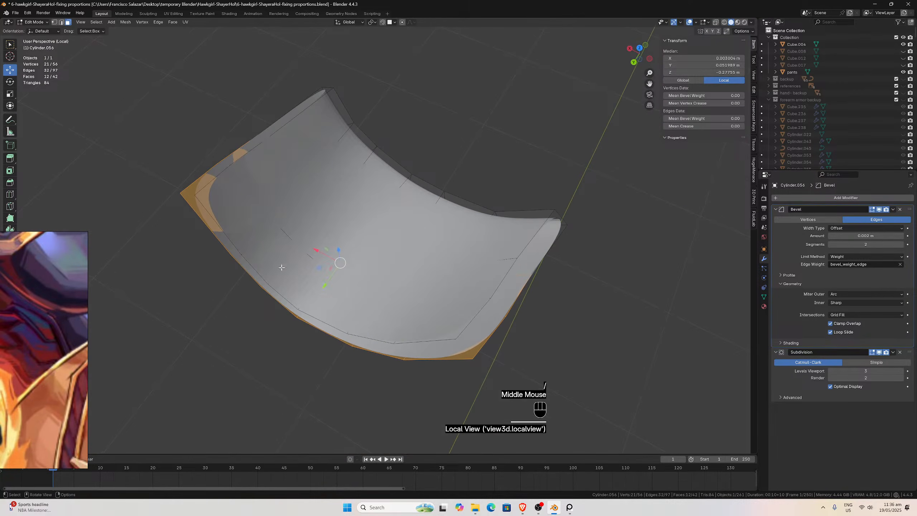
{"action": "left_click", "coordinate": [266, 247], "text": "alt+shift"}
{"action": "left_click", "coordinate": [287, 214], "text": "alt+shift"}
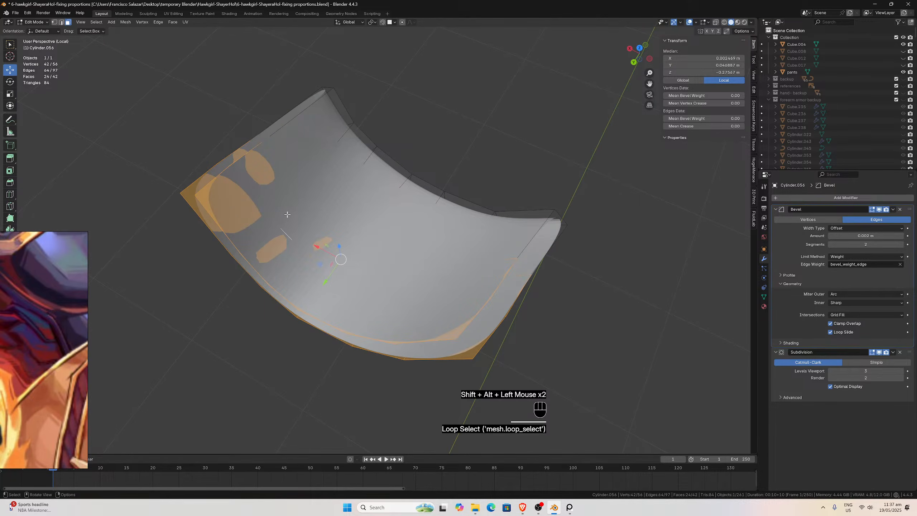
{"action": "key", "text": "p"}
{"action": "left_click", "coordinate": [287, 214]}
{"action": "key", "text": "Tab"}
{"action": "middle_click_drag", "start_coordinate": [287, 214], "coordinate": [405, 354]}
{"action": "key", "text": "slash"}
{"action": "scroll", "coordinate": [362, 333], "scroll_direction": "down", "scroll_amount": 6}
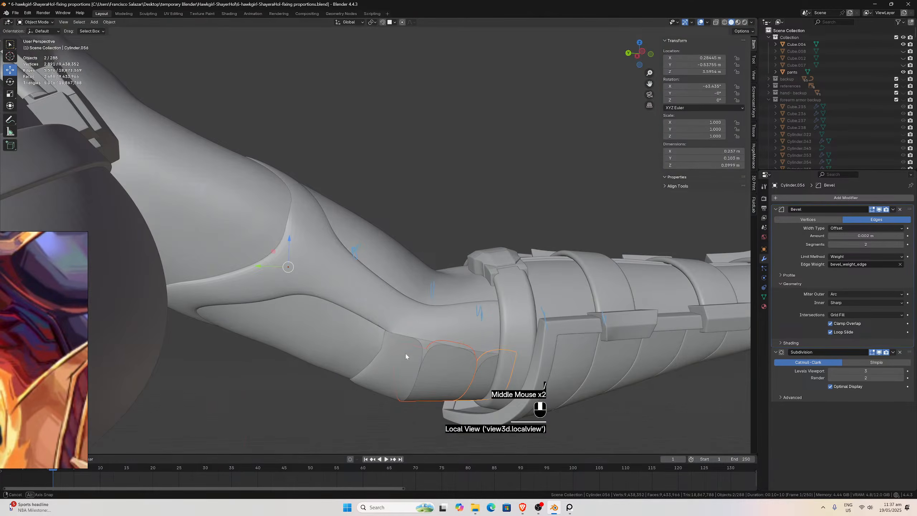
Isolate the forked armour frame around the elbow in local view and open its mesh in Edit Mode.
{"action": "left_click", "coordinate": [366, 294]}
{"action": "middle_click_drag", "start_coordinate": [366, 294], "coordinate": [374, 310]}
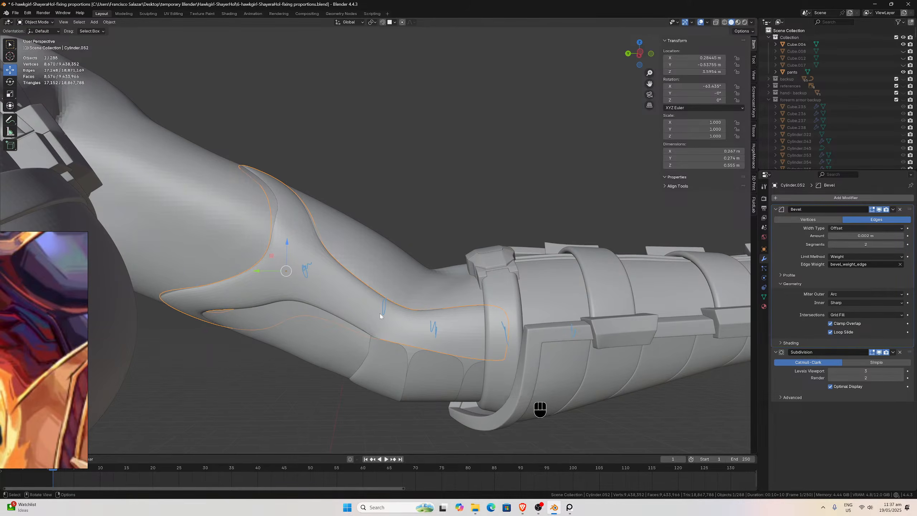
{"action": "key", "text": "slash"}
{"action": "key", "text": "Tab"}
{"action": "middle_click_drag", "start_coordinate": [389, 270], "coordinate": [422, 210]}
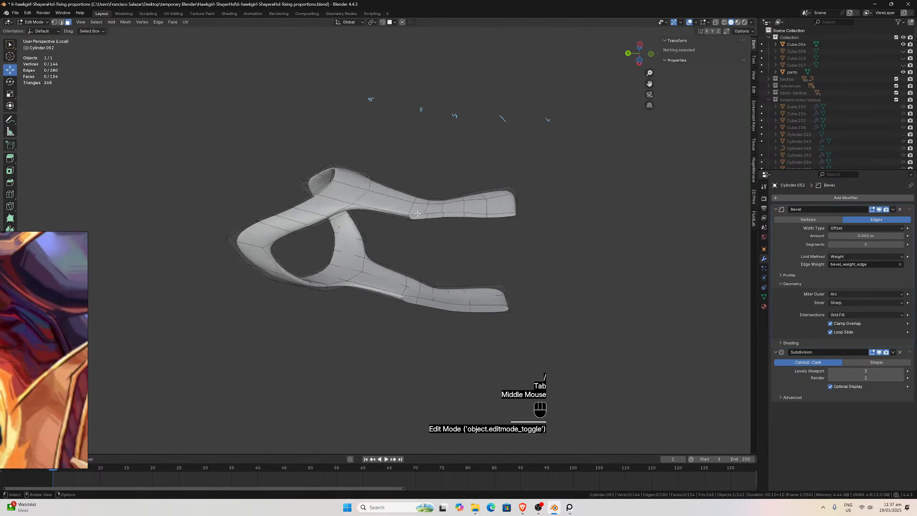
{"action": "scroll", "coordinate": [422, 210], "scroll_direction": "up", "scroll_amount": 2}
Fill the open gap between the two shells along the first prong with faces, starting from its short boundary edge in edge select mode.
{"action": "left_click", "coordinate": [422, 211]}
{"action": "left_click", "coordinate": [422, 211]}
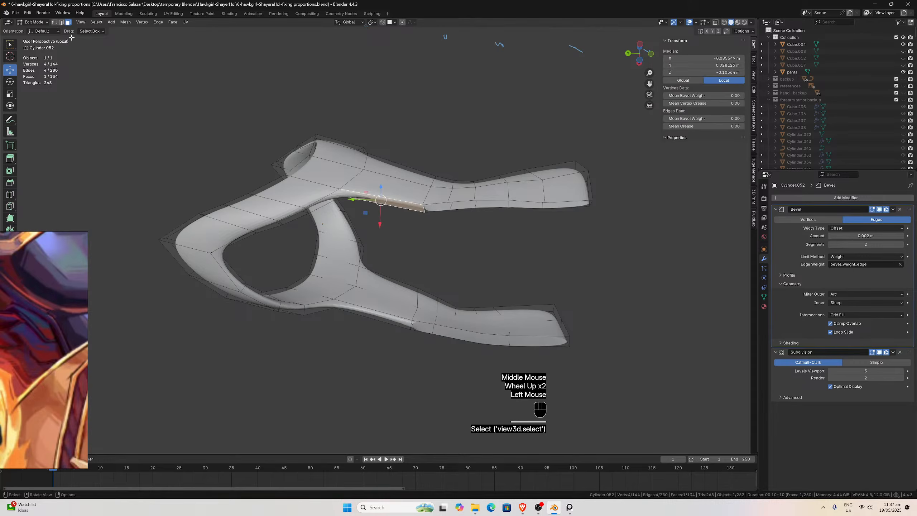
{"action": "left_click", "coordinate": [61, 22]}
{"action": "left_click", "coordinate": [423, 210]}
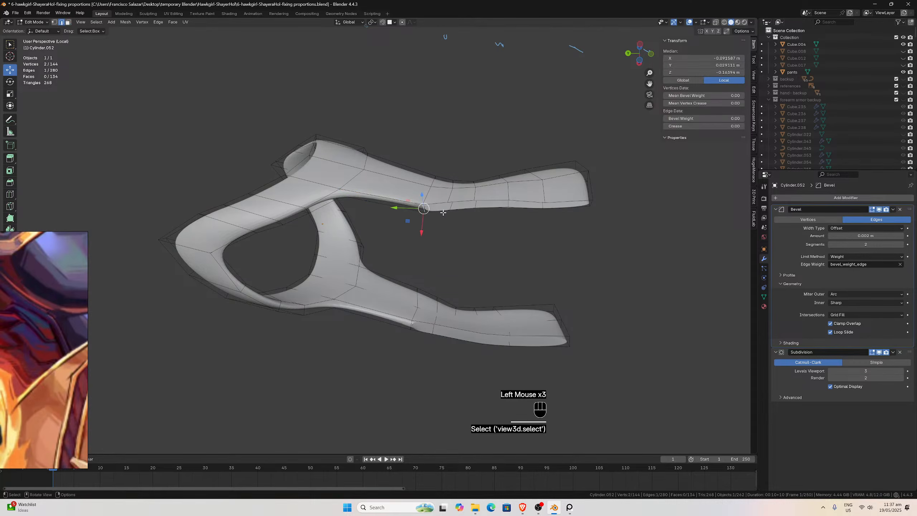
{"action": "key", "text": "f"}
{"action": "key", "text": "f"}
{"action": "key", "text": "f"}
{"action": "key", "text": "f"}
{"action": "key", "text": "f"}
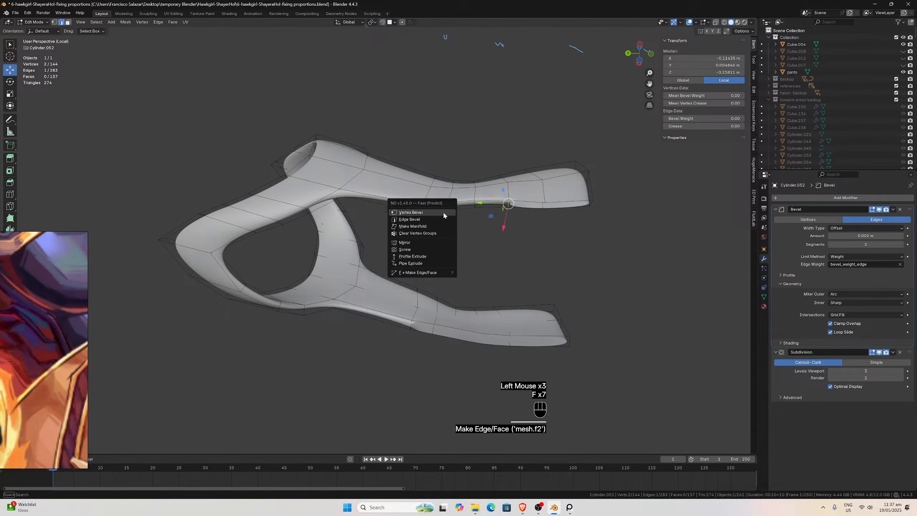
{"action": "key", "text": "f"}
{"action": "key", "text": "f"}
{"action": "key", "text": "f"}
{"action": "key", "text": "f"}
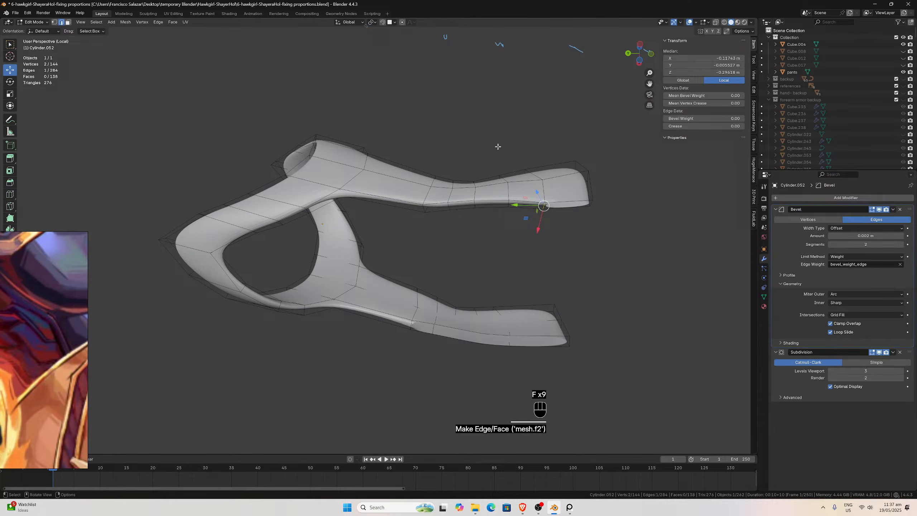
{"action": "middle_click_drag", "start_coordinate": [497, 146], "coordinate": [505, 105]}
{"action": "scroll", "coordinate": [508, 123], "scroll_direction": "up", "scroll_amount": 2}
{"action": "key", "text": "f"}
{"action": "key", "text": "f"}
Fill the matching gap between the shells along the second prong with faces and save the file.
{"action": "middle_click_drag", "start_coordinate": [514, 144], "coordinate": [387, 179]}
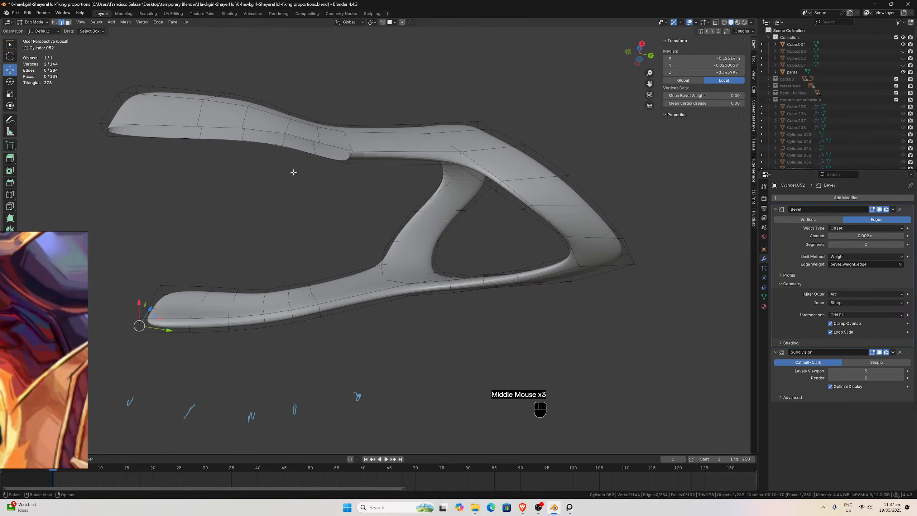
{"action": "left_click", "coordinate": [352, 156]}
{"action": "key", "text": "f"}
{"action": "key", "text": "f"}
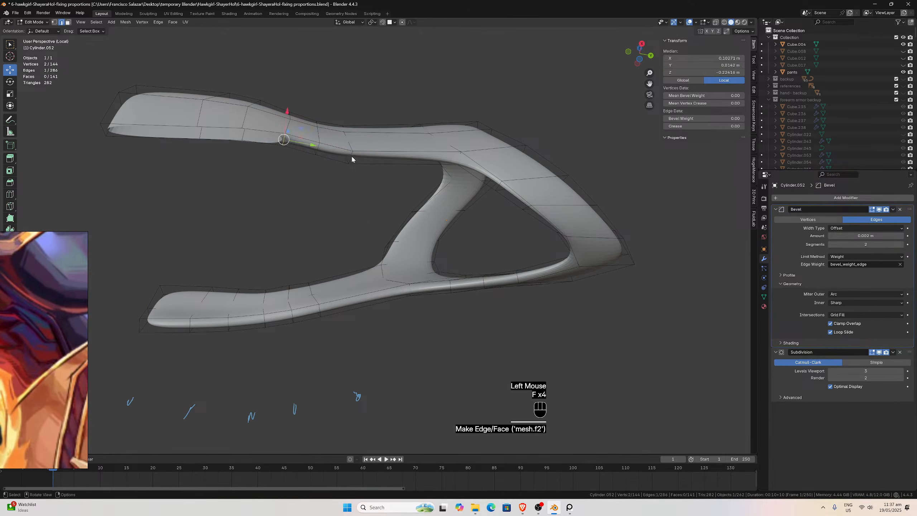
{"action": "key", "text": "f"}
{"action": "key", "text": "f"}
{"action": "key", "text": "f"}
{"action": "key", "text": "f"}
{"action": "key", "text": "f"}
{"action": "key", "text": "f"}
{"action": "middle_click_drag", "start_coordinate": [351, 156], "coordinate": [333, 175]}
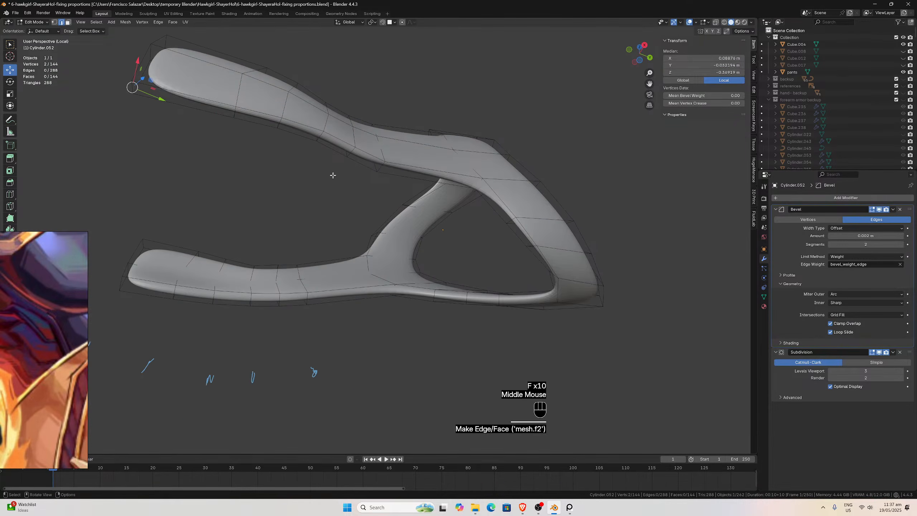
{"action": "key", "text": "ctrl+s"}
Select the paired border edge loops along the forked frame's newly filled side rim, its adjoining opening and one prong's tip.
{"action": "left_click", "coordinate": [260, 125]}
{"action": "left_click", "coordinate": [233, 118], "text": "alt"}
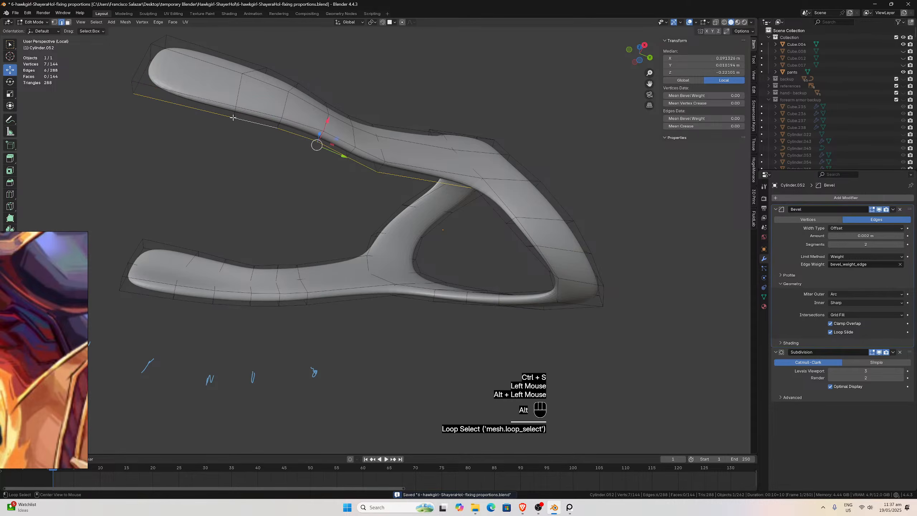
{"action": "left_click", "coordinate": [231, 109], "text": "alt+shift"}
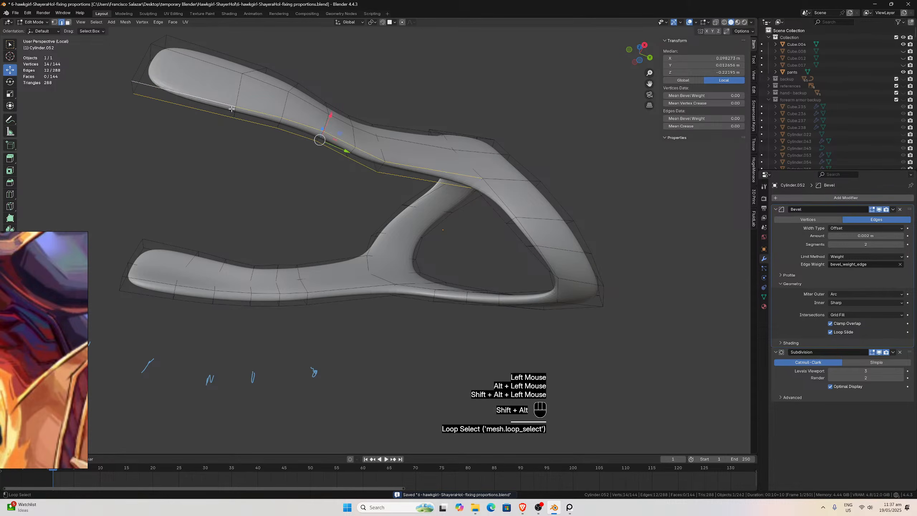
{"action": "left_click", "coordinate": [502, 209], "text": "alt+shift"}
{"action": "left_click", "coordinate": [506, 201], "text": "alt+shift"}
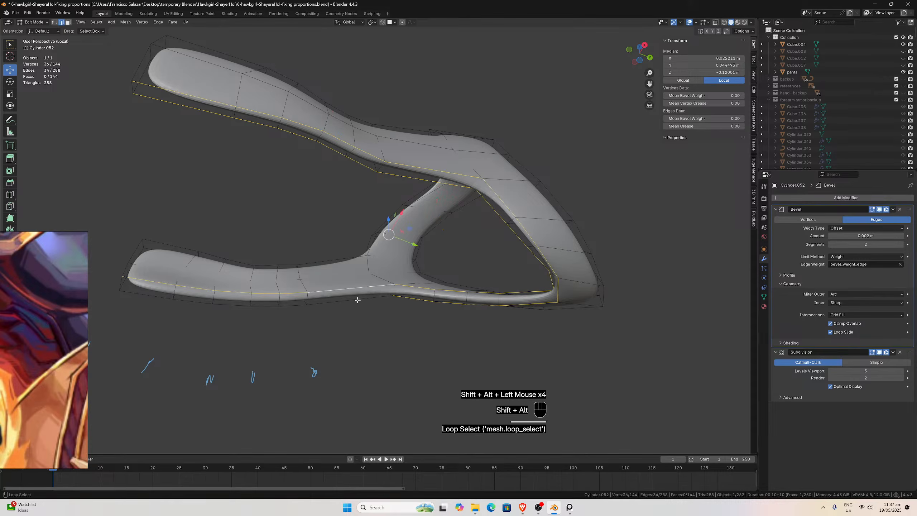
{"action": "middle_click_drag", "start_coordinate": [156, 277], "coordinate": [159, 217]}
{"action": "left_click", "coordinate": [159, 215], "text": "alt+shift"}
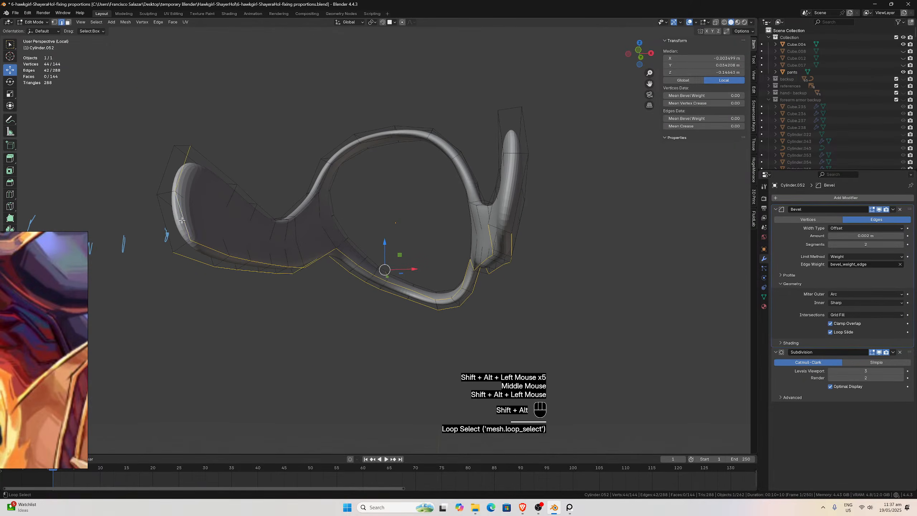
{"action": "left_click", "coordinate": [169, 227], "text": "alt+shift"}
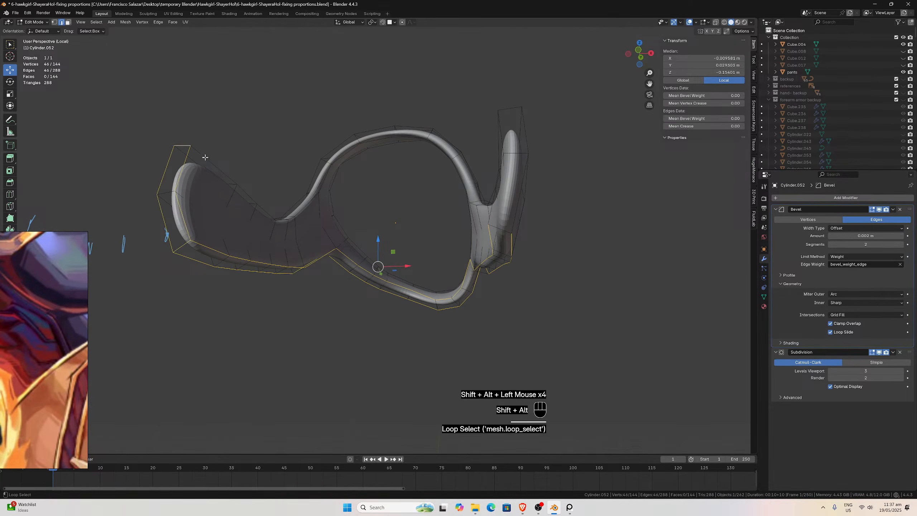
Extend the selection with the border edge loops along the opposite side rims and around the other prong's tip.
{"action": "middle_click_drag", "start_coordinate": [221, 169], "coordinate": [399, 305]}
{"action": "left_click", "coordinate": [399, 306], "text": "alt+shift"}
{"action": "left_click", "coordinate": [321, 202], "text": "alt+shift"}
{"action": "left_click", "coordinate": [324, 195], "text": "alt+shift"}
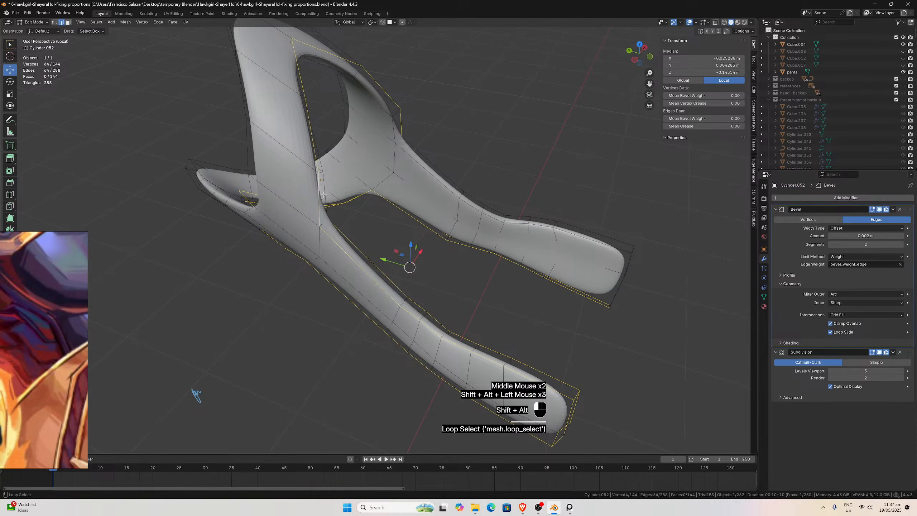
{"action": "middle_click_drag", "start_coordinate": [402, 168], "coordinate": [506, 217]}
{"action": "left_click", "coordinate": [519, 221], "text": "alt+shift"}
{"action": "left_click", "coordinate": [524, 224], "text": "alt+shift"}
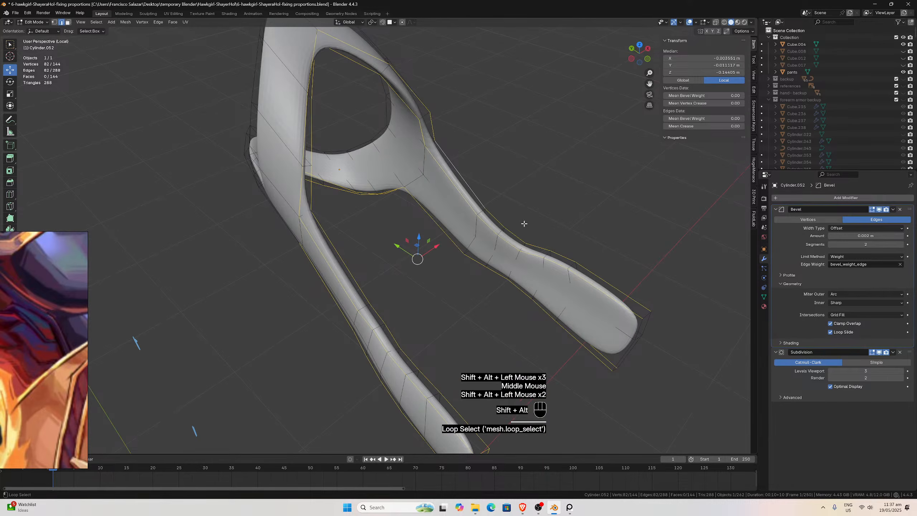
{"action": "middle_click_drag", "start_coordinate": [635, 307], "coordinate": [610, 334]}
{"action": "left_click", "coordinate": [609, 335], "text": "alt+shift"}
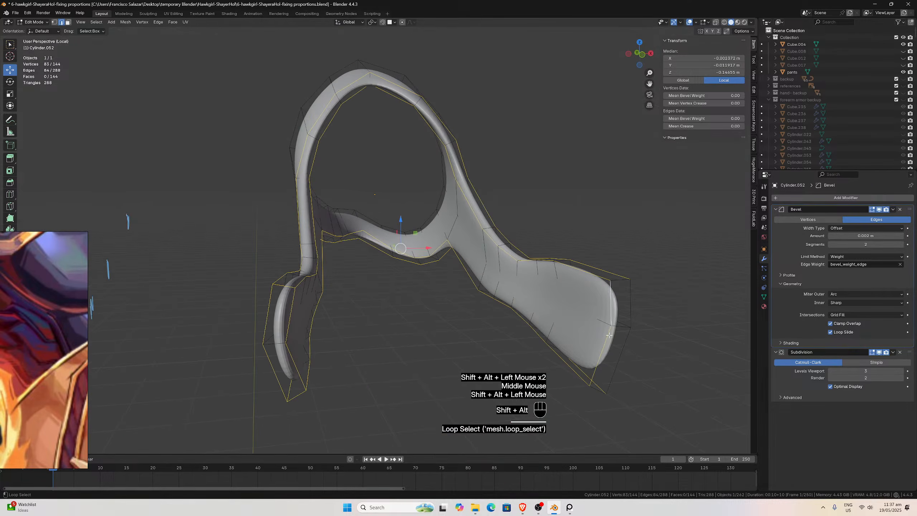
{"action": "left_click", "coordinate": [614, 333], "text": "alt+shift"}
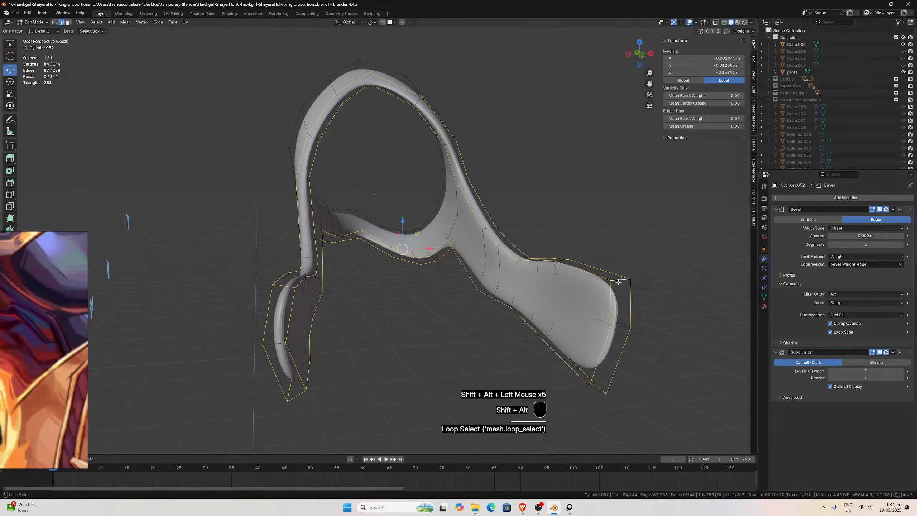
Add the frame's remaining outer rim loops and the centre crease at its pointed end to the edge selection.
{"action": "middle_click_drag", "start_coordinate": [310, 326], "coordinate": [408, 245]}
{"action": "middle_click_drag", "start_coordinate": [354, 333], "coordinate": [352, 354]}
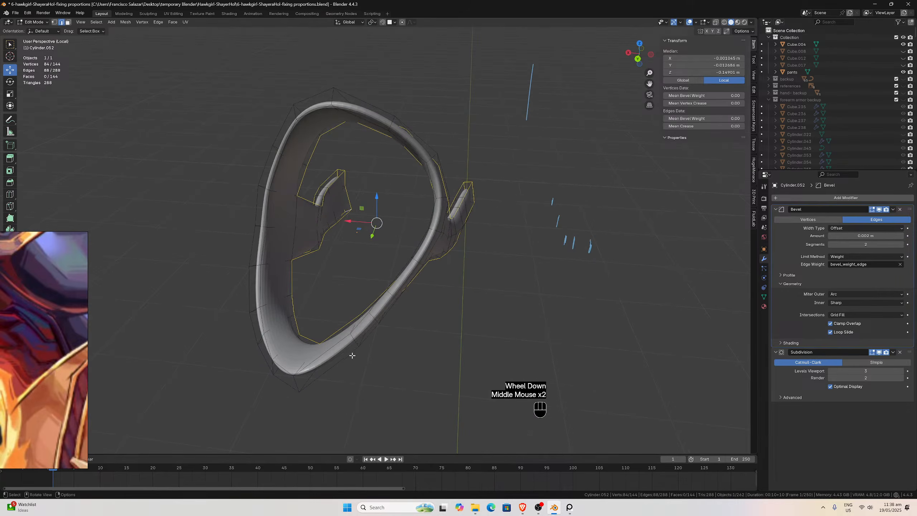
{"action": "left_click", "coordinate": [343, 355], "text": "alt+shift"}
{"action": "left_click", "coordinate": [318, 355], "text": "alt+shift"}
{"action": "middle_click_drag", "start_coordinate": [318, 193], "coordinate": [323, 153]}
{"action": "left_click", "coordinate": [314, 190], "text": "alt+shift"}
{"action": "middle_click_drag", "start_coordinate": [314, 189], "coordinate": [386, 251]}
{"action": "left_click", "coordinate": [392, 254], "text": "alt+shift"}
Set the mean bevel weight of the selected frame edges to 1 and return to the full scene in Object Mode.
{"action": "left_click", "coordinate": [703, 118]}
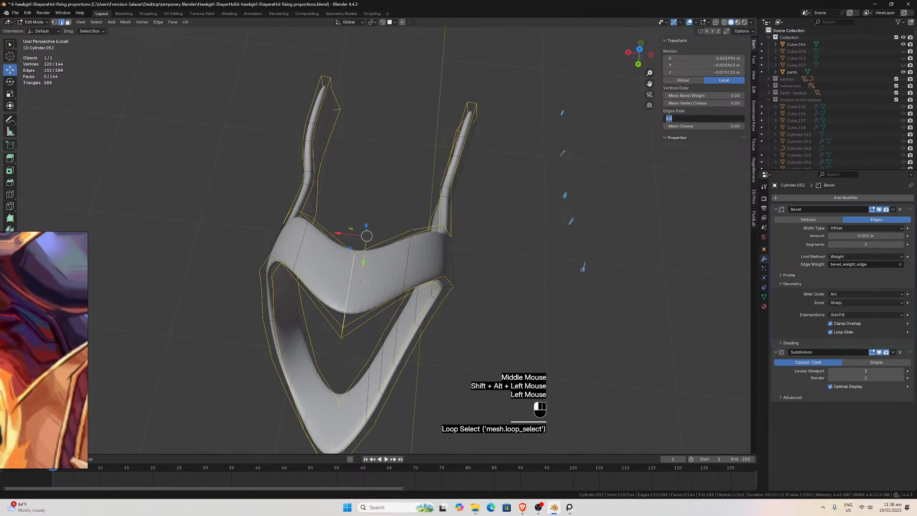
{"action": "type", "text": "1"}
{"action": "key", "text": "Return"}
{"action": "middle_click_drag", "start_coordinate": [496, 208], "coordinate": [567, 208]}
{"action": "scroll", "coordinate": [545, 215], "scroll_direction": "down", "scroll_amount": 1}
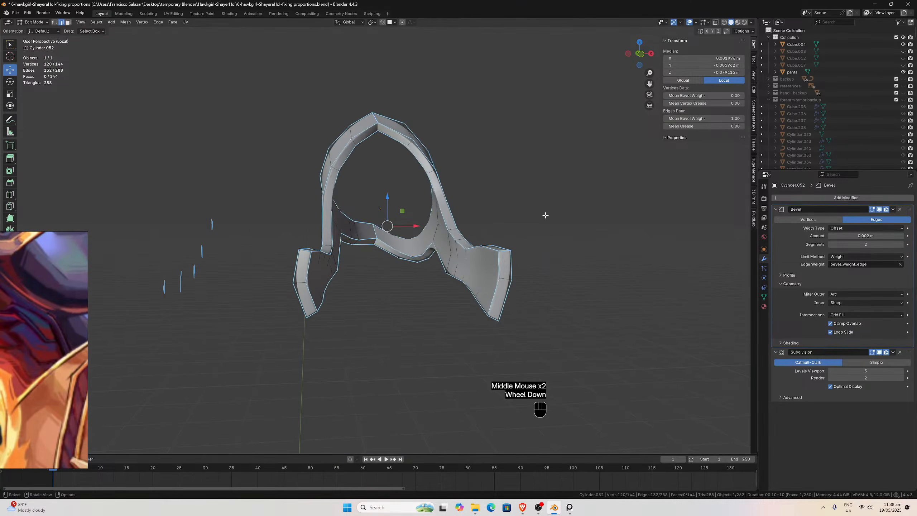
{"action": "key", "text": "slash"}
{"action": "key", "text": "Tab"}
Open the curved forearm band directly below the long pointed plate in Edit Mode and isolate it in local view.
{"action": "scroll", "coordinate": [586, 175], "scroll_direction": "down", "scroll_amount": 2}
{"action": "middle_click_drag", "start_coordinate": [587, 175], "coordinate": [331, 229]}
{"action": "scroll", "coordinate": [319, 184], "scroll_direction": "up", "scroll_amount": 3}
{"action": "scroll", "coordinate": [332, 229], "scroll_direction": "down", "scroll_amount": 1}
{"action": "scroll", "coordinate": [417, 332], "scroll_direction": "up", "scroll_amount": 1}
{"action": "left_click", "coordinate": [418, 332]}
{"action": "scroll", "coordinate": [417, 332], "scroll_direction": "down", "scroll_amount": 2}
{"action": "middle_click_drag", "start_coordinate": [409, 285], "coordinate": [415, 299]}
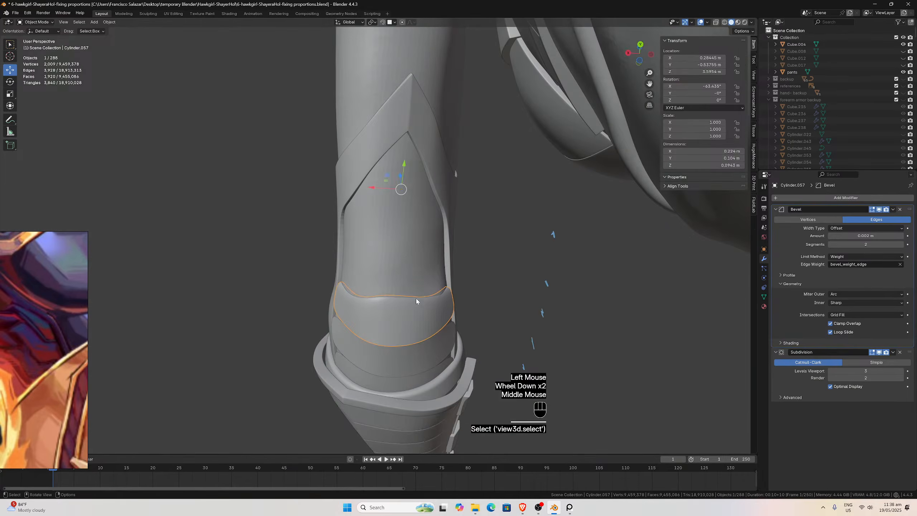
{"action": "key", "text": "Tab"}
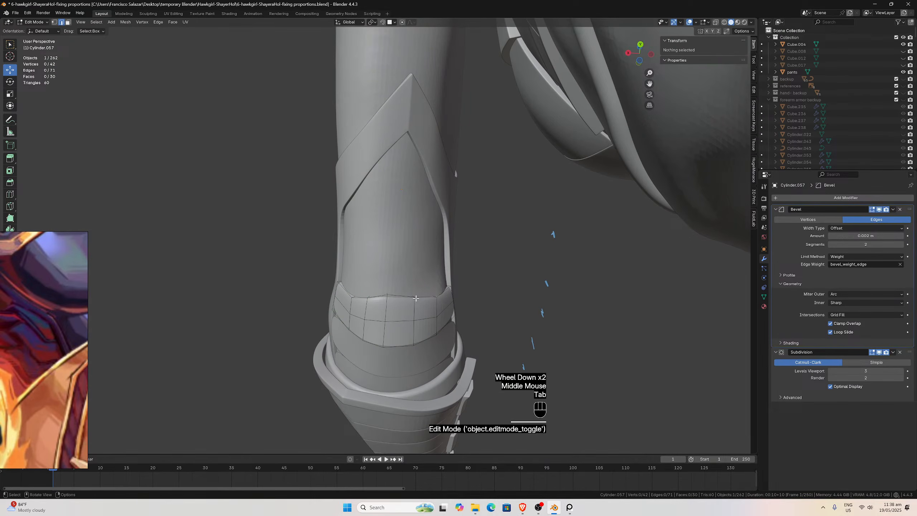
{"action": "key", "text": "KP_Divide"}
{"action": "scroll", "coordinate": [468, 317], "scroll_direction": "up", "scroll_amount": 1}
{"action": "mouse_move", "coordinate": [406, 260]}
{"action": "middle_mouse_down"}
{"action": "mouse_move", "coordinate": [468, 318]}
{"action": "mouse_move", "coordinate": [405, 266]}
{"action": "middle_mouse_up"}
{"action": "scroll", "coordinate": [468, 318], "scroll_direction": "down", "scroll_amount": 1}
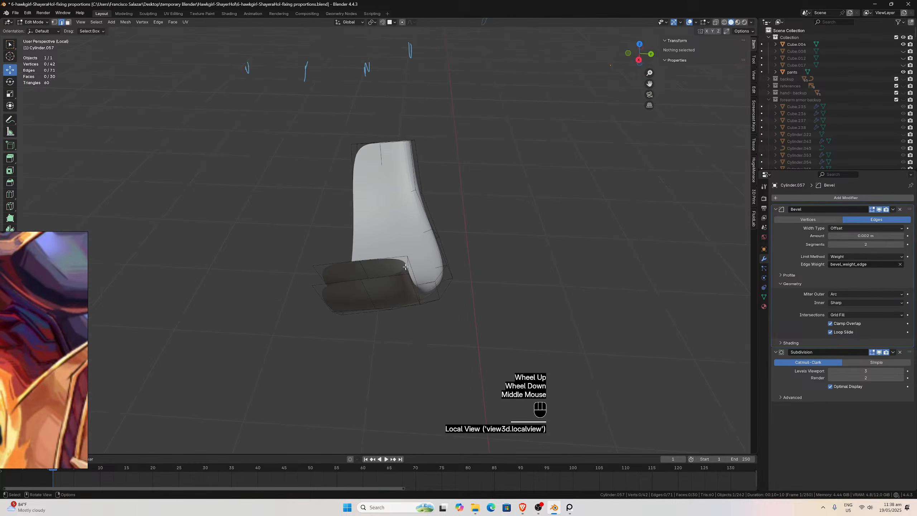
Fill the curved band's open rim with faces along both short ends and the long side between them.
{"action": "left_click", "coordinate": [405, 267]}
{"action": "key", "text": "f"}
{"action": "key", "text": "f"}
{"action": "key", "text": "f"}
{"action": "key", "text": "f"}
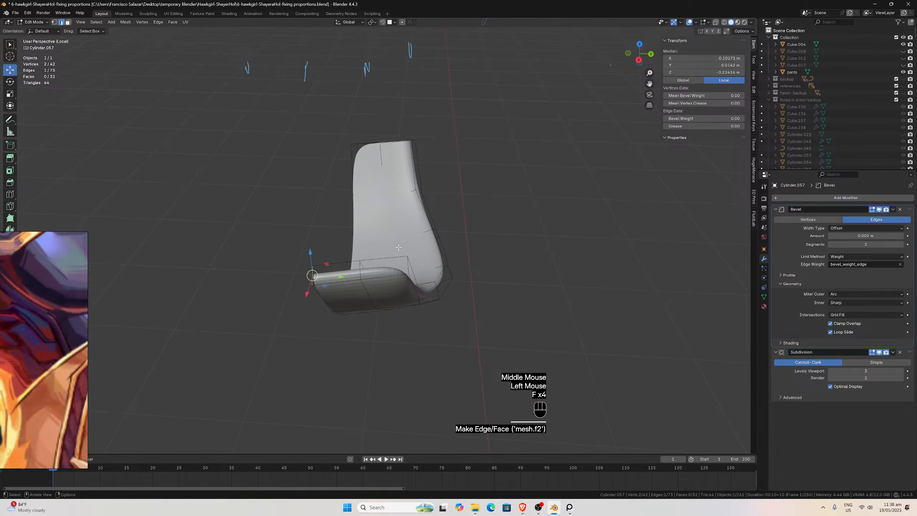
{"action": "key", "text": "f"}
{"action": "key", "text": "f"}
{"action": "middle_click_drag", "start_coordinate": [398, 248], "coordinate": [446, 211]}
{"action": "key", "text": "f"}
{"action": "key", "text": "f"}
{"action": "key", "text": "f"}
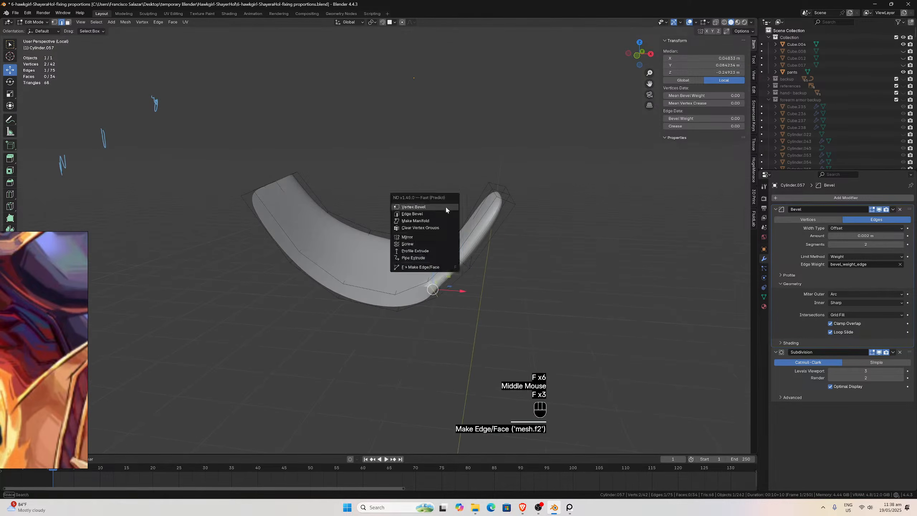
{"action": "key", "text": "f"}
{"action": "key", "text": "f"}
{"action": "key", "text": "f"}
{"action": "key", "text": "f"}
{"action": "key", "text": "f"}
{"action": "key", "text": "f"}
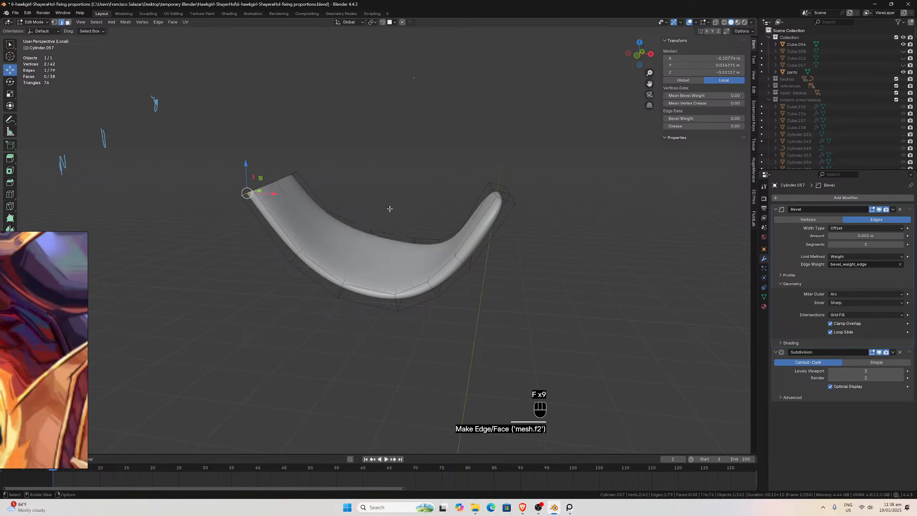
{"action": "key", "text": "f"}
{"action": "key", "text": "f"}
{"action": "middle_click_drag", "start_coordinate": [380, 205], "coordinate": [399, 234]}
{"action": "key", "text": "f"}
{"action": "key", "text": "f"}
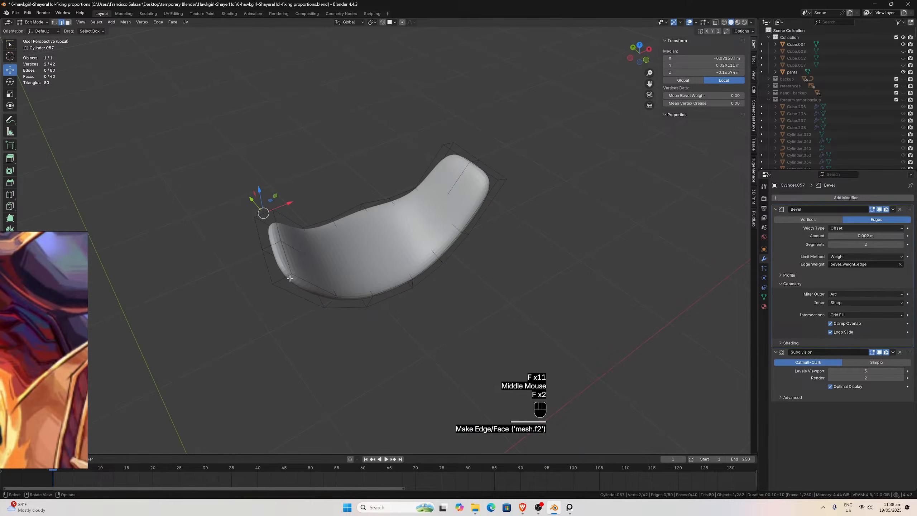
Select the border edge loops and corner edges all around the curved band's rim.
{"action": "left_click", "coordinate": [290, 278]}
{"action": "left_click", "coordinate": [311, 287], "text": "alt"}
{"action": "left_click", "coordinate": [325, 293], "text": "alt+shift"}
{"action": "left_click", "coordinate": [334, 297], "text": "alt+shift"}
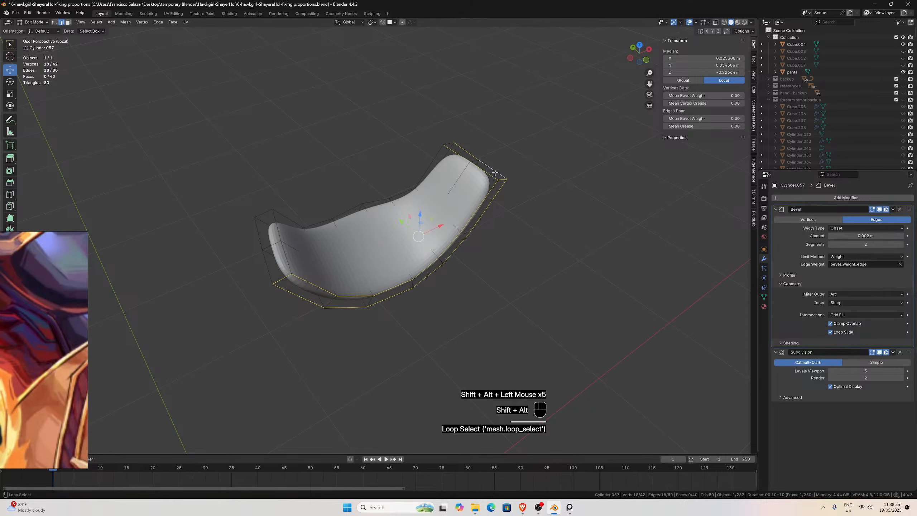
{"action": "middle_click_drag", "start_coordinate": [277, 212], "coordinate": [416, 235]}
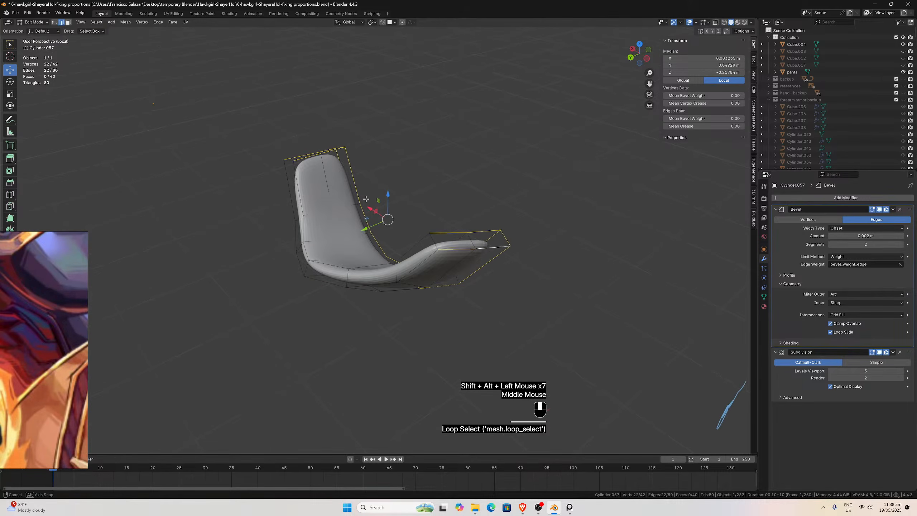
{"action": "left_click", "coordinate": [432, 243], "text": "alt+shift"}
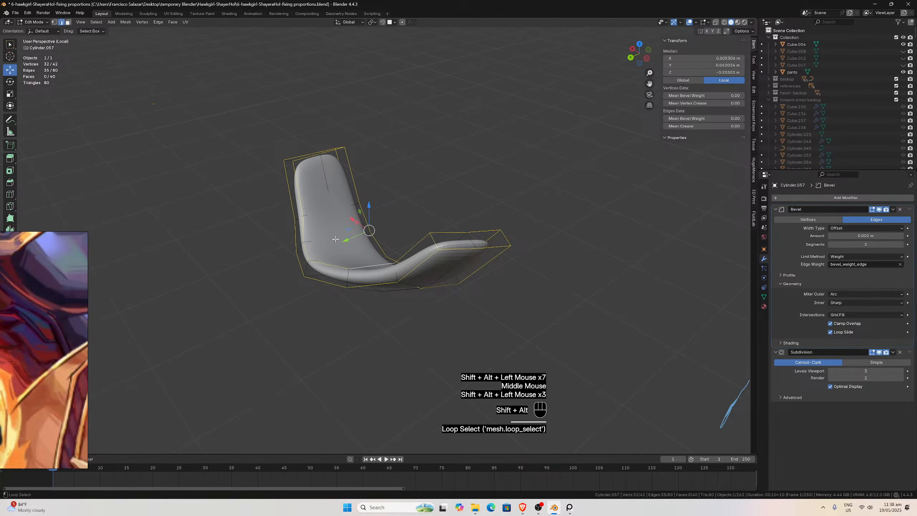
{"action": "left_click", "coordinate": [290, 160], "text": "alt+shift"}
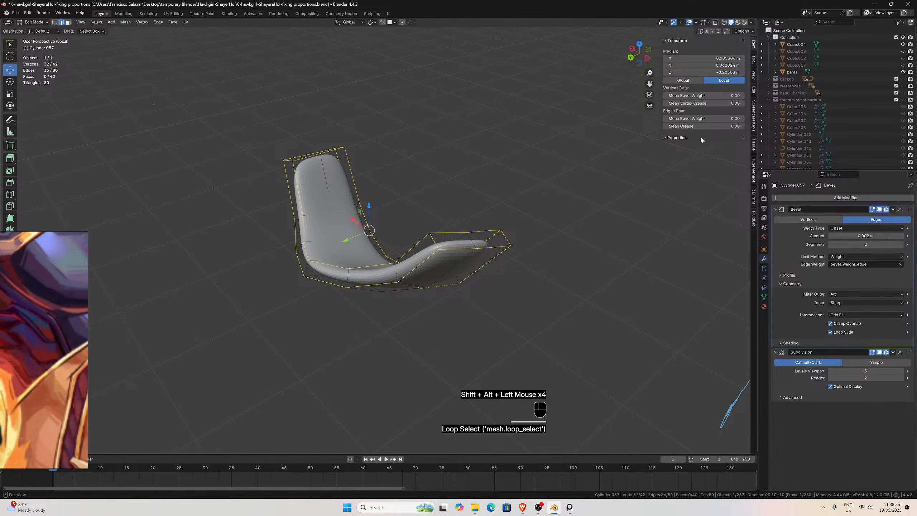
Set the mean bevel weight of the band's selected edges to 1 and return to the full scene in Object Mode.
{"action": "left_click", "coordinate": [702, 119]}
{"action": "type", "text": "1"}
{"action": "key", "text": "Return"}
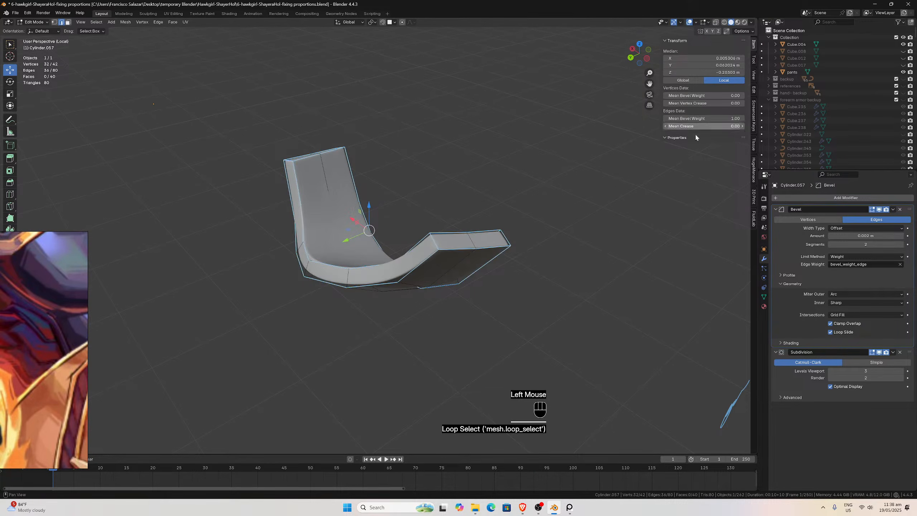
{"action": "mouse_move", "coordinate": [347, 206]}
{"action": "middle_mouse_down"}
{"action": "mouse_move", "coordinate": [392, 199]}
{"action": "mouse_move", "coordinate": [339, 191]}
{"action": "middle_mouse_up"}
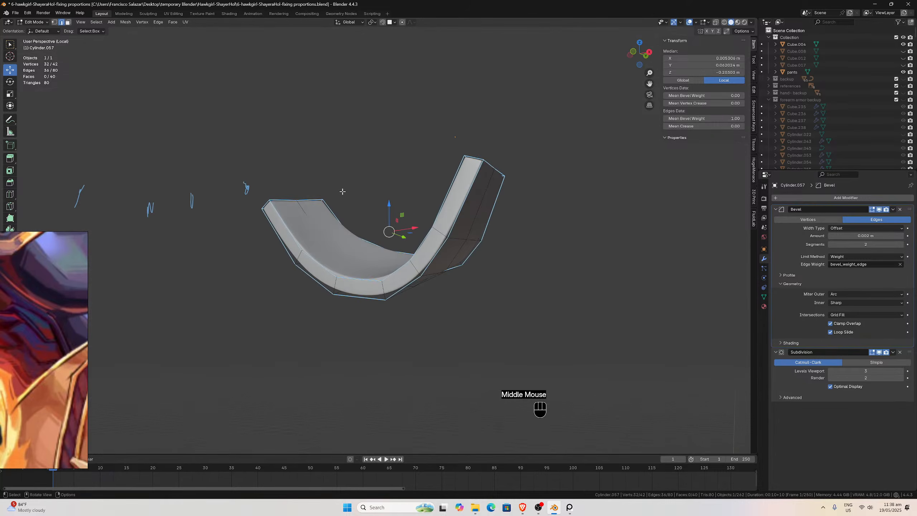
{"action": "key", "text": "KP_Divide"}
{"action": "key", "text": "Tab"}
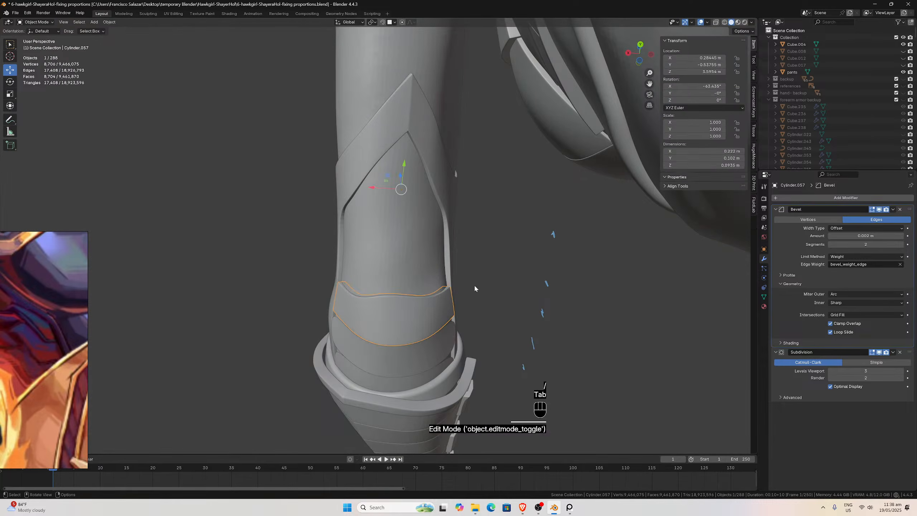
Open the next curved forearm band towards the gauntlet cuff in Edit Mode and isolate it in local view.
{"action": "middle_click_drag", "start_coordinate": [474, 286], "coordinate": [415, 314]}
{"action": "scroll", "coordinate": [509, 295], "scroll_direction": "down", "scroll_amount": 2}
{"action": "scroll", "coordinate": [397, 314], "scroll_direction": "up", "scroll_amount": 4}
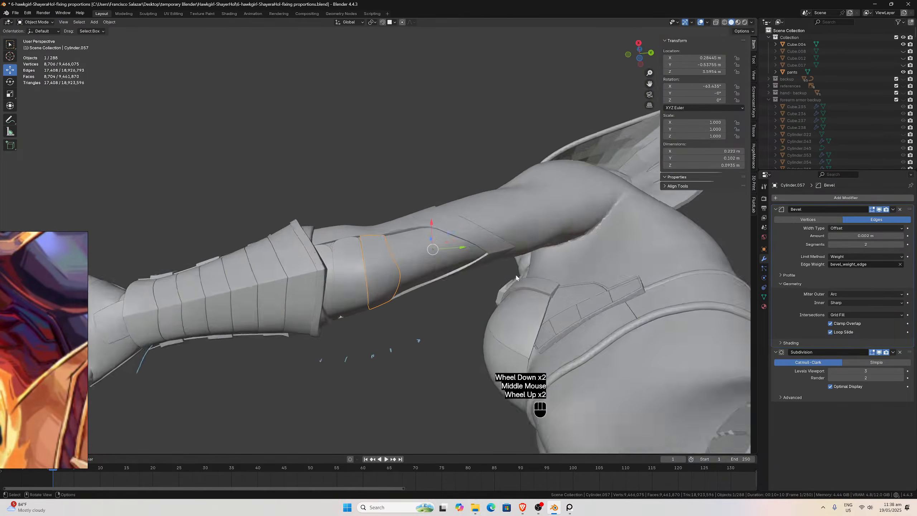
{"action": "left_click", "coordinate": [335, 314]}
{"action": "scroll", "coordinate": [340, 305], "scroll_direction": "down", "scroll_amount": 2}
{"action": "scroll", "coordinate": [350, 304], "scroll_direction": "up", "scroll_amount": 3}
{"action": "middle_click_drag", "start_coordinate": [343, 297], "coordinate": [364, 324]}
{"action": "key", "text": "Tab"}
{"action": "key", "text": "KP_Divide"}
{"action": "scroll", "coordinate": [409, 239], "scroll_direction": "down", "scroll_amount": 1}
{"action": "left_click", "coordinate": [412, 235]}
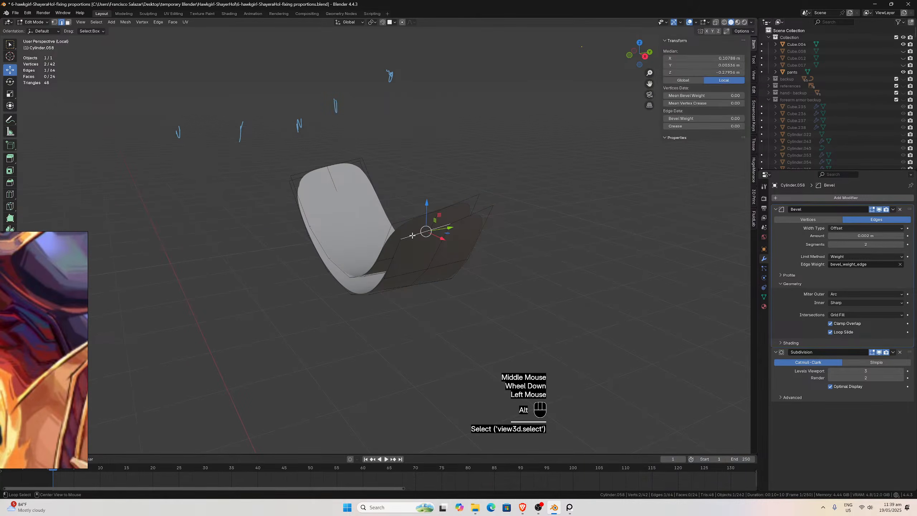
{"action": "left_click", "coordinate": [441, 227], "text": "alt"}
{"action": "left_click", "coordinate": [425, 217], "text": "alt+shift"}
{"action": "middle_click_drag", "start_coordinate": [425, 216], "coordinate": [464, 254]}
{"action": "left_click", "coordinate": [425, 285], "text": "alt+shift"}
Bridge the two facing edges at one short end of the isolated band with a face.
{"action": "left_click", "coordinate": [511, 217]}
{"action": "left_click", "coordinate": [503, 202], "text": "shift"}
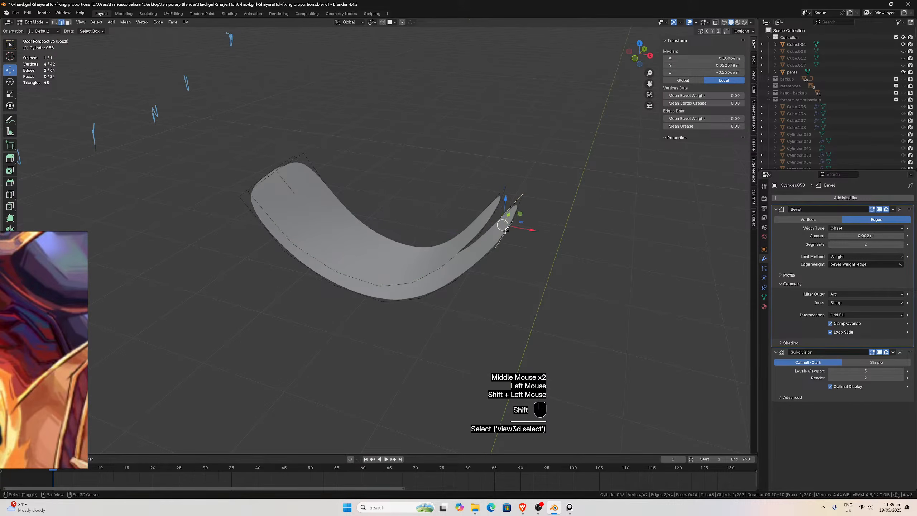
{"action": "middle_click_drag", "start_coordinate": [503, 203], "coordinate": [397, 286]}
{"action": "scroll", "coordinate": [441, 261], "scroll_direction": "down", "scroll_amount": 1}
{"action": "left_click", "coordinate": [374, 292], "text": "shift"}
{"action": "left_click", "coordinate": [367, 296]}
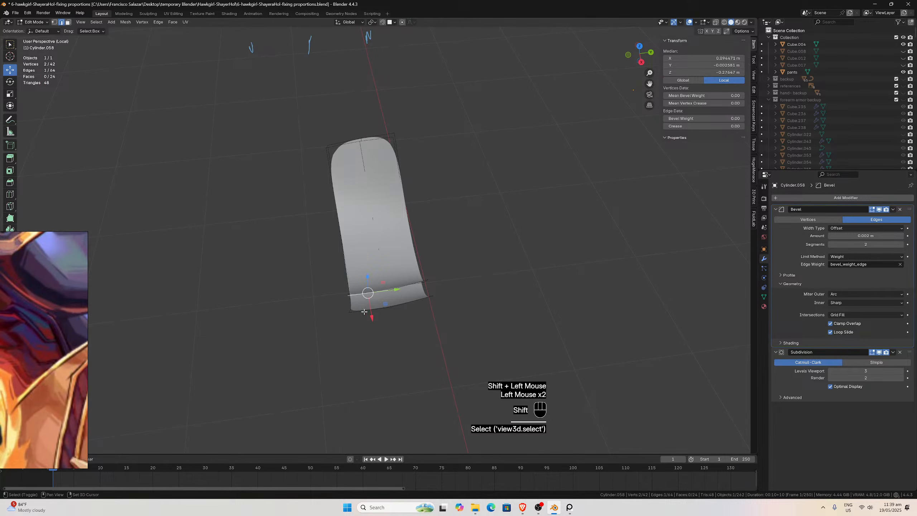
{"action": "left_click", "coordinate": [361, 311], "text": "shift"}
{"action": "key", "text": "f"}
{"action": "key", "text": "f"}
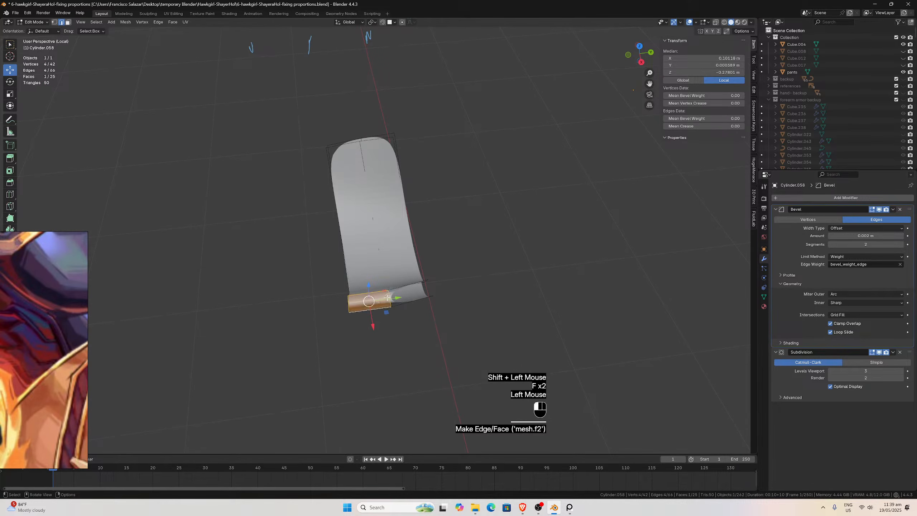
Fill the rest of the band's open rim with faces along both long sides and the remaining short-end gaps.
{"action": "left_click", "coordinate": [367, 305]}
{"action": "middle_click_drag", "start_coordinate": [366, 305], "coordinate": [348, 246]}
{"action": "key", "text": "f"}
{"action": "key", "text": "f"}
{"action": "key", "text": "f"}
{"action": "key", "text": "f"}
{"action": "key", "text": "f"}
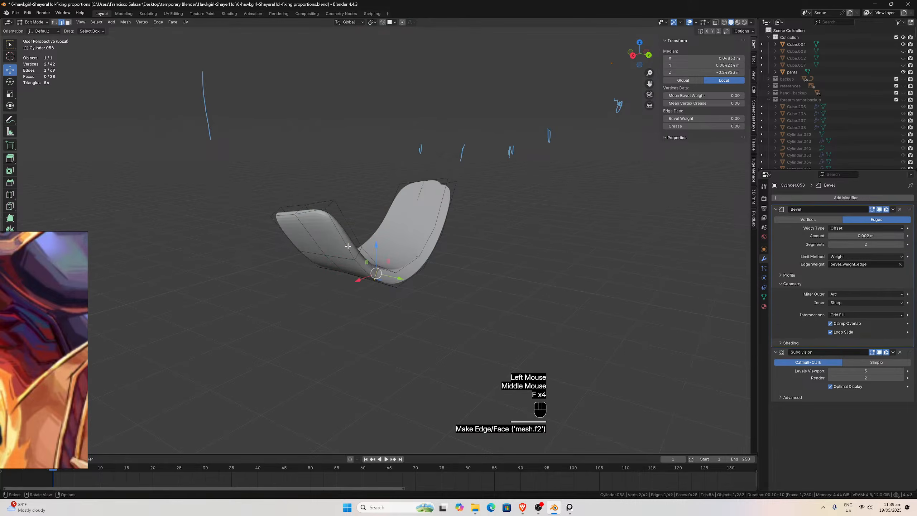
{"action": "key", "text": "f"}
{"action": "key", "text": "f"}
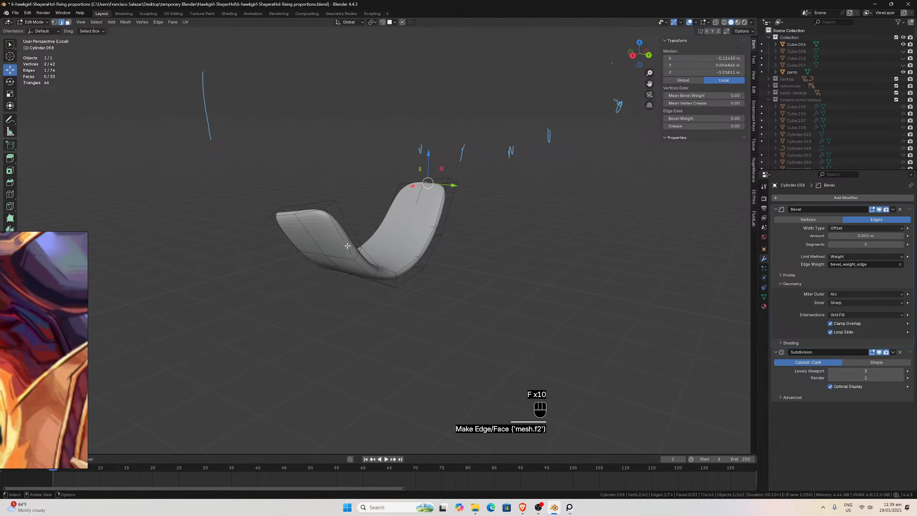
{"action": "middle_click_drag", "start_coordinate": [347, 246], "coordinate": [445, 241]}
{"action": "key", "text": "f"}
{"action": "key", "text": "f"}
{"action": "key", "text": "f"}
{"action": "key", "text": "f"}
{"action": "key", "text": "f"}
{"action": "key", "text": "f"}
{"action": "key", "text": "f"}
{"action": "key", "text": "f"}
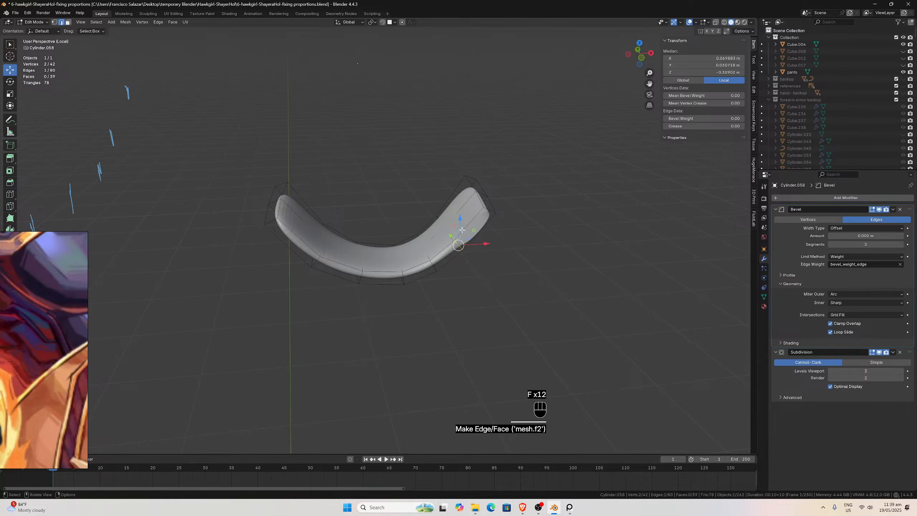
{"action": "mouse_move", "coordinate": [468, 231]}
{"action": "middle_mouse_down"}
{"action": "mouse_move", "coordinate": [475, 203]}
{"action": "mouse_move", "coordinate": [478, 223]}
{"action": "middle_mouse_up"}
{"action": "key", "text": "f"}
{"action": "key", "text": "f"}
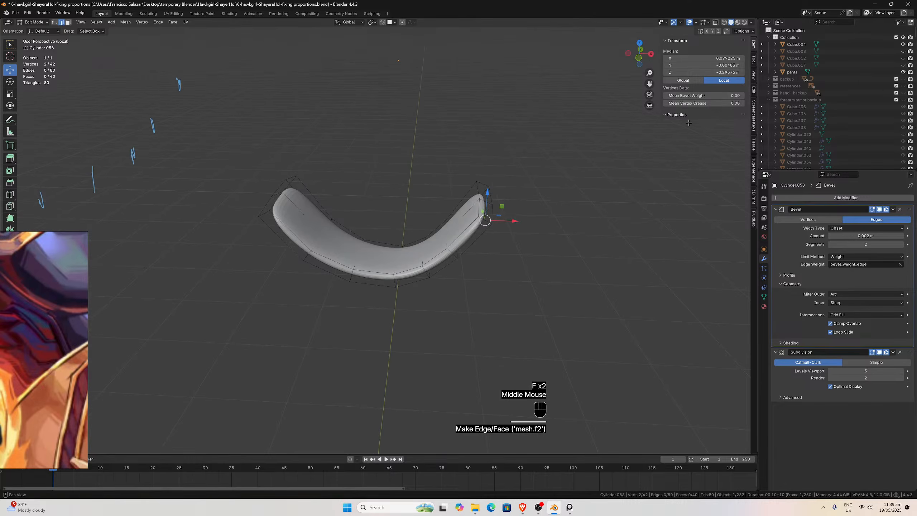
Select the border edge loops and corner edges all around the closed band's rim.
{"action": "left_click", "coordinate": [439, 255]}
{"action": "left_click", "coordinate": [436, 255], "text": "alt"}
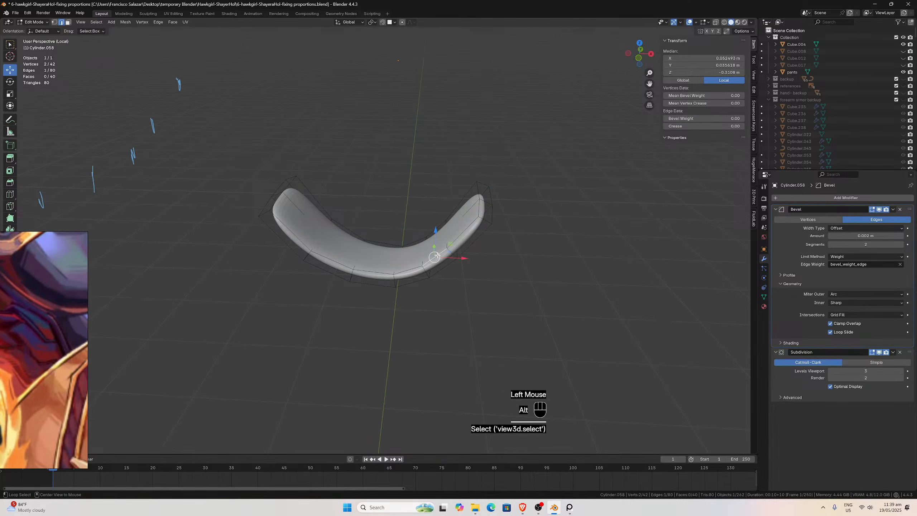
{"action": "left_click", "coordinate": [436, 257], "text": "alt+shift"}
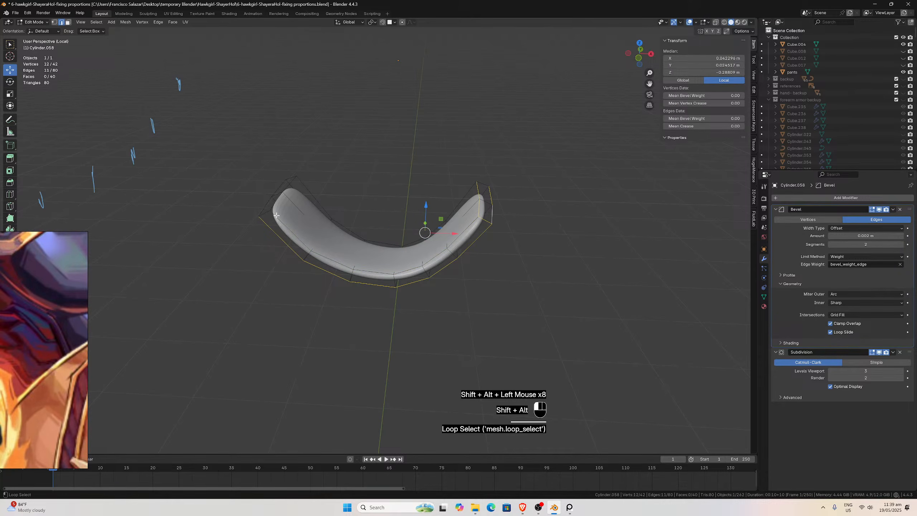
{"action": "middle_click_drag", "start_coordinate": [295, 175], "coordinate": [276, 253]}
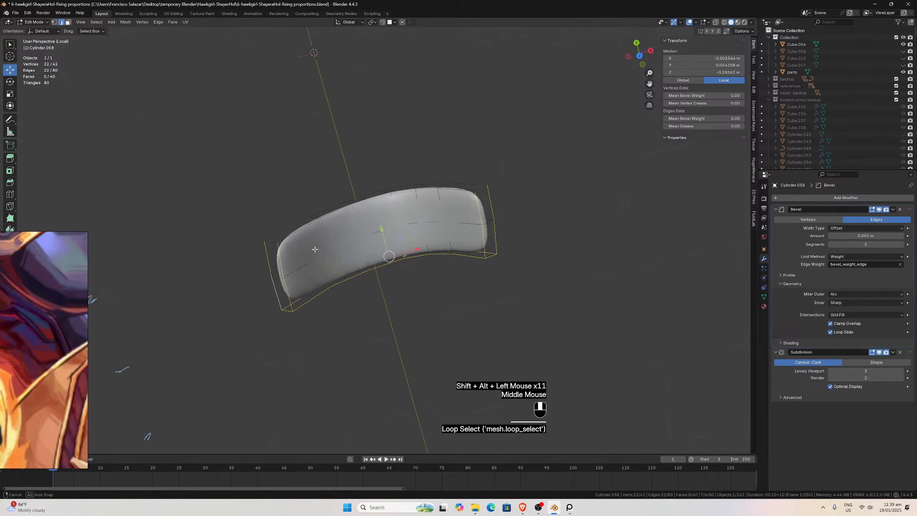
{"action": "scroll", "coordinate": [275, 255], "scroll_direction": "down", "scroll_amount": 1}
{"action": "left_click", "coordinate": [289, 252], "text": "alt+shift"}
{"action": "left_click", "coordinate": [301, 245], "text": "alt+shift"}
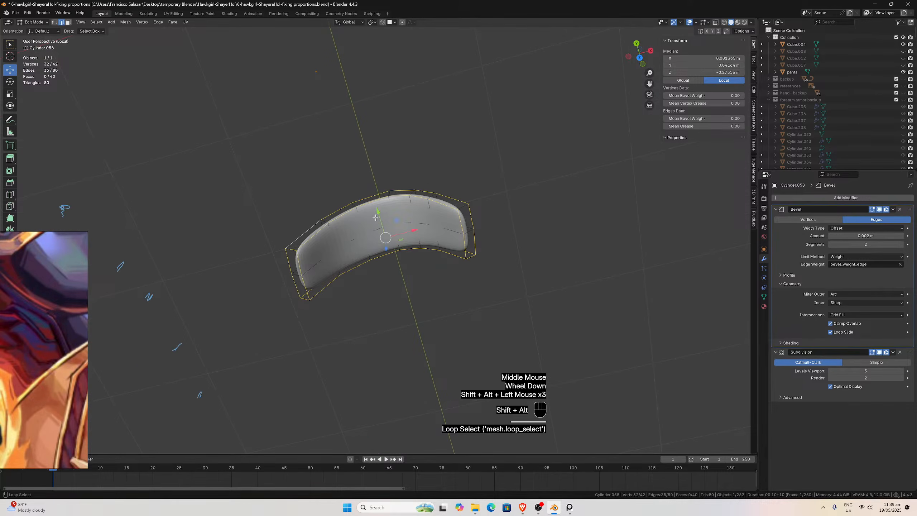
Set the mean bevel weight of the selected rim edges to 1 and return to the full scene in Object Mode.
{"action": "left_click", "coordinate": [703, 118]}
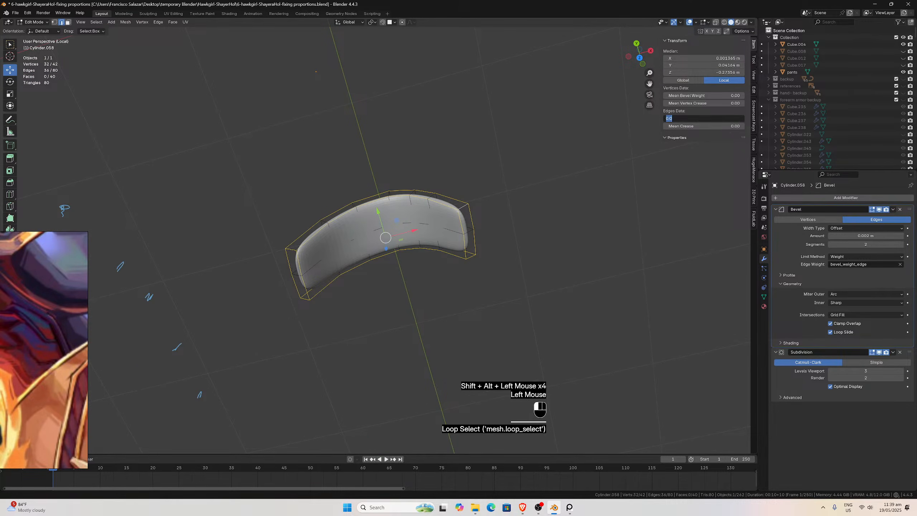
{"action": "type", "text": "1"}
{"action": "key", "text": "Return"}
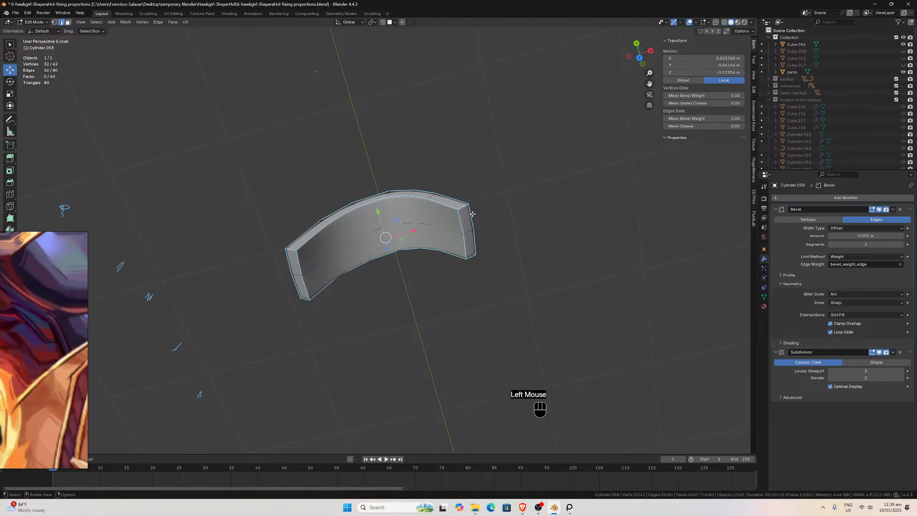
{"action": "key", "text": "slash"}
{"action": "middle_click_drag", "start_coordinate": [358, 317], "coordinate": [364, 313]}
{"action": "key", "text": "Tab"}
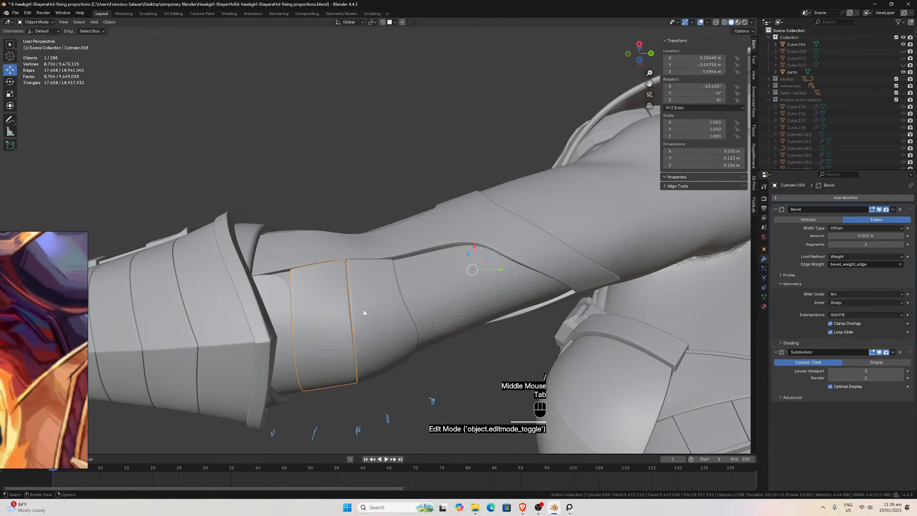
Open the last forearm band, partly tucked under the gauntlet's flared cuff, in Edit Mode and isolate it in local view.
{"action": "left_click", "coordinate": [285, 318]}
{"action": "key", "text": "Tab"}
{"action": "key", "text": "slash"}
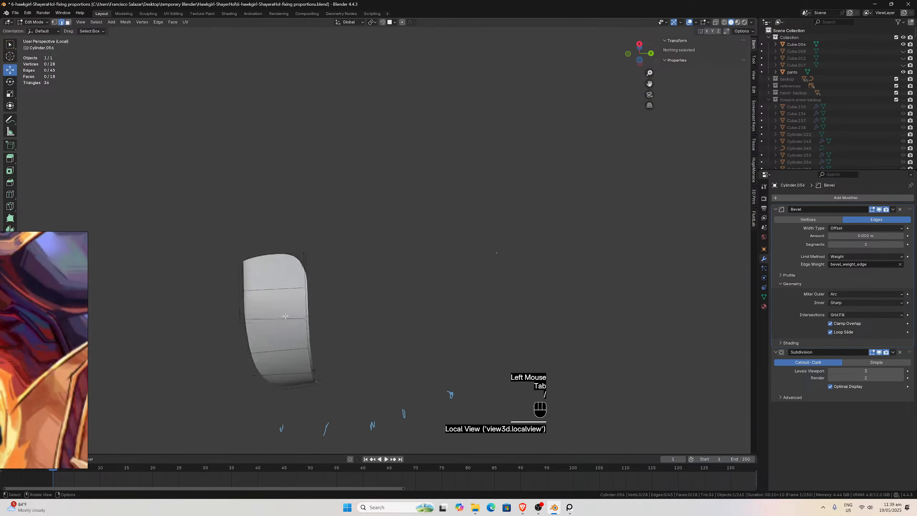
{"action": "middle_click_drag", "start_coordinate": [286, 316], "coordinate": [338, 314]}
{"action": "left_click", "coordinate": [348, 262]}
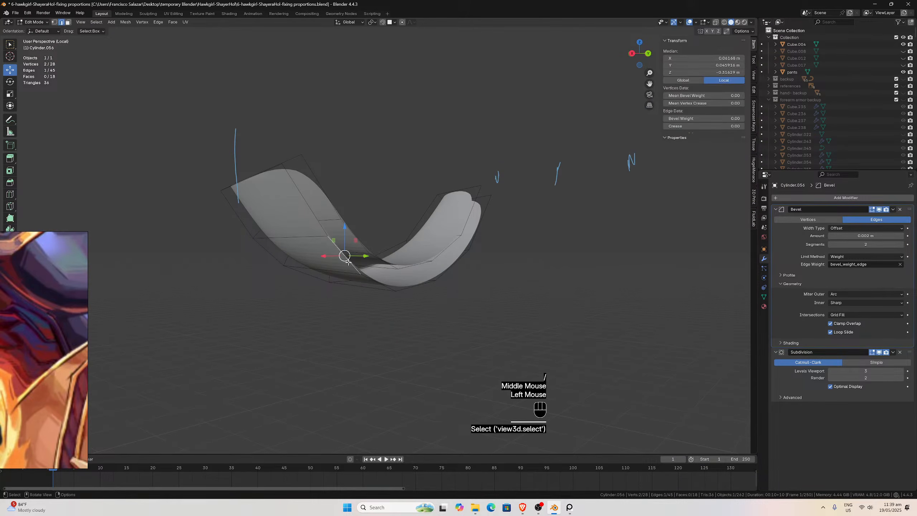
{"action": "left_click", "coordinate": [348, 262], "text": "alt"}
{"action": "middle_click_drag", "start_coordinate": [271, 176], "coordinate": [309, 226]}
{"action": "left_click", "coordinate": [309, 225], "text": "alt+shift"}
Close the last band's open rim with faces across both short ends and along the open long side.
{"action": "left_click", "coordinate": [276, 214]}
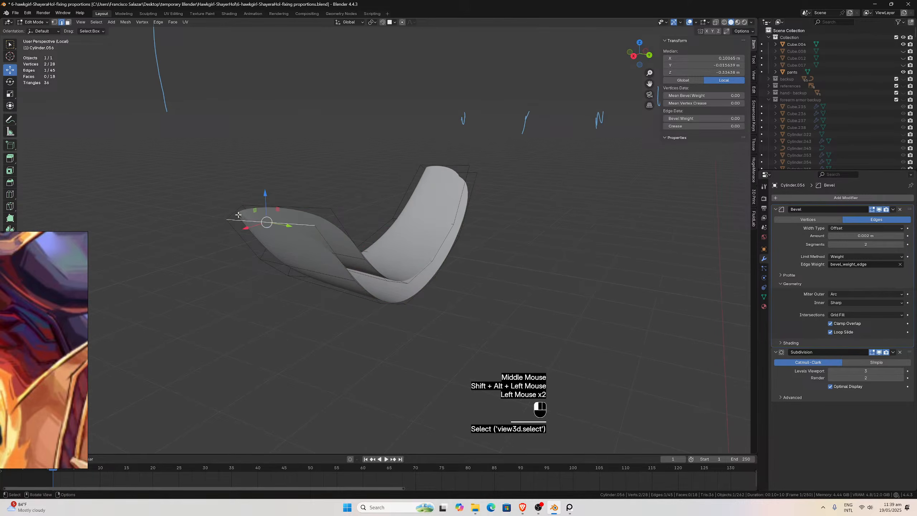
{"action": "key", "text": "f"}
{"action": "key", "text": "f"}
{"action": "key", "text": "f"}
{"action": "key", "text": "f"}
{"action": "key", "text": "f"}
{"action": "key", "text": "f"}
{"action": "key", "text": "f"}
{"action": "key", "text": "f"}
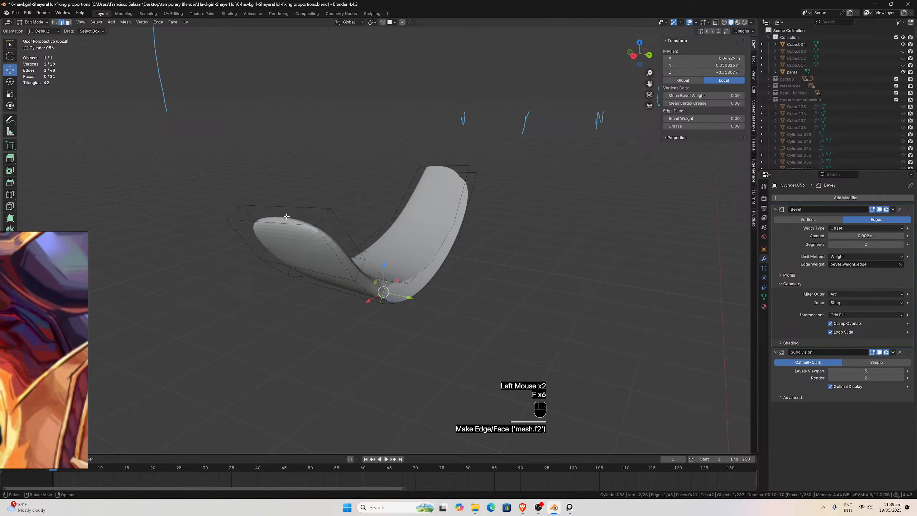
{"action": "key", "text": "f"}
{"action": "key", "text": "f"}
{"action": "key", "text": "f"}
{"action": "key", "text": "f"}
{"action": "key", "text": "f"}
{"action": "key", "text": "f"}
{"action": "middle_click_drag", "start_coordinate": [305, 209], "coordinate": [216, 214]}
{"action": "key", "text": "f"}
{"action": "key", "text": "f"}
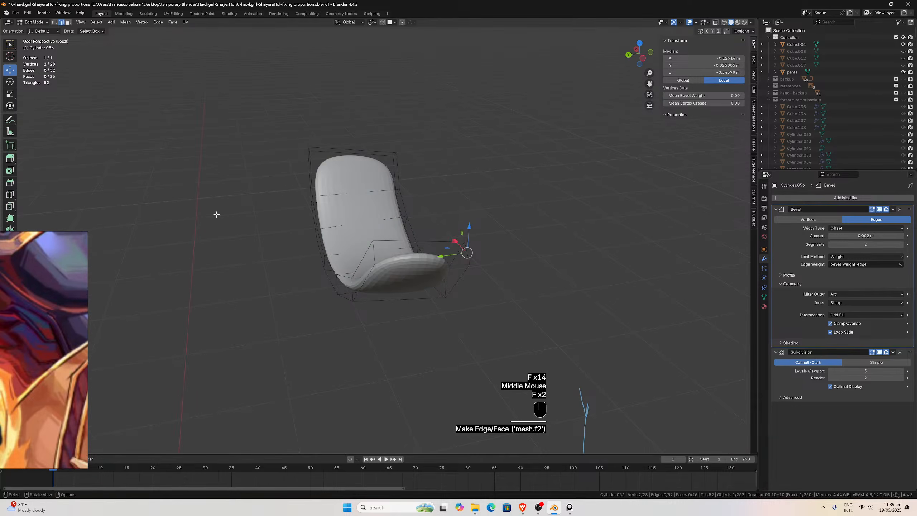
Select the border edge loops of the last band, including the edges around both short ends.
{"action": "left_click", "coordinate": [403, 264]}
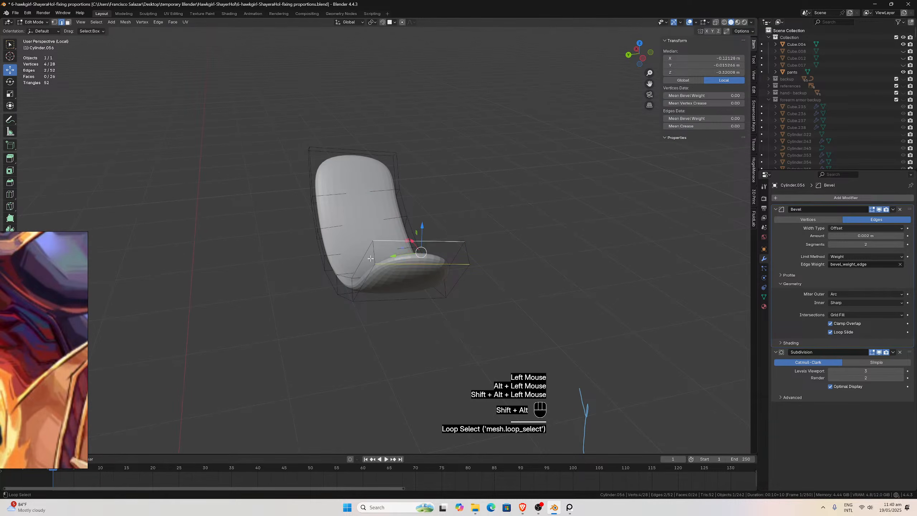
{"action": "left_click", "coordinate": [468, 259], "text": "alt+shift"}
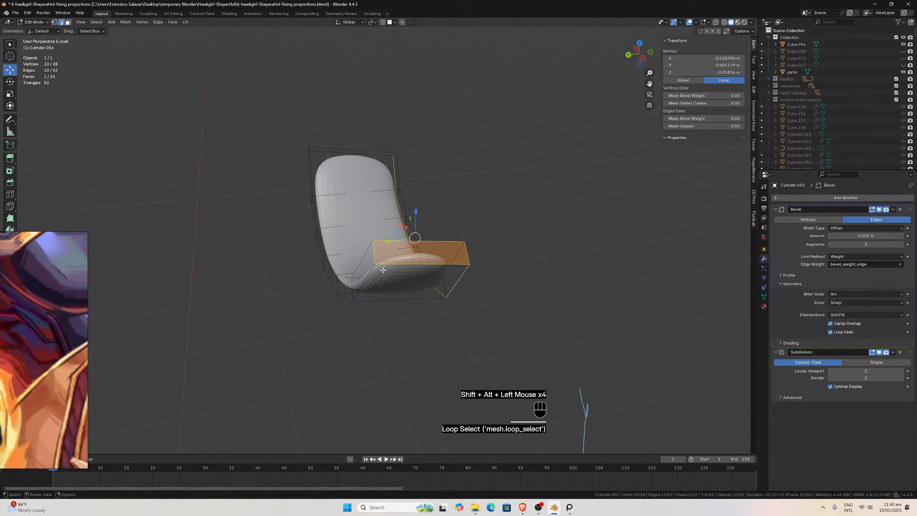
{"action": "middle_click_drag", "start_coordinate": [344, 259], "coordinate": [407, 287]}
{"action": "left_click", "coordinate": [409, 287], "text": "alt+shift"}
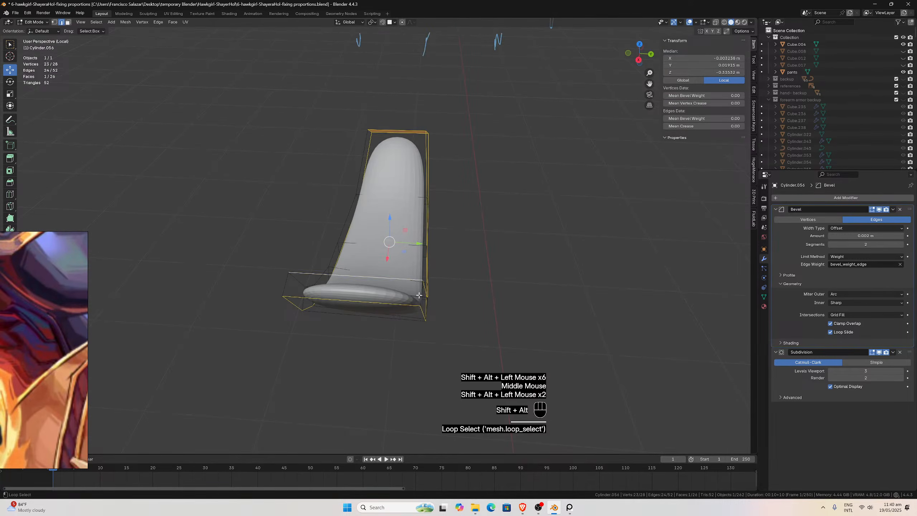
{"action": "left_click", "coordinate": [285, 286], "text": "alt+shift"}
{"action": "middle_click_drag", "start_coordinate": [285, 286], "coordinate": [401, 268]}
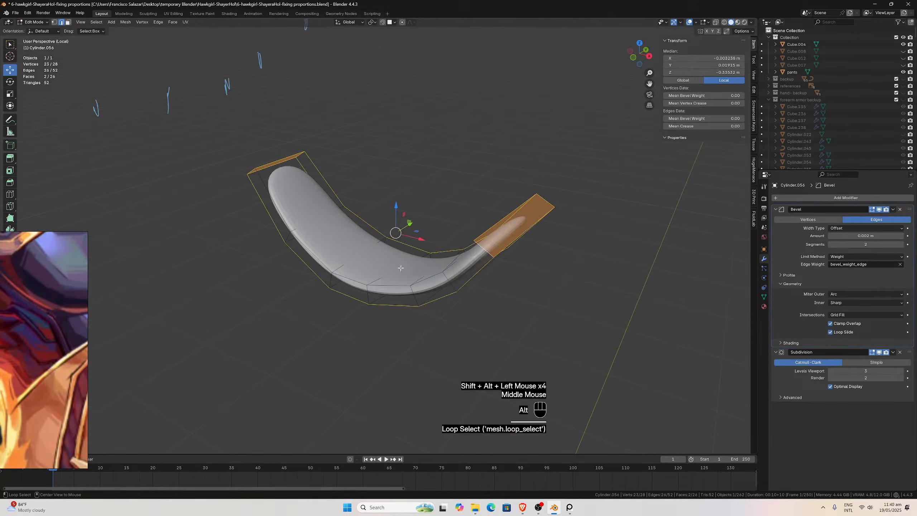
{"action": "left_click", "coordinate": [428, 278], "text": "alt+shift"}
Set the last band's selected edges to a mean bevel weight of 1, then leave local view and Edit Mode with nothing selected.
{"action": "left_click", "coordinate": [693, 118]}
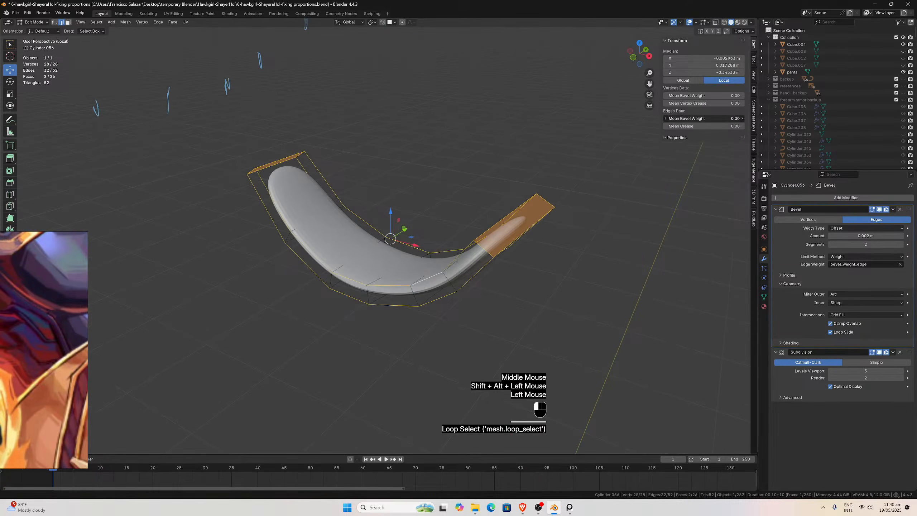
{"action": "type", "text": "1"}
{"action": "key", "text": "Return"}
{"action": "middle_click_drag", "start_coordinate": [451, 181], "coordinate": [335, 160]}
{"action": "key", "text": "KP_Divide"}
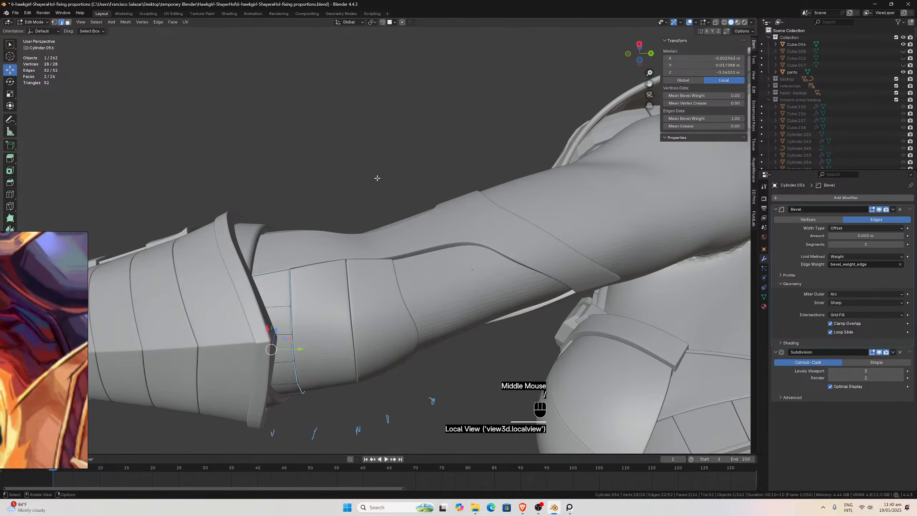
{"action": "key", "text": "Tab"}
{"action": "left_click", "coordinate": [361, 128]}
Examine the finished forearm plates and their fit with the gauntlet, arm and whole figure from several angles.
{"action": "scroll", "coordinate": [360, 128], "scroll_direction": "down", "scroll_amount": 3}
{"action": "middle_click_drag", "start_coordinate": [360, 128], "coordinate": [336, 178]}
{"action": "scroll", "coordinate": [355, 221], "scroll_direction": "up", "scroll_amount": 1}
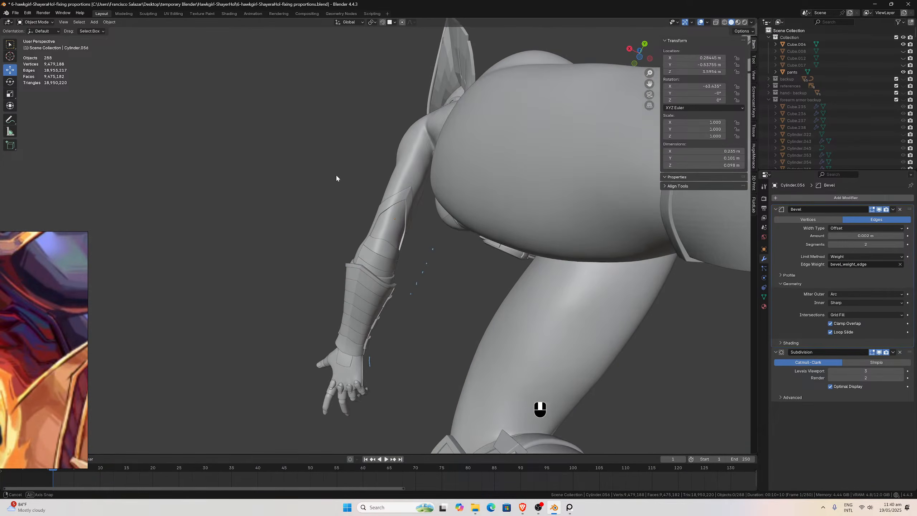
{"action": "middle_click_drag", "start_coordinate": [376, 201], "coordinate": [416, 234]}
{"action": "scroll", "coordinate": [415, 234], "scroll_direction": "up", "scroll_amount": 6}
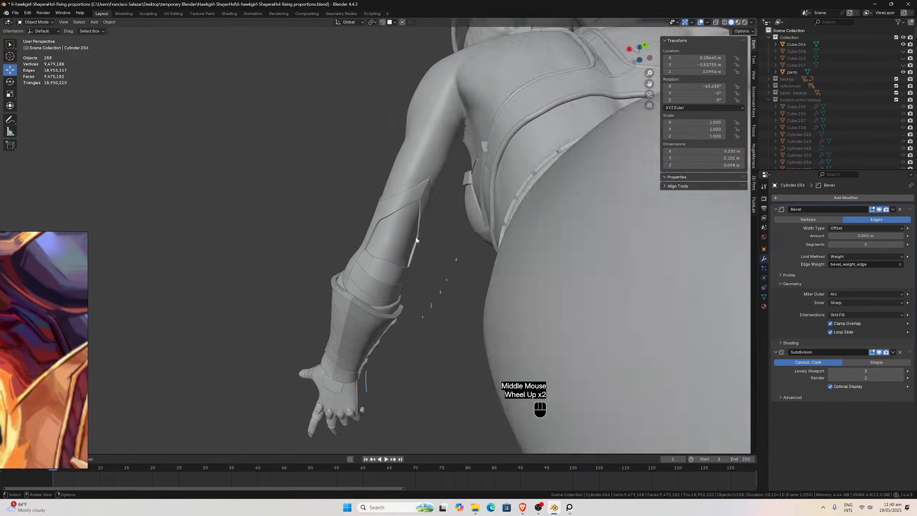
{"action": "scroll", "coordinate": [429, 257], "scroll_direction": "down", "scroll_amount": 5}
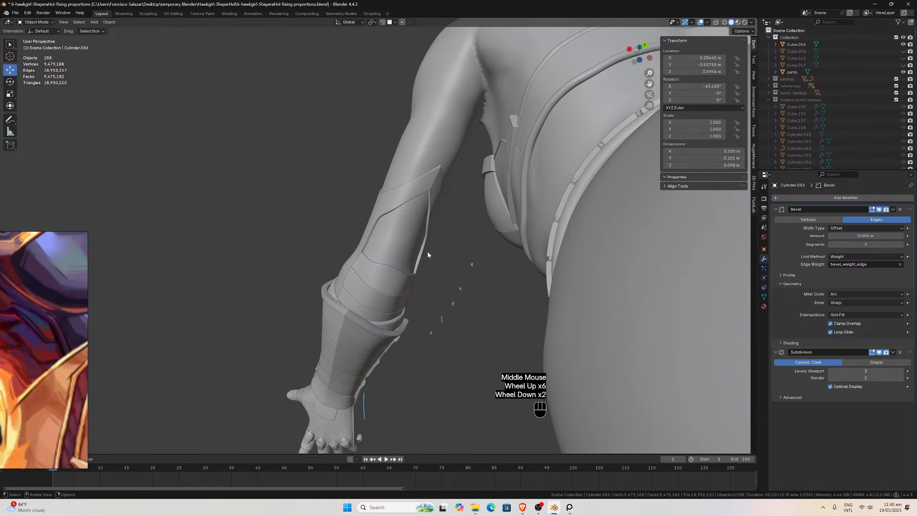
{"action": "middle_click_drag", "start_coordinate": [427, 251], "coordinate": [447, 277]}
{"action": "scroll", "coordinate": [425, 264], "scroll_direction": "up", "scroll_amount": 1}
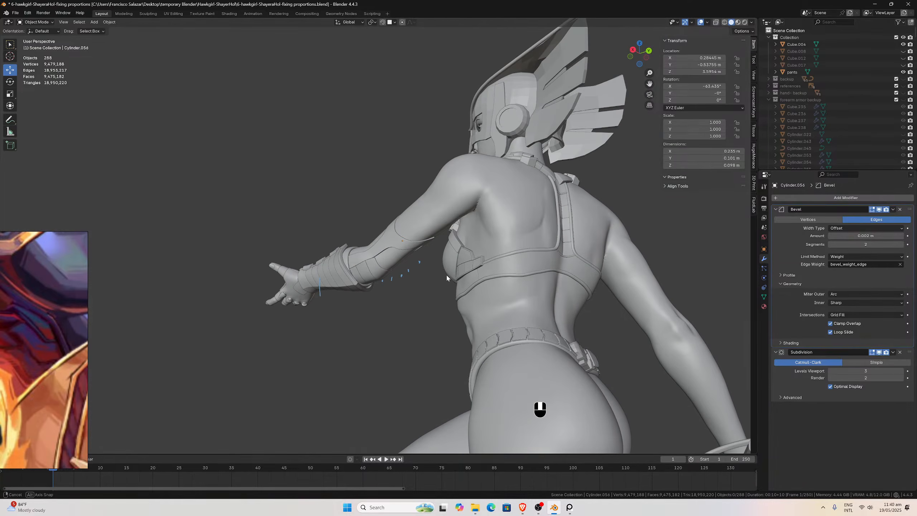
Move the reference image window fully into view and compare its arm armour with the modelled forearm plates.
{"action": "right_click_drag", "start_coordinate": [39, 338], "coordinate": [164, 293]}
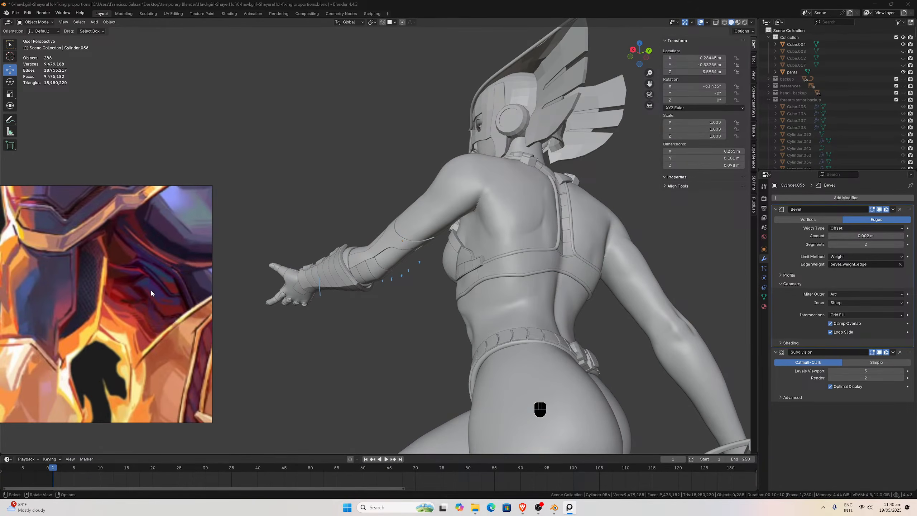
{"action": "scroll", "coordinate": [152, 290], "scroll_direction": "down", "scroll_amount": 2}
{"action": "middle_click_drag", "start_coordinate": [325, 285], "coordinate": [340, 240]}
{"action": "scroll", "coordinate": [501, 301], "scroll_direction": "up", "scroll_amount": 5}
{"action": "scroll", "coordinate": [435, 293], "scroll_direction": "down", "scroll_amount": 3}
{"action": "scroll", "coordinate": [279, 227], "scroll_direction": "up", "scroll_amount": 1}
{"action": "scroll", "coordinate": [262, 204], "scroll_direction": "up", "scroll_amount": 3}
{"action": "scroll", "coordinate": [346, 300], "scroll_direction": "down", "scroll_amount": 2}
{"action": "scroll", "coordinate": [339, 246], "scroll_direction": "up", "scroll_amount": 1}
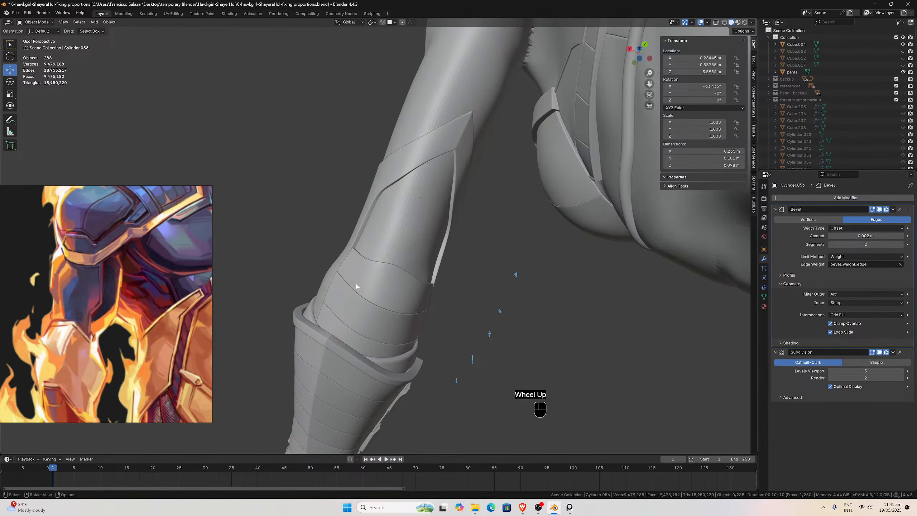
Browse the reference board for other armoured characters and examine the black-and-red armour up close.
{"action": "scroll", "coordinate": [127, 284], "scroll_direction": "down", "scroll_amount": 5}
{"action": "middle_click_drag", "start_coordinate": [126, 284], "coordinate": [76, 314]}
{"action": "scroll", "coordinate": [100, 285], "scroll_direction": "down", "scroll_amount": 3}
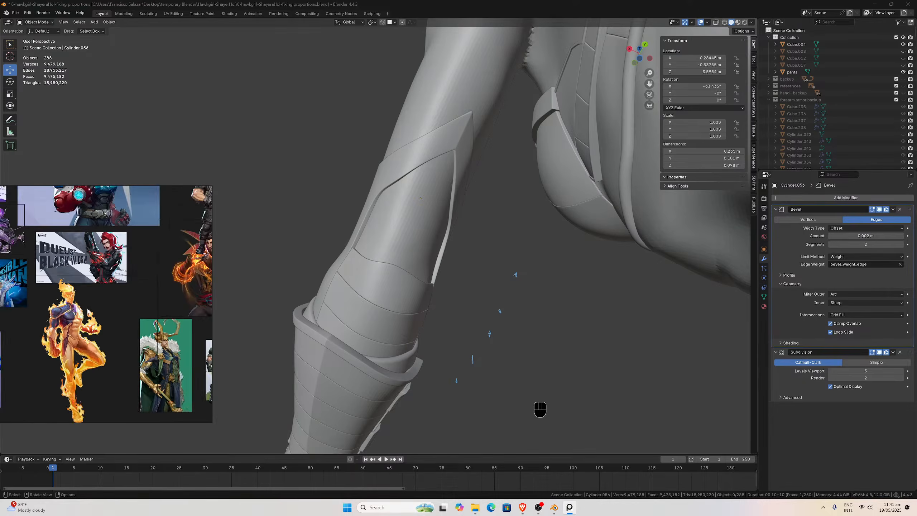
{"action": "scroll", "coordinate": [99, 285], "scroll_direction": "up", "scroll_amount": 4}
{"action": "scroll", "coordinate": [107, 296], "scroll_direction": "up", "scroll_amount": 5}
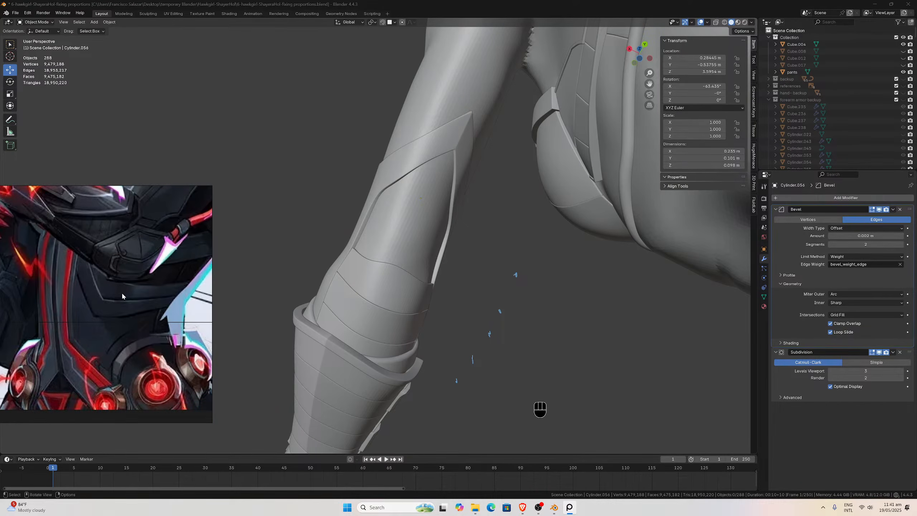
Set the central lengthwise edge loop of the uppermost of the three narrow forearm bands to a mean bevel weight of 1.
{"action": "mouse_move", "coordinate": [388, 284]}
{"action": "middle_mouse_down"}
{"action": "mouse_move", "coordinate": [384, 262]}
{"action": "mouse_move", "coordinate": [374, 277]}
{"action": "middle_mouse_up"}
{"action": "left_click", "coordinate": [370, 284]}
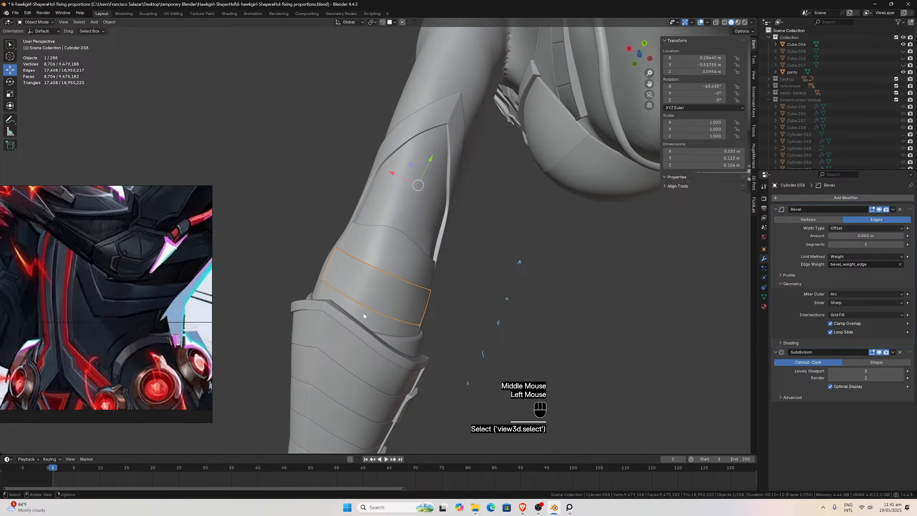
{"action": "left_click", "coordinate": [368, 315]}
{"action": "left_click", "coordinate": [376, 297]}
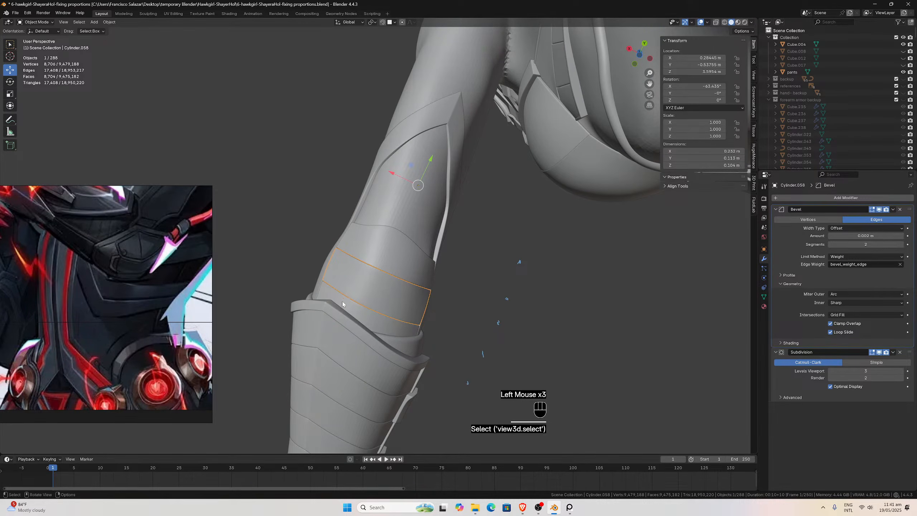
{"action": "scroll", "coordinate": [360, 303], "scroll_direction": "down", "scroll_amount": 1}
{"action": "mouse_move", "coordinate": [342, 303]}
{"action": "middle_mouse_down"}
{"action": "mouse_move", "coordinate": [363, 308]}
{"action": "mouse_move", "coordinate": [361, 290]}
{"action": "mouse_move", "coordinate": [331, 305]}
{"action": "middle_mouse_up"}
{"action": "scroll", "coordinate": [331, 304], "scroll_direction": "up", "scroll_amount": 1}
{"action": "scroll", "coordinate": [389, 310], "scroll_direction": "up", "scroll_amount": 1}
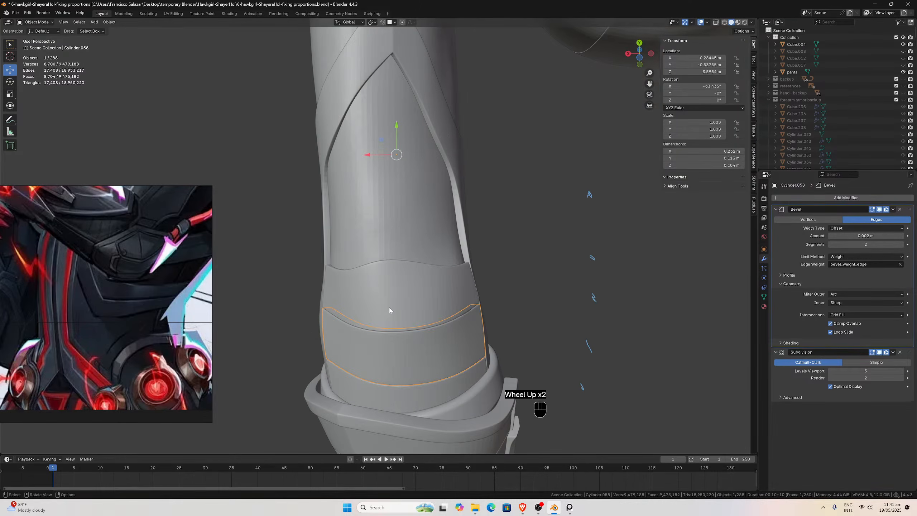
{"action": "left_click", "coordinate": [403, 265]}
{"action": "middle_click_drag", "start_coordinate": [398, 279], "coordinate": [404, 307]}
{"action": "key", "text": "Tab"}
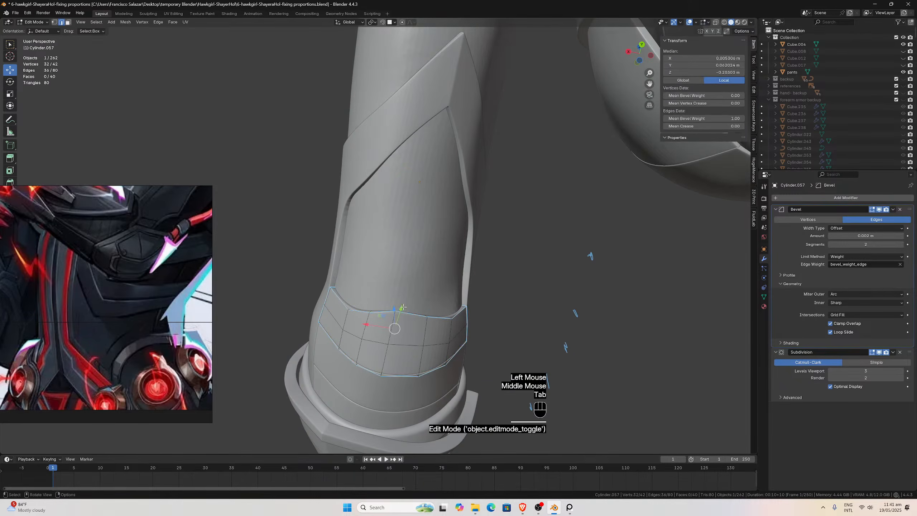
{"action": "left_click", "coordinate": [392, 328]}
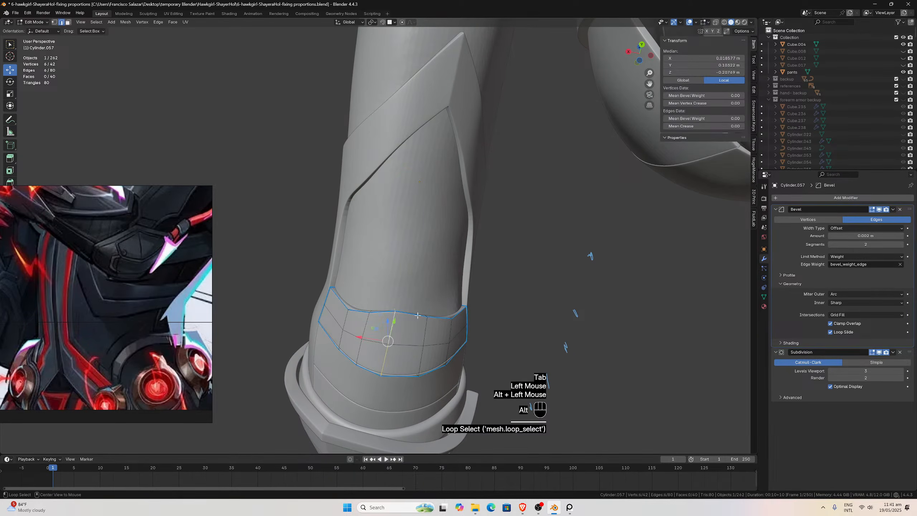
{"action": "left_click", "coordinate": [704, 118]}
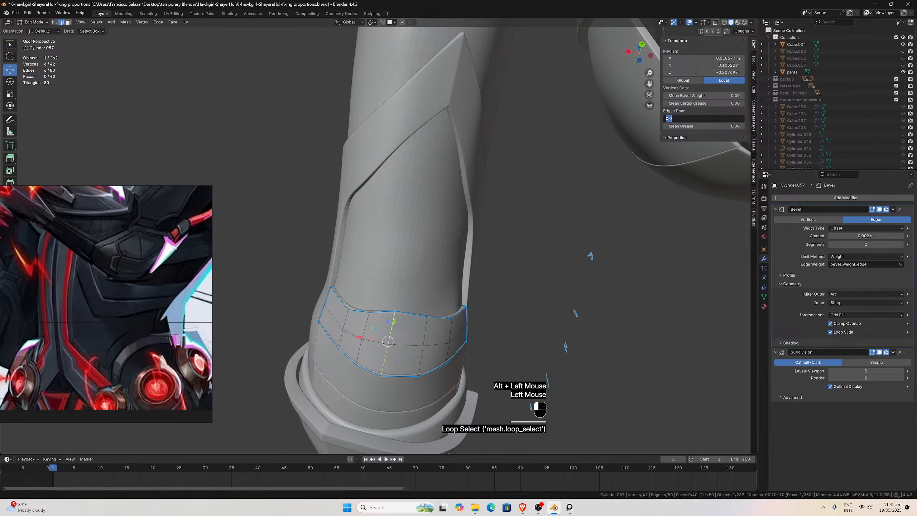
{"action": "key", "text": "Tab"}
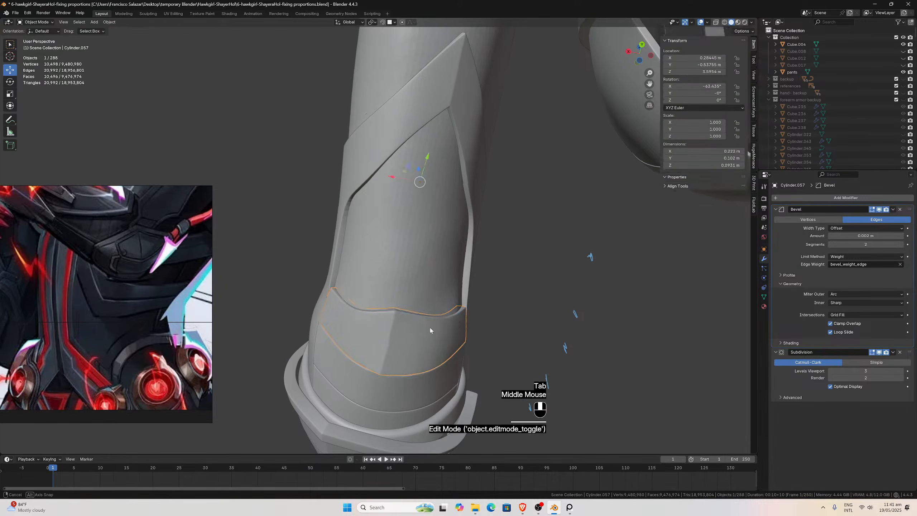
Check the single central crease on the upper band, then undo that bevel weight change.
{"action": "middle_click_drag", "start_coordinate": [430, 327], "coordinate": [381, 340]}
{"action": "scroll", "coordinate": [462, 336], "scroll_direction": "down", "scroll_amount": 2}
{"action": "left_click", "coordinate": [382, 345]}
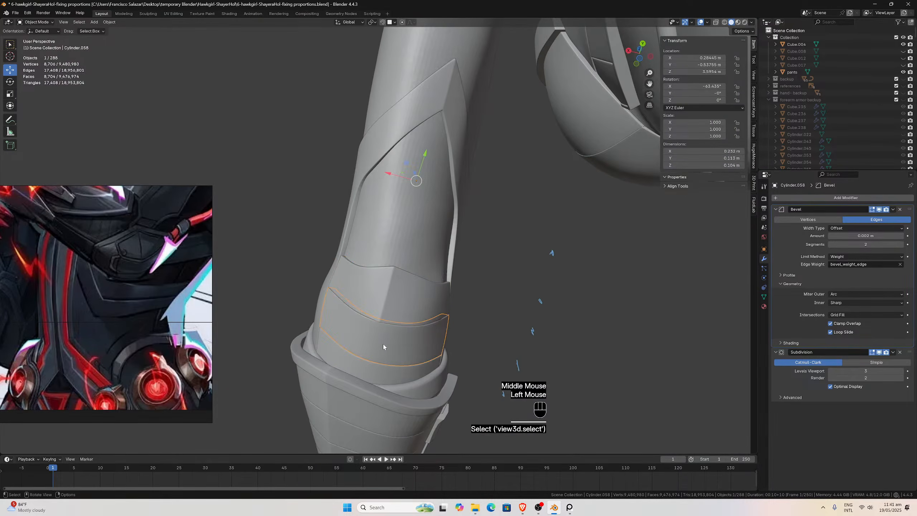
{"action": "key", "text": "ctrl+z"}
{"action": "key", "text": "ctrl+z"}
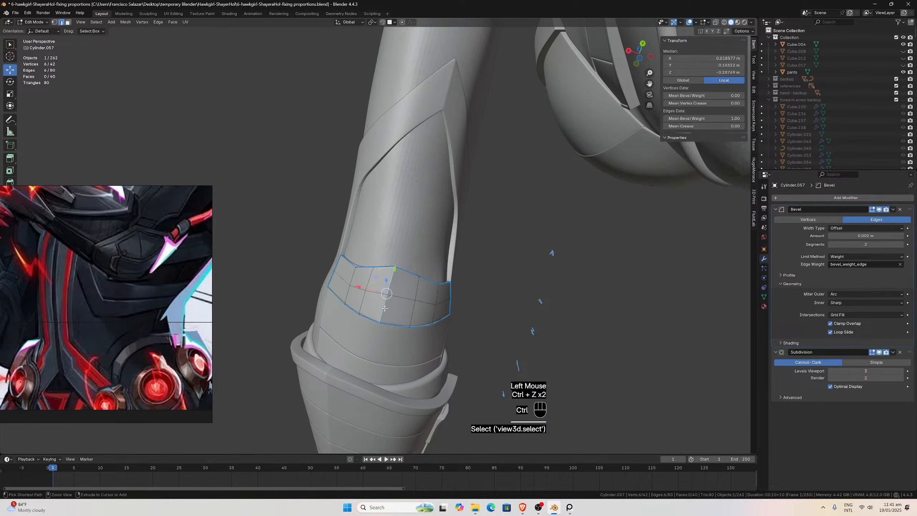
Set the two lengthwise edge loops flanking the upper band's centre to a mean bevel weight of 1, then leave Edit Mode.
{"action": "middle_click_drag", "start_coordinate": [426, 293], "coordinate": [364, 294]}
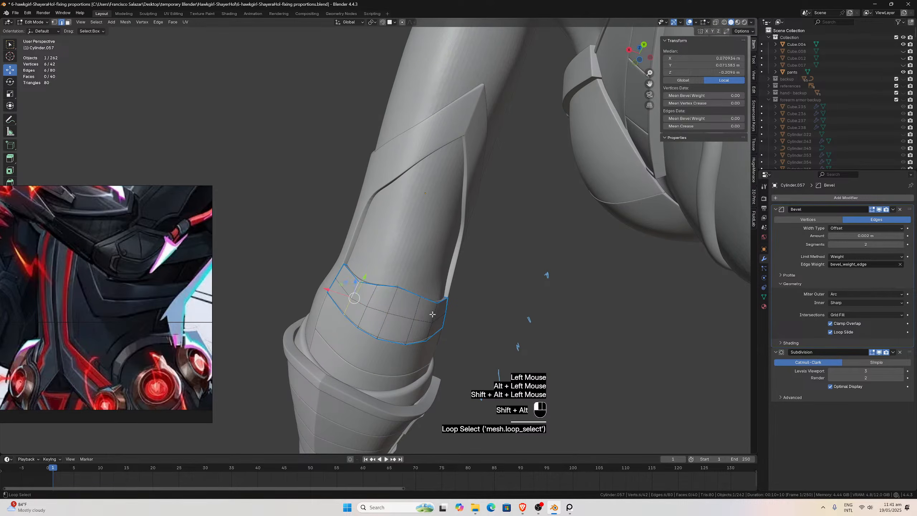
{"action": "left_click", "coordinate": [712, 119]}
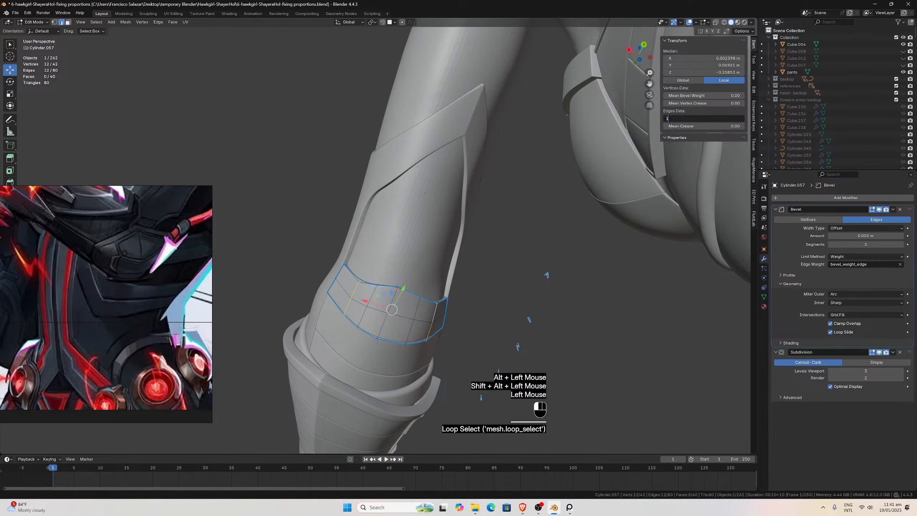
{"action": "type", "text": "1"}
{"action": "key", "text": "Return"}
{"action": "key", "text": "Tab"}
Give the middle band's two lengthwise loops flanking its centre a mean bevel weight of 1.
{"action": "middle_click_drag", "start_coordinate": [470, 244], "coordinate": [386, 314]}
{"action": "left_click", "coordinate": [376, 298]}
{"action": "key", "text": "Tab"}
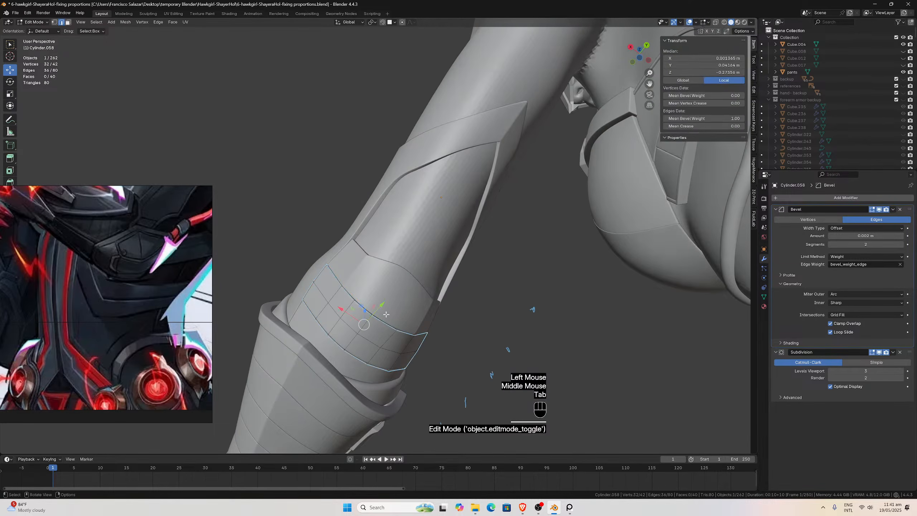
{"action": "left_click", "coordinate": [332, 298]}
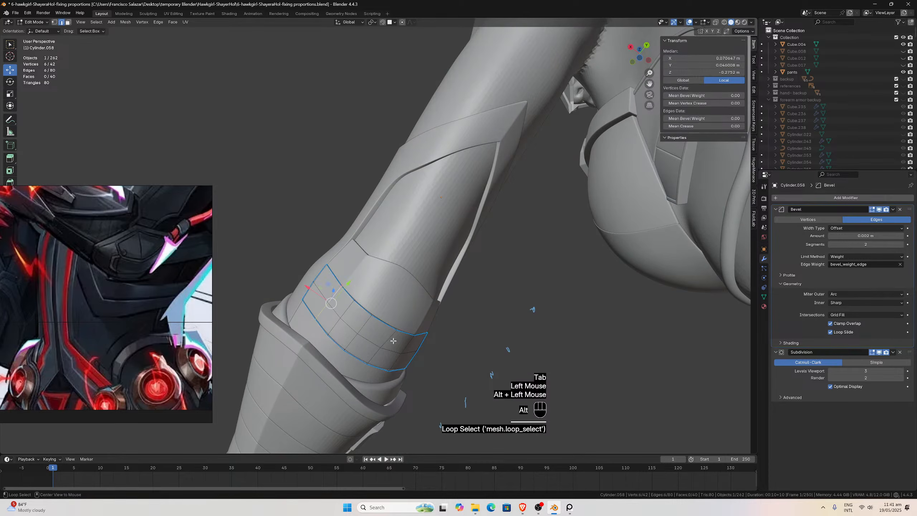
{"action": "left_click", "coordinate": [716, 118]}
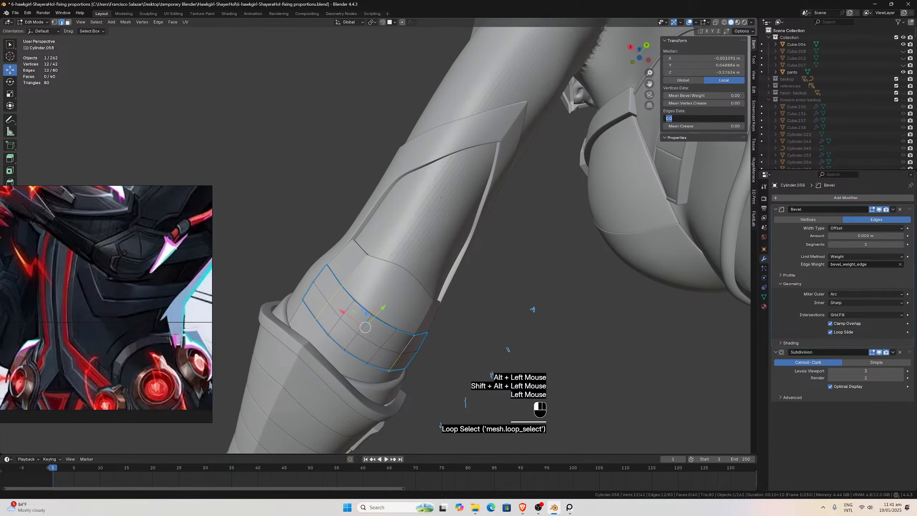
{"action": "type", "text": "1"}
{"action": "key", "text": "Return"}
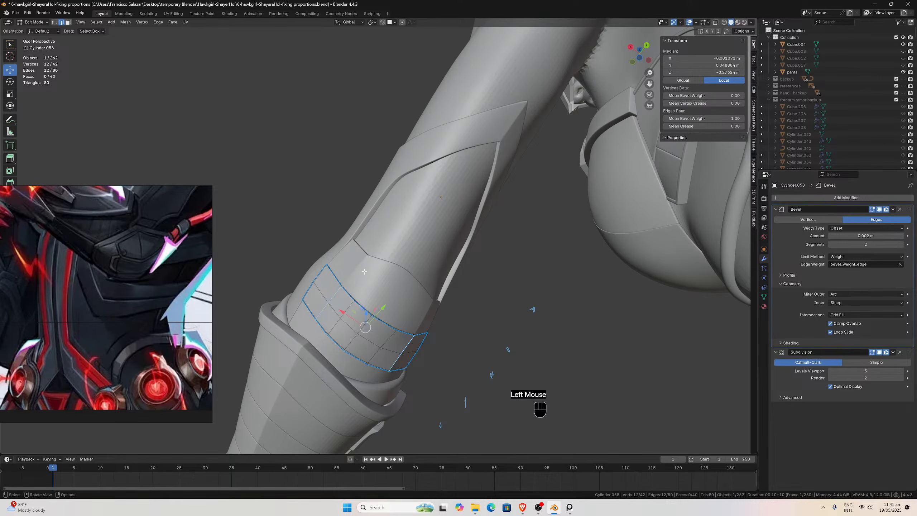
{"action": "key", "text": "Tab"}
Apply a mean bevel weight of 1 to both side lengthwise loops of the band nearest the gauntlet.
{"action": "middle_click_drag", "start_coordinate": [364, 271], "coordinate": [398, 321]}
{"action": "left_click", "coordinate": [375, 318]}
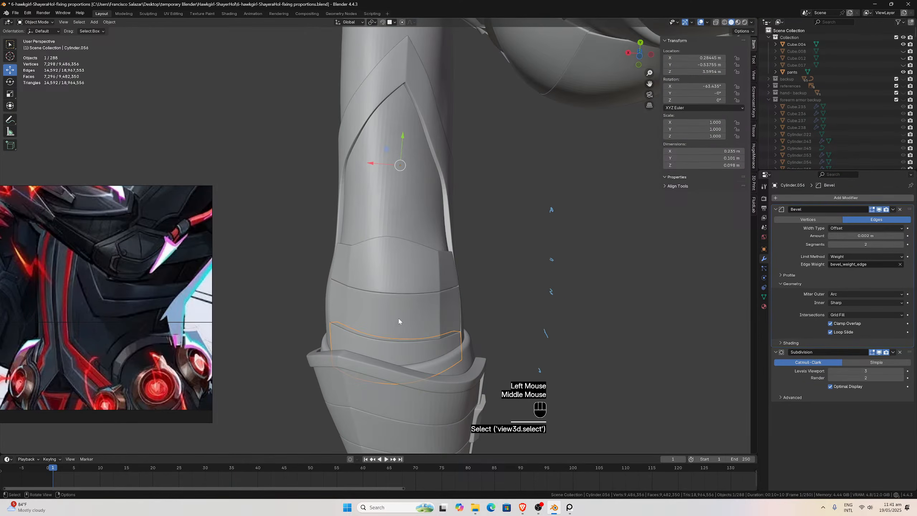
{"action": "key", "text": "Tab"}
{"action": "left_click", "coordinate": [346, 337]}
{"action": "left_click", "coordinate": [442, 345], "text": "alt"}
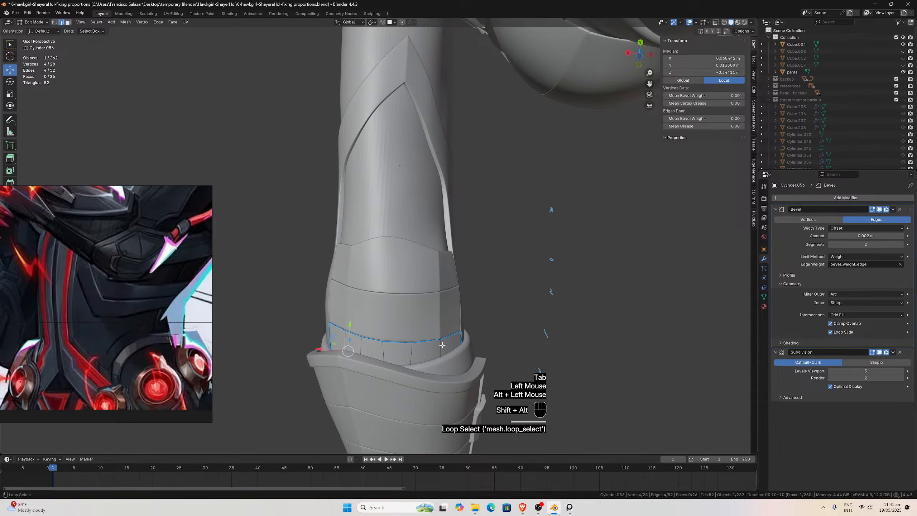
{"action": "left_click", "coordinate": [712, 118]}
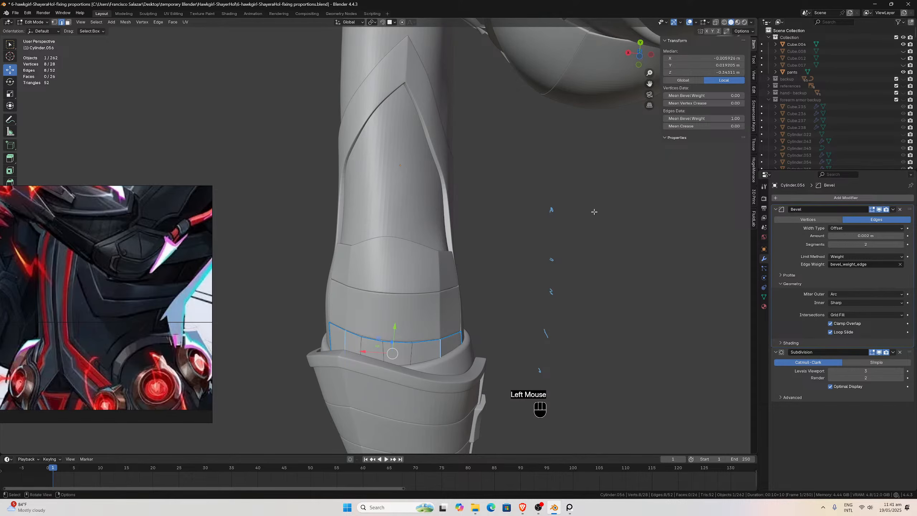
{"action": "key", "text": "Tab"}
Examine the side creases on the three forearm bands up close and from several angles.
{"action": "middle_click_drag", "start_coordinate": [554, 237], "coordinate": [522, 313]}
{"action": "scroll", "coordinate": [516, 278], "scroll_direction": "down", "scroll_amount": 2}
{"action": "scroll", "coordinate": [461, 257], "scroll_direction": "up", "scroll_amount": 4}
{"action": "scroll", "coordinate": [487, 313], "scroll_direction": "down", "scroll_amount": 2}
{"action": "middle_click_drag", "start_coordinate": [452, 311], "coordinate": [413, 280]}
{"action": "scroll", "coordinate": [411, 284], "scroll_direction": "up", "scroll_amount": 3}
{"action": "middle_click_drag", "start_coordinate": [367, 298], "coordinate": [392, 331]}
Set the upper band's central lengthwise edge loop to a mean bevel weight of 1 and return to Object Mode.
{"action": "left_click", "coordinate": [388, 248]}
{"action": "scroll", "coordinate": [392, 332], "scroll_direction": "up", "scroll_amount": 2}
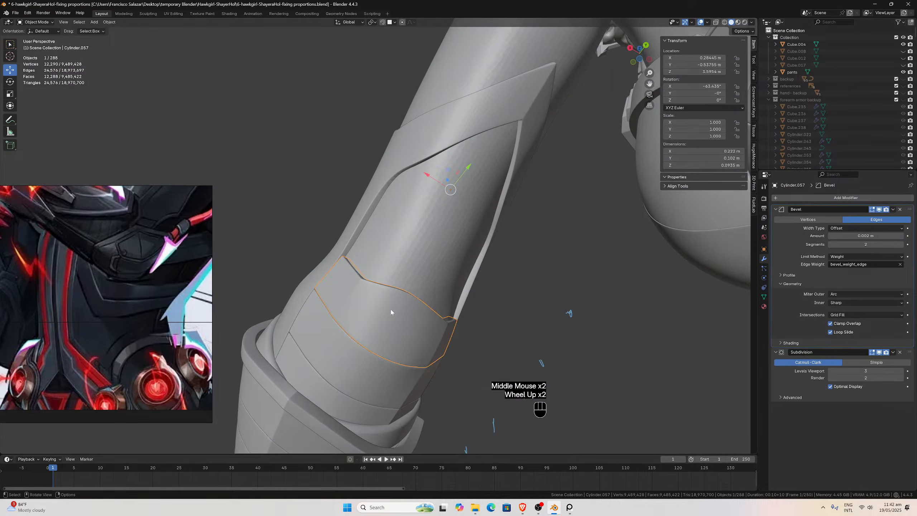
{"action": "key", "text": "Tab"}
{"action": "left_click", "coordinate": [399, 312]}
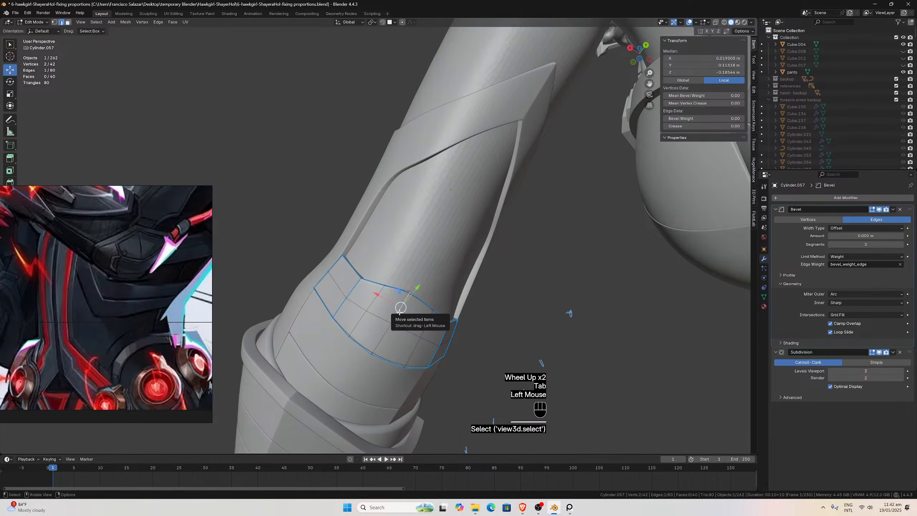
{"action": "left_click", "coordinate": [399, 312], "text": "alt"}
{"action": "left_click", "coordinate": [716, 117]}
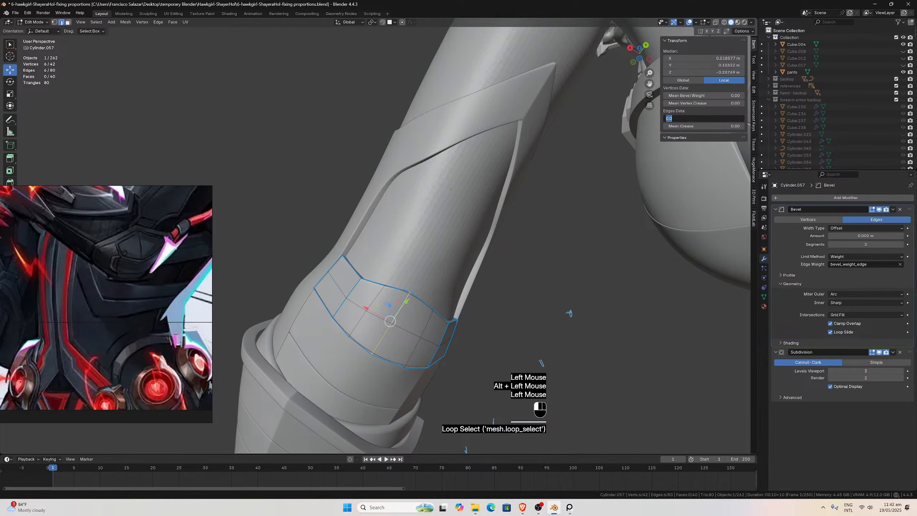
{"action": "type", "text": "1"}
{"action": "key", "text": "Return"}
{"action": "key", "text": "Tab"}
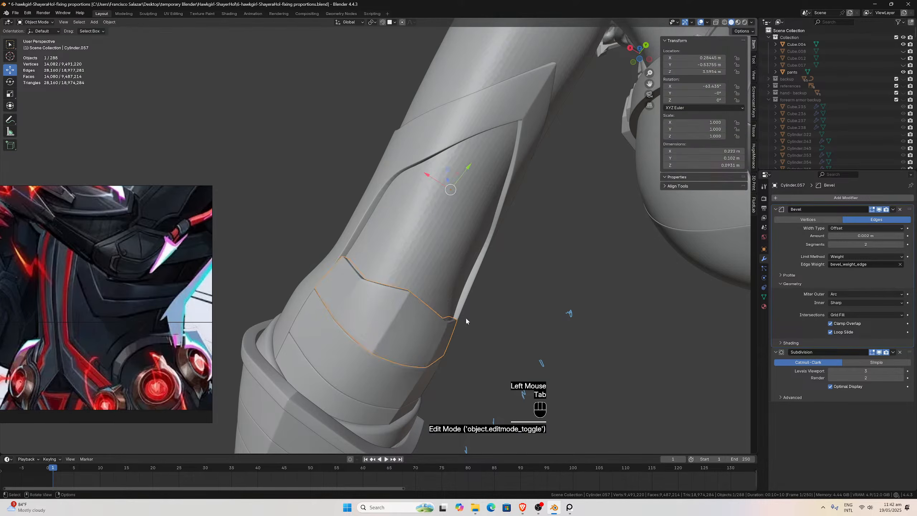
Sharpen the middle band's central lengthwise edge loop with a mean bevel weight of 1.
{"action": "middle_click_drag", "start_coordinate": [466, 317], "coordinate": [437, 306]}
{"action": "left_click", "coordinate": [388, 331]}
{"action": "key", "text": "Tab"}
{"action": "left_click", "coordinate": [364, 317]}
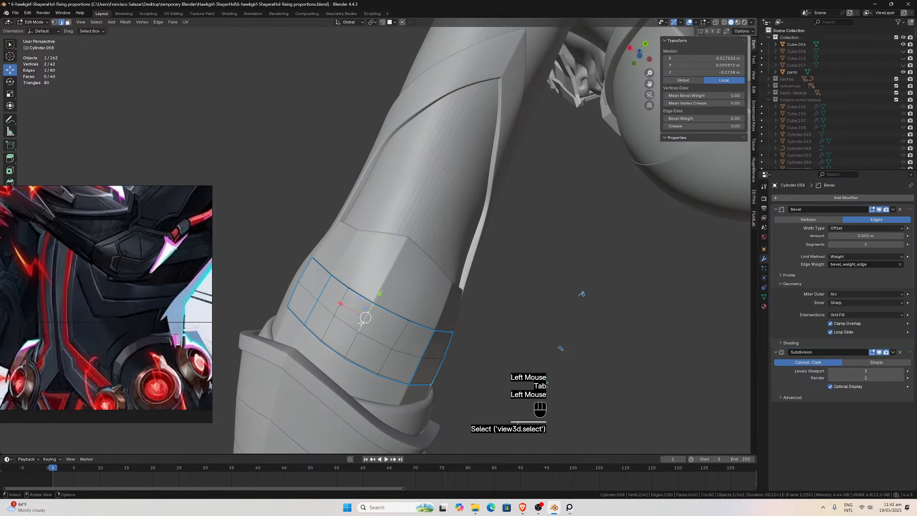
{"action": "left_click", "coordinate": [360, 321], "text": "alt"}
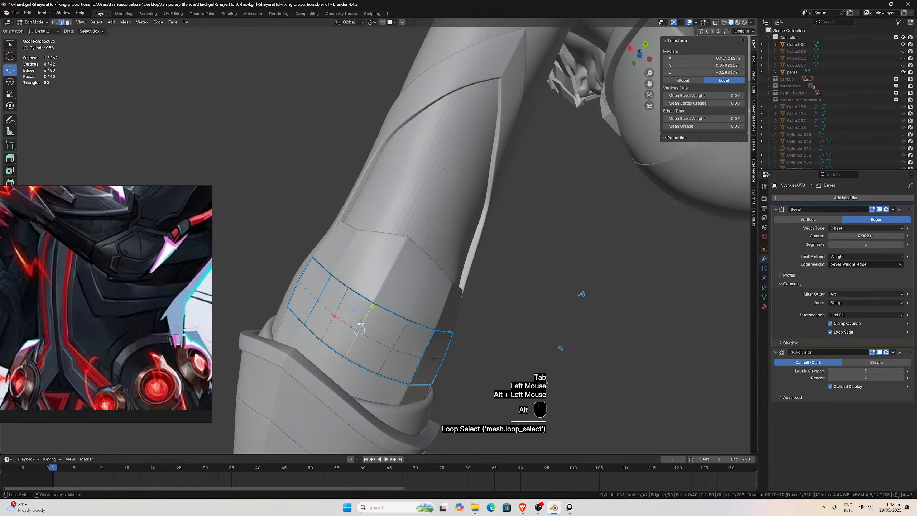
{"action": "left_click", "coordinate": [735, 118]}
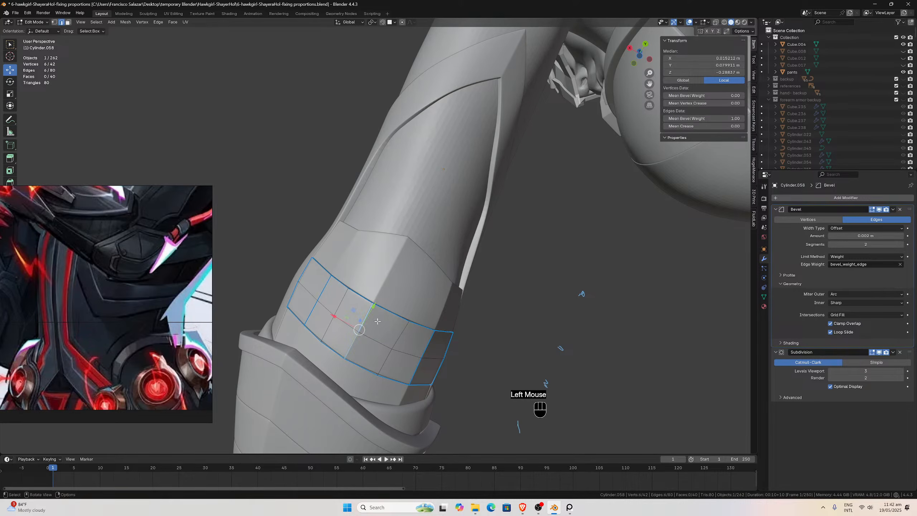
{"action": "middle_click_drag", "start_coordinate": [377, 322], "coordinate": [384, 321]}
{"action": "key", "text": "Tab"}
Sharpen the central lengthwise loop of the band nearest the gauntlet with a mean bevel weight of 1.
{"action": "left_click", "coordinate": [353, 380]}
{"action": "key", "text": "Tab"}
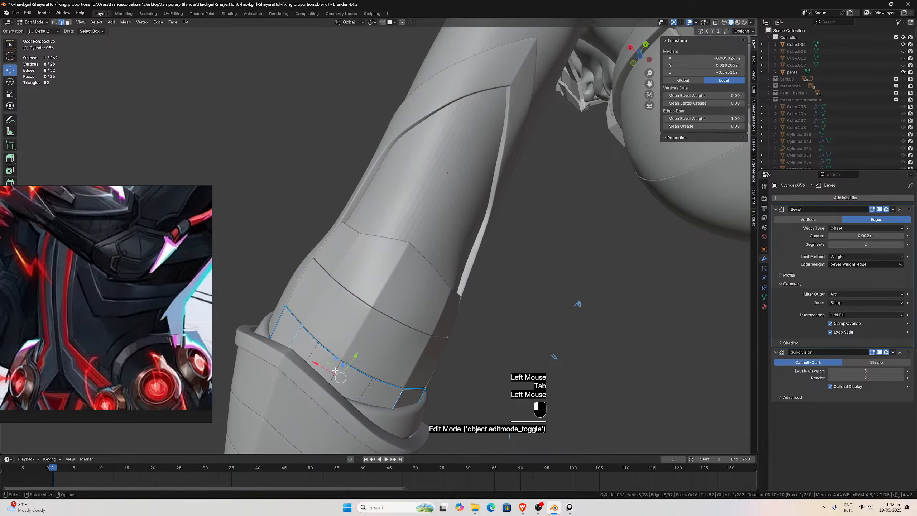
{"action": "left_click", "coordinate": [335, 369], "text": "alt"}
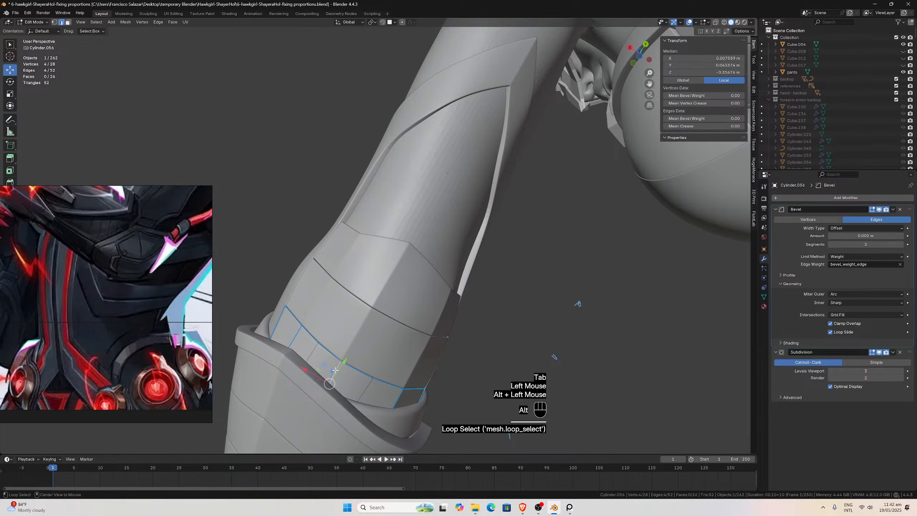
{"action": "left_click", "coordinate": [708, 118]}
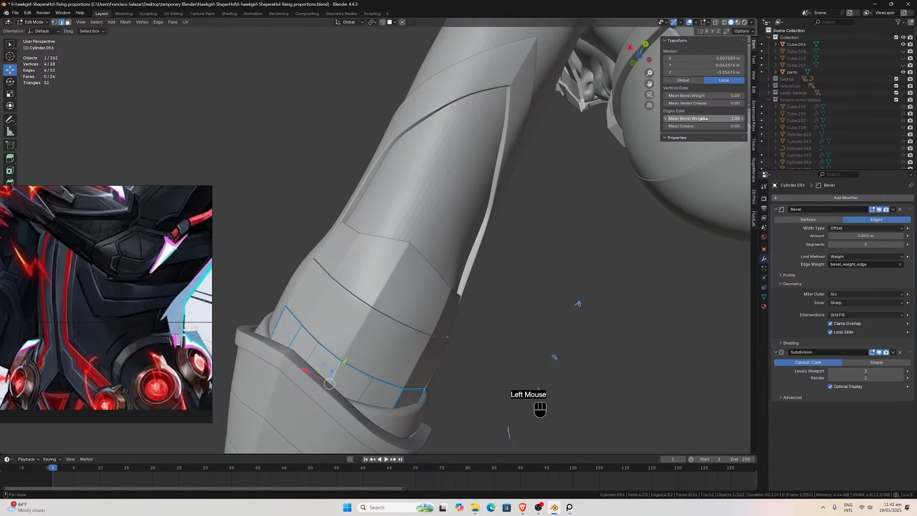
{"action": "key", "text": "Tab"}
Examine how the faceted bands look on the whole arm and where they meet the gauntlet.
{"action": "scroll", "coordinate": [438, 296], "scroll_direction": "down", "scroll_amount": 2}
{"action": "middle_click_drag", "start_coordinate": [439, 293], "coordinate": [310, 332]}
{"action": "middle_click_drag", "start_coordinate": [395, 332], "coordinate": [361, 348]}
{"action": "scroll", "coordinate": [448, 323], "scroll_direction": "up", "scroll_amount": 3}
{"action": "scroll", "coordinate": [357, 353], "scroll_direction": "down", "scroll_amount": 1}
{"action": "scroll", "coordinate": [357, 353], "scroll_direction": "up", "scroll_amount": 2}
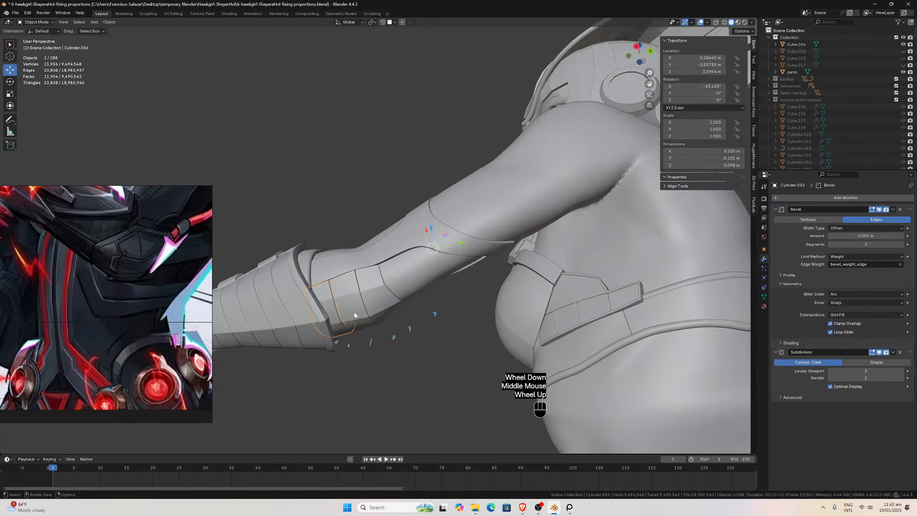
{"action": "middle_click_drag", "start_coordinate": [352, 308], "coordinate": [336, 298]}
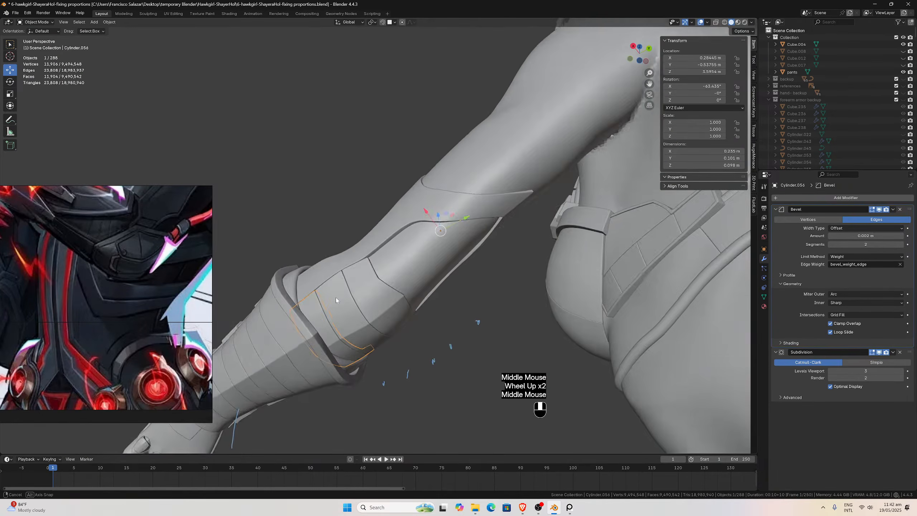
{"action": "scroll", "coordinate": [335, 298], "scroll_direction": "up", "scroll_amount": 1}
Set the mean bevel weight of one side lengthwise loop on the band nearest the gauntlet to 0.
{"action": "key", "text": "Tab"}
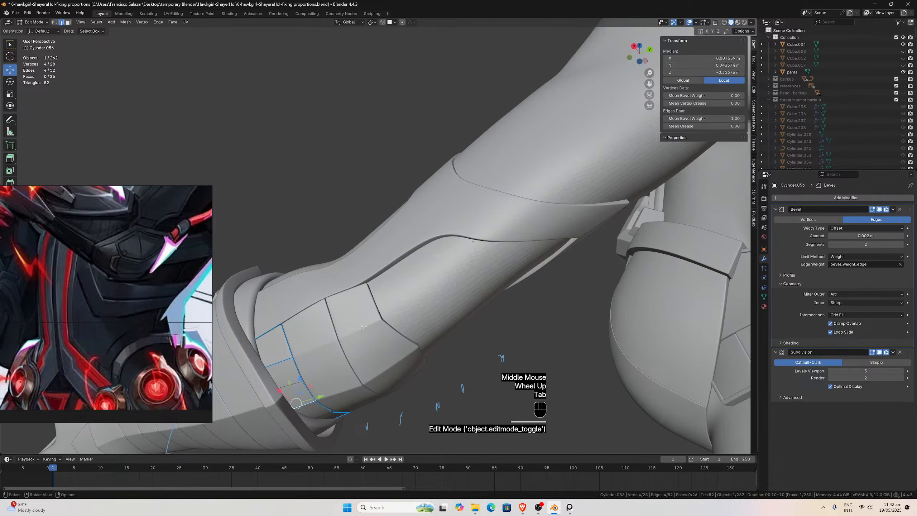
{"action": "left_click", "coordinate": [303, 356]}
{"action": "left_click", "coordinate": [288, 360], "text": "alt"}
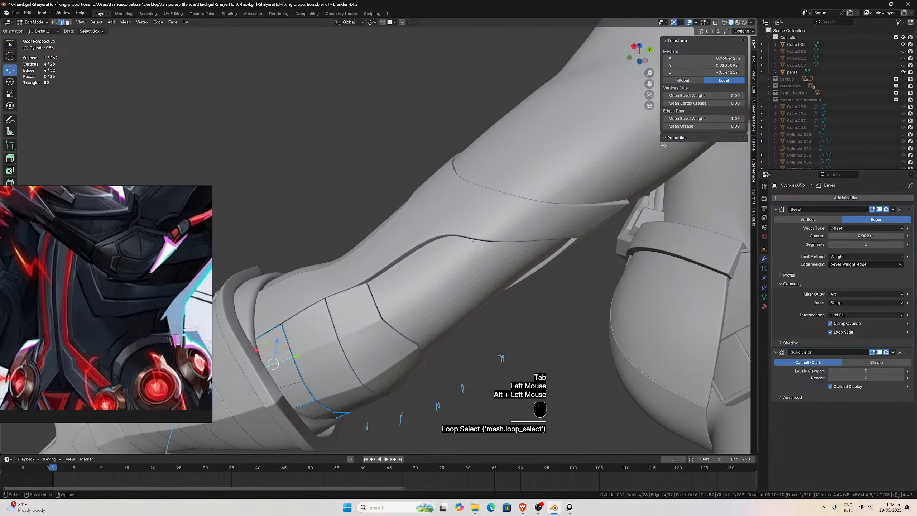
{"action": "left_click", "coordinate": [703, 118]}
{"action": "type", "text": "-0"}
{"action": "key", "text": "Return"}
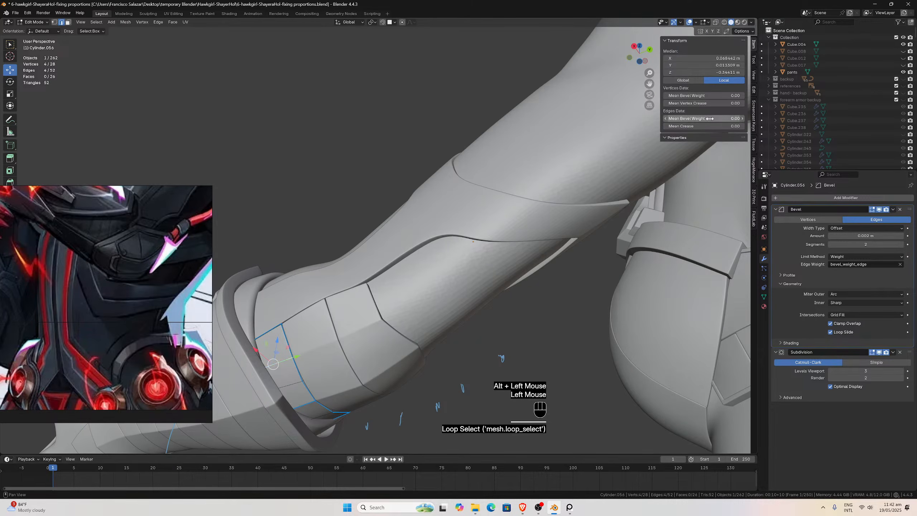
Set the mean bevel weight of the opposite side lengthwise loop on the band nearest the gauntlet to 0.
{"action": "middle_click_drag", "start_coordinate": [419, 255], "coordinate": [471, 283]}
{"action": "left_click", "coordinate": [513, 320]}
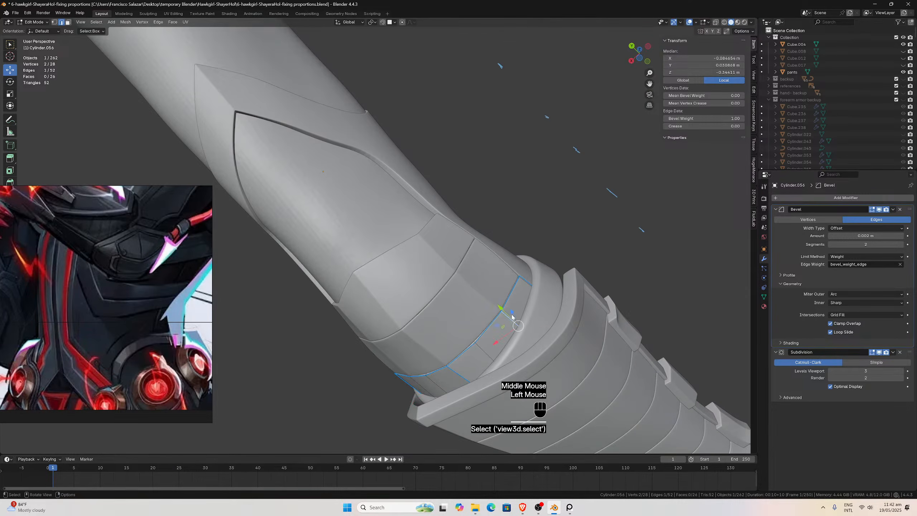
{"action": "left_click", "coordinate": [513, 321], "text": "alt"}
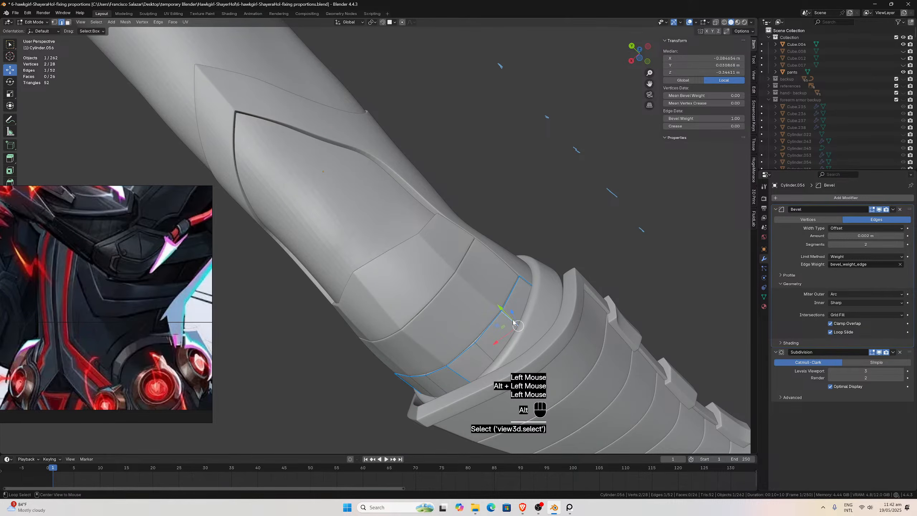
{"action": "left_click", "coordinate": [703, 118]}
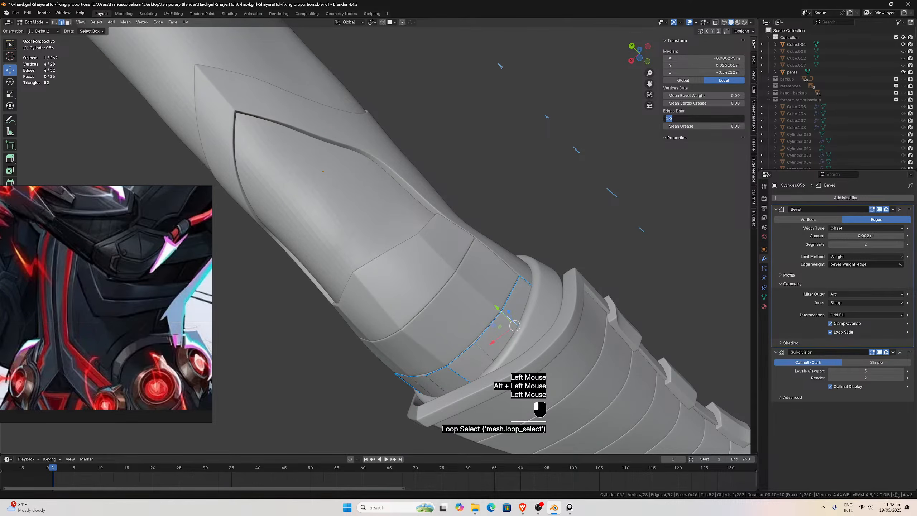
{"action": "key", "text": "Return"}
{"action": "key", "text": "Tab"}
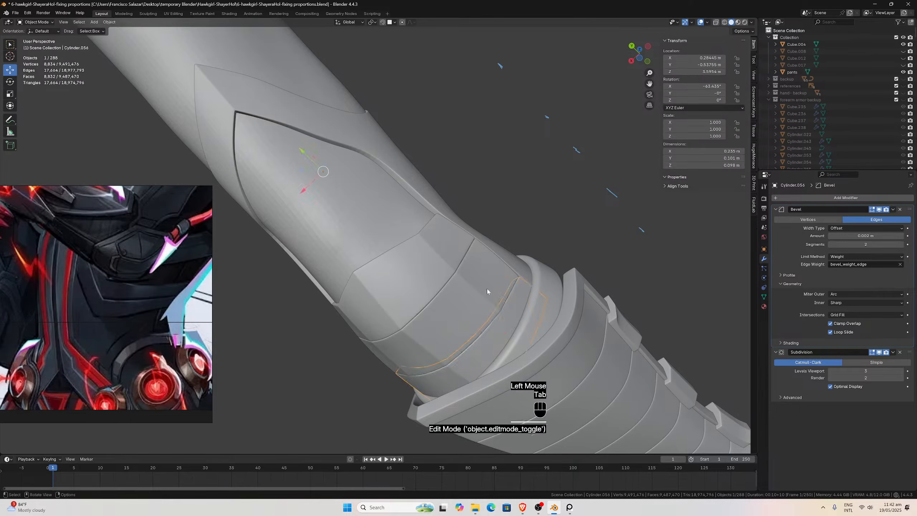
Set the mean bevel weight of both side lengthwise loops on the middle forearm band to 0.
{"action": "middle_click_drag", "start_coordinate": [488, 291], "coordinate": [545, 274]}
{"action": "left_click", "coordinate": [424, 347]}
{"action": "key", "text": "Tab"}
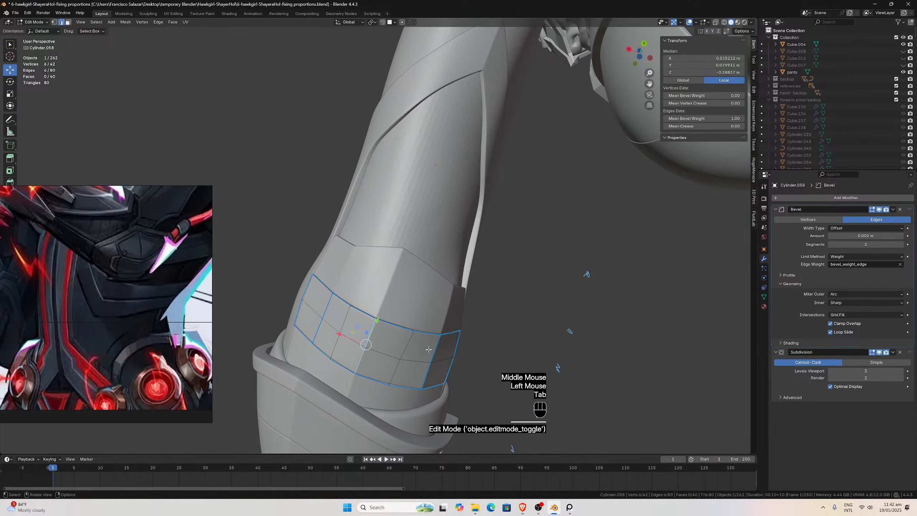
{"action": "left_click", "coordinate": [431, 349]}
{"action": "left_click", "coordinate": [435, 350], "text": "alt"}
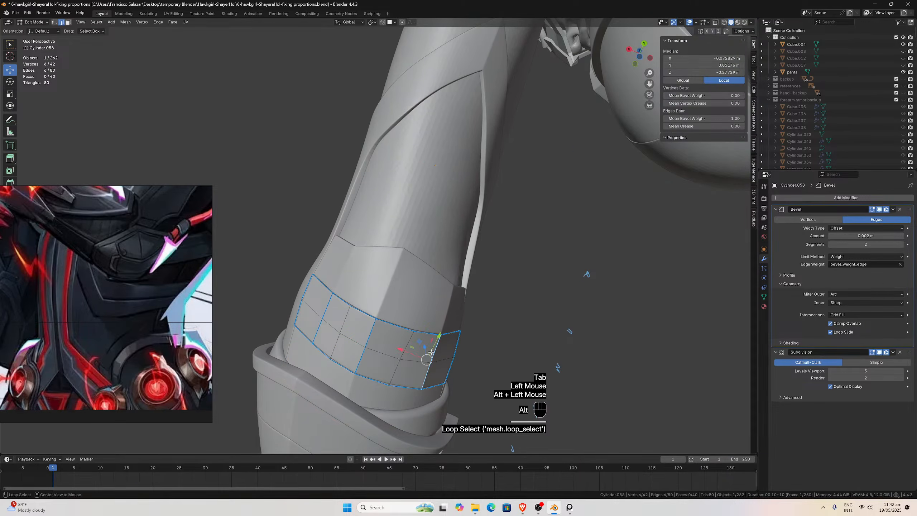
{"action": "left_click", "coordinate": [319, 314], "text": "alt+shift"}
{"action": "left_click", "coordinate": [704, 119]}
{"action": "type", "text": "0"}
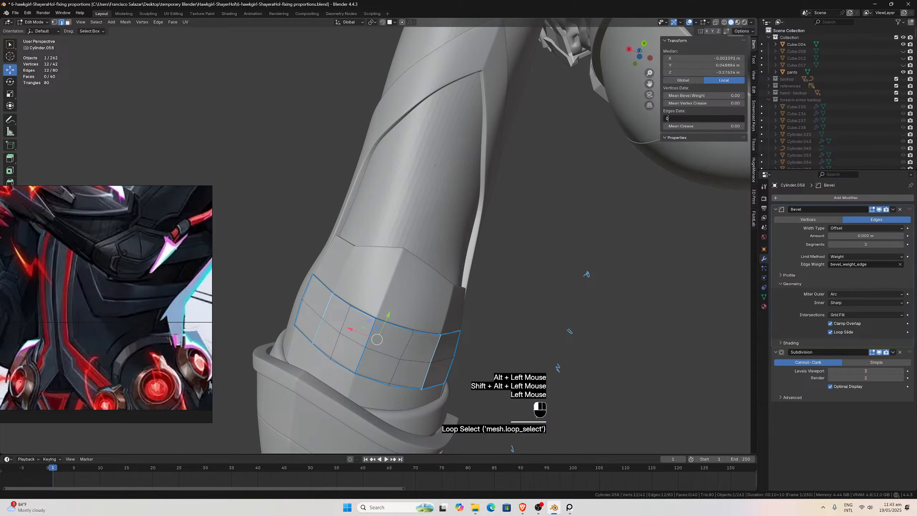
{"action": "key", "text": "Return"}
{"action": "key", "text": "Tab"}
Set the mean bevel weight of both side lengthwise loops on the band farthest from the gauntlet to 0.
{"action": "left_click", "coordinate": [435, 308]}
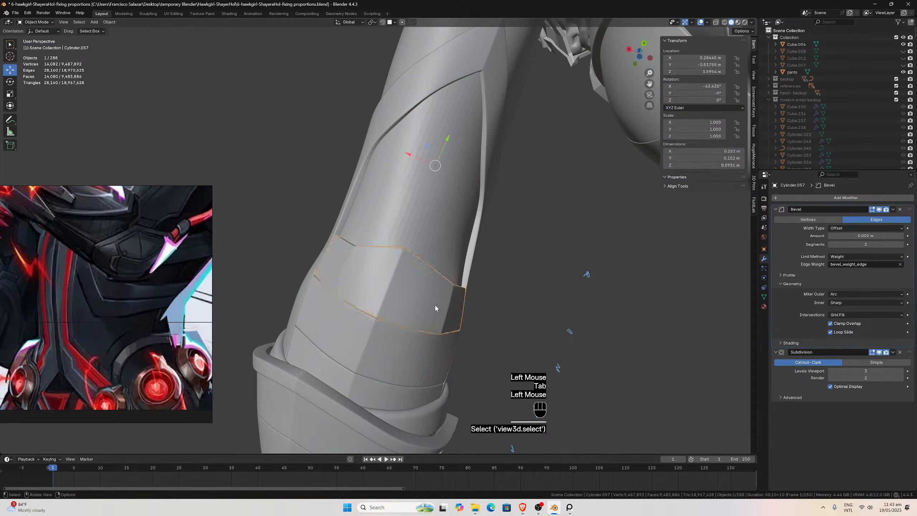
{"action": "key", "text": "Tab"}
{"action": "left_click", "coordinate": [445, 307]}
{"action": "left_click", "coordinate": [461, 307], "text": "alt"}
{"action": "left_click", "coordinate": [349, 257], "text": "alt+shift"}
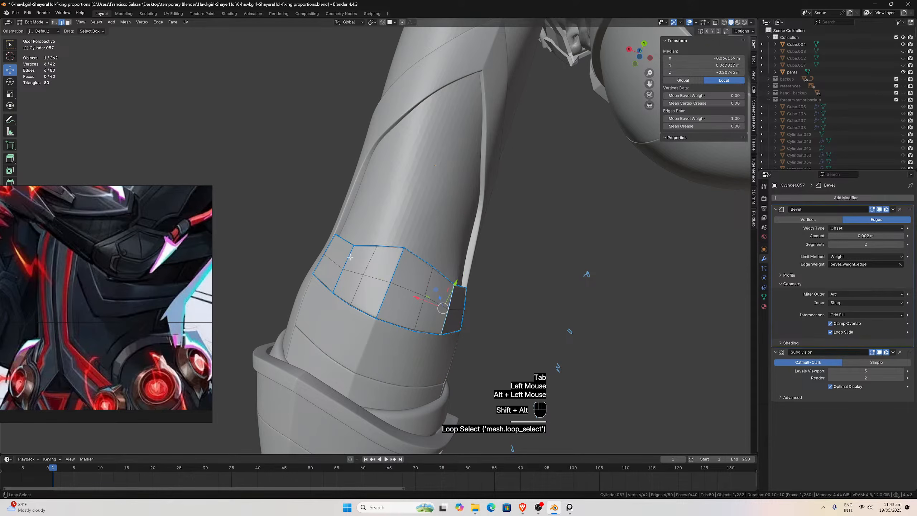
{"action": "left_click", "coordinate": [703, 118]}
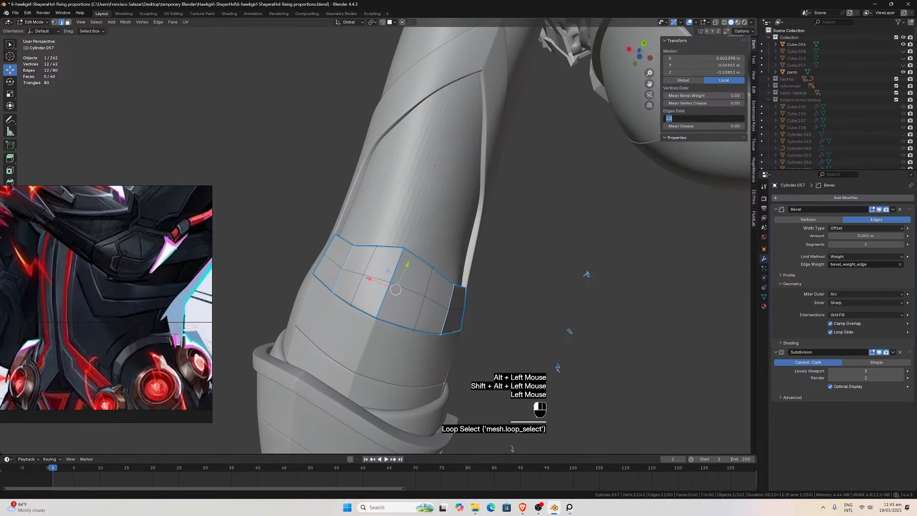
{"action": "key", "text": "Return"}
{"action": "key", "text": "Tab"}
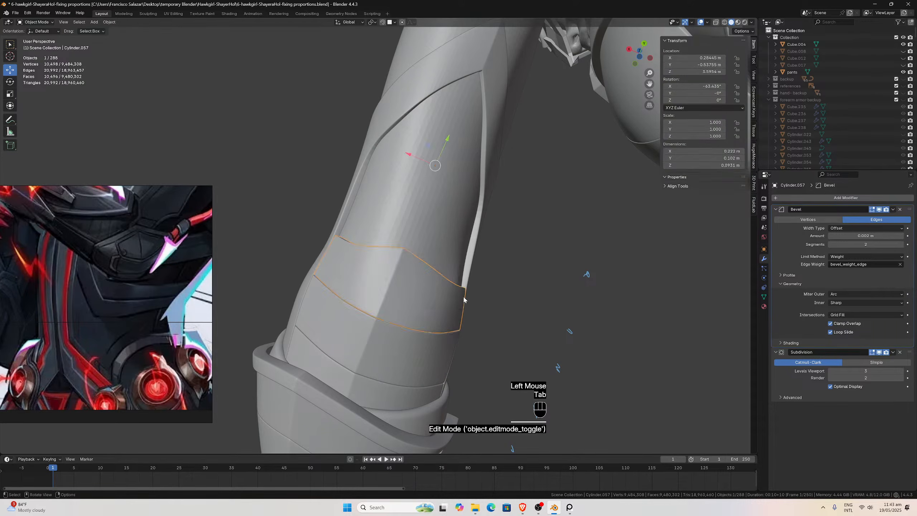
Examine the three forearm bands from several angles against the surrounding arm armour and gauntlet.
{"action": "scroll", "coordinate": [460, 294], "scroll_direction": "down", "scroll_amount": 4}
{"action": "left_click", "coordinate": [458, 324]}
{"action": "middle_click_drag", "start_coordinate": [457, 286], "coordinate": [434, 296]}
{"action": "scroll", "coordinate": [420, 285], "scroll_direction": "up", "scroll_amount": 3}
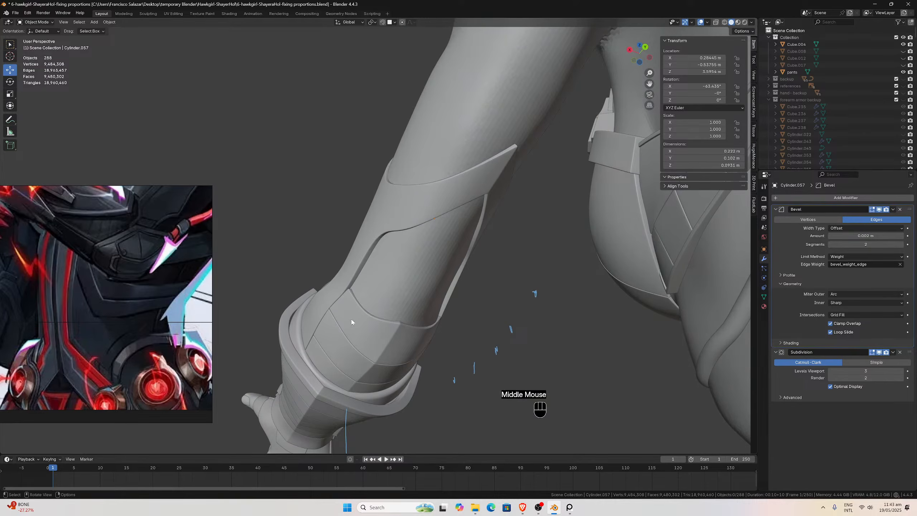
{"action": "scroll", "coordinate": [346, 334], "scroll_direction": "down", "scroll_amount": 1}
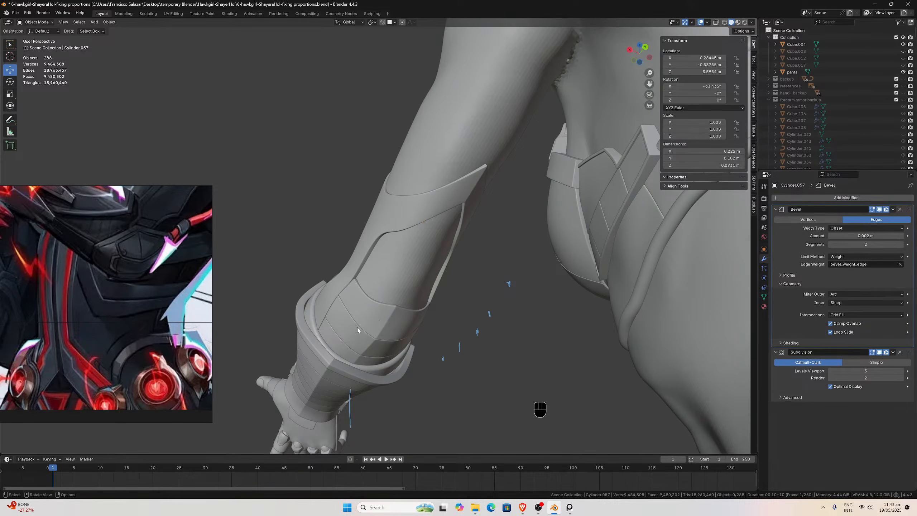
{"action": "middle_click_drag", "start_coordinate": [357, 327], "coordinate": [345, 343]}
{"action": "scroll", "coordinate": [361, 332], "scroll_direction": "up", "scroll_amount": 2}
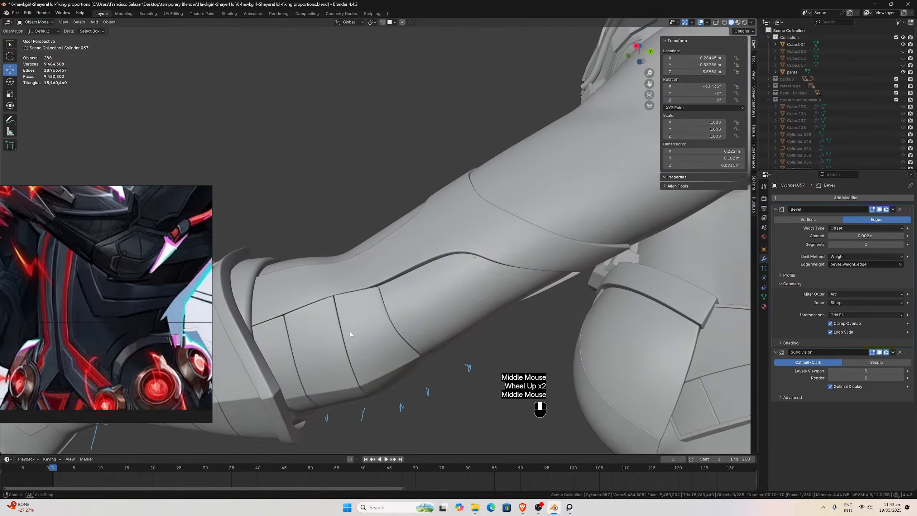
{"action": "scroll", "coordinate": [346, 351], "scroll_direction": "up", "scroll_amount": 1}
Save the project file with the updated forearm bands.
{"action": "key", "text": "ctrl+s"}
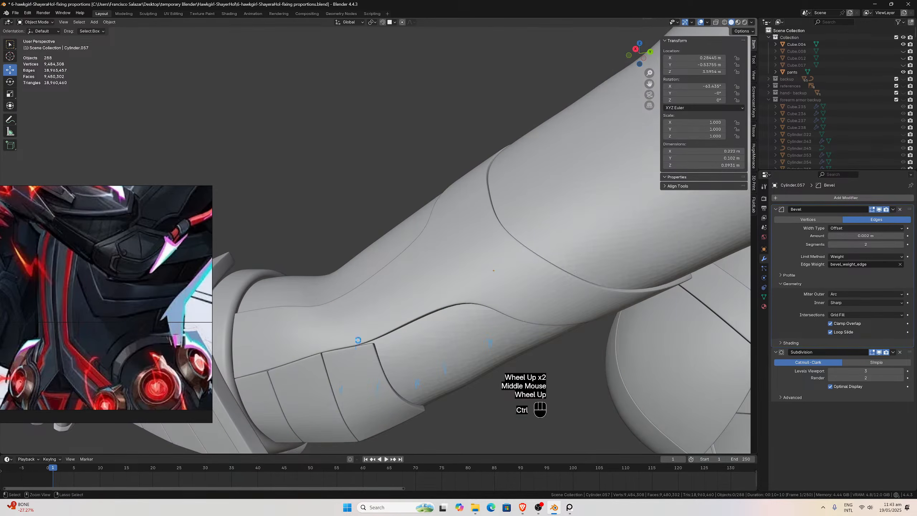
{"action": "scroll", "coordinate": [353, 348], "scroll_direction": "down", "scroll_amount": 4}
{"action": "middle_click_drag", "start_coordinate": [386, 284], "coordinate": [507, 312]}
{"action": "scroll", "coordinate": [499, 300], "scroll_direction": "down", "scroll_amount": 1}
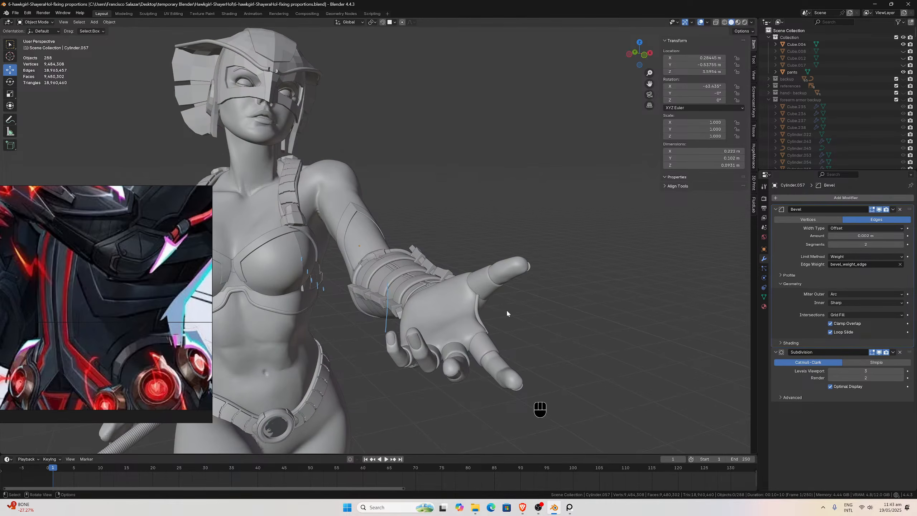
{"action": "key", "text": "ctrl+s"}
{"action": "key", "text": "ctrl+s"}
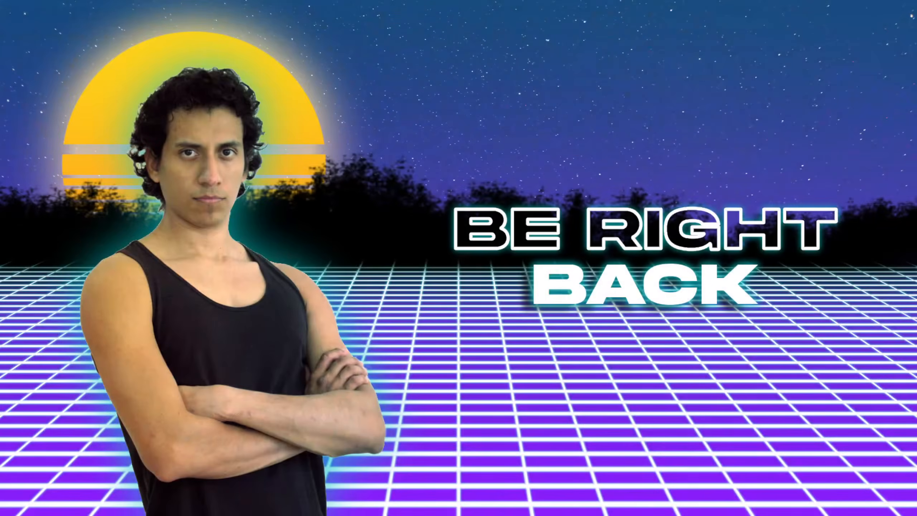
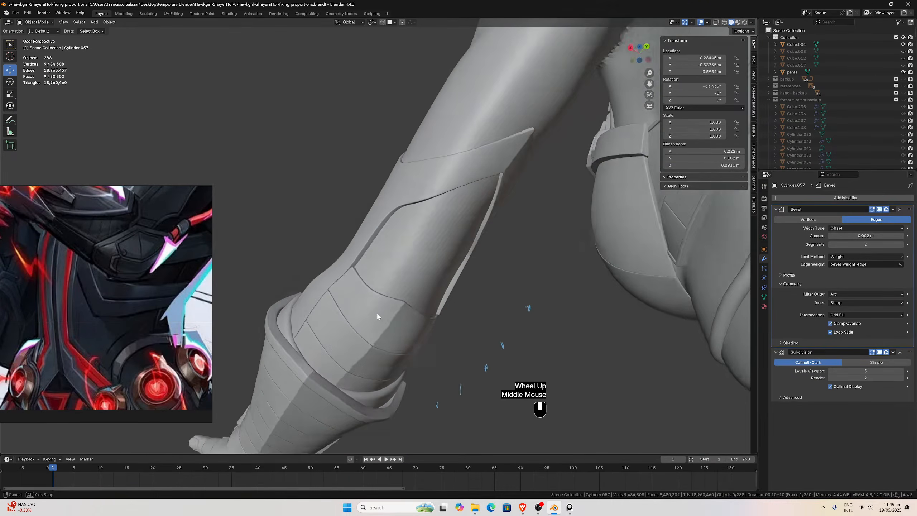
Examine the seam where the ends of the forearm bands meet the larger arm plate.
{"action": "left_click", "coordinate": [358, 315]}
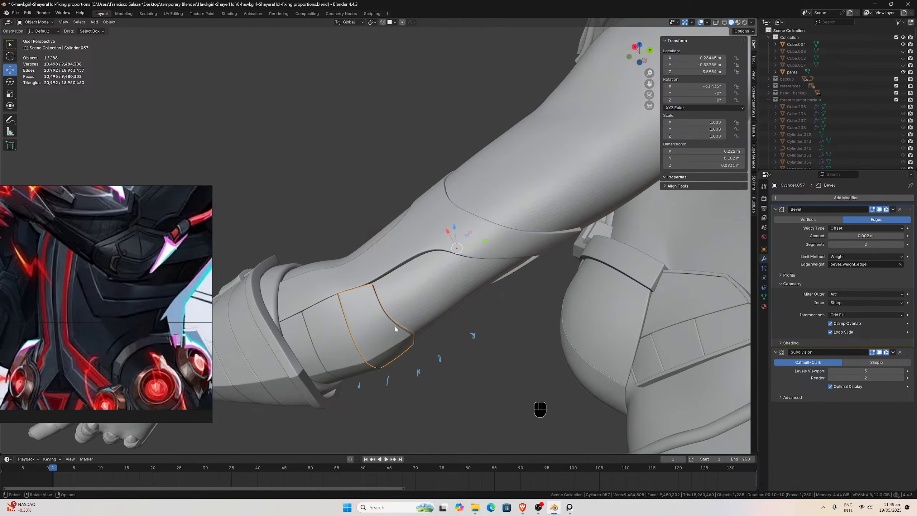
{"action": "scroll", "coordinate": [386, 325], "scroll_direction": "down", "scroll_amount": 3}
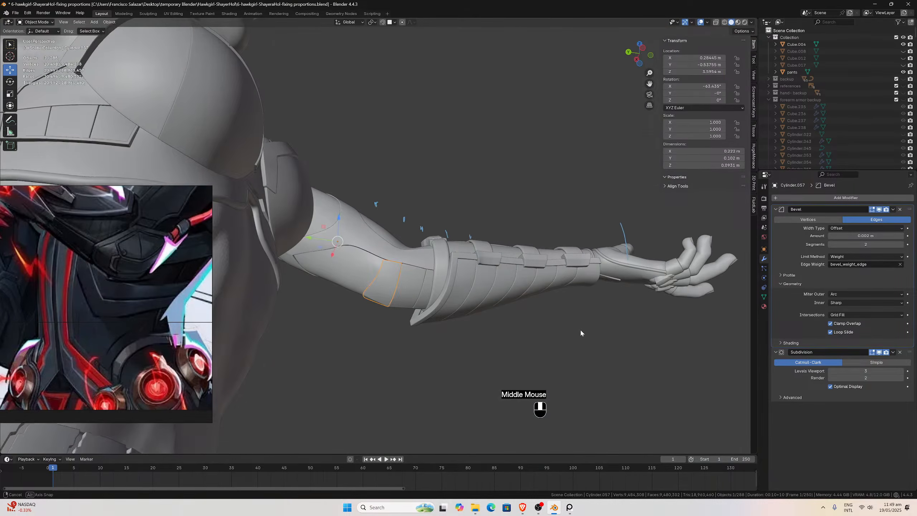
{"action": "scroll", "coordinate": [562, 319], "scroll_direction": "up", "scroll_amount": 3}
{"action": "scroll", "coordinate": [352, 335], "scroll_direction": "up", "scroll_amount": 1}
{"action": "middle_click_drag", "start_coordinate": [352, 335], "coordinate": [454, 347]}
{"action": "scroll", "coordinate": [453, 347], "scroll_direction": "down", "scroll_amount": 2}
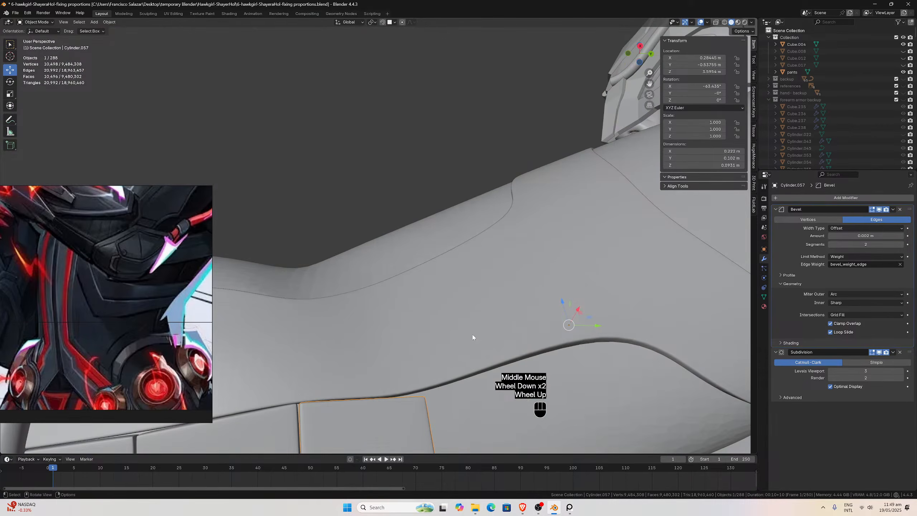
{"action": "middle_click_drag", "start_coordinate": [295, 391], "coordinate": [379, 362]}
In right view, move the farthest band's short corner edge to close the gap with the middle band at the arm-plate seam.
{"action": "key", "text": "Tab"}
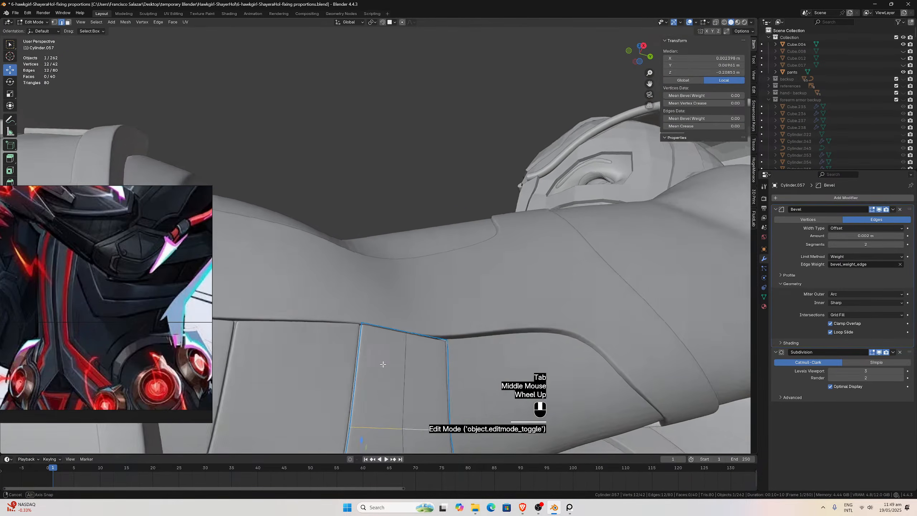
{"action": "scroll", "coordinate": [378, 363], "scroll_direction": "up", "scroll_amount": 2}
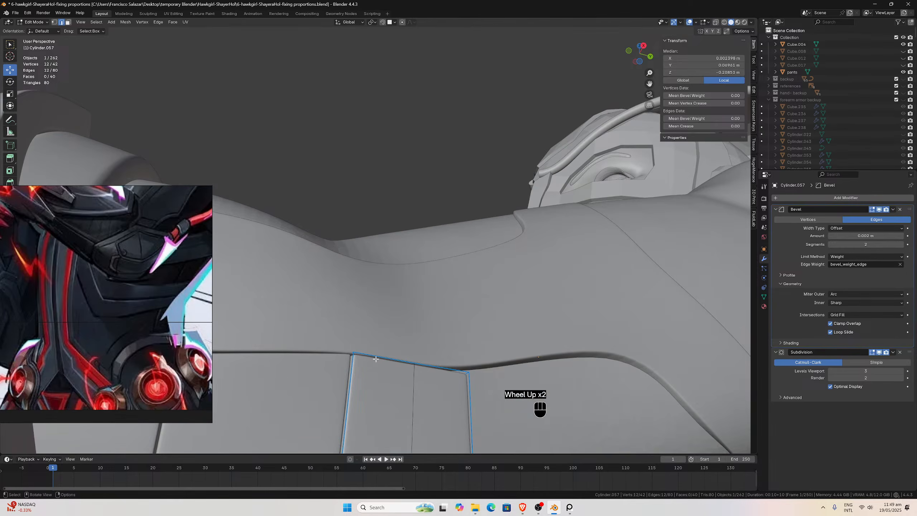
{"action": "key", "text": "KP_3"}
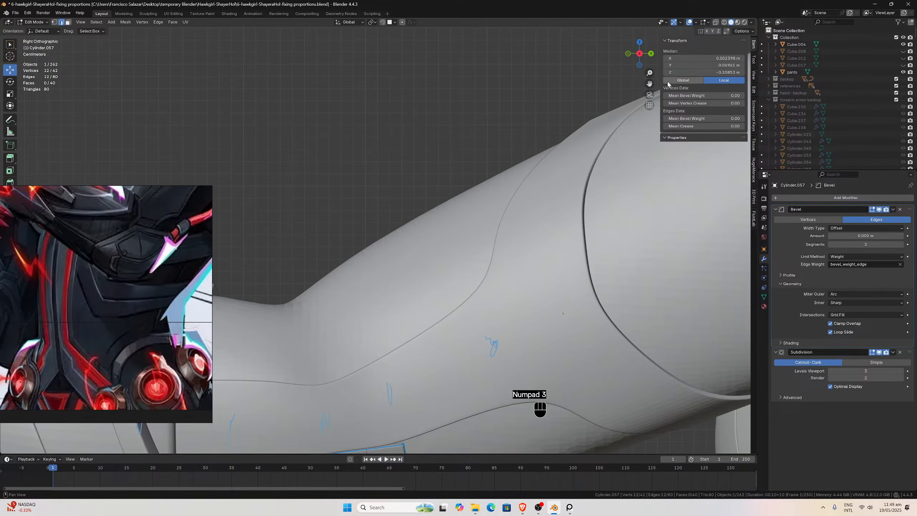
{"action": "left_click_drag", "start_coordinate": [650, 83], "coordinate": [732, 16]}
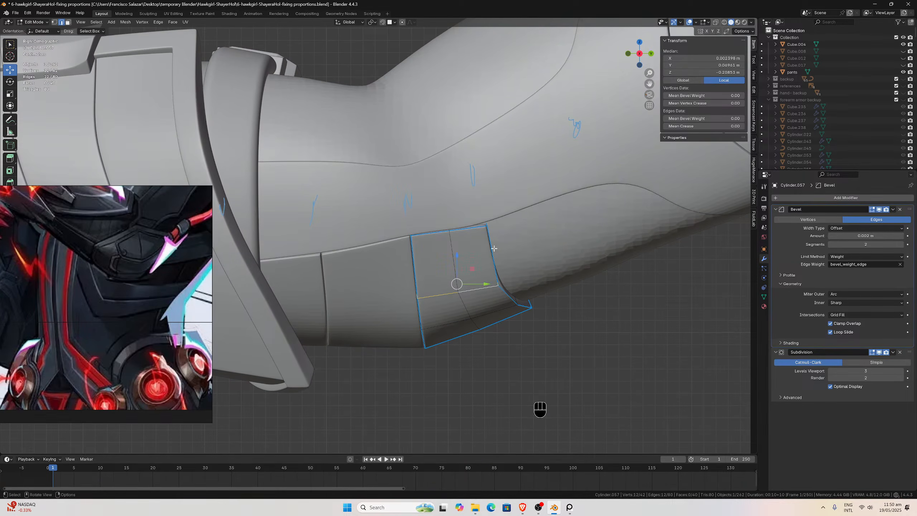
{"action": "scroll", "coordinate": [494, 249], "scroll_direction": "up", "scroll_amount": 7}
{"action": "left_click", "coordinate": [544, 232]}
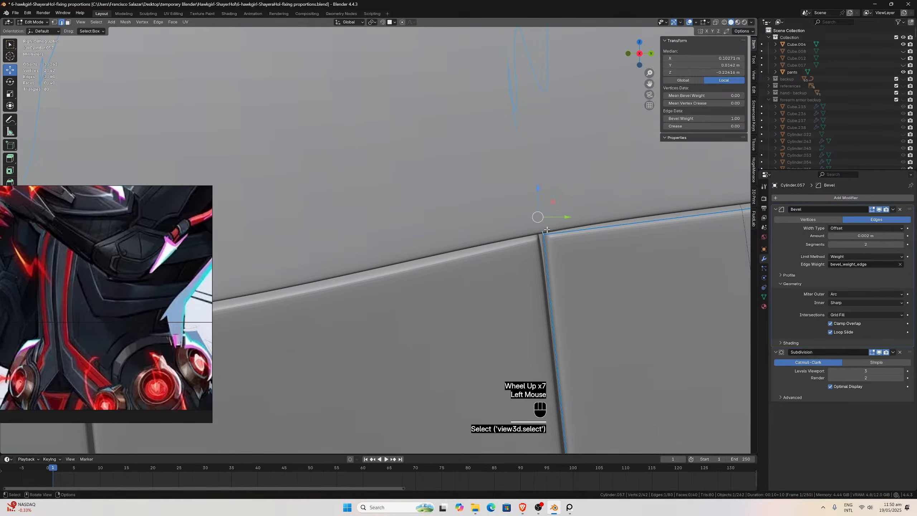
{"action": "key", "text": "g"}
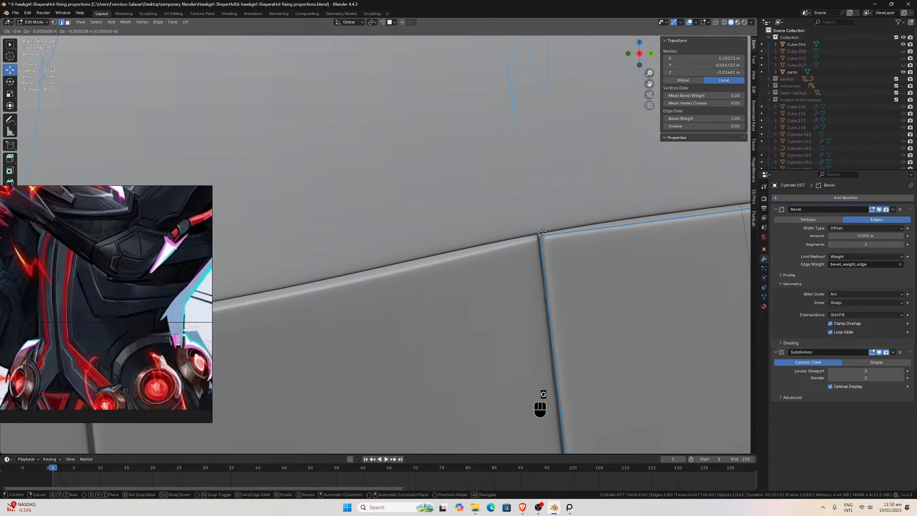
{"action": "left_click", "coordinate": [541, 230]}
{"action": "key", "text": "Tab"}
Reposition the middle band's short corner edge where it meets the band nearest the gauntlet along the arm-plate seam.
{"action": "left_click", "coordinate": [525, 241]}
{"action": "key", "text": "Tab"}
{"action": "scroll", "coordinate": [538, 235], "scroll_direction": "down", "scroll_amount": 1}
{"action": "scroll", "coordinate": [538, 236], "scroll_direction": "down", "scroll_amount": 1}
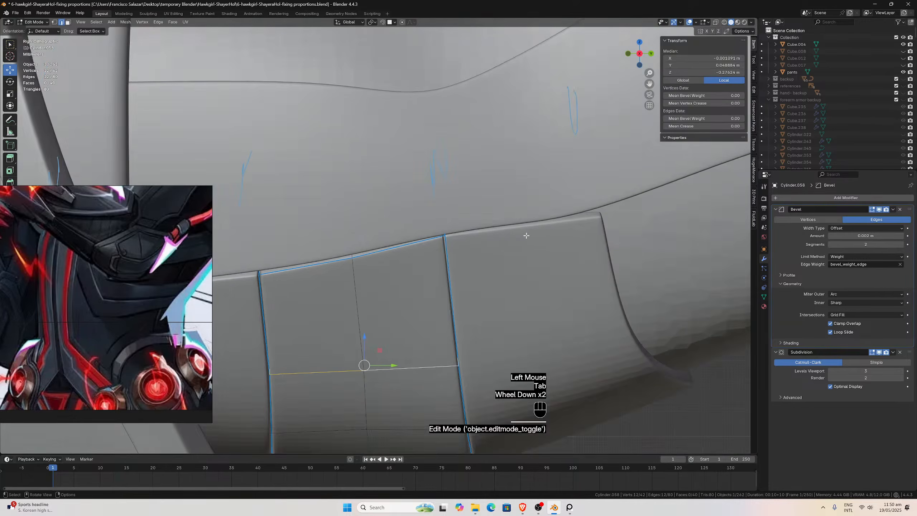
{"action": "scroll", "coordinate": [539, 174], "scroll_direction": "up", "scroll_amount": 1}
{"action": "left_click_drag", "start_coordinate": [649, 84], "coordinate": [851, 39]}
{"action": "scroll", "coordinate": [587, 119], "scroll_direction": "up", "scroll_amount": 3}
{"action": "left_click", "coordinate": [529, 234]}
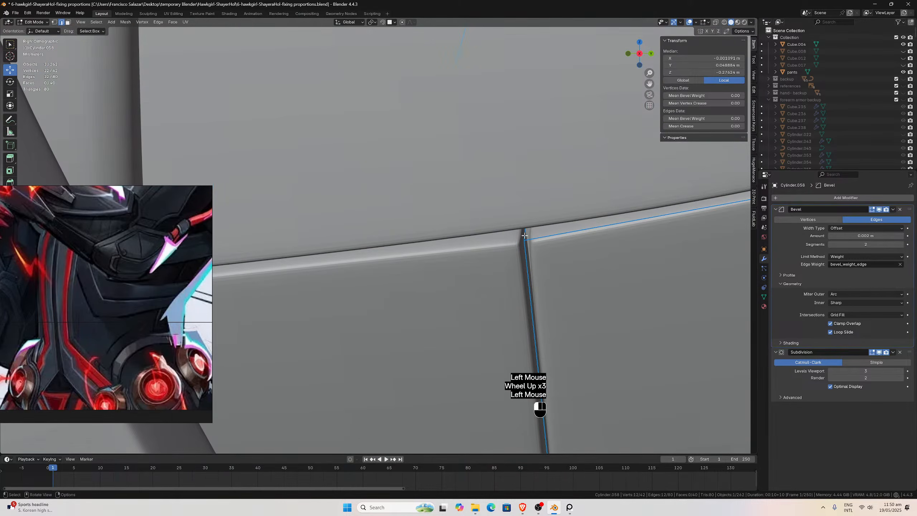
{"action": "key", "text": "g"}
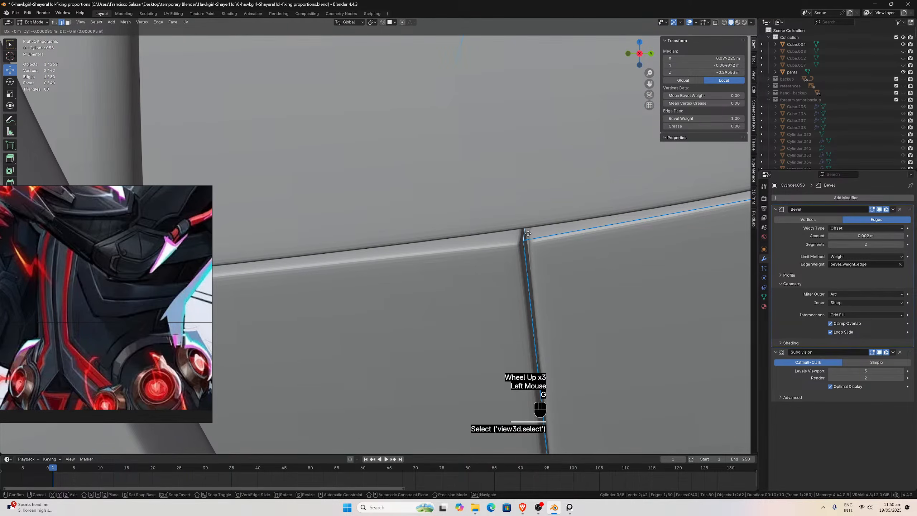
{"action": "left_click", "coordinate": [523, 234]}
{"action": "key", "text": "Tab"}
Move the matching corner edge of the band nearest the gauntlet up against the arm plate and middle band.
{"action": "left_click", "coordinate": [513, 236]}
{"action": "key", "text": "Tab"}
{"action": "left_click", "coordinate": [524, 233]}
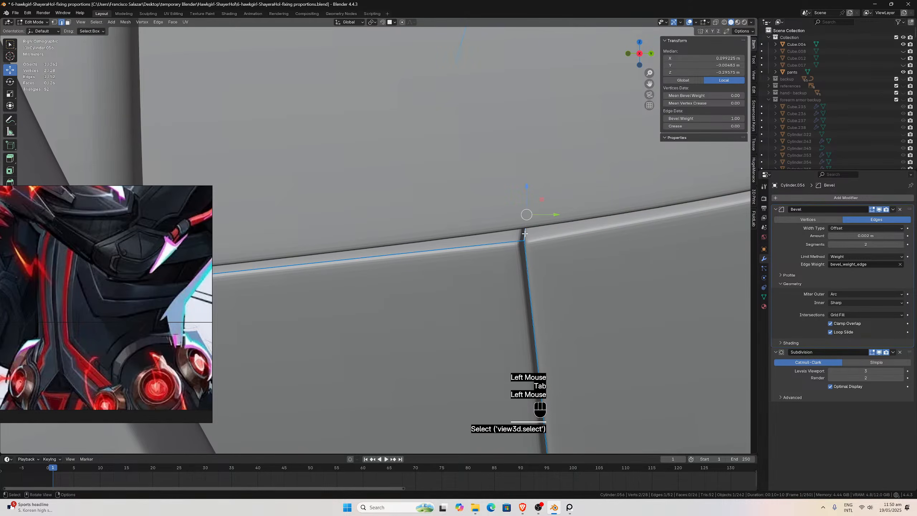
{"action": "key", "text": "g"}
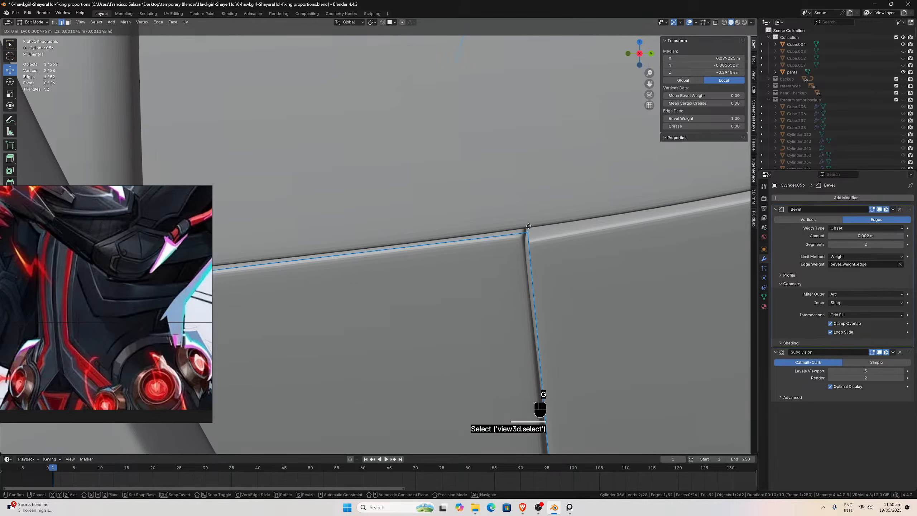
{"action": "left_click", "coordinate": [530, 227]}
Nudge the gauntlet-side band's corner edge about 0.0005 m along the X axis.
{"action": "scroll", "coordinate": [530, 227], "scroll_direction": "down", "scroll_amount": 4}
{"action": "middle_click_drag", "start_coordinate": [529, 228], "coordinate": [541, 229]}
{"action": "scroll", "coordinate": [541, 228], "scroll_direction": "up", "scroll_amount": 1}
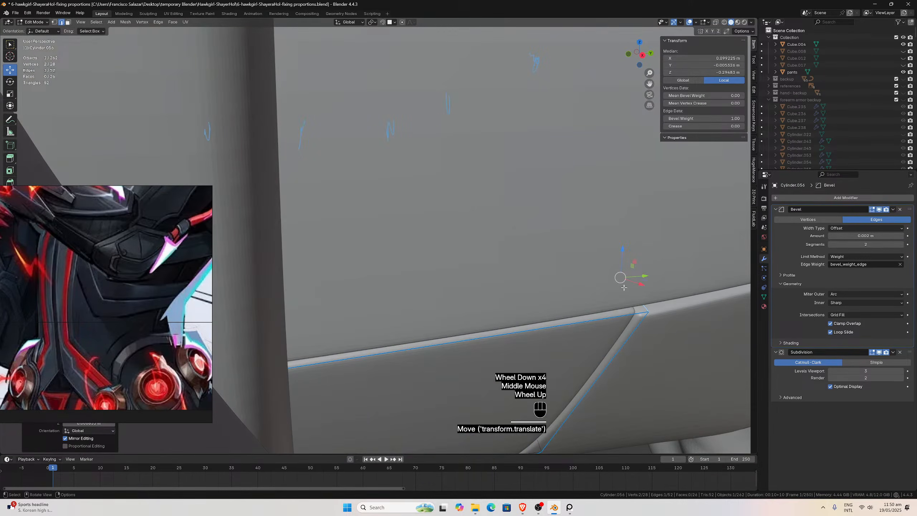
{"action": "left_click_drag", "start_coordinate": [637, 284], "coordinate": [640, 286]}
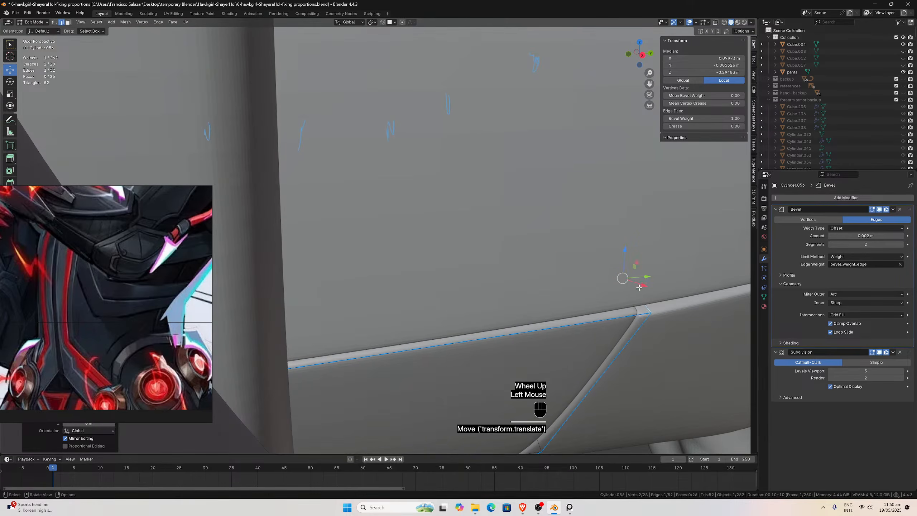
{"action": "key", "text": "Tab"}
Move the middle band's long seam edge beside its gauntlet-side corner about 0.001 m along the X axis toward the arm plate.
{"action": "left_click", "coordinate": [651, 307]}
{"action": "scroll", "coordinate": [651, 303], "scroll_direction": "down", "scroll_amount": 2}
{"action": "middle_click_drag", "start_coordinate": [651, 303], "coordinate": [645, 303]}
{"action": "key", "text": "Tab"}
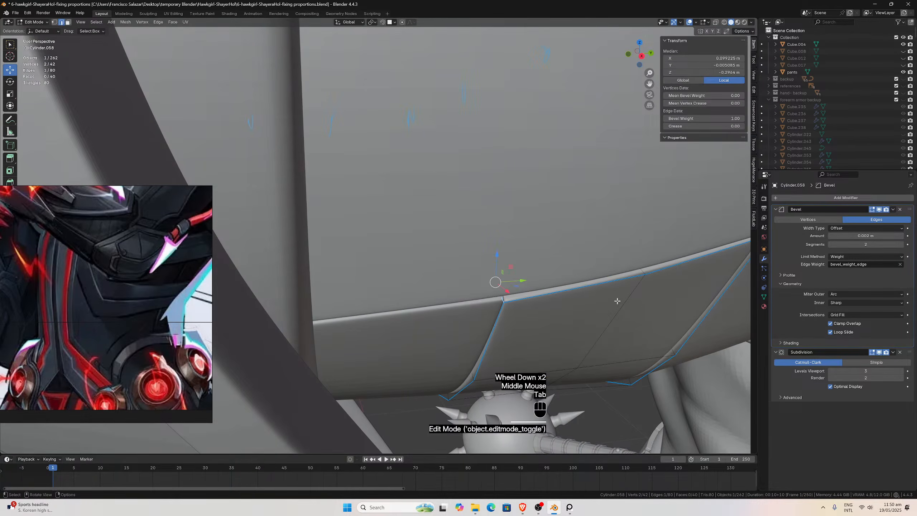
{"action": "left_click", "coordinate": [583, 289]}
{"action": "middle_click_drag", "start_coordinate": [583, 289], "coordinate": [616, 308]}
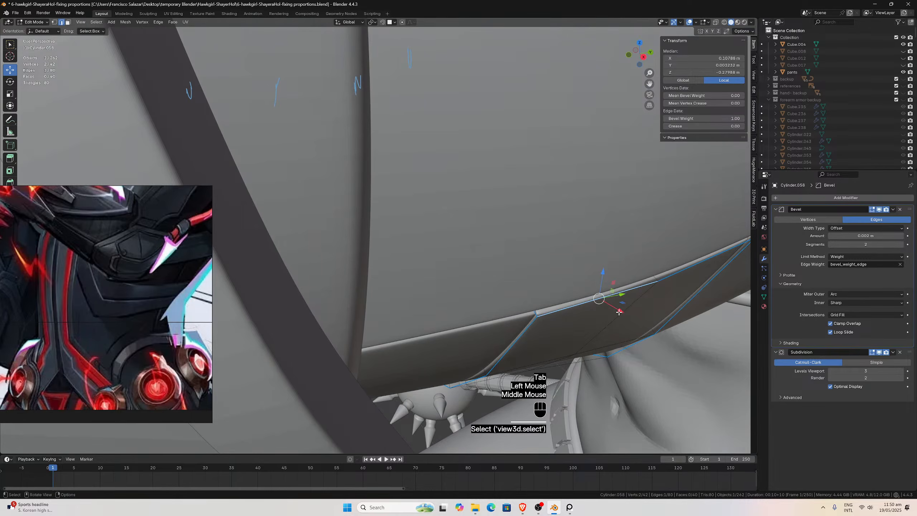
{"action": "left_click_drag", "start_coordinate": [617, 311], "coordinate": [610, 303]}
{"action": "mouse_move", "coordinate": [610, 303]}
{"action": "middle_mouse_down"}
{"action": "mouse_move", "coordinate": [594, 295]}
{"action": "mouse_move", "coordinate": [594, 303]}
{"action": "middle_mouse_up"}
{"action": "scroll", "coordinate": [591, 293], "scroll_direction": "down", "scroll_amount": 2}
{"action": "key", "text": "Tab"}
Turn on X-ray and select the gauntlet-side band's short corner edge hidden beneath the gauntlet rim.
{"action": "left_click", "coordinate": [668, 328]}
{"action": "middle_click_drag", "start_coordinate": [668, 328], "coordinate": [588, 268]}
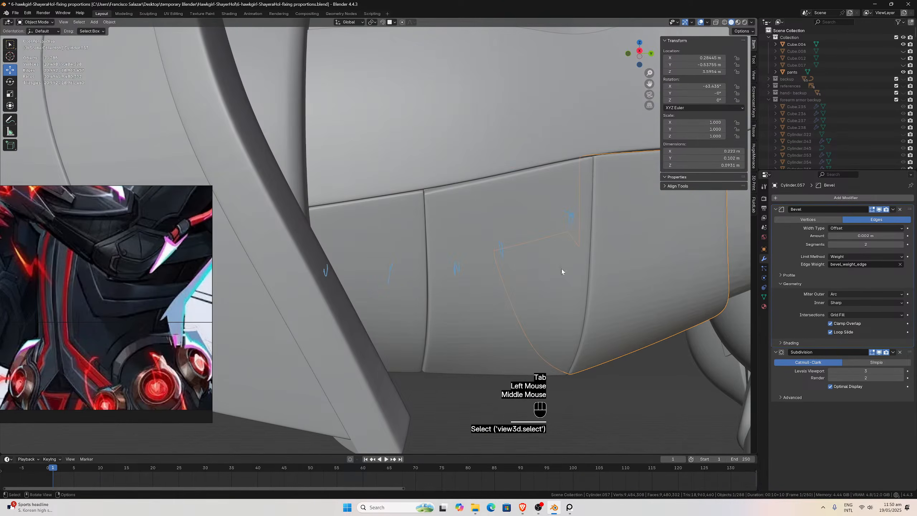
{"action": "middle_click_drag", "start_coordinate": [344, 226], "coordinate": [304, 230]}
{"action": "key", "text": "Tab"}
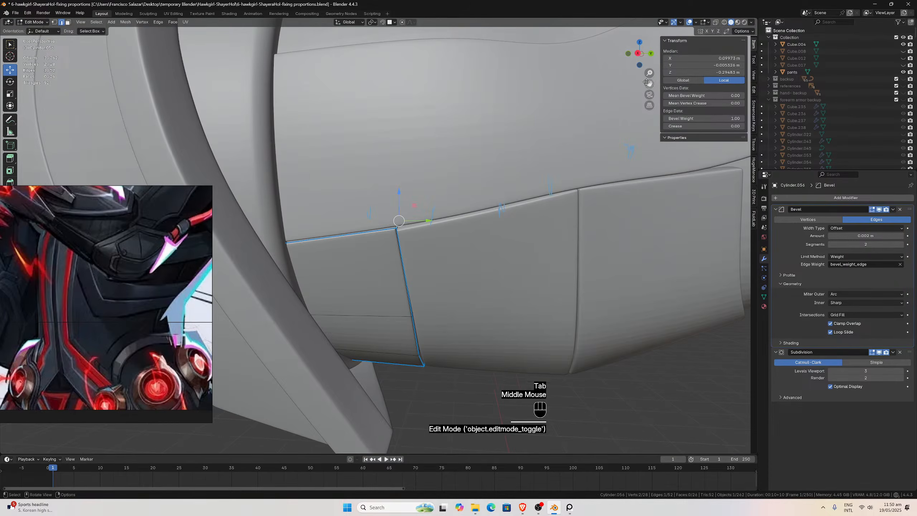
{"action": "left_click_drag", "start_coordinate": [646, 82], "coordinate": [1, 127]}
{"action": "scroll", "coordinate": [394, 125], "scroll_direction": "up", "scroll_amount": 1}
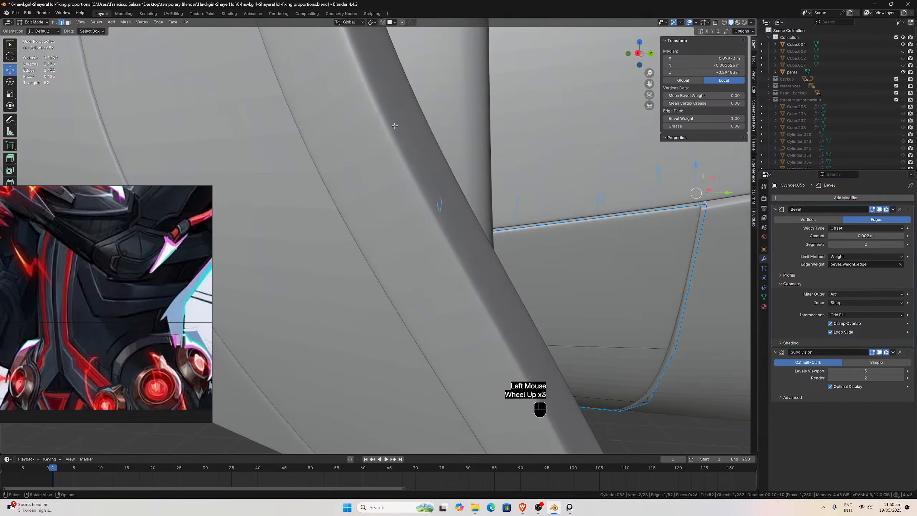
{"action": "left_click", "coordinate": [716, 23]}
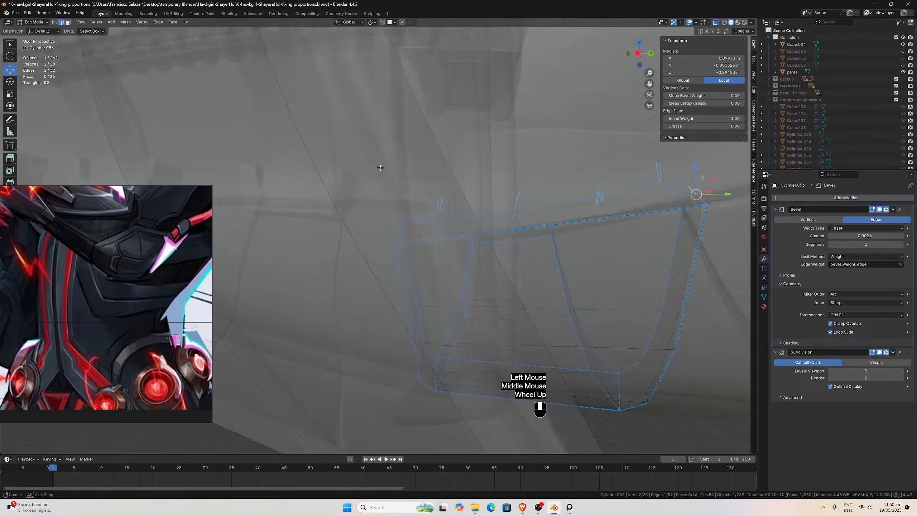
{"action": "middle_click_drag", "start_coordinate": [383, 167], "coordinate": [395, 180]}
{"action": "scroll", "coordinate": [395, 181], "scroll_direction": "up", "scroll_amount": 1}
{"action": "left_click", "coordinate": [426, 235]}
{"action": "middle_click_drag", "start_coordinate": [426, 236], "coordinate": [378, 234]}
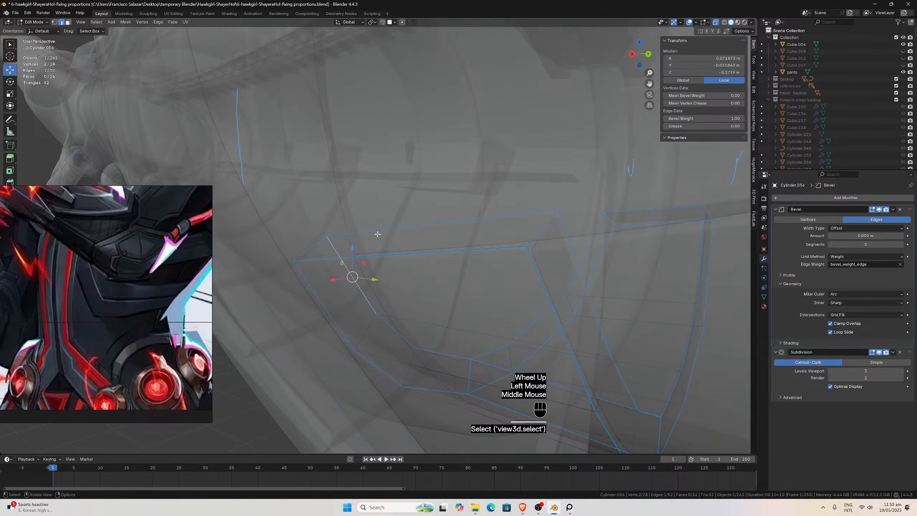
{"action": "middle_click_drag", "start_coordinate": [470, 108], "coordinate": [536, 78]}
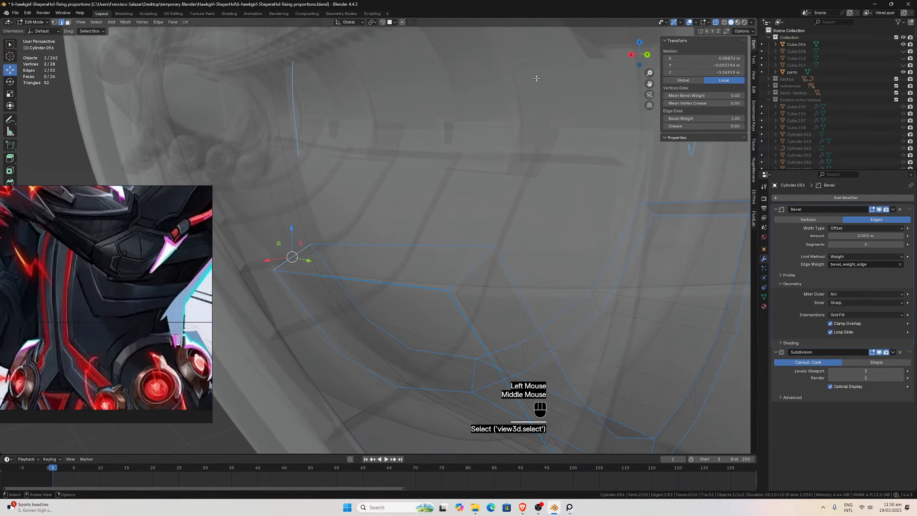
Turn off X-ray and shift the corner edge at the gauntlet rim about 0.001 m along Z and 0.0007 m along X.
{"action": "left_click", "coordinate": [355, 24]}
{"action": "left_click", "coordinate": [349, 50]}
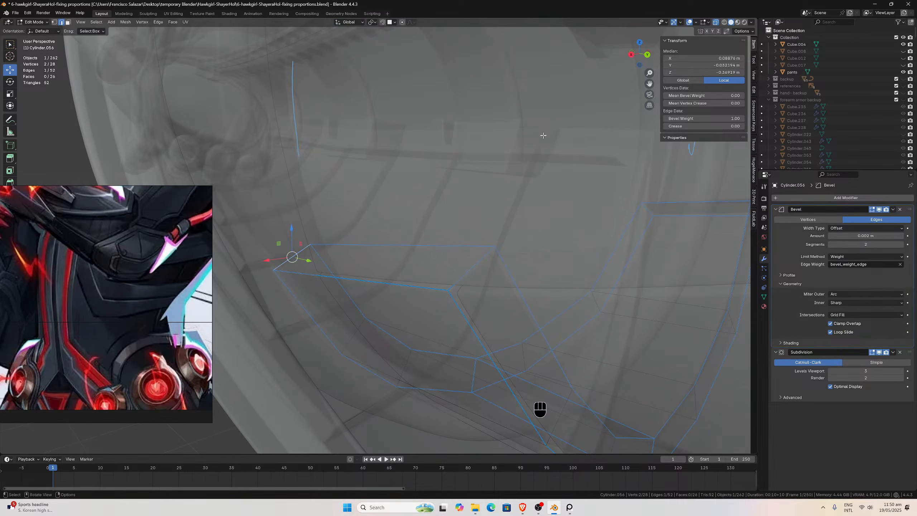
{"action": "left_click", "coordinate": [715, 23]}
{"action": "middle_click_drag", "start_coordinate": [450, 102], "coordinate": [289, 180]}
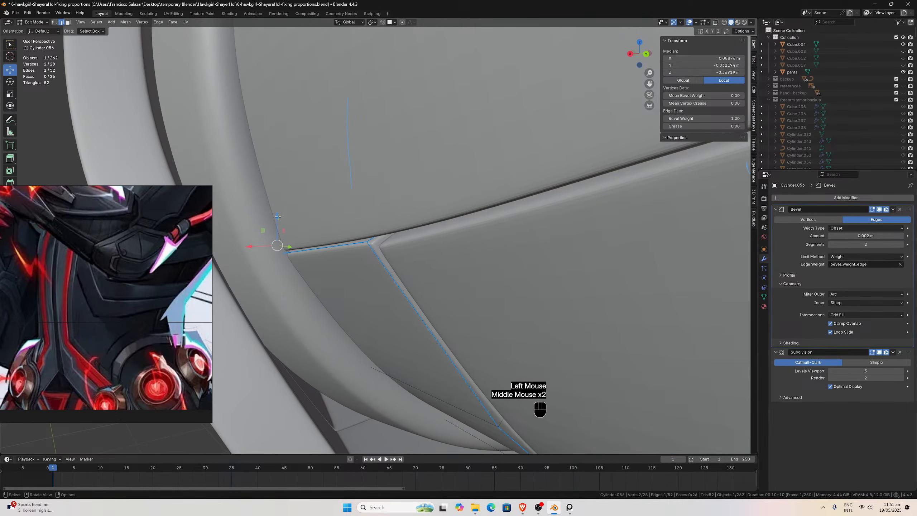
{"action": "left_click_drag", "start_coordinate": [277, 217], "coordinate": [276, 213]}
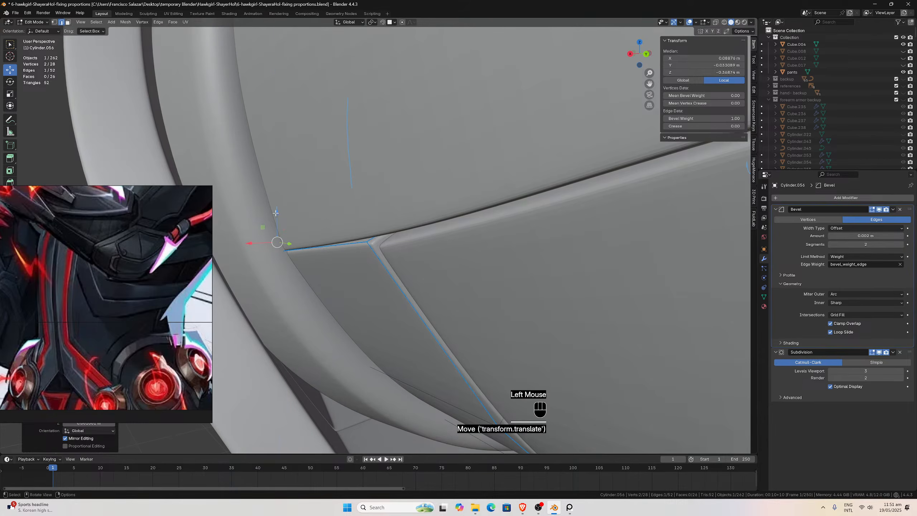
{"action": "left_click_drag", "start_coordinate": [248, 243], "coordinate": [250, 243]}
{"action": "scroll", "coordinate": [261, 233], "scroll_direction": "down", "scroll_amount": 2}
{"action": "middle_click_drag", "start_coordinate": [364, 148], "coordinate": [495, 111]}
{"action": "key", "text": "Tab"}
Raise the middle band's short corner edge beside the gauntlet-side band about 0.0012 m along the Z axis.
{"action": "left_click", "coordinate": [593, 124]}
{"action": "left_click_drag", "start_coordinate": [649, 84], "coordinate": [554, 102]}
{"action": "middle_click_drag", "start_coordinate": [553, 103], "coordinate": [509, 117]}
{"action": "scroll", "coordinate": [523, 103], "scroll_direction": "up", "scroll_amount": 1}
{"action": "key", "text": "Tab"}
{"action": "left_click", "coordinate": [467, 194]}
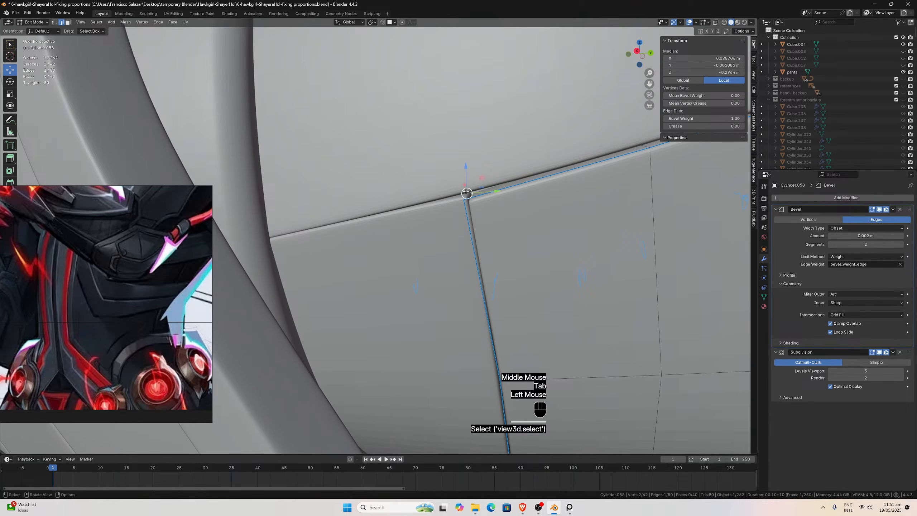
{"action": "left_click_drag", "start_coordinate": [466, 174], "coordinate": [464, 162]}
{"action": "middle_click_drag", "start_coordinate": [465, 162], "coordinate": [496, 162]}
{"action": "scroll", "coordinate": [474, 146], "scroll_direction": "down", "scroll_amount": 1}
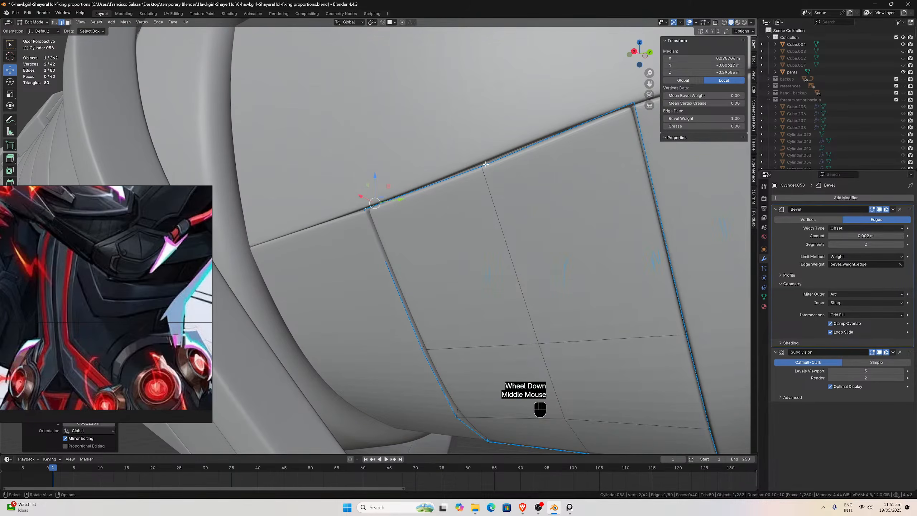
Raise the short edge at the middle band's centre line along Z to tighten its seam with the arm plate.
{"action": "left_click", "coordinate": [484, 164]}
{"action": "left_click_drag", "start_coordinate": [486, 136], "coordinate": [486, 130]}
{"action": "middle_click_drag", "start_coordinate": [486, 130], "coordinate": [483, 173]}
{"action": "key", "text": "Tab"}
Move the farthest band's outer corner edge along Z and X to close the gap beneath the arm plate.
{"action": "left_click", "coordinate": [486, 177]}
{"action": "key", "text": "Tab"}
{"action": "left_click", "coordinate": [483, 188]}
{"action": "scroll", "coordinate": [484, 173], "scroll_direction": "down", "scroll_amount": 1}
{"action": "scroll", "coordinate": [484, 173], "scroll_direction": "up", "scroll_amount": 2}
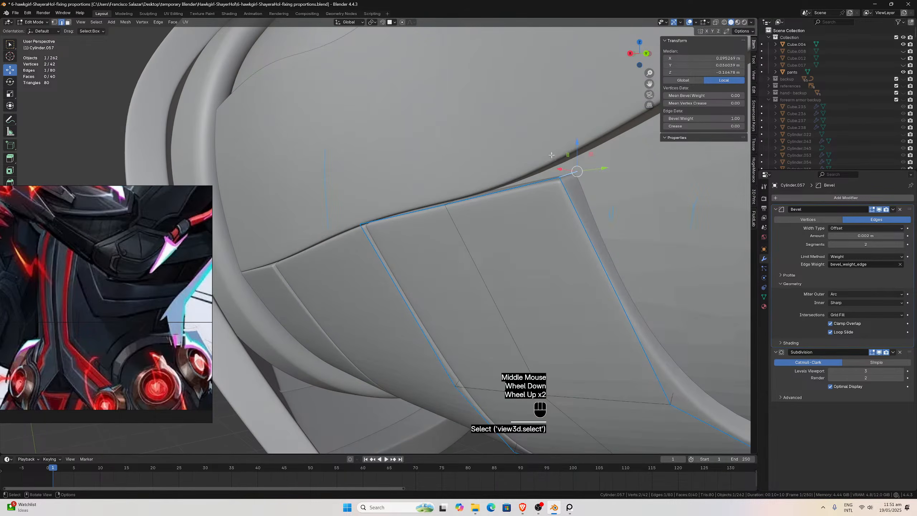
{"action": "left_click_drag", "start_coordinate": [576, 144], "coordinate": [561, 125]}
{"action": "middle_click_drag", "start_coordinate": [562, 125], "coordinate": [526, 138]}
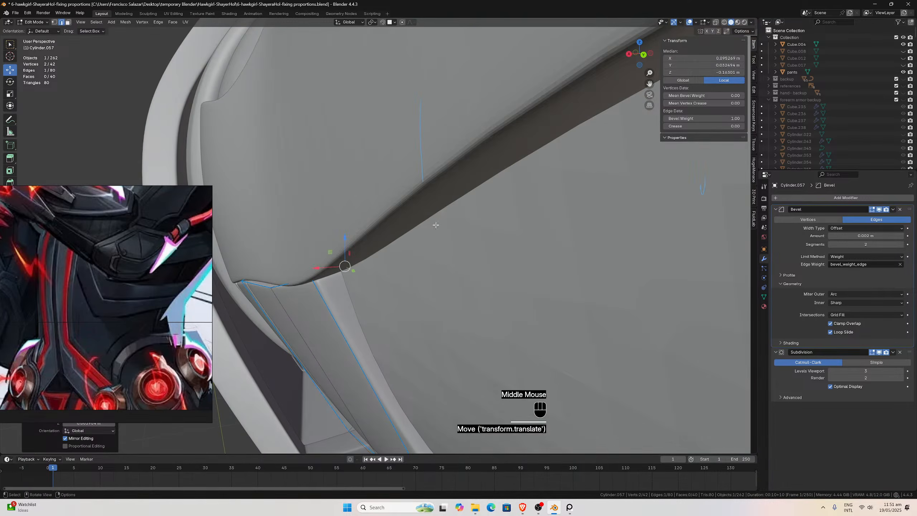
{"action": "left_click_drag", "start_coordinate": [346, 240], "coordinate": [346, 243]}
{"action": "left_click_drag", "start_coordinate": [318, 269], "coordinate": [306, 259]}
{"action": "middle_click_drag", "start_coordinate": [309, 251], "coordinate": [347, 244]}
Raise the short edge at the farthest band's centre line about 0.0006 m along the Z axis.
{"action": "left_click", "coordinate": [381, 299]}
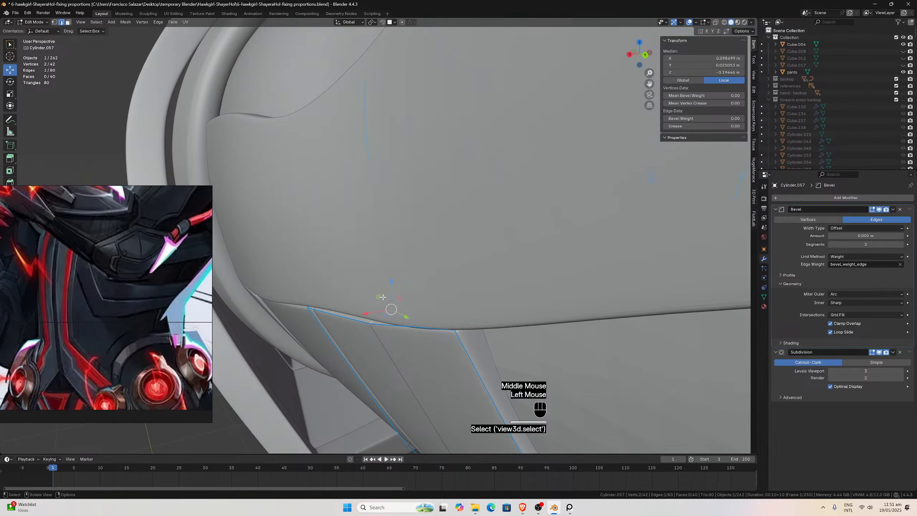
{"action": "left_click_drag", "start_coordinate": [390, 285], "coordinate": [390, 281]}
{"action": "middle_click_drag", "start_coordinate": [390, 281], "coordinate": [415, 254]}
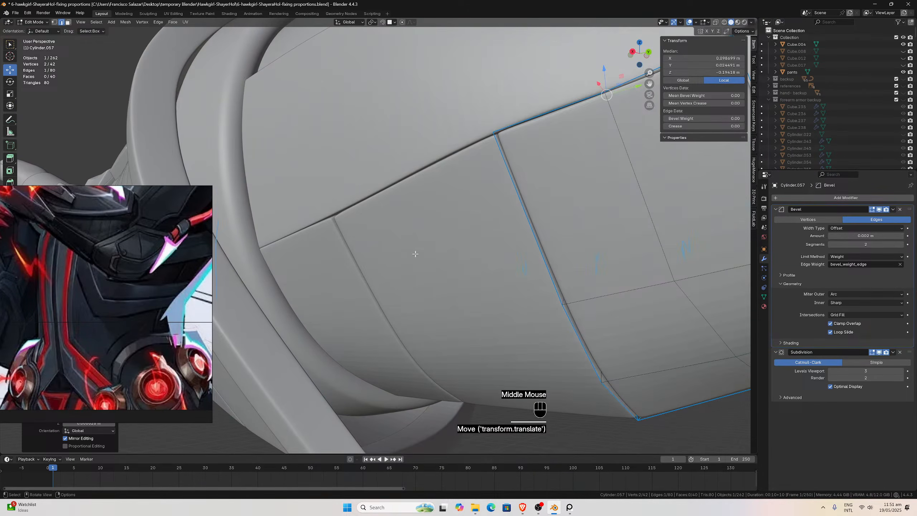
{"action": "key", "text": "Tab"}
Shift the middle band's long seam edge beside its gauntlet-side corner about 0.0007 m outward along the X axis.
{"action": "scroll", "coordinate": [494, 203], "scroll_direction": "down", "scroll_amount": 2}
{"action": "middle_click_drag", "start_coordinate": [494, 202], "coordinate": [476, 195]}
{"action": "scroll", "coordinate": [338, 203], "scroll_direction": "up", "scroll_amount": 2}
{"action": "left_click", "coordinate": [335, 199]}
{"action": "middle_click_drag", "start_coordinate": [335, 199], "coordinate": [324, 245]}
{"action": "key", "text": "Tab"}
{"action": "scroll", "coordinate": [321, 234], "scroll_direction": "up", "scroll_amount": 1}
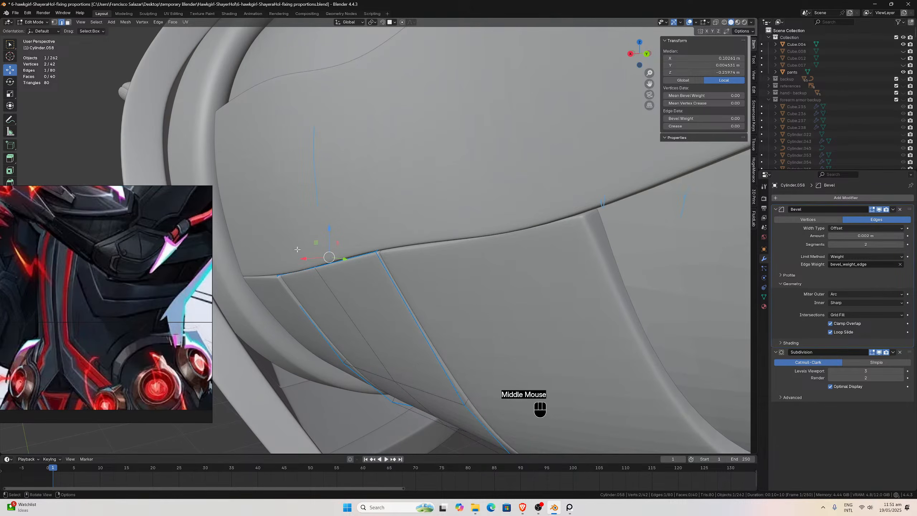
{"action": "left_click", "coordinate": [318, 269]}
{"action": "middle_click_drag", "start_coordinate": [292, 263], "coordinate": [310, 271]}
{"action": "scroll", "coordinate": [303, 266], "scroll_direction": "up", "scroll_amount": 1}
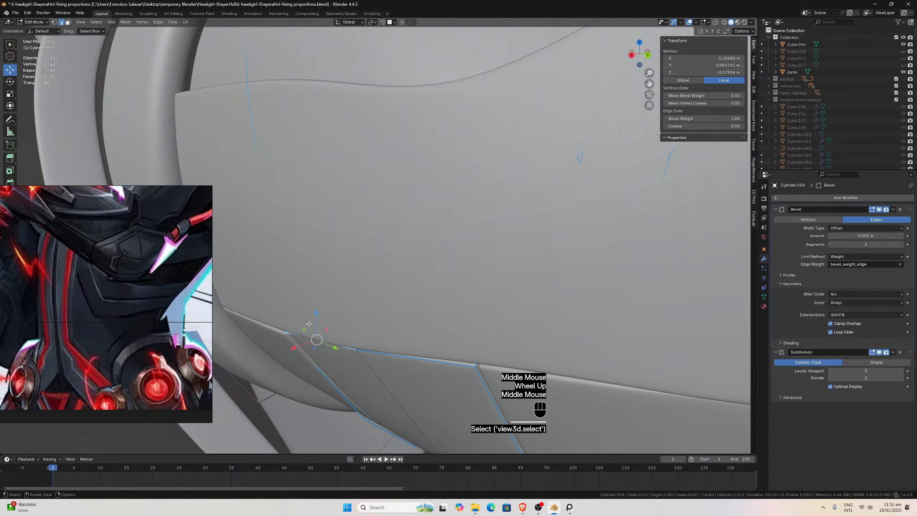
{"action": "middle_click_drag", "start_coordinate": [309, 321], "coordinate": [261, 298]}
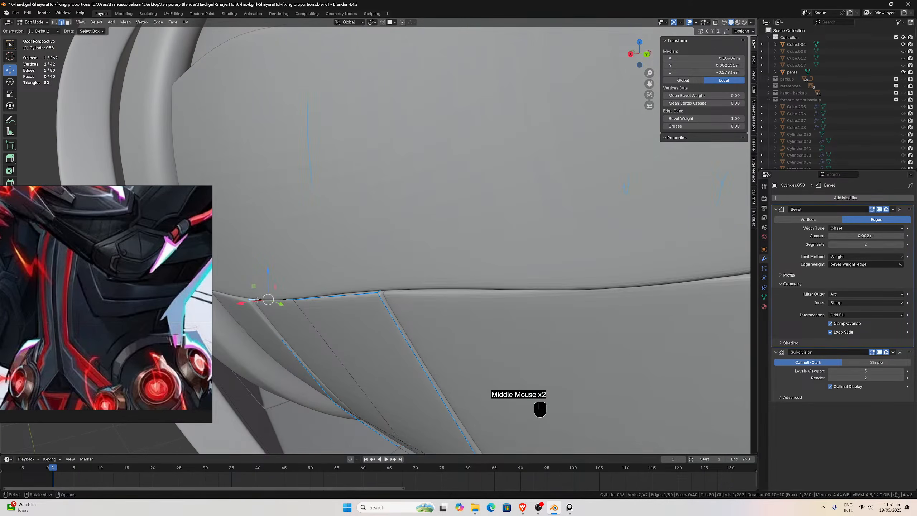
{"action": "left_click_drag", "start_coordinate": [245, 304], "coordinate": [251, 303]}
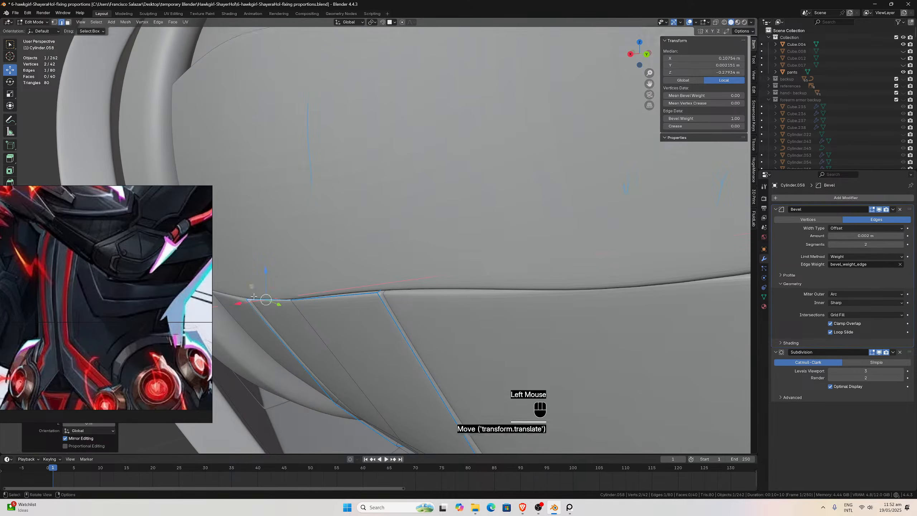
{"action": "middle_click_drag", "start_coordinate": [252, 303], "coordinate": [280, 296]}
{"action": "scroll", "coordinate": [280, 296], "scroll_direction": "up", "scroll_amount": 1}
{"action": "key", "text": "Tab"}
Move the gauntlet-side band's corner edge beside the middle band about 0.0014 m inward along X and raise it slightly along Z.
{"action": "left_click", "coordinate": [407, 311]}
{"action": "middle_click_drag", "start_coordinate": [406, 311], "coordinate": [387, 296]}
{"action": "key", "text": "Tab"}
{"action": "scroll", "coordinate": [379, 277], "scroll_direction": "up", "scroll_amount": 1}
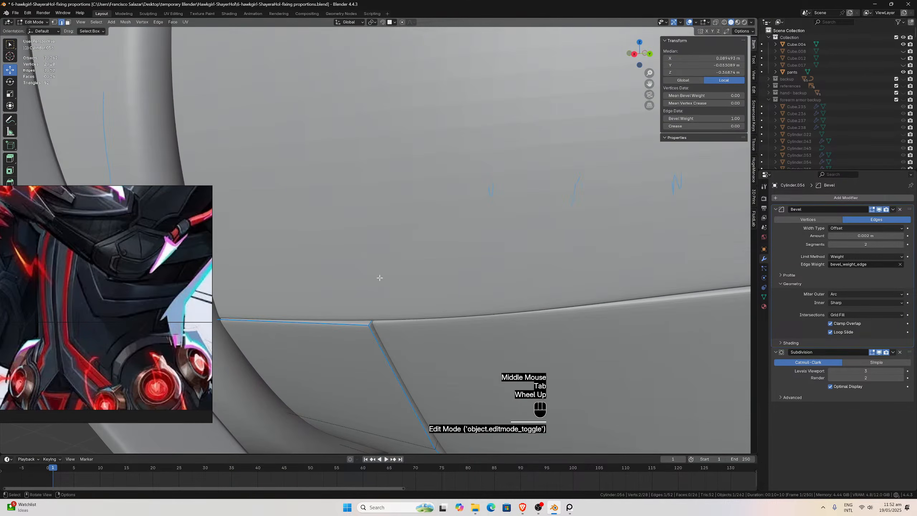
{"action": "left_click", "coordinate": [368, 320]}
{"action": "middle_click_drag", "start_coordinate": [379, 303], "coordinate": [347, 309]}
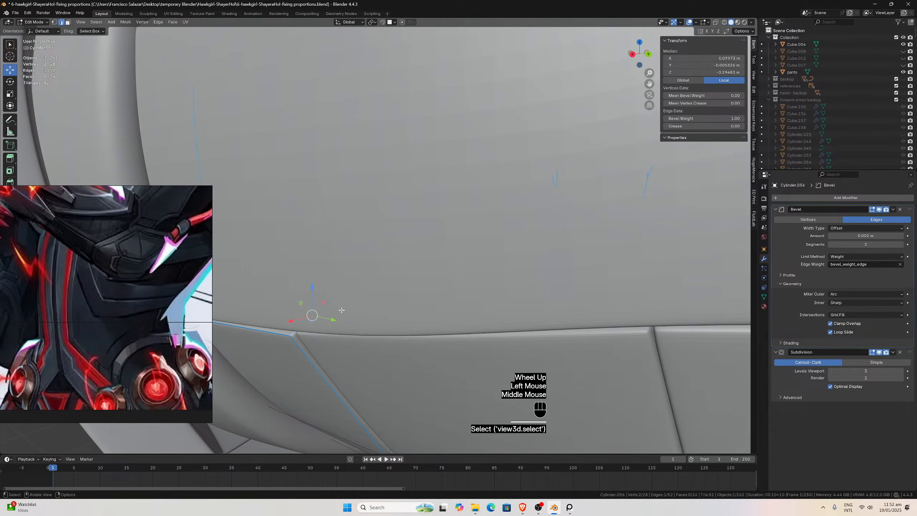
{"action": "left_click_drag", "start_coordinate": [295, 322], "coordinate": [303, 315]}
{"action": "middle_click_drag", "start_coordinate": [303, 315], "coordinate": [313, 266]}
{"action": "scroll", "coordinate": [313, 266], "scroll_direction": "up", "scroll_amount": 1}
{"action": "scroll", "coordinate": [334, 272], "scroll_direction": "down", "scroll_amount": 1}
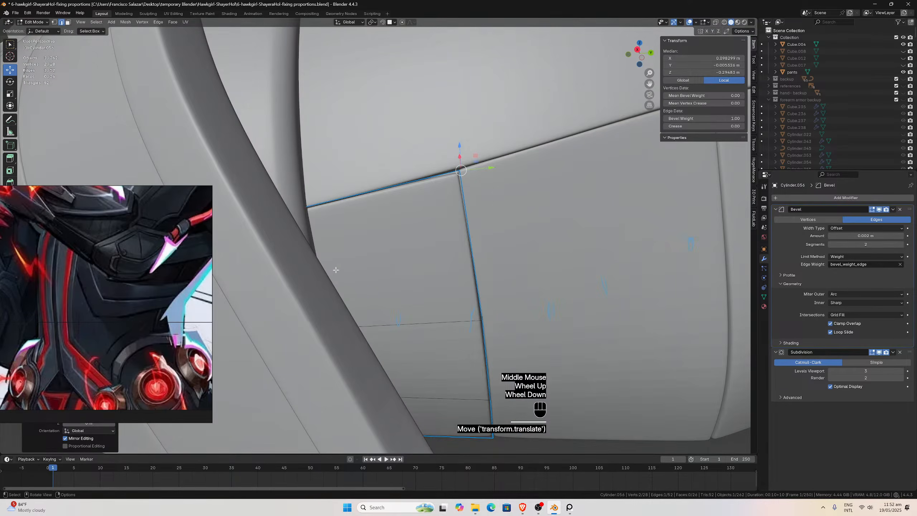
{"action": "left_click_drag", "start_coordinate": [459, 145], "coordinate": [458, 139]}
{"action": "middle_click_drag", "start_coordinate": [457, 140], "coordinate": [507, 171]}
{"action": "key", "text": "Tab"}
Fine-tune the middle band's short corner edge where it meets the gauntlet-side band at the arm-plate seam.
{"action": "left_click", "coordinate": [460, 186]}
{"action": "key", "text": "Tab"}
{"action": "left_click", "coordinate": [521, 187]}
{"action": "scroll", "coordinate": [502, 168], "scroll_direction": "up", "scroll_amount": 3}
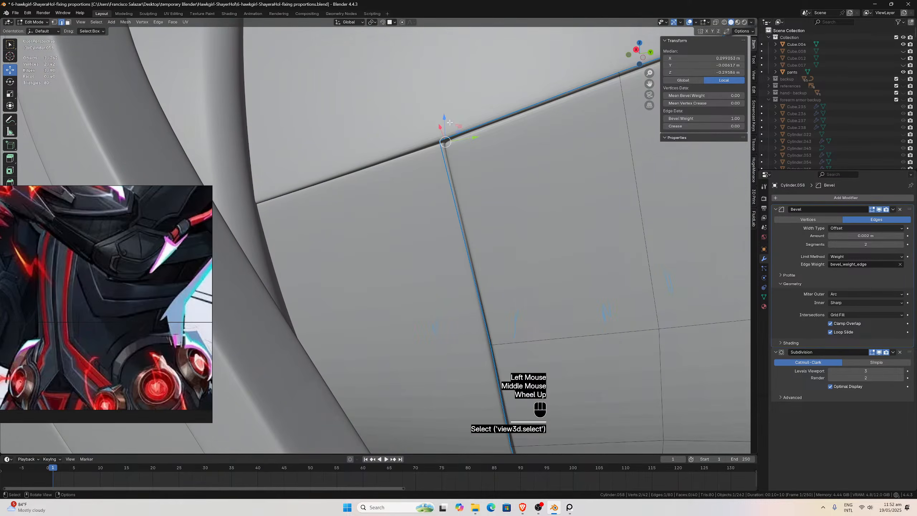
{"action": "left_click", "coordinate": [450, 123]}
{"action": "scroll", "coordinate": [461, 149], "scroll_direction": "down", "scroll_amount": 2}
{"action": "key", "text": "Tab"}
Examine the band seams along the arm plate from both sides of the forearm.
{"action": "middle_click_drag", "start_coordinate": [461, 149], "coordinate": [507, 160]}
{"action": "scroll", "coordinate": [455, 146], "scroll_direction": "up", "scroll_amount": 1}
{"action": "scroll", "coordinate": [466, 159], "scroll_direction": "up", "scroll_amount": 1}
{"action": "scroll", "coordinate": [466, 159], "scroll_direction": "up", "scroll_amount": 1}
{"action": "key", "text": "Tab"}
{"action": "key", "text": "Tab"}
{"action": "left_click", "coordinate": [505, 194]}
{"action": "key", "text": "Tab"}
{"action": "scroll", "coordinate": [502, 193], "scroll_direction": "down", "scroll_amount": 2}
{"action": "key", "text": "Tab"}
{"action": "middle_click_drag", "start_coordinate": [494, 186], "coordinate": [405, 187]}
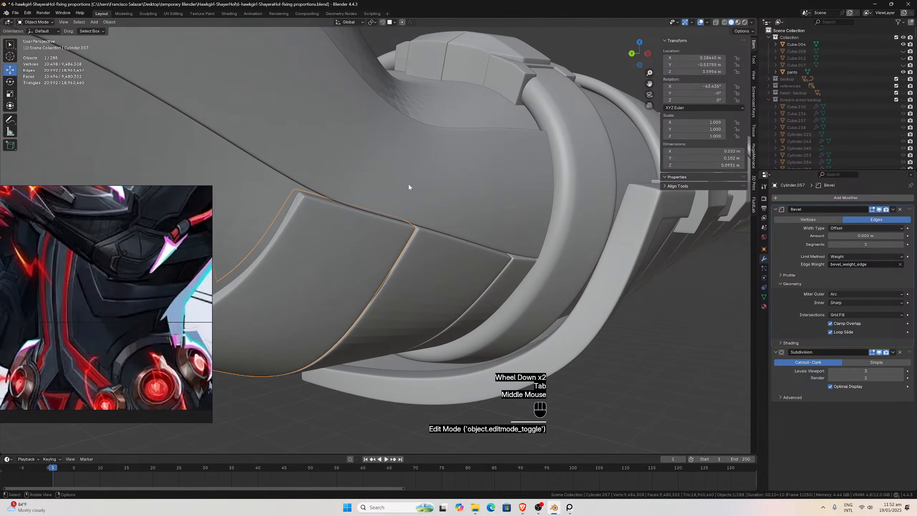
On the opposite side of the forearm, raise the farthest band's corner edge where it meets the middle band.
{"action": "left_click_drag", "start_coordinate": [650, 83], "coordinate": [534, 116]}
{"action": "middle_click_drag", "start_coordinate": [534, 116], "coordinate": [544, 158]}
{"action": "scroll", "coordinate": [511, 119], "scroll_direction": "up", "scroll_amount": 2}
{"action": "key", "text": "Tab"}
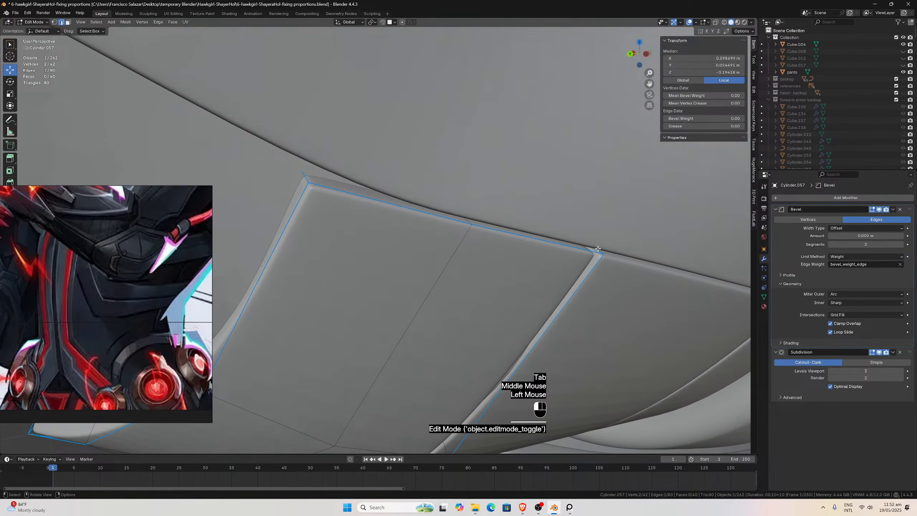
{"action": "scroll", "coordinate": [597, 246], "scroll_direction": "down", "scroll_amount": 1}
{"action": "middle_click_drag", "start_coordinate": [591, 230], "coordinate": [604, 232]}
{"action": "left_click_drag", "start_coordinate": [621, 227], "coordinate": [622, 224]}
Adjust the middle band's corner edge beside the farthest band, raising it slightly and shifting it about 0.0011 m along X.
{"action": "key", "text": "Tab"}
{"action": "left_click", "coordinate": [638, 264]}
{"action": "key", "text": "Tab"}
{"action": "left_click", "coordinate": [638, 269]}
{"action": "key", "text": "Tab"}
{"action": "left_click", "coordinate": [635, 263]}
{"action": "left_click_drag", "start_coordinate": [623, 227], "coordinate": [623, 225]}
{"action": "middle_click_drag", "start_coordinate": [601, 230], "coordinate": [474, 316]}
{"action": "scroll", "coordinate": [569, 219], "scroll_direction": "up", "scroll_amount": 2}
{"action": "left_click_drag", "start_coordinate": [459, 332], "coordinate": [455, 320]}
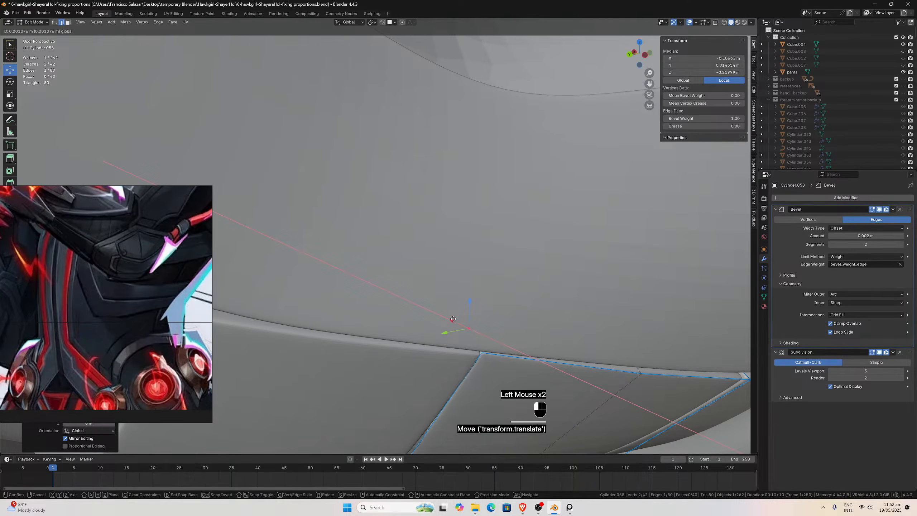
Raise the middle band's other corner edge slightly along the arm-plate seam, beside the gauntlet-side band.
{"action": "scroll", "coordinate": [454, 318], "scroll_direction": "down", "scroll_amount": 3}
{"action": "middle_click_drag", "start_coordinate": [476, 325], "coordinate": [456, 286]}
{"action": "scroll", "coordinate": [455, 277], "scroll_direction": "up", "scroll_amount": 2}
{"action": "middle_click_drag", "start_coordinate": [440, 247], "coordinate": [458, 222]}
{"action": "left_click", "coordinate": [565, 166]}
{"action": "scroll", "coordinate": [565, 165], "scroll_direction": "down", "scroll_amount": 2}
{"action": "middle_click_drag", "start_coordinate": [566, 162], "coordinate": [595, 168]}
{"action": "left_click_drag", "start_coordinate": [618, 235], "coordinate": [619, 231]}
Fine-tune the gauntlet-side band's corner edge so it lines up with the middle band at the arm-plate seam.
{"action": "mouse_move", "coordinate": [618, 232]}
{"action": "middle_mouse_down"}
{"action": "mouse_move", "coordinate": [578, 216]}
{"action": "mouse_move", "coordinate": [609, 220]}
{"action": "middle_mouse_up"}
{"action": "scroll", "coordinate": [574, 215], "scroll_direction": "up", "scroll_amount": 2}
{"action": "key", "text": "Tab"}
{"action": "left_click", "coordinate": [572, 214]}
{"action": "key", "text": "Tab"}
{"action": "left_click", "coordinate": [561, 224]}
{"action": "scroll", "coordinate": [578, 217], "scroll_direction": "down", "scroll_amount": 2}
{"action": "left_click_drag", "start_coordinate": [592, 224], "coordinate": [590, 221]}
{"action": "middle_click_drag", "start_coordinate": [590, 221], "coordinate": [514, 203]}
{"action": "scroll", "coordinate": [541, 202], "scroll_direction": "up", "scroll_amount": 2}
{"action": "left_click_drag", "start_coordinate": [524, 329], "coordinate": [528, 318]}
{"action": "scroll", "coordinate": [528, 318], "scroll_direction": "down", "scroll_amount": 2}
{"action": "middle_click_drag", "start_coordinate": [528, 318], "coordinate": [500, 270]}
{"action": "scroll", "coordinate": [501, 264], "scroll_direction": "up", "scroll_amount": 2}
{"action": "scroll", "coordinate": [408, 277], "scroll_direction": "down", "scroll_amount": 3}
{"action": "middle_click_drag", "start_coordinate": [406, 267], "coordinate": [501, 223]}
{"action": "scroll", "coordinate": [466, 293], "scroll_direction": "up", "scroll_amount": 2}
{"action": "key", "text": "Tab"}
{"action": "left_click", "coordinate": [477, 297]}
{"action": "key", "text": "Tab"}
{"action": "scroll", "coordinate": [484, 304], "scroll_direction": "down", "scroll_amount": 3}
Raise the farthest band's elbow-side corner edge about 0.003 m along Z and shift it about 0.0008 m outward along X.
{"action": "key", "text": "Tab"}
{"action": "scroll", "coordinate": [458, 248], "scroll_direction": "up", "scroll_amount": 1}
{"action": "left_click", "coordinate": [486, 226]}
{"action": "scroll", "coordinate": [490, 229], "scroll_direction": "down", "scroll_amount": 2}
{"action": "key", "text": "Tab"}
{"action": "left_click", "coordinate": [507, 231]}
{"action": "scroll", "coordinate": [509, 232], "scroll_direction": "down", "scroll_amount": 2}
{"action": "scroll", "coordinate": [509, 231], "scroll_direction": "down", "scroll_amount": 2}
{"action": "scroll", "coordinate": [501, 222], "scroll_direction": "up", "scroll_amount": 2}
{"action": "middle_click_drag", "start_coordinate": [490, 189], "coordinate": [495, 195]}
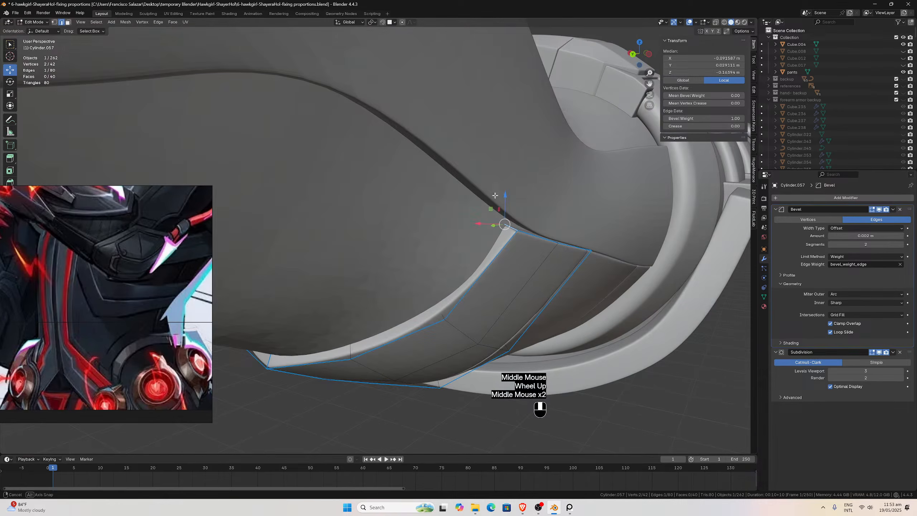
{"action": "left_click_drag", "start_coordinate": [505, 197], "coordinate": [508, 188]}
{"action": "middle_click_drag", "start_coordinate": [508, 188], "coordinate": [526, 198]}
{"action": "left_click_drag", "start_coordinate": [554, 255], "coordinate": [585, 233]}
{"action": "scroll", "coordinate": [584, 231], "scroll_direction": "down", "scroll_amount": 2}
{"action": "middle_click_drag", "start_coordinate": [586, 224], "coordinate": [514, 215]}
{"action": "scroll", "coordinate": [514, 215], "scroll_direction": "up", "scroll_amount": 1}
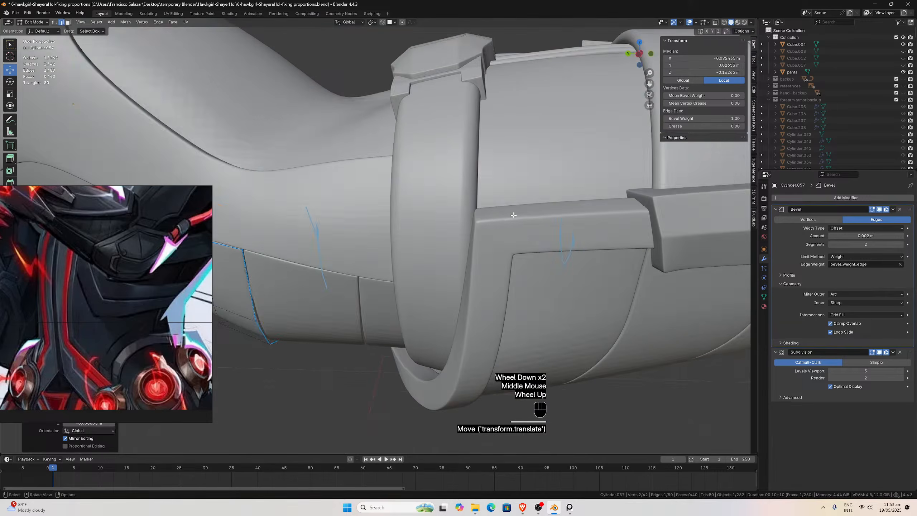
{"action": "key", "text": "Tab"}
{"action": "middle_click_drag", "start_coordinate": [421, 277], "coordinate": [511, 250]}
{"action": "left_click", "coordinate": [542, 228]}
{"action": "left_click", "coordinate": [545, 222]}
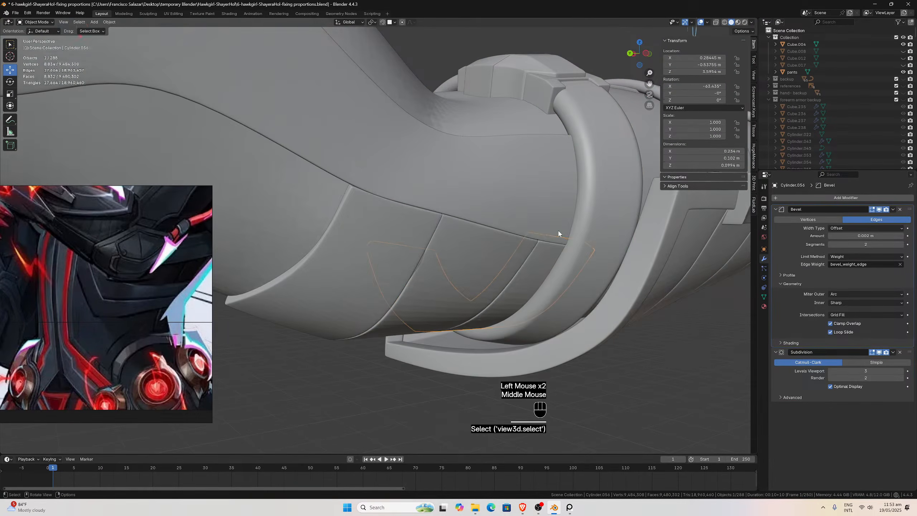
{"action": "key", "text": "Tab"}
{"action": "key", "text": "slash"}
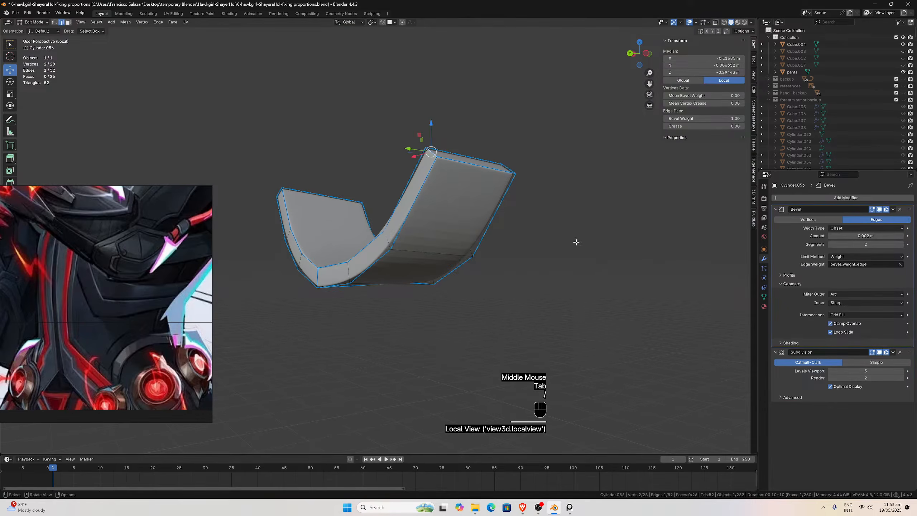
{"action": "left_click", "coordinate": [509, 168]}
{"action": "key", "text": "slash"}
{"action": "middle_click_drag", "start_coordinate": [515, 190], "coordinate": [450, 185]}
{"action": "key", "text": "Tab"}
{"action": "left_click", "coordinate": [509, 214]}
{"action": "middle_click_drag", "start_coordinate": [509, 215], "coordinate": [514, 217]}
{"action": "key", "text": "Tab"}
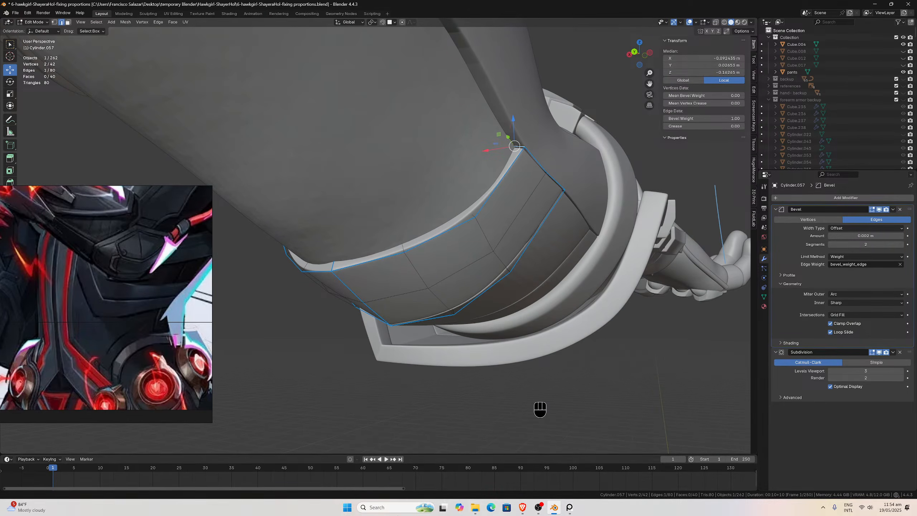
Select all three forearm bands for joint mesh editing.
{"action": "middle_click_drag", "start_coordinate": [532, 306], "coordinate": [533, 249]}
{"action": "key", "text": "Tab"}
{"action": "left_click", "coordinate": [553, 223]}
{"action": "left_click", "coordinate": [520, 224], "text": "shift"}
{"action": "left_click", "coordinate": [505, 189], "text": "shift"}
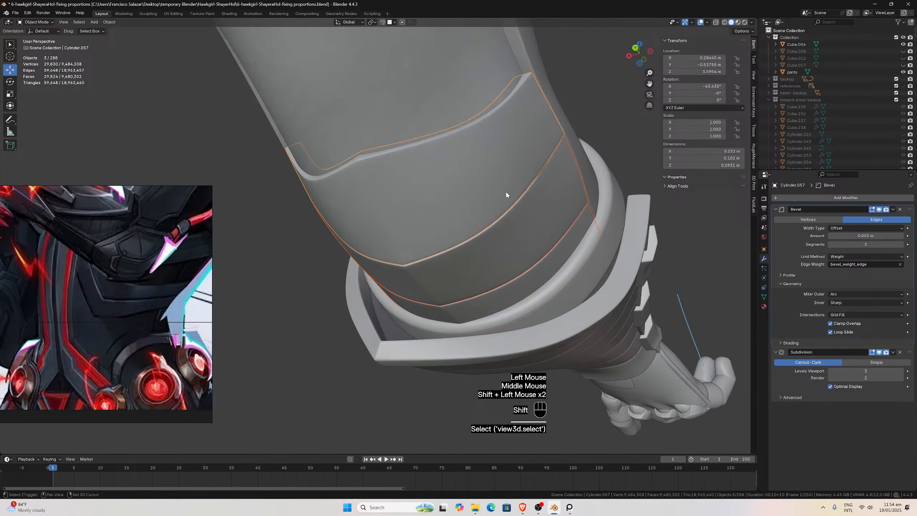
{"action": "middle_click_drag", "start_coordinate": [505, 190], "coordinate": [512, 197]}
{"action": "key", "text": "Tab"}
Select the matching lengthwise loop across all three bands, lower it slightly, and move it about 0.0024 m outward along X.
{"action": "left_click", "coordinate": [524, 193]}
{"action": "left_click", "coordinate": [527, 202], "text": "alt"}
{"action": "left_click", "coordinate": [552, 276], "text": "alt+shift"}
{"action": "left_click", "coordinate": [552, 276], "text": "alt+shift"}
{"action": "mouse_move", "coordinate": [550, 258]}
{"action": "middle_mouse_down"}
{"action": "mouse_move", "coordinate": [558, 276]}
{"action": "mouse_move", "coordinate": [542, 257]}
{"action": "middle_mouse_up"}
{"action": "scroll", "coordinate": [558, 276], "scroll_direction": "down", "scroll_amount": 1}
{"action": "scroll", "coordinate": [557, 275], "scroll_direction": "up", "scroll_amount": 2}
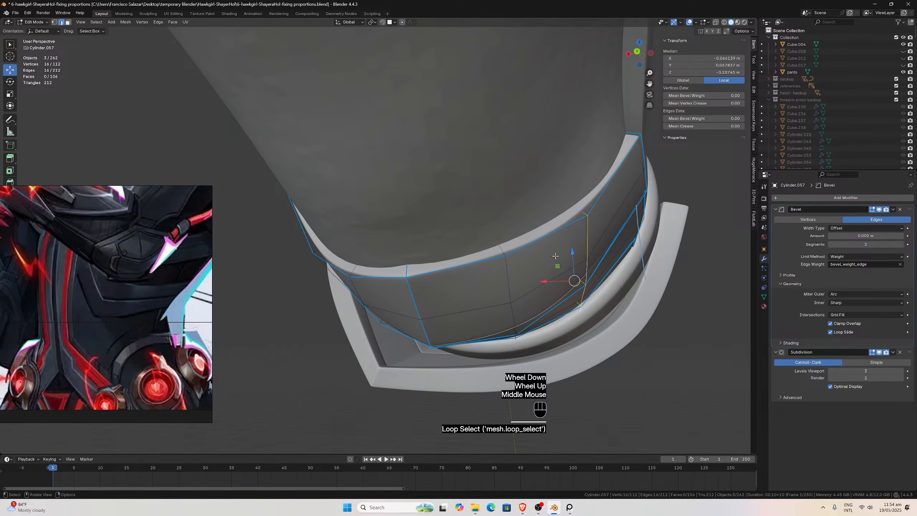
{"action": "left_click_drag", "start_coordinate": [573, 254], "coordinate": [556, 280]}
{"action": "middle_click_drag", "start_coordinate": [557, 281], "coordinate": [587, 239]}
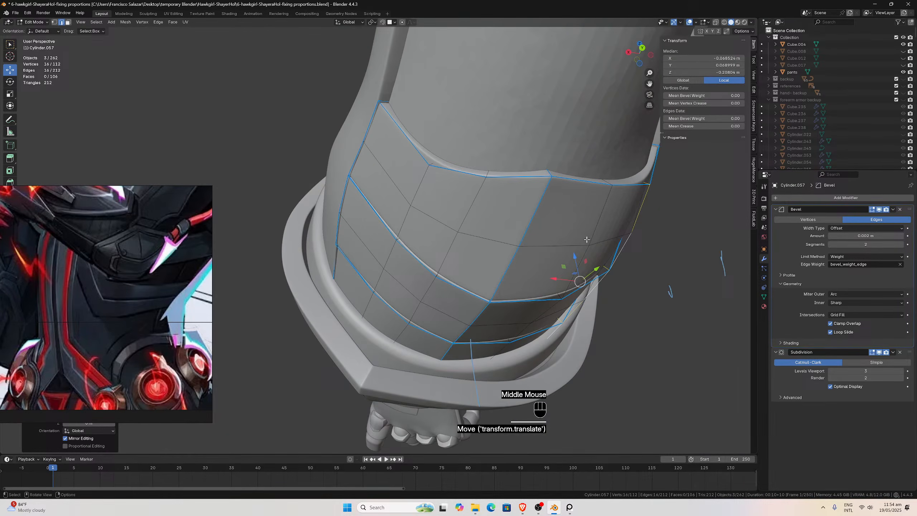
From the forearm's opposite side, reselect the three bands and open them together for mesh editing.
{"action": "key", "text": "Tab"}
{"action": "middle_click_drag", "start_coordinate": [500, 244], "coordinate": [474, 260]}
{"action": "left_click", "coordinate": [423, 247]}
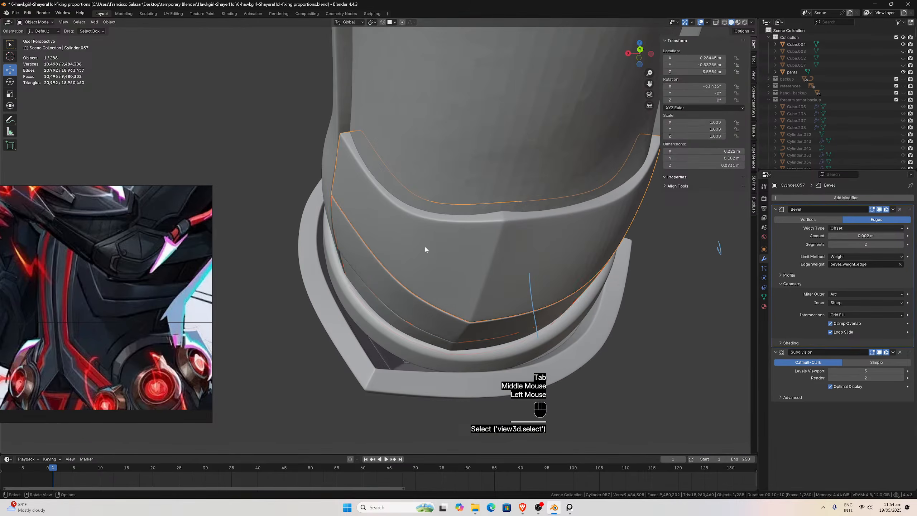
{"action": "key", "text": "Tab"}
{"action": "left_click", "coordinate": [416, 241]}
{"action": "key", "text": "Tab"}
{"action": "left_click", "coordinate": [417, 268]}
{"action": "left_click", "coordinate": [398, 288], "text": "shift"}
{"action": "left_click", "coordinate": [381, 308], "text": "shift"}
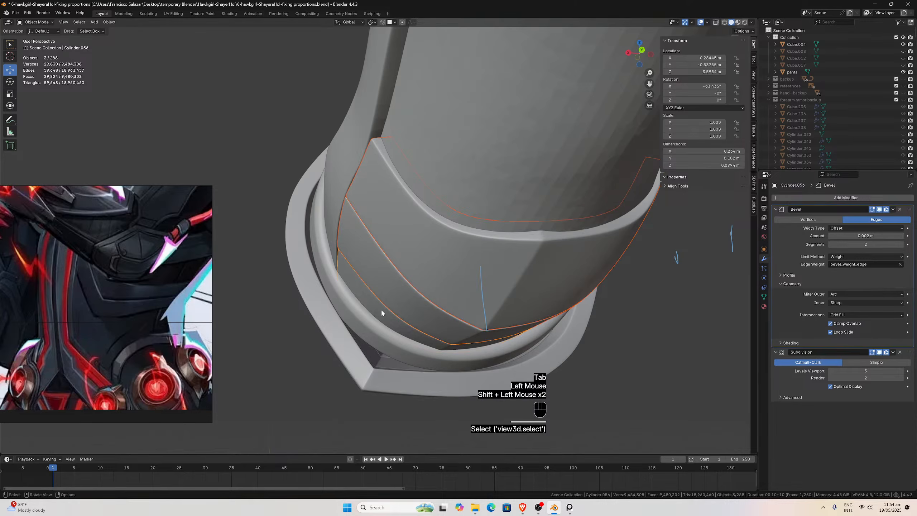
{"action": "key", "text": "Tab"}
Move the opposite side's matching loop across all three bands about 0.0026 m outward along X and 0.0017 m down along Z.
{"action": "left_click", "coordinate": [412, 234]}
{"action": "left_click", "coordinate": [411, 236], "text": "alt"}
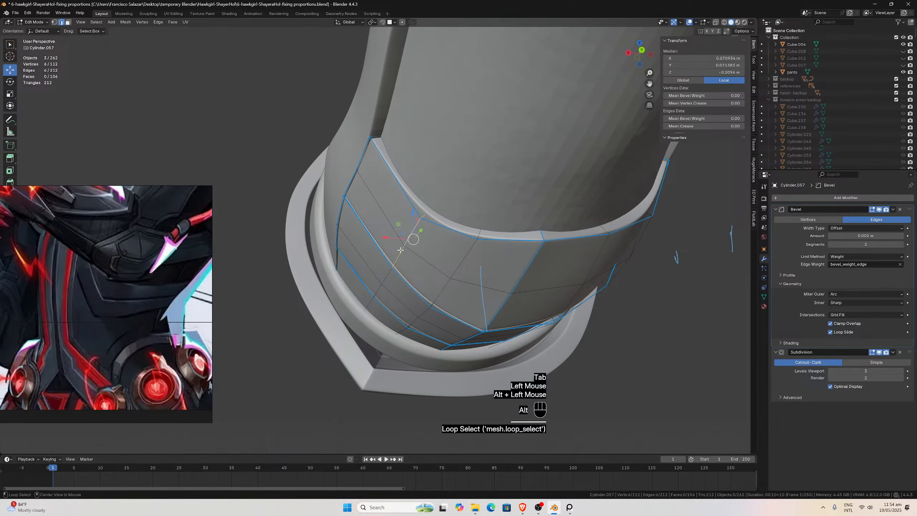
{"action": "left_click", "coordinate": [384, 271], "text": "alt+shift"}
{"action": "left_click", "coordinate": [375, 294], "text": "alt+shift"}
{"action": "middle_click_drag", "start_coordinate": [375, 295], "coordinate": [391, 288]}
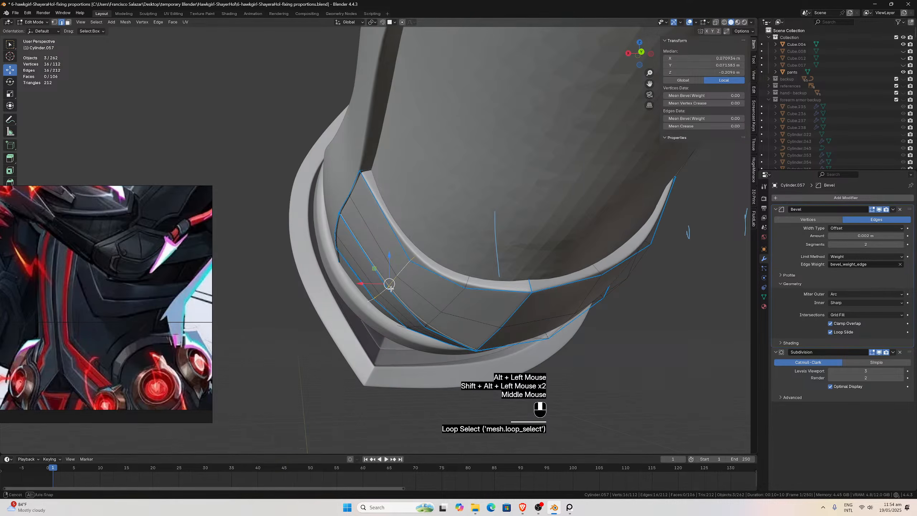
{"action": "left_click_drag", "start_coordinate": [369, 285], "coordinate": [388, 259]}
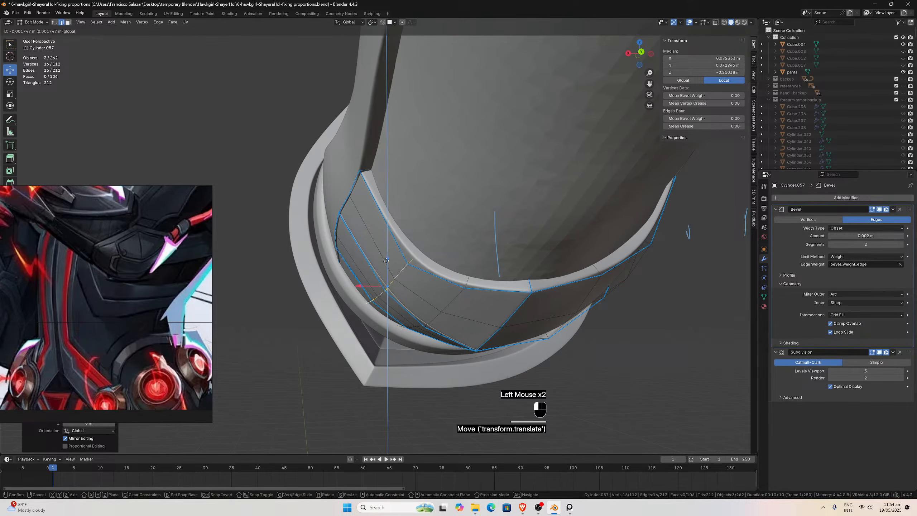
{"action": "middle_click_drag", "start_coordinate": [388, 259], "coordinate": [388, 270]}
{"action": "left_click_drag", "start_coordinate": [362, 292], "coordinate": [372, 292]}
{"action": "middle_click_drag", "start_coordinate": [371, 292], "coordinate": [397, 269]}
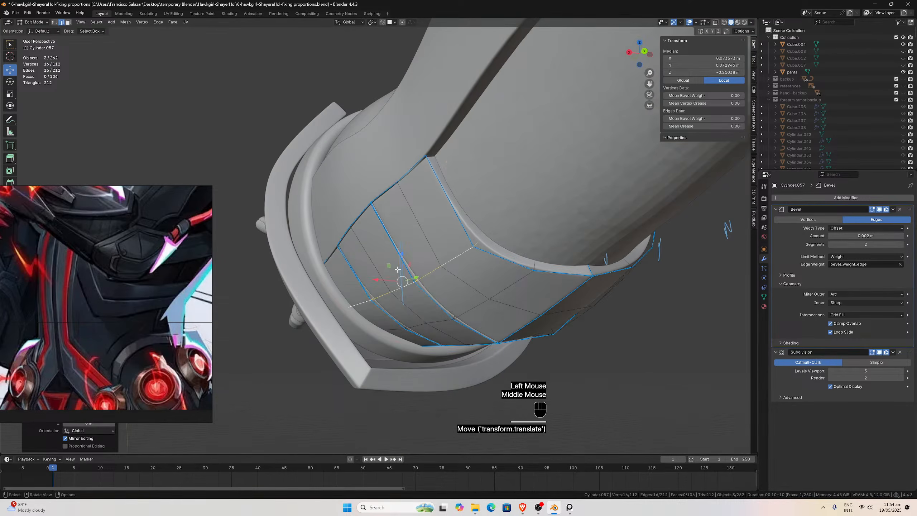
Finish editing the bands, check them from below, deselect everything, and save the file.
{"action": "key", "text": "Tab"}
{"action": "scroll", "coordinate": [455, 278], "scroll_direction": "down", "scroll_amount": 2}
{"action": "middle_click_drag", "start_coordinate": [496, 275], "coordinate": [480, 223]}
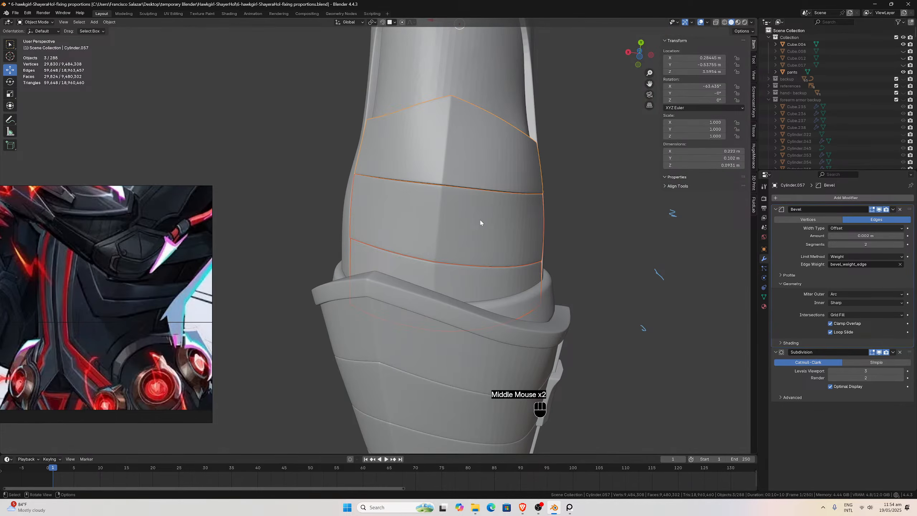
{"action": "key", "text": "ctrl+KP_7"}
{"action": "scroll", "coordinate": [477, 222], "scroll_direction": "down", "scroll_amount": 2}
{"action": "key", "text": "Tab"}
{"action": "key", "text": "Tab"}
{"action": "middle_click_drag", "start_coordinate": [461, 229], "coordinate": [411, 284]}
{"action": "scroll", "coordinate": [384, 305], "scroll_direction": "up", "scroll_amount": 1}
{"action": "left_click", "coordinate": [384, 306]}
{"action": "key", "text": "ctrl+s"}
Examine the three forearm bands against the gauntlet and arm plate from several angles and distances.
{"action": "scroll", "coordinate": [398, 296], "scroll_direction": "down", "scroll_amount": 1}
{"action": "scroll", "coordinate": [410, 283], "scroll_direction": "up", "scroll_amount": 1}
{"action": "scroll", "coordinate": [410, 283], "scroll_direction": "down", "scroll_amount": 1}
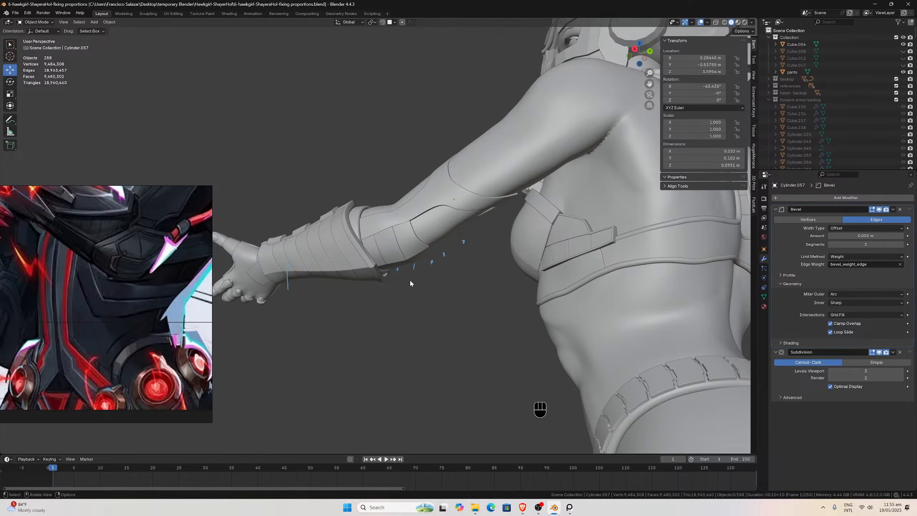
{"action": "scroll", "coordinate": [410, 283], "scroll_direction": "down", "scroll_amount": 1}
{"action": "middle_click_drag", "start_coordinate": [411, 285], "coordinate": [267, 191]}
{"action": "scroll", "coordinate": [414, 230], "scroll_direction": "down", "scroll_amount": 2}
{"action": "scroll", "coordinate": [282, 203], "scroll_direction": "up", "scroll_amount": 7}
{"action": "middle_click_drag", "start_coordinate": [318, 213], "coordinate": [348, 231]}
{"action": "scroll", "coordinate": [346, 232], "scroll_direction": "down", "scroll_amount": 2}
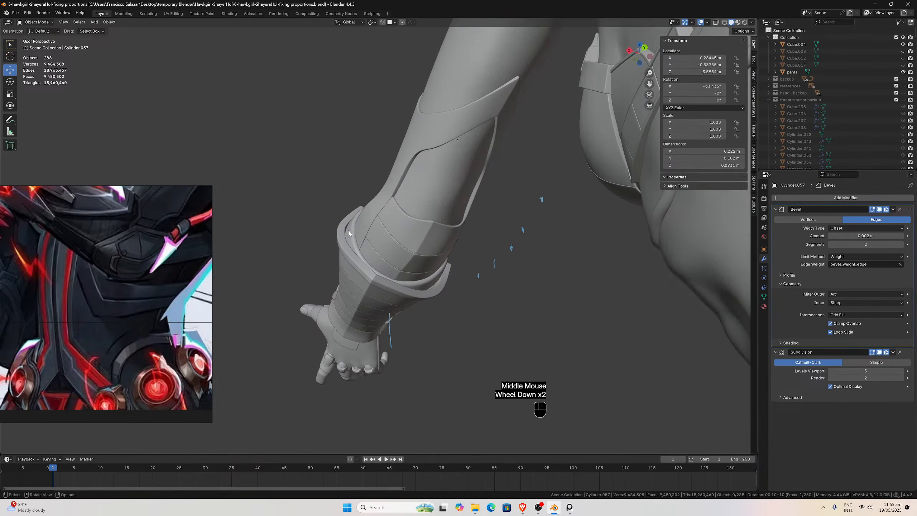
{"action": "scroll", "coordinate": [374, 243], "scroll_direction": "down", "scroll_amount": 2}
{"action": "scroll", "coordinate": [379, 246], "scroll_direction": "up", "scroll_amount": 4}
{"action": "middle_click_drag", "start_coordinate": [381, 247], "coordinate": [429, 263]}
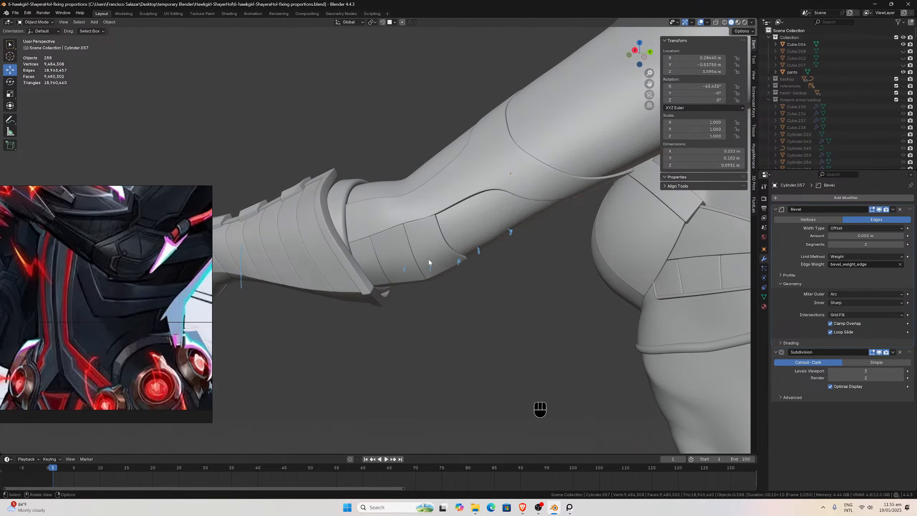
{"action": "middle_click_drag", "start_coordinate": [301, 257], "coordinate": [324, 271]}
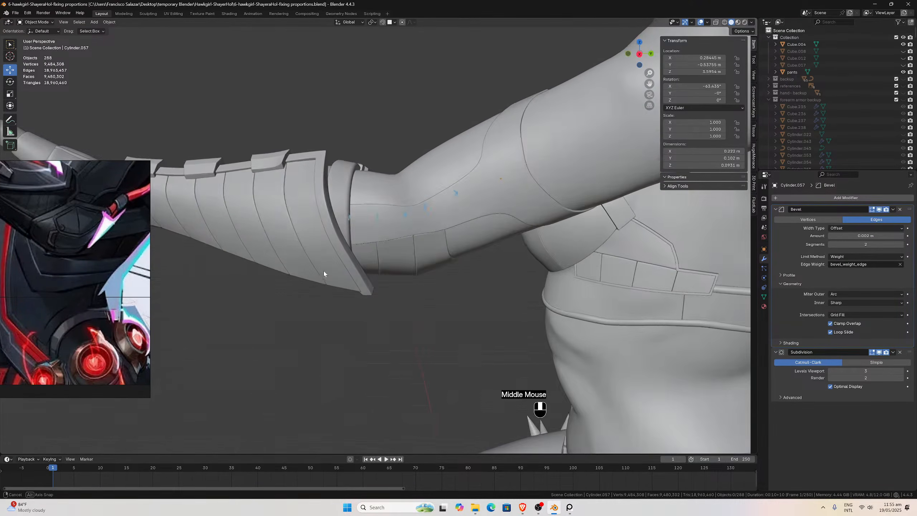
{"action": "scroll", "coordinate": [324, 271], "scroll_direction": "down", "scroll_amount": 3}
{"action": "scroll", "coordinate": [391, 237], "scroll_direction": "up", "scroll_amount": 3}
{"action": "middle_click_drag", "start_coordinate": [393, 235], "coordinate": [391, 213]}
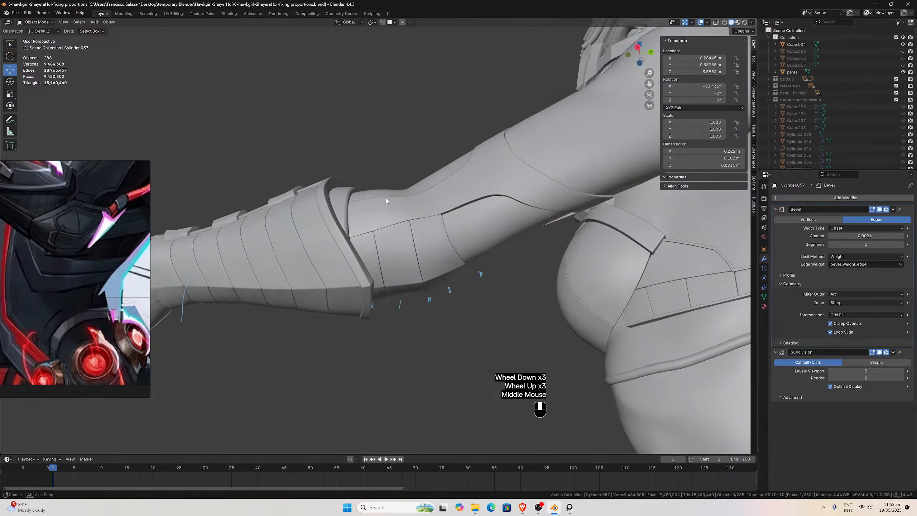
{"action": "scroll", "coordinate": [391, 208], "scroll_direction": "up", "scroll_amount": 1}
{"action": "scroll", "coordinate": [391, 208], "scroll_direction": "up", "scroll_amount": 3}
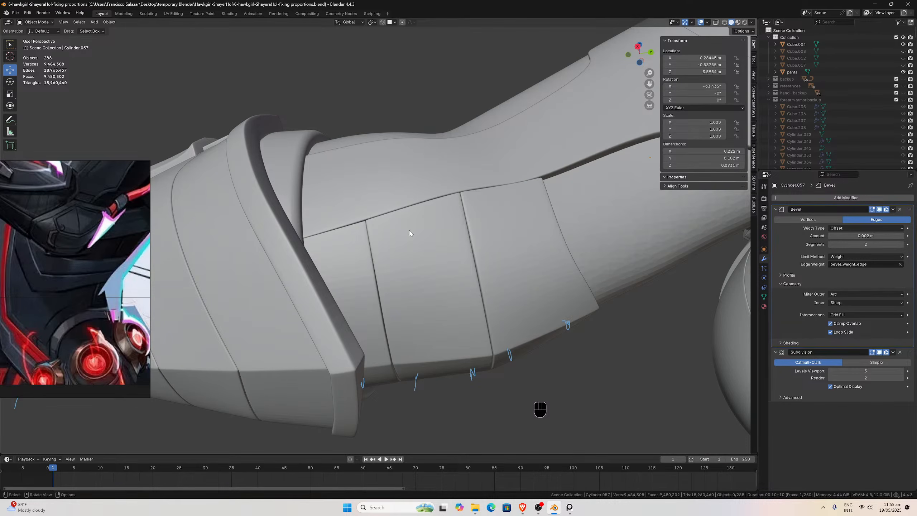
{"action": "scroll", "coordinate": [409, 233], "scroll_direction": "down", "scroll_amount": 2}
{"action": "middle_click_drag", "start_coordinate": [409, 233], "coordinate": [399, 251]}
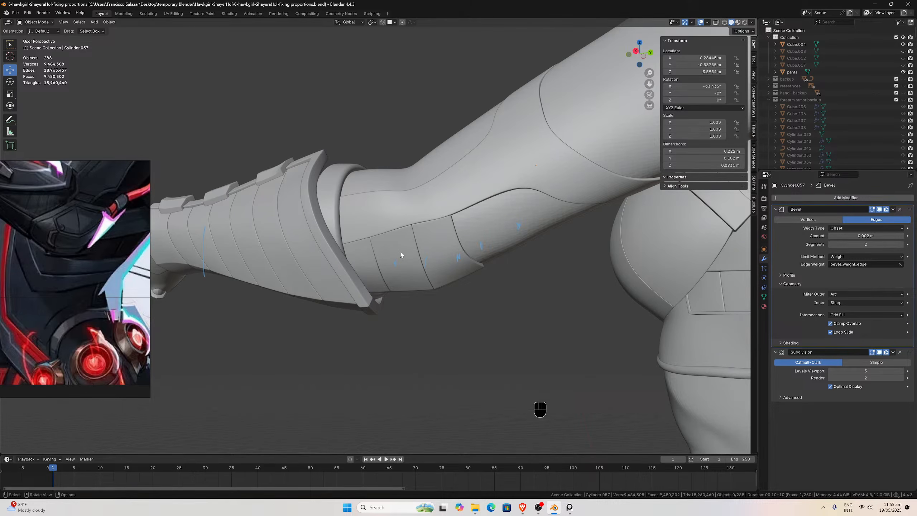
{"action": "scroll", "coordinate": [372, 221], "scroll_direction": "up", "scroll_amount": 1}
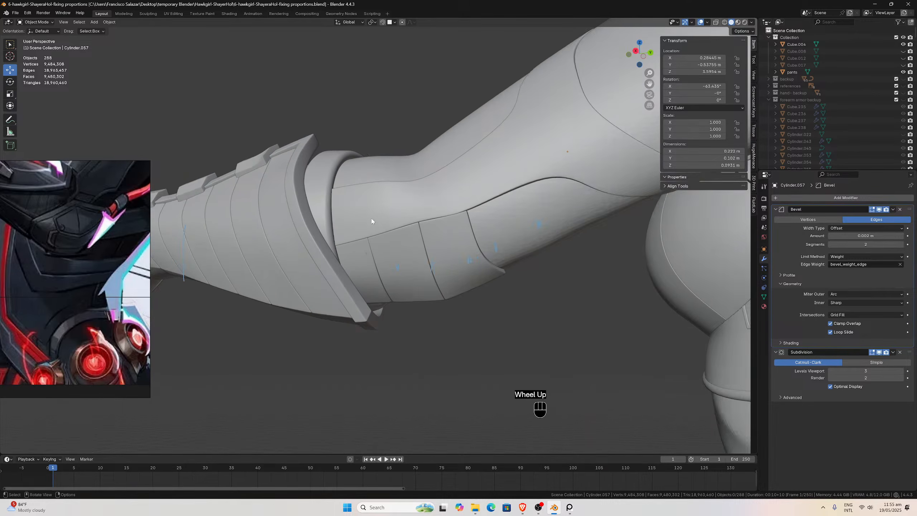
{"action": "scroll", "coordinate": [397, 246], "scroll_direction": "up", "scroll_amount": 1}
Select the three forearm bands, open them for mesh editing, and isolate them in local view.
{"action": "left_click", "coordinate": [407, 258]}
{"action": "middle_click_drag", "start_coordinate": [407, 258], "coordinate": [378, 259]}
{"action": "left_click", "coordinate": [384, 273], "text": "shift"}
{"action": "left_click", "coordinate": [464, 237], "text": "shift"}
{"action": "middle_click_drag", "start_coordinate": [464, 237], "coordinate": [477, 282]}
{"action": "key", "text": "Tab"}
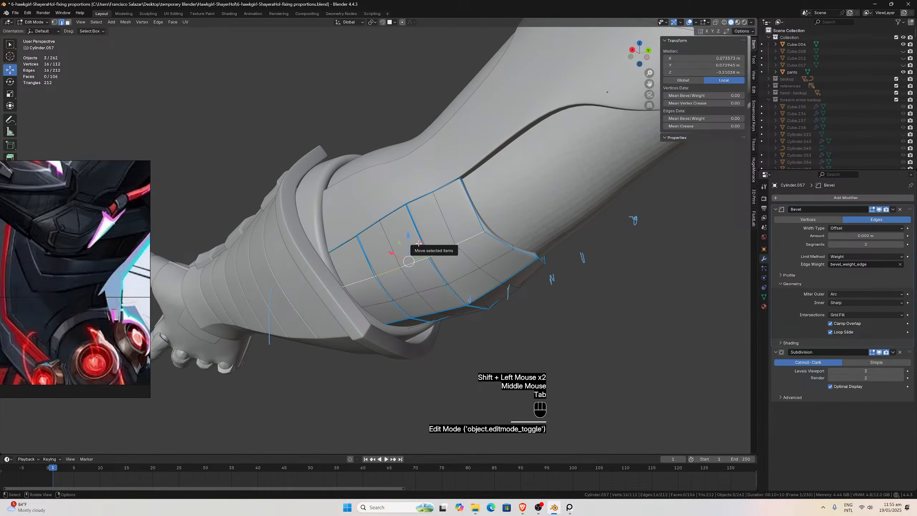
{"action": "key", "text": "slash"}
{"action": "middle_click_drag", "start_coordinate": [418, 243], "coordinate": [433, 252]}
Select the outer rim edges of all three forearm bands along one long side.
{"action": "left_click", "coordinate": [331, 218]}
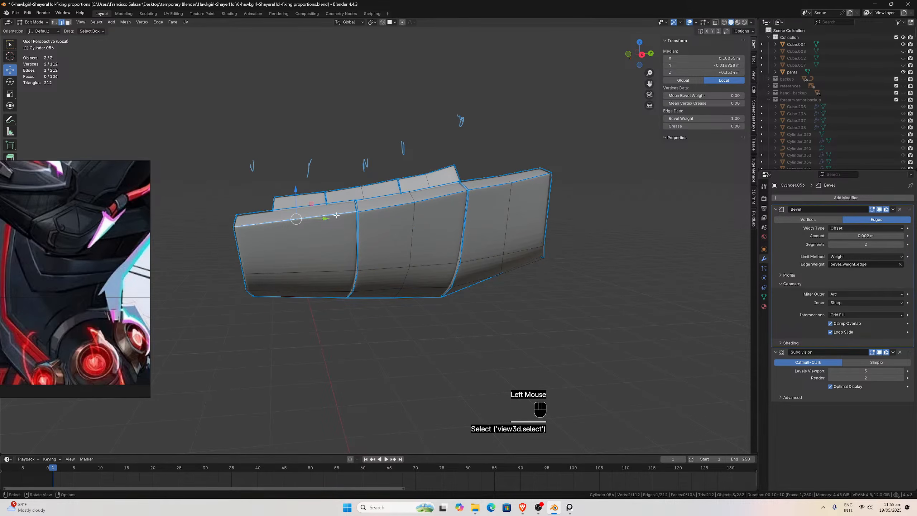
{"action": "left_click", "coordinate": [336, 215], "text": "alt"}
{"action": "left_click", "coordinate": [379, 208], "text": "alt+shift"}
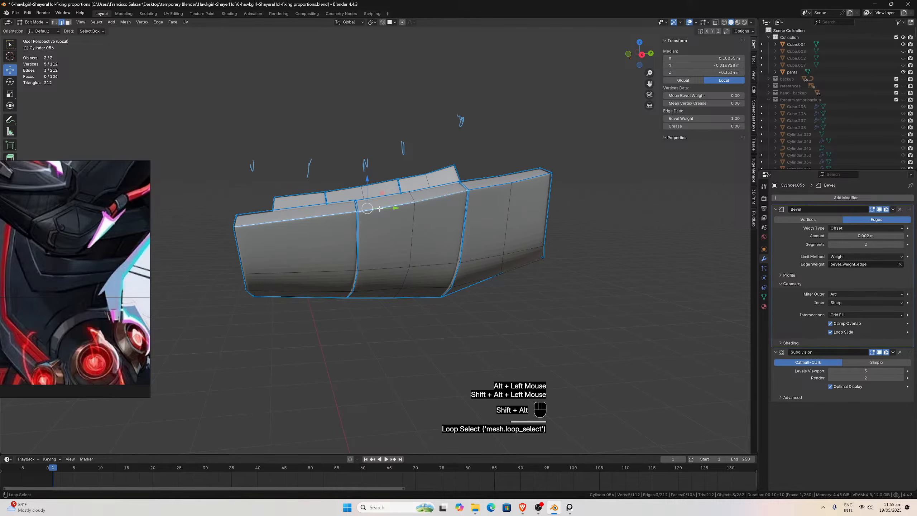
{"action": "left_click", "coordinate": [307, 216]}
{"action": "left_click", "coordinate": [381, 209], "text": "shift"}
{"action": "left_click", "coordinate": [482, 188], "text": "shift"}
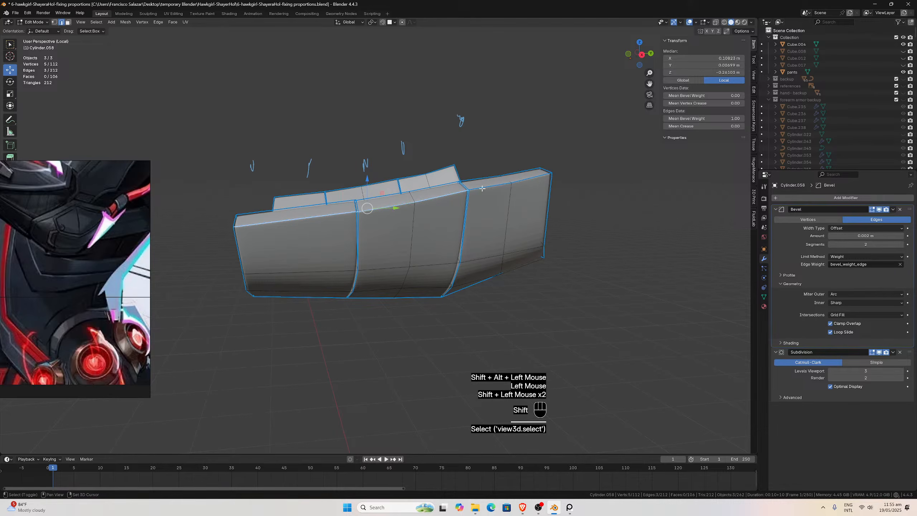
{"action": "left_click", "coordinate": [521, 184], "text": "shift"}
Extend the selection around the end band's outer border and along the opposite long side of all three bands.
{"action": "middle_click_drag", "start_coordinate": [521, 184], "coordinate": [310, 178]}
{"action": "left_click", "coordinate": [294, 173], "text": "shift"}
{"action": "left_click", "coordinate": [348, 212], "text": "shift"}
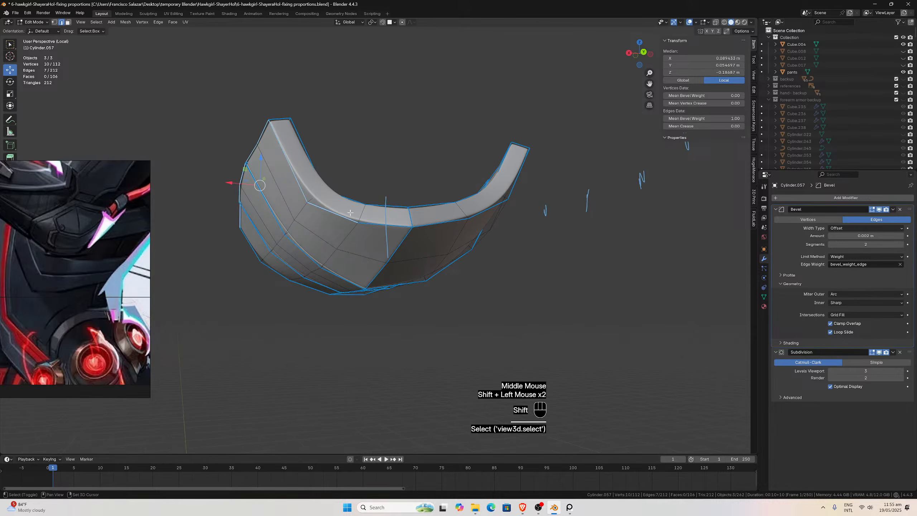
{"action": "middle_click_drag", "start_coordinate": [428, 224], "coordinate": [343, 209]}
{"action": "left_click", "coordinate": [452, 179], "text": "shift"}
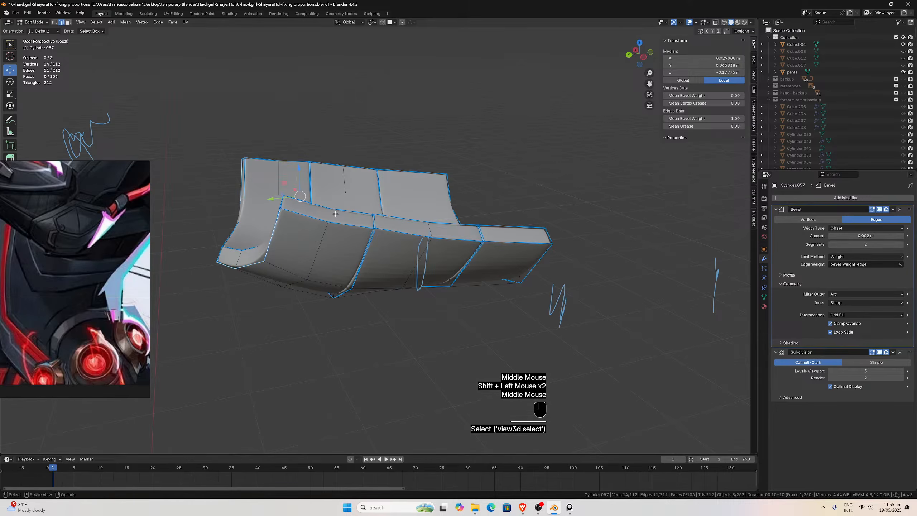
{"action": "left_click", "coordinate": [316, 217], "text": "shift"}
{"action": "left_click", "coordinate": [479, 241], "text": "shift"}
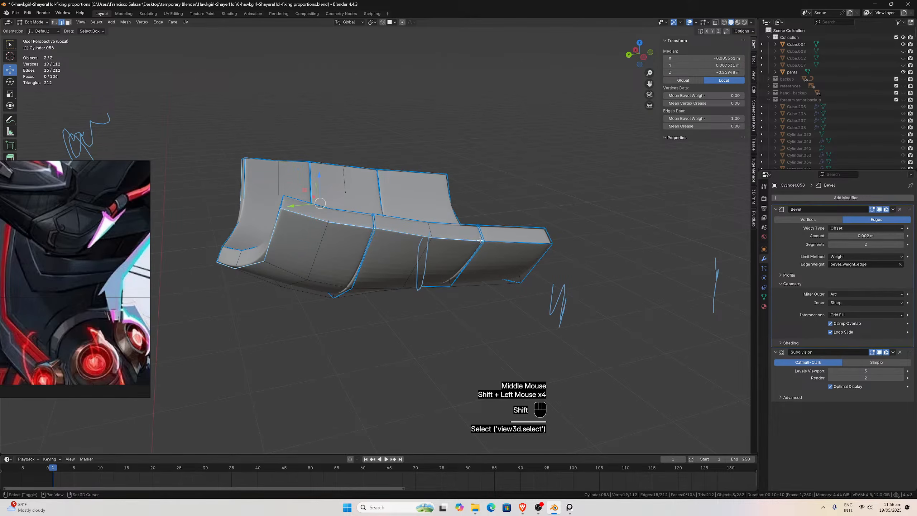
{"action": "middle_click_drag", "start_coordinate": [512, 241], "coordinate": [540, 227]}
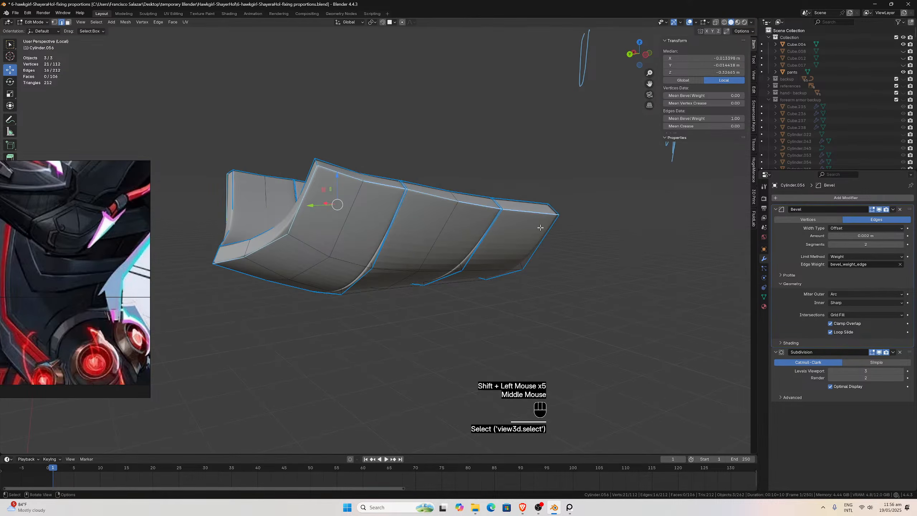
Duplicate the selected border edges in place, separate them from the bands, and select the end band's separated edge strip.
{"action": "key", "text": "shift+d"}
{"action": "key", "text": "Escape"}
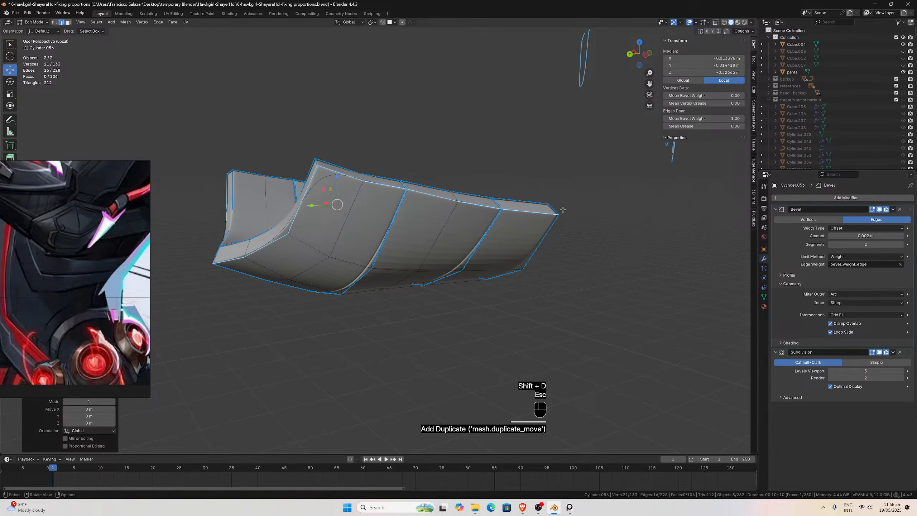
{"action": "key", "text": "p"}
{"action": "left_click", "coordinate": [562, 208]}
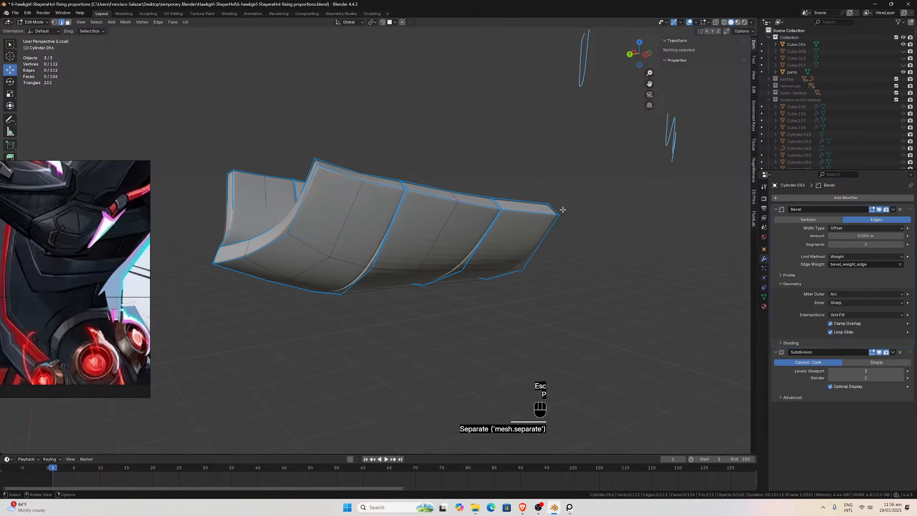
{"action": "key", "text": "Tab"}
{"action": "left_click", "coordinate": [329, 179]}
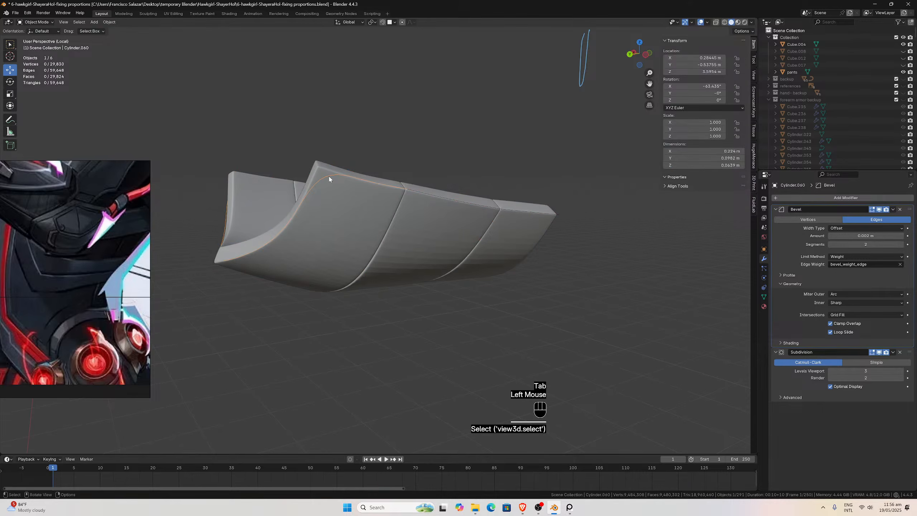
Return to the full scene and delete the middle band's separated edge strip.
{"action": "key", "text": "slash"}
{"action": "mouse_move", "coordinate": [397, 213]}
{"action": "middle_mouse_down"}
{"action": "mouse_move", "coordinate": [406, 207]}
{"action": "mouse_move", "coordinate": [426, 220]}
{"action": "mouse_move", "coordinate": [400, 204]}
{"action": "middle_mouse_up"}
{"action": "scroll", "coordinate": [425, 220], "scroll_direction": "up", "scroll_amount": 1}
{"action": "key", "text": "slash"}
{"action": "key", "text": "slash"}
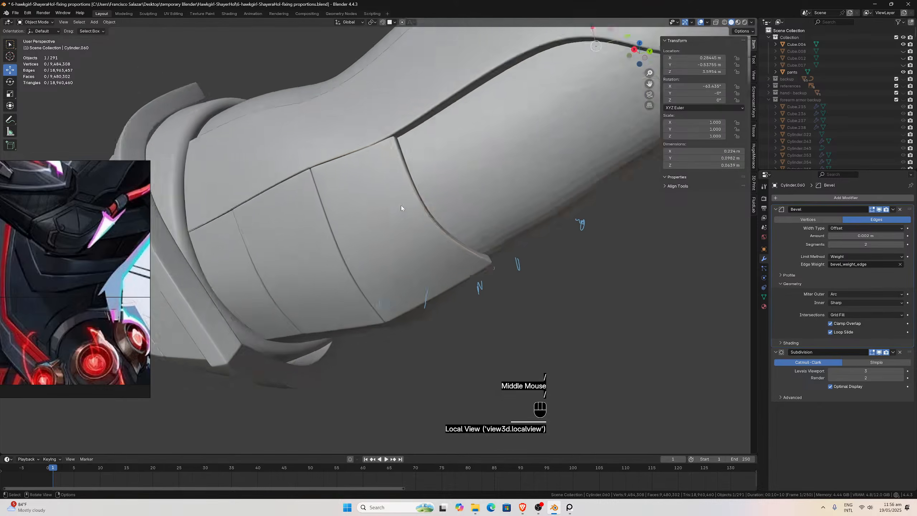
{"action": "middle_click_drag", "start_coordinate": [469, 216], "coordinate": [464, 173]}
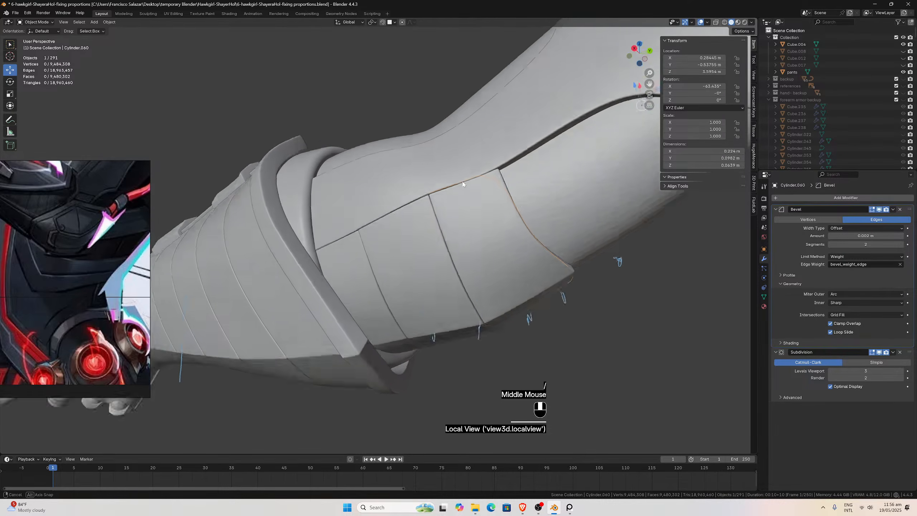
{"action": "scroll", "coordinate": [462, 166], "scroll_direction": "up", "scroll_amount": 4}
{"action": "left_click", "coordinate": [448, 135]}
{"action": "left_click", "coordinate": [451, 133]}
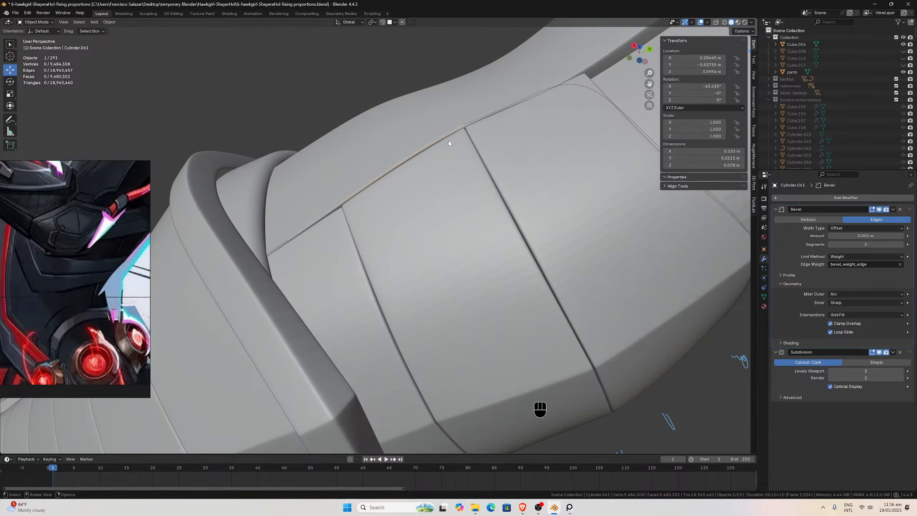
{"action": "key", "text": "x"}
{"action": "left_click", "coordinate": [438, 141]}
Try hiding the middle band and the neighbouring arm plate to reach the separated edges, and undo the hiding.
{"action": "scroll", "coordinate": [478, 167], "scroll_direction": "down", "scroll_amount": 2}
{"action": "middle_click_drag", "start_coordinate": [477, 167], "coordinate": [373, 118]}
{"action": "left_click", "coordinate": [381, 84]}
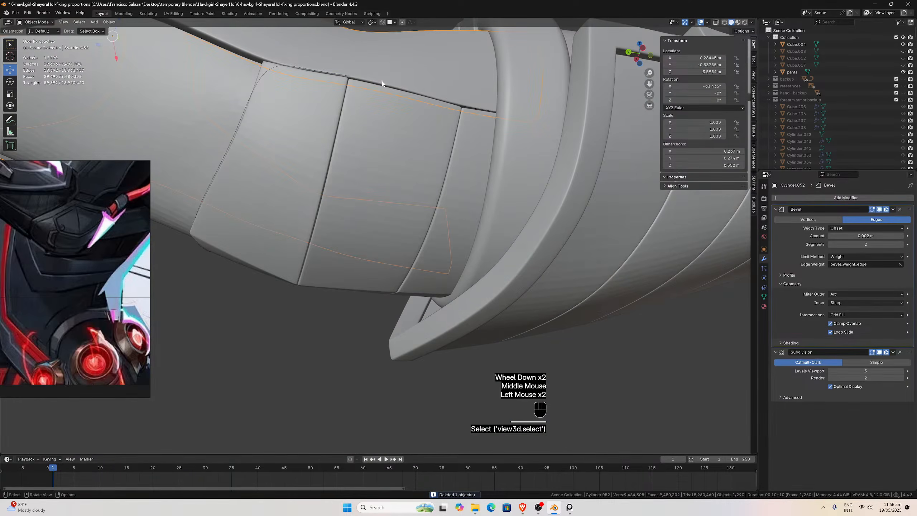
{"action": "middle_click_drag", "start_coordinate": [385, 85], "coordinate": [399, 108]}
{"action": "scroll", "coordinate": [423, 177], "scroll_direction": "up", "scroll_amount": 1}
{"action": "left_click", "coordinate": [447, 184]}
{"action": "left_click", "coordinate": [490, 187]}
{"action": "middle_click_drag", "start_coordinate": [490, 187], "coordinate": [450, 182]}
{"action": "left_click", "coordinate": [441, 198]}
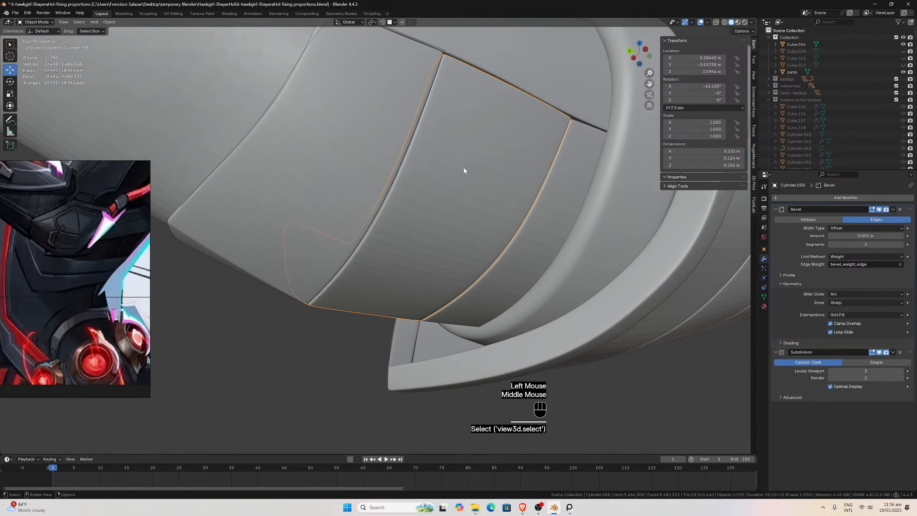
{"action": "key", "text": "h"}
{"action": "middle_click_drag", "start_coordinate": [487, 131], "coordinate": [517, 86]}
{"action": "left_click", "coordinate": [523, 52]}
{"action": "key", "text": "h"}
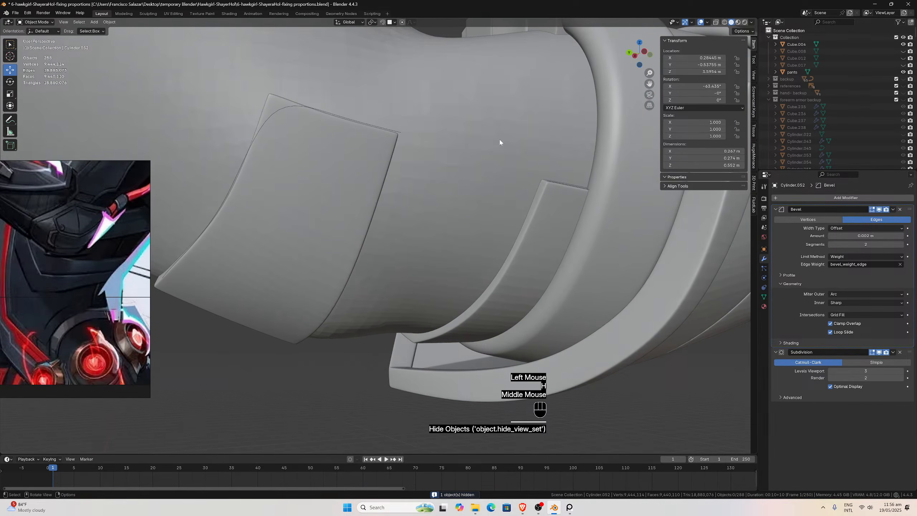
{"action": "key", "text": "h"}
{"action": "key", "text": "ctrl+z"}
{"action": "key", "text": "ctrl+z"}
{"action": "key", "text": "ctrl+z"}
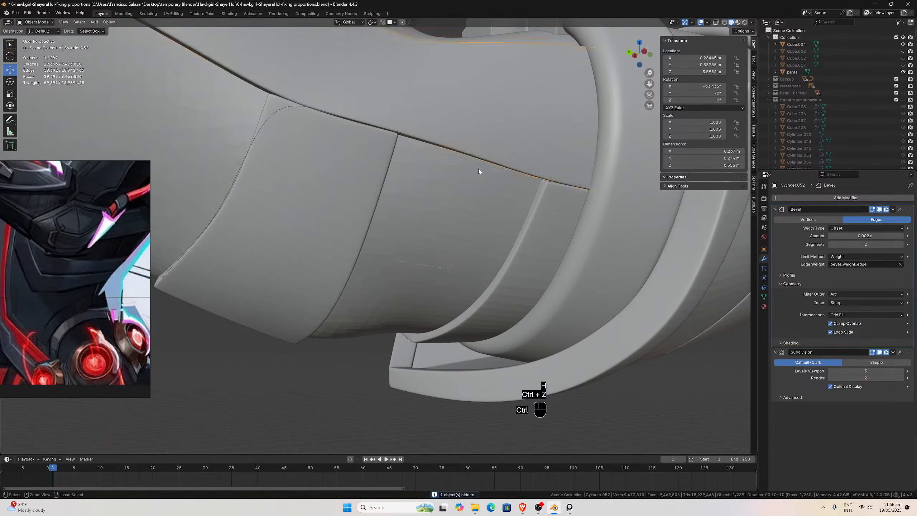
Select the separated edge strips of the gauntlet-side band and the opposite end band, and join them into one object.
{"action": "left_click", "coordinate": [548, 182]}
{"action": "left_click", "coordinate": [549, 182]}
{"action": "middle_click_drag", "start_coordinate": [397, 158], "coordinate": [440, 280]}
{"action": "scroll", "coordinate": [469, 152], "scroll_direction": "up", "scroll_amount": 2}
{"action": "scroll", "coordinate": [442, 220], "scroll_direction": "up", "scroll_amount": 2}
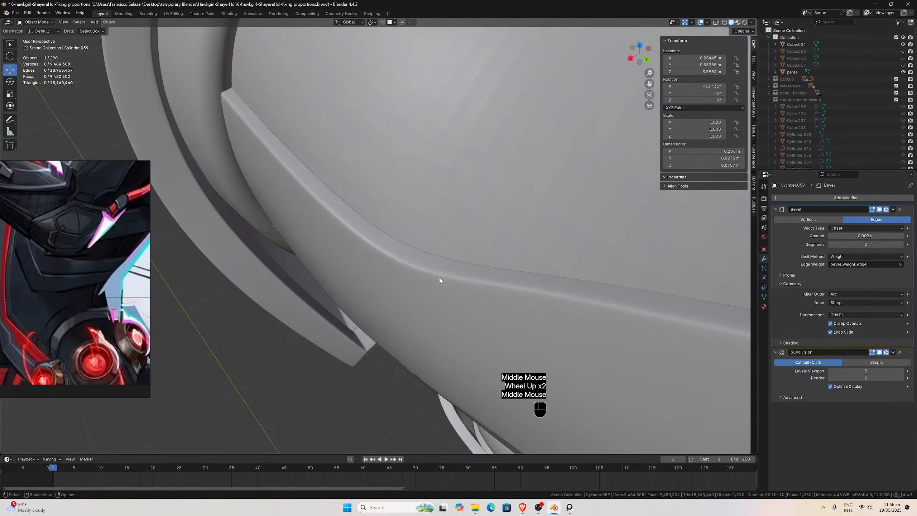
{"action": "left_click", "coordinate": [414, 377], "text": "shift"}
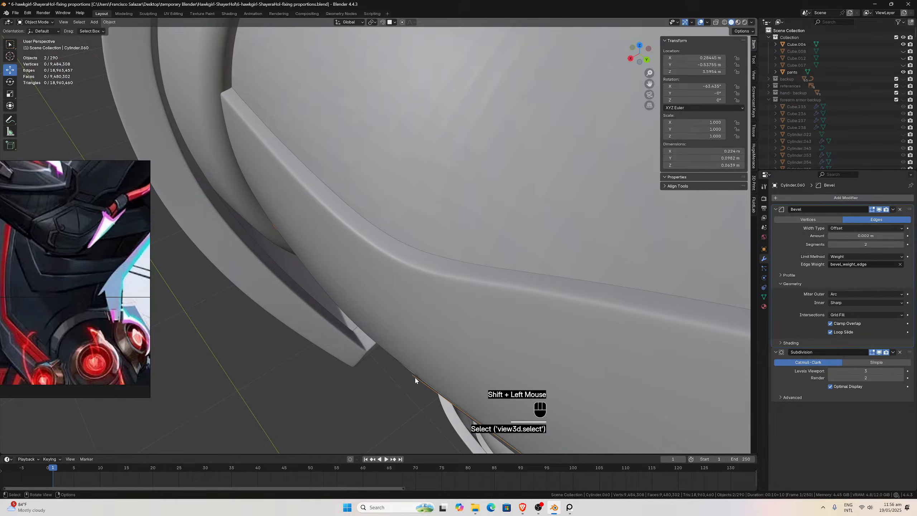
{"action": "key", "text": "ctrl+j"}
Isolate the joined border edges in local view and open them for mesh editing.
{"action": "middle_click_drag", "start_coordinate": [414, 377], "coordinate": [420, 302]}
{"action": "scroll", "coordinate": [420, 301], "scroll_direction": "up", "scroll_amount": 3}
{"action": "scroll", "coordinate": [500, 273], "scroll_direction": "down", "scroll_amount": 2}
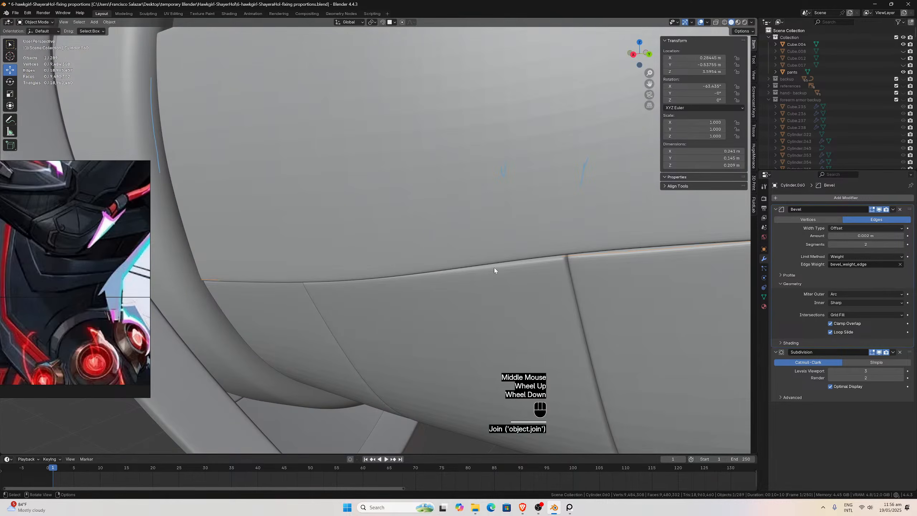
{"action": "key", "text": "slash"}
{"action": "left_click", "coordinate": [378, 180]}
{"action": "left_click", "coordinate": [376, 177]}
{"action": "middle_click_drag", "start_coordinate": [372, 180], "coordinate": [245, 234]}
{"action": "key", "text": "Tab"}
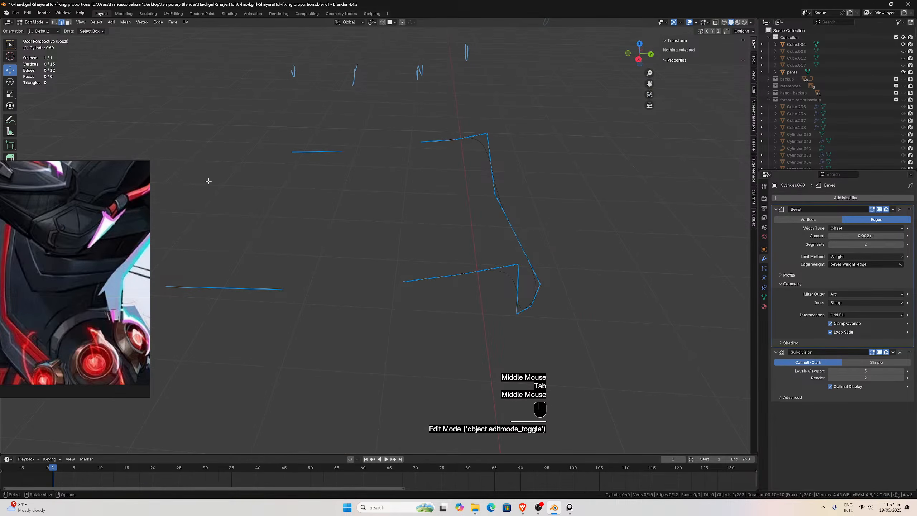
Connect the open end vertices across the middle-band gap with a new edge on each side of the border.
{"action": "left_click", "coordinate": [55, 23]}
{"action": "left_click", "coordinate": [286, 285]}
{"action": "left_click", "coordinate": [408, 282], "text": "shift"}
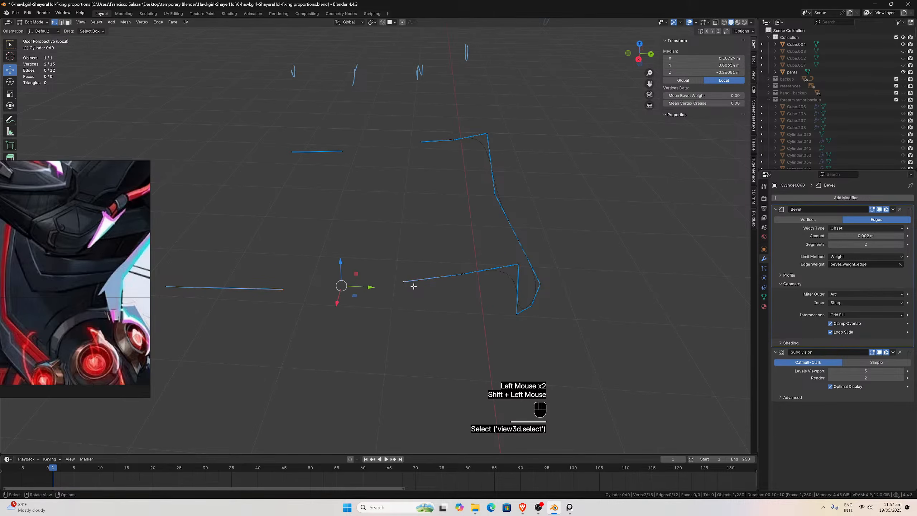
{"action": "key", "text": "f"}
{"action": "key", "text": "f"}
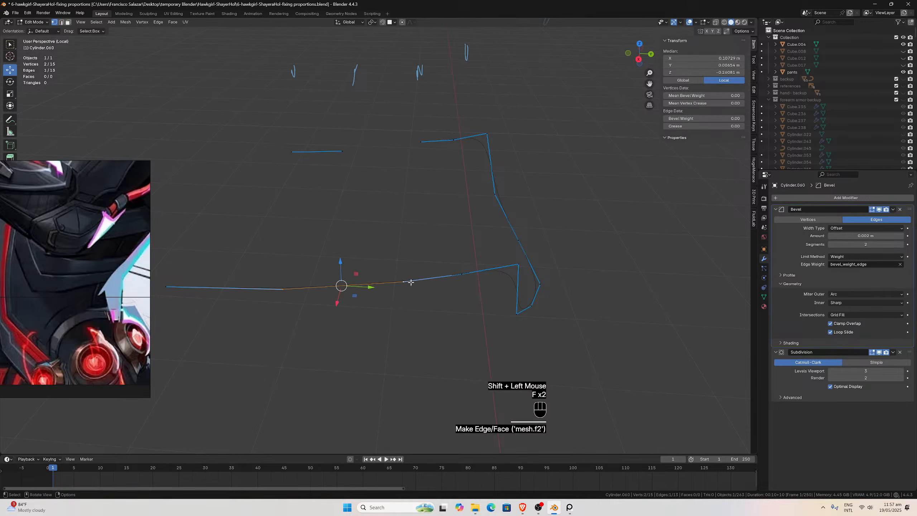
{"action": "left_click", "coordinate": [339, 153]}
{"action": "left_click", "coordinate": [421, 142], "text": "shift"}
{"action": "left_click", "coordinate": [421, 142]}
{"action": "left_click", "coordinate": [342, 152], "text": "shift"}
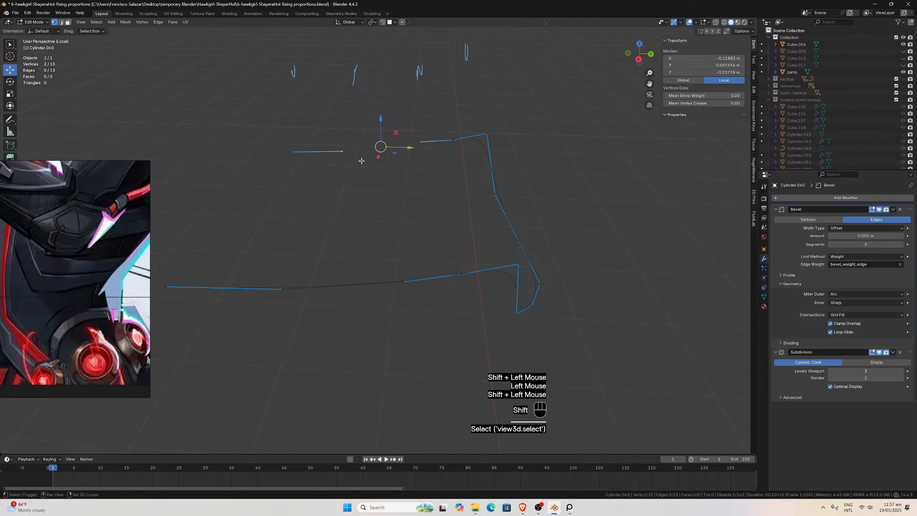
{"action": "key", "text": "f"}
{"action": "key", "text": "f"}
Set the mean bevel weight of all border edges to 0, finish editing, and return to the full scene.
{"action": "left_click", "coordinate": [281, 290]}
{"action": "key", "text": "a"}
{"action": "left_click", "coordinate": [699, 118]}
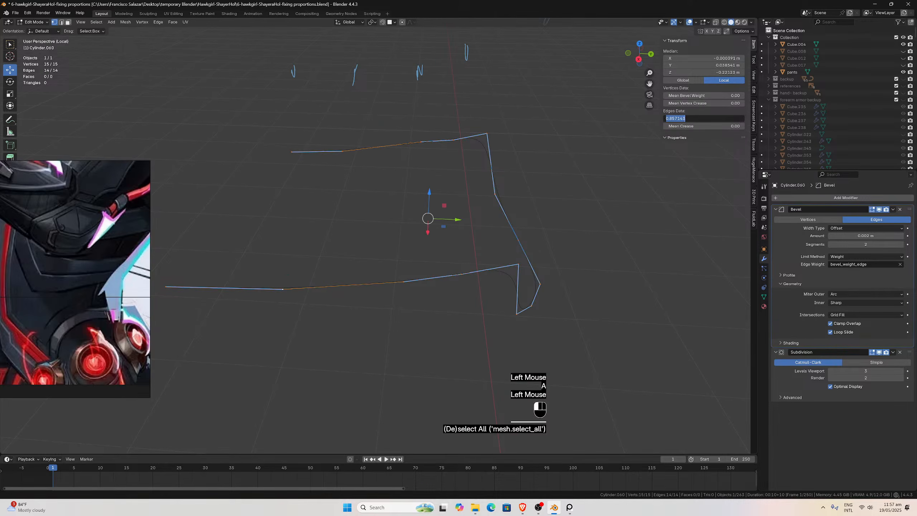
{"action": "type", "text": "0"}
{"action": "key", "text": "Return"}
{"action": "mouse_move", "coordinate": [444, 224]}
{"action": "middle_mouse_down"}
{"action": "mouse_move", "coordinate": [470, 230]}
{"action": "mouse_move", "coordinate": [455, 200]}
{"action": "mouse_move", "coordinate": [444, 221]}
{"action": "middle_mouse_up"}
{"action": "scroll", "coordinate": [476, 246], "scroll_direction": "down", "scroll_amount": 2}
{"action": "key", "text": "Tab"}
{"action": "key", "text": "KP_Divide"}
{"action": "scroll", "coordinate": [470, 228], "scroll_direction": "down", "scroll_amount": 4}
{"action": "scroll", "coordinate": [444, 222], "scroll_direction": "up", "scroll_amount": 2}
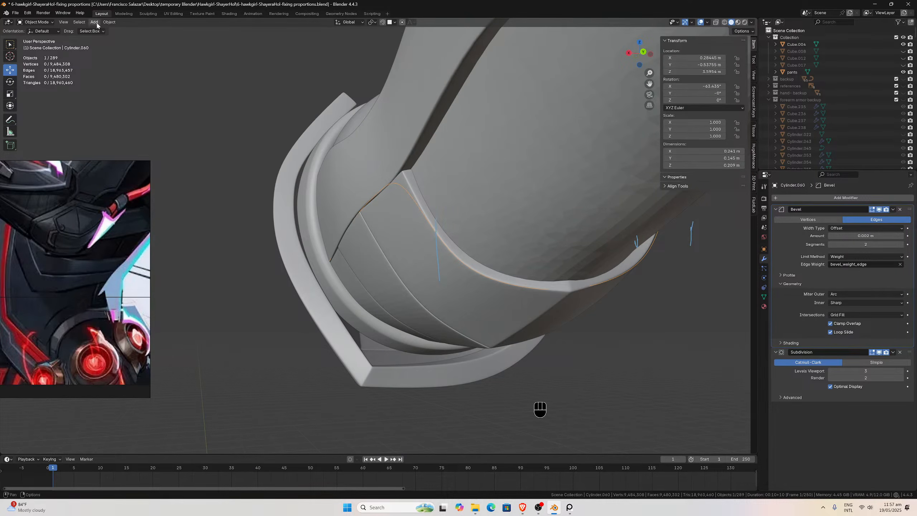
Move the reference image aside and convert the border edge object to a curve.
{"action": "left_click", "coordinate": [108, 22]}
{"action": "left_click_drag", "start_coordinate": [102, 165], "coordinate": [41, 165]}
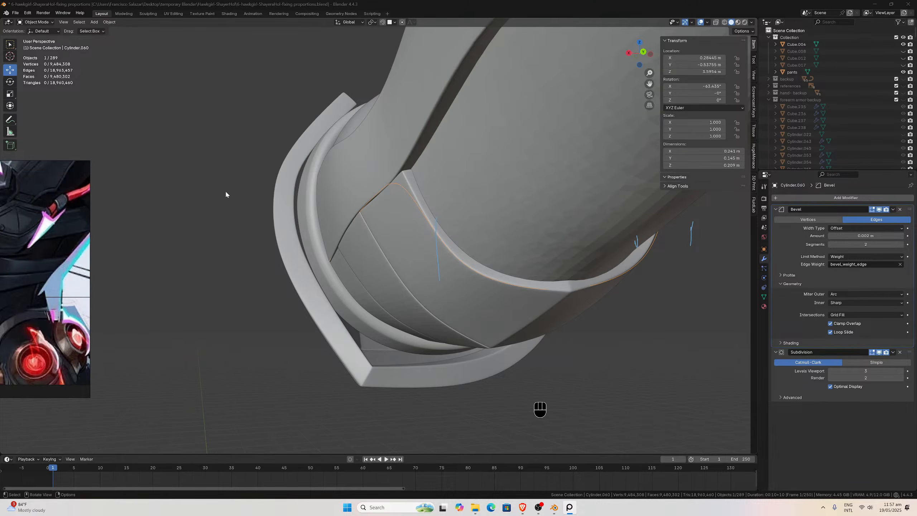
{"action": "left_click", "coordinate": [109, 22]}
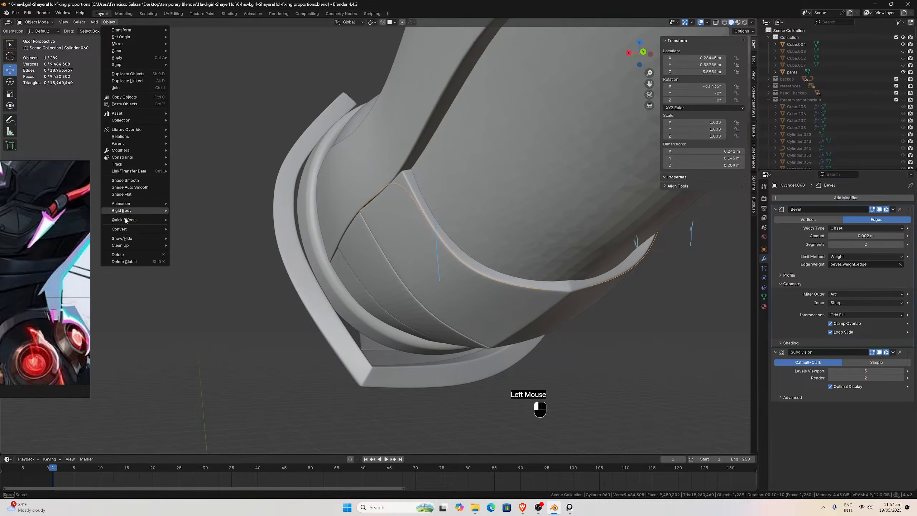
{"action": "mouse_move", "coordinate": [147, 229]}
{"action": "left_click", "coordinate": [189, 237]}
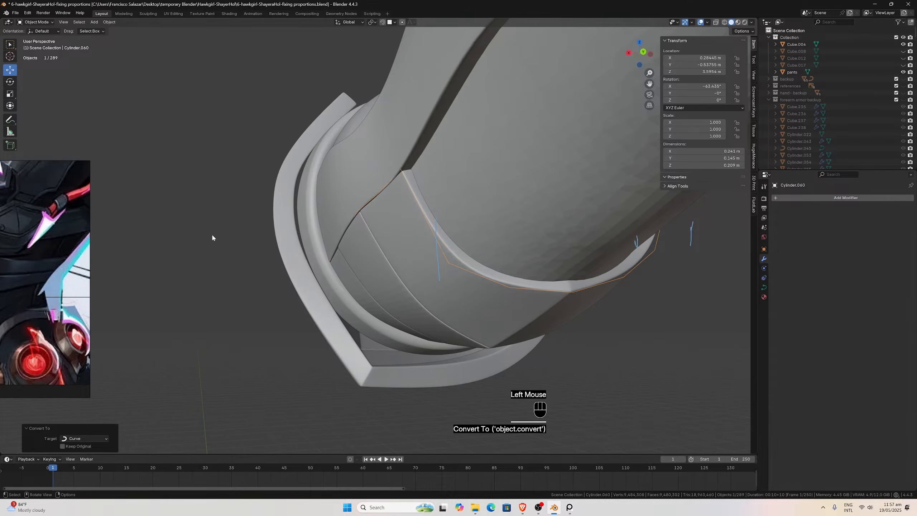
{"action": "middle_click_drag", "start_coordinate": [356, 222], "coordinate": [692, 255]}
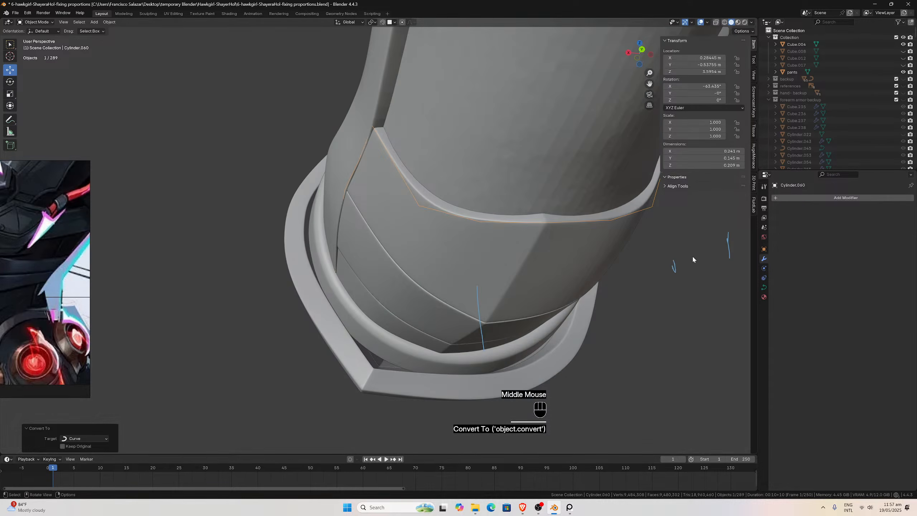
Give the border curve a round bevel with a depth of 0.004 m.
{"action": "left_click", "coordinate": [764, 289]}
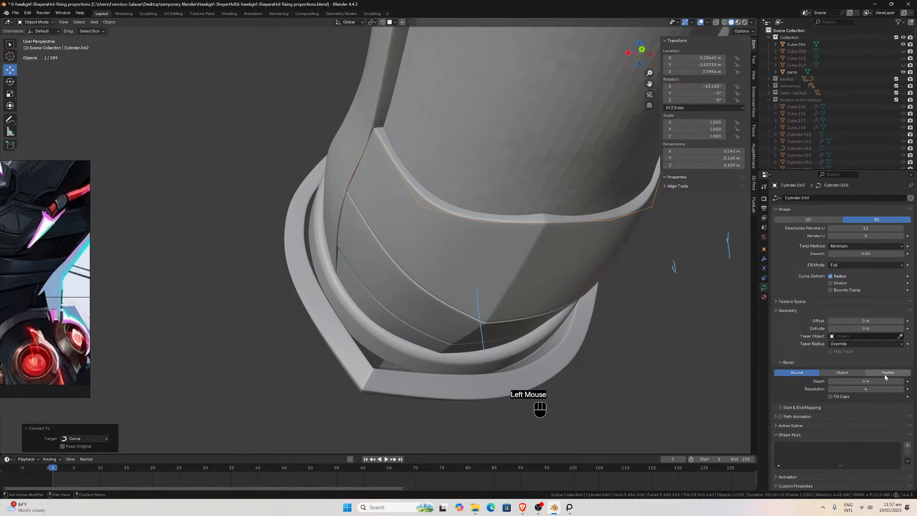
{"action": "left_click_drag", "start_coordinate": [861, 382], "coordinate": [870, 382], "text": "shift"}
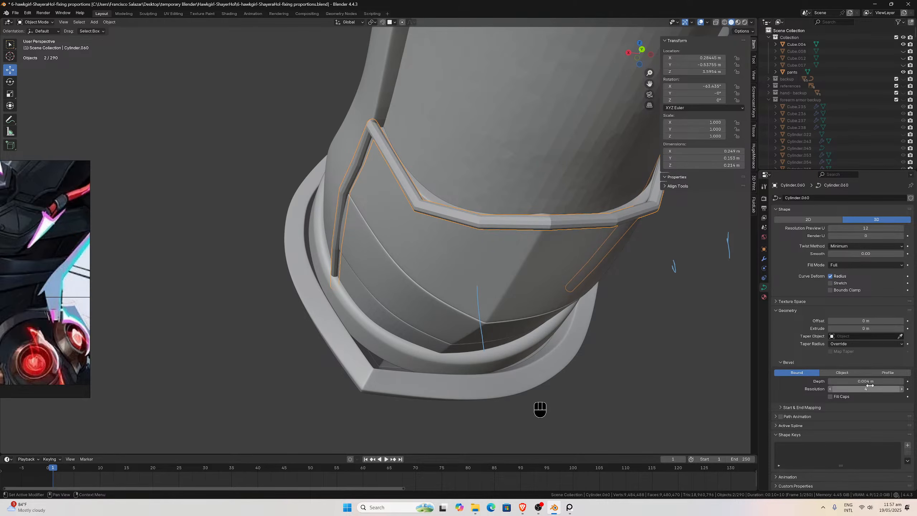
{"action": "middle_click_drag", "start_coordinate": [591, 288], "coordinate": [479, 259]}
Open the border curve for editing and subdivide the segment below one upper corner with one cut.
{"action": "key", "text": "Tab"}
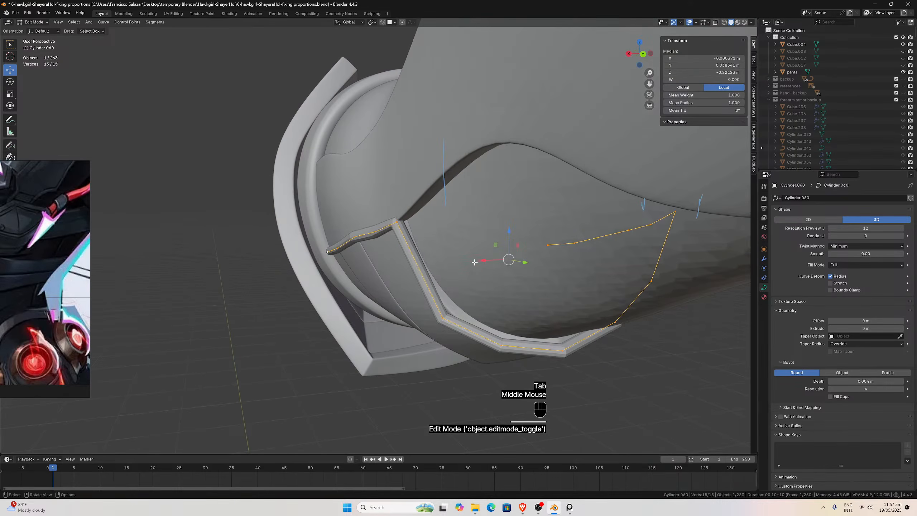
{"action": "left_click", "coordinate": [399, 224]}
{"action": "middle_click_drag", "start_coordinate": [421, 264], "coordinate": [472, 259]}
{"action": "left_click", "coordinate": [400, 269], "text": "shift"}
{"action": "right_click", "coordinate": [381, 247]}
{"action": "left_click", "coordinate": [380, 247]}
{"action": "scroll", "coordinate": [472, 259], "scroll_direction": "down", "scroll_amount": 1}
Subdivide the matching segment at the opposite upper corner with one cut, and view the curve from the back.
{"action": "left_click", "coordinate": [602, 226]}
{"action": "scroll", "coordinate": [615, 206], "scroll_direction": "down", "scroll_amount": 1}
{"action": "left_click", "coordinate": [589, 175], "text": "shift"}
{"action": "right_click", "coordinate": [584, 176]}
{"action": "left_click", "coordinate": [584, 177]}
{"action": "middle_click_drag", "start_coordinate": [585, 176], "coordinate": [526, 234]}
{"action": "scroll", "coordinate": [526, 234], "scroll_direction": "up", "scroll_amount": 1}
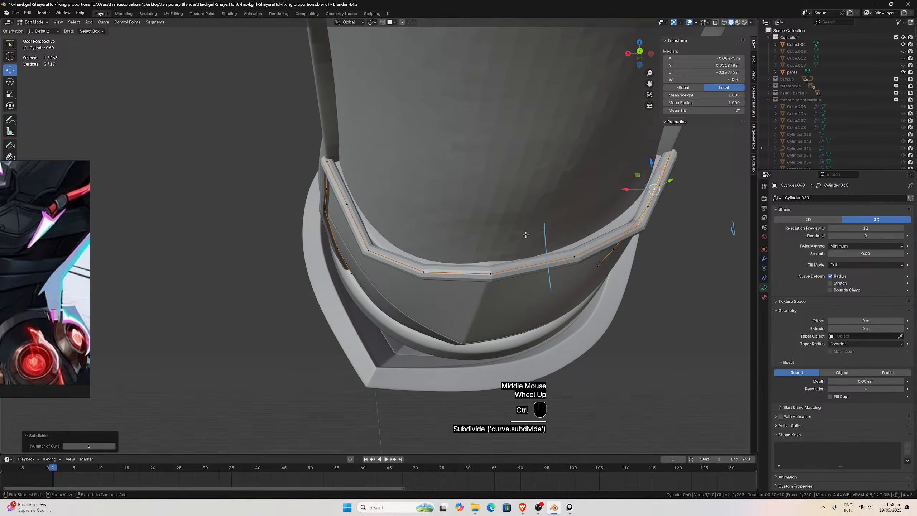
{"action": "key", "text": "ctrl+KP_1"}
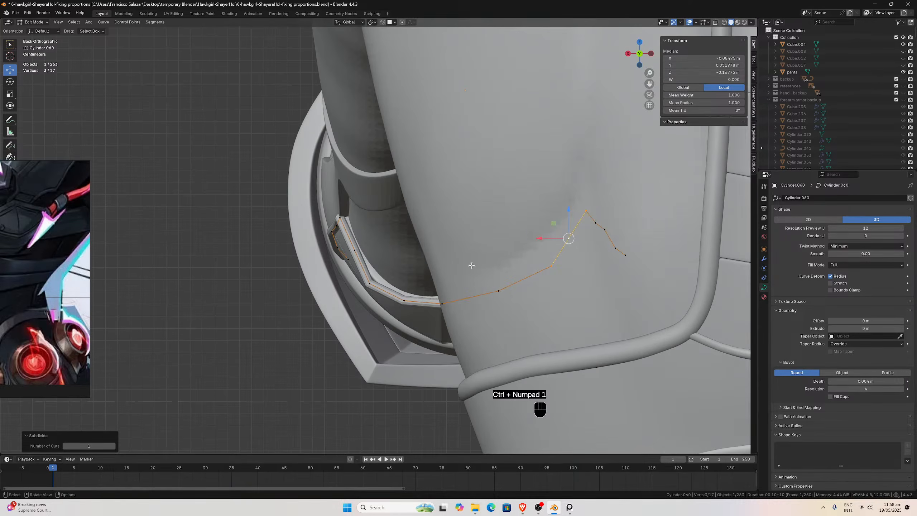
Move the border curve's +X corner point and the two points below it onto the armour edge.
{"action": "scroll", "coordinate": [477, 262], "scroll_direction": "up", "scroll_amount": 3}
{"action": "left_click", "coordinate": [357, 352]}
{"action": "key", "text": "g"}
{"action": "left_click", "coordinate": [374, 335]}
{"action": "left_click", "coordinate": [320, 270]}
{"action": "key", "text": "g"}
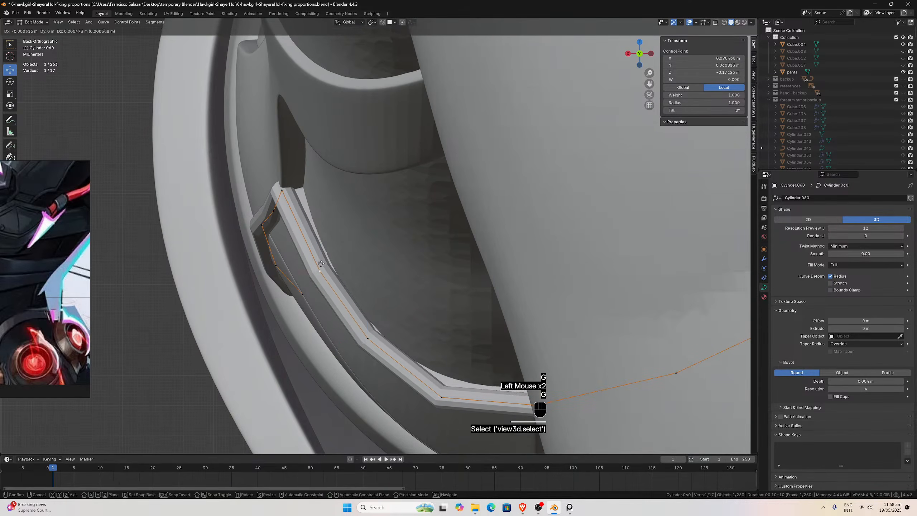
{"action": "left_click", "coordinate": [324, 260]}
{"action": "left_click", "coordinate": [283, 188]}
{"action": "key", "text": "g"}
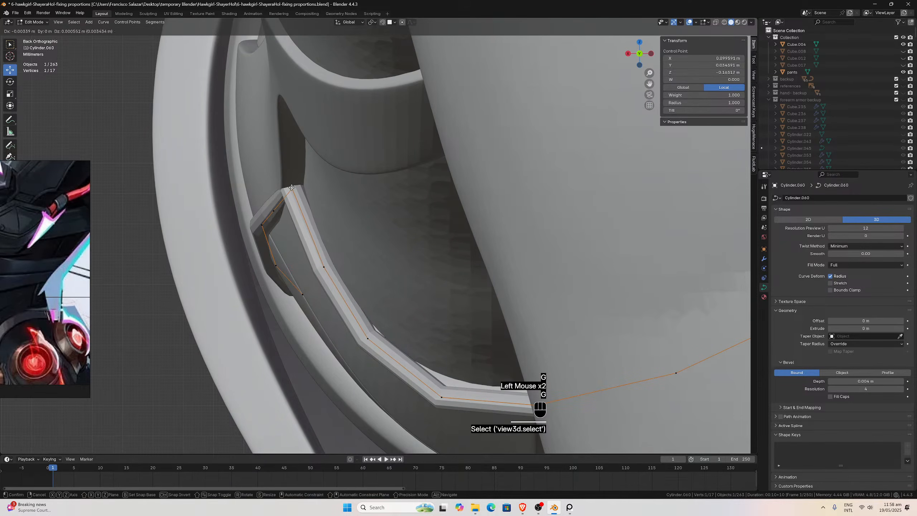
{"action": "left_click", "coordinate": [291, 188]}
Raise the three middle control points of the curve's V-shaped end edge to meet the armour rim.
{"action": "scroll", "coordinate": [312, 222], "scroll_direction": "down", "scroll_amount": 1}
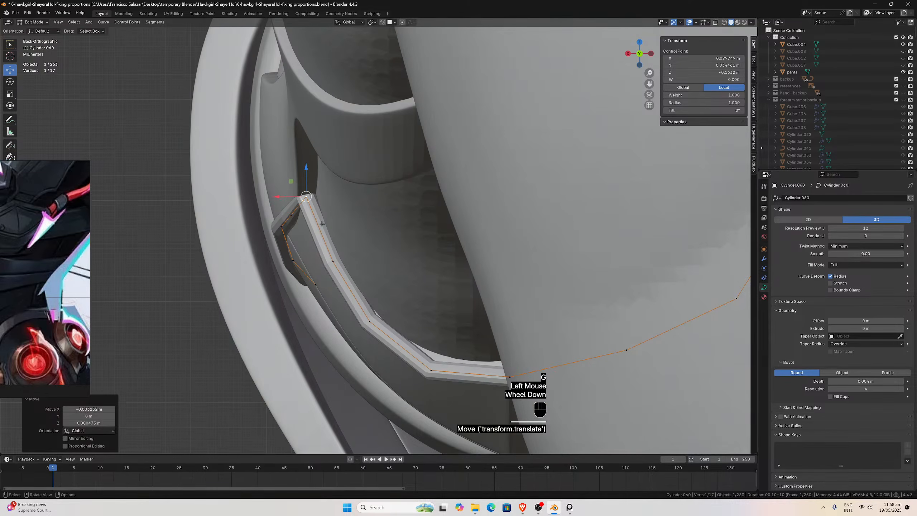
{"action": "left_click", "coordinate": [430, 371]}
{"action": "key", "text": "g"}
{"action": "left_click", "coordinate": [432, 362]}
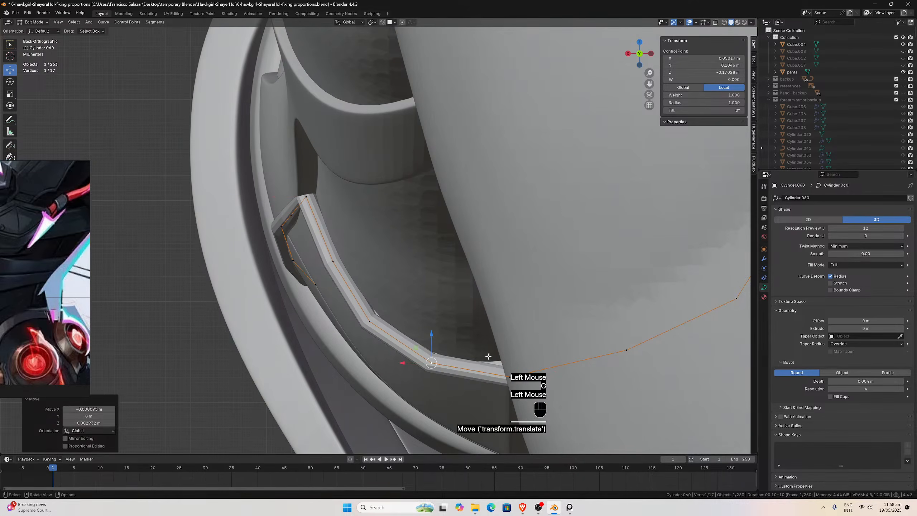
{"action": "scroll", "coordinate": [554, 350], "scroll_direction": "down", "scroll_amount": 2}
{"action": "middle_click_drag", "start_coordinate": [554, 350], "coordinate": [497, 339]}
{"action": "scroll", "coordinate": [497, 339], "scroll_direction": "down", "scroll_amount": 1}
{"action": "middle_click_drag", "start_coordinate": [375, 351], "coordinate": [351, 343]}
{"action": "left_click", "coordinate": [329, 378]}
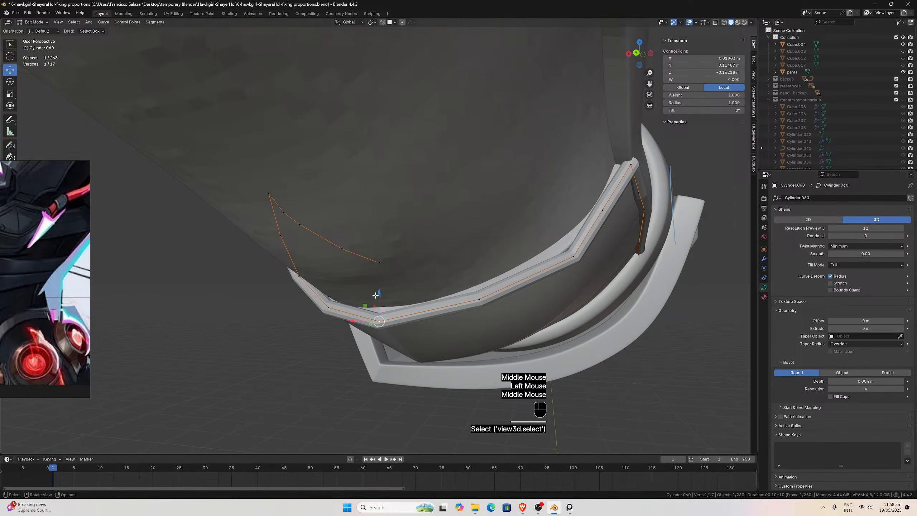
{"action": "left_click_drag", "start_coordinate": [382, 292], "coordinate": [381, 285]}
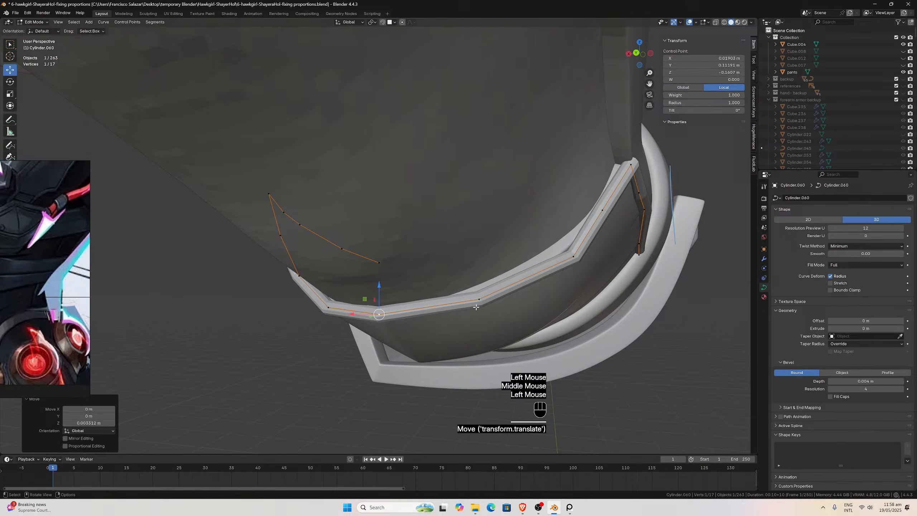
{"action": "left_click", "coordinate": [479, 300]}
{"action": "left_click_drag", "start_coordinate": [476, 277], "coordinate": [477, 270]}
Shift the next three control points, running up to the −X corner, onto the armour edge.
{"action": "middle_click_drag", "start_coordinate": [476, 270], "coordinate": [453, 296]}
{"action": "left_click", "coordinate": [452, 296]}
{"action": "left_click_drag", "start_coordinate": [451, 289], "coordinate": [420, 281]}
{"action": "mouse_move", "coordinate": [480, 262]}
{"action": "middle_mouse_down"}
{"action": "mouse_move", "coordinate": [471, 244]}
{"action": "mouse_move", "coordinate": [476, 257]}
{"action": "middle_mouse_up"}
{"action": "key", "text": "ctrl+z"}
{"action": "key", "text": "ctrl+shift+z"}
{"action": "left_click", "coordinate": [558, 328]}
{"action": "middle_click_drag", "start_coordinate": [558, 328], "coordinate": [564, 327]}
{"action": "left_click_drag", "start_coordinate": [552, 318], "coordinate": [537, 317]}
{"action": "left_click", "coordinate": [605, 276]}
{"action": "left_click_drag", "start_coordinate": [590, 273], "coordinate": [579, 303]}
{"action": "middle_click_drag", "start_coordinate": [579, 303], "coordinate": [411, 368]}
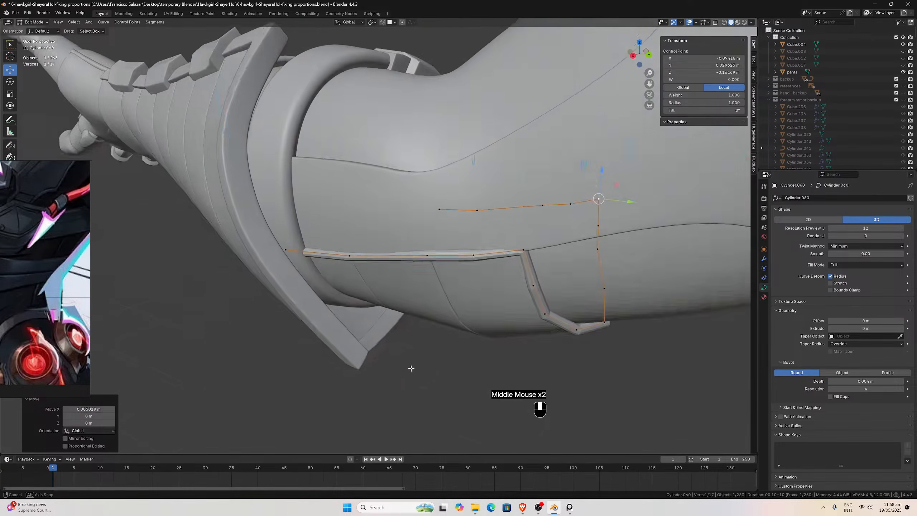
Adjust three control points on the curve's +X long side, including its end point, to follow the forearm band border.
{"action": "scroll", "coordinate": [380, 320], "scroll_direction": "up", "scroll_amount": 2}
{"action": "scroll", "coordinate": [314, 289], "scroll_direction": "down", "scroll_amount": 1}
{"action": "mouse_move", "coordinate": [317, 298]}
{"action": "middle_mouse_down"}
{"action": "mouse_move", "coordinate": [311, 260]}
{"action": "mouse_move", "coordinate": [310, 288]}
{"action": "middle_mouse_up"}
{"action": "left_click", "coordinate": [309, 263]}
{"action": "left_click_drag", "start_coordinate": [310, 287], "coordinate": [306, 289]}
{"action": "left_click", "coordinate": [235, 235]}
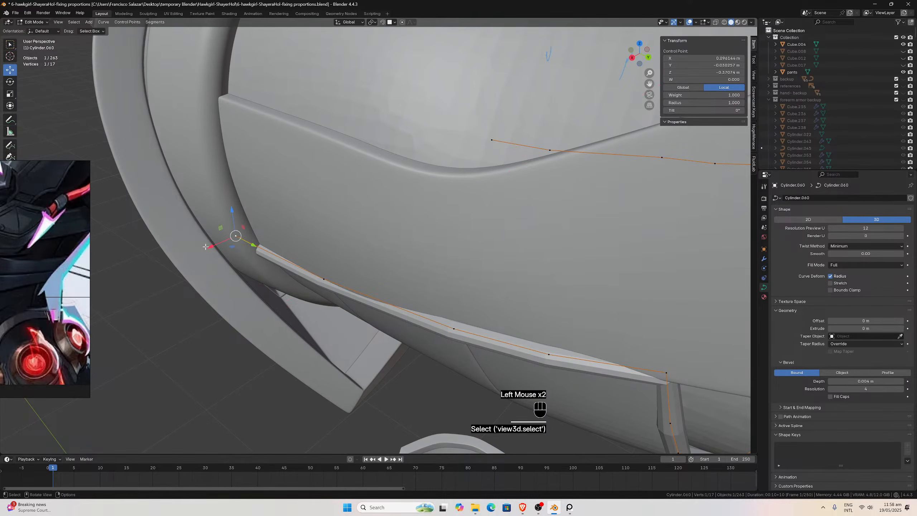
{"action": "left_click_drag", "start_coordinate": [207, 246], "coordinate": [211, 246]}
{"action": "middle_click", "coordinate": [413, 275]}
{"action": "middle_click_drag", "start_coordinate": [412, 275], "coordinate": [395, 257]}
{"action": "left_click", "coordinate": [422, 305]}
{"action": "middle_click_drag", "start_coordinate": [424, 300], "coordinate": [429, 310]}
{"action": "left_click_drag", "start_coordinate": [408, 340], "coordinate": [412, 336]}
Subdivide the segment between two +X side points and shift the new point along X onto the armour surface.
{"action": "left_click", "coordinate": [319, 274]}
{"action": "left_click", "coordinate": [405, 317], "text": "shift"}
{"action": "right_click", "coordinate": [405, 316]}
{"action": "left_click", "coordinate": [406, 312]}
{"action": "left_click", "coordinate": [367, 296]}
{"action": "middle_click_drag", "start_coordinate": [368, 296], "coordinate": [360, 322]}
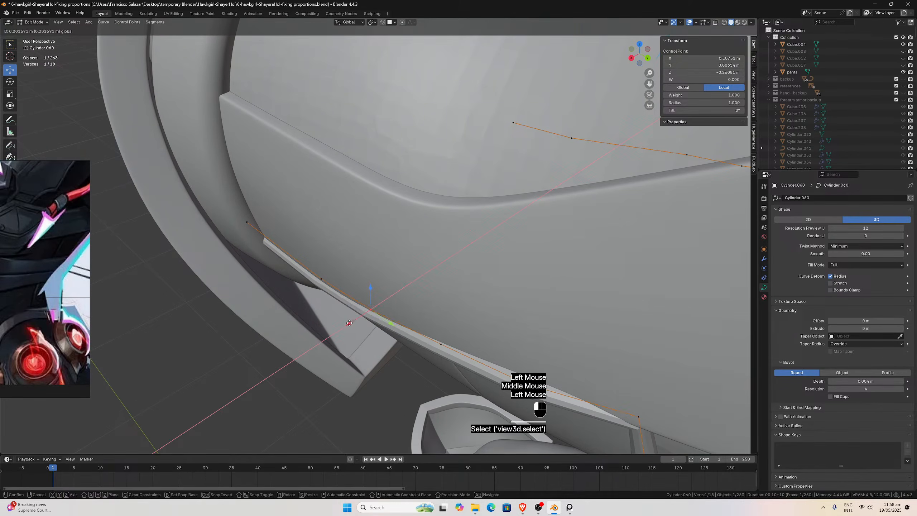
{"action": "left_click_drag", "start_coordinate": [352, 321], "coordinate": [356, 319]}
Nudge the +X corner point and two neighbouring long-side points so the trim follows the armour border.
{"action": "middle_click_drag", "start_coordinate": [356, 318], "coordinate": [420, 280]}
{"action": "scroll", "coordinate": [421, 280], "scroll_direction": "down", "scroll_amount": 2}
{"action": "left_click", "coordinate": [528, 261]}
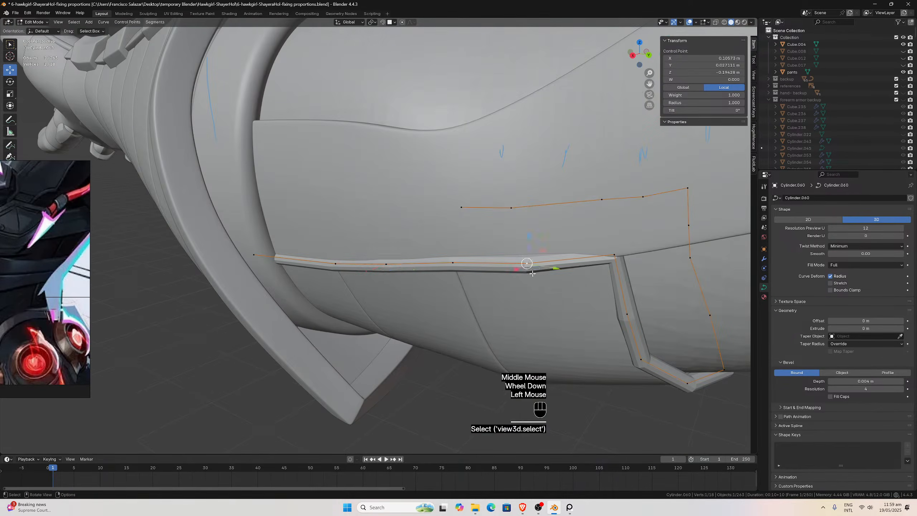
{"action": "middle_click_drag", "start_coordinate": [529, 261], "coordinate": [547, 299]}
{"action": "left_click_drag", "start_coordinate": [544, 329], "coordinate": [537, 308]}
{"action": "middle_click_drag", "start_coordinate": [536, 308], "coordinate": [487, 267]}
{"action": "left_click", "coordinate": [422, 235]}
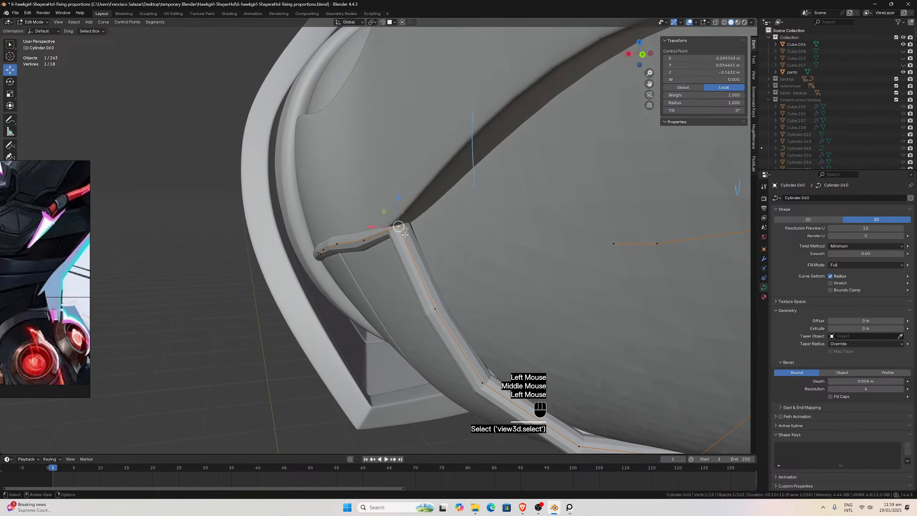
{"action": "middle_click_drag", "start_coordinate": [421, 235], "coordinate": [403, 237]}
{"action": "left_click_drag", "start_coordinate": [314, 223], "coordinate": [313, 223]}
{"action": "middle_click_drag", "start_coordinate": [313, 223], "coordinate": [328, 196]}
{"action": "scroll", "coordinate": [328, 195], "scroll_direction": "up", "scroll_amount": 3}
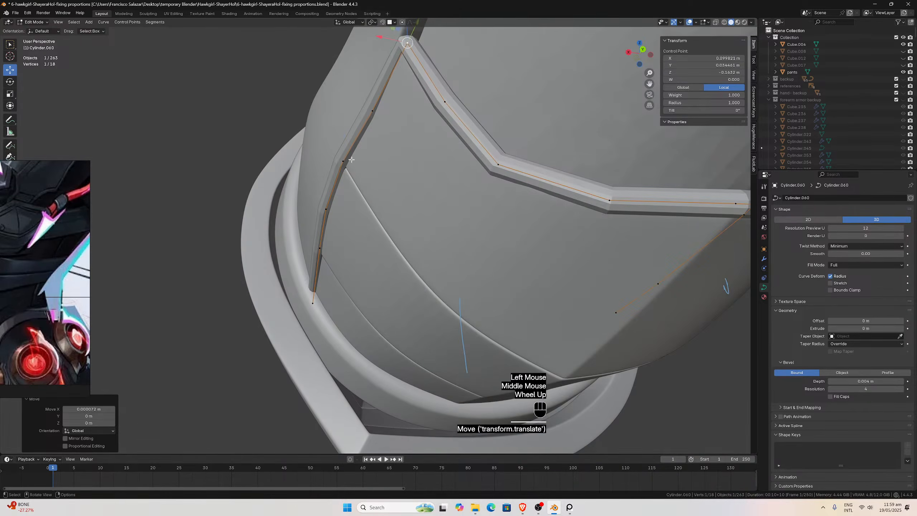
{"action": "left_click", "coordinate": [343, 174]}
{"action": "left_click_drag", "start_coordinate": [318, 158], "coordinate": [315, 157]}
Try bevel depths of 0.05 m and 0.005 m on the border curve.
{"action": "scroll", "coordinate": [532, 192], "scroll_direction": "down", "scroll_amount": 2}
{"action": "mouse_move", "coordinate": [532, 192]}
{"action": "middle_mouse_down"}
{"action": "mouse_move", "coordinate": [512, 202]}
{"action": "mouse_move", "coordinate": [538, 193]}
{"action": "middle_mouse_up"}
{"action": "left_click", "coordinate": [902, 381]}
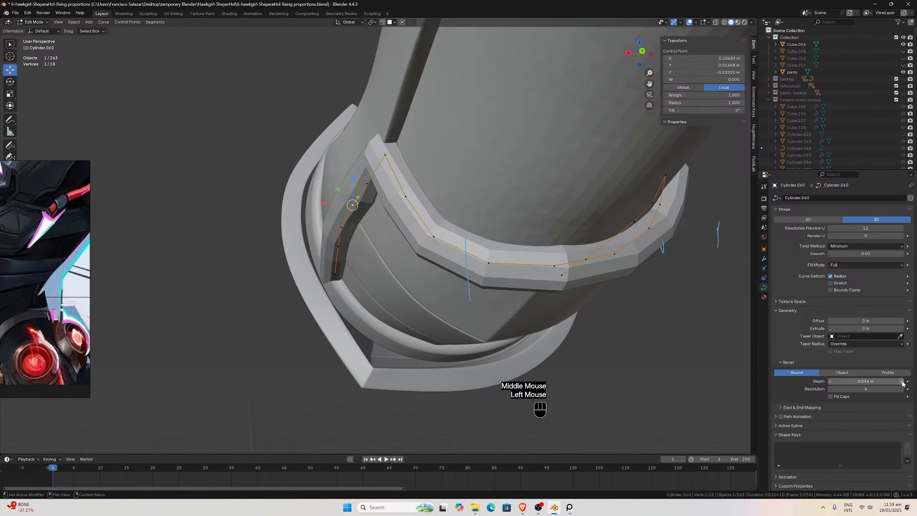
{"action": "double_click", "coordinate": [892, 382]}
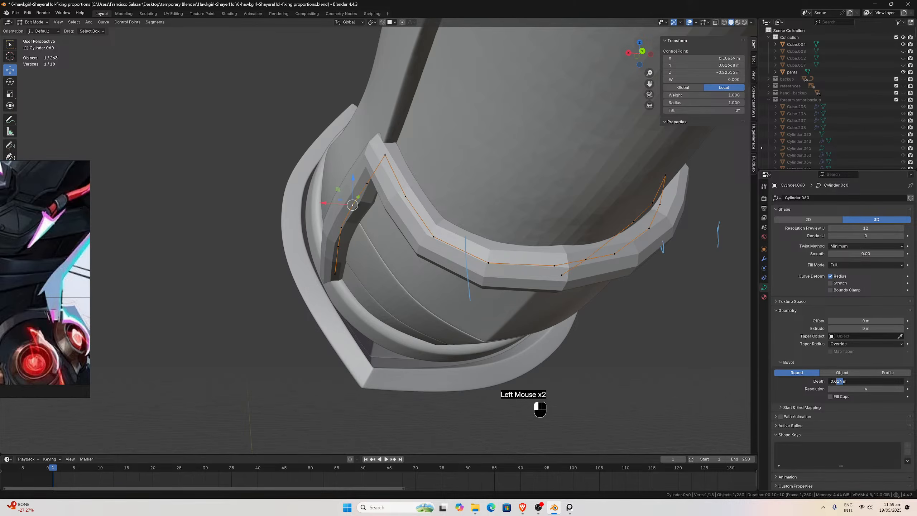
{"action": "type", "text": "5"}
{"action": "key", "text": "Return"}
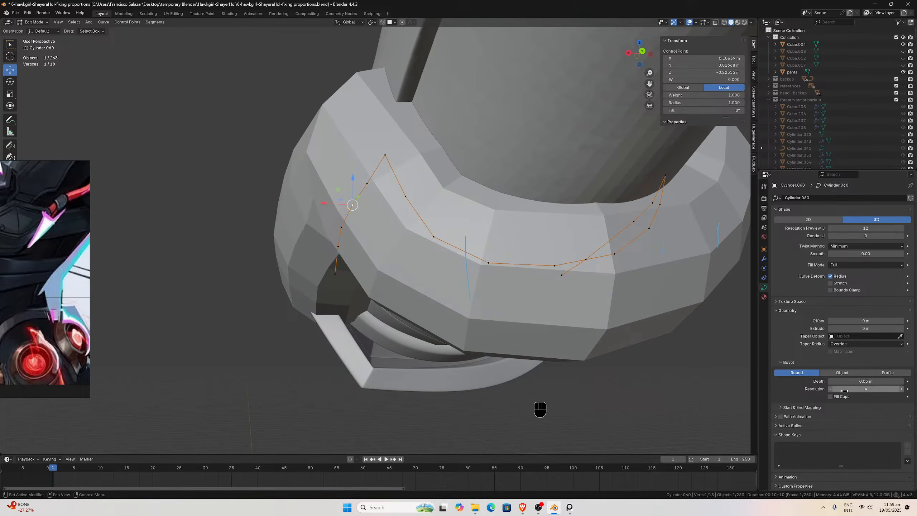
{"action": "left_click", "coordinate": [844, 381]}
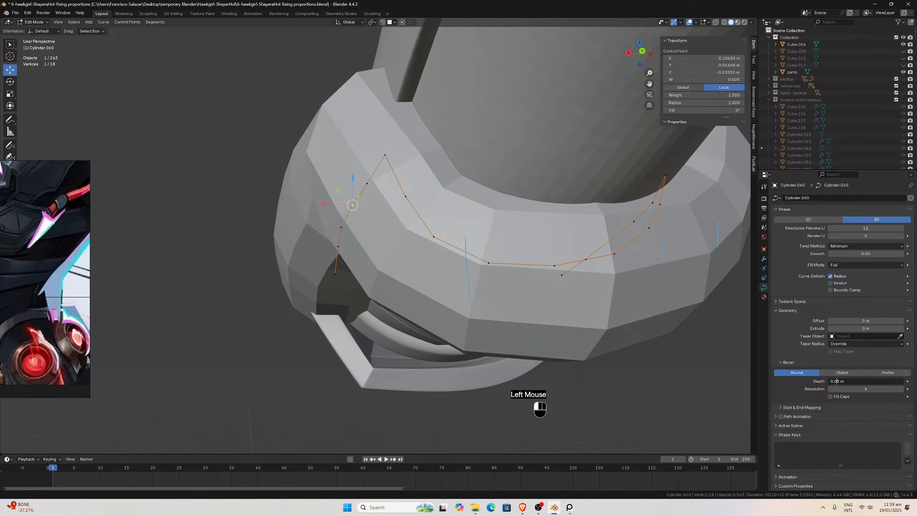
{"action": "type", "text": "0"}
{"action": "key", "text": "Return"}
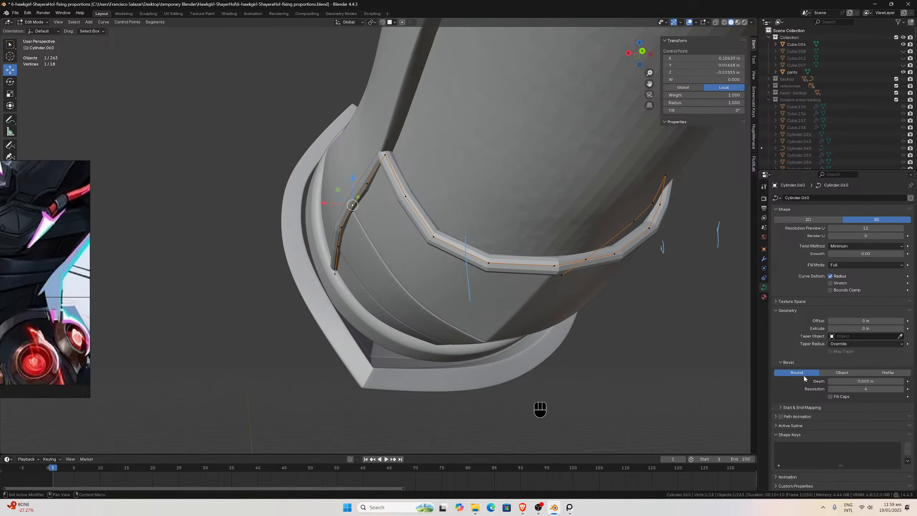
Return the bevel depth to 0.004 m and step through undo and redo to compare the trim's thickness.
{"action": "scroll", "coordinate": [533, 253], "scroll_direction": "up", "scroll_amount": 2}
{"action": "middle_click_drag", "start_coordinate": [535, 253], "coordinate": [523, 261]}
{"action": "left_click", "coordinate": [833, 381]}
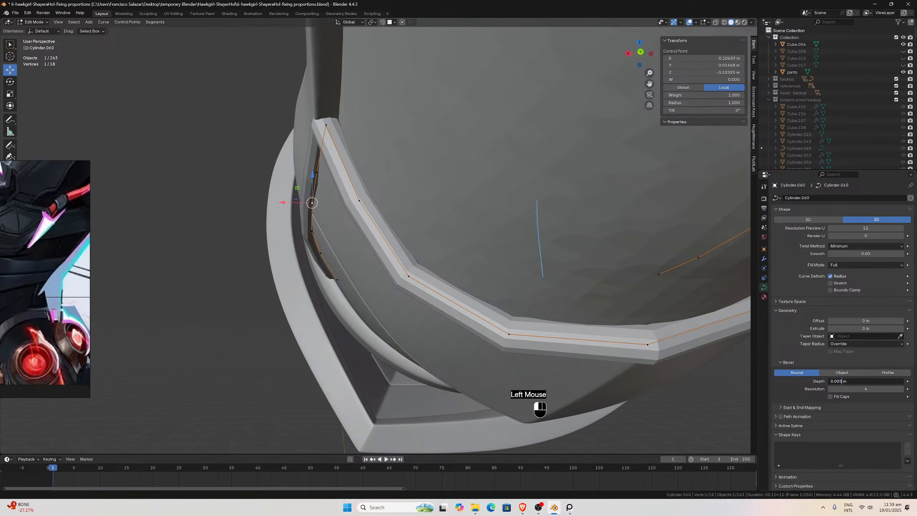
{"action": "key", "text": "Return"}
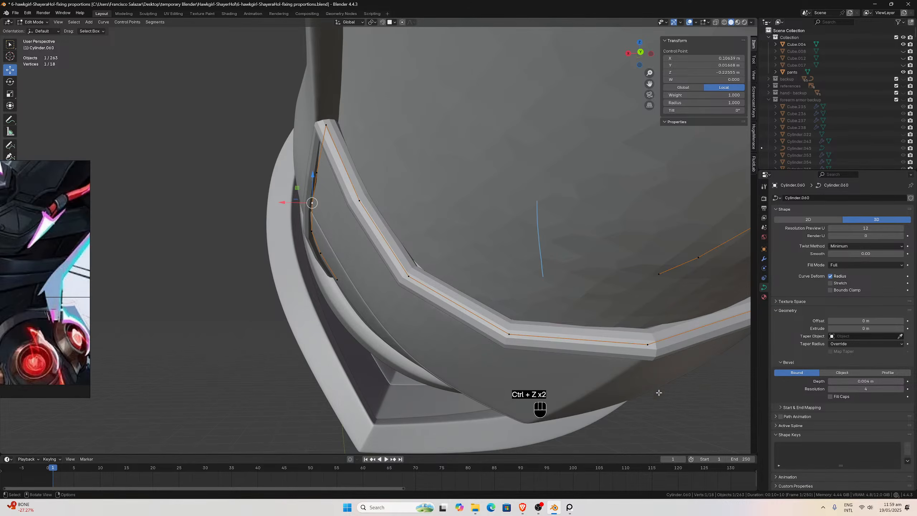
{"action": "left_click", "coordinate": [708, 406]}
{"action": "key", "text": "ctrl+z"}
{"action": "key", "text": "ctrl+z"}
{"action": "key", "text": "ctrl+shift+z"}
{"action": "key", "text": "ctrl+shift+z"}
{"action": "key", "text": "ctrl+shift+z"}
{"action": "key", "text": "ctrl+shift+z"}
Set the border curve's bevel depth to 0.005 m.
{"action": "double_click", "coordinate": [841, 381]}
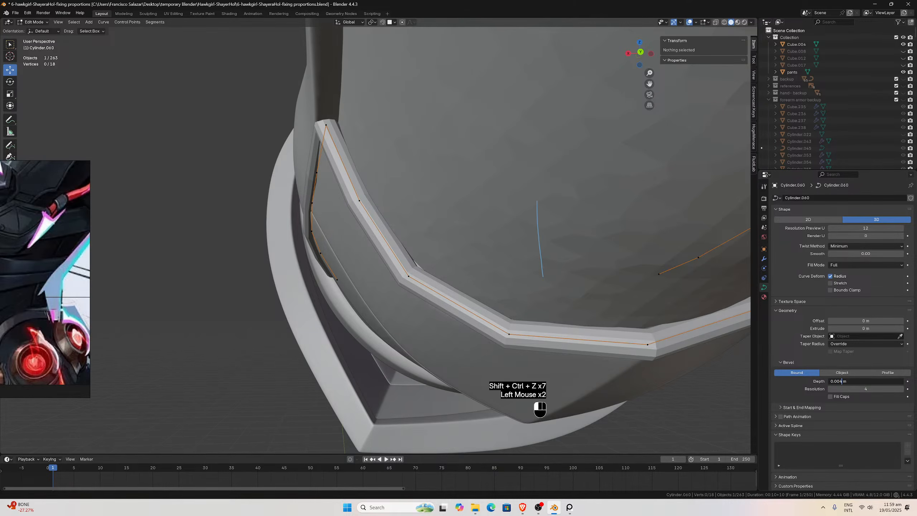
{"action": "key", "text": "BackSpace"}
{"action": "type", "text": "5"}
{"action": "key", "text": "Return"}
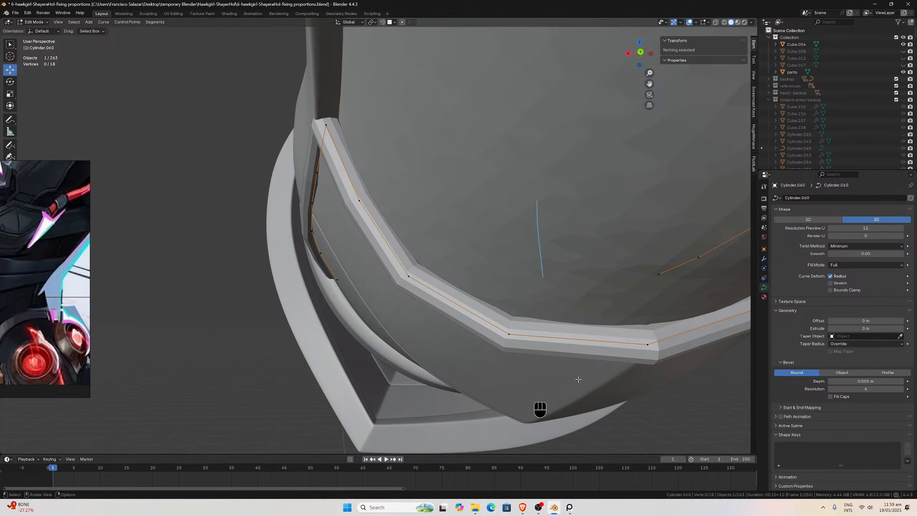
Shift two control points on the +X long side along X to refit the thicker trim to the bands.
{"action": "middle_click_drag", "start_coordinate": [386, 230], "coordinate": [310, 248]}
{"action": "scroll", "coordinate": [288, 254], "scroll_direction": "up", "scroll_amount": 2}
{"action": "left_click", "coordinate": [272, 246]}
{"action": "left_click_drag", "start_coordinate": [273, 246], "coordinate": [248, 247]}
{"action": "middle_click_drag", "start_coordinate": [248, 248], "coordinate": [432, 157]}
{"action": "left_click", "coordinate": [443, 154]}
{"action": "left_click_drag", "start_coordinate": [445, 129], "coordinate": [446, 129]}
{"action": "scroll", "coordinate": [487, 222], "scroll_direction": "down", "scroll_amount": 2}
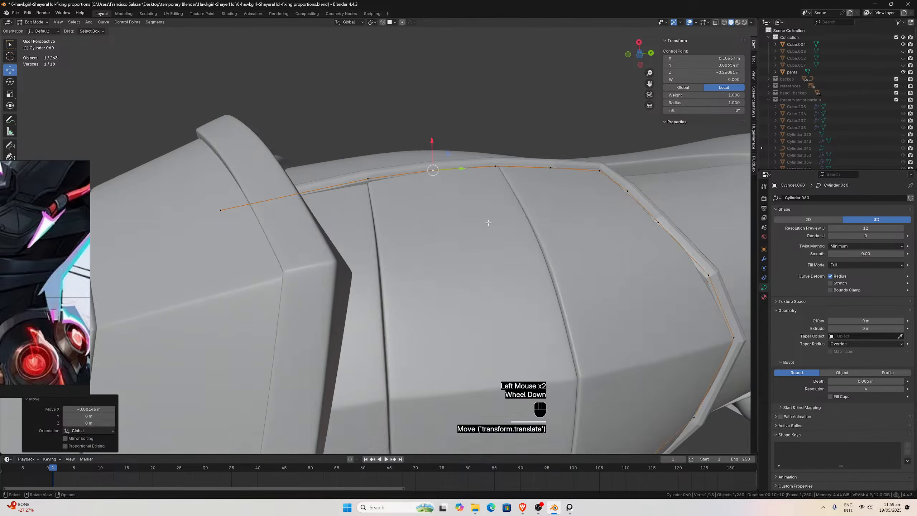
Leave curve editing to examine the trim's fit around the forearm, and resume editing the curve.
{"action": "key", "text": "Tab"}
{"action": "middle_click_drag", "start_coordinate": [493, 238], "coordinate": [406, 241]}
{"action": "scroll", "coordinate": [381, 239], "scroll_direction": "up", "scroll_amount": 3}
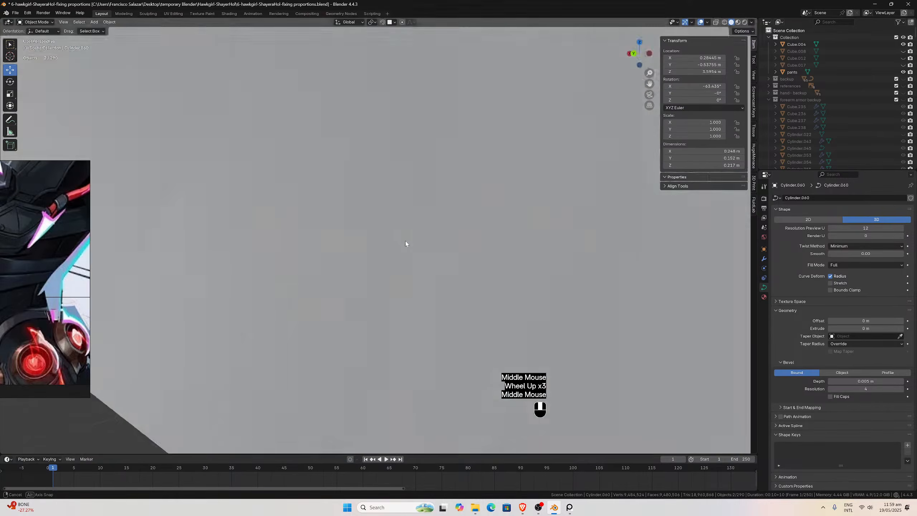
{"action": "scroll", "coordinate": [586, 241], "scroll_direction": "up", "scroll_amount": 2}
{"action": "middle_click_drag", "start_coordinate": [587, 241], "coordinate": [573, 273]}
{"action": "key", "text": "Tab"}
{"action": "left_click_drag", "start_coordinate": [572, 274], "coordinate": [601, 259]}
{"action": "middle_click_drag", "start_coordinate": [600, 259], "coordinate": [549, 310]}
Raise three middle points of the V-shaped end edge slightly along Z to tighten the trim against the armour.
{"action": "scroll", "coordinate": [599, 269], "scroll_direction": "down", "scroll_amount": 1}
{"action": "left_click", "coordinate": [538, 306]}
{"action": "left_click_drag", "start_coordinate": [549, 289], "coordinate": [548, 285]}
{"action": "left_click", "coordinate": [460, 338]}
{"action": "left_click_drag", "start_coordinate": [459, 312], "coordinate": [459, 309]}
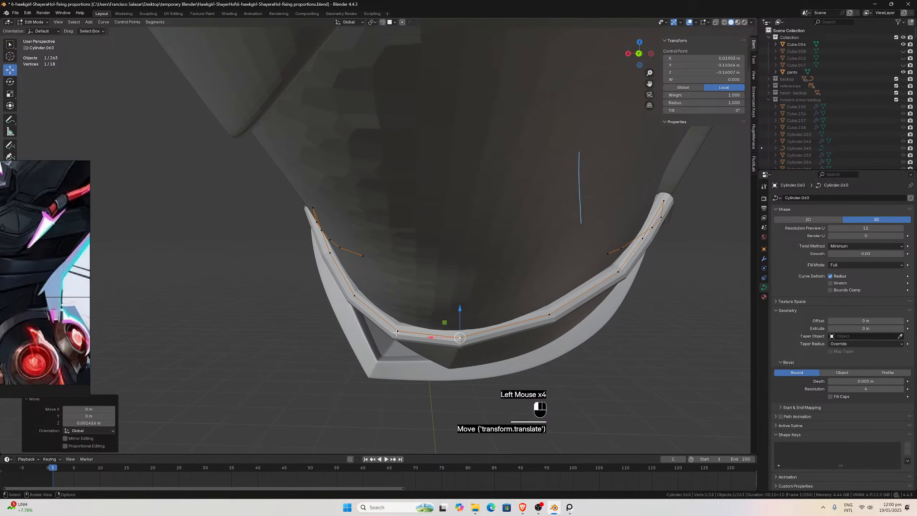
{"action": "left_click", "coordinate": [398, 330]}
{"action": "left_click_drag", "start_coordinate": [399, 305], "coordinate": [401, 303]}
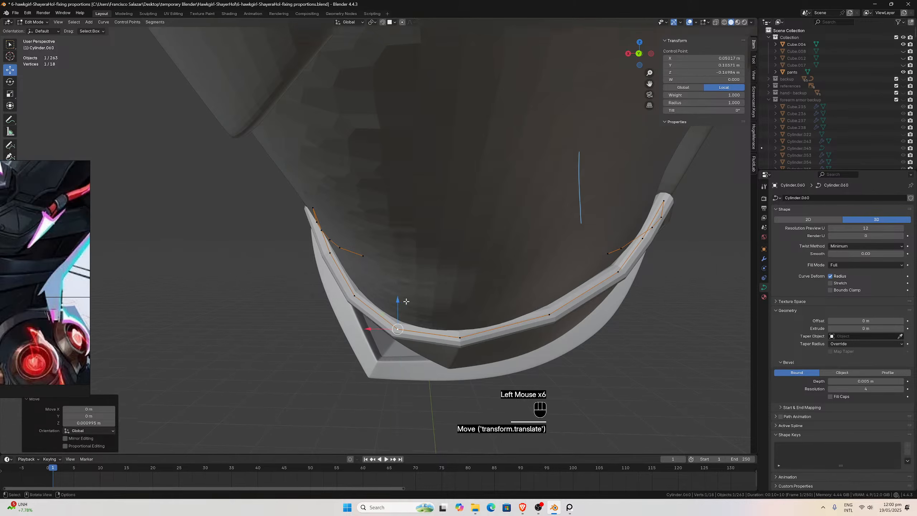
Fine-tune four more end-edge points, from the +X bend across to the one below the −X corner.
{"action": "middle_click_drag", "start_coordinate": [401, 303], "coordinate": [409, 307]}
{"action": "left_click", "coordinate": [392, 311]}
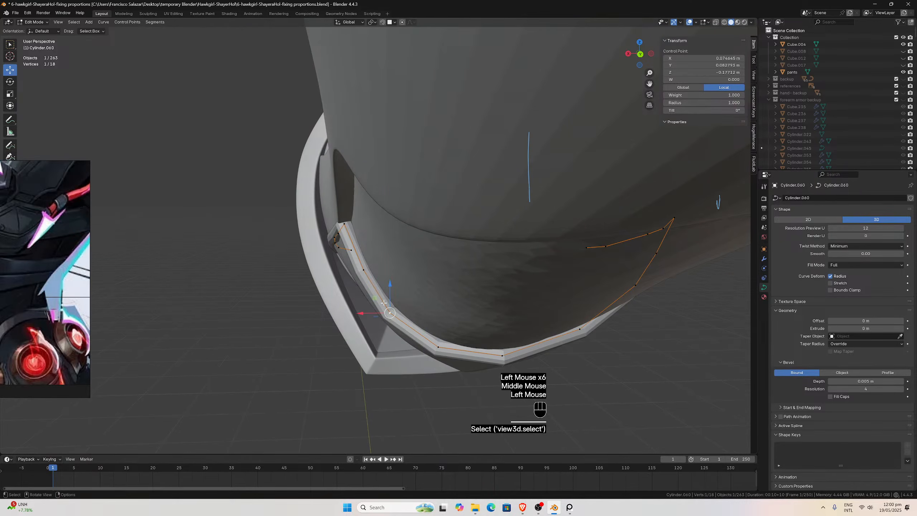
{"action": "left_click_drag", "start_coordinate": [392, 285], "coordinate": [392, 283]}
{"action": "middle_click_drag", "start_coordinate": [513, 295], "coordinate": [515, 293]}
{"action": "left_click", "coordinate": [503, 332]}
{"action": "left_click_drag", "start_coordinate": [505, 309], "coordinate": [505, 308]}
{"action": "left_click", "coordinate": [585, 289]}
{"action": "left_click_drag", "start_coordinate": [585, 268], "coordinate": [548, 285]}
{"action": "middle_click_drag", "start_coordinate": [599, 283], "coordinate": [587, 286]}
{"action": "left_click", "coordinate": [566, 285]}
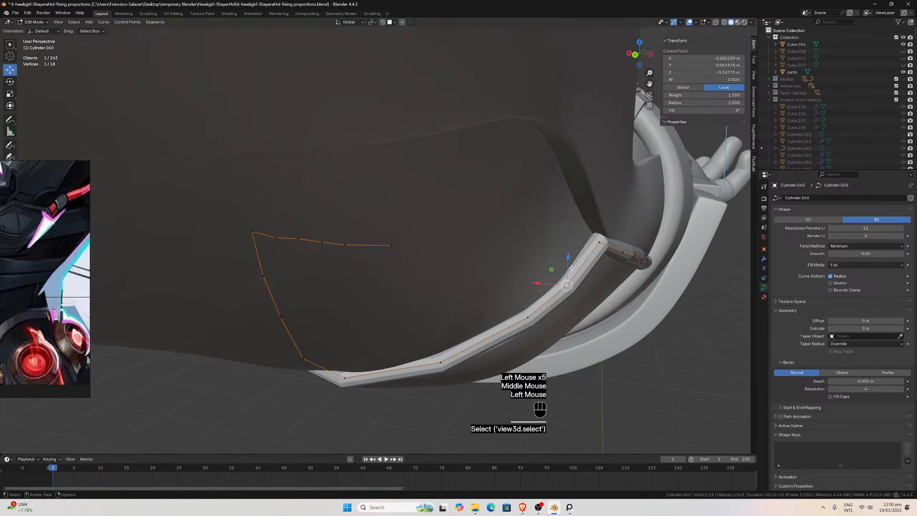
{"action": "left_click_drag", "start_coordinate": [568, 259], "coordinate": [567, 258]}
From the bottom view, shift the four control points of the −X long side inward along X.
{"action": "middle_click_drag", "start_coordinate": [622, 291], "coordinate": [595, 284]}
{"action": "middle_click_drag", "start_coordinate": [506, 282], "coordinate": [646, 229]}
{"action": "left_click", "coordinate": [607, 313]}
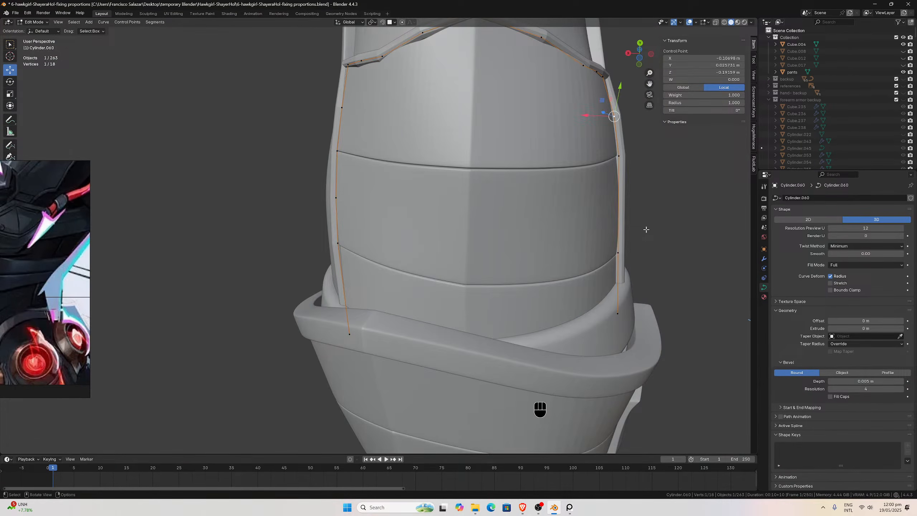
{"action": "key", "text": "ctrl+KP_7"}
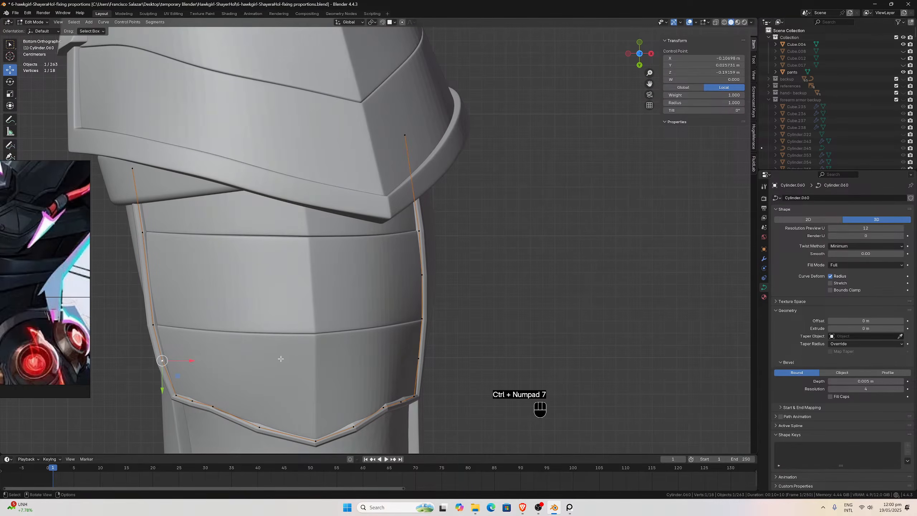
{"action": "left_click_drag", "start_coordinate": [189, 360], "coordinate": [192, 360]}
{"action": "left_click", "coordinate": [166, 325]}
{"action": "left_click_drag", "start_coordinate": [181, 324], "coordinate": [184, 325]}
{"action": "left_click", "coordinate": [144, 233]}
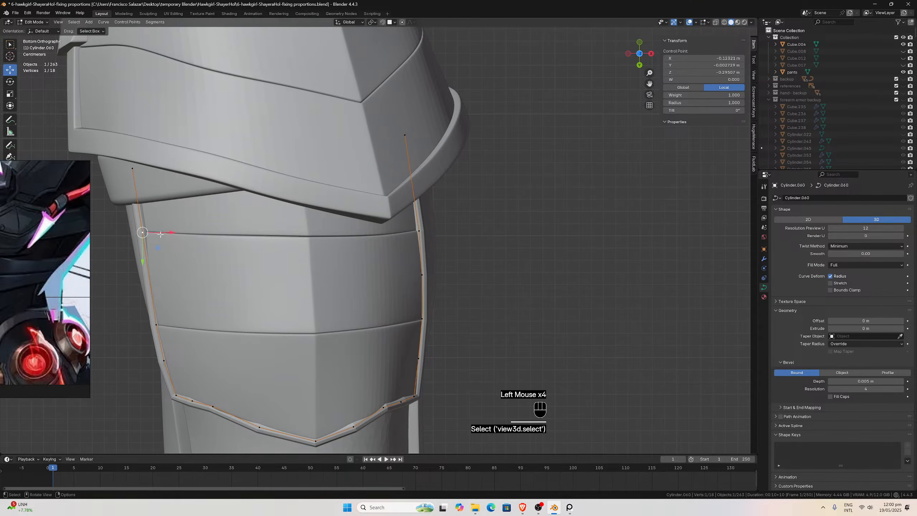
{"action": "left_click_drag", "start_coordinate": [171, 231], "coordinate": [173, 232]}
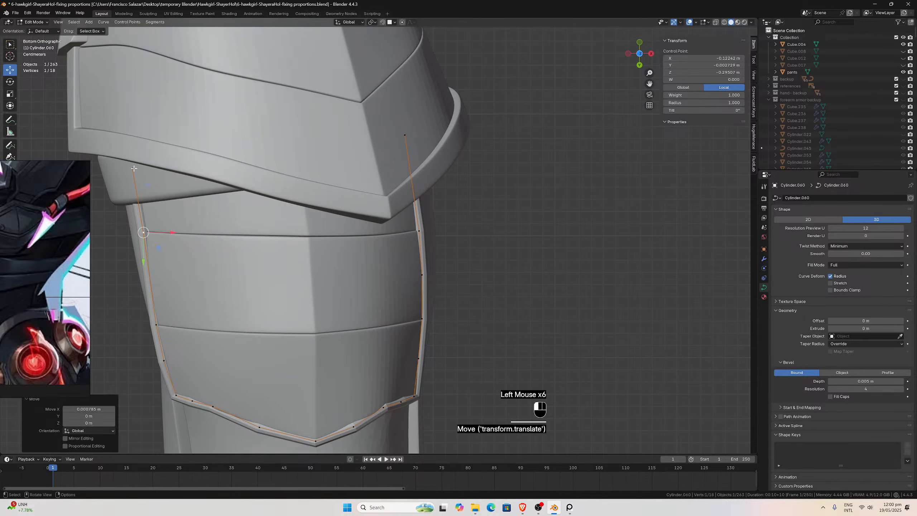
{"action": "left_click", "coordinate": [134, 168]}
{"action": "left_click_drag", "start_coordinate": [161, 169], "coordinate": [163, 170]}
Shift the +X side's end point and its neighbouring point slightly inward along X.
{"action": "left_click", "coordinate": [406, 136]}
{"action": "left_click_drag", "start_coordinate": [430, 135], "coordinate": [429, 136]}
{"action": "left_click", "coordinate": [425, 230]}
{"action": "left_click_drag", "start_coordinate": [447, 233], "coordinate": [444, 232]}
Leave the trim curve's edit mode and check how its outline follows the armour's end edge.
{"action": "scroll", "coordinate": [444, 232], "scroll_direction": "down", "scroll_amount": 2}
{"action": "mouse_move", "coordinate": [444, 231]}
{"action": "middle_mouse_down"}
{"action": "mouse_move", "coordinate": [473, 326]}
{"action": "mouse_move", "coordinate": [440, 250]}
{"action": "middle_mouse_up"}
{"action": "scroll", "coordinate": [474, 326], "scroll_direction": "down", "scroll_amount": 2}
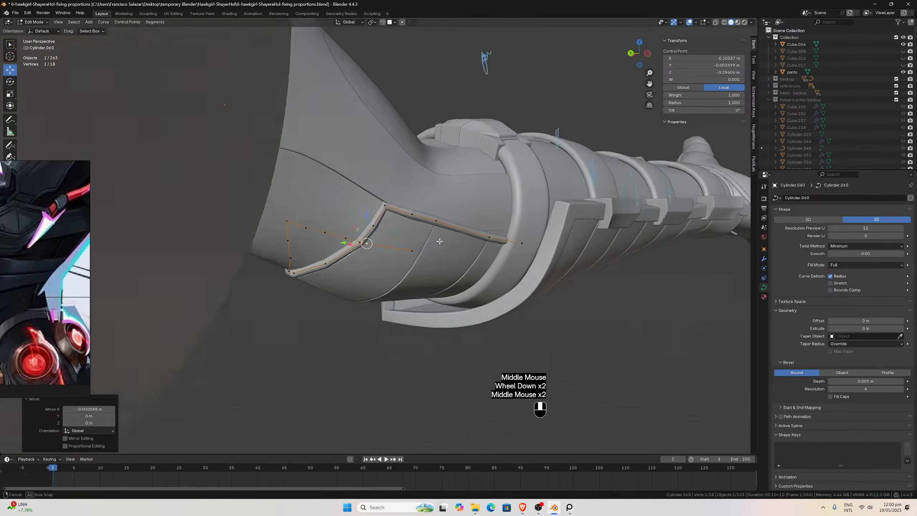
{"action": "scroll", "coordinate": [440, 241], "scroll_direction": "up", "scroll_amount": 1}
{"action": "scroll", "coordinate": [440, 242], "scroll_direction": "up", "scroll_amount": 1}
{"action": "key", "text": "Tab"}
{"action": "left_click", "coordinate": [340, 365]}
{"action": "middle_click_drag", "start_coordinate": [341, 366], "coordinate": [409, 323]}
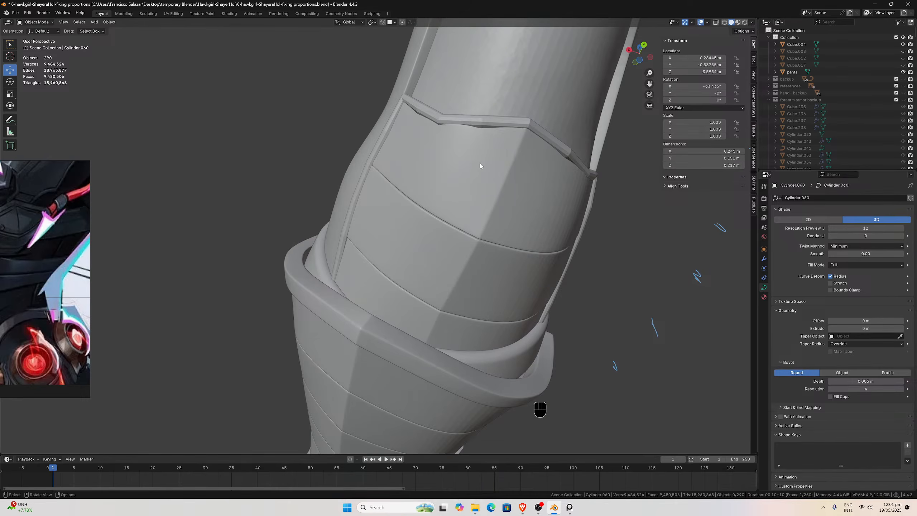
Add a Subdivision Surface modifier to the trim curve and set its viewport level to 3.
{"action": "left_click", "coordinate": [484, 125]}
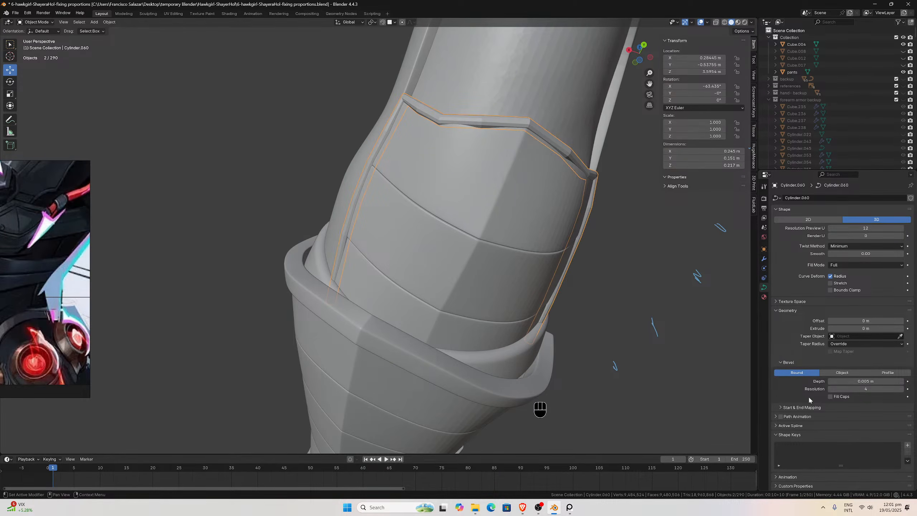
{"action": "left_click", "coordinate": [765, 259]}
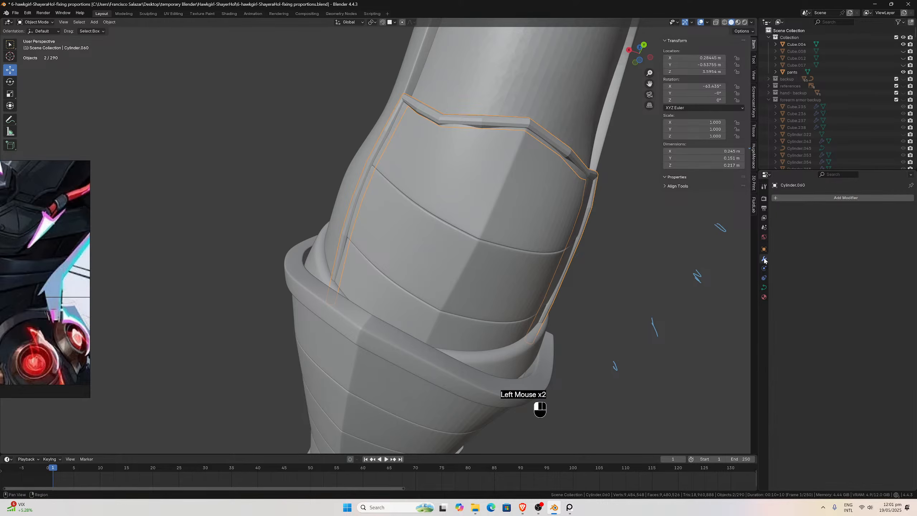
{"action": "left_click", "coordinate": [784, 197]}
{"action": "left_click", "coordinate": [785, 196]}
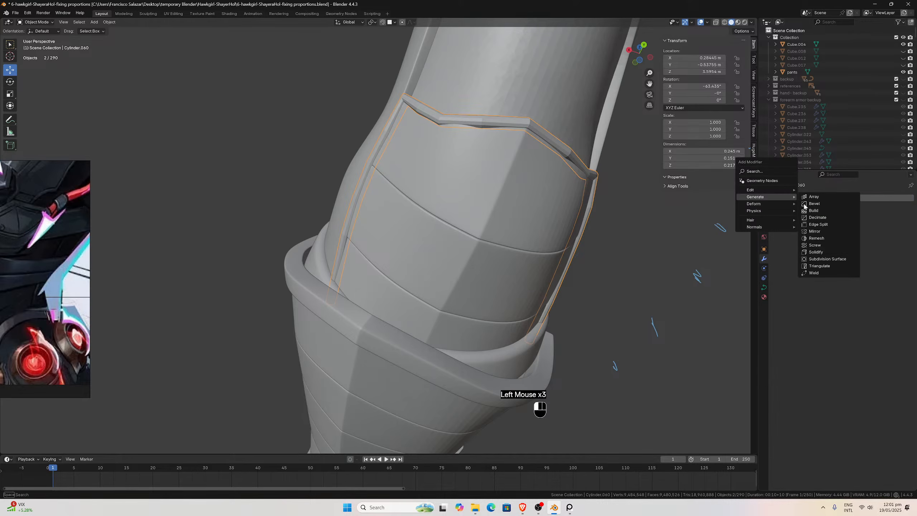
{"action": "left_click", "coordinate": [821, 259]}
{"action": "middle_click_drag", "start_coordinate": [631, 265], "coordinate": [616, 258]}
{"action": "left_click", "coordinate": [899, 228]}
{"action": "left_click", "coordinate": [899, 227]}
Edit the trim curve and lower a middle end-edge control point along Z to fit the armour.
{"action": "middle_click_drag", "start_coordinate": [646, 207], "coordinate": [536, 231]}
{"action": "scroll", "coordinate": [536, 232], "scroll_direction": "up", "scroll_amount": 1}
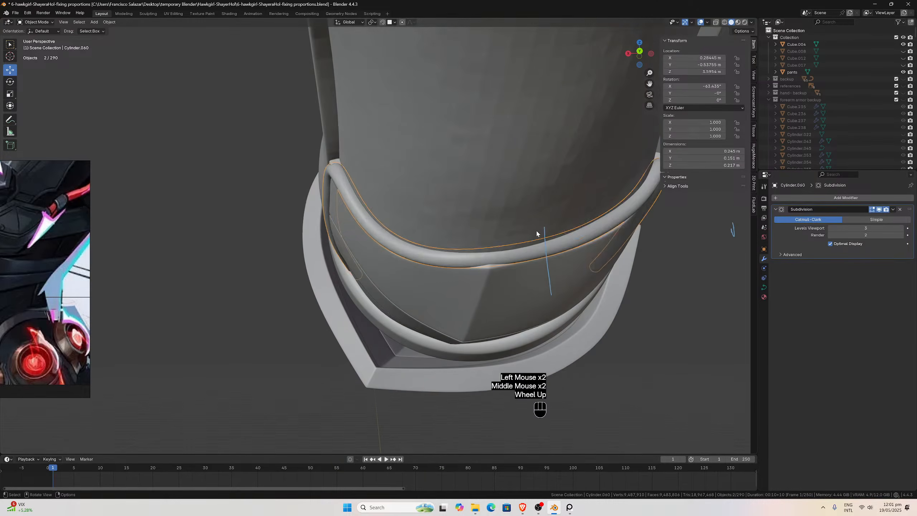
{"action": "key", "text": "Tab"}
{"action": "left_click", "coordinate": [494, 257]}
{"action": "middle_click_drag", "start_coordinate": [497, 254], "coordinate": [501, 265]}
{"action": "left_click_drag", "start_coordinate": [487, 265], "coordinate": [489, 281]}
{"action": "middle_click_drag", "start_coordinate": [488, 281], "coordinate": [455, 285]}
{"action": "left_click", "coordinate": [438, 294]}
{"action": "scroll", "coordinate": [499, 248], "scroll_direction": "down", "scroll_amount": 3}
{"action": "scroll", "coordinate": [454, 285], "scroll_direction": "up", "scroll_amount": 3}
{"action": "scroll", "coordinate": [455, 285], "scroll_direction": "up", "scroll_amount": 1}
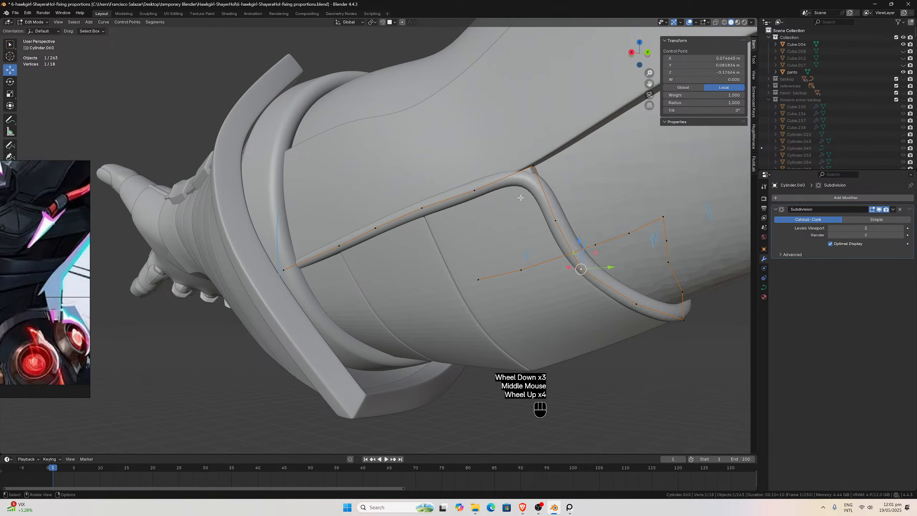
{"action": "key", "text": "ctrl+b"}
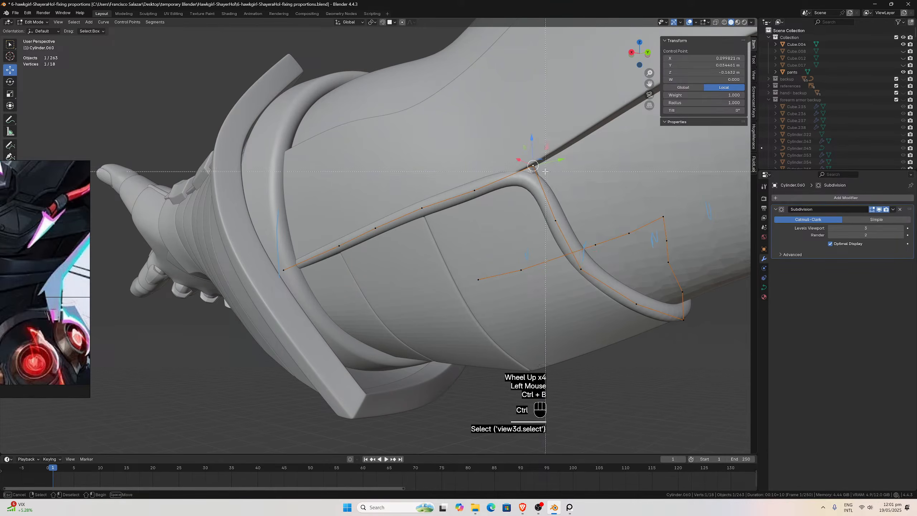
{"action": "key", "text": "Escape"}
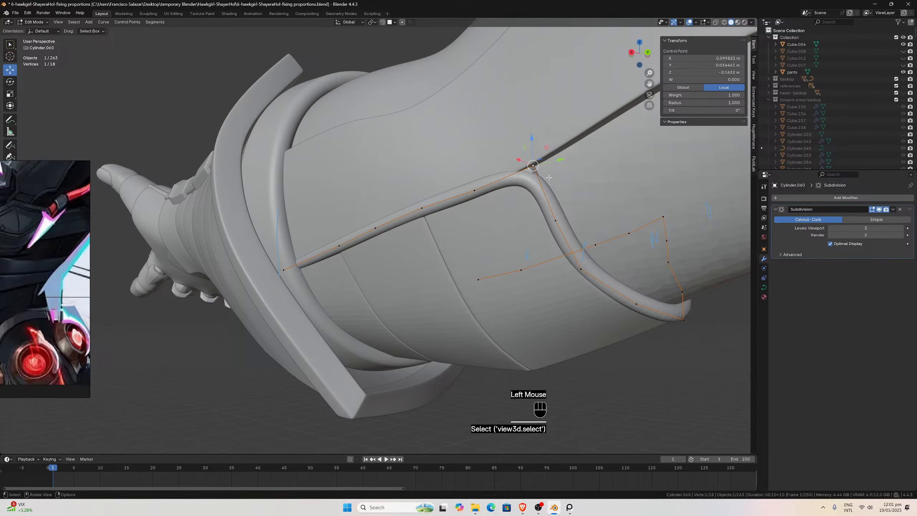
Nudge two end-edge points on the −X side, lowering the second about 0.0015 m along Z.
{"action": "middle_click_drag", "start_coordinate": [542, 179], "coordinate": [485, 184]}
{"action": "scroll", "coordinate": [484, 184], "scroll_direction": "down", "scroll_amount": 1}
{"action": "middle_click_drag", "start_coordinate": [530, 217], "coordinate": [452, 222]}
{"action": "middle_click_drag", "start_coordinate": [392, 194], "coordinate": [411, 209]}
{"action": "left_click", "coordinate": [362, 251]}
{"action": "middle_click_drag", "start_coordinate": [361, 247], "coordinate": [476, 183]}
{"action": "left_click_drag", "start_coordinate": [485, 171], "coordinate": [487, 172]}
{"action": "left_click", "coordinate": [540, 175]}
{"action": "left_click_drag", "start_coordinate": [536, 152], "coordinate": [535, 155]}
From the side view, shift the same −X end-edge point outward along Y and slightly down.
{"action": "middle_click_drag", "start_coordinate": [535, 156], "coordinate": [582, 164]}
{"action": "key", "text": "ctrl+KP_3"}
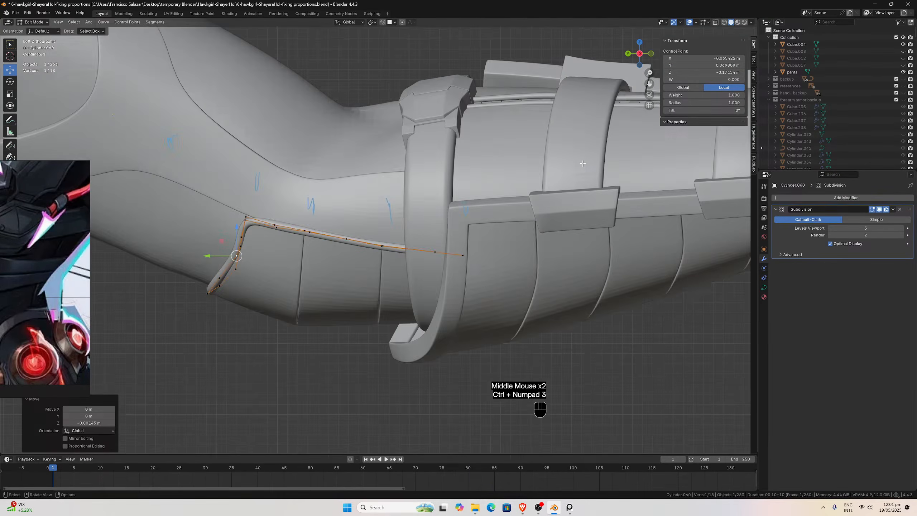
{"action": "scroll", "coordinate": [397, 196], "scroll_direction": "up", "scroll_amount": 2}
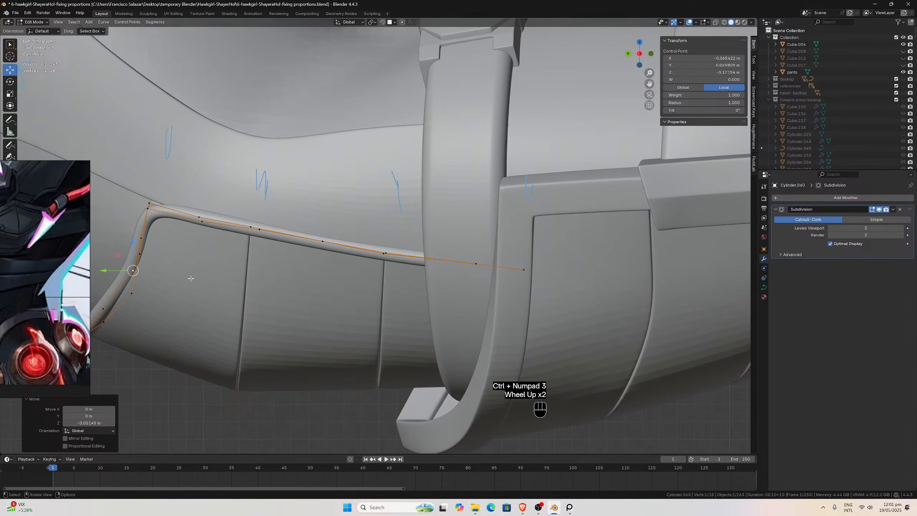
{"action": "key", "text": "g"}
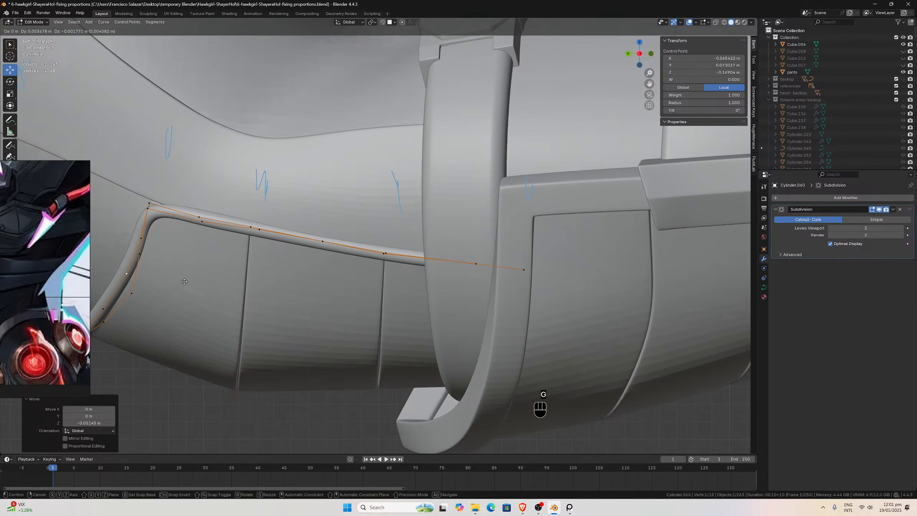
{"action": "left_click", "coordinate": [184, 281]}
From the opposite side view, shift two end-edge points on the +X side slightly outward along Y and up.
{"action": "scroll", "coordinate": [183, 281], "scroll_direction": "down", "scroll_amount": 1}
{"action": "middle_click_drag", "start_coordinate": [182, 280], "coordinate": [351, 219]}
{"action": "left_click", "coordinate": [479, 134]}
{"action": "key", "text": "ctrl+KP_3"}
{"action": "key", "text": "KP_3"}
{"action": "scroll", "coordinate": [563, 269], "scroll_direction": "up", "scroll_amount": 1}
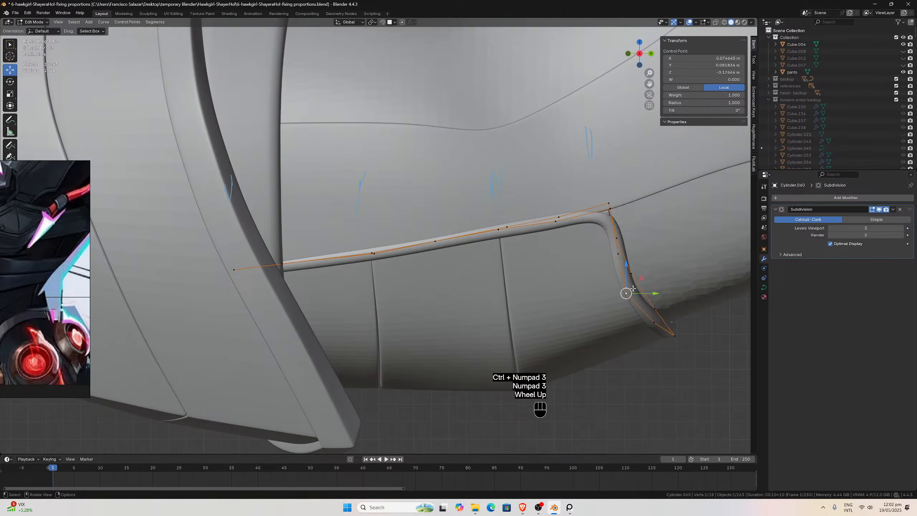
{"action": "key", "text": "g"}
{"action": "left_click", "coordinate": [638, 289]}
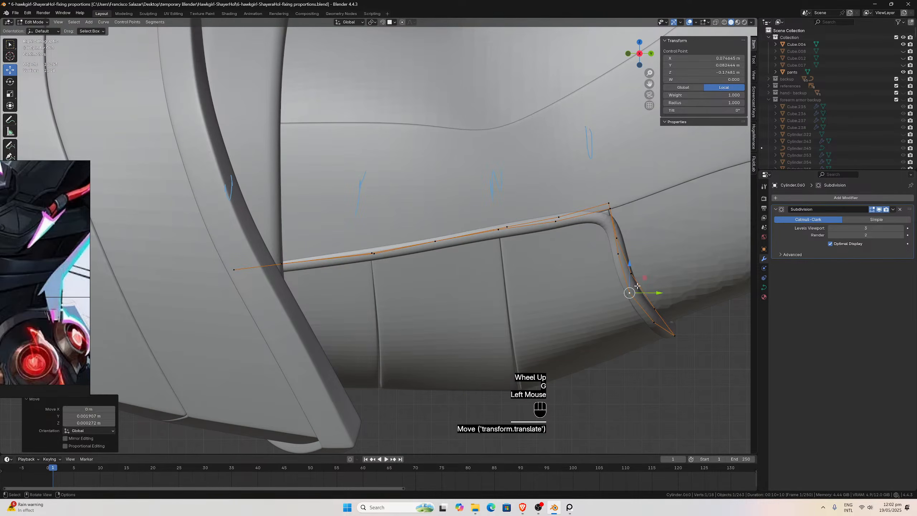
{"action": "left_click", "coordinate": [616, 255]}
{"action": "key", "text": "g"}
{"action": "left_click", "coordinate": [618, 254]}
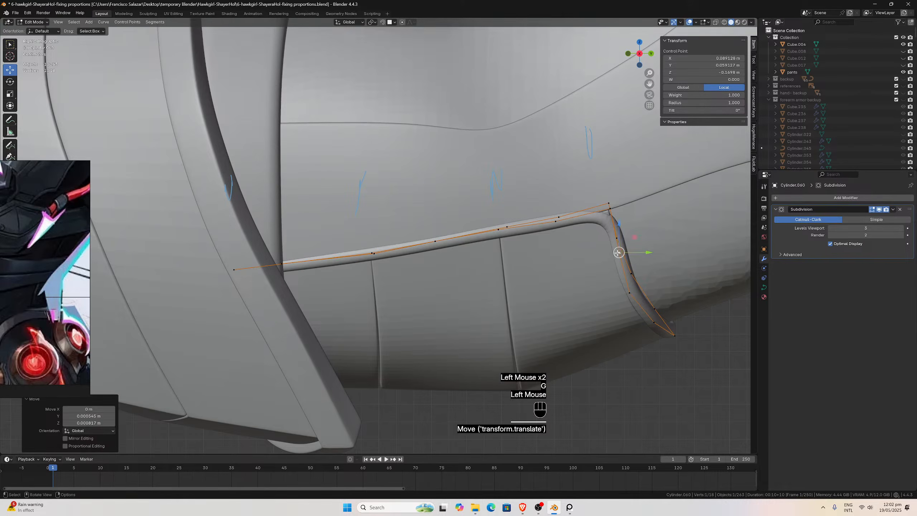
Lower the +X side's second end-edge point along Z and shift it about 0.0014 m along X.
{"action": "scroll", "coordinate": [630, 284], "scroll_direction": "down", "scroll_amount": 2}
{"action": "middle_click_drag", "start_coordinate": [630, 284], "coordinate": [536, 261]}
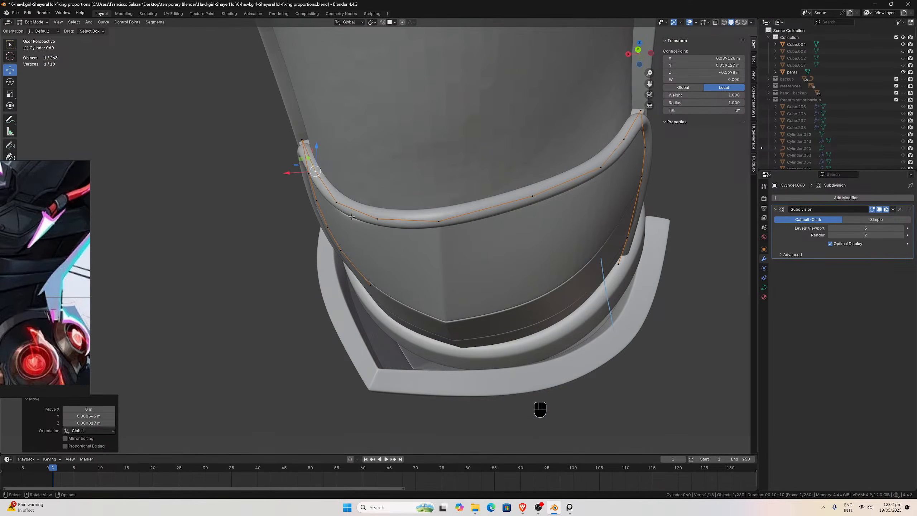
{"action": "left_click", "coordinate": [343, 205]}
{"action": "left_click_drag", "start_coordinate": [337, 177], "coordinate": [338, 181]}
{"action": "middle_click_drag", "start_coordinate": [338, 181], "coordinate": [340, 228]}
{"action": "left_click_drag", "start_coordinate": [335, 249], "coordinate": [340, 249]}
{"action": "middle_click_drag", "start_coordinate": [340, 248], "coordinate": [420, 162]}
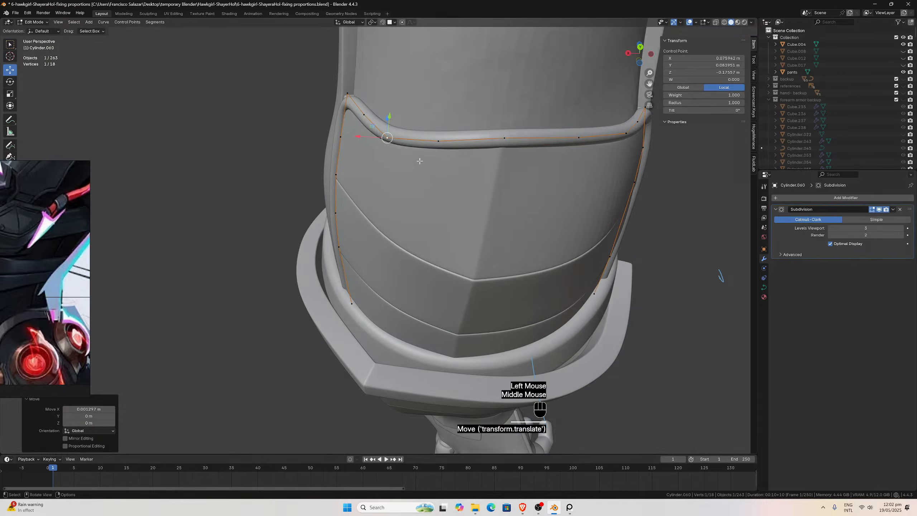
Fine-tune the remaining end-edge points, lowering those on either side of the middle slightly along Z.
{"action": "left_click", "coordinate": [439, 142]}
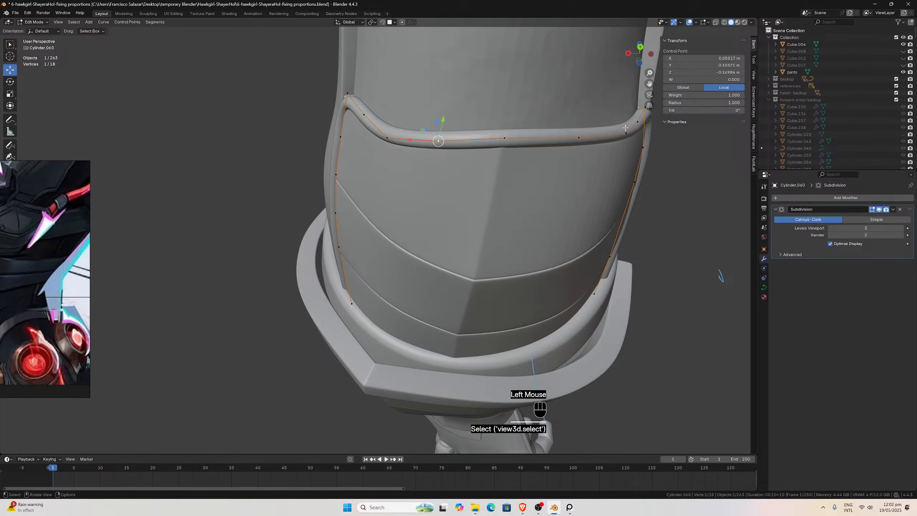
{"action": "middle_click_drag", "start_coordinate": [623, 153], "coordinate": [623, 145]}
{"action": "left_click_drag", "start_coordinate": [622, 132], "coordinate": [623, 130]}
{"action": "left_click", "coordinate": [571, 144]}
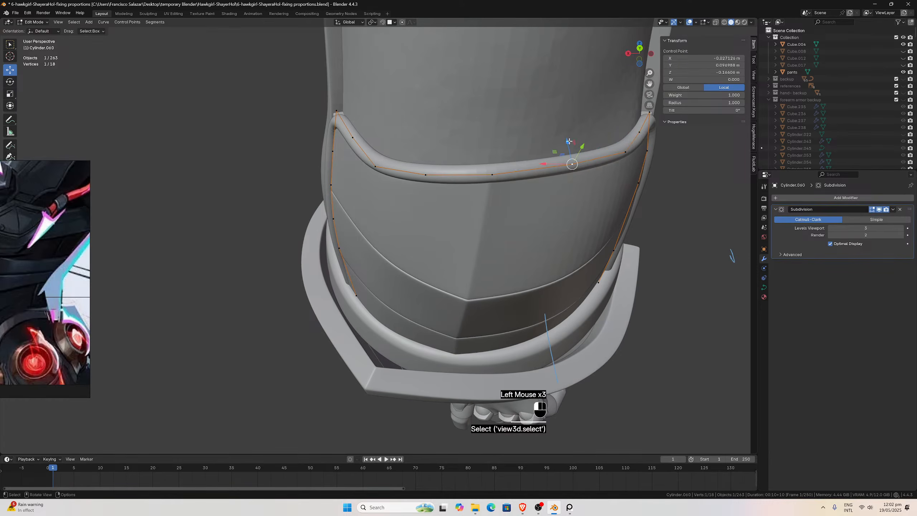
{"action": "left_click_drag", "start_coordinate": [569, 140], "coordinate": [569, 142]}
{"action": "middle_click_drag", "start_coordinate": [569, 142], "coordinate": [513, 181]}
{"action": "left_click", "coordinate": [504, 222]}
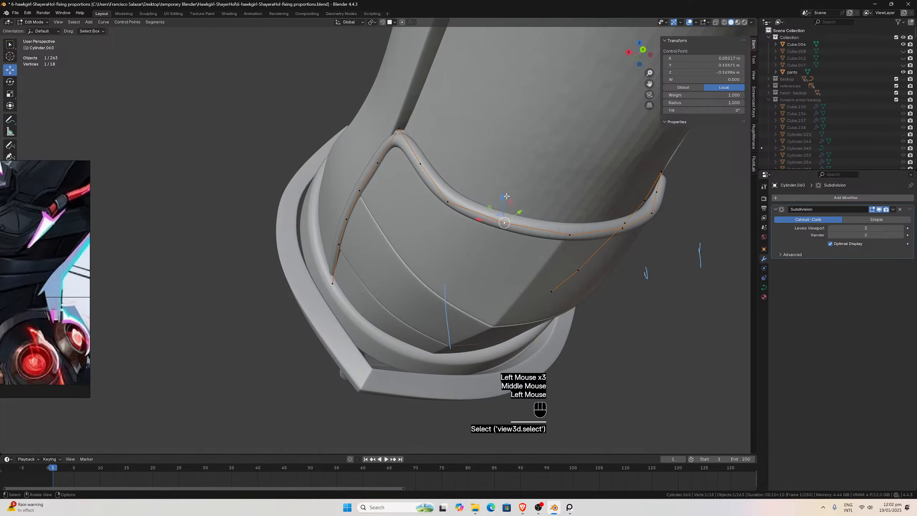
{"action": "left_click_drag", "start_coordinate": [502, 197], "coordinate": [502, 199]}
{"action": "middle_click_drag", "start_coordinate": [502, 198], "coordinate": [523, 185]}
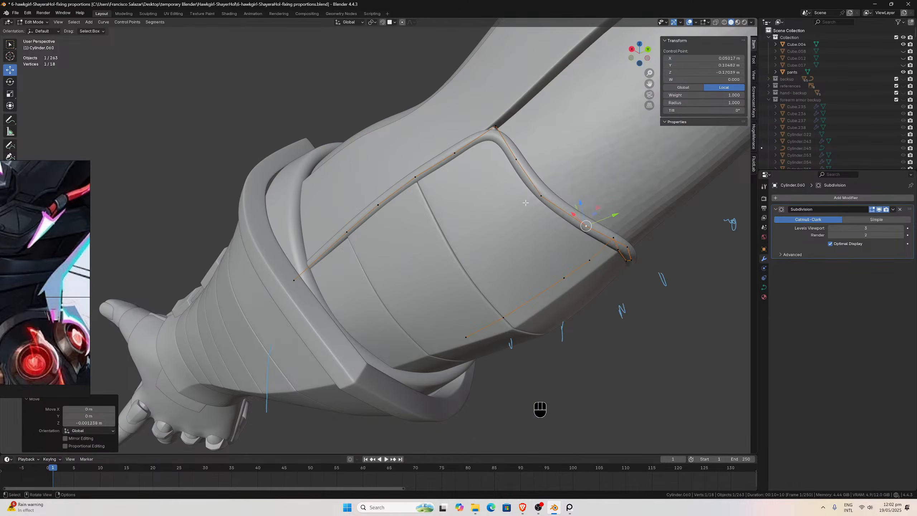
Leave the trim curve's edit mode and inspect the smoothed trim and arm armour from several angles.
{"action": "scroll", "coordinate": [511, 211], "scroll_direction": "down", "scroll_amount": 3}
{"action": "key", "text": "Tab"}
{"action": "left_click", "coordinate": [505, 273]}
{"action": "middle_click_drag", "start_coordinate": [505, 273], "coordinate": [465, 227]}
{"action": "scroll", "coordinate": [487, 266], "scroll_direction": "down", "scroll_amount": 2}
{"action": "scroll", "coordinate": [434, 209], "scroll_direction": "up", "scroll_amount": 2}
{"action": "scroll", "coordinate": [434, 213], "scroll_direction": "down", "scroll_amount": 1}
{"action": "scroll", "coordinate": [465, 227], "scroll_direction": "down", "scroll_amount": 1}
{"action": "scroll", "coordinate": [465, 227], "scroll_direction": "down", "scroll_amount": 2}
{"action": "middle_click_drag", "start_coordinate": [412, 235], "coordinate": [510, 281]}
{"action": "middle_click_drag", "start_coordinate": [529, 292], "coordinate": [580, 336]}
{"action": "scroll", "coordinate": [574, 329], "scroll_direction": "up", "scroll_amount": 1}
{"action": "scroll", "coordinate": [559, 313], "scroll_direction": "down", "scroll_amount": 1}
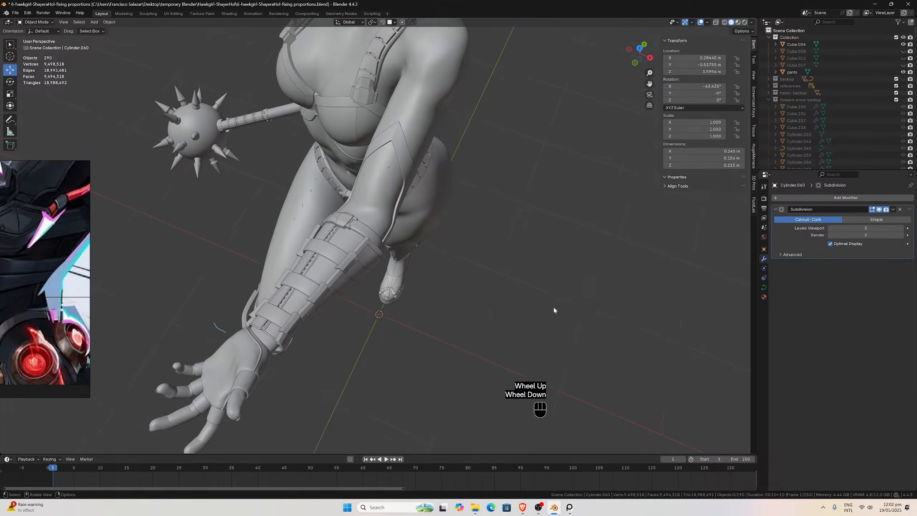
{"action": "scroll", "coordinate": [422, 220], "scroll_direction": "up", "scroll_amount": 2}
{"action": "middle_click_drag", "start_coordinate": [422, 219], "coordinate": [358, 186]}
Browse the reference board for arm armour details and compare them with the modelled arm.
{"action": "right_click_drag", "start_coordinate": [50, 249], "coordinate": [149, 255]}
{"action": "scroll", "coordinate": [422, 231], "scroll_direction": "down", "scroll_amount": 1}
{"action": "scroll", "coordinate": [423, 231], "scroll_direction": "up", "scroll_amount": 1}
{"action": "middle_click_drag", "start_coordinate": [422, 231], "coordinate": [346, 236]}
{"action": "scroll", "coordinate": [367, 214], "scroll_direction": "down", "scroll_amount": 2}
{"action": "scroll", "coordinate": [387, 176], "scroll_direction": "down", "scroll_amount": 1}
{"action": "scroll", "coordinate": [101, 247], "scroll_direction": "down", "scroll_amount": 2}
{"action": "middle_click_drag", "start_coordinate": [125, 239], "coordinate": [92, 266]}
{"action": "scroll", "coordinate": [119, 275], "scroll_direction": "down", "scroll_amount": 5}
{"action": "scroll", "coordinate": [83, 266], "scroll_direction": "down", "scroll_amount": 3}
{"action": "scroll", "coordinate": [90, 289], "scroll_direction": "up", "scroll_amount": 4}
{"action": "scroll", "coordinate": [77, 262], "scroll_direction": "up", "scroll_amount": 8}
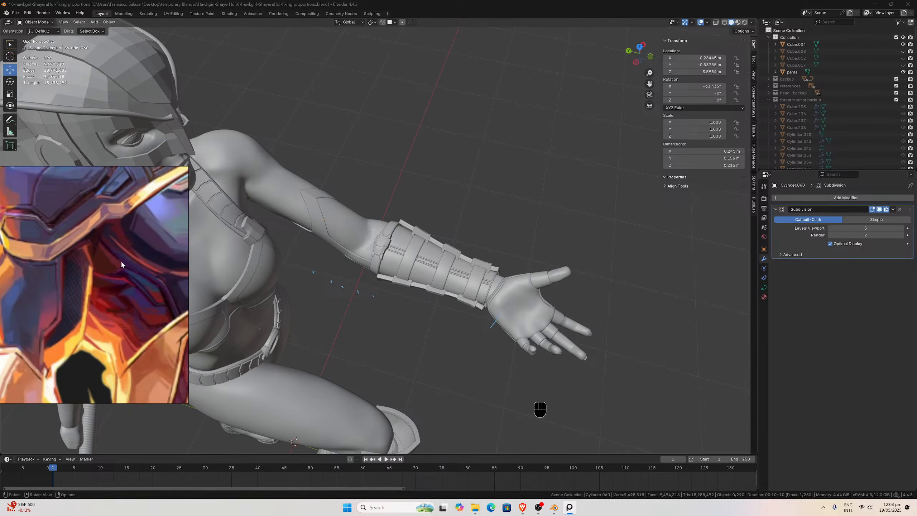
{"action": "scroll", "coordinate": [400, 176], "scroll_direction": "down", "scroll_amount": 1}
{"action": "middle_click_drag", "start_coordinate": [400, 176], "coordinate": [393, 194]}
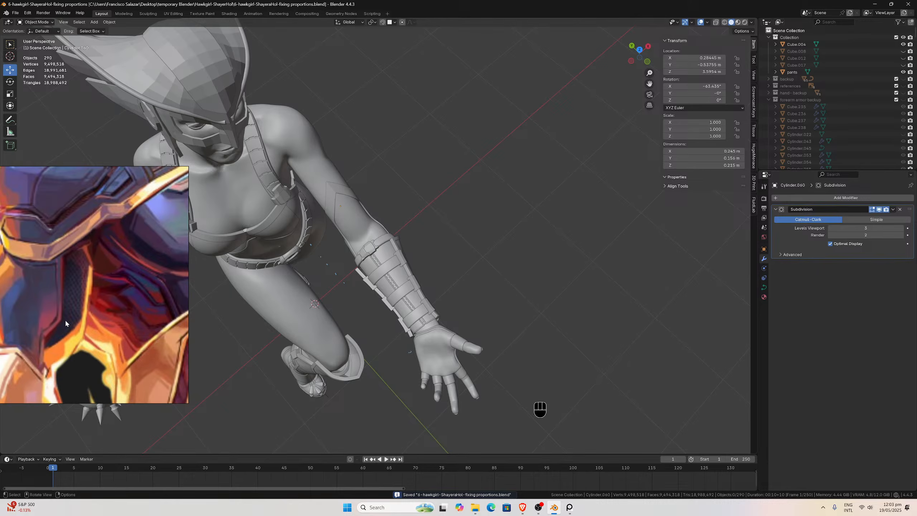
Examine the other character artworks on the reference board for their gauntlet and arm armour designs.
{"action": "scroll", "coordinate": [67, 324], "scroll_direction": "down", "scroll_amount": 6}
{"action": "scroll", "coordinate": [89, 295], "scroll_direction": "up", "scroll_amount": 4}
{"action": "scroll", "coordinate": [89, 294], "scroll_direction": "down", "scroll_amount": 2}
{"action": "scroll", "coordinate": [77, 314], "scroll_direction": "up", "scroll_amount": 5}
{"action": "scroll", "coordinate": [77, 315], "scroll_direction": "up", "scroll_amount": 1}
{"action": "scroll", "coordinate": [76, 314], "scroll_direction": "down", "scroll_amount": 4}
{"action": "scroll", "coordinate": [98, 298], "scroll_direction": "up", "scroll_amount": 5}
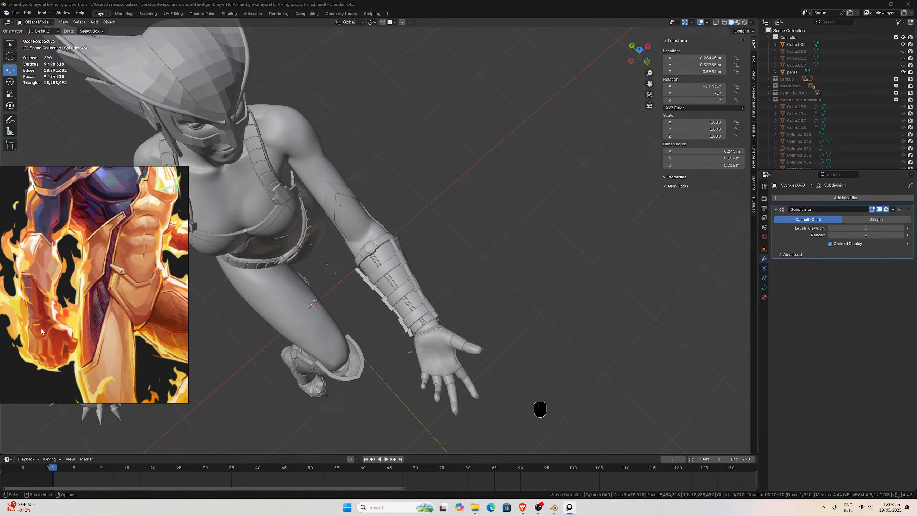
{"action": "scroll", "coordinate": [100, 301], "scroll_direction": "down", "scroll_amount": 6}
{"action": "middle_click_drag", "start_coordinate": [97, 301], "coordinate": [135, 303]}
{"action": "scroll", "coordinate": [141, 311], "scroll_direction": "up", "scroll_amount": 6}
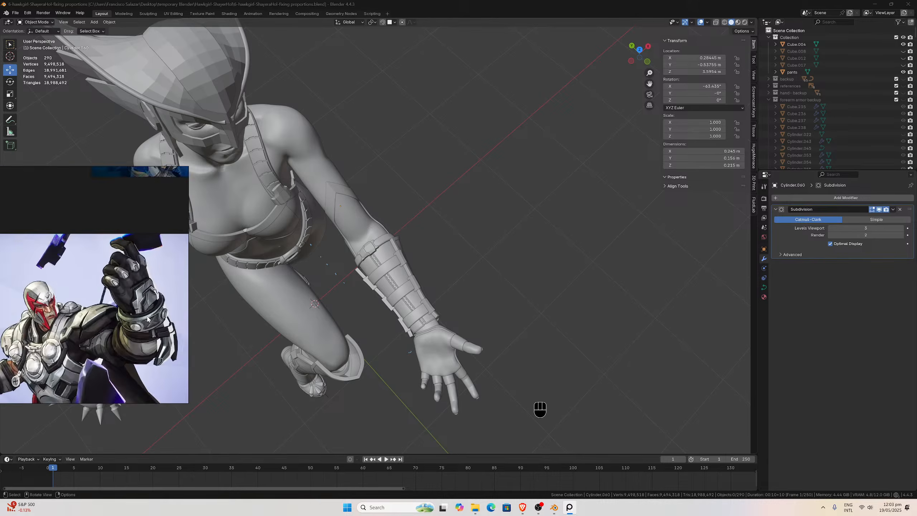
{"action": "scroll", "coordinate": [148, 319], "scroll_direction": "up", "scroll_amount": 2}
{"action": "scroll", "coordinate": [123, 318], "scroll_direction": "down", "scroll_amount": 5}
{"action": "middle_click_drag", "start_coordinate": [84, 328], "coordinate": [130, 362]}
{"action": "scroll", "coordinate": [410, 337], "scroll_direction": "down", "scroll_amount": 1}
{"action": "scroll", "coordinate": [462, 306], "scroll_direction": "up", "scroll_amount": 1}
{"action": "scroll", "coordinate": [462, 306], "scroll_direction": "down", "scroll_amount": 2}
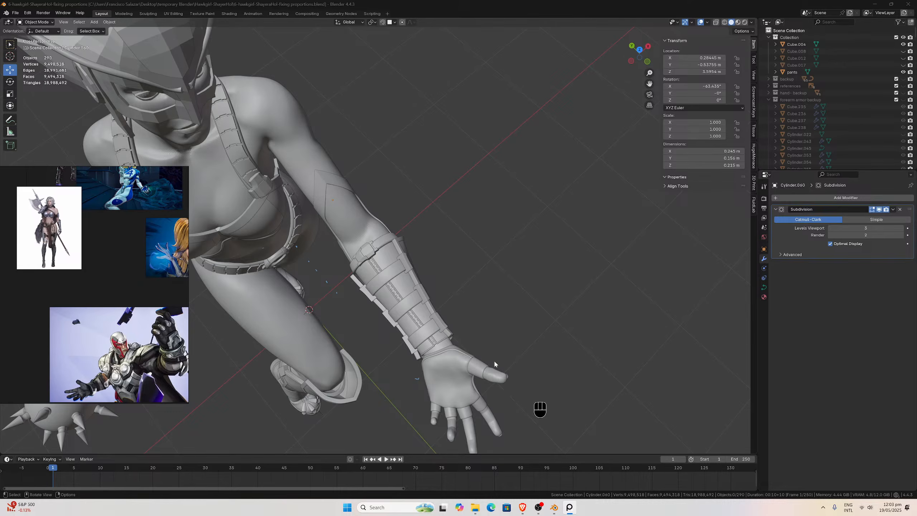
{"action": "scroll", "coordinate": [498, 335], "scroll_direction": "up", "scroll_amount": 1}
{"action": "scroll", "coordinate": [498, 333], "scroll_direction": "down", "scroll_amount": 1}
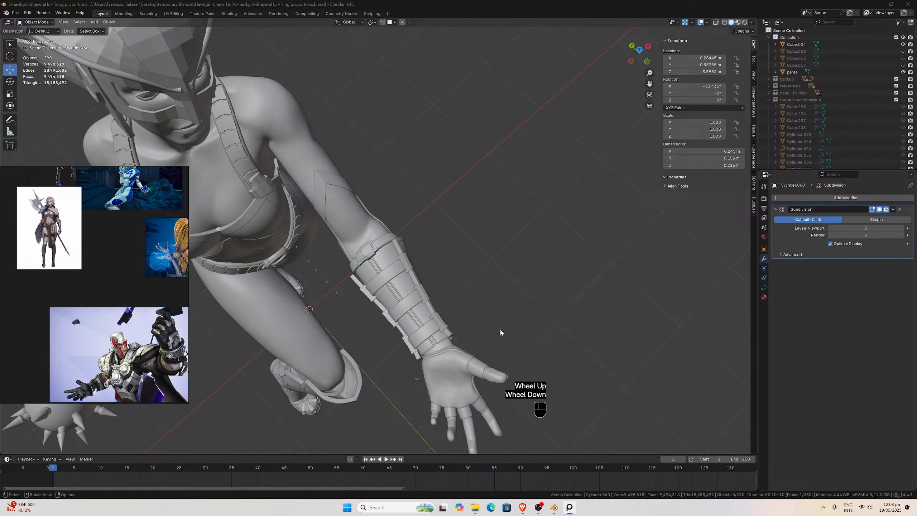
Inspect the forearm and upper-arm armour closely on the model.
{"action": "left_click_drag", "start_coordinate": [649, 84], "coordinate": [666, 13]}
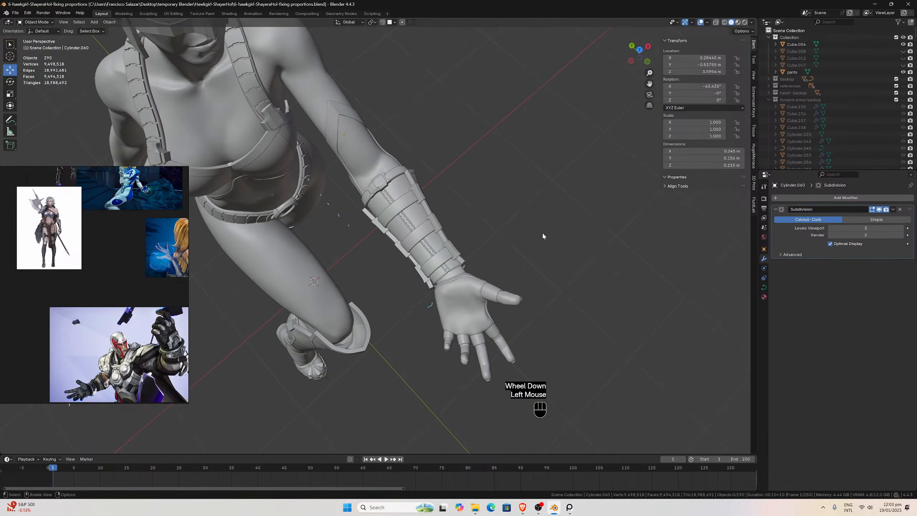
{"action": "scroll", "coordinate": [542, 233], "scroll_direction": "up", "scroll_amount": 3}
{"action": "scroll", "coordinate": [549, 253], "scroll_direction": "down", "scroll_amount": 2}
{"action": "middle_click_drag", "start_coordinate": [549, 254], "coordinate": [548, 229]}
{"action": "scroll", "coordinate": [555, 213], "scroll_direction": "up", "scroll_amount": 3}
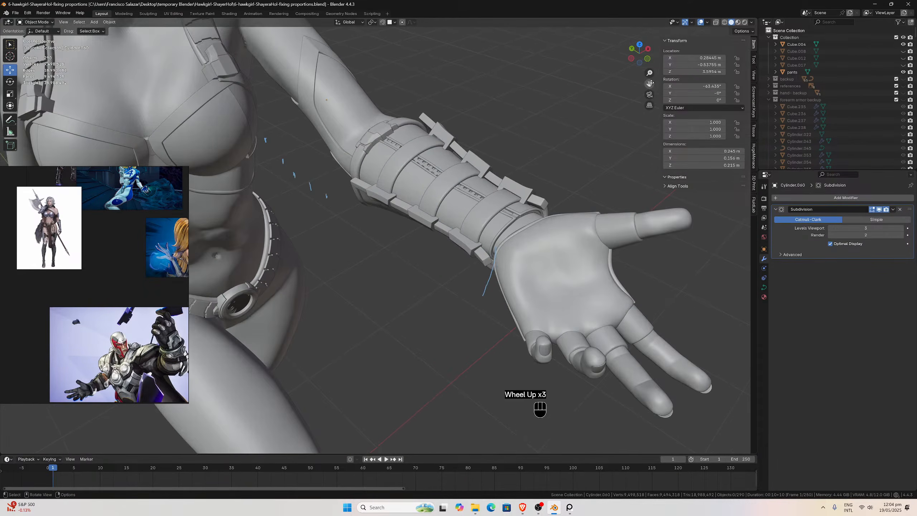
{"action": "left_click_drag", "start_coordinate": [650, 83], "coordinate": [635, 248]}
{"action": "scroll", "coordinate": [378, 278], "scroll_direction": "up", "scroll_amount": 4}
{"action": "middle_click_drag", "start_coordinate": [356, 266], "coordinate": [267, 247]}
{"action": "scroll", "coordinate": [339, 238], "scroll_direction": "down", "scroll_amount": 3}
Open the pointed upper-arm frame for editing, isolate it in local view and examine its mesh.
{"action": "left_click", "coordinate": [303, 233]}
{"action": "scroll", "coordinate": [301, 250], "scroll_direction": "up", "scroll_amount": 2}
{"action": "scroll", "coordinate": [299, 271], "scroll_direction": "down", "scroll_amount": 3}
{"action": "key", "text": "Tab"}
{"action": "scroll", "coordinate": [332, 273], "scroll_direction": "up", "scroll_amount": 1}
{"action": "scroll", "coordinate": [332, 273], "scroll_direction": "up", "scroll_amount": 1}
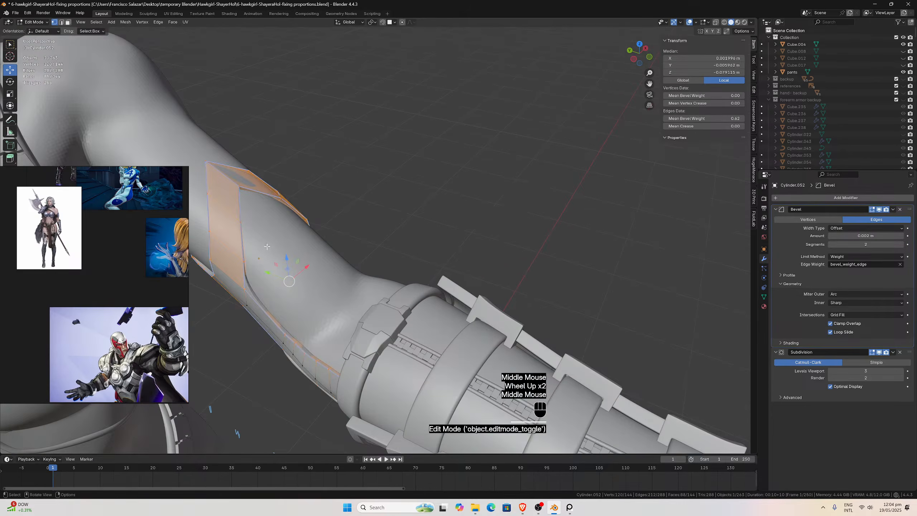
{"action": "key", "text": "KP_Divide"}
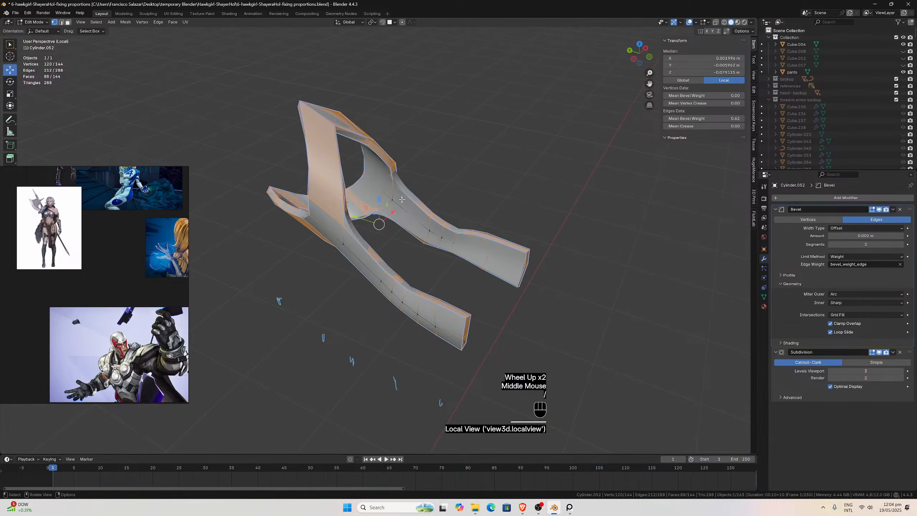
{"action": "middle_click_drag", "start_coordinate": [413, 200], "coordinate": [379, 212]}
{"action": "scroll", "coordinate": [362, 209], "scroll_direction": "up", "scroll_amount": 2}
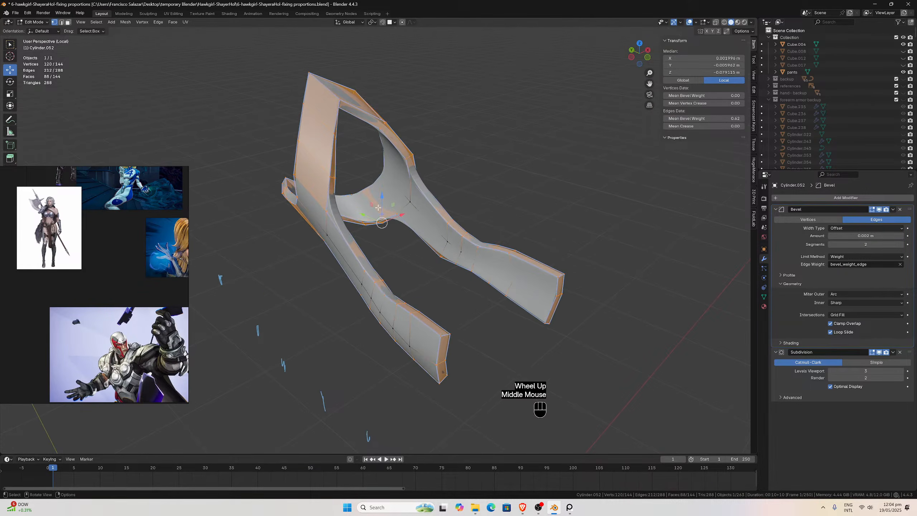
Return to the full scene in object mode and check how the upper-arm frame sits on the arm.
{"action": "key", "text": "Tab"}
{"action": "key", "text": "KP_Divide"}
{"action": "left_click", "coordinate": [404, 217]}
{"action": "scroll", "coordinate": [407, 217], "scroll_direction": "down", "scroll_amount": 2}
{"action": "middle_click_drag", "start_coordinate": [407, 216], "coordinate": [382, 239]}
{"action": "scroll", "coordinate": [457, 219], "scroll_direction": "down", "scroll_amount": 3}
{"action": "scroll", "coordinate": [450, 291], "scroll_direction": "up", "scroll_amount": 1}
{"action": "scroll", "coordinate": [422, 252], "scroll_direction": "up", "scroll_amount": 1}
{"action": "scroll", "coordinate": [422, 253], "scroll_direction": "up", "scroll_amount": 3}
{"action": "scroll", "coordinate": [324, 217], "scroll_direction": "up", "scroll_amount": 1}
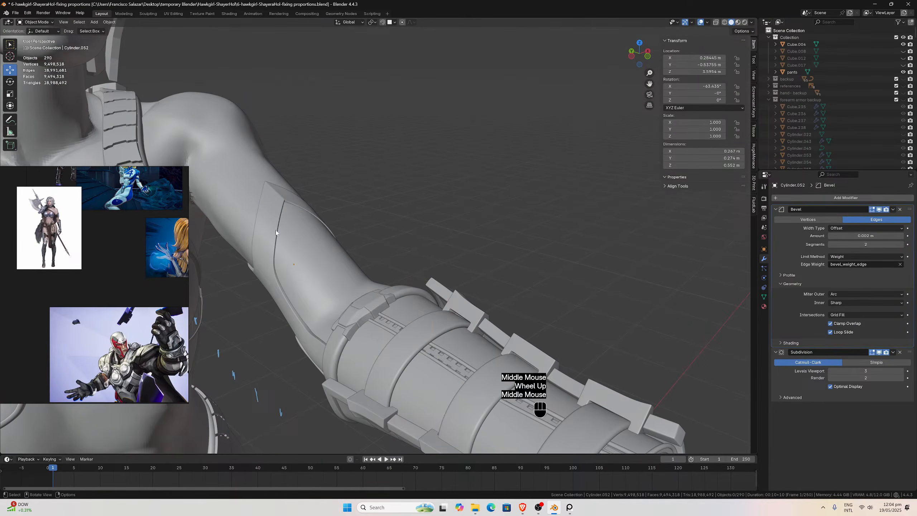
Reopen the upper-arm frame's mesh for editing and isolate it in local view.
{"action": "middle_click_drag", "start_coordinate": [271, 233], "coordinate": [340, 248]}
{"action": "key", "text": "Tab"}
{"action": "scroll", "coordinate": [313, 237], "scroll_direction": "up", "scroll_amount": 2}
{"action": "key", "text": "KP_Divide"}
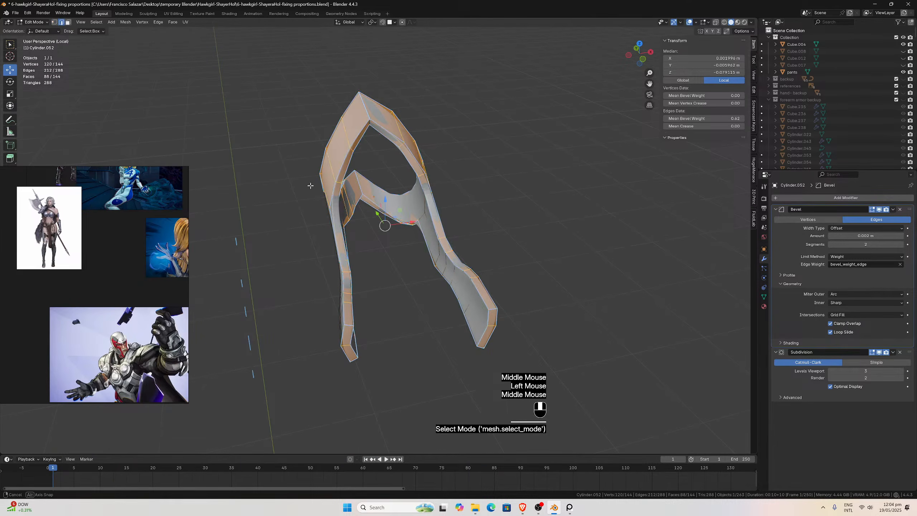
Select the inner boundary edges of the frame's pointed front opening, duplicate them in place and separate the copy into its own object.
{"action": "middle_click_drag", "start_coordinate": [313, 186], "coordinate": [295, 175]}
{"action": "middle_click_drag", "start_coordinate": [329, 248], "coordinate": [340, 192]}
{"action": "left_click", "coordinate": [355, 175]}
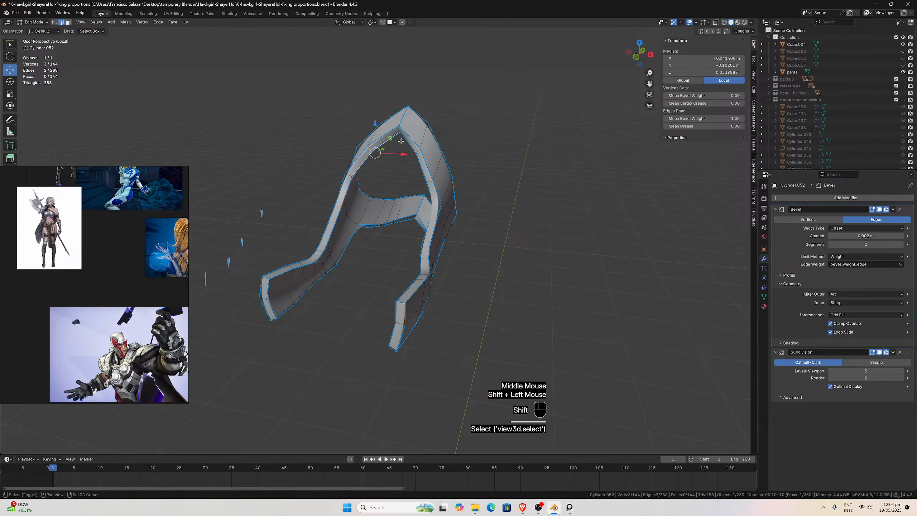
{"action": "middle_click_drag", "start_coordinate": [432, 202], "coordinate": [486, 193]}
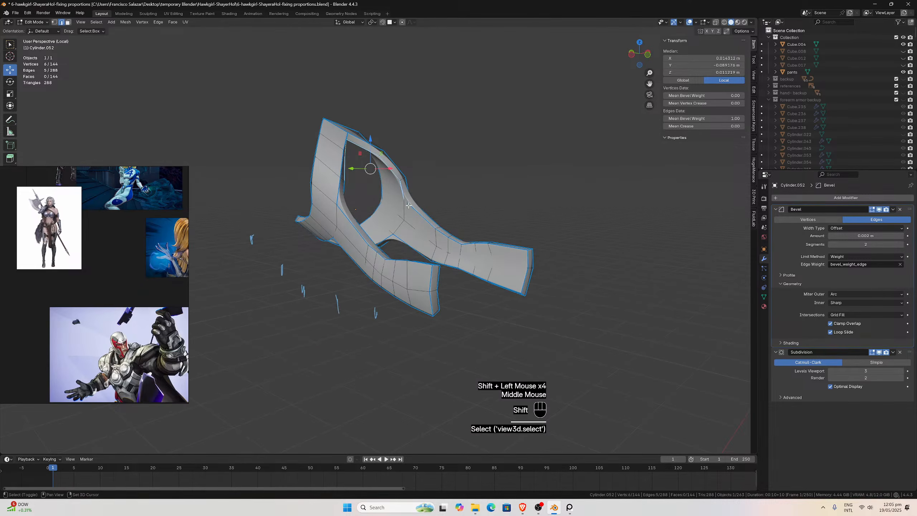
{"action": "middle_click_drag", "start_coordinate": [383, 212], "coordinate": [337, 273]}
{"action": "key", "text": "KP_Divide"}
{"action": "scroll", "coordinate": [429, 248], "scroll_direction": "down", "scroll_amount": 2}
{"action": "scroll", "coordinate": [337, 273], "scroll_direction": "down", "scroll_amount": 1}
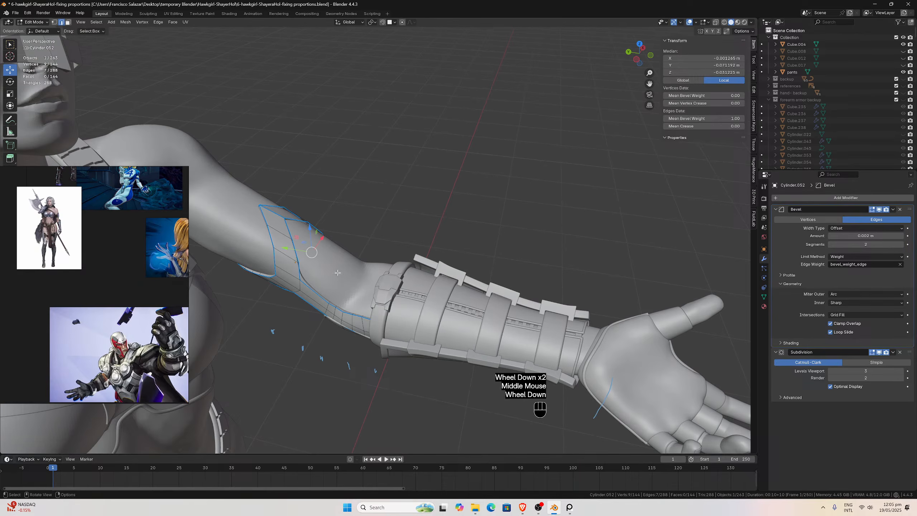
{"action": "key", "text": "shift+d"}
{"action": "key", "text": "Escape"}
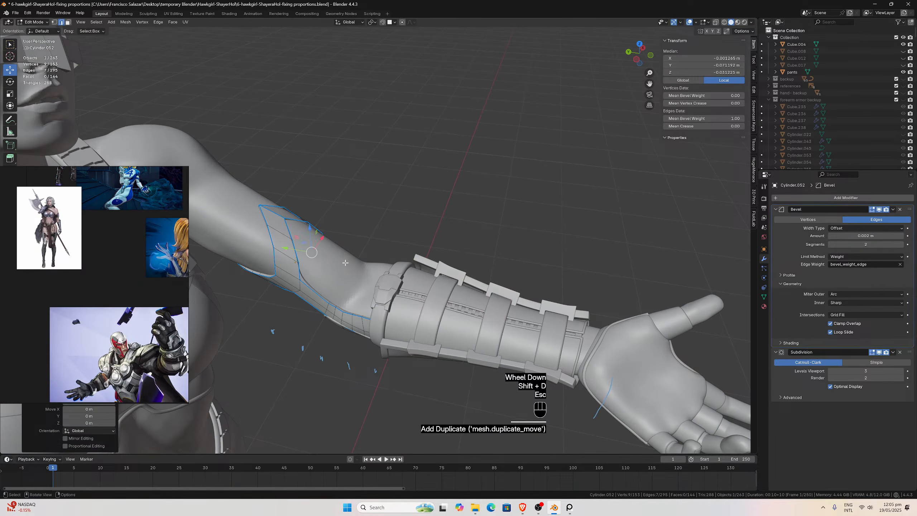
{"action": "left_click", "coordinate": [346, 264]}
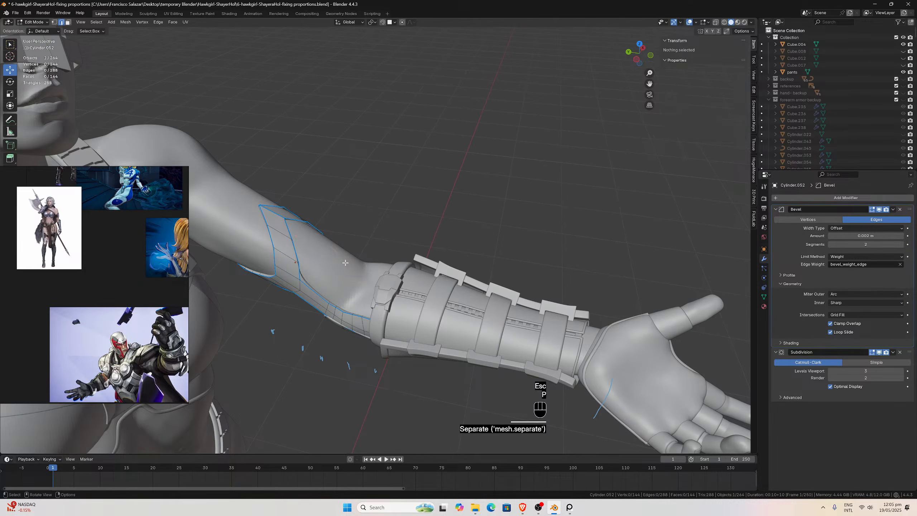
Return to object mode in the full scene and hide the body mesh around the upper-arm frame.
{"action": "key", "text": "Tab"}
{"action": "key", "text": "KP_Divide"}
{"action": "key", "text": "KP_Divide"}
{"action": "scroll", "coordinate": [327, 295], "scroll_direction": "up", "scroll_amount": 3}
{"action": "scroll", "coordinate": [327, 294], "scroll_direction": "up", "scroll_amount": 1}
{"action": "left_click", "coordinate": [327, 281]}
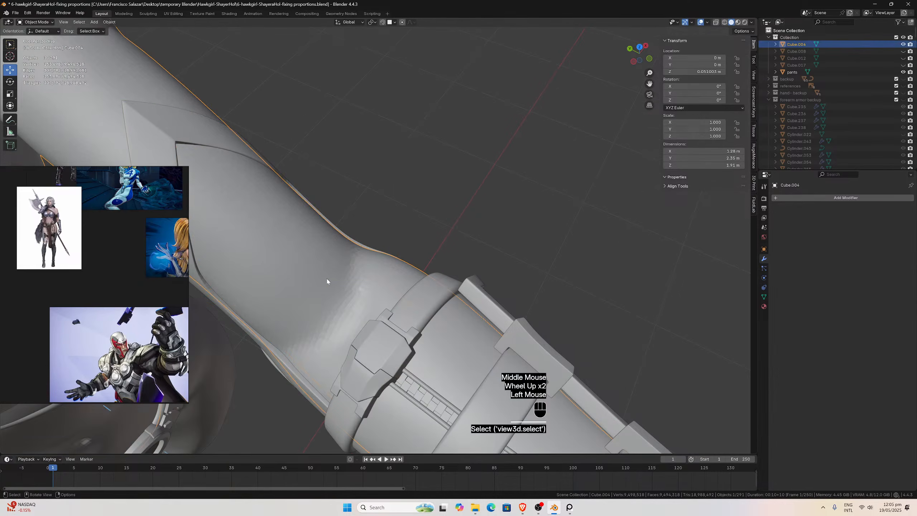
{"action": "key", "text": "h"}
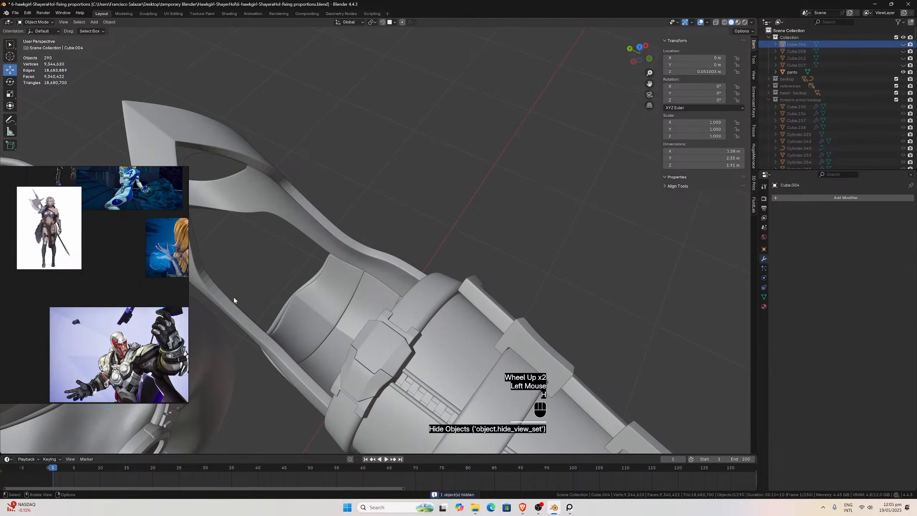
Isolate the separated opening outline in local view and open its mesh for editing.
{"action": "left_click", "coordinate": [202, 257]}
{"action": "middle_click_drag", "start_coordinate": [211, 251], "coordinate": [139, 239]}
{"action": "scroll", "coordinate": [139, 239], "scroll_direction": "down", "scroll_amount": 2}
{"action": "middle_click_drag", "start_coordinate": [389, 251], "coordinate": [355, 260]}
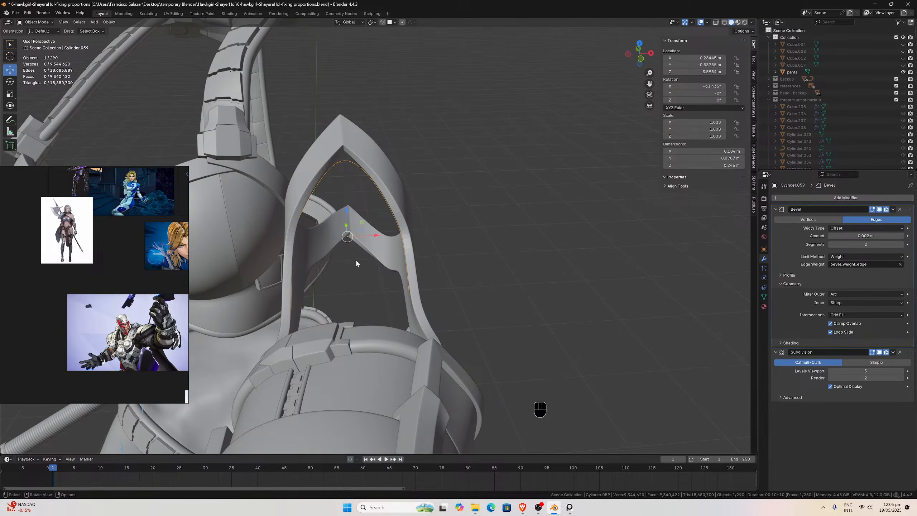
{"action": "mouse_move", "coordinate": [364, 238]}
{"action": "middle_mouse_down"}
{"action": "mouse_move", "coordinate": [389, 231]}
{"action": "mouse_move", "coordinate": [360, 255]}
{"action": "mouse_move", "coordinate": [363, 235]}
{"action": "middle_mouse_up"}
{"action": "key", "text": "KP_Divide"}
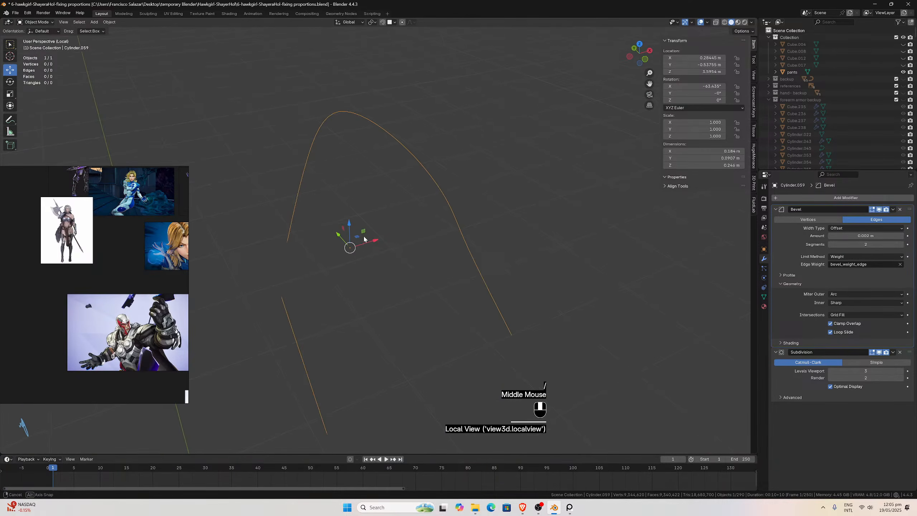
{"action": "key", "text": "Tab"}
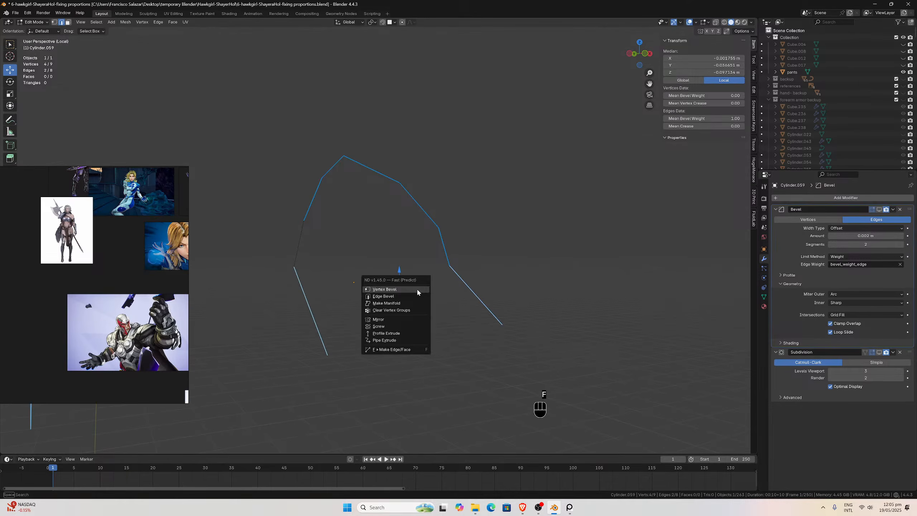
Fill a face between the outline's two lower edges and split it lengthwise with a centred loop cut.
{"action": "key", "text": "f"}
{"action": "middle_click_drag", "start_coordinate": [418, 290], "coordinate": [420, 308]}
{"action": "scroll", "coordinate": [420, 309], "scroll_direction": "down", "scroll_amount": 1}
{"action": "key", "text": "ctrl+r"}
{"action": "left_click", "coordinate": [434, 343]}
{"action": "middle_click_drag", "start_coordinate": [434, 343], "coordinate": [434, 276]}
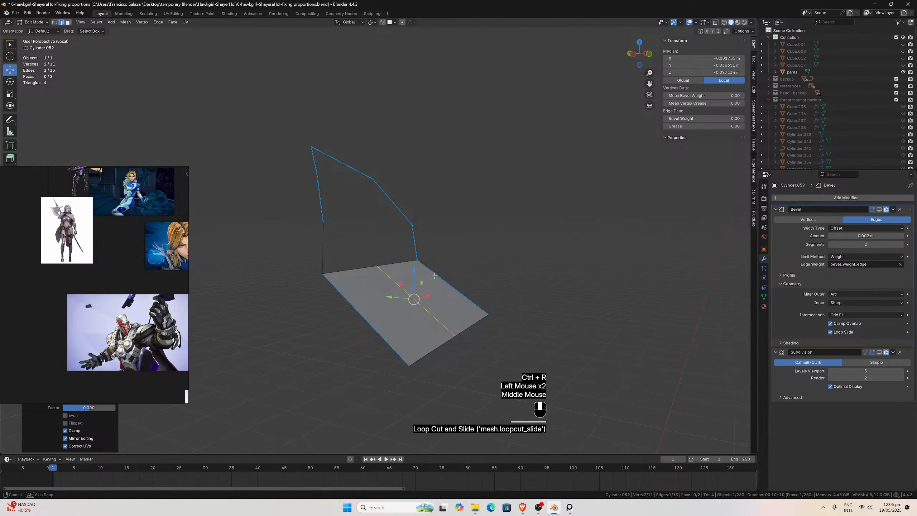
{"action": "middle_click_drag", "start_coordinate": [368, 234], "coordinate": [466, 235]}
{"action": "scroll", "coordinate": [353, 255], "scroll_direction": "down", "scroll_amount": 2}
{"action": "middle_click_drag", "start_coordinate": [392, 233], "coordinate": [339, 240]}
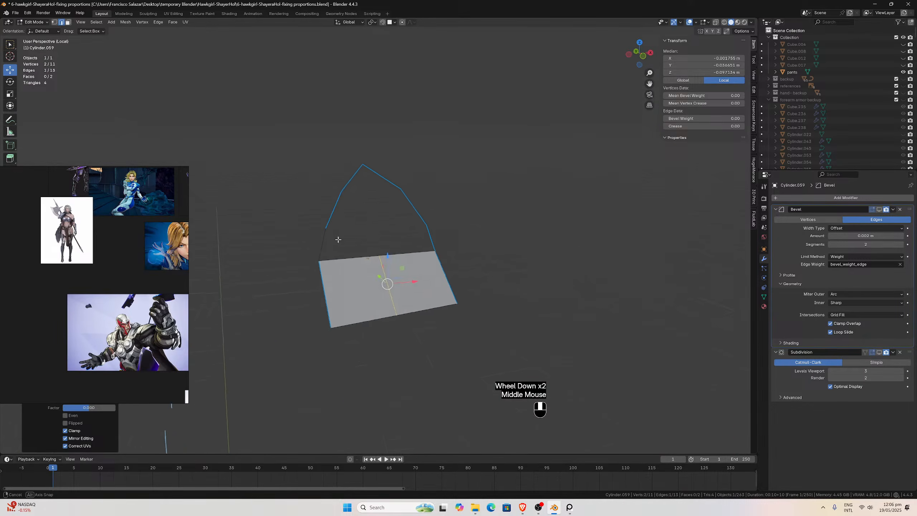
Fill a face between the outline's two opposite upper side edges and add a centred lengthwise loop cut.
{"action": "scroll", "coordinate": [371, 241], "scroll_direction": "up", "scroll_amount": 1}
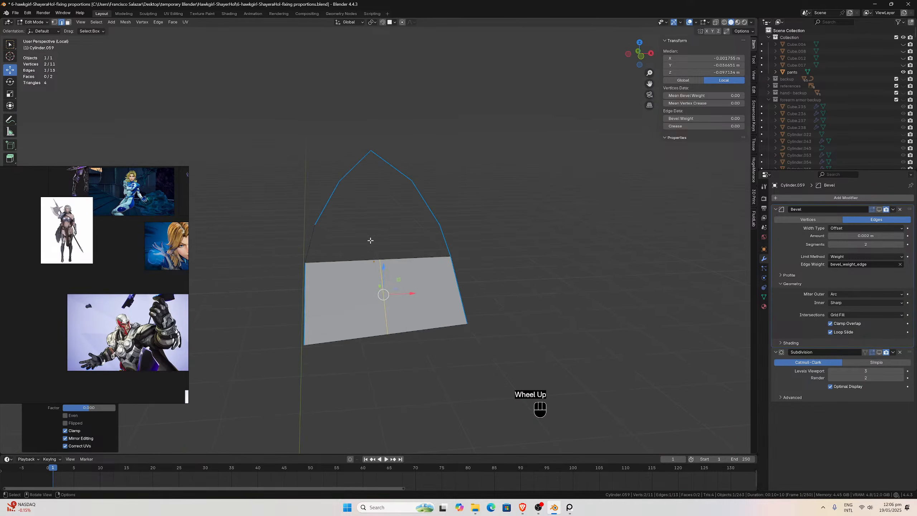
{"action": "left_click", "coordinate": [323, 211], "text": "shift"}
{"action": "key", "text": "f"}
{"action": "key", "text": "f"}
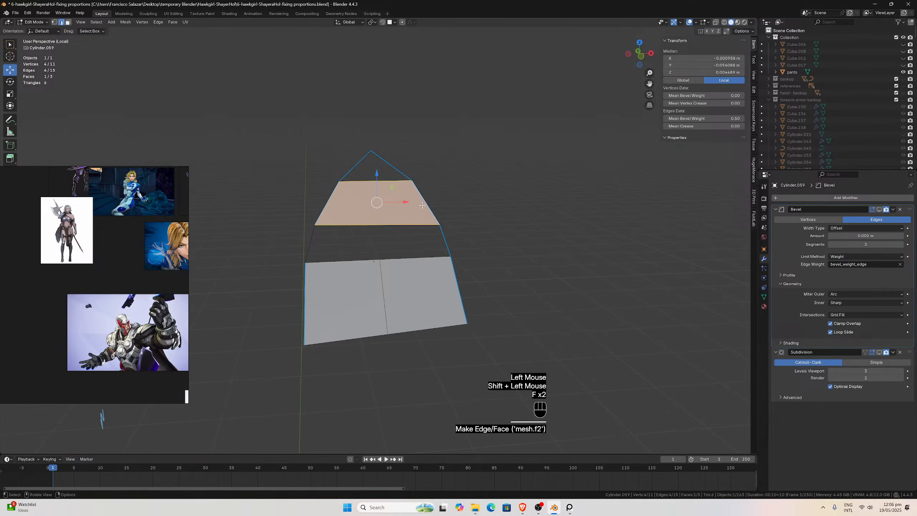
{"action": "key", "text": "ctrl"}
{"action": "key", "text": "ctrl+r"}
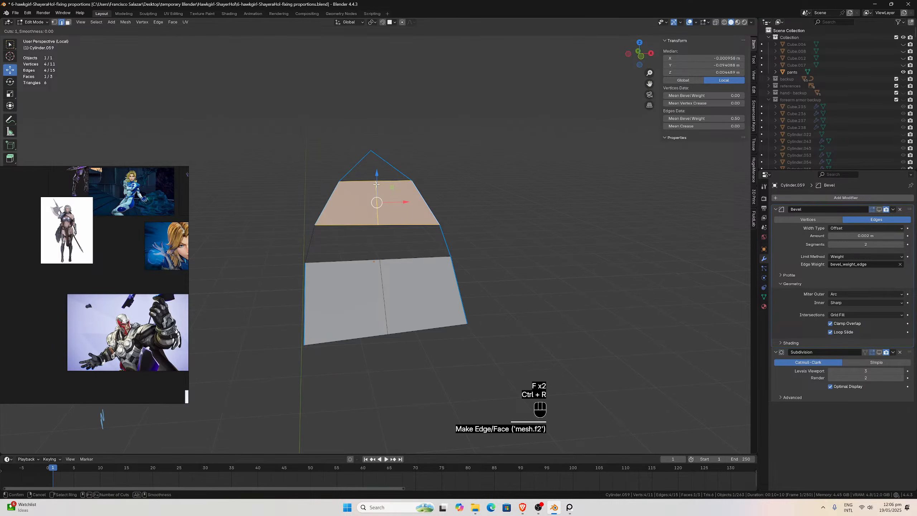
{"action": "left_click", "coordinate": [376, 183]}
{"action": "left_click", "coordinate": [376, 183]}
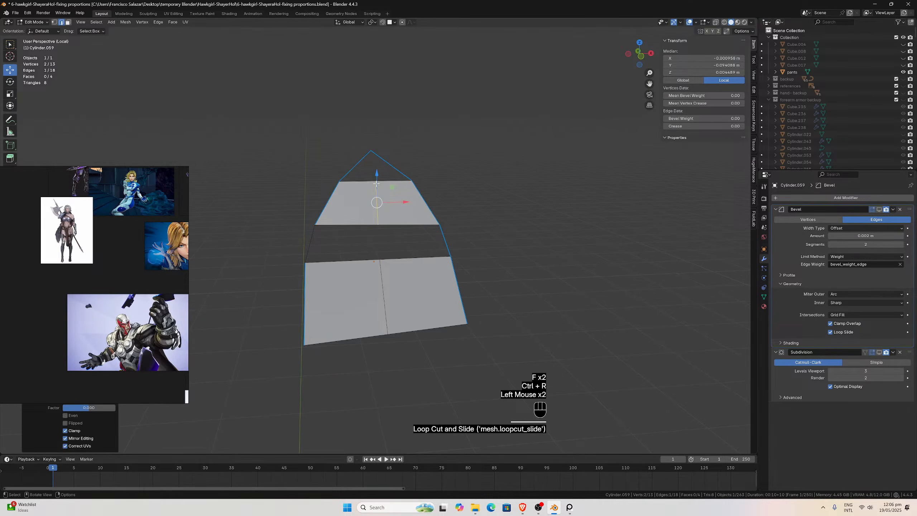
Bridge the gap between the upper and lower sections of the panel with faces.
{"action": "left_click", "coordinate": [308, 243]}
{"action": "key", "text": "f"}
{"action": "key", "text": "f"}
{"action": "key", "text": "f"}
{"action": "key", "text": "f"}
Examine the partly filled panel up close from the side.
{"action": "middle_click_drag", "start_coordinate": [379, 242], "coordinate": [468, 254]}
{"action": "scroll", "coordinate": [412, 252], "scroll_direction": "up", "scroll_amount": 2}
{"action": "middle_click_drag", "start_coordinate": [412, 251], "coordinate": [361, 203]}
{"action": "scroll", "coordinate": [600, 99], "scroll_direction": "up", "scroll_amount": 4}
{"action": "left_click_drag", "start_coordinate": [648, 84], "coordinate": [655, 203]}
{"action": "scroll", "coordinate": [456, 115], "scroll_direction": "up", "scroll_amount": 1}
{"action": "middle_click_drag", "start_coordinate": [442, 111], "coordinate": [491, 146]}
{"action": "scroll", "coordinate": [352, 135], "scroll_direction": "down", "scroll_amount": 3}
{"action": "middle_click_drag", "start_coordinate": [353, 136], "coordinate": [400, 106]}
Subdivide each of the two outline edges that meet at the panel's pointed tip.
{"action": "left_click", "coordinate": [54, 22]}
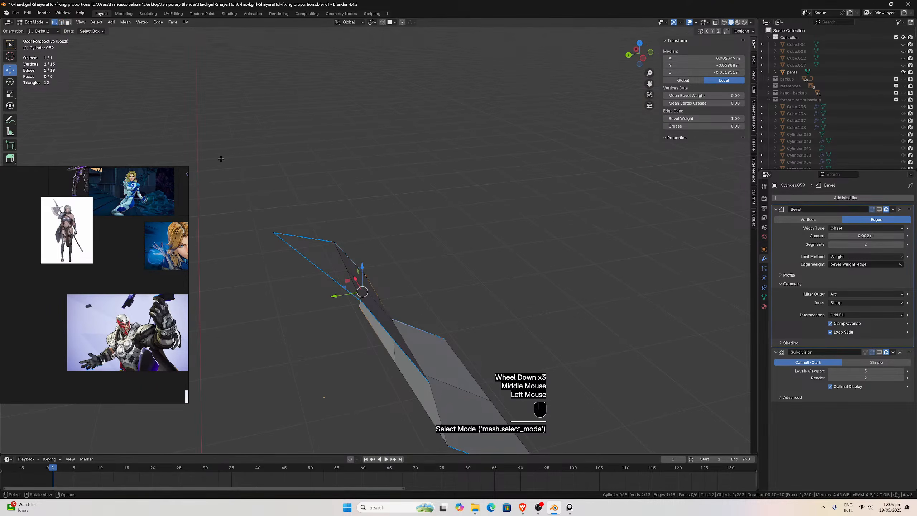
{"action": "left_click", "coordinate": [276, 234]}
{"action": "middle_click_drag", "start_coordinate": [275, 233], "coordinate": [240, 236]}
{"action": "scroll", "coordinate": [239, 235], "scroll_direction": "up", "scroll_amount": 1}
{"action": "scroll", "coordinate": [338, 203], "scroll_direction": "down", "scroll_amount": 2}
{"action": "middle_click_drag", "start_coordinate": [337, 203], "coordinate": [325, 217]}
{"action": "left_click", "coordinate": [320, 255]}
{"action": "left_click", "coordinate": [351, 194], "text": "shift"}
{"action": "right_click", "coordinate": [342, 200]}
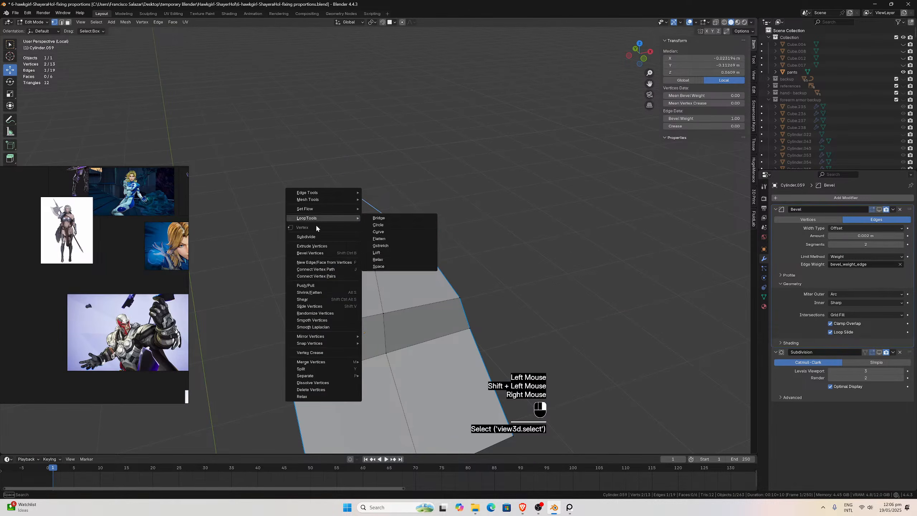
{"action": "left_click", "coordinate": [317, 237]}
{"action": "left_click", "coordinate": [351, 192]}
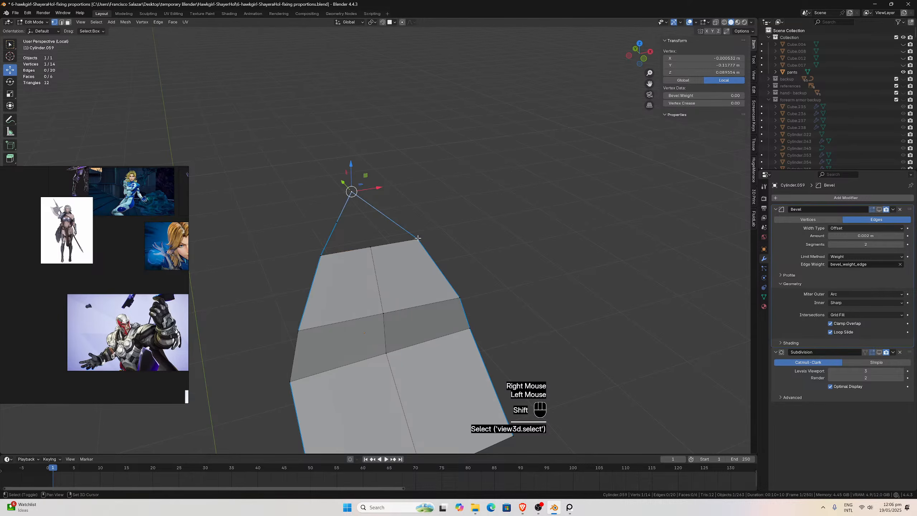
{"action": "left_click", "coordinate": [389, 220], "text": "shift"}
{"action": "right_click", "coordinate": [388, 220]}
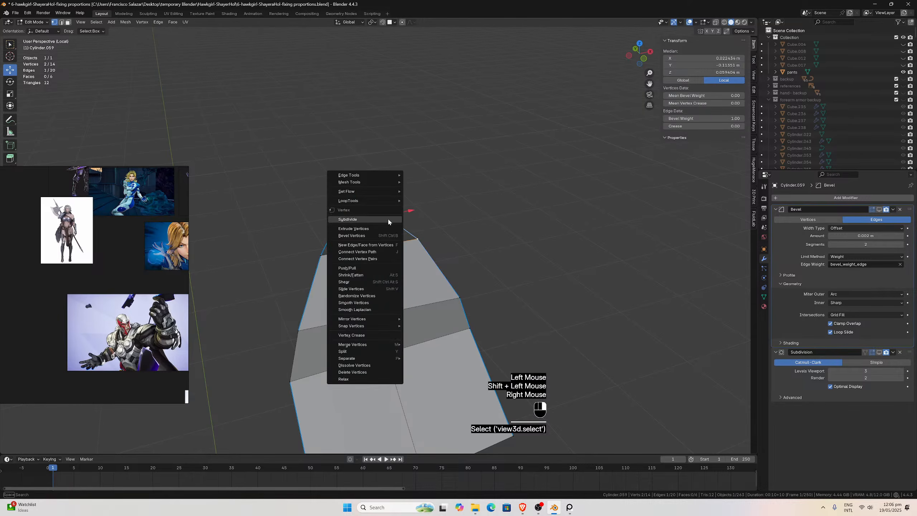
{"action": "left_click", "coordinate": [366, 218]}
Fill the open tip of the panel with two faces joining the upper section to the outline's point.
{"action": "left_click", "coordinate": [62, 24]}
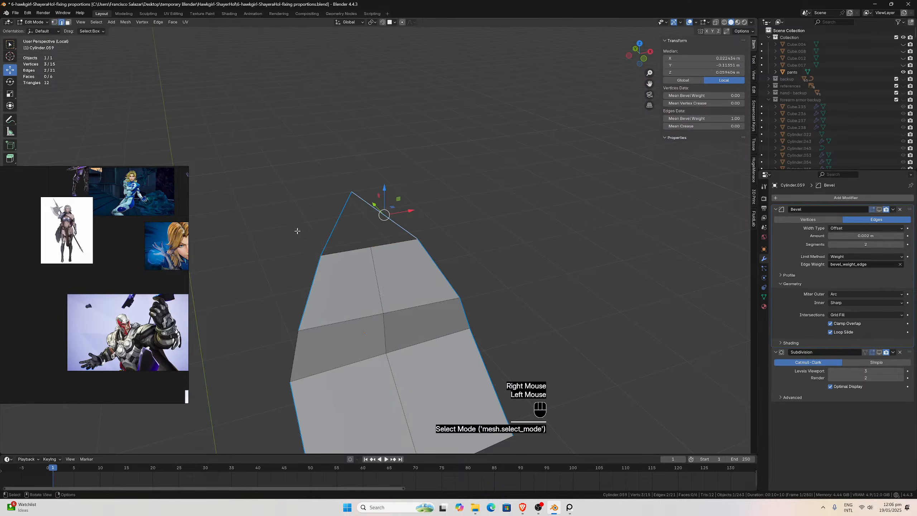
{"action": "left_click", "coordinate": [328, 235]}
{"action": "left_click", "coordinate": [343, 252], "text": "shift"}
{"action": "left_click", "coordinate": [346, 252]}
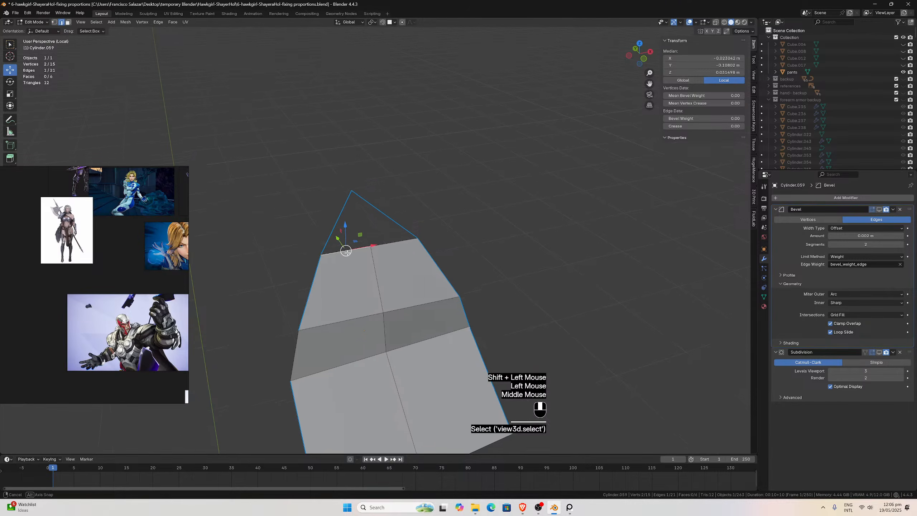
{"action": "middle_click_drag", "start_coordinate": [349, 252], "coordinate": [334, 241]}
{"action": "left_click_drag", "start_coordinate": [326, 197], "coordinate": [356, 250]}
{"action": "key", "text": "f"}
{"action": "key", "text": "f"}
Leave local view and add one lengthwise loop cut on each side of the panel's centre line.
{"action": "middle_click_drag", "start_coordinate": [365, 223], "coordinate": [434, 203]}
{"action": "scroll", "coordinate": [415, 208], "scroll_direction": "down", "scroll_amount": 2}
{"action": "key", "text": "KP_Divide"}
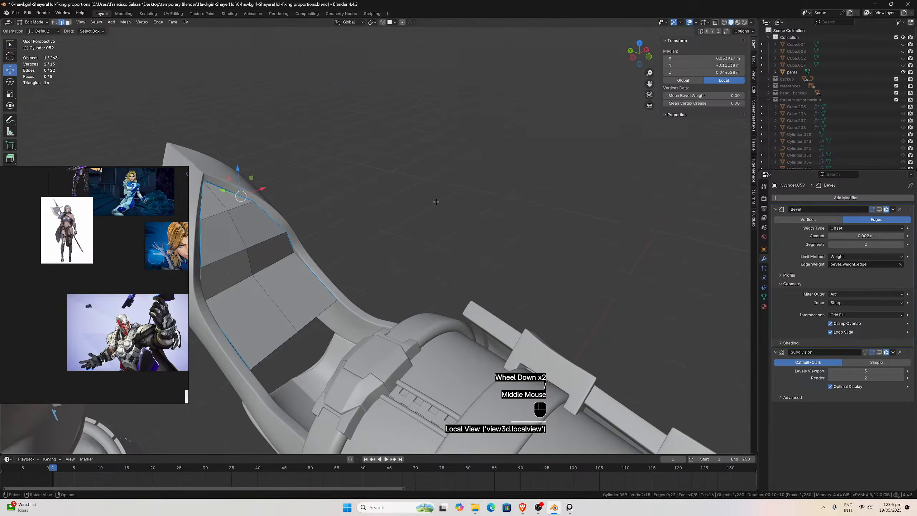
{"action": "scroll", "coordinate": [423, 212], "scroll_direction": "down", "scroll_amount": 3}
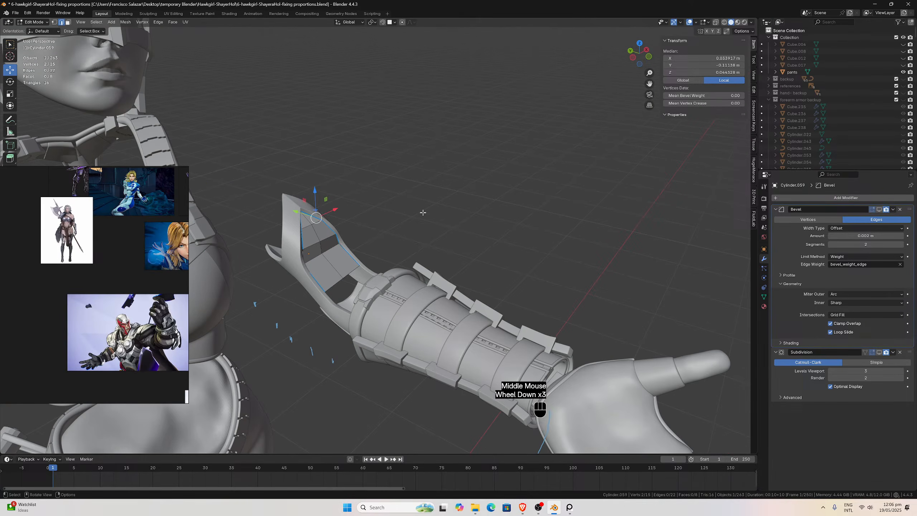
{"action": "scroll", "coordinate": [393, 210], "scroll_direction": "up", "scroll_amount": 3}
{"action": "middle_click_drag", "start_coordinate": [394, 209], "coordinate": [314, 218]}
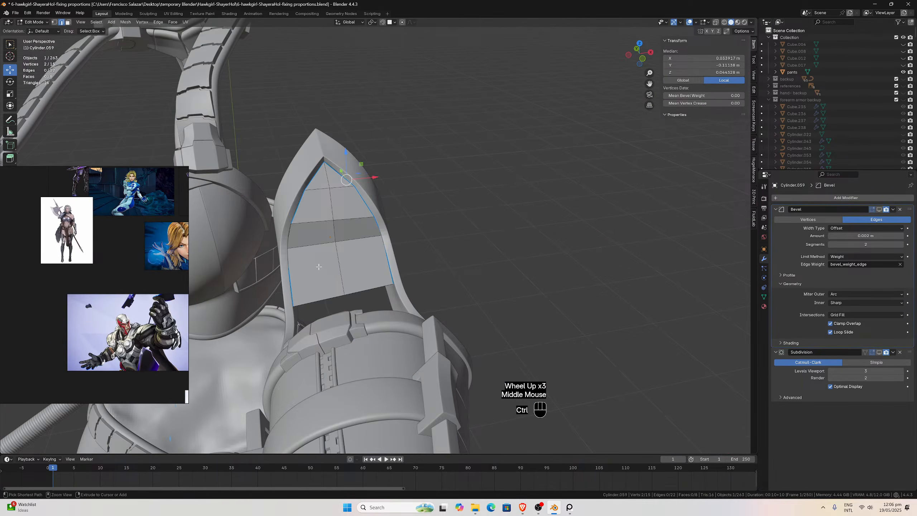
{"action": "key", "text": "ctrl+r"}
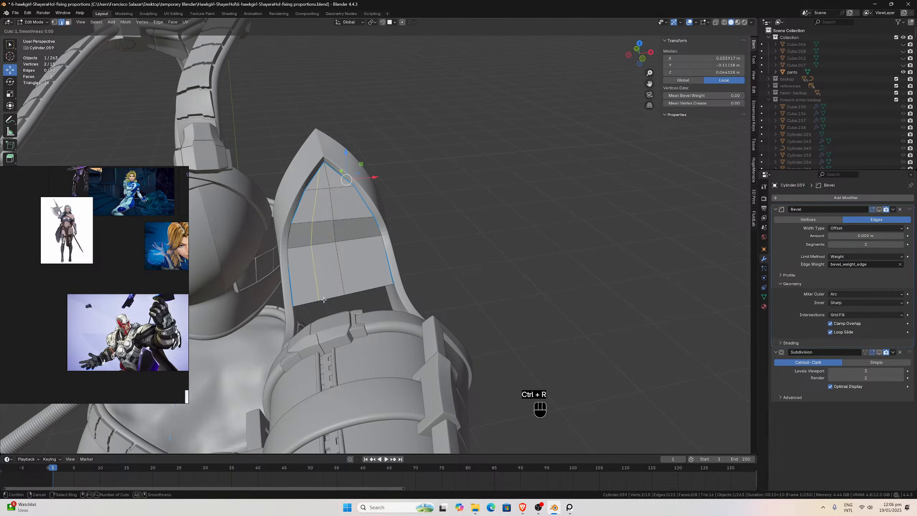
{"action": "left_click", "coordinate": [324, 299]}
{"action": "left_click", "coordinate": [323, 300]}
{"action": "left_click", "coordinate": [376, 285]}
{"action": "left_click", "coordinate": [377, 286]}
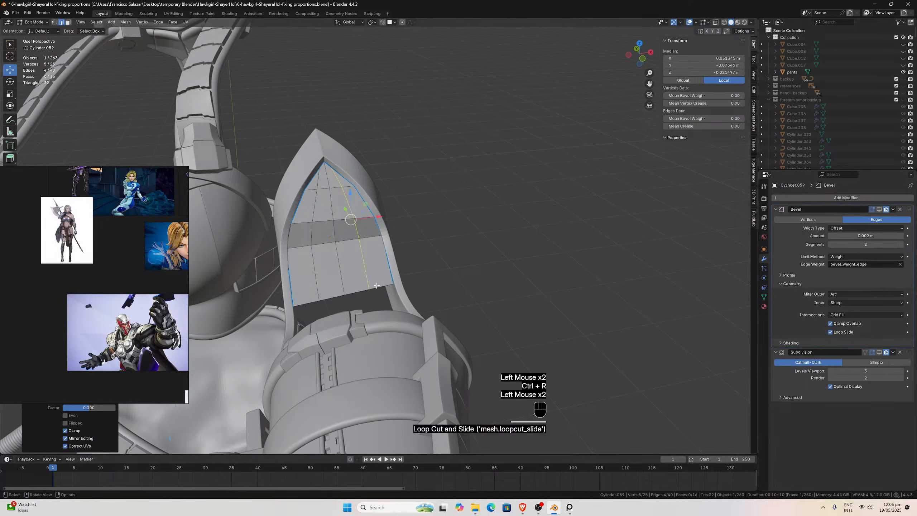
Add a centred crosswise loop cut through the lower section of the panel.
{"action": "key", "text": "ctrl+r"}
{"action": "left_click", "coordinate": [333, 282]}
{"action": "left_click", "coordinate": [333, 282]}
{"action": "middle_click_drag", "start_coordinate": [332, 282], "coordinate": [382, 254]}
{"action": "scroll", "coordinate": [345, 268], "scroll_direction": "down", "scroll_amount": 2}
Select the two centre-line edges of the panel's lower section, switch to the right orthographic view and save the file.
{"action": "left_click", "coordinate": [303, 296]}
{"action": "middle_click_drag", "start_coordinate": [303, 297], "coordinate": [333, 275]}
{"action": "key", "text": "KP_3"}
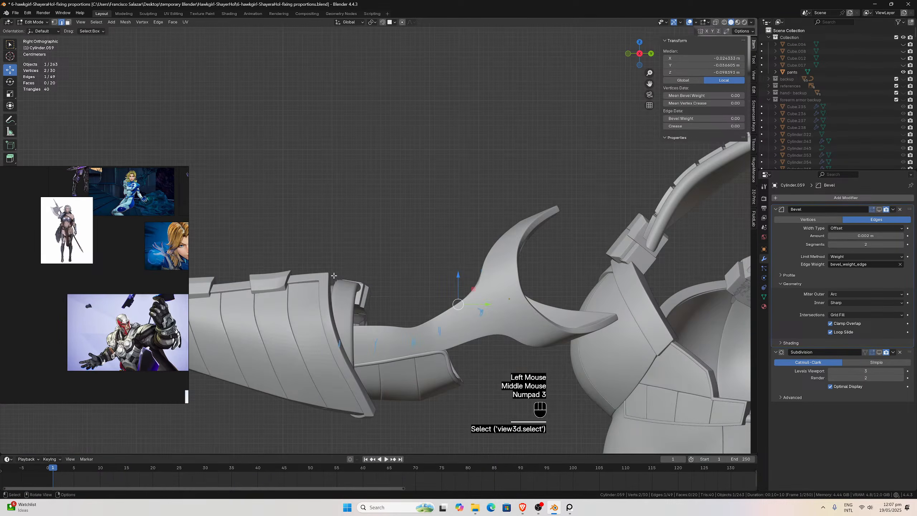
{"action": "key", "text": "ctrl+KP_3"}
{"action": "middle_click_drag", "start_coordinate": [333, 275], "coordinate": [306, 318]}
{"action": "left_click", "coordinate": [300, 316]}
{"action": "left_click", "coordinate": [302, 306]}
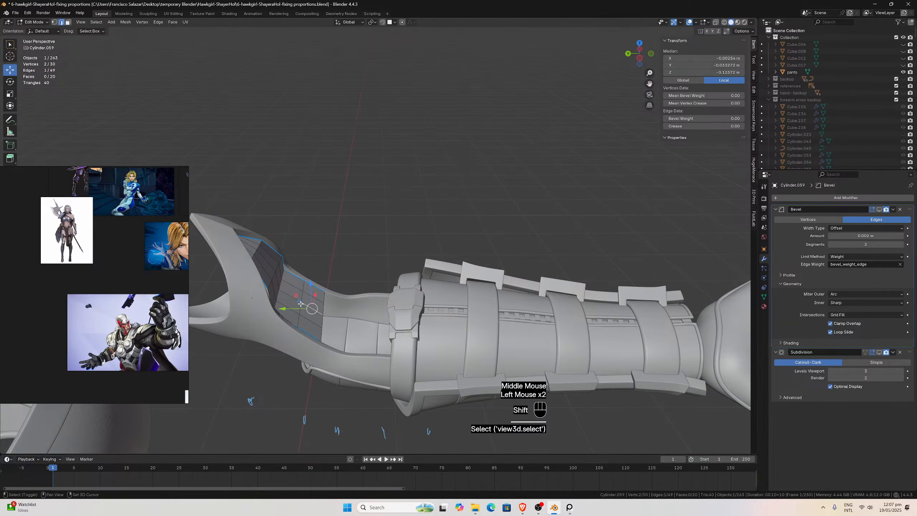
{"action": "left_click", "coordinate": [307, 286], "text": "shift"}
{"action": "key", "text": "KP_3"}
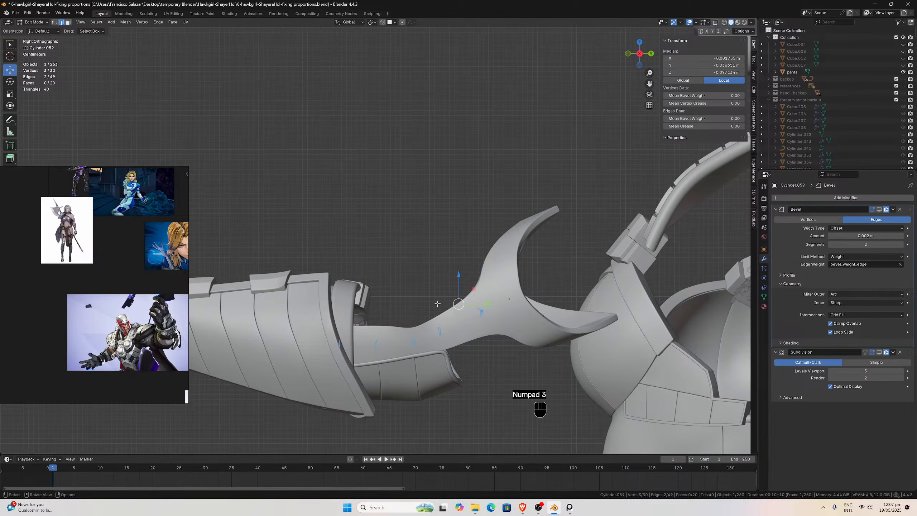
{"action": "key", "text": "ctrl+s"}
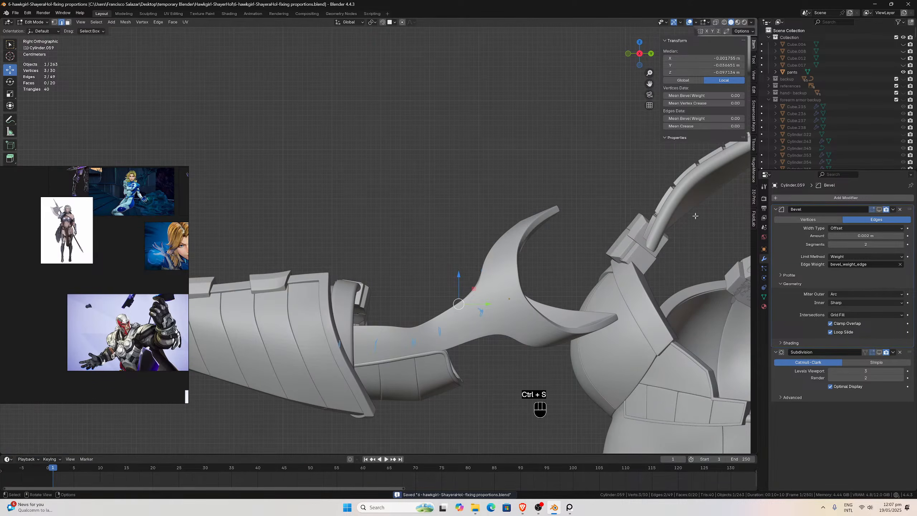
Check the hidden objects one by one and make the body mesh Cube.004 visible again.
{"action": "left_click", "coordinate": [903, 66]}
{"action": "left_click", "coordinate": [903, 66]}
{"action": "left_click", "coordinate": [904, 58]}
{"action": "left_click", "coordinate": [903, 58]}
{"action": "left_click", "coordinate": [903, 52]}
{"action": "left_click", "coordinate": [904, 51]}
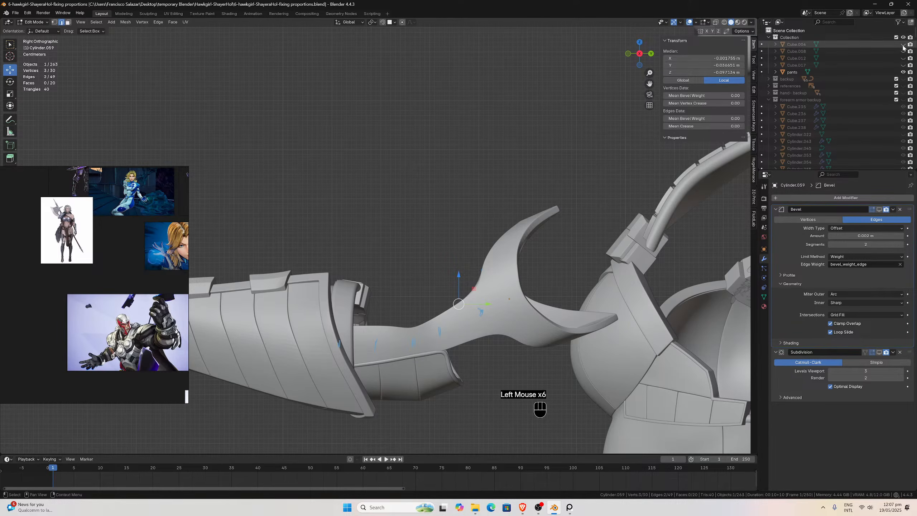
{"action": "left_click", "coordinate": [904, 44]}
Examine how the upper-arm panel sits against the body, ending in the right orthographic view.
{"action": "scroll", "coordinate": [397, 166], "scroll_direction": "down", "scroll_amount": 3}
{"action": "middle_click_drag", "start_coordinate": [397, 168], "coordinate": [553, 178]}
{"action": "scroll", "coordinate": [429, 191], "scroll_direction": "up", "scroll_amount": 3}
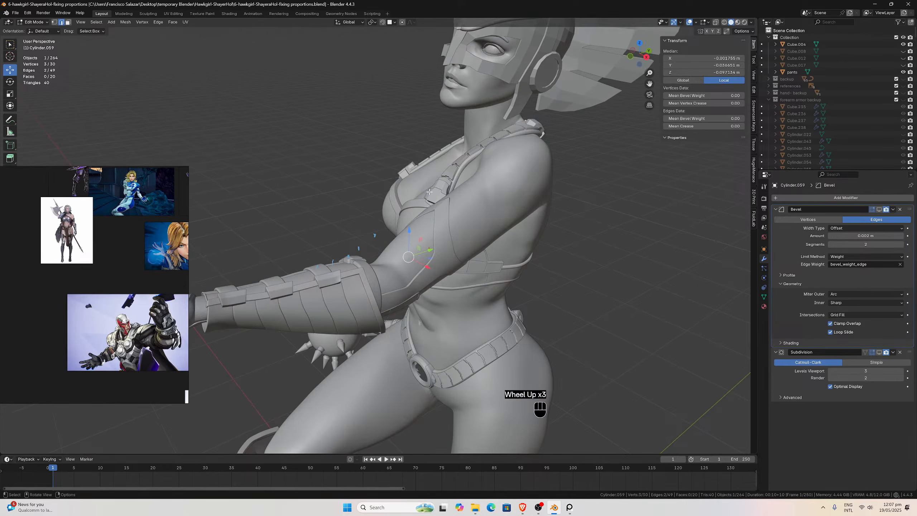
{"action": "middle_click_drag", "start_coordinate": [429, 192], "coordinate": [449, 259]}
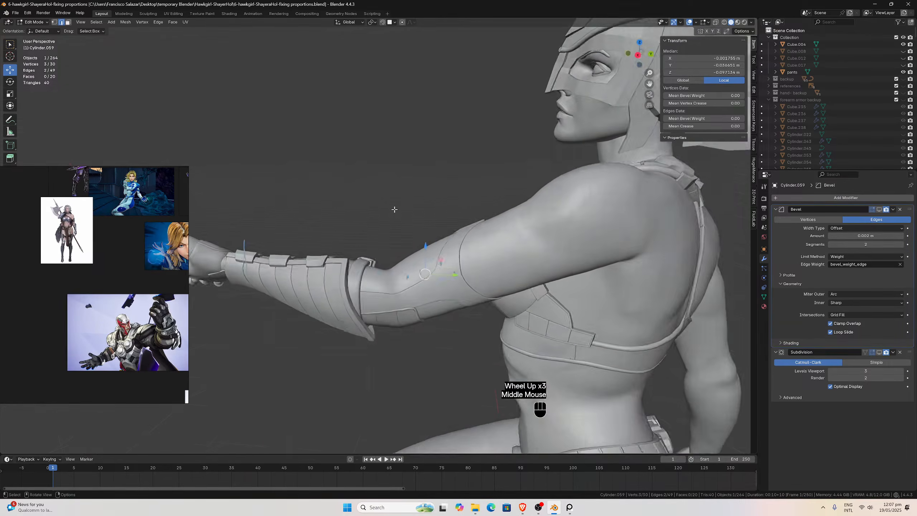
{"action": "scroll", "coordinate": [448, 258], "scroll_direction": "up", "scroll_amount": 3}
{"action": "key", "text": "KP_3"}
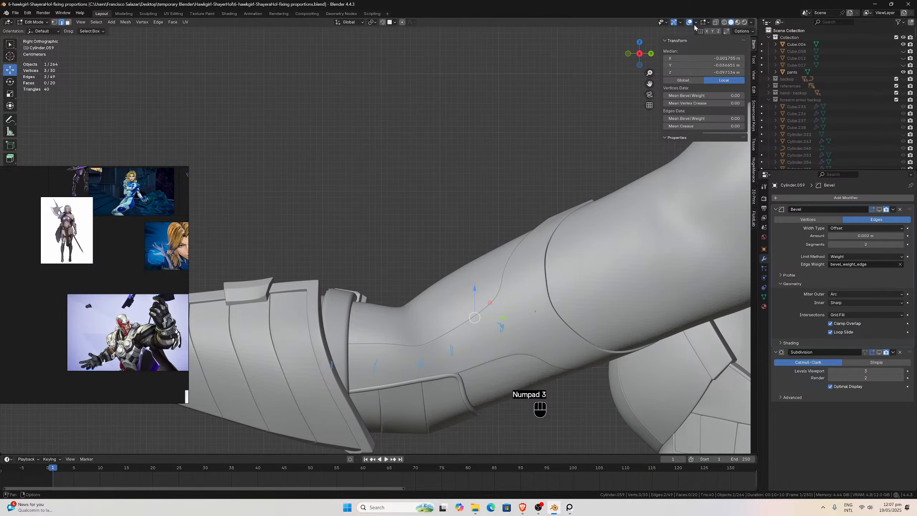
Turn on X-ray and raise the selected centre edges to the arm's outline, about 0.078 m up in Z and -0.035 m in Y.
{"action": "left_click", "coordinate": [715, 23]}
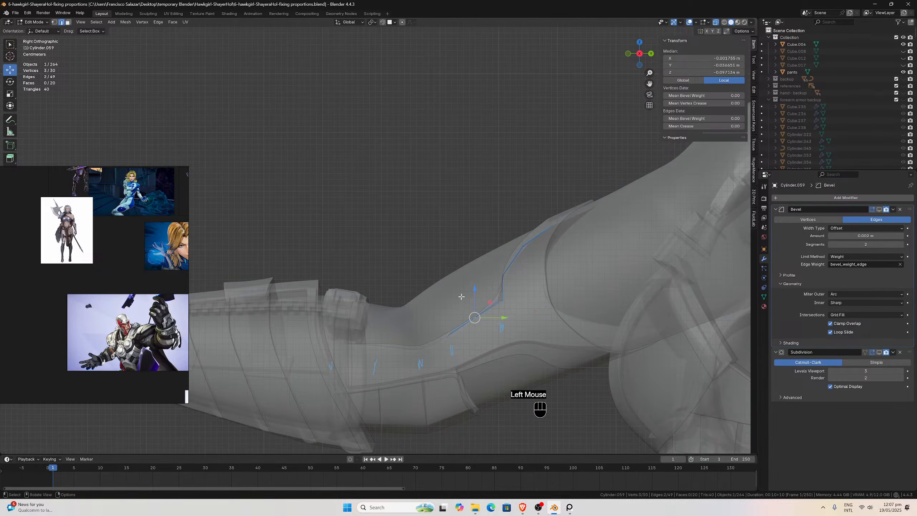
{"action": "key", "text": "g"}
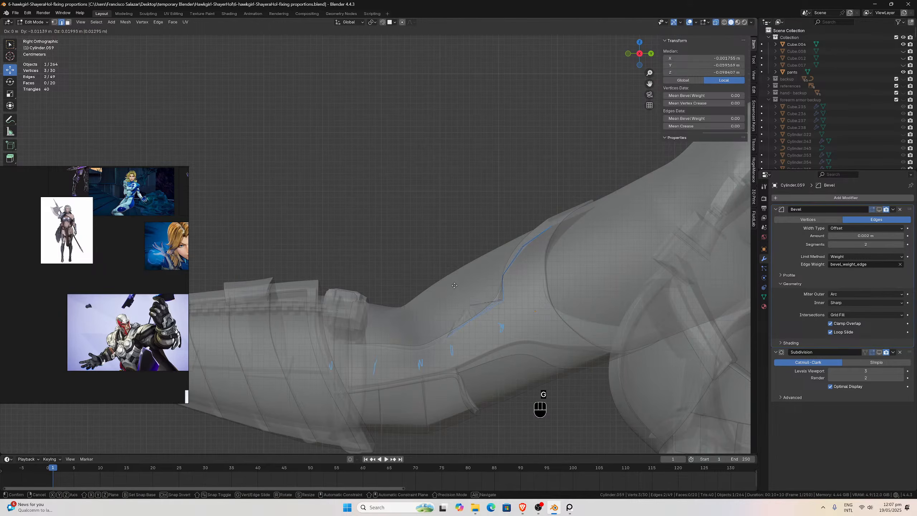
{"action": "left_click", "coordinate": [442, 253]}
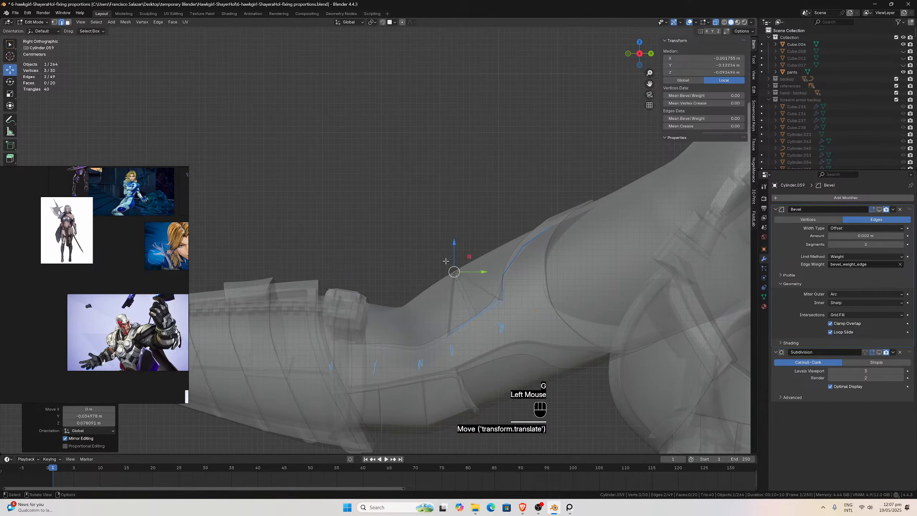
Select the two middle edges at the panel's lower end and move them up to the arm's outline in right orthographic view.
{"action": "scroll", "coordinate": [433, 260], "scroll_direction": "down", "scroll_amount": 2}
{"action": "middle_click_drag", "start_coordinate": [433, 260], "coordinate": [426, 289]}
{"action": "scroll", "coordinate": [424, 299], "scroll_direction": "up", "scroll_amount": 1}
{"action": "left_click", "coordinate": [423, 300]}
{"action": "left_click", "coordinate": [410, 303], "text": "shift"}
{"action": "key", "text": "KP_3"}
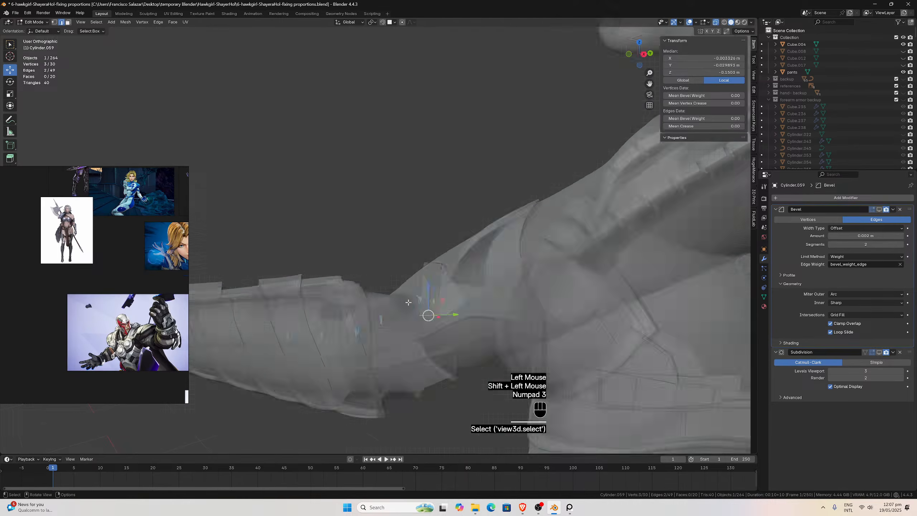
{"action": "key", "text": "g"}
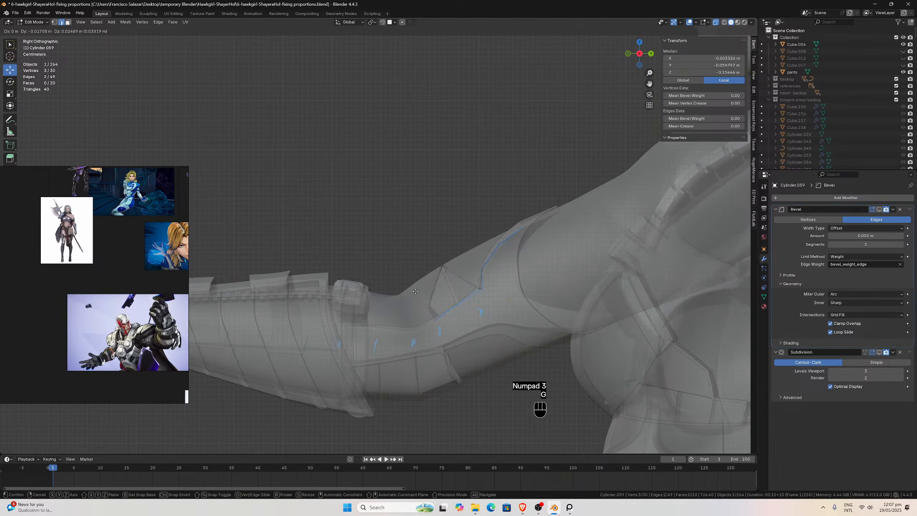
{"action": "left_click", "coordinate": [402, 271]}
Select the two centre edges of the panel's third crosswise row and raise them to the arm's outline in side view.
{"action": "middle_click_drag", "start_coordinate": [401, 271], "coordinate": [456, 263]}
{"action": "left_click", "coordinate": [452, 248]}
{"action": "left_click", "coordinate": [449, 247], "text": "shift"}
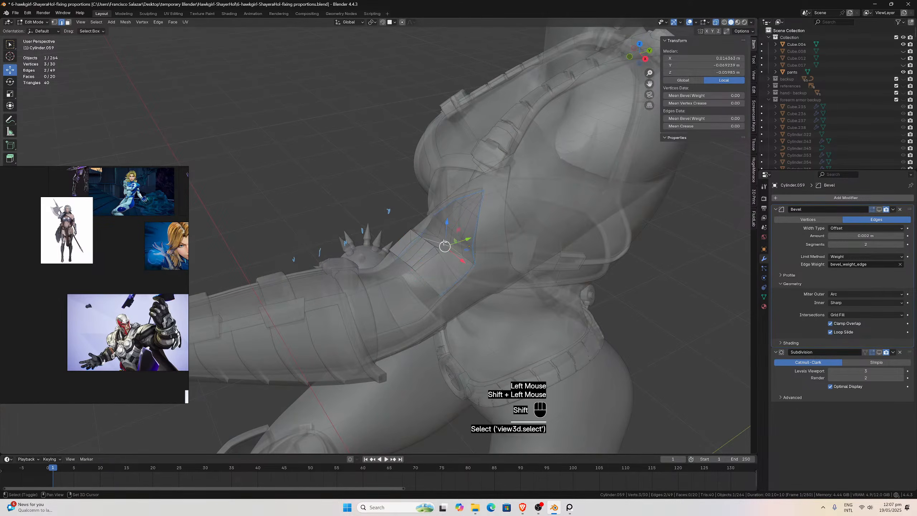
{"action": "left_click", "coordinate": [450, 245]}
{"action": "left_click", "coordinate": [456, 250], "text": "shift"}
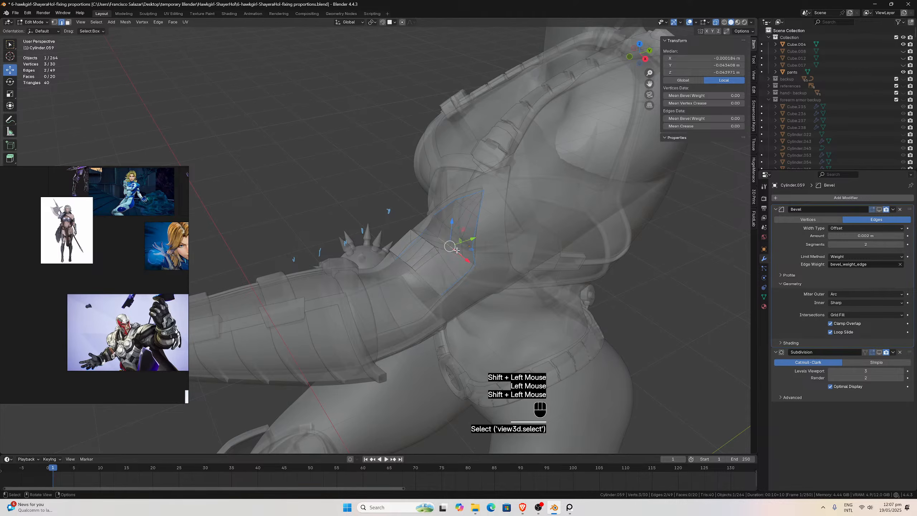
{"action": "key", "text": "KP_3"}
{"action": "key", "text": "g"}
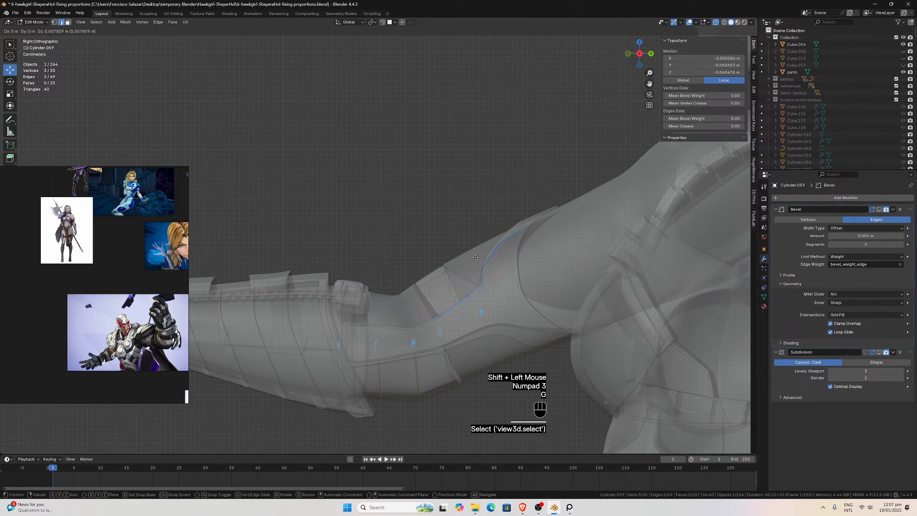
{"action": "left_click", "coordinate": [460, 226]}
Move the two centre edges of the fourth crosswise row up to the arm's outline in right orthographic view.
{"action": "middle_click_drag", "start_coordinate": [459, 226], "coordinate": [487, 218]}
{"action": "scroll", "coordinate": [451, 231], "scroll_direction": "up", "scroll_amount": 2}
{"action": "left_click", "coordinate": [507, 237]}
{"action": "left_click", "coordinate": [500, 221], "text": "shift"}
{"action": "key", "text": "KP_3"}
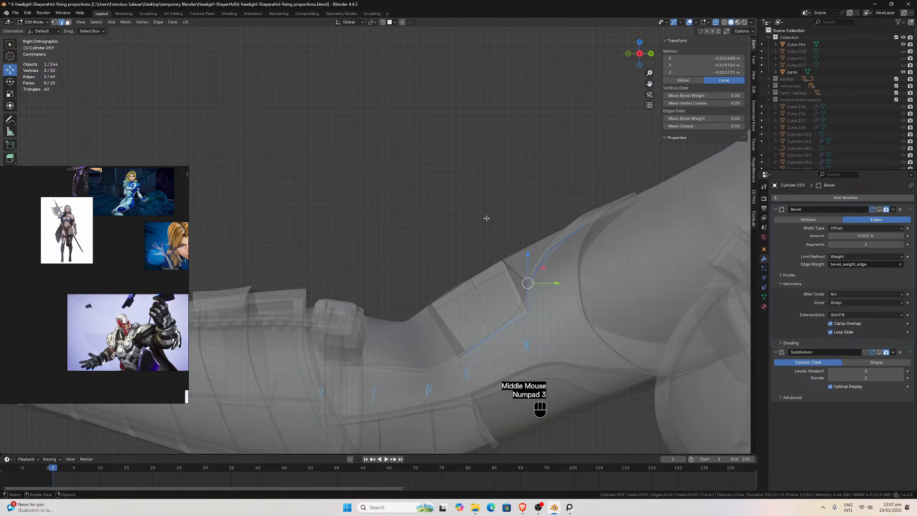
{"action": "key", "text": "g"}
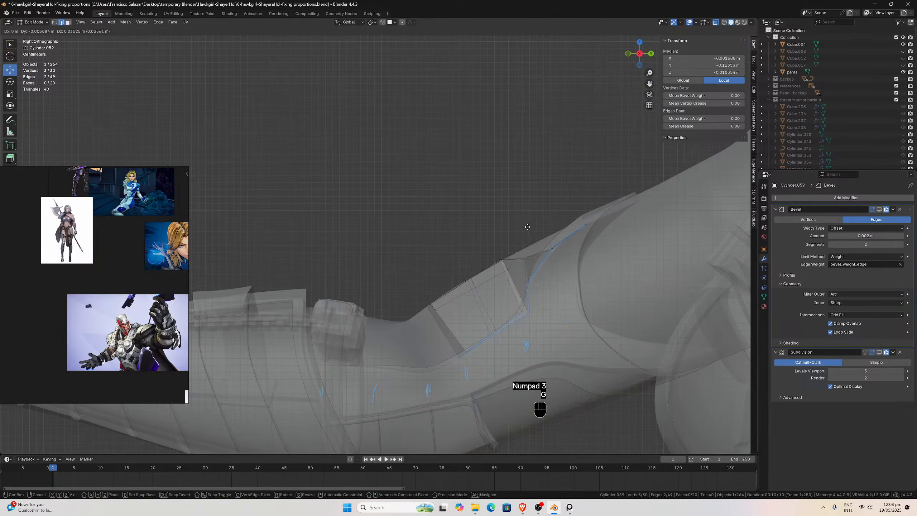
{"action": "left_click", "coordinate": [524, 219]}
Move the two centre edges of the row nearest the pointed tip by about -0.003 m in Y and 0.019 m in Z.
{"action": "middle_click_drag", "start_coordinate": [524, 219], "coordinate": [470, 157]}
{"action": "left_click", "coordinate": [465, 152]}
{"action": "left_click", "coordinate": [462, 149], "text": "shift"}
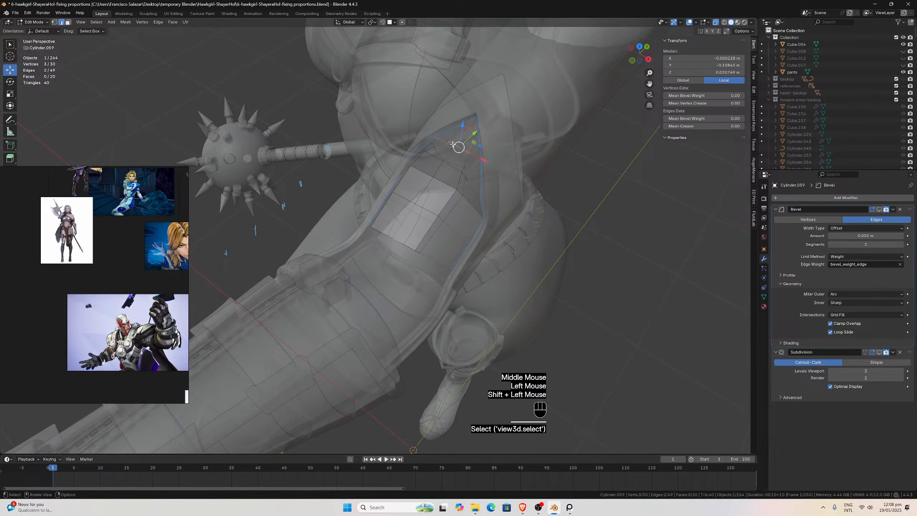
{"action": "key", "text": "KP_3"}
{"action": "key", "text": "g"}
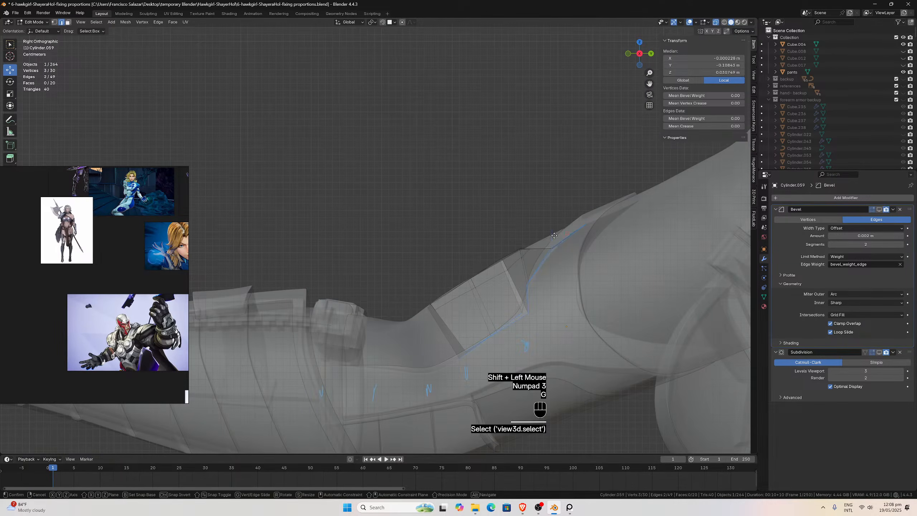
{"action": "left_click", "coordinate": [548, 220]}
In solid top view, select single vertices with snapping on and place the inner grid's lower-left corner and bottom-centre vertices on the body.
{"action": "middle_click_drag", "start_coordinate": [549, 221], "coordinate": [572, 259]}
{"action": "scroll", "coordinate": [572, 259], "scroll_direction": "down", "scroll_amount": 1}
{"action": "key", "text": "KP_7"}
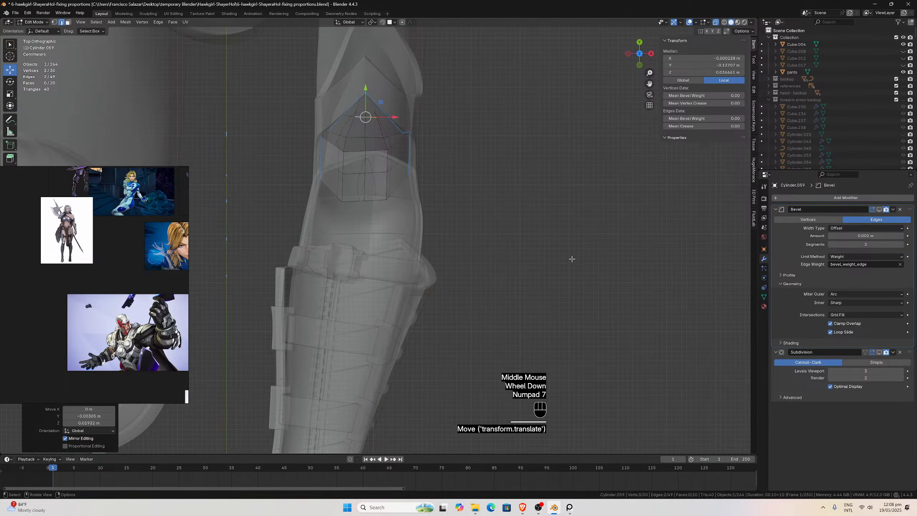
{"action": "scroll", "coordinate": [470, 174], "scroll_direction": "up", "scroll_amount": 2}
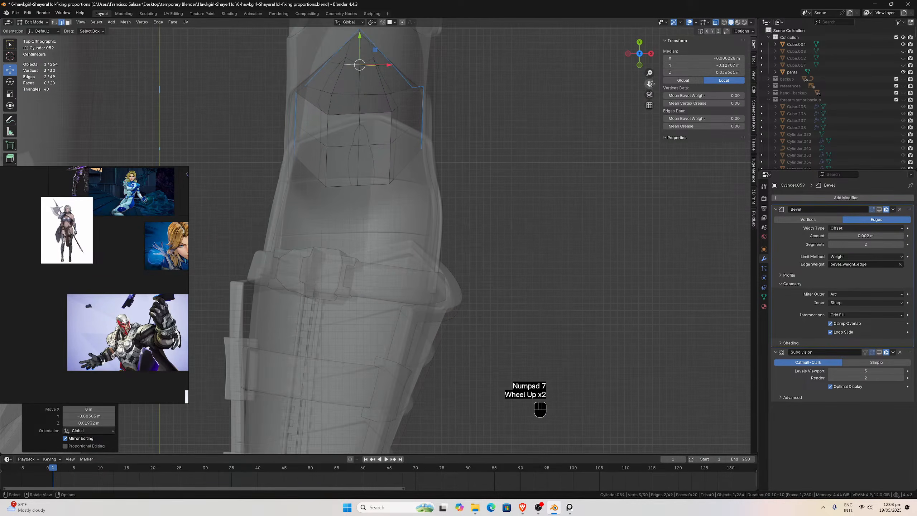
{"action": "left_click_drag", "start_coordinate": [649, 84], "coordinate": [704, 217]}
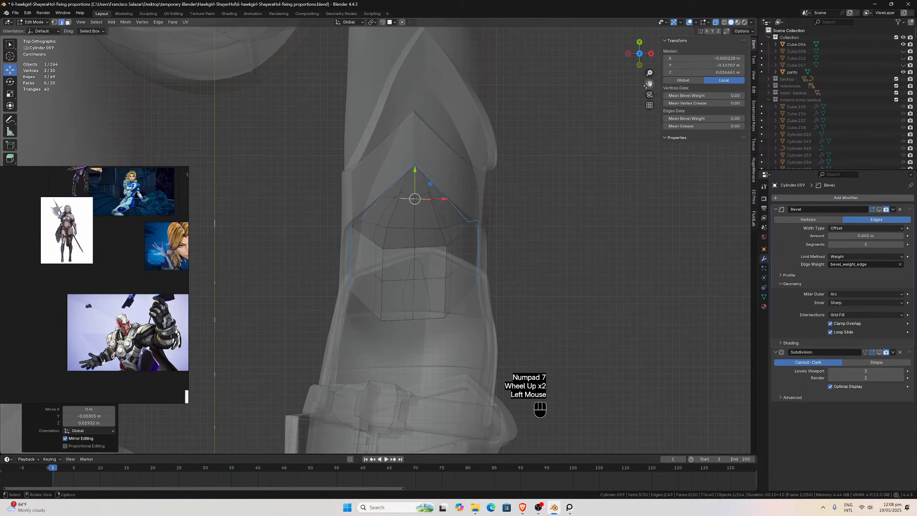
{"action": "left_click", "coordinate": [55, 22]}
{"action": "left_click", "coordinate": [715, 22]}
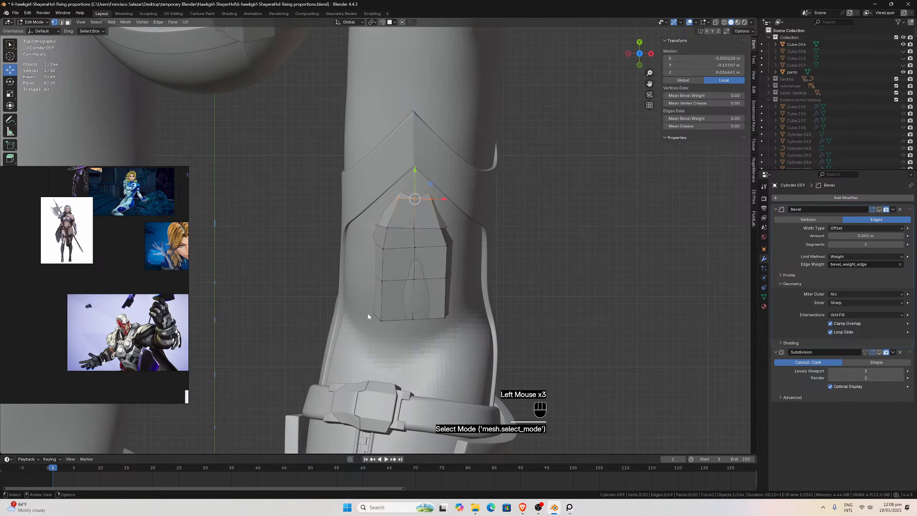
{"action": "left_click", "coordinate": [382, 320]}
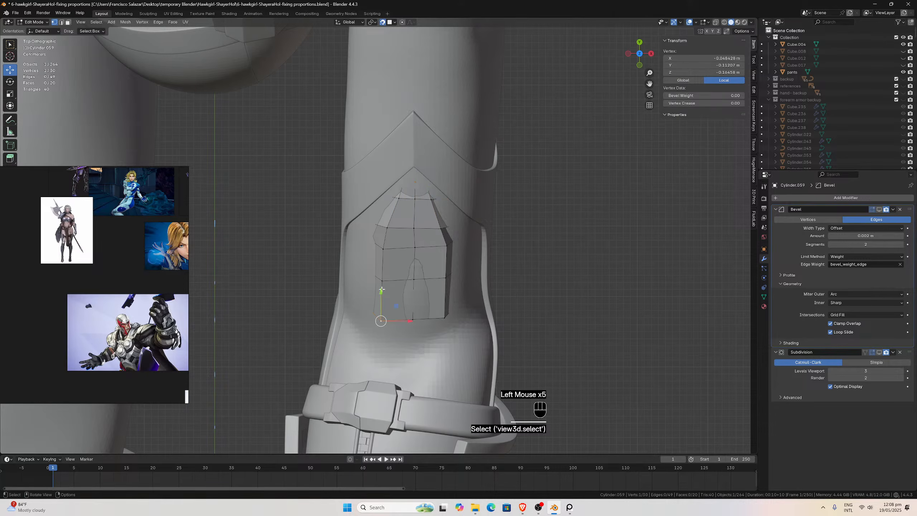
{"action": "key", "text": "g"}
{"action": "left_click", "coordinate": [373, 317]}
{"action": "left_click", "coordinate": [413, 319]}
{"action": "key", "text": "g"}
{"action": "left_click", "coordinate": [409, 319]}
Snap the remaining vertices of the inner grid's left column outward onto the arm surface, up to the row nearest the tip.
{"action": "left_click", "coordinate": [381, 281]}
{"action": "key", "text": "g"}
{"action": "left_click", "coordinate": [373, 276]}
{"action": "key", "text": "g"}
{"action": "left_click", "coordinate": [373, 245]}
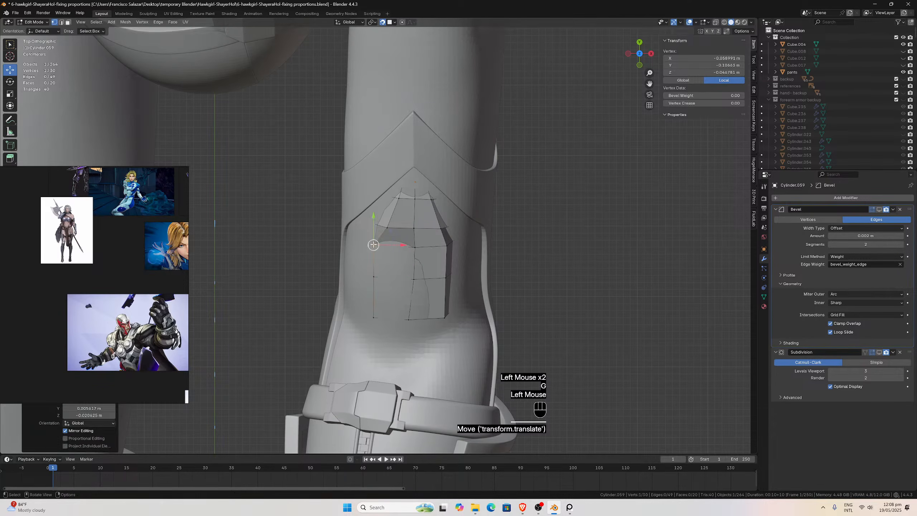
{"action": "left_click", "coordinate": [386, 228]}
{"action": "key", "text": "g"}
{"action": "left_click", "coordinate": [374, 224]}
{"action": "left_click", "coordinate": [395, 198]}
{"action": "key", "text": "g"}
{"action": "left_click", "coordinate": [391, 209]}
Snap the three lower vertices of the panel's centre column onto the arm surface.
{"action": "left_click", "coordinate": [415, 249]}
{"action": "key", "text": "g"}
{"action": "left_click", "coordinate": [410, 257]}
{"action": "left_click", "coordinate": [413, 277]}
{"action": "key", "text": "g"}
{"action": "left_click", "coordinate": [407, 289]}
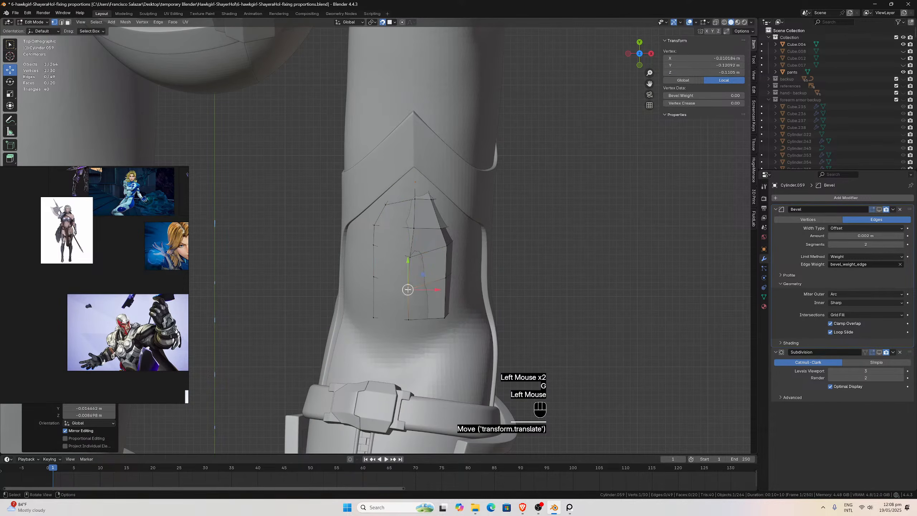
{"action": "left_click", "coordinate": [408, 318]}
{"action": "key", "text": "g"}
{"action": "left_click", "coordinate": [407, 322]}
Snap the vertices of the inner grid's right column onto the arm surface, from the bottom corner up to the row nearest the tip.
{"action": "left_click", "coordinate": [441, 317]}
{"action": "key", "text": "g"}
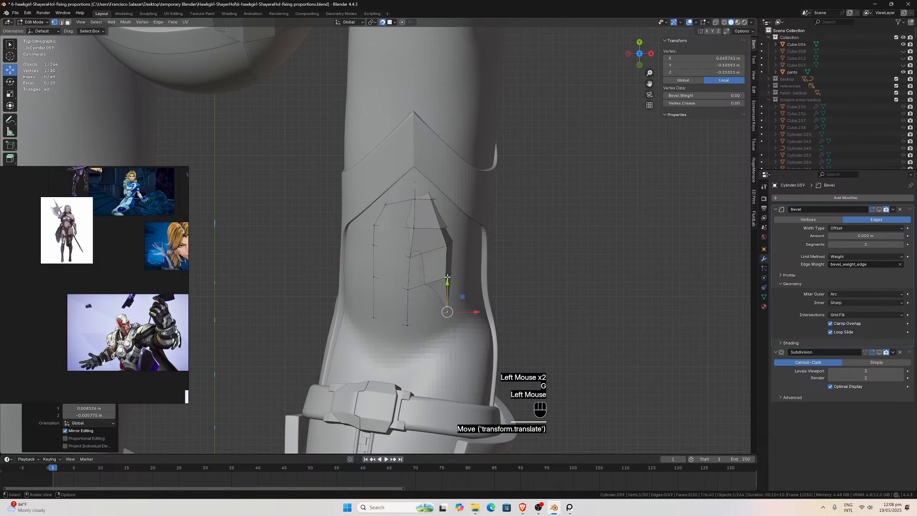
{"action": "left_click", "coordinate": [452, 242]}
{"action": "left_click", "coordinate": [444, 225]}
{"action": "key", "text": "g"}
{"action": "left_click", "coordinate": [451, 221]}
{"action": "left_click", "coordinate": [439, 201]}
{"action": "key", "text": "g"}
{"action": "left_click", "coordinate": [439, 201]}
Realign the three middle vertices of the centre column into an evenly spaced line on the arm surface.
{"action": "left_click", "coordinate": [415, 227]}
{"action": "key", "text": "g"}
{"action": "left_click", "coordinate": [412, 233]}
{"action": "key", "text": "g"}
{"action": "left_click", "coordinate": [413, 231]}
{"action": "left_click", "coordinate": [410, 256]}
{"action": "key", "text": "g"}
{"action": "left_click", "coordinate": [412, 257]}
{"action": "left_click", "coordinate": [408, 289]}
{"action": "key", "text": "g"}
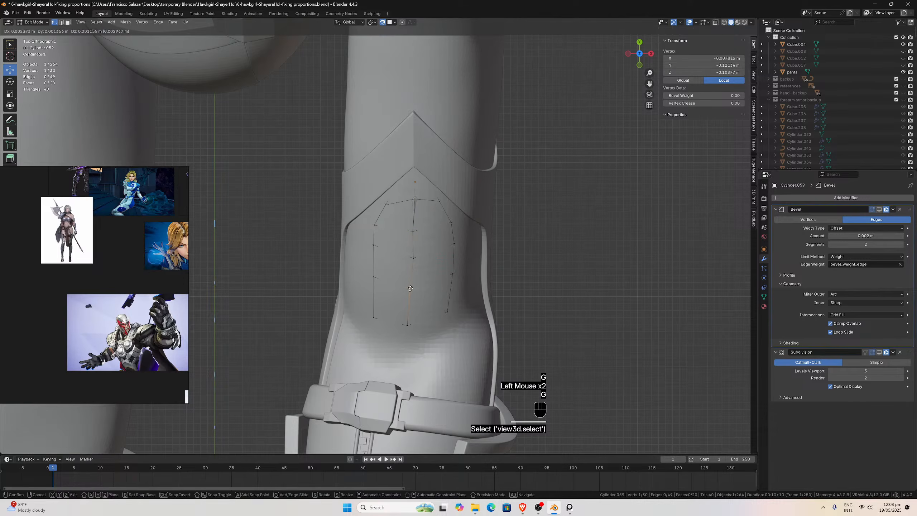
{"action": "left_click", "coordinate": [411, 288]}
Nudge the bottom and top vertices of the centre column into line with the rest of the column.
{"action": "left_click_drag", "start_coordinate": [411, 322], "coordinate": [411, 321]}
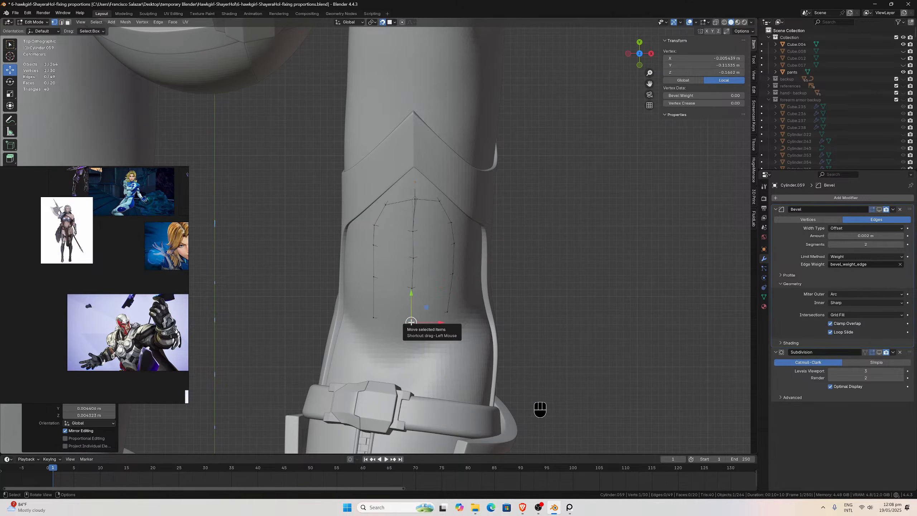
{"action": "left_click", "coordinate": [413, 200]}
{"action": "key", "text": "g"}
{"action": "left_click", "coordinate": [414, 199]}
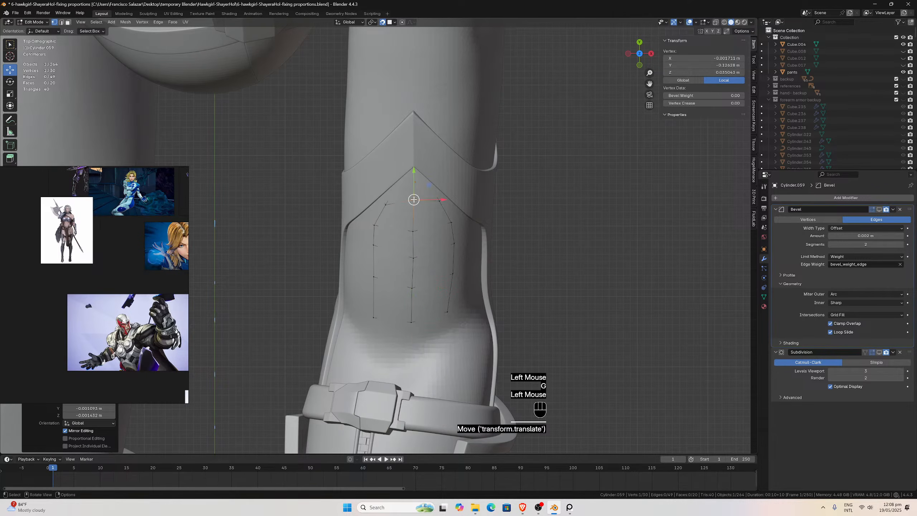
Leave Edit Mode, add a Shrinkwrap modifier as the first in the panel's stack and target it to the body mesh Cube.004.
{"action": "key", "text": "Tab"}
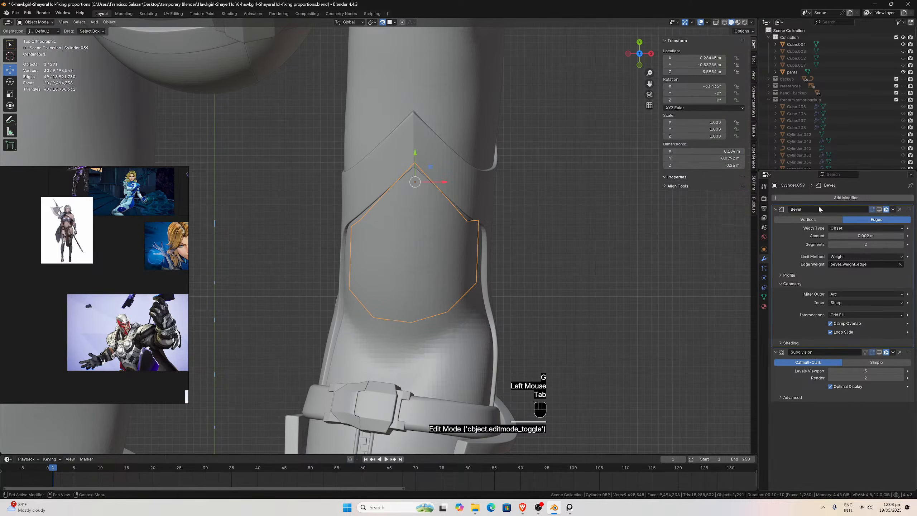
{"action": "left_click", "coordinate": [829, 198]}
{"action": "mouse_move", "coordinate": [805, 203]}
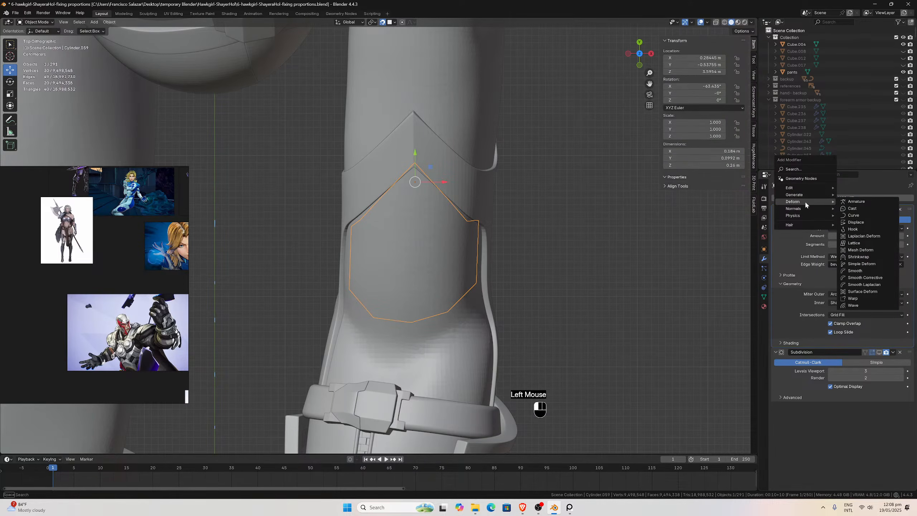
{"action": "left_click", "coordinate": [859, 256]}
{"action": "left_click_drag", "start_coordinate": [910, 407], "coordinate": [901, 205]}
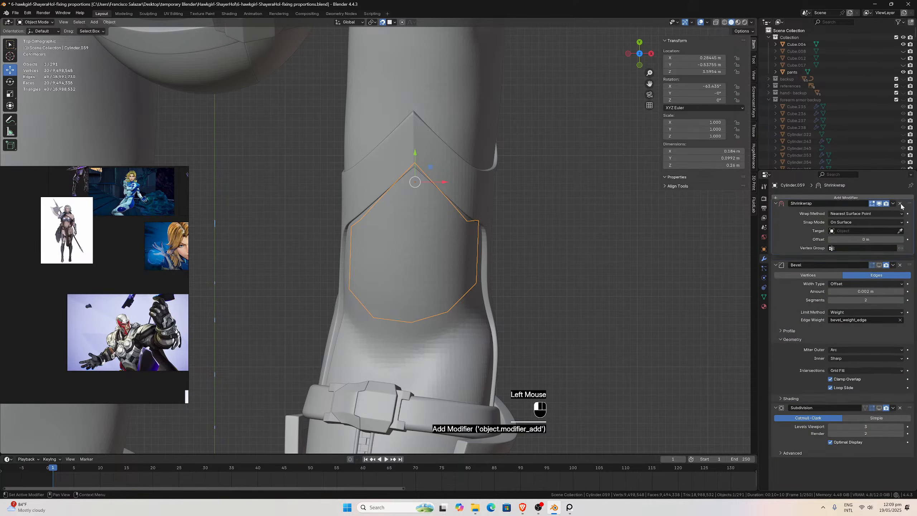
{"action": "left_click", "coordinate": [901, 235]}
{"action": "left_click", "coordinate": [479, 316]}
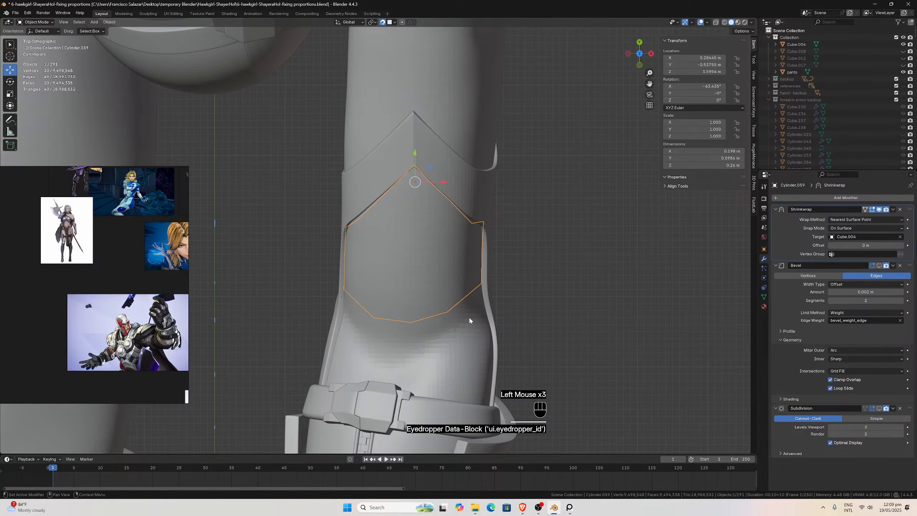
Add a Solidify modifier directly after Shrinkwrap, before Bevel, and set its Offset to 0.
{"action": "left_click", "coordinate": [784, 197]}
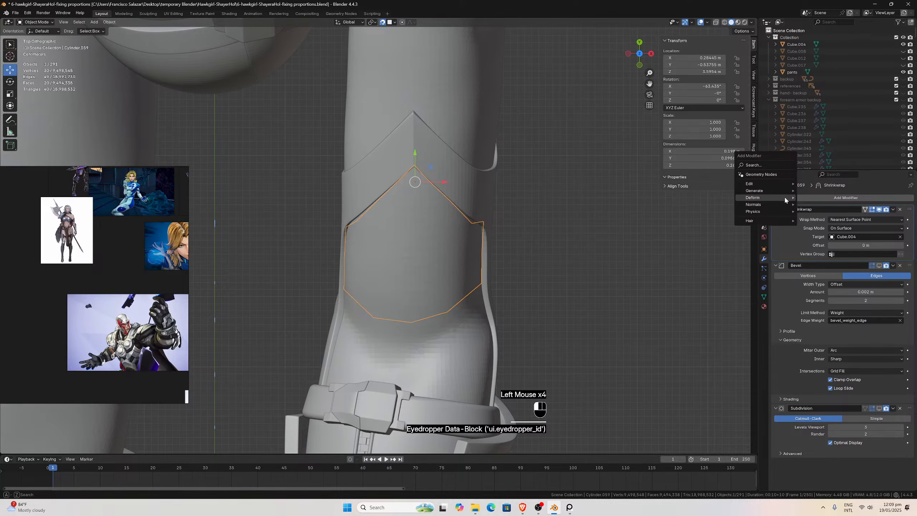
{"action": "mouse_move", "coordinate": [785, 200]}
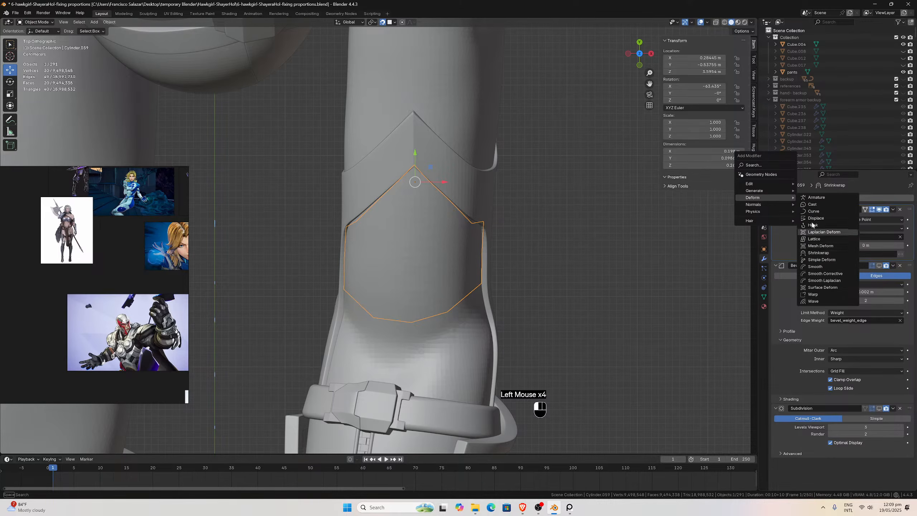
{"action": "mouse_move", "coordinate": [758, 191]}
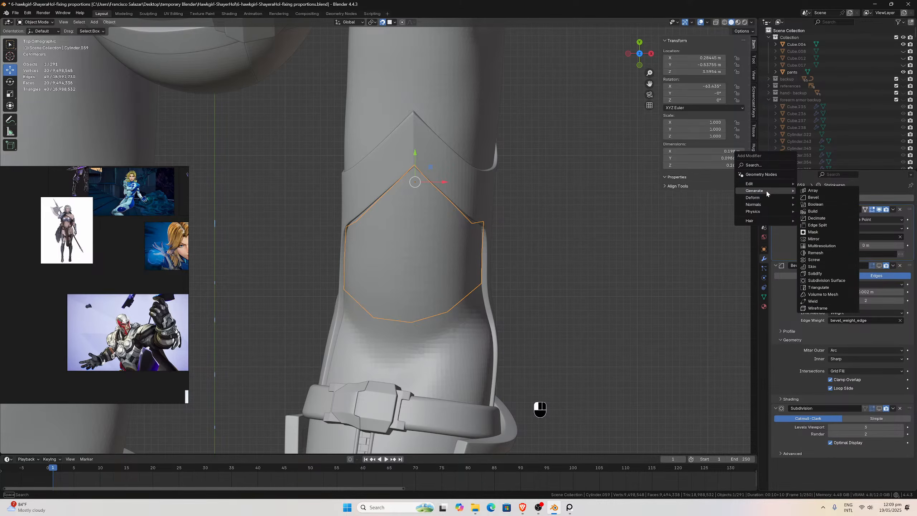
{"action": "left_click", "coordinate": [815, 274]}
{"action": "left_click_drag", "start_coordinate": [910, 467], "coordinate": [909, 265]}
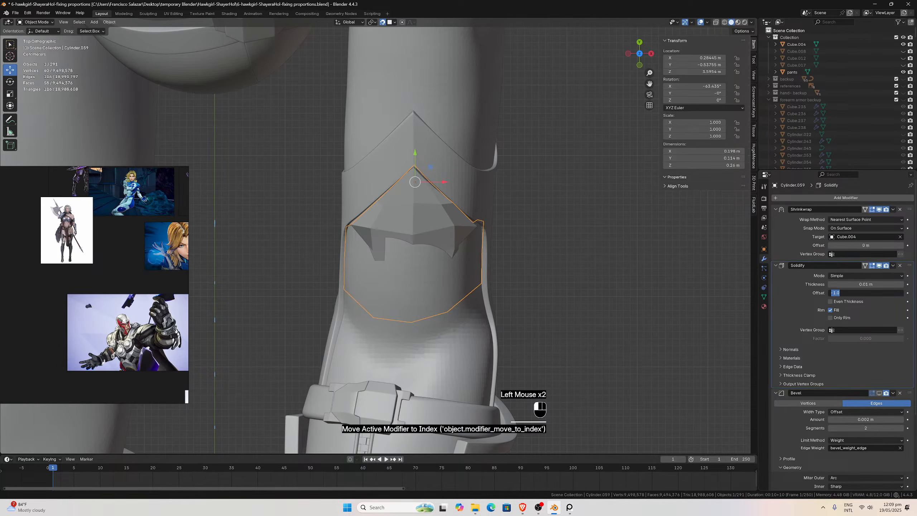
{"action": "type", "text": "0"}
{"action": "key", "text": "Return"}
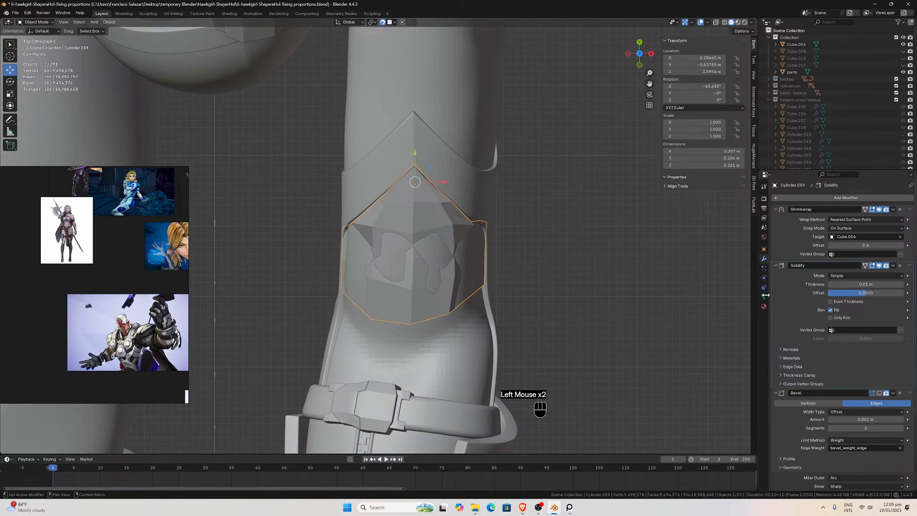
Toggle the modifiers' on-cage display off and on and examine how the thickened panel sits on the arm.
{"action": "scroll", "coordinate": [576, 230], "scroll_direction": "up", "scroll_amount": 1}
{"action": "middle_click_drag", "start_coordinate": [577, 229], "coordinate": [505, 253]}
{"action": "left_click", "coordinate": [865, 266]}
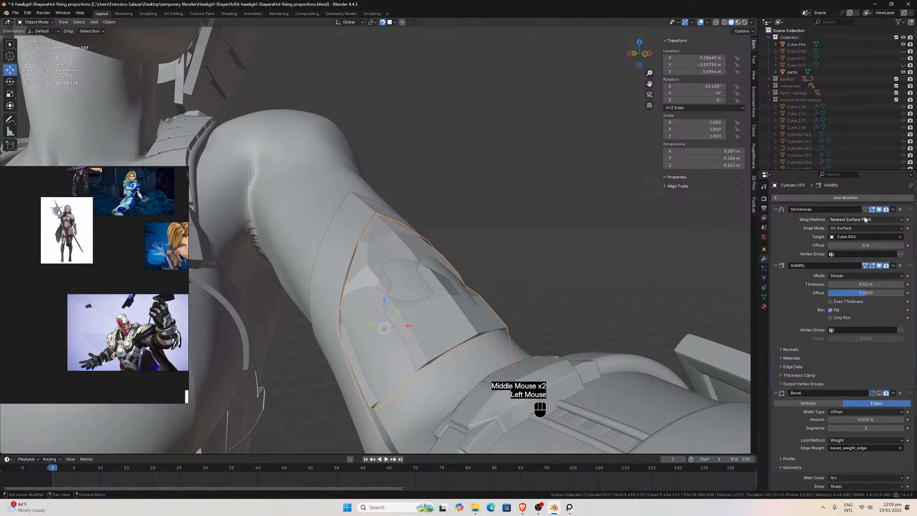
{"action": "left_click", "coordinate": [866, 265]}
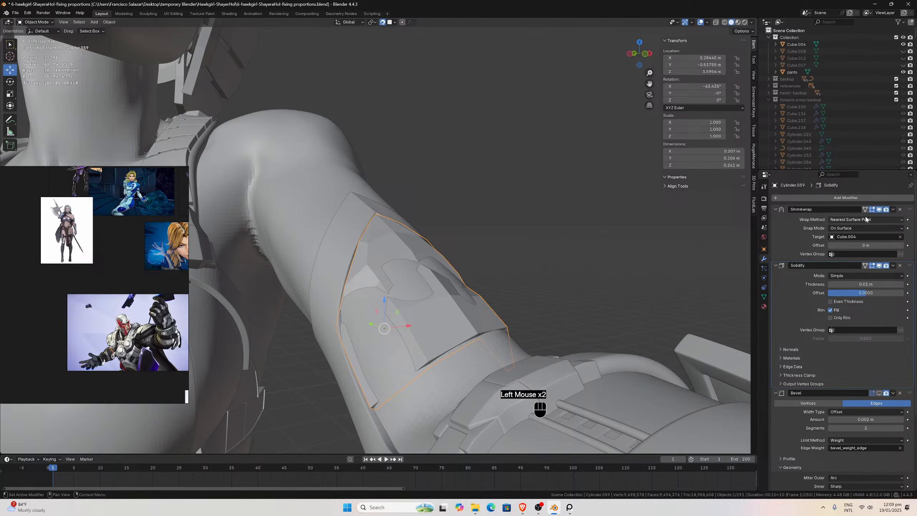
{"action": "left_click", "coordinate": [865, 265]}
{"action": "mouse_move", "coordinate": [444, 274]}
{"action": "middle_mouse_down"}
{"action": "mouse_move", "coordinate": [428, 272]}
{"action": "mouse_move", "coordinate": [441, 281]}
{"action": "middle_mouse_up"}
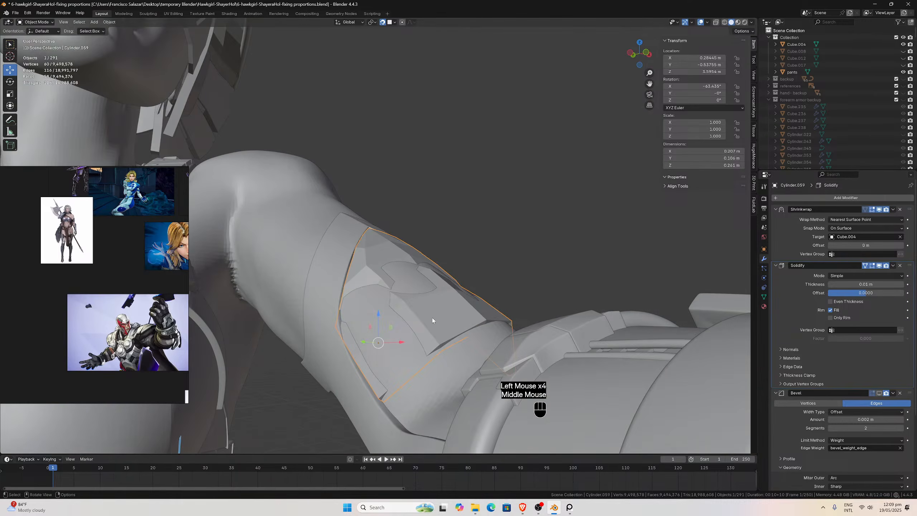
Enter Edit Mode, turn snapping off and, in the left side view, shift the torso-side edge vertex into line with the panel's curved border.
{"action": "key", "text": "Tab"}
{"action": "mouse_move", "coordinate": [431, 320]}
{"action": "middle_mouse_down"}
{"action": "mouse_move", "coordinate": [410, 348]}
{"action": "mouse_move", "coordinate": [431, 339]}
{"action": "middle_mouse_up"}
{"action": "scroll", "coordinate": [453, 330], "scroll_direction": "up", "scroll_amount": 2}
{"action": "middle_click_drag", "start_coordinate": [438, 353], "coordinate": [426, 359]}
{"action": "left_click", "coordinate": [349, 301]}
{"action": "middle_click_drag", "start_coordinate": [349, 301], "coordinate": [356, 299]}
{"action": "key", "text": "KP_3"}
{"action": "key", "text": "ctrl+KP_3"}
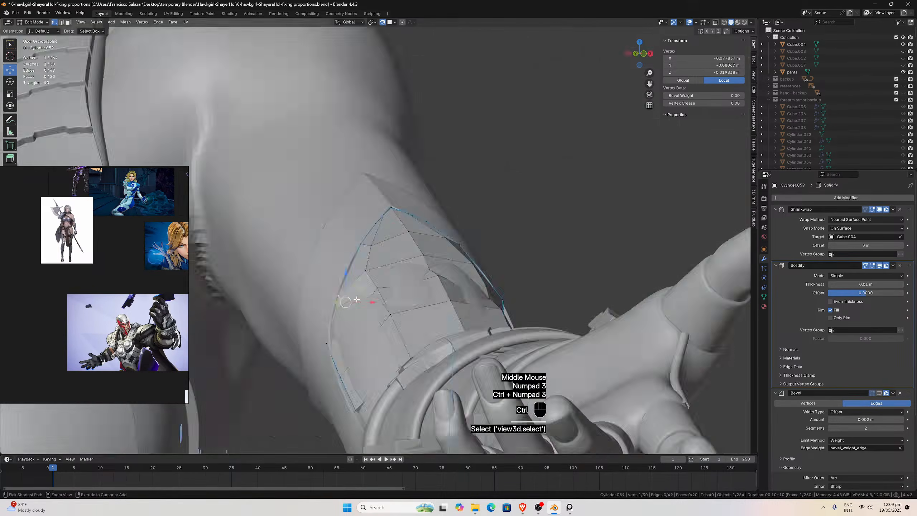
{"action": "left_click", "coordinate": [382, 23]}
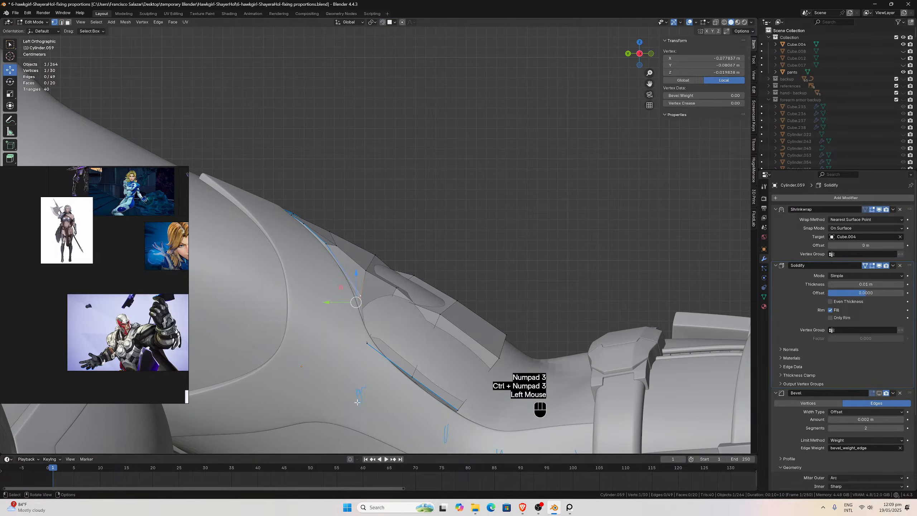
{"action": "key", "text": "g"}
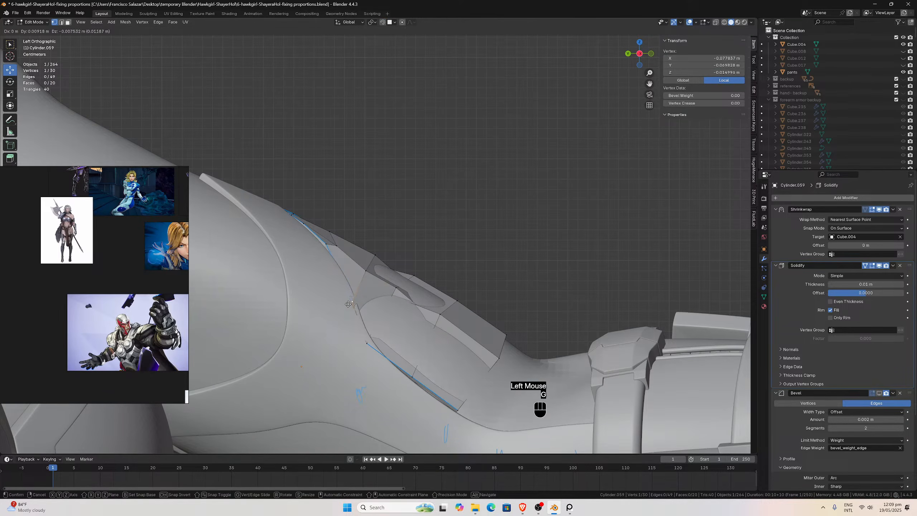
{"action": "left_click", "coordinate": [346, 305]}
From the top view, move the vertices along the torso-side slope of the panel's pointed tip outward into a rounder outline.
{"action": "middle_click_drag", "start_coordinate": [346, 304], "coordinate": [332, 292]}
{"action": "key", "text": "KP_7"}
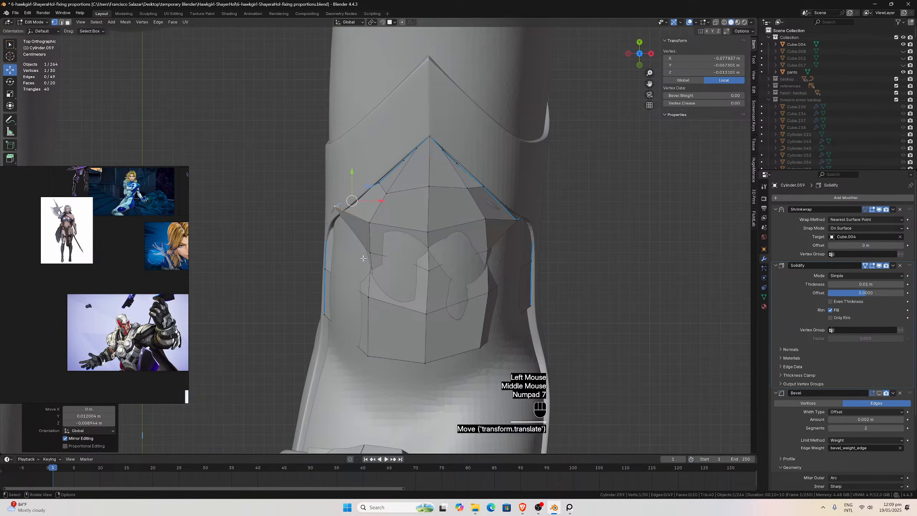
{"action": "left_click", "coordinate": [381, 182]}
{"action": "key", "text": "g"}
{"action": "left_click", "coordinate": [403, 159]}
{"action": "left_click", "coordinate": [403, 159]}
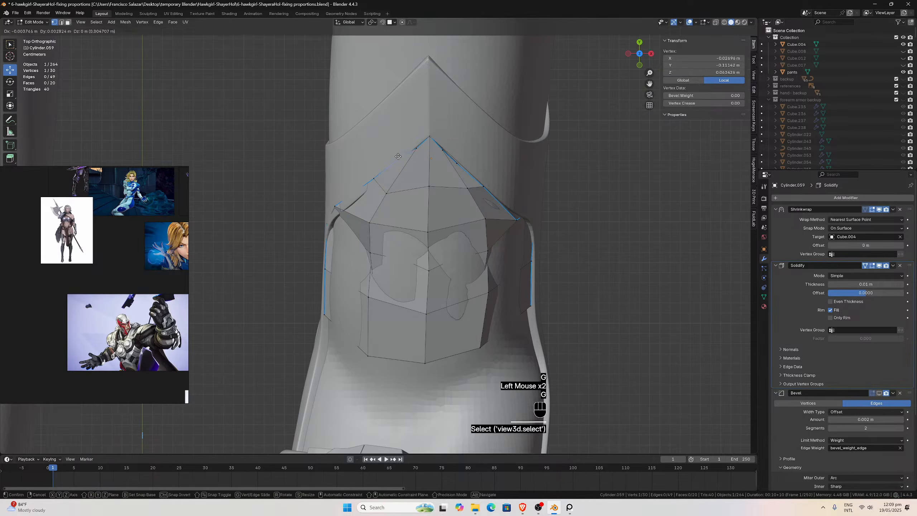
{"action": "key", "text": "g"}
{"action": "left_click", "coordinate": [414, 148]}
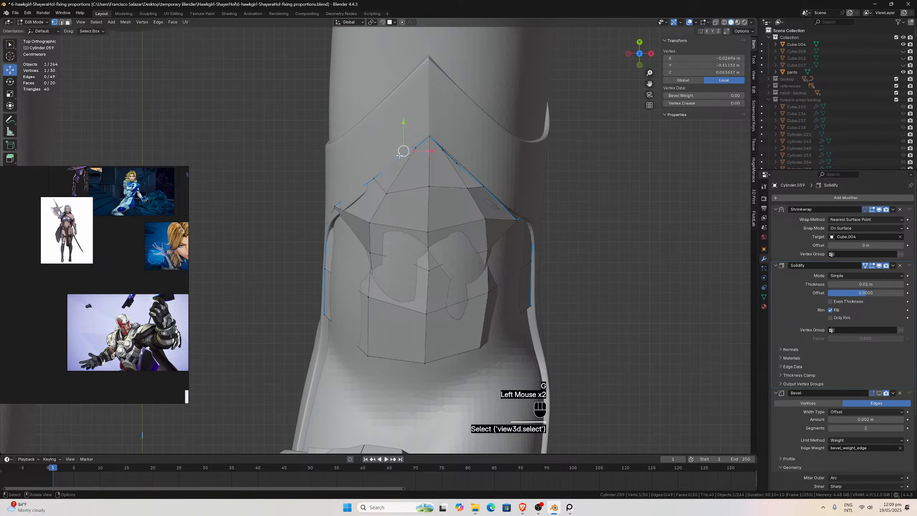
{"action": "key", "text": "g"}
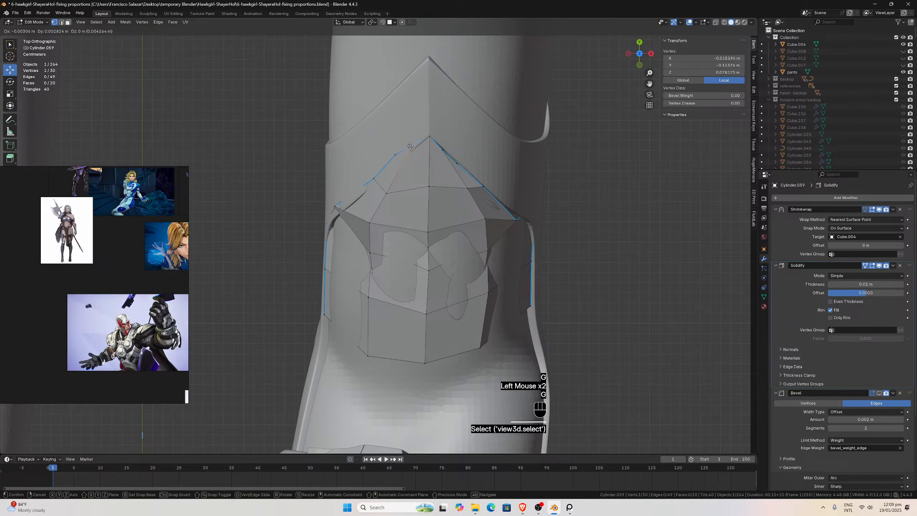
{"action": "left_click", "coordinate": [422, 143]}
Adjust the panel's tip vertex and move the vertices down the outer slope outward to match the rounded torso-side outline.
{"action": "left_click", "coordinate": [428, 136]}
{"action": "key", "text": "g"}
{"action": "left_click", "coordinate": [431, 137]}
{"action": "left_click", "coordinate": [441, 147]}
{"action": "key", "text": "g"}
{"action": "left_click", "coordinate": [446, 145]}
{"action": "key", "text": "g"}
{"action": "left_click", "coordinate": [467, 158]}
{"action": "key", "text": "g"}
{"action": "left_click", "coordinate": [490, 182]}
{"action": "key", "text": "g"}
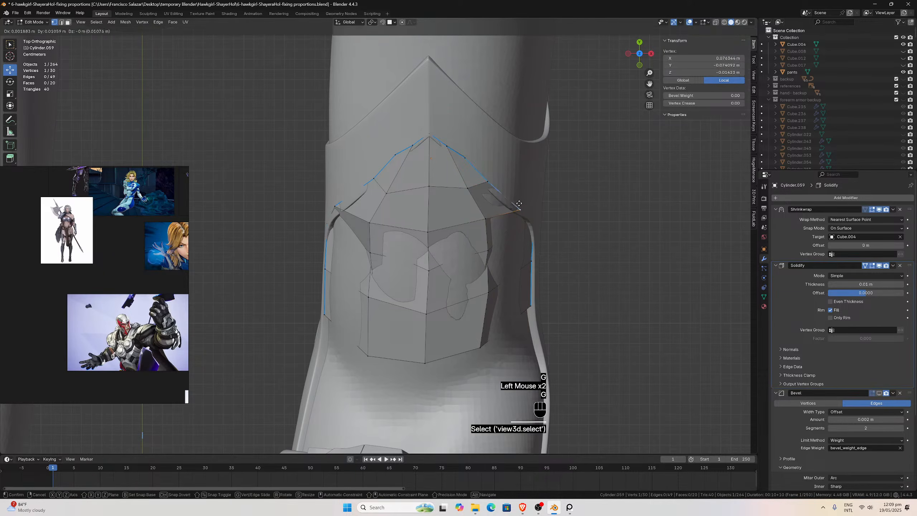
{"action": "left_click", "coordinate": [519, 203]}
Add a single lengthwise loop cut through the panel's torso-side strip of faces.
{"action": "scroll", "coordinate": [523, 258], "scroll_direction": "down", "scroll_amount": 2}
{"action": "middle_click_drag", "start_coordinate": [398, 281], "coordinate": [368, 300]}
{"action": "key", "text": "ctrl+r"}
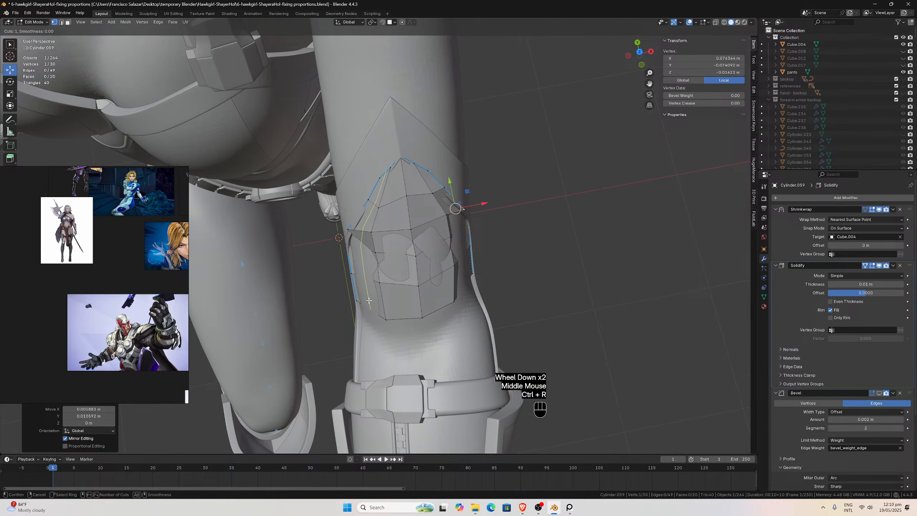
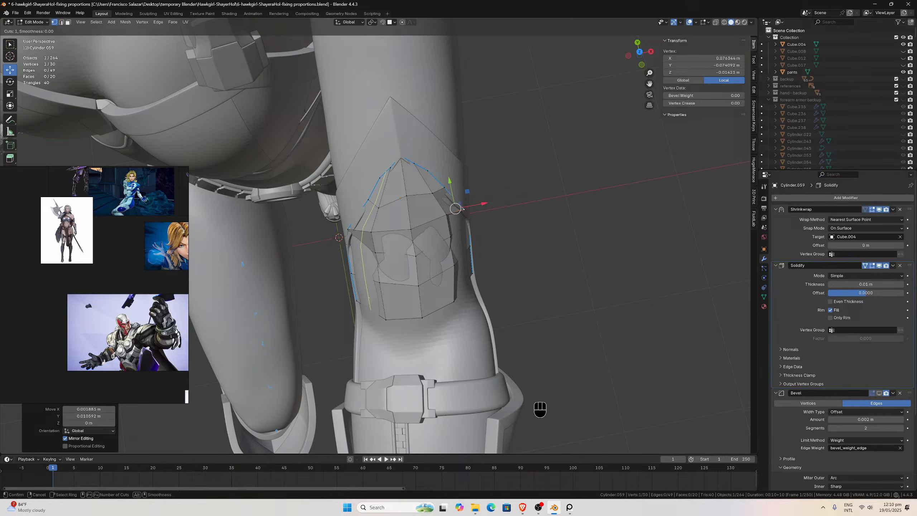
{"action": "left_click", "coordinate": [463, 208]}
{"action": "left_click", "coordinate": [463, 209]}
{"action": "middle_click_drag", "start_coordinate": [463, 209], "coordinate": [457, 318]}
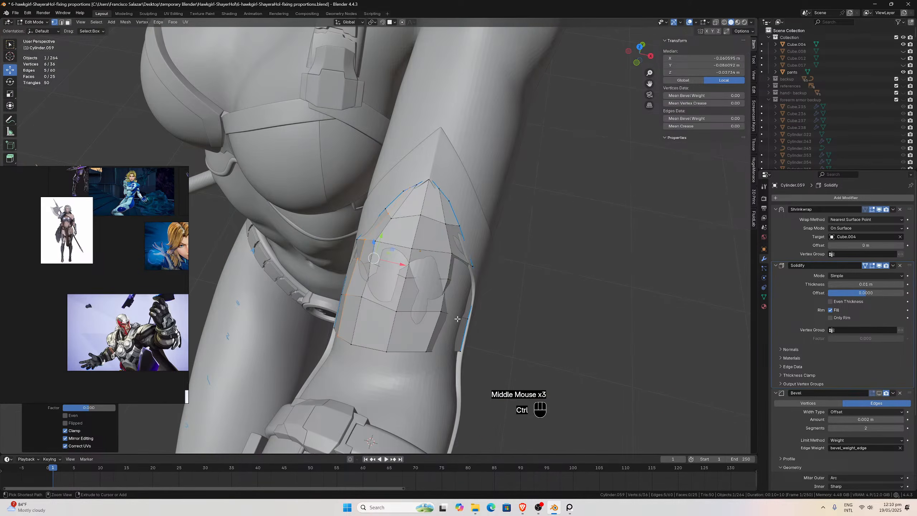
{"action": "key", "text": "ctrl+r"}
{"action": "left_click", "coordinate": [459, 326]}
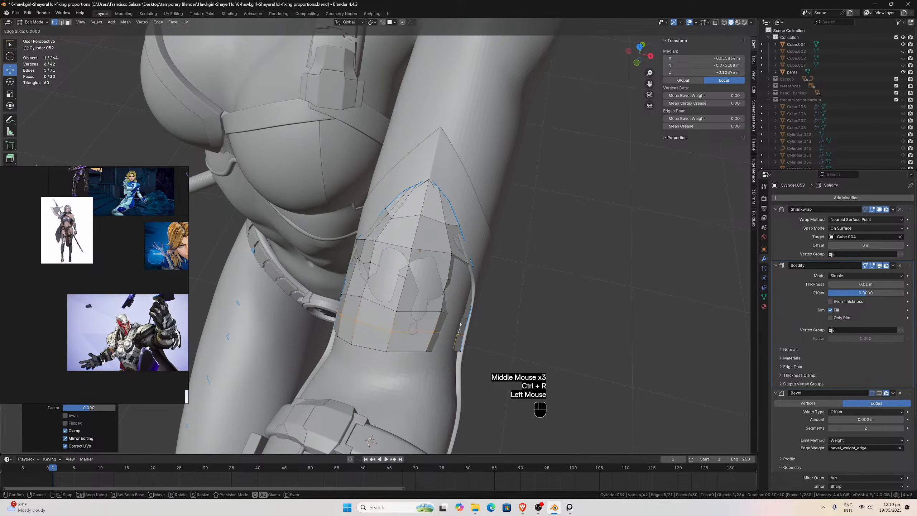
{"action": "left_click", "coordinate": [459, 327]}
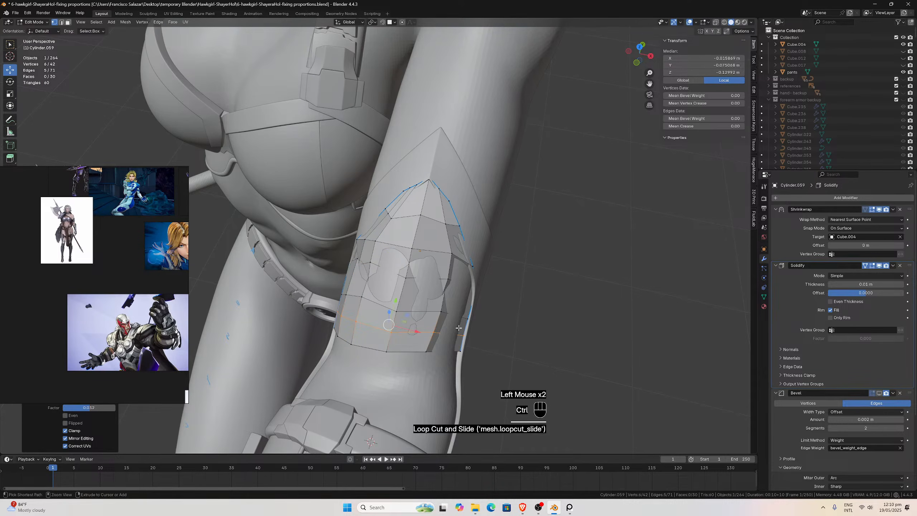
{"action": "key", "text": "ctrl+z"}
Add a single lengthwise loop cut through the panel's outer side strip of faces.
{"action": "key", "text": "ctrl+r"}
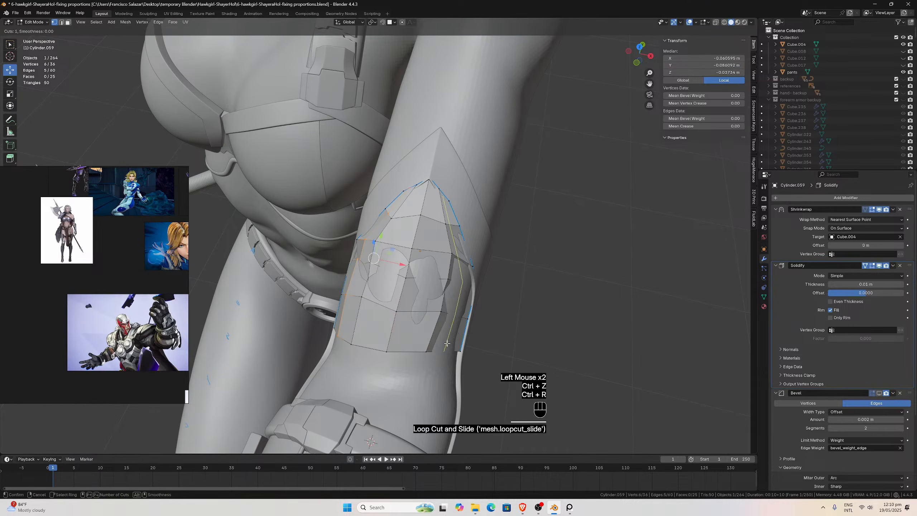
Add a lengthwise loop cut on the right side of the arm armour plate and nudge the plate's lower-left edge vertex slightly down.
{"action": "double_click", "coordinate": [447, 342]}
{"action": "key", "text": "KP_7"}
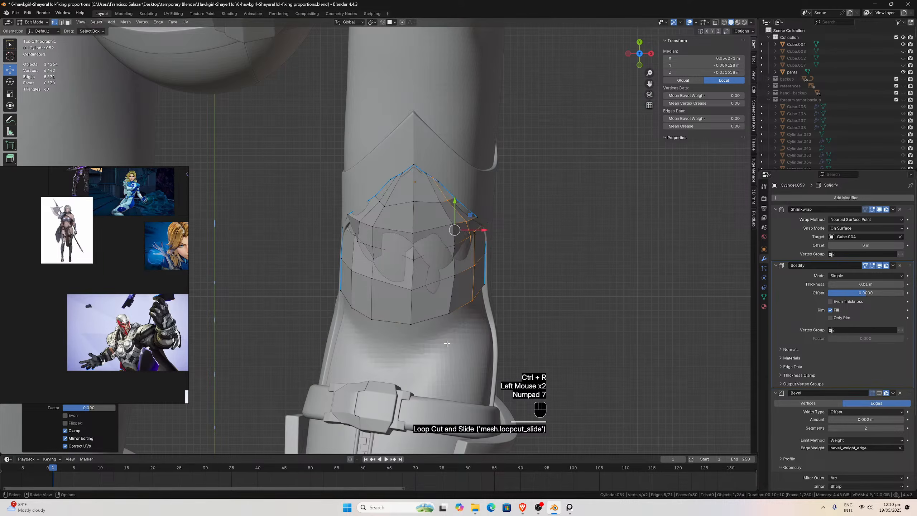
{"action": "scroll", "coordinate": [381, 282], "scroll_direction": "up", "scroll_amount": 2}
{"action": "left_click", "coordinate": [341, 337]}
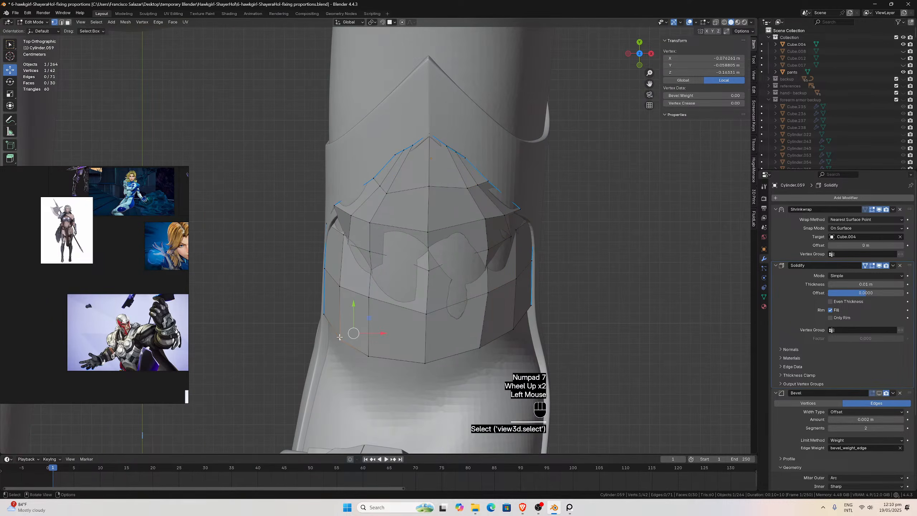
{"action": "key", "text": "g"}
{"action": "left_click", "coordinate": [341, 341]}
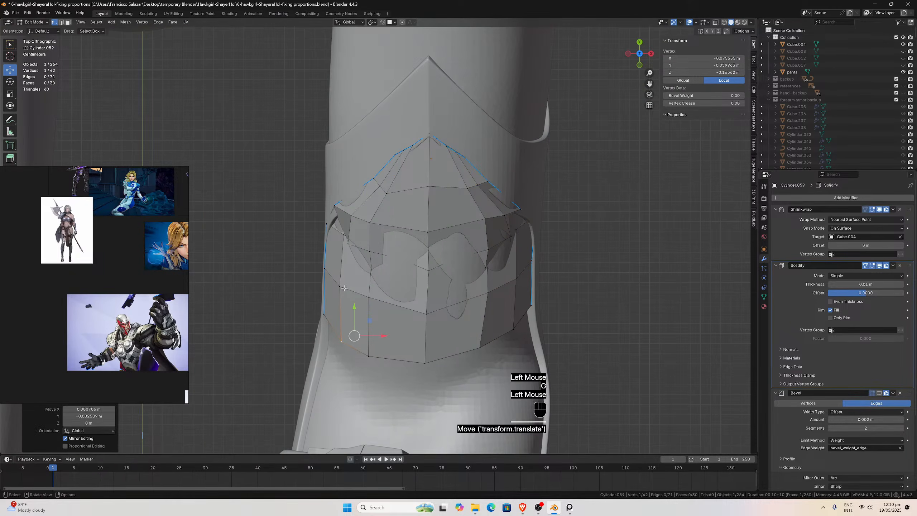
Move the plate's left-hand vertex in the row below the widest point slightly right in top view.
{"action": "left_click", "coordinate": [347, 242]}
{"action": "left_click", "coordinate": [343, 239]}
{"action": "key", "text": "g"}
{"action": "left_click", "coordinate": [344, 252]}
{"action": "left_click", "coordinate": [351, 240]}
{"action": "key", "text": "g"}
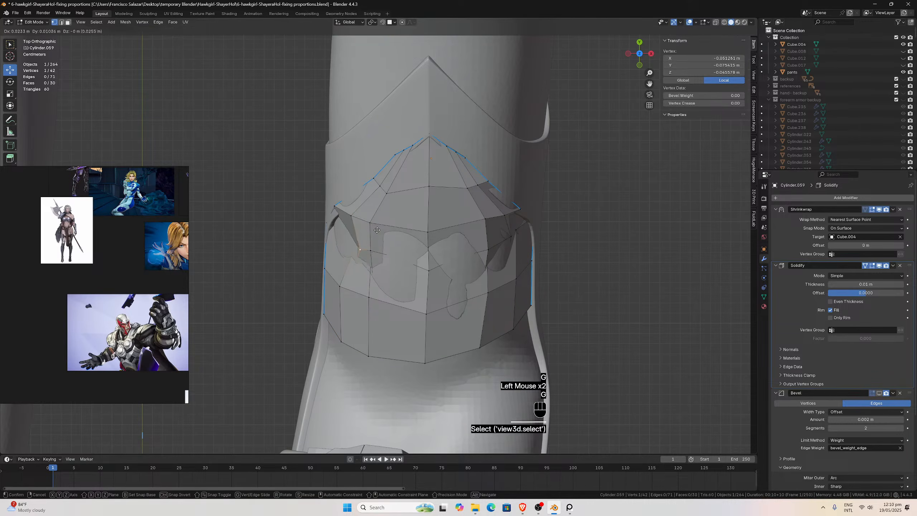
{"action": "left_click", "coordinate": [360, 239]}
{"action": "left_click", "coordinate": [359, 239]}
Check the plate in X-ray and readjust the same left-hand vertex to even out the surrounding faces.
{"action": "left_click", "coordinate": [716, 22]}
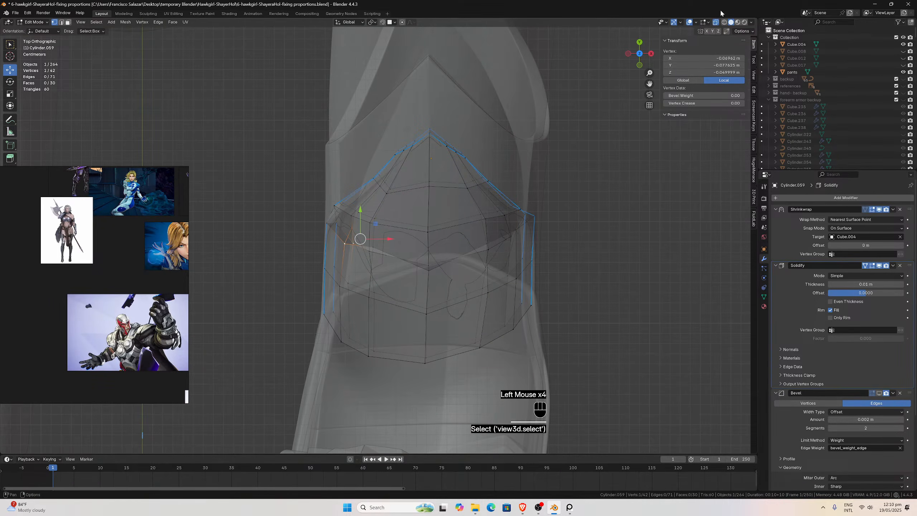
{"action": "left_click", "coordinate": [716, 22]}
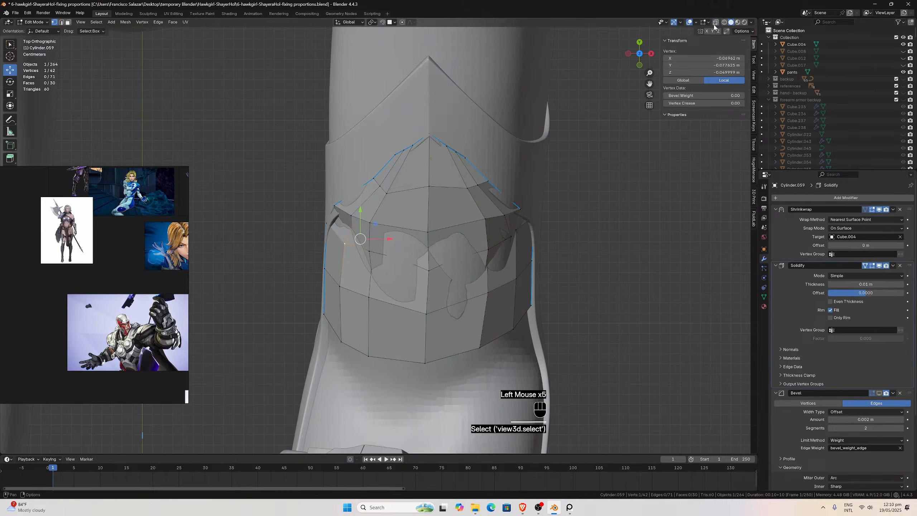
{"action": "key", "text": "g"}
{"action": "left_click", "coordinate": [357, 241]}
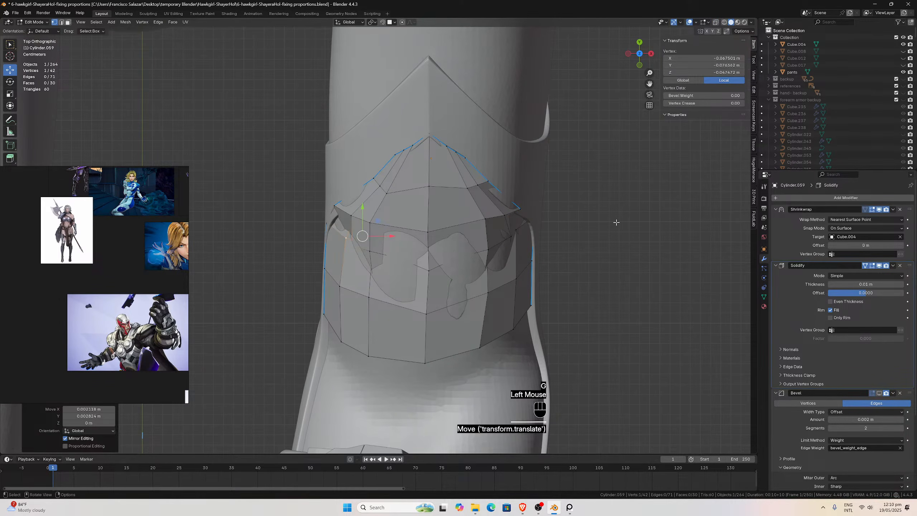
{"action": "left_click", "coordinate": [866, 211]}
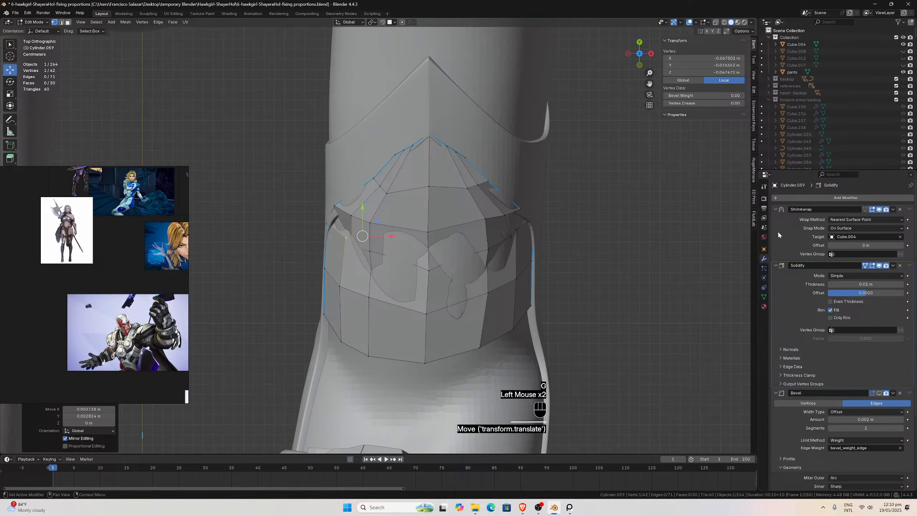
{"action": "key", "text": "g"}
{"action": "left_click", "coordinate": [356, 242]}
{"action": "left_click", "coordinate": [361, 240]}
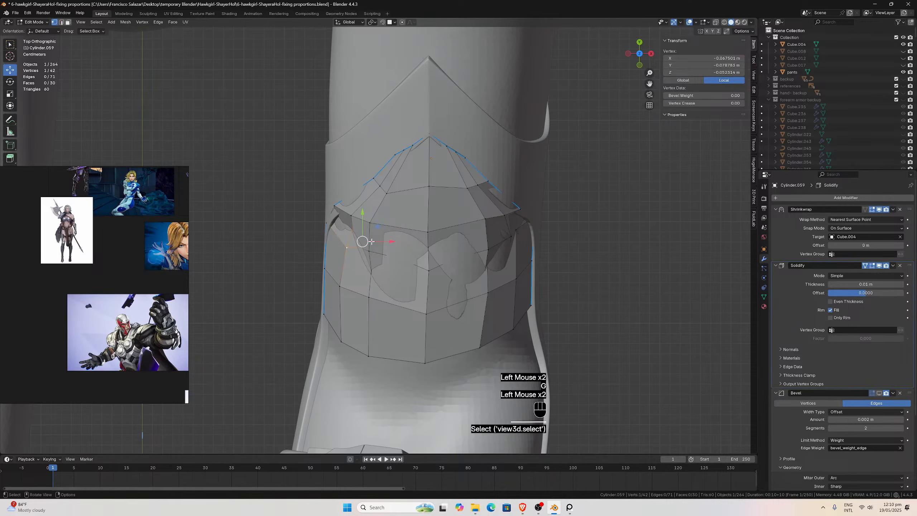
Shift the two upper vertices of the plate's second column slightly toward the centre line.
{"action": "left_click", "coordinate": [371, 254]}
{"action": "key", "text": "g"}
{"action": "left_click", "coordinate": [380, 253]}
{"action": "left_click", "coordinate": [371, 224]}
{"action": "key", "text": "g"}
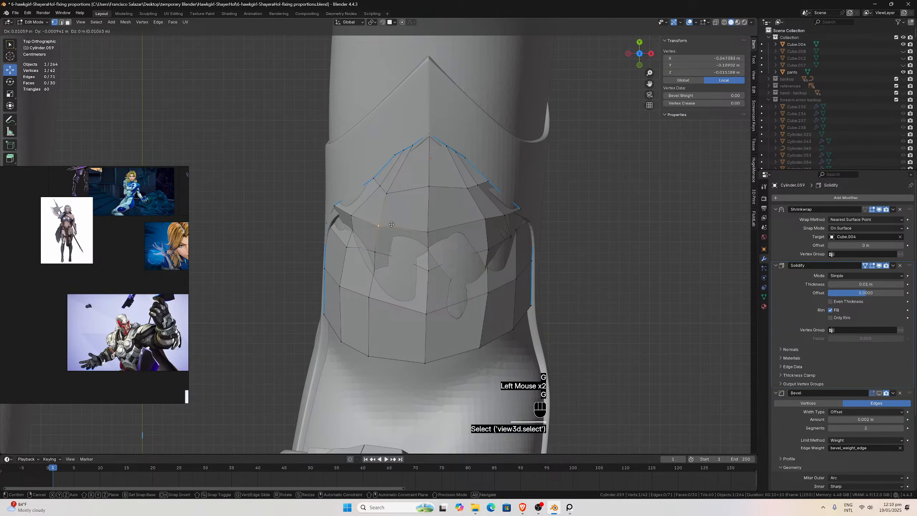
{"action": "left_click", "coordinate": [386, 221]}
Move the left vertex of the plate's wide upper row inward and push the second column's vertices further toward the centre.
{"action": "left_click", "coordinate": [349, 215]}
{"action": "key", "text": "g"}
{"action": "left_click", "coordinate": [365, 213]}
{"action": "key", "text": "g"}
{"action": "left_click", "coordinate": [398, 225]}
{"action": "left_click", "coordinate": [375, 254]}
{"action": "key", "text": "g"}
{"action": "left_click", "coordinate": [396, 259]}
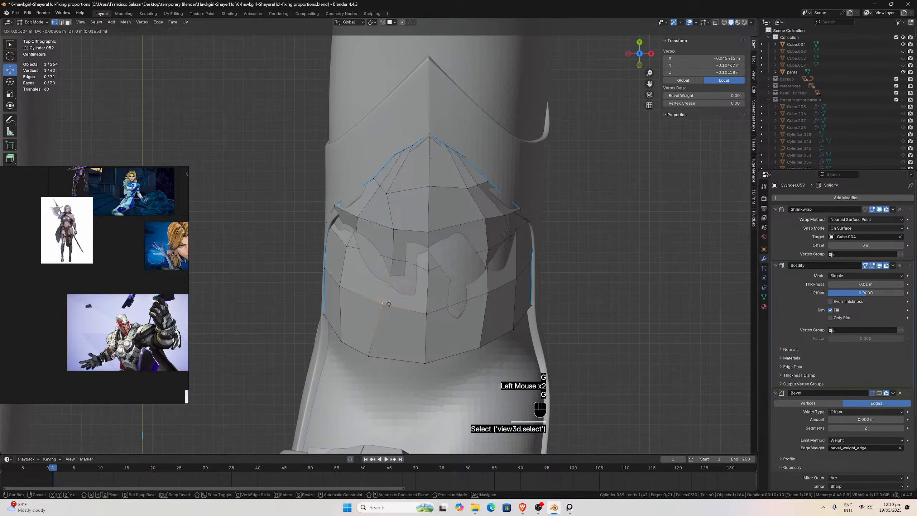
Move the second column's bottom edge vertex toward the centre and lower the left column's vertex slightly.
{"action": "left_click", "coordinate": [371, 356]}
{"action": "key", "text": "g"}
{"action": "left_click", "coordinate": [394, 356]}
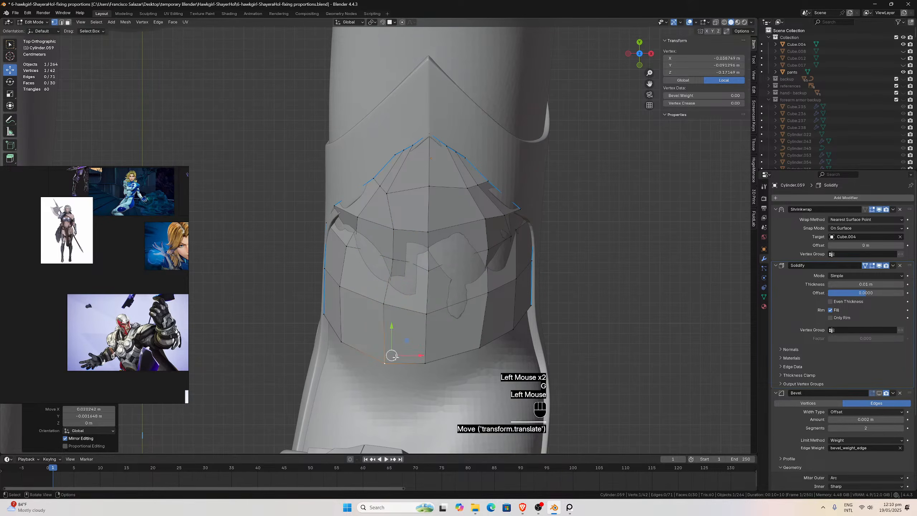
{"action": "left_click", "coordinate": [346, 248]}
{"action": "key", "text": "g"}
{"action": "left_click", "coordinate": [349, 251]}
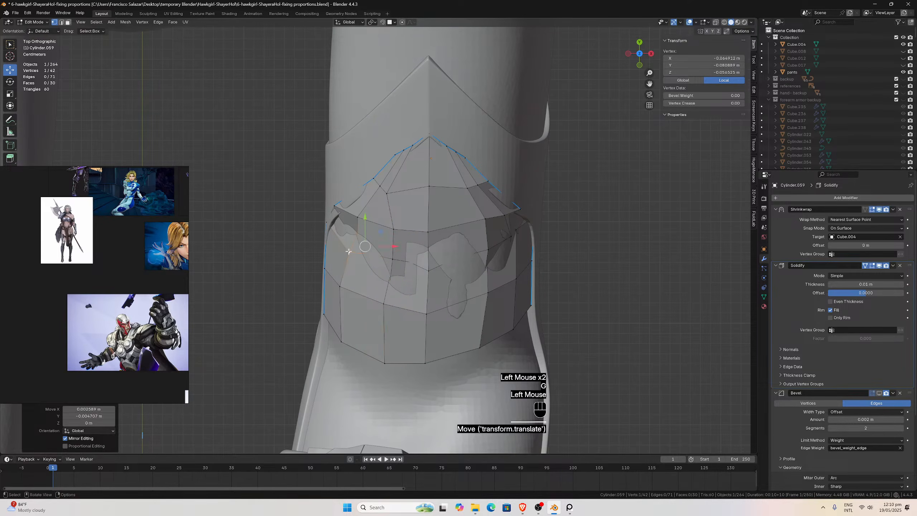
Reposition the middle-row vertices on both sides of the plate's centre line to even out the grid.
{"action": "left_click", "coordinate": [475, 254]}
{"action": "key", "text": "g"}
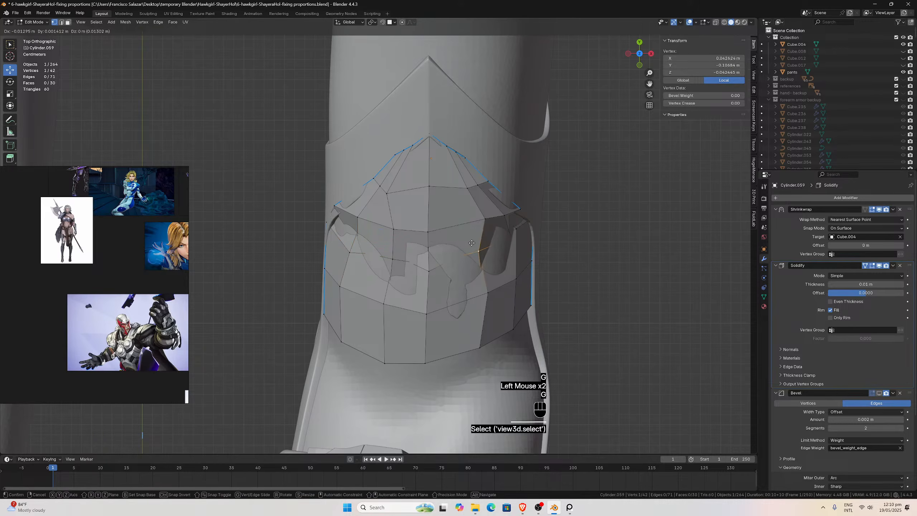
{"action": "left_click", "coordinate": [471, 246]}
{"action": "left_click", "coordinate": [392, 259]}
{"action": "key", "text": "g"}
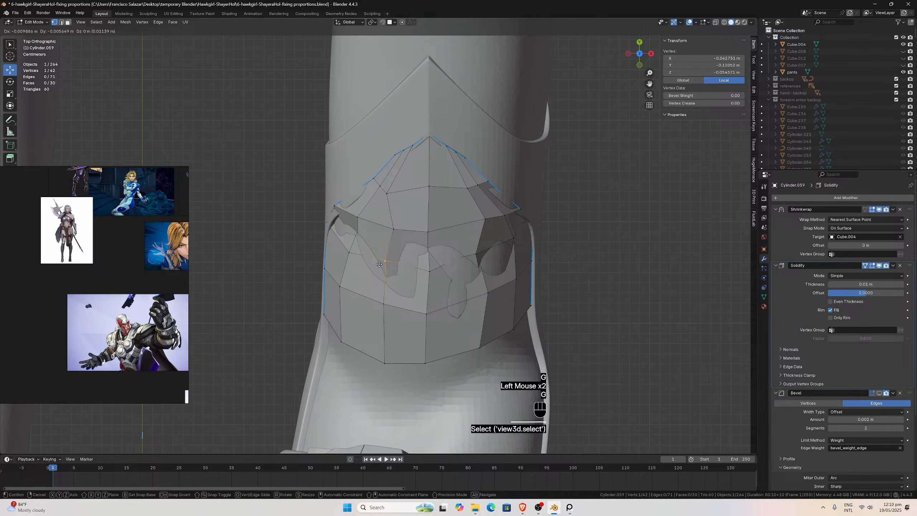
{"action": "left_click", "coordinate": [403, 235]}
Space the three vertices of the row below the plate's pointed tip evenly by moving the outer two inward.
{"action": "left_click", "coordinate": [390, 194]}
{"action": "key", "text": "g"}
{"action": "left_click", "coordinate": [406, 193]}
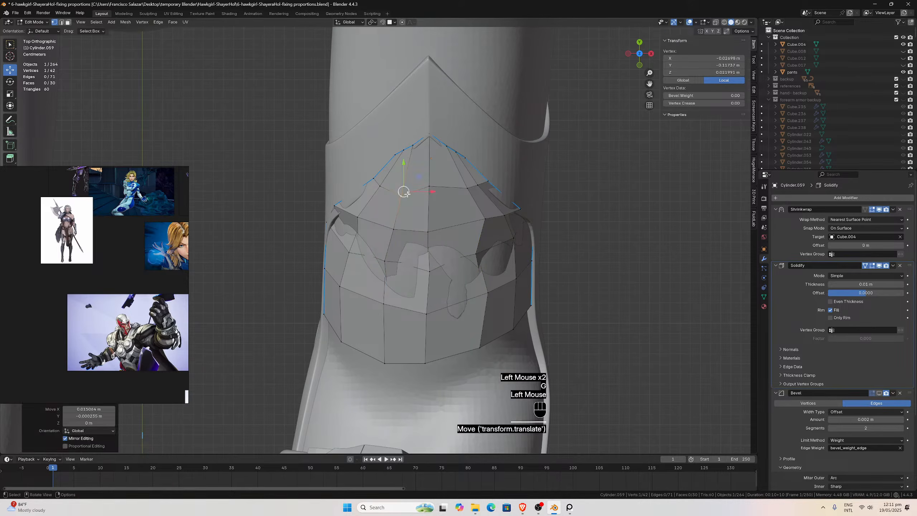
{"action": "left_click", "coordinate": [429, 187]}
{"action": "key", "text": "g"}
{"action": "left_click", "coordinate": [428, 188]}
{"action": "left_click", "coordinate": [466, 187]}
{"action": "key", "text": "g"}
{"action": "left_click", "coordinate": [457, 192]}
Pull the right-hand vertex of the wide upper row inward and raise the centre vertex of the middle row.
{"action": "left_click", "coordinate": [485, 227]}
{"action": "key", "text": "g"}
{"action": "left_click", "coordinate": [464, 242]}
{"action": "left_click", "coordinate": [422, 270]}
{"action": "key", "text": "g"}
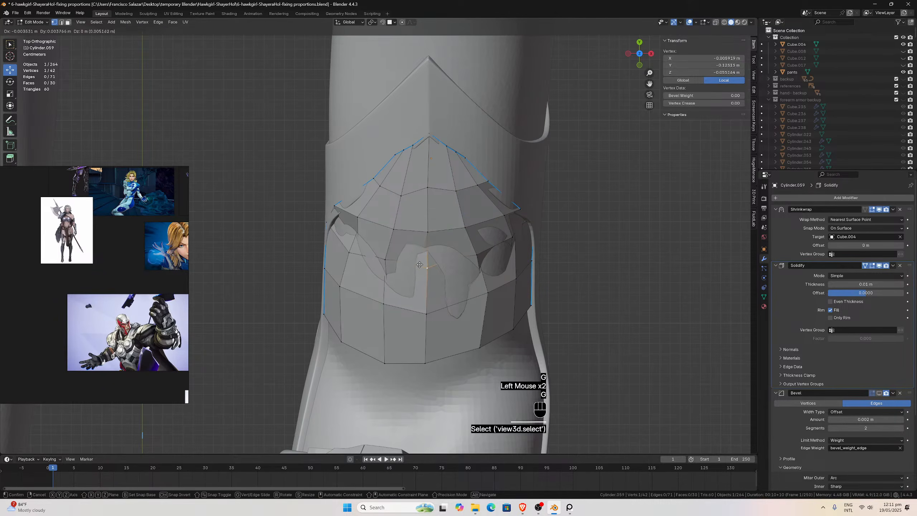
{"action": "left_click", "coordinate": [420, 264]}
Turn on the Face Orientation overlay to reveal flipped faces on the plate.
{"action": "left_click", "coordinate": [864, 265]}
{"action": "left_click", "coordinate": [864, 266]}
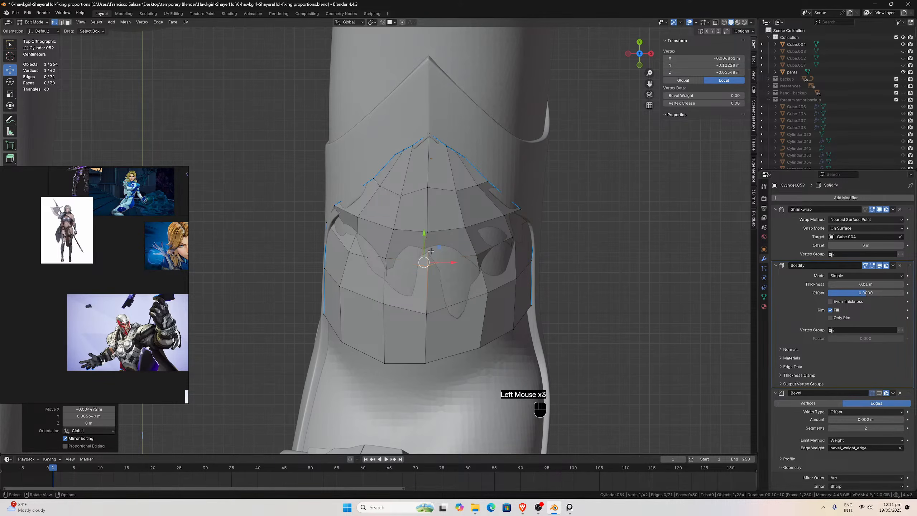
{"action": "left_click", "coordinate": [696, 22]}
{"action": "left_click", "coordinate": [653, 153]}
{"action": "left_click", "coordinate": [653, 154]}
{"action": "left_click", "coordinate": [653, 154]}
Select the whole plate mesh and recalculate its normals outside, checking the face orientation setting.
{"action": "middle_click_drag", "start_coordinate": [389, 231], "coordinate": [430, 213]}
{"action": "key", "text": "a"}
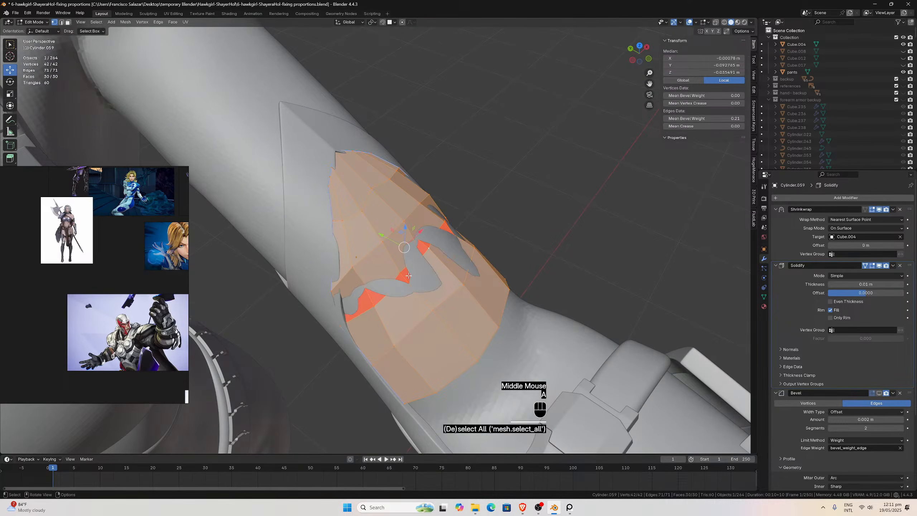
{"action": "key", "text": "alt+n"}
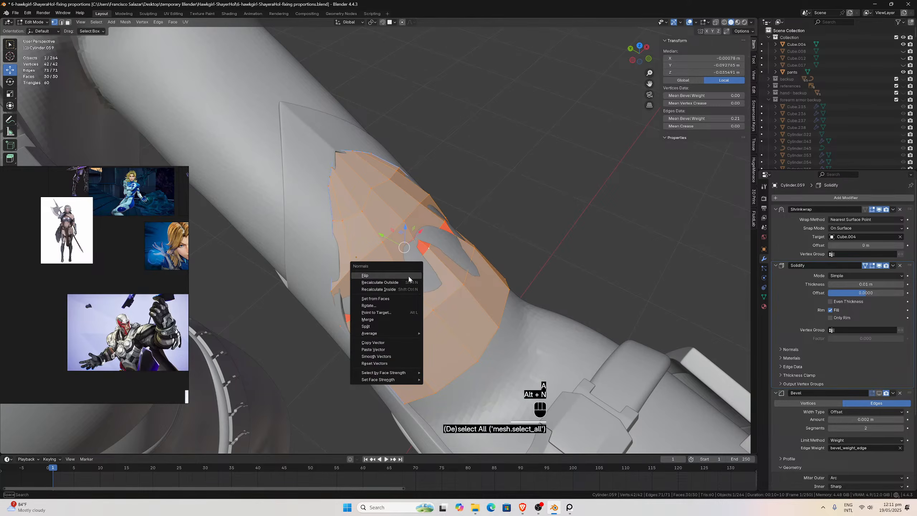
{"action": "left_click", "coordinate": [400, 282]}
{"action": "middle_click_drag", "start_coordinate": [399, 283], "coordinate": [680, 89]}
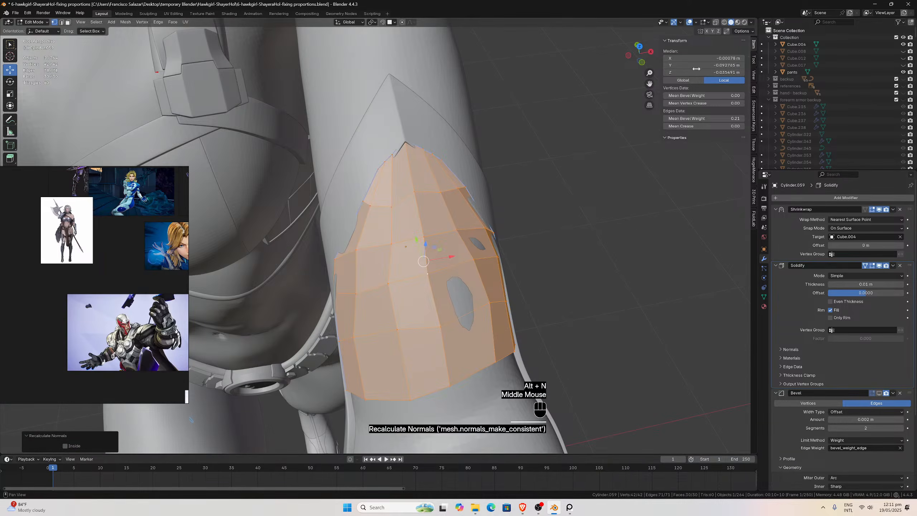
{"action": "left_click", "coordinate": [695, 23]}
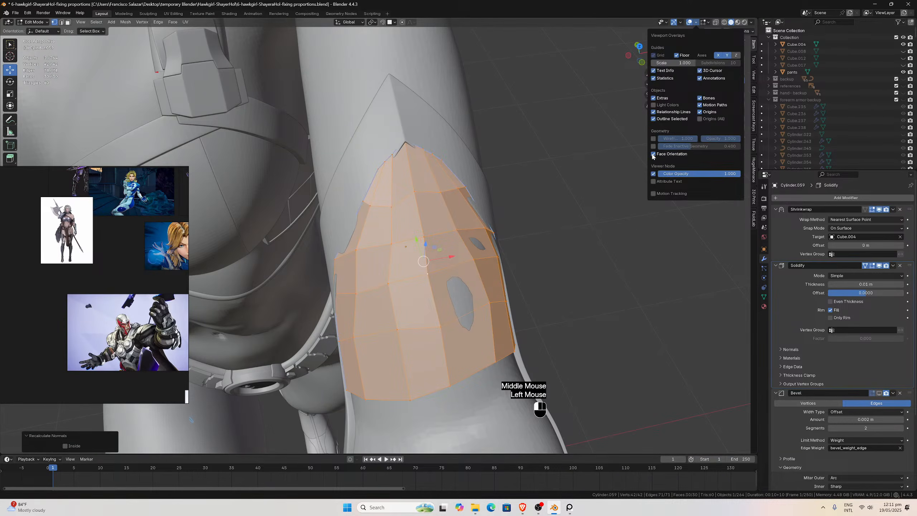
Adjust the three upper vertices of the plate's left column in top view so its edge flows smoothly.
{"action": "key", "text": "KP_7"}
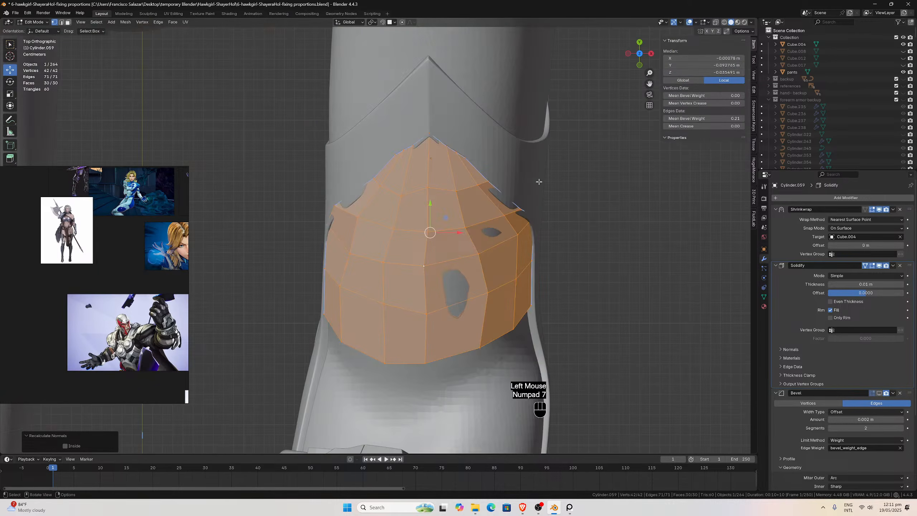
{"action": "scroll", "coordinate": [539, 182], "scroll_direction": "up", "scroll_amount": 1}
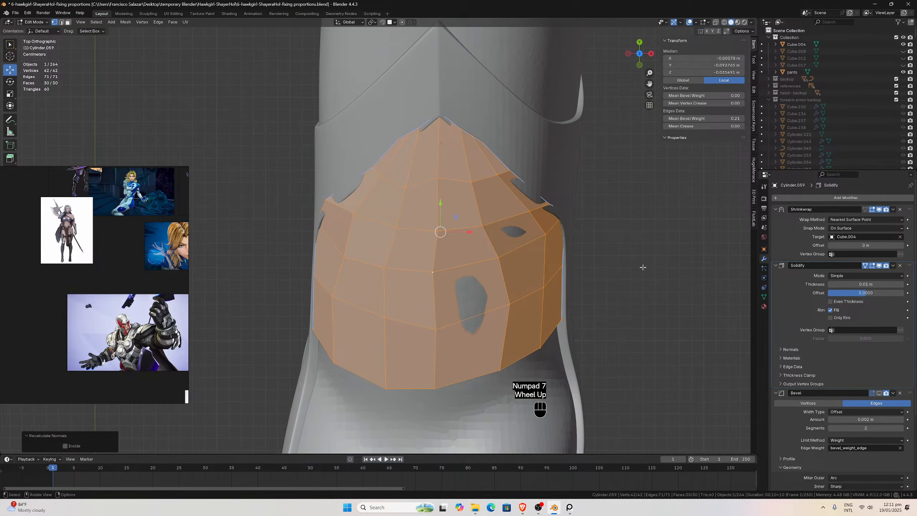
{"action": "left_click", "coordinate": [334, 296]}
{"action": "key", "text": "g"}
{"action": "left_click", "coordinate": [338, 299]}
{"action": "left_click", "coordinate": [345, 260]}
{"action": "key", "text": "g"}
{"action": "left_click", "coordinate": [342, 259]}
{"action": "left_click", "coordinate": [353, 217]}
{"action": "key", "text": "g"}
{"action": "left_click", "coordinate": [352, 220]}
Align the second column's vertices in the wide upper row and the middle row.
{"action": "left_click", "coordinate": [396, 226]}
{"action": "key", "text": "g"}
{"action": "left_click", "coordinate": [392, 225]}
{"action": "left_click", "coordinate": [386, 266]}
{"action": "key", "text": "g"}
{"action": "left_click", "coordinate": [392, 268]}
Move the middle row's centre vertex right and pull the lower-row vertex right of centre inward and down.
{"action": "left_click", "coordinate": [434, 271]}
{"action": "key", "text": "g"}
{"action": "left_click", "coordinate": [448, 272]}
{"action": "left_click", "coordinate": [509, 305]}
{"action": "key", "text": "g"}
{"action": "left_click", "coordinate": [500, 313]}
Smooth the plate's lower edge by moving its right and centre vertices, and raise the centre vertex just above them.
{"action": "left_click", "coordinate": [499, 370]}
{"action": "key", "text": "g"}
{"action": "left_click", "coordinate": [493, 375]}
{"action": "left_click", "coordinate": [437, 382]}
{"action": "key", "text": "g"}
{"action": "left_click", "coordinate": [441, 374]}
{"action": "left_click", "coordinate": [435, 329]}
{"action": "key", "text": "g"}
{"action": "left_click", "coordinate": [431, 327]}
Raise the two left vertices of the plate's lower edge, shifting the outermost one inward.
{"action": "left_click", "coordinate": [385, 386]}
{"action": "key", "text": "g"}
{"action": "left_click", "coordinate": [383, 376]}
{"action": "left_click", "coordinate": [334, 361]}
{"action": "key", "text": "g"}
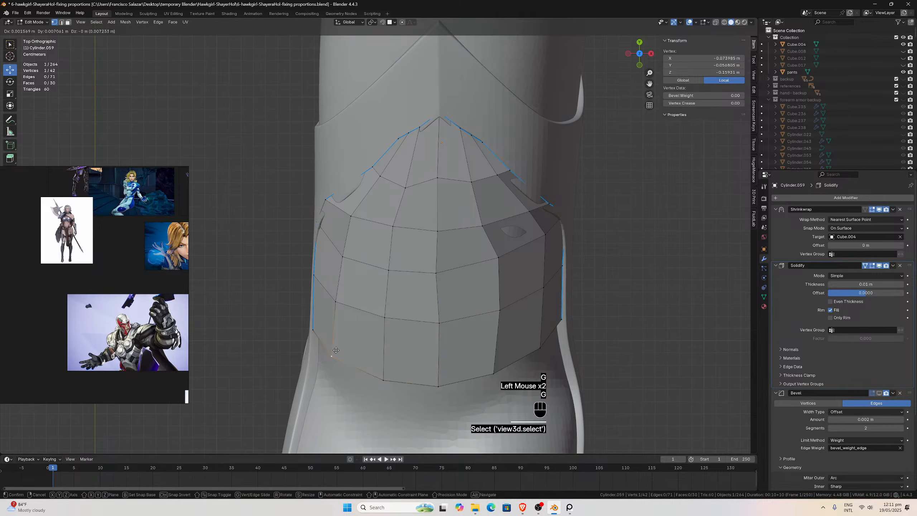
{"action": "left_click", "coordinate": [349, 344]}
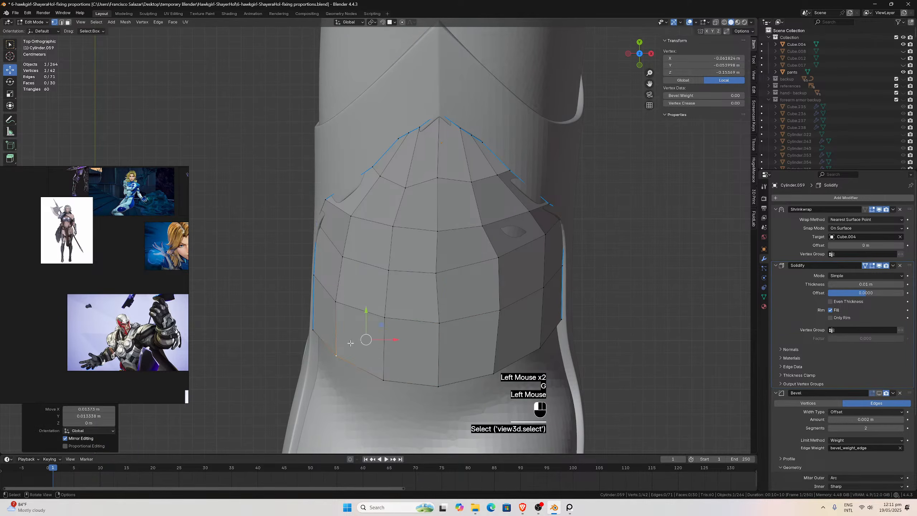
Shift the wide upper row's right inner vertex outward and the middle row's far-right vertex inward.
{"action": "scroll", "coordinate": [494, 282], "scroll_direction": "down", "scroll_amount": 1}
{"action": "left_click", "coordinate": [467, 227]}
{"action": "key", "text": "g"}
{"action": "left_click", "coordinate": [475, 225]}
{"action": "left_click", "coordinate": [517, 234]}
{"action": "key", "text": "g"}
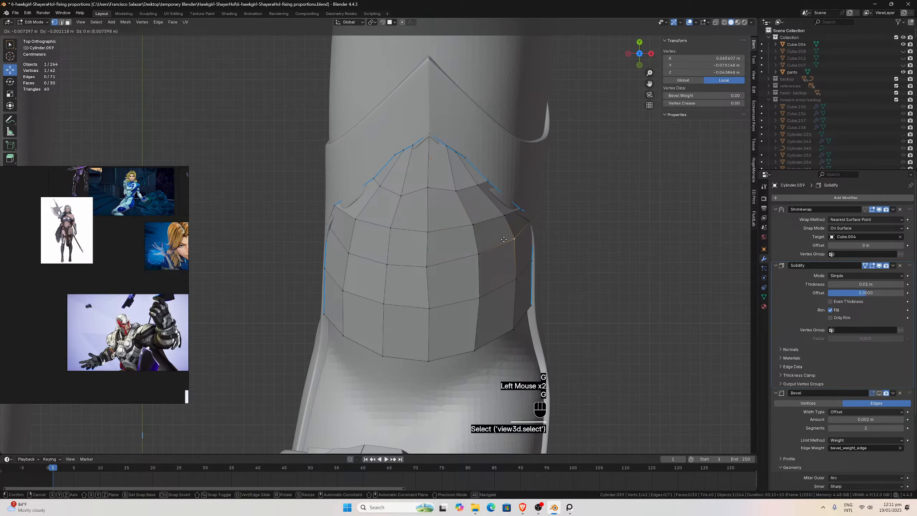
{"action": "left_click", "coordinate": [500, 241]}
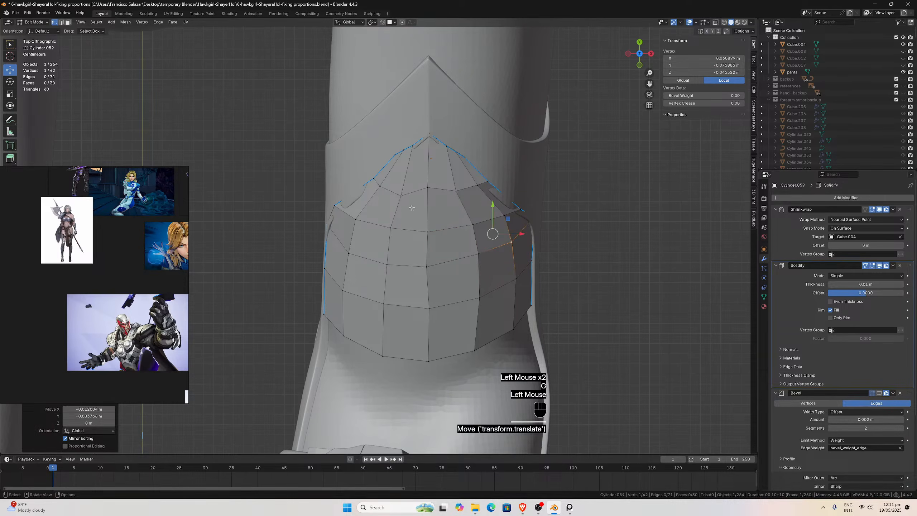
Fine-tune the row below the plate's tip, lowering its centre and raising the vertices on either side.
{"action": "left_click", "coordinate": [427, 187]}
{"action": "key", "text": "g"}
{"action": "left_click", "coordinate": [433, 191]}
{"action": "key", "text": "g"}
{"action": "left_click", "coordinate": [426, 188]}
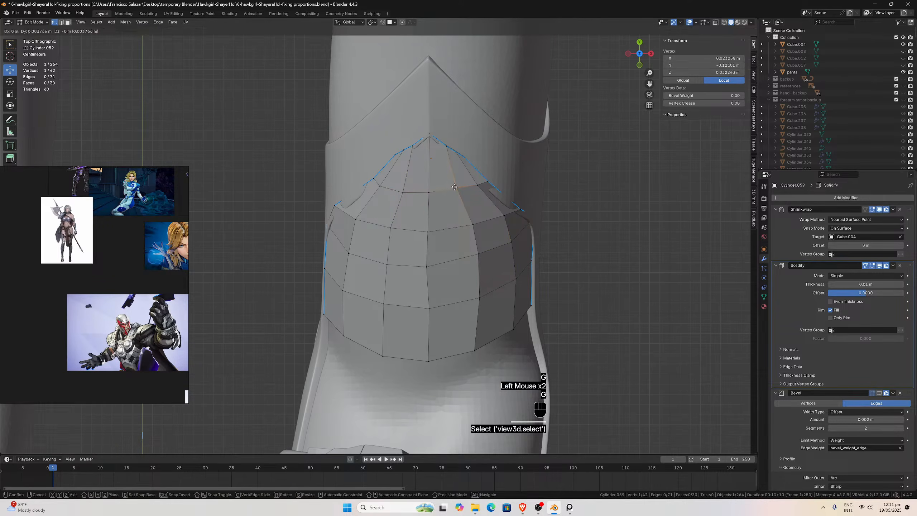
{"action": "left_click", "coordinate": [403, 191]}
{"action": "key", "text": "g"}
{"action": "left_click", "coordinate": [405, 185]}
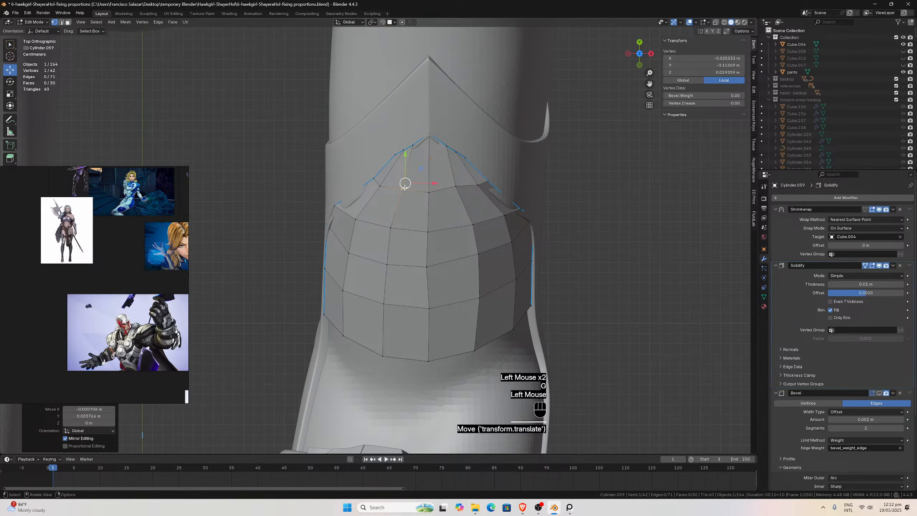
Adjust the outline vertices on the left and right slopes of the plate's pointed upper end.
{"action": "left_click", "coordinate": [373, 180]}
{"action": "key", "text": "g"}
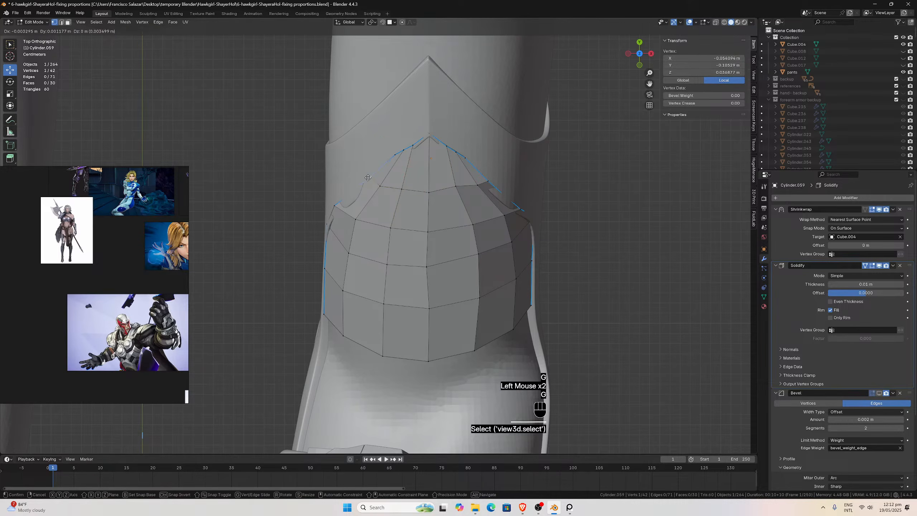
{"action": "left_click", "coordinate": [366, 178]}
{"action": "left_click", "coordinate": [478, 177]}
{"action": "key", "text": "g"}
{"action": "left_click", "coordinate": [500, 190]}
Move the two vertices along the plate's lower side edge slightly down and back in the right orthographic view.
{"action": "middle_click_drag", "start_coordinate": [525, 235], "coordinate": [479, 250]}
{"action": "scroll", "coordinate": [479, 250], "scroll_direction": "up", "scroll_amount": 1}
{"action": "scroll", "coordinate": [480, 250], "scroll_direction": "down", "scroll_amount": 3}
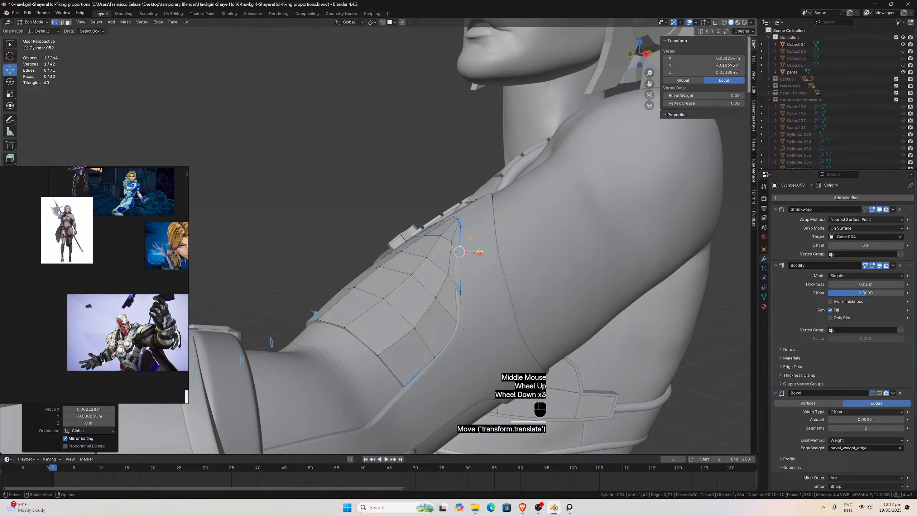
{"action": "key", "text": "KP_3"}
{"action": "scroll", "coordinate": [364, 353], "scroll_direction": "up", "scroll_amount": 2}
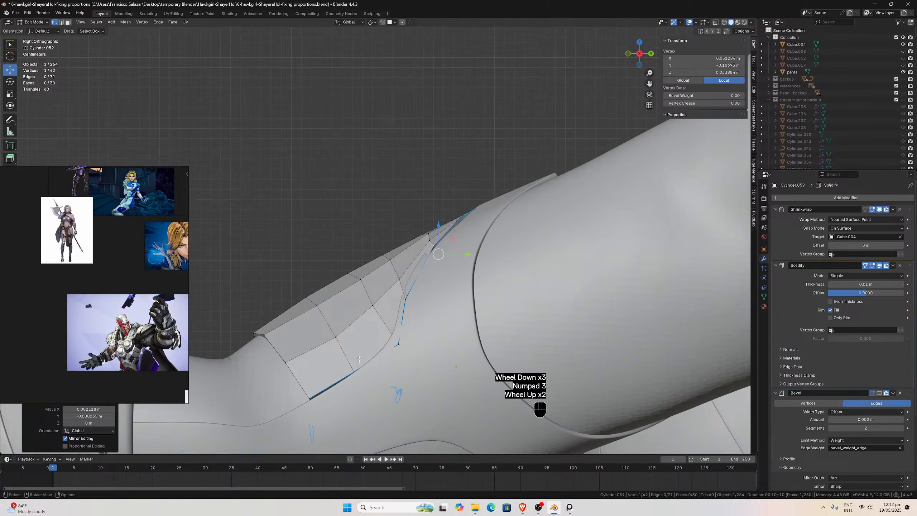
{"action": "left_click", "coordinate": [310, 400]}
{"action": "key", "text": "g"}
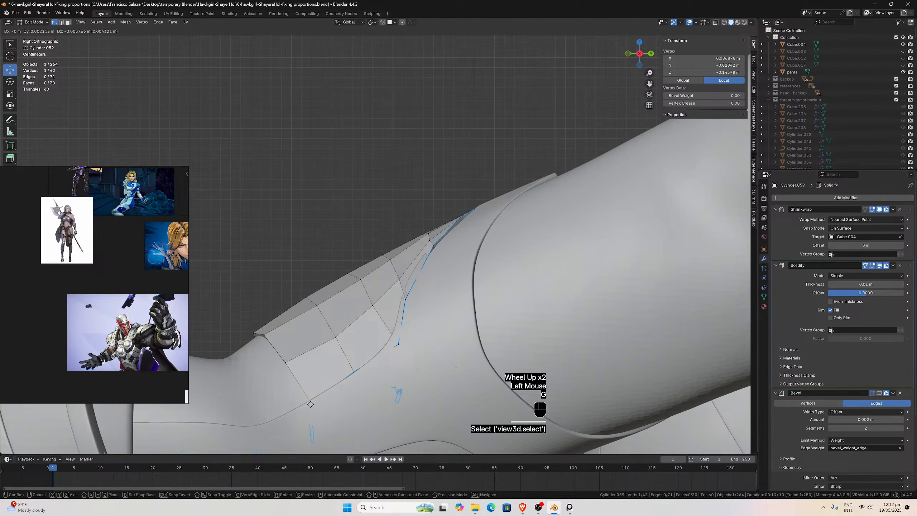
{"action": "left_click", "coordinate": [311, 408]}
{"action": "left_click", "coordinate": [354, 371]}
{"action": "key", "text": "g"}
{"action": "left_click", "coordinate": [359, 379]}
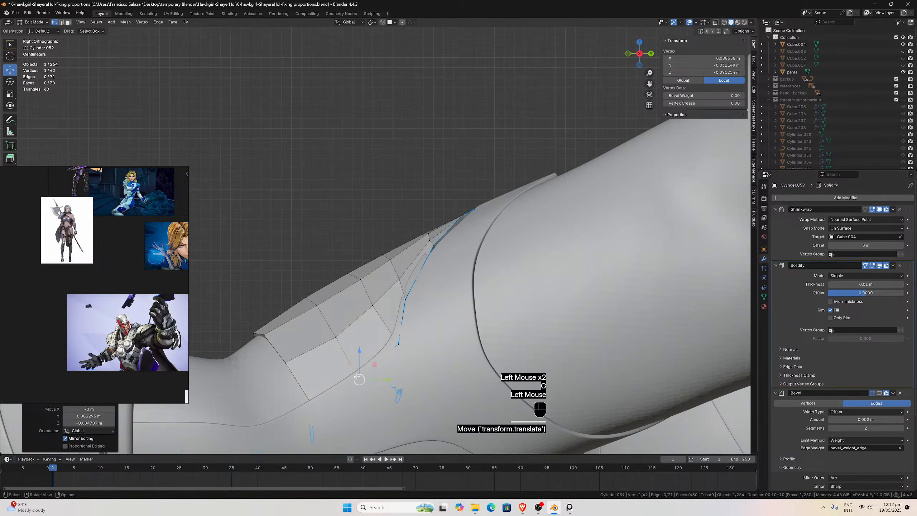
Adjust three outline vertices along the plate's upper side edge in the right orthographic view, lowering the one nearest the tip.
{"action": "left_click", "coordinate": [398, 342]}
{"action": "key", "text": "g"}
{"action": "left_click", "coordinate": [398, 342]}
{"action": "left_click", "coordinate": [406, 299]}
{"action": "key", "text": "g"}
{"action": "left_click", "coordinate": [407, 300]}
{"action": "scroll", "coordinate": [412, 282], "scroll_direction": "down", "scroll_amount": 1}
{"action": "left_click", "coordinate": [426, 252]}
{"action": "key", "text": "g"}
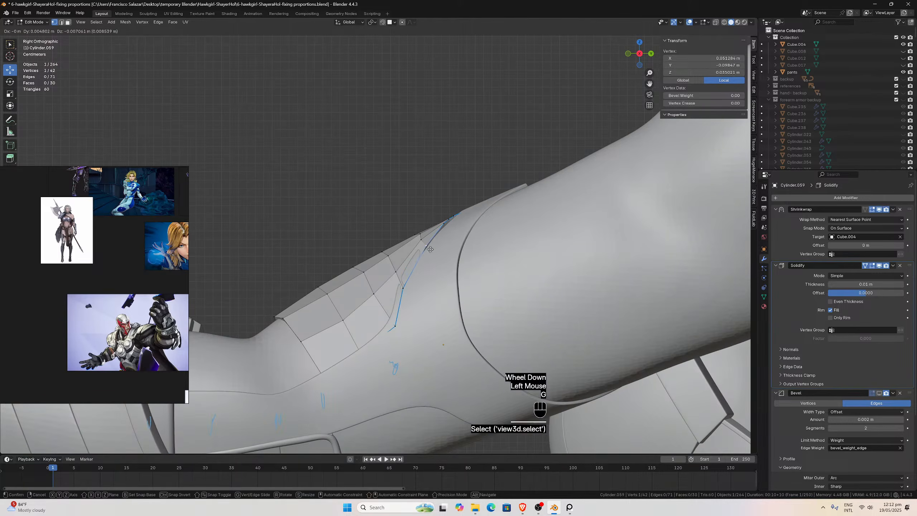
{"action": "left_click", "coordinate": [430, 250]}
Lower the two outline vertices just below the plate's tip slightly and shift them back.
{"action": "scroll", "coordinate": [450, 240], "scroll_direction": "up", "scroll_amount": 3}
{"action": "left_click", "coordinate": [513, 211]}
{"action": "key", "text": "g"}
{"action": "left_click", "coordinate": [529, 223]}
{"action": "left_click", "coordinate": [527, 202]}
{"action": "key", "text": "g"}
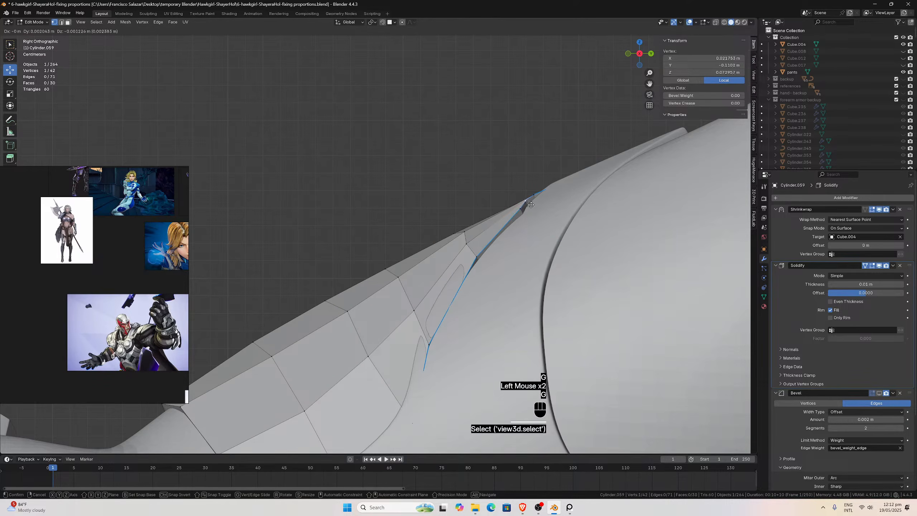
{"action": "left_click", "coordinate": [530, 204]}
{"action": "middle_click_drag", "start_coordinate": [530, 204], "coordinate": [582, 246]}
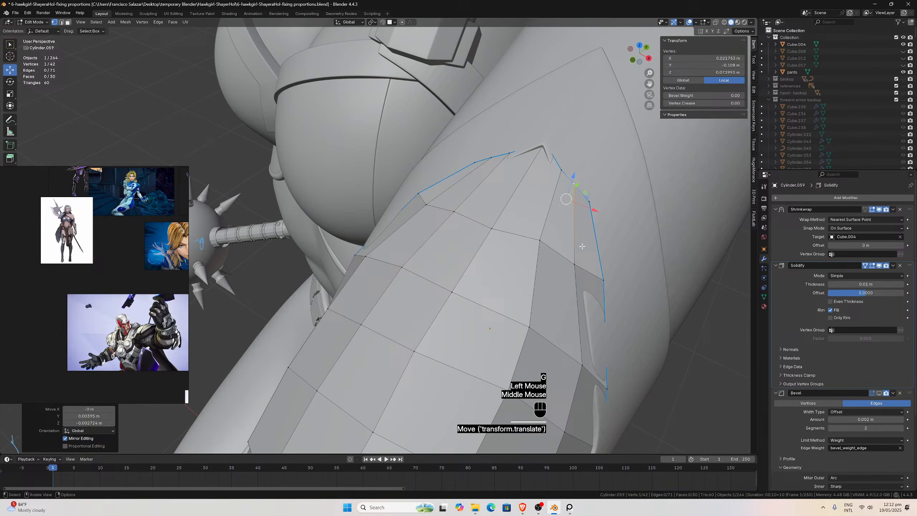
From the top view, push the two right-slope vertices nearest the tip slightly toward the upper arm.
{"action": "key", "text": "KP_7"}
{"action": "left_click", "coordinate": [496, 82]}
{"action": "key", "text": "g"}
{"action": "left_click", "coordinate": [499, 75]}
{"action": "left_click", "coordinate": [512, 86]}
{"action": "key", "text": "g"}
{"action": "left_click", "coordinate": [515, 79]}
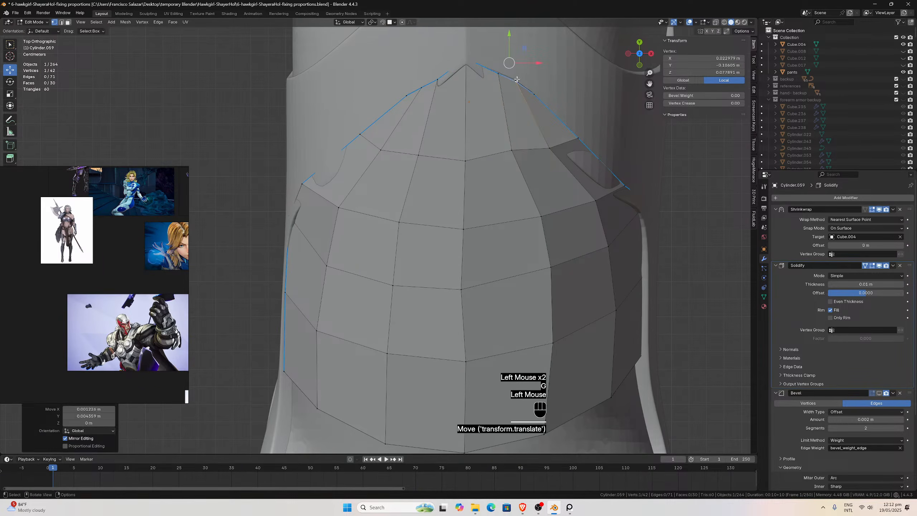
Move the two outline vertices farther down the right slope outward to straighten the edge.
{"action": "left_click", "coordinate": [538, 93]}
{"action": "key", "text": "g"}
{"action": "left_click", "coordinate": [551, 97]}
{"action": "left_click", "coordinate": [578, 138]}
{"action": "key", "text": "g"}
{"action": "left_click", "coordinate": [593, 144]}
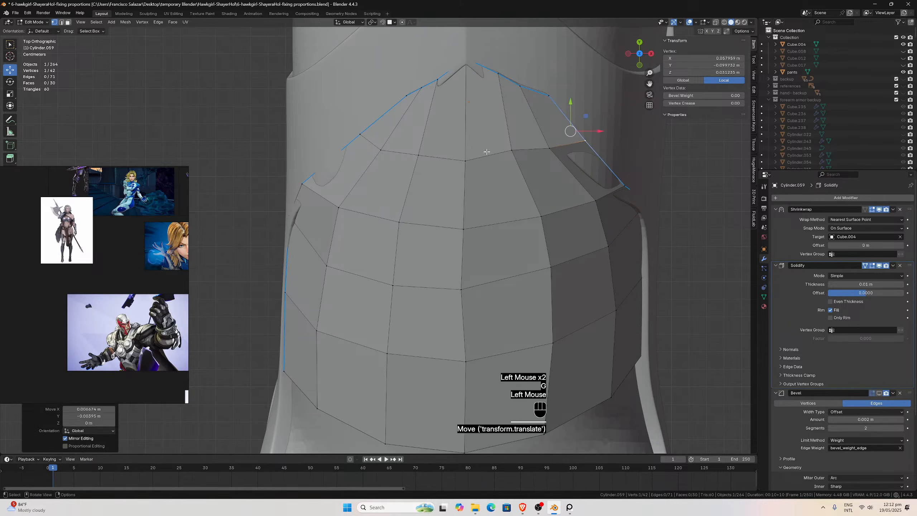
Move the upper two outline vertices on the plate's left slope outward and slightly down.
{"action": "left_click", "coordinate": [404, 98]}
{"action": "key", "text": "g"}
{"action": "left_click", "coordinate": [388, 111]}
{"action": "left_click", "coordinate": [359, 139]}
{"action": "key", "text": "g"}
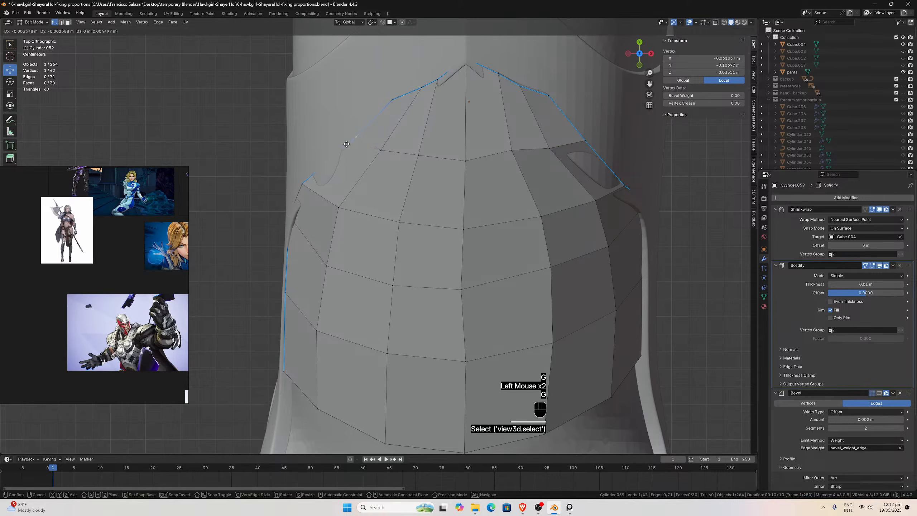
{"action": "left_click", "coordinate": [337, 151]}
Shift the widest left-slope vertex and the side vertex below it outward and down.
{"action": "left_click", "coordinate": [315, 175]}
{"action": "key", "text": "g"}
{"action": "left_click", "coordinate": [306, 181]}
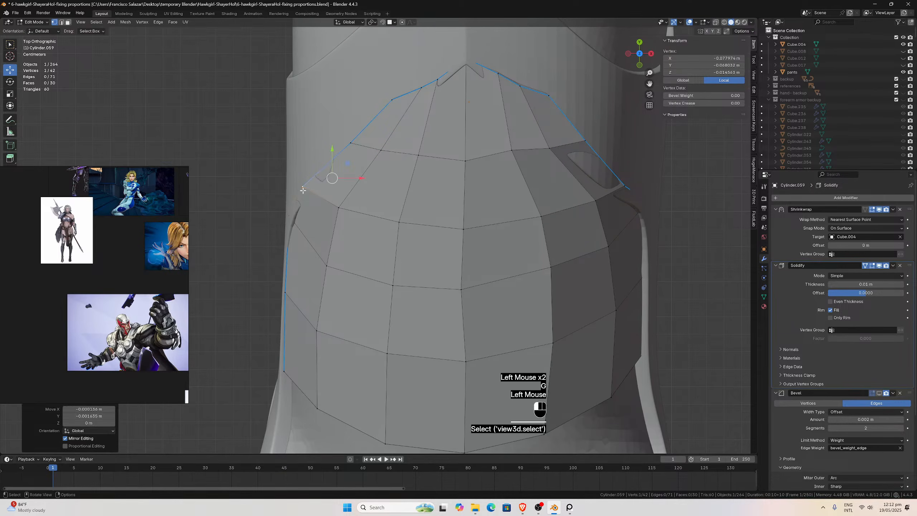
{"action": "left_click", "coordinate": [293, 221]}
{"action": "key", "text": "g"}
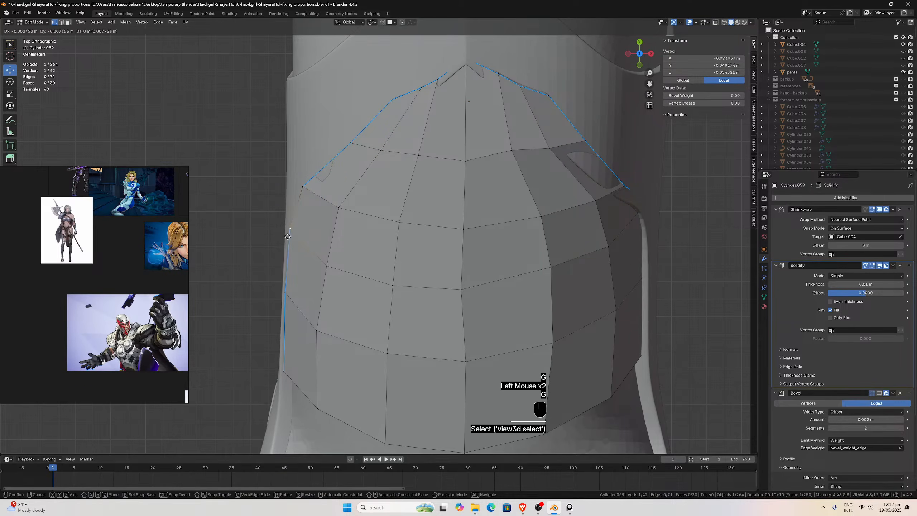
{"action": "left_click", "coordinate": [279, 239]}
In the left orthographic view, lower the two middle vertices of the plate's side outline to smooth its curve.
{"action": "scroll", "coordinate": [279, 240], "scroll_direction": "down", "scroll_amount": 4}
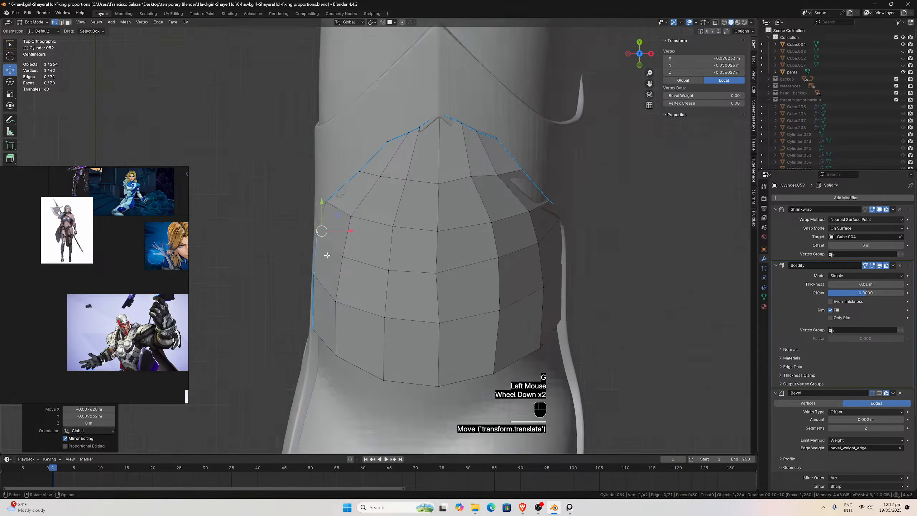
{"action": "middle_click_drag", "start_coordinate": [278, 240], "coordinate": [476, 194]}
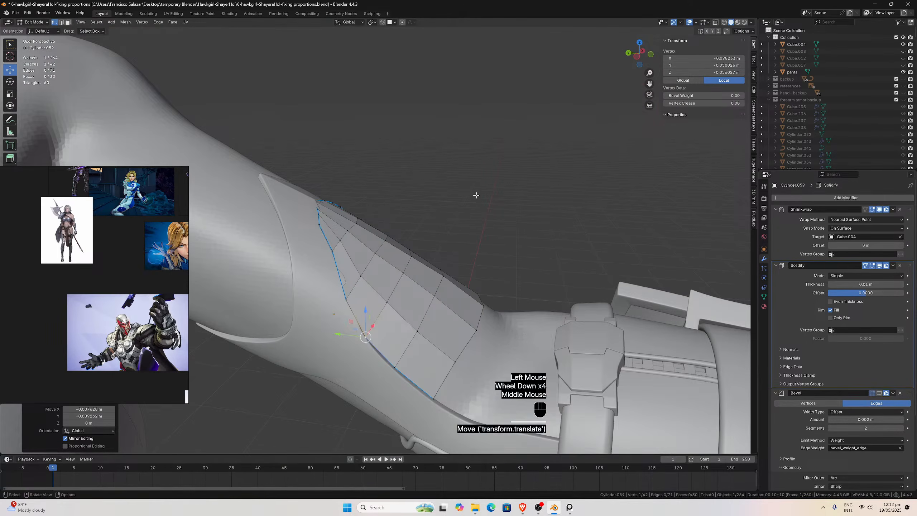
{"action": "key", "text": "ctrl+KP_3"}
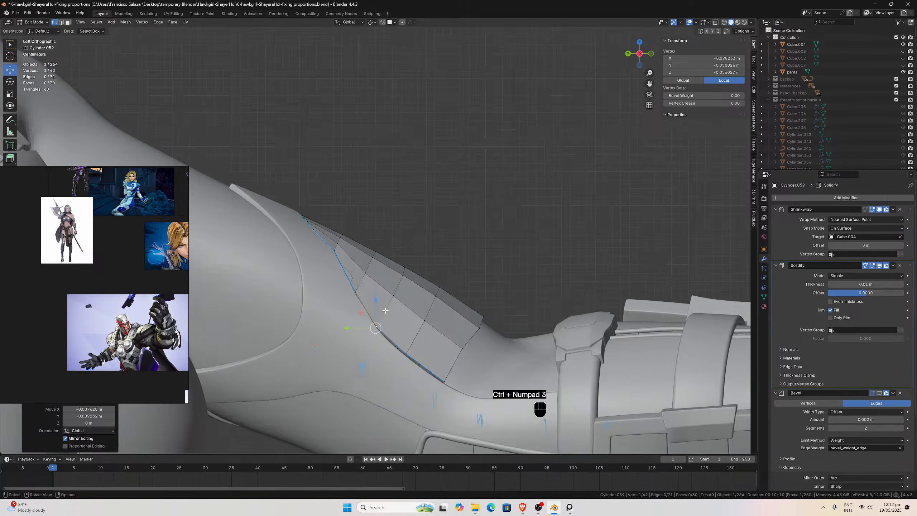
{"action": "scroll", "coordinate": [386, 312], "scroll_direction": "up", "scroll_amount": 3}
{"action": "key", "text": "g"}
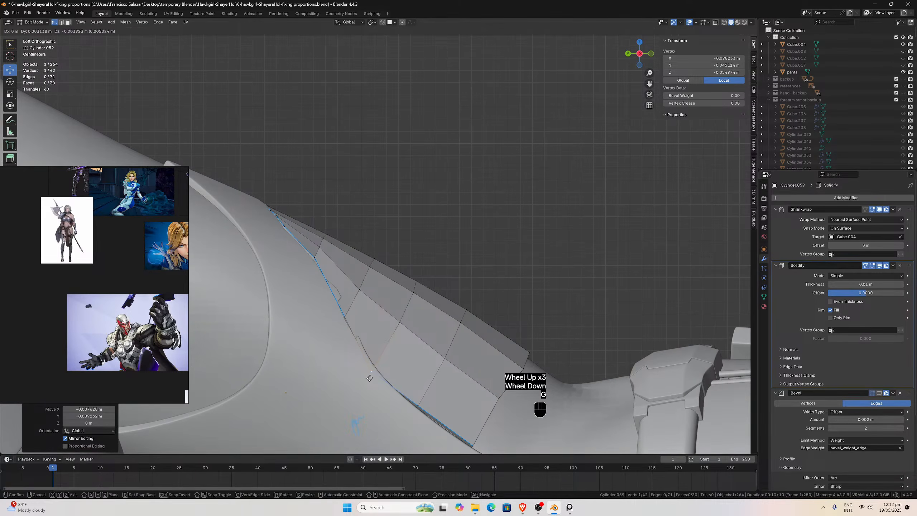
{"action": "left_click", "coordinate": [395, 378]}
{"action": "left_click", "coordinate": [341, 315]}
{"action": "key", "text": "g"}
{"action": "left_click", "coordinate": [338, 323]}
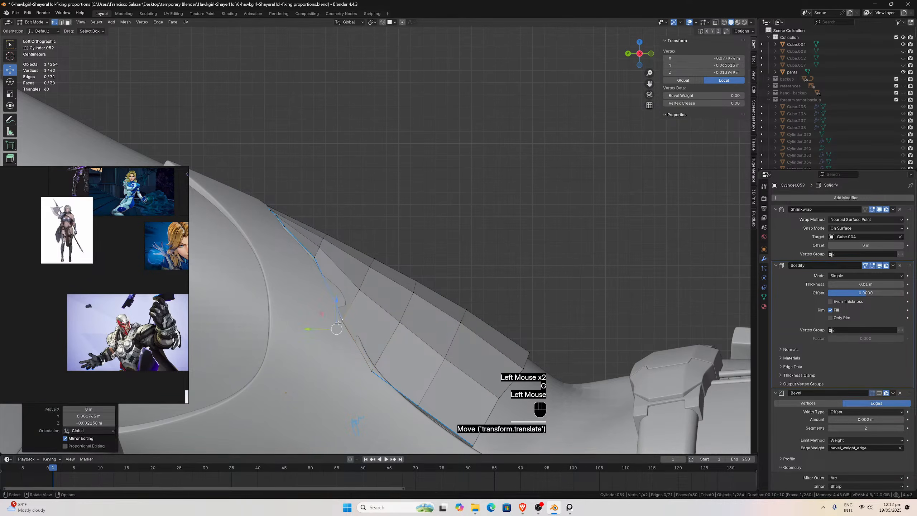
Lower the side-edge vertex next to the wrist-end corner and nudge the corner vertex.
{"action": "left_click", "coordinate": [409, 400]}
{"action": "key", "text": "g"}
{"action": "left_click", "coordinate": [411, 410]}
{"action": "scroll", "coordinate": [412, 413], "scroll_direction": "down", "scroll_amount": 1}
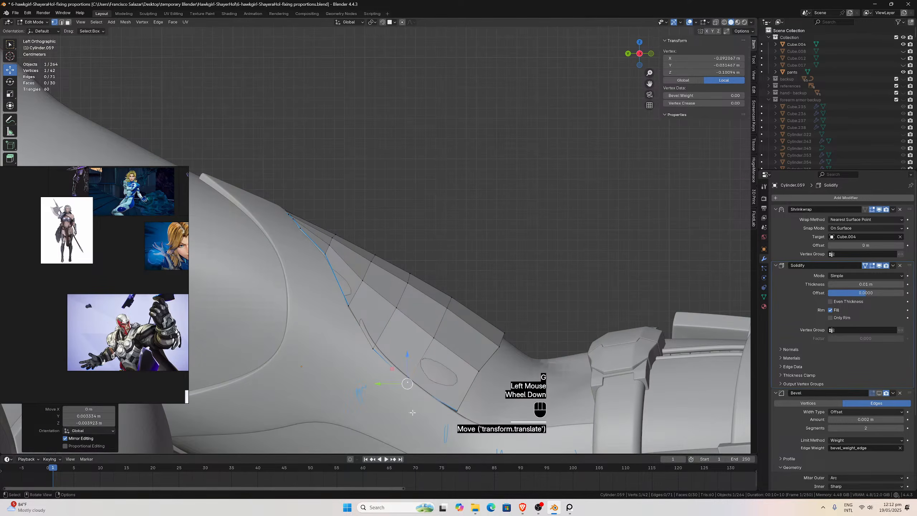
{"action": "left_click", "coordinate": [455, 416]}
{"action": "key", "text": "g"}
{"action": "left_click", "coordinate": [453, 417]}
Move two vertices along the wrist-end rim toward the wrist and readjust the lower corner between them and the side edge.
{"action": "left_click", "coordinate": [478, 372]}
{"action": "key", "text": "g"}
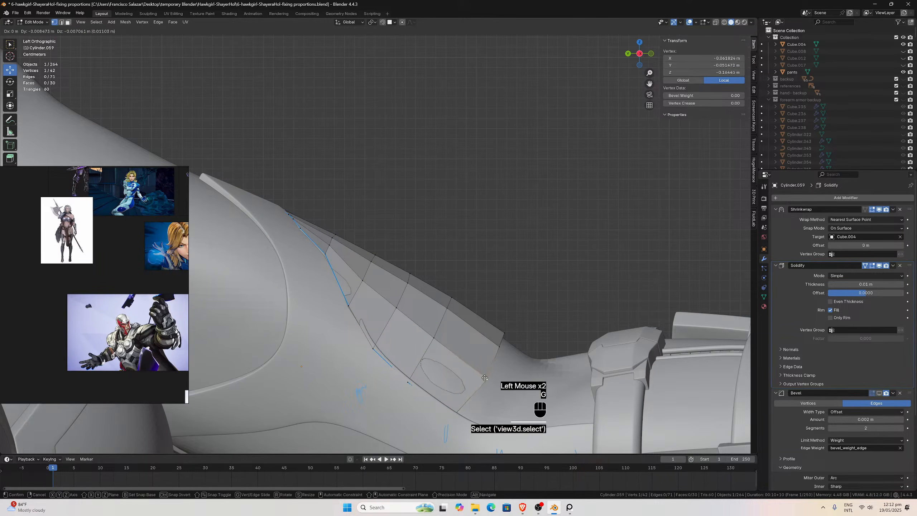
{"action": "left_click", "coordinate": [485, 378]}
{"action": "left_click", "coordinate": [455, 415]}
{"action": "key", "text": "g"}
{"action": "left_click", "coordinate": [449, 393]}
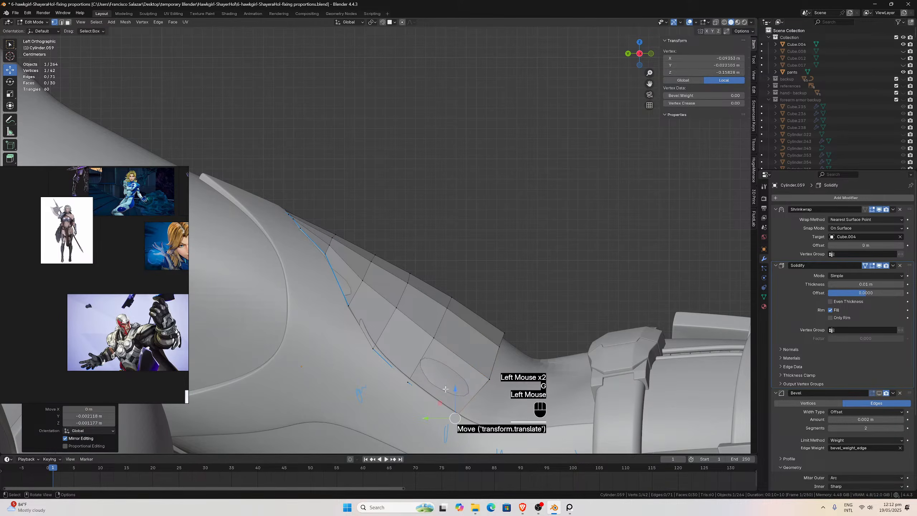
{"action": "left_click", "coordinate": [497, 350]}
{"action": "key", "text": "g"}
{"action": "left_click", "coordinate": [503, 353]}
Adjust the two matching wrist-end rim vertices on the plate's opposite side.
{"action": "key", "text": "ctrl+KP_3"}
{"action": "left_click", "coordinate": [267, 340]}
{"action": "key", "text": "g"}
{"action": "left_click", "coordinate": [282, 361]}
{"action": "left_click", "coordinate": [264, 334]}
{"action": "key", "text": "g"}
{"action": "left_click", "coordinate": [267, 345]}
From the top view, pull the wrist-end rim's centre vertex down and move its left vertex up and inward.
{"action": "middle_click_drag", "start_coordinate": [267, 344], "coordinate": [371, 344]}
{"action": "key", "text": "KP_7"}
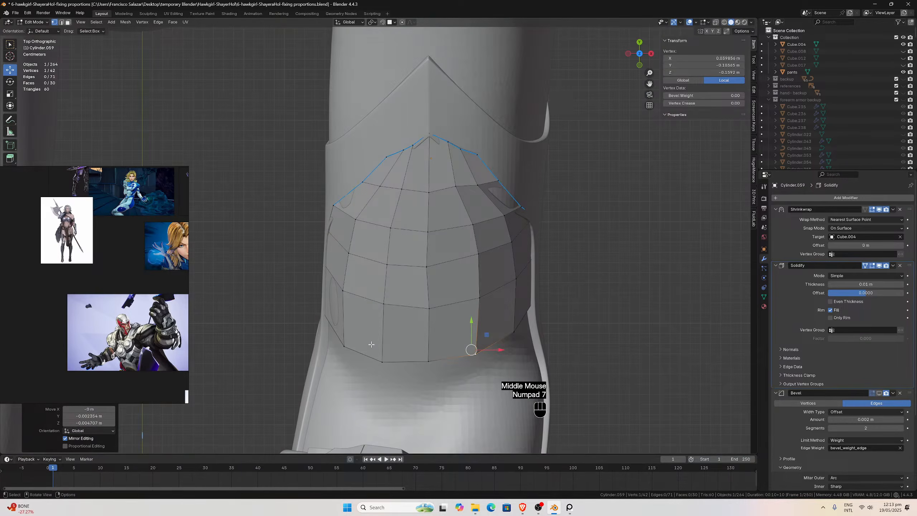
{"action": "left_click", "coordinate": [429, 357]}
{"action": "key", "text": "g"}
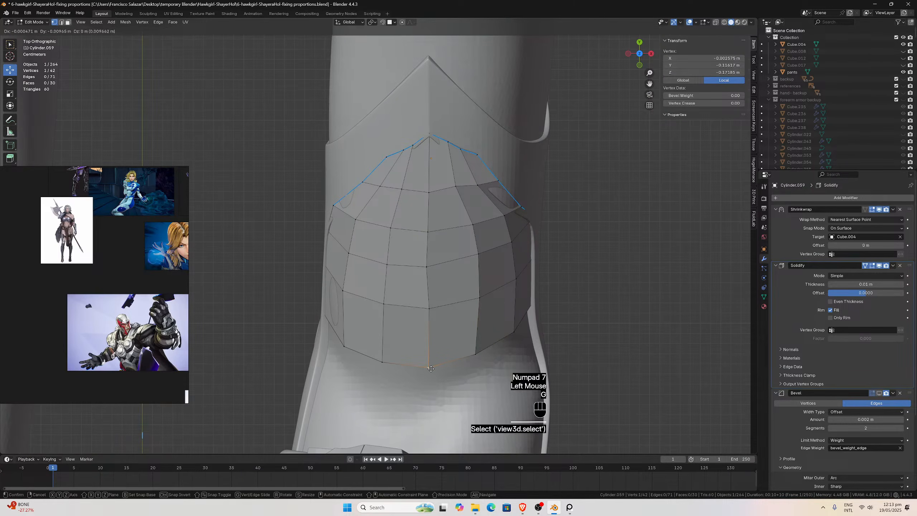
{"action": "left_click", "coordinate": [430, 369]}
{"action": "left_click", "coordinate": [341, 346]}
{"action": "key", "text": "g"}
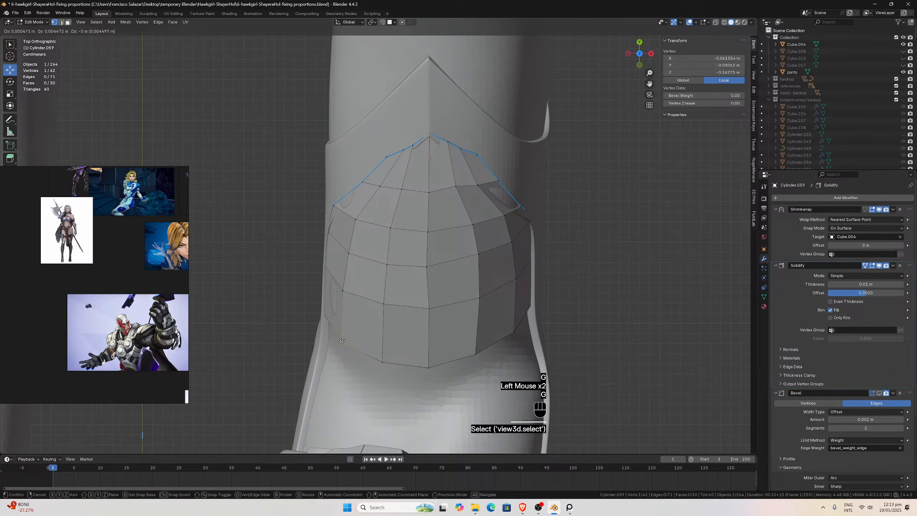
{"action": "left_click", "coordinate": [347, 337]}
{"action": "scroll", "coordinate": [375, 323], "scroll_direction": "down", "scroll_amount": 1}
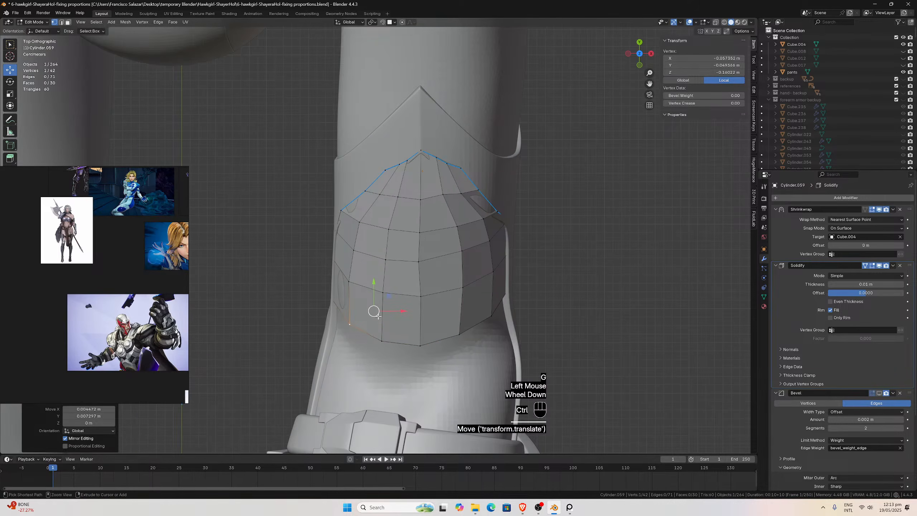
Add one centred loop cut across the row of faces nearest the wrist end.
{"action": "key", "text": "ctrl+r"}
{"action": "left_click", "coordinate": [378, 316]}
{"action": "left_click", "coordinate": [378, 316]}
{"action": "middle_click_drag", "start_coordinate": [378, 316], "coordinate": [451, 232]}
{"action": "scroll", "coordinate": [439, 316], "scroll_direction": "up", "scroll_amount": 1}
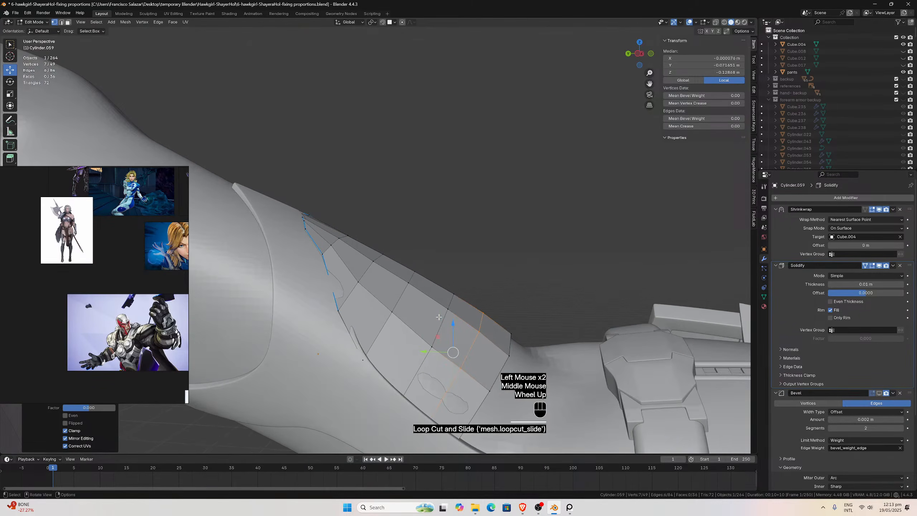
In the left orthographic view, move the new loop's inner side vertex slightly down and toward the upper arm.
{"action": "key", "text": "KP_3"}
{"action": "key", "text": "KP_1"}
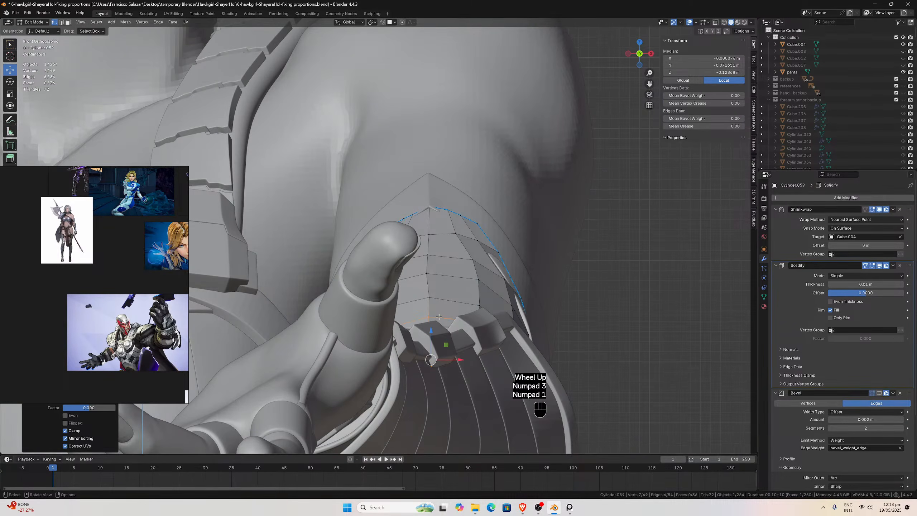
{"action": "key", "text": "ctrl+KP_3"}
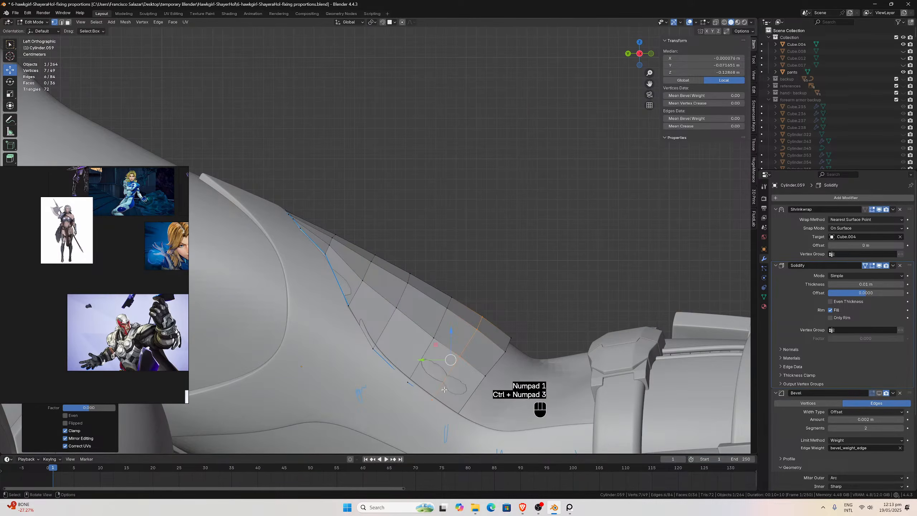
{"action": "left_click", "coordinate": [462, 357]}
{"action": "key", "text": "g"}
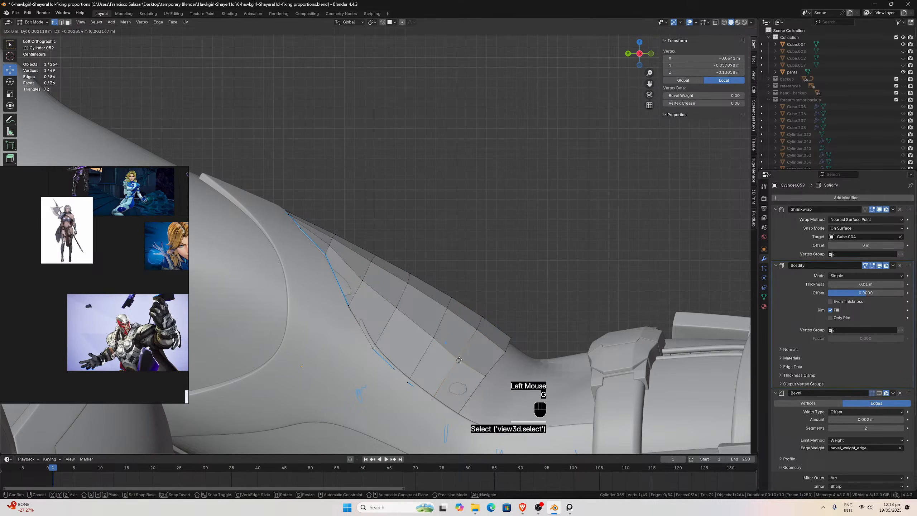
{"action": "left_click", "coordinate": [457, 360]}
Lower the neighbouring inner vertices in the same lengthwise row, including the one on the wrist-end rim.
{"action": "left_click_drag", "start_coordinate": [438, 340], "coordinate": [397, 311]}
{"action": "left_click", "coordinate": [398, 311]}
{"action": "key", "text": "g"}
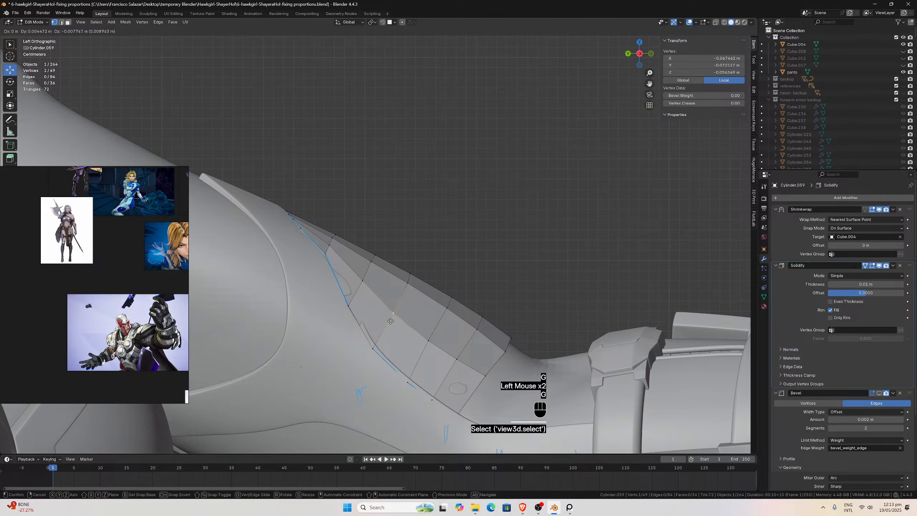
{"action": "left_click", "coordinate": [394, 325]}
{"action": "left_click", "coordinate": [478, 379]}
{"action": "key", "text": "g"}
{"action": "left_click", "coordinate": [478, 385]}
{"action": "scroll", "coordinate": [472, 312], "scroll_direction": "down", "scroll_amount": 2}
{"action": "middle_click_drag", "start_coordinate": [472, 312], "coordinate": [420, 301]}
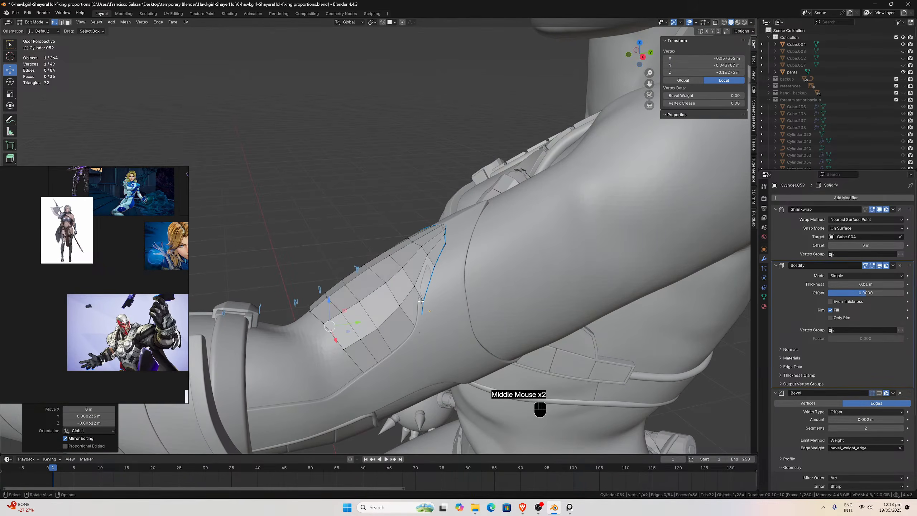
Leave Edit Mode, deselect everything and inspect the plate's shape on the arm.
{"action": "key", "text": "Tab"}
{"action": "left_click", "coordinate": [356, 172]}
{"action": "scroll", "coordinate": [364, 232], "scroll_direction": "down", "scroll_amount": 2}
{"action": "scroll", "coordinate": [448, 234], "scroll_direction": "down", "scroll_amount": 1}
{"action": "middle_click_drag", "start_coordinate": [364, 233], "coordinate": [489, 259]}
Examine the arm armour in the reference board's character images, focusing on the red-haired character's elbow and forearm.
{"action": "scroll", "coordinate": [497, 290], "scroll_direction": "up", "scroll_amount": 1}
{"action": "scroll", "coordinate": [497, 289], "scroll_direction": "down", "scroll_amount": 1}
{"action": "scroll", "coordinate": [455, 250], "scroll_direction": "up", "scroll_amount": 2}
{"action": "scroll", "coordinate": [481, 261], "scroll_direction": "up", "scroll_amount": 1}
{"action": "scroll", "coordinate": [93, 306], "scroll_direction": "down", "scroll_amount": 3}
{"action": "scroll", "coordinate": [101, 333], "scroll_direction": "up", "scroll_amount": 6}
{"action": "scroll", "coordinate": [110, 257], "scroll_direction": "down", "scroll_amount": 3}
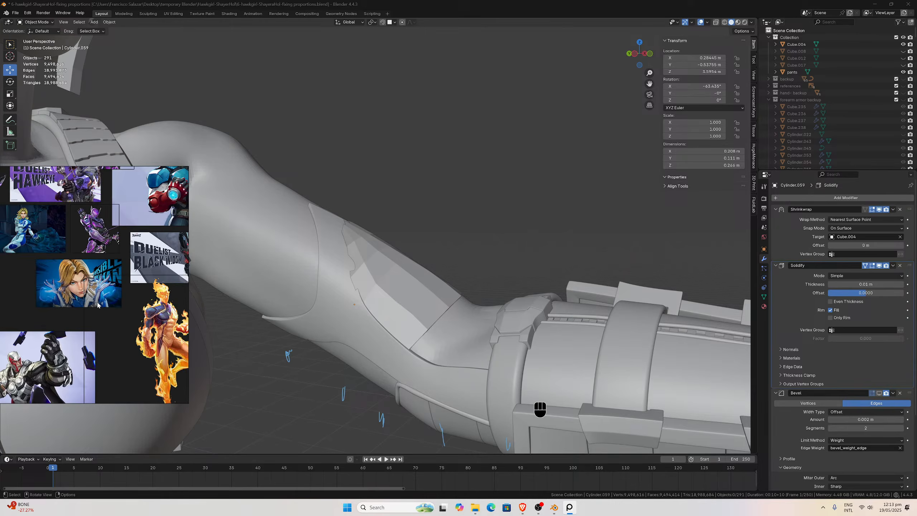
{"action": "scroll", "coordinate": [133, 313], "scroll_direction": "up", "scroll_amount": 6}
{"action": "middle_click_drag", "start_coordinate": [83, 312], "coordinate": [78, 323]}
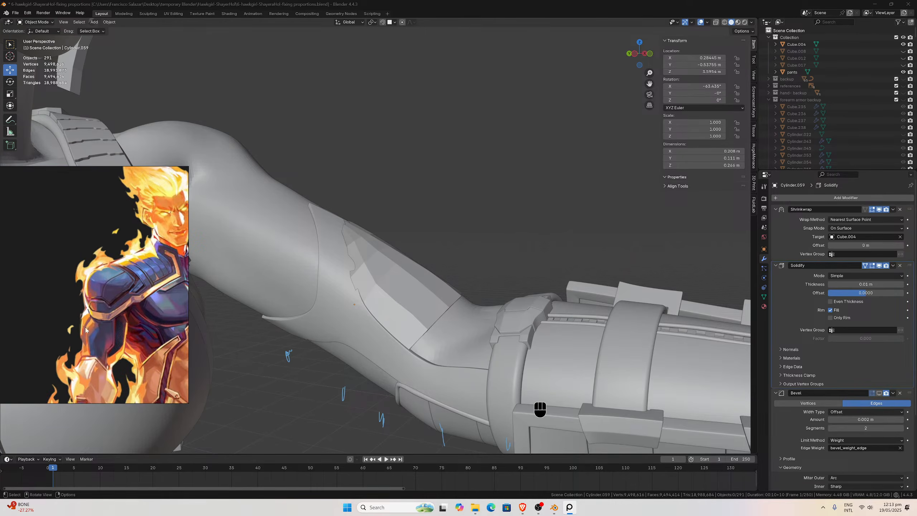
{"action": "scroll", "coordinate": [108, 361], "scroll_direction": "down", "scroll_amount": 3}
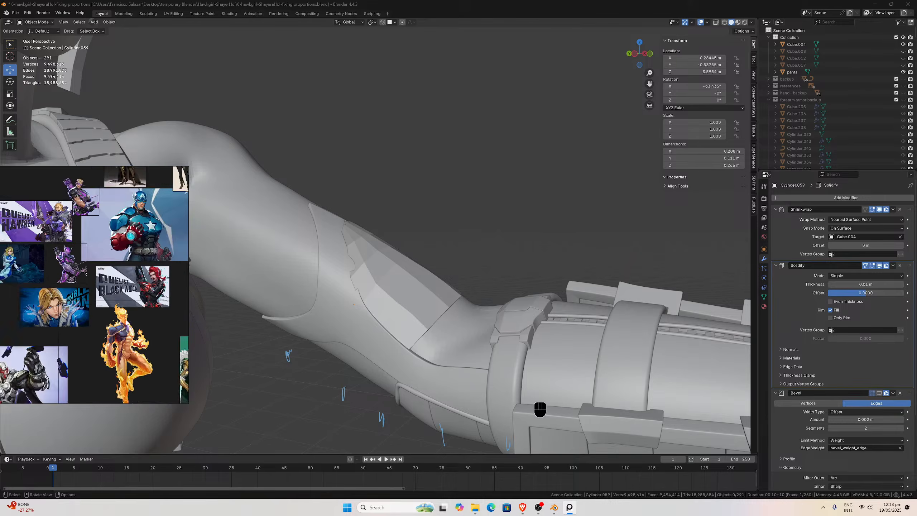
{"action": "scroll", "coordinate": [64, 333], "scroll_direction": "up", "scroll_amount": 6}
{"action": "scroll", "coordinate": [91, 328], "scroll_direction": "up", "scroll_amount": 3}
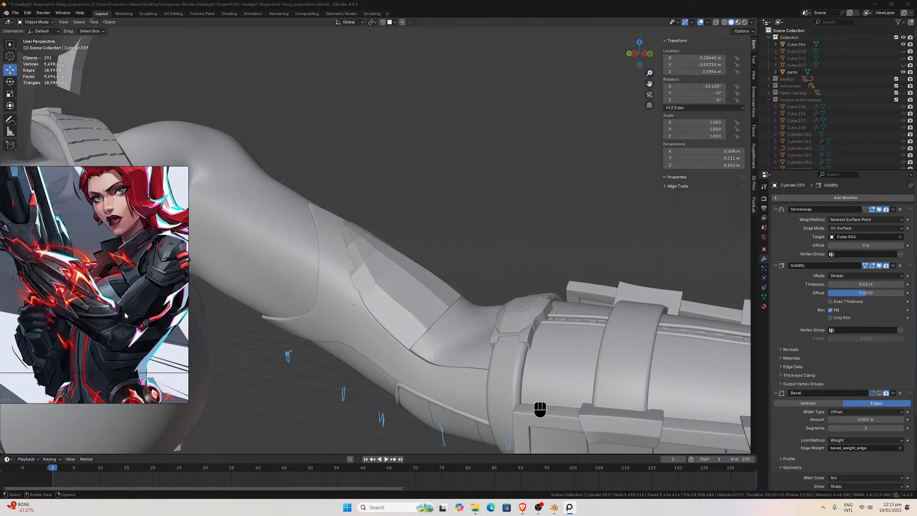
{"action": "scroll", "coordinate": [124, 316], "scroll_direction": "up", "scroll_amount": 3}
{"action": "scroll", "coordinate": [400, 302], "scroll_direction": "down", "scroll_amount": 3}
Select the arm plate and examine how it sits on the arm from several angles.
{"action": "middle_click_drag", "start_coordinate": [400, 302], "coordinate": [440, 258]}
{"action": "left_click", "coordinate": [382, 269]}
{"action": "scroll", "coordinate": [401, 284], "scroll_direction": "up", "scroll_amount": 3}
{"action": "middle_click_drag", "start_coordinate": [401, 284], "coordinate": [440, 317]}
{"action": "middle_click_drag", "start_coordinate": [328, 271], "coordinate": [387, 252]}
{"action": "scroll", "coordinate": [349, 319], "scroll_direction": "down", "scroll_amount": 3}
{"action": "scroll", "coordinate": [349, 319], "scroll_direction": "up", "scroll_amount": 1}
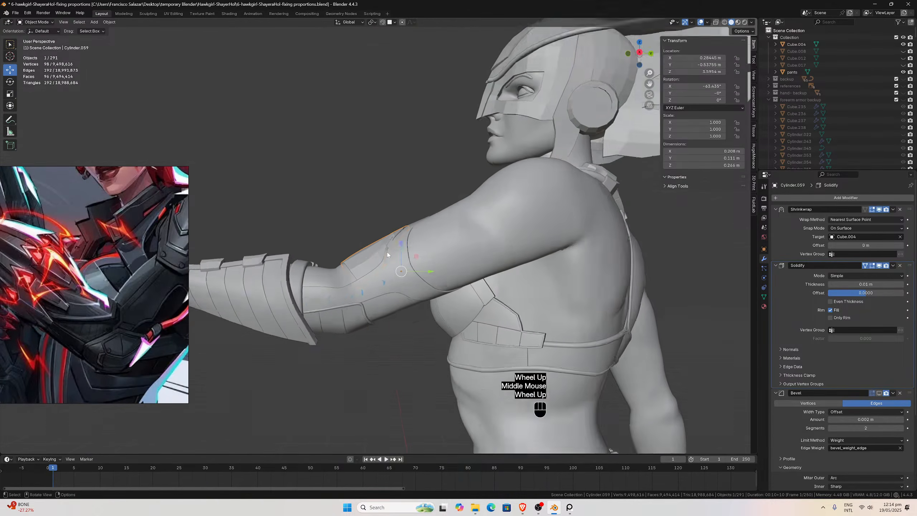
{"action": "scroll", "coordinate": [387, 252], "scroll_direction": "up", "scroll_amount": 1}
Return to Edit Mode and shift the middle lower side-edge vertex toward the upper arm in the right orthographic view.
{"action": "key", "text": "KP_7"}
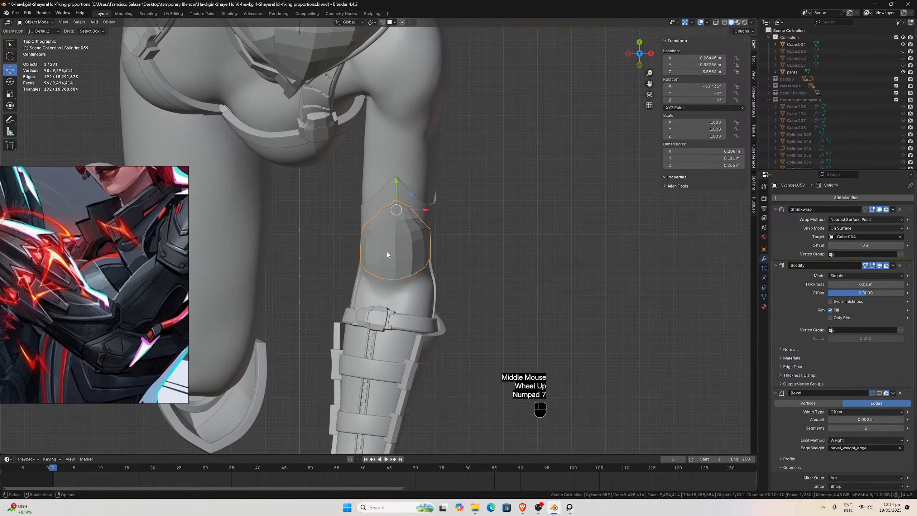
{"action": "key", "text": "KP_3"}
{"action": "scroll", "coordinate": [341, 336], "scroll_direction": "up", "scroll_amount": 2}
{"action": "scroll", "coordinate": [341, 337], "scroll_direction": "up", "scroll_amount": 1}
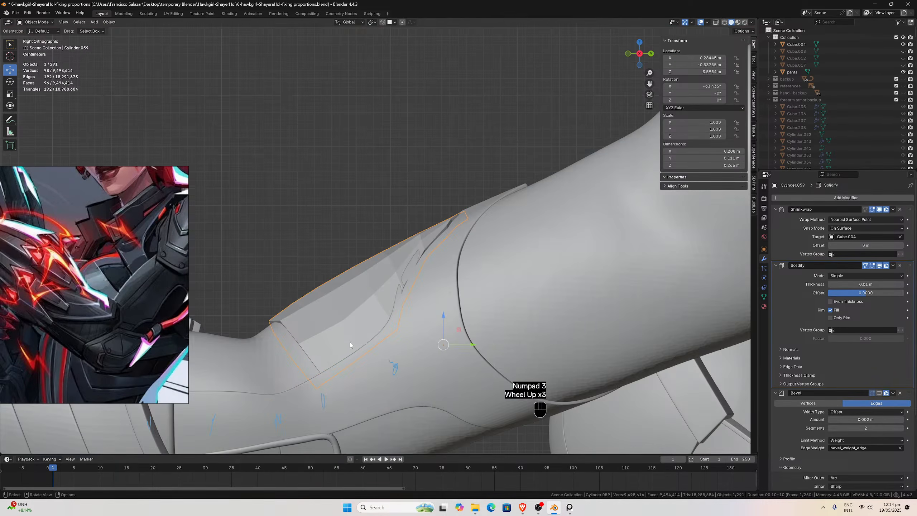
{"action": "key", "text": "Tab"}
{"action": "left_click", "coordinate": [327, 378]}
{"action": "left_click", "coordinate": [327, 378]}
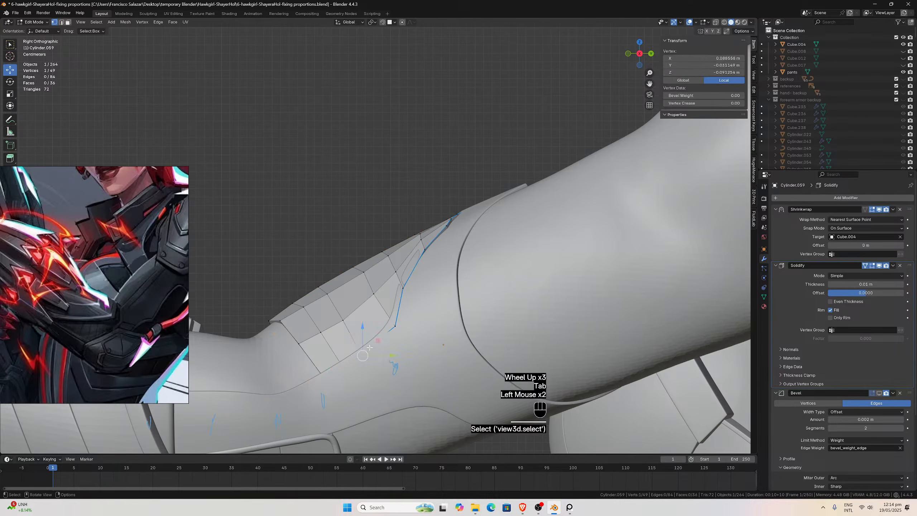
{"action": "key", "text": "g"}
{"action": "left_click", "coordinate": [378, 346]}
Move the remaining lower side-edge vertices, including the elbow-side corner, toward the upper arm in the right orthographic view.
{"action": "left_click", "coordinate": [344, 363]}
{"action": "key", "text": "g"}
{"action": "left_click", "coordinate": [344, 363]}
{"action": "left_click", "coordinate": [321, 372]}
{"action": "key", "text": "g"}
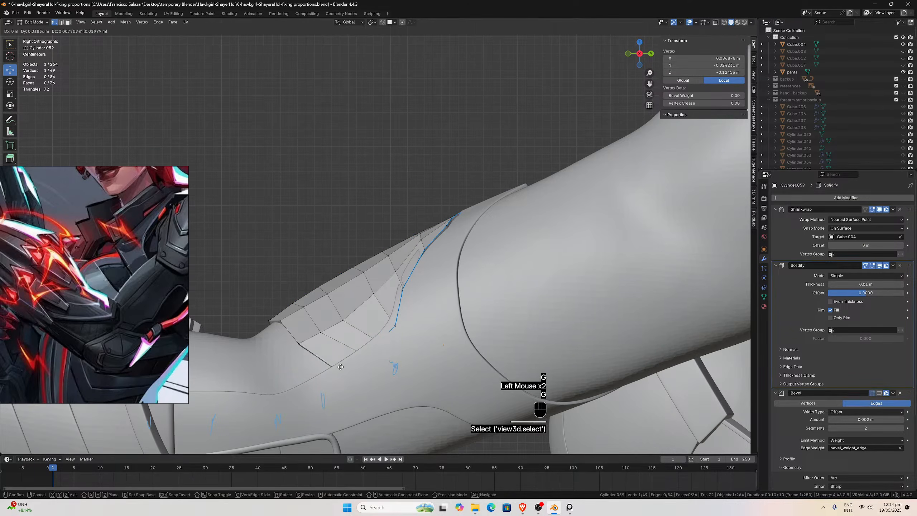
{"action": "left_click", "coordinate": [345, 364]}
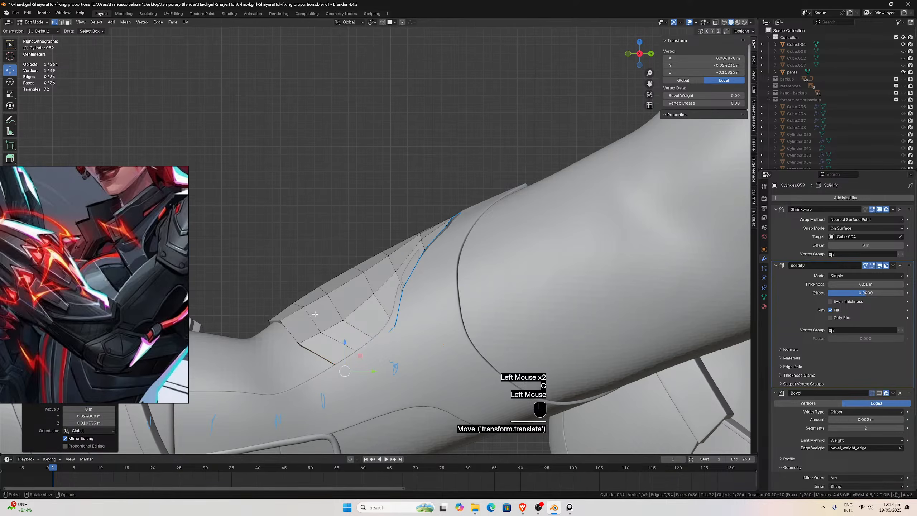
In the left orthographic view, shift the three lower side-edge vertices nearest the elbow toward the upper arm.
{"action": "key", "text": "ctrl+KP_3"}
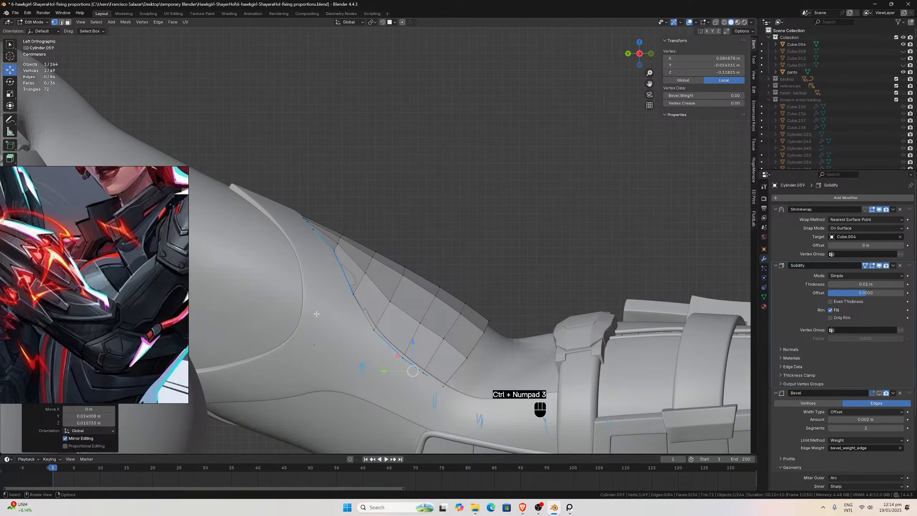
{"action": "left_click", "coordinate": [397, 360]}
{"action": "key", "text": "g"}
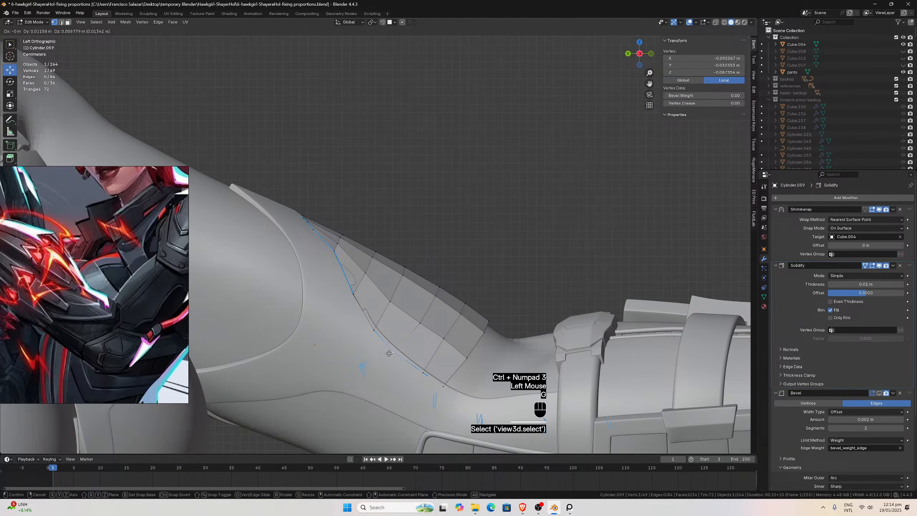
{"action": "left_click", "coordinate": [388, 347]}
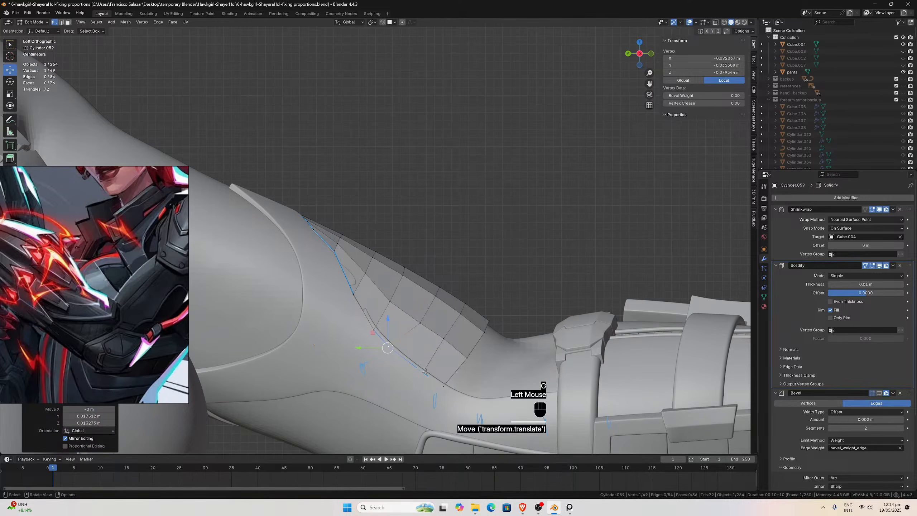
{"action": "left_click", "coordinate": [425, 371]}
{"action": "key", "text": "g"}
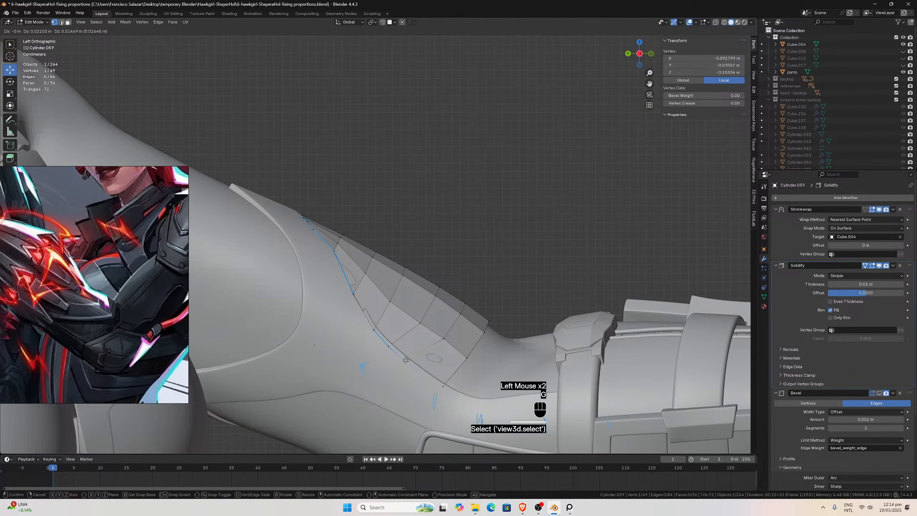
{"action": "left_click", "coordinate": [405, 361]}
{"action": "left_click", "coordinate": [443, 384]}
{"action": "key", "text": "g"}
{"action": "left_click", "coordinate": [425, 377]}
Nudge the interior vertices along that side to even out the grid, and leave Edit Mode with the plate deselected.
{"action": "left_click", "coordinate": [443, 339]}
{"action": "key", "text": "g"}
{"action": "left_click", "coordinate": [441, 341]}
{"action": "left_click", "coordinate": [448, 348]}
{"action": "key", "text": "g"}
{"action": "left_click", "coordinate": [448, 348]}
{"action": "left_click", "coordinate": [421, 327]}
{"action": "key", "text": "g"}
{"action": "left_click", "coordinate": [415, 324]}
{"action": "key", "text": "Tab"}
{"action": "scroll", "coordinate": [419, 320], "scroll_direction": "down", "scroll_amount": 2}
{"action": "middle_click_drag", "start_coordinate": [460, 256], "coordinate": [381, 295]}
{"action": "left_click", "coordinate": [455, 258]}
Return to Edit Mode and space out the lower vertices in the column just outside the plate's centre line.
{"action": "scroll", "coordinate": [444, 274], "scroll_direction": "up", "scroll_amount": 2}
{"action": "key", "text": "KP_7"}
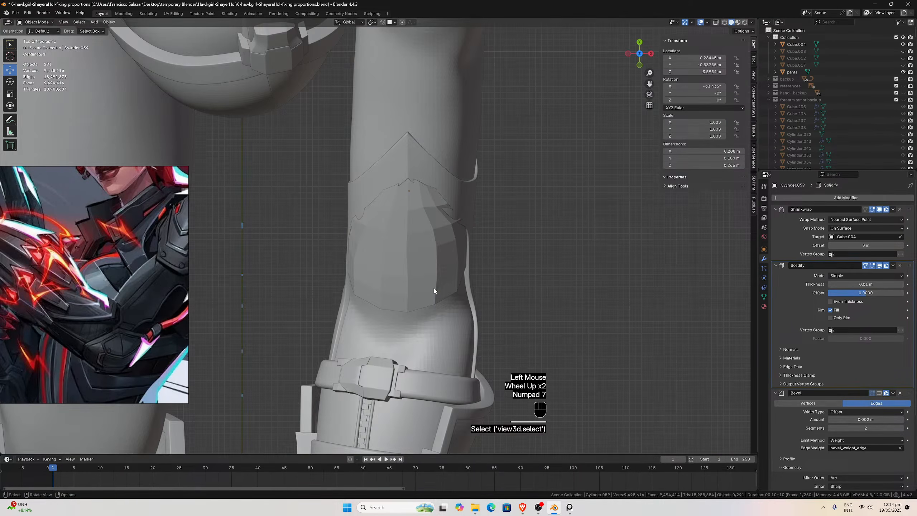
{"action": "scroll", "coordinate": [434, 291], "scroll_direction": "up", "scroll_amount": 1}
{"action": "key", "text": "Tab"}
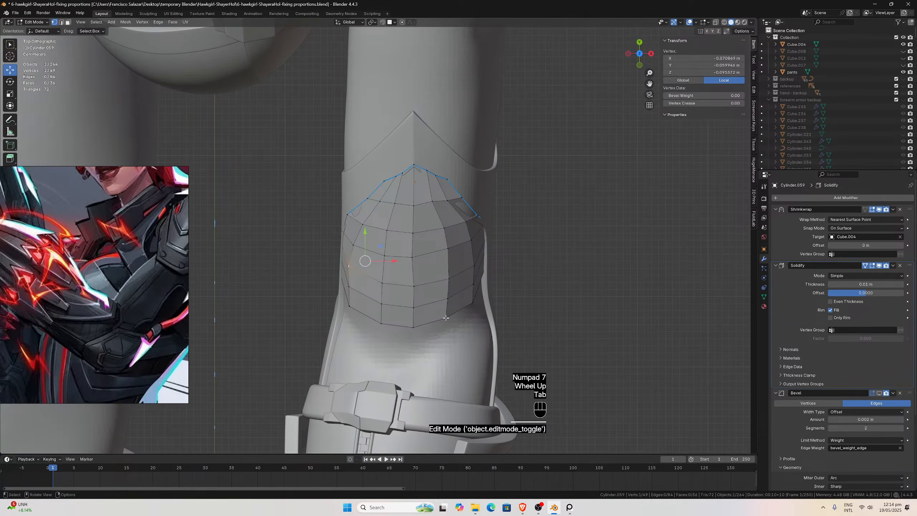
{"action": "left_click", "coordinate": [446, 317]}
{"action": "middle_click_drag", "start_coordinate": [441, 318], "coordinate": [436, 269]}
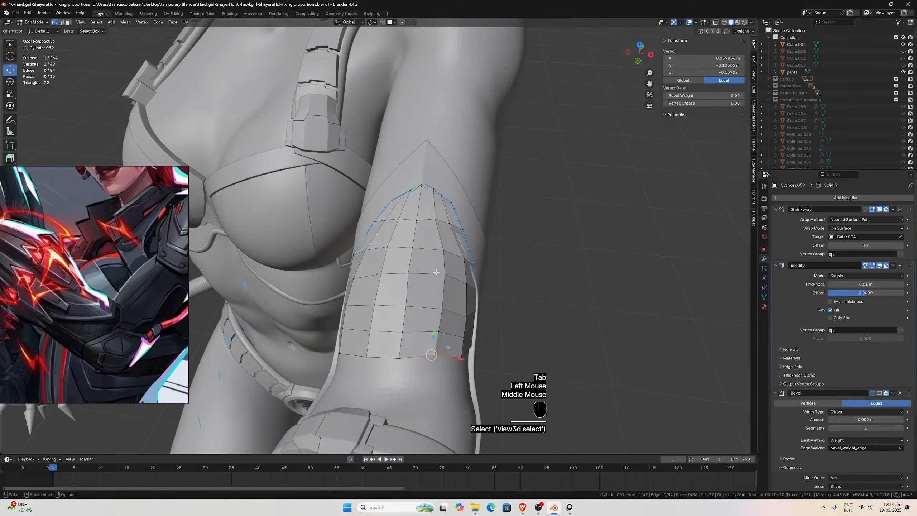
{"action": "key", "text": "g"}
{"action": "left_click", "coordinate": [433, 351]}
{"action": "left_click", "coordinate": [435, 347]}
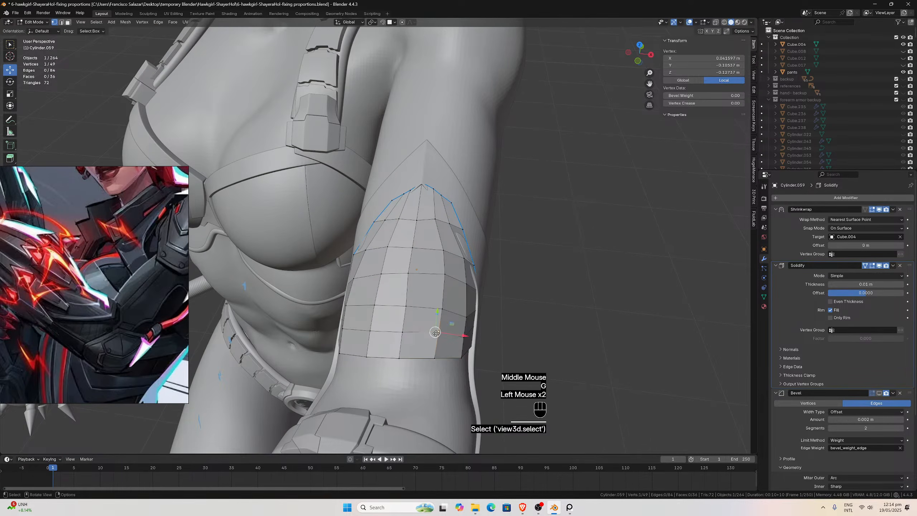
{"action": "key", "text": "g"}
{"action": "left_click", "coordinate": [444, 323]}
{"action": "left_click", "coordinate": [465, 312]}
{"action": "key", "text": "g"}
{"action": "left_click", "coordinate": [448, 311]}
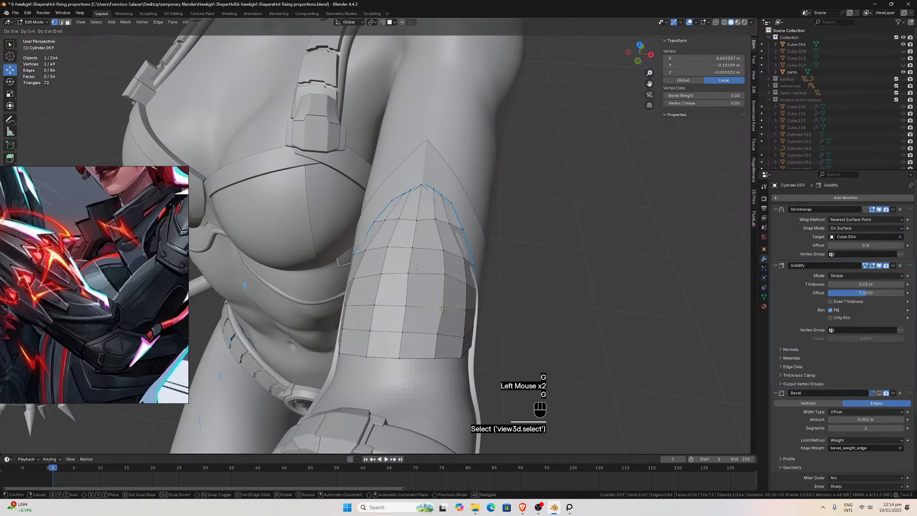
{"action": "key", "text": "g"}
{"action": "left_click", "coordinate": [438, 332]}
Raise the two lowest vertices of the outer column slightly and nudge one vertex on the plate's centre line.
{"action": "left_click", "coordinate": [462, 336]}
{"action": "key", "text": "g"}
{"action": "left_click", "coordinate": [463, 332]}
{"action": "left_click", "coordinate": [462, 356]}
{"action": "key", "text": "g"}
{"action": "left_click", "coordinate": [462, 350]}
{"action": "middle_click_drag", "start_coordinate": [462, 350], "coordinate": [447, 334]}
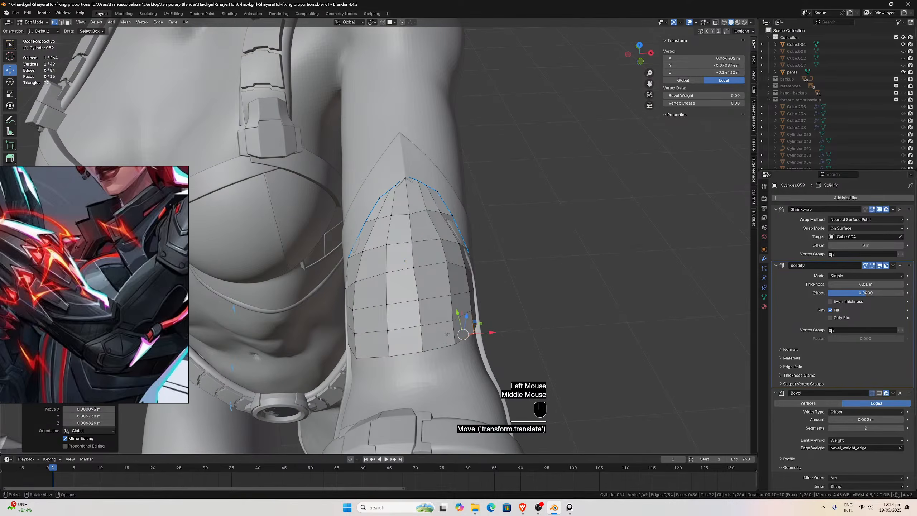
{"action": "left_click", "coordinate": [413, 268]}
{"action": "key", "text": "g"}
{"action": "left_click", "coordinate": [412, 265]}
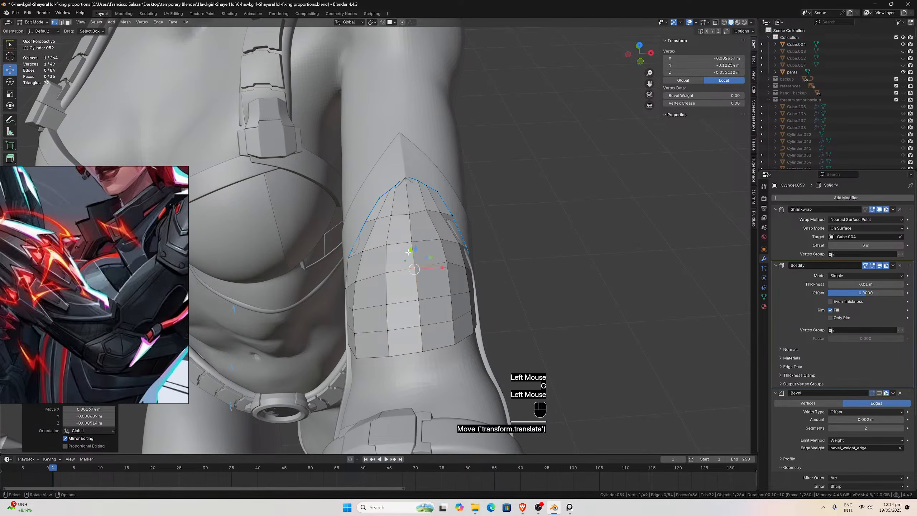
On the chest-facing side, reposition the interior vertices and the elbow-side edge vertex to even out the quads.
{"action": "middle_click_drag", "start_coordinate": [423, 243], "coordinate": [426, 313]}
{"action": "scroll", "coordinate": [426, 314], "scroll_direction": "up", "scroll_amount": 2}
{"action": "left_click", "coordinate": [407, 357]}
{"action": "key", "text": "g"}
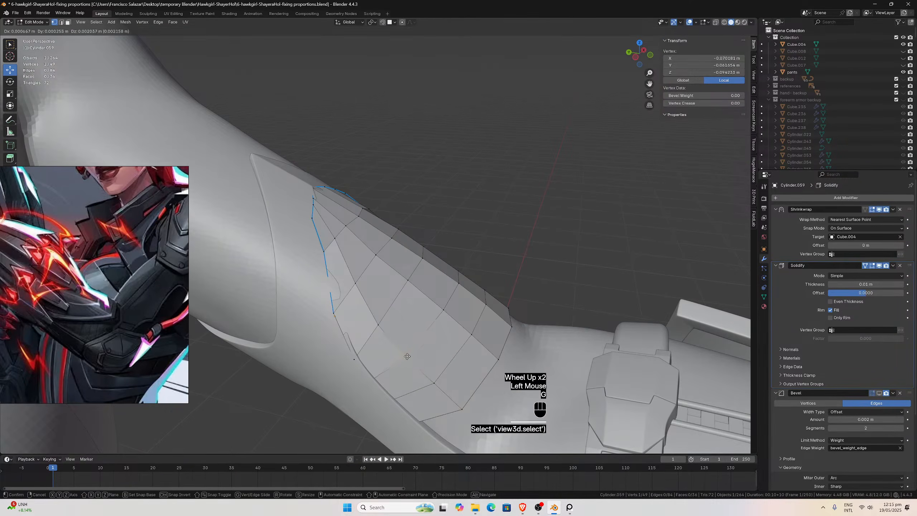
{"action": "left_click", "coordinate": [406, 346]}
{"action": "left_click", "coordinate": [433, 378]}
{"action": "key", "text": "g"}
{"action": "left_click", "coordinate": [428, 372]}
{"action": "left_click", "coordinate": [427, 372]}
{"action": "key", "text": "g"}
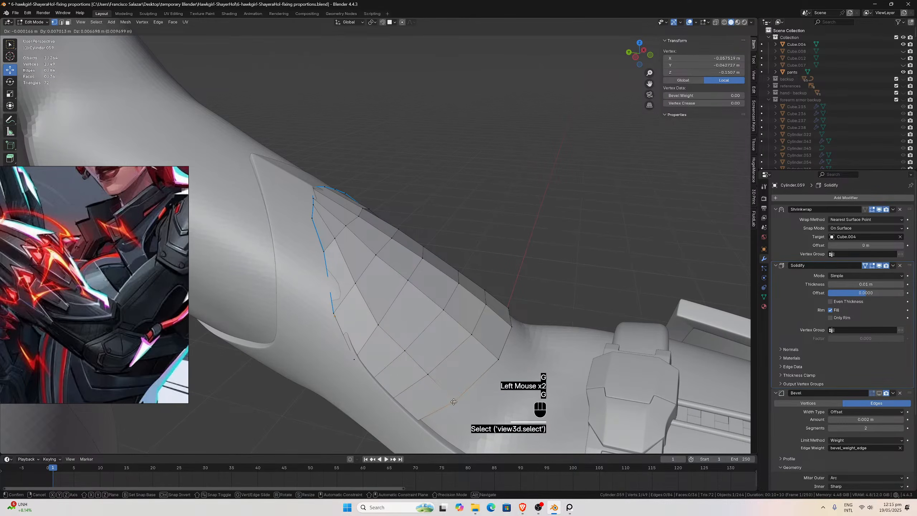
{"action": "left_click", "coordinate": [480, 373]}
Adjust the vertices along the plate's elbow-side edge from the front to smooth its outline.
{"action": "middle_click_drag", "start_coordinate": [480, 373], "coordinate": [399, 361]}
{"action": "scroll", "coordinate": [415, 377], "scroll_direction": "down", "scroll_amount": 2}
{"action": "scroll", "coordinate": [399, 360], "scroll_direction": "up", "scroll_amount": 2}
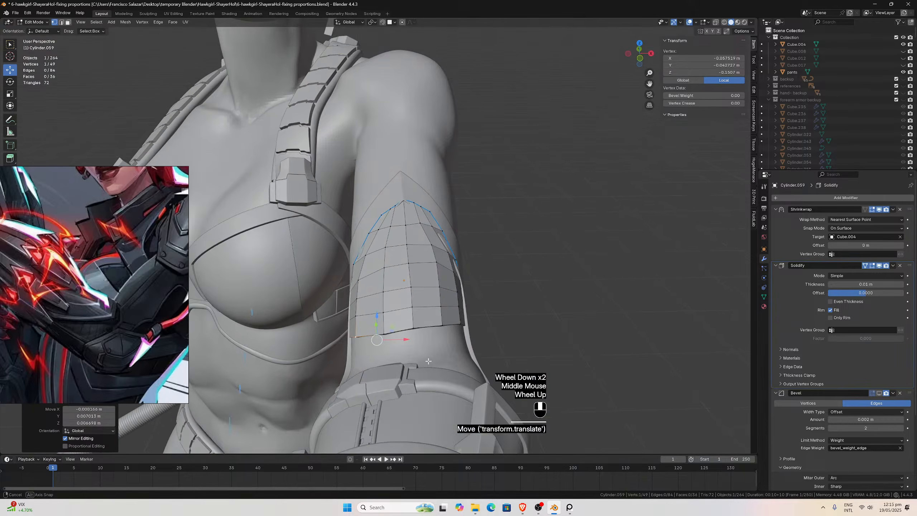
{"action": "key", "text": "g"}
{"action": "left_click", "coordinate": [406, 359]}
{"action": "left_click", "coordinate": [418, 352]}
{"action": "key", "text": "g"}
{"action": "left_click", "coordinate": [419, 353]}
Leave Edit Mode and examine the fit and elbow-side edge of the plate on the arm, both deselected and selected.
{"action": "middle_click_drag", "start_coordinate": [419, 354], "coordinate": [425, 364]}
{"action": "scroll", "coordinate": [426, 364], "scroll_direction": "down", "scroll_amount": 1}
{"action": "key", "text": "Tab"}
{"action": "left_click", "coordinate": [505, 250]}
{"action": "scroll", "coordinate": [497, 284], "scroll_direction": "down", "scroll_amount": 2}
{"action": "middle_click_drag", "start_coordinate": [498, 284], "coordinate": [500, 276]}
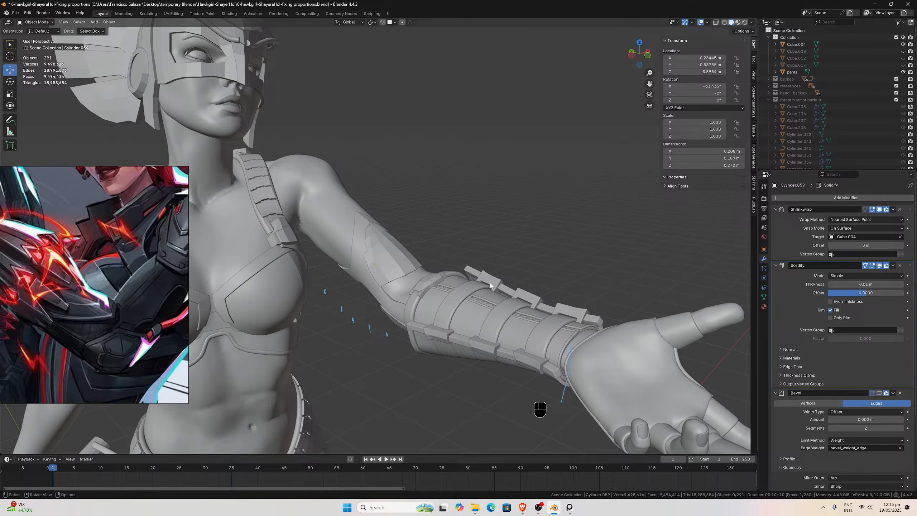
{"action": "scroll", "coordinate": [474, 264], "scroll_direction": "up", "scroll_amount": 4}
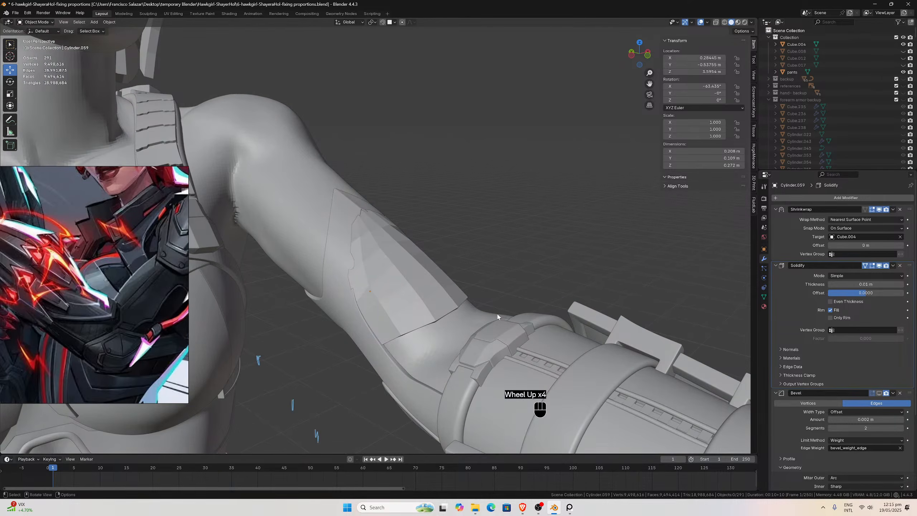
{"action": "scroll", "coordinate": [483, 285], "scroll_direction": "down", "scroll_amount": 2}
{"action": "middle_click_drag", "start_coordinate": [463, 267], "coordinate": [426, 296]}
{"action": "left_click", "coordinate": [404, 278]}
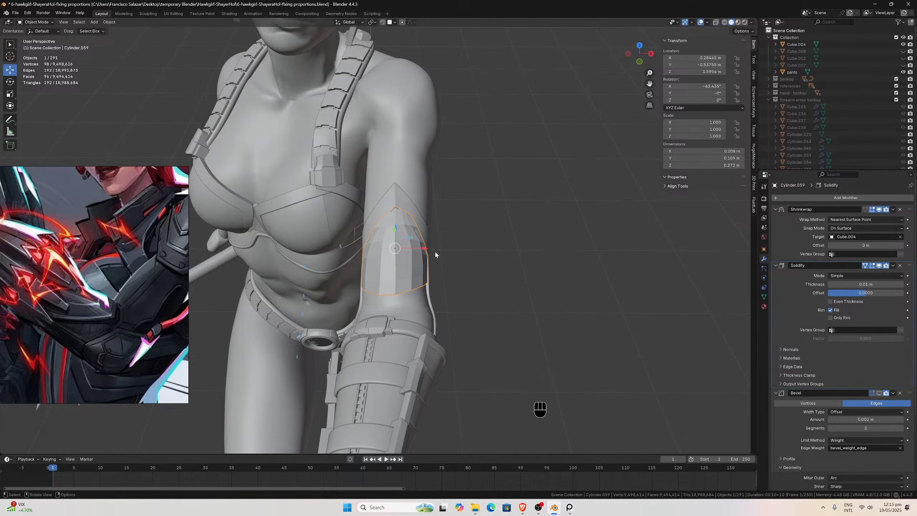
{"action": "scroll", "coordinate": [435, 255], "scroll_direction": "up", "scroll_amount": 2}
{"action": "mouse_move", "coordinate": [464, 240]}
{"action": "middle_mouse_down"}
{"action": "mouse_move", "coordinate": [484, 238]}
{"action": "mouse_move", "coordinate": [494, 211]}
{"action": "mouse_move", "coordinate": [472, 255]}
{"action": "middle_mouse_up"}
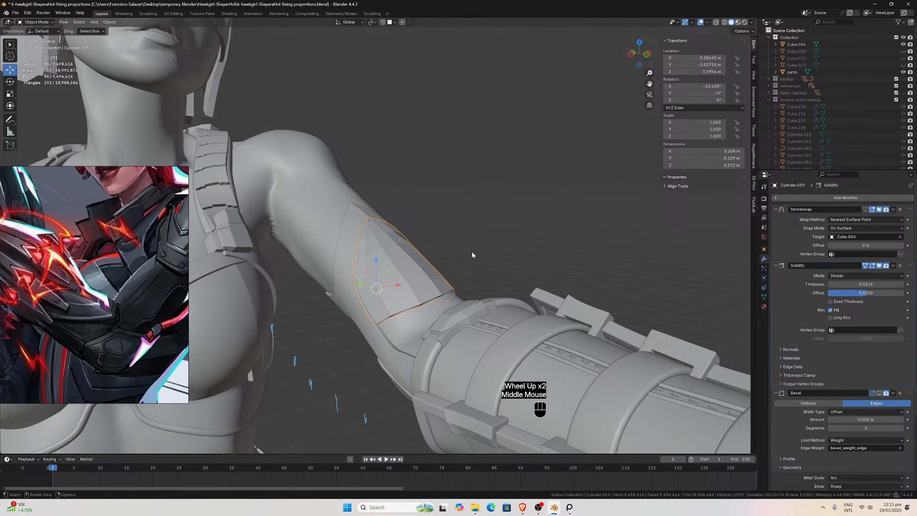
{"action": "middle_click_drag", "start_coordinate": [704, 212], "coordinate": [520, 287]}
{"action": "scroll", "coordinate": [520, 286], "scroll_direction": "up", "scroll_amount": 1}
{"action": "scroll", "coordinate": [437, 324], "scroll_direction": "down", "scroll_amount": 1}
{"action": "middle_click_drag", "start_coordinate": [436, 324], "coordinate": [416, 289]}
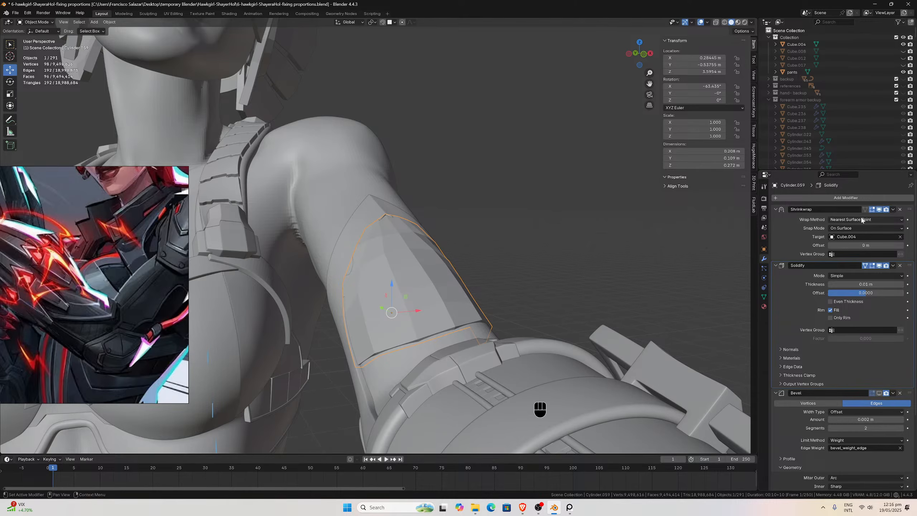
Apply the plate's Shrinkwrap and Solidify modifiers.
{"action": "left_click", "coordinate": [893, 209]}
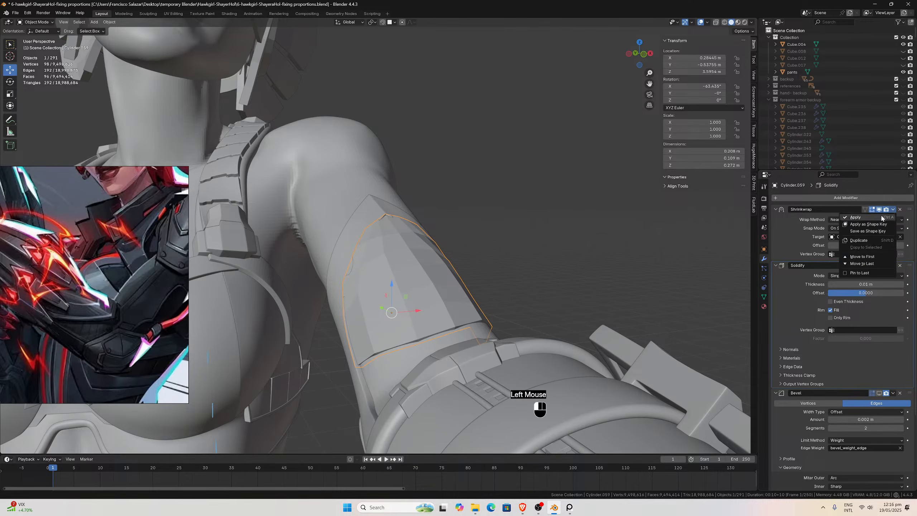
{"action": "left_click", "coordinate": [883, 218]}
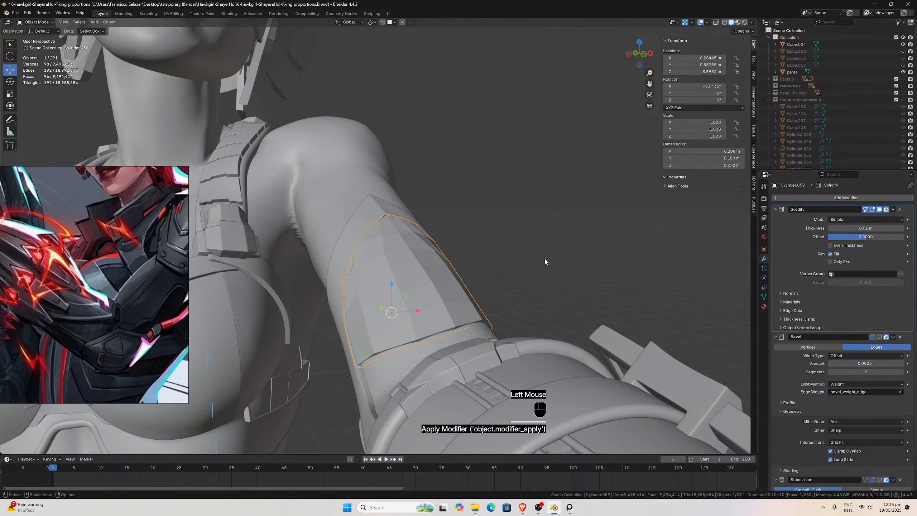
{"action": "left_click", "coordinate": [892, 210]}
{"action": "left_click", "coordinate": [868, 218]}
{"action": "middle_click_drag", "start_coordinate": [488, 263], "coordinate": [500, 258]}
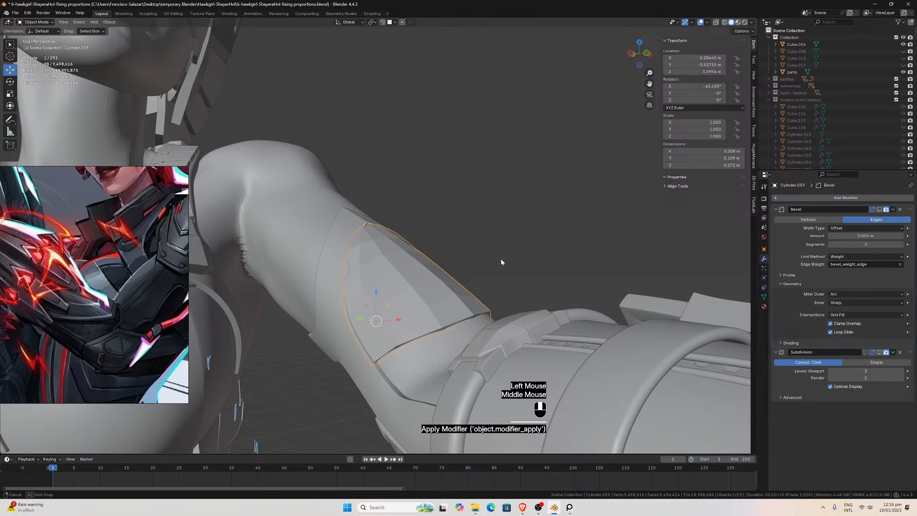
Isolate the plate in Edit Mode and try to loop-select the border edges of its elbow-side rim.
{"action": "key", "text": "Tab"}
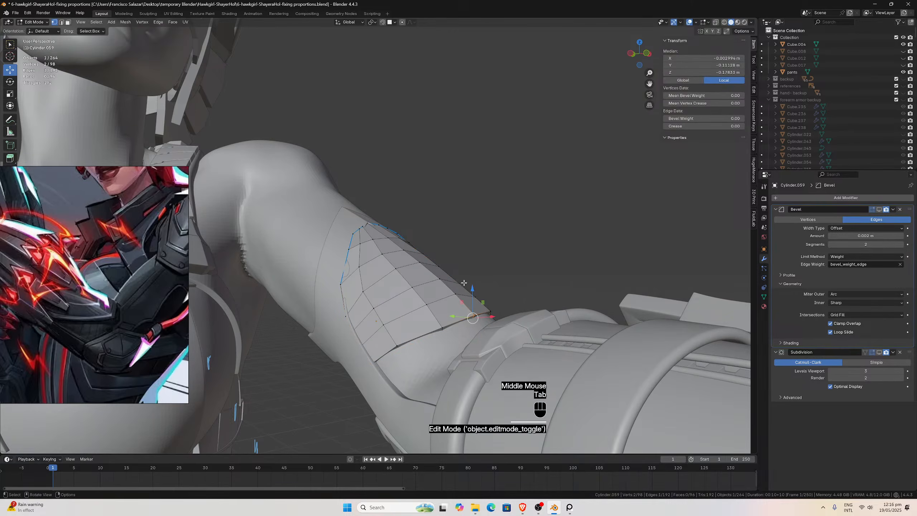
{"action": "key", "text": "KP_Divide"}
{"action": "mouse_move", "coordinate": [465, 281]}
{"action": "middle_mouse_down"}
{"action": "mouse_move", "coordinate": [505, 268]}
{"action": "mouse_move", "coordinate": [472, 280]}
{"action": "middle_mouse_up"}
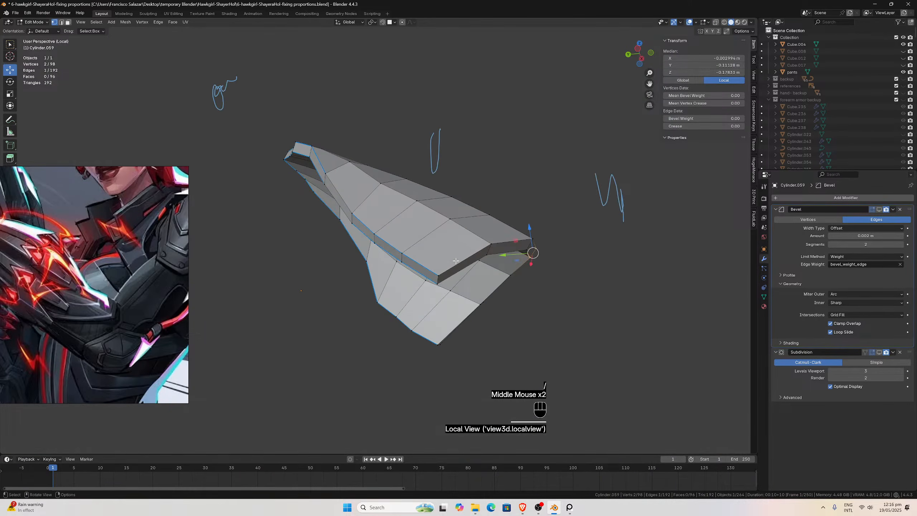
{"action": "left_click", "coordinate": [437, 280], "text": "alt+shift"}
{"action": "left_click", "coordinate": [437, 280], "text": "alt+shift"}
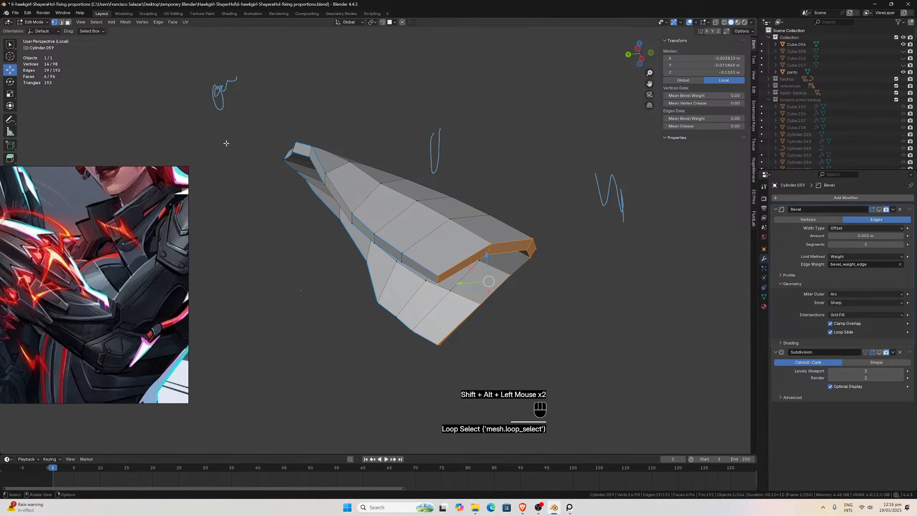
In edge selection mode, select the inner and outer edges of the elbow-side rim and set their mean bevel weight to 1.
{"action": "left_click", "coordinate": [62, 23]}
{"action": "double_click", "coordinate": [442, 271]}
{"action": "left_click", "coordinate": [438, 275], "text": "alt"}
{"action": "left_click", "coordinate": [434, 277], "text": "alt+shift"}
{"action": "left_click", "coordinate": [430, 274], "text": "shift"}
{"action": "middle_click_drag", "start_coordinate": [437, 279], "coordinate": [557, 236]}
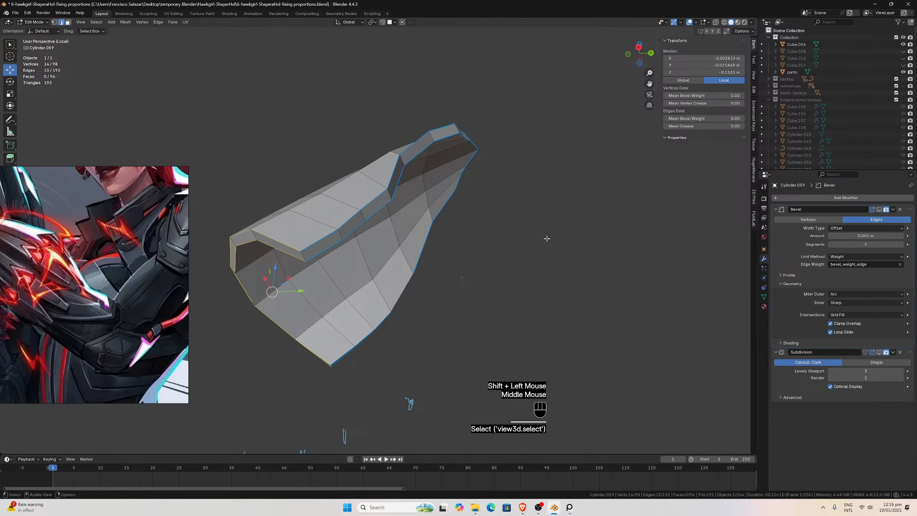
{"action": "left_click", "coordinate": [304, 255], "text": "shift"}
{"action": "left_click", "coordinate": [704, 119]}
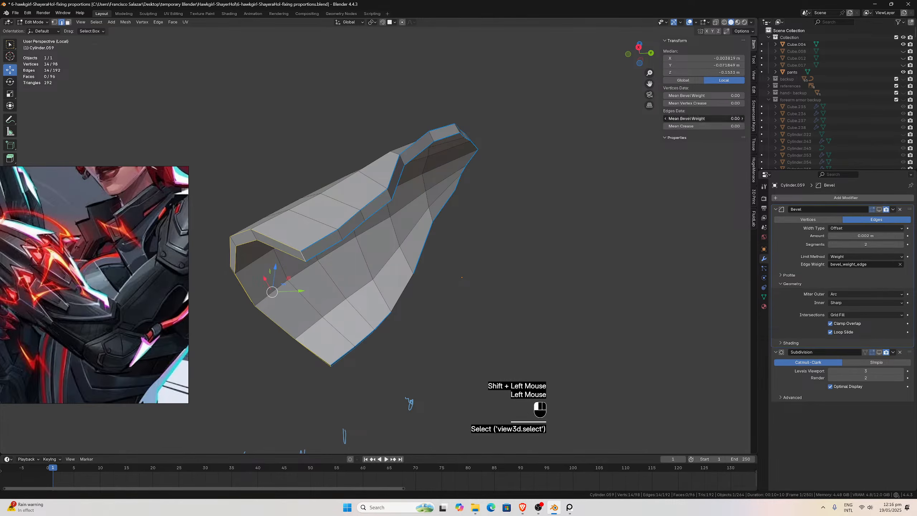
{"action": "type", "text": "1"}
{"action": "key", "text": "Return"}
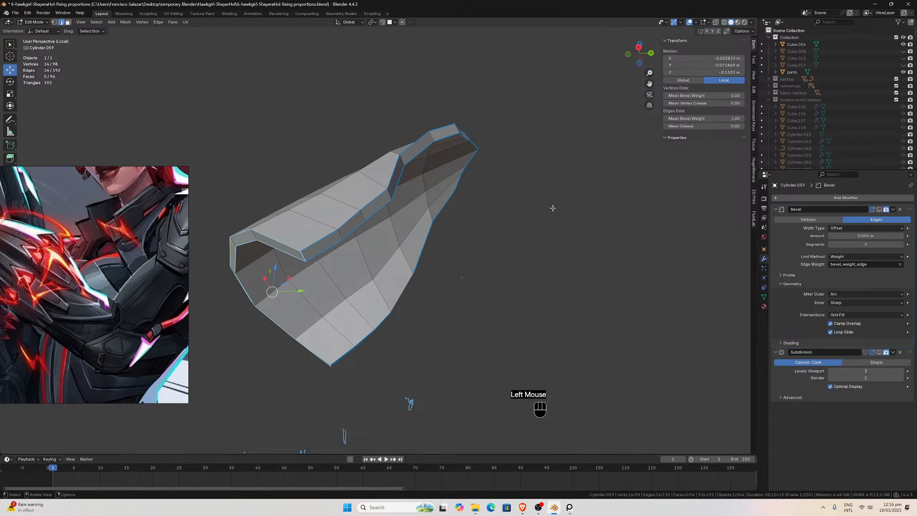
Leave Edit Mode and the isolated view, and enable the Bevel and Subdivision modifiers in the viewport.
{"action": "key", "text": "Tab"}
{"action": "key", "text": "KP_Divide"}
{"action": "scroll", "coordinate": [532, 244], "scroll_direction": "down", "scroll_amount": 2}
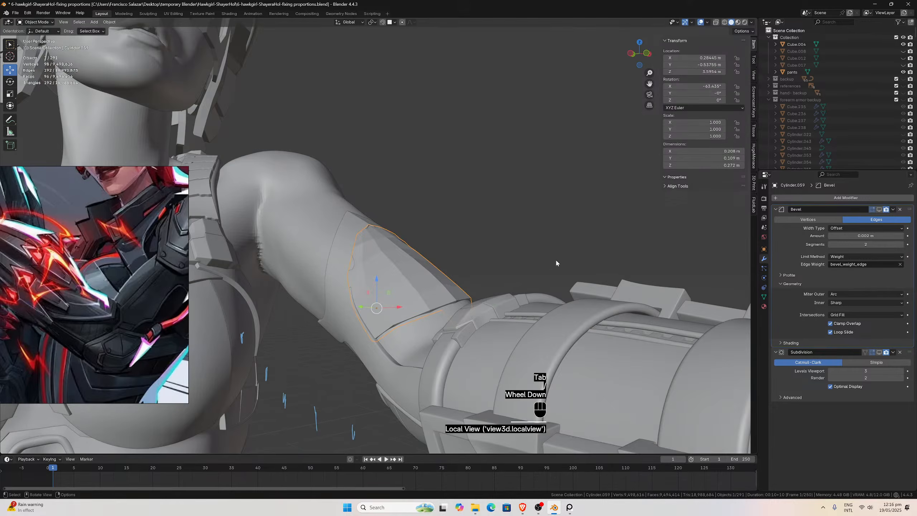
{"action": "middle_click_drag", "start_coordinate": [557, 258], "coordinate": [751, 256]}
{"action": "left_click", "coordinate": [879, 210]}
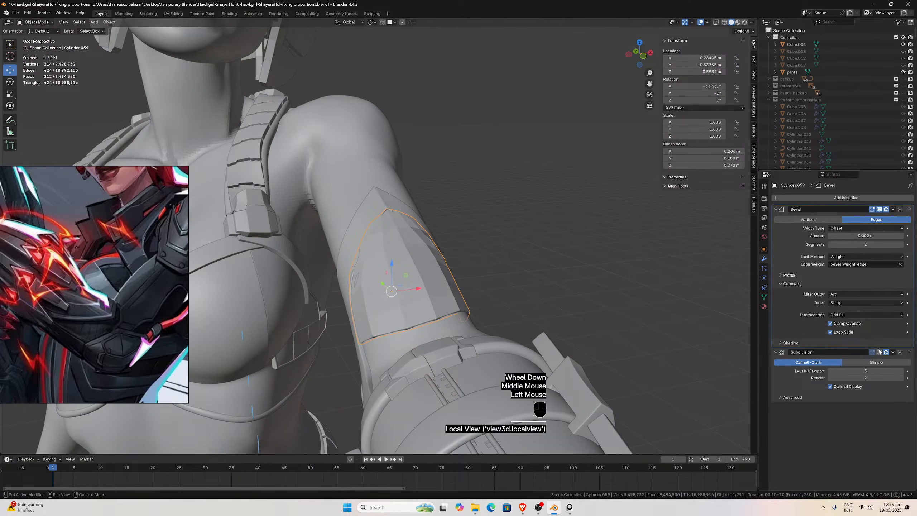
{"action": "left_click", "coordinate": [879, 352]}
Deselect the plate and examine its smoothed surface on the arm from several angles.
{"action": "left_click", "coordinate": [513, 268]}
{"action": "scroll", "coordinate": [512, 268], "scroll_direction": "down", "scroll_amount": 1}
{"action": "middle_click_drag", "start_coordinate": [513, 269], "coordinate": [499, 321]}
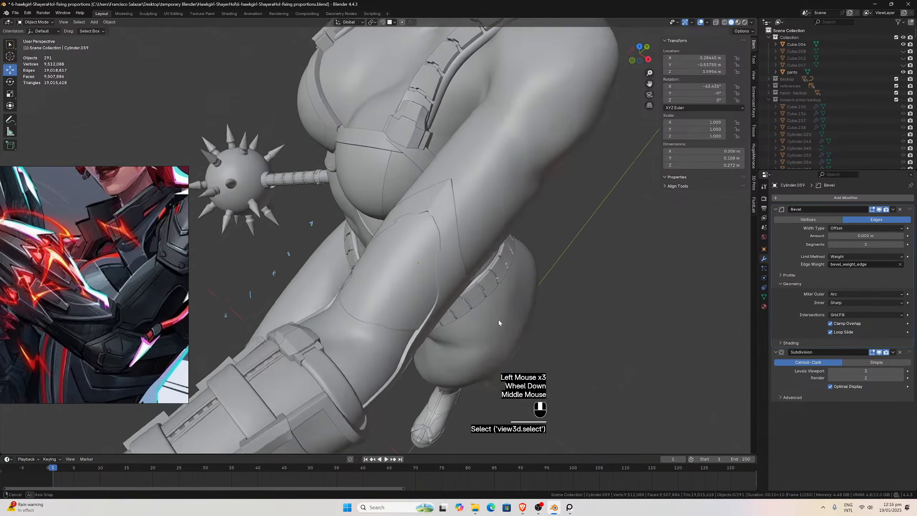
{"action": "scroll", "coordinate": [470, 307], "scroll_direction": "up", "scroll_amount": 1}
{"action": "scroll", "coordinate": [426, 287], "scroll_direction": "down", "scroll_amount": 2}
{"action": "left_click", "coordinate": [412, 280]}
{"action": "scroll", "coordinate": [410, 279], "scroll_direction": "down", "scroll_amount": 1}
{"action": "scroll", "coordinate": [410, 281], "scroll_direction": "down", "scroll_amount": 1}
{"action": "left_click", "coordinate": [495, 314]}
{"action": "middle_click_drag", "start_coordinate": [436, 293], "coordinate": [420, 280]}
{"action": "scroll", "coordinate": [438, 268], "scroll_direction": "up", "scroll_amount": 3}
Select the smoothed plate and examine its pointed tip and edges up close and against the whole figure.
{"action": "left_click", "coordinate": [438, 267]}
{"action": "scroll", "coordinate": [391, 231], "scroll_direction": "up", "scroll_amount": 3}
{"action": "scroll", "coordinate": [391, 230], "scroll_direction": "down", "scroll_amount": 1}
{"action": "scroll", "coordinate": [402, 235], "scroll_direction": "up", "scroll_amount": 1}
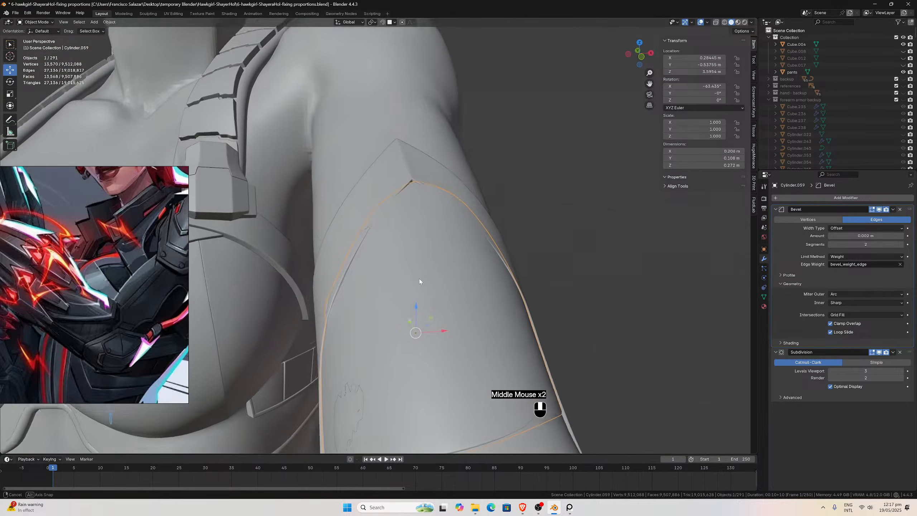
{"action": "scroll", "coordinate": [480, 283], "scroll_direction": "down", "scroll_amount": 3}
{"action": "middle_click_drag", "start_coordinate": [480, 283], "coordinate": [434, 257]}
{"action": "left_click", "coordinate": [403, 327]}
{"action": "scroll", "coordinate": [403, 327], "scroll_direction": "down", "scroll_amount": 1}
{"action": "left_click", "coordinate": [403, 252]}
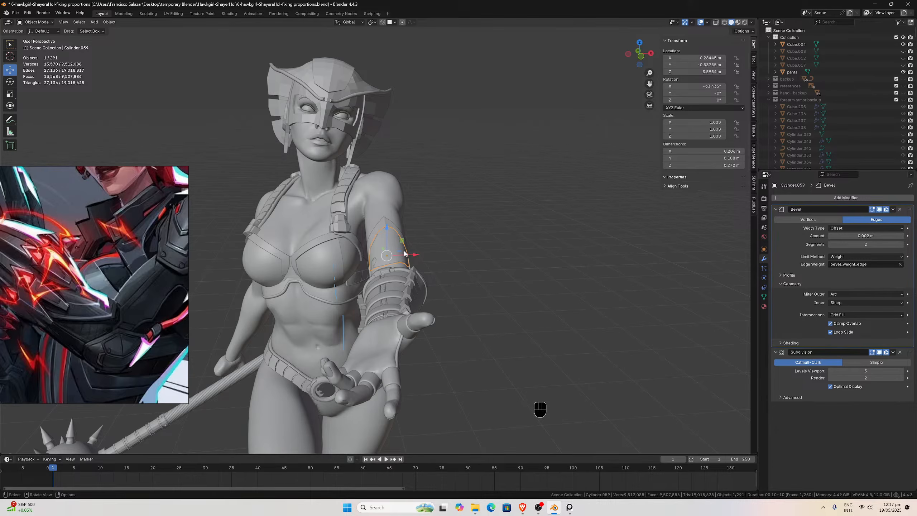
Move the smoothed pointed plate to the forearm armor backup collection and deselect everything.
{"action": "key", "text": "m"}
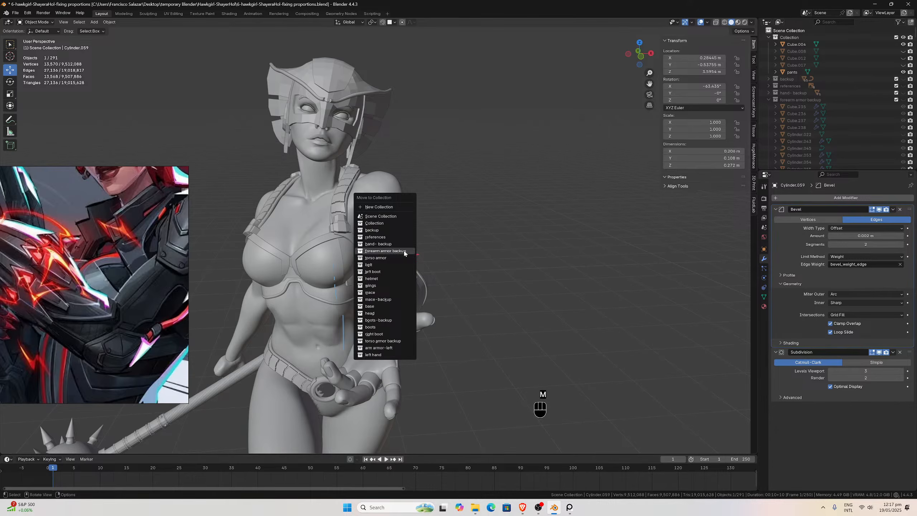
{"action": "left_click", "coordinate": [403, 251]}
{"action": "scroll", "coordinate": [502, 226], "scroll_direction": "up", "scroll_amount": 2}
{"action": "left_click", "coordinate": [525, 317]}
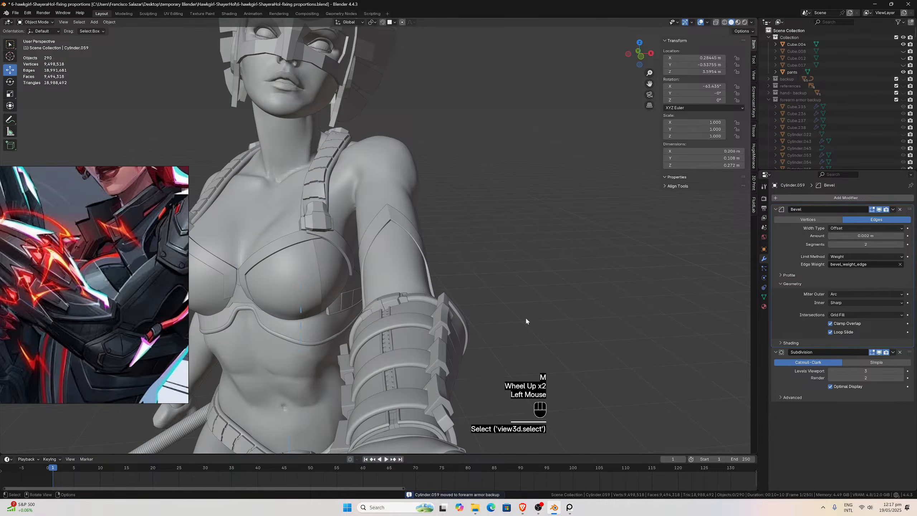
Examine the arm from several angles and compare it with the forearm sketches on the reference board.
{"action": "scroll", "coordinate": [525, 317], "scroll_direction": "down", "scroll_amount": 1}
{"action": "middle_click_drag", "start_coordinate": [522, 310], "coordinate": [378, 319]}
{"action": "scroll", "coordinate": [558, 284], "scroll_direction": "up", "scroll_amount": 2}
{"action": "scroll", "coordinate": [349, 329], "scroll_direction": "down", "scroll_amount": 1}
{"action": "scroll", "coordinate": [368, 311], "scroll_direction": "down", "scroll_amount": 2}
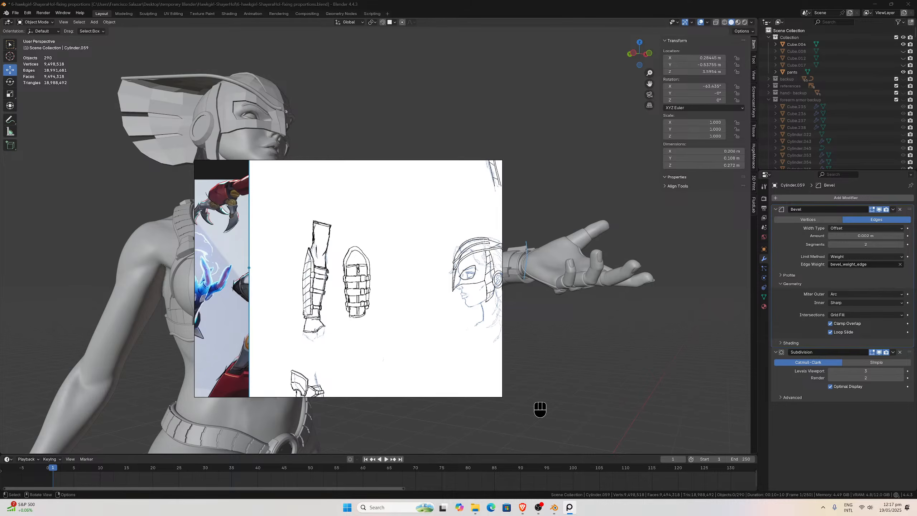
{"action": "scroll", "coordinate": [343, 305], "scroll_direction": "down", "scroll_amount": 4}
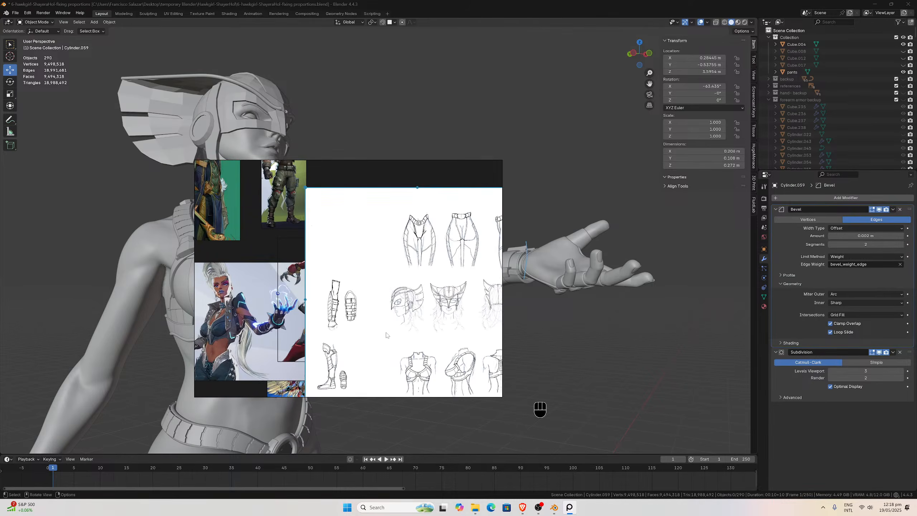
{"action": "middle_click_drag", "start_coordinate": [386, 335], "coordinate": [369, 328]}
{"action": "right_click_drag", "start_coordinate": [445, 316], "coordinate": [245, 313]}
{"action": "scroll", "coordinate": [398, 303], "scroll_direction": "down", "scroll_amount": 1}
{"action": "middle_click_drag", "start_coordinate": [398, 303], "coordinate": [388, 331]}
{"action": "scroll", "coordinate": [409, 284], "scroll_direction": "up", "scroll_amount": 4}
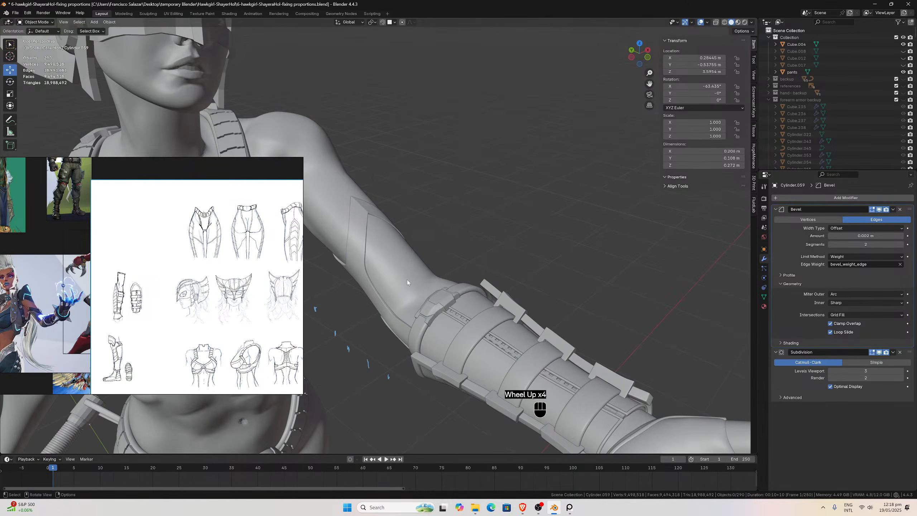
Set the reference board aside and examine the underside of the arm, the forearm armour and the hand.
{"action": "left_click", "coordinate": [412, 256]}
{"action": "scroll", "coordinate": [480, 267], "scroll_direction": "down", "scroll_amount": 2}
{"action": "middle_click_drag", "start_coordinate": [547, 279], "coordinate": [509, 226]}
{"action": "right_click_drag", "start_coordinate": [249, 218], "coordinate": [120, 247]}
{"action": "scroll", "coordinate": [245, 210], "scroll_direction": "up", "scroll_amount": 1}
{"action": "middle_click_drag", "start_coordinate": [245, 210], "coordinate": [609, 120]}
{"action": "scroll", "coordinate": [608, 119], "scroll_direction": "down", "scroll_amount": 1}
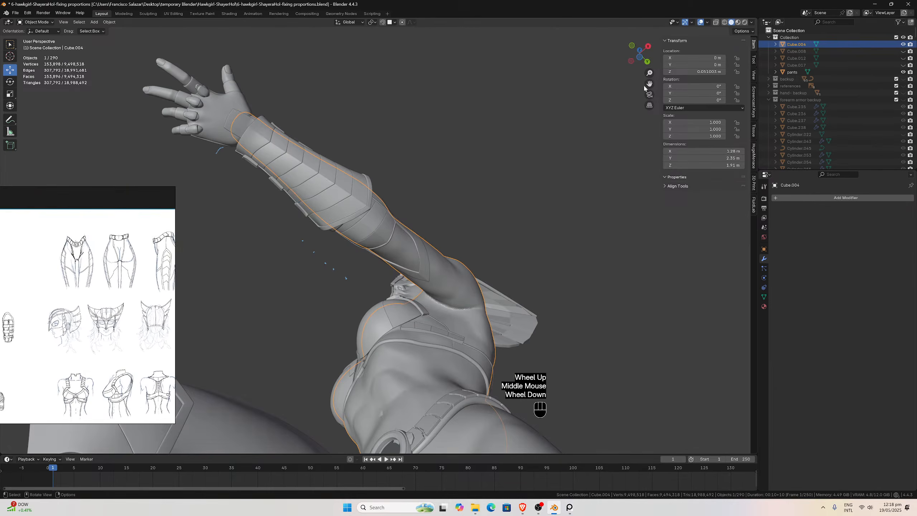
{"action": "left_click_drag", "start_coordinate": [649, 84], "coordinate": [772, 136]}
{"action": "scroll", "coordinate": [529, 136], "scroll_direction": "up", "scroll_amount": 2}
{"action": "middle_click_drag", "start_coordinate": [529, 136], "coordinate": [495, 143]}
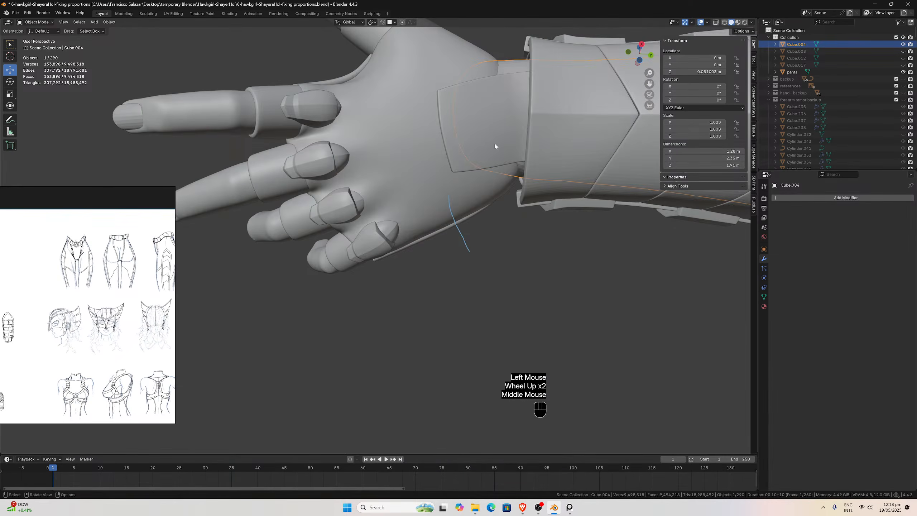
Select the four-sided plate on the back of the hand by the wrist and enter Edit Mode.
{"action": "left_click", "coordinate": [518, 170]}
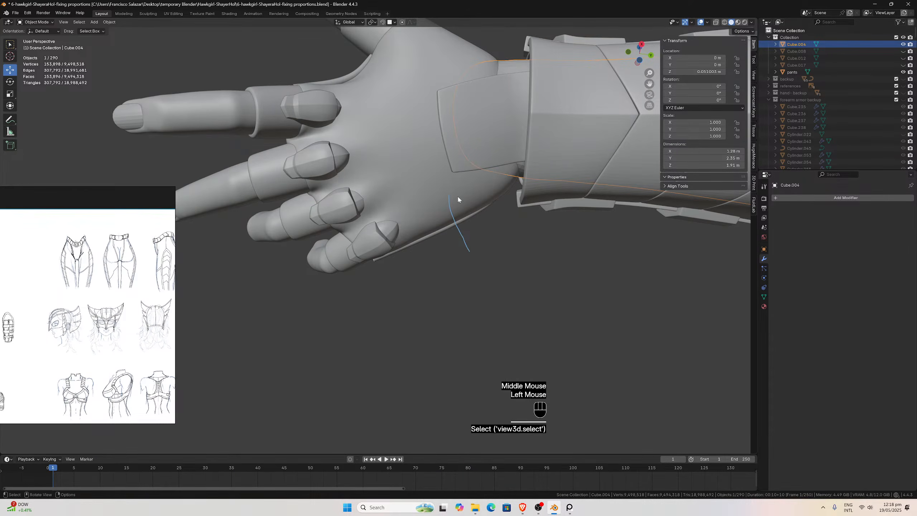
{"action": "scroll", "coordinate": [458, 200], "scroll_direction": "down", "scroll_amount": 2}
{"action": "mouse_move", "coordinate": [458, 200]}
{"action": "middle_mouse_down"}
{"action": "mouse_move", "coordinate": [467, 158]}
{"action": "mouse_move", "coordinate": [442, 194]}
{"action": "middle_mouse_up"}
{"action": "left_click", "coordinate": [442, 194]}
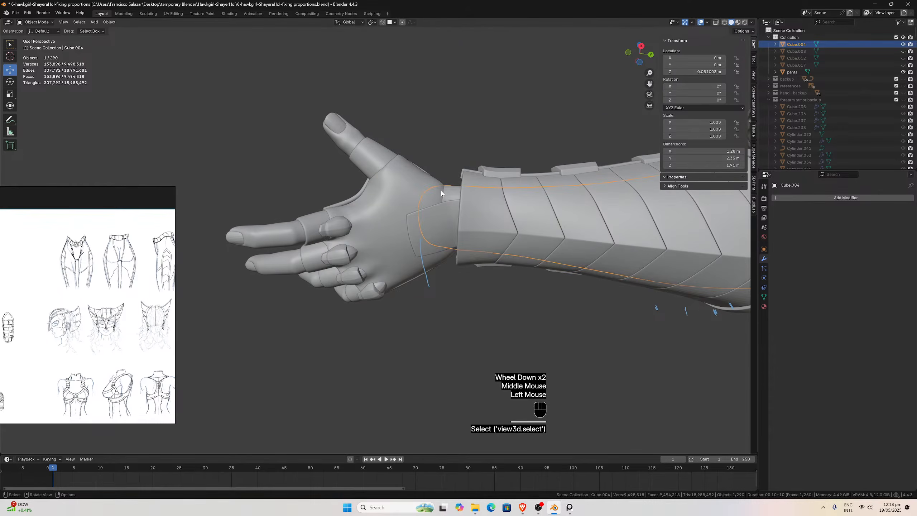
{"action": "left_click", "coordinate": [441, 194]}
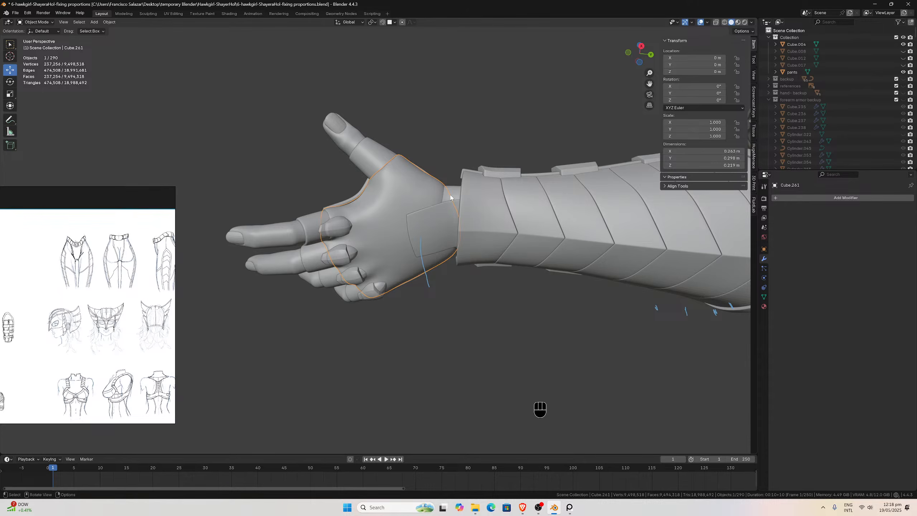
{"action": "left_click", "coordinate": [445, 211]}
{"action": "scroll", "coordinate": [444, 210], "scroll_direction": "up", "scroll_amount": 2}
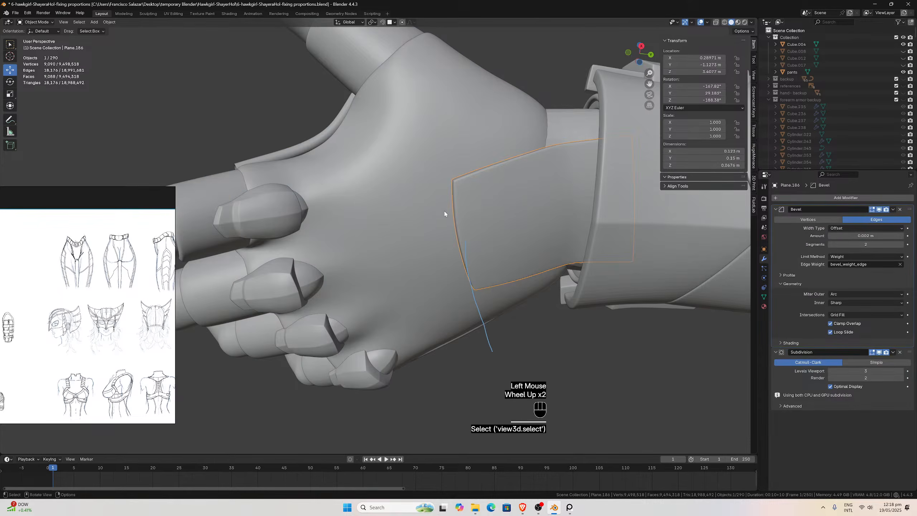
{"action": "scroll", "coordinate": [440, 255], "scroll_direction": "down", "scroll_amount": 2}
{"action": "middle_click_drag", "start_coordinate": [438, 249], "coordinate": [472, 200]}
{"action": "scroll", "coordinate": [432, 176], "scroll_direction": "up", "scroll_amount": 2}
{"action": "scroll", "coordinate": [444, 169], "scroll_direction": "down", "scroll_amount": 1}
{"action": "key", "text": "Tab"}
{"action": "scroll", "coordinate": [472, 200], "scroll_direction": "up", "scroll_amount": 1}
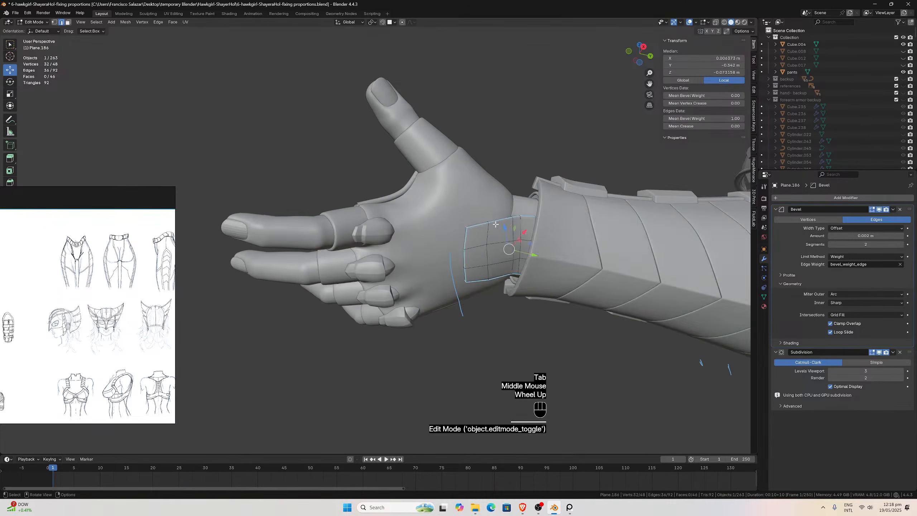
Select the edge loop running along the hand plate's outer border, replacing the existing edge selection.
{"action": "scroll", "coordinate": [495, 224], "scroll_direction": "up", "scroll_amount": 2}
{"action": "left_click", "coordinate": [663, 209]}
{"action": "left_click", "coordinate": [664, 208], "text": "alt"}
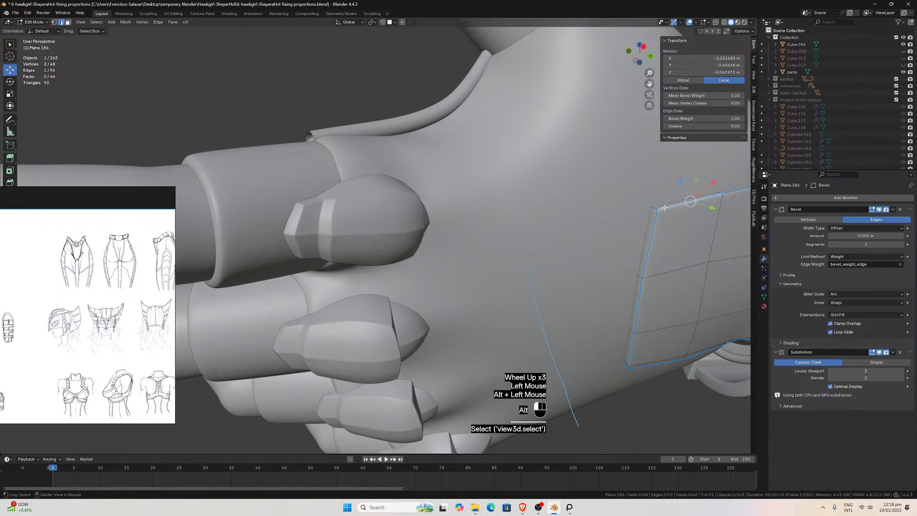
{"action": "left_click", "coordinate": [659, 238], "text": "alt+shift"}
{"action": "middle_click_drag", "start_coordinate": [658, 239], "coordinate": [543, 147]}
{"action": "left_click", "coordinate": [546, 100], "text": "alt+shift"}
{"action": "scroll", "coordinate": [546, 100], "scroll_direction": "down", "scroll_amount": 1, "text": "alt+shift"}
{"action": "scroll", "coordinate": [543, 123], "scroll_direction": "down", "scroll_amount": 2}
{"action": "scroll", "coordinate": [543, 147], "scroll_direction": "down", "scroll_amount": 1}
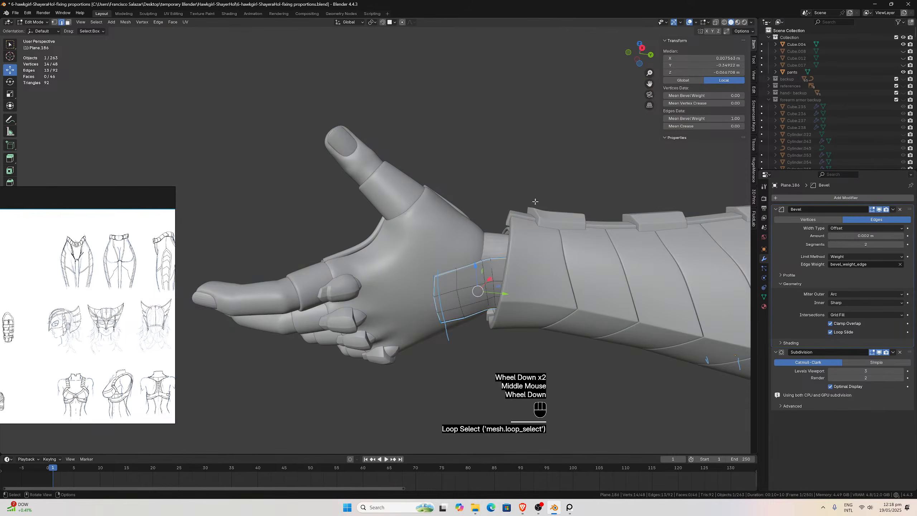
{"action": "scroll", "coordinate": [509, 245], "scroll_direction": "up", "scroll_amount": 2}
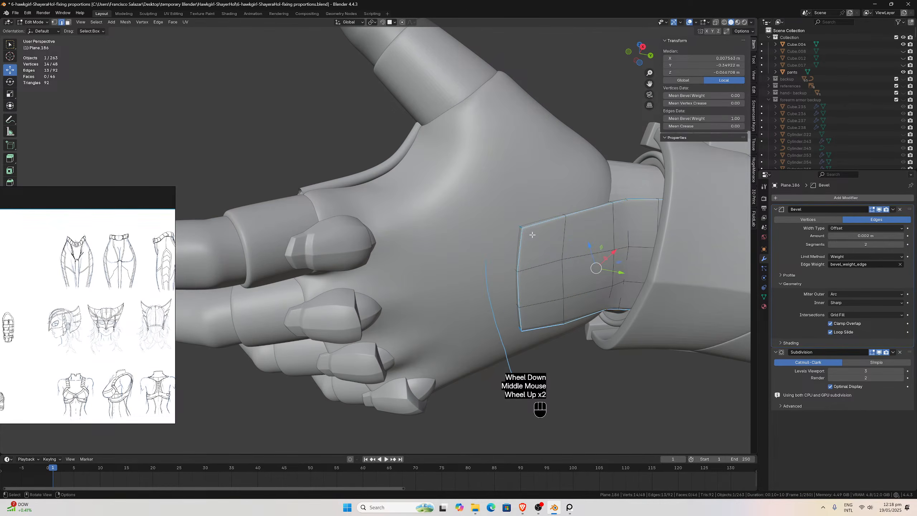
Duplicate the selected border edges in place, separate them into their own object and leave Edit Mode.
{"action": "key", "text": "shift+d"}
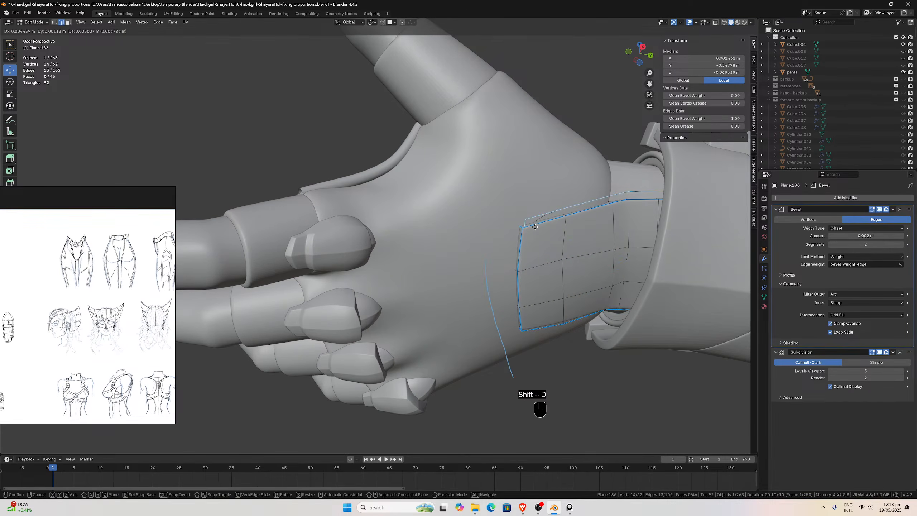
{"action": "key", "text": "Escape"}
{"action": "key", "text": "p"}
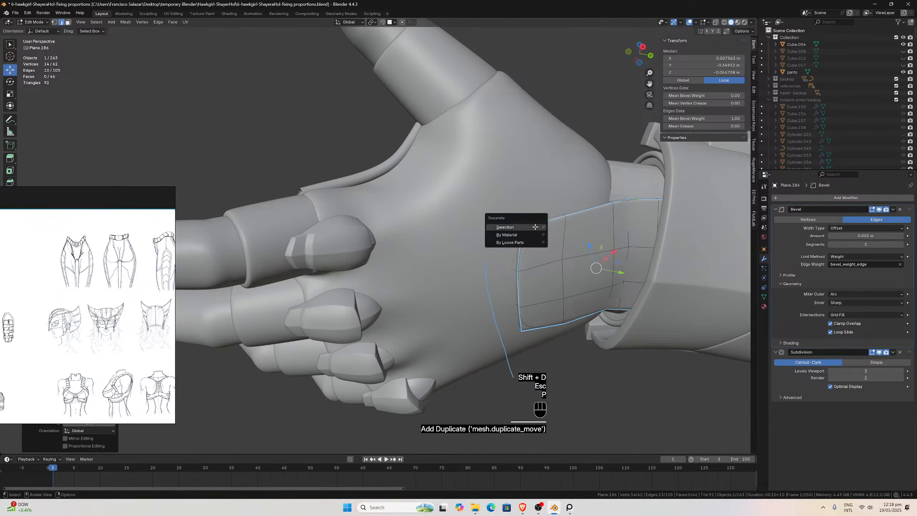
{"action": "left_click", "coordinate": [505, 227]}
{"action": "key", "text": "Tab"}
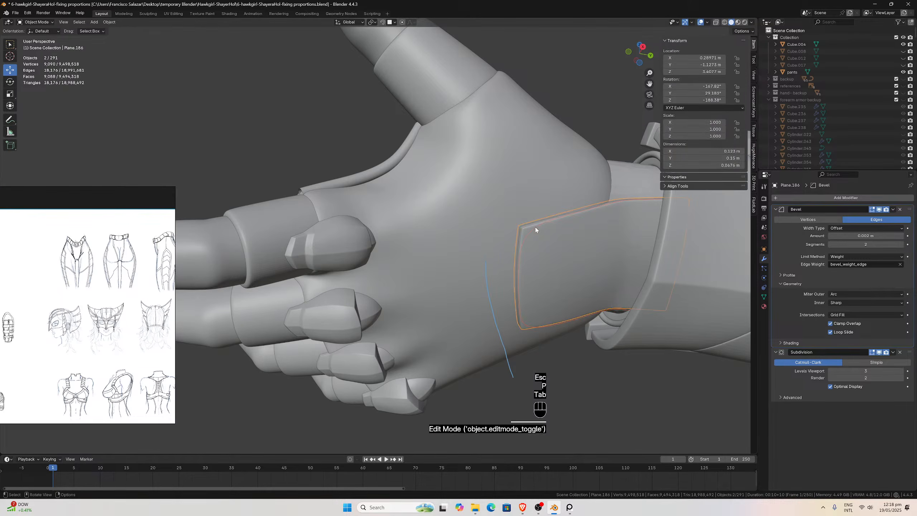
{"action": "left_click", "coordinate": [900, 210]}
{"action": "left_click", "coordinate": [899, 209]}
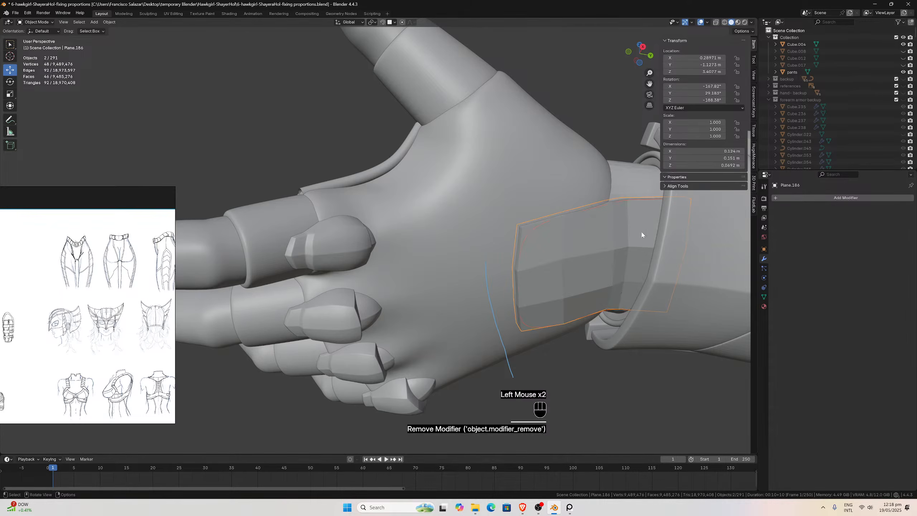
{"action": "key", "text": "ctrl+z"}
{"action": "key", "text": "ctrl+z"}
{"action": "key", "text": "ctrl+z"}
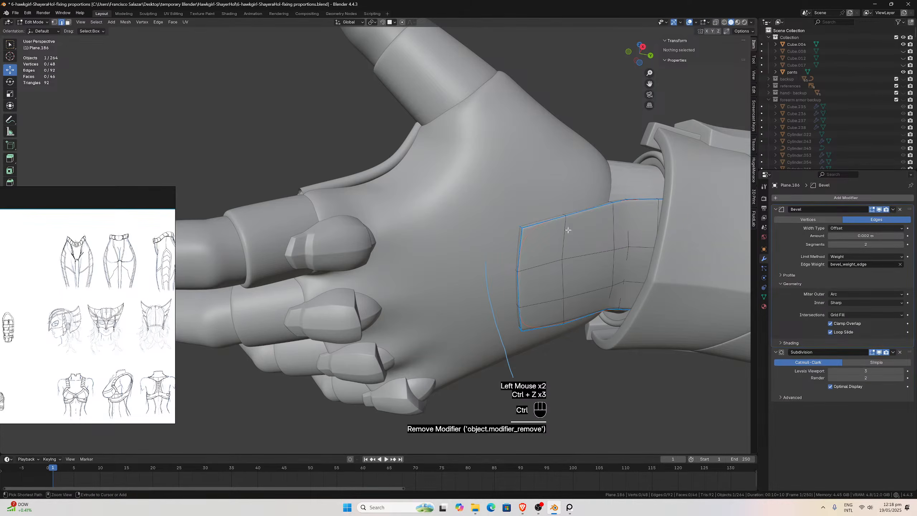
{"action": "key", "text": "ctrl+shift+z"}
Select only the separated border-edge object and remove its Bevel and Subdivision modifiers.
{"action": "left_click", "coordinate": [532, 233]}
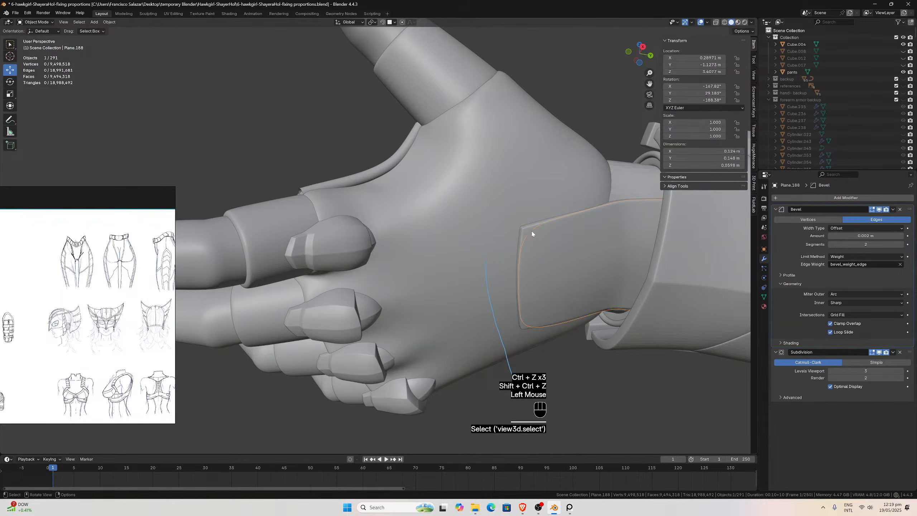
{"action": "left_click", "coordinate": [900, 209]}
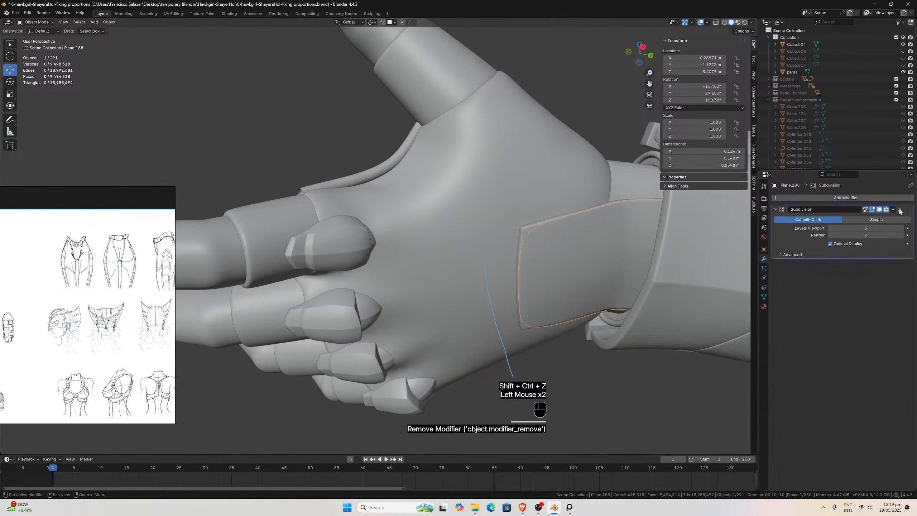
{"action": "left_click", "coordinate": [899, 210]}
Move the reference board out of the way and convert the border-edge object to a curve.
{"action": "left_click", "coordinate": [109, 22]}
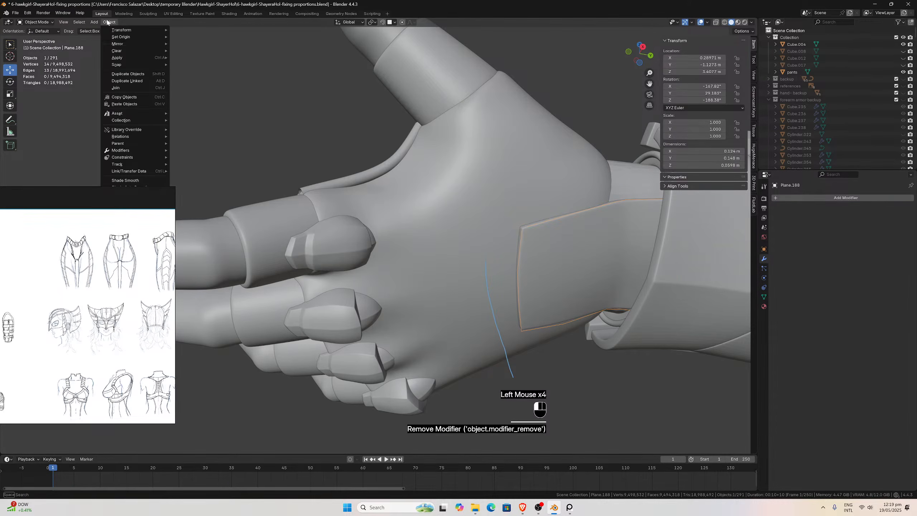
{"action": "left_click_drag", "start_coordinate": [116, 191], "coordinate": [31, 239]}
{"action": "left_click", "coordinate": [108, 23]}
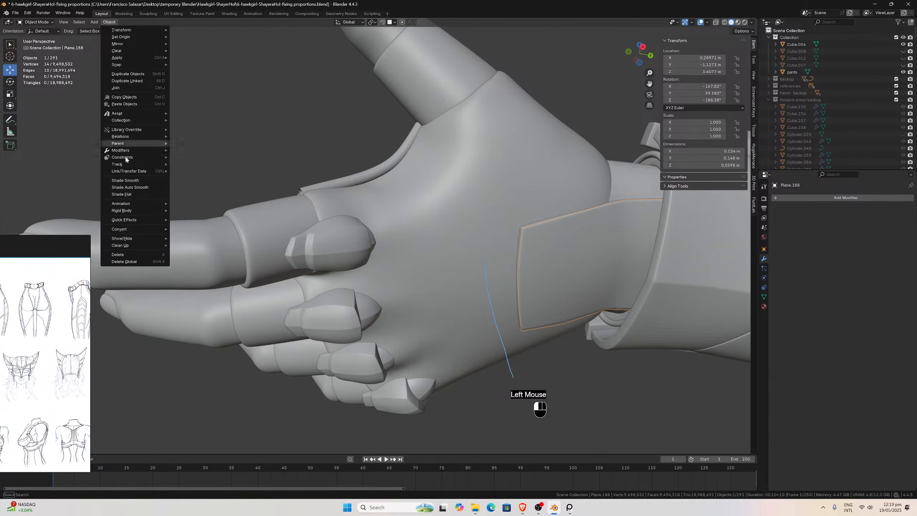
{"action": "mouse_move", "coordinate": [129, 227]}
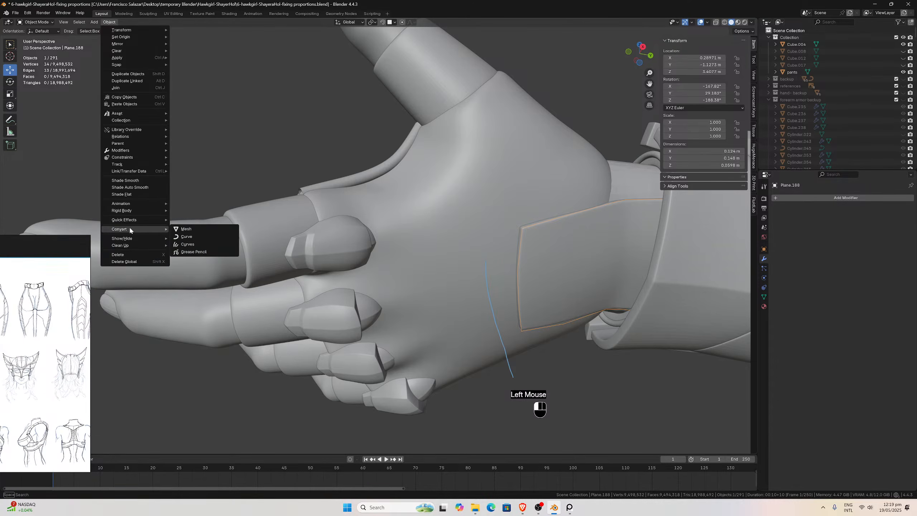
{"action": "left_click", "coordinate": [194, 235]}
Give the border curve a round bevel with a depth of 0.005 m.
{"action": "left_click", "coordinate": [764, 287]}
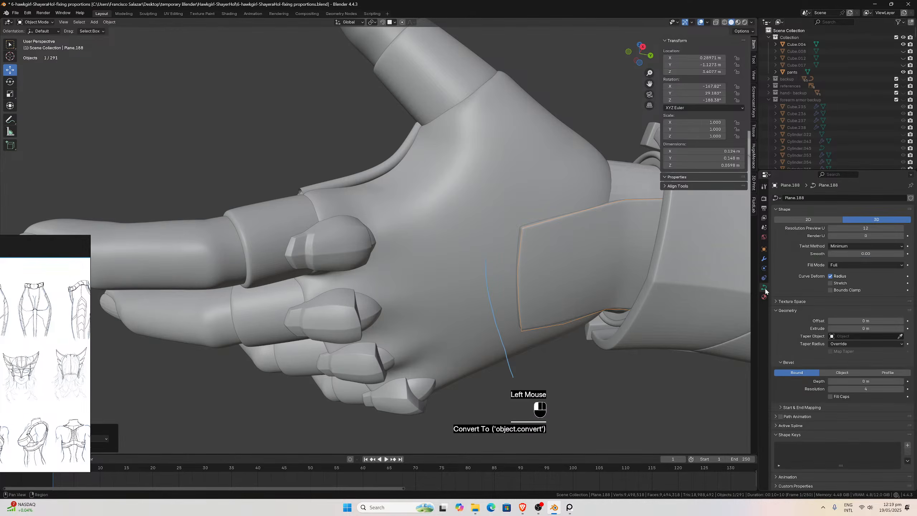
{"action": "left_click", "coordinate": [901, 382]}
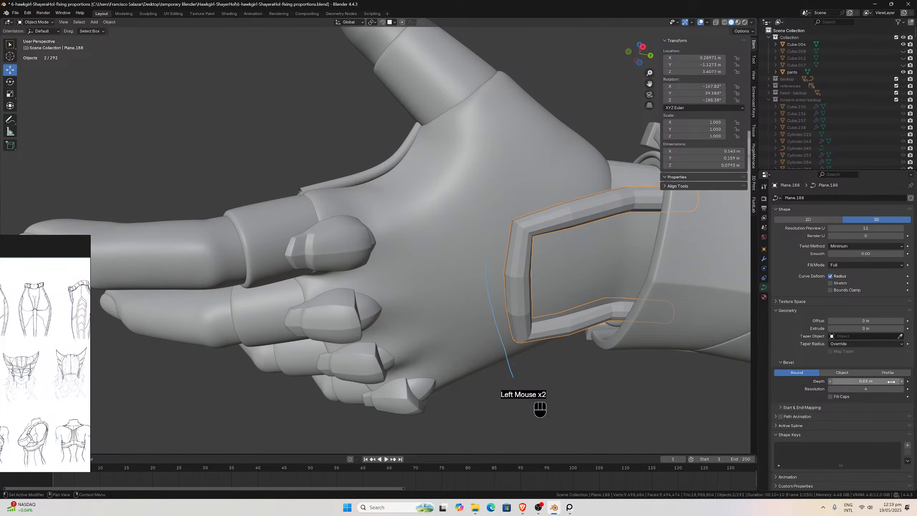
{"action": "left_click", "coordinate": [864, 382]}
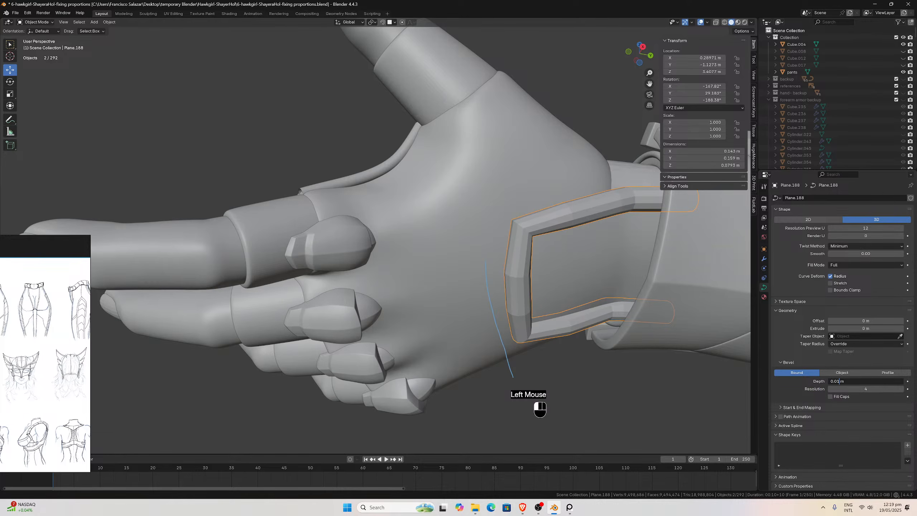
{"action": "type", "text": "0.005"}
{"action": "key", "text": "Return"}
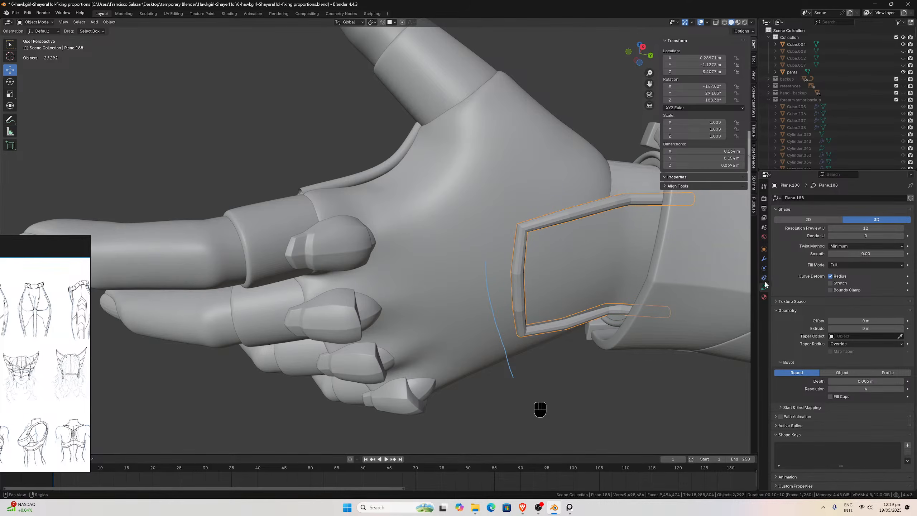
Add a Subdivision Surface modifier with viewport level 3 to the border curve, then deselect it and check it.
{"action": "left_click", "coordinate": [764, 260]}
{"action": "left_click", "coordinate": [785, 197]}
{"action": "mouse_move", "coordinate": [788, 195]}
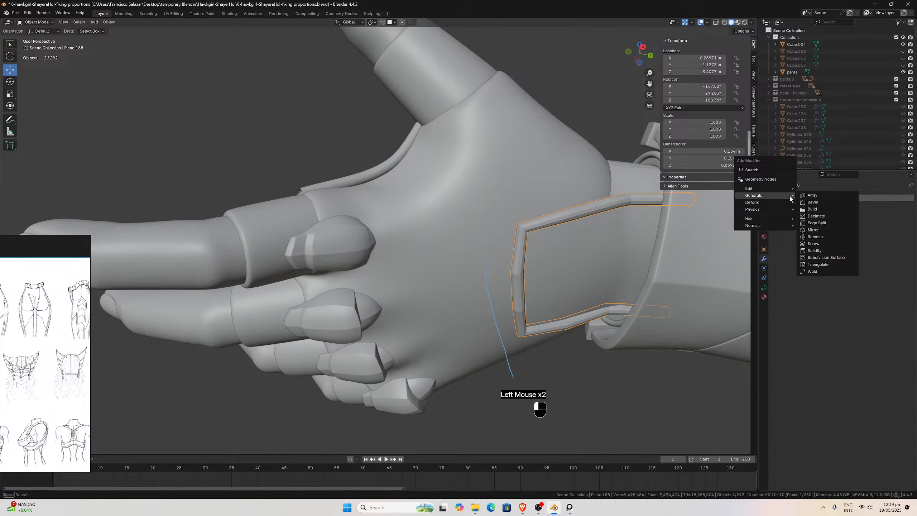
{"action": "left_click", "coordinate": [820, 258]}
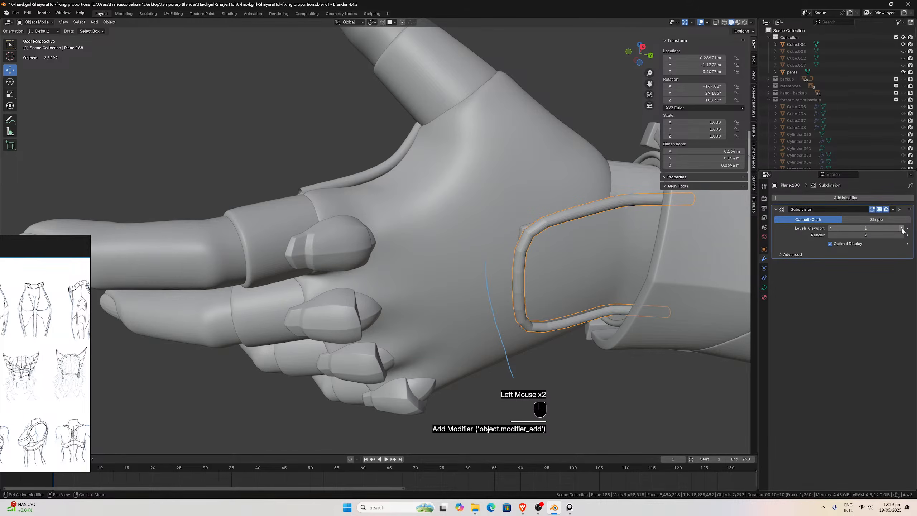
{"action": "scroll", "coordinate": [560, 374], "scroll_direction": "down", "scroll_amount": 2}
{"action": "left_click", "coordinate": [456, 300]}
{"action": "middle_click_drag", "start_coordinate": [456, 299], "coordinate": [428, 211]}
{"action": "scroll", "coordinate": [428, 211], "scroll_direction": "up", "scroll_amount": 2}
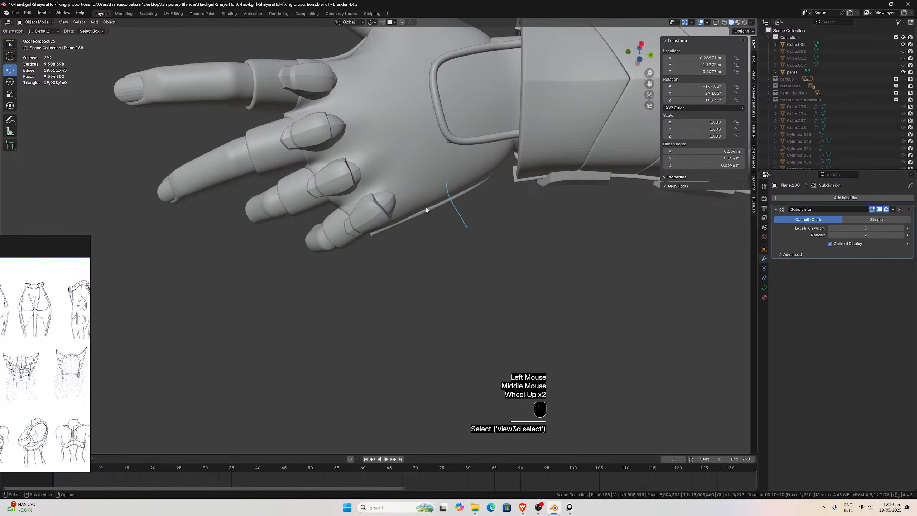
Inspect the bevel settings of the trim along the hand's outer edge and compare them with the new border curve.
{"action": "left_click", "coordinate": [427, 211]}
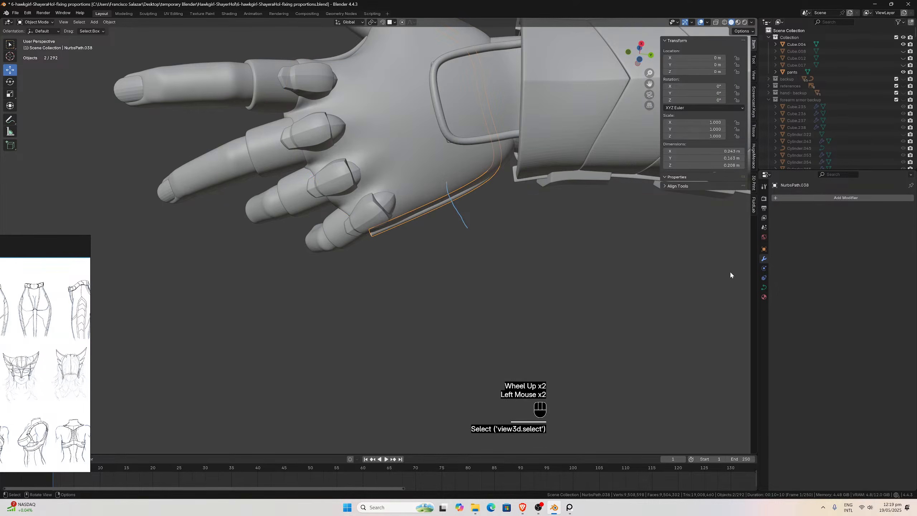
{"action": "left_click", "coordinate": [763, 288]}
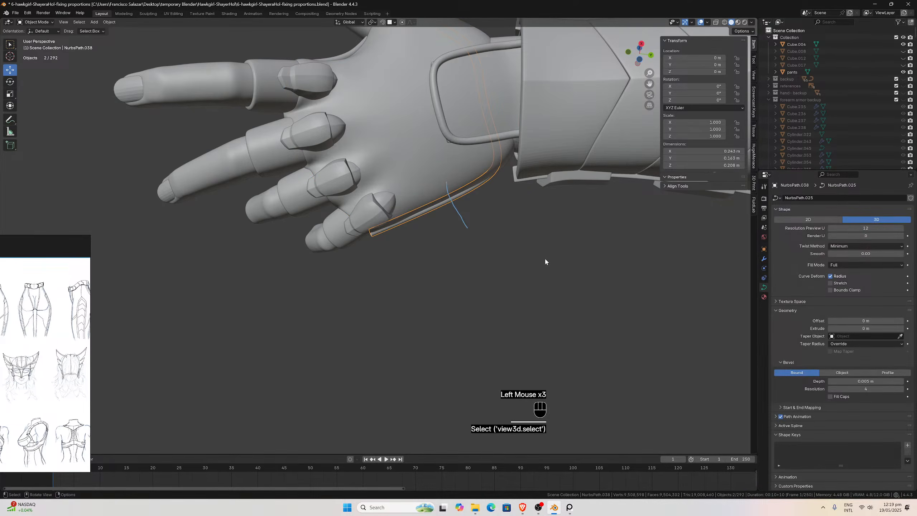
{"action": "scroll", "coordinate": [545, 262], "scroll_direction": "up", "scroll_amount": 2}
{"action": "left_click", "coordinate": [503, 99]}
{"action": "scroll", "coordinate": [500, 119], "scroll_direction": "down", "scroll_amount": 2}
{"action": "middle_click_drag", "start_coordinate": [499, 132], "coordinate": [634, 220]}
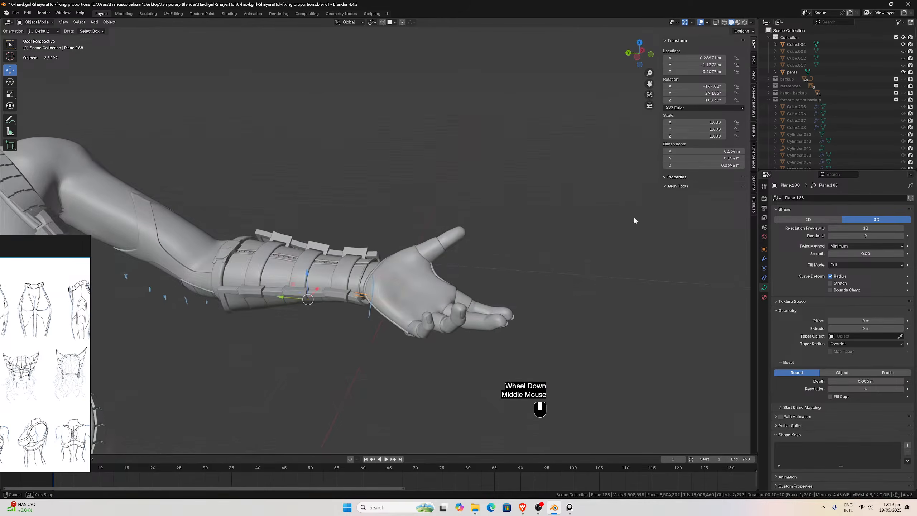
Check the new trim around the hand plate, deselect it and save the file.
{"action": "scroll", "coordinate": [634, 220], "scroll_direction": "down", "scroll_amount": 1}
{"action": "scroll", "coordinate": [468, 287], "scroll_direction": "up", "scroll_amount": 1}
{"action": "middle_click_drag", "start_coordinate": [468, 287], "coordinate": [419, 281]}
{"action": "scroll", "coordinate": [411, 314], "scroll_direction": "up", "scroll_amount": 3}
{"action": "scroll", "coordinate": [415, 315], "scroll_direction": "down", "scroll_amount": 2}
{"action": "scroll", "coordinate": [420, 313], "scroll_direction": "down", "scroll_amount": 1}
{"action": "scroll", "coordinate": [342, 251], "scroll_direction": "up", "scroll_amount": 1}
{"action": "scroll", "coordinate": [343, 255], "scroll_direction": "up", "scroll_amount": 3}
{"action": "left_click", "coordinate": [444, 346]}
{"action": "scroll", "coordinate": [443, 341], "scroll_direction": "down", "scroll_amount": 2}
{"action": "middle_click_drag", "start_coordinate": [440, 338], "coordinate": [452, 339]}
{"action": "key", "text": "ctrl+s"}
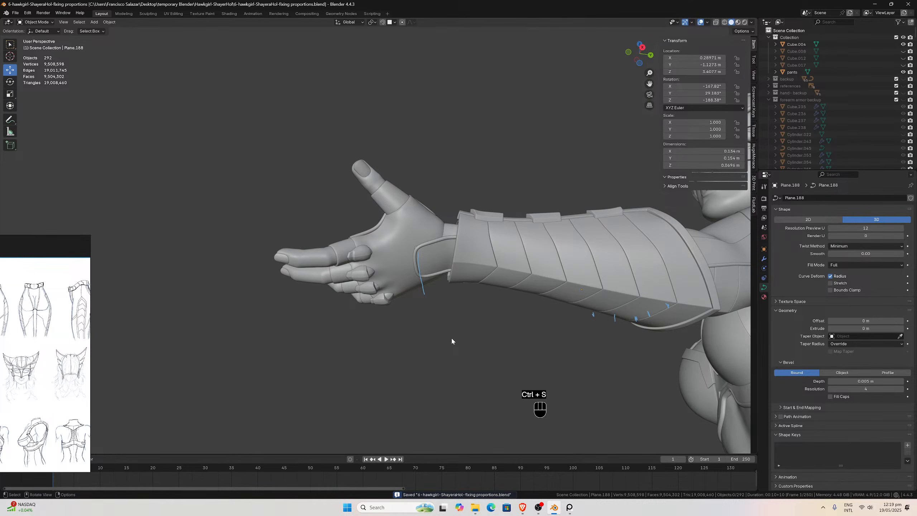
Select the armour band on the upper arm in right side view and open its mesh for editing.
{"action": "scroll", "coordinate": [447, 330], "scroll_direction": "down", "scroll_amount": 1}
{"action": "middle_click_drag", "start_coordinate": [437, 290], "coordinate": [374, 300]}
{"action": "scroll", "coordinate": [374, 300], "scroll_direction": "down", "scroll_amount": 3}
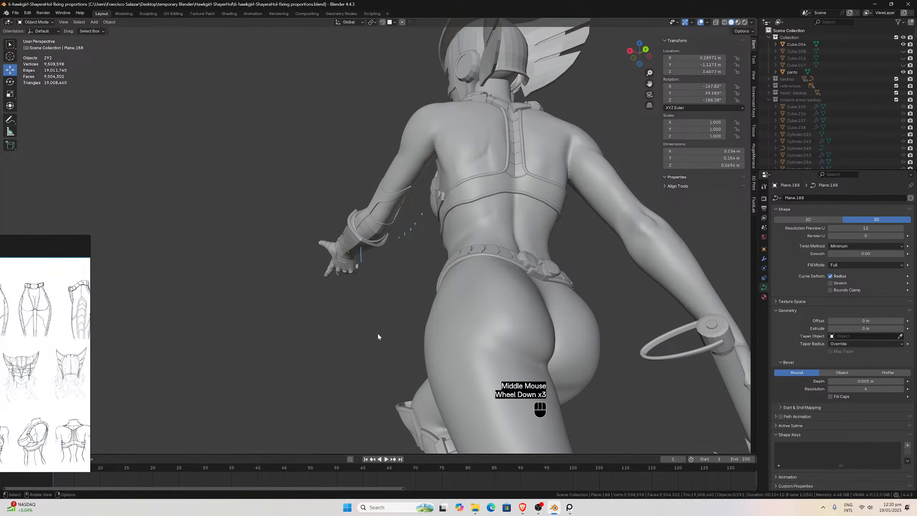
{"action": "scroll", "coordinate": [362, 342], "scroll_direction": "down", "scroll_amount": 2}
{"action": "middle_click_drag", "start_coordinate": [362, 342], "coordinate": [379, 258]}
{"action": "scroll", "coordinate": [429, 295], "scroll_direction": "up", "scroll_amount": 3}
{"action": "left_click", "coordinate": [404, 224]}
{"action": "middle_click_drag", "start_coordinate": [404, 225], "coordinate": [444, 276]}
{"action": "scroll", "coordinate": [572, 306], "scroll_direction": "up", "scroll_amount": 2}
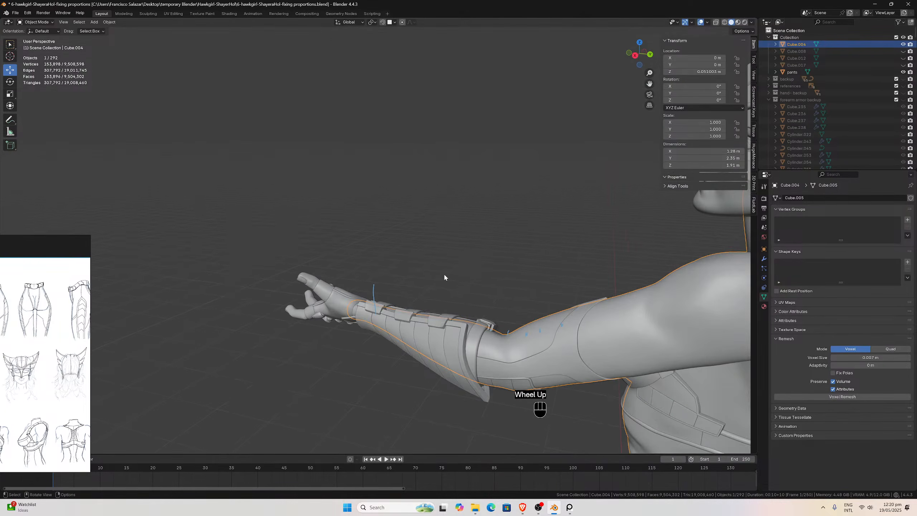
{"action": "key", "text": "KP_3"}
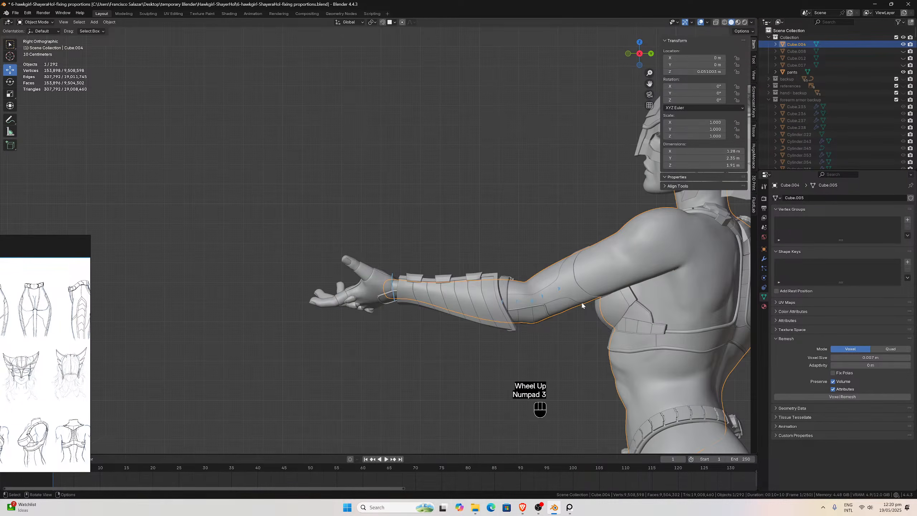
{"action": "scroll", "coordinate": [586, 285], "scroll_direction": "up", "scroll_amount": 3}
{"action": "left_click_drag", "start_coordinate": [649, 84], "coordinate": [422, 32]}
{"action": "scroll", "coordinate": [465, 236], "scroll_direction": "up", "scroll_amount": 2}
{"action": "left_click", "coordinate": [412, 224]}
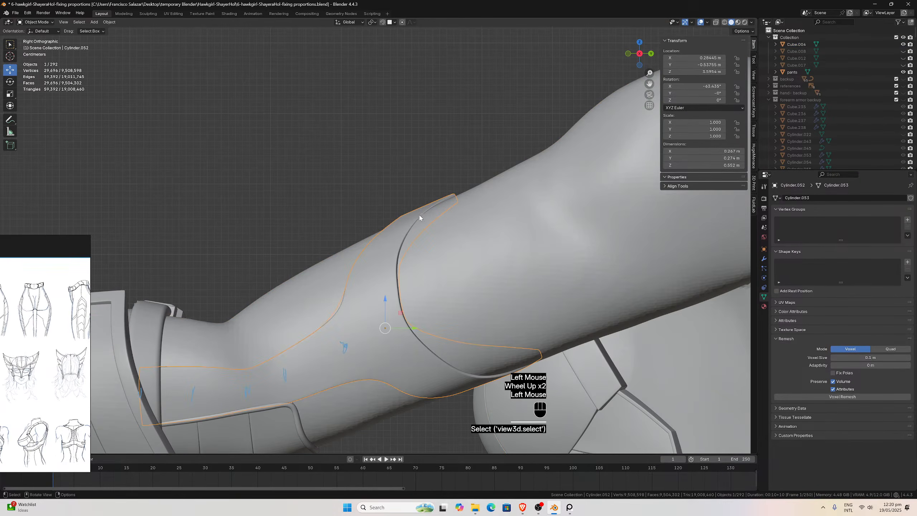
{"action": "scroll", "coordinate": [420, 215], "scroll_direction": "up", "scroll_amount": 2}
{"action": "key", "text": "Tab"}
Raise the cross edge near the top of the upper-arm band vertically so it clears the arm surface.
{"action": "left_click", "coordinate": [424, 209]}
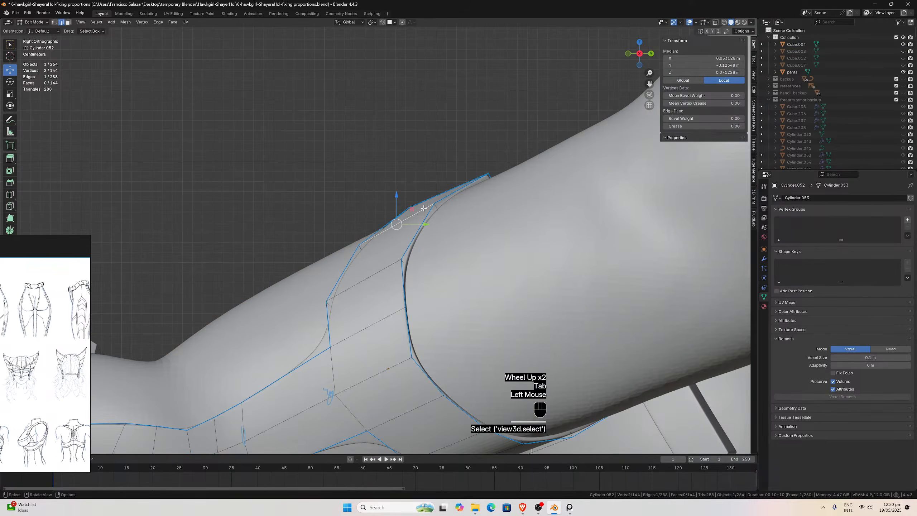
{"action": "left_click_drag", "start_coordinate": [398, 201], "coordinate": [391, 195]}
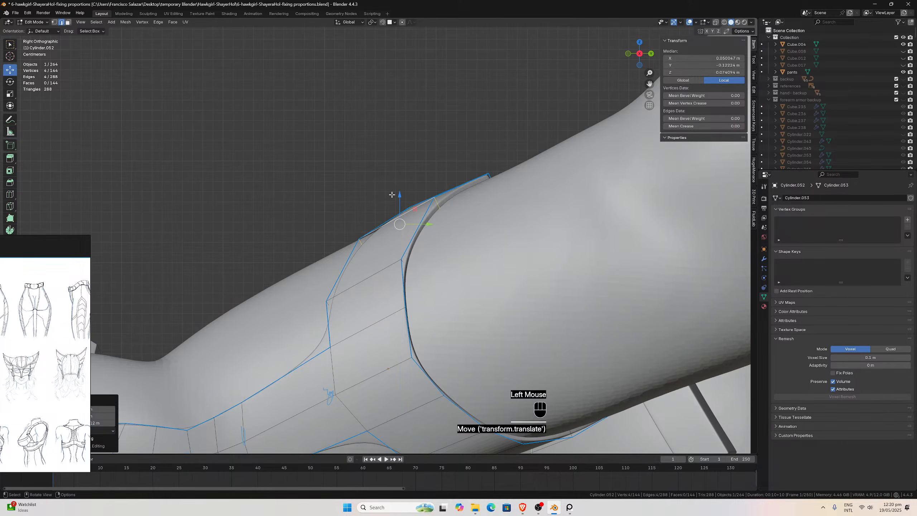
{"action": "key", "text": "ctrl+z"}
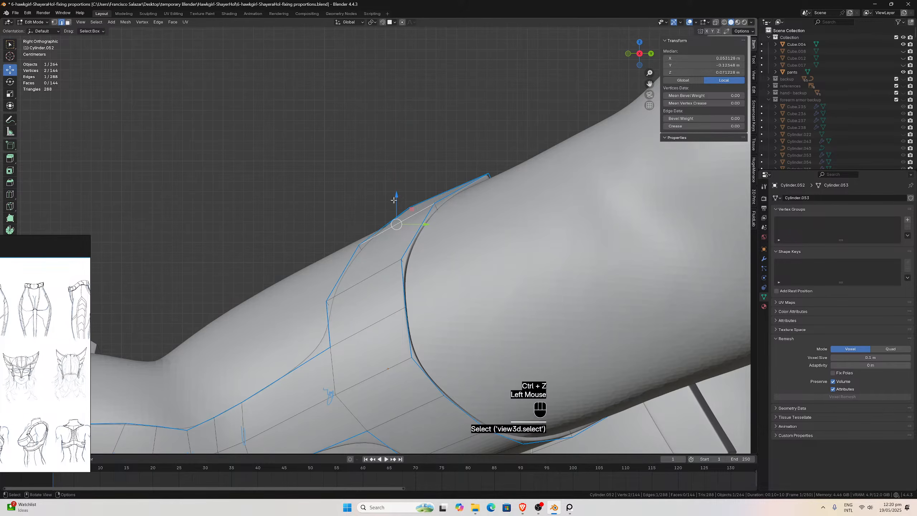
{"action": "left_click_drag", "start_coordinate": [398, 196], "coordinate": [394, 186]}
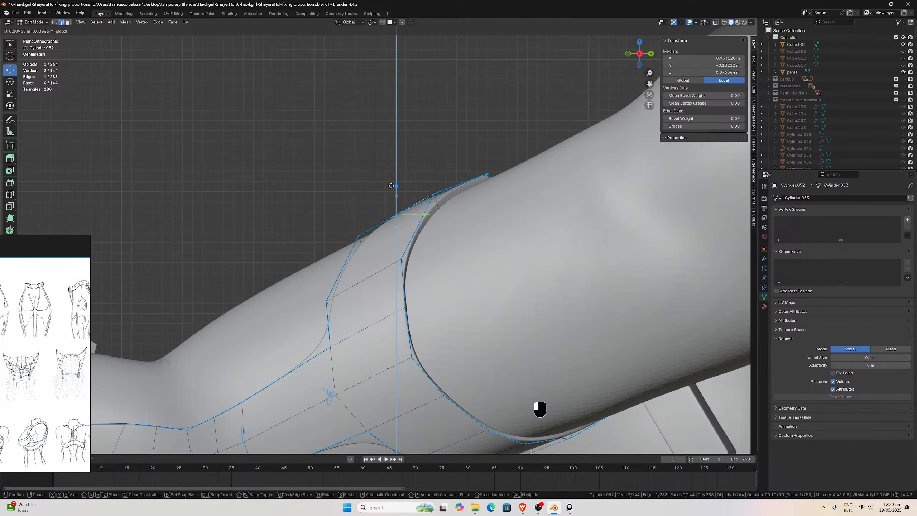
{"action": "left_click_drag", "start_coordinate": [391, 186], "coordinate": [429, 179]}
{"action": "scroll", "coordinate": [490, 177], "scroll_direction": "down", "scroll_amount": 3}
{"action": "scroll", "coordinate": [489, 177], "scroll_direction": "up", "scroll_amount": 4}
Raise the border edge at the top tip of the upper-arm band off the arm.
{"action": "middle_click_drag", "start_coordinate": [490, 177], "coordinate": [469, 209]}
{"action": "left_click", "coordinate": [533, 234]}
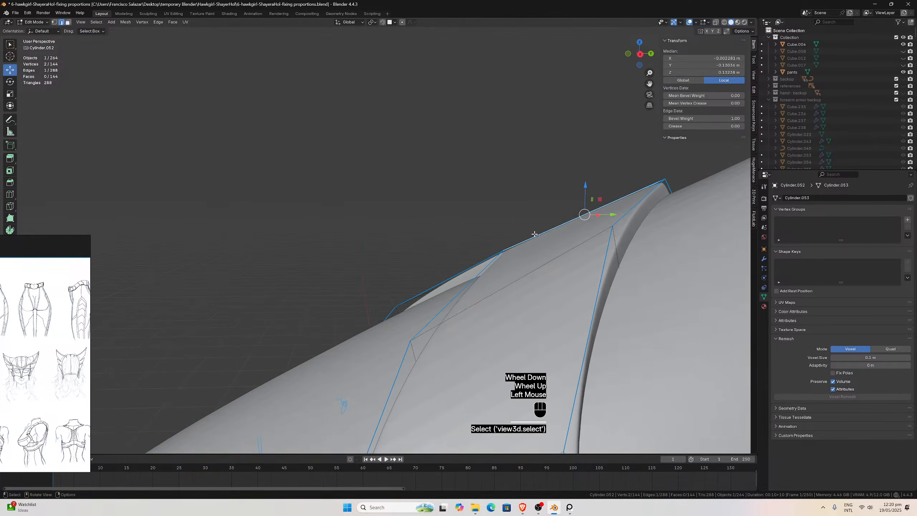
{"action": "middle_click_drag", "start_coordinate": [540, 234], "coordinate": [532, 232]}
{"action": "scroll", "coordinate": [505, 187], "scroll_direction": "down", "scroll_amount": 2}
{"action": "scroll", "coordinate": [504, 187], "scroll_direction": "up", "scroll_amount": 4}
{"action": "scroll", "coordinate": [522, 166], "scroll_direction": "down", "scroll_amount": 2}
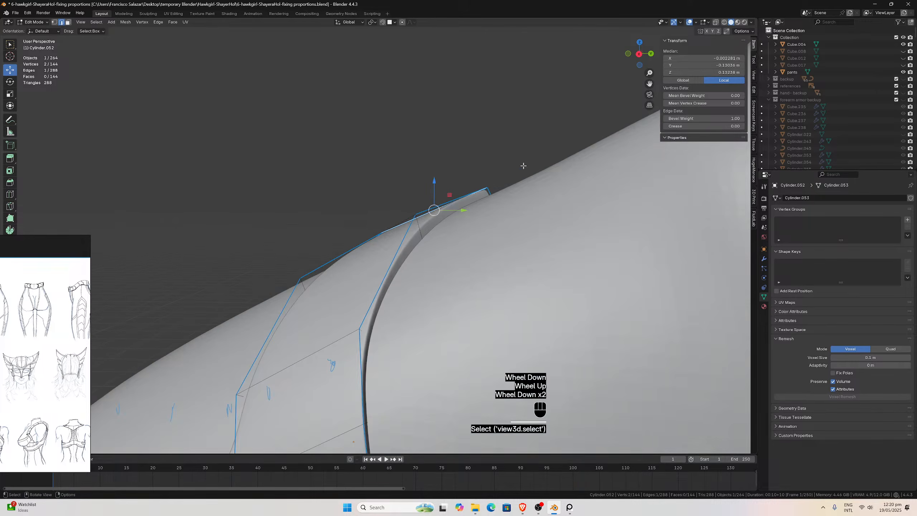
{"action": "left_click_drag", "start_coordinate": [434, 179], "coordinate": [428, 166]}
{"action": "scroll", "coordinate": [428, 167], "scroll_direction": "down", "scroll_amount": 2}
{"action": "middle_click_drag", "start_coordinate": [428, 166], "coordinate": [402, 225]}
{"action": "scroll", "coordinate": [381, 224], "scroll_direction": "up", "scroll_amount": 2}
{"action": "scroll", "coordinate": [489, 194], "scroll_direction": "down", "scroll_amount": 2}
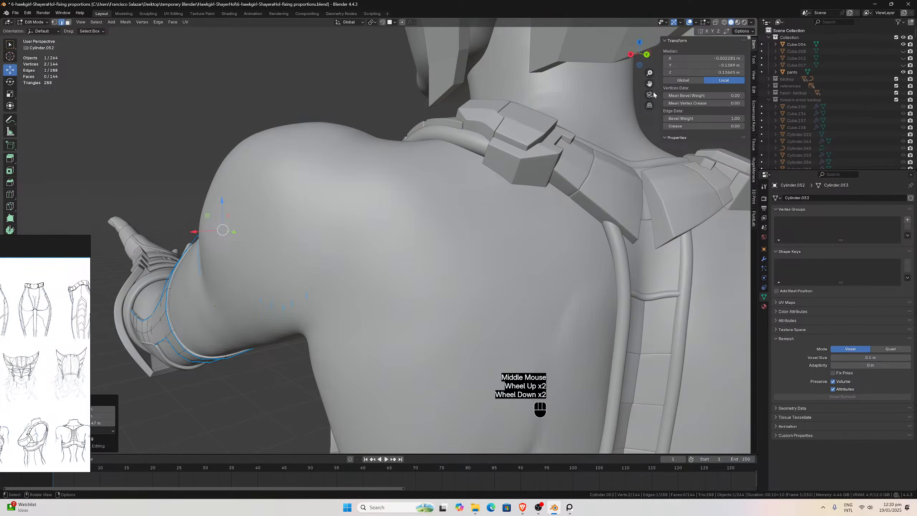
Shift a single cross edge on the outer side of the upper-arm band slightly outward and check it from the right.
{"action": "left_click_drag", "start_coordinate": [651, 85], "coordinate": [895, 21]}
{"action": "scroll", "coordinate": [494, 178], "scroll_direction": "up", "scroll_amount": 2}
{"action": "middle_click_drag", "start_coordinate": [494, 178], "coordinate": [368, 239]}
{"action": "left_click", "coordinate": [372, 238]}
{"action": "left_click_drag", "start_coordinate": [324, 245], "coordinate": [321, 246]}
{"action": "middle_click_drag", "start_coordinate": [321, 245], "coordinate": [394, 254]}
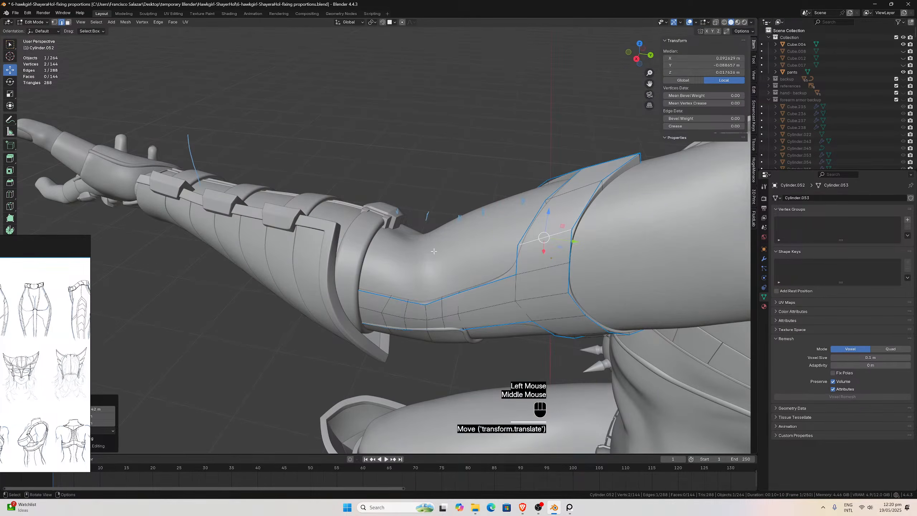
{"action": "key", "text": "KP_3"}
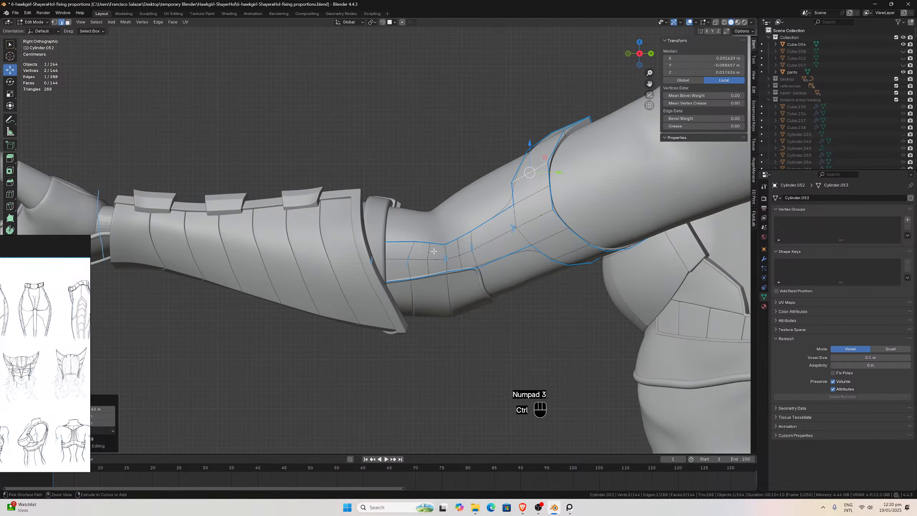
Select neighbouring cross edges along the band's outer side together and move them slightly outward from the arm.
{"action": "mouse_move", "coordinate": [466, 236]}
{"action": "middle_mouse_down"}
{"action": "mouse_move", "coordinate": [487, 231]}
{"action": "mouse_move", "coordinate": [467, 224]}
{"action": "middle_mouse_up"}
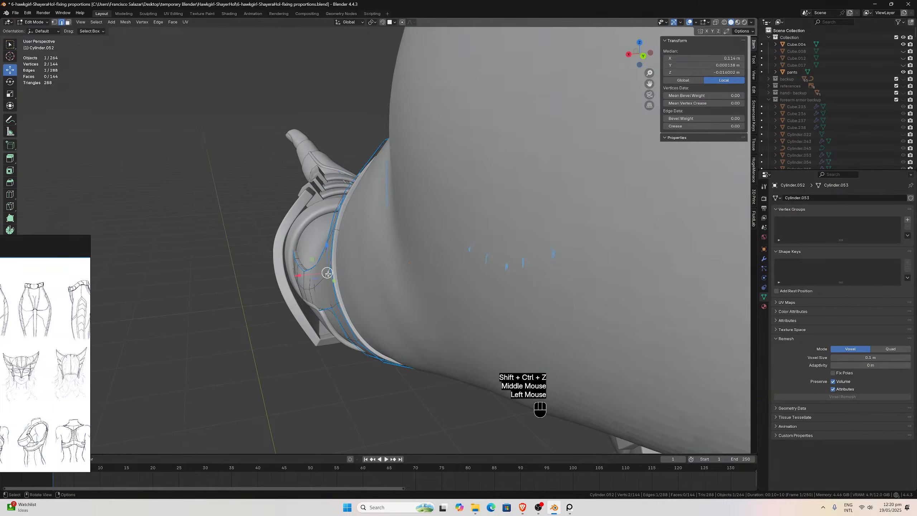
{"action": "scroll", "coordinate": [327, 272], "scroll_direction": "up", "scroll_amount": 2}
{"action": "middle_click_drag", "start_coordinate": [332, 275], "coordinate": [334, 277]}
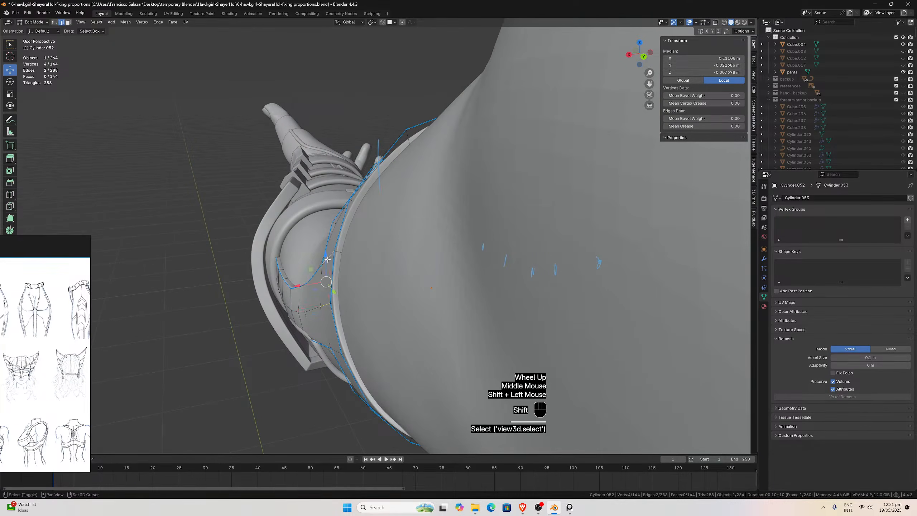
{"action": "left_click_drag", "start_coordinate": [305, 307], "coordinate": [299, 307]}
{"action": "middle_click_drag", "start_coordinate": [299, 307], "coordinate": [410, 221]}
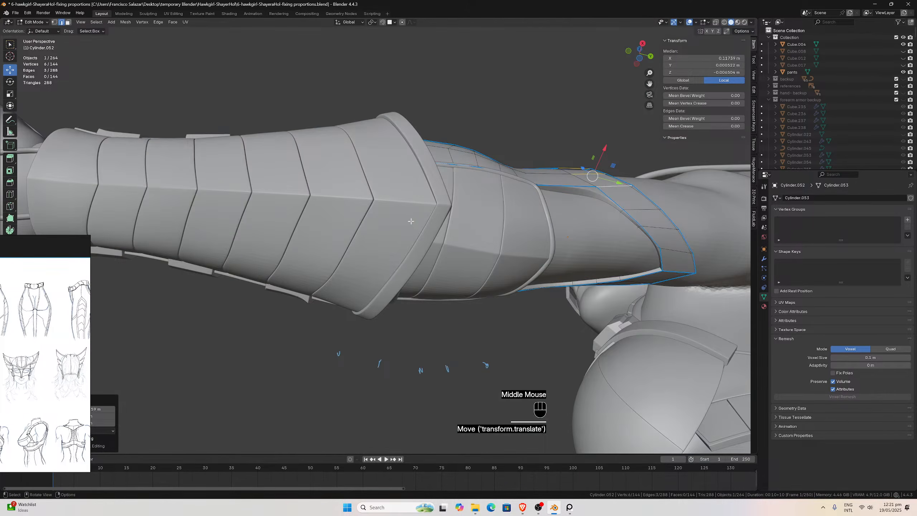
Reposition the cross edge at the back of the band and the pointed end edge near the armpit to fit the arm.
{"action": "left_click", "coordinate": [614, 216]}
{"action": "middle_click_drag", "start_coordinate": [614, 216], "coordinate": [661, 198]}
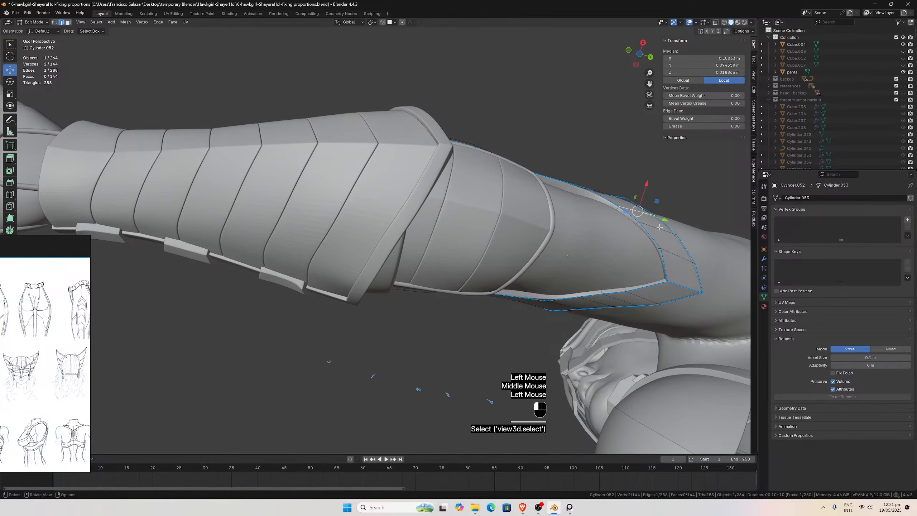
{"action": "left_click_drag", "start_coordinate": [666, 204], "coordinate": [654, 187]}
{"action": "middle_click_drag", "start_coordinate": [654, 188], "coordinate": [706, 266]}
{"action": "left_click", "coordinate": [675, 247]}
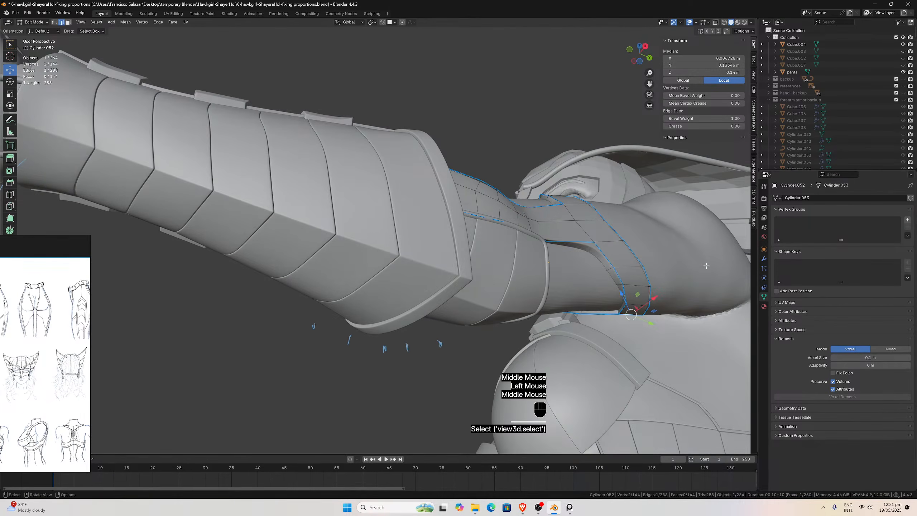
{"action": "left_click_drag", "start_coordinate": [622, 294], "coordinate": [624, 300]}
{"action": "left_click", "coordinate": [636, 305]}
{"action": "middle_click_drag", "start_coordinate": [636, 306], "coordinate": [506, 277]}
Adjust the cross edges on the underside of the upper-arm band to follow the arm more closely.
{"action": "scroll", "coordinate": [672, 298], "scroll_direction": "down", "scroll_amount": 2}
{"action": "left_click_drag", "start_coordinate": [649, 84], "coordinate": [306, 139]}
{"action": "scroll", "coordinate": [473, 152], "scroll_direction": "up", "scroll_amount": 2}
{"action": "middle_click_drag", "start_coordinate": [473, 152], "coordinate": [440, 201]}
{"action": "scroll", "coordinate": [564, 183], "scroll_direction": "up", "scroll_amount": 2}
{"action": "left_click_drag", "start_coordinate": [389, 192], "coordinate": [387, 199]}
{"action": "left_click", "coordinate": [315, 168]}
{"action": "left_click_drag", "start_coordinate": [340, 173], "coordinate": [309, 161]}
{"action": "middle_click_drag", "start_coordinate": [313, 159], "coordinate": [361, 186]}
{"action": "left_click", "coordinate": [334, 171]}
{"action": "mouse_move", "coordinate": [355, 184]}
{"action": "left_mouse_down"}
{"action": "mouse_move", "coordinate": [348, 159]}
{"action": "mouse_move", "coordinate": [350, 184]}
{"action": "left_mouse_up"}
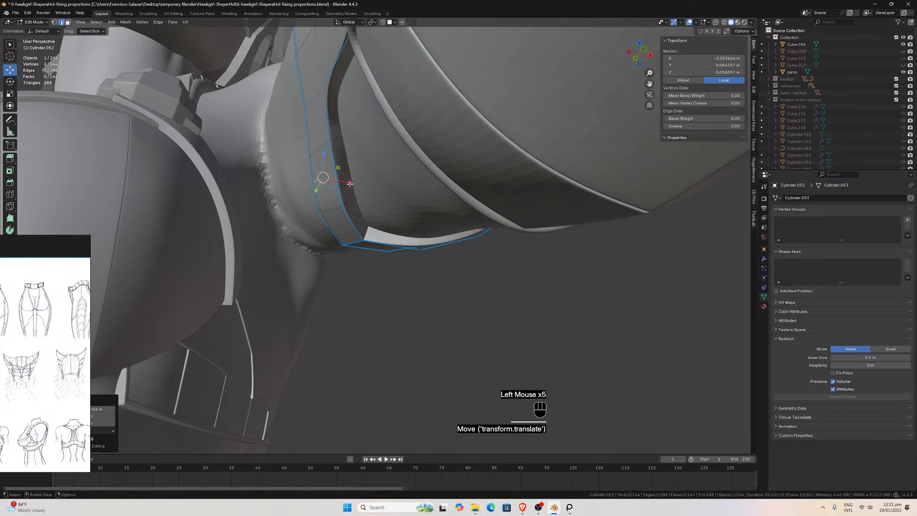
Select two cross edge loops on the underside of the upper-arm band and dissolve their edges.
{"action": "middle_click_drag", "start_coordinate": [349, 184], "coordinate": [377, 160]}
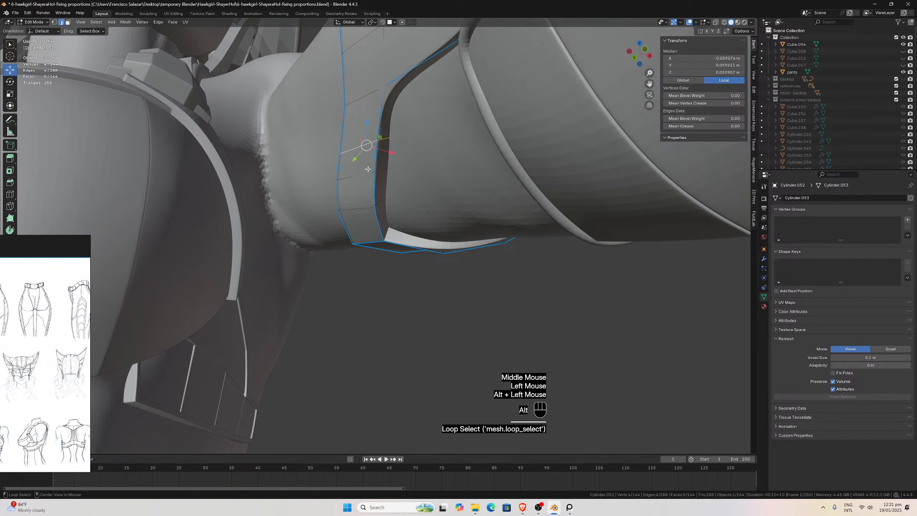
{"action": "key", "text": "x"}
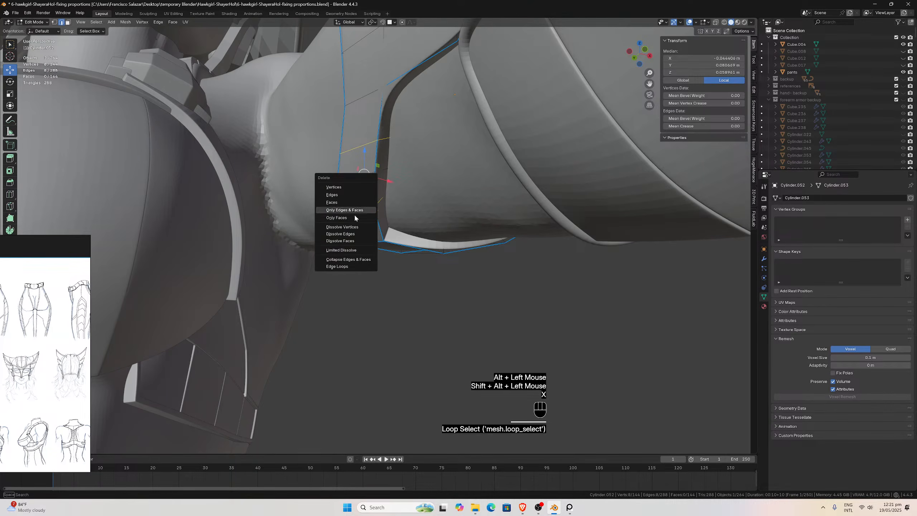
{"action": "left_click", "coordinate": [353, 235]}
{"action": "middle_click_drag", "start_coordinate": [353, 236], "coordinate": [413, 180]}
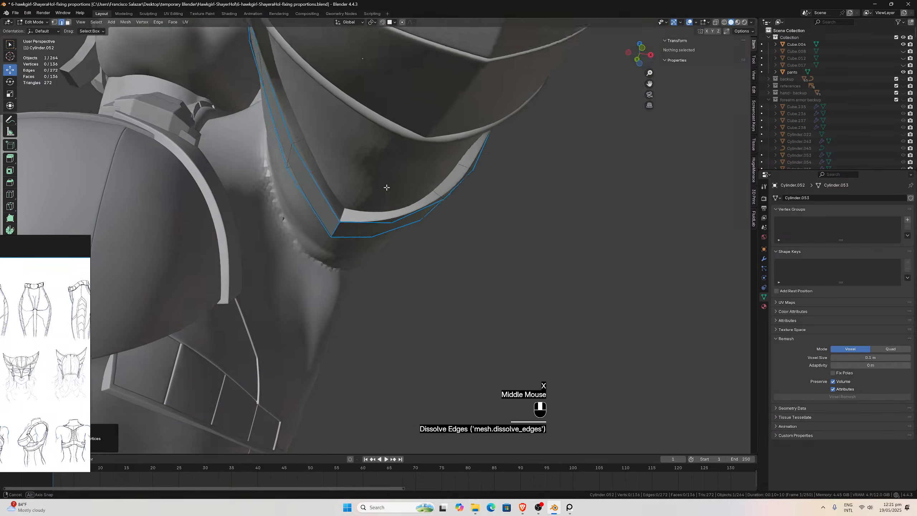
{"action": "scroll", "coordinate": [396, 194], "scroll_direction": "down", "scroll_amount": 3}
Compare the band's shape with and without the two dissolved edge loops by undoing and redoing the dissolve.
{"action": "key", "text": "ctrl+z"}
{"action": "key", "text": "ctrl+shift+z"}
{"action": "scroll", "coordinate": [401, 197], "scroll_direction": "down", "scroll_amount": 2}
{"action": "scroll", "coordinate": [432, 164], "scroll_direction": "up", "scroll_amount": 2}
{"action": "scroll", "coordinate": [431, 172], "scroll_direction": "down", "scroll_amount": 3}
{"action": "scroll", "coordinate": [406, 163], "scroll_direction": "up", "scroll_amount": 1}
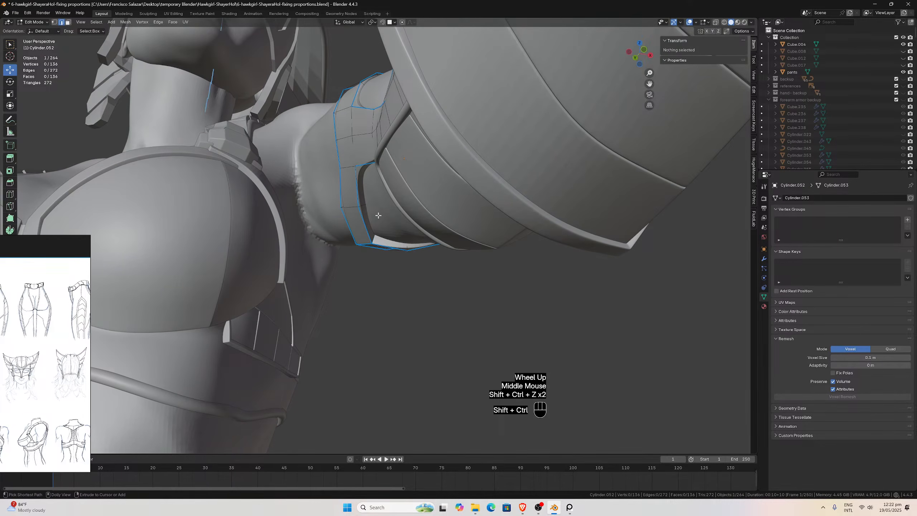
{"action": "key", "text": "ctrl+z"}
{"action": "middle_click_drag", "start_coordinate": [378, 216], "coordinate": [497, 277]}
{"action": "key", "text": "ctrl+shift+z"}
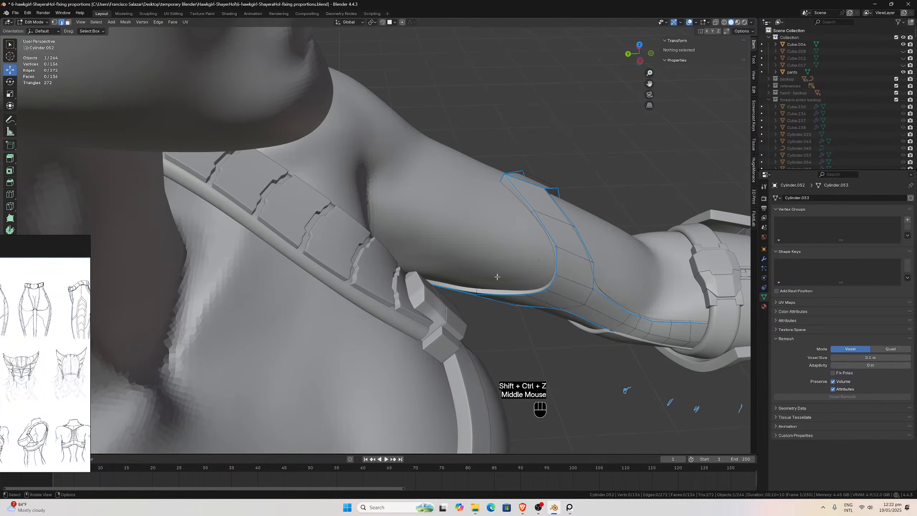
Move the cross edges on the lower inner side of the upper-arm band to even out its fit around the arm.
{"action": "left_click", "coordinate": [558, 294]}
{"action": "scroll", "coordinate": [608, 290], "scroll_direction": "up", "scroll_amount": 2}
{"action": "left_click_drag", "start_coordinate": [596, 280], "coordinate": [572, 289]}
{"action": "left_click", "coordinate": [574, 301]}
{"action": "left_click", "coordinate": [616, 279]}
{"action": "middle_click_drag", "start_coordinate": [617, 276], "coordinate": [643, 243]}
{"action": "scroll", "coordinate": [646, 260], "scroll_direction": "up", "scroll_amount": 3}
{"action": "scroll", "coordinate": [648, 253], "scroll_direction": "down", "scroll_amount": 1}
{"action": "left_click_drag", "start_coordinate": [640, 213], "coordinate": [646, 215]}
Pull the remaining cross edges toward the band's upper inner end outward, leave mesh editing and deselect the band.
{"action": "left_click", "coordinate": [656, 188]}
{"action": "left_click_drag", "start_coordinate": [639, 179], "coordinate": [652, 159]}
{"action": "left_click", "coordinate": [623, 146]}
{"action": "left_click_drag", "start_coordinate": [637, 125], "coordinate": [640, 115]}
{"action": "scroll", "coordinate": [640, 115], "scroll_direction": "down", "scroll_amount": 2}
{"action": "middle_click_drag", "start_coordinate": [640, 115], "coordinate": [389, 174]}
{"action": "key", "text": "Tab"}
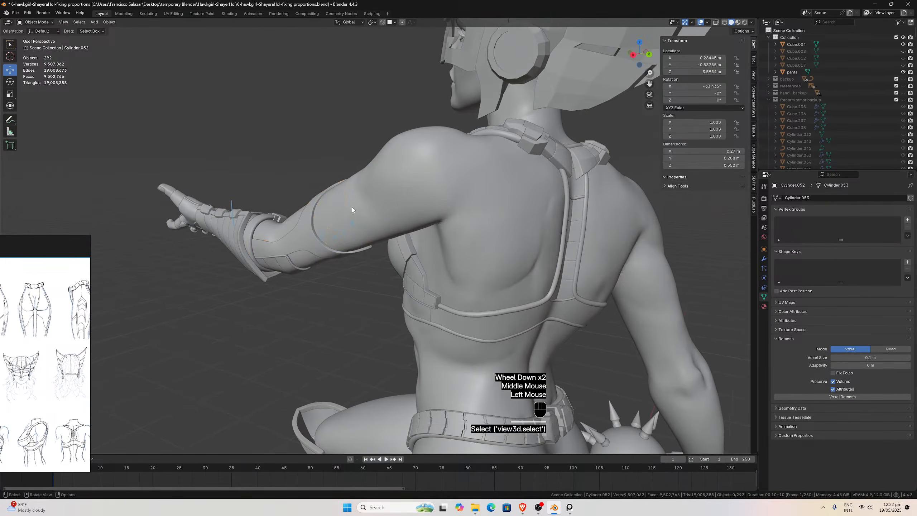
{"action": "scroll", "coordinate": [347, 204], "scroll_direction": "down", "scroll_amount": 1}
{"action": "scroll", "coordinate": [341, 201], "scroll_direction": "up", "scroll_amount": 2}
{"action": "mouse_move", "coordinate": [341, 201]}
{"action": "middle_mouse_down"}
{"action": "mouse_move", "coordinate": [342, 228]}
{"action": "mouse_move", "coordinate": [329, 207]}
{"action": "mouse_move", "coordinate": [348, 210]}
{"action": "middle_mouse_up"}
{"action": "scroll", "coordinate": [349, 209], "scroll_direction": "up", "scroll_amount": 2}
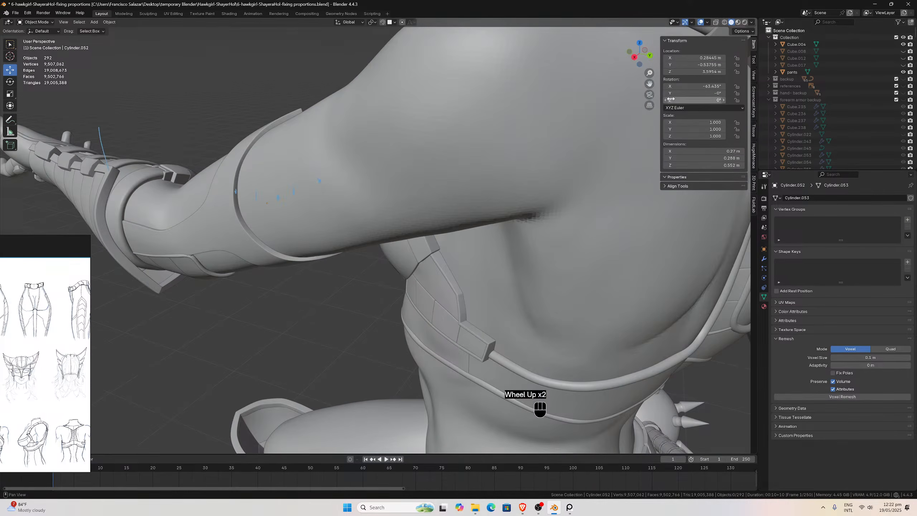
Reopen the upper-arm band's mesh and reposition two consecutive cross edges on its outer side away from the arm.
{"action": "left_click_drag", "start_coordinate": [649, 84], "coordinate": [725, 220]}
{"action": "middle_click_drag", "start_coordinate": [421, 309], "coordinate": [400, 321]}
{"action": "scroll", "coordinate": [400, 321], "scroll_direction": "up", "scroll_amount": 5}
{"action": "left_click", "coordinate": [325, 317]}
{"action": "middle_click_drag", "start_coordinate": [326, 317], "coordinate": [332, 335]}
{"action": "scroll", "coordinate": [338, 315], "scroll_direction": "up", "scroll_amount": 1}
{"action": "key", "text": "Tab"}
{"action": "scroll", "coordinate": [357, 314], "scroll_direction": "down", "scroll_amount": 2}
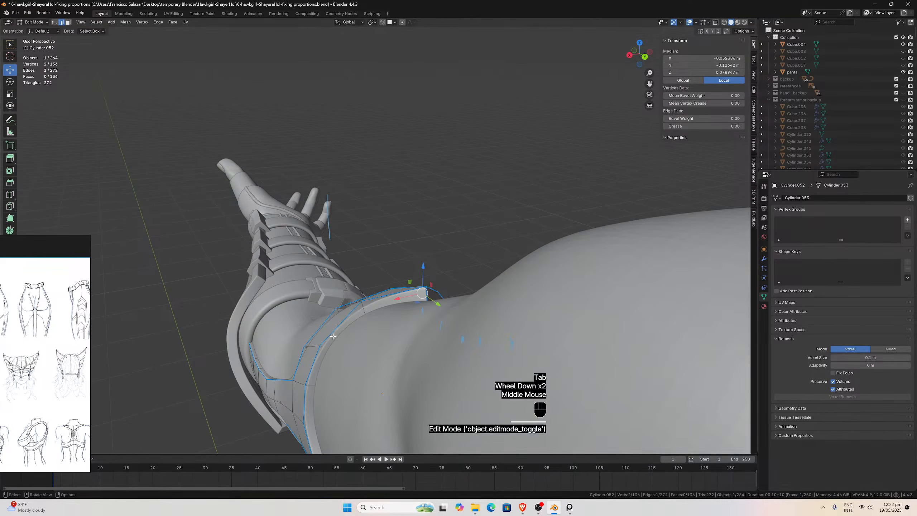
{"action": "left_click_drag", "start_coordinate": [311, 318], "coordinate": [290, 351]}
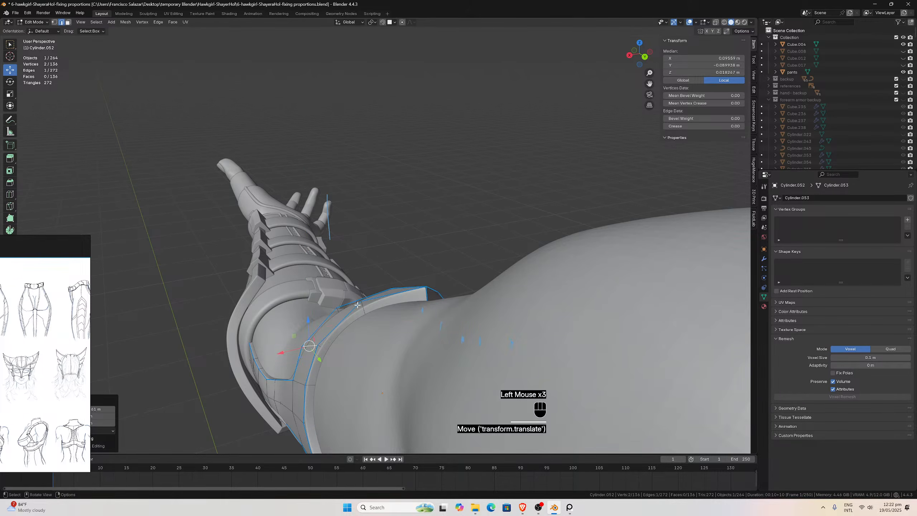
{"action": "left_click", "coordinate": [346, 309]}
{"action": "left_click_drag", "start_coordinate": [338, 299], "coordinate": [337, 294]}
Leave mesh editing, deselect the upper-arm band and save the file.
{"action": "middle_click_drag", "start_coordinate": [337, 294], "coordinate": [450, 313]}
{"action": "scroll", "coordinate": [463, 303], "scroll_direction": "down", "scroll_amount": 3}
{"action": "scroll", "coordinate": [397, 320], "scroll_direction": "up", "scroll_amount": 1}
{"action": "middle_click_drag", "start_coordinate": [394, 319], "coordinate": [396, 368]}
{"action": "scroll", "coordinate": [420, 317], "scroll_direction": "down", "scroll_amount": 2}
{"action": "key", "text": "Tab"}
{"action": "left_click", "coordinate": [440, 305]}
{"action": "middle_click_drag", "start_coordinate": [452, 299], "coordinate": [486, 277]}
{"action": "key", "text": "ctrl+s"}
Examine the arm armour from the front, back and underside, focusing on the edges of the upper-arm band.
{"action": "scroll", "coordinate": [488, 276], "scroll_direction": "down", "scroll_amount": 3}
{"action": "left_click", "coordinate": [480, 218]}
{"action": "scroll", "coordinate": [480, 218], "scroll_direction": "up", "scroll_amount": 1}
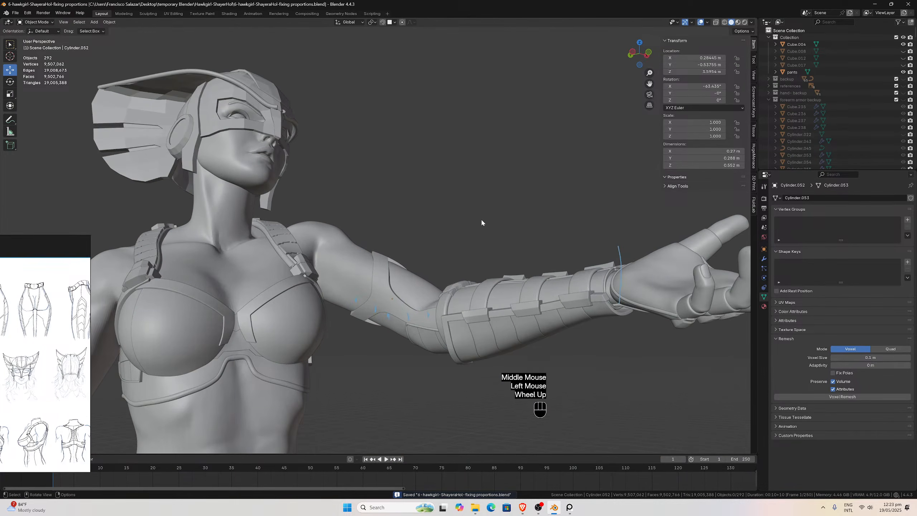
{"action": "middle_click_drag", "start_coordinate": [485, 240], "coordinate": [339, 210]}
{"action": "scroll", "coordinate": [413, 291], "scroll_direction": "down", "scroll_amount": 3}
{"action": "scroll", "coordinate": [413, 289], "scroll_direction": "down", "scroll_amount": 2}
{"action": "scroll", "coordinate": [390, 267], "scroll_direction": "up", "scroll_amount": 3}
{"action": "scroll", "coordinate": [339, 210], "scroll_direction": "up", "scroll_amount": 4}
{"action": "scroll", "coordinate": [350, 271], "scroll_direction": "down", "scroll_amount": 2}
{"action": "middle_click_drag", "start_coordinate": [350, 271], "coordinate": [332, 239]}
{"action": "scroll", "coordinate": [415, 236], "scroll_direction": "up", "scroll_amount": 2}
{"action": "scroll", "coordinate": [332, 238], "scroll_direction": "up", "scroll_amount": 1}
{"action": "scroll", "coordinate": [371, 298], "scroll_direction": "up", "scroll_amount": 1}
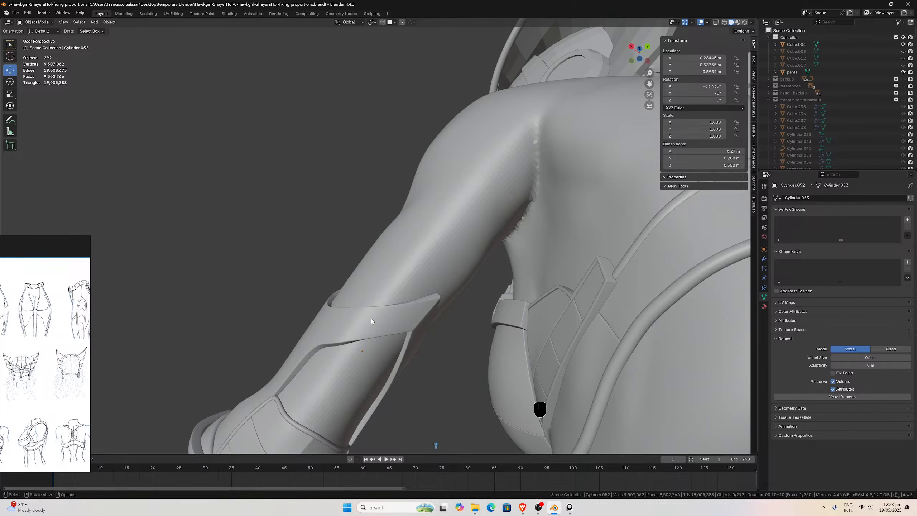
{"action": "scroll", "coordinate": [371, 318], "scroll_direction": "down", "scroll_amount": 1}
{"action": "middle_click_drag", "start_coordinate": [374, 313], "coordinate": [409, 275]}
{"action": "scroll", "coordinate": [427, 278], "scroll_direction": "up", "scroll_amount": 3}
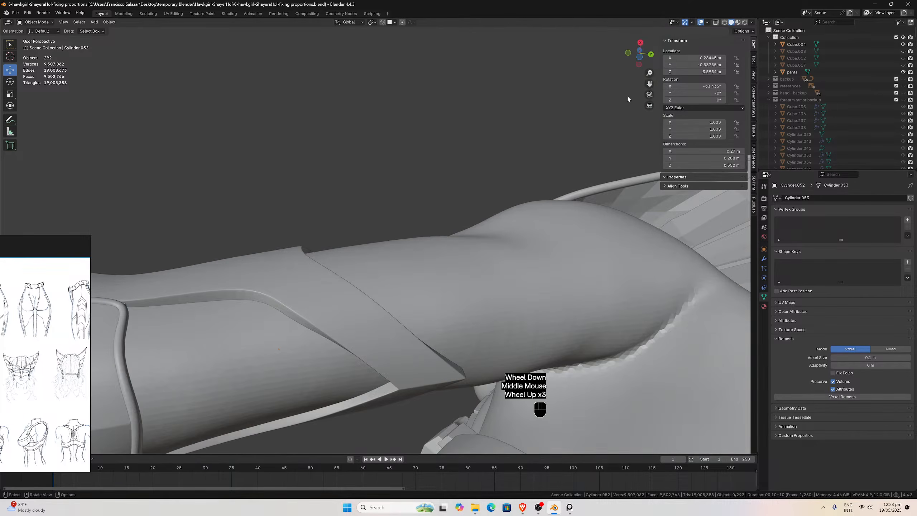
Duplicate the tubular trim around the segmented forearm plate in place and move the copy to the forearm armor backup collection.
{"action": "left_click_drag", "start_coordinate": [649, 83], "coordinate": [542, 137]}
{"action": "middle_click_drag", "start_coordinate": [541, 138], "coordinate": [513, 165]}
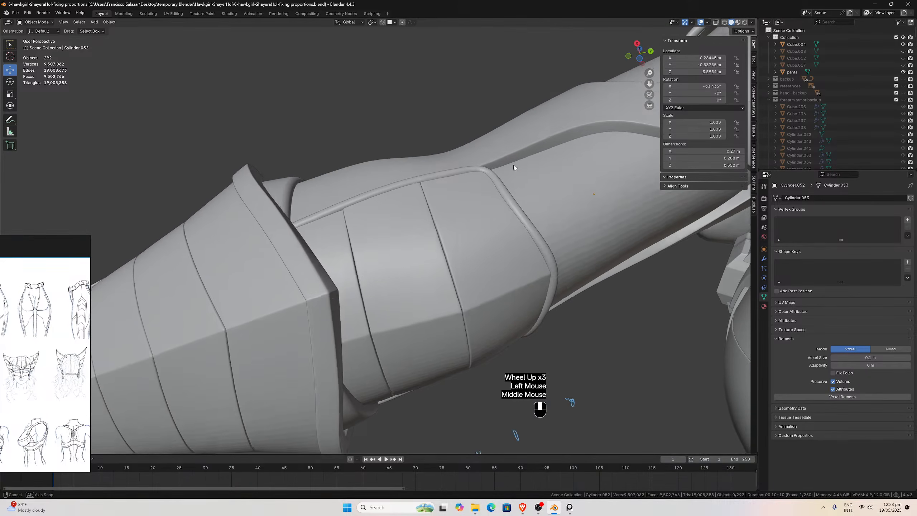
{"action": "scroll", "coordinate": [512, 169], "scroll_direction": "up", "scroll_amount": 1}
{"action": "left_click", "coordinate": [439, 190]}
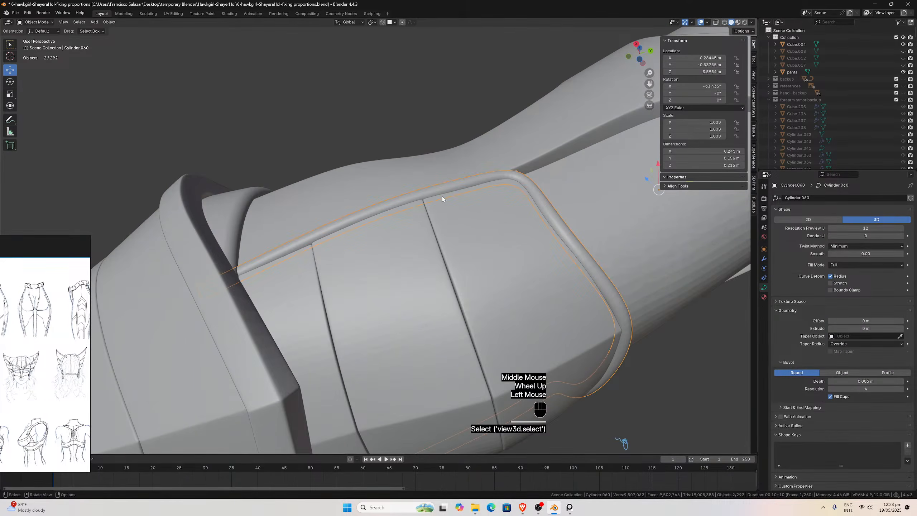
{"action": "key", "text": "shift+d"}
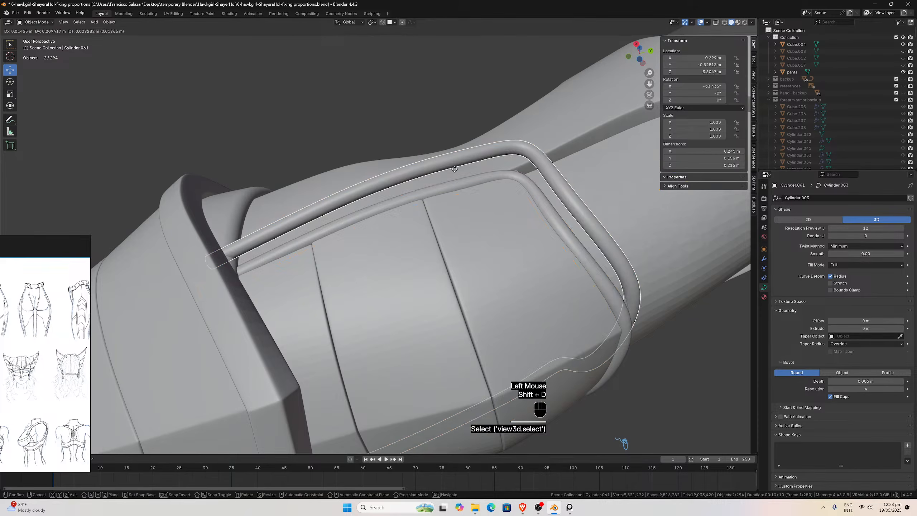
{"action": "key", "text": "Escape"}
{"action": "key", "text": "m"}
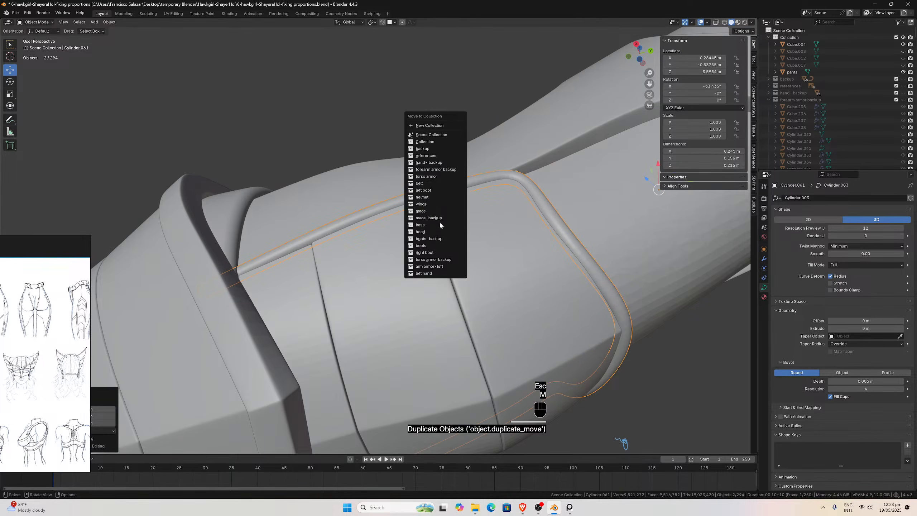
{"action": "left_click", "coordinate": [441, 169]}
Remove the smoothing modifier from the original forearm-plate trim and convert its curve to a mesh.
{"action": "left_click", "coordinate": [501, 178]}
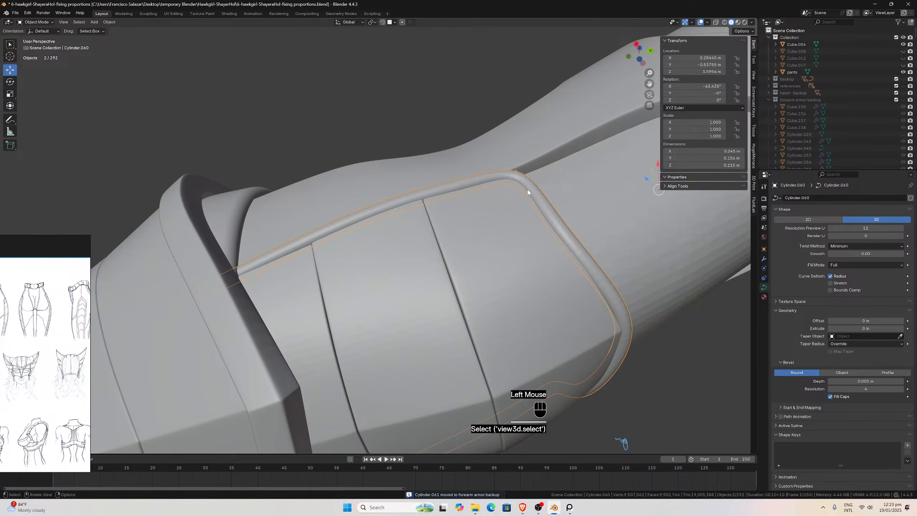
{"action": "left_click", "coordinate": [764, 259]}
{"action": "left_click", "coordinate": [899, 210]}
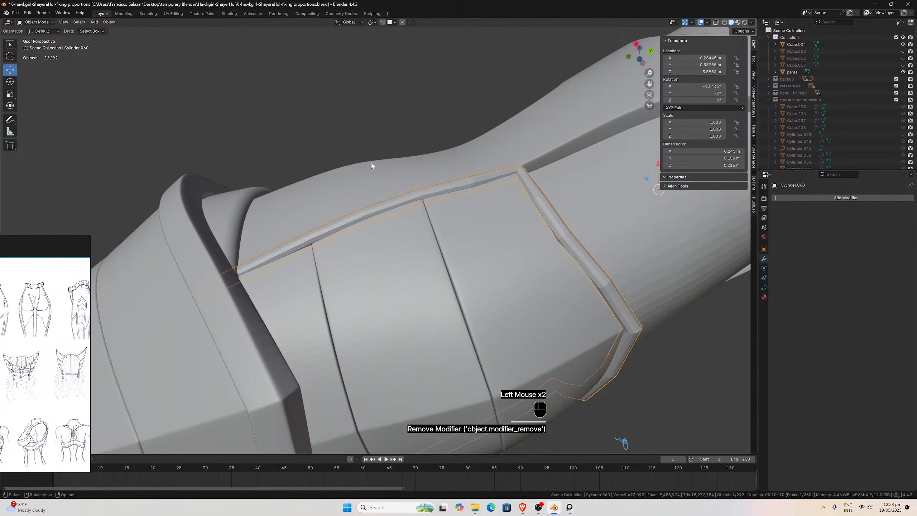
{"action": "left_click", "coordinate": [109, 22]}
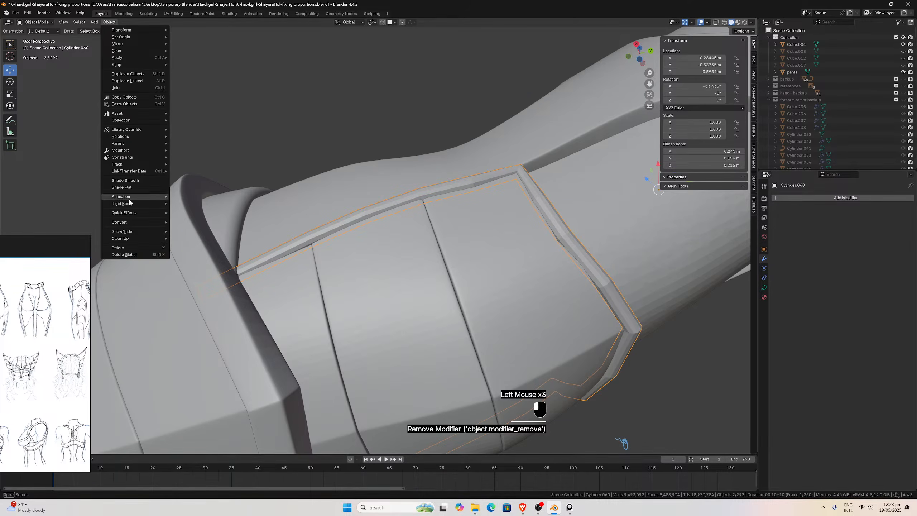
{"action": "mouse_move", "coordinate": [140, 222]}
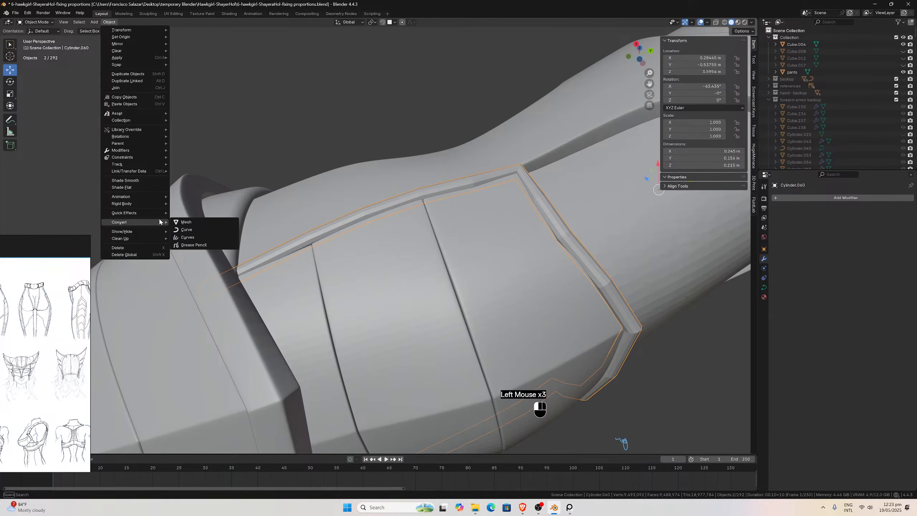
{"action": "left_click", "coordinate": [195, 222]}
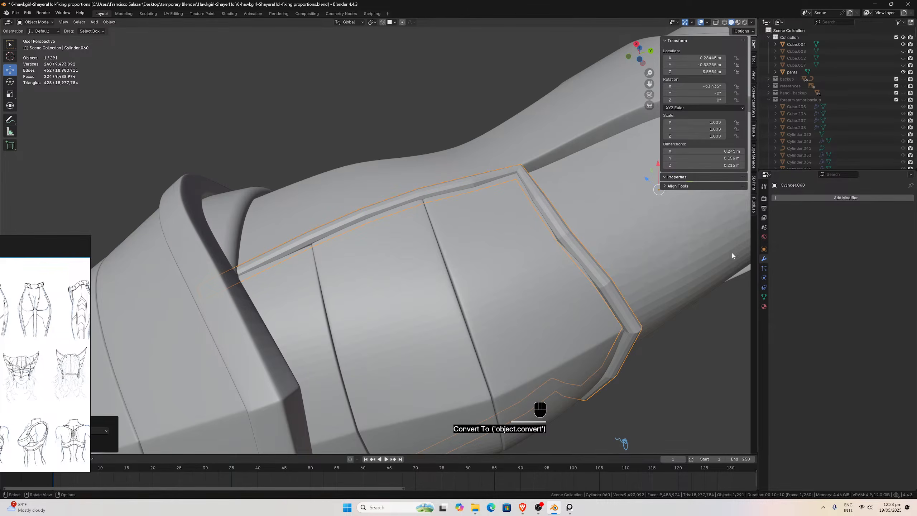
Add a Subdivision Surface modifier to the trim mesh with viewport levels set to 3.
{"action": "left_click", "coordinate": [845, 198]}
{"action": "mouse_move", "coordinate": [806, 198]}
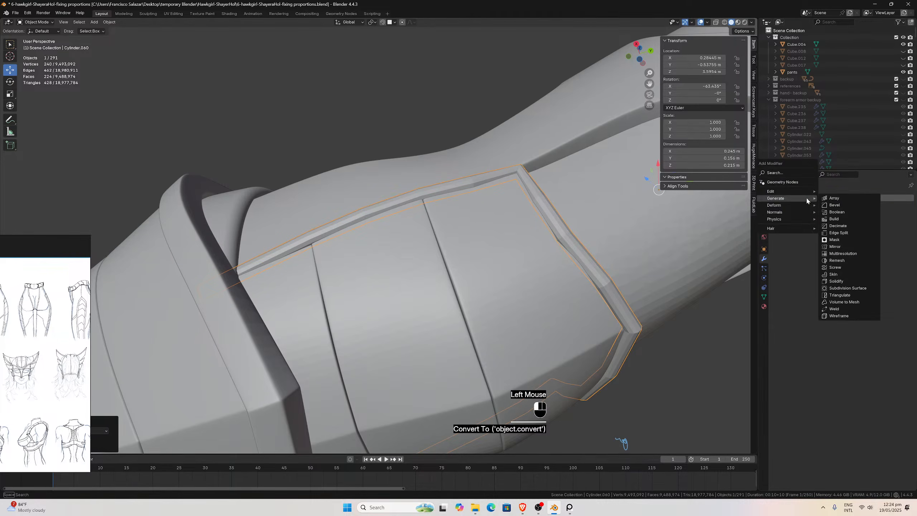
{"action": "left_click", "coordinate": [853, 288]}
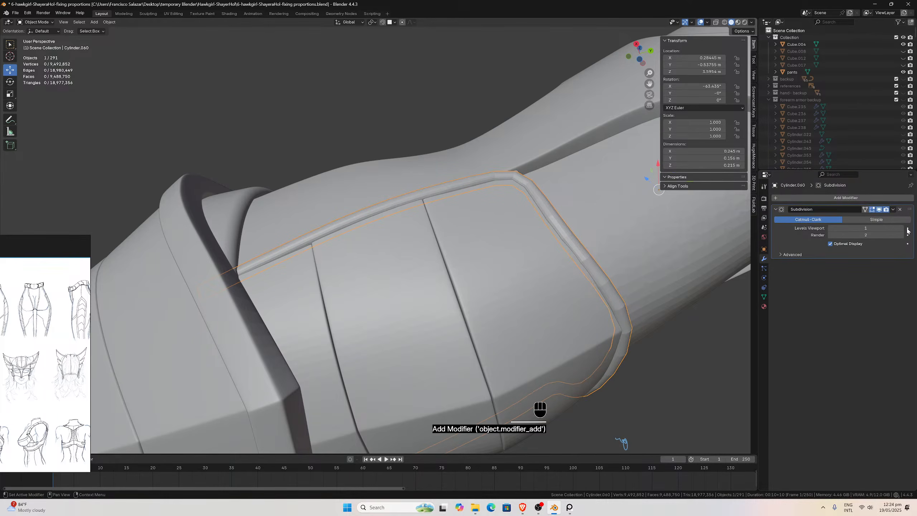
{"action": "left_click", "coordinate": [908, 229]}
{"action": "left_click", "coordinate": [907, 229]}
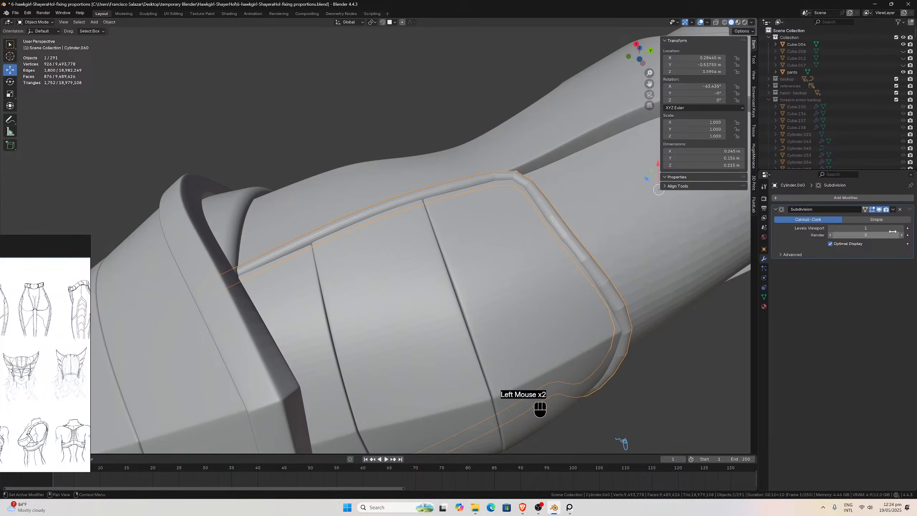
{"action": "left_click", "coordinate": [899, 228]}
{"action": "left_click", "coordinate": [899, 228]}
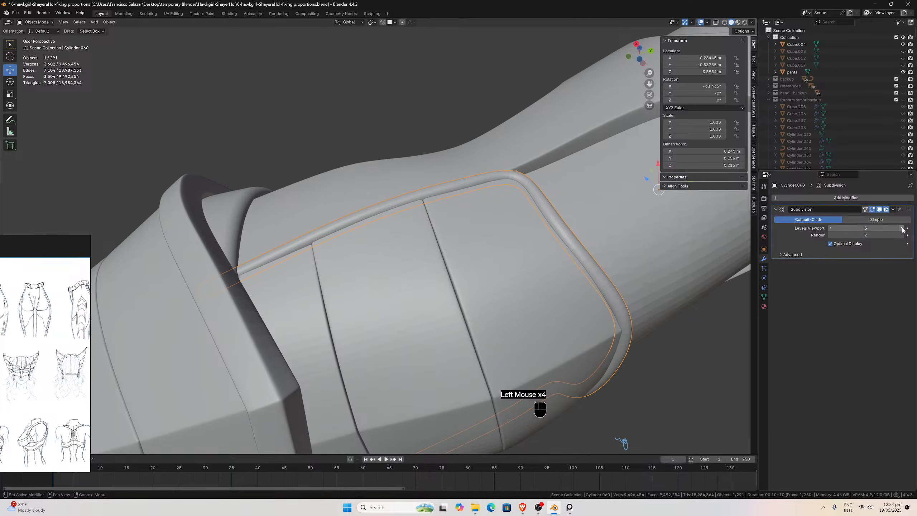
Open the trim's mesh for editing and select the cross edge loops at both of its upper corners.
{"action": "middle_click_drag", "start_coordinate": [554, 227], "coordinate": [497, 277]}
{"action": "key", "text": "Tab"}
{"action": "left_click", "coordinate": [490, 269]}
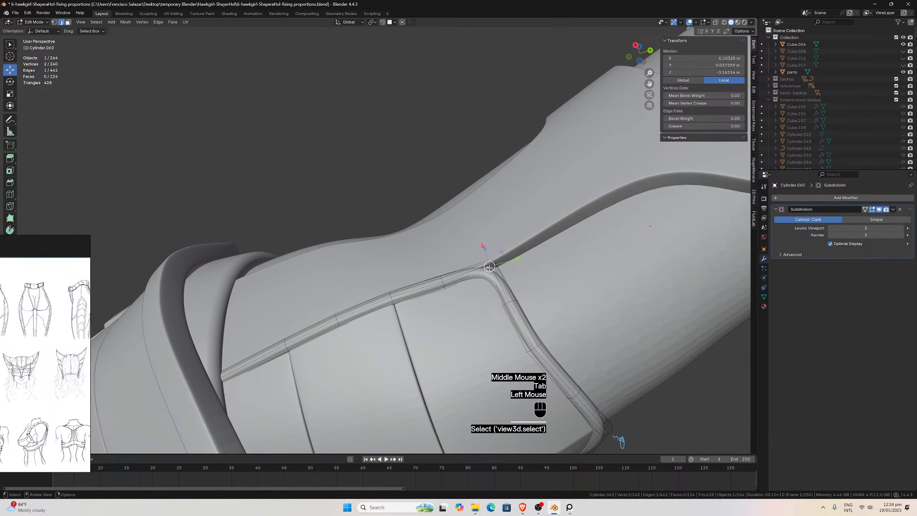
{"action": "left_click", "coordinate": [488, 267], "text": "alt"}
{"action": "scroll", "coordinate": [502, 267], "scroll_direction": "down", "scroll_amount": 1}
{"action": "scroll", "coordinate": [502, 268], "scroll_direction": "down", "scroll_amount": 1}
{"action": "middle_click_drag", "start_coordinate": [502, 267], "coordinate": [387, 250]}
{"action": "scroll", "coordinate": [387, 250], "scroll_direction": "up", "scroll_amount": 2}
{"action": "middle_click_drag", "start_coordinate": [283, 288], "coordinate": [221, 301]}
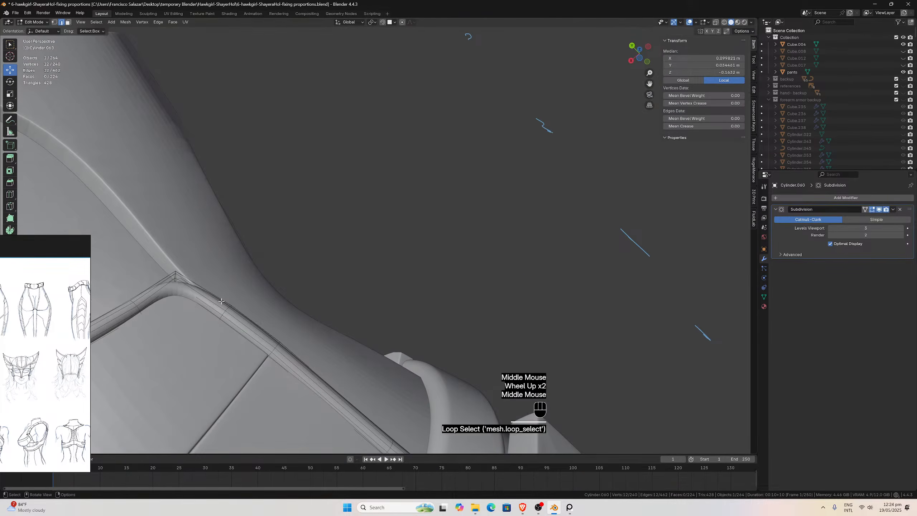
{"action": "left_click", "coordinate": [176, 276], "text": "alt+shift"}
{"action": "key", "text": "ctrl+z"}
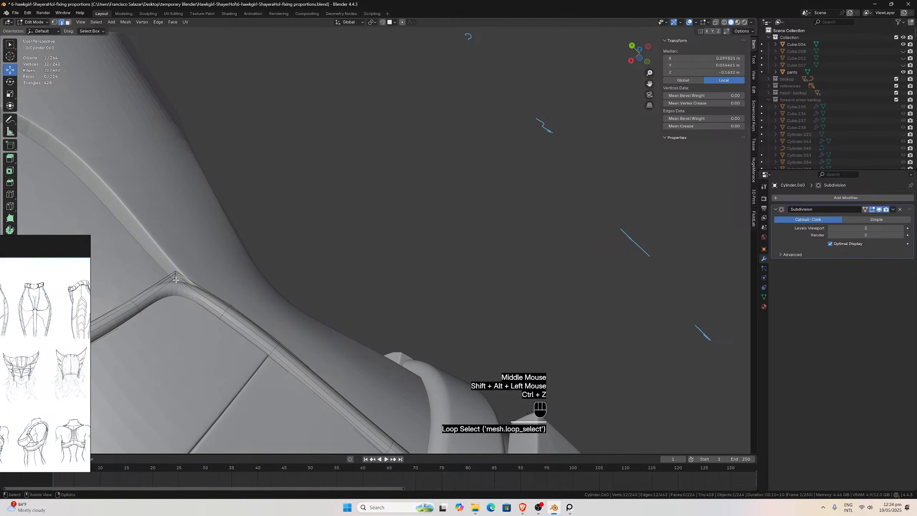
{"action": "left_click", "coordinate": [176, 277], "text": "alt+shift"}
{"action": "middle_click_drag", "start_coordinate": [175, 277], "coordinate": [259, 250]}
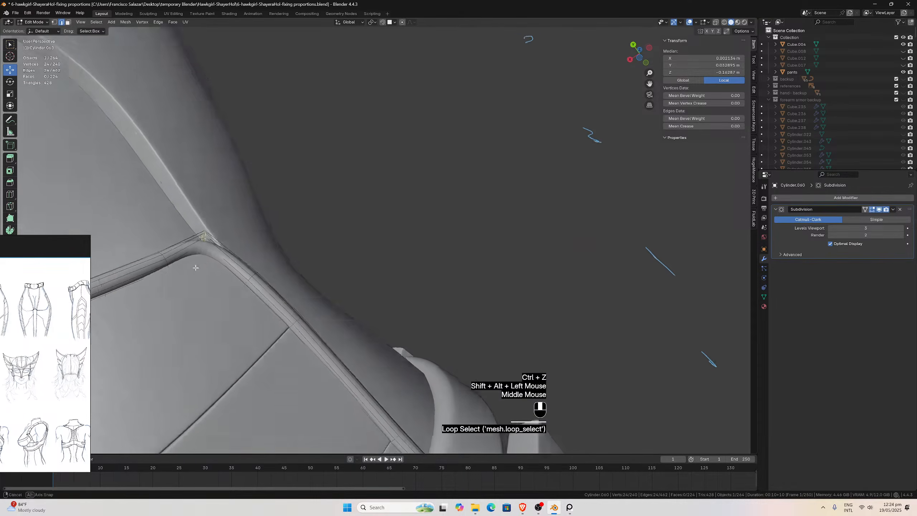
Turn off the viewport display of the trim's Subdivision modifier to work on the unsmoothed mesh.
{"action": "scroll", "coordinate": [259, 250], "scroll_direction": "down", "scroll_amount": 1}
{"action": "scroll", "coordinate": [259, 250], "scroll_direction": "up", "scroll_amount": 1}
{"action": "left_click_drag", "start_coordinate": [649, 84], "coordinate": [916, 38]}
{"action": "middle_click_drag", "start_coordinate": [415, 210], "coordinate": [509, 263]}
{"action": "scroll", "coordinate": [510, 217], "scroll_direction": "down", "scroll_amount": 1}
{"action": "scroll", "coordinate": [510, 292], "scroll_direction": "up", "scroll_amount": 1}
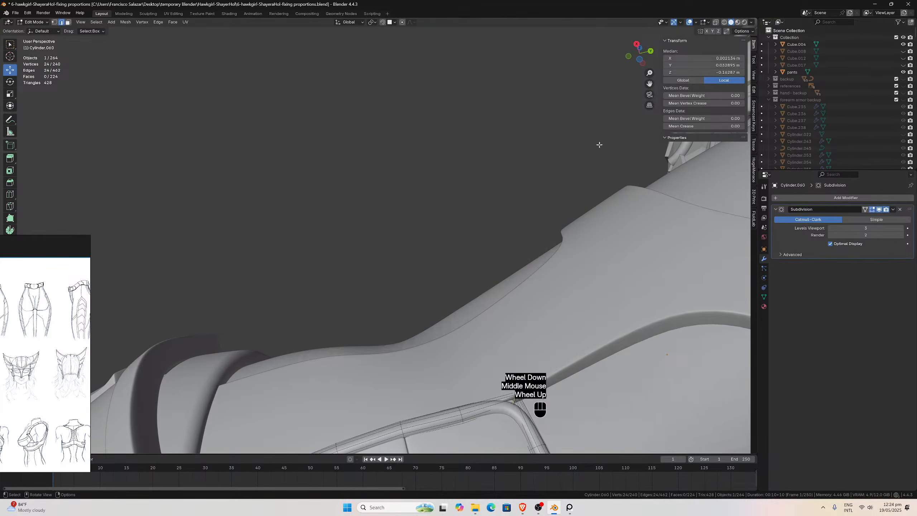
{"action": "left_click_drag", "start_coordinate": [649, 84], "coordinate": [538, 173]}
{"action": "scroll", "coordinate": [538, 173], "scroll_direction": "up", "scroll_amount": 1}
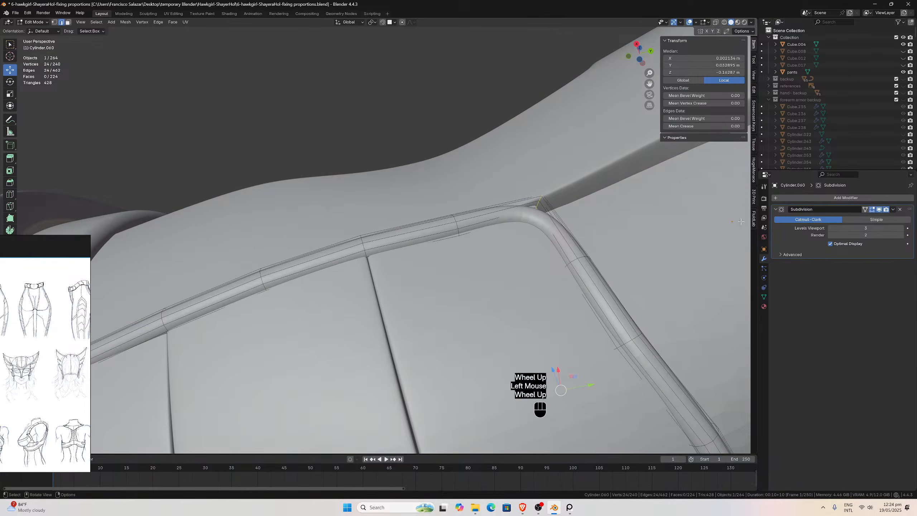
{"action": "left_click", "coordinate": [865, 209]}
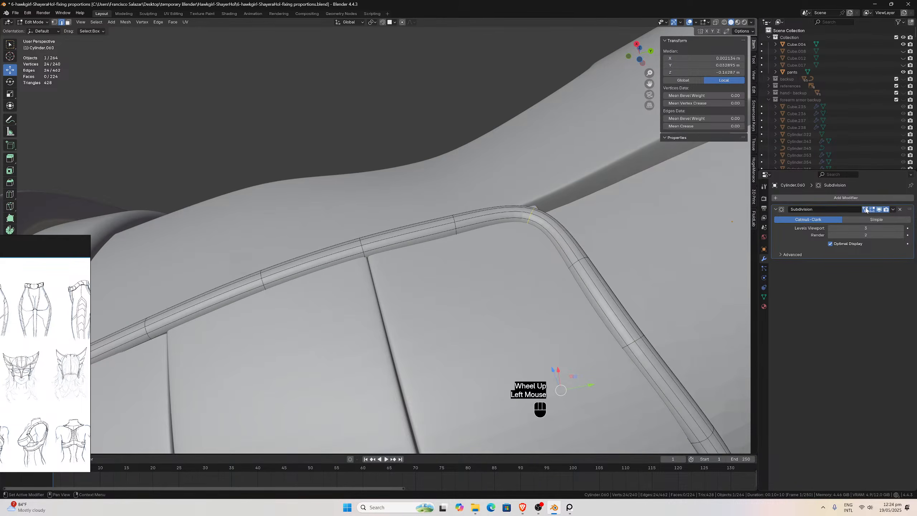
{"action": "left_click", "coordinate": [866, 209]}
{"action": "left_click", "coordinate": [880, 210]}
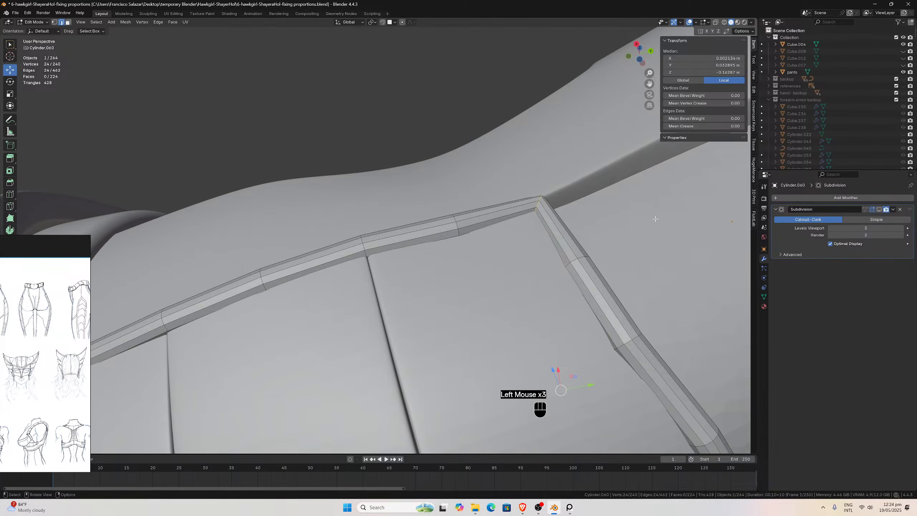
Examine the unsmoothed mesh around the trim's upper corner from the right side and at an angle.
{"action": "middle_click_drag", "start_coordinate": [655, 219], "coordinate": [655, 228]}
{"action": "key", "text": "KP_3"}
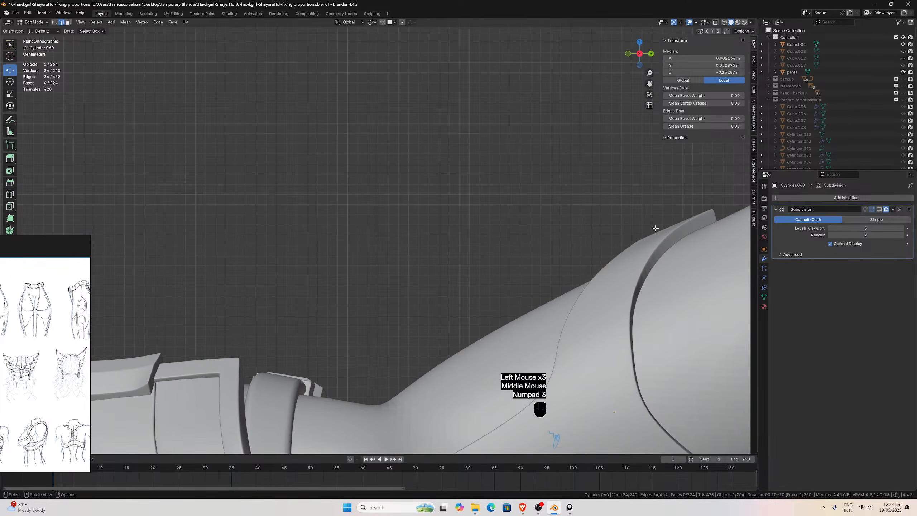
{"action": "left_click_drag", "start_coordinate": [649, 84], "coordinate": [531, 18]}
{"action": "scroll", "coordinate": [341, 218], "scroll_direction": "up", "scroll_amount": 5}
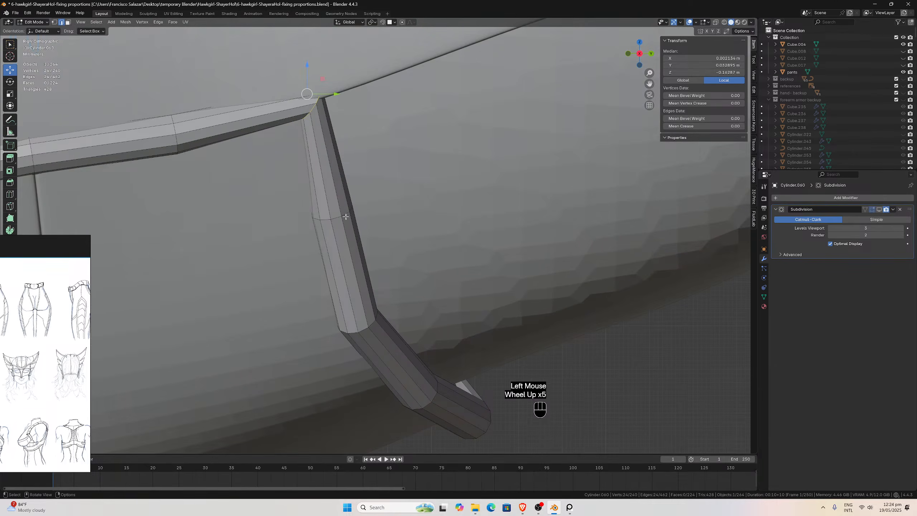
{"action": "left_click_drag", "start_coordinate": [648, 87], "coordinate": [725, 124]}
{"action": "scroll", "coordinate": [545, 113], "scroll_direction": "up", "scroll_amount": 3}
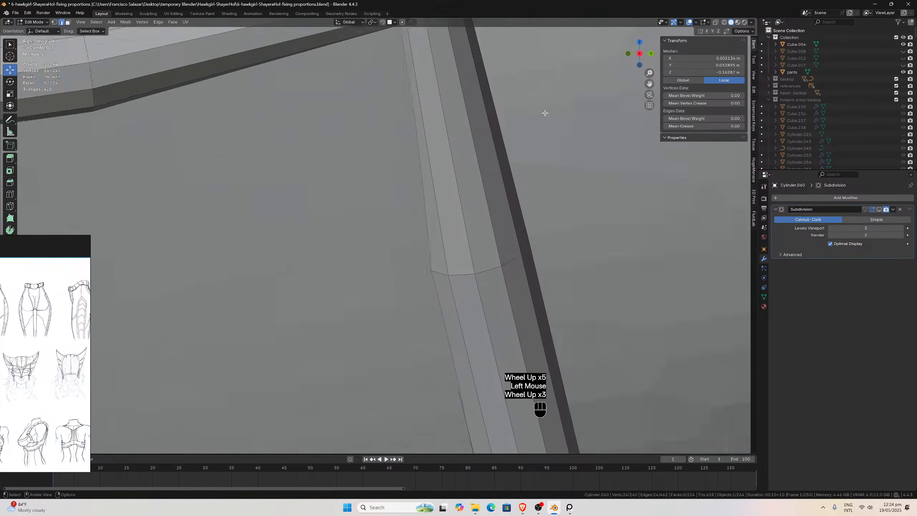
{"action": "scroll", "coordinate": [513, 104], "scroll_direction": "down", "scroll_amount": 1}
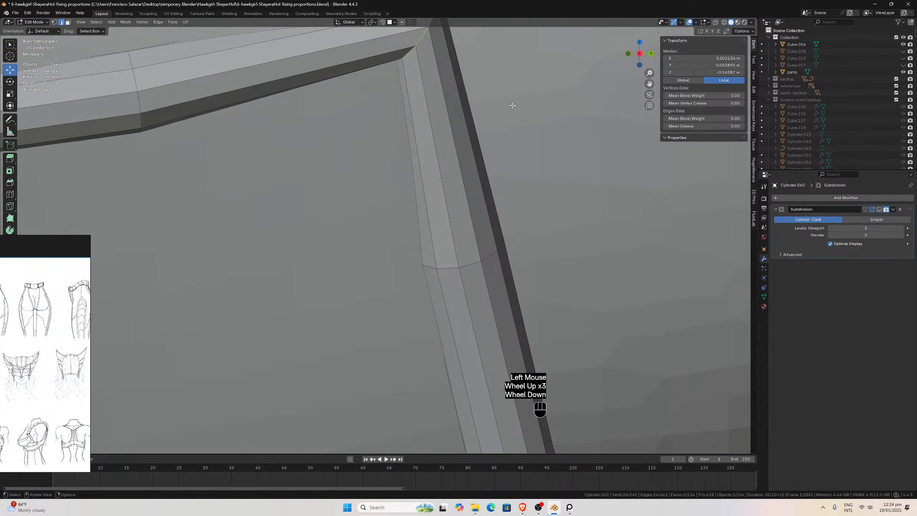
{"action": "left_click", "coordinate": [400, 60]}
{"action": "middle_click_drag", "start_coordinate": [398, 60], "coordinate": [423, 119]}
{"action": "scroll", "coordinate": [407, 133], "scroll_direction": "down", "scroll_amount": 6}
{"action": "scroll", "coordinate": [423, 119], "scroll_direction": "up", "scroll_amount": 1}
{"action": "left_click_drag", "start_coordinate": [652, 86], "coordinate": [730, 253]}
{"action": "scroll", "coordinate": [589, 286], "scroll_direction": "up", "scroll_amount": 2}
{"action": "middle_click_drag", "start_coordinate": [589, 286], "coordinate": [580, 280]}
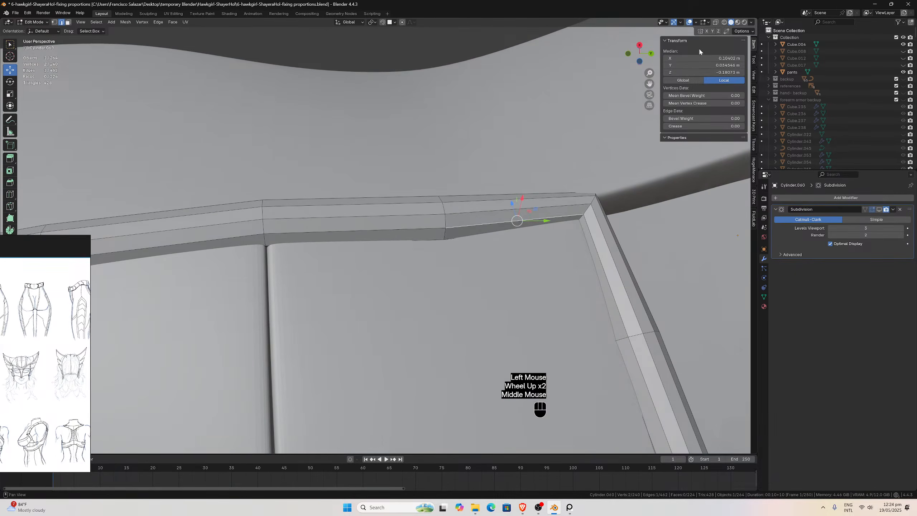
Select the two inner cross edges at the trim's upper corner using see-through display, and enable proportional editing.
{"action": "left_click", "coordinate": [715, 22]}
{"action": "mouse_move", "coordinate": [622, 173]}
{"action": "middle_mouse_down"}
{"action": "mouse_move", "coordinate": [618, 180]}
{"action": "mouse_move", "coordinate": [628, 178]}
{"action": "middle_mouse_up"}
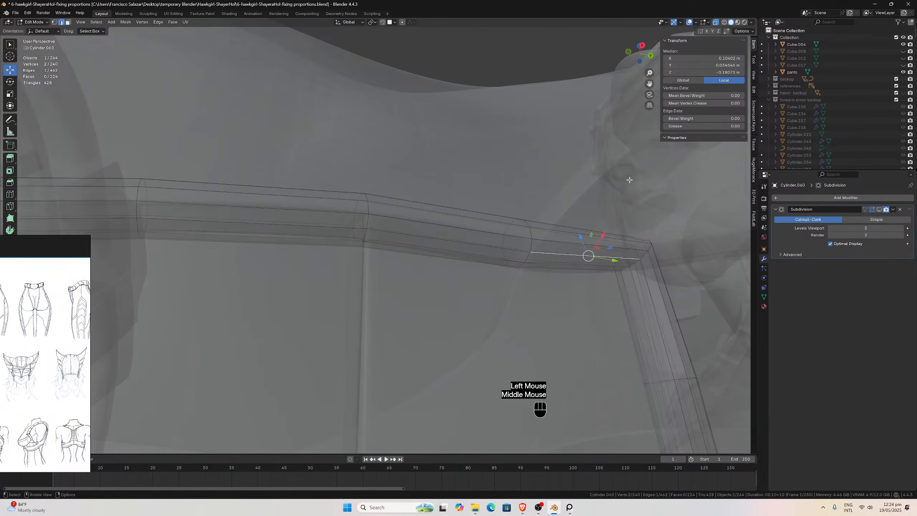
{"action": "left_click", "coordinate": [626, 271]}
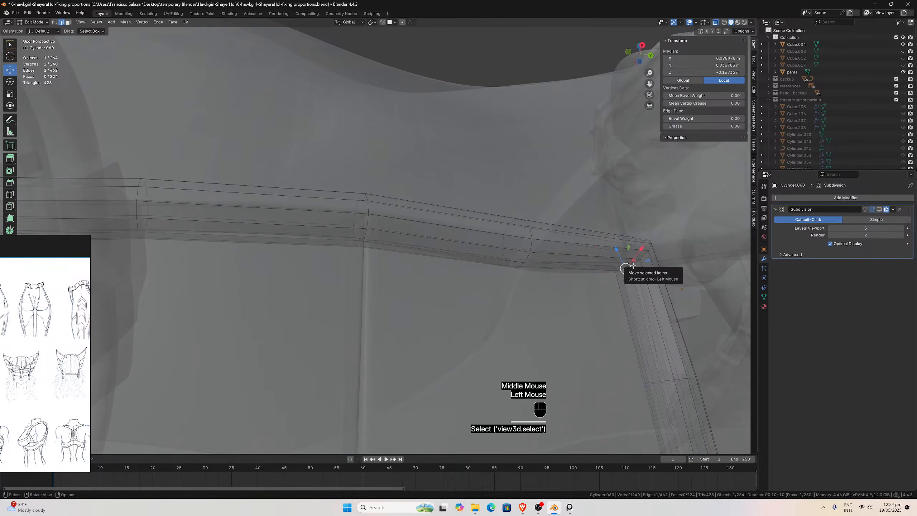
{"action": "left_click", "coordinate": [632, 263], "text": "shift"}
{"action": "middle_click_drag", "start_coordinate": [633, 263], "coordinate": [629, 271]}
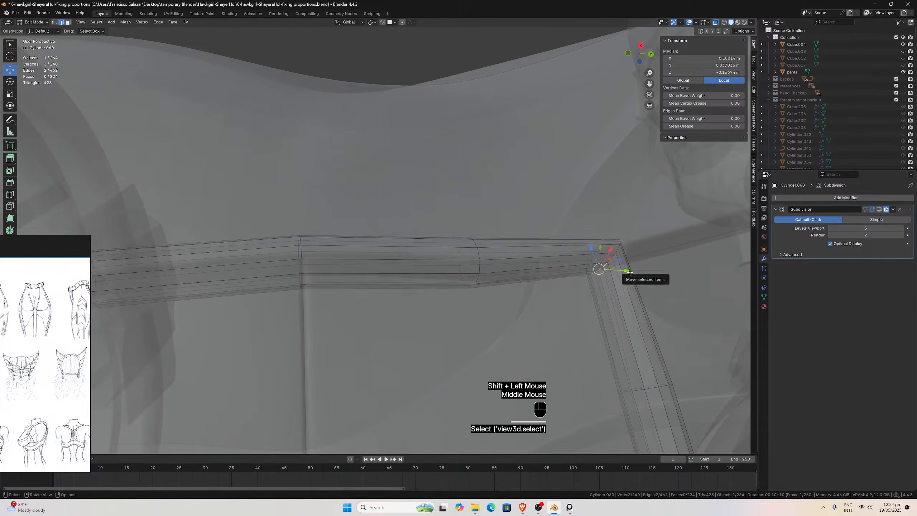
{"action": "key", "text": "KP_3"}
{"action": "key", "text": "KP_Enter"}
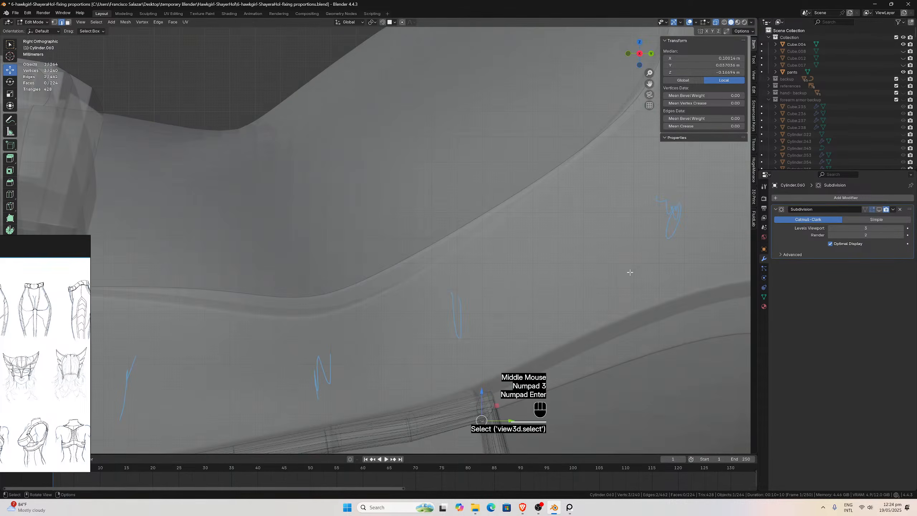
{"action": "left_click", "coordinate": [716, 22]}
{"action": "left_click_drag", "start_coordinate": [649, 84], "coordinate": [618, 0]}
{"action": "scroll", "coordinate": [556, 162], "scroll_direction": "up", "scroll_amount": 2}
{"action": "left_click", "coordinate": [404, 22]}
Try to move the inner corner edges about 0.0037 m downward with smooth proportional falloff, and undo the move.
{"action": "key", "text": "g"}
{"action": "scroll", "coordinate": [490, 314], "scroll_direction": "up", "scroll_amount": 11}
{"action": "scroll", "coordinate": [490, 319], "scroll_direction": "up", "scroll_amount": 1}
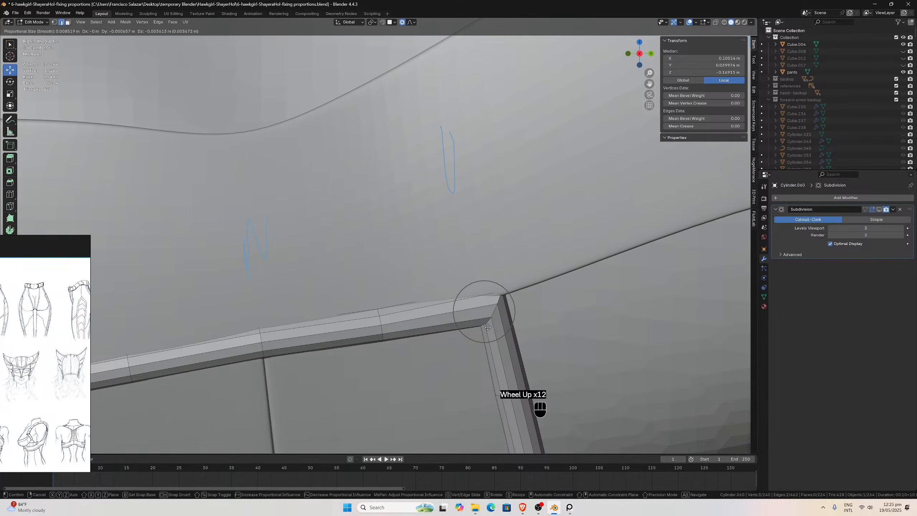
{"action": "left_click", "coordinate": [488, 325]}
{"action": "scroll", "coordinate": [487, 321], "scroll_direction": "down", "scroll_amount": 3}
{"action": "middle_click_drag", "start_coordinate": [485, 317], "coordinate": [290, 143]}
{"action": "key", "text": "ctrl+z"}
Isolate the trim, add the matching inner cross edges at its opposite corner to the selection, and return to the full scene.
{"action": "scroll", "coordinate": [398, 232], "scroll_direction": "up", "scroll_amount": 2}
{"action": "key", "text": "KP_Divide"}
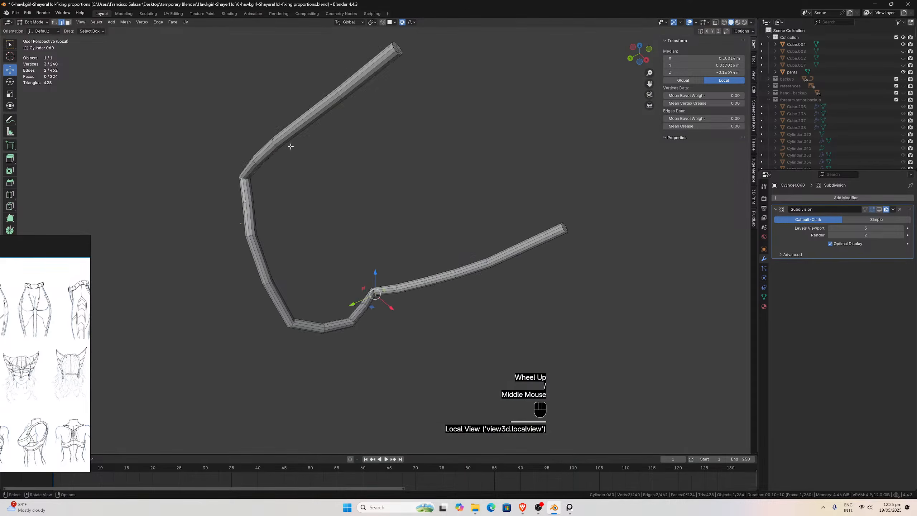
{"action": "scroll", "coordinate": [194, 166], "scroll_direction": "up", "scroll_amount": 3}
{"action": "middle_click_drag", "start_coordinate": [195, 166], "coordinate": [157, 153]}
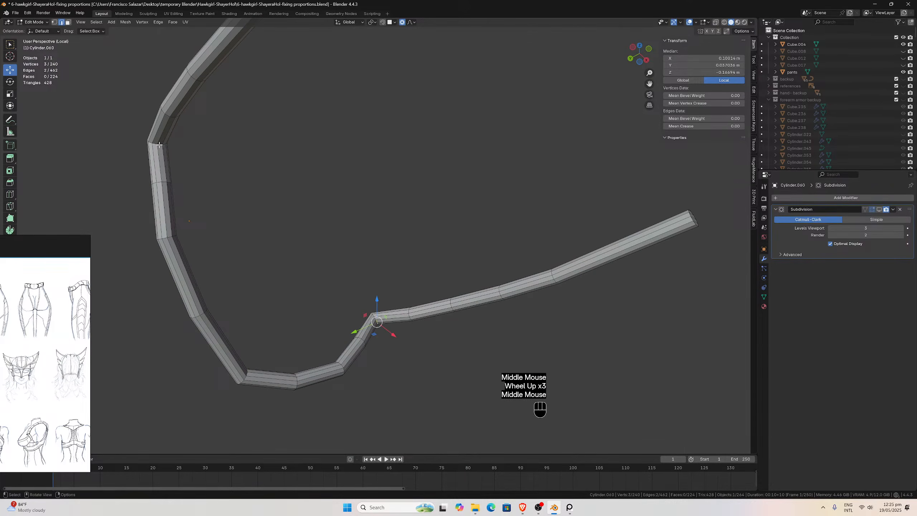
{"action": "left_click", "coordinate": [162, 144], "text": "shift"}
{"action": "left_click", "coordinate": [165, 144], "text": "shift"}
{"action": "middle_click_drag", "start_coordinate": [170, 147], "coordinate": [253, 163]}
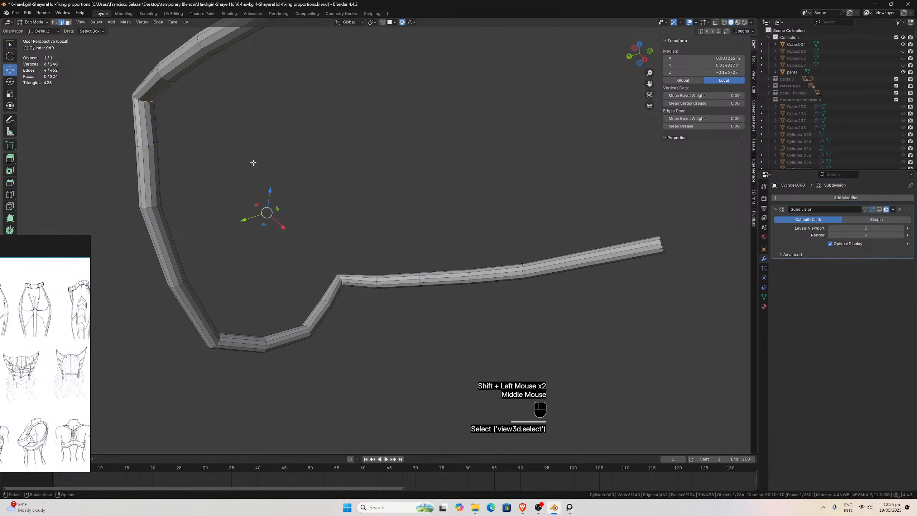
{"action": "key", "text": "KP_Divide"}
{"action": "scroll", "coordinate": [307, 254], "scroll_direction": "down", "scroll_amount": 2}
{"action": "middle_click_drag", "start_coordinate": [307, 254], "coordinate": [514, 192]}
{"action": "scroll", "coordinate": [514, 192], "scroll_direction": "up", "scroll_amount": 1}
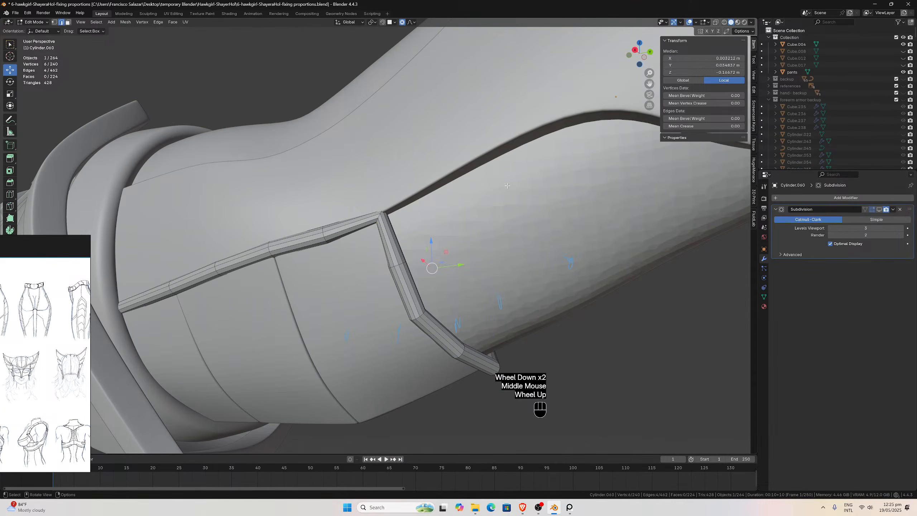
Lower the forearm trim's selected inner corner edges slightly with smooth proportional falloff, and refine their position in the right side view.
{"action": "left_click_drag", "start_coordinate": [431, 242], "coordinate": [431, 249]}
{"action": "middle_click_drag", "start_coordinate": [430, 249], "coordinate": [508, 244]}
{"action": "key", "text": "KP_3"}
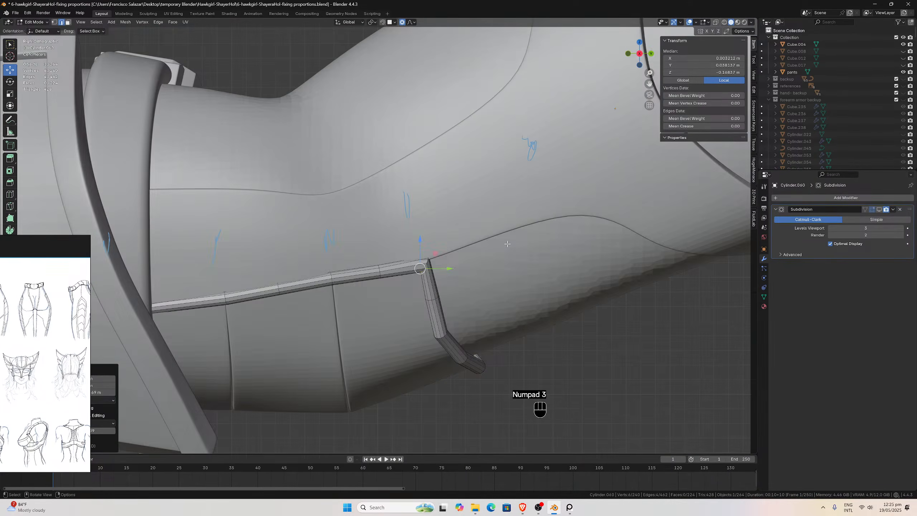
{"action": "scroll", "coordinate": [507, 244], "scroll_direction": "up", "scroll_amount": 3}
{"action": "left_click_drag", "start_coordinate": [498, 304], "coordinate": [460, 275]}
{"action": "scroll", "coordinate": [459, 275], "scroll_direction": "down", "scroll_amount": 3}
{"action": "middle_click_drag", "start_coordinate": [460, 275], "coordinate": [347, 269]}
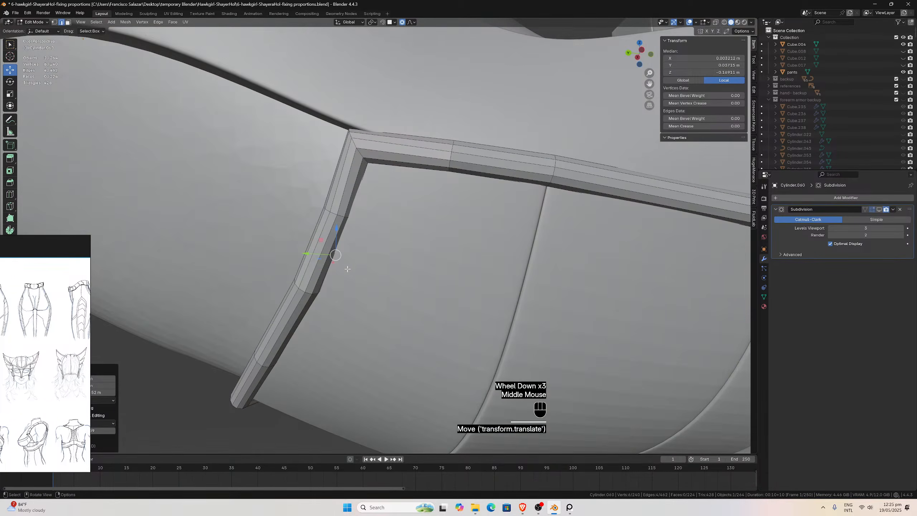
{"action": "key", "text": "ctrl+KP_3"}
{"action": "scroll", "coordinate": [334, 297], "scroll_direction": "up", "scroll_amount": 2}
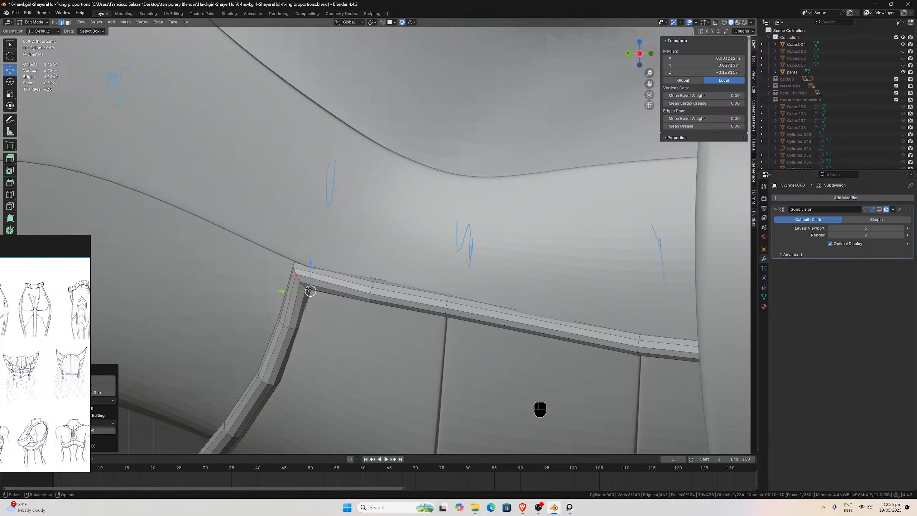
Turn on the viewport display of the forearm trim's Subdivision modifier and resume editing its mesh.
{"action": "key", "text": "Tab"}
{"action": "left_click", "coordinate": [879, 209]}
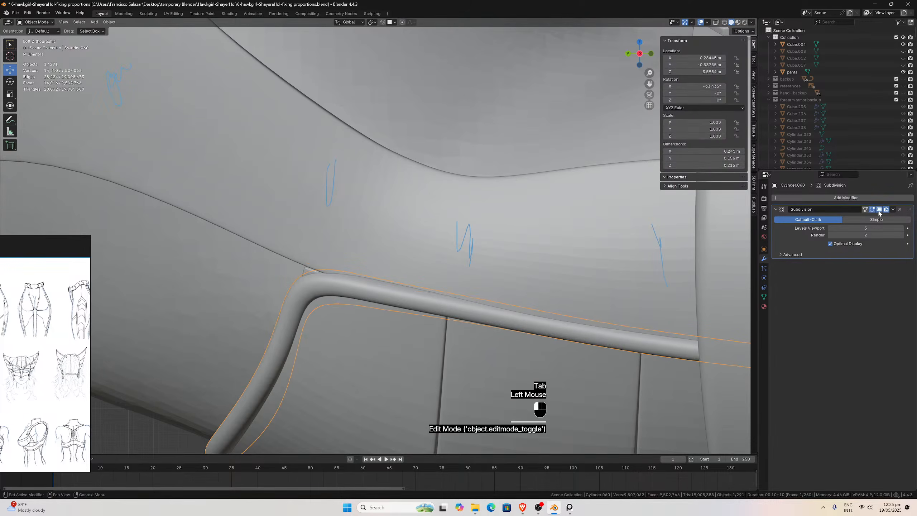
{"action": "key", "text": "Tab"}
Bevel the cross-section edge loops at both of the forearm trim's corners with two segments and an offset of about 0.0034 m.
{"action": "left_click", "coordinate": [303, 285]}
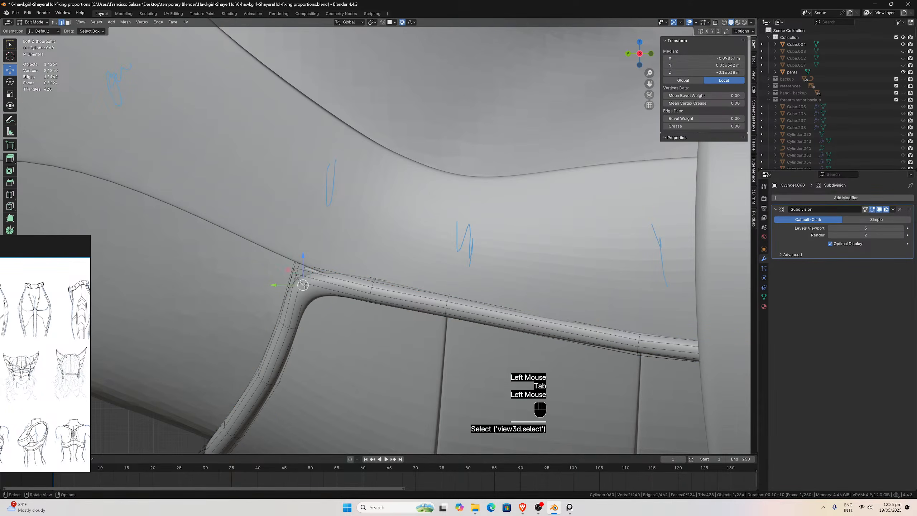
{"action": "left_click", "coordinate": [303, 285], "text": "alt"}
{"action": "scroll", "coordinate": [317, 231], "scroll_direction": "down", "scroll_amount": 3}
{"action": "middle_click_drag", "start_coordinate": [303, 285], "coordinate": [579, 328]}
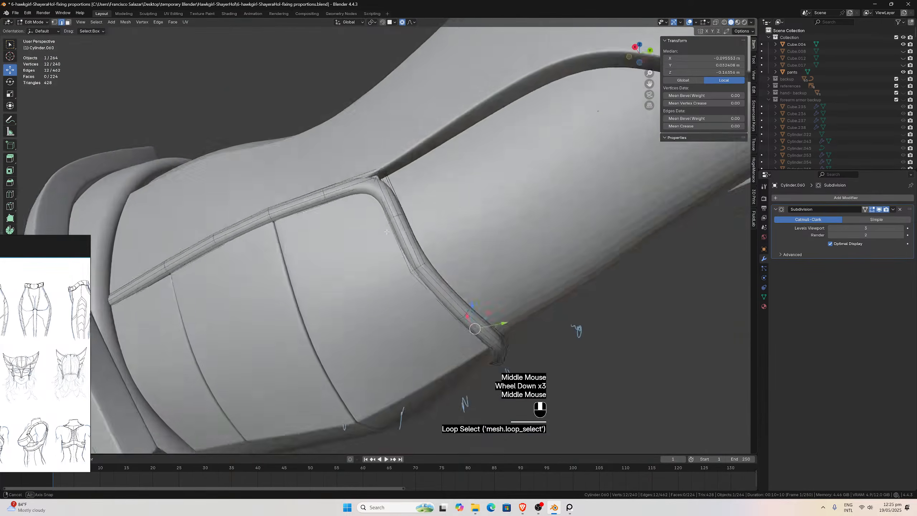
{"action": "scroll", "coordinate": [406, 210], "scroll_direction": "up", "scroll_amount": 2}
{"action": "left_click", "coordinate": [411, 158], "text": "alt+shift"}
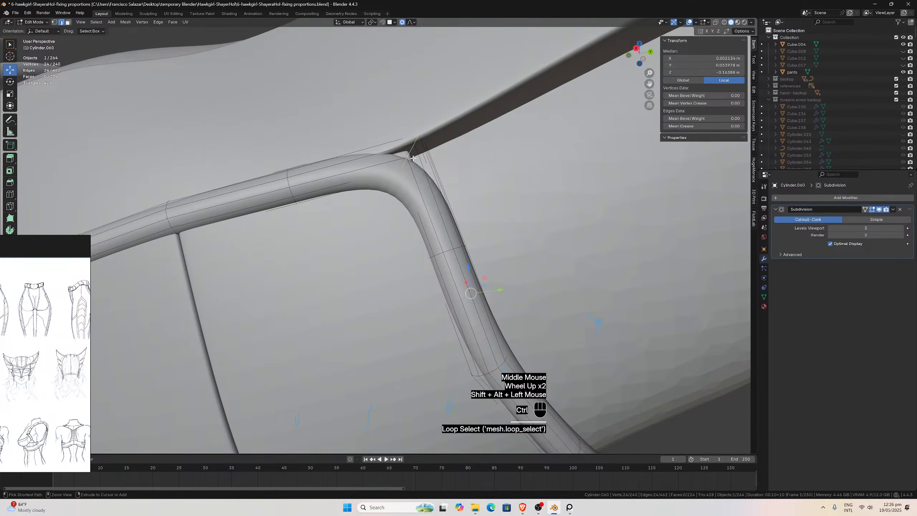
{"action": "key", "text": "ctrl+b"}
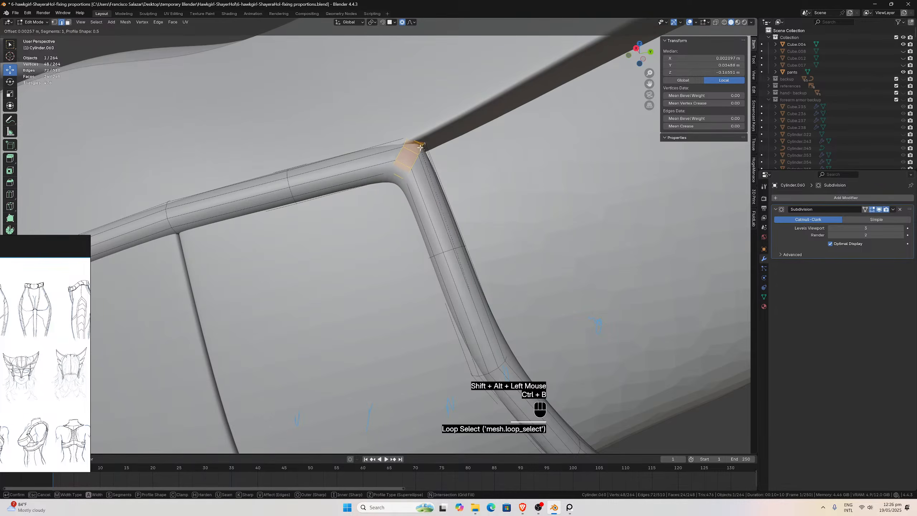
{"action": "scroll", "coordinate": [421, 146], "scroll_direction": "up", "scroll_amount": 1}
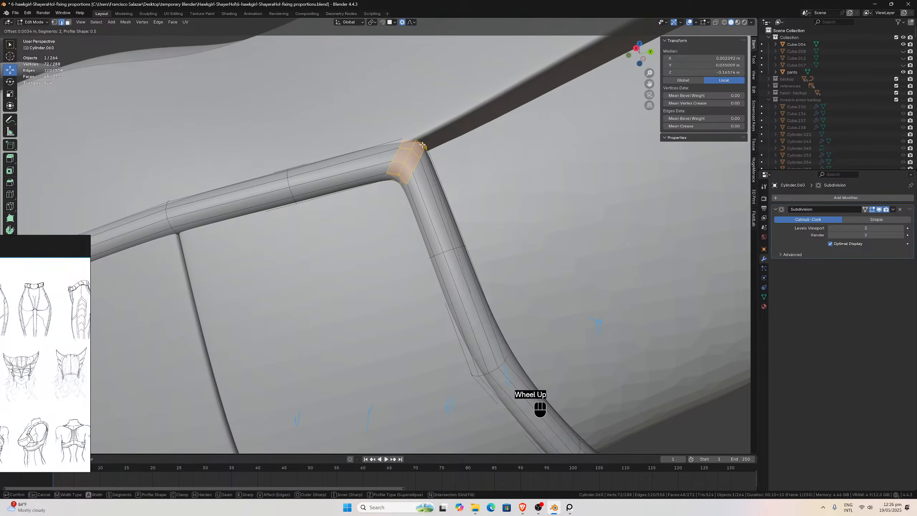
{"action": "left_click", "coordinate": [423, 145]}
{"action": "scroll", "coordinate": [433, 170], "scroll_direction": "down", "scroll_amount": 1}
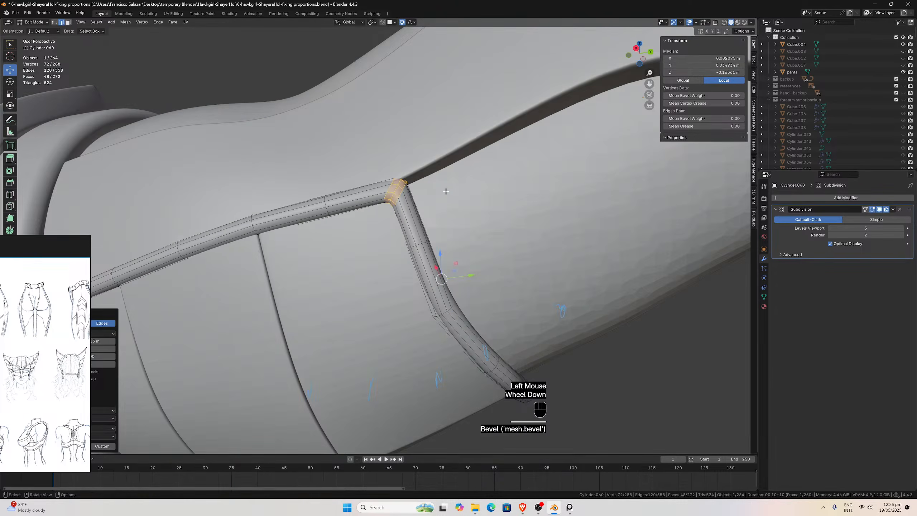
Finish editing the forearm trim's mesh, check its smoothed corners, and save the file.
{"action": "key", "text": "Tab"}
{"action": "scroll", "coordinate": [447, 203], "scroll_direction": "down", "scroll_amount": 2}
{"action": "middle_click_drag", "start_coordinate": [408, 239], "coordinate": [467, 238]}
{"action": "scroll", "coordinate": [454, 252], "scroll_direction": "up", "scroll_amount": 3}
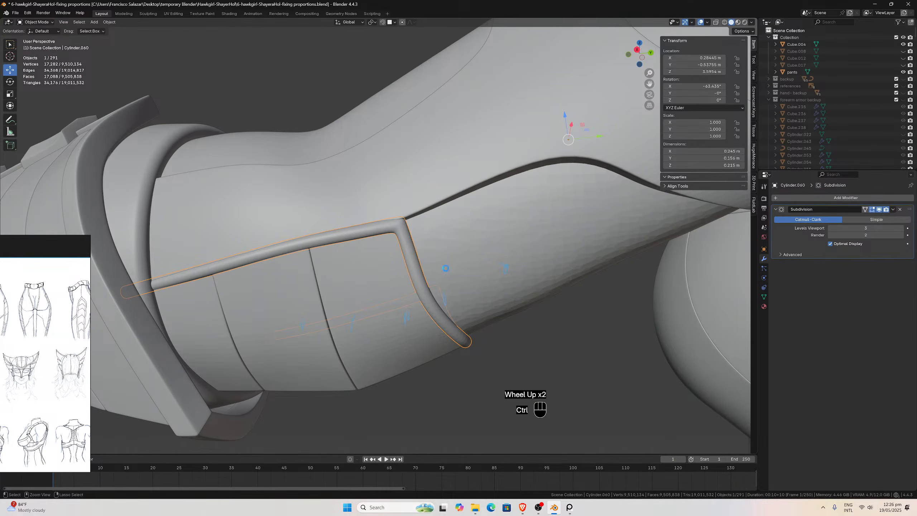
{"action": "key", "text": "ctrl+s"}
Examine the arm armour, upper-arm bands, hand and torso from several angles.
{"action": "scroll", "coordinate": [428, 306], "scroll_direction": "down", "scroll_amount": 5}
{"action": "left_click", "coordinate": [428, 327]}
{"action": "middle_click_drag", "start_coordinate": [428, 327], "coordinate": [476, 309]}
{"action": "scroll", "coordinate": [429, 324], "scroll_direction": "up", "scroll_amount": 2}
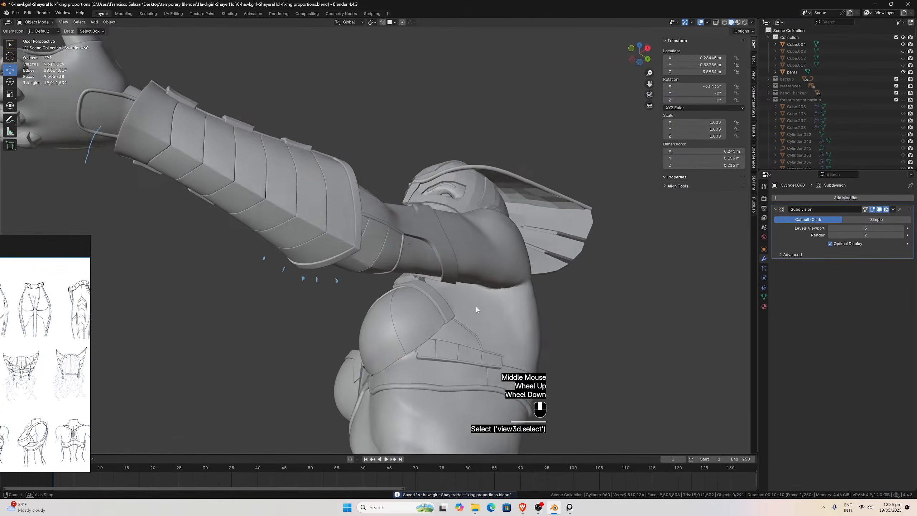
{"action": "scroll", "coordinate": [473, 308], "scroll_direction": "up", "scroll_amount": 4}
{"action": "scroll", "coordinate": [342, 266], "scroll_direction": "down", "scroll_amount": 2}
{"action": "middle_click_drag", "start_coordinate": [342, 266], "coordinate": [405, 271]}
{"action": "scroll", "coordinate": [312, 248], "scroll_direction": "up", "scroll_amount": 2}
{"action": "scroll", "coordinate": [382, 262], "scroll_direction": "down", "scroll_amount": 2}
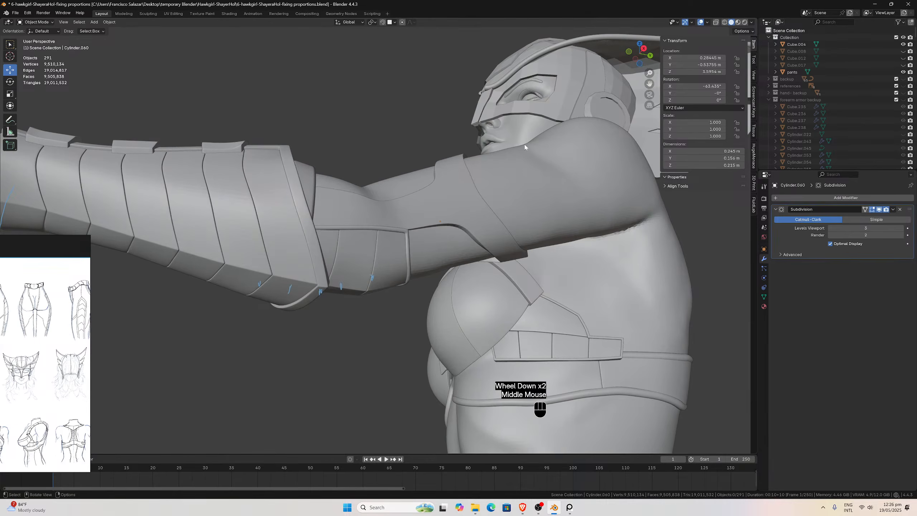
{"action": "left_click", "coordinate": [438, 208]}
{"action": "right_click", "coordinate": [437, 204]}
{"action": "left_click", "coordinate": [410, 214]}
{"action": "scroll", "coordinate": [422, 226], "scroll_direction": "up", "scroll_amount": 1}
{"action": "scroll", "coordinate": [422, 225], "scroll_direction": "down", "scroll_amount": 2}
{"action": "left_click", "coordinate": [376, 126]}
{"action": "middle_click_drag", "start_coordinate": [377, 126], "coordinate": [430, 134]}
{"action": "scroll", "coordinate": [368, 173], "scroll_direction": "down", "scroll_amount": 2}
{"action": "scroll", "coordinate": [444, 134], "scroll_direction": "up", "scroll_amount": 2}
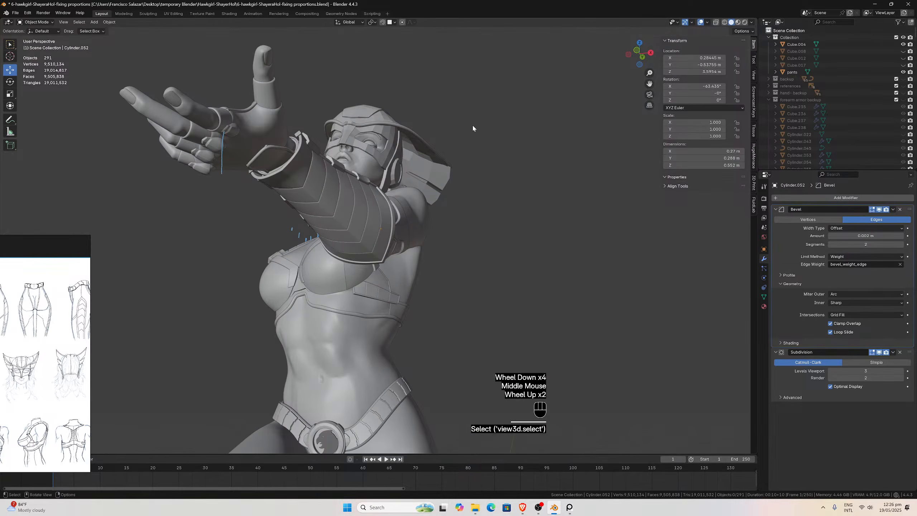
{"action": "left_click_drag", "start_coordinate": [649, 83], "coordinate": [740, 111]}
{"action": "scroll", "coordinate": [529, 135], "scroll_direction": "up", "scroll_amount": 1}
{"action": "middle_click_drag", "start_coordinate": [523, 134], "coordinate": [475, 155]}
{"action": "scroll", "coordinate": [469, 130], "scroll_direction": "up", "scroll_amount": 2}
Remove the Subdivision modifier from the wrist trim on the back of the hand and convert the trim to a mesh.
{"action": "left_click", "coordinate": [476, 152]}
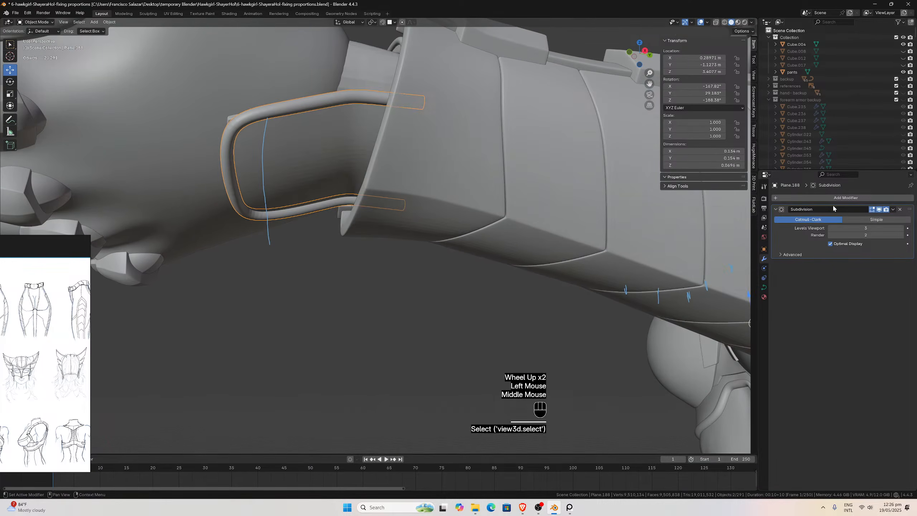
{"action": "left_click", "coordinate": [899, 210]}
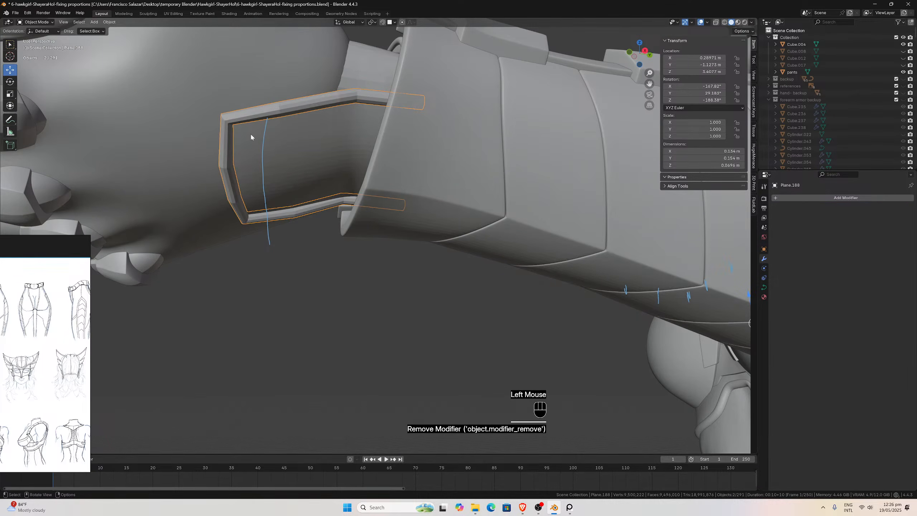
{"action": "left_click", "coordinate": [110, 22]}
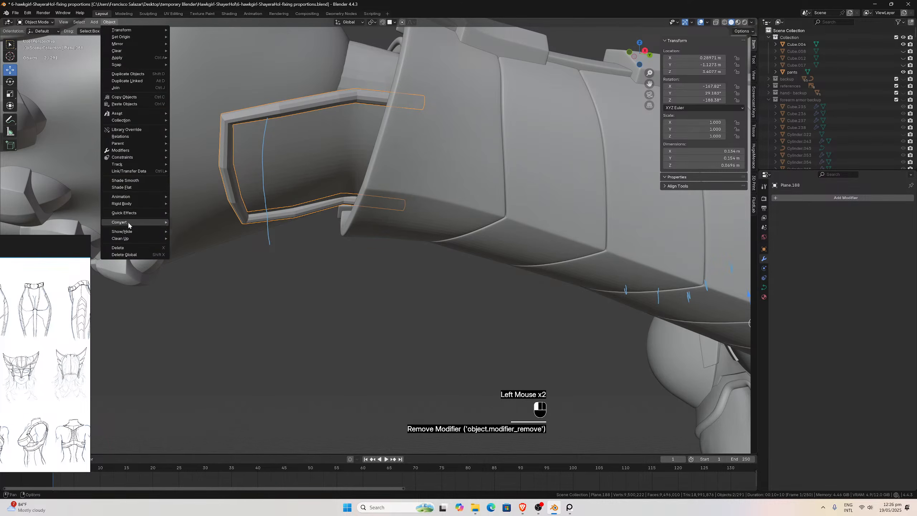
{"action": "mouse_move", "coordinate": [144, 222]}
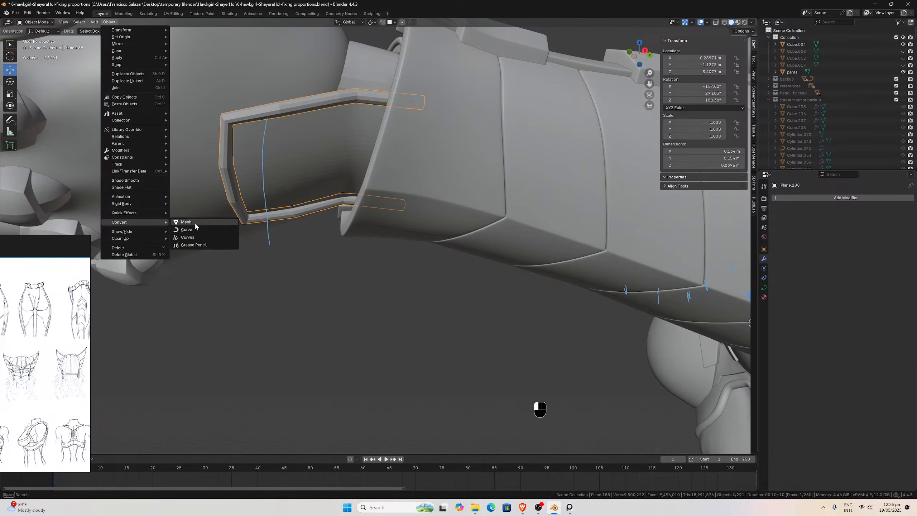
{"action": "left_click", "coordinate": [195, 223]}
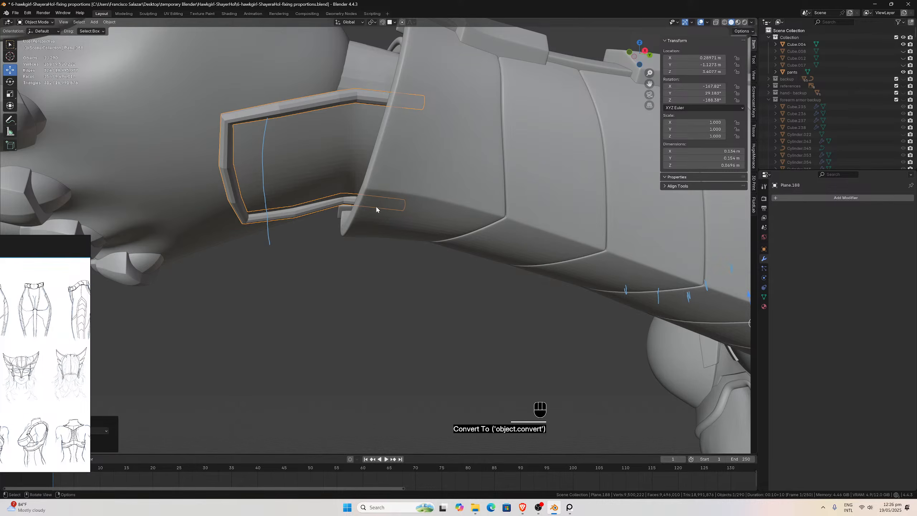
Add a Subdivision Surface modifier to the wrist trim with a viewport level of 3, and save the file.
{"action": "left_click", "coordinate": [776, 198]}
{"action": "mouse_move", "coordinate": [776, 195]}
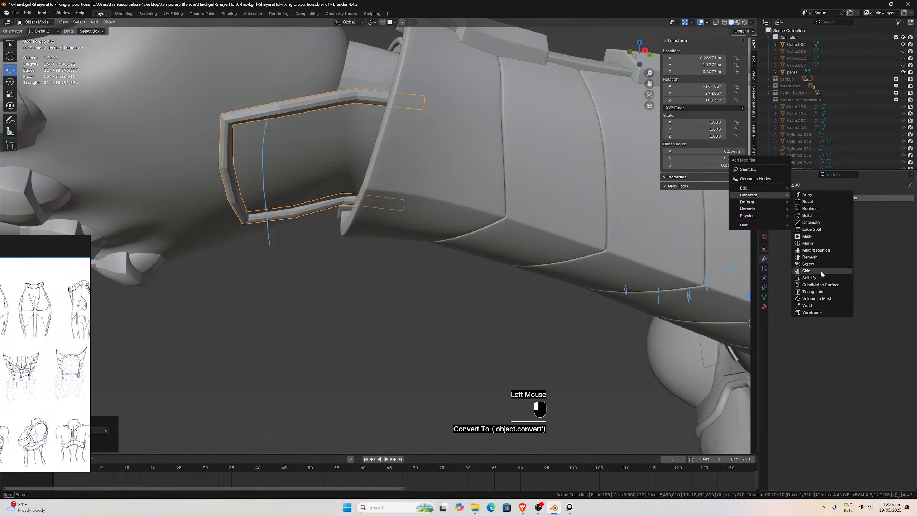
{"action": "left_click", "coordinate": [821, 285]}
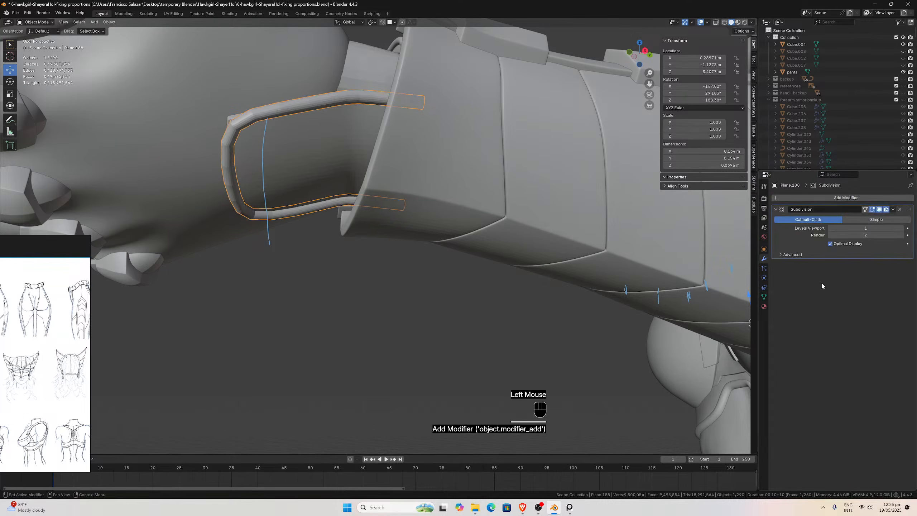
{"action": "left_click", "coordinate": [901, 228]}
{"action": "middle_click_drag", "start_coordinate": [328, 152], "coordinate": [312, 140]}
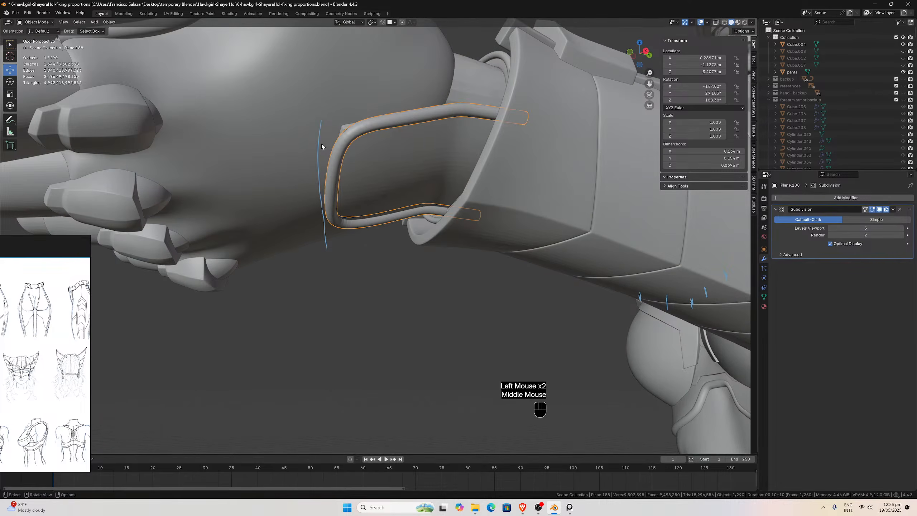
{"action": "key", "text": "ctrl+s"}
Open the wrist trim's mesh for editing in the bottom view and select an inner edge near one of its corners.
{"action": "middle_click_drag", "start_coordinate": [347, 154], "coordinate": [392, 137]}
{"action": "scroll", "coordinate": [376, 149], "scroll_direction": "up", "scroll_amount": 1}
{"action": "scroll", "coordinate": [376, 147], "scroll_direction": "down", "scroll_amount": 2}
{"action": "scroll", "coordinate": [392, 134], "scroll_direction": "down", "scroll_amount": 3}
{"action": "key", "text": "ctrl+KP_7"}
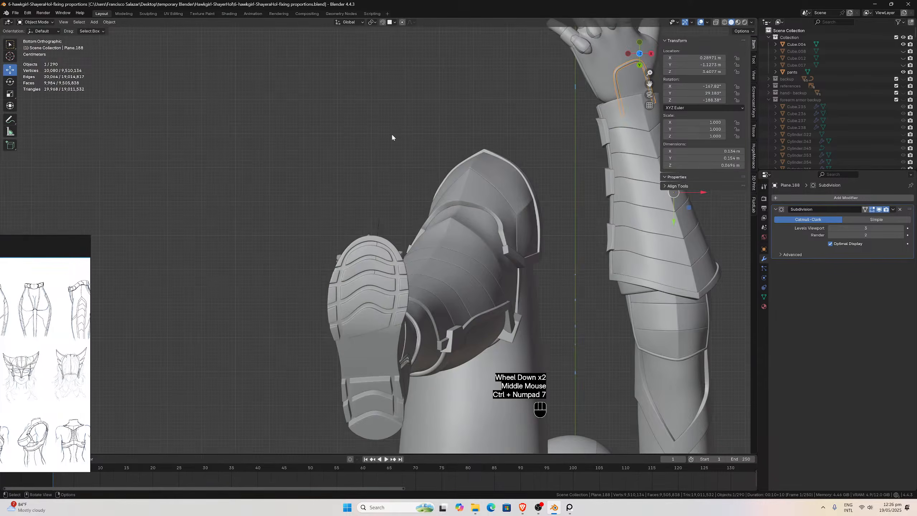
{"action": "scroll", "coordinate": [631, 82], "scroll_direction": "up", "scroll_amount": 3}
{"action": "left_click_drag", "start_coordinate": [649, 84], "coordinate": [140, 372]}
{"action": "scroll", "coordinate": [361, 161], "scroll_direction": "up", "scroll_amount": 3}
{"action": "scroll", "coordinate": [292, 191], "scroll_direction": "up", "scroll_amount": 1}
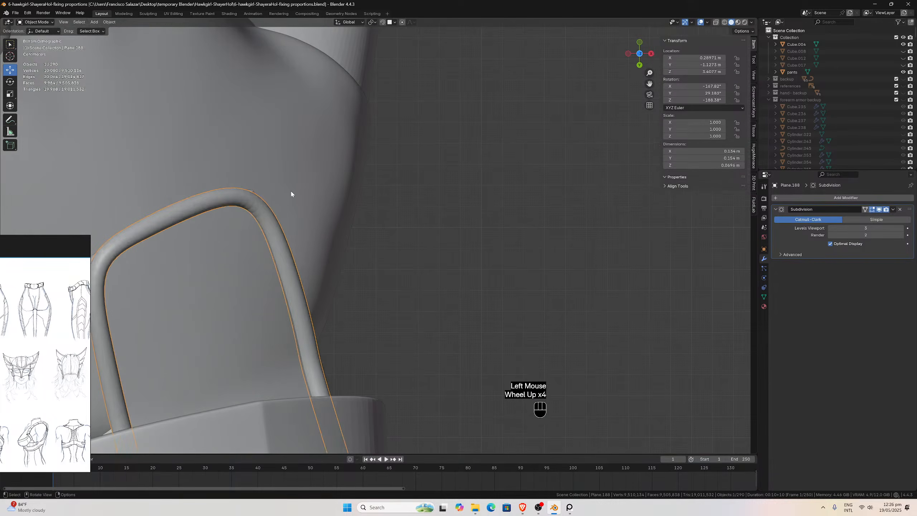
{"action": "key", "text": "Tab"}
{"action": "left_click_drag", "start_coordinate": [649, 83], "coordinate": [819, 80]}
{"action": "scroll", "coordinate": [390, 201], "scroll_direction": "up", "scroll_amount": 2}
{"action": "left_click", "coordinate": [255, 270]}
{"action": "scroll", "coordinate": [254, 270], "scroll_direction": "down", "scroll_amount": 1}
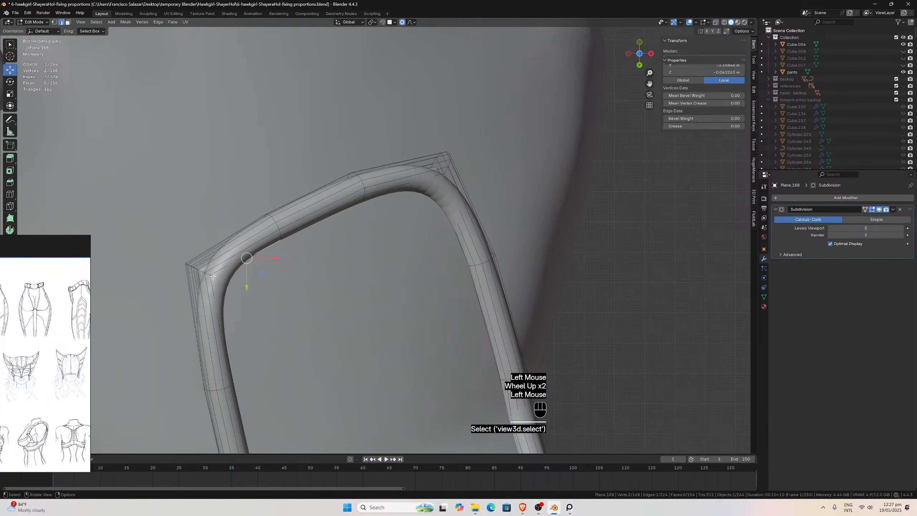
{"action": "scroll", "coordinate": [254, 270], "scroll_direction": "up", "scroll_amount": 2}
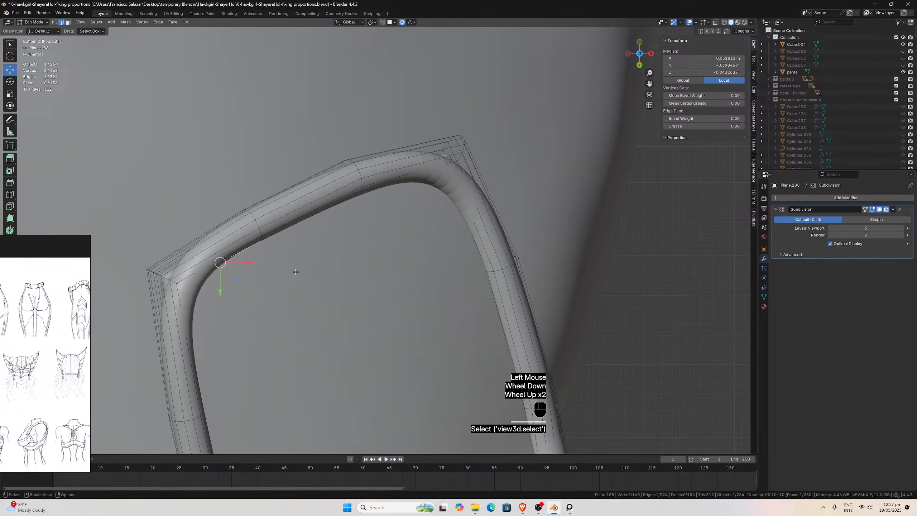
Isolate the wrist trim with its Subdivision display turned off, and select the two inner cross edges at each of its two corners.
{"action": "key", "text": "slash"}
{"action": "middle_click_drag", "start_coordinate": [295, 270], "coordinate": [333, 287]}
{"action": "left_click", "coordinate": [878, 210]}
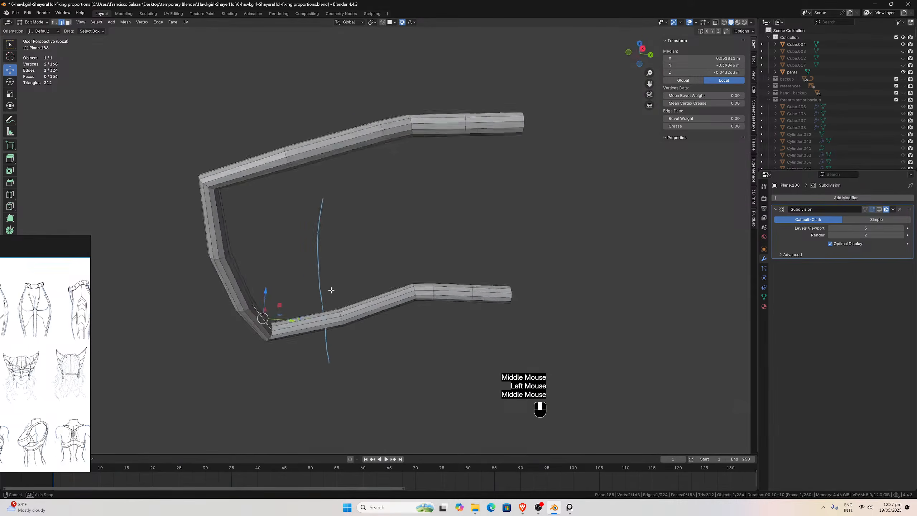
{"action": "scroll", "coordinate": [322, 313], "scroll_direction": "up", "scroll_amount": 2}
{"action": "left_click", "coordinate": [266, 325]}
{"action": "middle_click_drag", "start_coordinate": [266, 325], "coordinate": [271, 336]}
{"action": "middle_click_drag", "start_coordinate": [271, 286], "coordinate": [256, 184]}
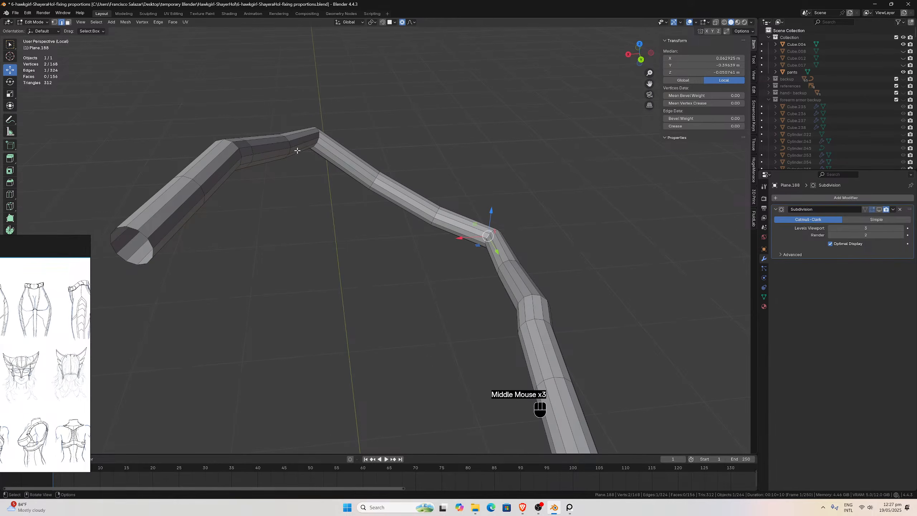
{"action": "left_click", "coordinate": [318, 141], "text": "shift"}
{"action": "middle_click_drag", "start_coordinate": [318, 141], "coordinate": [323, 174]}
{"action": "left_click", "coordinate": [317, 179], "text": "shift"}
{"action": "middle_click_drag", "start_coordinate": [495, 272], "coordinate": [509, 189]}
{"action": "left_click", "coordinate": [468, 249], "text": "shift"}
{"action": "key", "text": "ctrl+KP_7"}
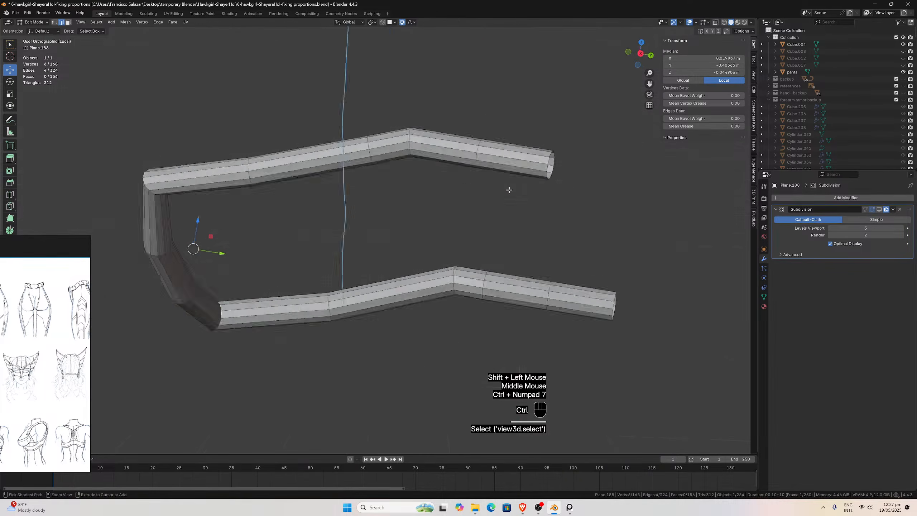
{"action": "left_click_drag", "start_coordinate": [651, 86], "coordinate": [685, 225]}
{"action": "scroll", "coordinate": [495, 58], "scroll_direction": "up", "scroll_amount": 1}
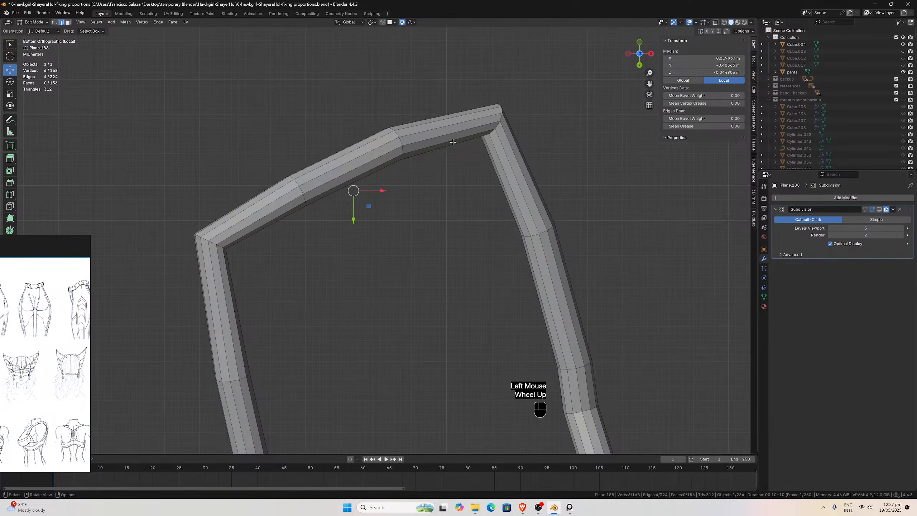
Return to the full scene facing the wrist trim, and set the transform orientation to Local.
{"action": "key", "text": "KP_Divide"}
{"action": "middle_click_drag", "start_coordinate": [455, 153], "coordinate": [321, 206]}
{"action": "scroll", "coordinate": [348, 178], "scroll_direction": "down", "scroll_amount": 3}
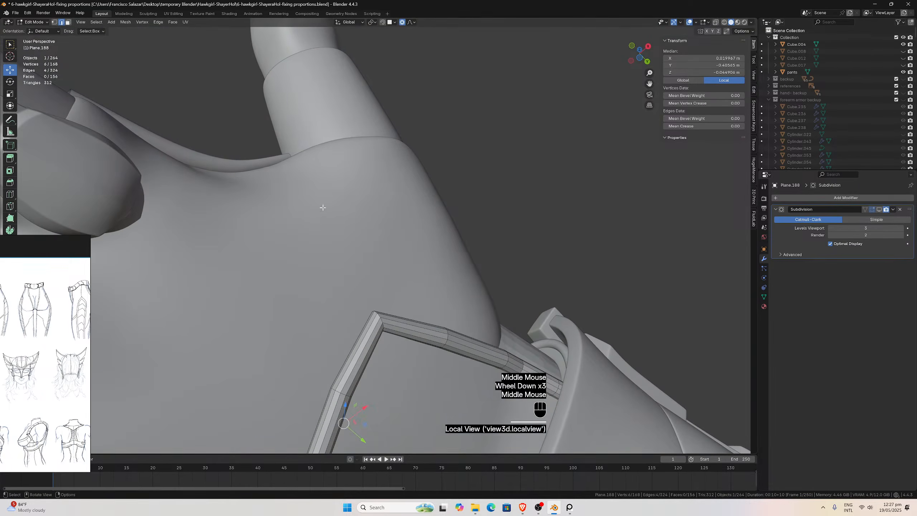
{"action": "left_click_drag", "start_coordinate": [649, 84], "coordinate": [637, 95]}
{"action": "middle_click_drag", "start_coordinate": [448, 173], "coordinate": [419, 180]}
{"action": "scroll", "coordinate": [418, 185], "scroll_direction": "up", "scroll_amount": 1}
{"action": "middle_click_drag", "start_coordinate": [345, 228], "coordinate": [350, 225]}
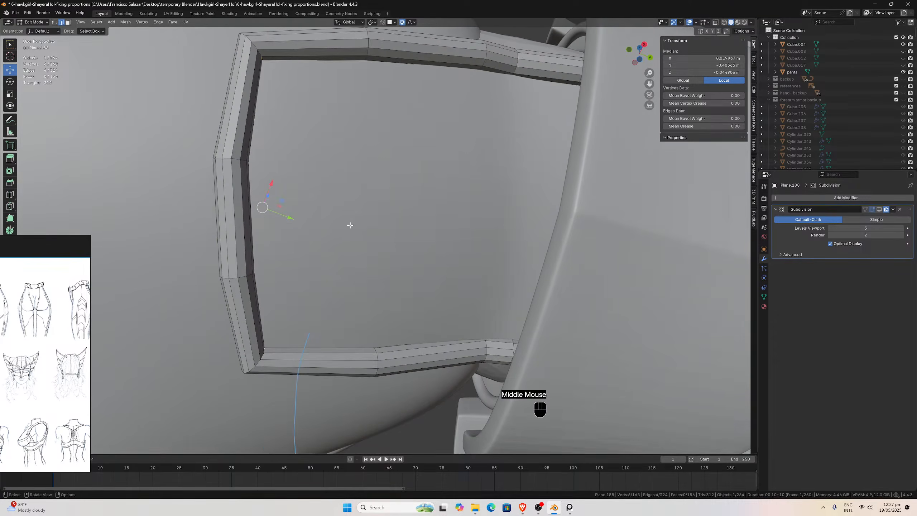
{"action": "left_click", "coordinate": [353, 23]}
{"action": "left_click", "coordinate": [344, 51]}
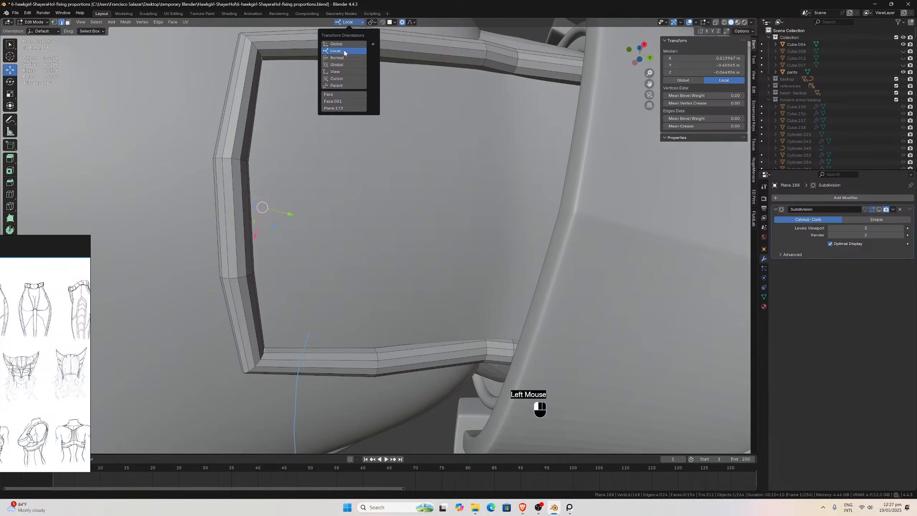
Try to move the selected inner corner edges of the wrist trim inward over the palm plate.
{"action": "middle_click_drag", "start_coordinate": [338, 120], "coordinate": [321, 161]}
{"action": "scroll", "coordinate": [336, 126], "scroll_direction": "down", "scroll_amount": 1}
{"action": "scroll", "coordinate": [325, 138], "scroll_direction": "up", "scroll_amount": 2}
{"action": "scroll", "coordinate": [325, 146], "scroll_direction": "down", "scroll_amount": 1}
{"action": "scroll", "coordinate": [326, 146], "scroll_direction": "up", "scroll_amount": 2}
{"action": "middle_click_drag", "start_coordinate": [291, 208], "coordinate": [292, 211]}
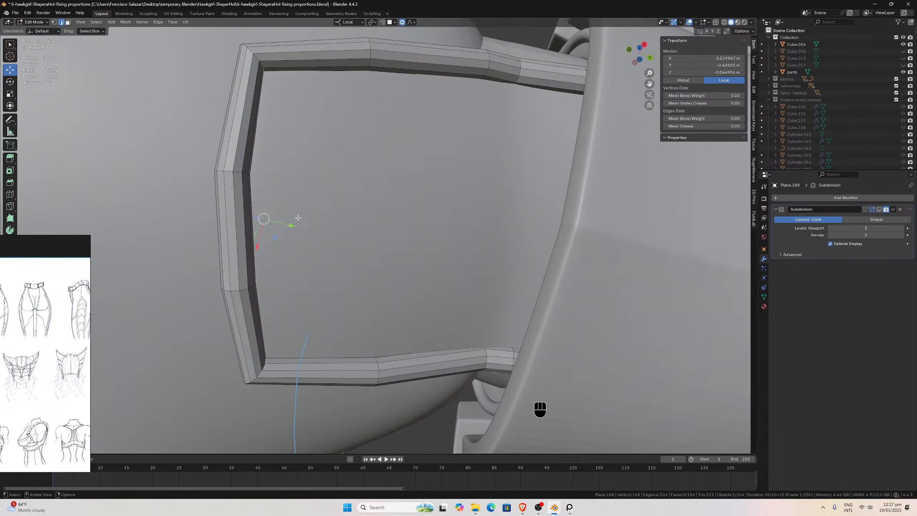
{"action": "key", "text": "g"}
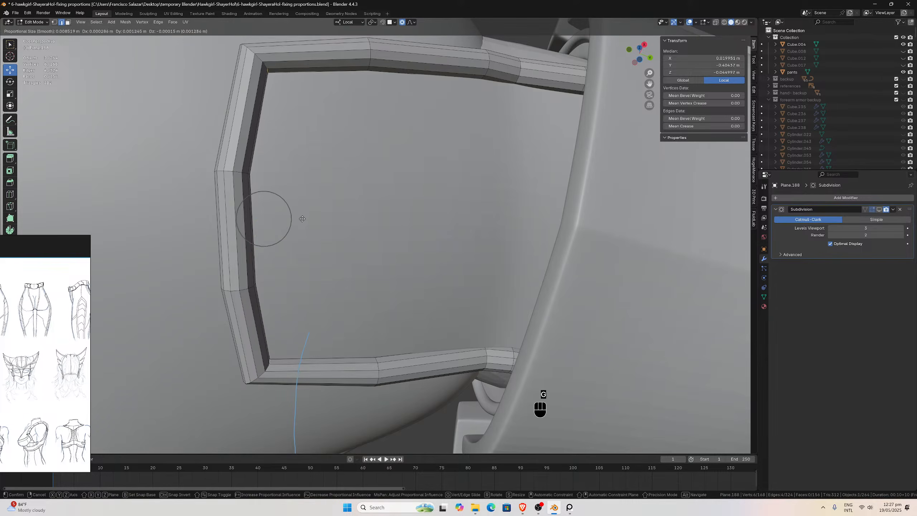
{"action": "left_click", "coordinate": [303, 217]}
{"action": "middle_click_drag", "start_coordinate": [303, 217], "coordinate": [305, 207]}
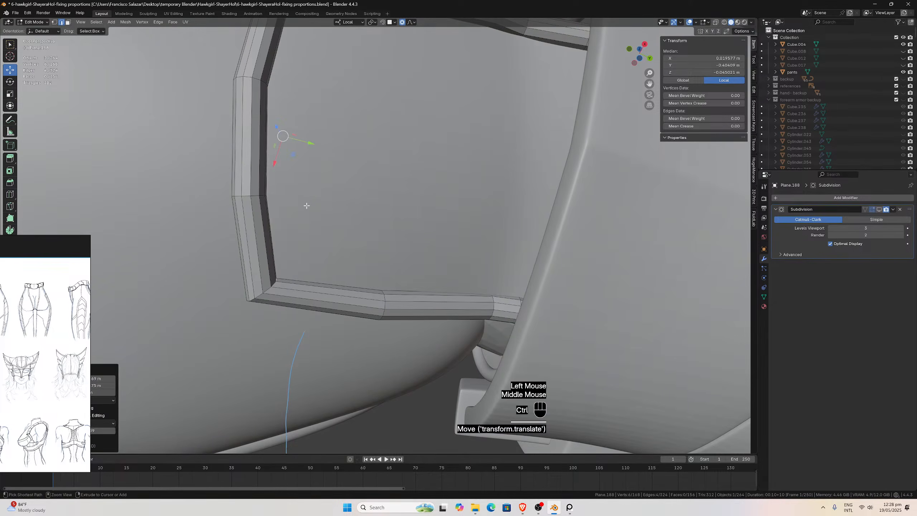
{"action": "key", "text": "ctrl+z"}
Shift the wrist trim's selected inner corner edges slightly toward the palm plate and turn its Subdivision viewport display back on.
{"action": "key", "text": "ctrl+KP_7"}
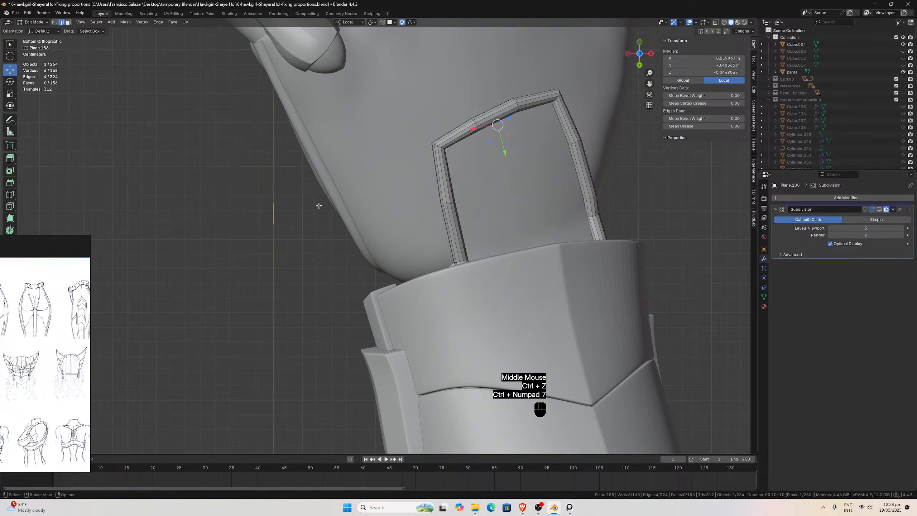
{"action": "scroll", "coordinate": [446, 120], "scroll_direction": "up", "scroll_amount": 2}
{"action": "left_click_drag", "start_coordinate": [649, 84], "coordinate": [489, 143]}
{"action": "scroll", "coordinate": [547, 168], "scroll_direction": "down", "scroll_amount": 1}
{"action": "middle_click_drag", "start_coordinate": [547, 168], "coordinate": [497, 175]}
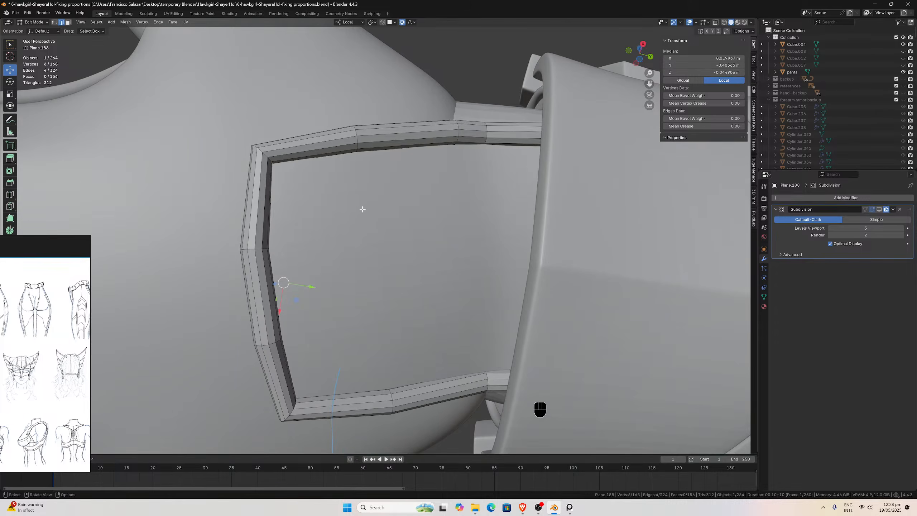
{"action": "key", "text": "g"}
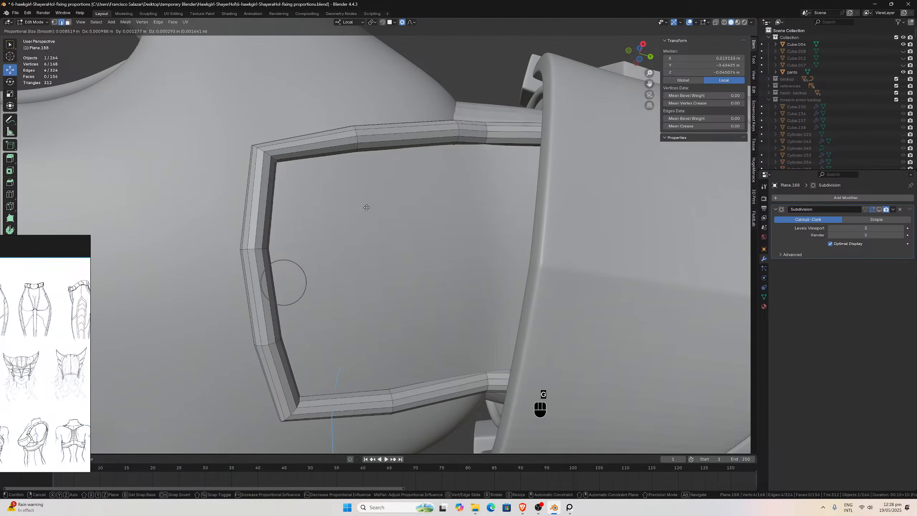
{"action": "left_click", "coordinate": [367, 209]}
{"action": "mouse_move", "coordinate": [367, 209]}
{"action": "middle_mouse_down"}
{"action": "mouse_move", "coordinate": [368, 184]}
{"action": "mouse_move", "coordinate": [364, 198]}
{"action": "middle_mouse_up"}
{"action": "key", "text": "Tab"}
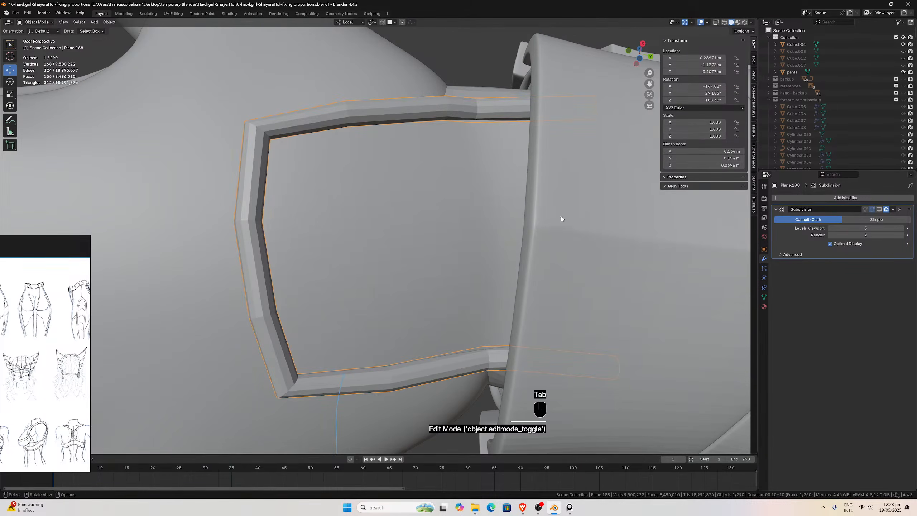
{"action": "left_click", "coordinate": [880, 209]}
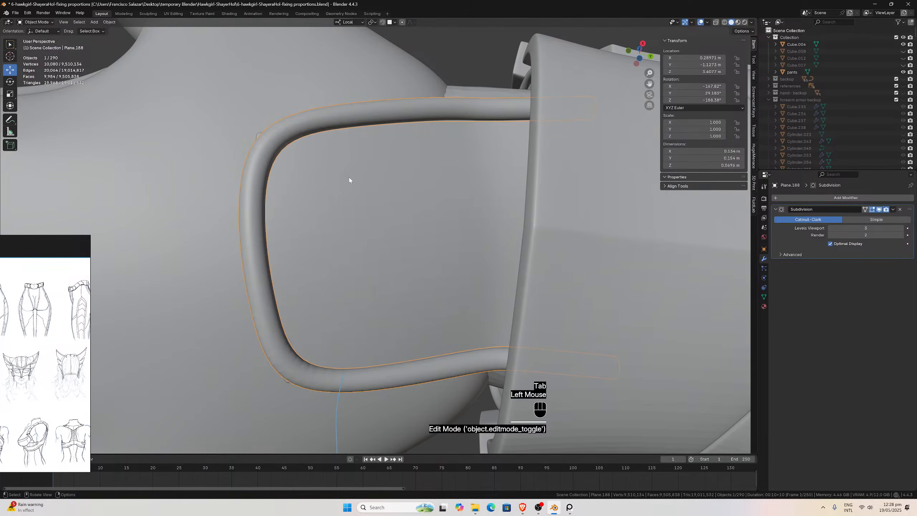
Bevel the edge loops at the wrist trim's two corners with 2 segments to sharpen the smoothed bends.
{"action": "key", "text": "Tab"}
{"action": "left_click", "coordinate": [300, 380], "text": "alt"}
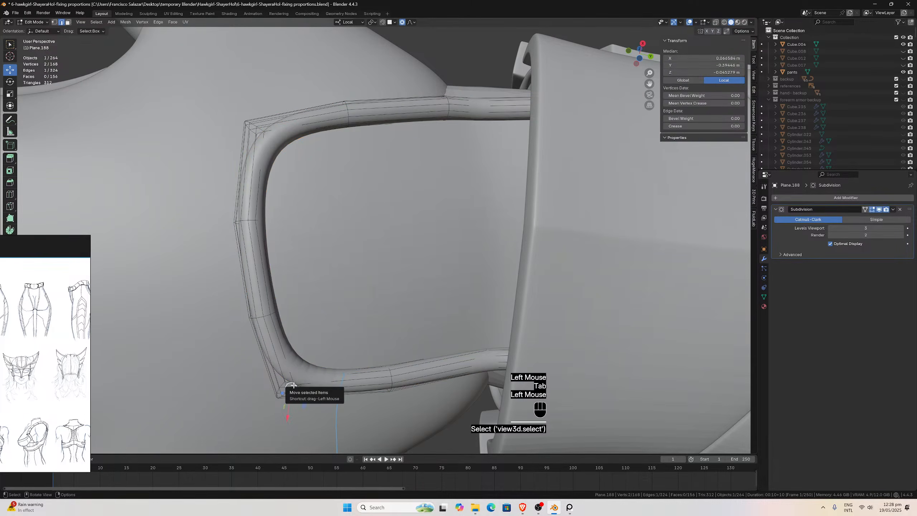
{"action": "left_click", "coordinate": [262, 129], "text": "alt+shift"}
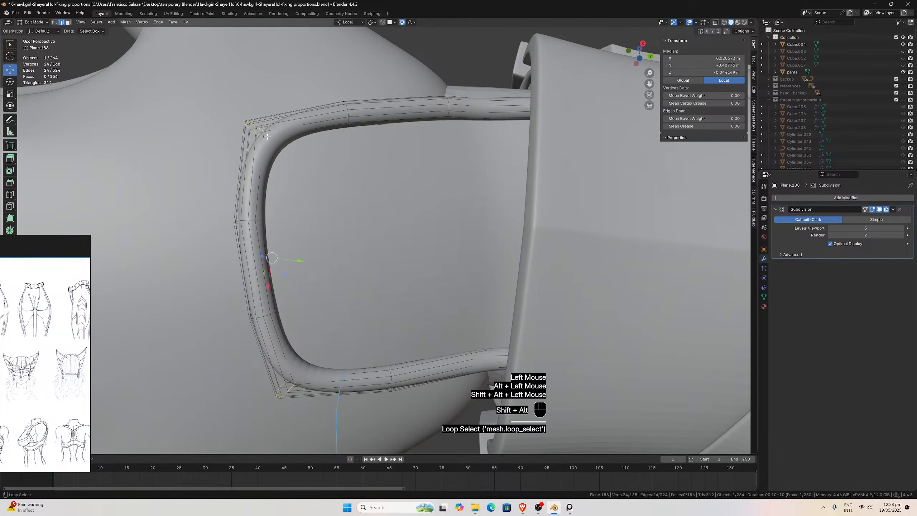
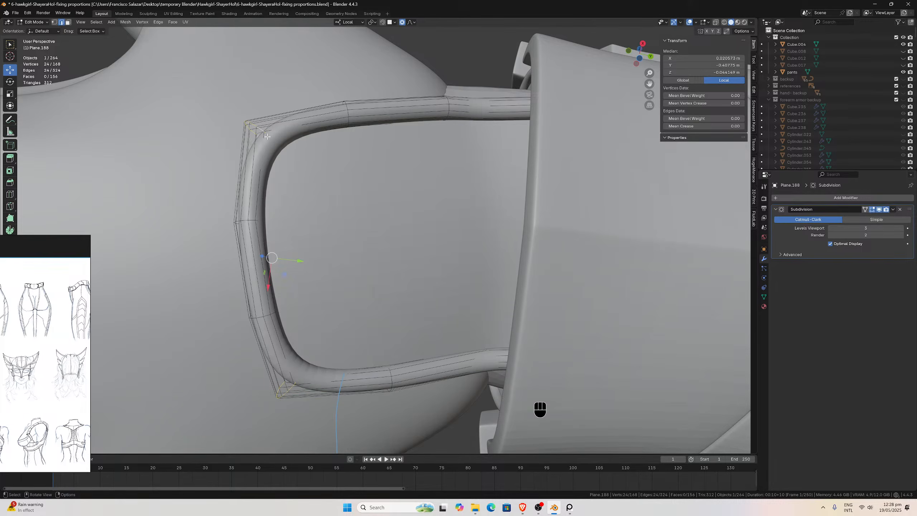
{"action": "key", "text": "ctrl+b"}
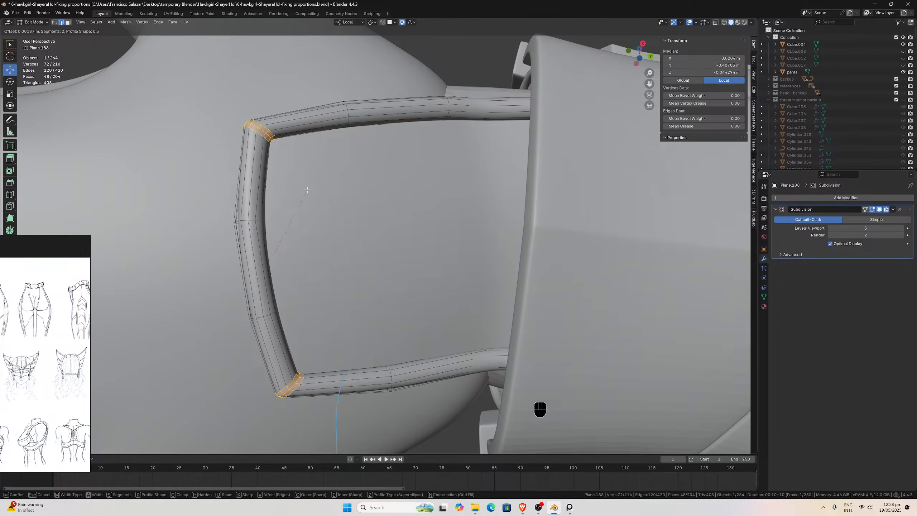
{"action": "left_click", "coordinate": [306, 190]}
{"action": "key", "text": "Tab"}
{"action": "scroll", "coordinate": [309, 192], "scroll_direction": "down", "scroll_amount": 2}
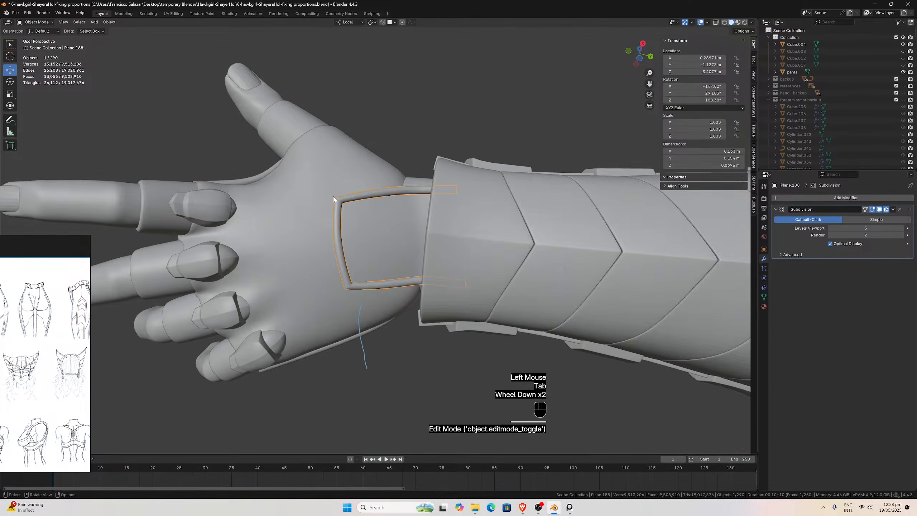
Examine the wrist trim's corners and its fit against the palm and forearm cuff from several angles.
{"action": "middle_click_drag", "start_coordinate": [333, 197], "coordinate": [339, 188]}
{"action": "scroll", "coordinate": [342, 177], "scroll_direction": "up", "scroll_amount": 3}
{"action": "scroll", "coordinate": [342, 179], "scroll_direction": "down", "scroll_amount": 4}
{"action": "left_click", "coordinate": [409, 72]}
{"action": "scroll", "coordinate": [409, 87], "scroll_direction": "down", "scroll_amount": 2}
{"action": "middle_click_drag", "start_coordinate": [410, 99], "coordinate": [462, 161]}
{"action": "scroll", "coordinate": [480, 165], "scroll_direction": "up", "scroll_amount": 2}
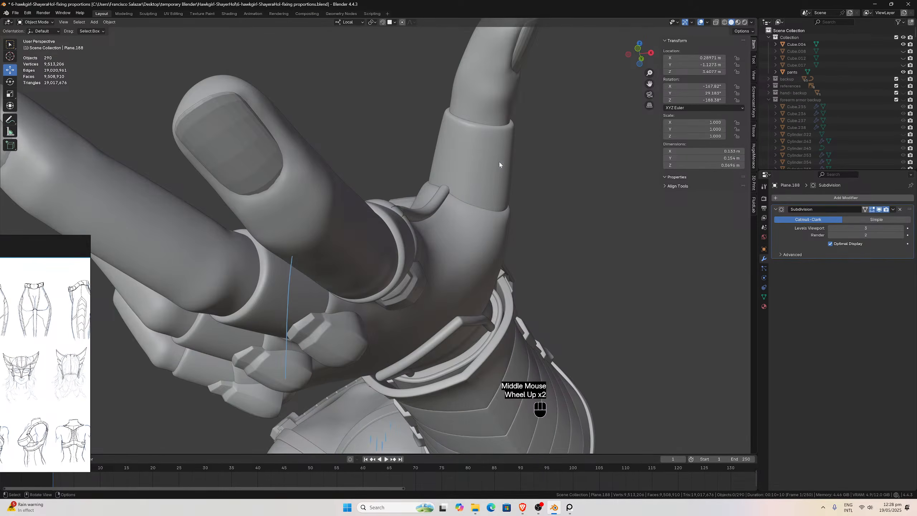
{"action": "left_click_drag", "start_coordinate": [646, 87], "coordinate": [578, 22]}
{"action": "scroll", "coordinate": [518, 186], "scroll_direction": "up", "scroll_amount": 3}
{"action": "middle_click_drag", "start_coordinate": [518, 186], "coordinate": [496, 206]}
{"action": "scroll", "coordinate": [452, 213], "scroll_direction": "down", "scroll_amount": 1}
Open the palm plate's mesh for editing in isolation and select the middle face at its forearm end.
{"action": "left_click", "coordinate": [403, 220]}
{"action": "mouse_move", "coordinate": [403, 220]}
{"action": "middle_mouse_down"}
{"action": "mouse_move", "coordinate": [361, 256]}
{"action": "mouse_move", "coordinate": [383, 254]}
{"action": "mouse_move", "coordinate": [431, 222]}
{"action": "mouse_move", "coordinate": [412, 220]}
{"action": "middle_mouse_up"}
{"action": "key", "text": "Tab"}
{"action": "scroll", "coordinate": [378, 247], "scroll_direction": "up", "scroll_amount": 2}
{"action": "key", "text": "slash"}
{"action": "left_click", "coordinate": [69, 22]}
{"action": "middle_click_drag", "start_coordinate": [506, 220], "coordinate": [508, 226]}
{"action": "left_click", "coordinate": [475, 255]}
{"action": "left_click", "coordinate": [463, 225], "text": "shift"}
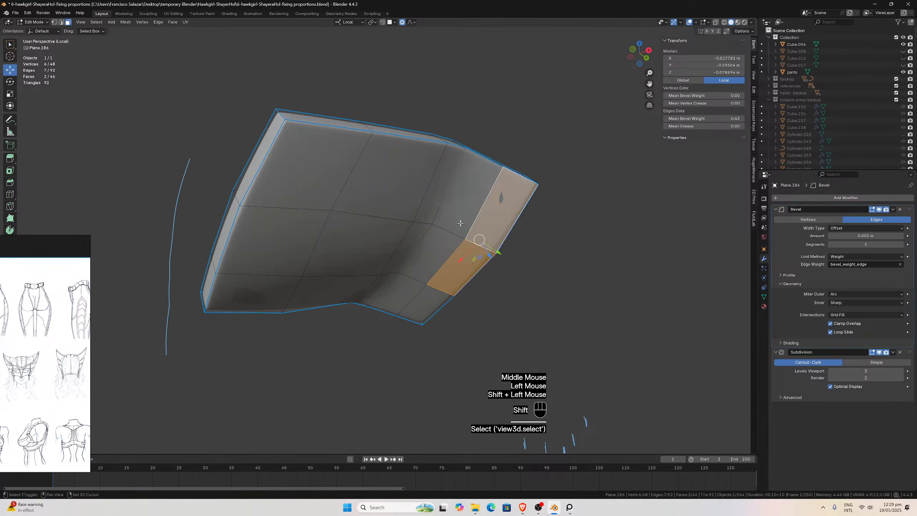
{"action": "left_click", "coordinate": [456, 229], "text": "shift"}
{"action": "double_click", "coordinate": [441, 256]}
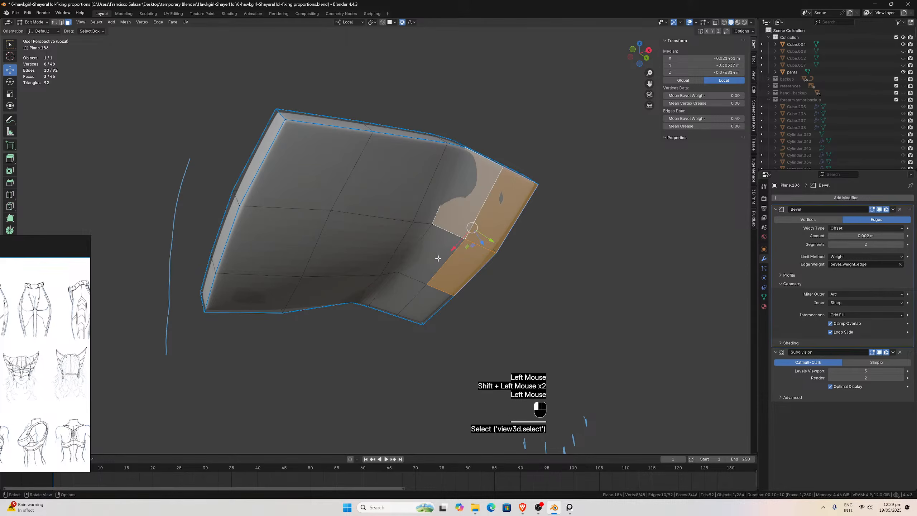
In the full scene, nudge the palm plate's middle end face and the edge ahead of it along local Z, and finish editing.
{"action": "middle_click_drag", "start_coordinate": [441, 255], "coordinate": [400, 307]}
{"action": "key", "text": "slash"}
{"action": "scroll", "coordinate": [398, 293], "scroll_direction": "up", "scroll_amount": 1}
{"action": "left_click_drag", "start_coordinate": [383, 307], "coordinate": [384, 308]}
{"action": "scroll", "coordinate": [373, 241], "scroll_direction": "down", "scroll_amount": 4}
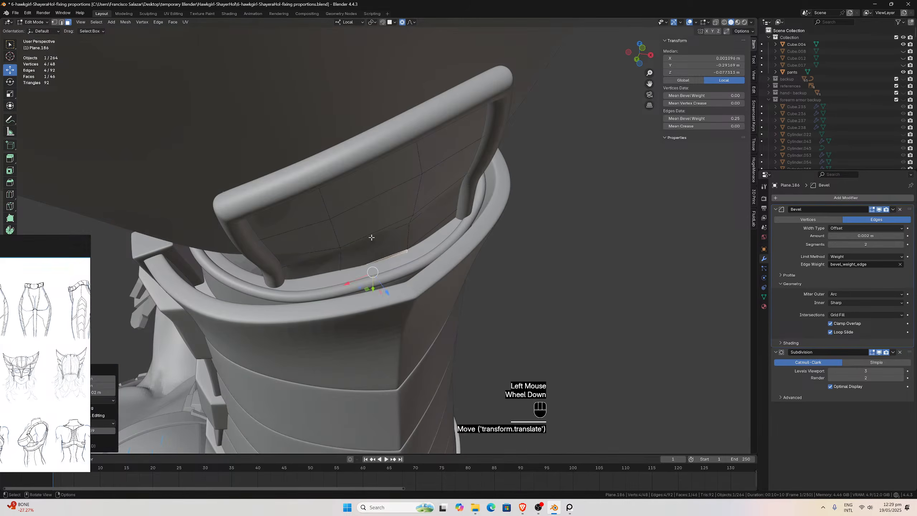
{"action": "left_click", "coordinate": [376, 242]}
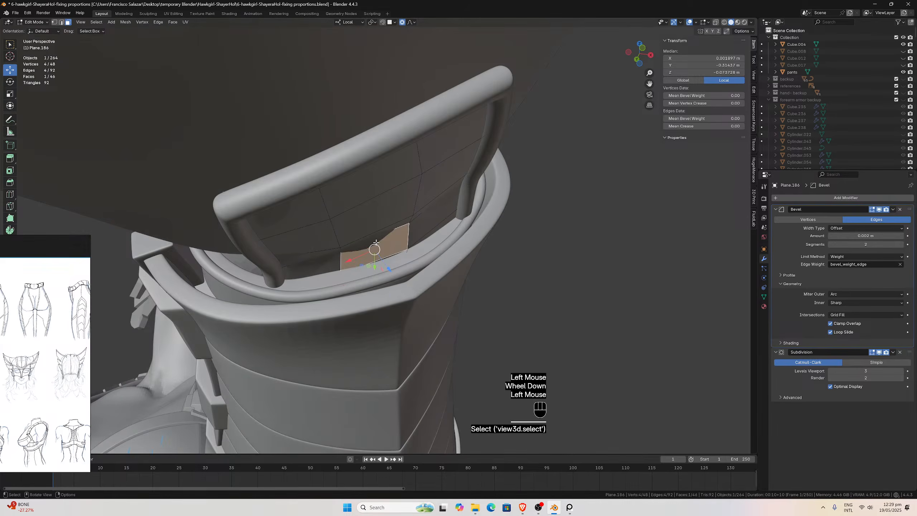
{"action": "left_click", "coordinate": [62, 22]}
{"action": "left_click", "coordinate": [355, 254]}
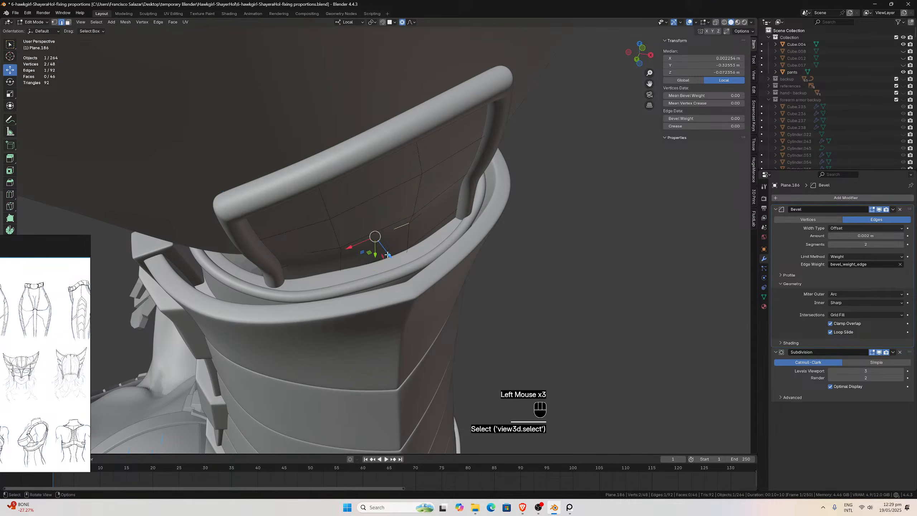
{"action": "left_click_drag", "start_coordinate": [389, 256], "coordinate": [392, 257]}
{"action": "middle_click_drag", "start_coordinate": [392, 256], "coordinate": [399, 246]}
{"action": "key", "text": "Tab"}
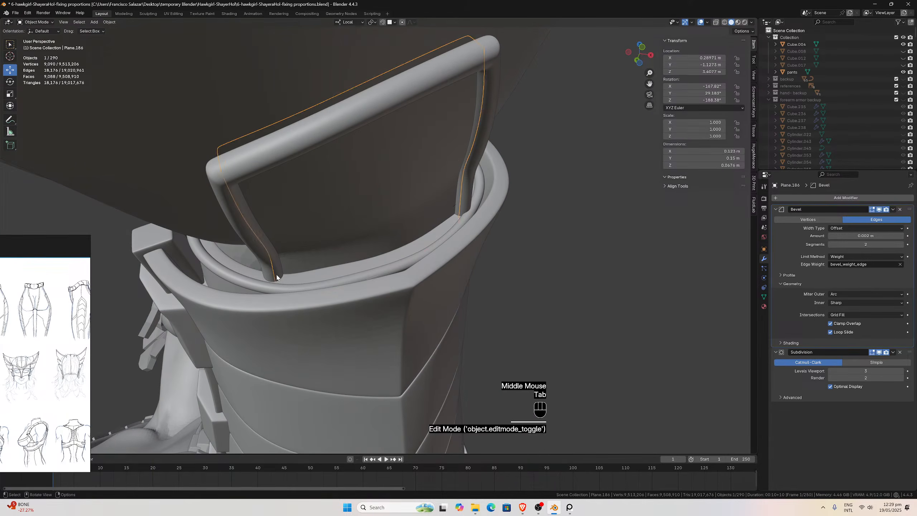
Open the wrist trim's mesh for editing and isolate it from the rest of the scene.
{"action": "left_click", "coordinate": [276, 276]}
{"action": "key", "text": "Tab"}
{"action": "middle_click_drag", "start_coordinate": [370, 256], "coordinate": [427, 231]}
{"action": "key", "text": "KP_Divide"}
{"action": "middle_click_drag", "start_coordinate": [486, 205], "coordinate": [486, 202]}
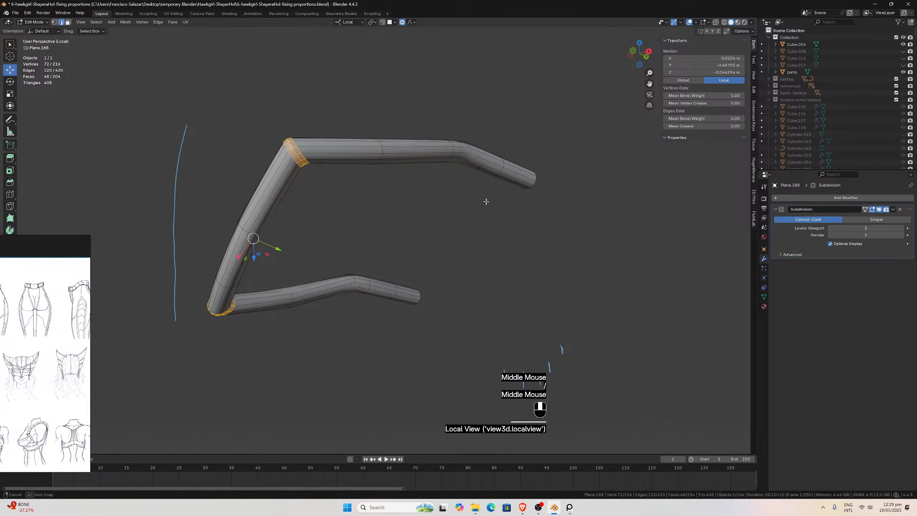
Select the face loops at both open ends of the wrist trim and check them in the full scene.
{"action": "left_click", "coordinate": [68, 22]}
{"action": "left_click", "coordinate": [501, 169]}
{"action": "left_click", "coordinate": [513, 172], "text": "alt"}
{"action": "left_click", "coordinate": [409, 297], "text": "alt+shift"}
{"action": "middle_click_drag", "start_coordinate": [410, 297], "coordinate": [466, 204]}
{"action": "key", "text": "KP_Divide"}
{"action": "key", "text": "KP_Divide"}
Select the boundary edge loops at both open ends of the wrist trim.
{"action": "left_click", "coordinate": [61, 22]}
{"action": "middle_click_drag", "start_coordinate": [354, 272], "coordinate": [580, 248]}
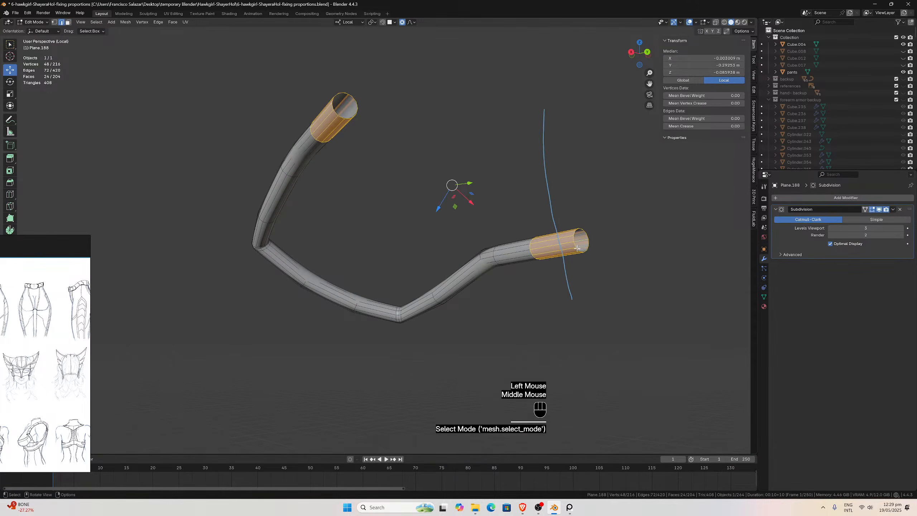
{"action": "left_click", "coordinate": [577, 249]}
{"action": "left_click", "coordinate": [578, 250], "text": "alt"}
{"action": "left_click", "coordinate": [337, 115], "text": "alt+shift"}
Try to move both end loops of the wrist trim together along local Z in the full scene.
{"action": "key", "text": "slash"}
{"action": "middle_click_drag", "start_coordinate": [354, 124], "coordinate": [434, 161]}
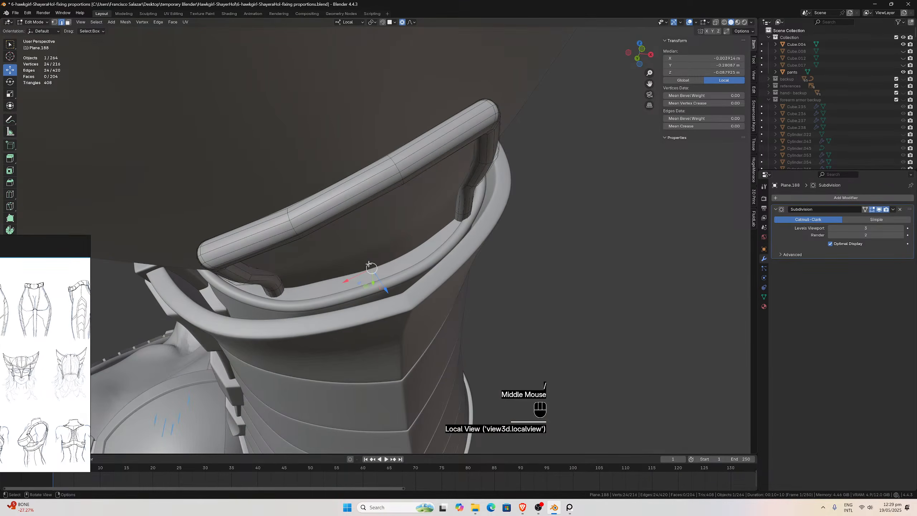
{"action": "left_click_drag", "start_coordinate": [386, 289], "coordinate": [385, 289]}
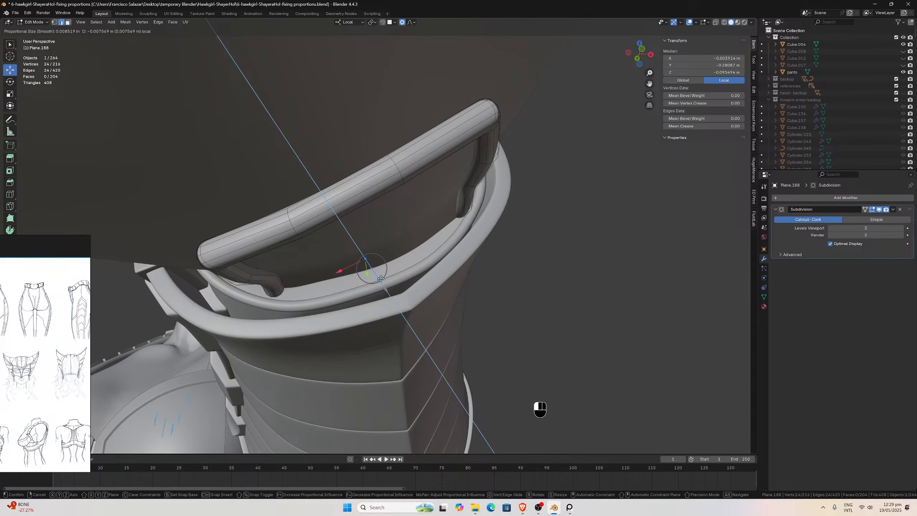
{"action": "left_click_drag", "start_coordinate": [381, 278], "coordinate": [381, 279]}
{"action": "middle_click_drag", "start_coordinate": [381, 278], "coordinate": [452, 234]}
{"action": "key", "text": "ctrl+z"}
Move the end loop of one wrist trim arm and its neighbouring loop along local Z to fit inside the forearm cuff.
{"action": "key", "text": "slash"}
{"action": "left_click", "coordinate": [539, 177]}
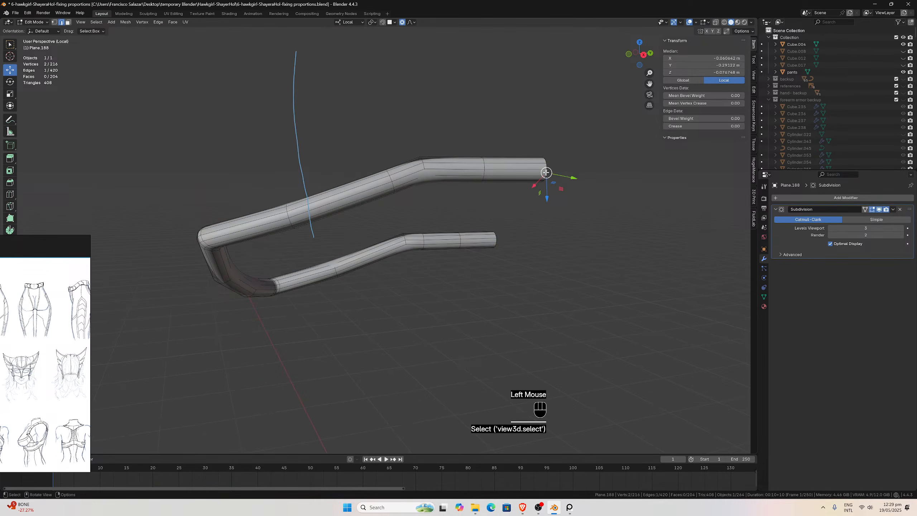
{"action": "left_click", "coordinate": [537, 177], "text": "alt"}
{"action": "key", "text": "slash"}
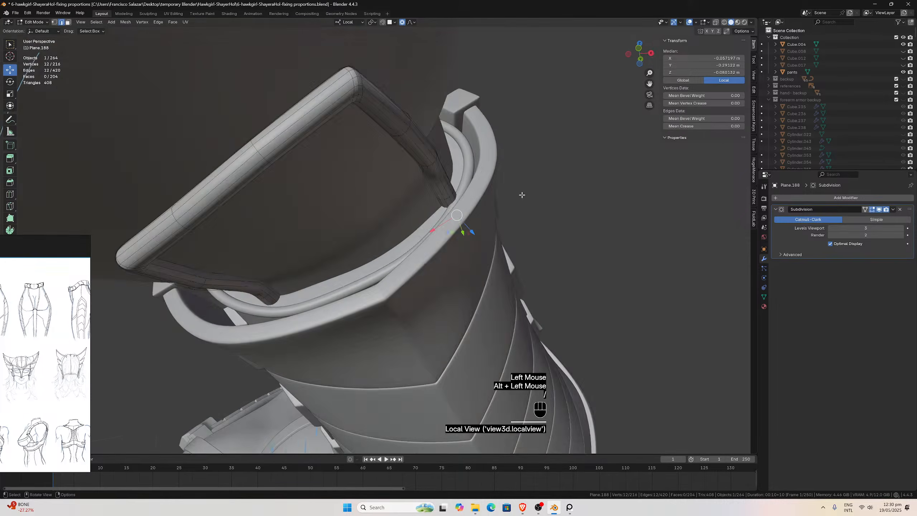
{"action": "middle_click_drag", "start_coordinate": [525, 199], "coordinate": [528, 205]}
{"action": "scroll", "coordinate": [497, 232], "scroll_direction": "up", "scroll_amount": 3}
{"action": "left_click_drag", "start_coordinate": [492, 240], "coordinate": [489, 238]}
{"action": "middle_click_drag", "start_coordinate": [489, 237], "coordinate": [433, 242]}
{"action": "left_click", "coordinate": [432, 235], "text": "alt"}
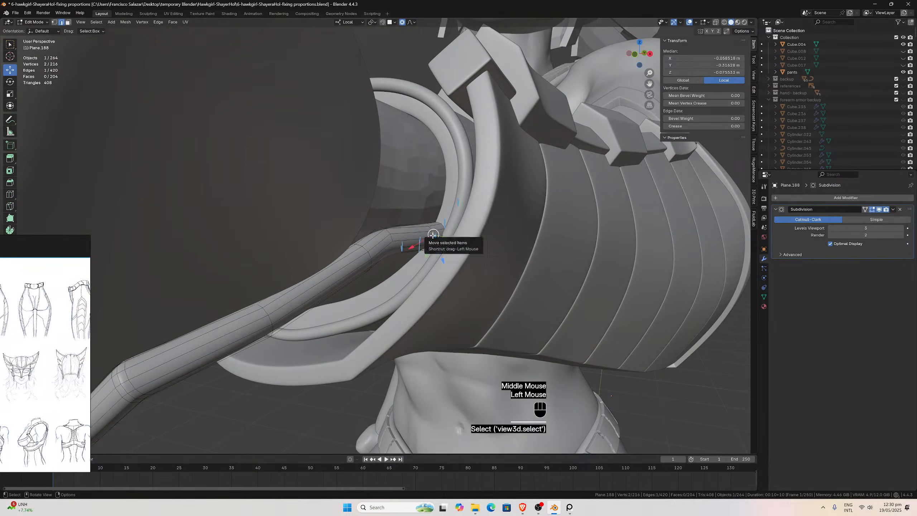
{"action": "left_click_drag", "start_coordinate": [433, 261], "coordinate": [430, 255]}
{"action": "middle_click_drag", "start_coordinate": [430, 255], "coordinate": [434, 260]}
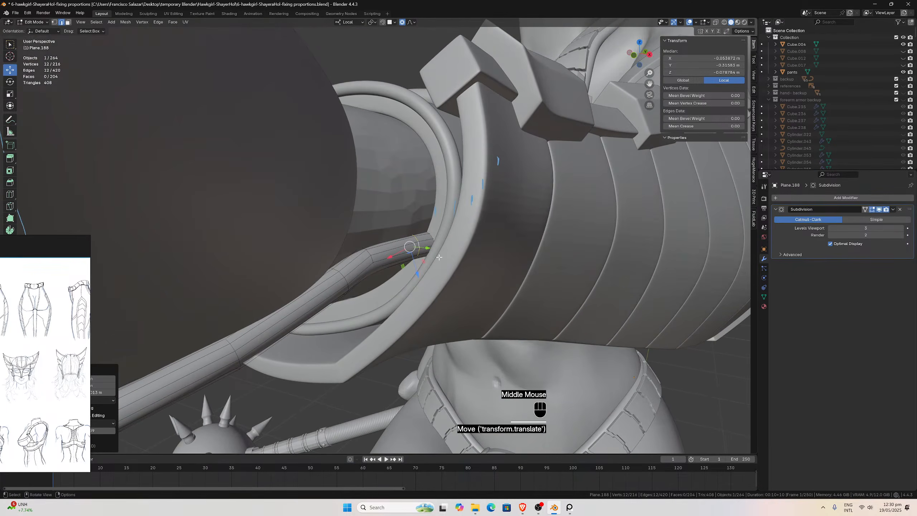
Reselect that arm's end loop in isolation and fine-tune it and the neighbouring loop against the cuff.
{"action": "key", "text": "slash"}
{"action": "left_click", "coordinate": [538, 167]}
{"action": "left_click", "coordinate": [538, 166], "text": "alt"}
{"action": "key", "text": "slash"}
{"action": "middle_click_drag", "start_coordinate": [492, 223], "coordinate": [486, 247]}
{"action": "left_click_drag", "start_coordinate": [486, 247], "coordinate": [475, 241]}
{"action": "middle_click_drag", "start_coordinate": [475, 241], "coordinate": [455, 248]}
{"action": "left_click", "coordinate": [419, 254], "text": "alt"}
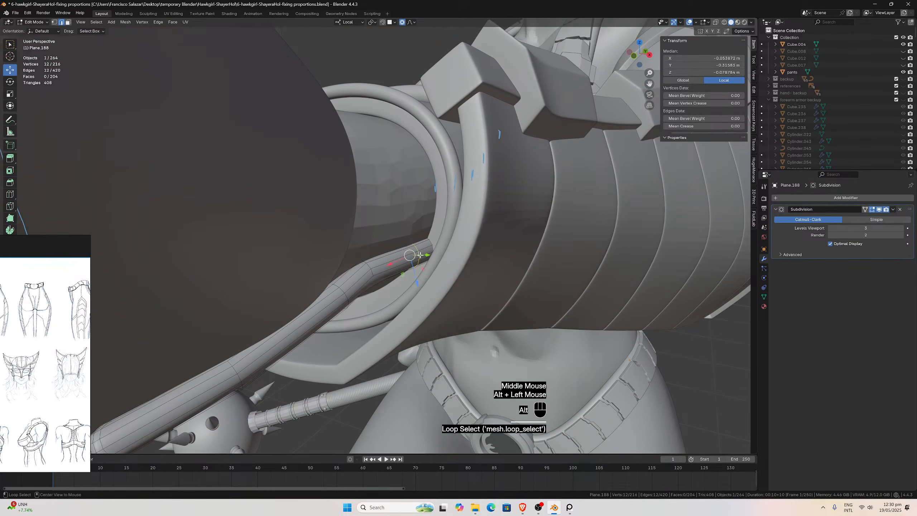
{"action": "left_click_drag", "start_coordinate": [418, 280], "coordinate": [417, 277]}
Move the edge loop near the opposite trim arm's end along local Z, closer to the forearm cuff.
{"action": "middle_click_drag", "start_coordinate": [417, 277], "coordinate": [350, 261]}
{"action": "left_click", "coordinate": [328, 252]}
{"action": "left_click", "coordinate": [328, 253], "text": "alt"}
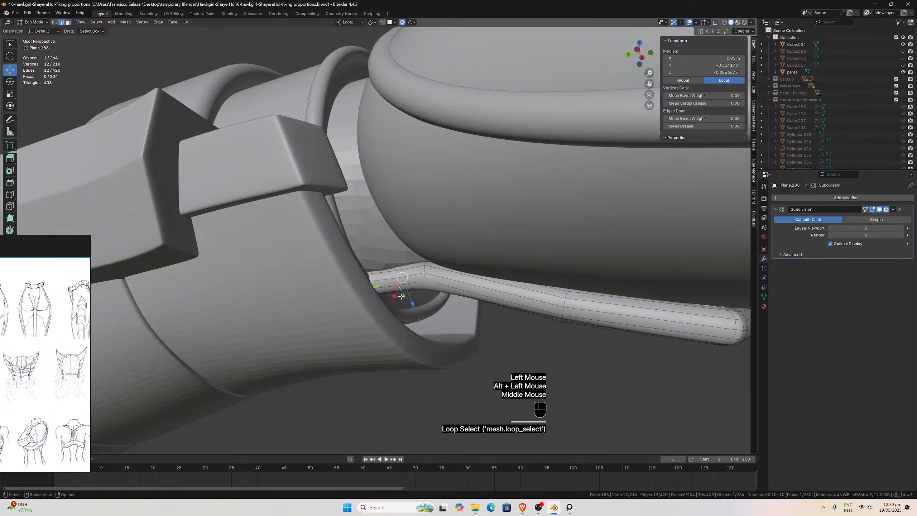
{"action": "left_click_drag", "start_coordinate": [412, 303], "coordinate": [413, 307]}
{"action": "middle_click_drag", "start_coordinate": [413, 307], "coordinate": [283, 284]}
Select the opposite arm's end loop in isolation, lower it into the cuff along local Z, and finish editing the trim.
{"action": "key", "text": "KP_Divide"}
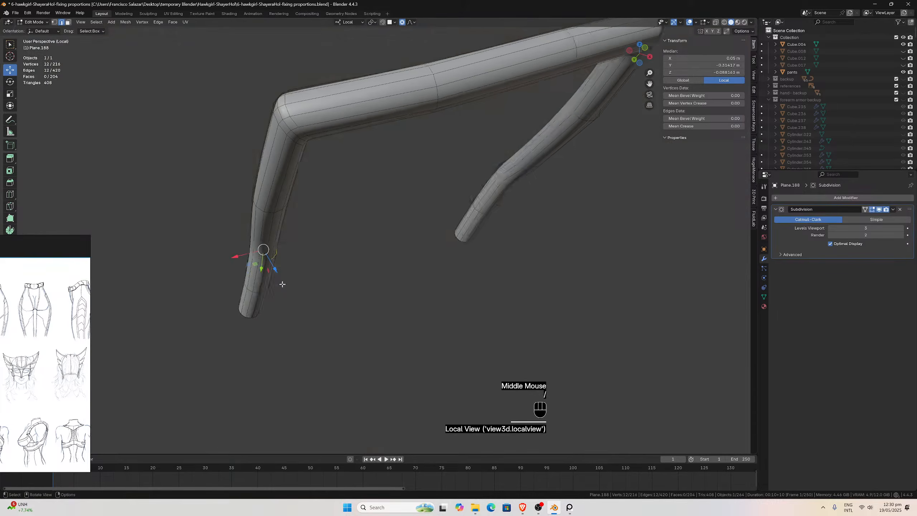
{"action": "left_click", "coordinate": [265, 307]}
{"action": "left_click", "coordinate": [257, 311], "text": "alt"}
{"action": "middle_click_drag", "start_coordinate": [257, 311], "coordinate": [295, 297]}
{"action": "key", "text": "KP_Divide"}
{"action": "scroll", "coordinate": [278, 325], "scroll_direction": "up", "scroll_amount": 4}
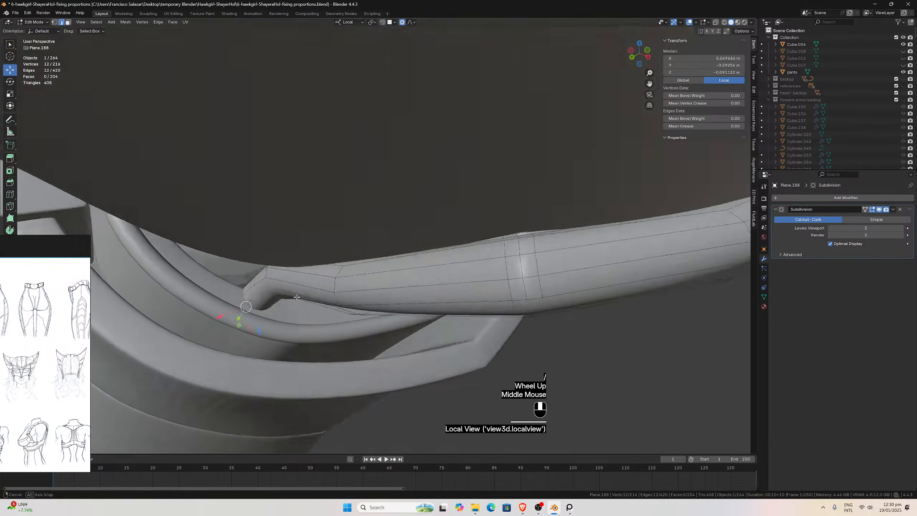
{"action": "left_click_drag", "start_coordinate": [267, 339], "coordinate": [266, 338]}
{"action": "left_click", "coordinate": [265, 333]}
{"action": "middle_click_drag", "start_coordinate": [264, 333], "coordinate": [298, 287]}
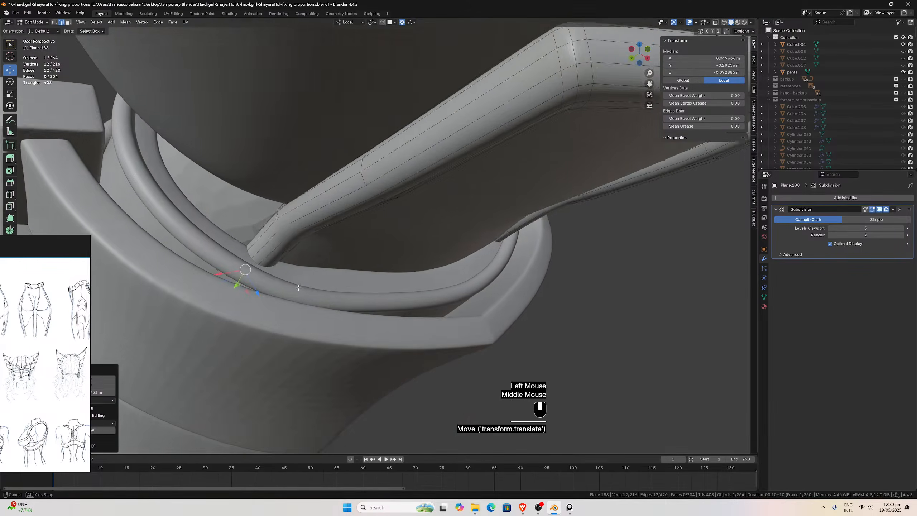
{"action": "scroll", "coordinate": [302, 275], "scroll_direction": "down", "scroll_amount": 2}
{"action": "key", "text": "Tab"}
{"action": "scroll", "coordinate": [455, 254], "scroll_direction": "down", "scroll_amount": 2}
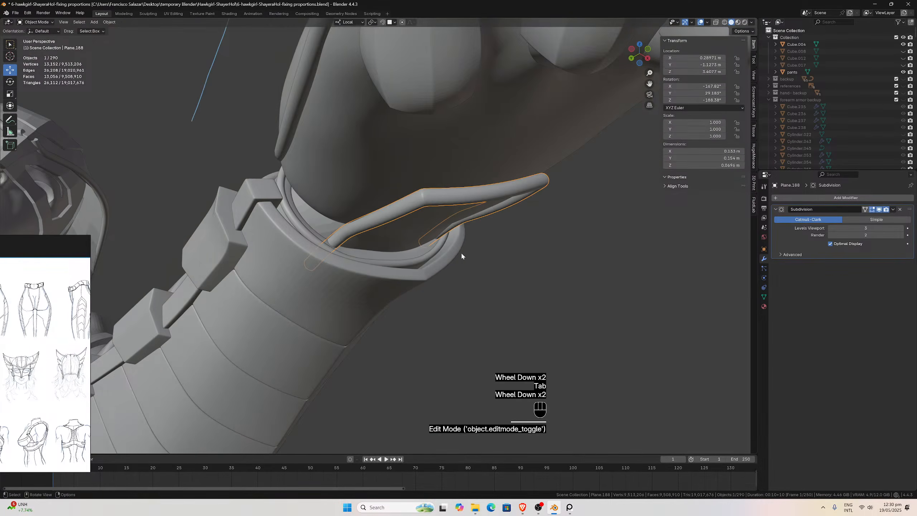
Examine the finished wrist trim and the arm armour against the whole character.
{"action": "middle_click_drag", "start_coordinate": [455, 254], "coordinate": [397, 247]}
{"action": "scroll", "coordinate": [397, 246], "scroll_direction": "down", "scroll_amount": 1}
{"action": "left_click", "coordinate": [350, 115]}
{"action": "scroll", "coordinate": [368, 178], "scroll_direction": "down", "scroll_amount": 3}
{"action": "middle_click_drag", "start_coordinate": [350, 115], "coordinate": [389, 215]}
{"action": "scroll", "coordinate": [386, 187], "scroll_direction": "down", "scroll_amount": 5}
{"action": "scroll", "coordinate": [395, 204], "scroll_direction": "up", "scroll_amount": 1}
{"action": "scroll", "coordinate": [396, 209], "scroll_direction": "up", "scroll_amount": 4}
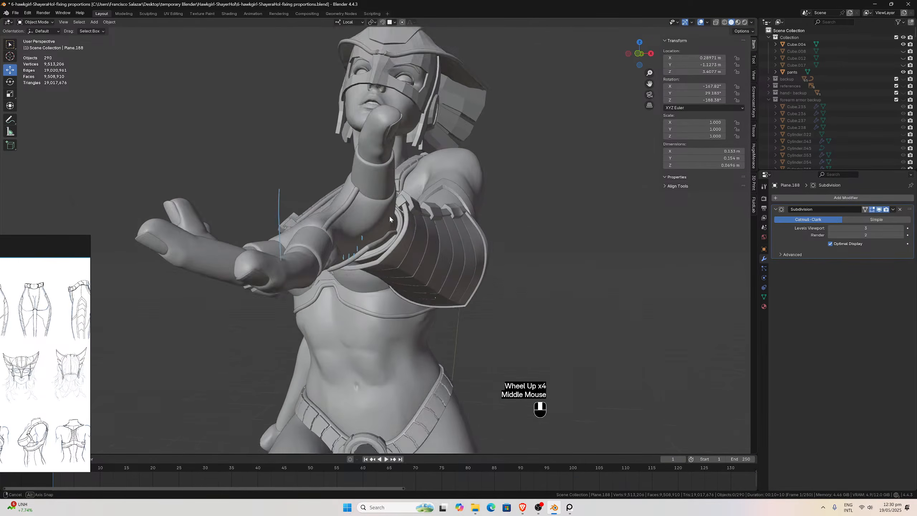
Extrude the index-finger end point of the trim curve between thumb and index finger along local X.
{"action": "scroll", "coordinate": [389, 215], "scroll_direction": "up", "scroll_amount": 3}
{"action": "left_click", "coordinate": [249, 212]}
{"action": "scroll", "coordinate": [249, 213], "scroll_direction": "down", "scroll_amount": 2}
{"action": "middle_click_drag", "start_coordinate": [248, 212], "coordinate": [312, 229]}
{"action": "scroll", "coordinate": [325, 238], "scroll_direction": "up", "scroll_amount": 2}
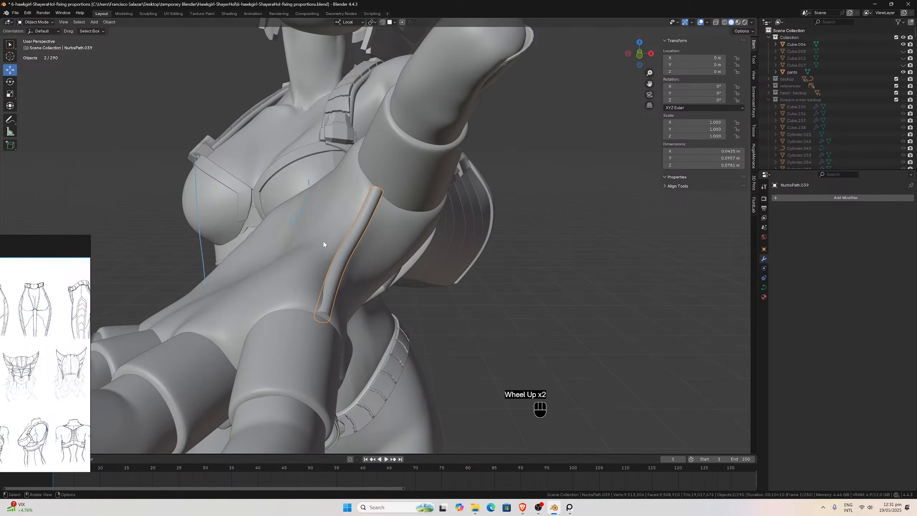
{"action": "left_click", "coordinate": [343, 259]}
{"action": "scroll", "coordinate": [343, 259], "scroll_direction": "up", "scroll_amount": 1}
{"action": "middle_click_drag", "start_coordinate": [345, 263], "coordinate": [383, 290]}
{"action": "scroll", "coordinate": [353, 259], "scroll_direction": "down", "scroll_amount": 1}
{"action": "key", "text": "Tab"}
{"action": "left_click", "coordinate": [384, 263]}
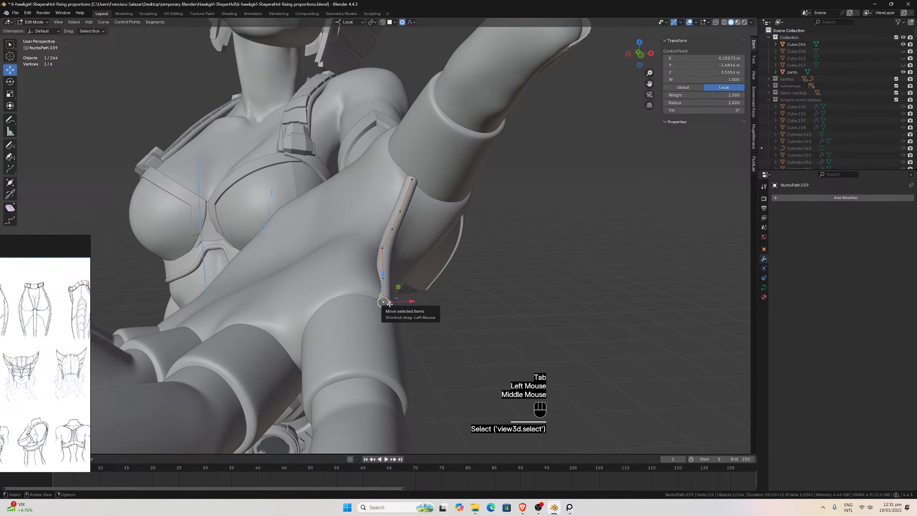
{"action": "key", "text": "e"}
{"action": "key", "text": "x"}
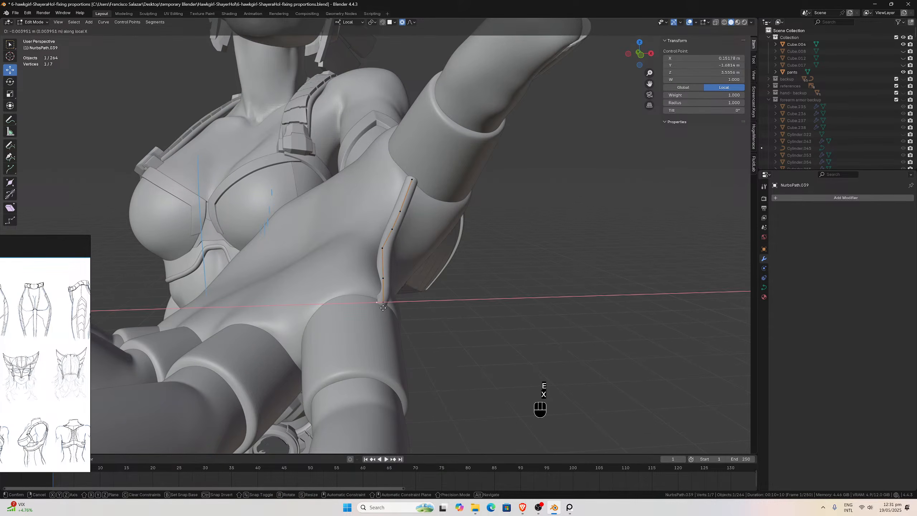
{"action": "left_click", "coordinate": [376, 313]}
Nudge the extruded end point against the index finger's base and finish editing the curve.
{"action": "middle_click_drag", "start_coordinate": [368, 311], "coordinate": [282, 260]}
{"action": "left_click_drag", "start_coordinate": [261, 214], "coordinate": [266, 224]}
{"action": "middle_click_drag", "start_coordinate": [266, 224], "coordinate": [314, 274]}
{"action": "key", "text": "Tab"}
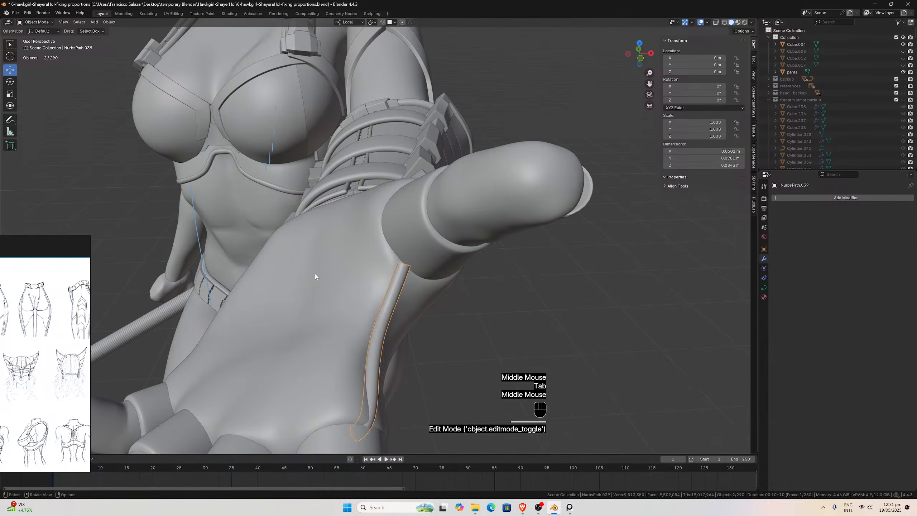
Reopen the thumb-to-index trim curve for editing and move its thumb-side end point up against the thumb's base.
{"action": "key", "text": "Tab"}
{"action": "left_click", "coordinate": [401, 269]}
{"action": "middle_click_drag", "start_coordinate": [401, 269], "coordinate": [559, 286]}
{"action": "scroll", "coordinate": [558, 286], "scroll_direction": "up", "scroll_amount": 3}
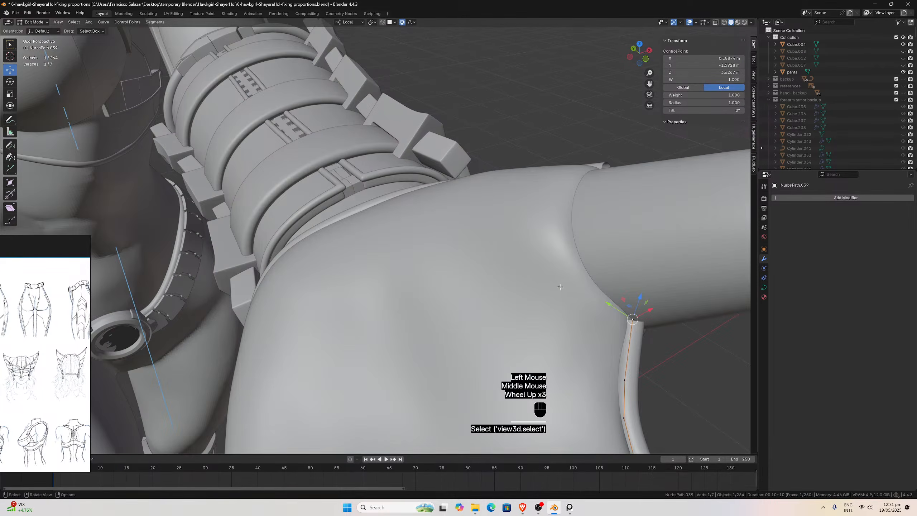
{"action": "left_click_drag", "start_coordinate": [640, 295], "coordinate": [641, 288]}
{"action": "middle_click_drag", "start_coordinate": [641, 287], "coordinate": [601, 279]}
{"action": "left_click_drag", "start_coordinate": [447, 286], "coordinate": [456, 284]}
Move the control point below the thumb end along local Y and adjust the mid-curve point to follow the glove edge.
{"action": "scroll", "coordinate": [456, 283], "scroll_direction": "down", "scroll_amount": 2}
{"action": "middle_click_drag", "start_coordinate": [457, 284], "coordinate": [549, 307]}
{"action": "scroll", "coordinate": [556, 309], "scroll_direction": "up", "scroll_amount": 1}
{"action": "left_click", "coordinate": [581, 306]}
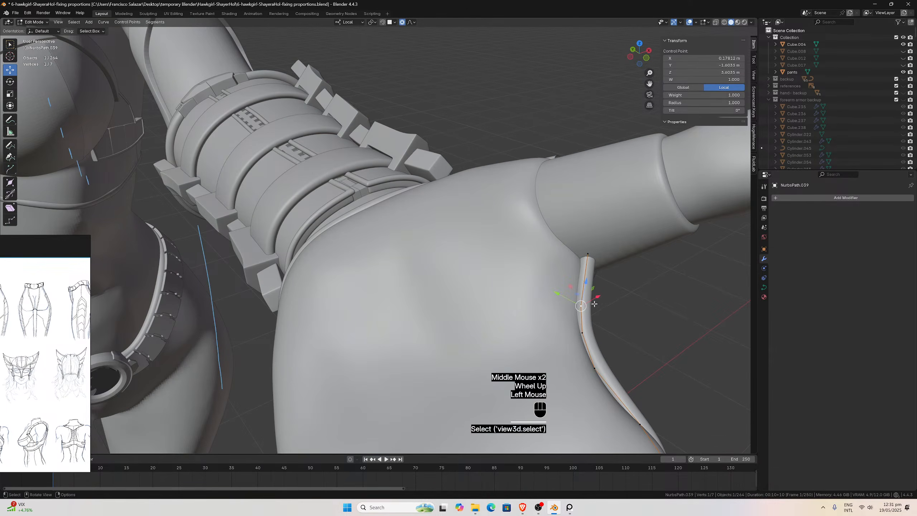
{"action": "left_click_drag", "start_coordinate": [563, 296], "coordinate": [556, 295]}
{"action": "middle_click_drag", "start_coordinate": [556, 295], "coordinate": [513, 321]}
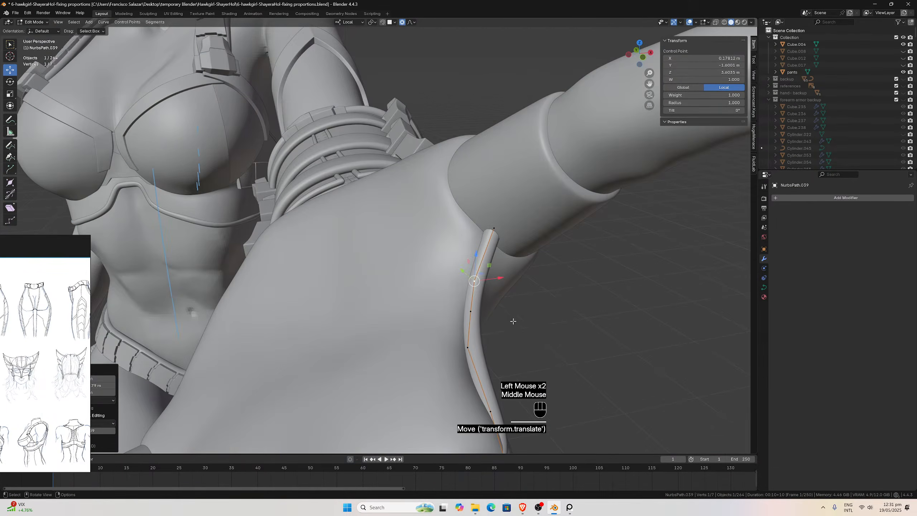
{"action": "left_click", "coordinate": [469, 345]}
{"action": "left_click_drag", "start_coordinate": [453, 332], "coordinate": [487, 343]}
{"action": "scroll", "coordinate": [480, 391], "scroll_direction": "down", "scroll_amount": 2}
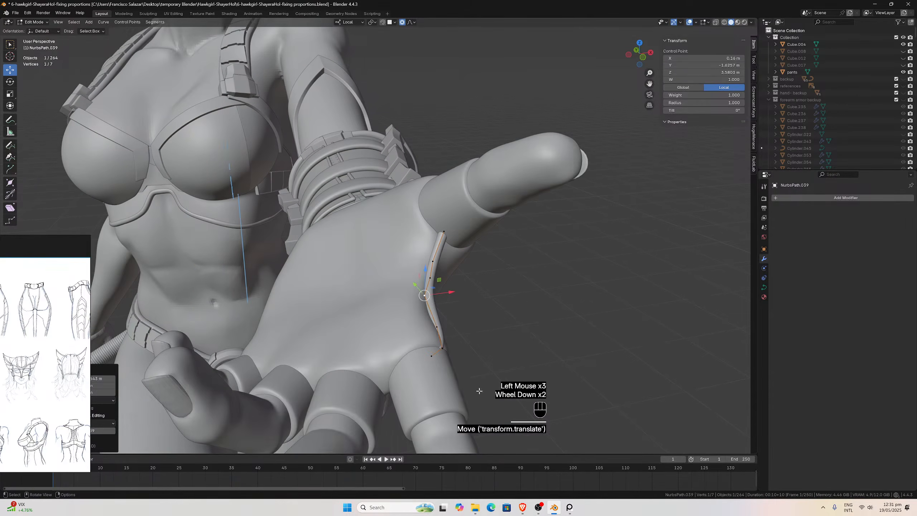
In top view, subdivide the thumb-to-index trim curve between the two control points nearest its lower middle.
{"action": "scroll", "coordinate": [446, 331], "scroll_direction": "up", "scroll_amount": 1}
{"action": "left_click", "coordinate": [454, 296]}
{"action": "middle_click_drag", "start_coordinate": [454, 296], "coordinate": [466, 308]}
{"action": "key", "text": "KP_7"}
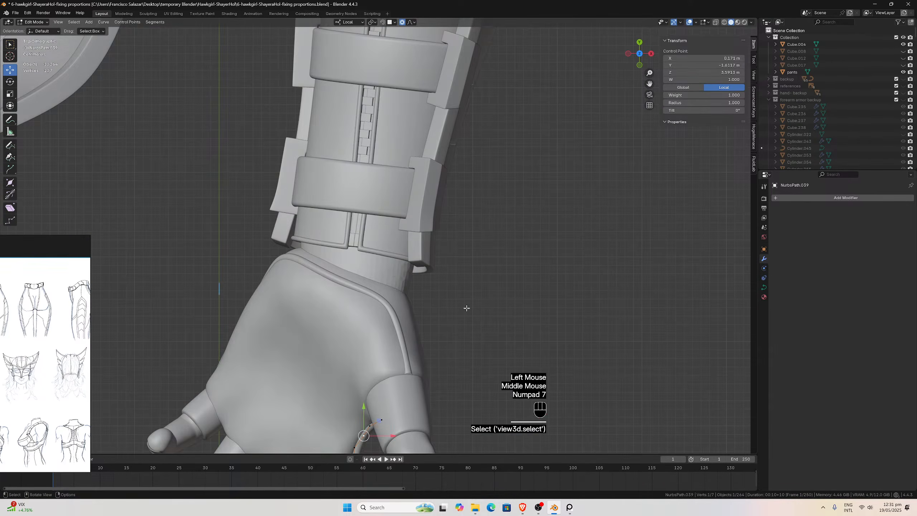
{"action": "left_click_drag", "start_coordinate": [650, 84], "coordinate": [694, 350]}
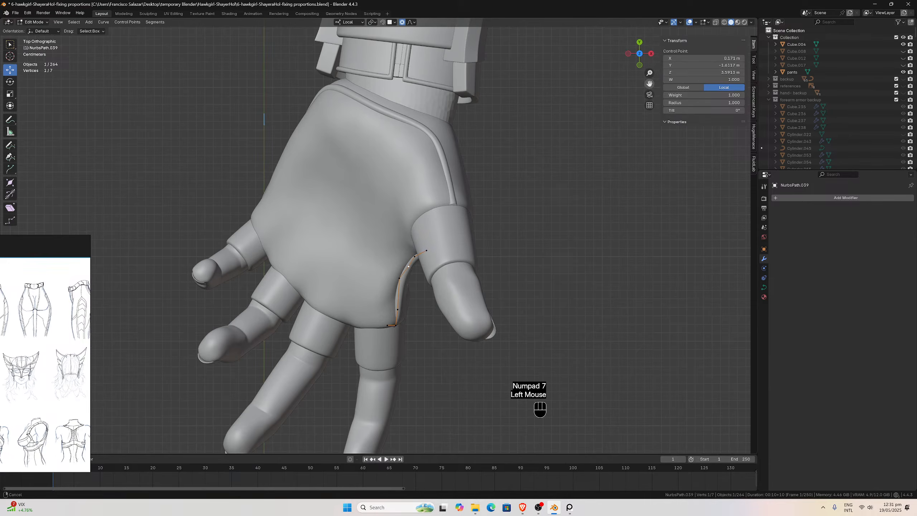
{"action": "scroll", "coordinate": [518, 239], "scroll_direction": "up", "scroll_amount": 4}
{"action": "scroll", "coordinate": [517, 240], "scroll_direction": "down", "scroll_amount": 2}
{"action": "left_click", "coordinate": [415, 363]}
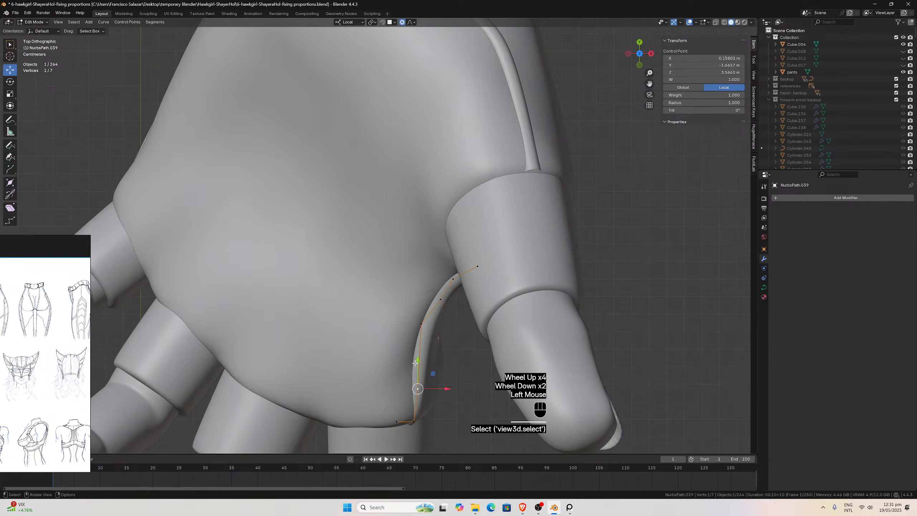
{"action": "left_click", "coordinate": [421, 324], "text": "shift"}
{"action": "right_click", "coordinate": [421, 337]}
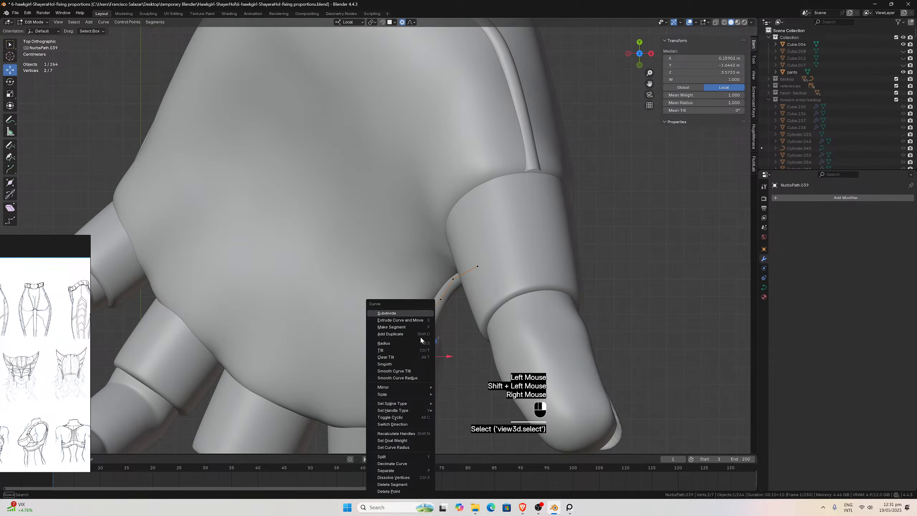
{"action": "left_click", "coordinate": [397, 316]}
Move the new control point and the two points near the thumb onto the palm's edge, and finish editing the curve.
{"action": "left_click", "coordinate": [420, 357]}
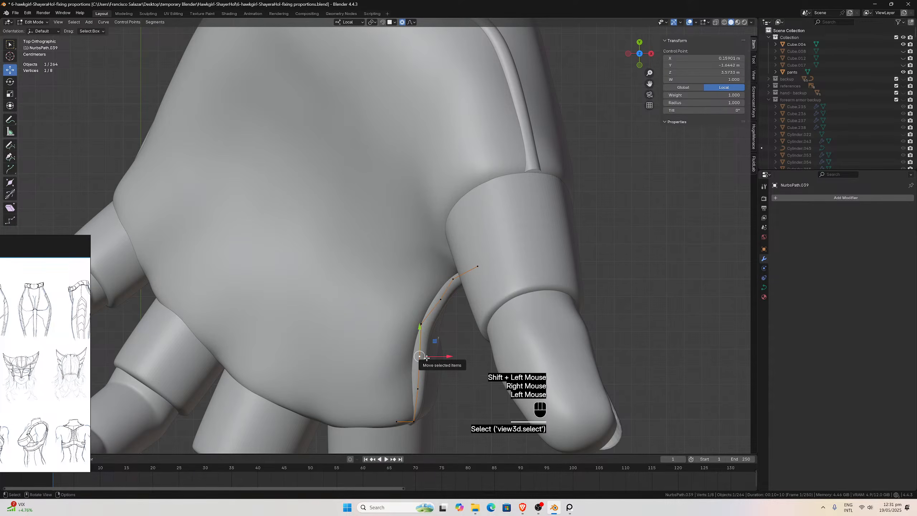
{"action": "key", "text": "g"}
{"action": "left_click", "coordinate": [418, 358]}
{"action": "left_click", "coordinate": [440, 300]}
{"action": "key", "text": "g"}
{"action": "left_click", "coordinate": [435, 293]}
{"action": "left_click", "coordinate": [452, 280]}
{"action": "key", "text": "g"}
{"action": "left_click", "coordinate": [447, 313]}
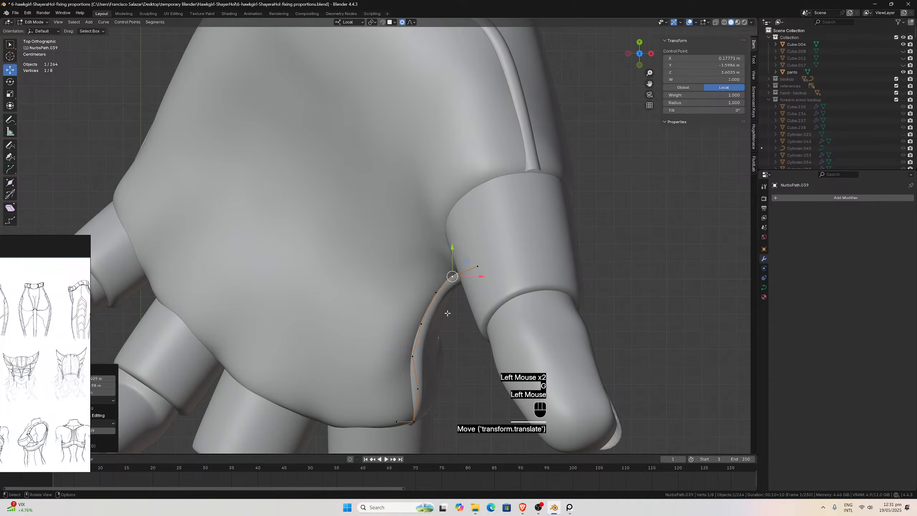
{"action": "left_click", "coordinate": [419, 395]}
{"action": "scroll", "coordinate": [422, 358], "scroll_direction": "down", "scroll_amount": 1}
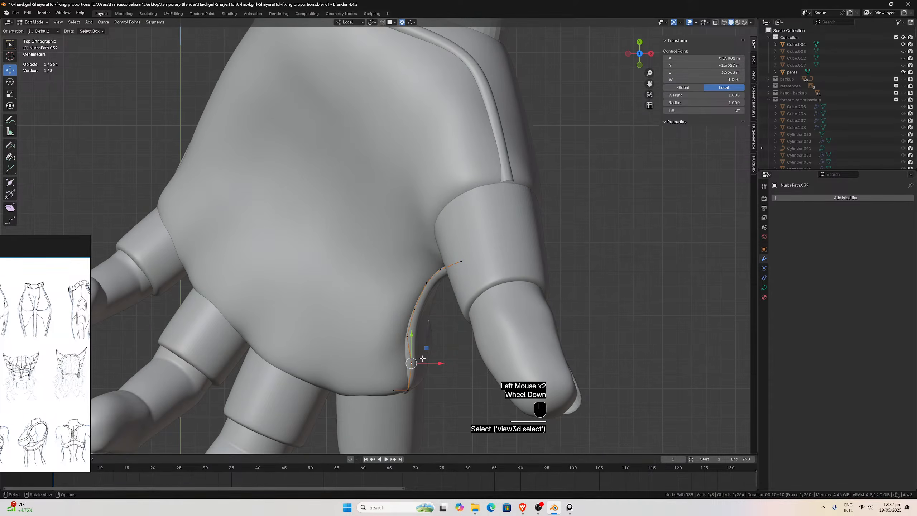
{"action": "key", "text": "Tab"}
Edit the trim curve around the outer palm and extrude its thumb-side end point slightly into the thumb's base.
{"action": "left_click", "coordinate": [504, 177]}
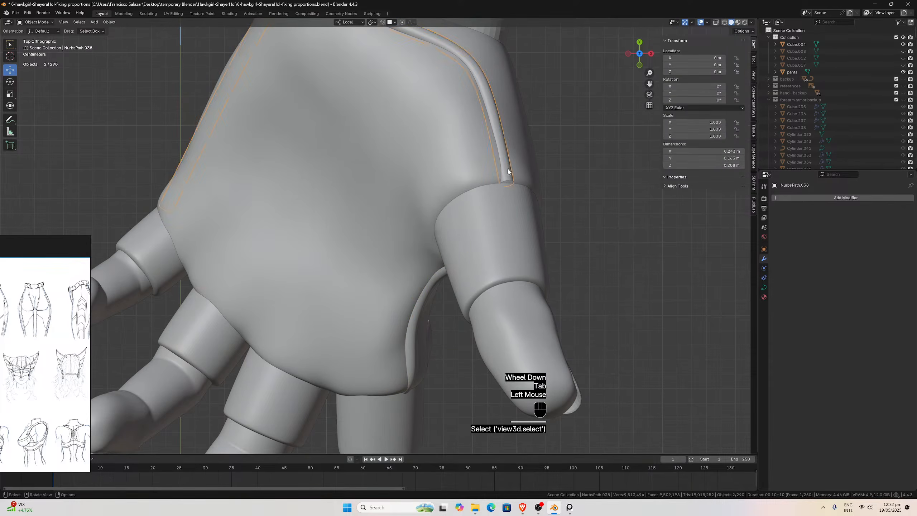
{"action": "key", "text": "Tab"}
{"action": "left_click", "coordinate": [507, 183]}
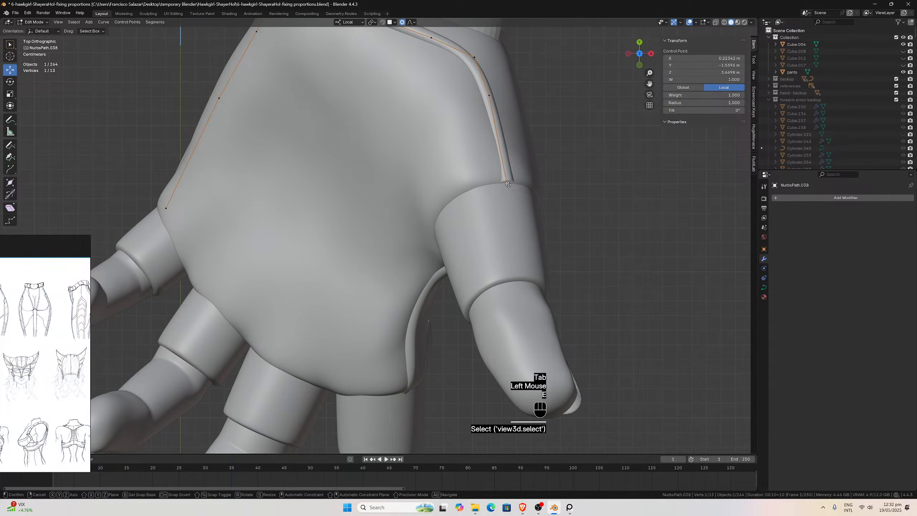
{"action": "key", "text": "e"}
{"action": "left_click", "coordinate": [499, 192]}
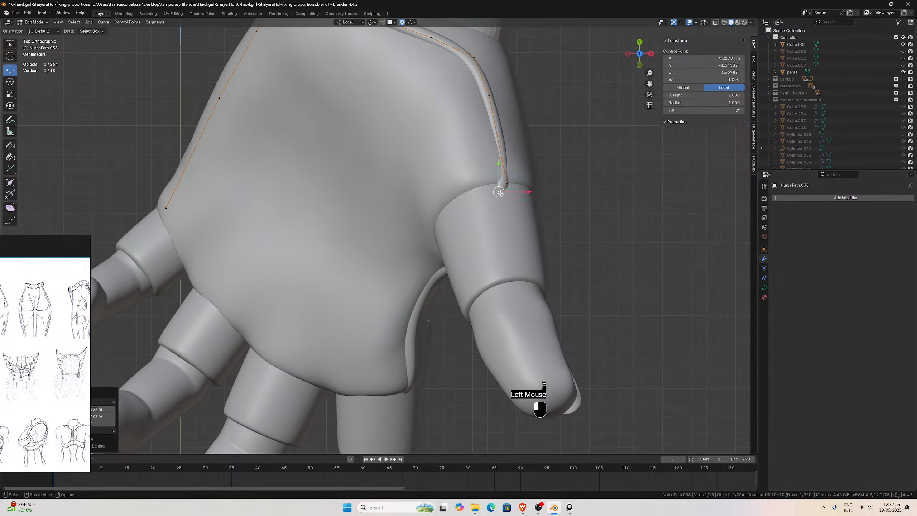
Subdivide the last trim segment before the thumb and reposition the new point and its neighbour for a smoother bend.
{"action": "left_click", "coordinate": [508, 178]}
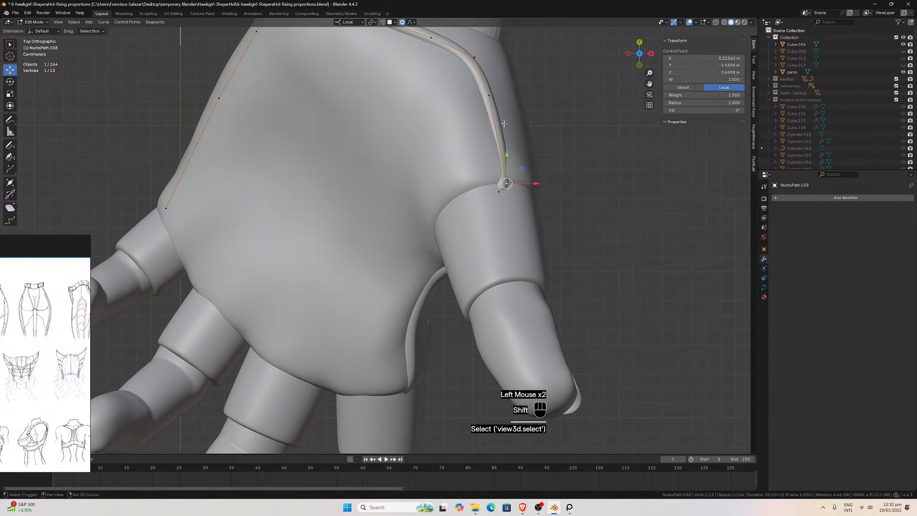
{"action": "left_click", "coordinate": [490, 96], "text": "shift"}
{"action": "right_click", "coordinate": [497, 119]}
{"action": "left_click", "coordinate": [497, 123]}
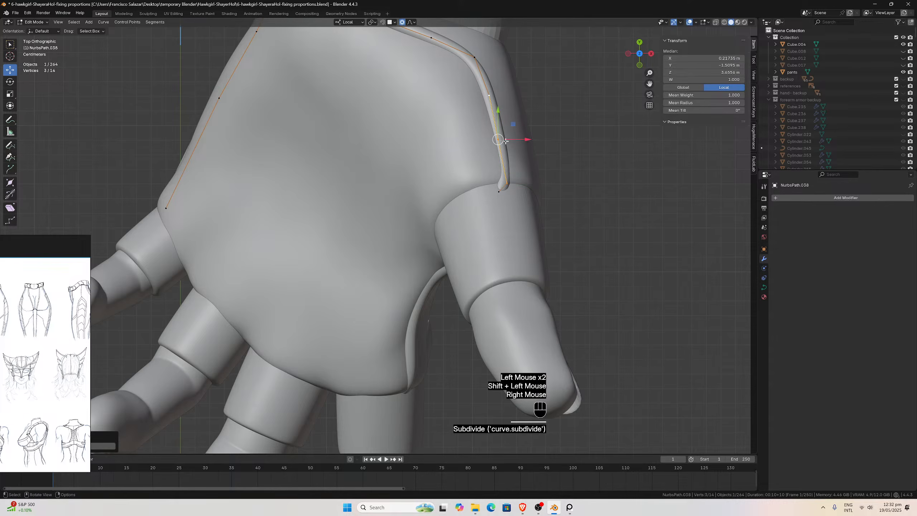
{"action": "left_click", "coordinate": [505, 142]}
{"action": "key", "text": "g"}
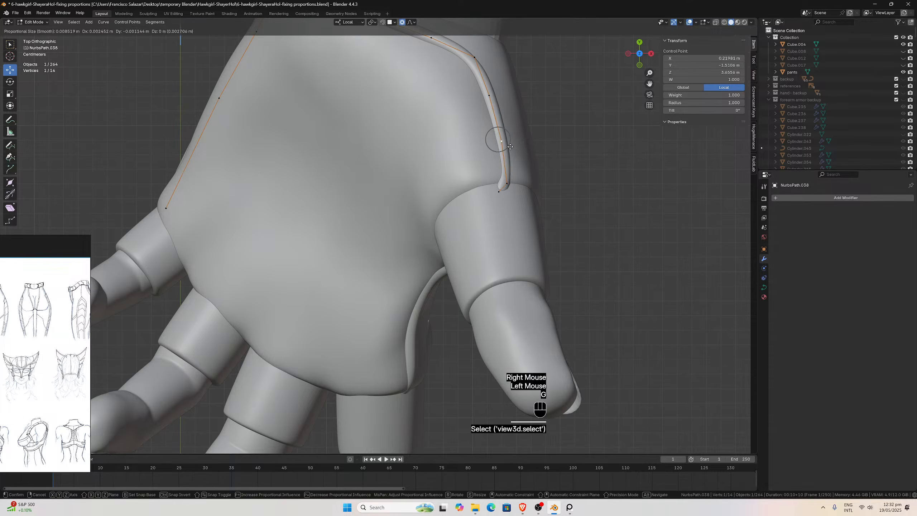
{"action": "left_click", "coordinate": [510, 146]}
{"action": "left_click", "coordinate": [489, 95]}
{"action": "key", "text": "g"}
{"action": "left_click", "coordinate": [488, 97]}
Extrude the palm trim curve's little-finger end point along local X.
{"action": "scroll", "coordinate": [488, 97], "scroll_direction": "down", "scroll_amount": 2}
{"action": "middle_click_drag", "start_coordinate": [488, 97], "coordinate": [454, 198]}
{"action": "left_click", "coordinate": [418, 312]}
{"action": "middle_click_drag", "start_coordinate": [418, 313], "coordinate": [403, 301]}
{"action": "scroll", "coordinate": [403, 301], "scroll_direction": "up", "scroll_amount": 1}
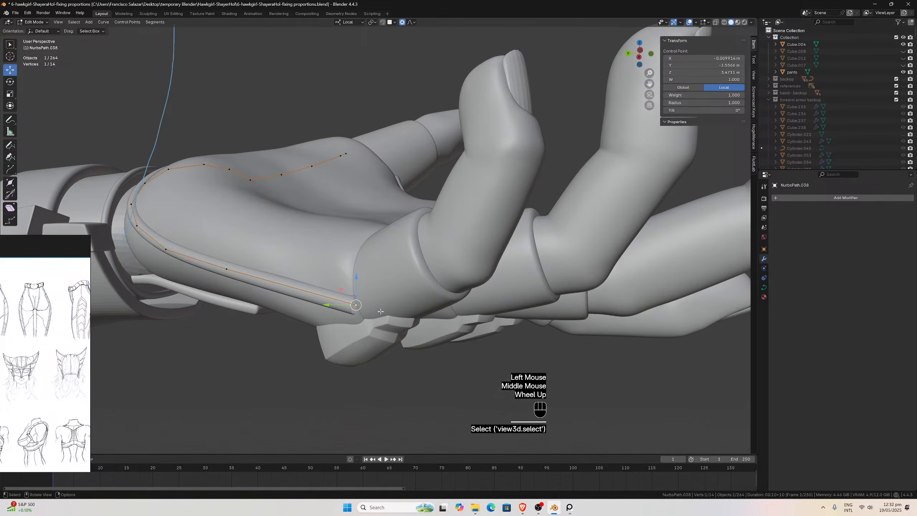
{"action": "key", "text": "e"}
{"action": "key", "text": "x"}
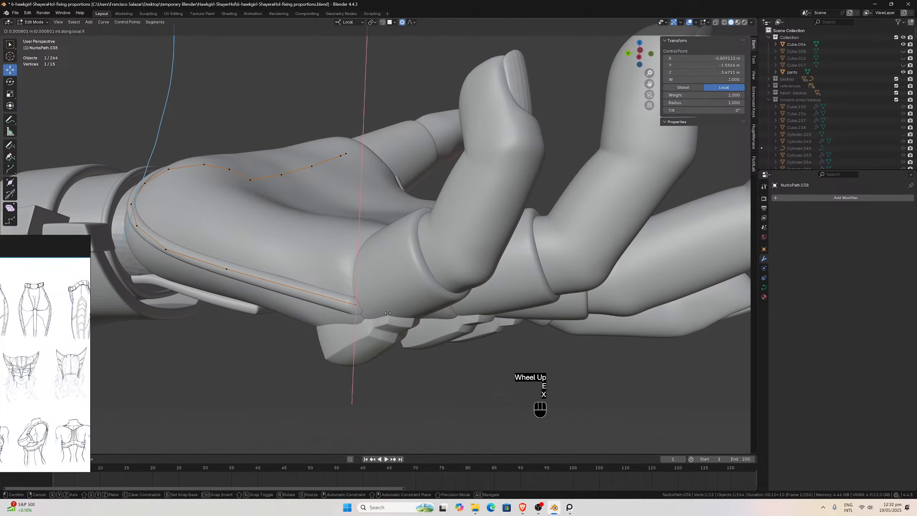
{"action": "left_click", "coordinate": [386, 313]}
Adjust the extruded end point along the local axes so it tucks against the little finger's base, undoing one misplaced move.
{"action": "middle_click_drag", "start_coordinate": [386, 314], "coordinate": [418, 228]}
{"action": "left_click_drag", "start_coordinate": [447, 114], "coordinate": [450, 117]}
{"action": "key", "text": "ctrl+z"}
{"action": "scroll", "coordinate": [430, 76], "scroll_direction": "up", "scroll_amount": 2}
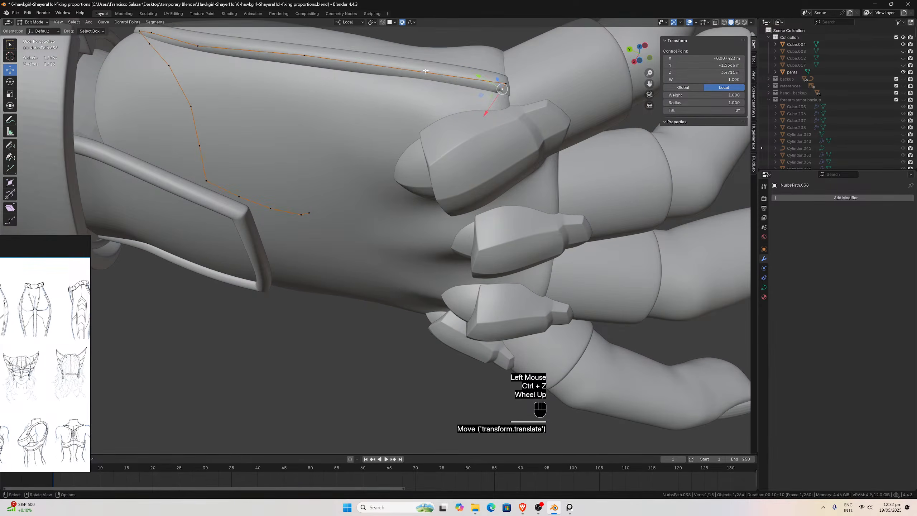
{"action": "left_click_drag", "start_coordinate": [481, 73], "coordinate": [486, 81]}
{"action": "middle_click_drag", "start_coordinate": [485, 81], "coordinate": [365, 200]}
{"action": "left_click_drag", "start_coordinate": [355, 205], "coordinate": [358, 210]}
{"action": "middle_click_drag", "start_coordinate": [358, 210], "coordinate": [384, 219]}
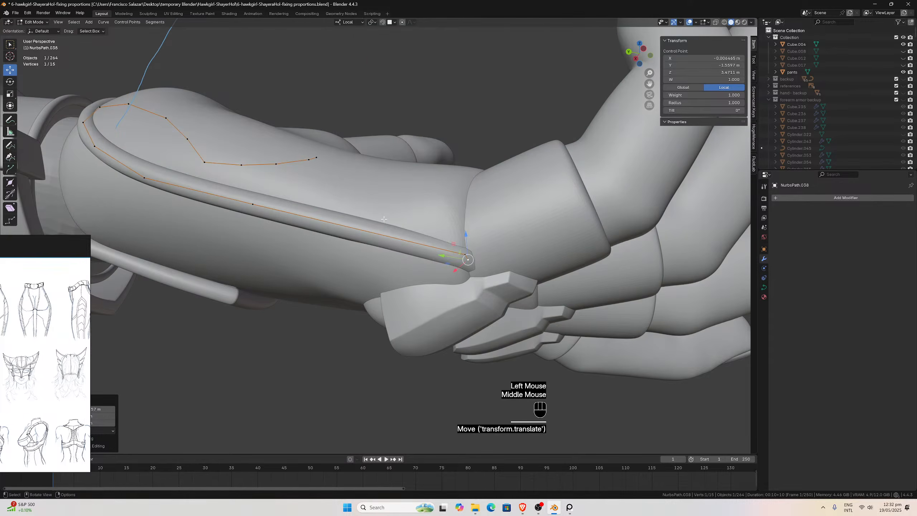
In left view, lower the palm trim's control point midway between the wrist and the little finger.
{"action": "key", "text": "ctrl+KP_3"}
{"action": "scroll", "coordinate": [383, 219], "scroll_direction": "up", "scroll_amount": 2}
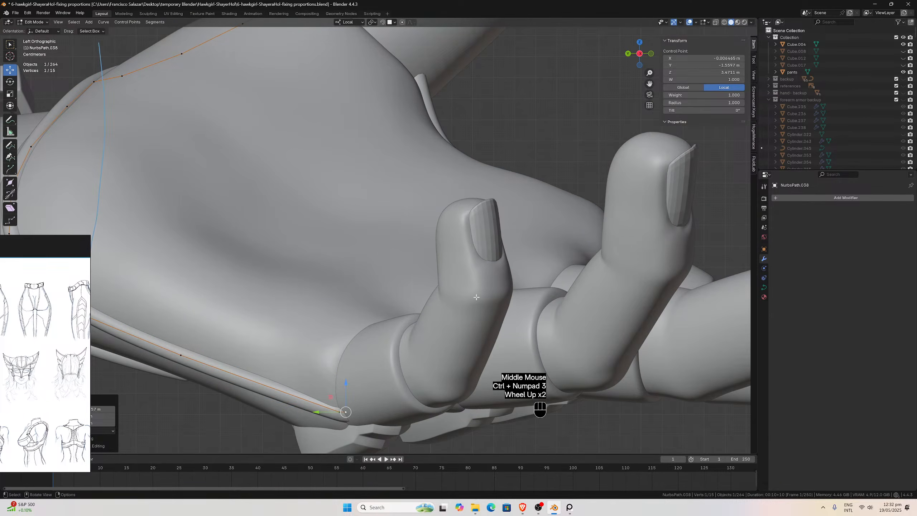
{"action": "left_click_drag", "start_coordinate": [650, 84], "coordinate": [770, 0]}
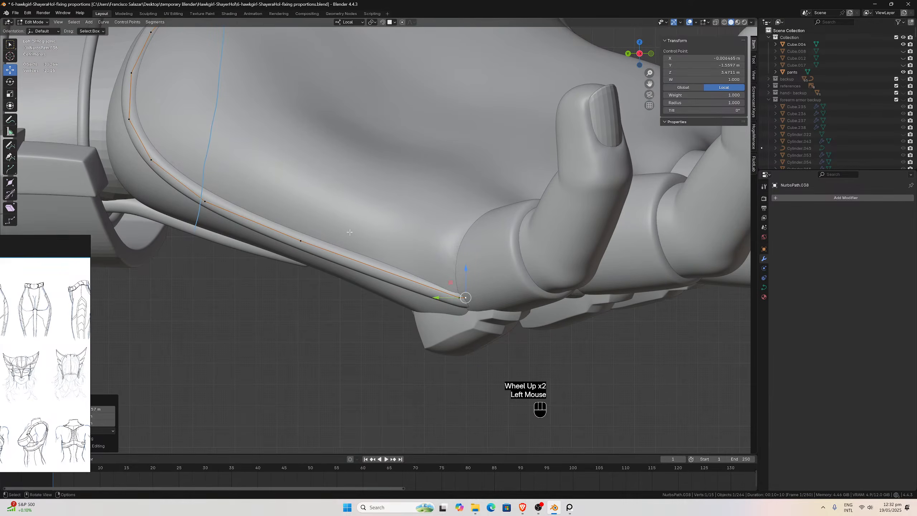
{"action": "left_click", "coordinate": [300, 241]}
{"action": "key", "text": "g"}
{"action": "left_click", "coordinate": [301, 246]}
Subdivide the trim segment leading to the little finger, and adjust the new point and the two end points.
{"action": "left_click", "coordinate": [459, 297], "text": "shift"}
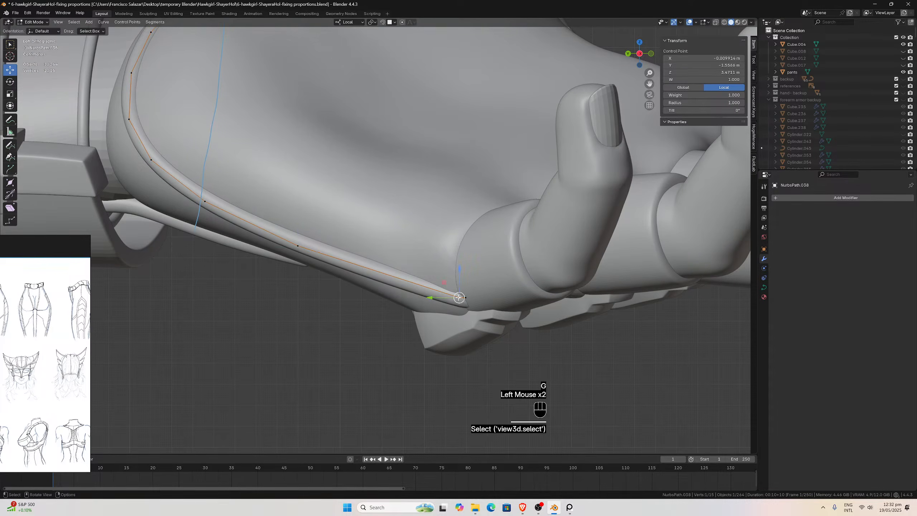
{"action": "left_click", "coordinate": [332, 259]}
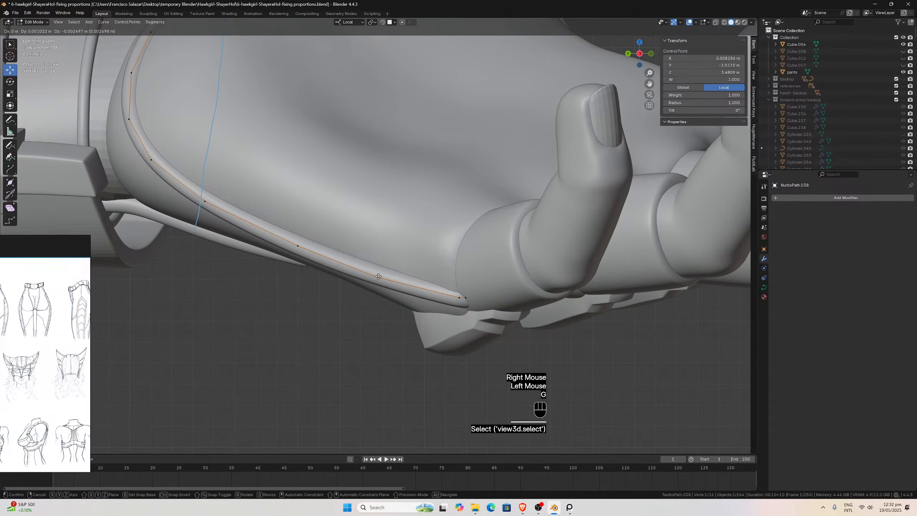
{"action": "left_click", "coordinate": [378, 276]}
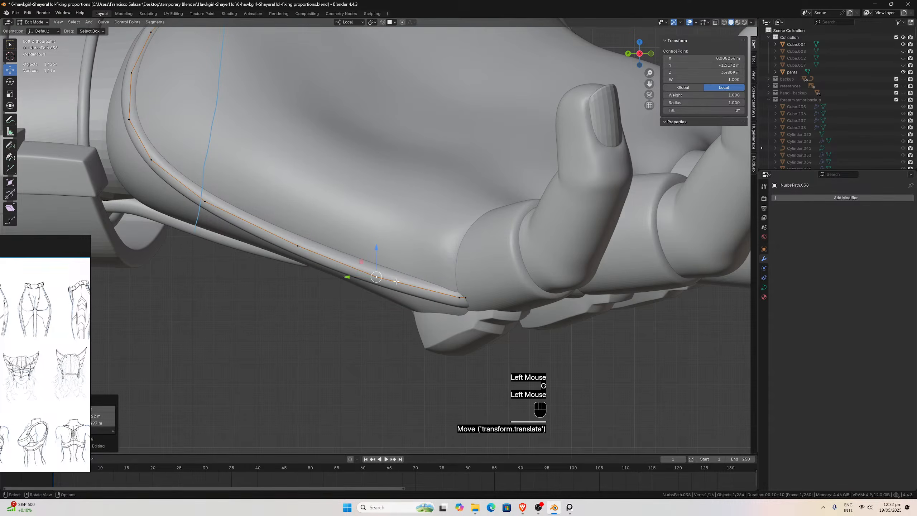
{"action": "left_click", "coordinate": [457, 299]}
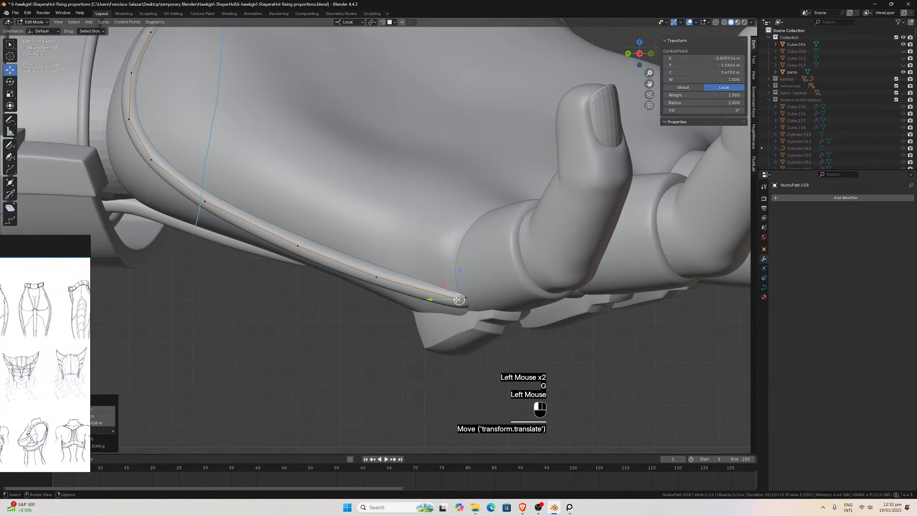
{"action": "left_click", "coordinate": [468, 295]}
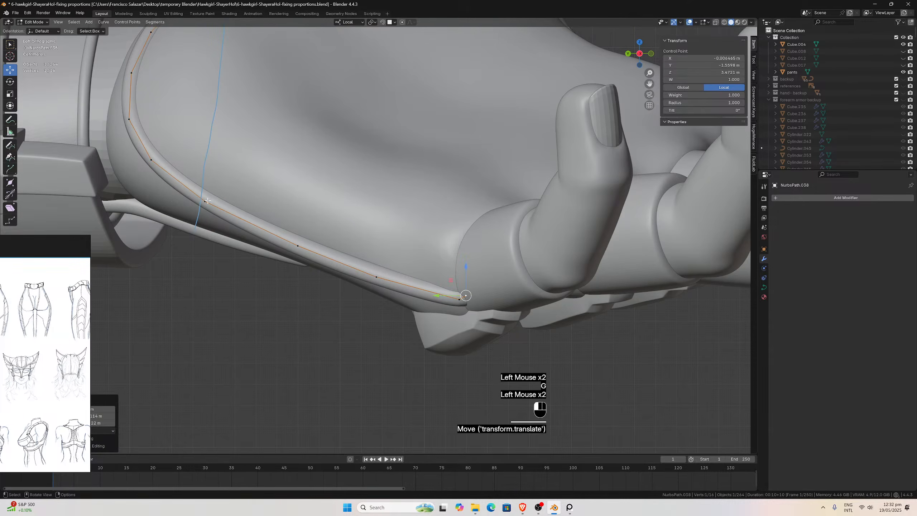
Nudge the palm trim's control points between the little-finger side and the wrist so the curve follows the heel of the palm.
{"action": "left_click", "coordinate": [144, 165]}
{"action": "left_click", "coordinate": [205, 202]}
{"action": "key", "text": "g"}
{"action": "left_click", "coordinate": [193, 204]}
{"action": "scroll", "coordinate": [193, 204], "scroll_direction": "down", "scroll_amount": 2}
{"action": "middle_click_drag", "start_coordinate": [193, 204], "coordinate": [300, 283]}
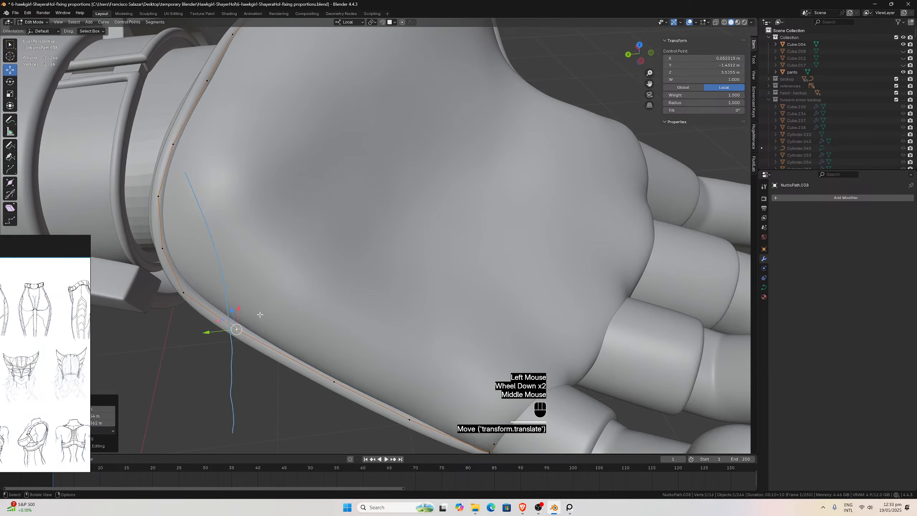
{"action": "middle_click_drag", "start_coordinate": [260, 314], "coordinate": [260, 321]}
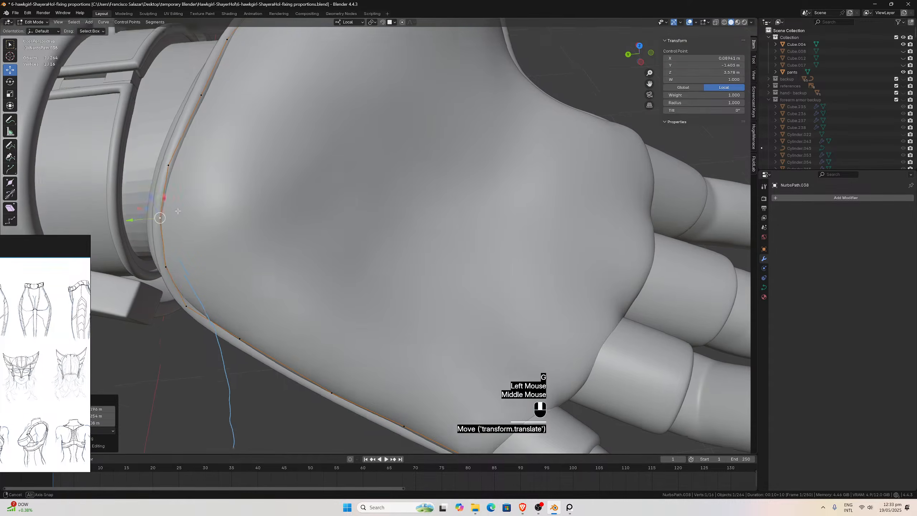
Reposition the palm trim's control points around the wrist towards the thumb side, and leave curve editing.
{"action": "middle_click_drag", "start_coordinate": [178, 210], "coordinate": [158, 178]}
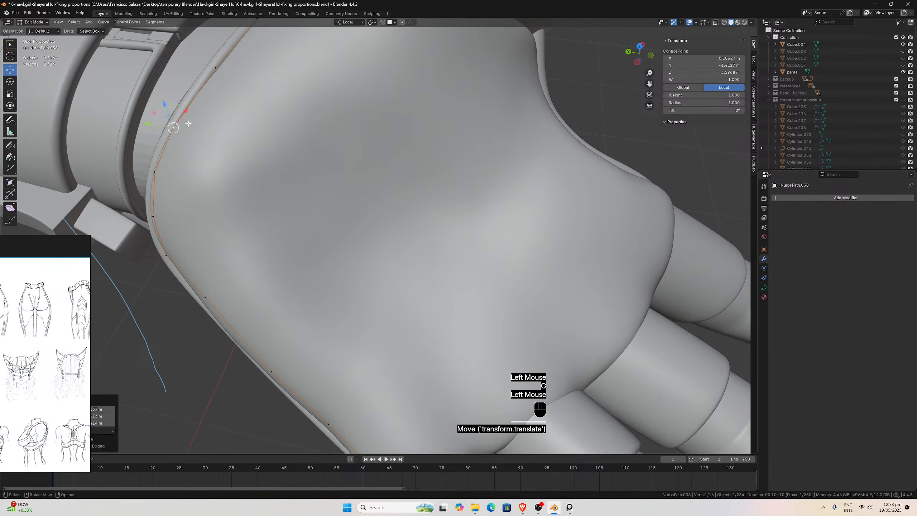
{"action": "middle_click_drag", "start_coordinate": [180, 124], "coordinate": [238, 117]}
{"action": "scroll", "coordinate": [237, 117], "scroll_direction": "down", "scroll_amount": 1}
{"action": "left_click", "coordinate": [257, 105]}
{"action": "key", "text": "g"}
{"action": "left_click", "coordinate": [258, 105]}
{"action": "left_click", "coordinate": [296, 64]}
{"action": "middle_click_drag", "start_coordinate": [297, 65], "coordinate": [297, 119]}
{"action": "middle_click_drag", "start_coordinate": [361, 145], "coordinate": [416, 168]}
{"action": "scroll", "coordinate": [390, 156], "scroll_direction": "down", "scroll_amount": 1}
{"action": "key", "text": "Tab"}
Examine the palm trim's fit along the wrist, palm edge and little finger from several angles.
{"action": "left_click", "coordinate": [315, 348]}
{"action": "scroll", "coordinate": [330, 339], "scroll_direction": "down", "scroll_amount": 1}
{"action": "scroll", "coordinate": [330, 339], "scroll_direction": "up", "scroll_amount": 2}
{"action": "middle_click_drag", "start_coordinate": [329, 338], "coordinate": [382, 307]}
{"action": "scroll", "coordinate": [382, 307], "scroll_direction": "down", "scroll_amount": 2}
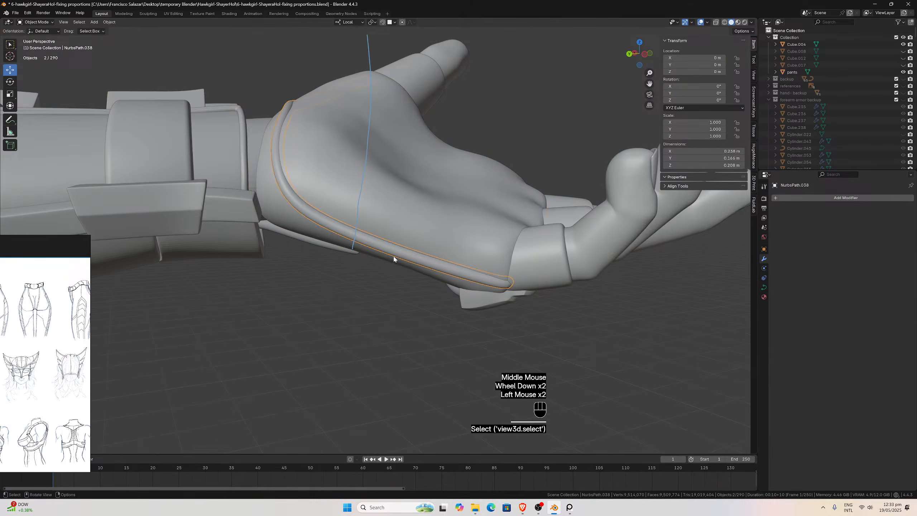
{"action": "scroll", "coordinate": [391, 246], "scroll_direction": "down", "scroll_amount": 2}
{"action": "middle_click_drag", "start_coordinate": [391, 247], "coordinate": [383, 283]}
{"action": "scroll", "coordinate": [374, 213], "scroll_direction": "down", "scroll_amount": 1}
{"action": "middle_click_drag", "start_coordinate": [374, 214], "coordinate": [353, 200]}
{"action": "middle_click_drag", "start_coordinate": [334, 252], "coordinate": [384, 235]}
{"action": "left_click", "coordinate": [480, 244]}
{"action": "scroll", "coordinate": [480, 243], "scroll_direction": "down", "scroll_amount": 2}
{"action": "middle_click_drag", "start_coordinate": [480, 243], "coordinate": [469, 195]}
{"action": "scroll", "coordinate": [338, 143], "scroll_direction": "up", "scroll_amount": 2}
{"action": "scroll", "coordinate": [370, 256], "scroll_direction": "down", "scroll_amount": 2}
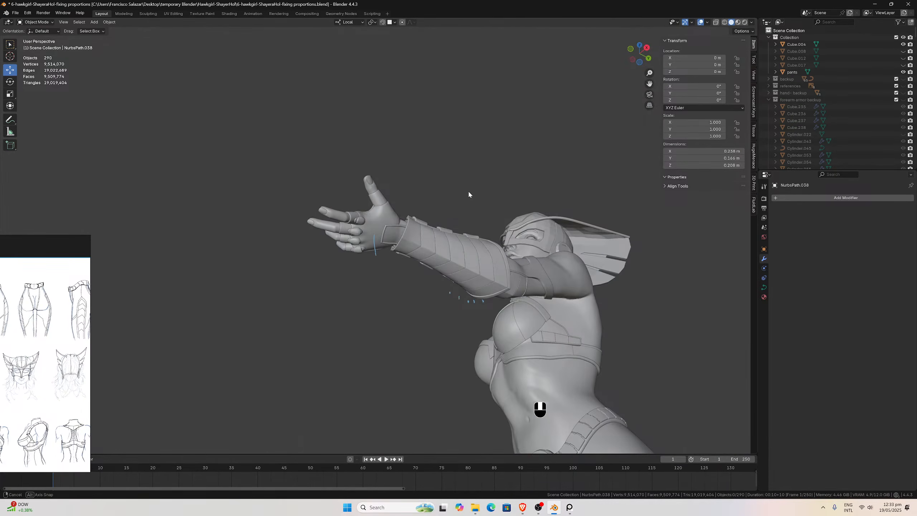
Examine the glove and forearm armour against the whole figure from the side, above and behind.
{"action": "scroll", "coordinate": [468, 192], "scroll_direction": "up", "scroll_amount": 3}
{"action": "scroll", "coordinate": [400, 279], "scroll_direction": "down", "scroll_amount": 2}
{"action": "middle_click_drag", "start_coordinate": [400, 279], "coordinate": [429, 343]}
{"action": "scroll", "coordinate": [397, 342], "scroll_direction": "down", "scroll_amount": 1}
{"action": "scroll", "coordinate": [433, 252], "scroll_direction": "up", "scroll_amount": 1}
{"action": "scroll", "coordinate": [433, 252], "scroll_direction": "up", "scroll_amount": 1}
{"action": "middle_click_drag", "start_coordinate": [433, 252], "coordinate": [399, 255]}
{"action": "scroll", "coordinate": [500, 257], "scroll_direction": "down", "scroll_amount": 1}
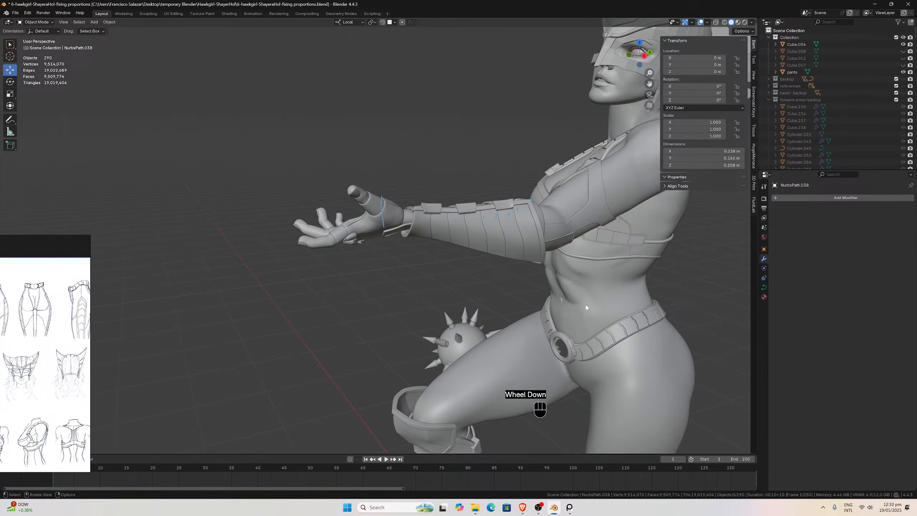
{"action": "scroll", "coordinate": [591, 317], "scroll_direction": "down", "scroll_amount": 2}
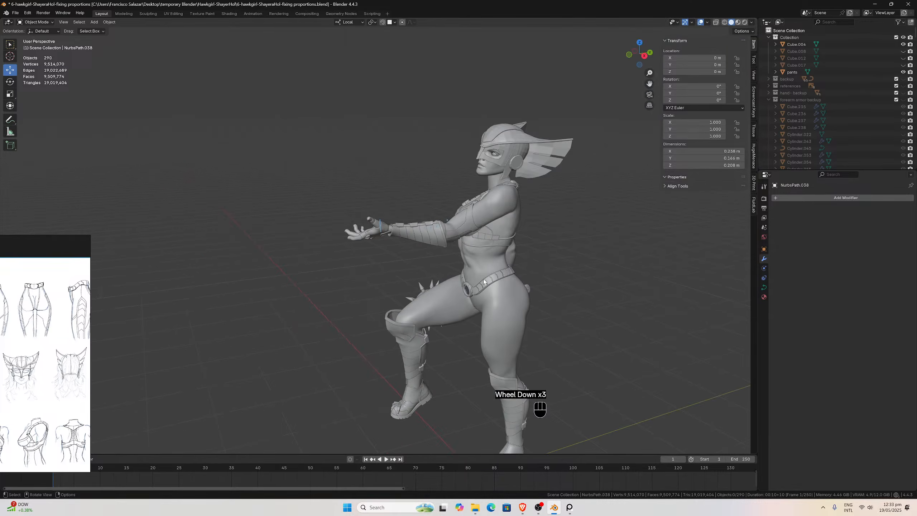
{"action": "scroll", "coordinate": [477, 251], "scroll_direction": "up", "scroll_amount": 4}
{"action": "scroll", "coordinate": [590, 252], "scroll_direction": "down", "scroll_amount": 3}
{"action": "scroll", "coordinate": [596, 266], "scroll_direction": "up", "scroll_amount": 1}
{"action": "middle_click_drag", "start_coordinate": [592, 264], "coordinate": [572, 235]}
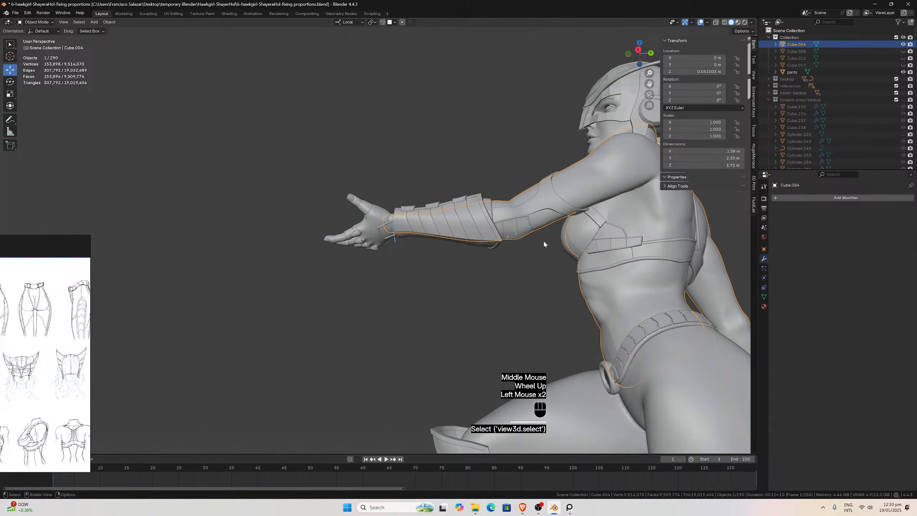
{"action": "middle_click_drag", "start_coordinate": [532, 198], "coordinate": [383, 270]}
{"action": "left_click", "coordinate": [404, 251]}
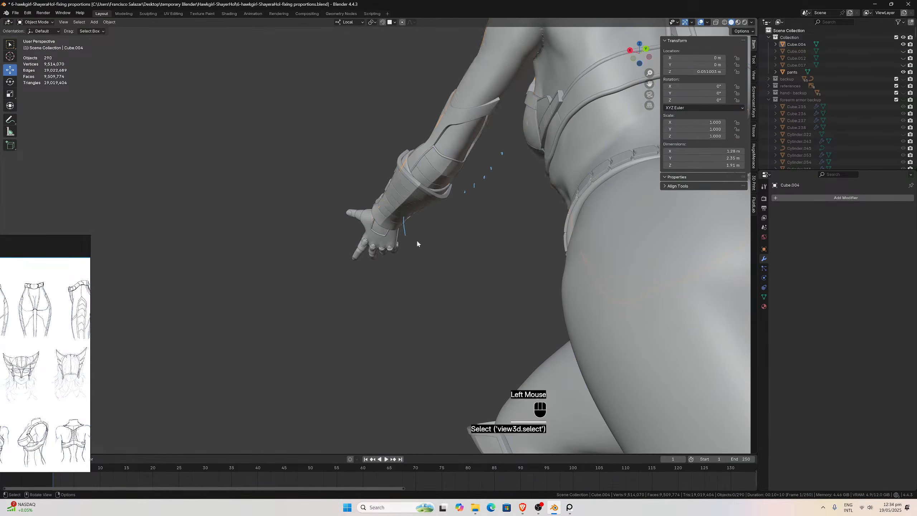
{"action": "scroll", "coordinate": [426, 236], "scroll_direction": "up", "scroll_amount": 2}
{"action": "left_click_drag", "start_coordinate": [649, 85], "coordinate": [577, 224]}
{"action": "middle_click_drag", "start_coordinate": [541, 211], "coordinate": [434, 220]}
{"action": "scroll", "coordinate": [431, 217], "scroll_direction": "up", "scroll_amount": 2}
Move the floating reference board so the white-haired character's artwork and the armour sketches show beside the modelled arm.
{"action": "left_click_drag", "start_coordinate": [649, 85], "coordinate": [866, 50]}
{"action": "mouse_move", "coordinate": [28, 298]}
{"action": "right_mouse_down"}
{"action": "mouse_move", "coordinate": [161, 249]}
{"action": "mouse_move", "coordinate": [187, 250]}
{"action": "right_mouse_up"}
{"action": "scroll", "coordinate": [187, 250], "scroll_direction": "down", "scroll_amount": 5}
{"action": "middle_click_drag", "start_coordinate": [133, 275], "coordinate": [148, 288]}
{"action": "scroll", "coordinate": [147, 289], "scroll_direction": "up", "scroll_amount": 5}
{"action": "middle_click_drag", "start_coordinate": [172, 316], "coordinate": [106, 358]}
{"action": "scroll", "coordinate": [106, 347], "scroll_direction": "down", "scroll_amount": 2}
{"action": "scroll", "coordinate": [88, 338], "scroll_direction": "up", "scroll_amount": 5}
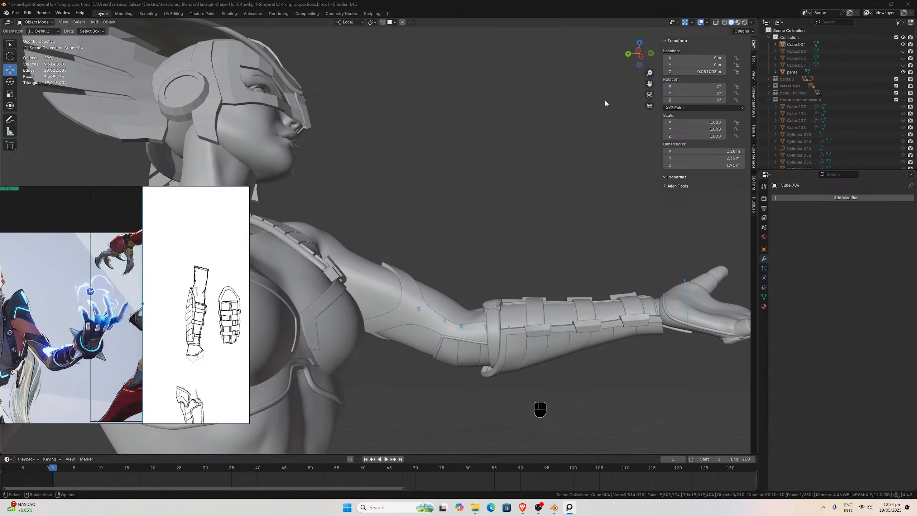
{"action": "left_click_drag", "start_coordinate": [650, 84], "coordinate": [575, 45]}
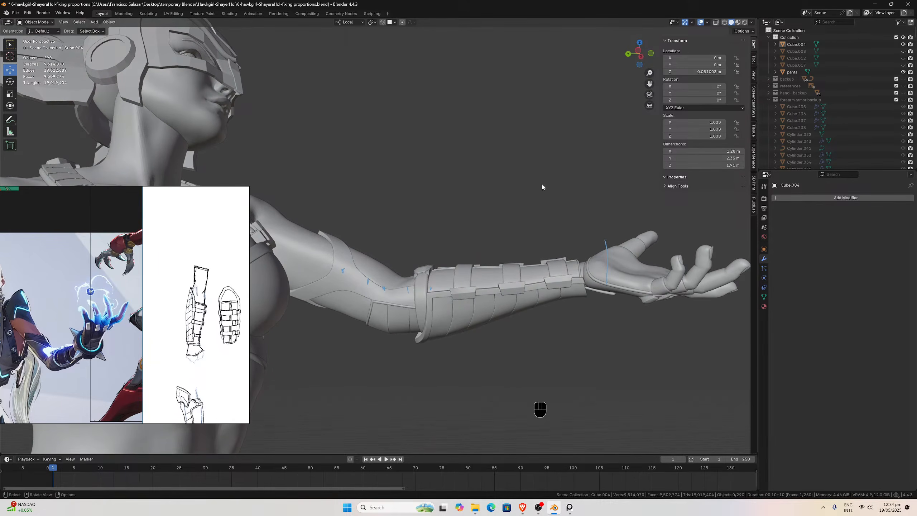
{"action": "left_click_drag", "start_coordinate": [169, 254], "coordinate": [202, 221]}
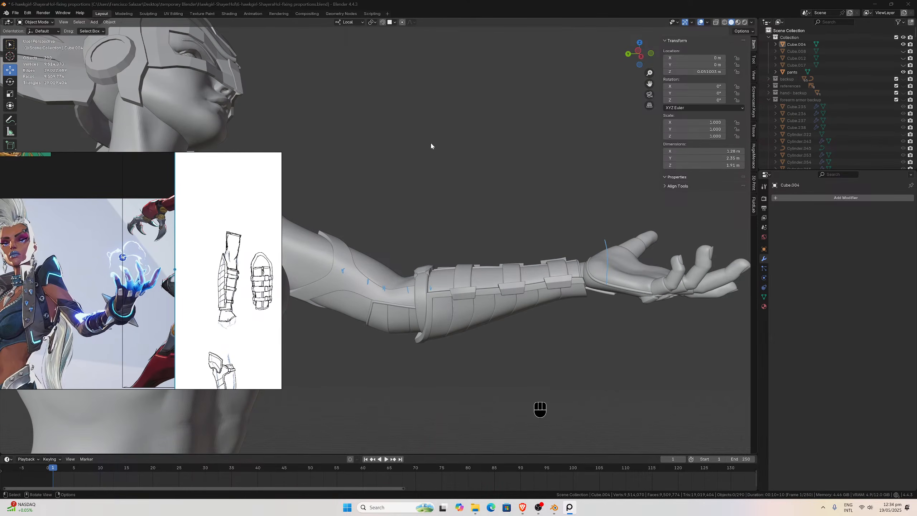
{"action": "left_click", "coordinate": [648, 83]}
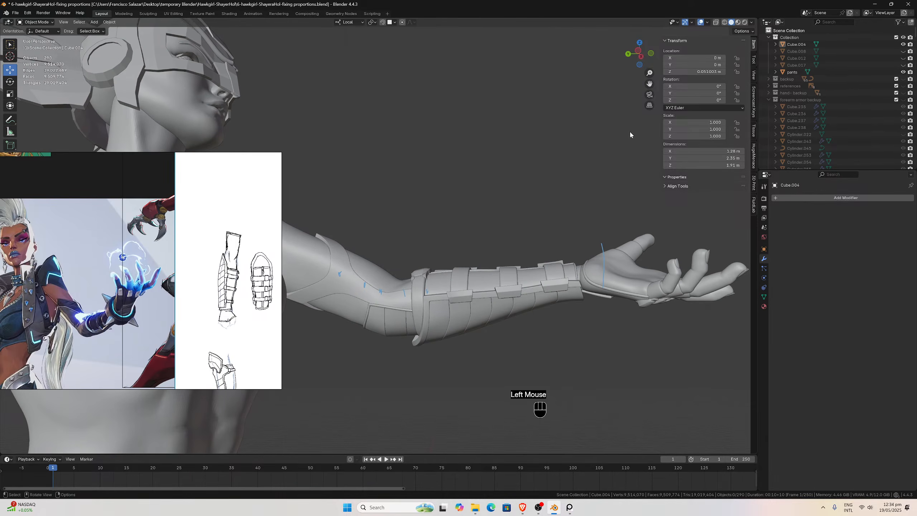
Compare the raised hand and forearm armour with the white-haired character's pose from low front angles.
{"action": "scroll", "coordinate": [630, 135], "scroll_direction": "down", "scroll_amount": 2}
{"action": "left_click_drag", "start_coordinate": [648, 85], "coordinate": [712, 119]}
{"action": "mouse_move", "coordinate": [606, 108]}
{"action": "middle_mouse_down"}
{"action": "mouse_move", "coordinate": [616, 105]}
{"action": "mouse_move", "coordinate": [592, 123]}
{"action": "mouse_move", "coordinate": [587, 105]}
{"action": "mouse_move", "coordinate": [590, 114]}
{"action": "middle_mouse_up"}
{"action": "left_click_drag", "start_coordinate": [650, 84], "coordinate": [581, 153]}
{"action": "middle_click_drag", "start_coordinate": [581, 151], "coordinate": [560, 123]}
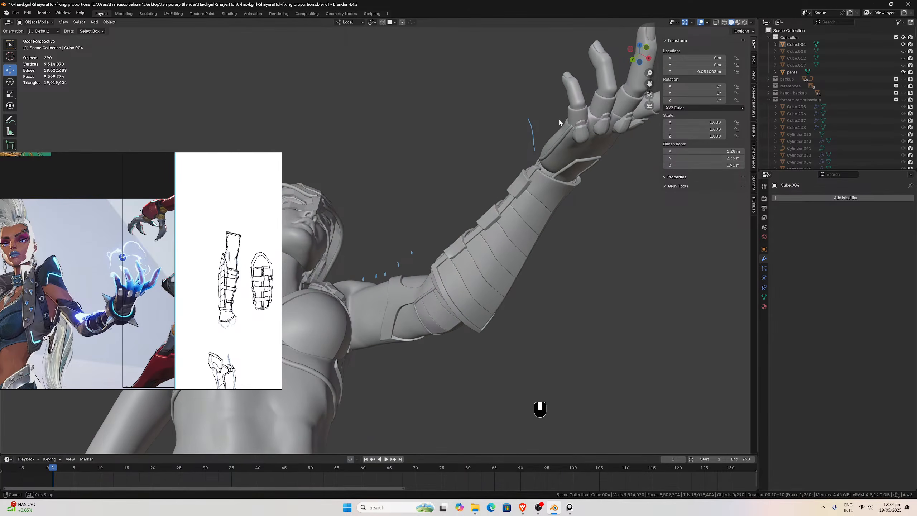
{"action": "left_click_drag", "start_coordinate": [648, 84], "coordinate": [664, 166]}
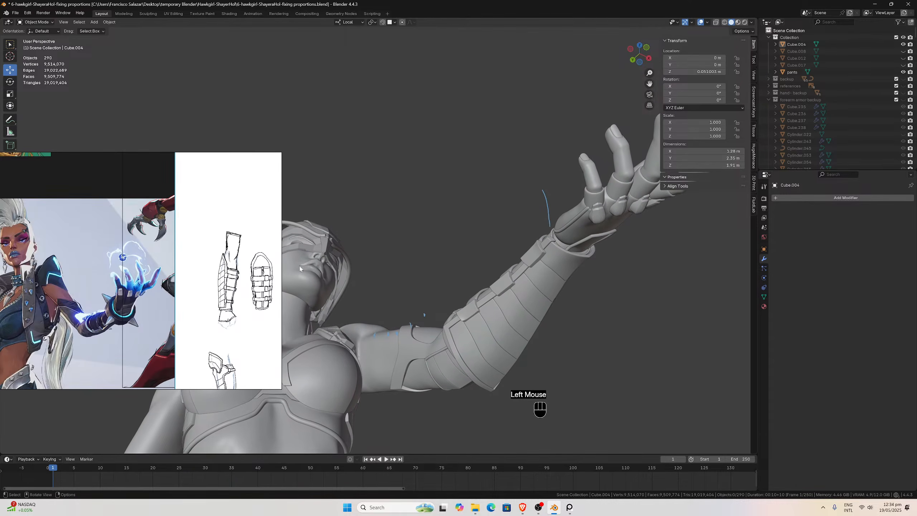
{"action": "left_click_drag", "start_coordinate": [664, 166], "coordinate": [684, 157]}
{"action": "middle_click_drag", "start_coordinate": [530, 140], "coordinate": [510, 132]}
{"action": "scroll", "coordinate": [510, 130], "scroll_direction": "down", "scroll_amount": 2}
{"action": "left_click_drag", "start_coordinate": [649, 83], "coordinate": [579, 126]}
{"action": "middle_click_drag", "start_coordinate": [578, 126], "coordinate": [535, 142]}
{"action": "mouse_move", "coordinate": [649, 83]}
{"action": "left_mouse_down"}
{"action": "mouse_move", "coordinate": [663, 134]}
{"action": "mouse_move", "coordinate": [648, 83]}
{"action": "left_mouse_up"}
{"action": "middle_click_drag", "start_coordinate": [620, 128], "coordinate": [575, 141]}
{"action": "left_click_drag", "start_coordinate": [648, 84], "coordinate": [694, 153]}
{"action": "middle_click_drag", "start_coordinate": [542, 110], "coordinate": [458, 177]}
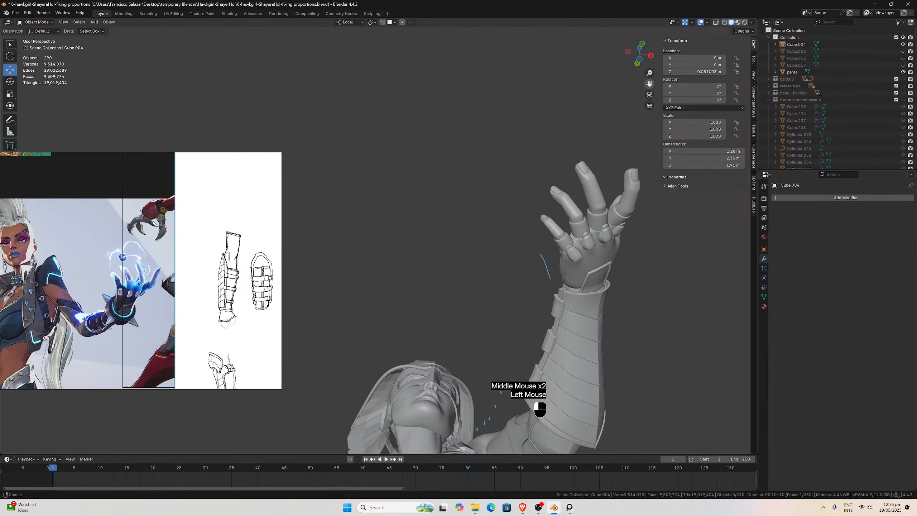
{"action": "left_click_drag", "start_coordinate": [649, 84], "coordinate": [668, 3]}
{"action": "middle_click_drag", "start_coordinate": [530, 188], "coordinate": [536, 207]}
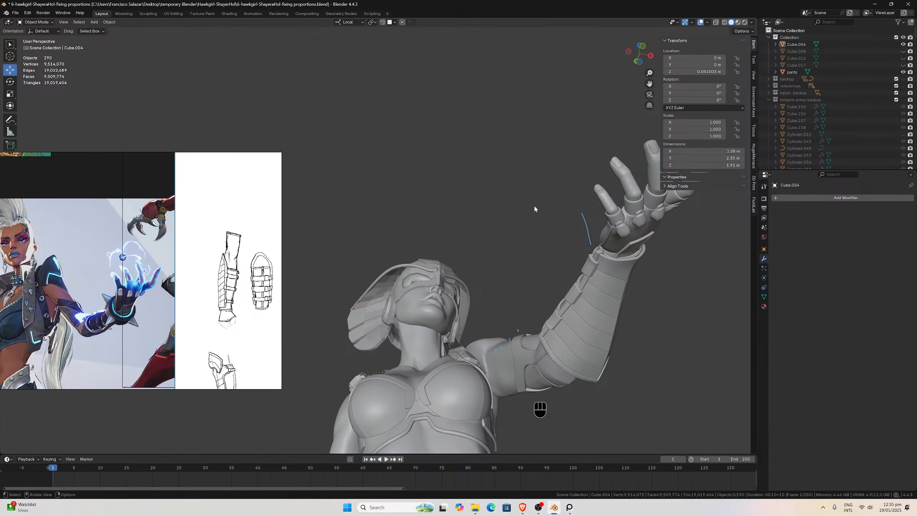
{"action": "left_click_drag", "start_coordinate": [649, 84], "coordinate": [641, 73]}
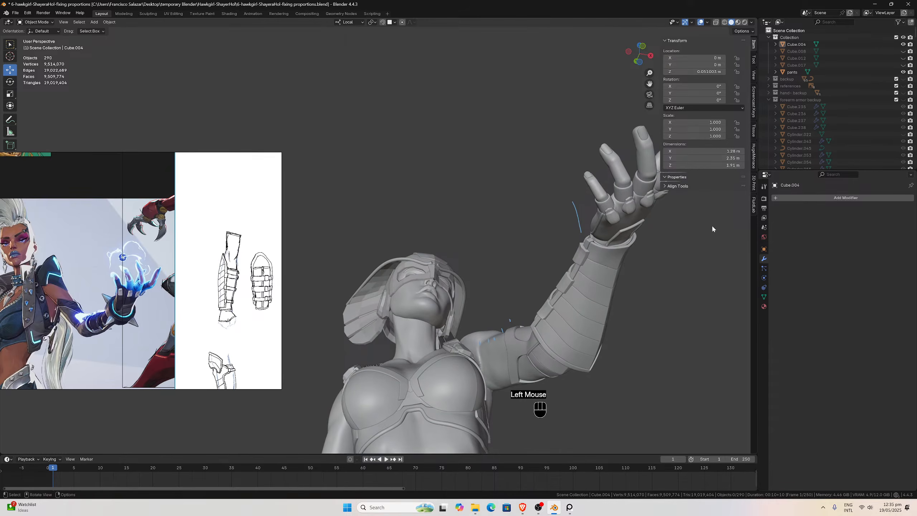
Hide the viewport's sidebar and move the reference board up, clear of the character's head.
{"action": "key", "text": "n"}
{"action": "middle_click_drag", "start_coordinate": [687, 240], "coordinate": [667, 252]}
{"action": "left_click_drag", "start_coordinate": [76, 227], "coordinate": [107, 156]}
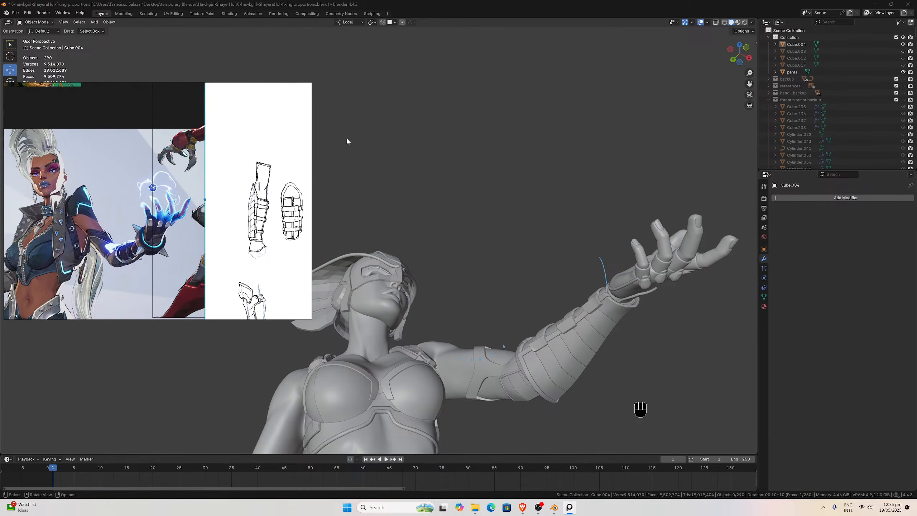
Compare the outer forearm plates and wrist guard with the reference art in side views, shifting the reference board as needed.
{"action": "middle_click_drag", "start_coordinate": [455, 167], "coordinate": [380, 198]}
{"action": "left_click_drag", "start_coordinate": [749, 83], "coordinate": [714, 113]}
{"action": "scroll", "coordinate": [654, 171], "scroll_direction": "down", "scroll_amount": 2}
{"action": "middle_click_drag", "start_coordinate": [654, 170], "coordinate": [626, 165]}
{"action": "left_click_drag", "start_coordinate": [745, 83], "coordinate": [669, 122]}
{"action": "scroll", "coordinate": [651, 137], "scroll_direction": "up", "scroll_amount": 2}
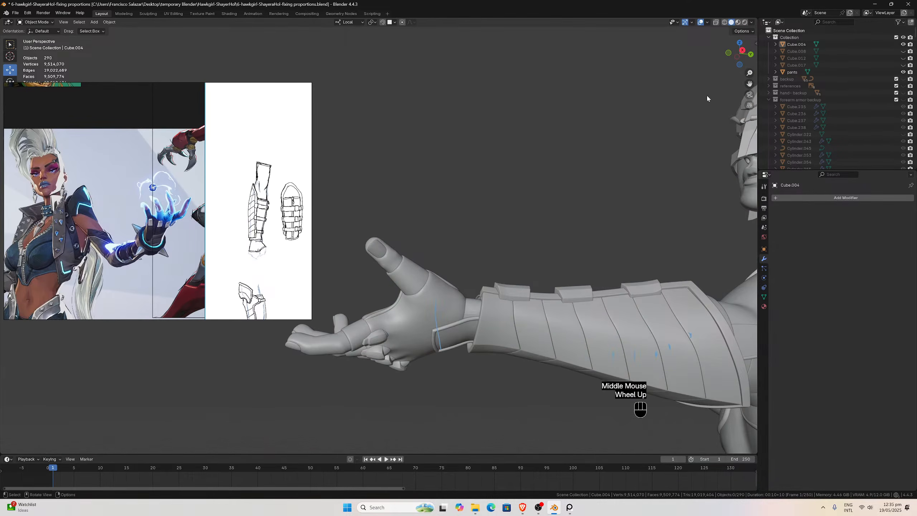
{"action": "left_click_drag", "start_coordinate": [744, 89], "coordinate": [648, 118]}
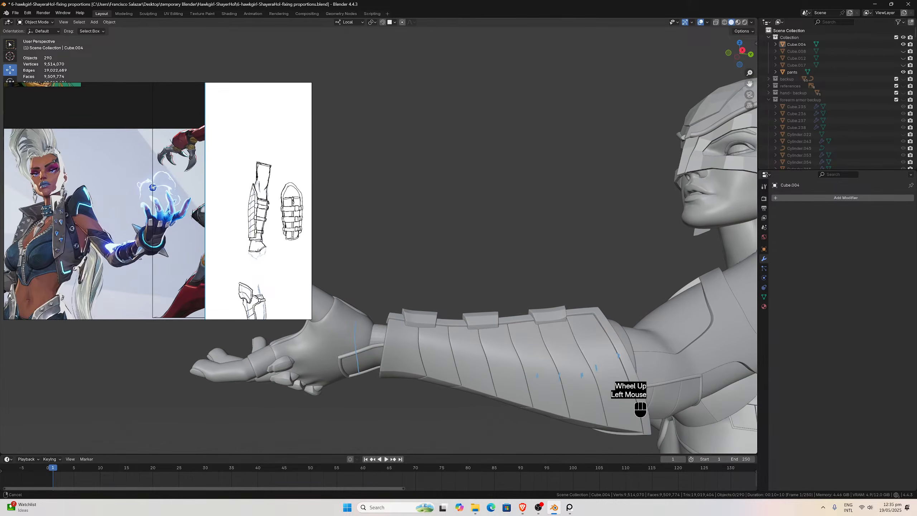
{"action": "left_click_drag", "start_coordinate": [227, 206], "coordinate": [243, 133]}
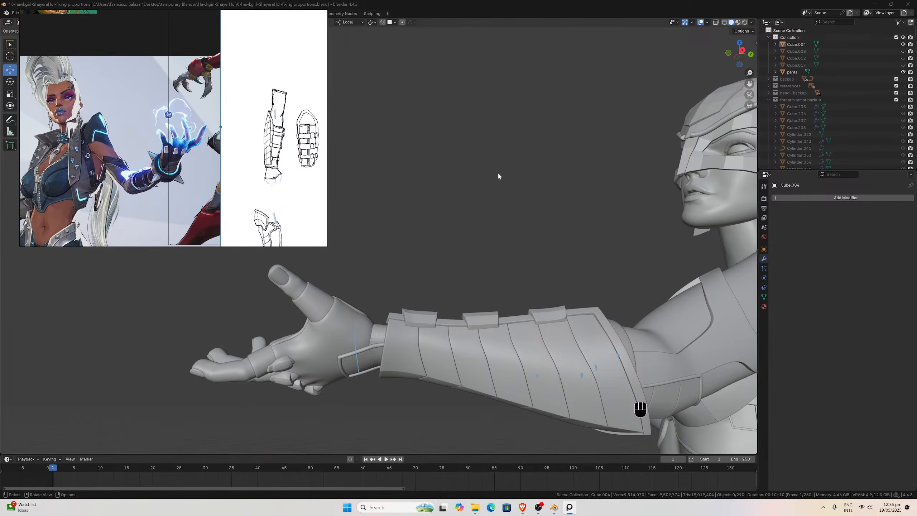
{"action": "left_click_drag", "start_coordinate": [750, 73], "coordinate": [782, 92]}
{"action": "left_click_drag", "start_coordinate": [229, 155], "coordinate": [225, 186]}
{"action": "middle_click_drag", "start_coordinate": [512, 201], "coordinate": [560, 166]}
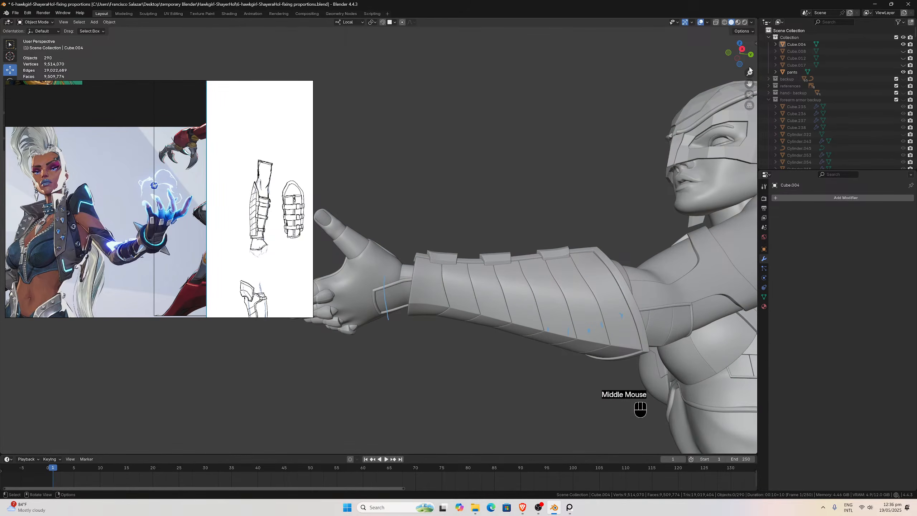
{"action": "left_click_drag", "start_coordinate": [750, 82], "coordinate": [767, 130]}
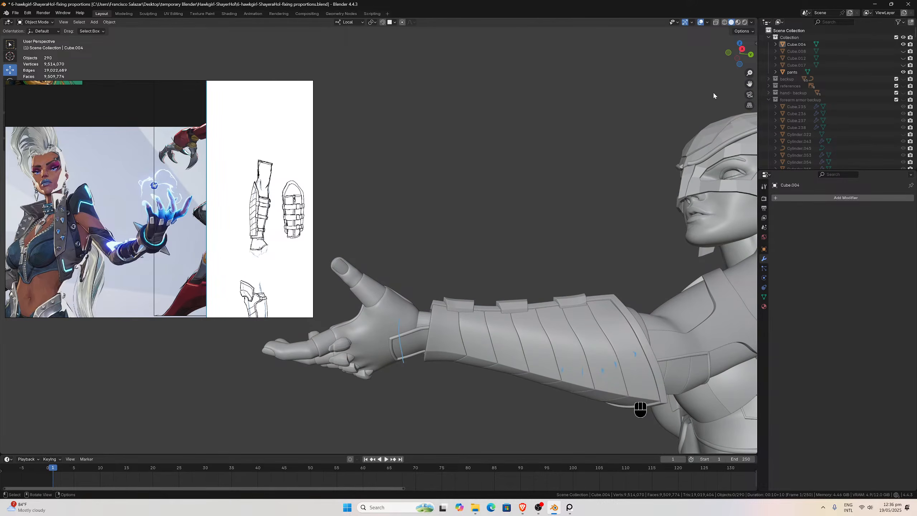
{"action": "mouse_move", "coordinate": [745, 77]}
{"action": "left_mouse_down"}
{"action": "mouse_move", "coordinate": [757, 93]}
{"action": "mouse_move", "coordinate": [749, 99]}
{"action": "left_mouse_up"}
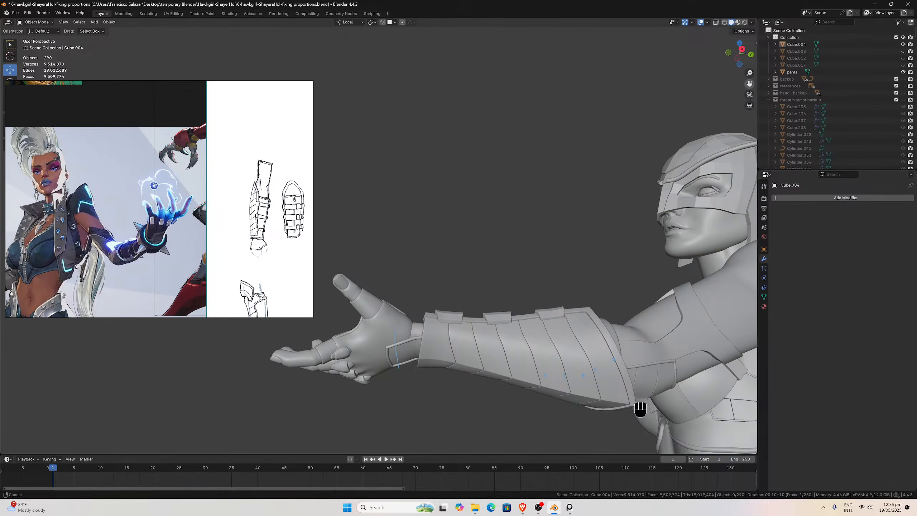
{"action": "right_click_drag", "start_coordinate": [287, 199], "coordinate": [283, 189]}
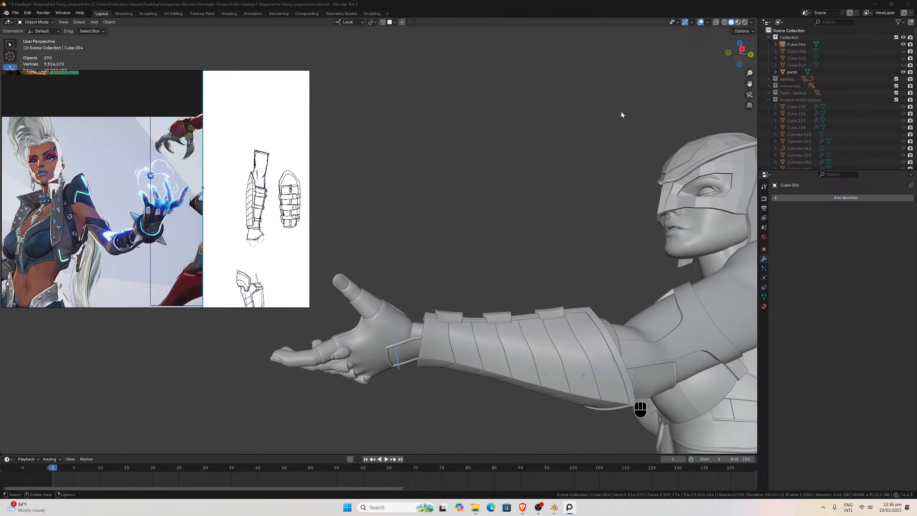
Examine the back of the hand and the forearm plates in bottom view and from low angles beside the reference.
{"action": "middle_click_drag", "start_coordinate": [607, 135], "coordinate": [590, 109]}
{"action": "key", "text": "ctrl+KP_7"}
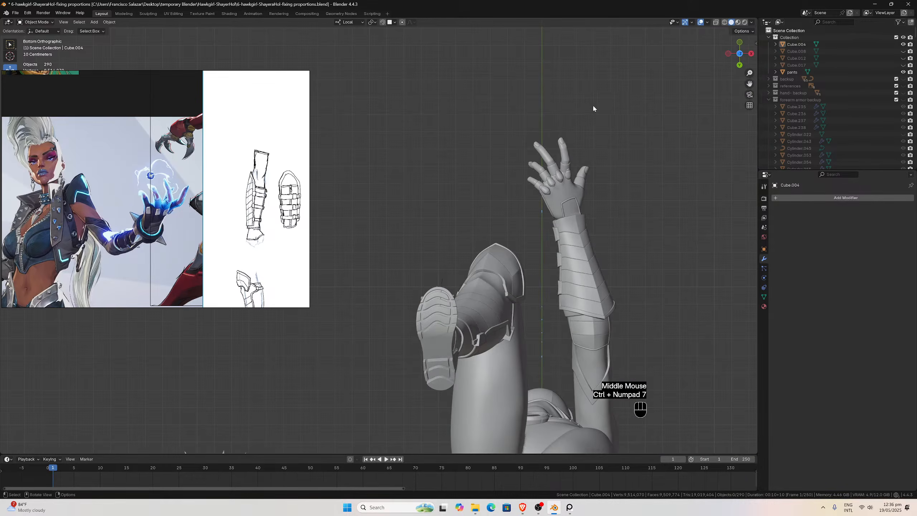
{"action": "scroll", "coordinate": [613, 110], "scroll_direction": "up", "scroll_amount": 4}
{"action": "left_click_drag", "start_coordinate": [751, 84], "coordinate": [727, 111]}
{"action": "scroll", "coordinate": [726, 113], "scroll_direction": "down", "scroll_amount": 1}
{"action": "scroll", "coordinate": [727, 114], "scroll_direction": "down", "scroll_amount": 1}
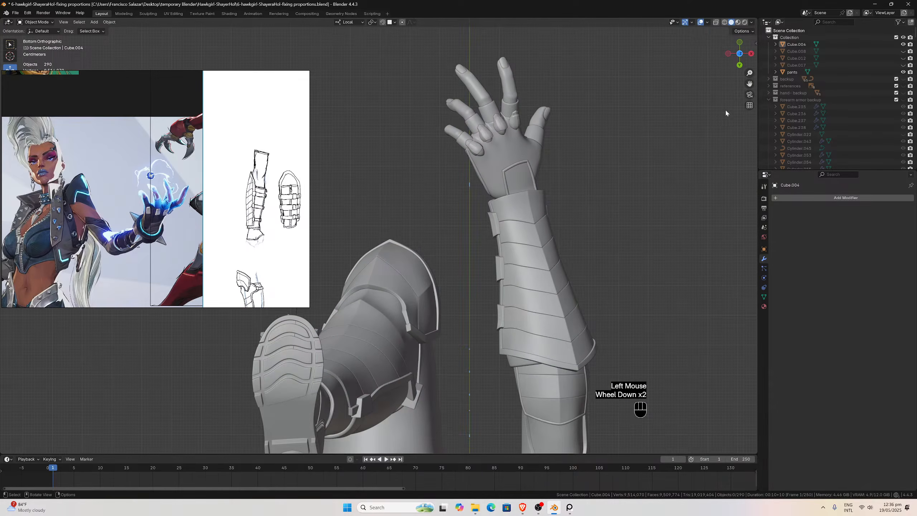
{"action": "left_click_drag", "start_coordinate": [753, 90], "coordinate": [735, 96]}
{"action": "scroll", "coordinate": [703, 121], "scroll_direction": "down", "scroll_amount": 1}
{"action": "middle_click_drag", "start_coordinate": [703, 120], "coordinate": [678, 158]}
{"action": "scroll", "coordinate": [699, 131], "scroll_direction": "down", "scroll_amount": 3}
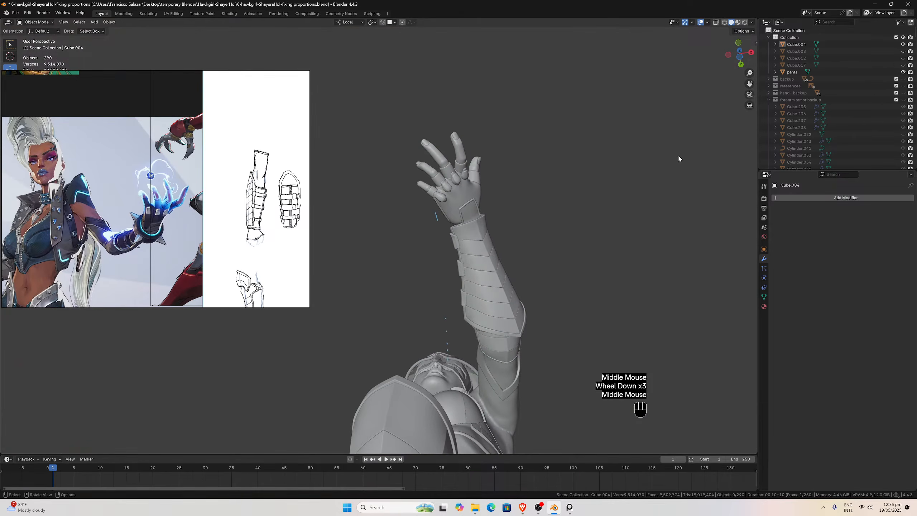
{"action": "scroll", "coordinate": [678, 158], "scroll_direction": "up", "scroll_amount": 1}
{"action": "left_click_drag", "start_coordinate": [749, 85], "coordinate": [780, 48]}
{"action": "middle_click_drag", "start_coordinate": [676, 167], "coordinate": [673, 173]}
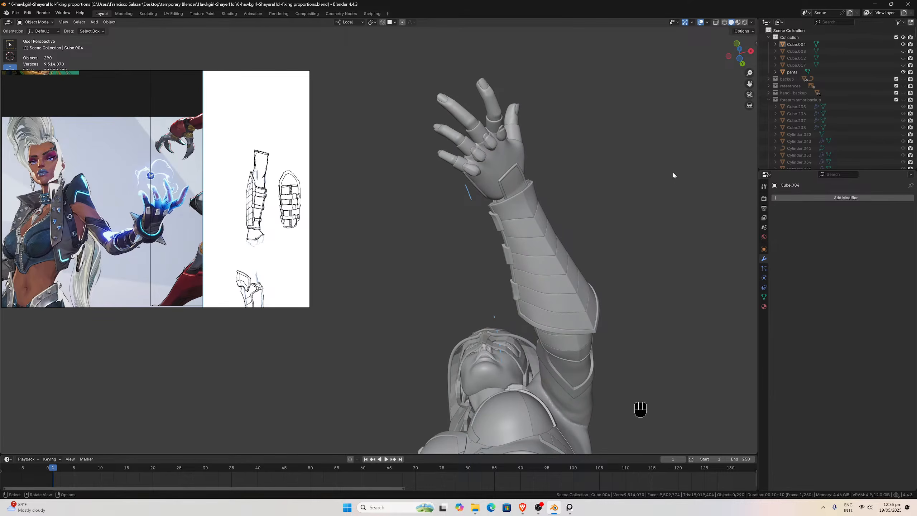
{"action": "middle_click_drag", "start_coordinate": [676, 177], "coordinate": [661, 183]}
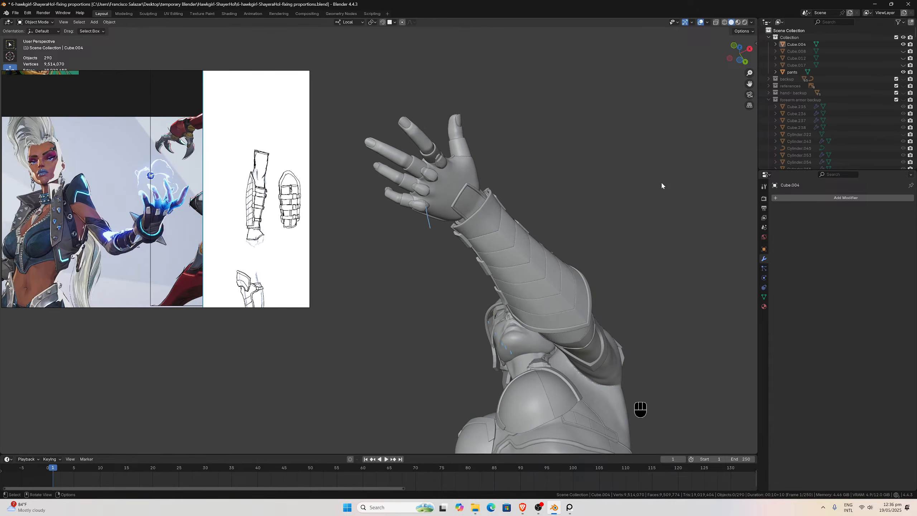
{"action": "scroll", "coordinate": [662, 184], "scroll_direction": "up", "scroll_amount": 2}
Shift the reference board clear of the arm and compare the arm and upper body with the reference from the side.
{"action": "left_click_drag", "start_coordinate": [306, 225], "coordinate": [342, 279]}
{"action": "left_click_drag", "start_coordinate": [186, 230], "coordinate": [184, 234]}
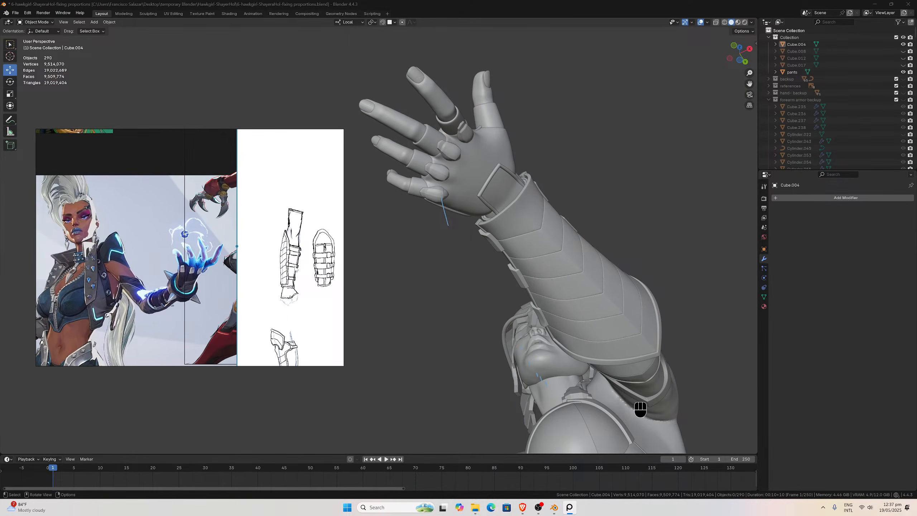
{"action": "middle_click_drag", "start_coordinate": [655, 277], "coordinate": [524, 246]}
{"action": "scroll", "coordinate": [461, 222], "scroll_direction": "down", "scroll_amount": 2}
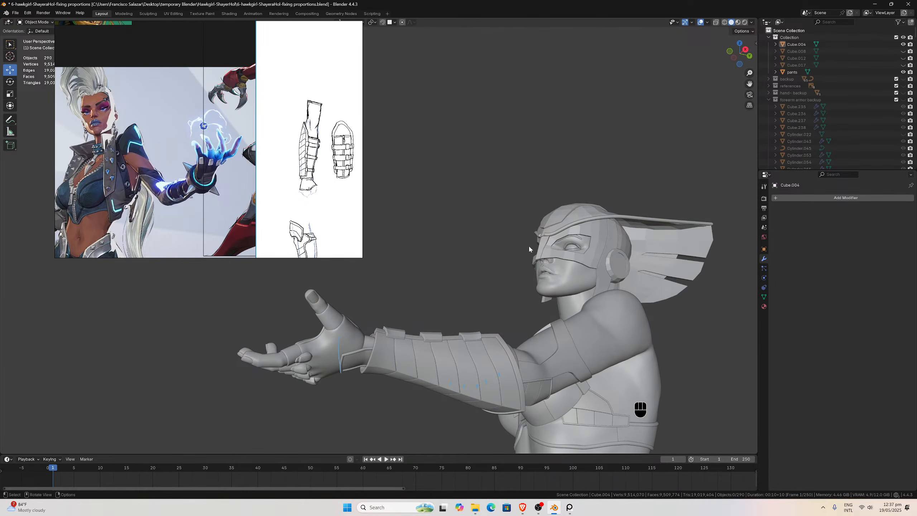
{"action": "middle_click_drag", "start_coordinate": [587, 239], "coordinate": [586, 224]}
{"action": "left_click_drag", "start_coordinate": [749, 83], "coordinate": [727, 143]}
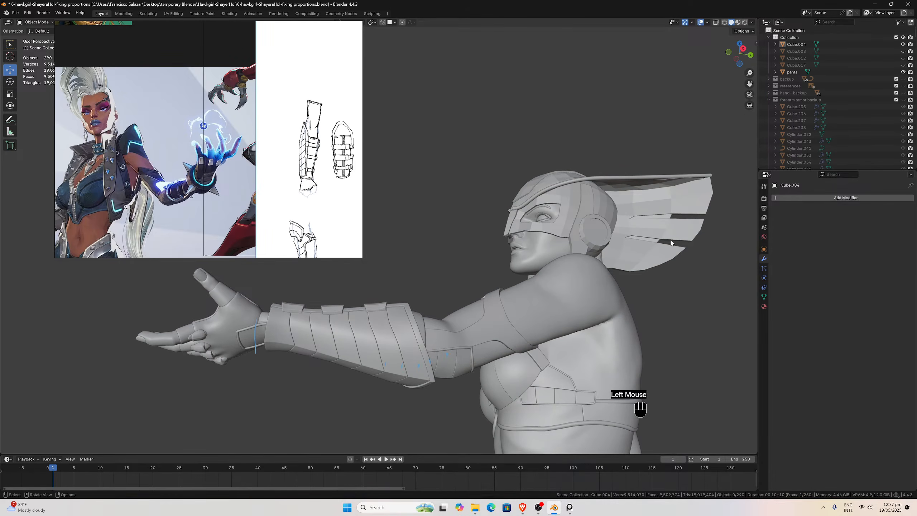
{"action": "scroll", "coordinate": [674, 257], "scroll_direction": "down", "scroll_amount": 2}
{"action": "middle_click_drag", "start_coordinate": [675, 257], "coordinate": [542, 163]}
{"action": "scroll", "coordinate": [659, 288], "scroll_direction": "up", "scroll_amount": 1}
{"action": "scroll", "coordinate": [668, 272], "scroll_direction": "down", "scroll_amount": 1}
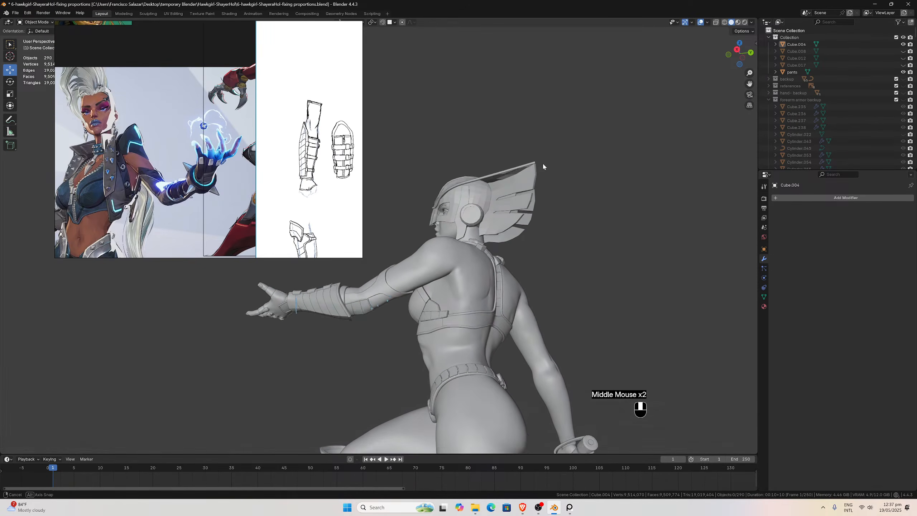
Examine the forearm guard, elbow plates and upper arm of the outstretched arm from the side and from low angles.
{"action": "scroll", "coordinate": [543, 163], "scroll_direction": "up", "scroll_amount": 2}
{"action": "scroll", "coordinate": [543, 166], "scroll_direction": "up", "scroll_amount": 1}
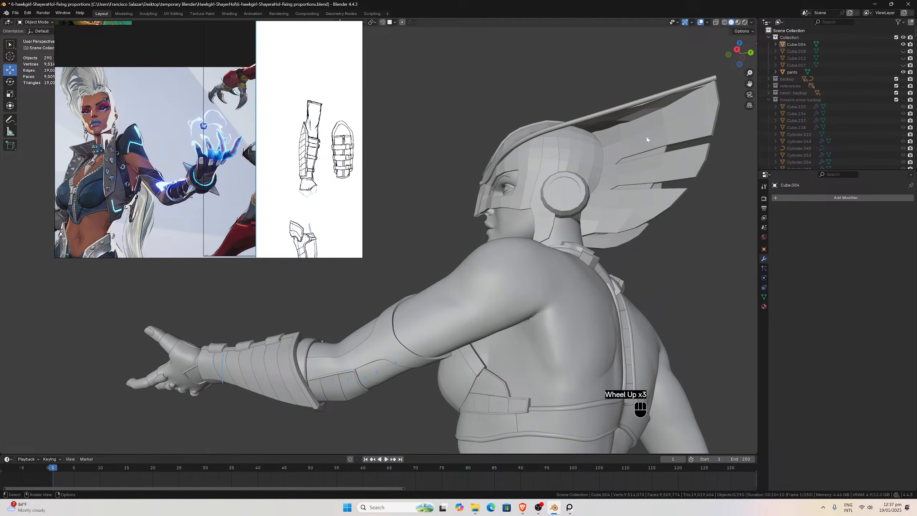
{"action": "left_click_drag", "start_coordinate": [750, 84], "coordinate": [881, 91]}
{"action": "mouse_move", "coordinate": [571, 217]}
{"action": "middle_mouse_down"}
{"action": "mouse_move", "coordinate": [579, 207]}
{"action": "mouse_move", "coordinate": [567, 202]}
{"action": "middle_mouse_up"}
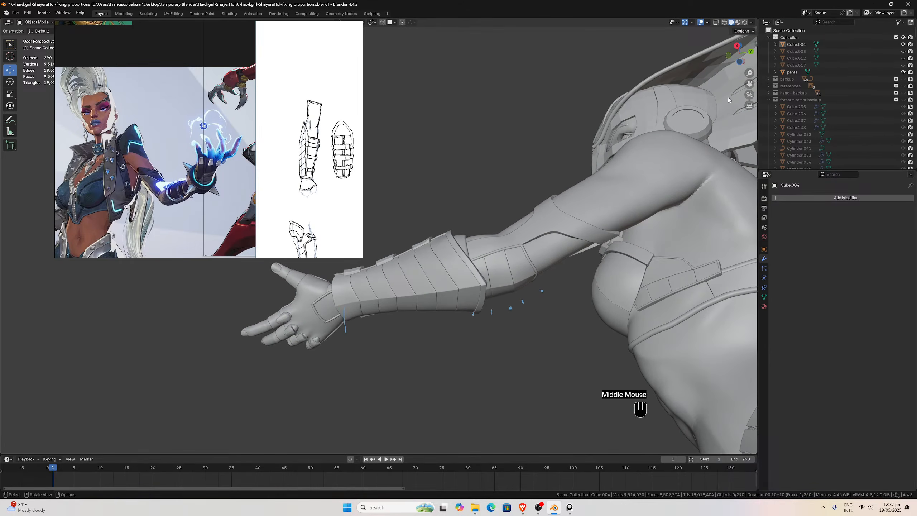
{"action": "left_click_drag", "start_coordinate": [749, 82], "coordinate": [644, 109]}
{"action": "mouse_move", "coordinate": [644, 108]}
{"action": "middle_mouse_down"}
{"action": "mouse_move", "coordinate": [639, 100]}
{"action": "mouse_move", "coordinate": [650, 111]}
{"action": "mouse_move", "coordinate": [655, 104]}
{"action": "middle_mouse_up"}
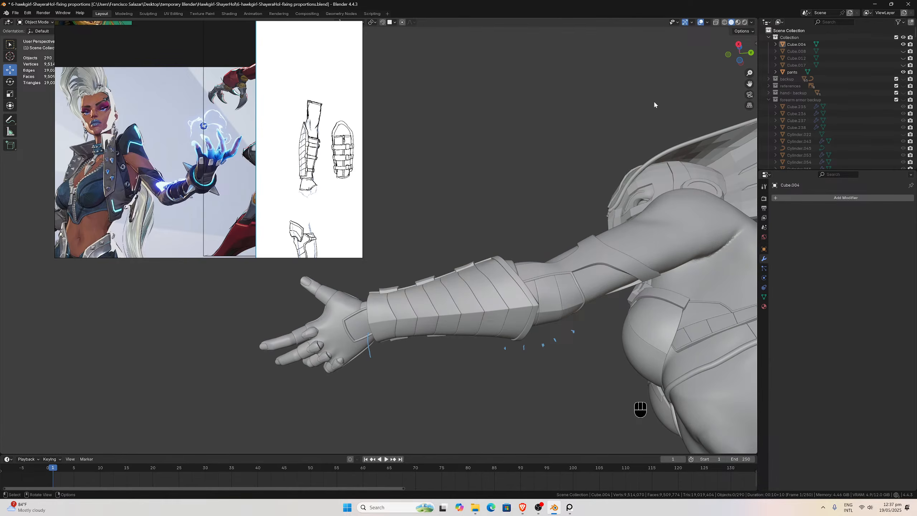
{"action": "scroll", "coordinate": [654, 110], "scroll_direction": "up", "scroll_amount": 1}
{"action": "scroll", "coordinate": [654, 110], "scroll_direction": "down", "scroll_amount": 1}
{"action": "scroll", "coordinate": [654, 110], "scroll_direction": "up", "scroll_amount": 1}
{"action": "scroll", "coordinate": [654, 110], "scroll_direction": "down", "scroll_amount": 1}
{"action": "middle_click_drag", "start_coordinate": [614, 115], "coordinate": [607, 127]}
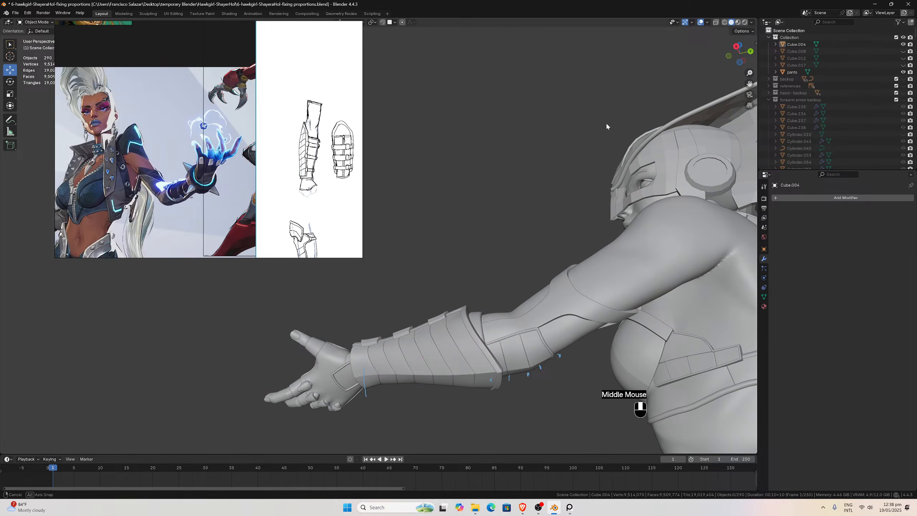
Reposition the reference board clear of the hand and compare the forearm guard's layered plates with the sketches from a low side angle.
{"action": "left_click_drag", "start_coordinate": [293, 167], "coordinate": [276, 213]}
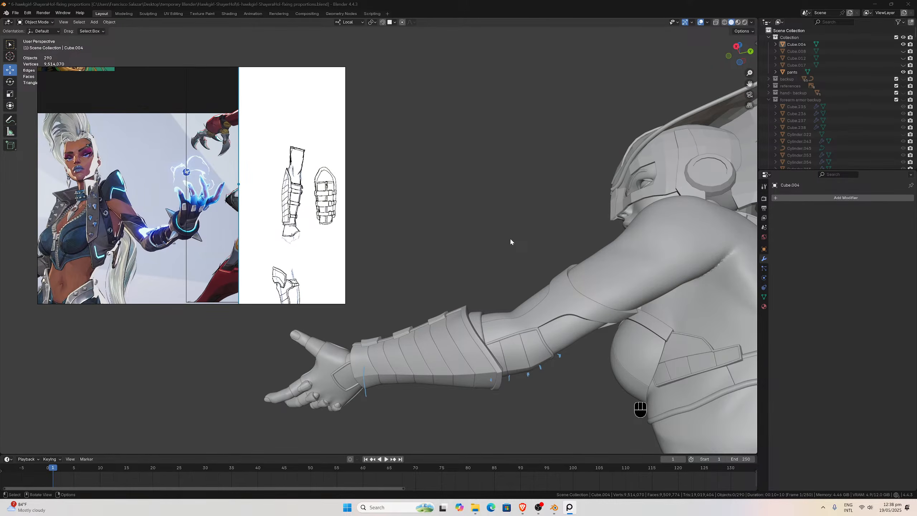
{"action": "middle_click_drag", "start_coordinate": [547, 238], "coordinate": [606, 197]}
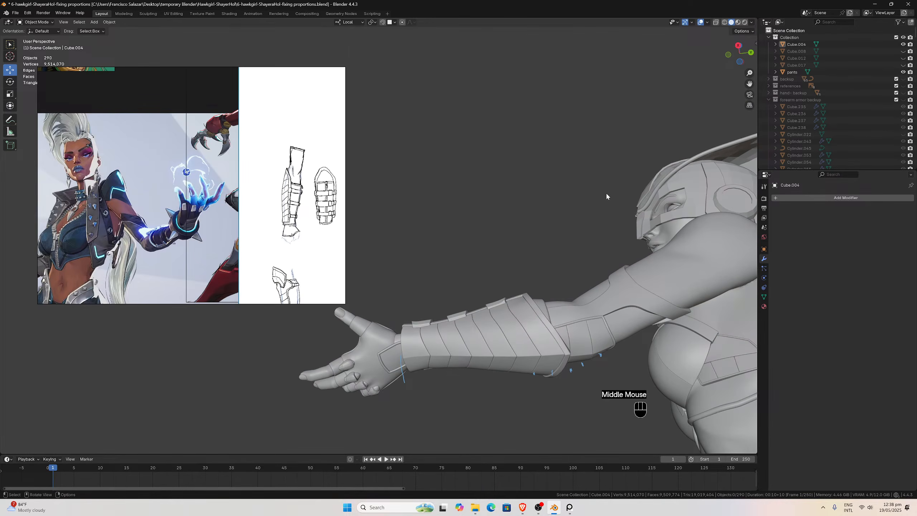
{"action": "middle_click_drag", "start_coordinate": [744, 88], "coordinate": [643, 146]}
{"action": "left_click_drag", "start_coordinate": [748, 84], "coordinate": [769, 48]}
{"action": "left_click_drag", "start_coordinate": [301, 182], "coordinate": [267, 167]}
{"action": "left_click_drag", "start_coordinate": [749, 83], "coordinate": [707, 102]}
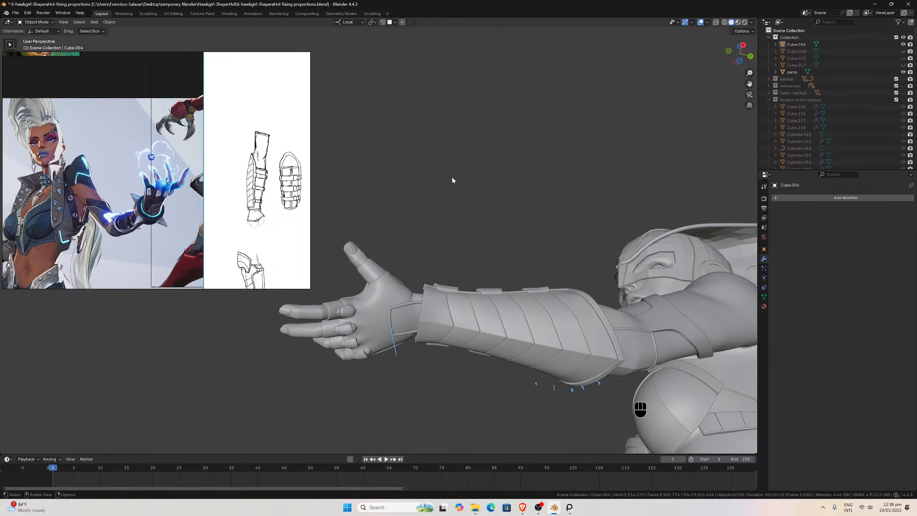
Inspect the back of the hand and the chevron forearm plates from below, with the reference board placed beside the raised arm.
{"action": "middle_click_drag", "start_coordinate": [446, 175], "coordinate": [481, 172]}
{"action": "scroll", "coordinate": [489, 159], "scroll_direction": "up", "scroll_amount": 2}
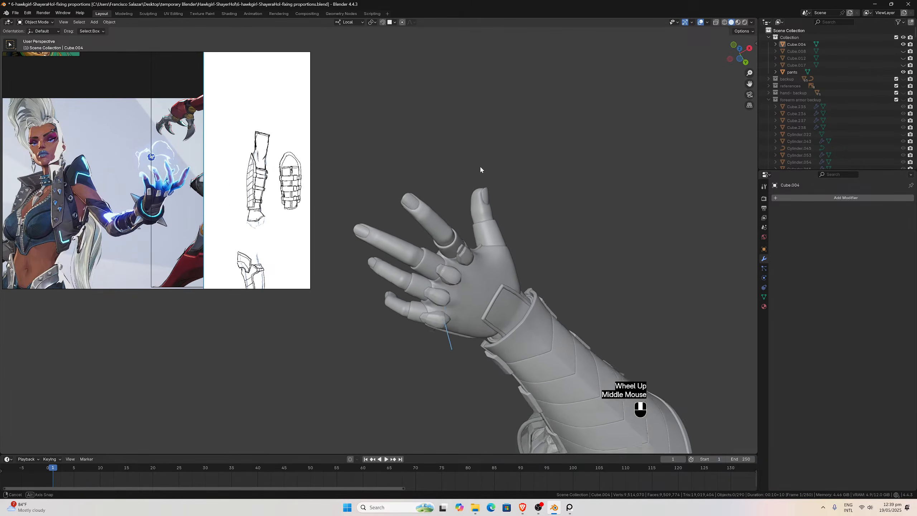
{"action": "scroll", "coordinate": [480, 172], "scroll_direction": "down", "scroll_amount": 1}
{"action": "left_click_drag", "start_coordinate": [749, 84], "coordinate": [713, 106]}
{"action": "middle_click_drag", "start_coordinate": [713, 106], "coordinate": [679, 170]}
{"action": "scroll", "coordinate": [679, 161], "scroll_direction": "up", "scroll_amount": 2}
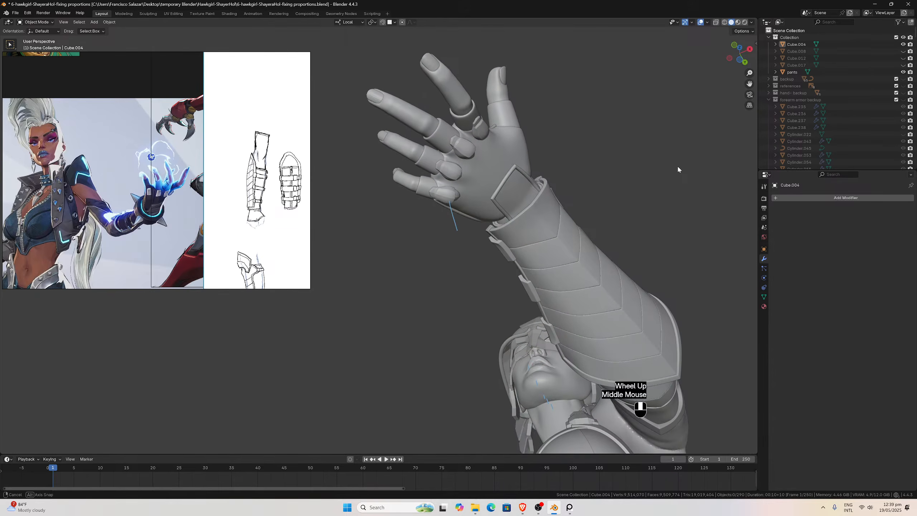
{"action": "left_click_drag", "start_coordinate": [276, 230], "coordinate": [305, 280]}
{"action": "right_click_drag", "start_coordinate": [283, 271], "coordinate": [285, 266]}
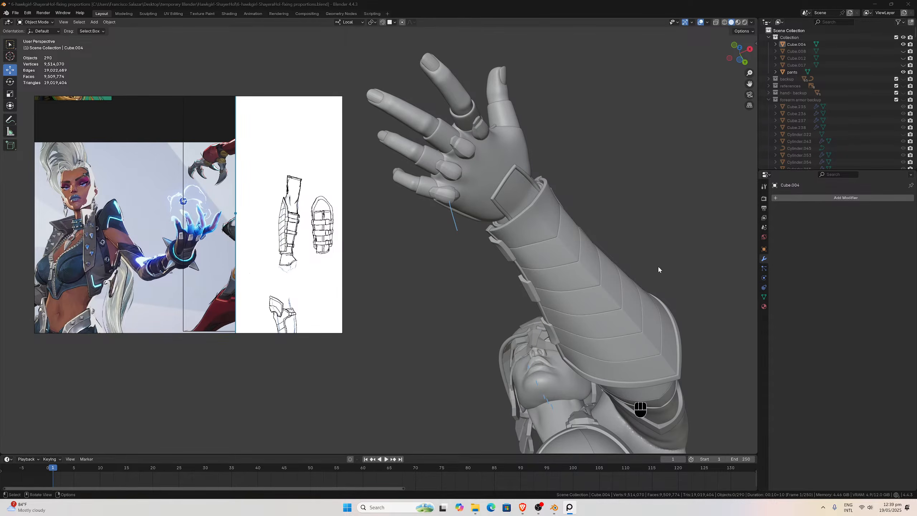
Compare the arm armour with the reference from a low front angle, shifting the reference board clear of the fingertips.
{"action": "middle_click_drag", "start_coordinate": [665, 254], "coordinate": [703, 301]}
{"action": "scroll", "coordinate": [616, 292], "scroll_direction": "down", "scroll_amount": 2}
{"action": "middle_click_drag", "start_coordinate": [534, 313], "coordinate": [483, 267]}
{"action": "middle_click_drag", "start_coordinate": [468, 272], "coordinate": [459, 273]}
{"action": "left_click_drag", "start_coordinate": [749, 84], "coordinate": [815, 109]}
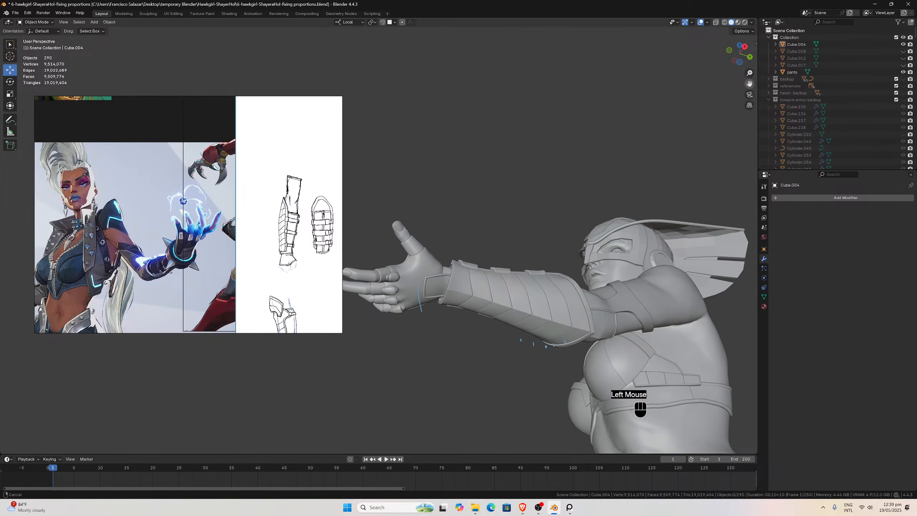
{"action": "right_click_drag", "start_coordinate": [284, 223], "coordinate": [242, 204]}
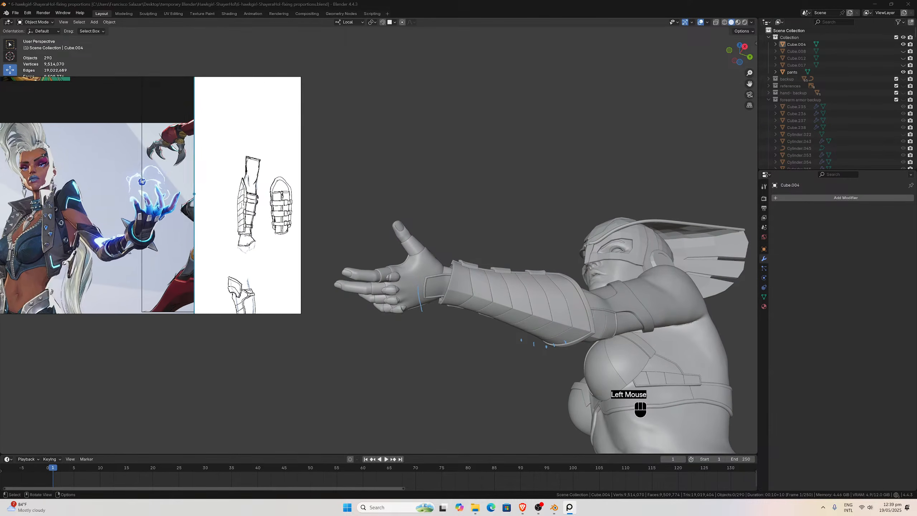
{"action": "scroll", "coordinate": [451, 219], "scroll_direction": "up", "scroll_amount": 2}
{"action": "middle_click_drag", "start_coordinate": [455, 219], "coordinate": [470, 193]}
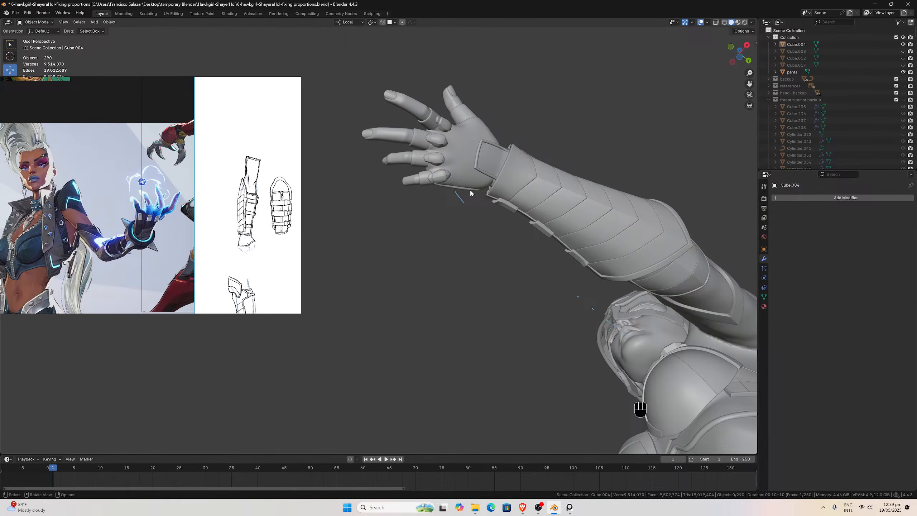
Check the hand, forearm guard and elbow plates in bottom view and from oblique angles below the arm.
{"action": "key", "text": "ctrl+KP_7"}
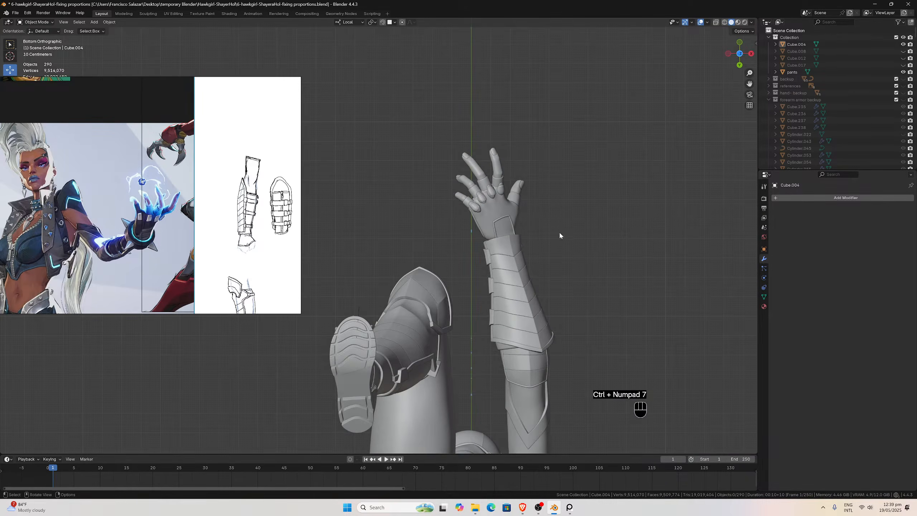
{"action": "scroll", "coordinate": [563, 235], "scroll_direction": "up", "scroll_amount": 2}
{"action": "left_click_drag", "start_coordinate": [750, 83], "coordinate": [717, 47]}
{"action": "scroll", "coordinate": [702, 127], "scroll_direction": "down", "scroll_amount": 1}
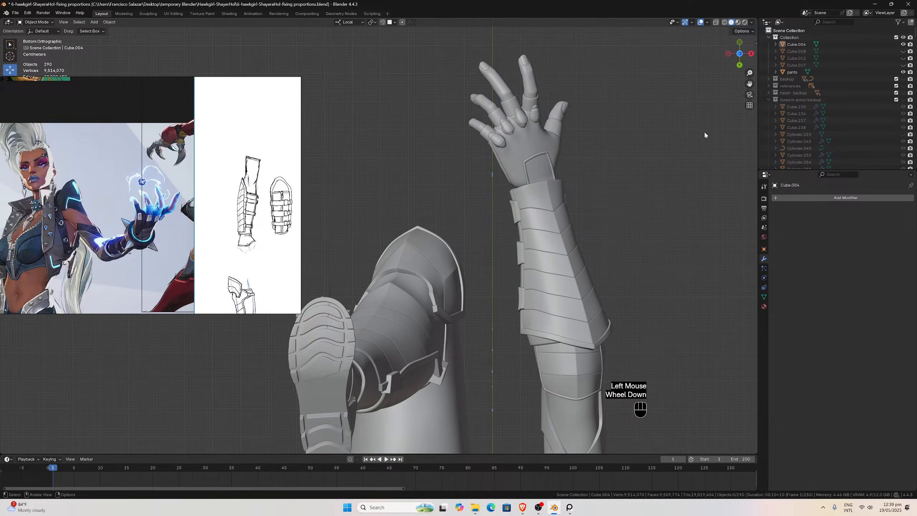
{"action": "left_click_drag", "start_coordinate": [749, 84], "coordinate": [751, 62]}
{"action": "middle_click_drag", "start_coordinate": [702, 145], "coordinate": [647, 192]}
{"action": "scroll", "coordinate": [698, 142], "scroll_direction": "down", "scroll_amount": 2}
{"action": "scroll", "coordinate": [688, 179], "scroll_direction": "down", "scroll_amount": 3}
{"action": "scroll", "coordinate": [665, 189], "scroll_direction": "up", "scroll_amount": 4}
{"action": "scroll", "coordinate": [648, 192], "scroll_direction": "down", "scroll_amount": 1}
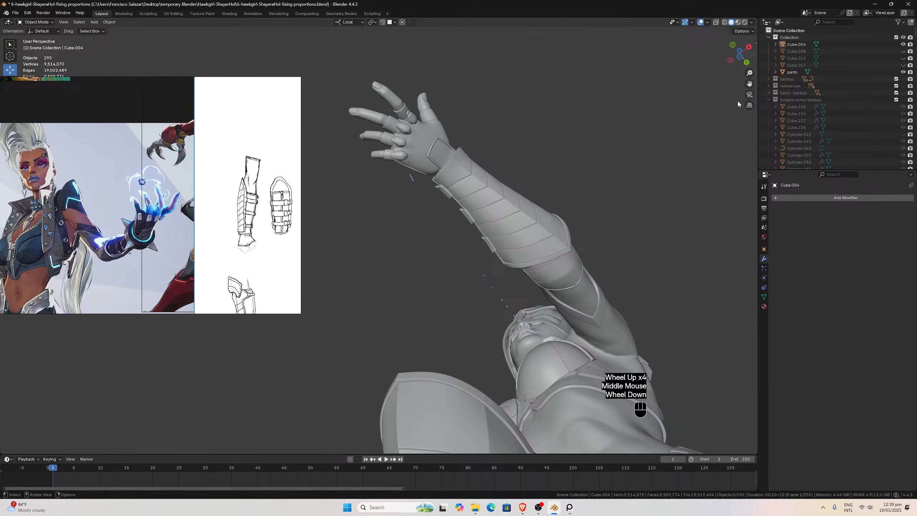
{"action": "left_click_drag", "start_coordinate": [749, 83], "coordinate": [703, 120]}
{"action": "mouse_move", "coordinate": [412, 183]}
{"action": "middle_mouse_down"}
{"action": "mouse_move", "coordinate": [424, 181]}
{"action": "mouse_move", "coordinate": [414, 194]}
{"action": "middle_mouse_up"}
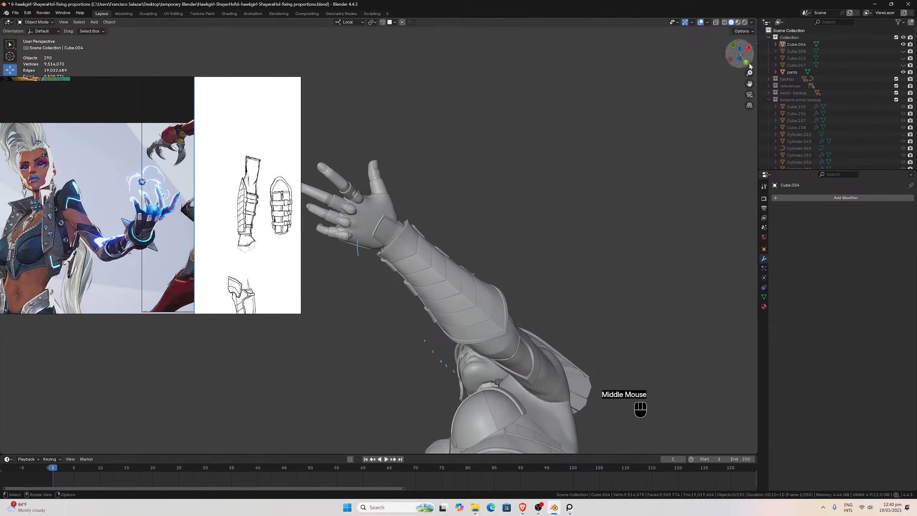
Review the arm armour against the rest of the figure from a distance and close up, seen from below.
{"action": "left_click_drag", "start_coordinate": [749, 83], "coordinate": [845, 28]}
{"action": "middle_click_drag", "start_coordinate": [611, 179], "coordinate": [633, 201]}
{"action": "scroll", "coordinate": [607, 307], "scroll_direction": "down", "scroll_amount": 7}
{"action": "middle_click_drag", "start_coordinate": [530, 370], "coordinate": [536, 276]}
{"action": "scroll", "coordinate": [516, 382], "scroll_direction": "down", "scroll_amount": 2}
{"action": "scroll", "coordinate": [504, 264], "scroll_direction": "up", "scroll_amount": 5}
{"action": "scroll", "coordinate": [503, 267], "scroll_direction": "up", "scroll_amount": 1}
{"action": "scroll", "coordinate": [508, 283], "scroll_direction": "up", "scroll_amount": 2}
{"action": "scroll", "coordinate": [536, 274], "scroll_direction": "up", "scroll_amount": 1}
{"action": "scroll", "coordinate": [537, 273], "scroll_direction": "up", "scroll_amount": 1}
{"action": "scroll", "coordinate": [537, 273], "scroll_direction": "down", "scroll_amount": 1}
{"action": "scroll", "coordinate": [532, 276], "scroll_direction": "up", "scroll_amount": 2}
{"action": "scroll", "coordinate": [538, 275], "scroll_direction": "up", "scroll_amount": 1}
{"action": "scroll", "coordinate": [609, 213], "scroll_direction": "down", "scroll_amount": 1}
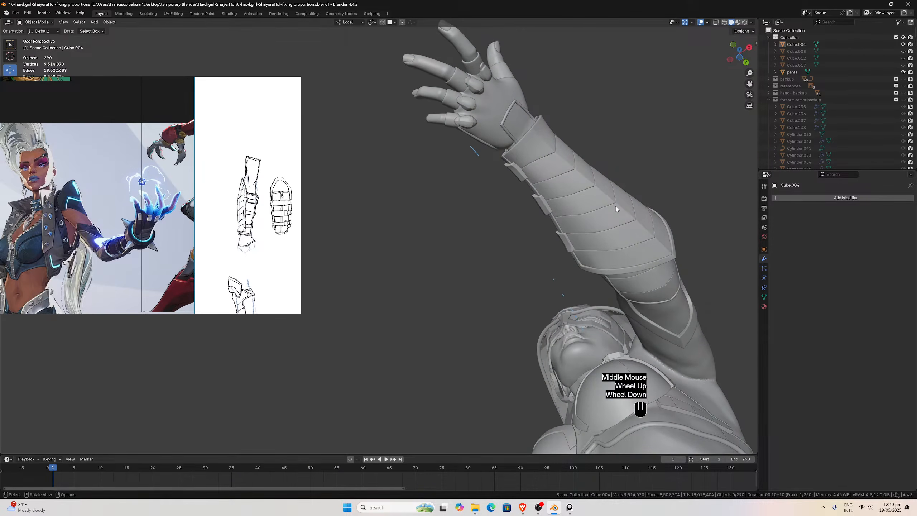
{"action": "left_click_drag", "start_coordinate": [743, 90], "coordinate": [738, 101]}
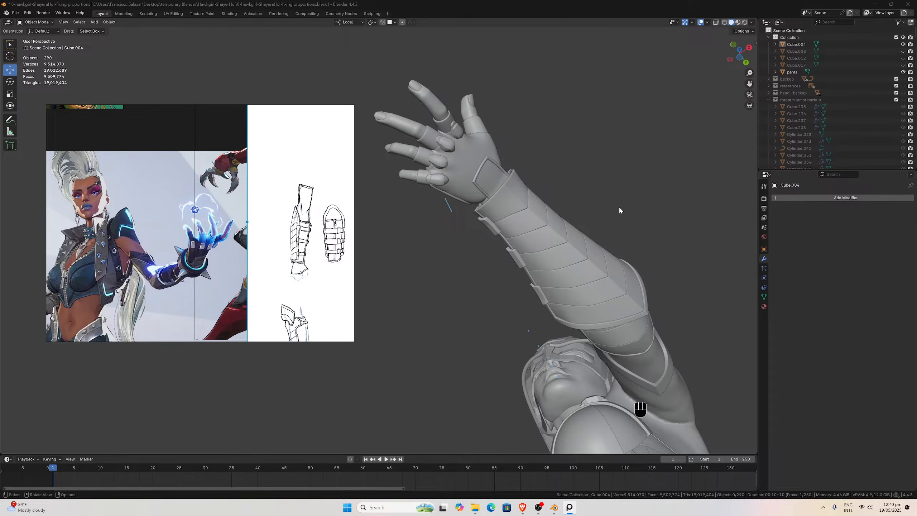
Compare the forearm guard's profile with the reference in right side view, moving the reference board up clear of the arm.
{"action": "middle_click_drag", "start_coordinate": [620, 210], "coordinate": [580, 247]}
{"action": "key", "text": "KP_3"}
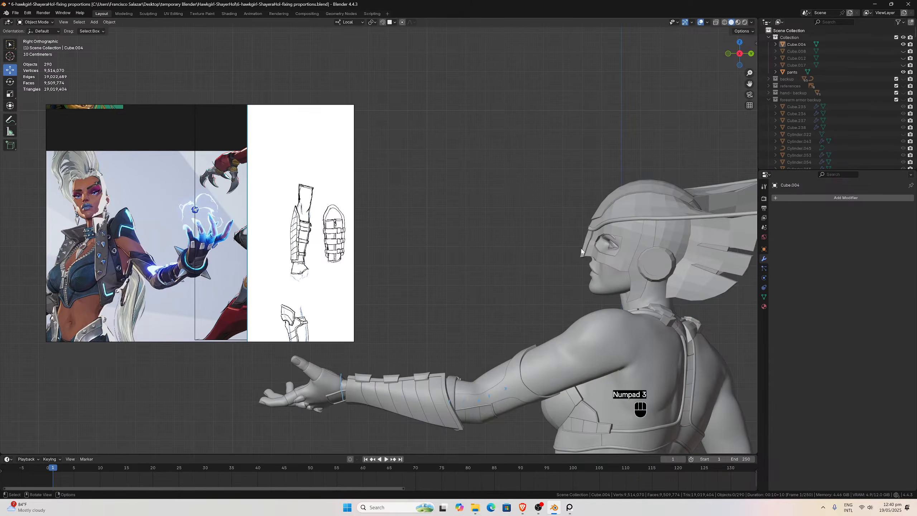
{"action": "scroll", "coordinate": [563, 287], "scroll_direction": "up", "scroll_amount": 2}
{"action": "left_click_drag", "start_coordinate": [316, 298], "coordinate": [345, 226]}
{"action": "scroll", "coordinate": [527, 257], "scroll_direction": "up", "scroll_amount": 1}
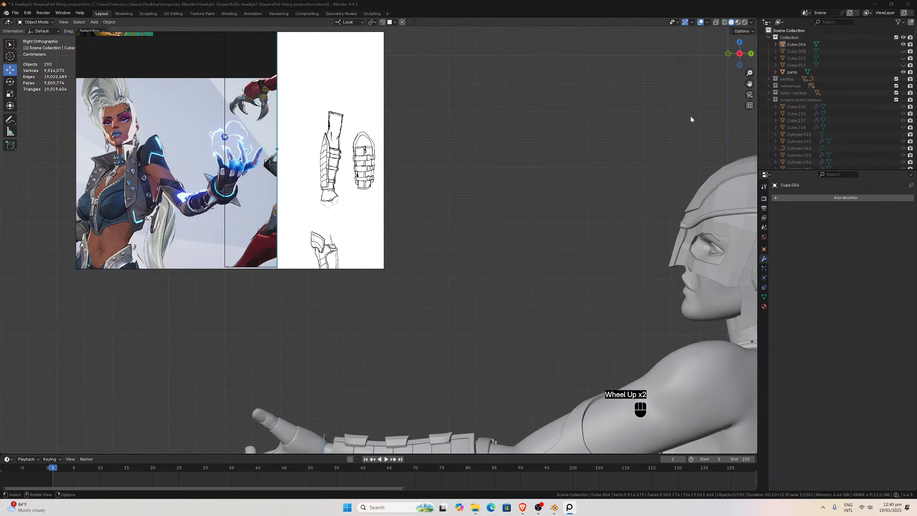
{"action": "left_click_drag", "start_coordinate": [749, 83], "coordinate": [850, 1]}
{"action": "left_click_drag", "start_coordinate": [750, 83], "coordinate": [728, 110]}
{"action": "mouse_move", "coordinate": [152, 210]}
{"action": "right_mouse_down"}
{"action": "mouse_move", "coordinate": [149, 224]}
{"action": "mouse_move", "coordinate": [140, 222]}
{"action": "right_mouse_up"}
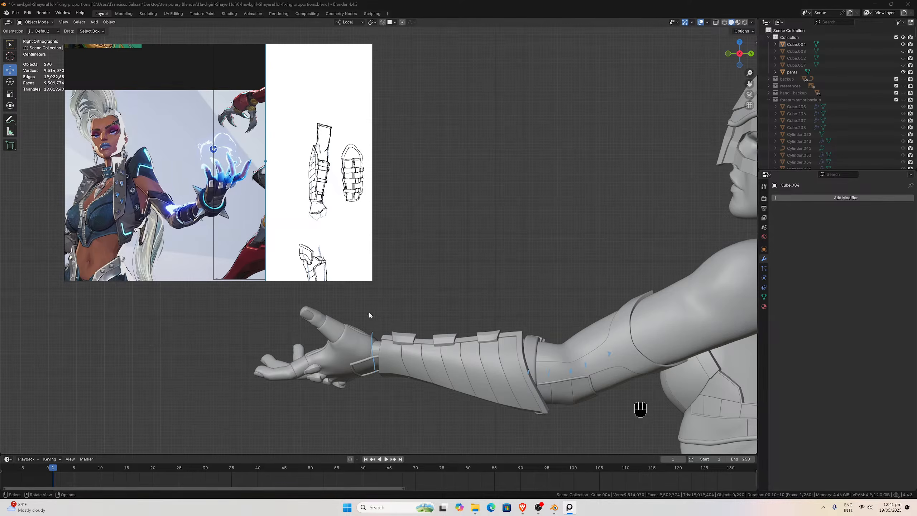
Inspect the hand, wrist and forearm guard's raised straps from slightly rotated side angles.
{"action": "middle_click_drag", "start_coordinate": [437, 250], "coordinate": [435, 245]}
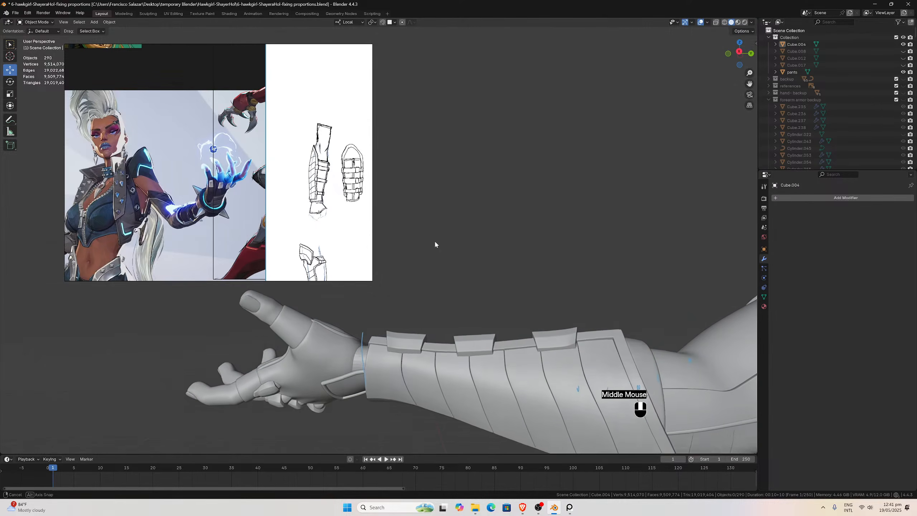
{"action": "scroll", "coordinate": [435, 244], "scroll_direction": "down", "scroll_amount": 2}
{"action": "left_click_drag", "start_coordinate": [749, 83], "coordinate": [718, 99]}
{"action": "middle_click_drag", "start_coordinate": [648, 110], "coordinate": [655, 112]}
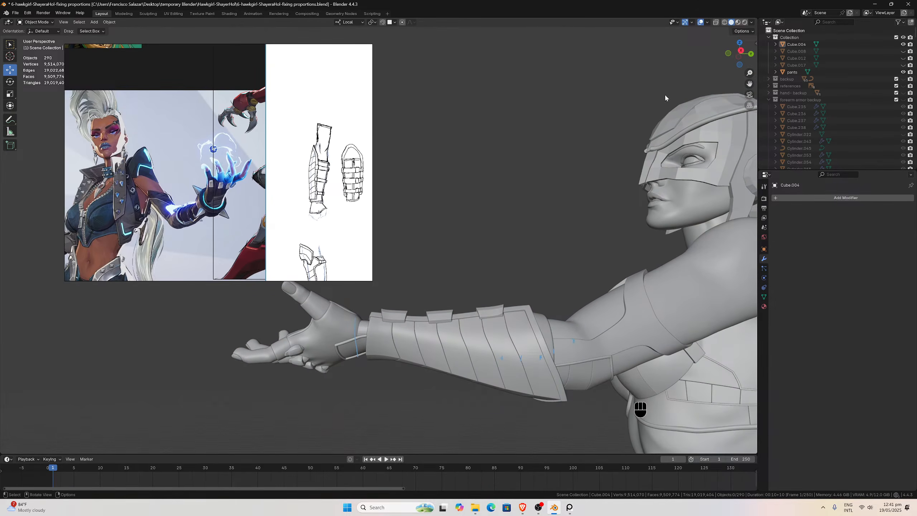
{"action": "left_click_drag", "start_coordinate": [749, 84], "coordinate": [739, 105]}
{"action": "middle_click_drag", "start_coordinate": [626, 120], "coordinate": [626, 119]}
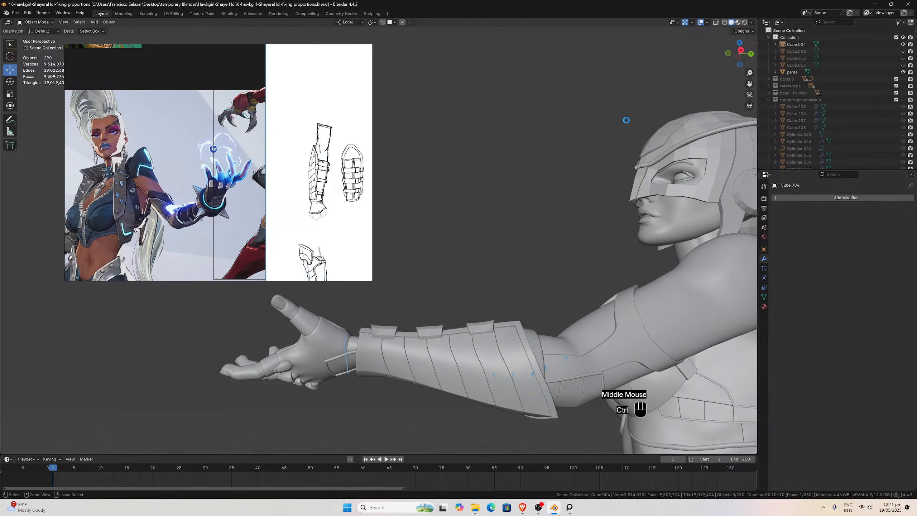
Save the Blender scene and the reference board file, moving the board further away from the character.
{"action": "key", "text": "ctrl+s"}
{"action": "left_click_drag", "start_coordinate": [224, 187], "coordinate": [206, 196]}
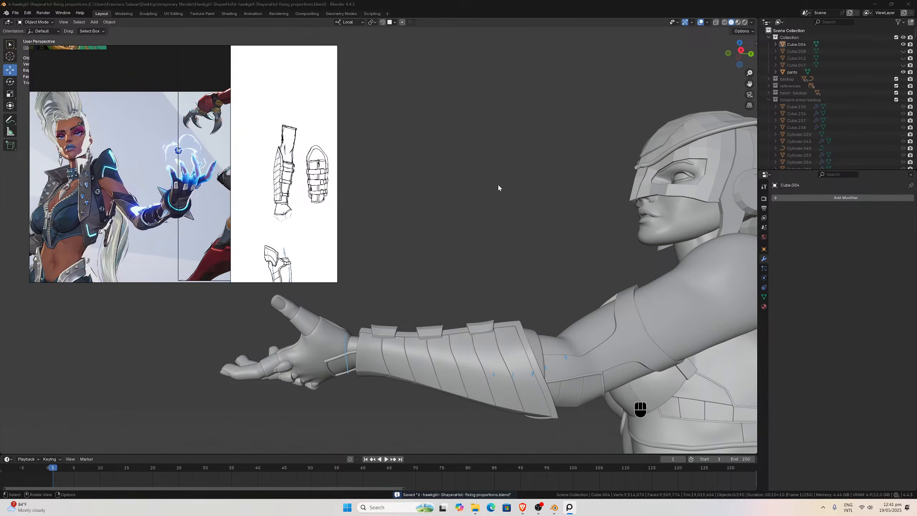
{"action": "key", "text": "ctrl+s"}
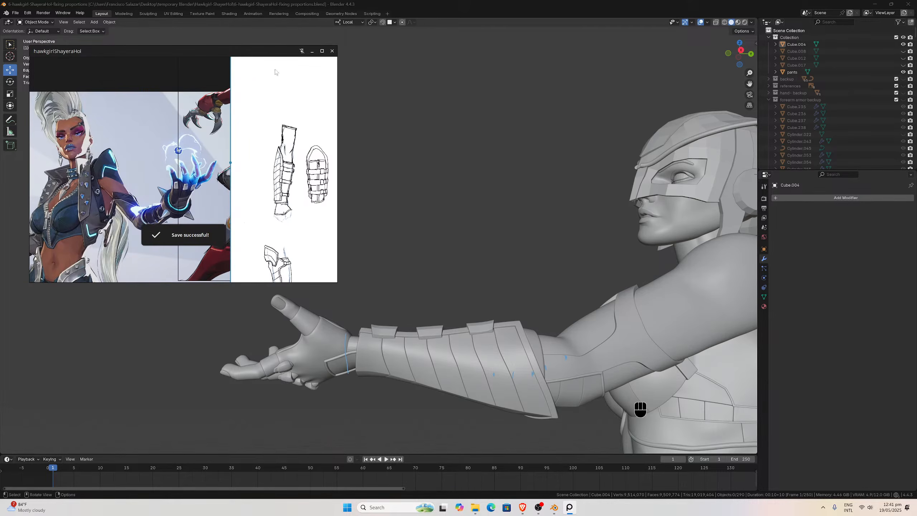
{"action": "left_click", "coordinate": [485, 6]}
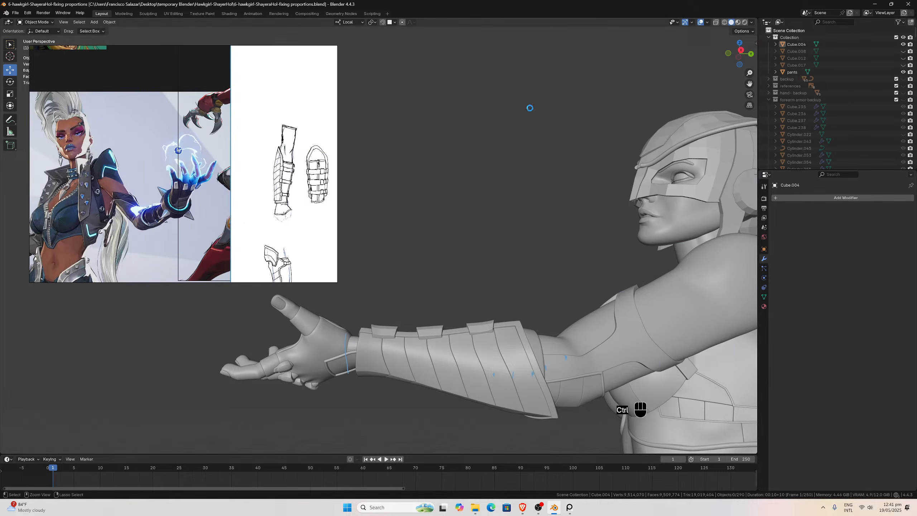
{"action": "key", "text": "ctrl+s"}
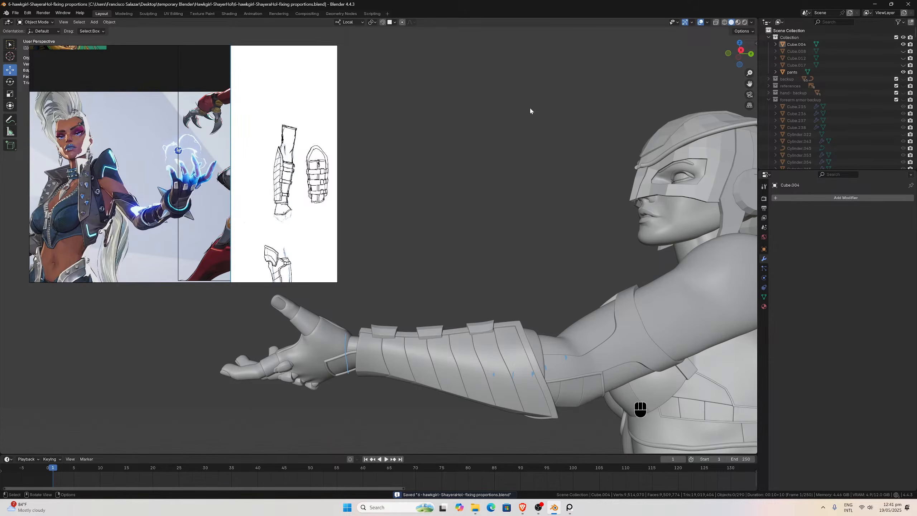
Move the reference board up above the hand, reframe the arm and save the Blender scene again.
{"action": "left_click_drag", "start_coordinate": [230, 54], "coordinate": [247, 42]}
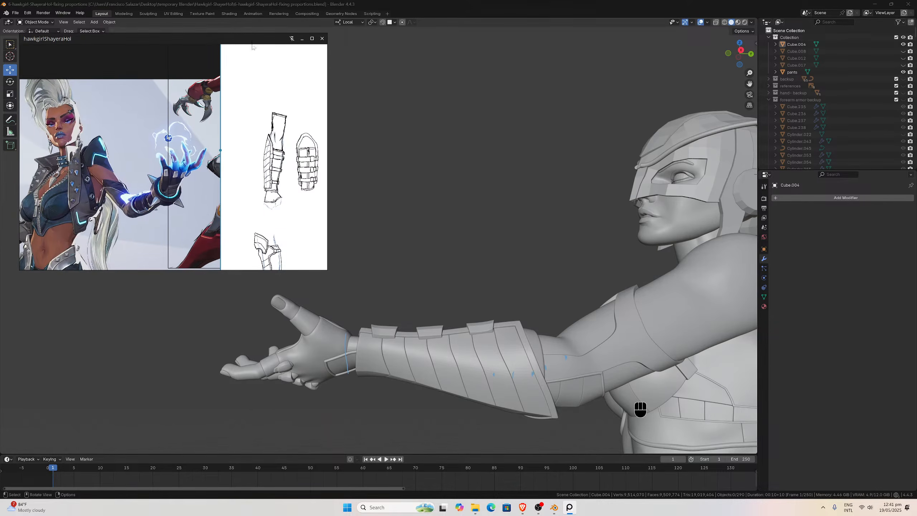
{"action": "left_click_drag", "start_coordinate": [749, 83], "coordinate": [763, 83]}
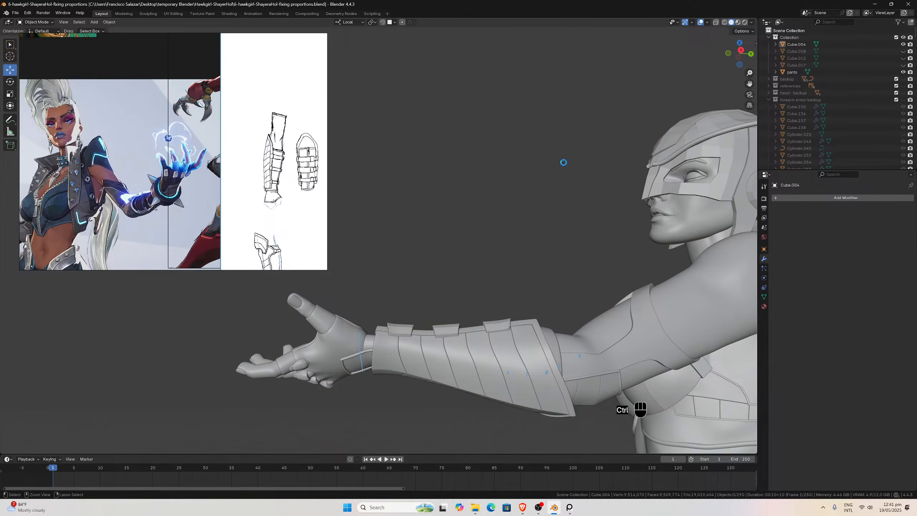
{"action": "key", "text": "ctrl+s"}
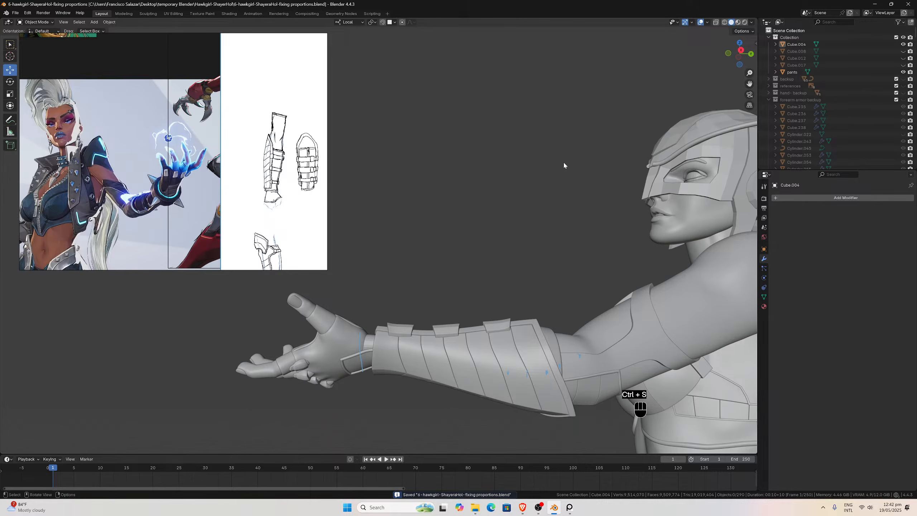